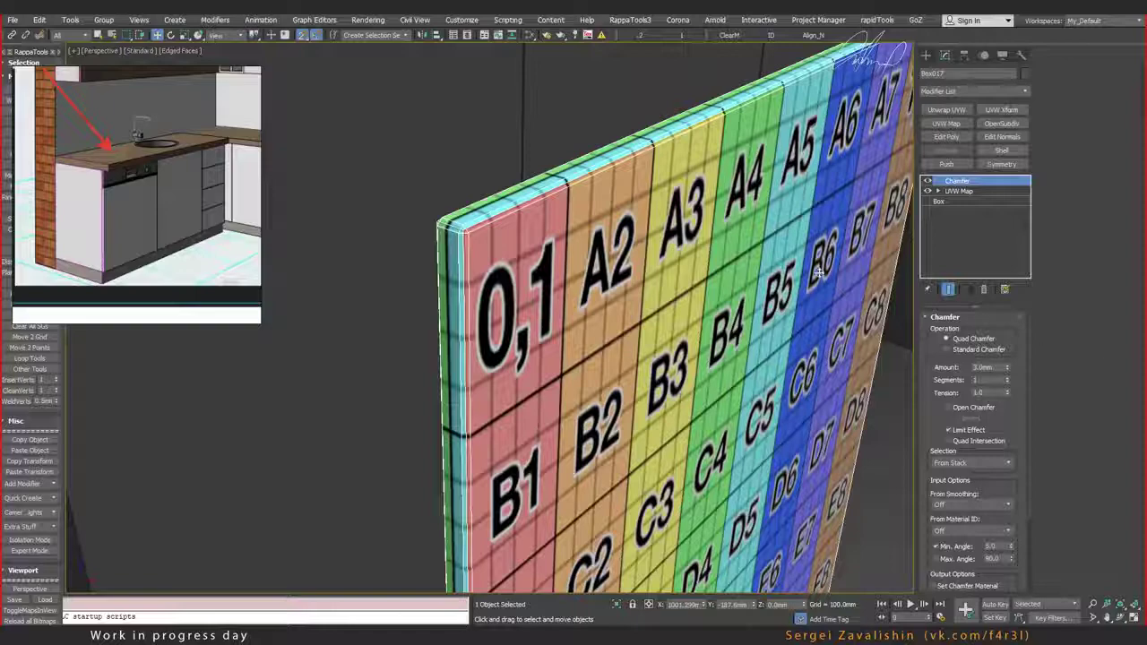
Step: Switch Box017's chamfer to Standard Chamfer and raise it to 5 segments for rounded corners
alt+middle_drag(610, 245, 523, 221)
scroll(565, 293, up, 4)
scroll(544, 305, up, 3)
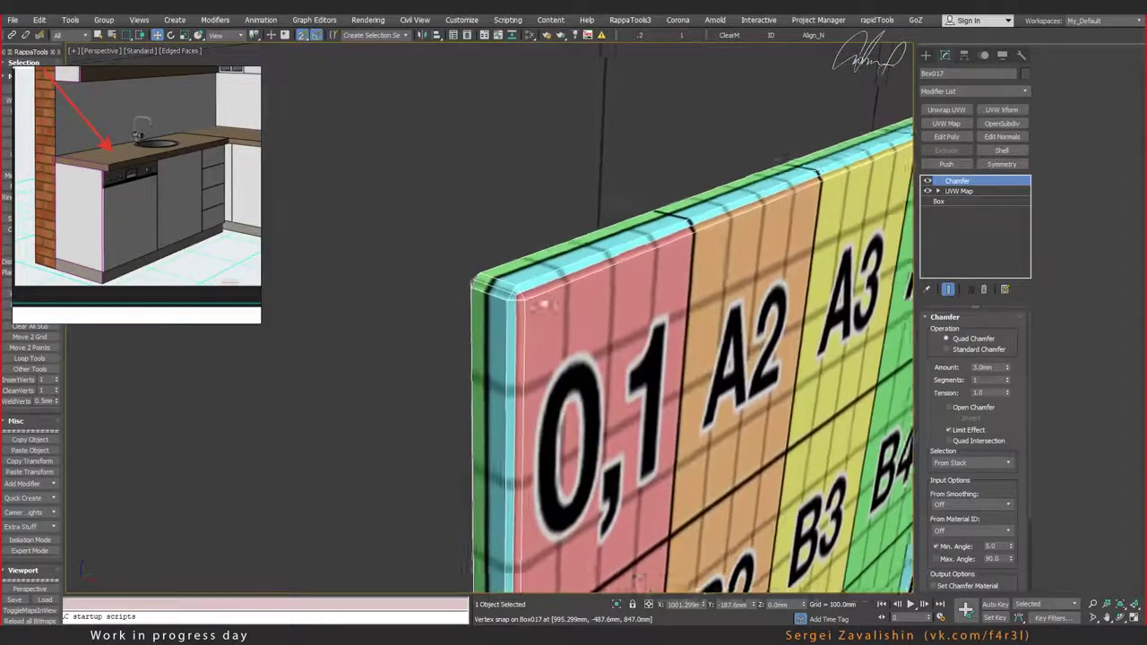
alt+middle_drag(536, 305, 522, 292)
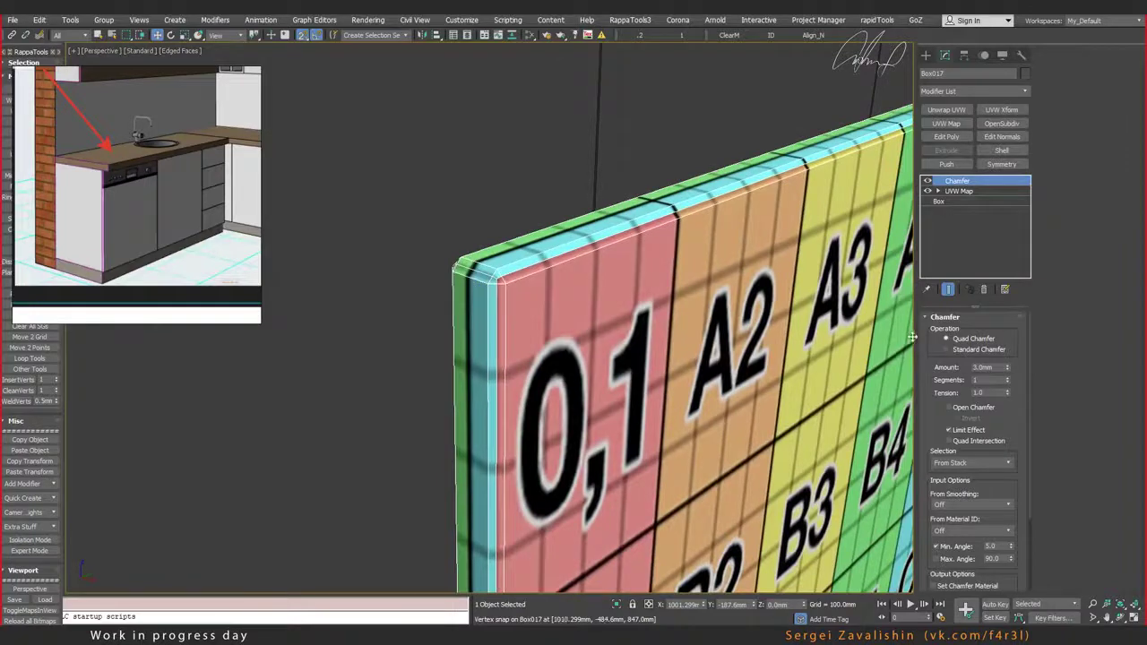
click(962, 351)
scroll(532, 284, up, 3)
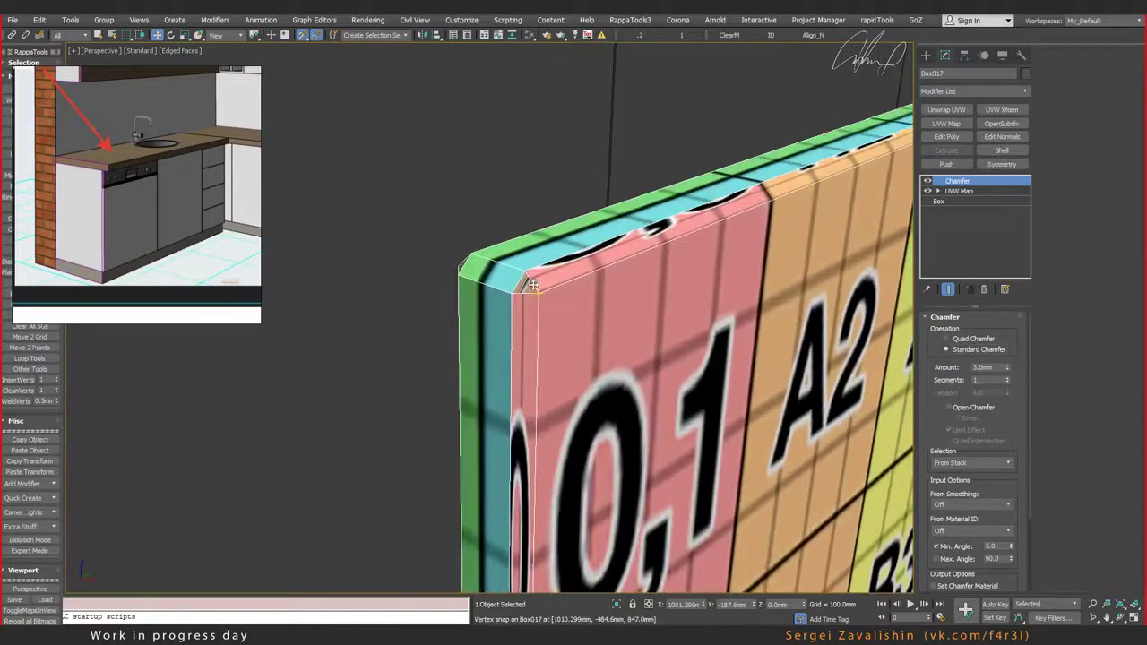
alt+middle_drag(532, 284, 589, 311)
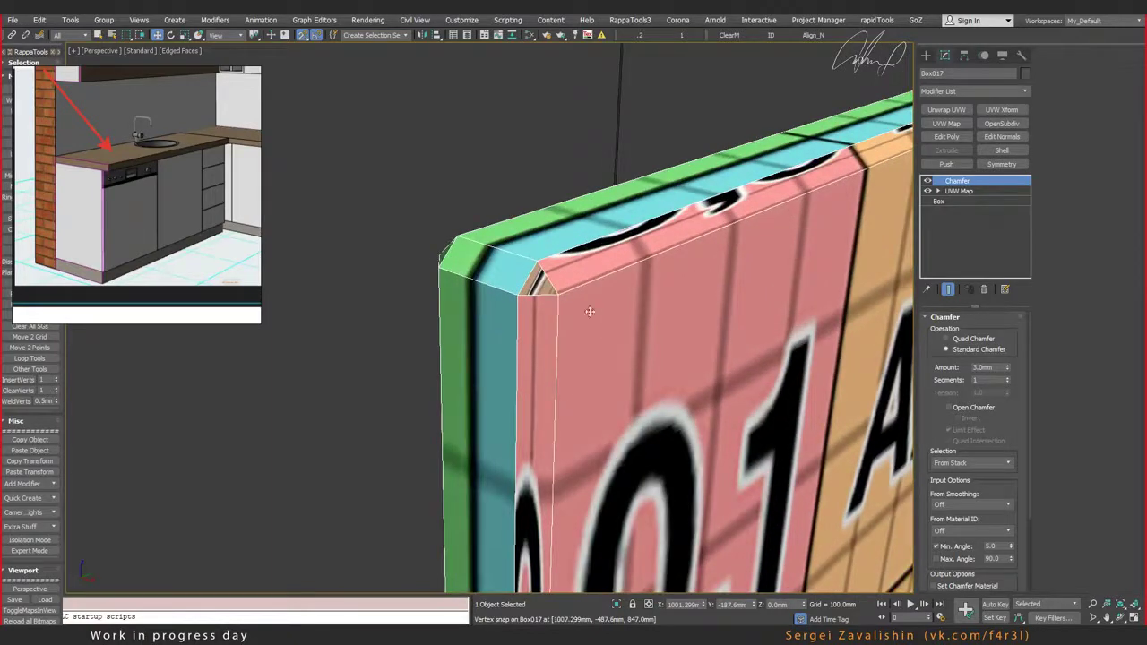
click(1008, 377)
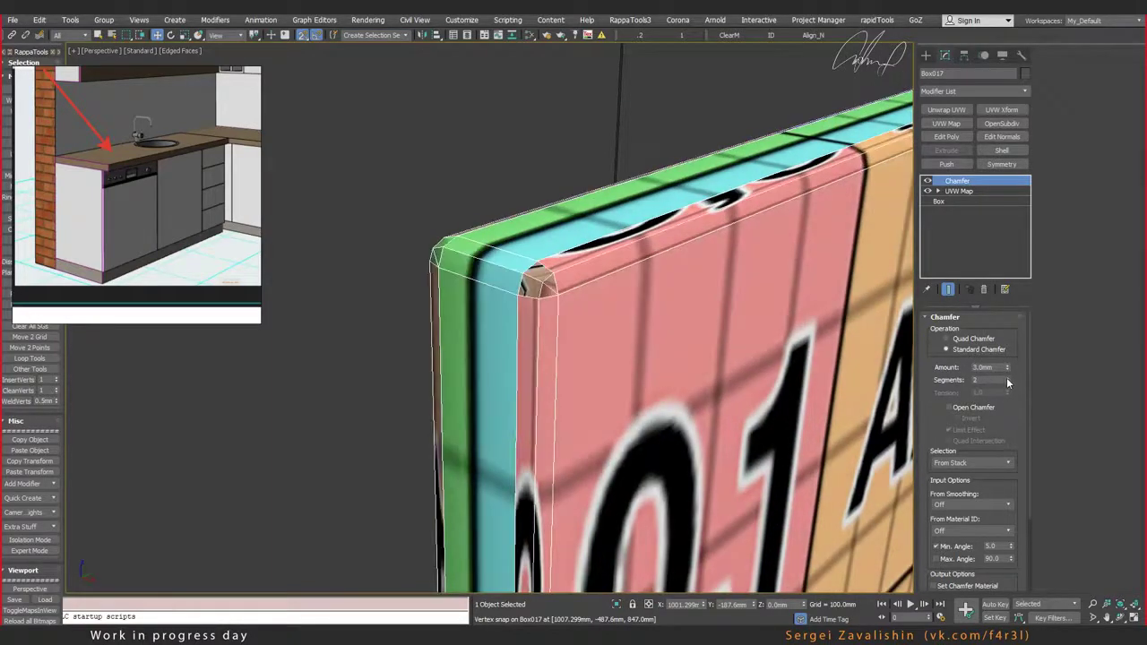
click(1008, 377)
click(1008, 377)
click(1008, 378)
scroll(596, 271, up, 1)
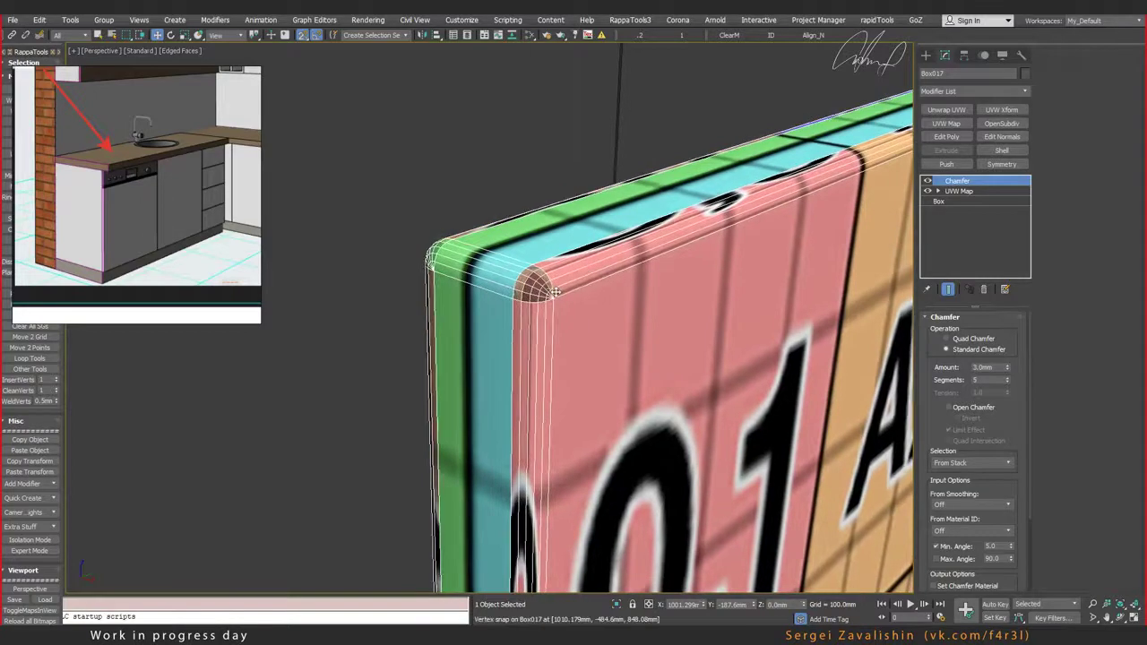
scroll(583, 278, up, 2)
scroll(564, 287, up, 2)
scroll(557, 294, up, 2)
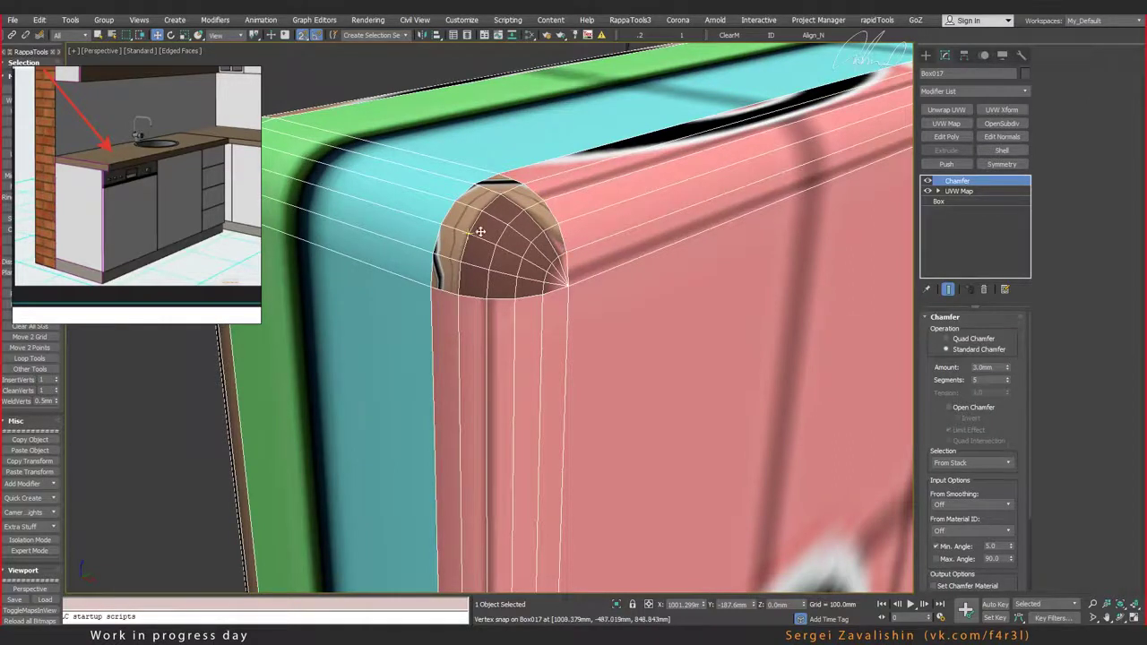
Step: Toggle the Chamfer modifier off and on to compare rounded and sharp edges
scroll(502, 237, up, 2)
scroll(510, 241, up, 4)
scroll(627, 341, down, 5)
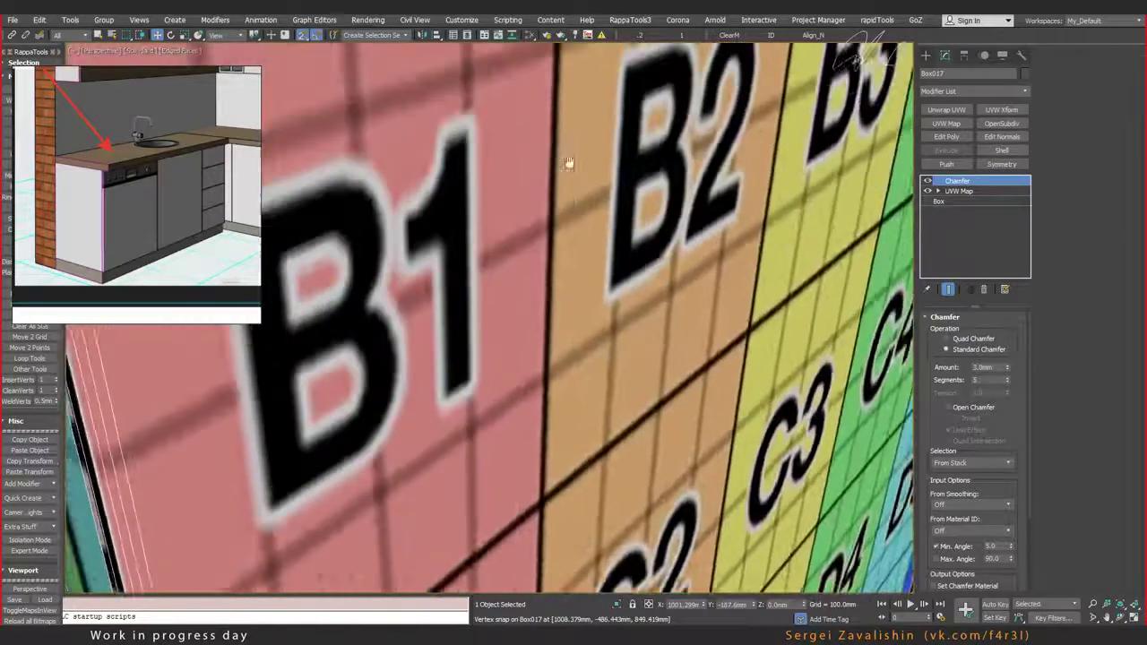
scroll(568, 200, down, 3)
mouse_move(615, 223)
middle_down()
mouse_move(609, 298)
mouse_move(609, 284)
mouse_move(489, 374)
middle_up()
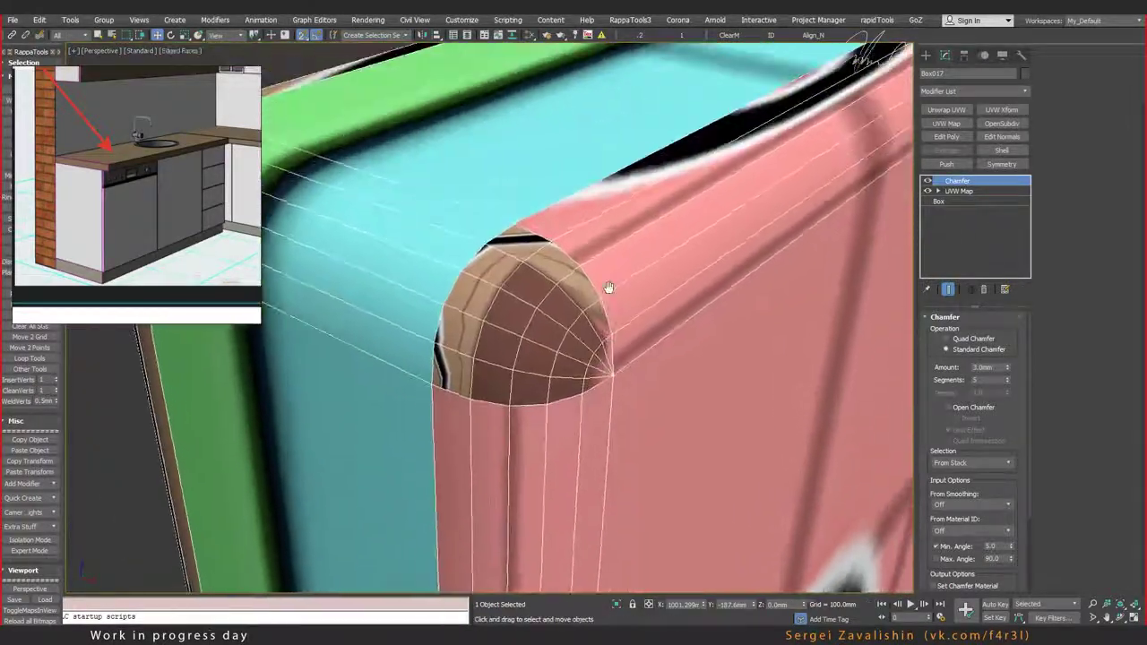
click(929, 182)
click(929, 182)
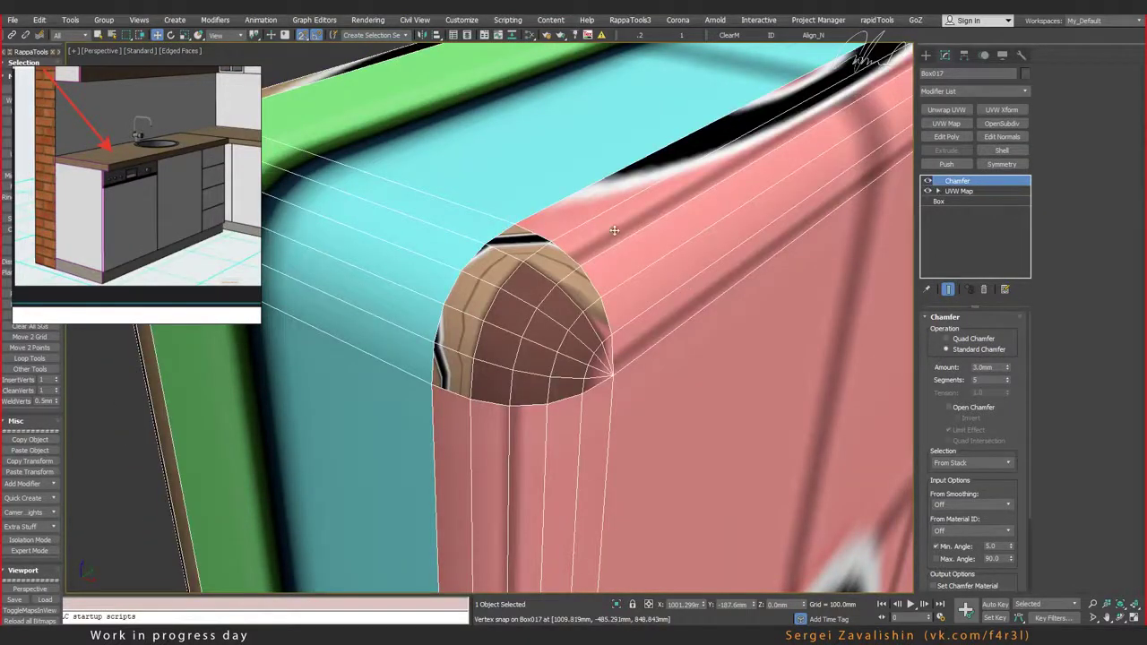
Step: Switch to Quad Chamfer and set the chamfer Amount to 2.0mm
click(947, 339)
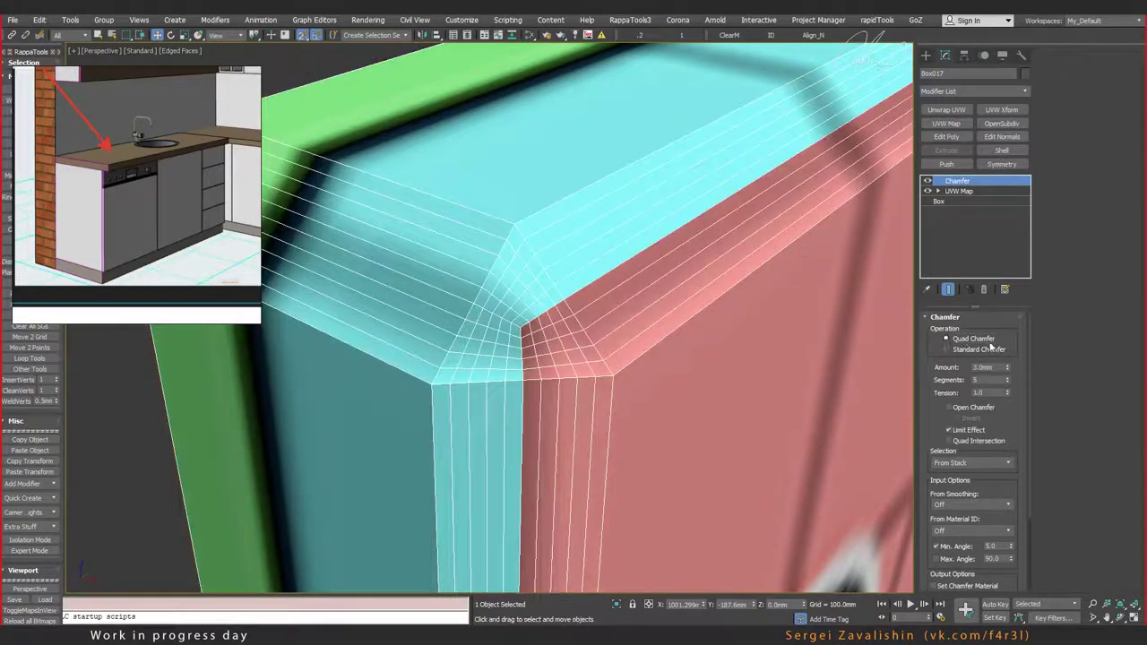
scroll(502, 275, down, 2)
mouse_move(502, 275)
alt+middle_down()
mouse_move(551, 294)
mouse_move(502, 179)
mouse_move(525, 274)
mouse_move(573, 367)
alt+middle_up()
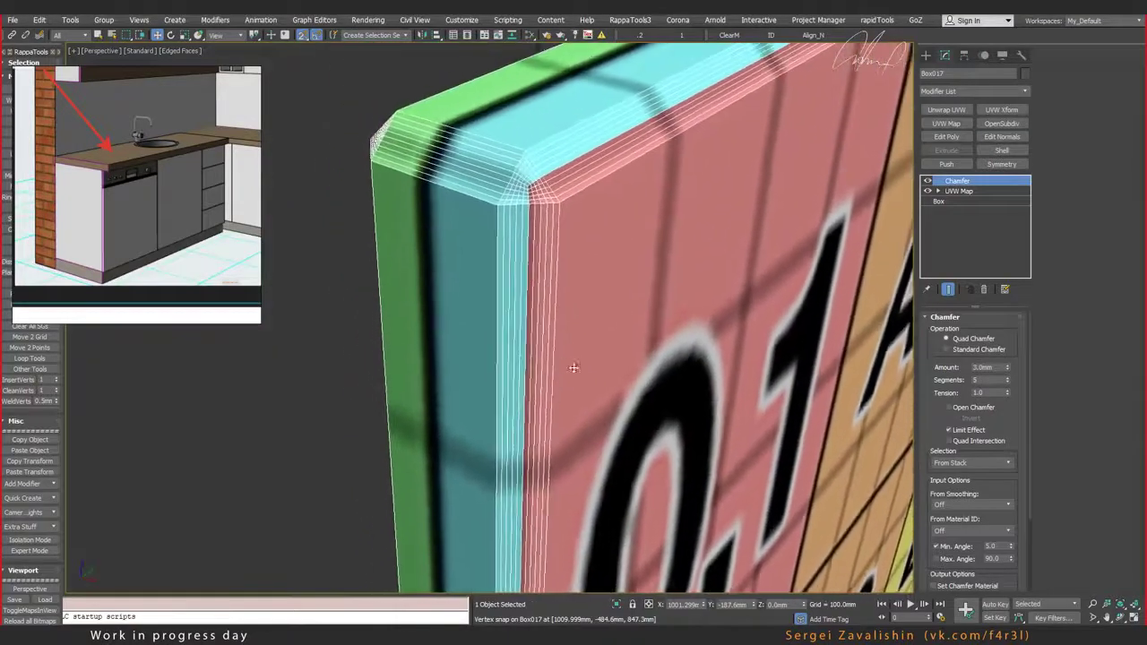
double_click(1001, 367)
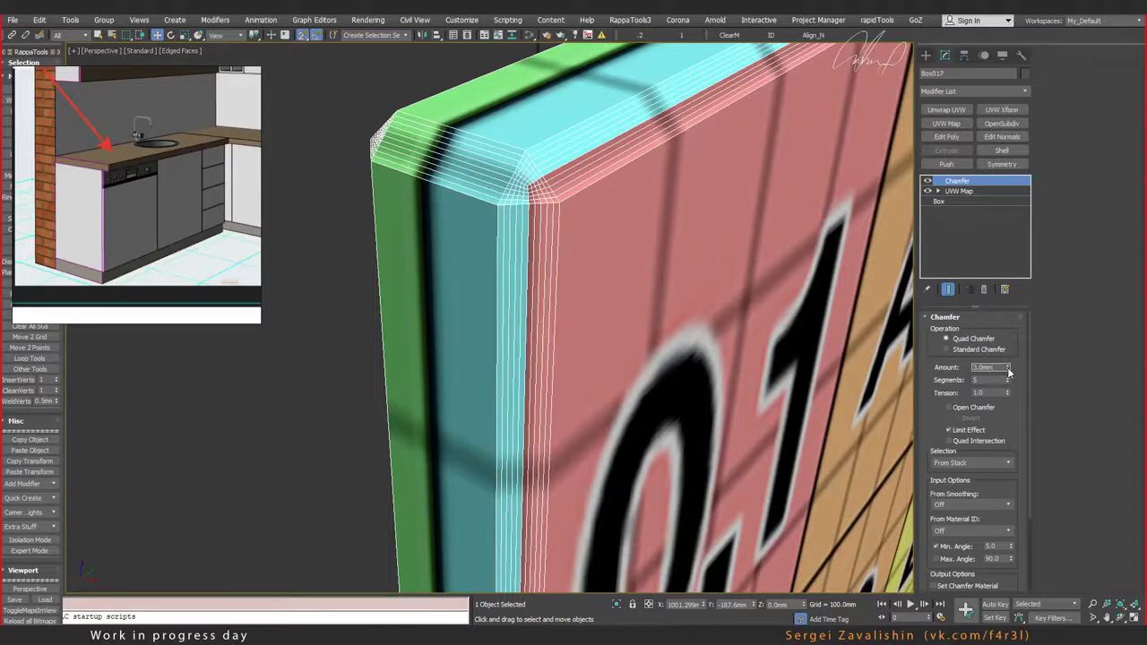
text(2)
key(Return)
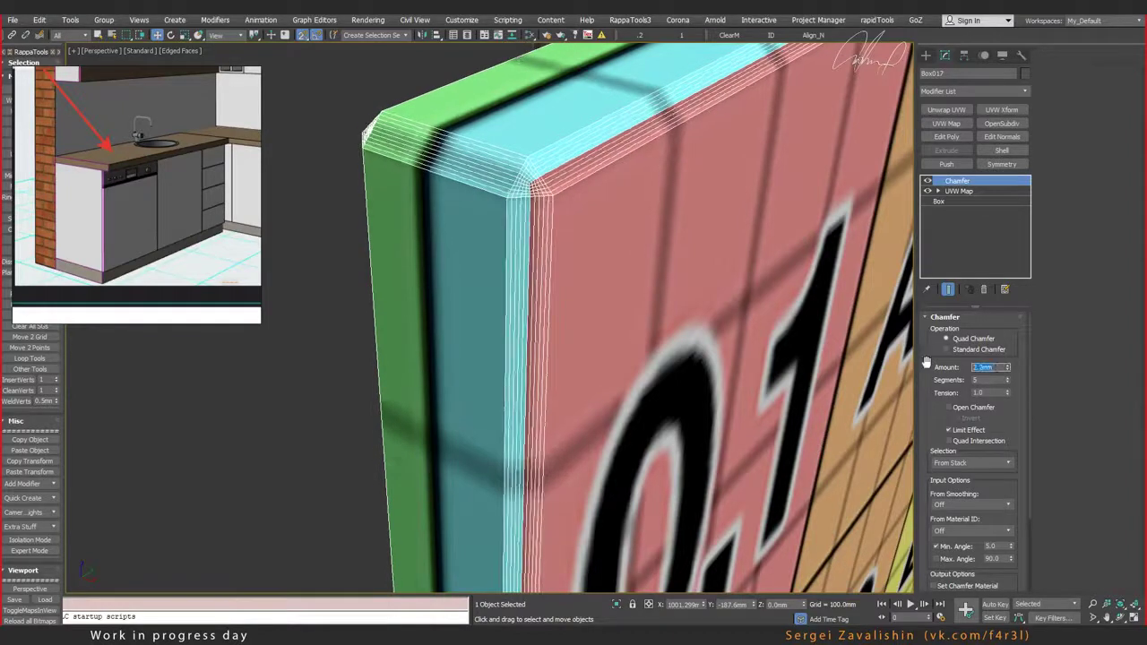
text(3)
key(Return)
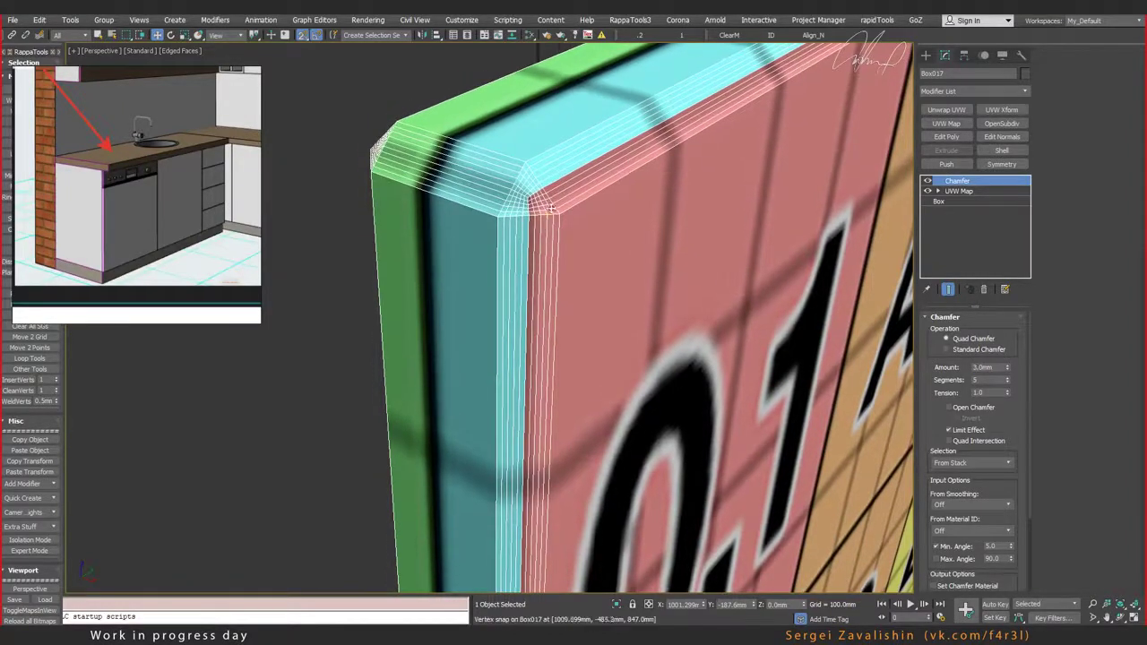
double_click(998, 367)
text(2)
key(Return)
Step: Set the chamfer Segments to 1
right_click(1006, 383)
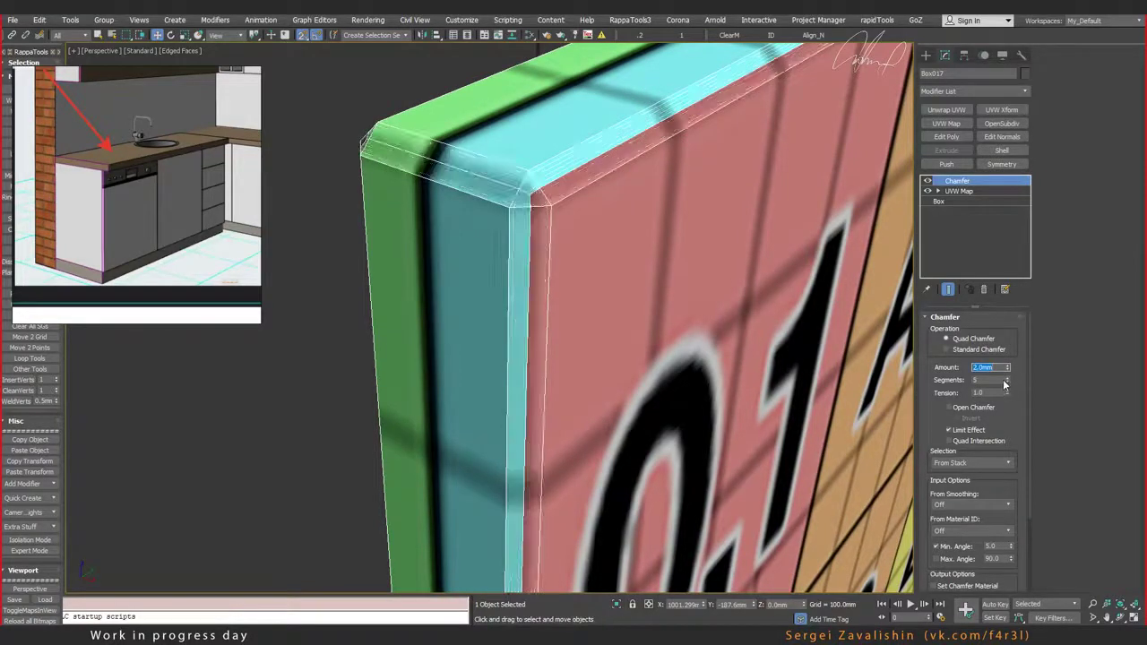
right_click(1008, 382)
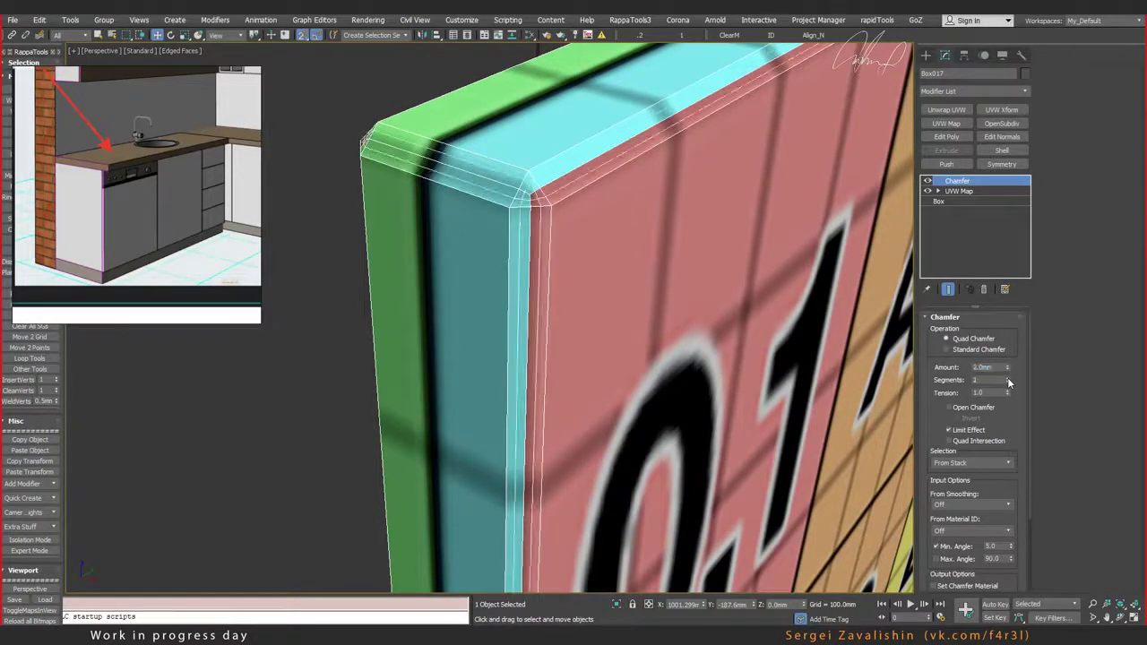
click(1007, 377)
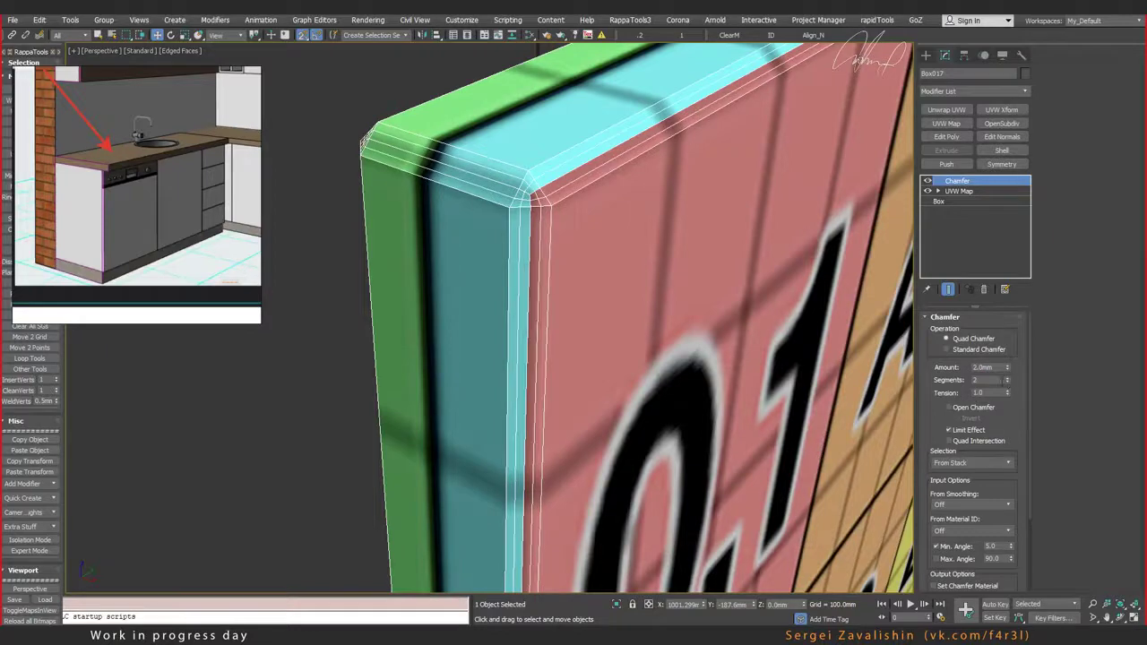
click(1009, 384)
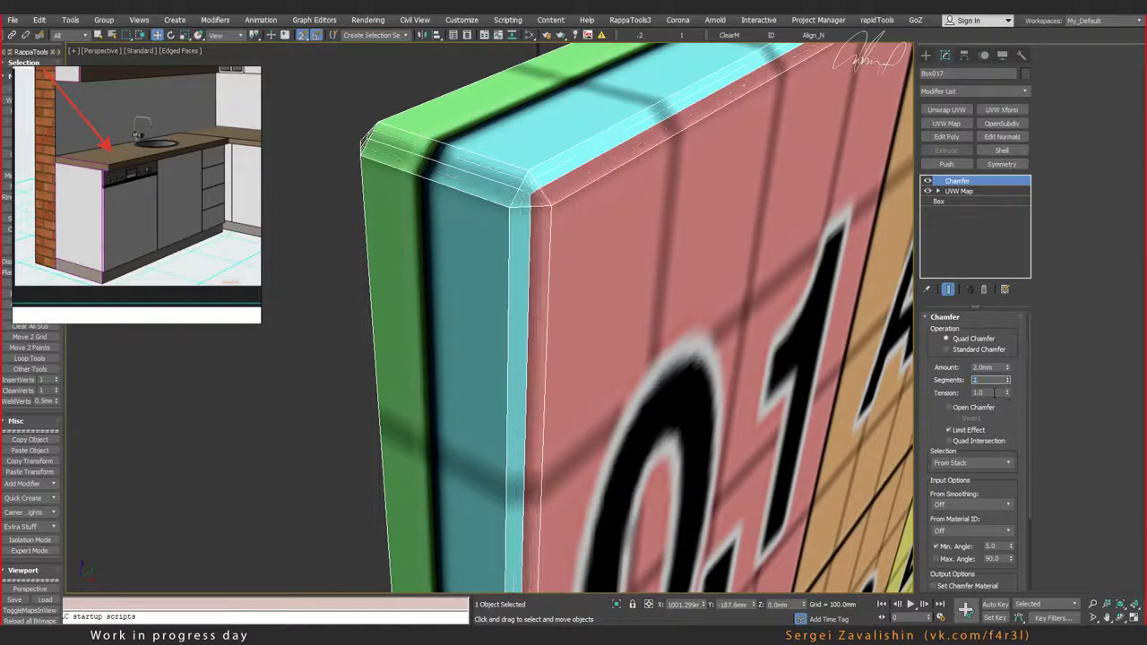
text(1)
key(Tab)
Step: Compare against Standard Chamfer, return to Quad Chamfer, and lower the Tension
click(947, 350)
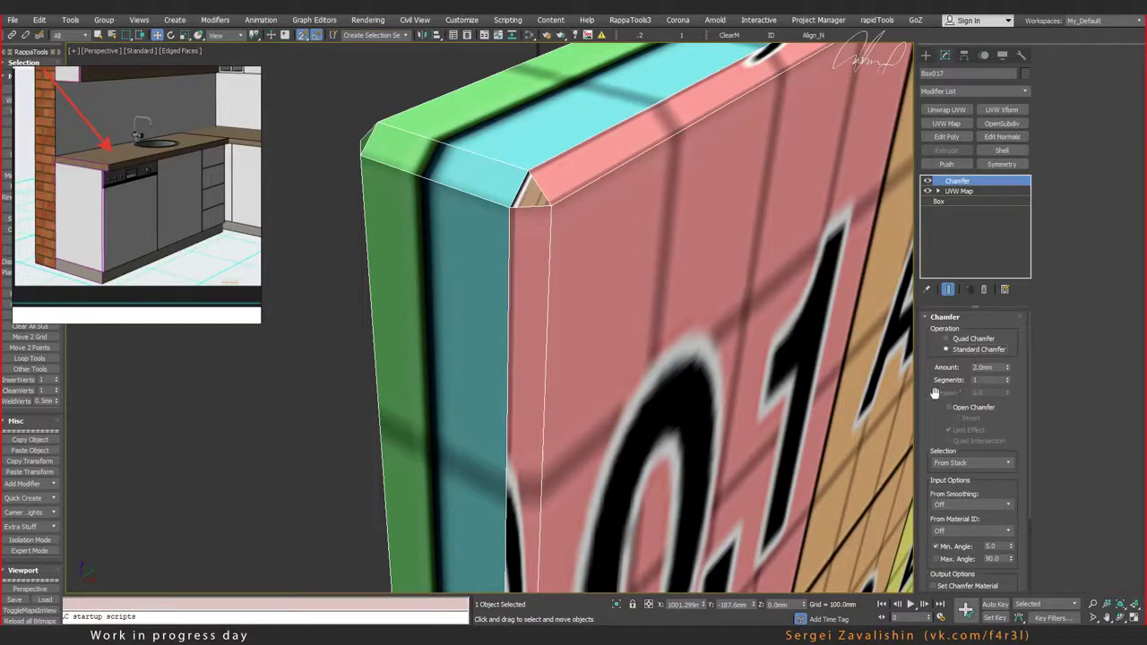
click(946, 338)
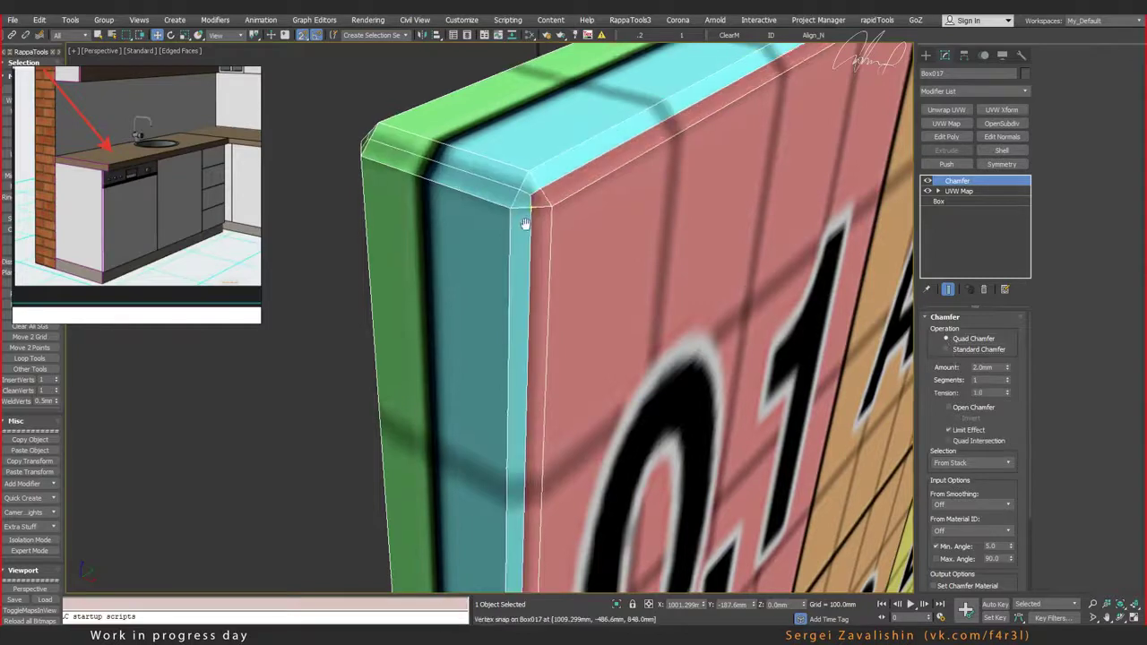
middle_drag(587, 183, 592, 192)
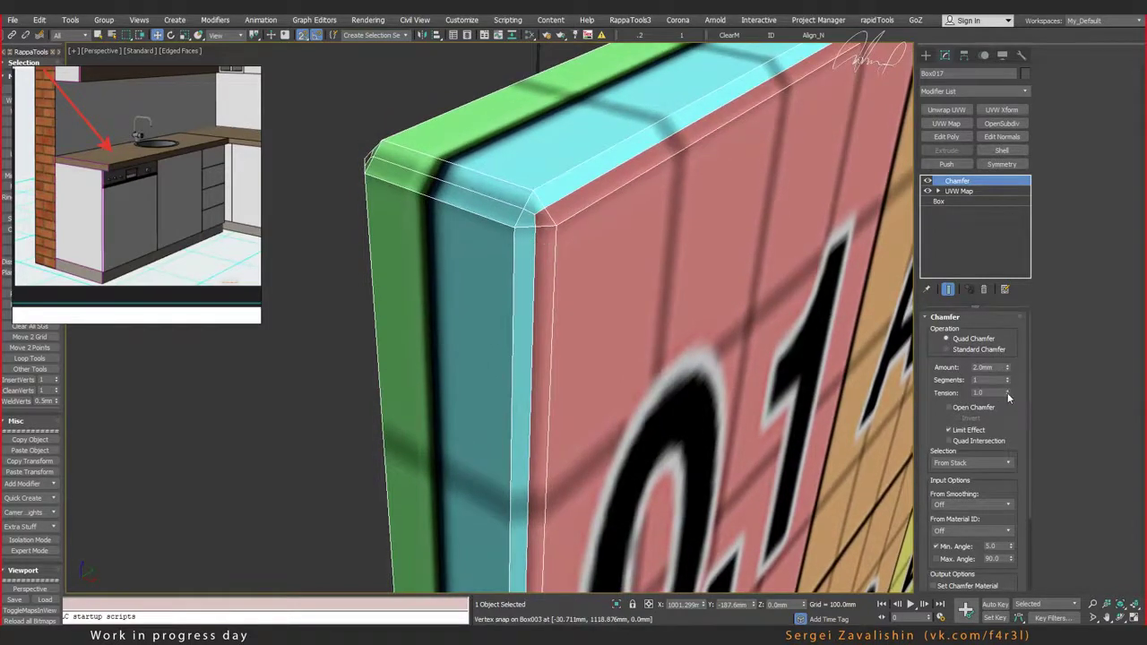
mouse_move(1009, 394)
mouse_down()
mouse_move(1011, 496)
mouse_move(1034, 303)
mouse_up()
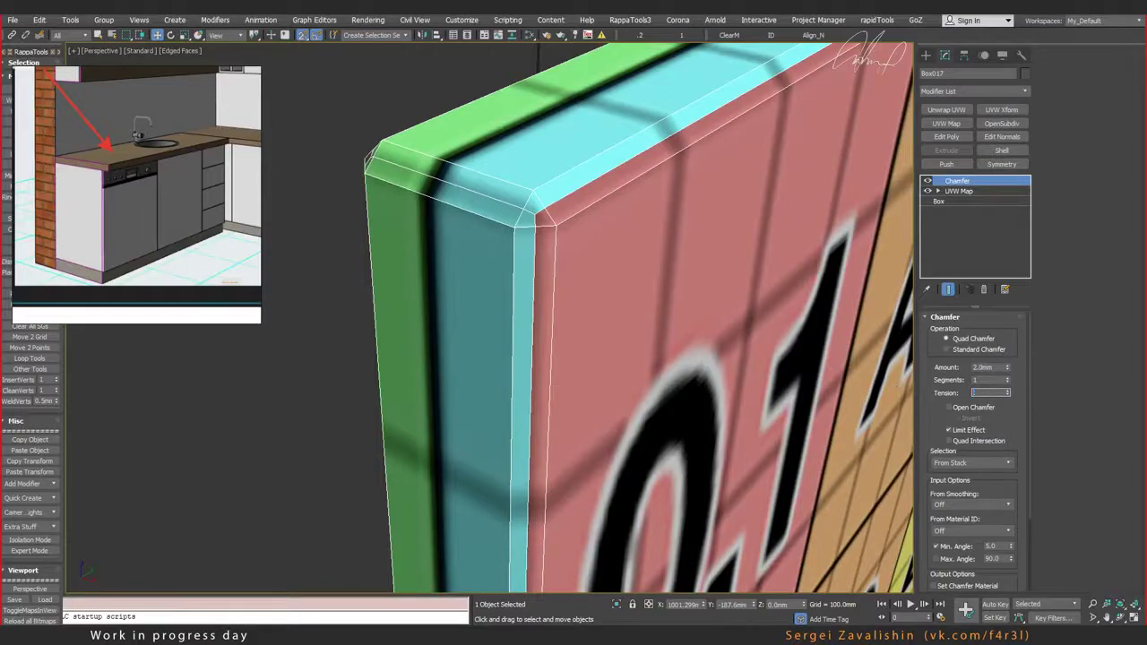
Step: Set the quad chamfer Tension to 0.5
text(0.5)
key(Return)
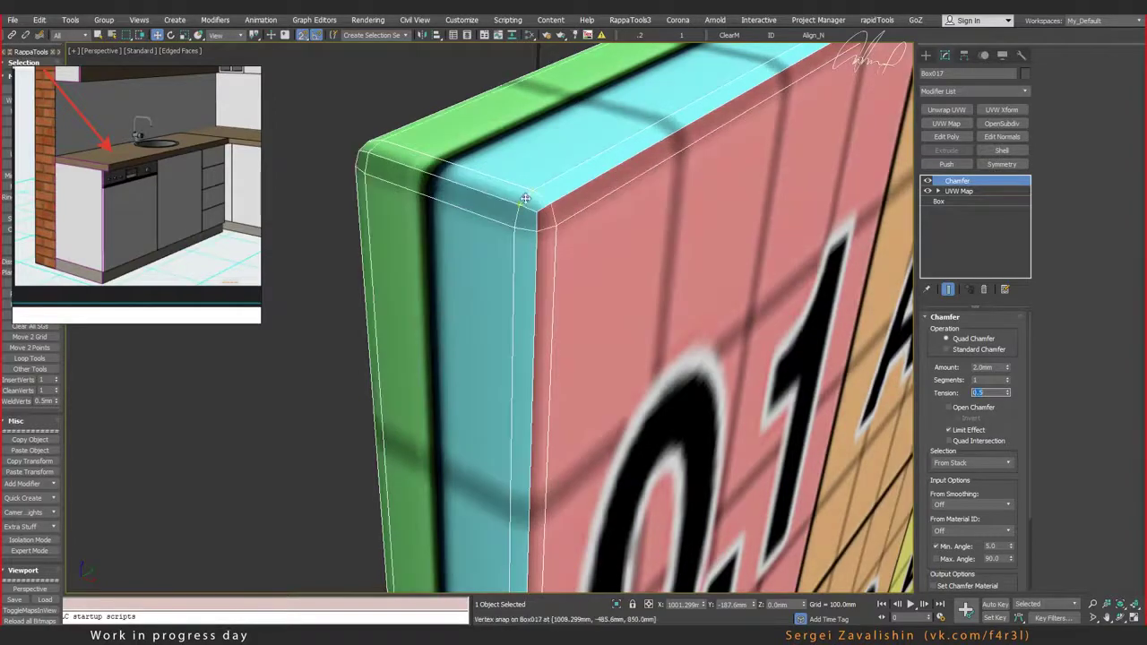
alt+middle_drag(903, 378, 530, 225)
scroll(529, 225, down, 3)
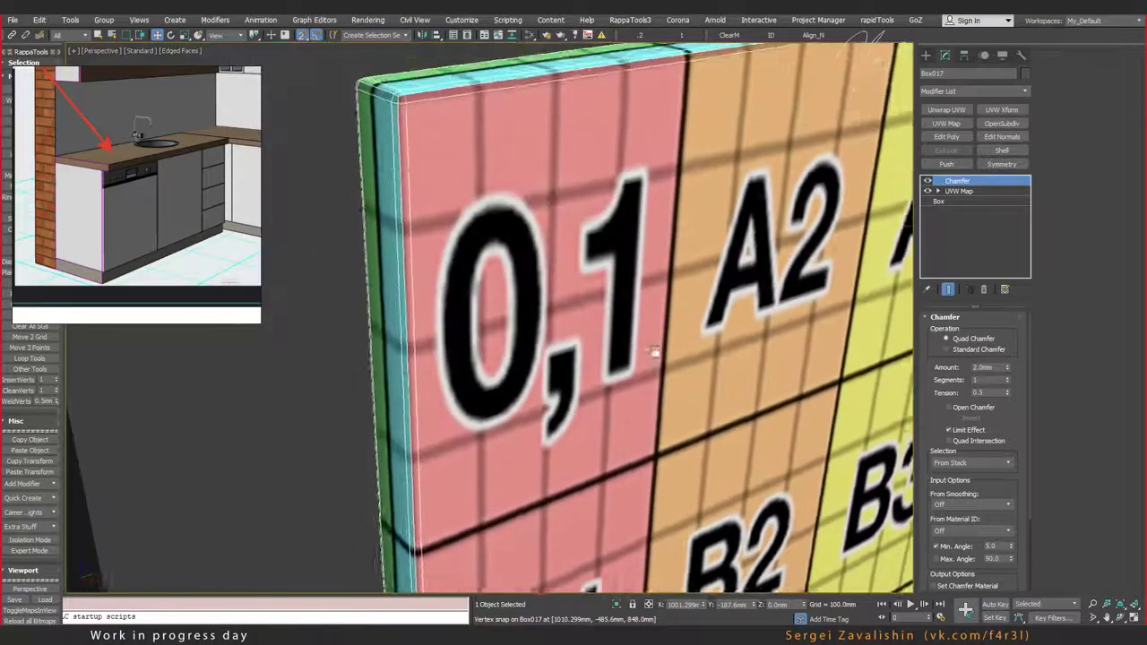
scroll(434, 146, up, 1)
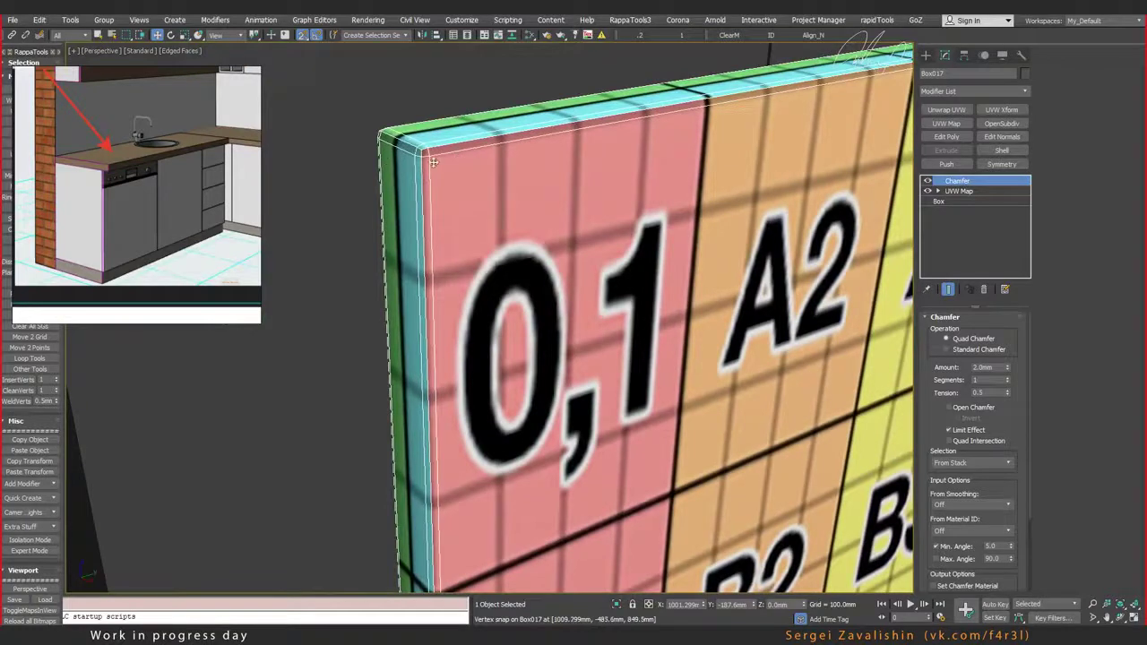
scroll(434, 161, up, 1)
scroll(433, 161, up, 2)
scroll(433, 162, up, 2)
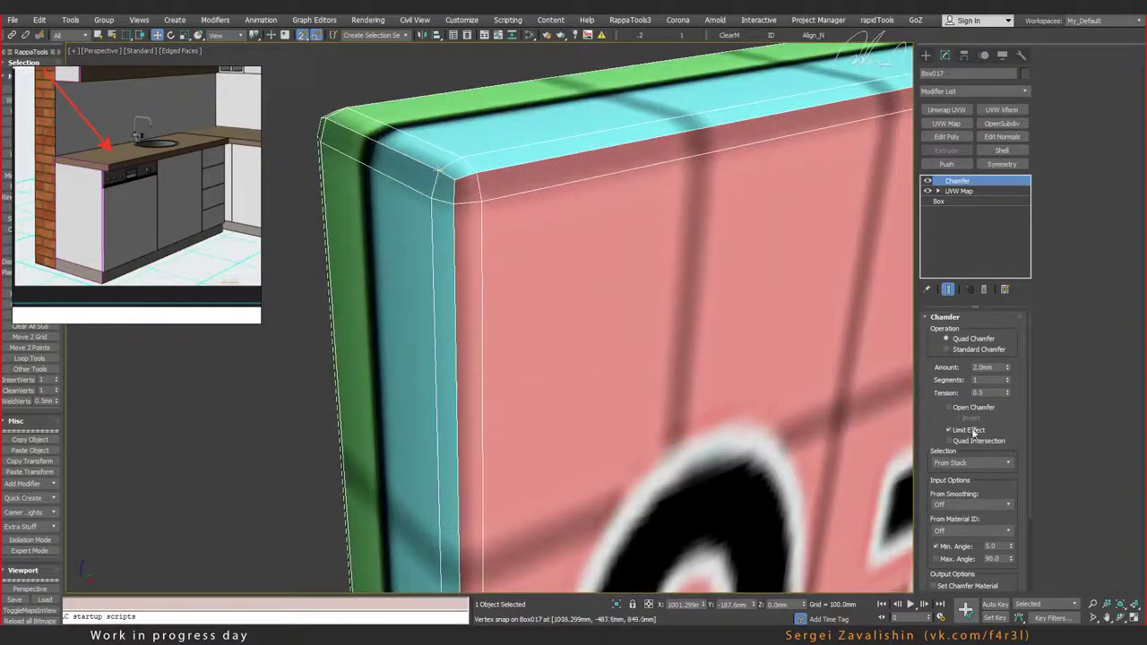
Step: Raise chamfer Segments to 2, toggle Edged Faces with F4, and zoom out over the panel
click(1007, 377)
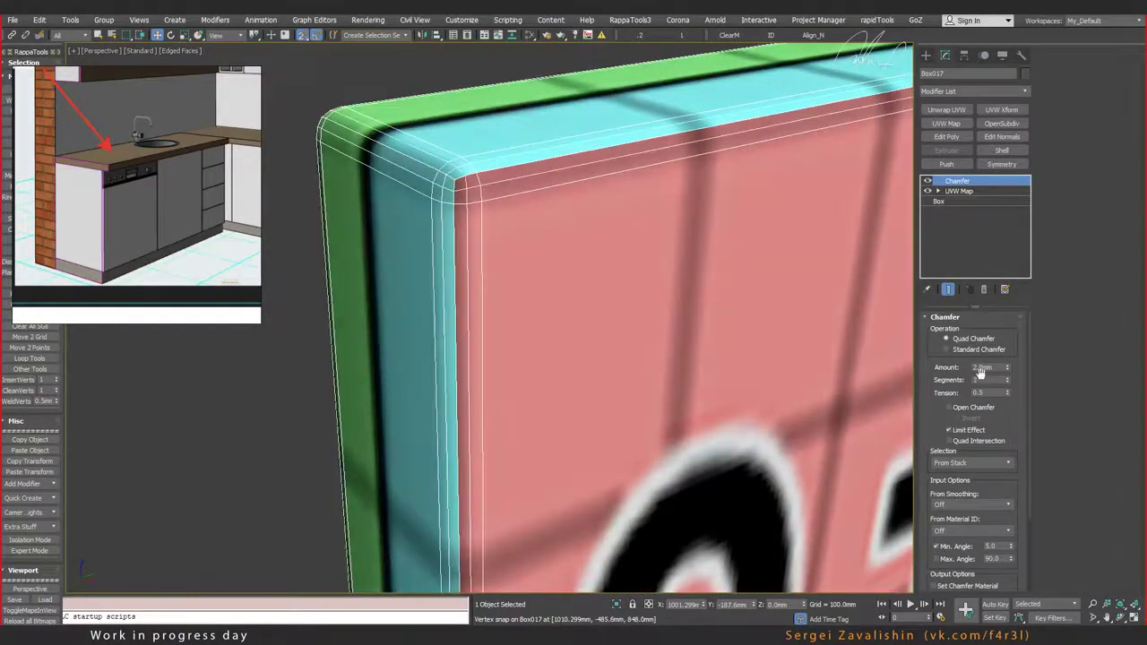
scroll(470, 202, up, 1)
scroll(483, 220, up, 1)
key(F4)
scroll(482, 221, down, 2)
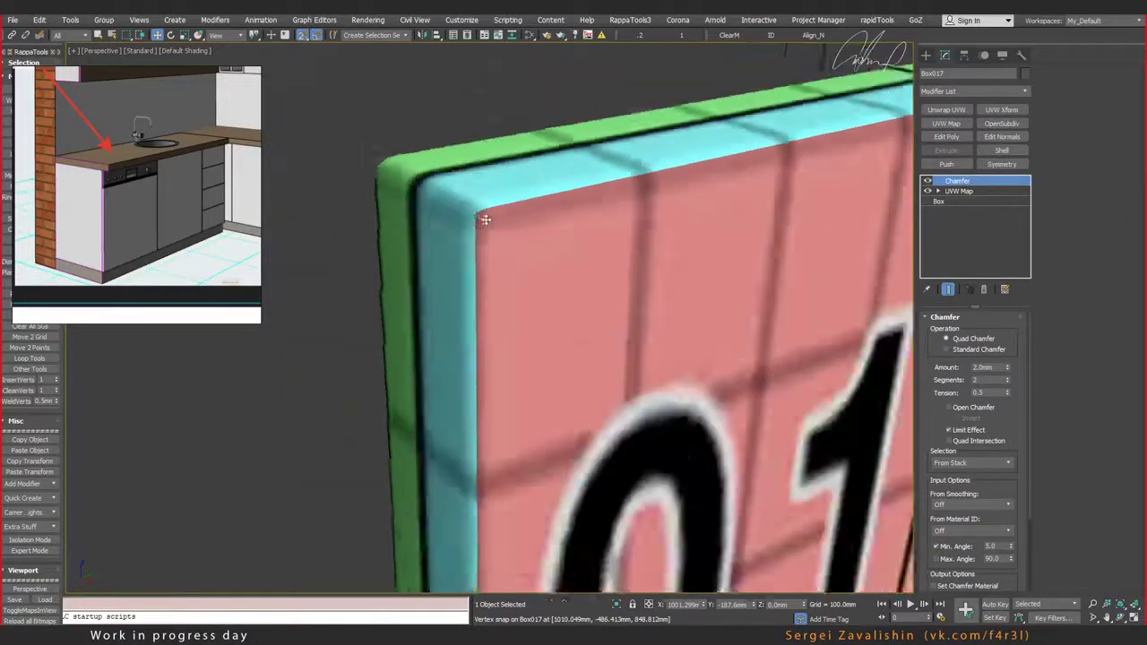
scroll(530, 224, down, 2)
scroll(530, 223, down, 2)
mouse_move(529, 223)
alt+middle_down()
mouse_move(533, 211)
mouse_move(501, 211)
mouse_move(511, 215)
alt+middle_up()
scroll(500, 212, up, 2)
key(F4)
scroll(498, 212, down, 1)
scroll(497, 212, down, 3)
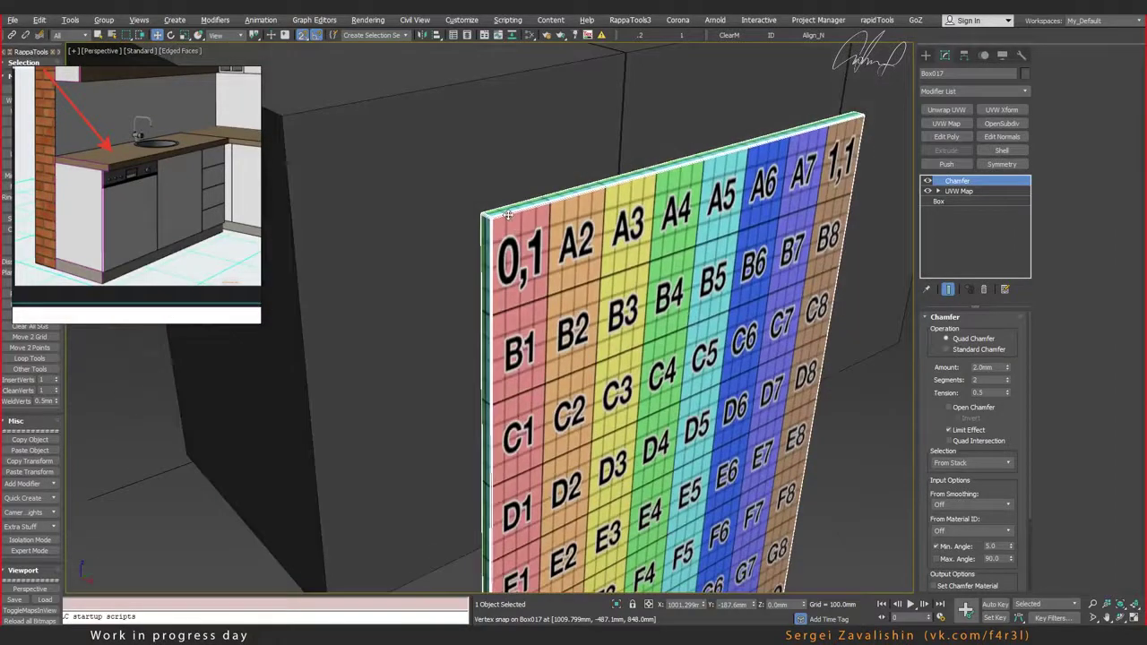
Step: Hide the checker texture, enable snapping, and slide Box017 flat against the cabinet front
click(728, 35)
alt+middle_drag(491, 263, 555, 296)
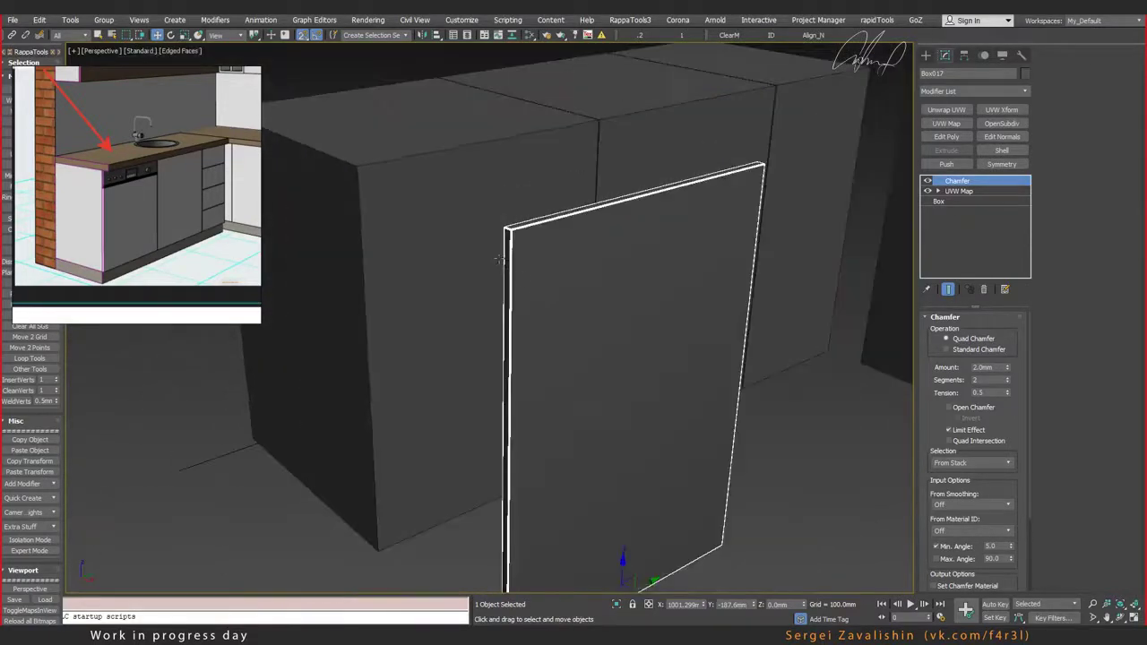
alt+middle_drag(542, 281, 574, 246)
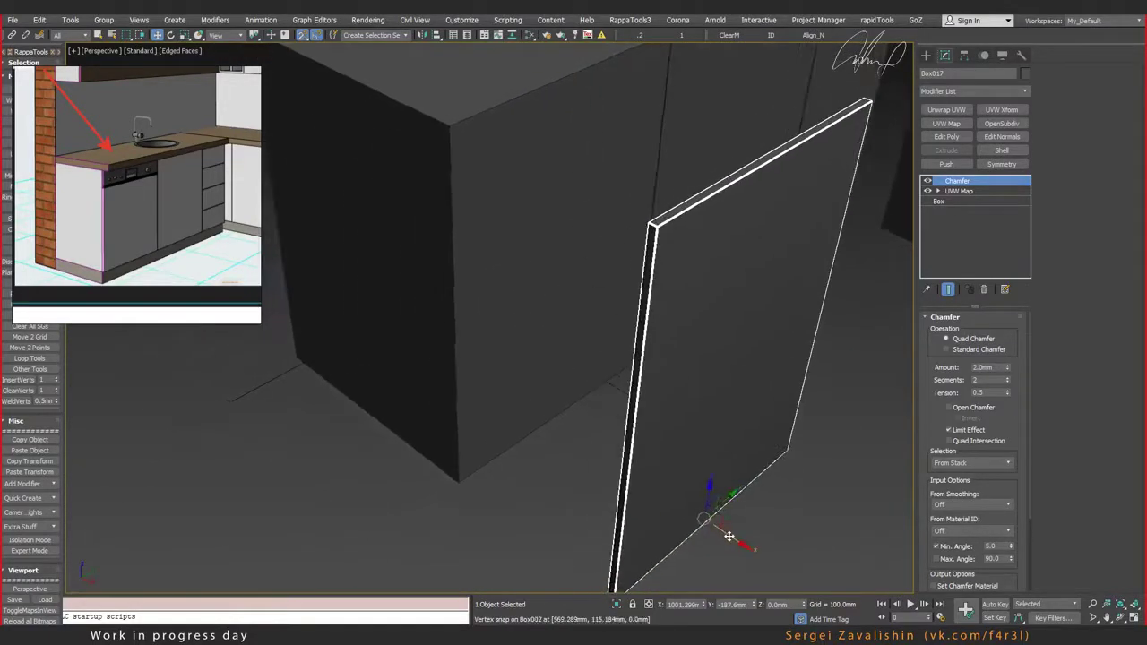
key(s)
mouse_move(738, 541)
alt+middle_down()
mouse_move(589, 494)
mouse_move(597, 481)
mouse_move(632, 504)
alt+middle_up()
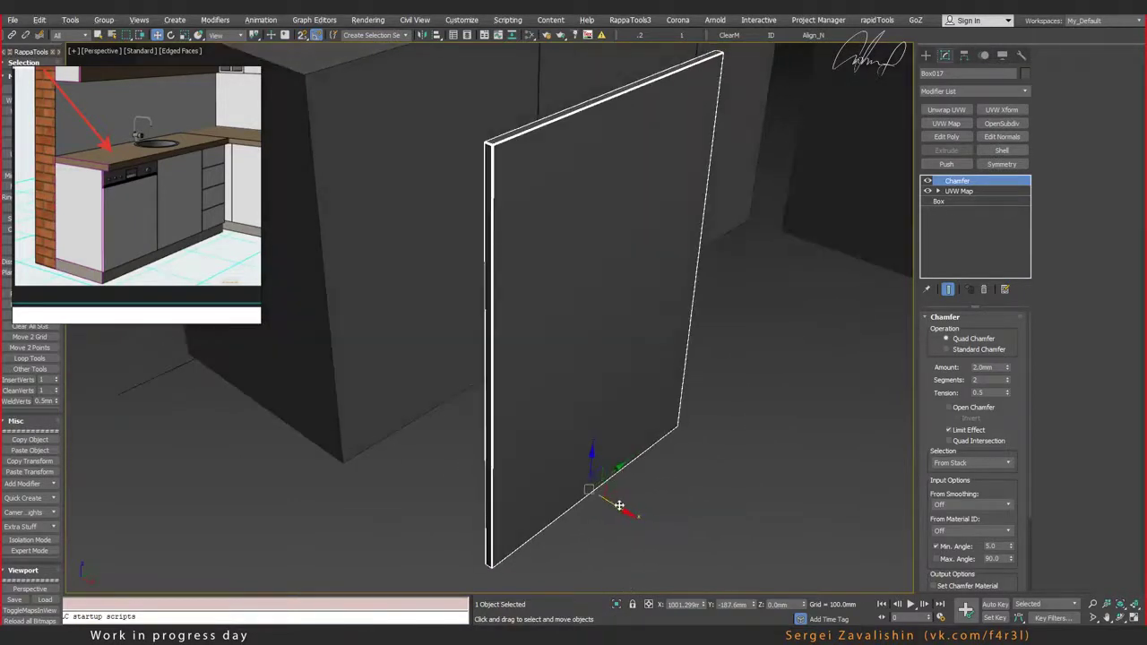
drag(619, 505, 452, 436)
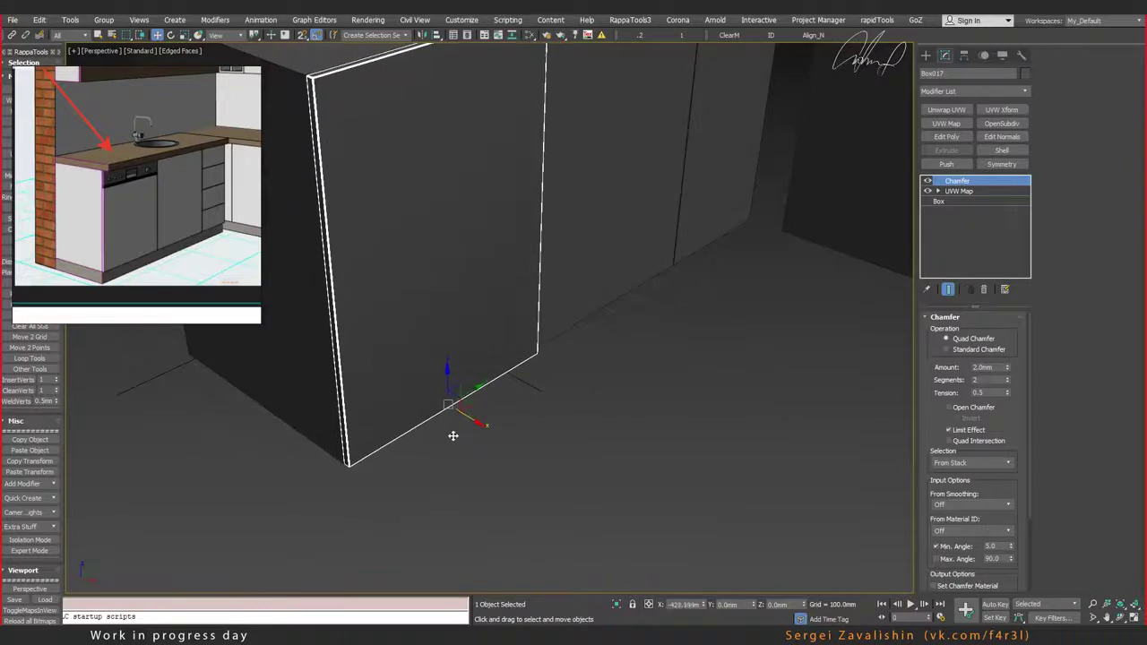
mouse_move(450, 436)
alt+middle_down()
mouse_move(520, 348)
mouse_move(496, 331)
mouse_move(538, 338)
mouse_move(553, 366)
mouse_move(538, 362)
mouse_move(557, 375)
alt+middle_up()
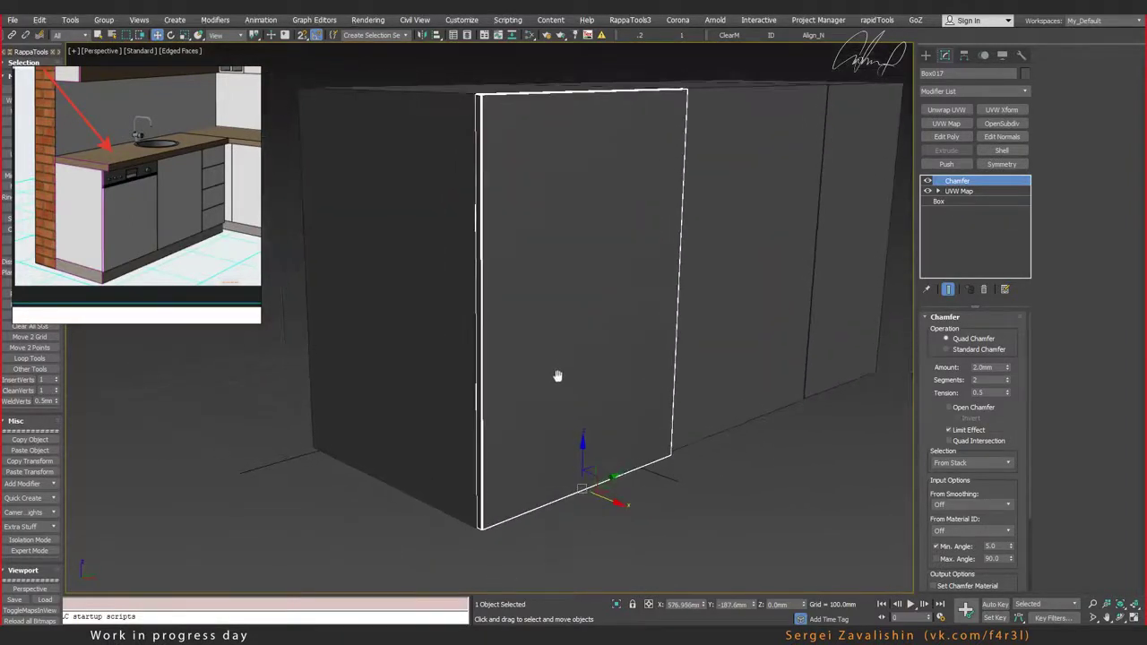
alt+middle_drag(565, 256, 543, 270)
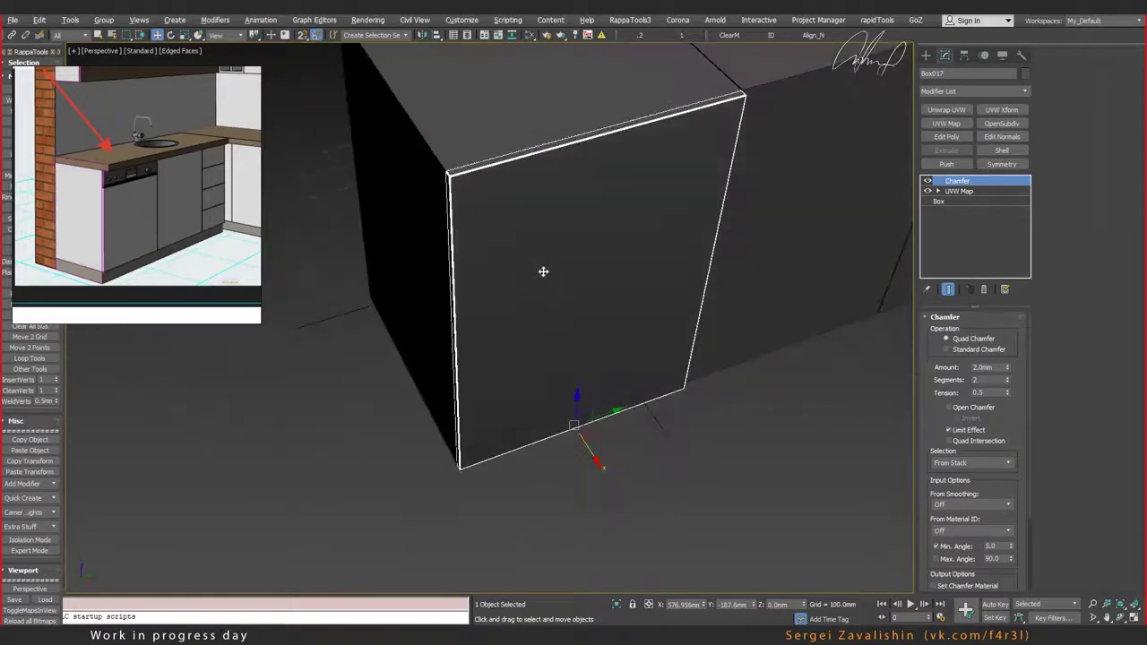
mouse_move(726, 172)
alt+middle_down()
mouse_move(505, 249)
mouse_move(427, 251)
mouse_move(586, 213)
mouse_move(537, 310)
mouse_move(517, 379)
mouse_move(529, 402)
mouse_move(513, 421)
alt+middle_up()
Step: Set the panel's Z position to 80 mm in the status bar
scroll(104, 188, up, 1)
scroll(107, 260, up, 2)
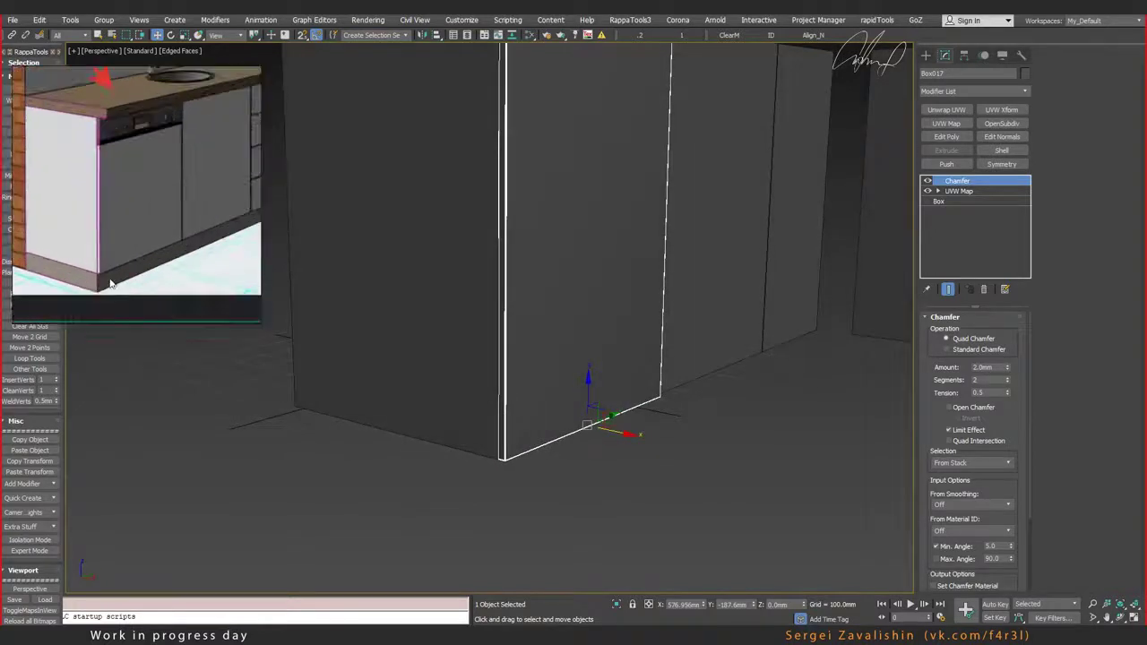
scroll(110, 236, up, 2)
scroll(111, 229, up, 1)
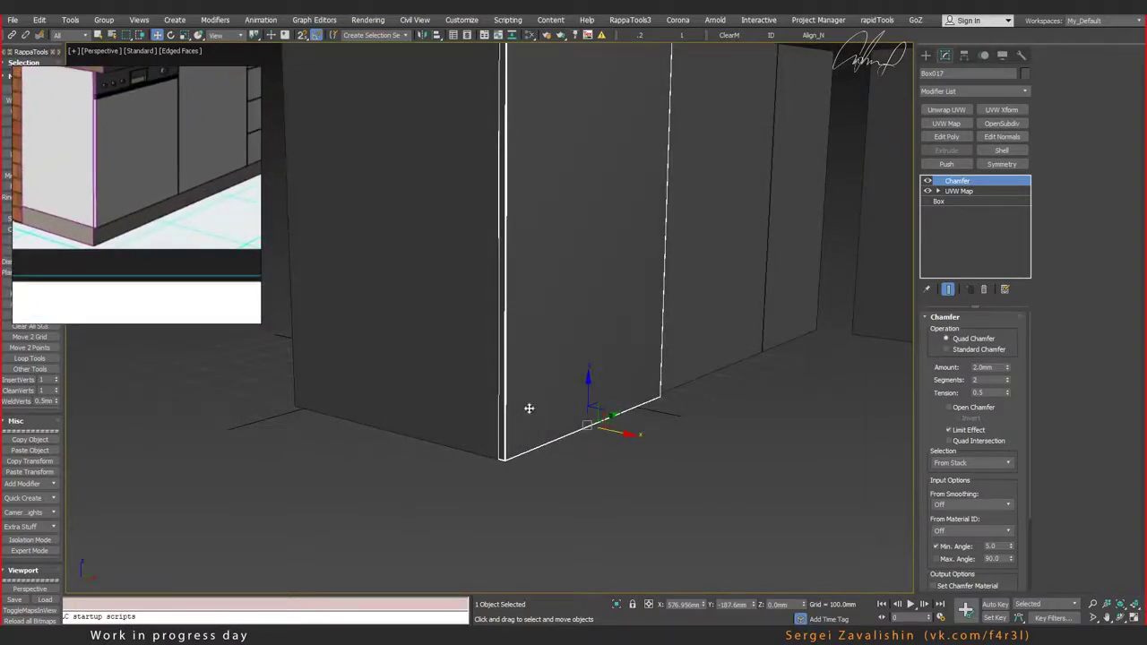
alt+middle_drag(529, 407, 521, 409)
click(784, 605)
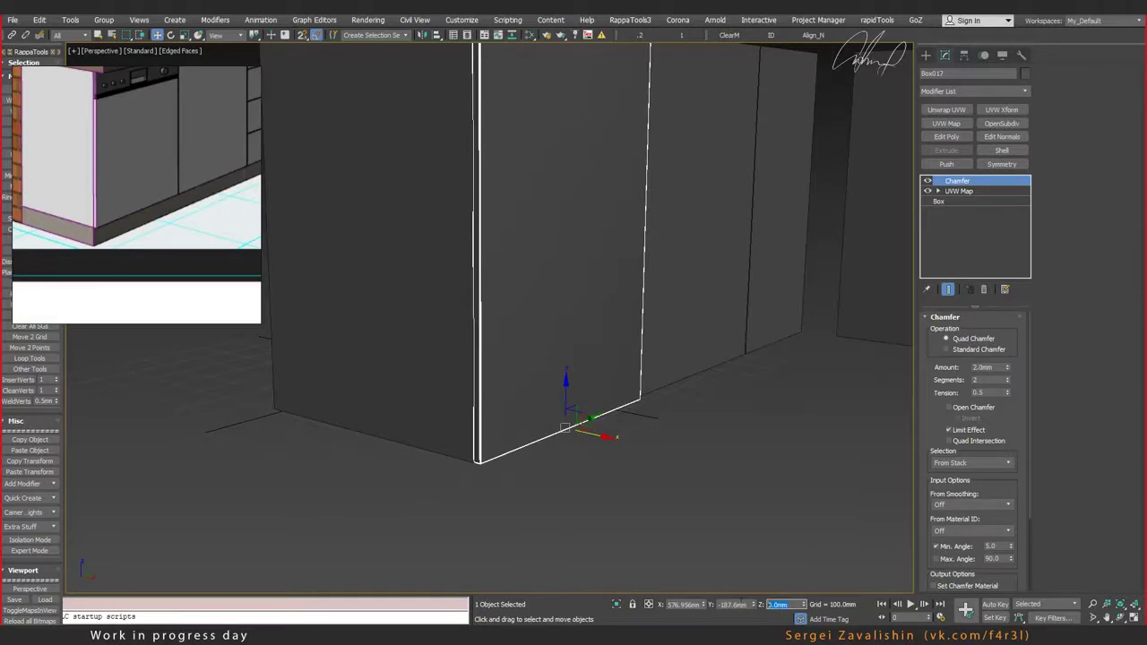
text(0)
text(80)
key(Return)
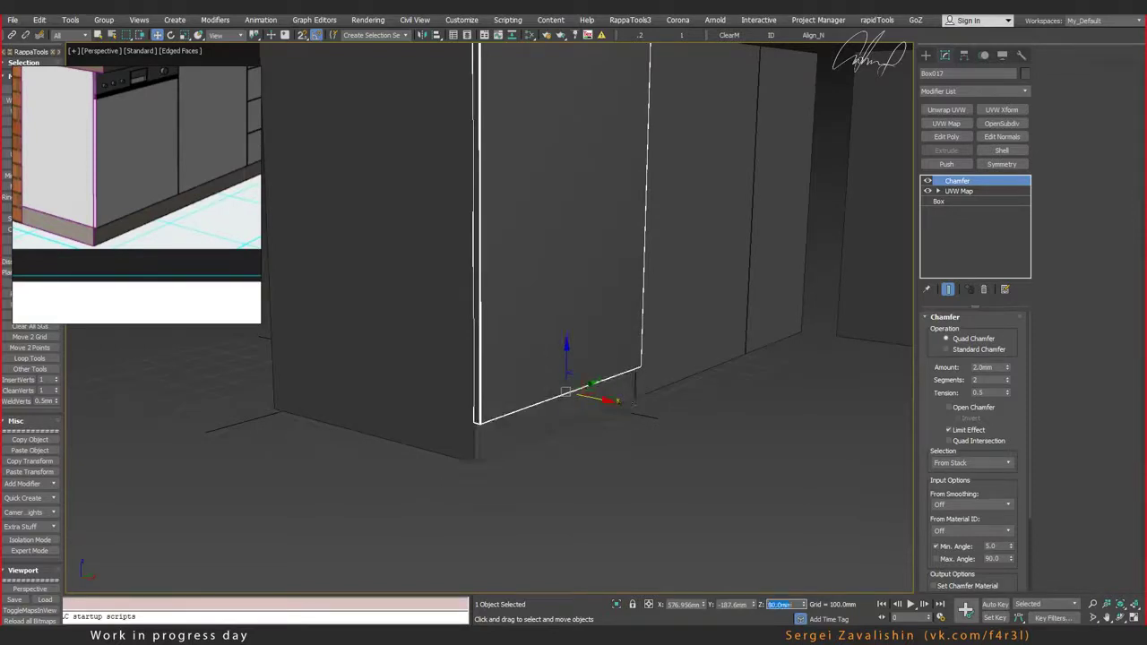
Step: Frame the panel and show its Box parameters: 600 × 850 mm, 18 mm thick
scroll(673, 375, up, 3)
mouse_move(622, 373)
alt+middle_down()
mouse_move(543, 315)
mouse_move(530, 92)
mouse_move(511, 127)
alt+middle_up()
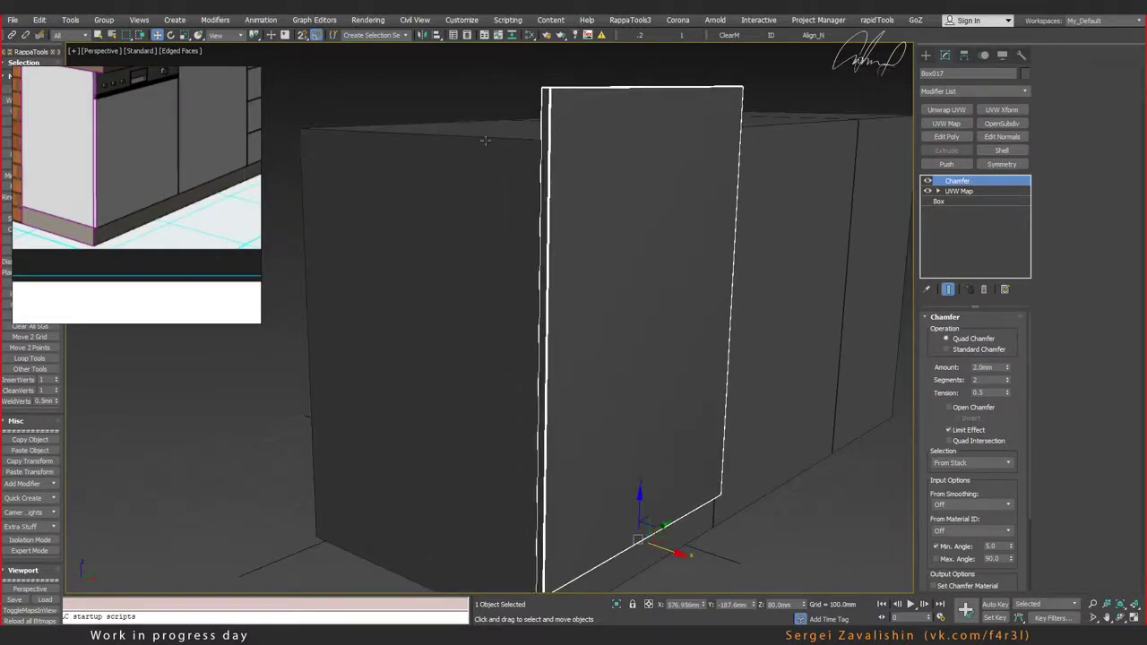
mouse_move(606, 135)
middle_down()
mouse_move(568, 167)
mouse_move(666, 168)
middle_up()
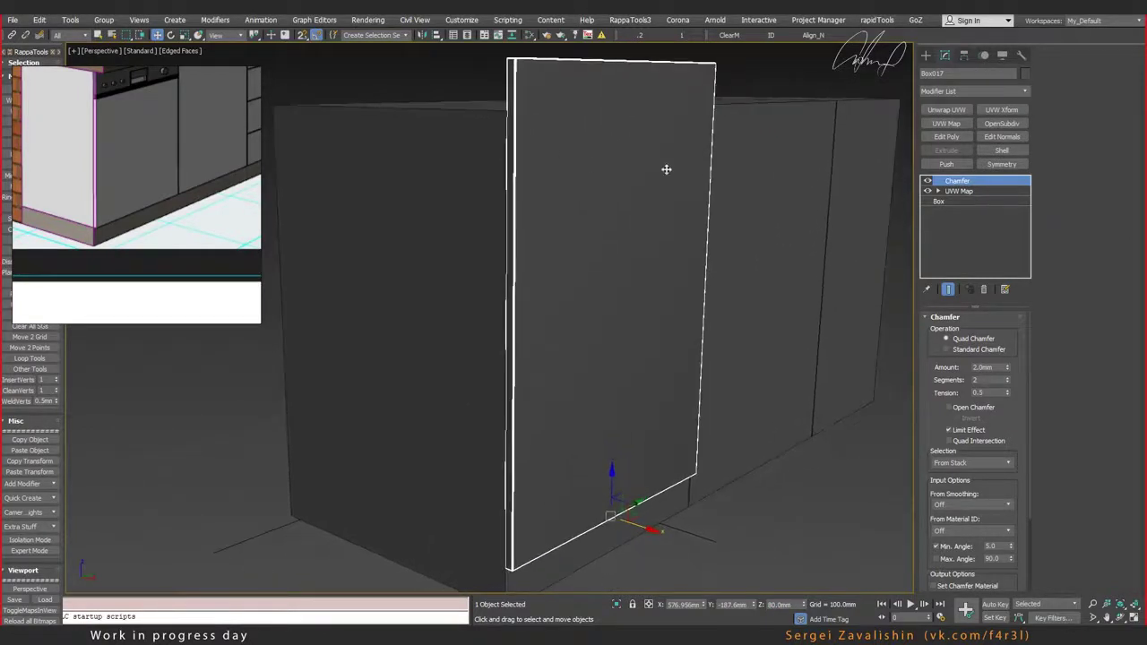
alt+middle_drag(829, 182, 126, 89)
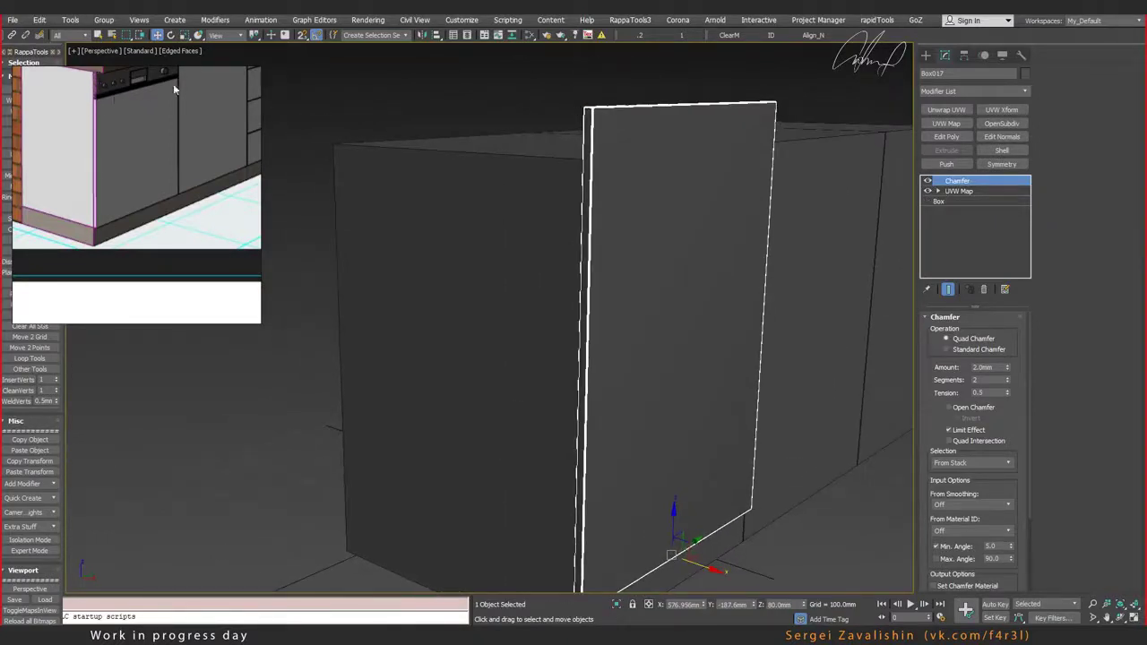
alt+middle_drag(518, 224, 653, 269)
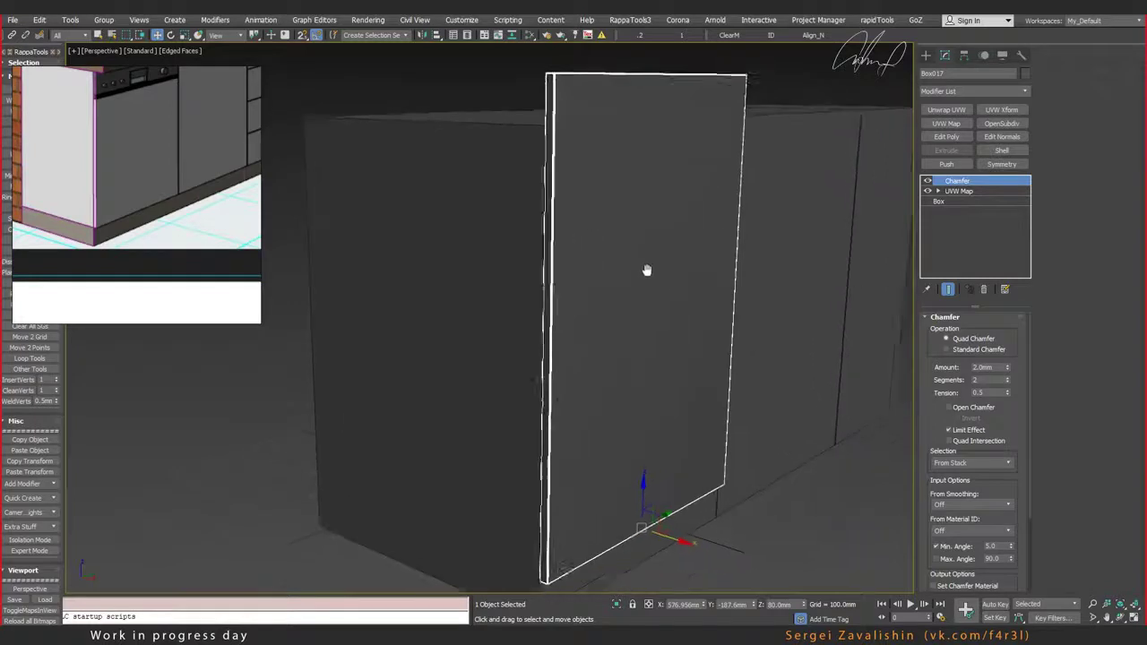
click(953, 201)
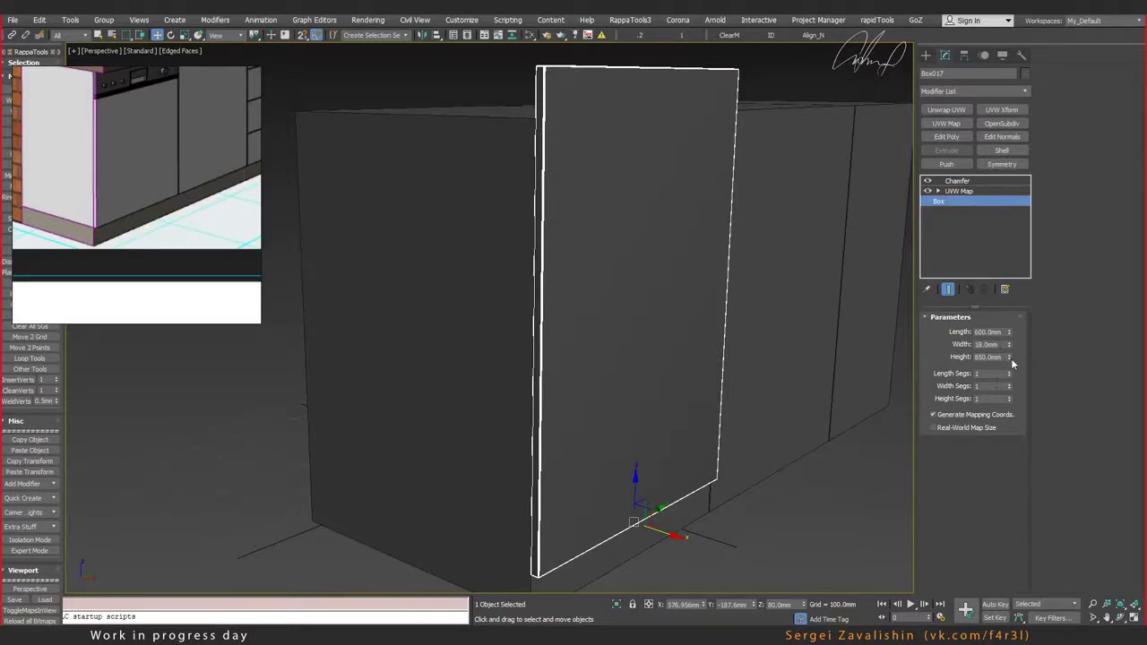
Step: Set the door panel's Box Height to 650 mm and open the Slate Material Editor
drag(1009, 358, 1010, 368)
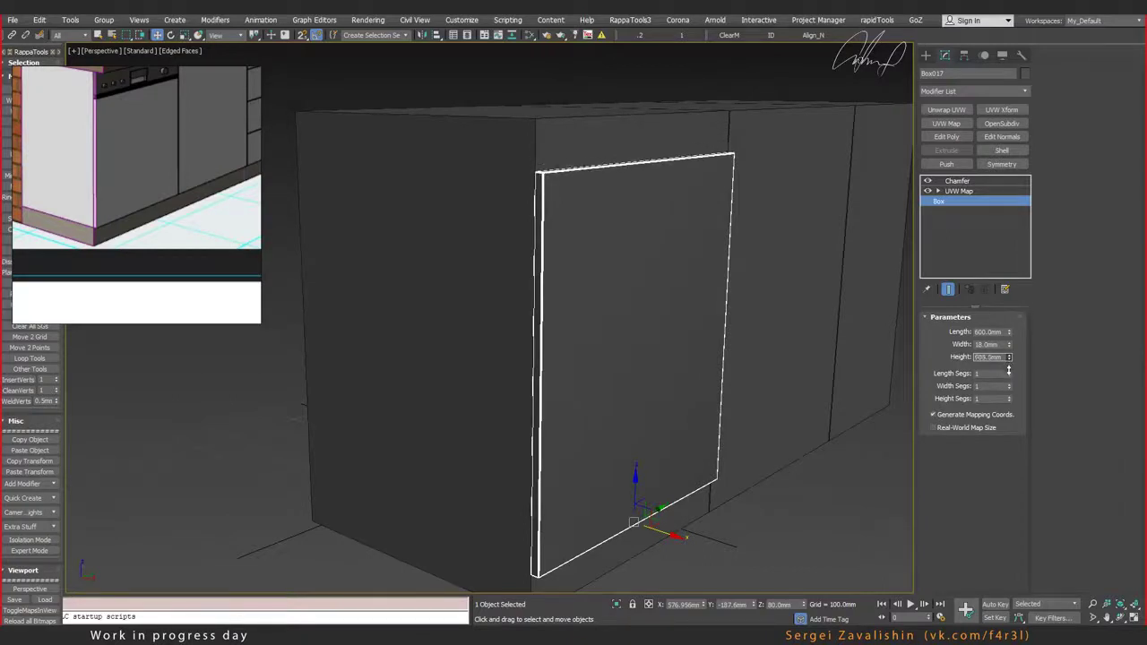
drag(1009, 367, 1009, 377)
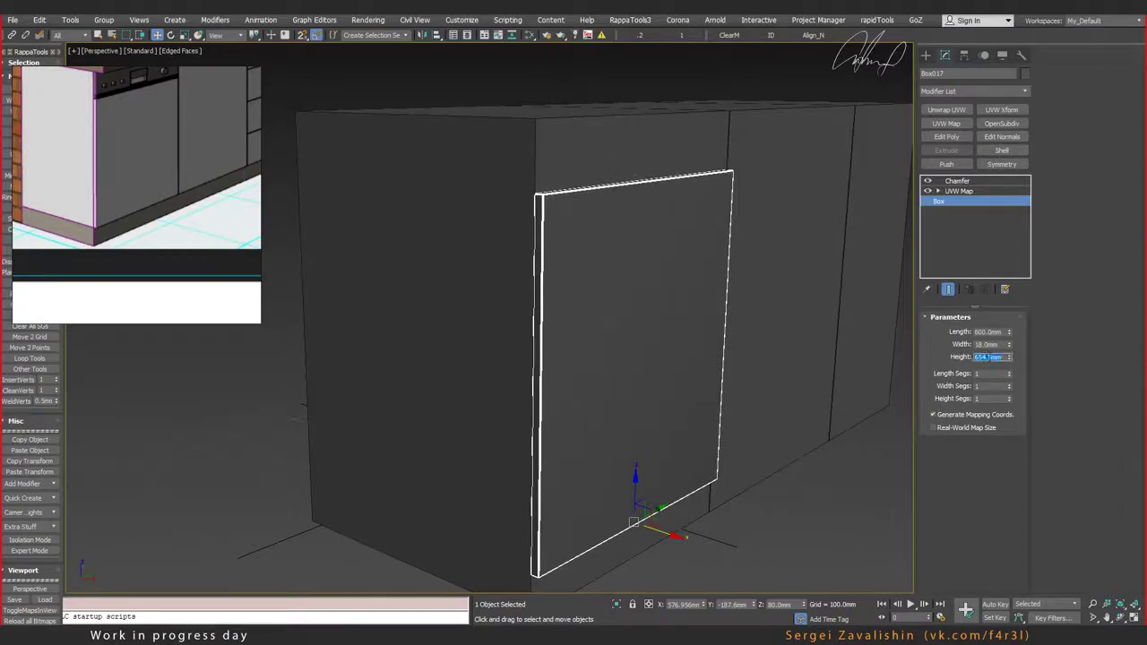
text(650)
key(Return)
mouse_move(476, 258)
alt+middle_down()
mouse_move(625, 263)
mouse_move(632, 278)
mouse_move(663, 224)
mouse_move(590, 238)
alt+middle_up()
scroll(590, 237, up, 3)
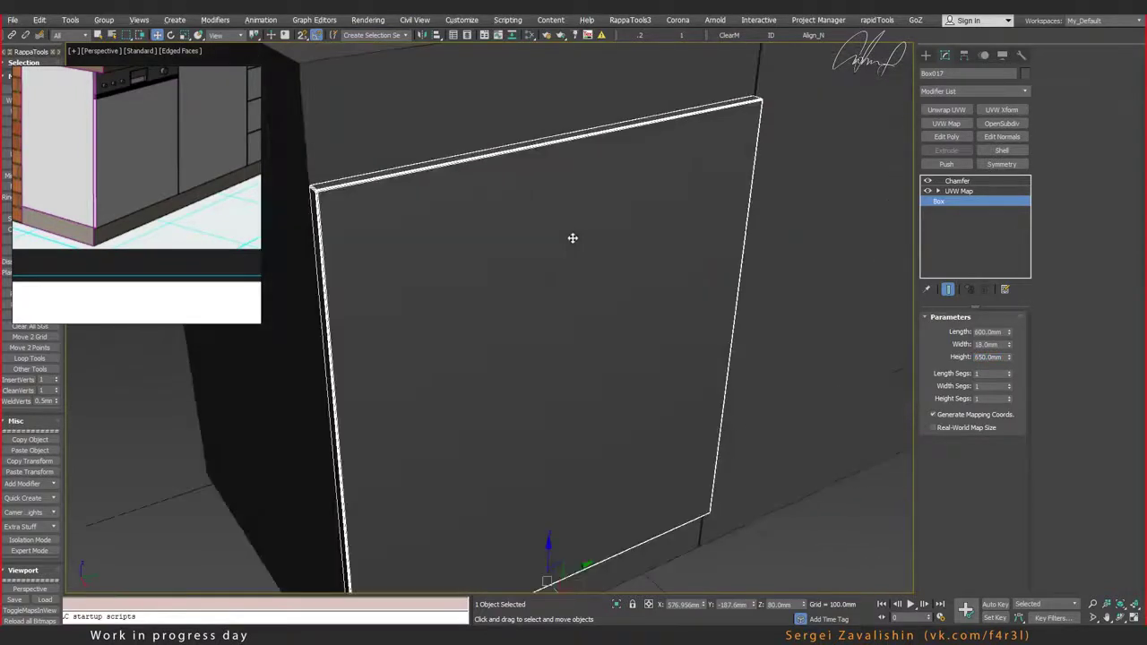
key(m)
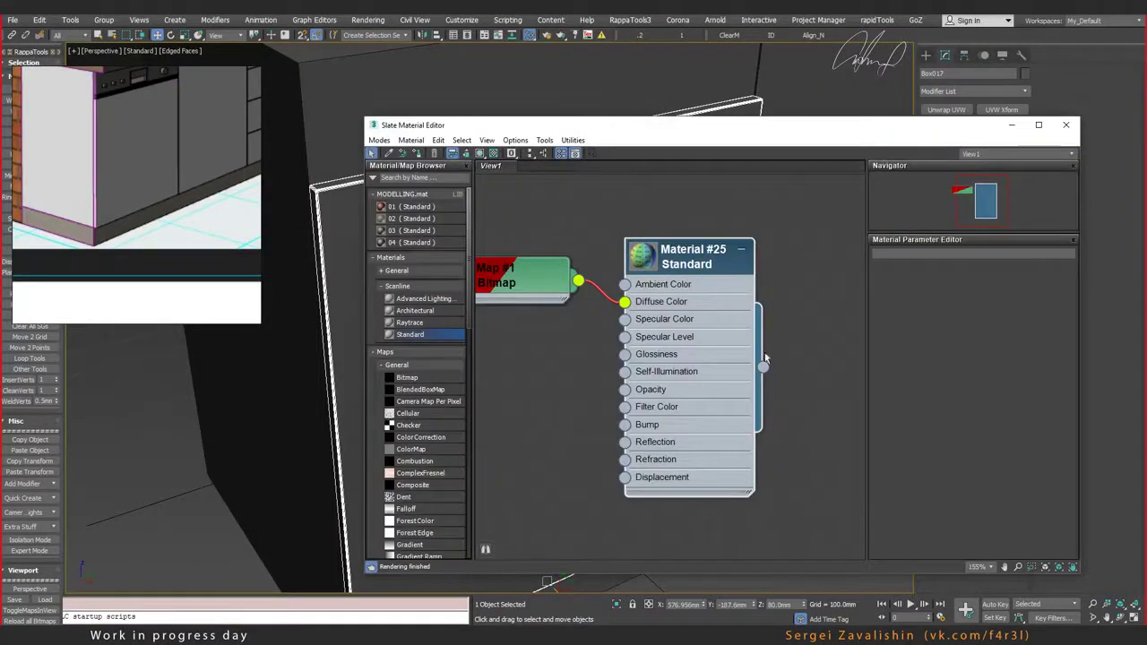
Step: Wire Material #25 onto Box017 and close the material editor
drag(761, 367, 351, 274)
key(m)
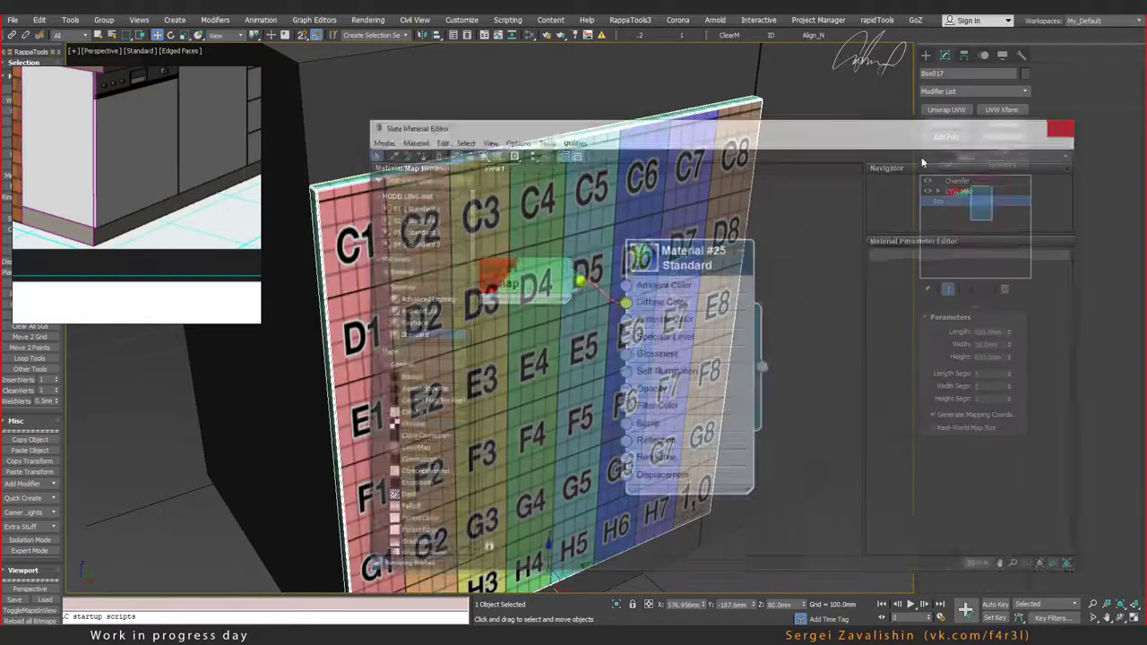
mouse_move(477, 262)
alt+middle_down()
mouse_move(552, 303)
mouse_move(565, 288)
alt+middle_up()
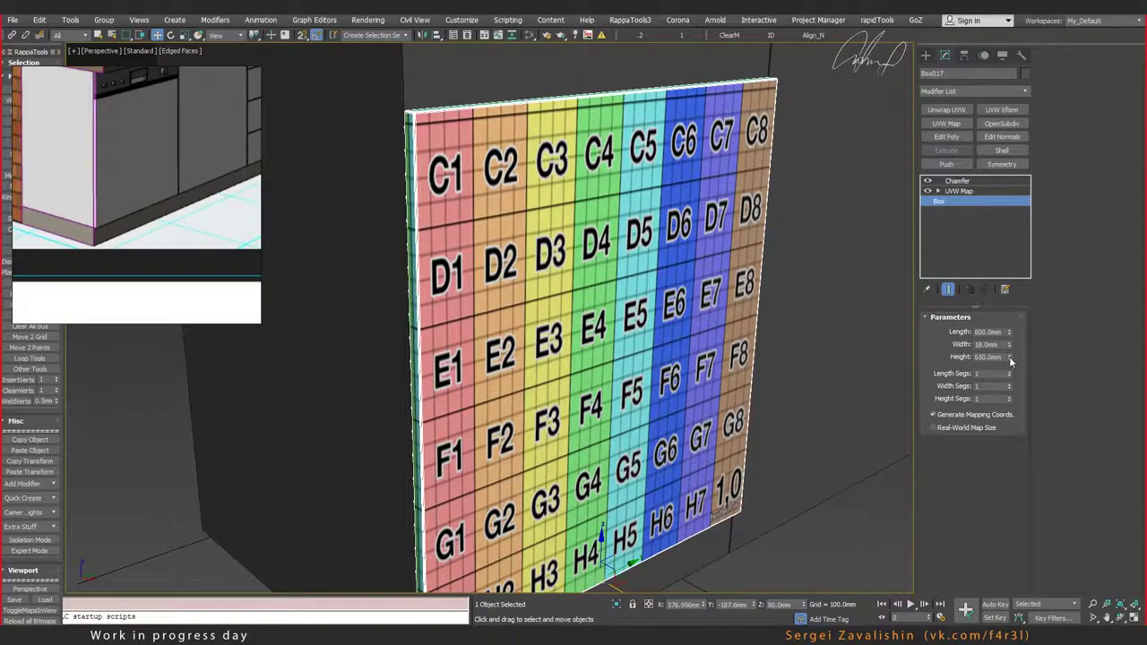
Step: Test a shorter Height to watch the texture, then restore 650 mm
mouse_move(1010, 359)
mouse_down()
mouse_move(1005, 373)
mouse_move(1002, 333)
mouse_move(1000, 380)
mouse_move(998, 344)
mouse_move(1000, 358)
mouse_up()
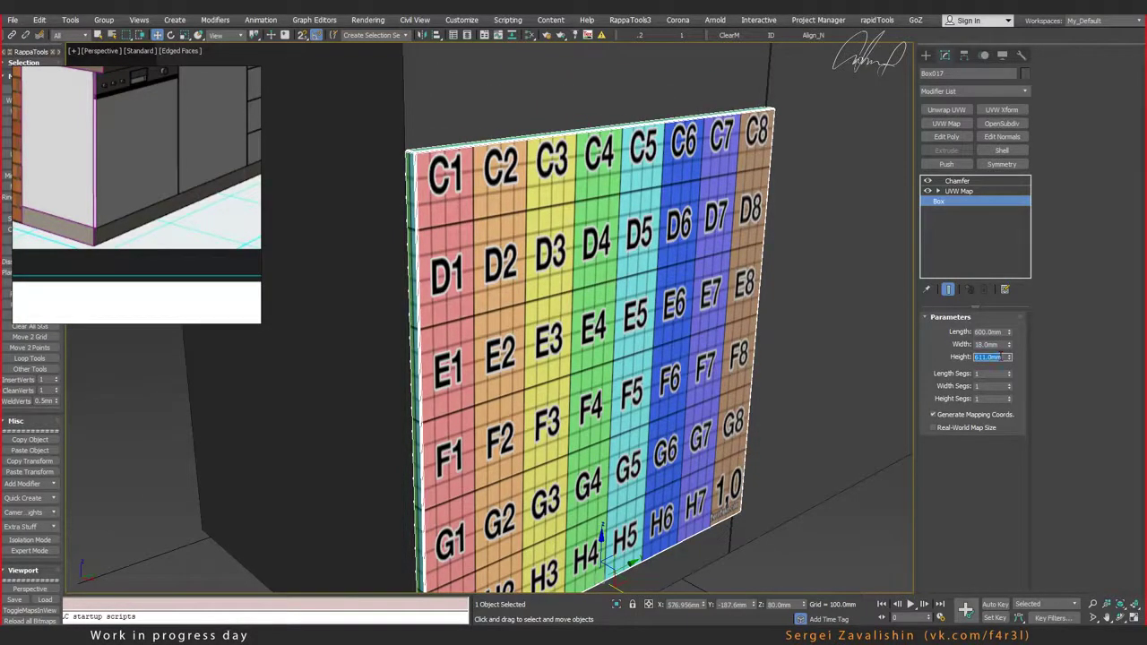
text(650)
key(Return)
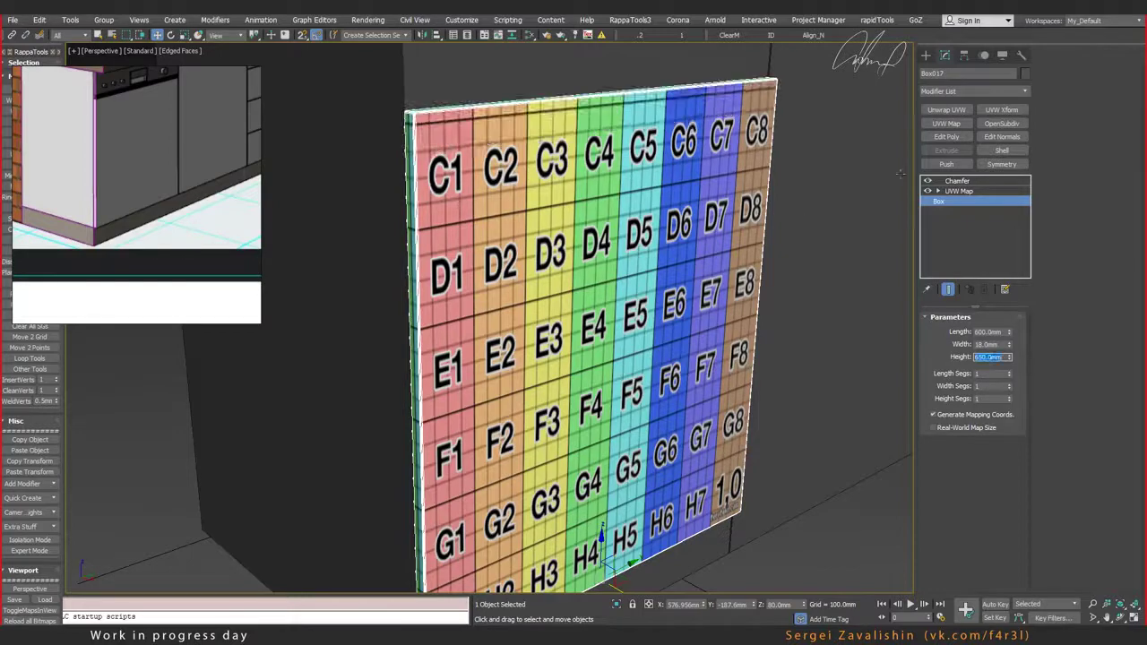
middle_drag(676, 142, 708, 153)
alt+middle_drag(578, 169, 602, 164)
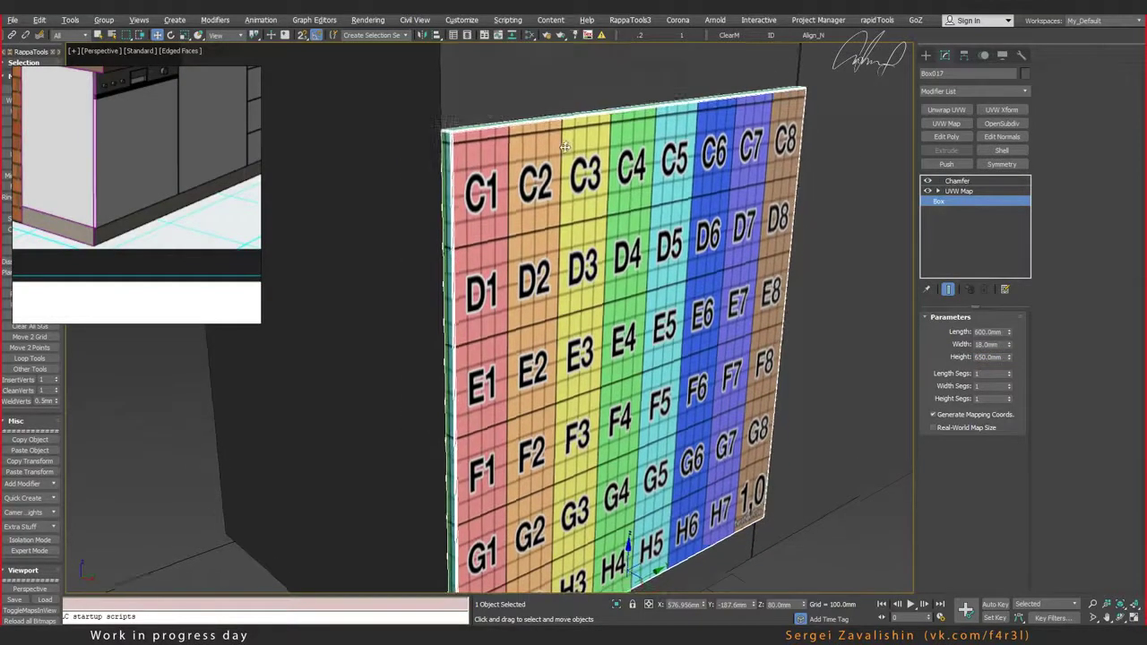
scroll(582, 150, up, 4)
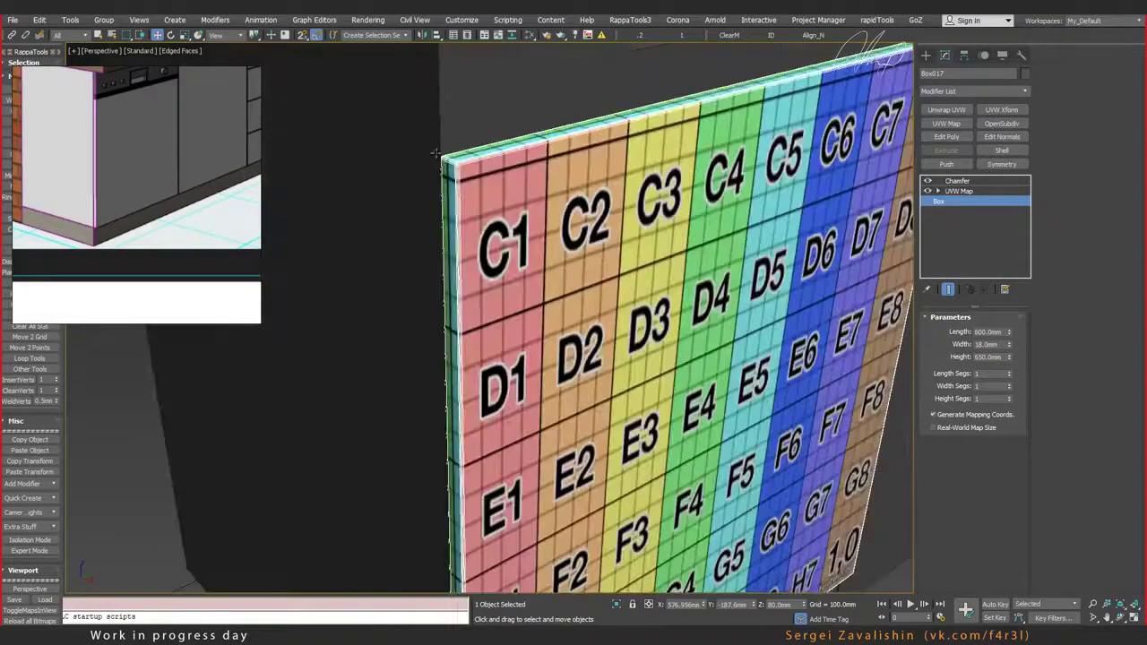
scroll(498, 166, up, 3)
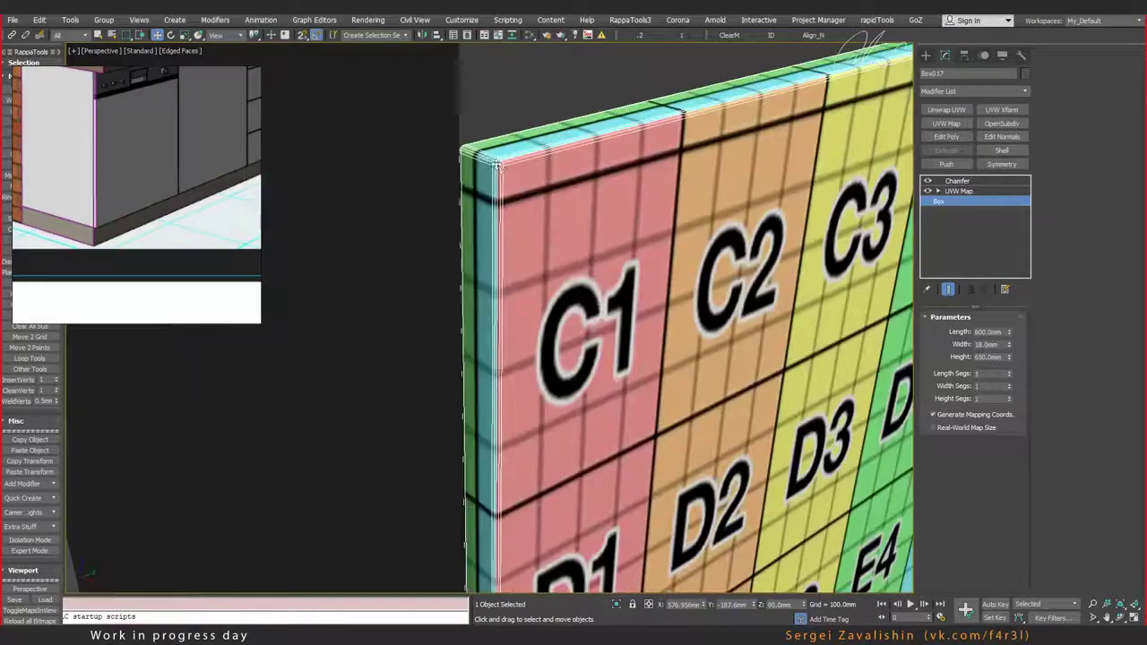
Step: Toggle the Chamfer modifier to compare edges, leaving it on
click(928, 190)
click(928, 191)
click(928, 180)
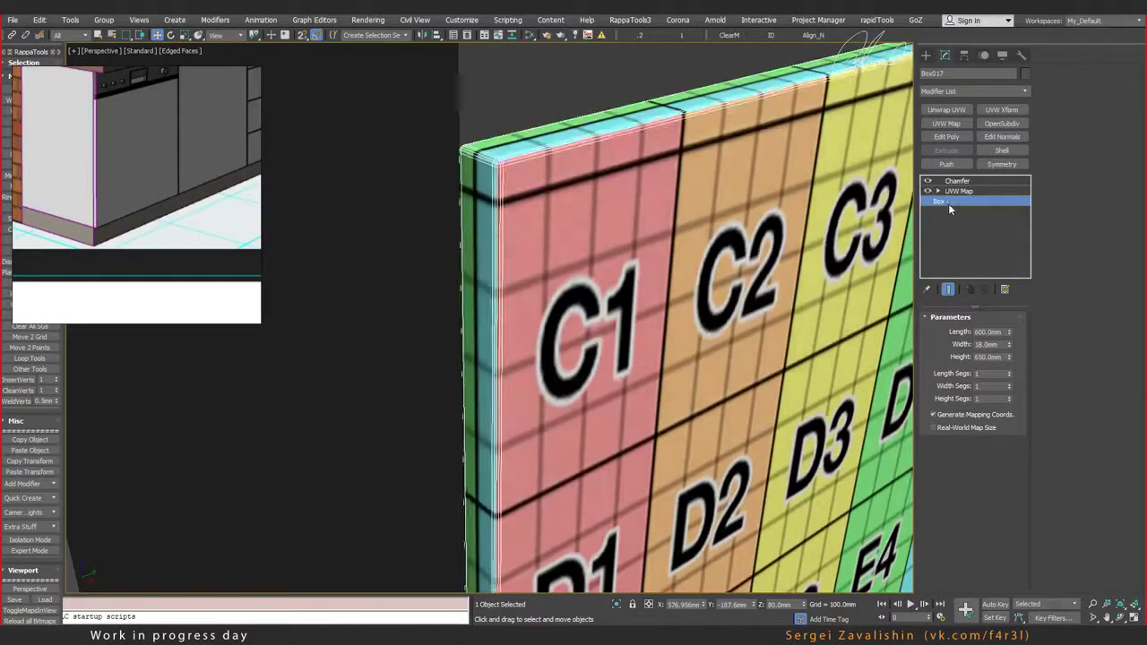
scroll(616, 313, down, 2)
scroll(616, 309, down, 3)
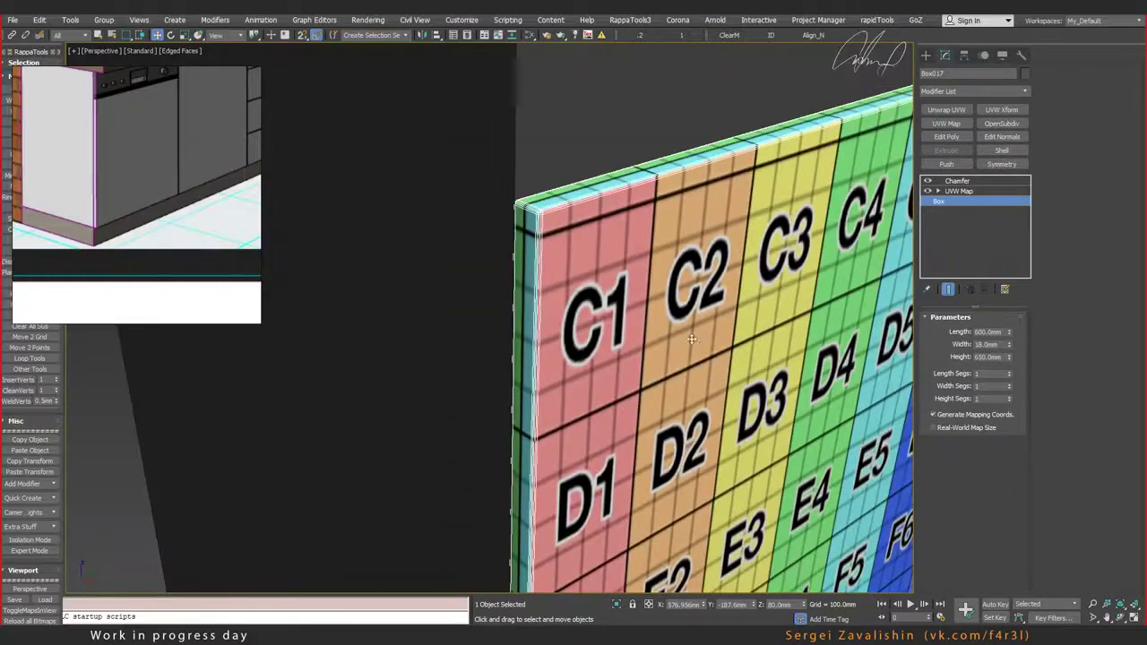
mouse_move(616, 309)
alt+middle_down()
mouse_move(559, 317)
mouse_move(563, 308)
alt+middle_up()
scroll(563, 314, down, 5)
scroll(563, 314, down, 2)
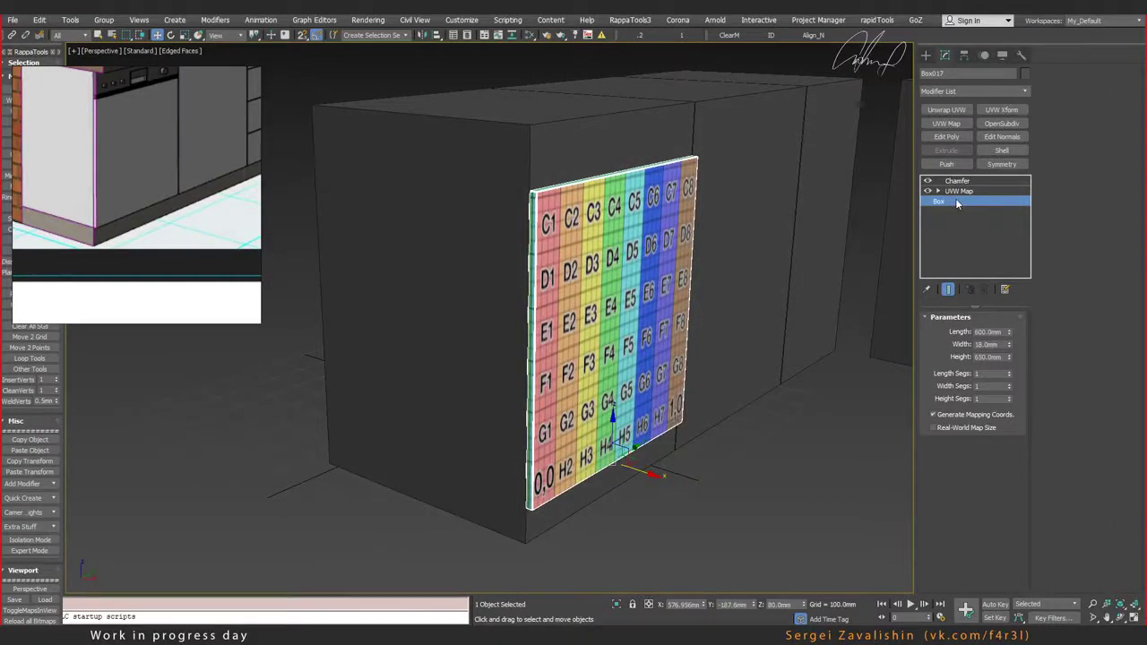
Step: Shift-drag the checker front along X to make two instanced clones beside it
mouse_move(544, 190)
alt+middle_down()
mouse_move(573, 204)
mouse_move(480, 337)
alt+middle_up()
scroll(613, 228, up, 3)
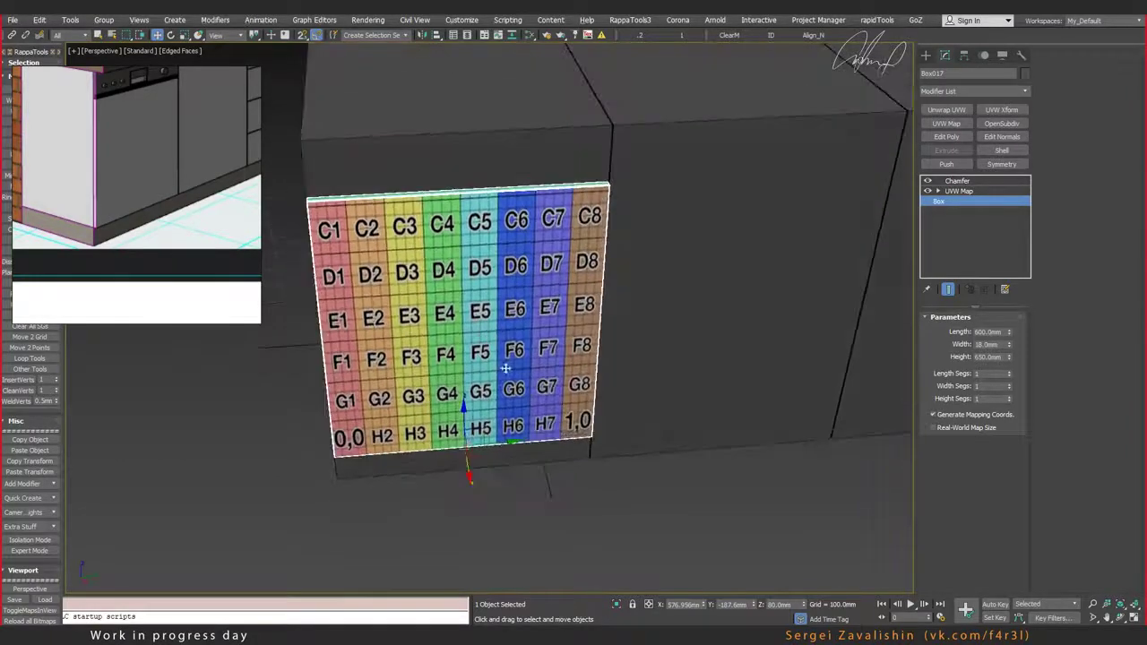
alt+middle_drag(564, 394, 446, 436)
shift+drag(518, 433, 695, 424)
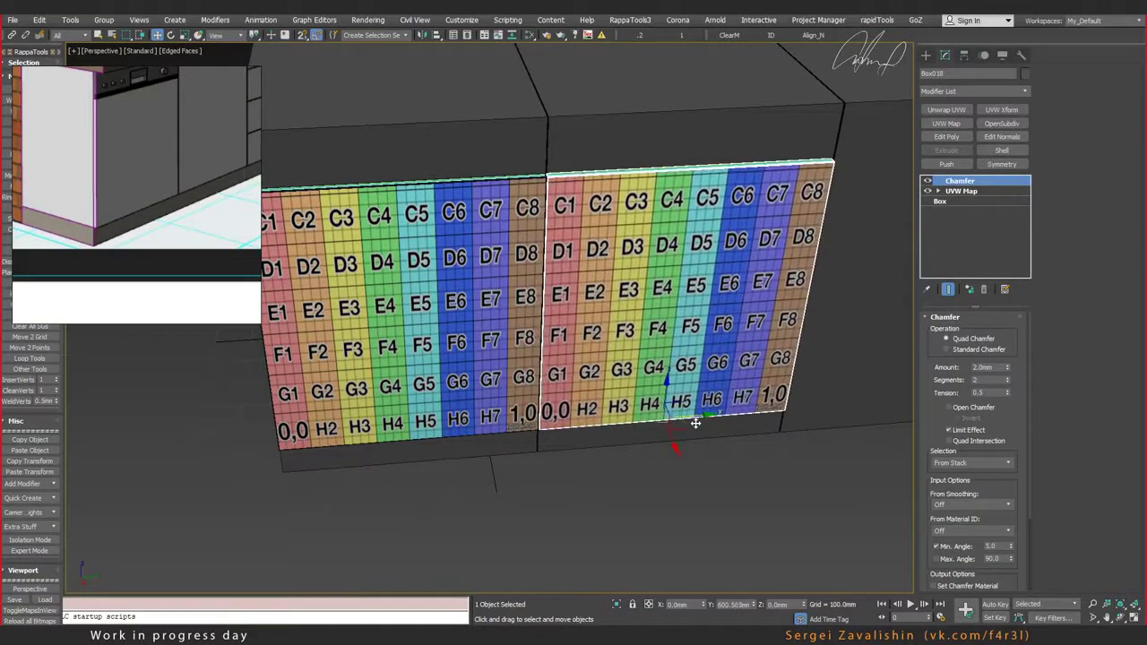
shift+drag(696, 423, 696, 423)
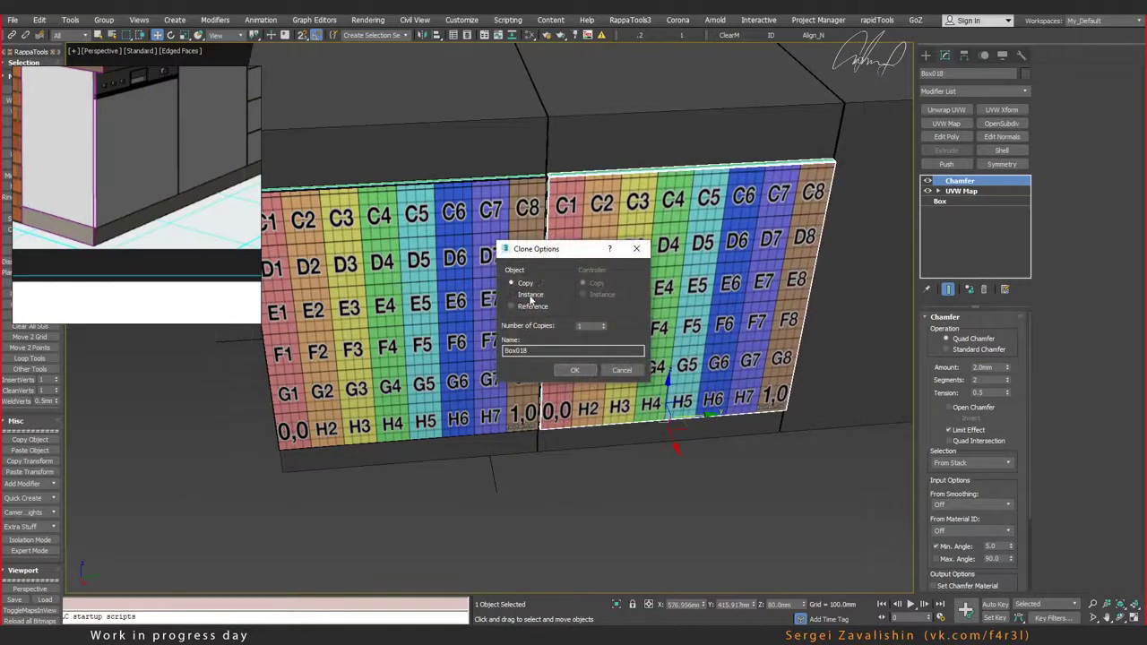
click(527, 283)
click(604, 327)
drag(551, 255, 584, 290)
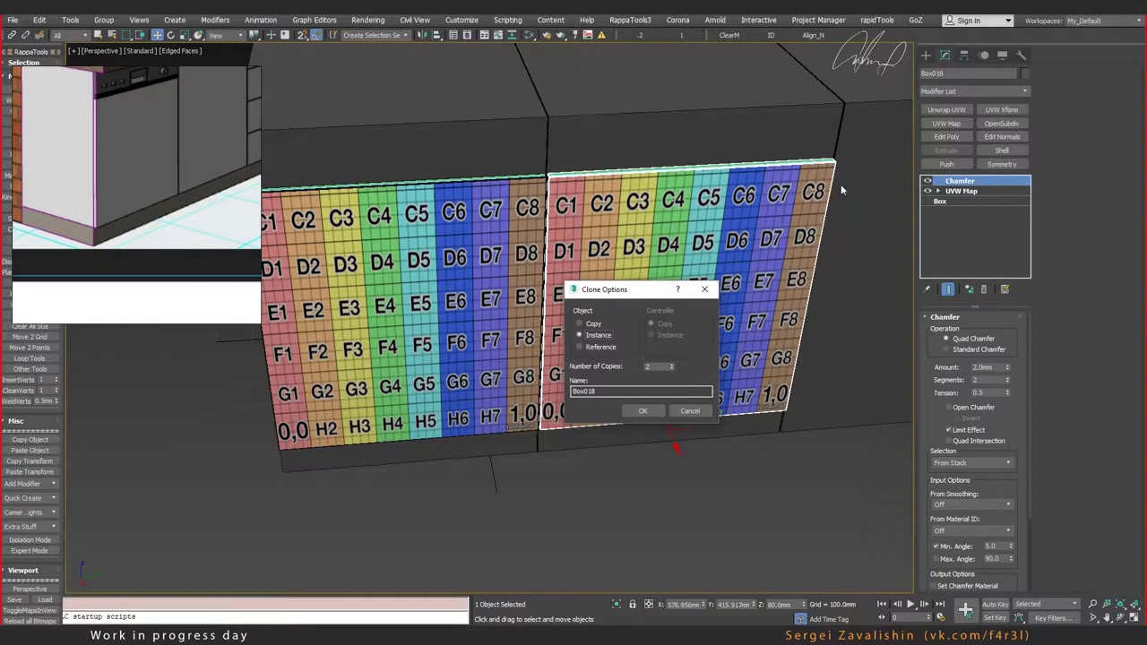
click(644, 412)
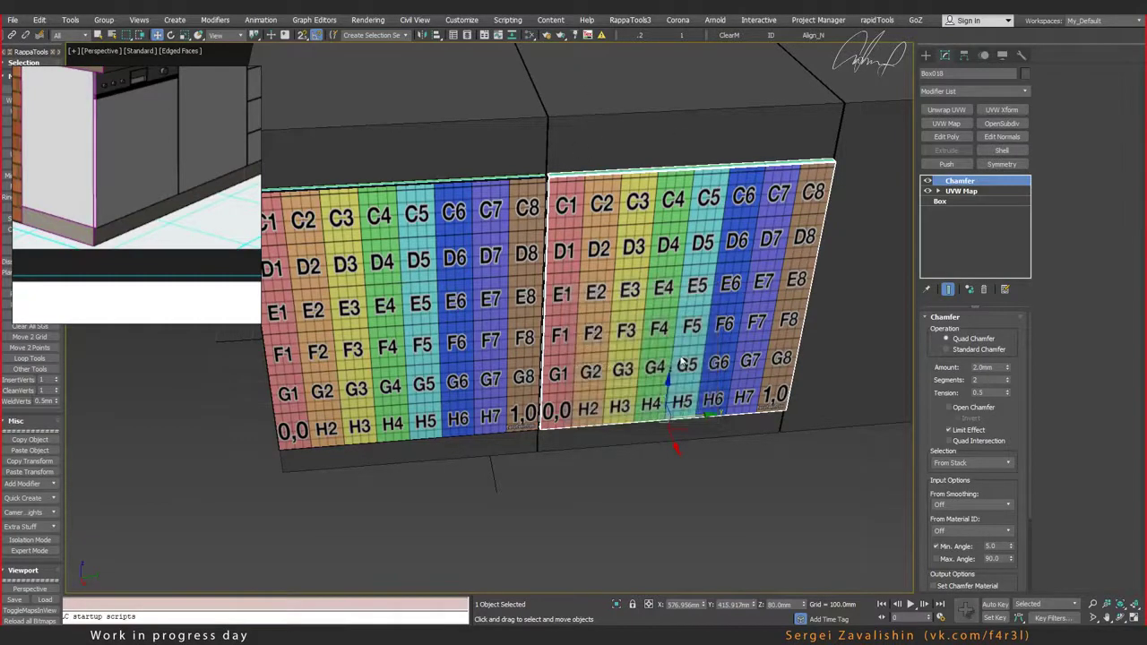
Step: Set the copied front's Box Height to 650 mm
middle_drag(359, 296, 612, 291)
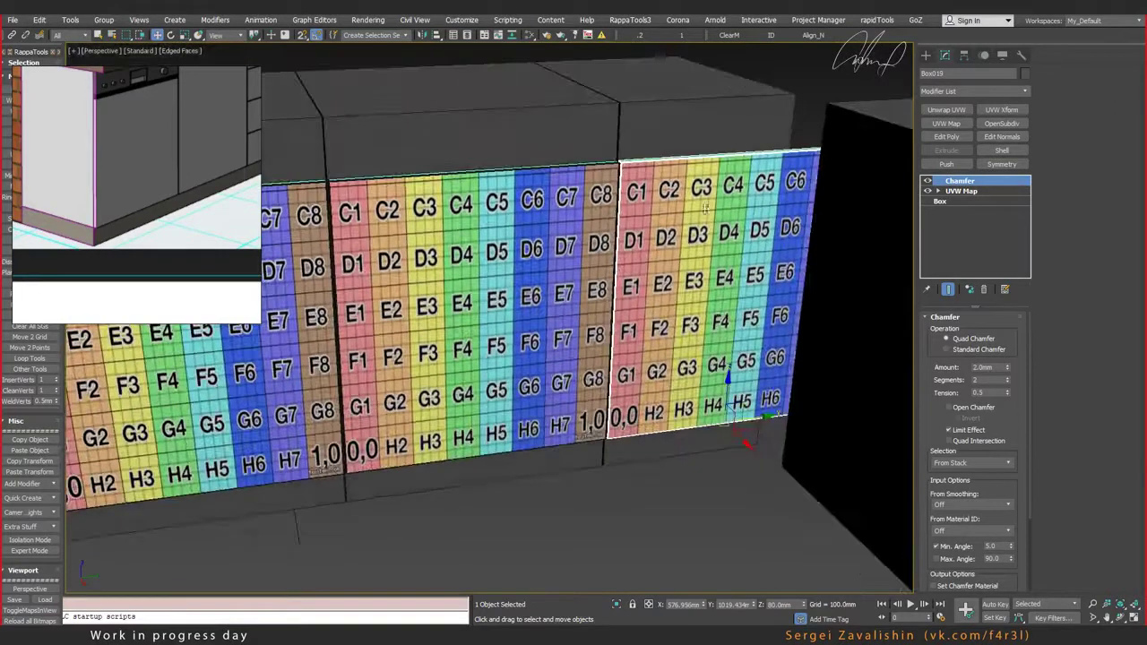
click(941, 200)
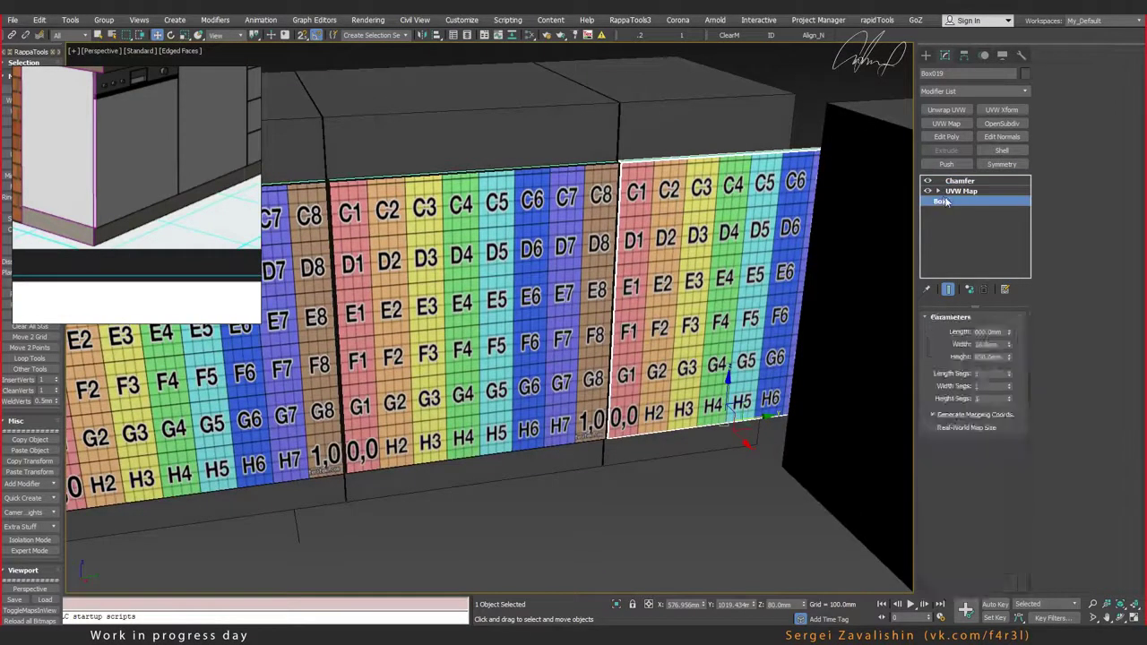
drag(1010, 357, 1010, 345)
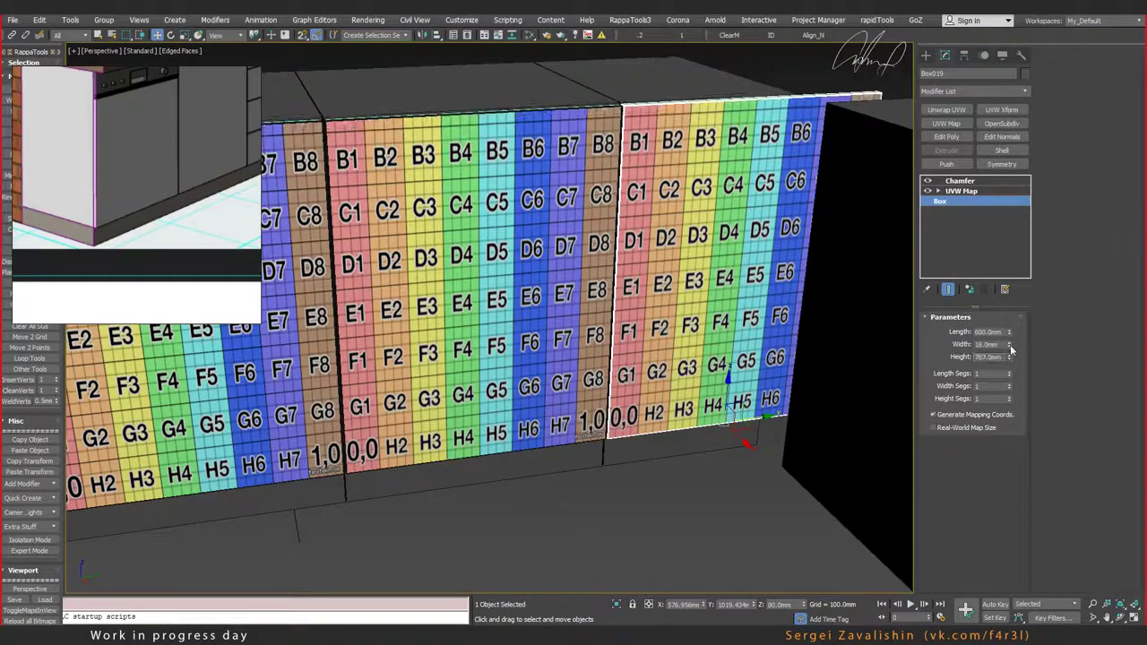
text(650)
key(Return)
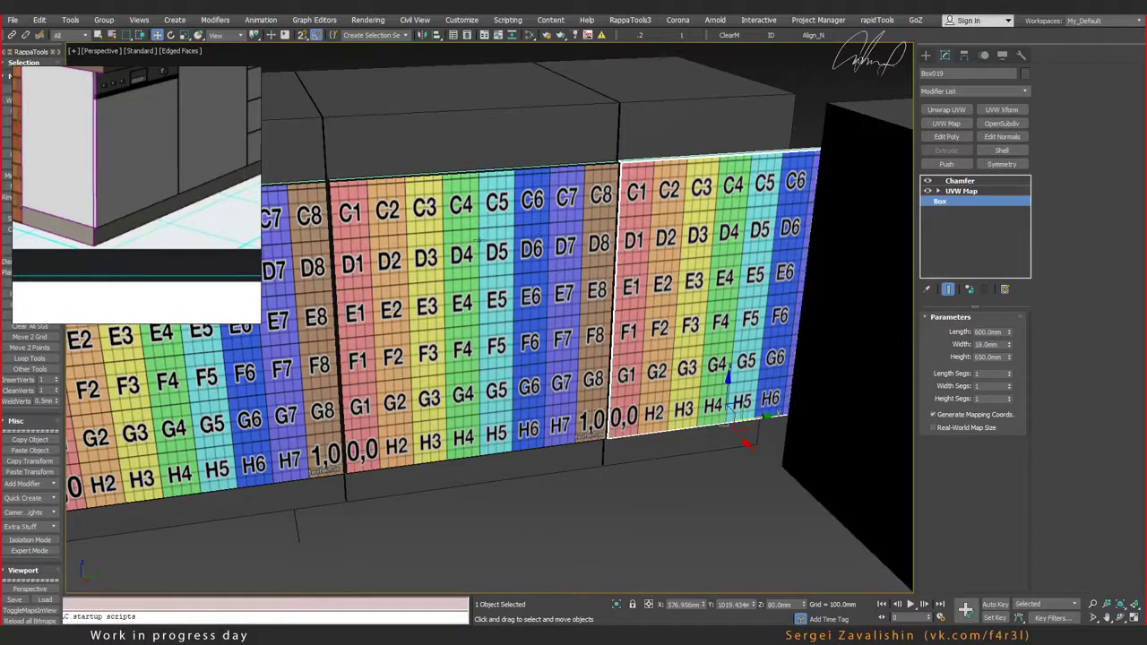
Step: Undo the extra copies and Shift-drag the left front rightward to copy it
alt+middle_drag(548, 251, 577, 247)
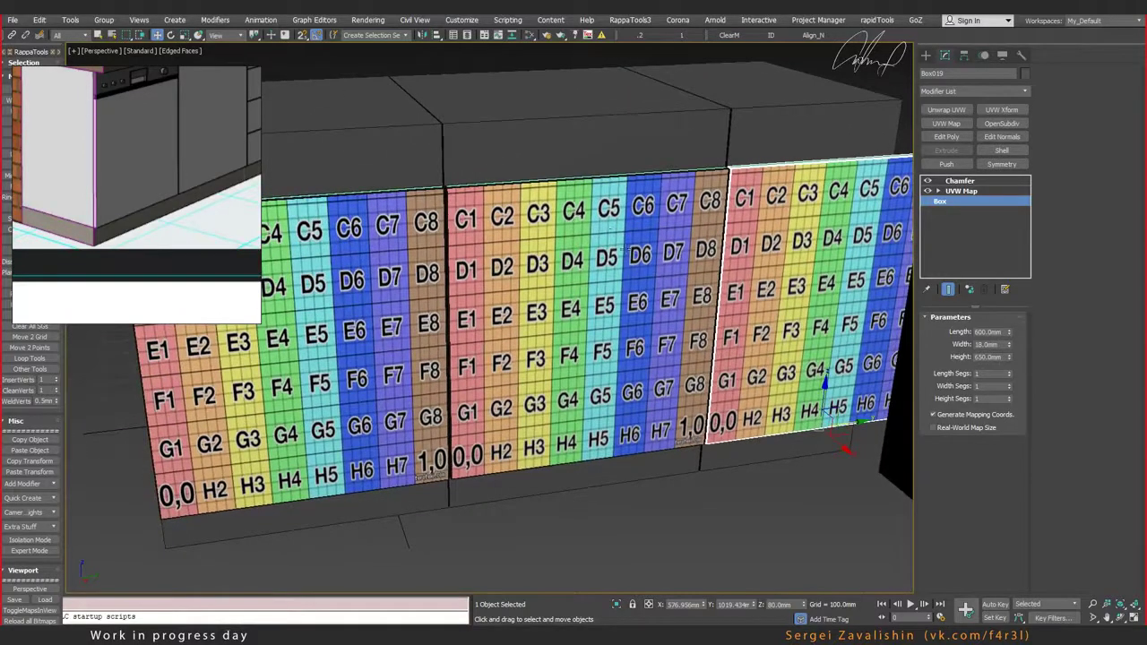
key(ctrl+z)
key(ctrl+z)
key(ctrl+z)
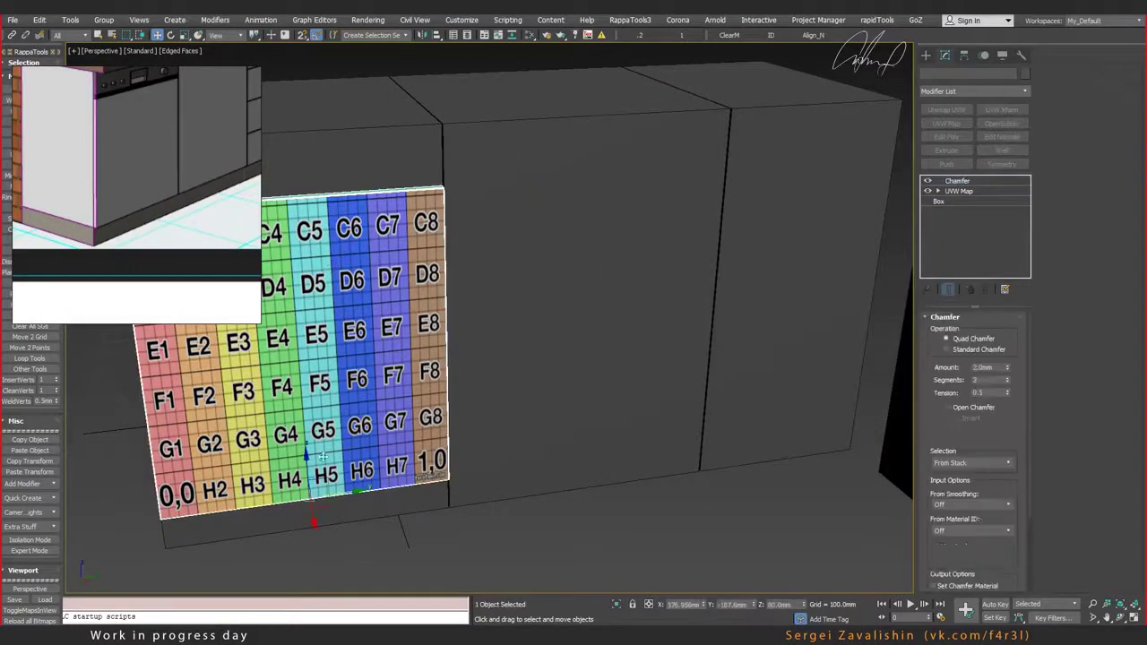
shift+drag(336, 496, 607, 458)
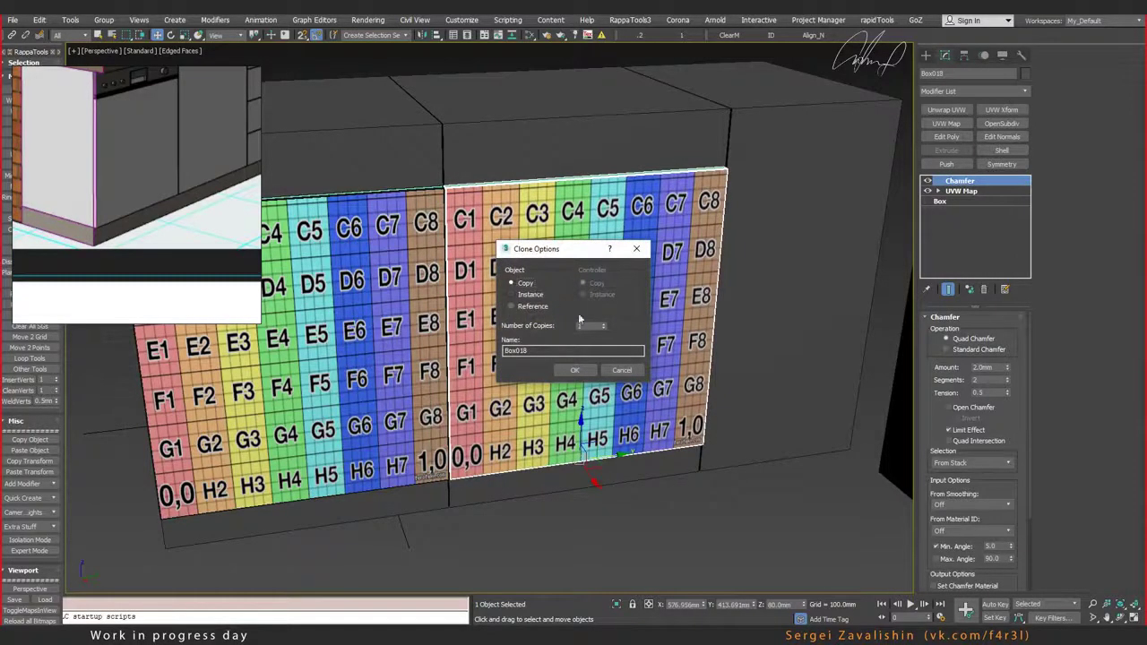
Step: Confirm the single copy and open the middle front's Box parameters
click(604, 323)
click(574, 370)
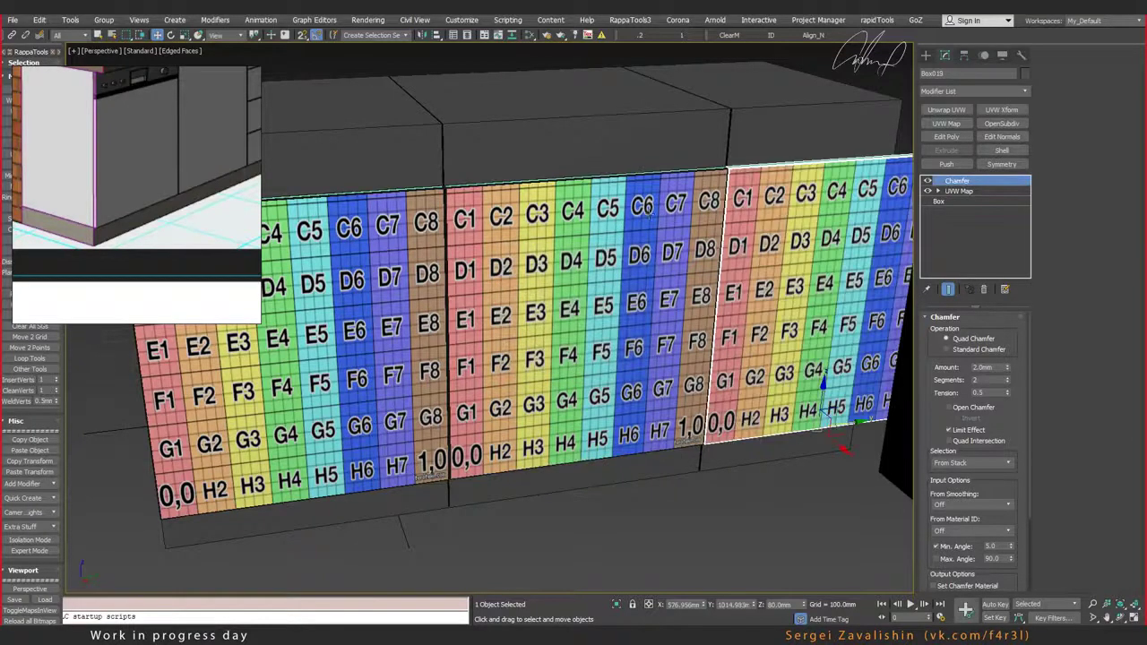
click(658, 208)
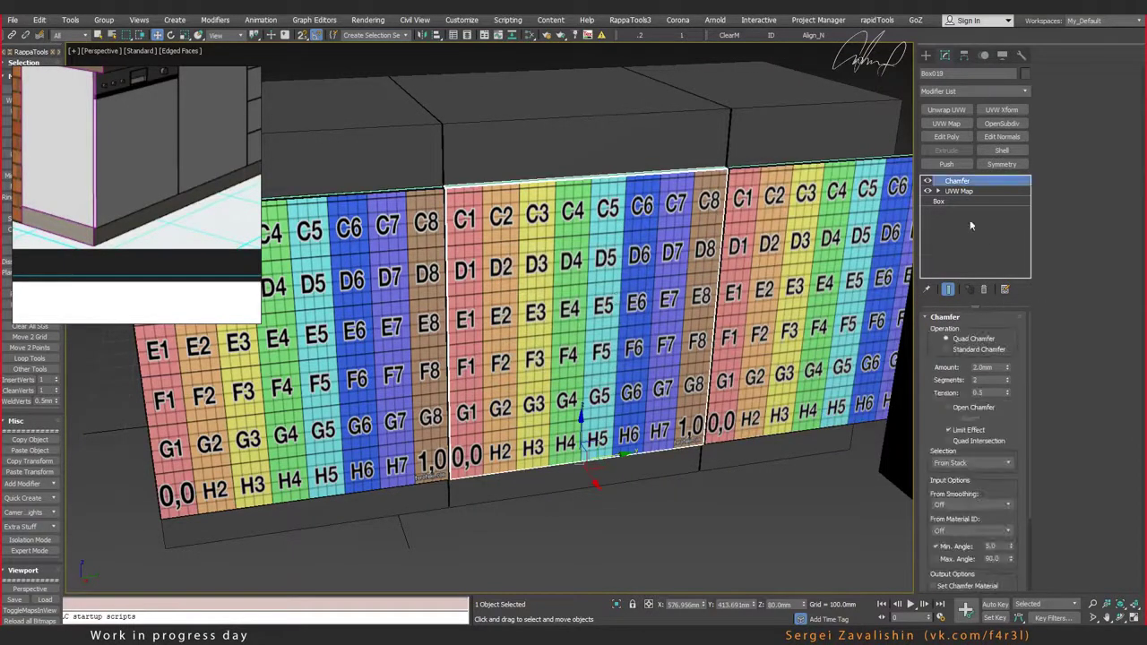
click(949, 202)
Step: Set the middle front's Height to 760 mm and select the right-hand front
drag(1010, 357, 1010, 344)
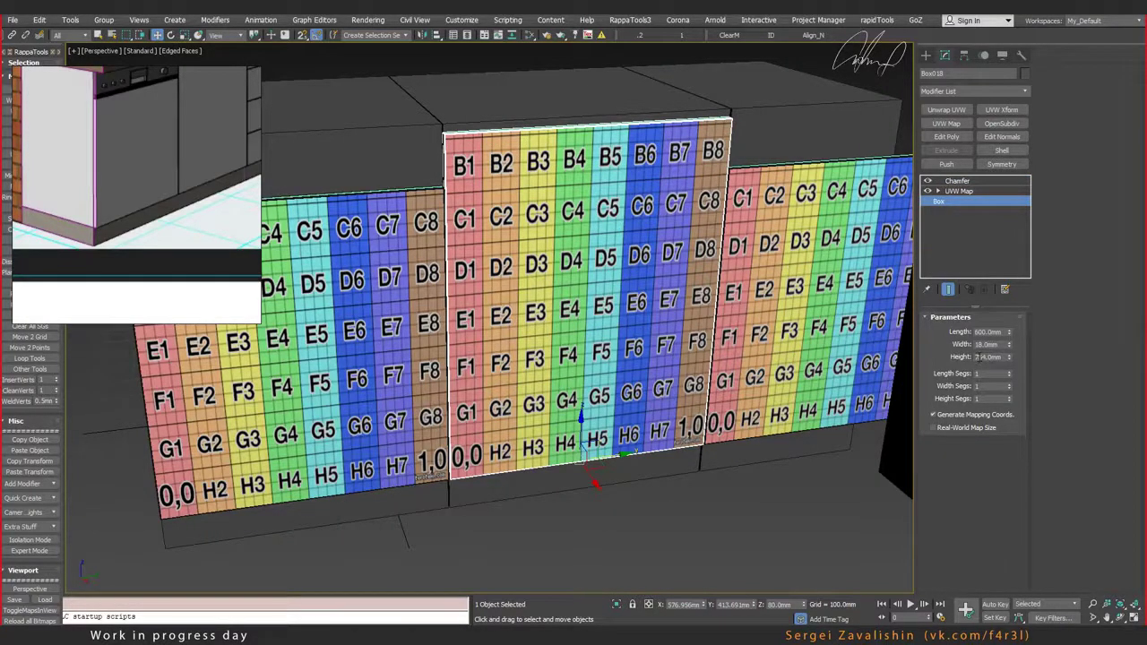
double_click(979, 356)
text(780)
key(Return)
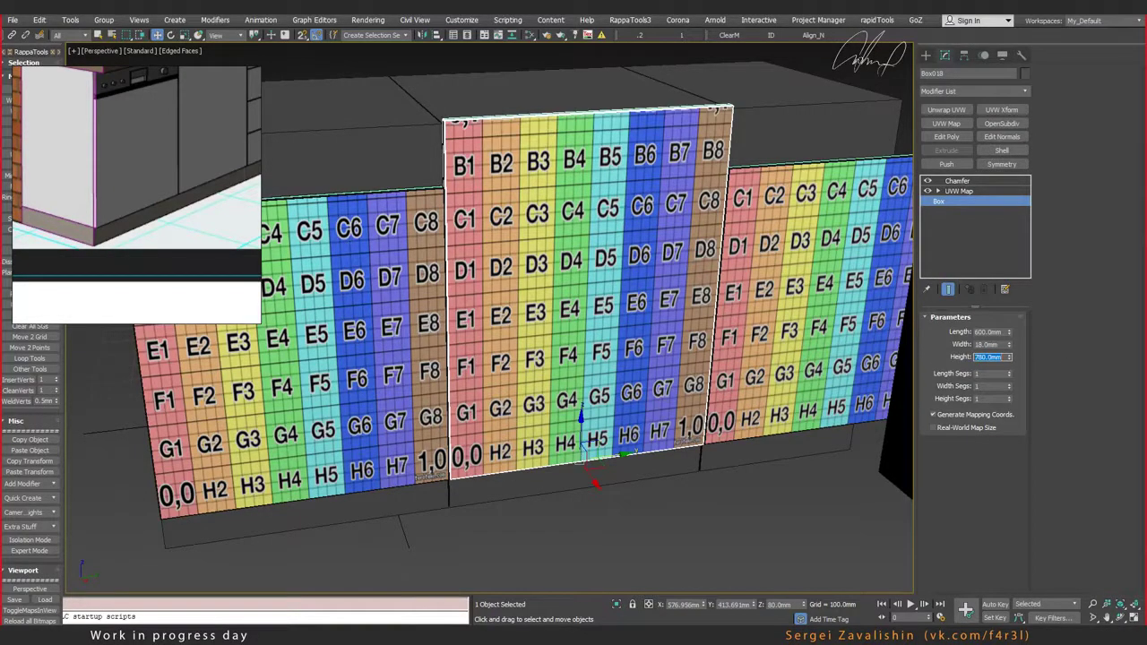
text(7)
text(40)
key(Return)
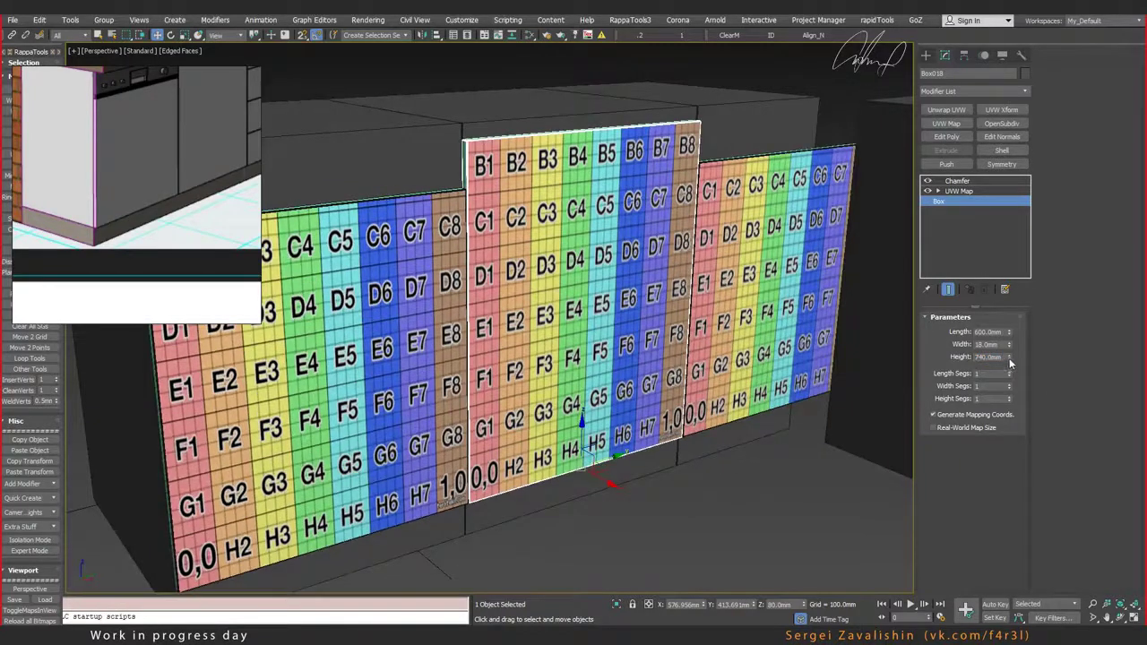
drag(1009, 362, 1011, 358)
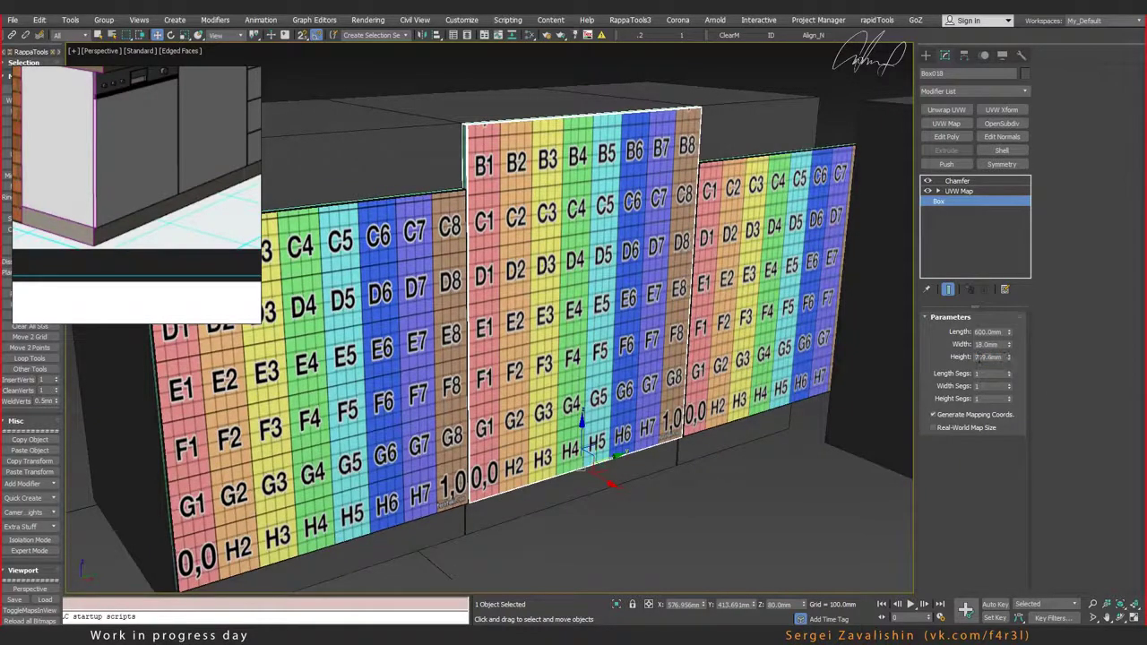
text(760)
key(Return)
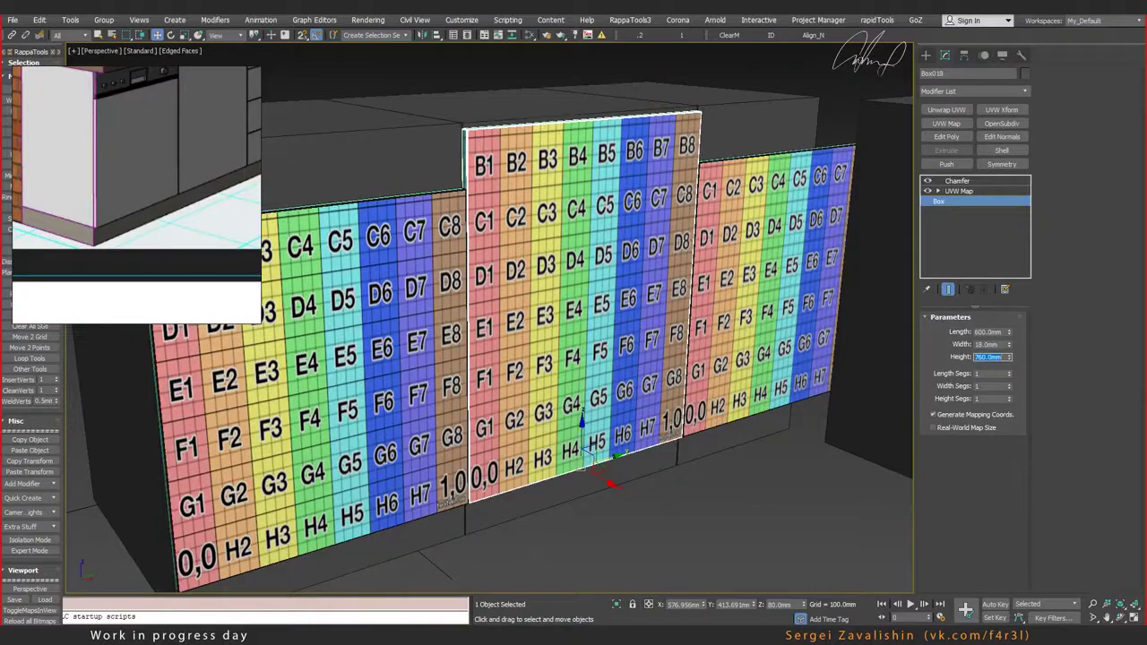
alt+middle_drag(538, 359, 574, 349)
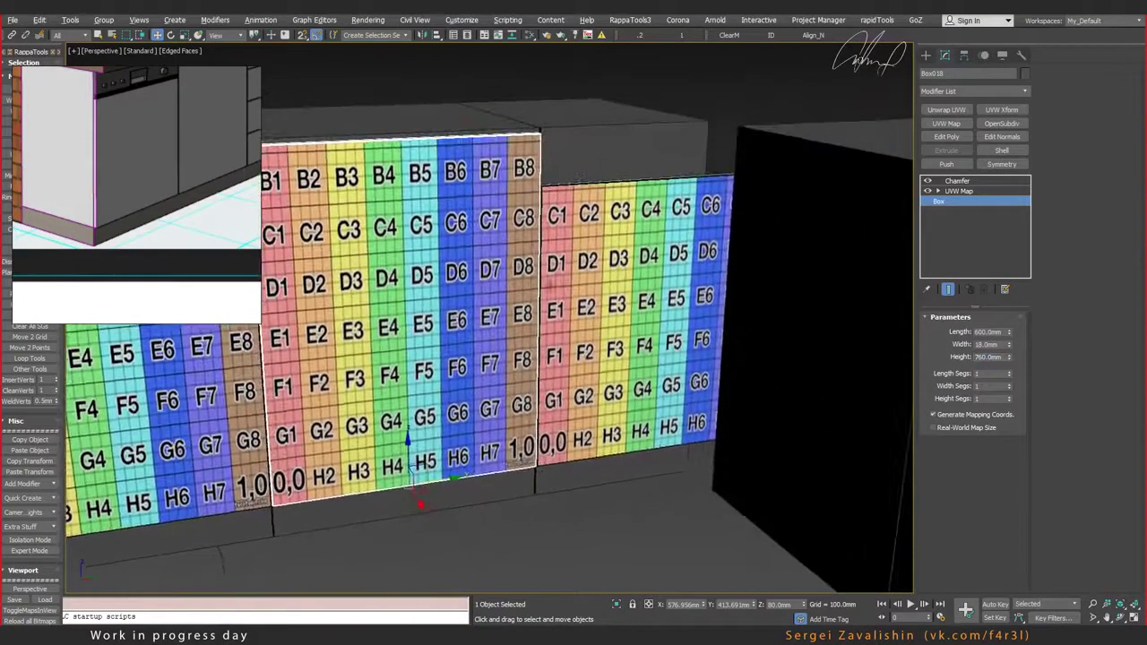
click(591, 249)
Step: Delete the old right-hand front and copy the 760 mm middle front onto the right cabinet
key(Delete)
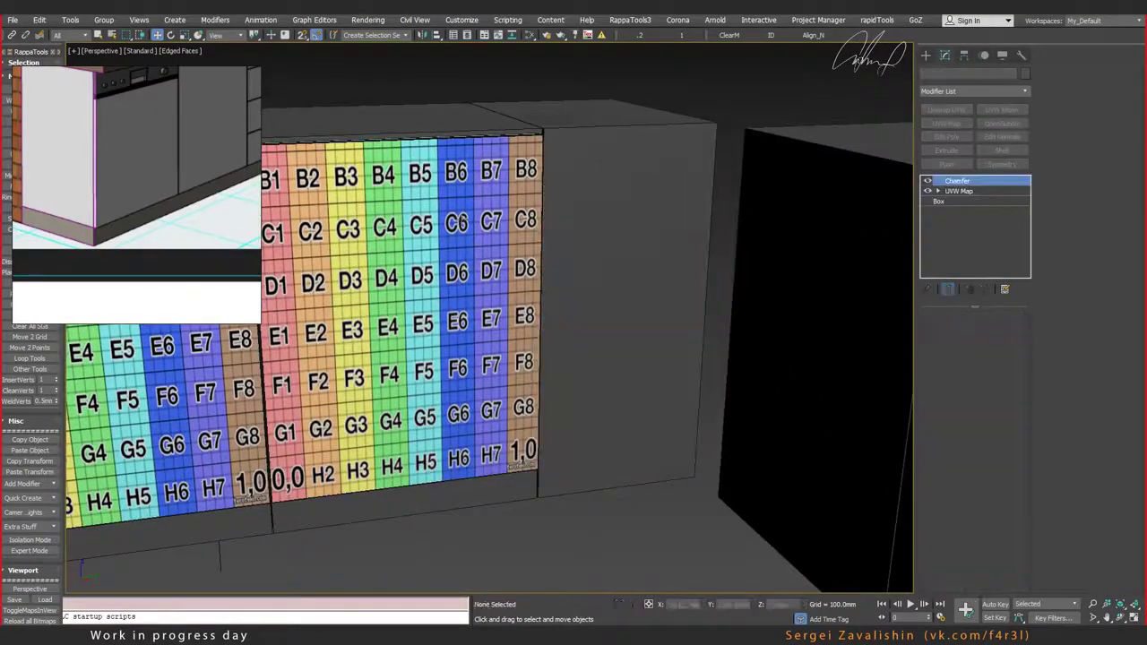
click(439, 448)
shift+drag(446, 453, 685, 447)
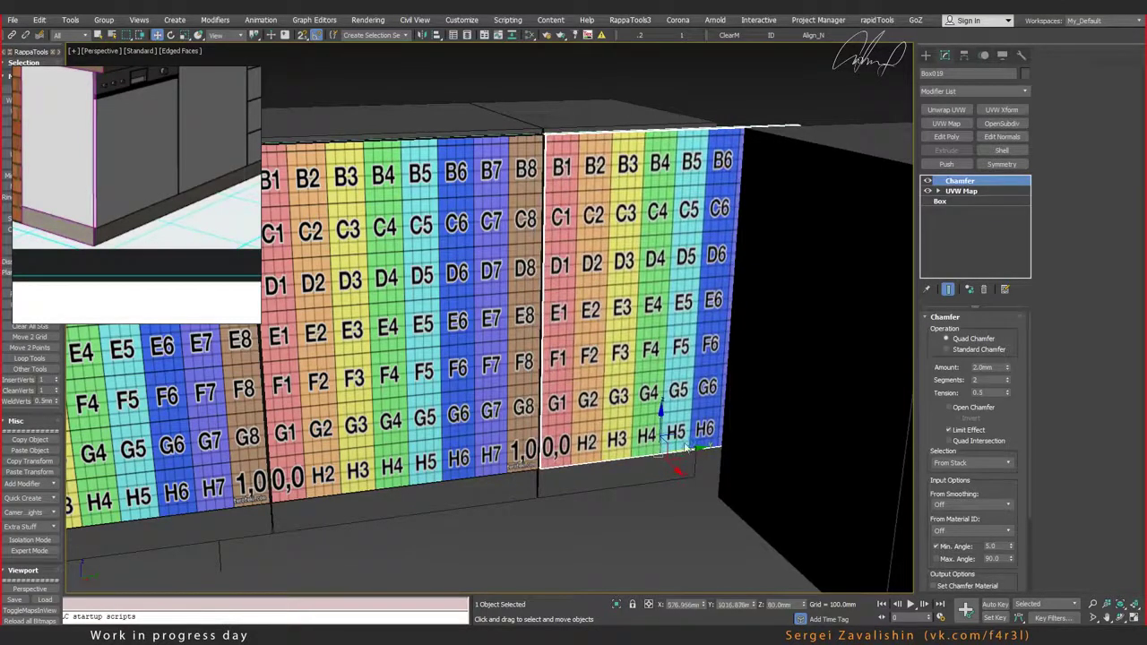
click(576, 370)
Step: Isolate the new right-hand front, Box019, on its own
middle_drag(540, 235, 522, 271)
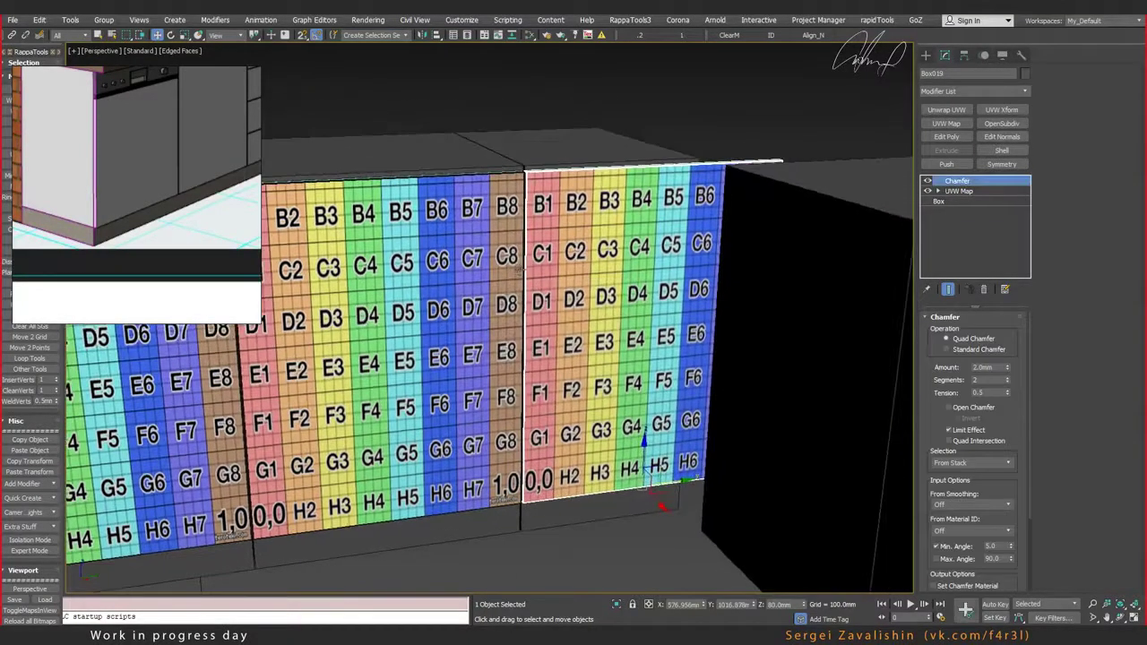
scroll(538, 359, down, 3)
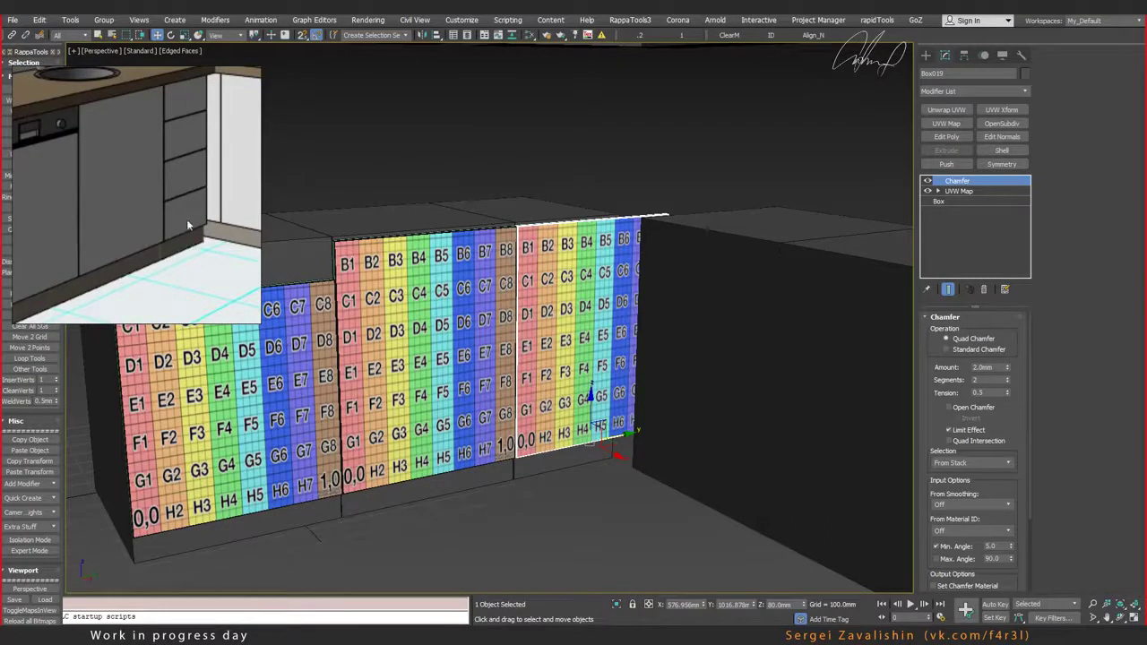
alt+middle_drag(619, 361, 604, 295)
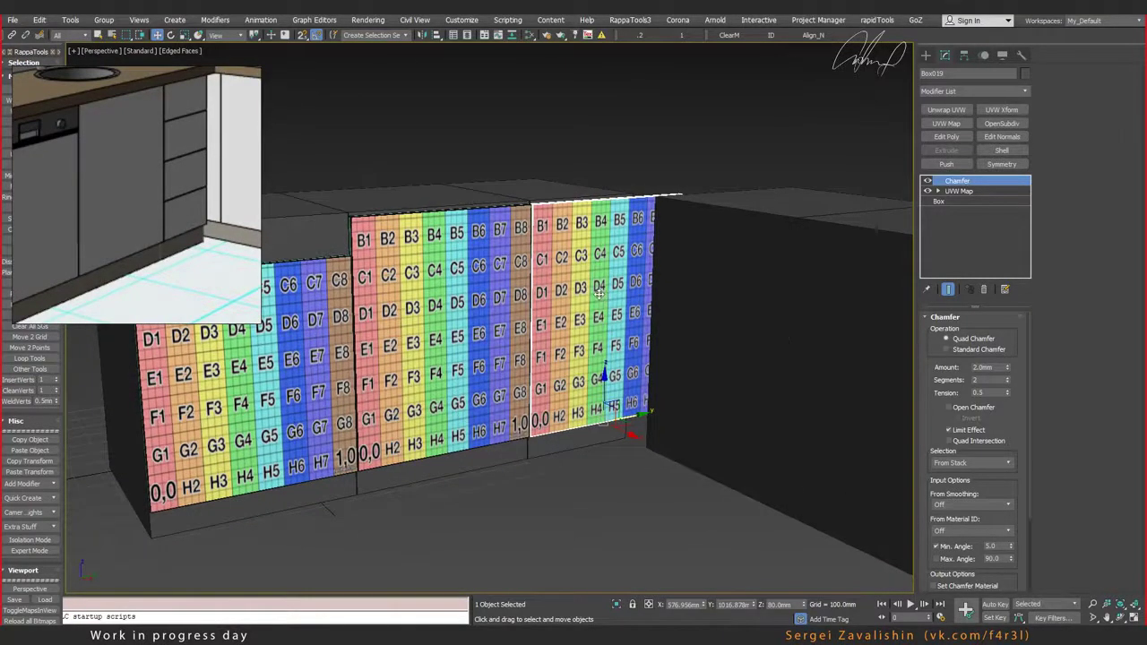
key(alt+q)
mouse_move(598, 293)
alt+middle_down()
mouse_move(570, 305)
mouse_move(511, 283)
alt+middle_up()
scroll(570, 305, down, 2)
Step: Draw a tall 755.431 × 245.891 mm plane beside the front in the maximized Left viewport
click(926, 54)
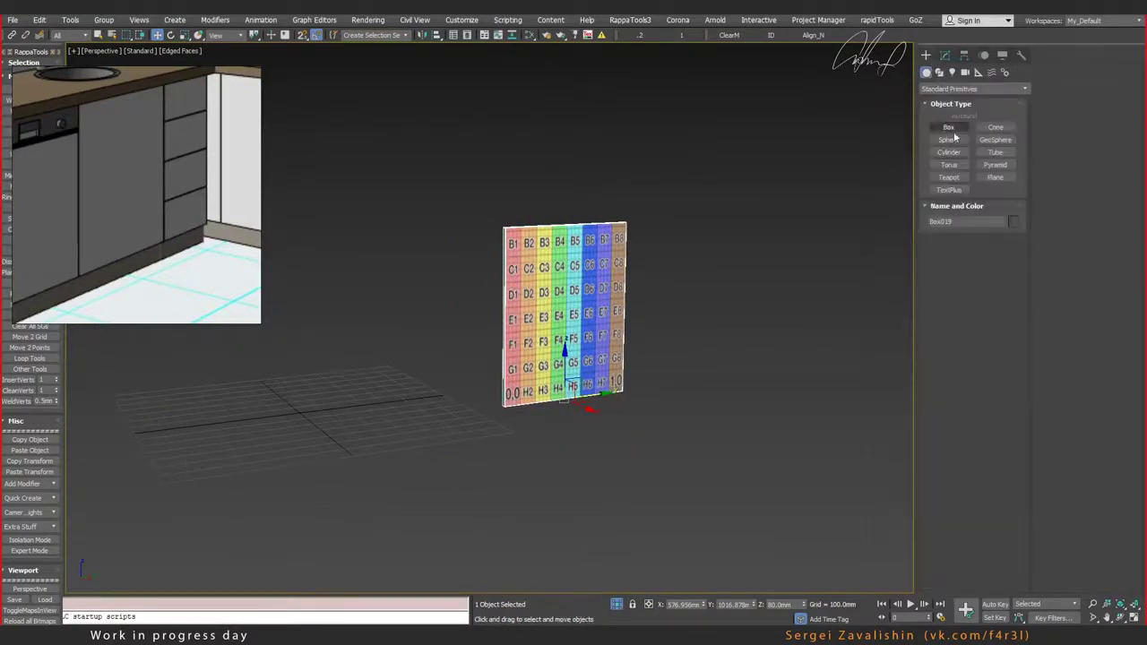
click(995, 177)
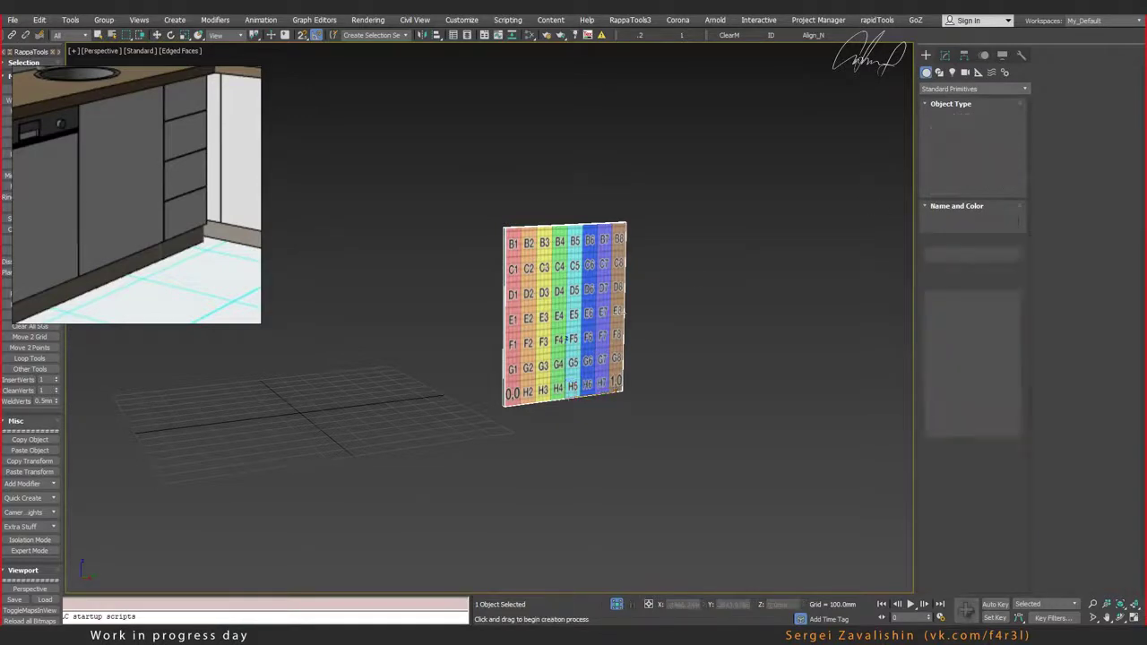
key(alt+w)
right_click(556, 489)
key(z)
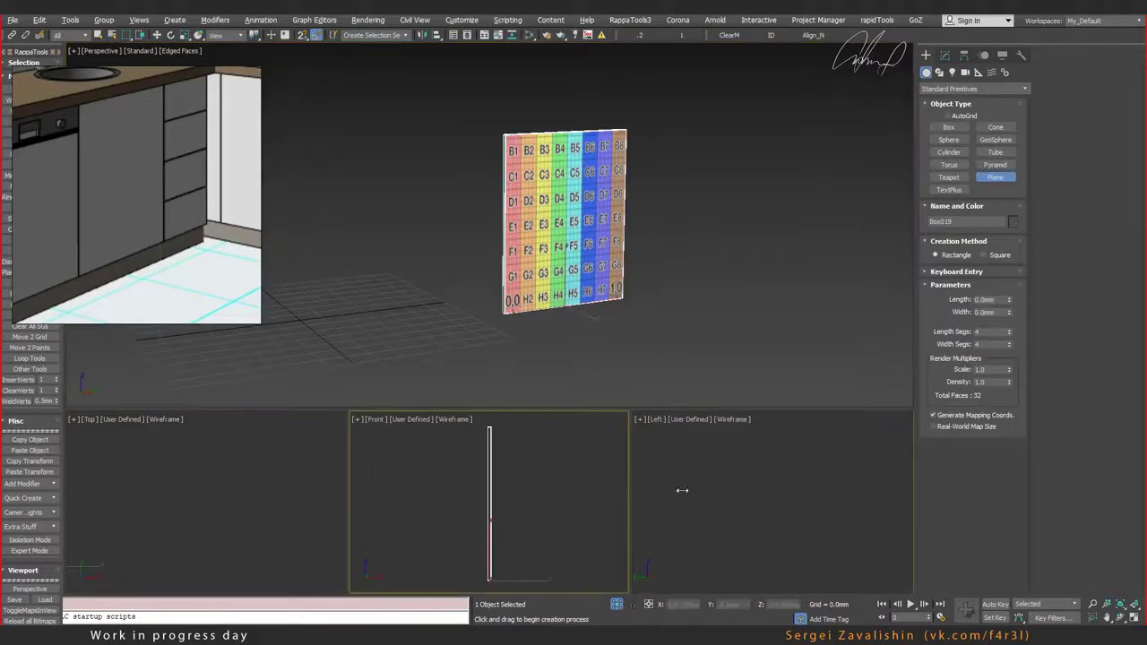
right_click(682, 489)
key(z)
key(alt+w)
scroll(436, 200, down, 1)
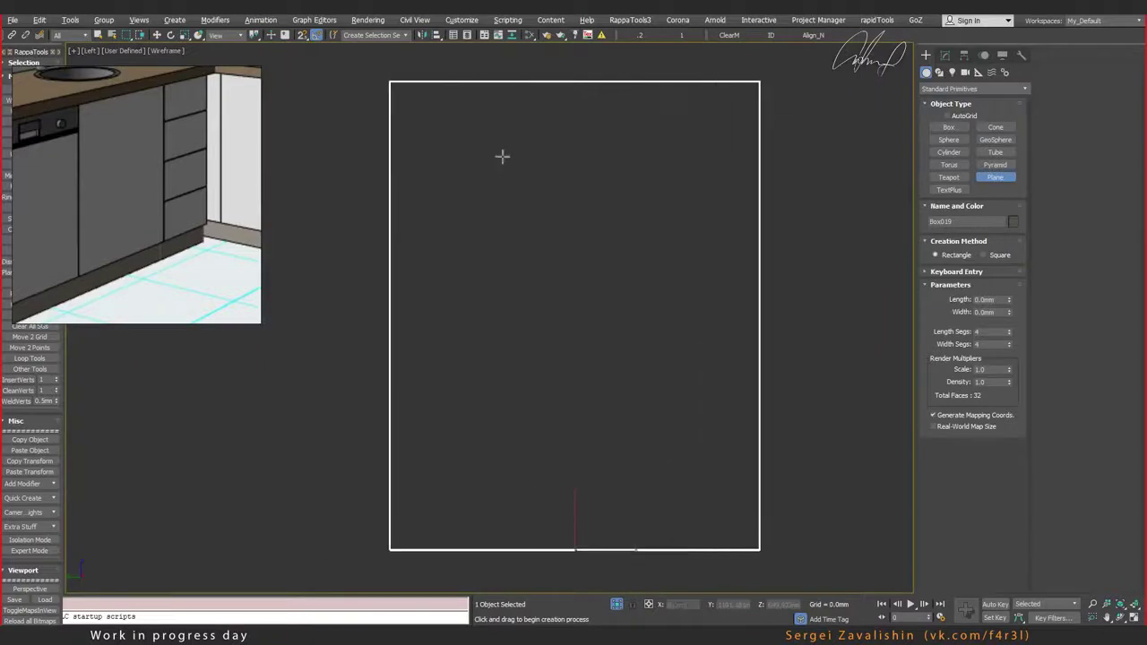
scroll(501, 156, down, 3)
middle_drag(676, 117, 644, 105)
drag(640, 101, 749, 432)
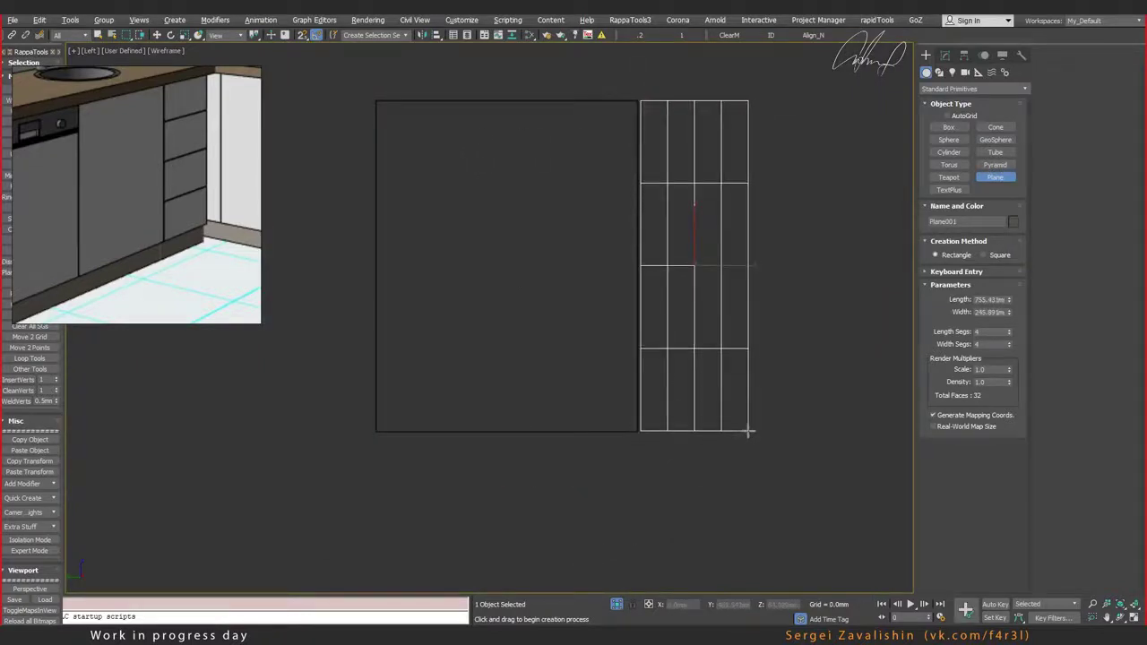
key(w)
middle_drag(649, 267, 660, 266)
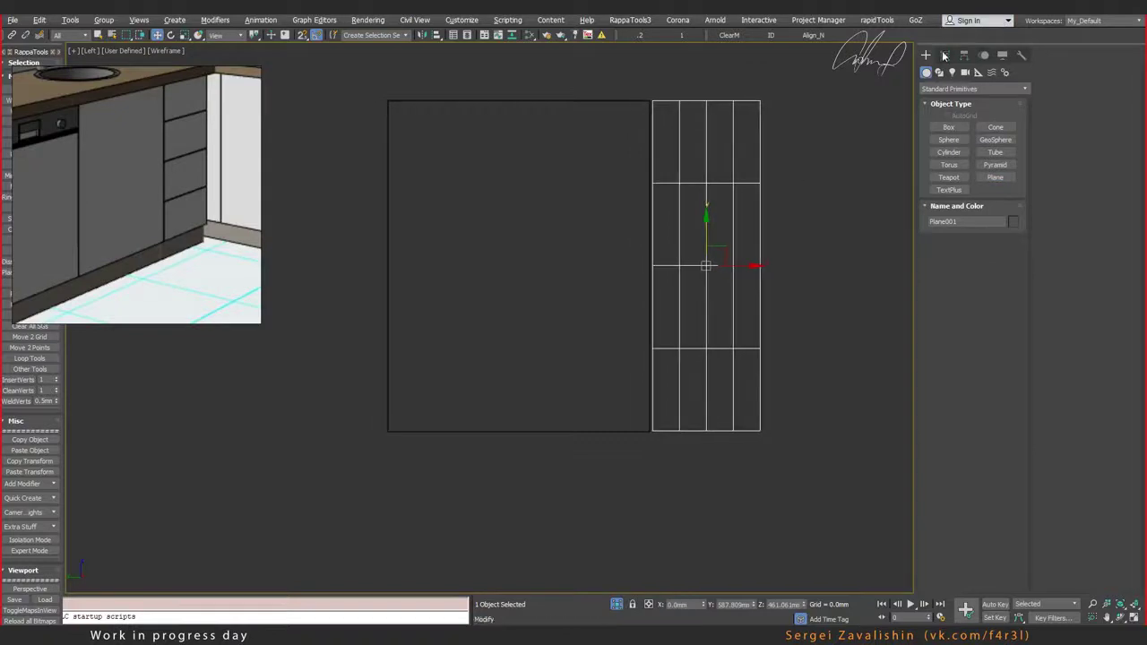
Step: Give the plane 4 length segments and 1 width segment
click(944, 54)
double_click(988, 364)
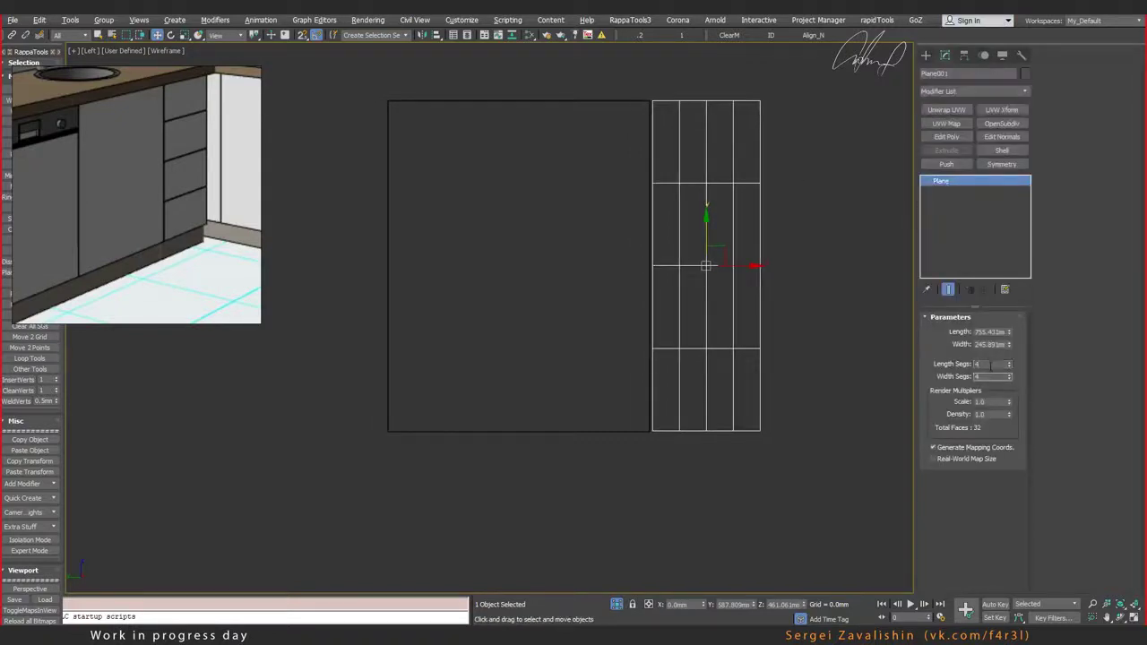
right_click(1009, 365)
right_click(1010, 376)
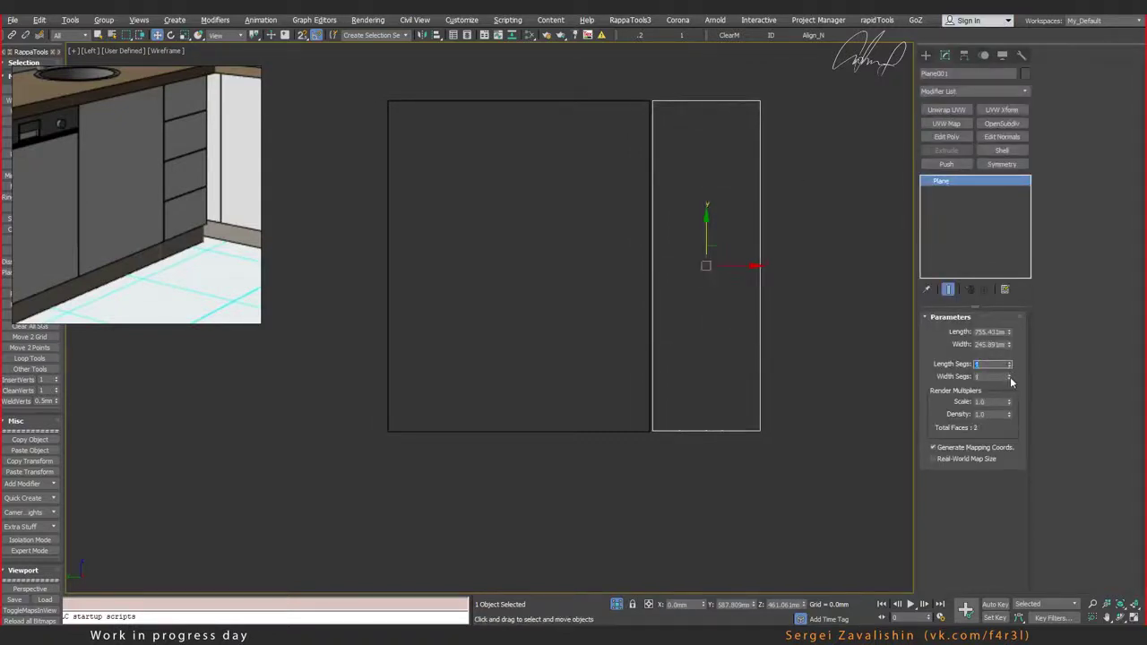
click(1010, 363)
click(1010, 363)
click(1010, 363)
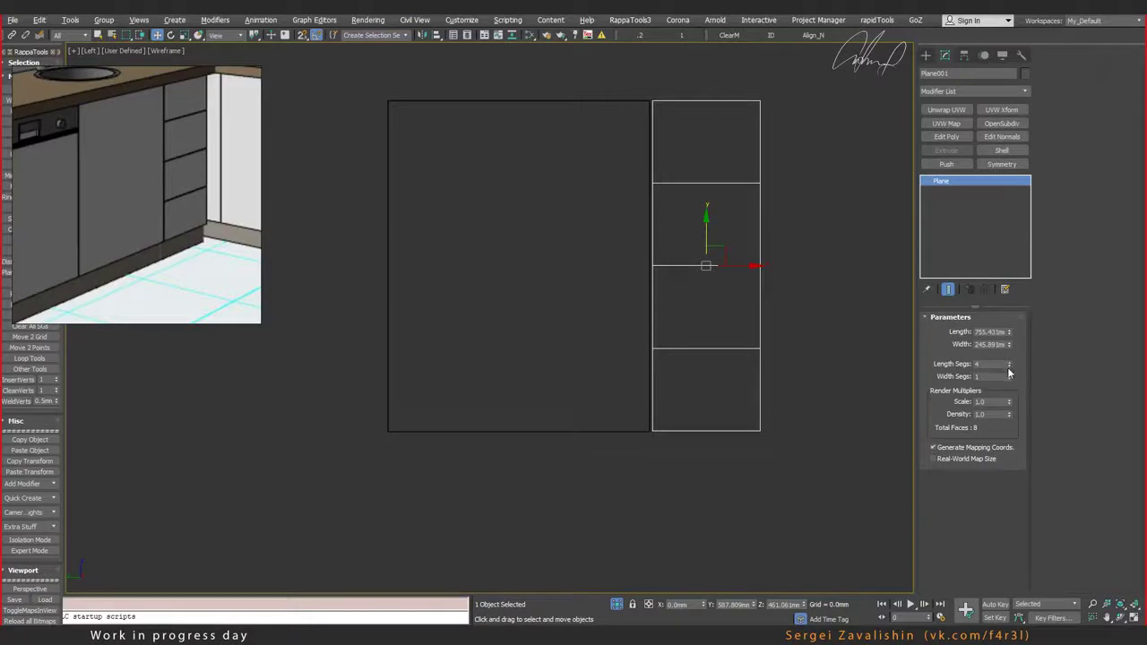
click(1010, 369)
click(1010, 362)
Step: Set Box019's height to 190 mm and Shift-drag it upward to start a copy
middle_drag(602, 254, 655, 278)
mouse_move(641, 112)
mouse_down()
mouse_move(665, 173)
mouse_move(676, 323)
mouse_up()
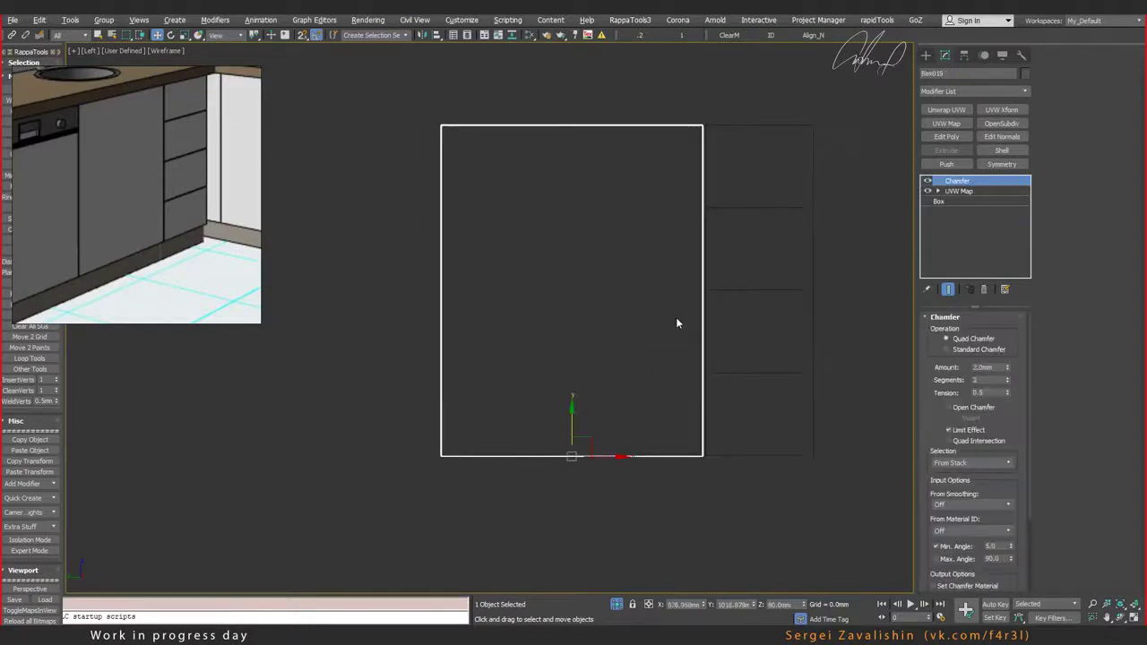
click(938, 202)
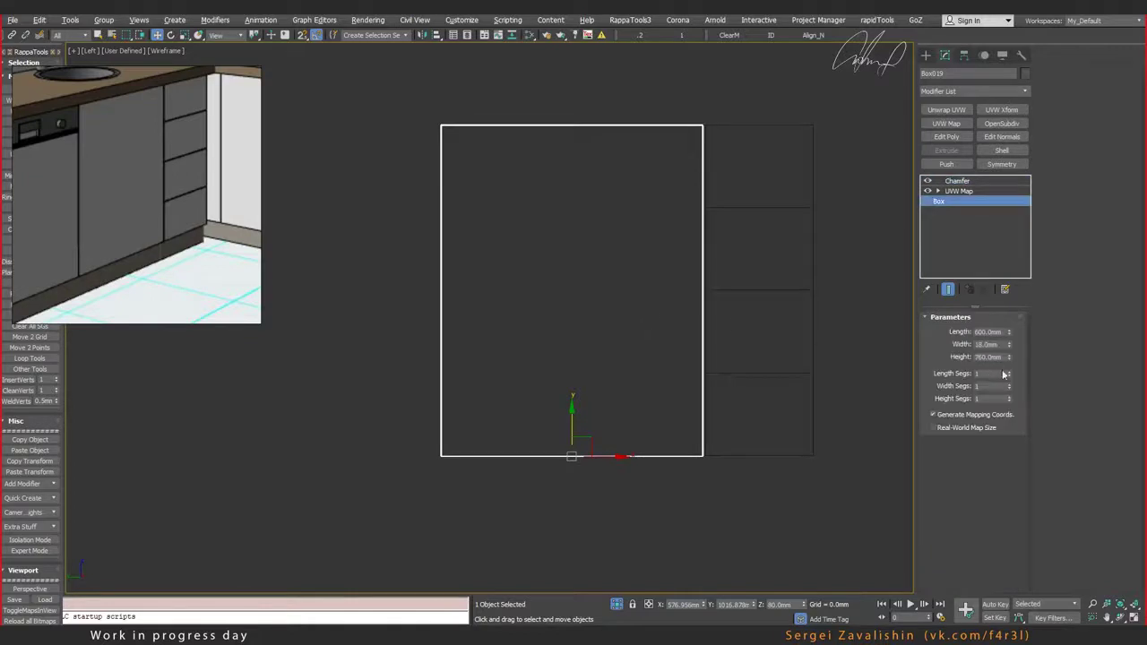
drag(1009, 359, 1009, 404)
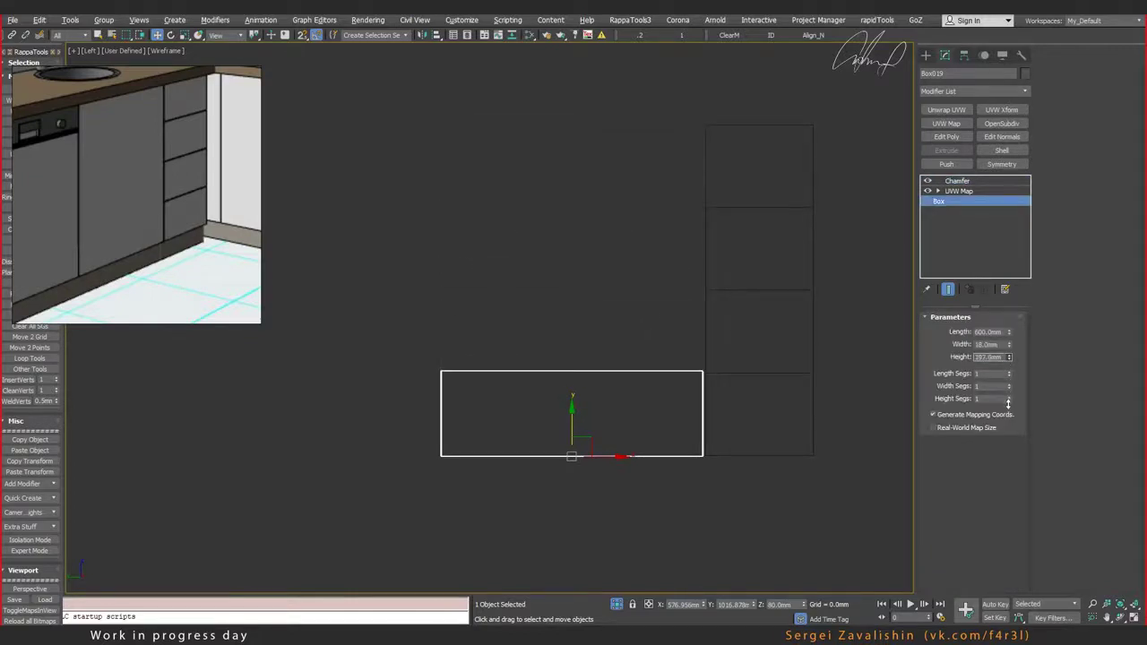
double_click(986, 356)
text(190)
key(Return)
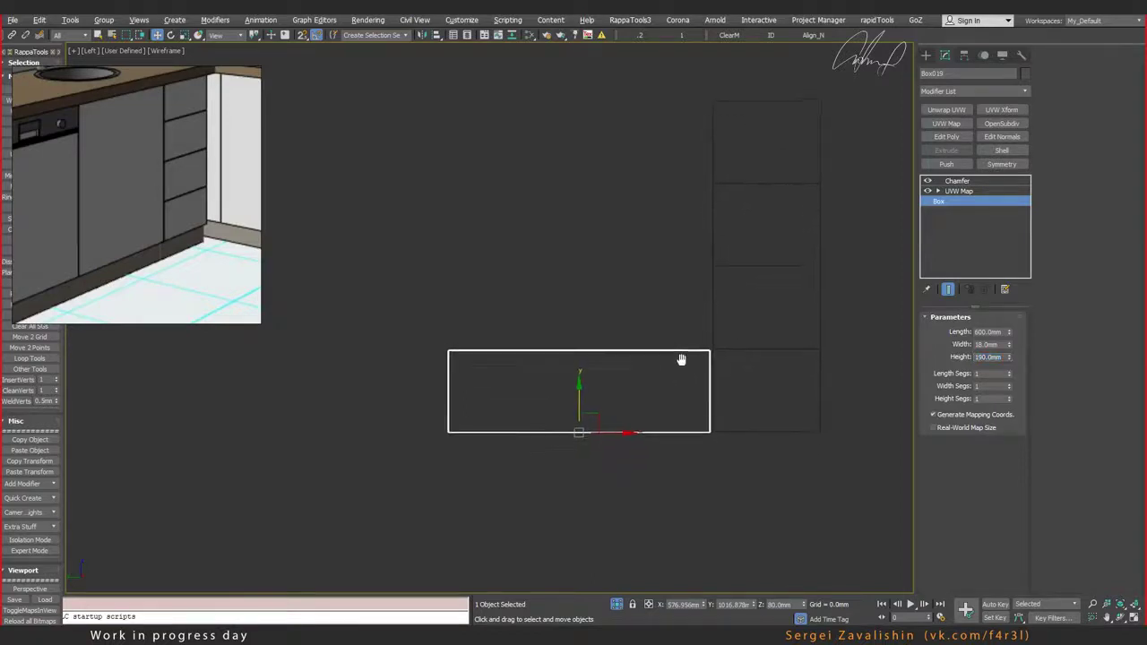
scroll(677, 385, up, 2)
shift+drag(534, 429, 561, 302)
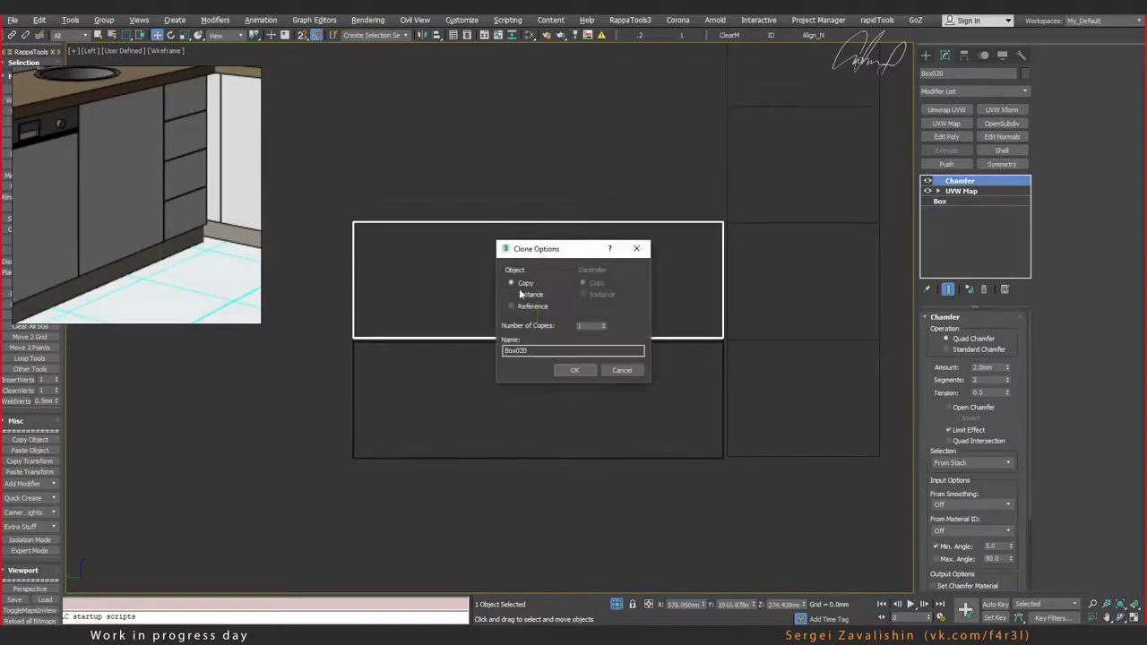
Step: Make 3 copies, Box020 to Box022, above Box019 and zoom out to see the four-drawer column
click(604, 325)
click(604, 324)
click(575, 370)
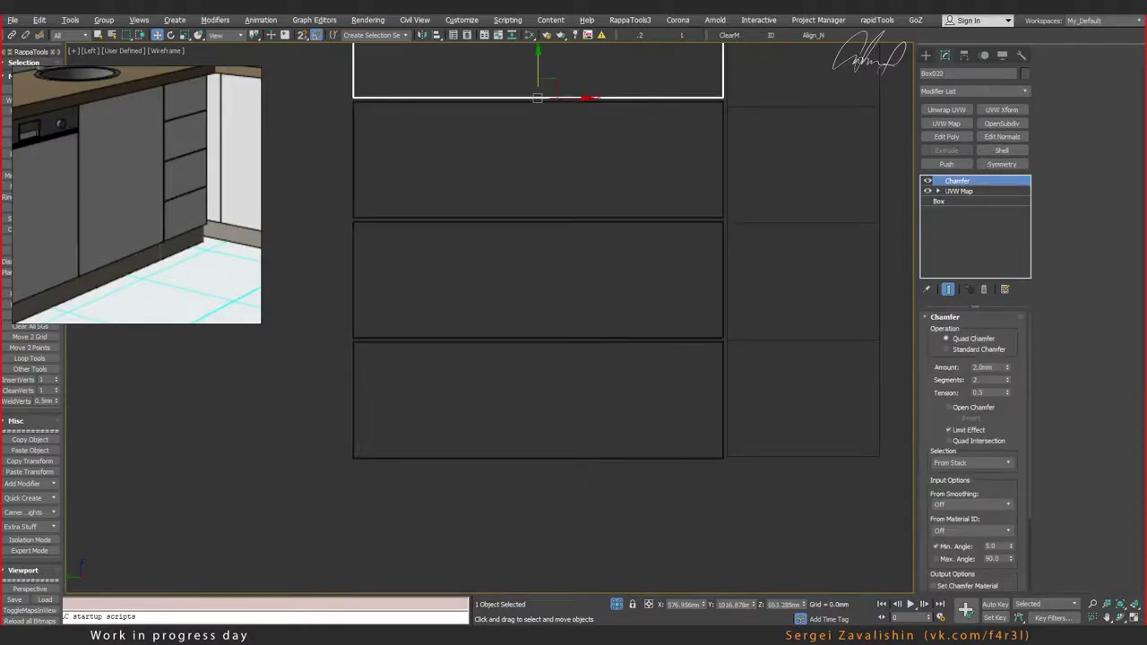
middle_drag(521, 311, 568, 389)
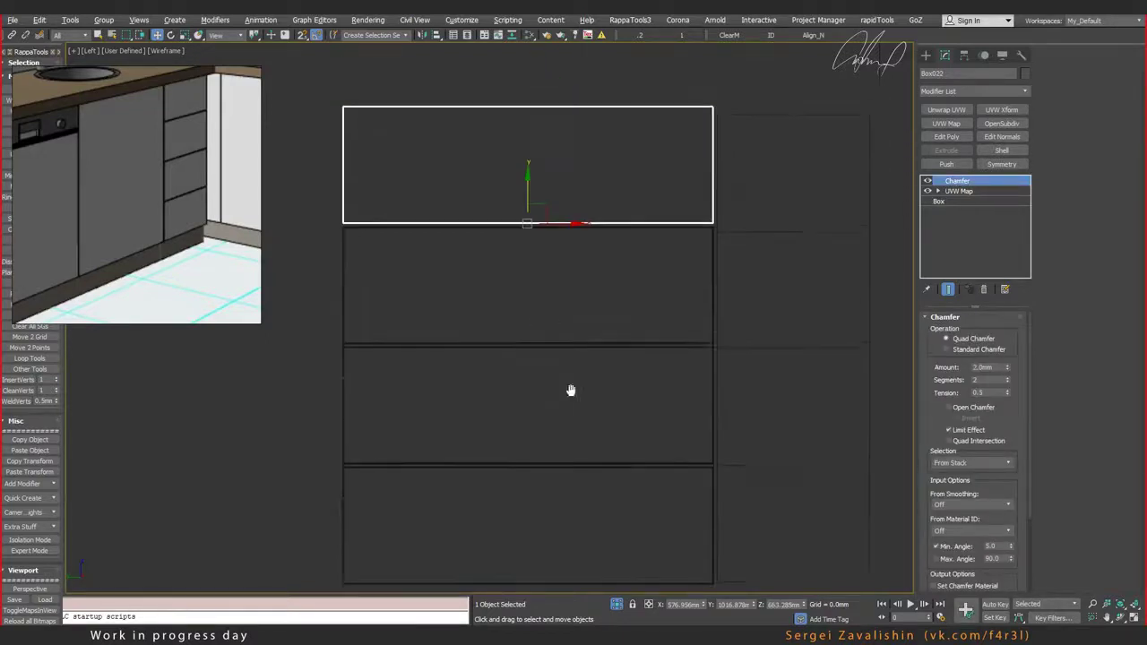
scroll(569, 284, down, 3)
alt+middle_drag(553, 290, 584, 293)
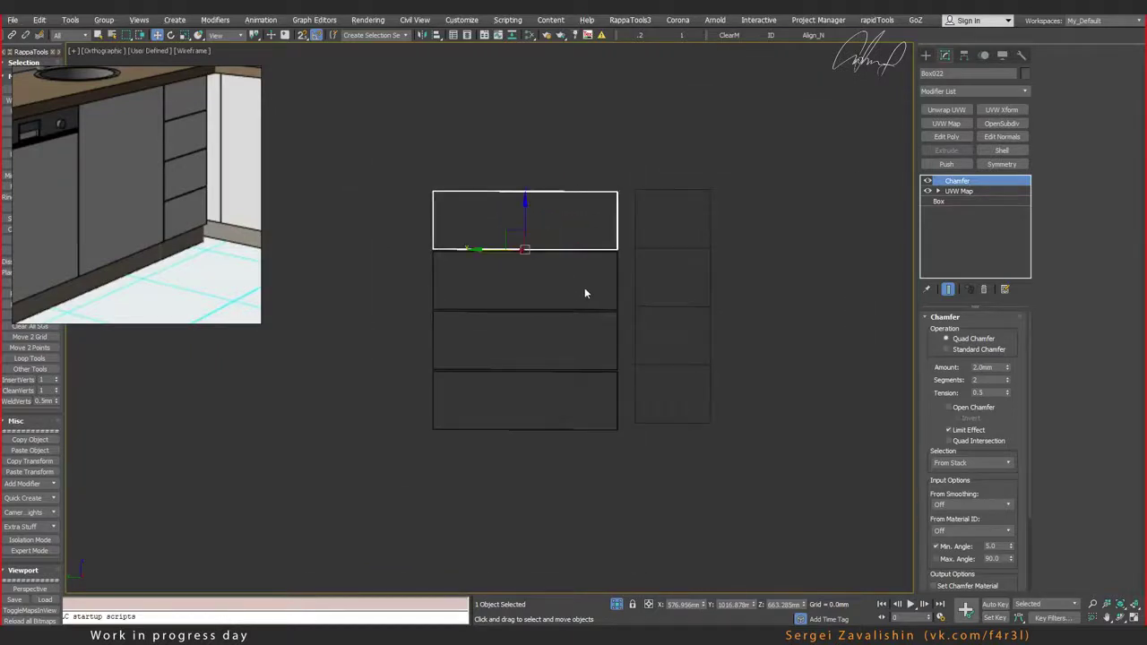
Step: Undo the three stacked copies and the 190 mm height change
key(ctrl+z)
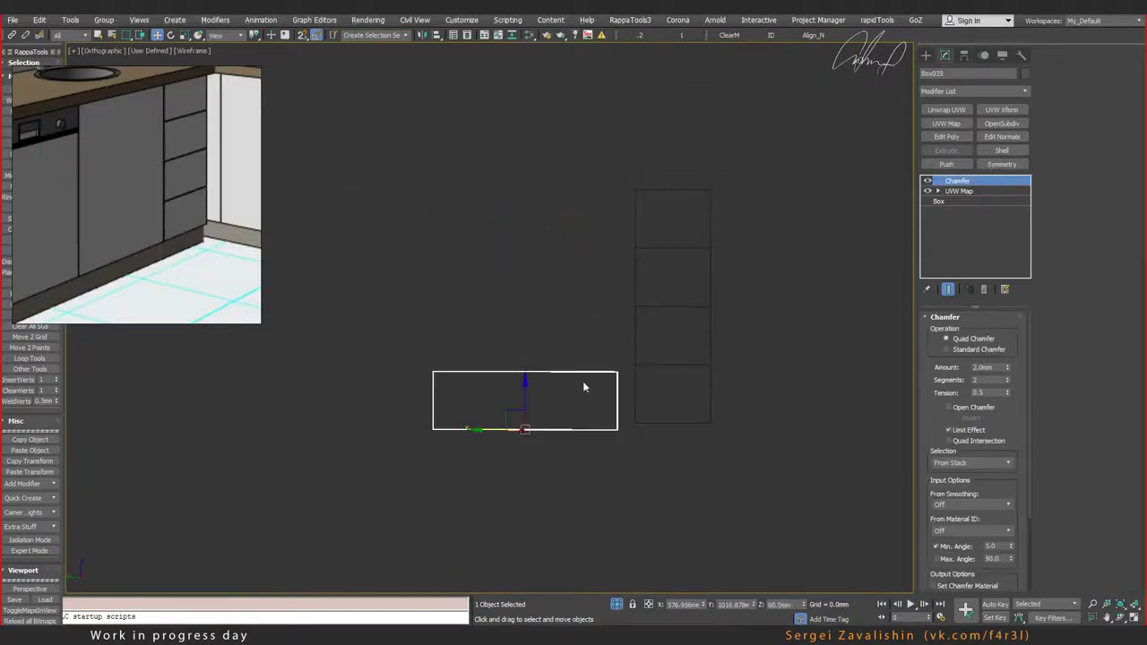
scroll(546, 414, up, 3)
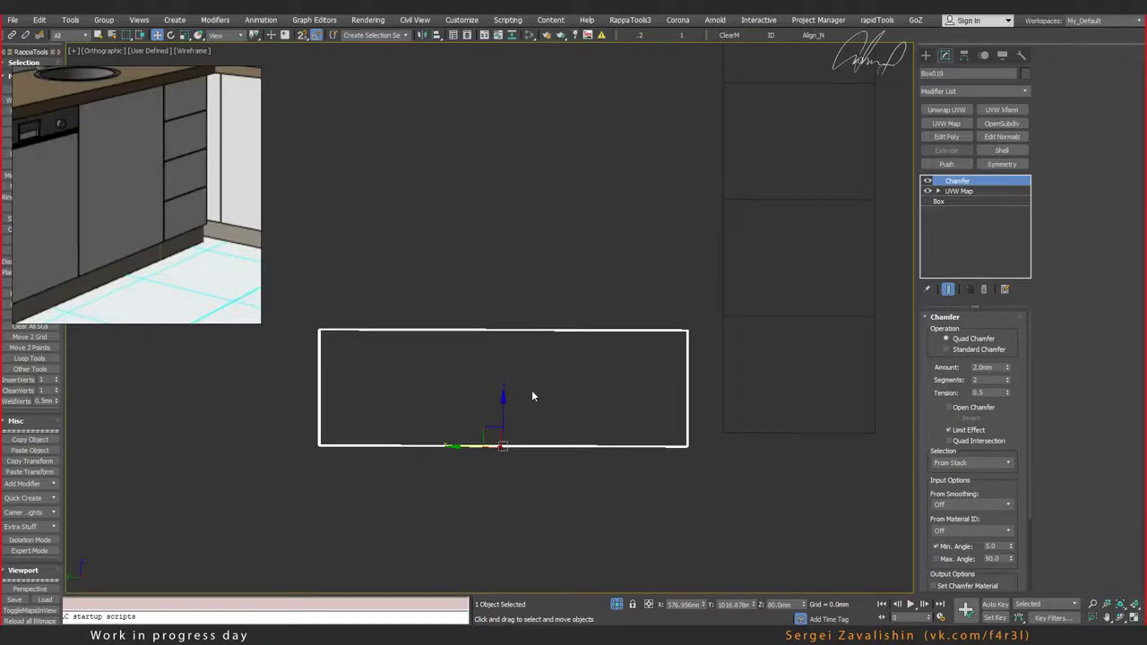
scroll(534, 394, down, 2)
key(ctrl+z)
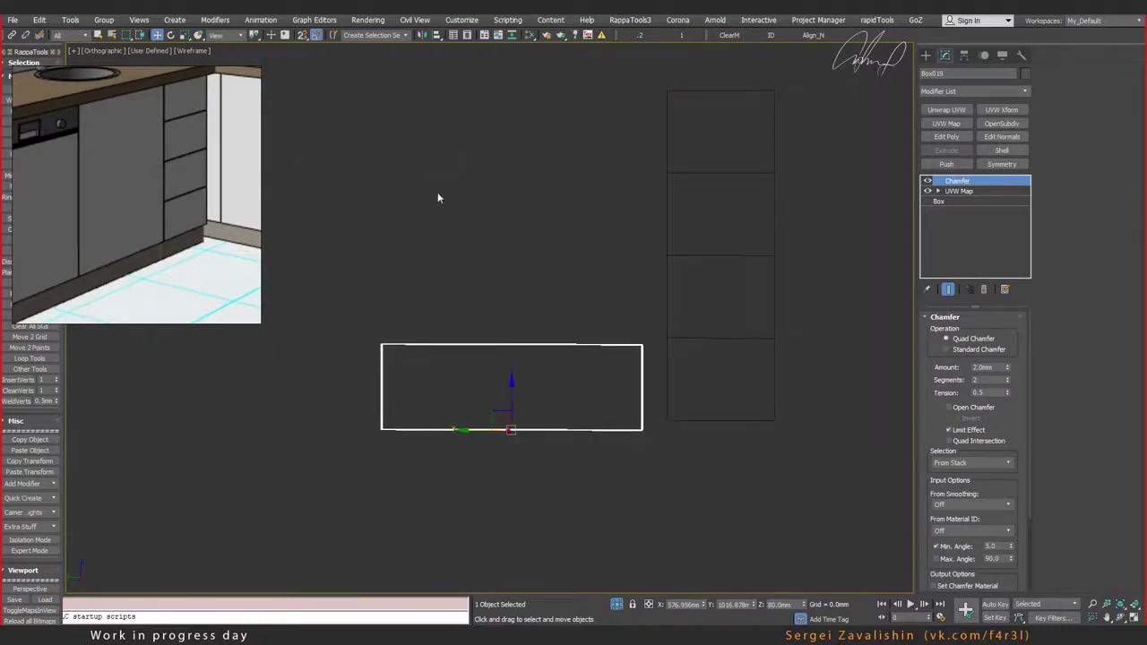
Step: In the Left view, set the drawer front's height to 185 mm and Shift-drag it upward
key(l)
key(z)
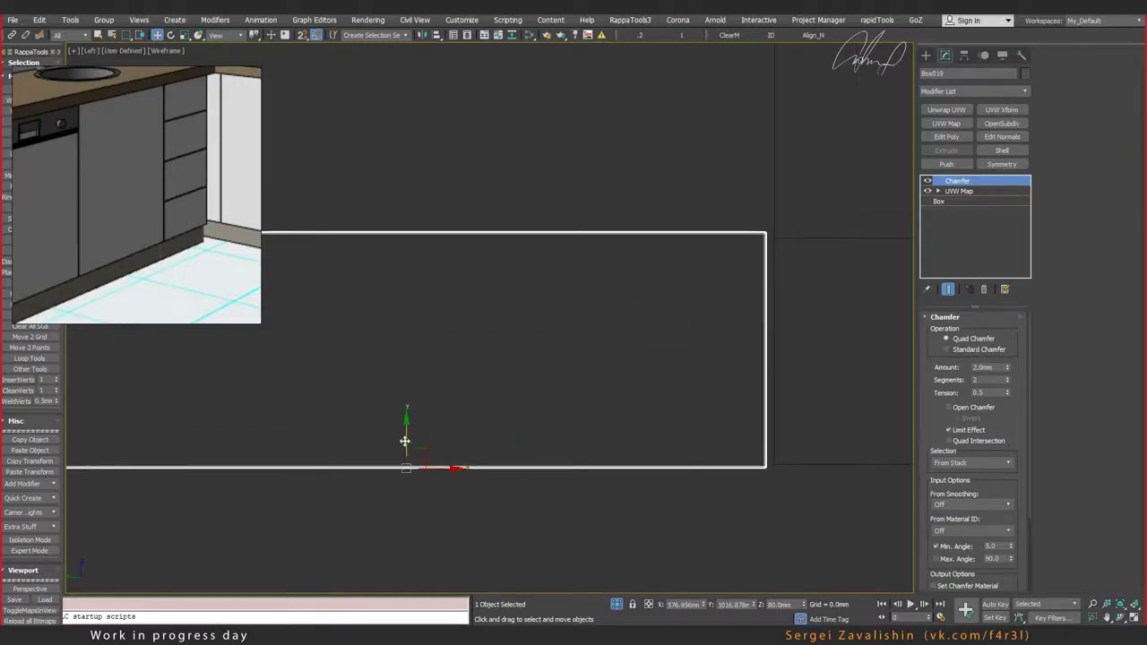
drag(404, 440, 409, 439)
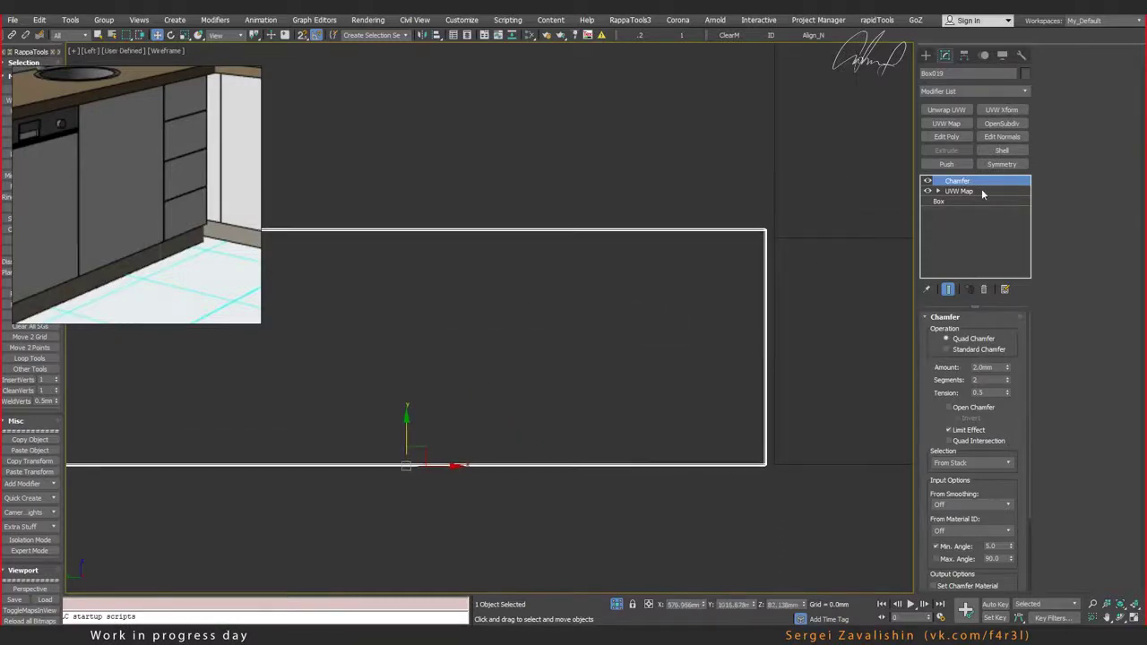
click(951, 202)
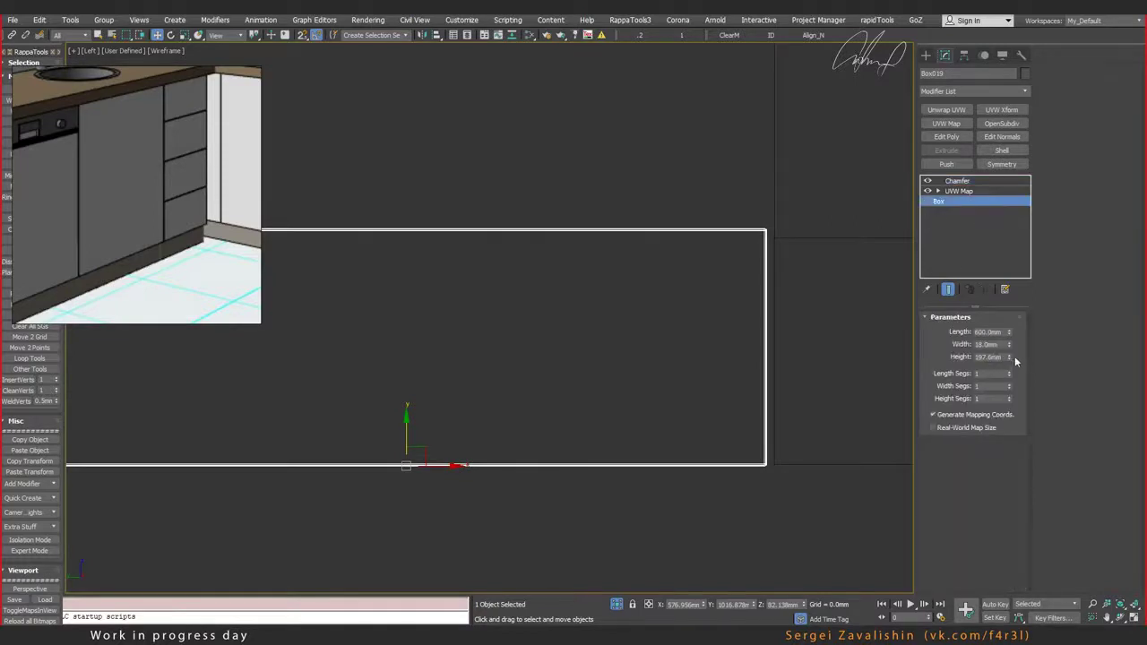
drag(1009, 357, 1009, 376)
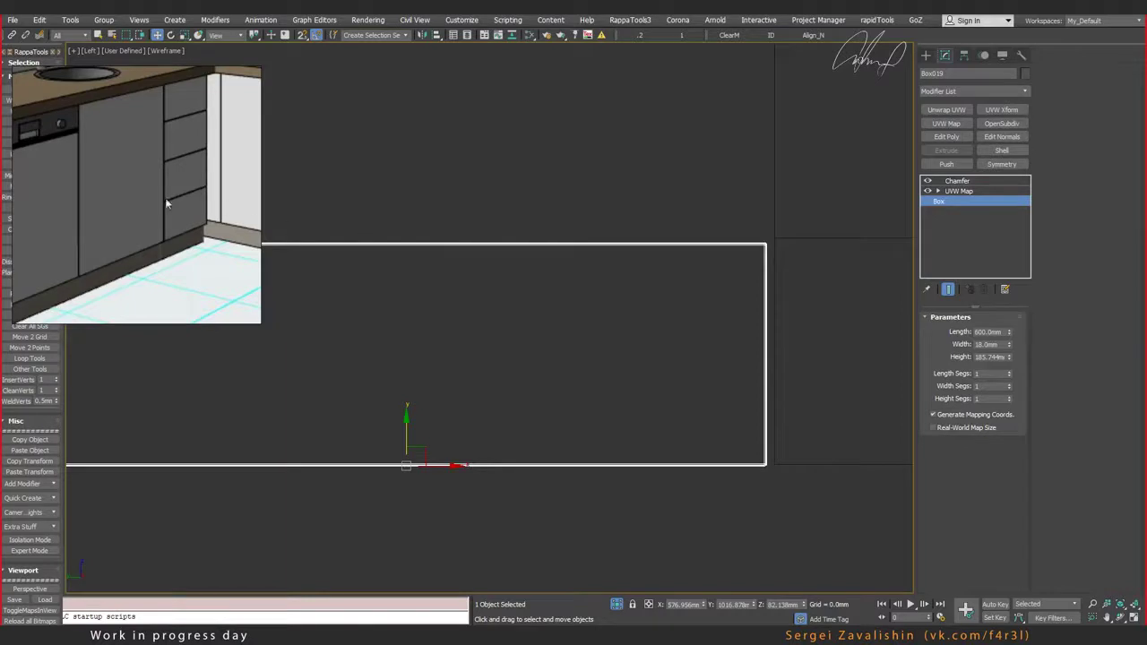
text(185)
key(Return)
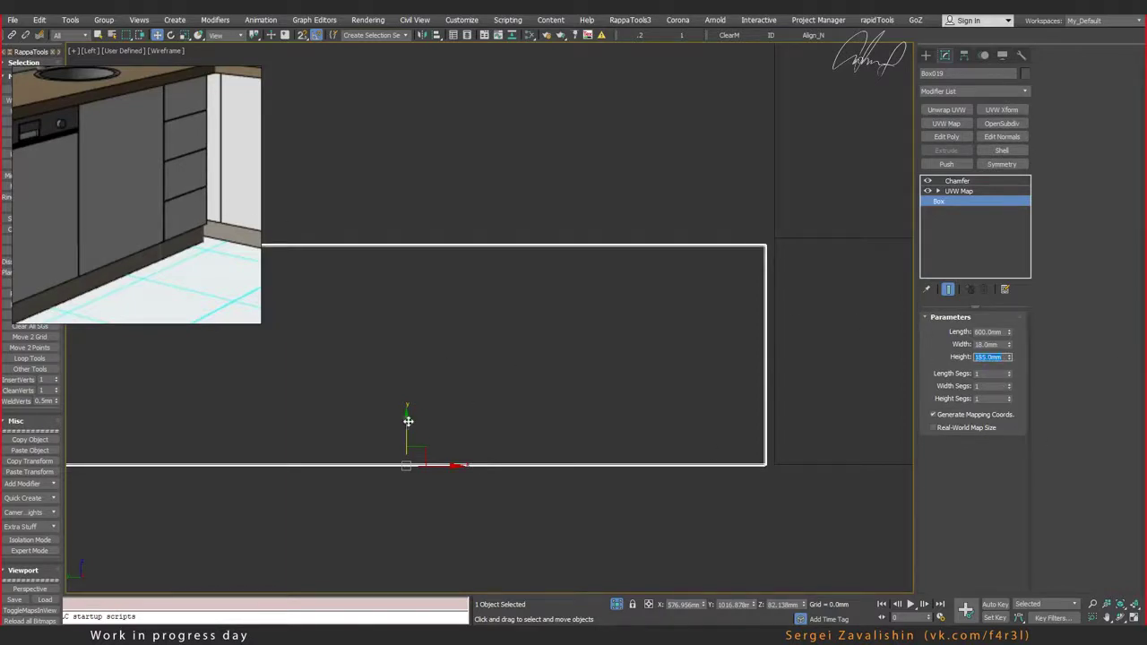
shift+drag(407, 419, 460, 192)
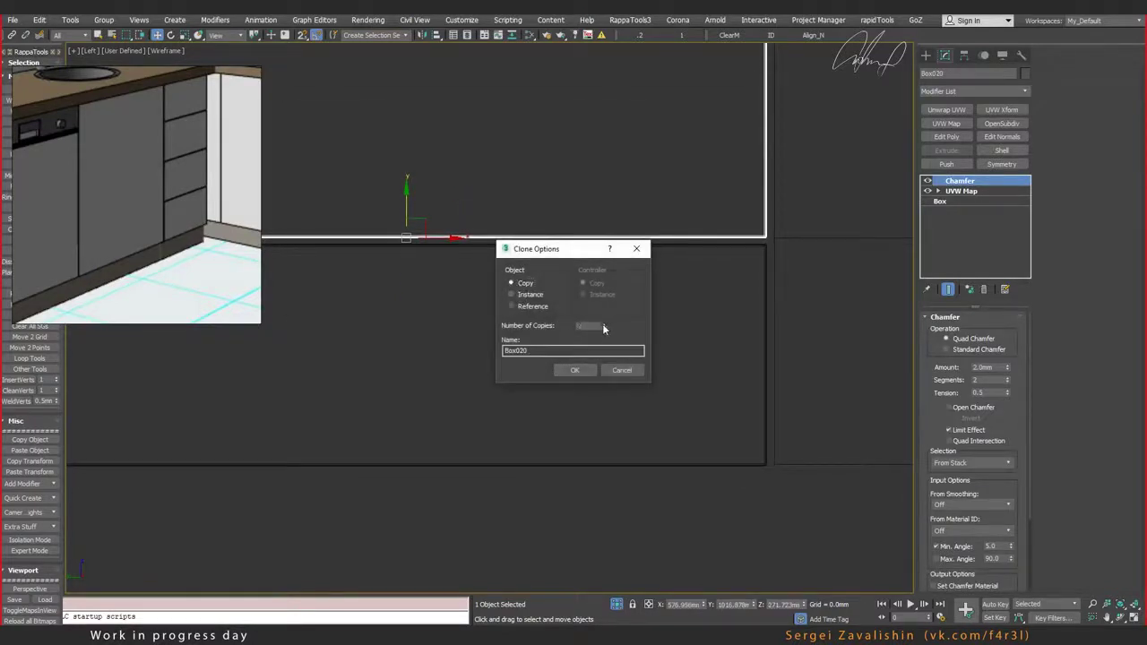
Step: Confirm the clone to stack four 185 mm drawer fronts, then select the plane beside them
click(574, 370)
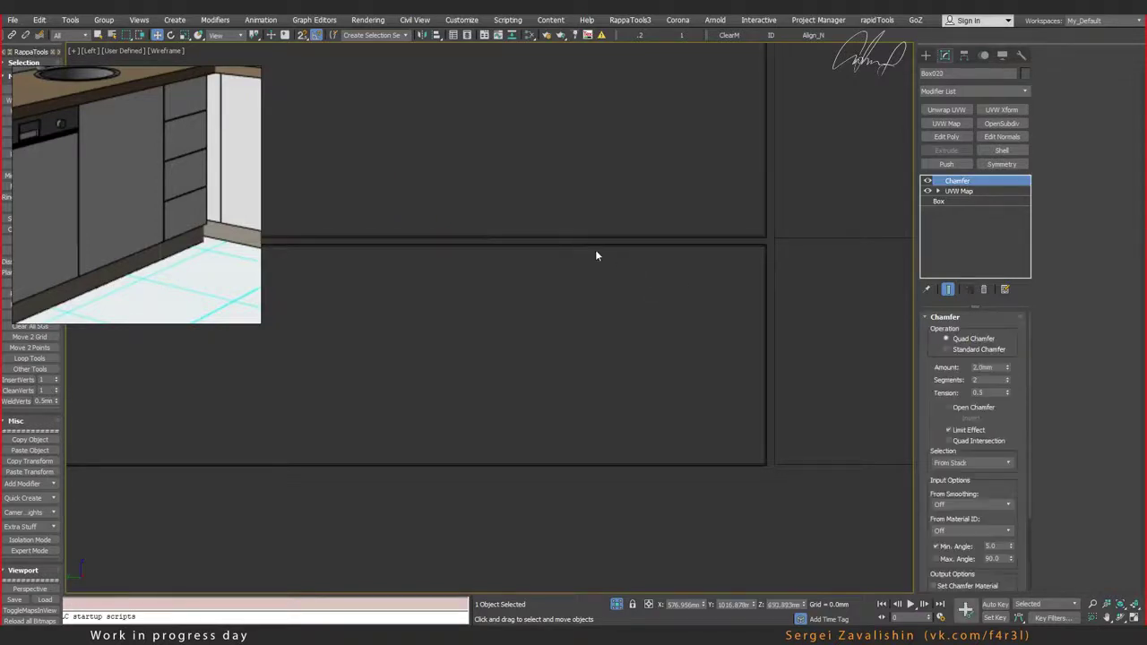
scroll(596, 256, down, 5)
scroll(677, 199, up, 8)
scroll(676, 198, down, 2)
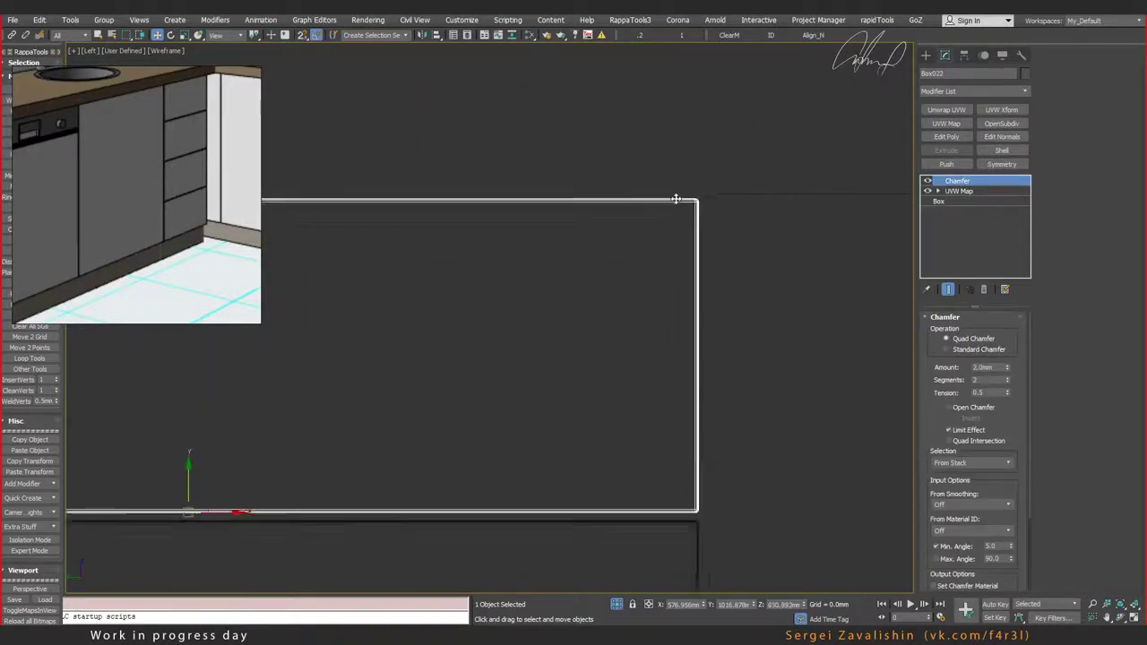
scroll(677, 199, down, 5)
scroll(708, 193, up, 4)
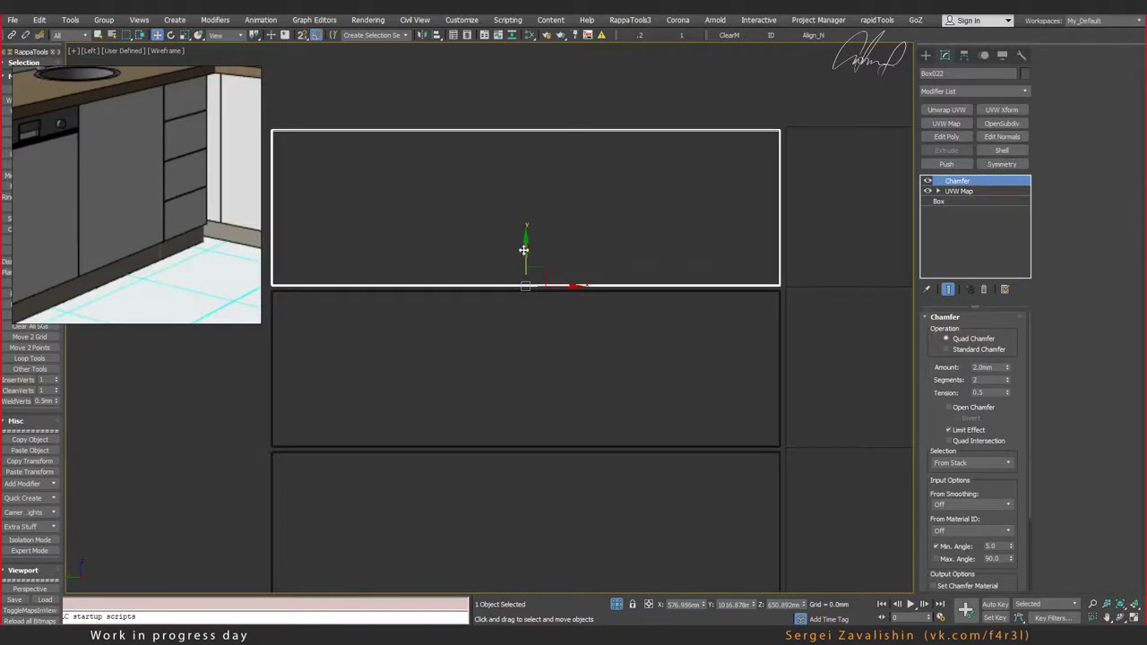
scroll(538, 249, down, 3)
scroll(547, 247, down, 3)
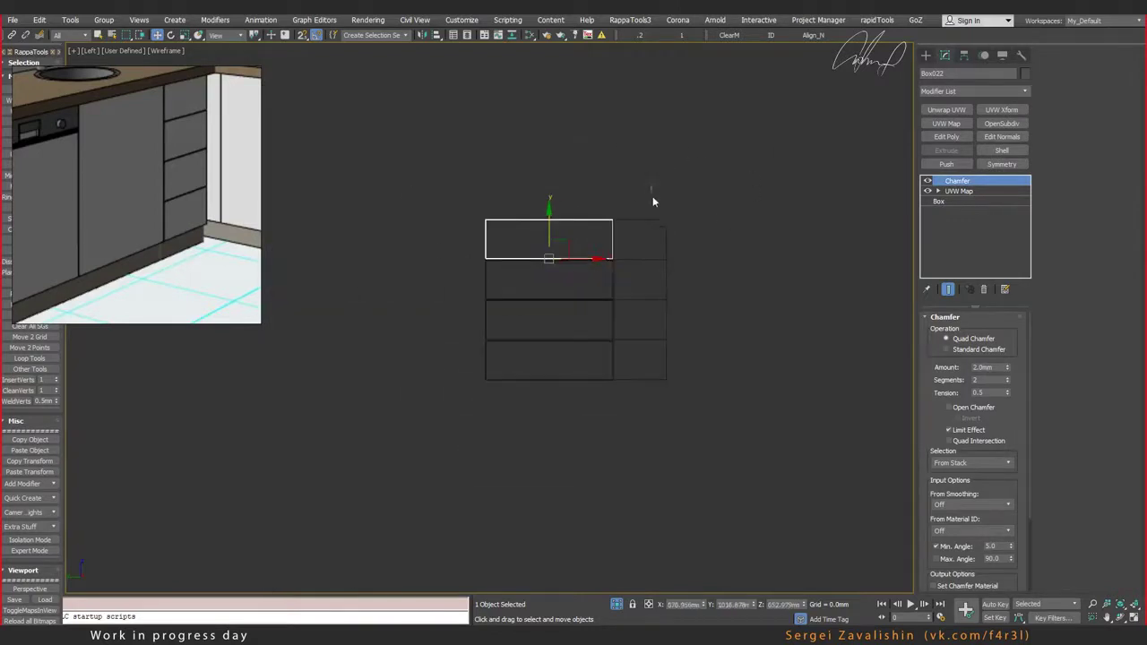
click(665, 220)
Step: Delete the helper plane and inspect the four checker drawer fronts in the Perspective view
key(Delete)
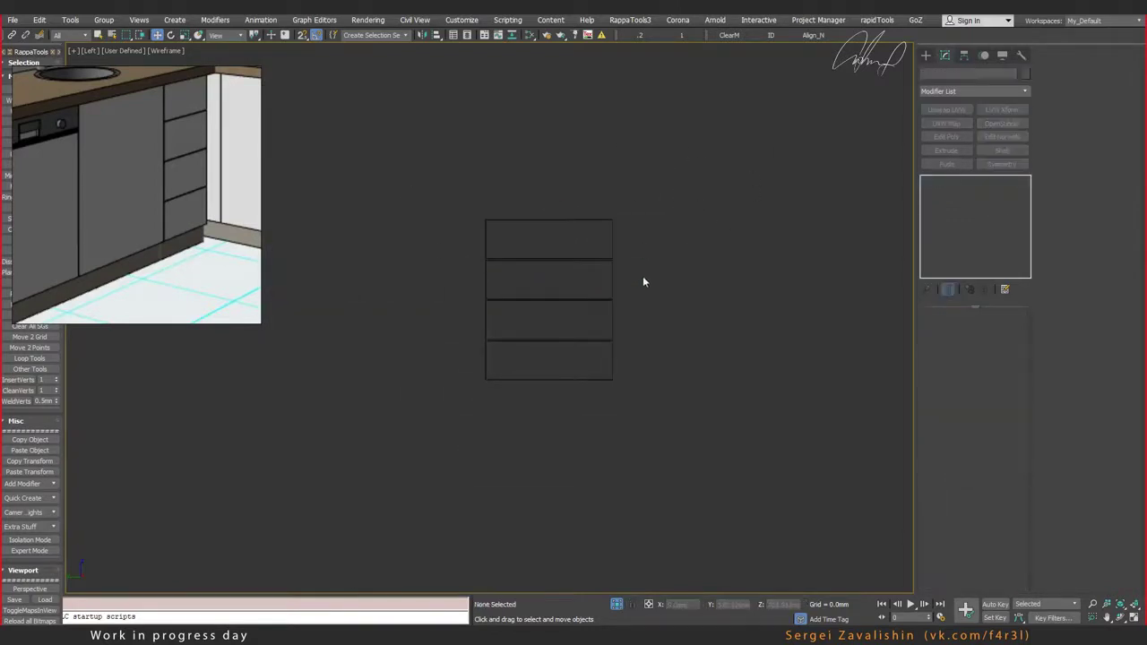
key(alt+w)
key(alt+w)
scroll(591, 273, up, 3)
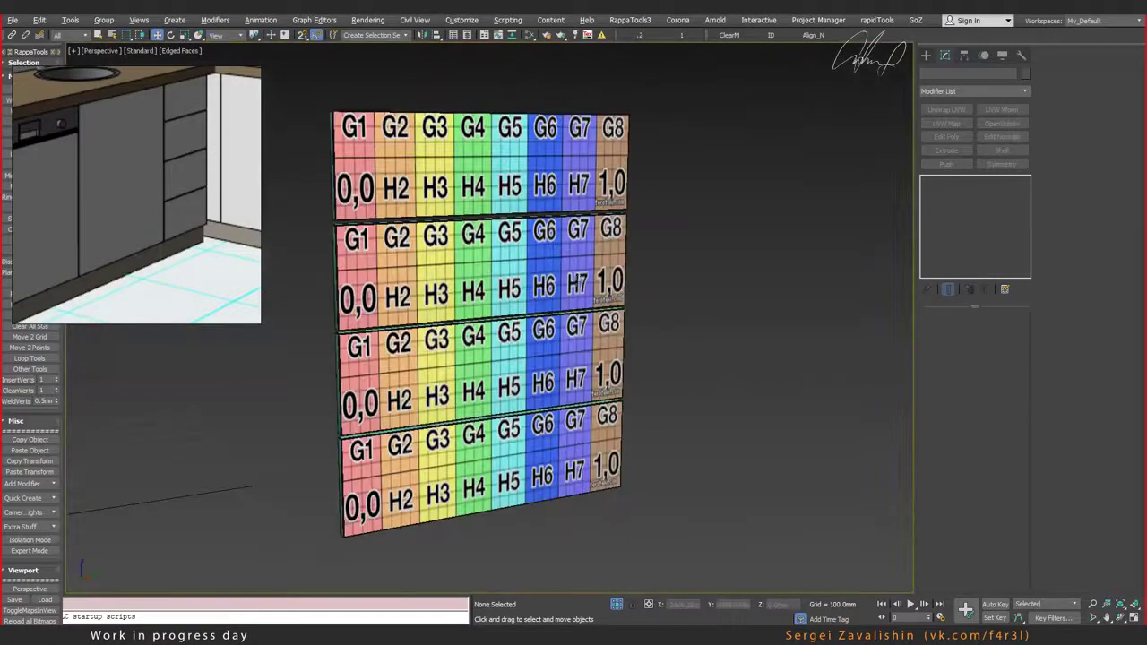
scroll(593, 274, up, 2)
scroll(592, 273, down, 2)
scroll(592, 278, down, 3)
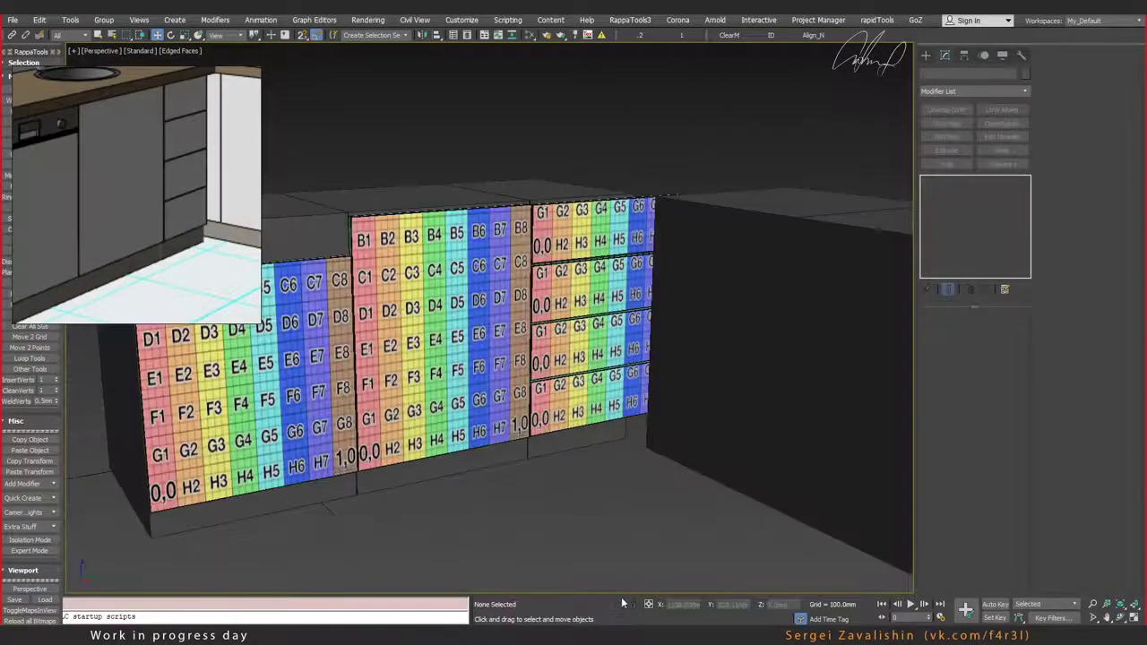
alt+middle_drag(657, 534, 619, 573)
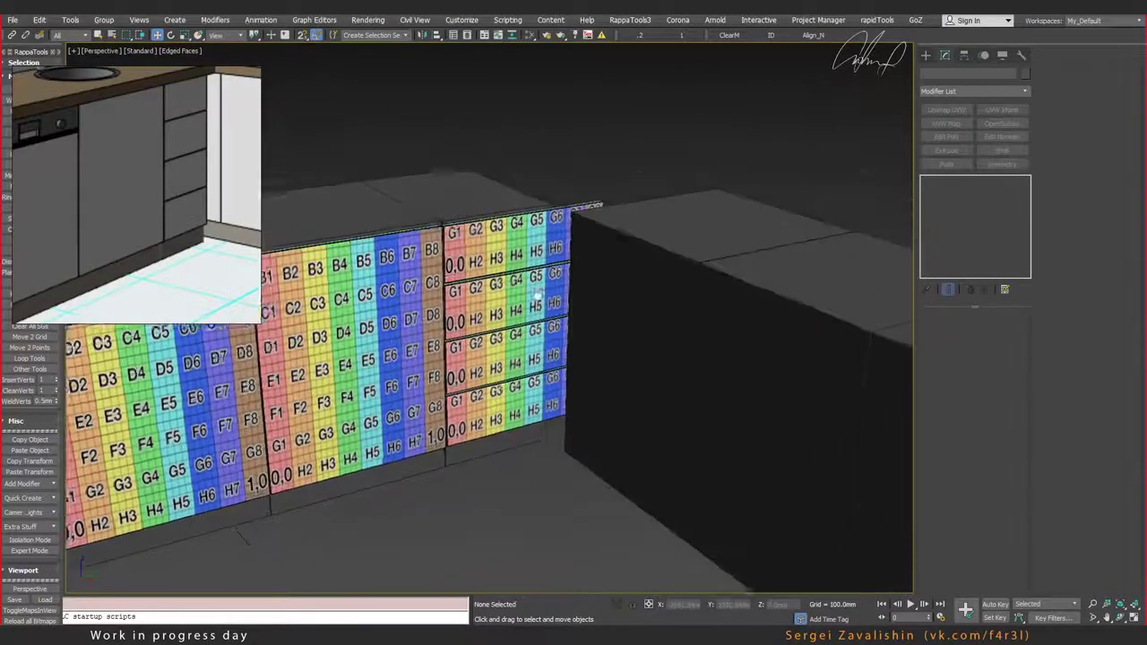
scroll(562, 260, up, 1)
scroll(556, 257, up, 1)
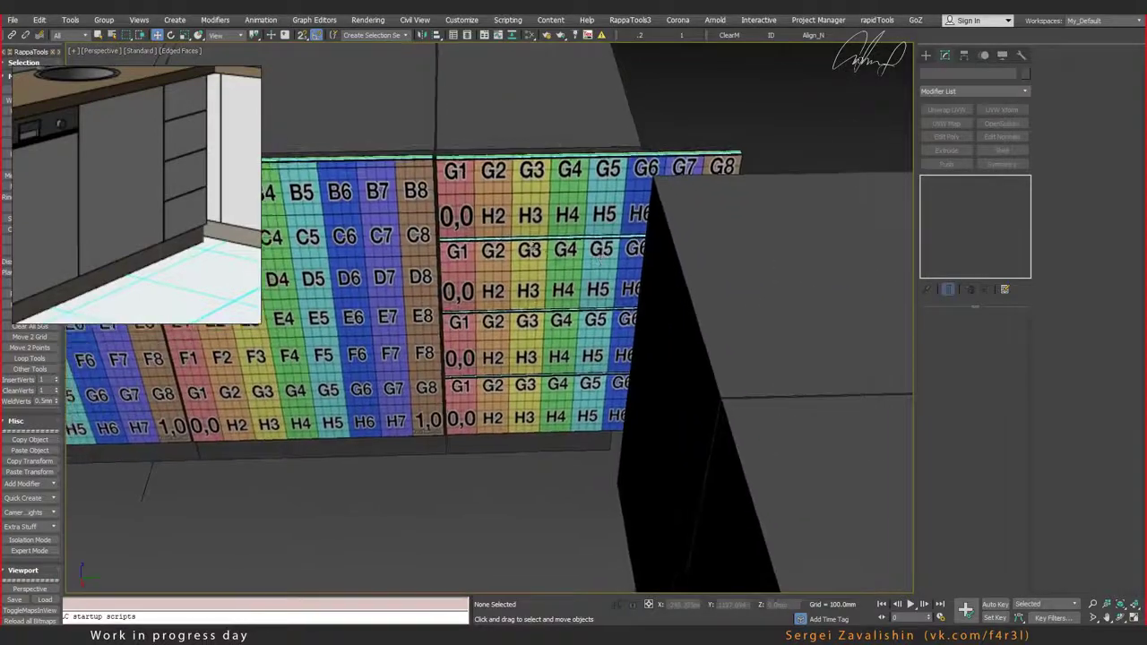
scroll(546, 254, up, 1)
Step: Set a drawer front's Length to 400 mm and slide it left along the cabinet face
click(568, 219)
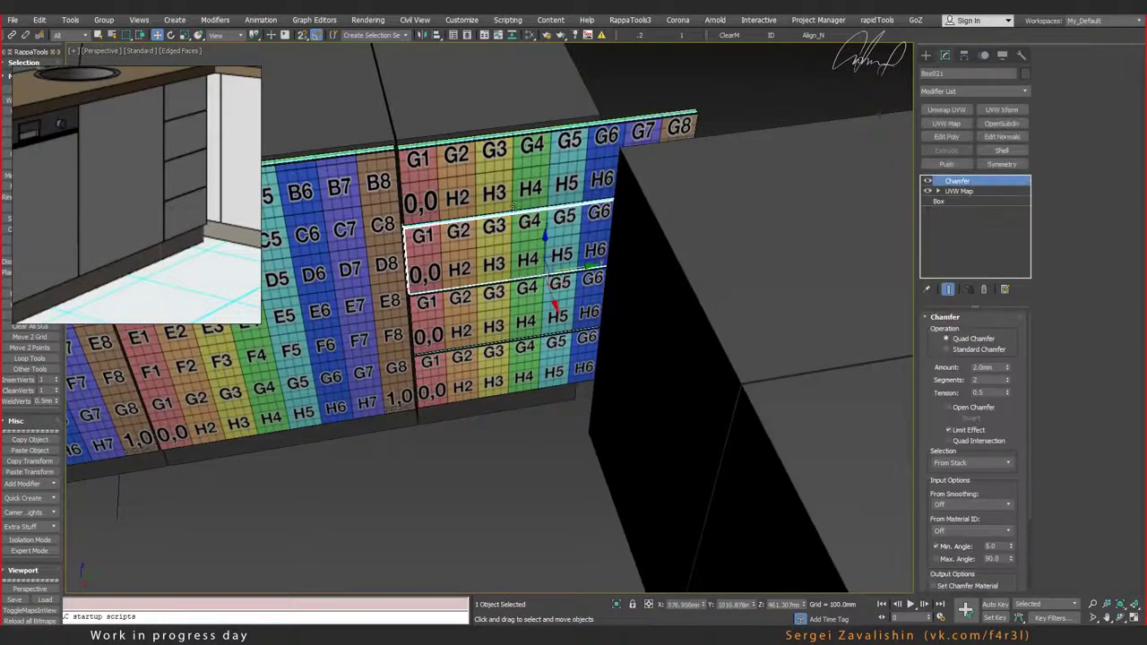
alt+middle_drag(567, 217, 518, 215)
scroll(557, 233, up, 1)
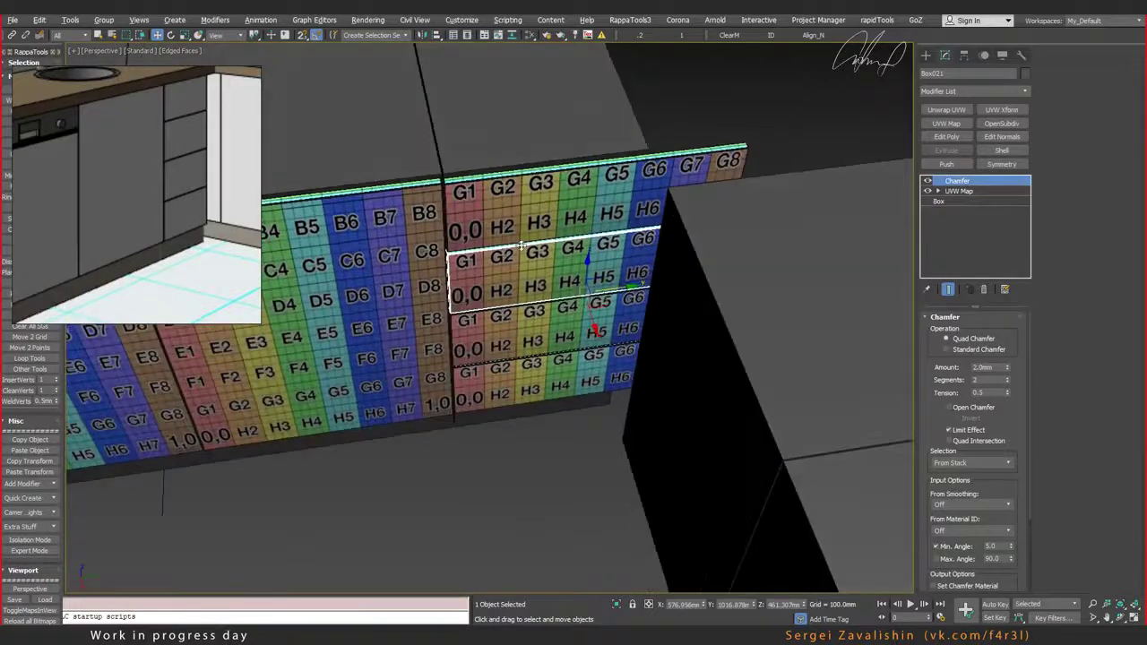
scroll(491, 246, up, 1)
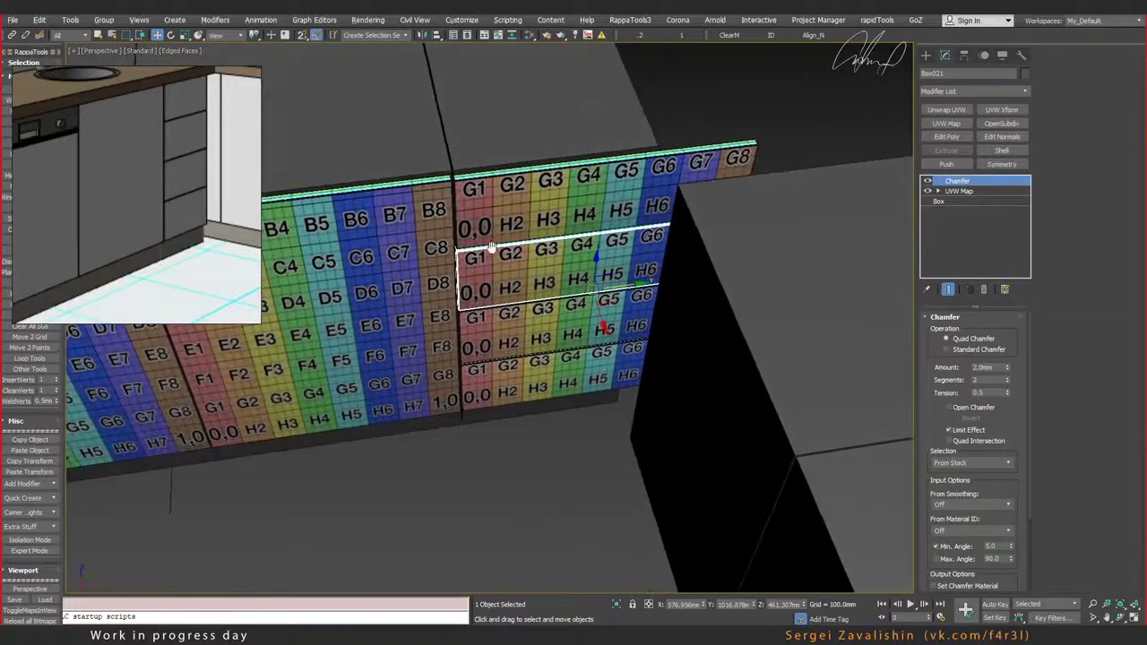
click(939, 201)
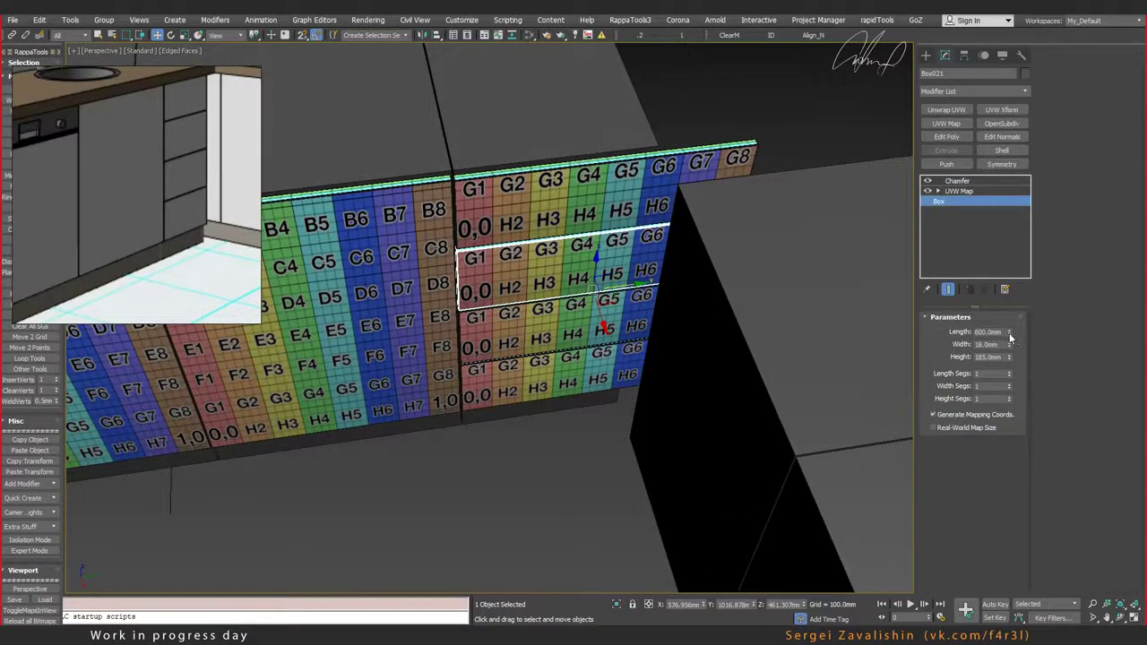
drag(1010, 333, 1008, 358)
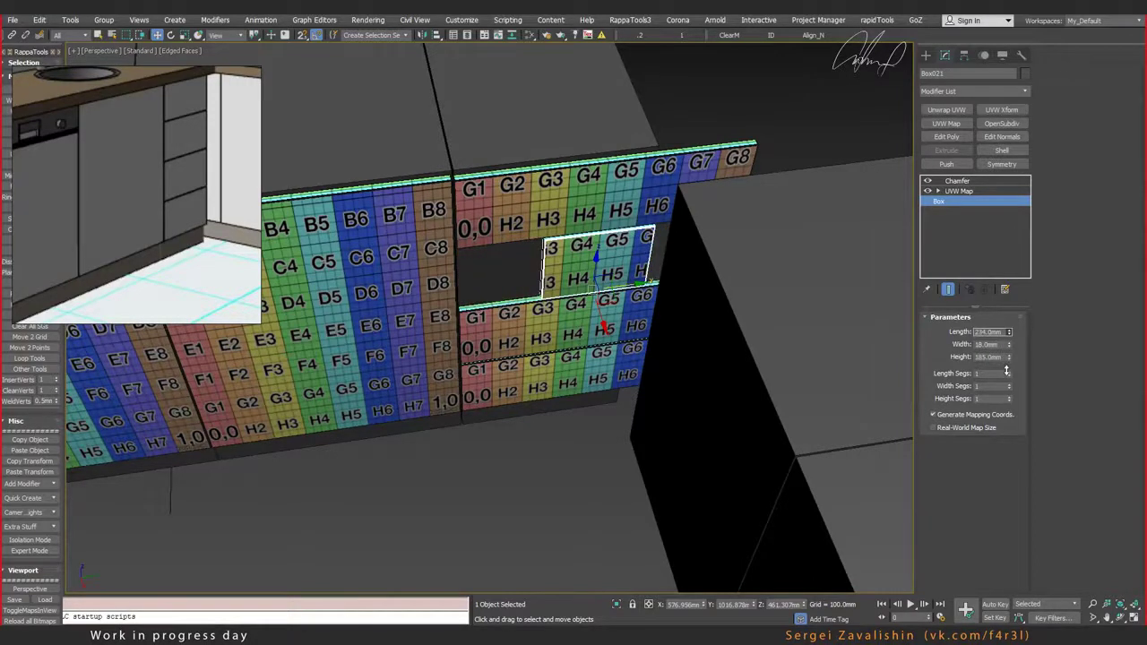
click(610, 128)
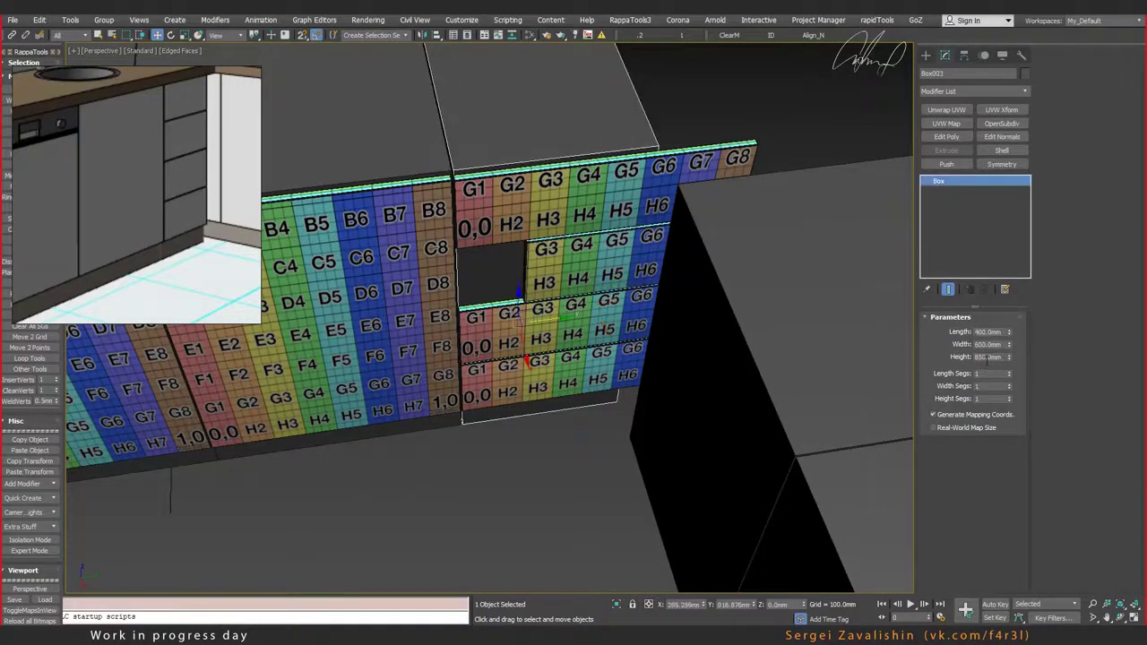
click(598, 261)
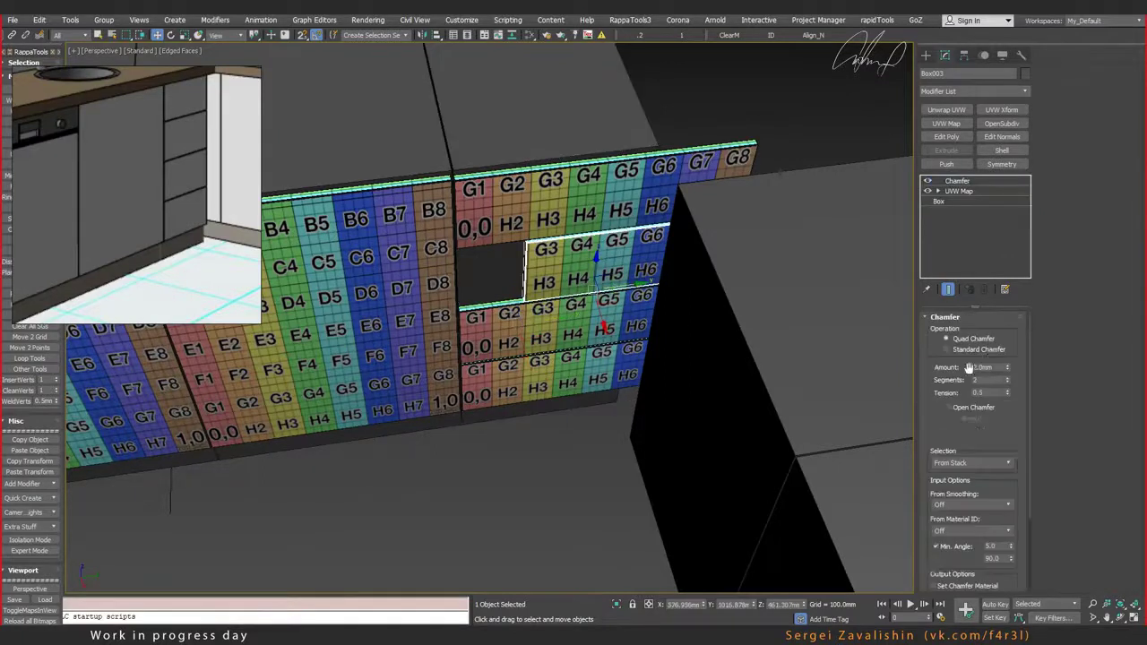
click(957, 203)
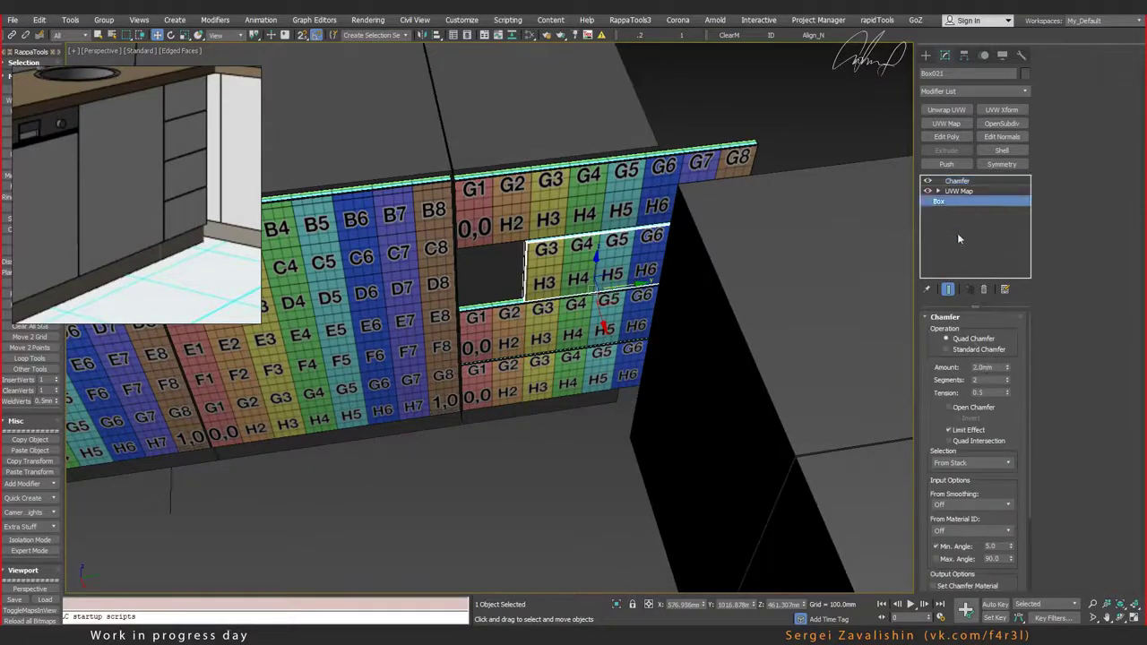
double_click(993, 333)
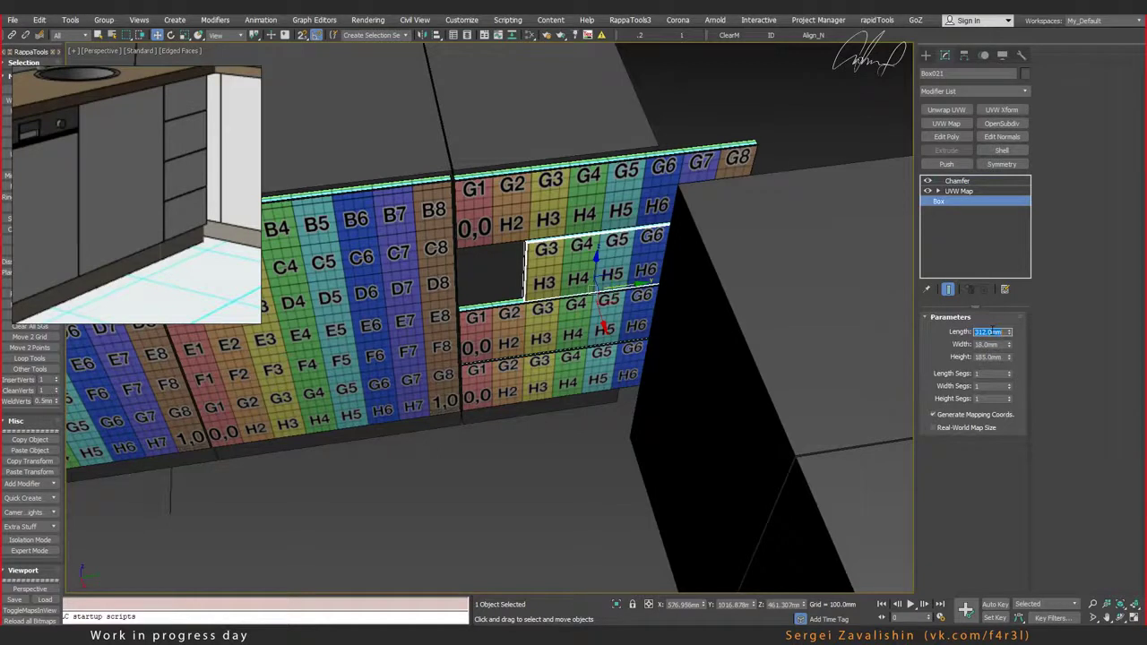
text(400)
key(Return)
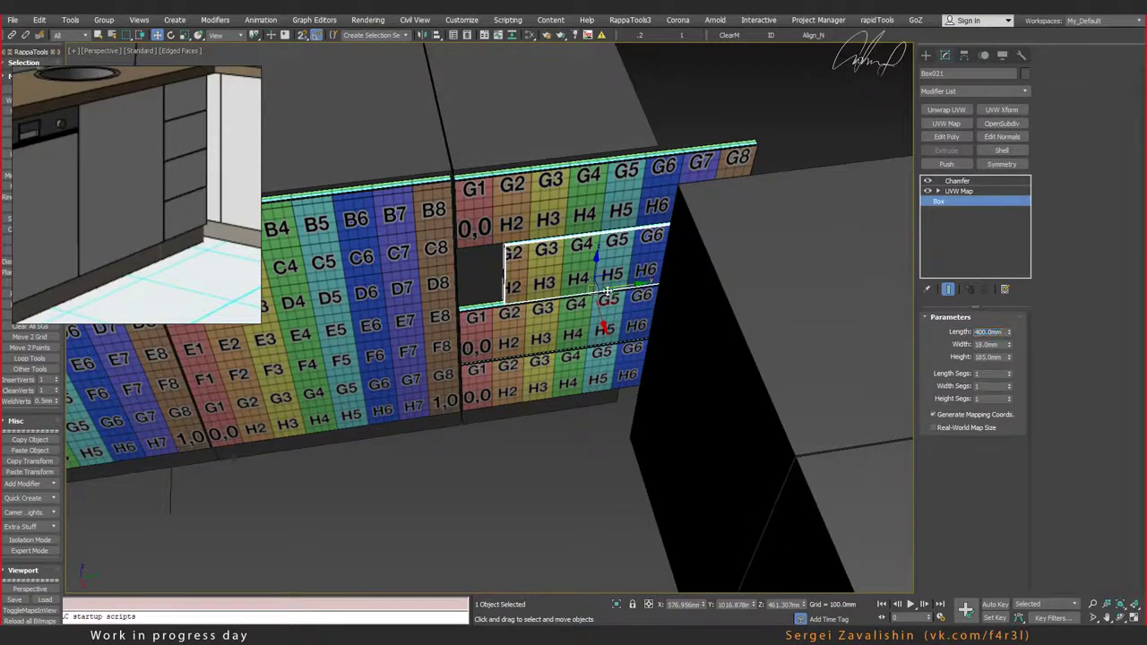
drag(625, 286, 581, 289)
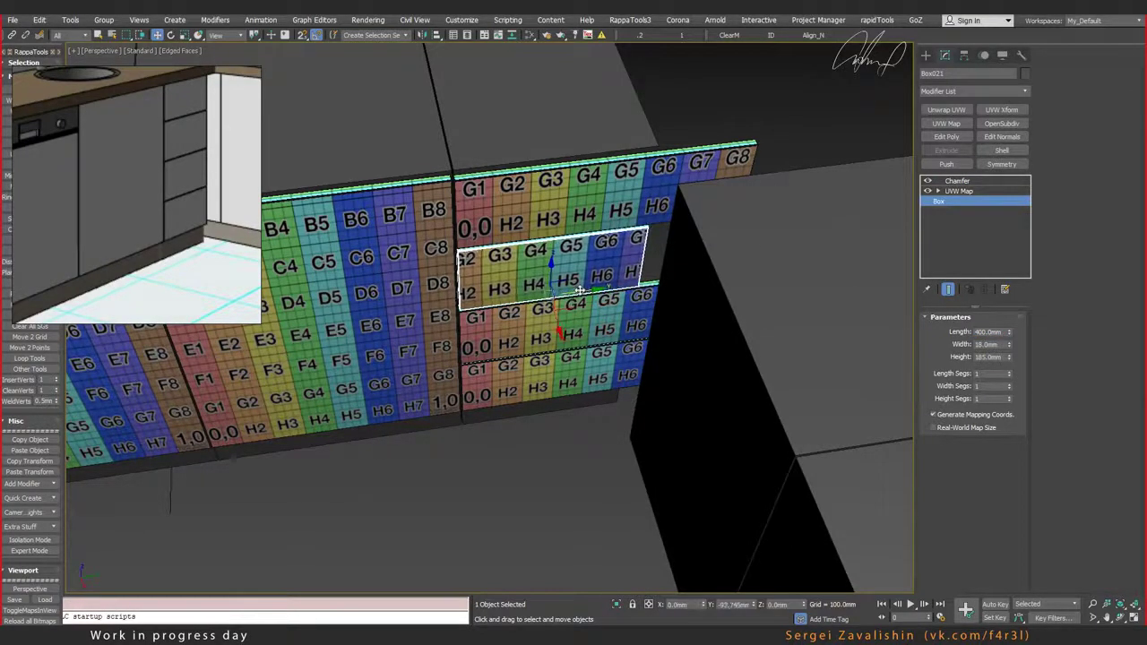
Step: Shorten the upper drawer front and the one below it to 400 mm length
click(568, 196)
alt+middle_drag(568, 197, 585, 301)
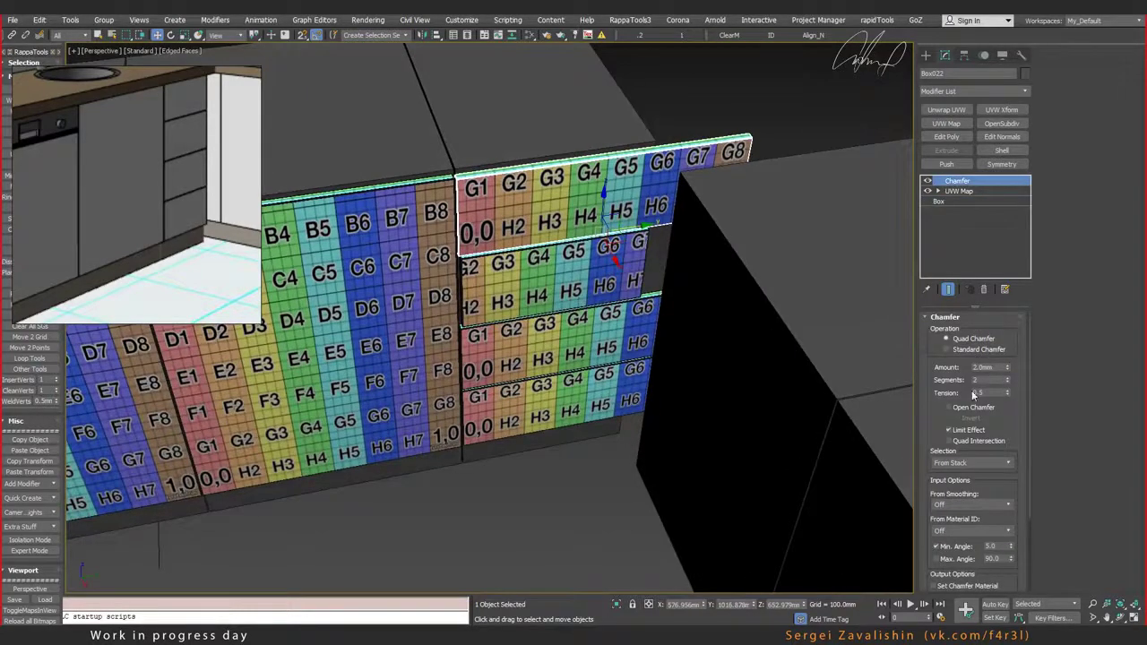
click(946, 204)
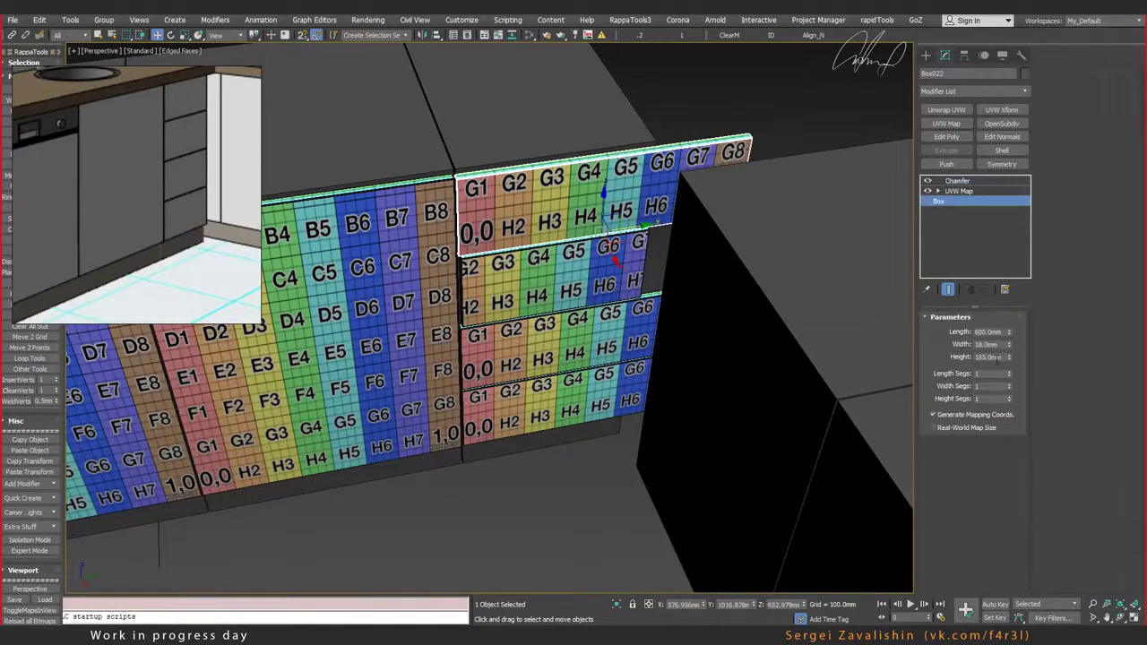
double_click(989, 331)
key(Return)
click(957, 180)
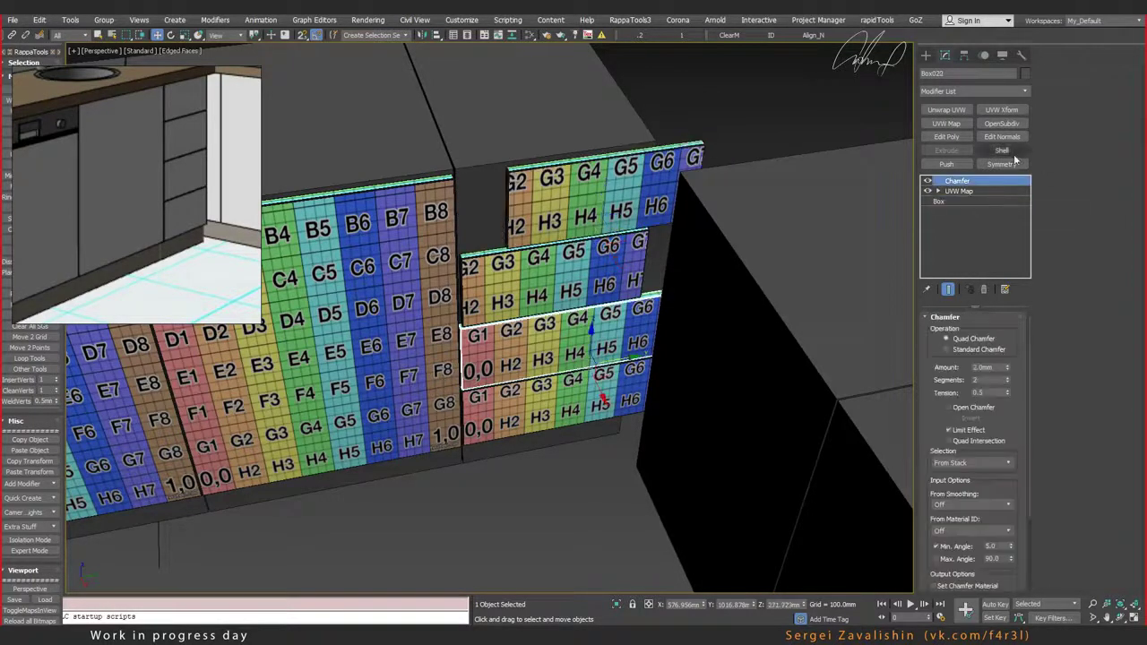
click(941, 200)
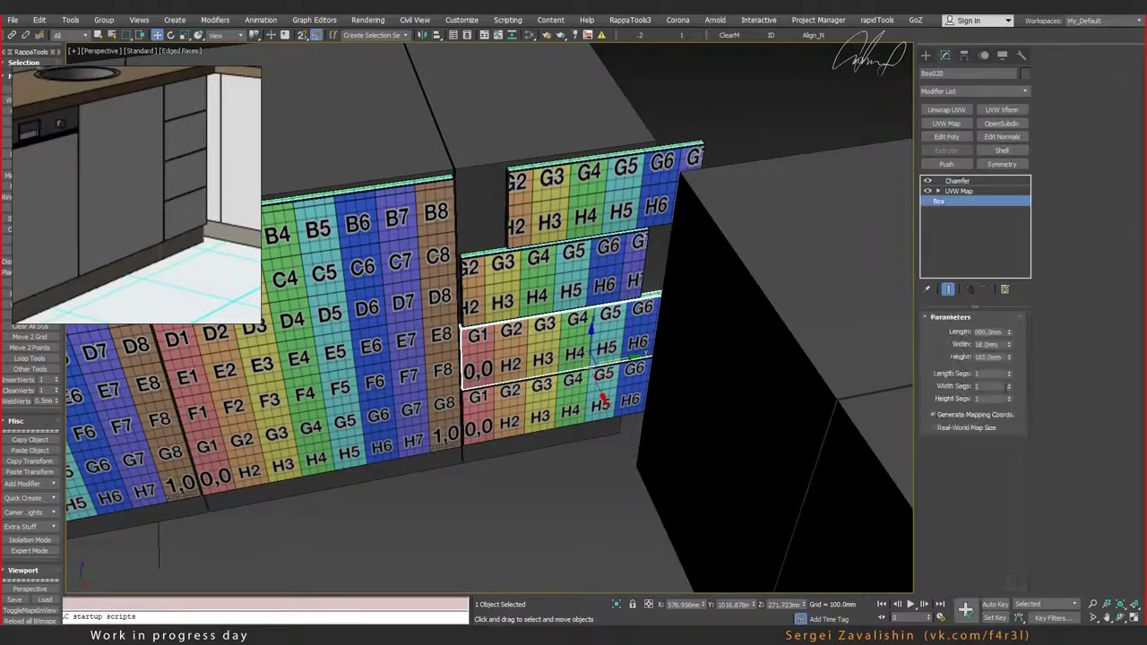
double_click(988, 331)
key(Return)
Step: Set the bottom drawer front's Length to 400 mm
click(578, 404)
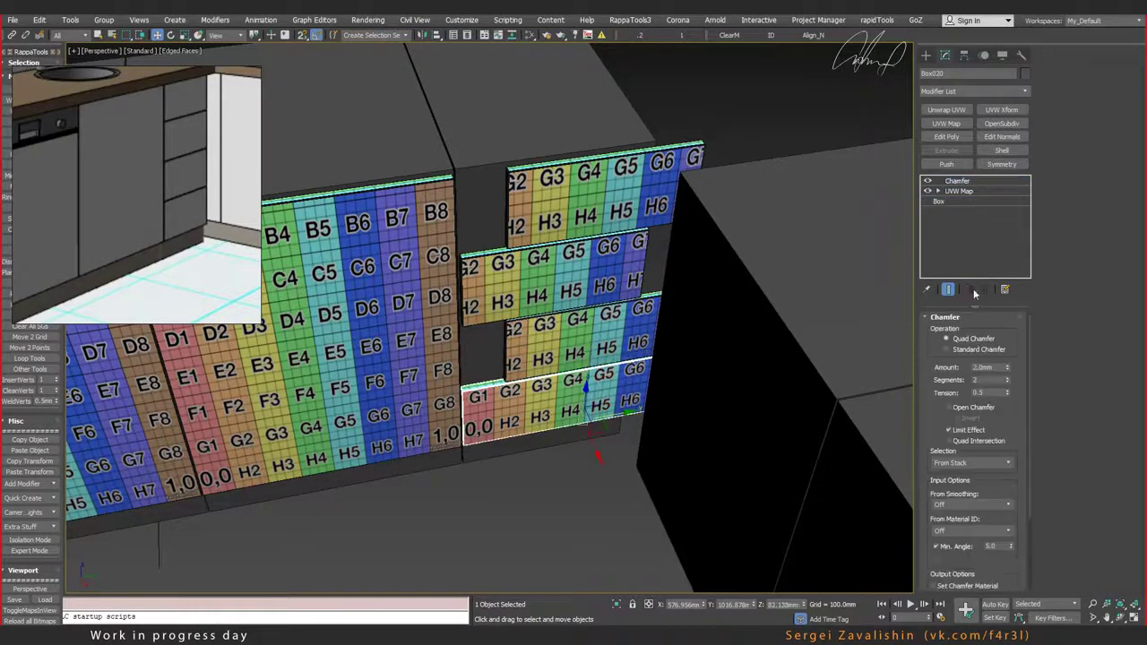
click(947, 202)
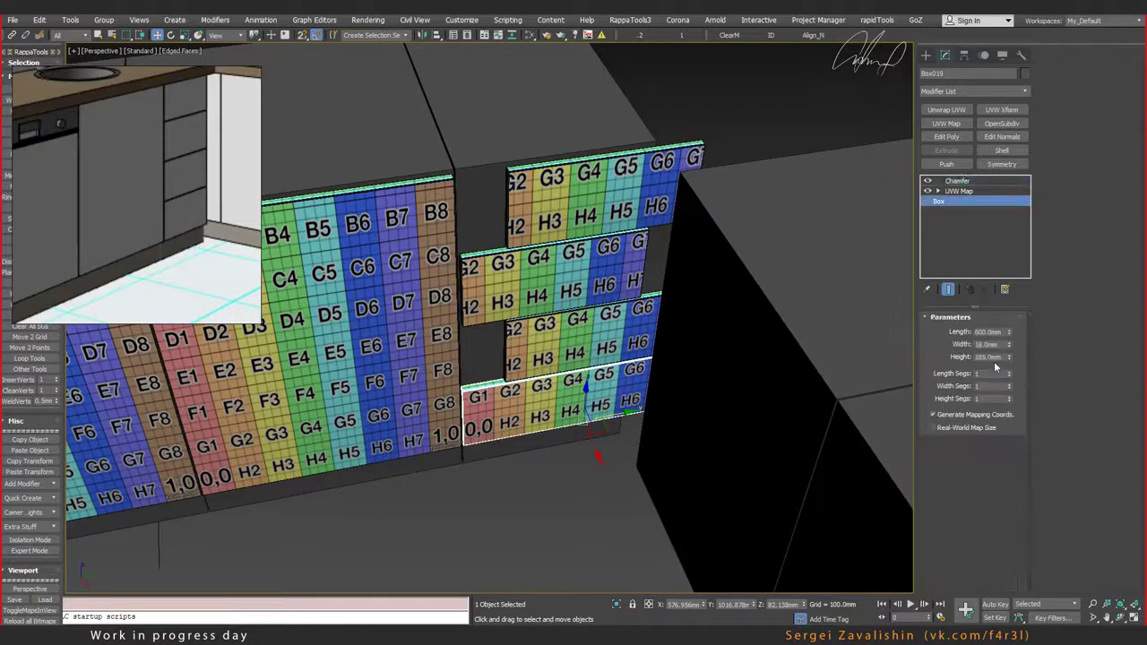
double_click(990, 332)
text(00)
key(Return)
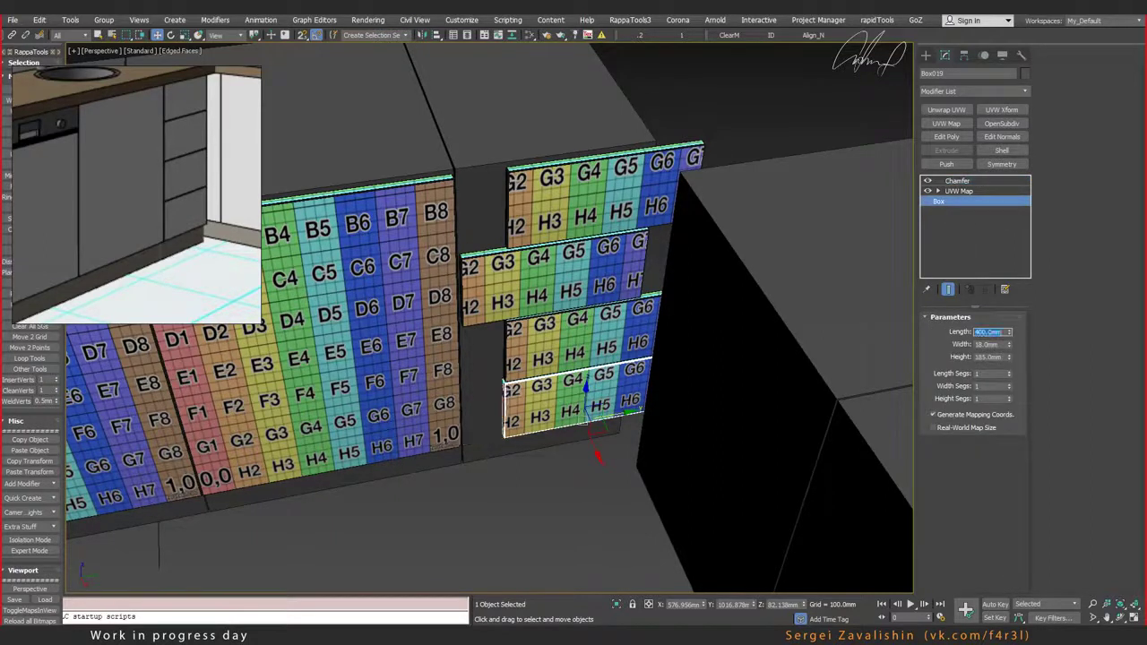
ctrl+click(654, 329)
Step: Move the selected drawer fronts left into one flush column and orbit to check the cabinets
ctrl+click(636, 197)
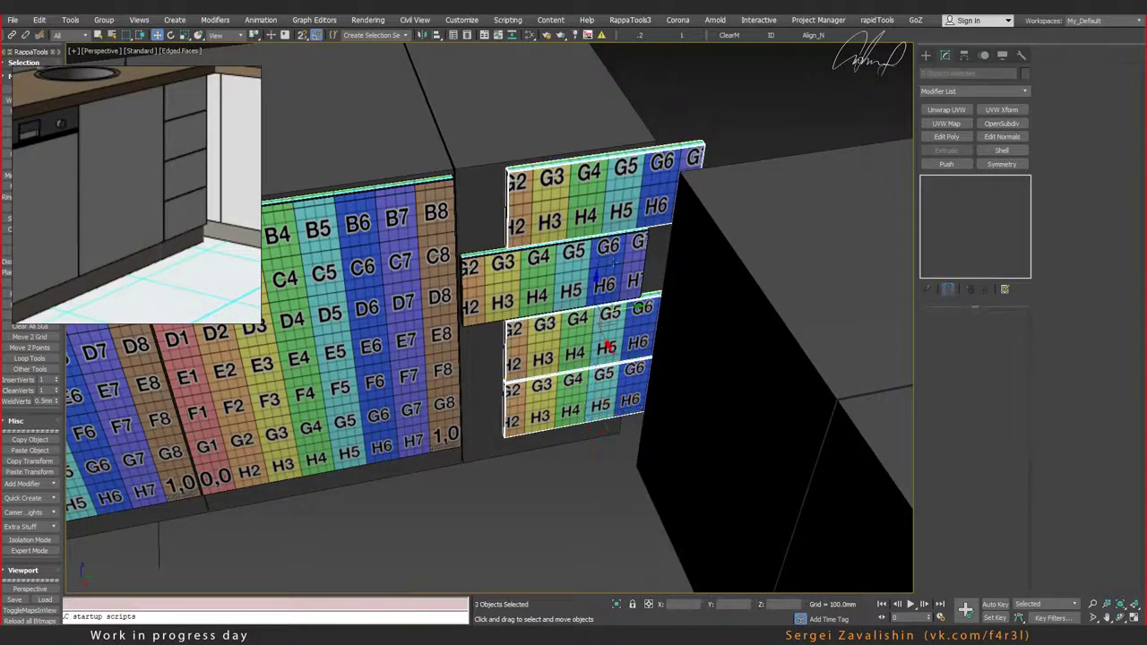
drag(616, 309, 585, 313)
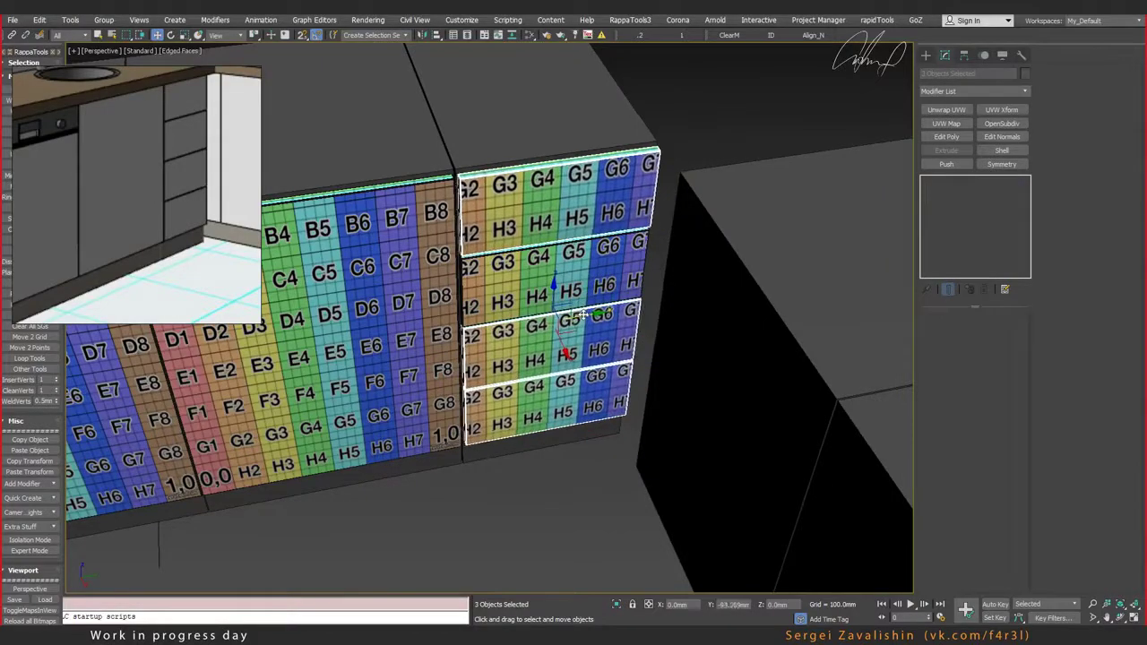
alt+middle_drag(586, 314, 574, 296)
scroll(556, 278, up, 3)
scroll(538, 260, up, 4)
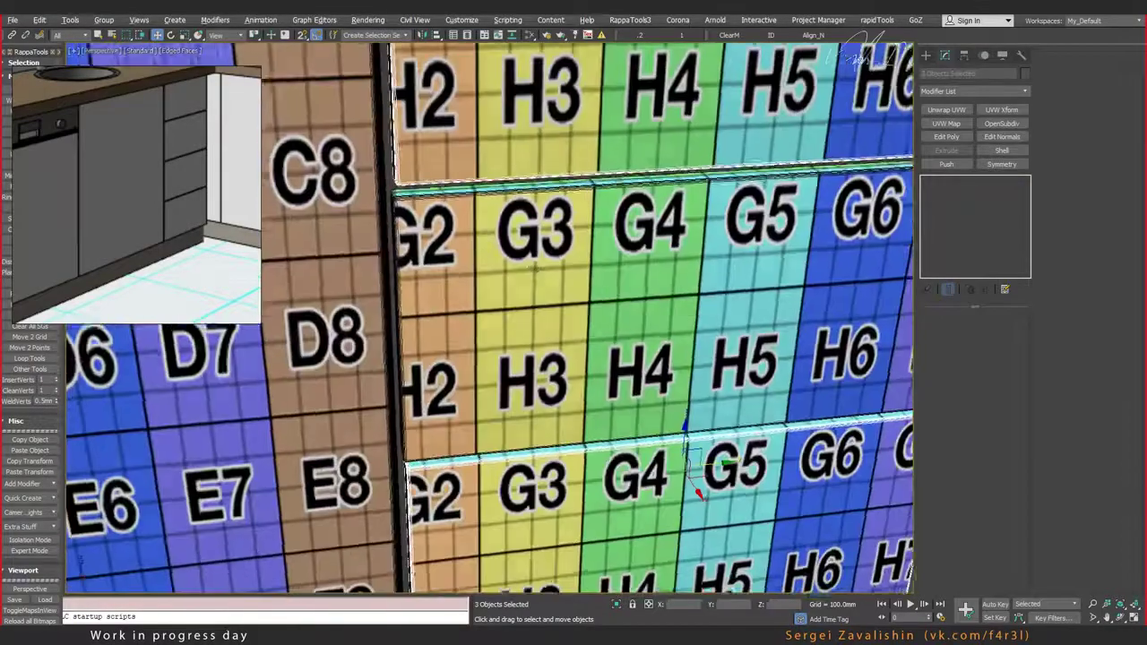
scroll(529, 254, down, 2)
scroll(530, 254, down, 5)
alt+middle_drag(538, 260, 610, 318)
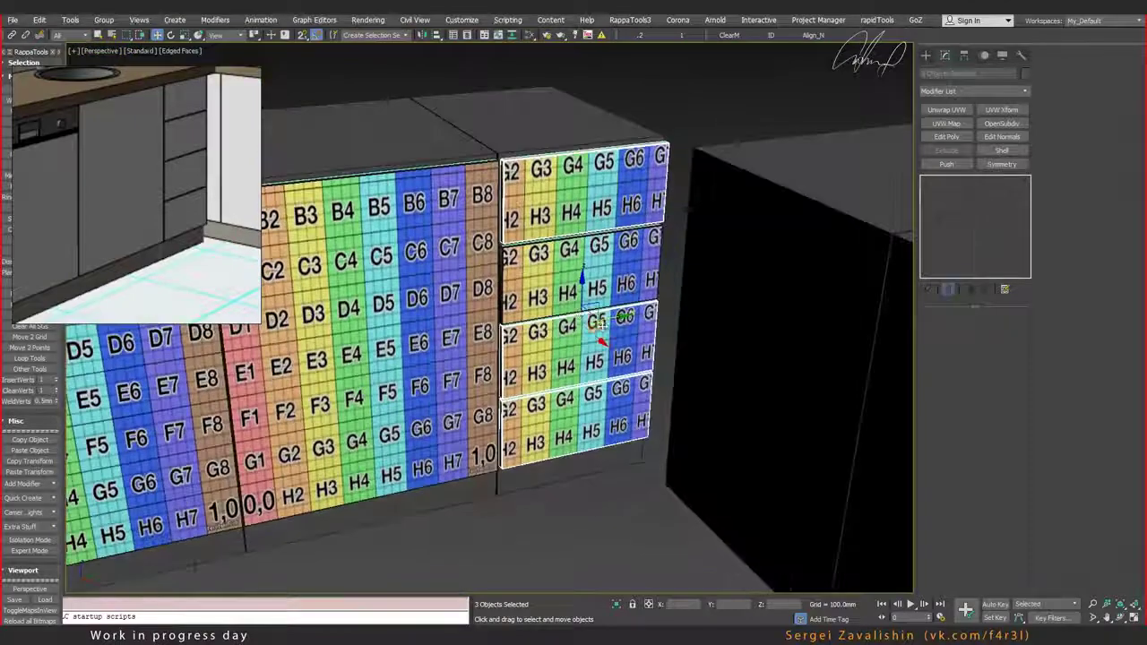
drag(607, 317, 599, 318)
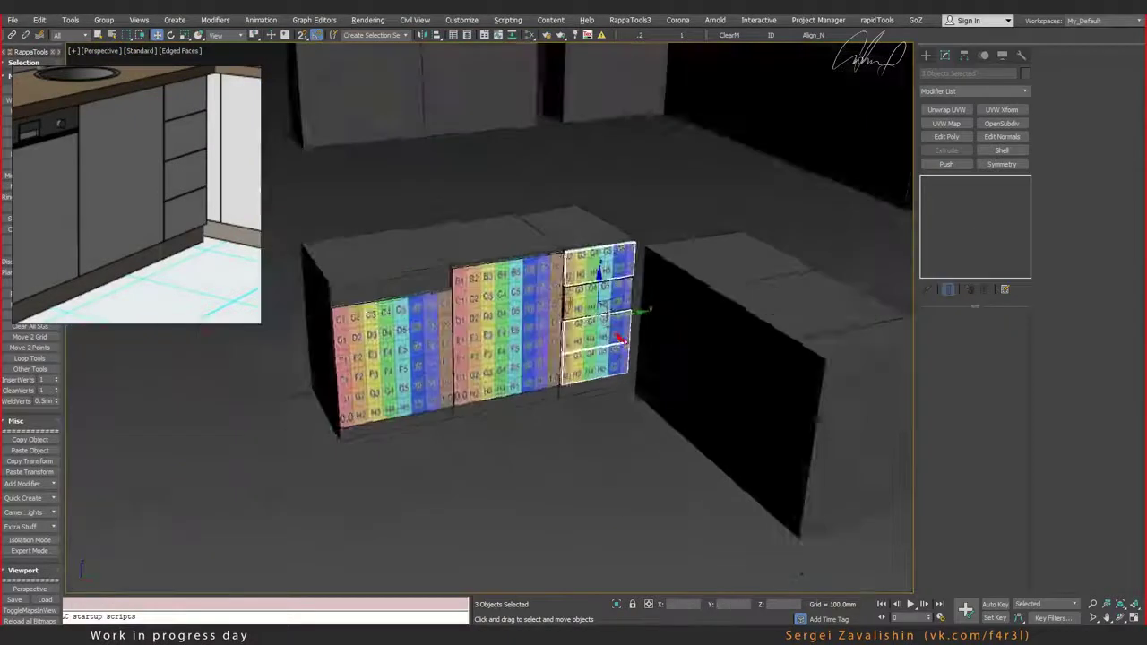
scroll(599, 318, down, 5)
mouse_move(599, 318)
alt+middle_down()
mouse_move(627, 305)
mouse_move(618, 288)
alt+middle_up()
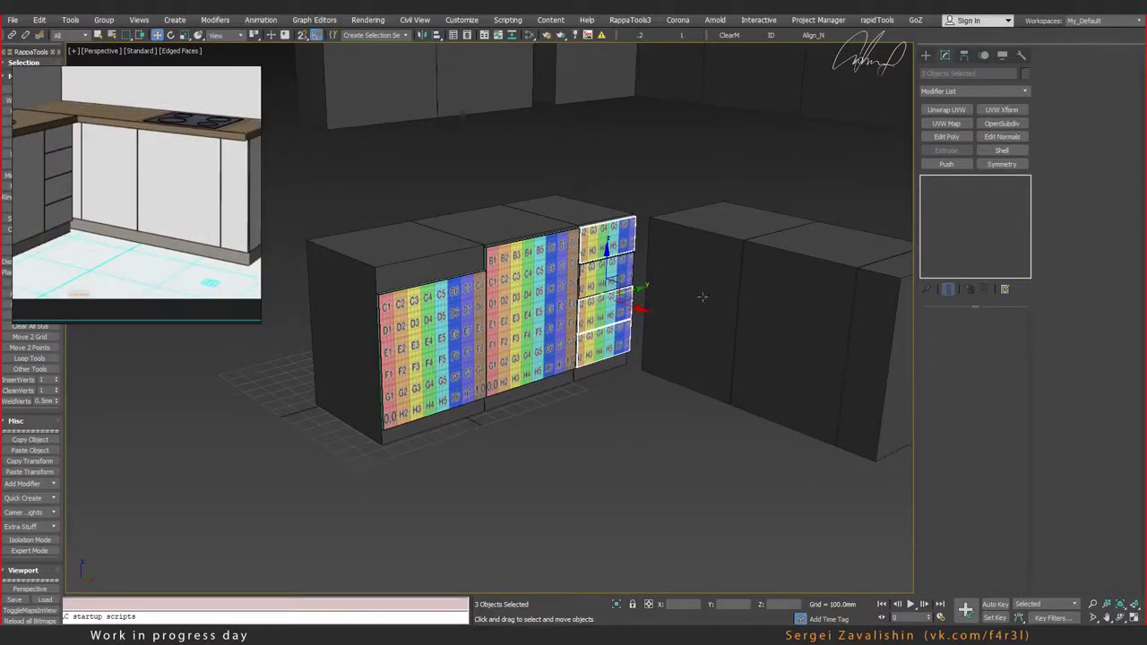
alt+middle_drag(650, 296, 793, 283)
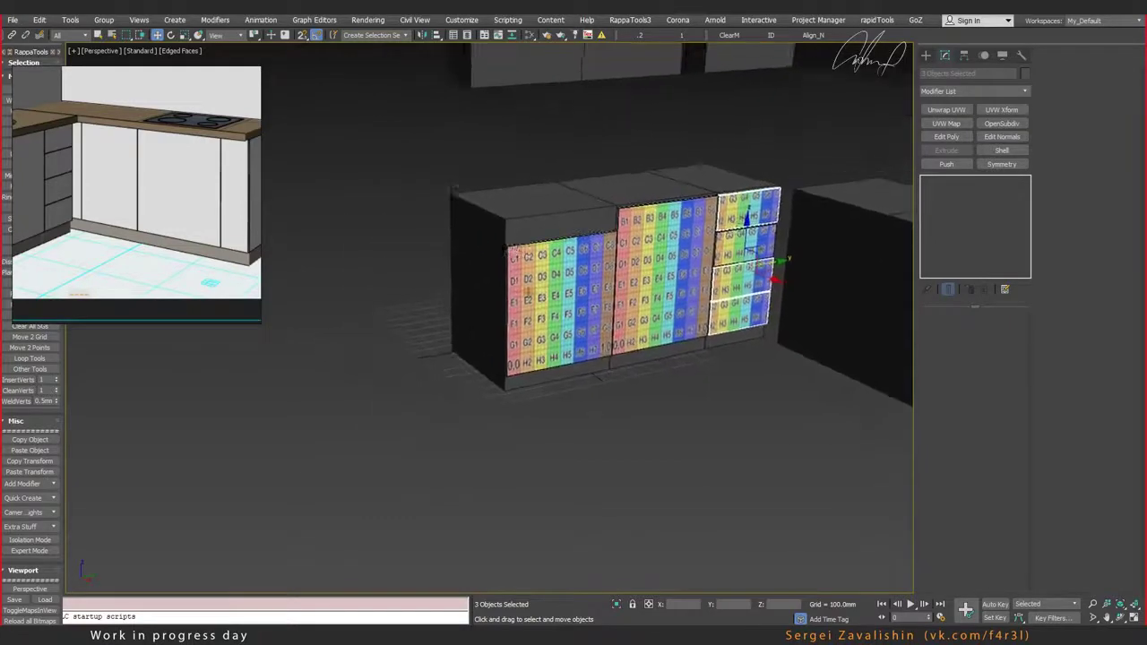
mouse_move(478, 261)
alt+middle_down()
mouse_move(502, 305)
mouse_move(633, 397)
alt+middle_up()
Step: Make an independent copy of the left door panel just below the doors
click(533, 319)
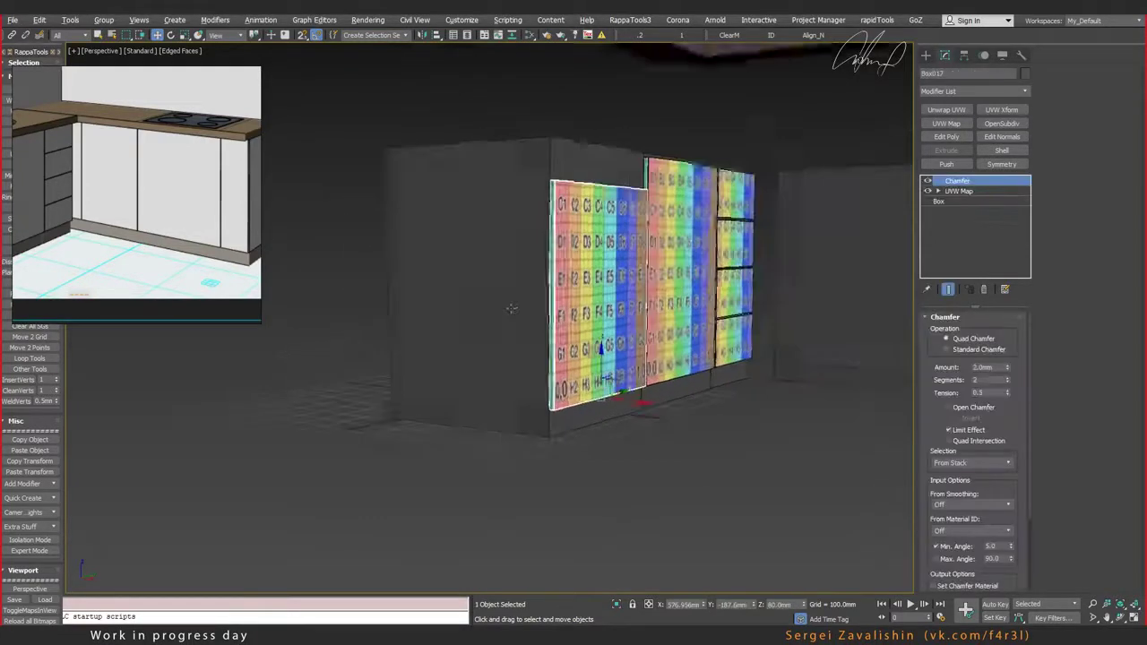
shift+drag(634, 397, 619, 421)
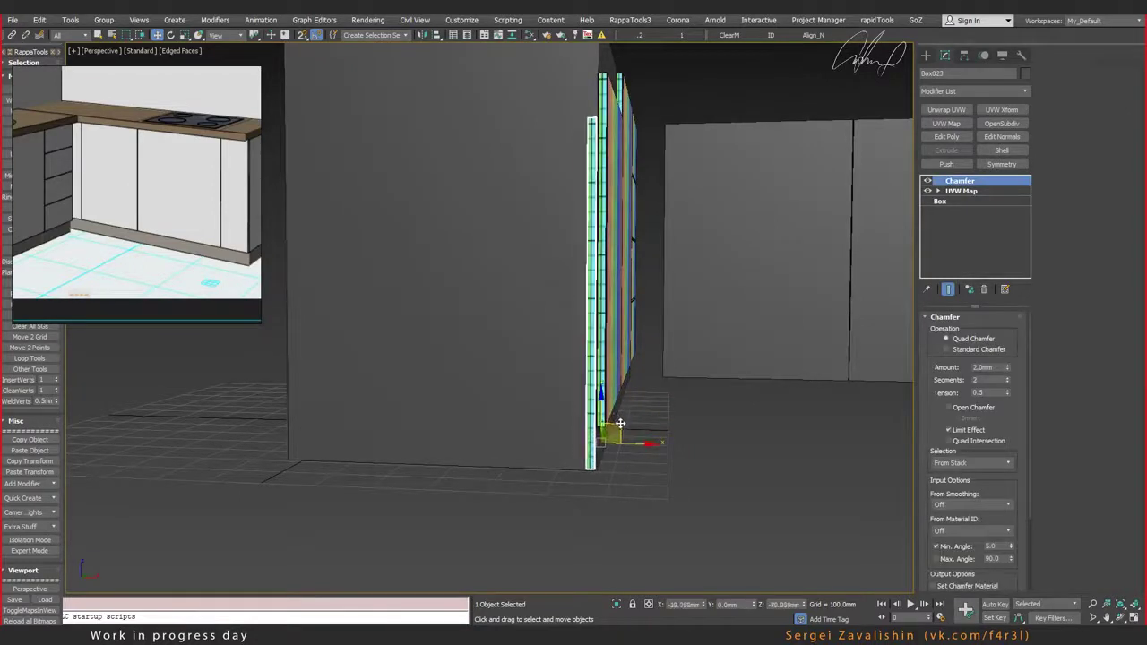
drag(620, 421, 617, 418)
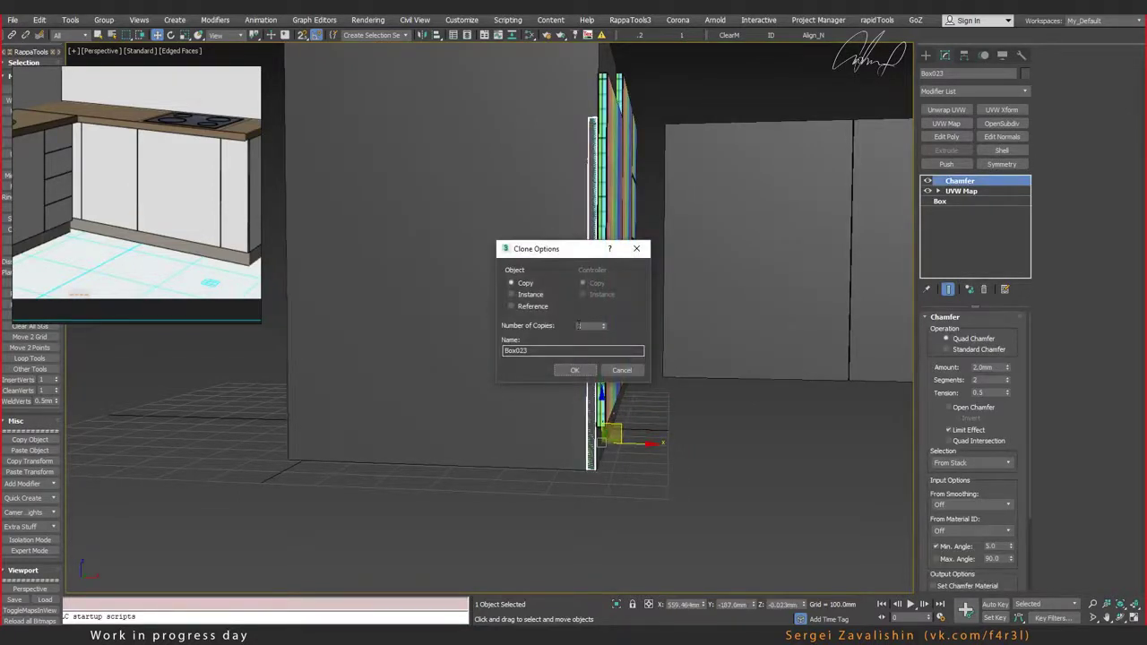
click(577, 370)
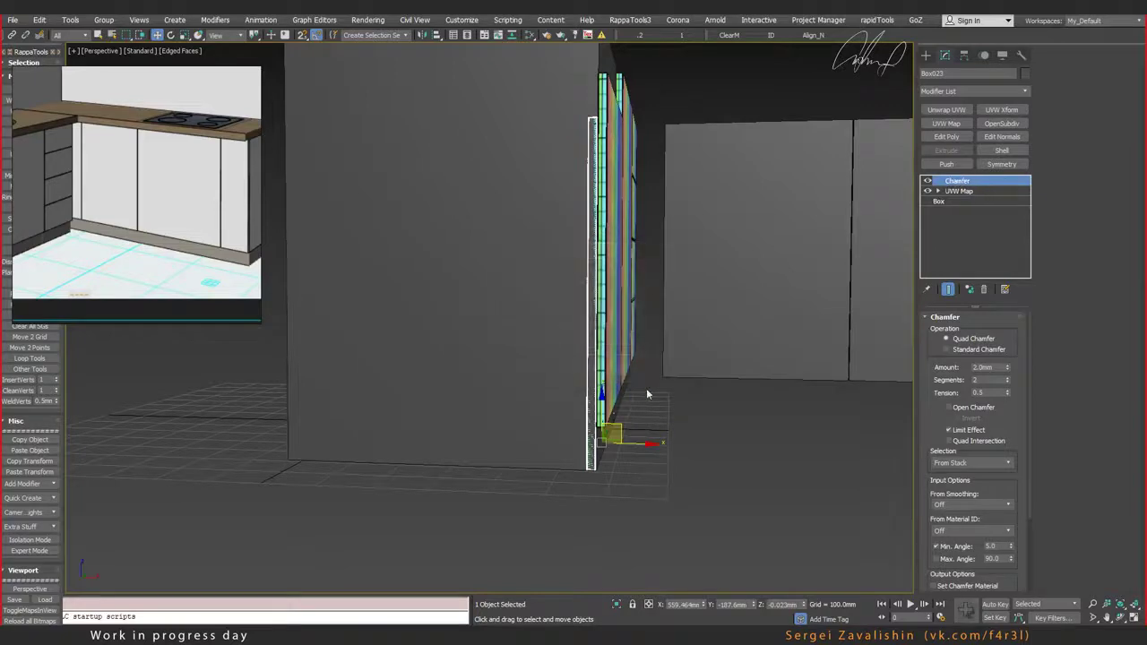
alt+middle_drag(682, 390, 609, 401)
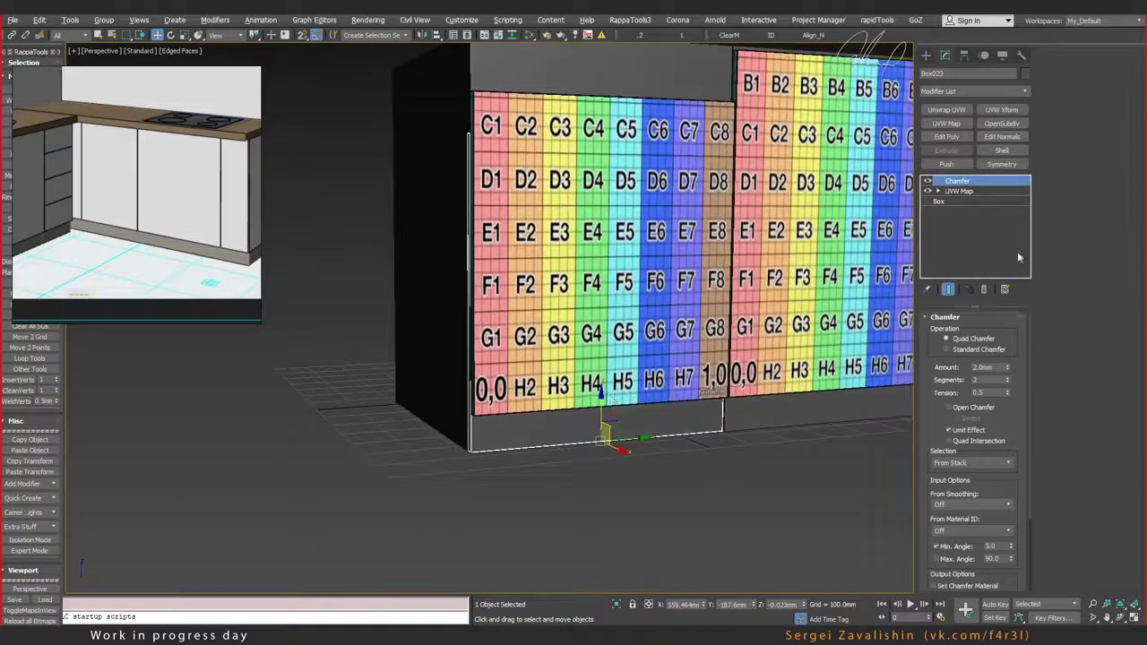
Step: Cut the copied panel, Box023, to 80 mm height as a plinth strip
click(939, 202)
alt+middle_drag(514, 301, 794, 392)
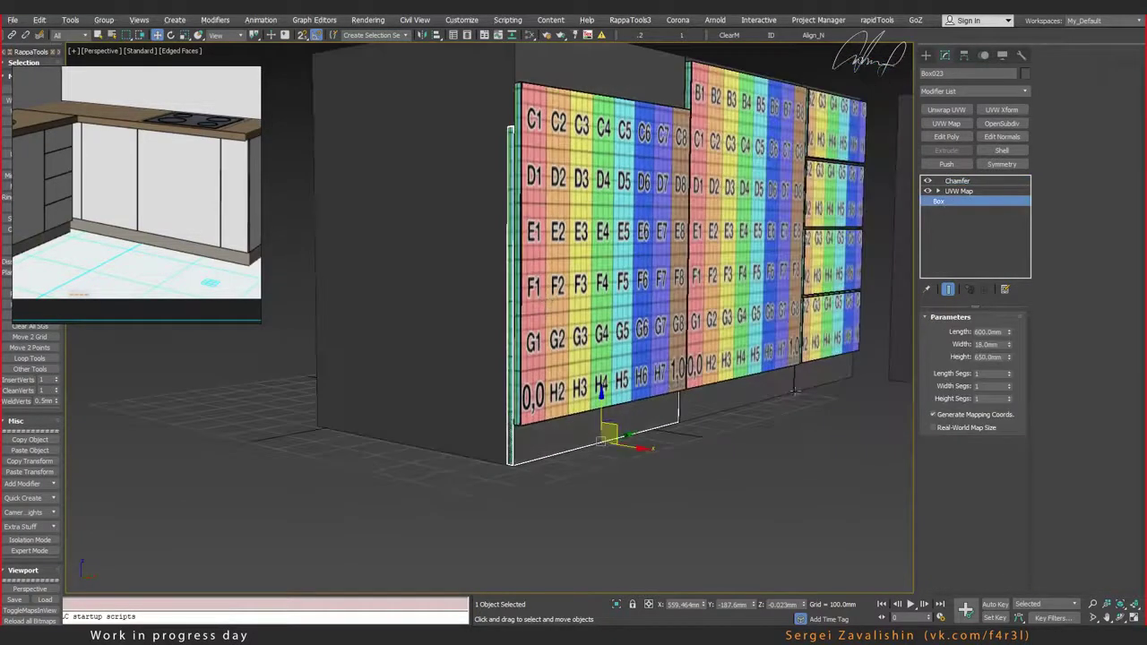
drag(1010, 359, 1010, 413)
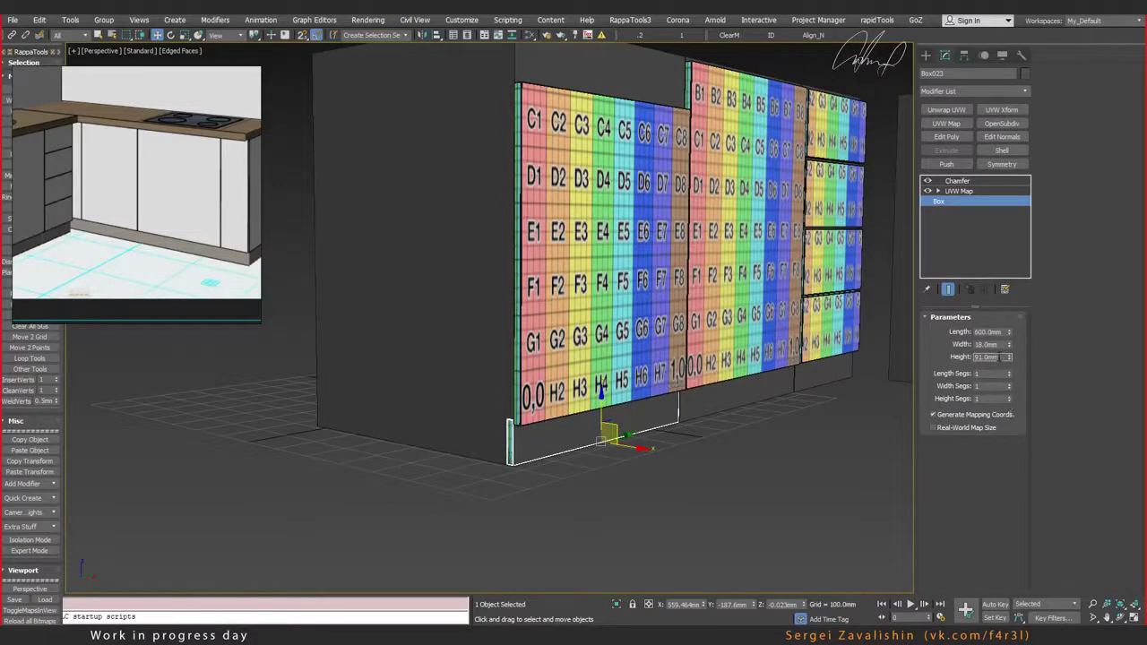
text(80)
key(Return)
alt+middle_drag(504, 344, 538, 323)
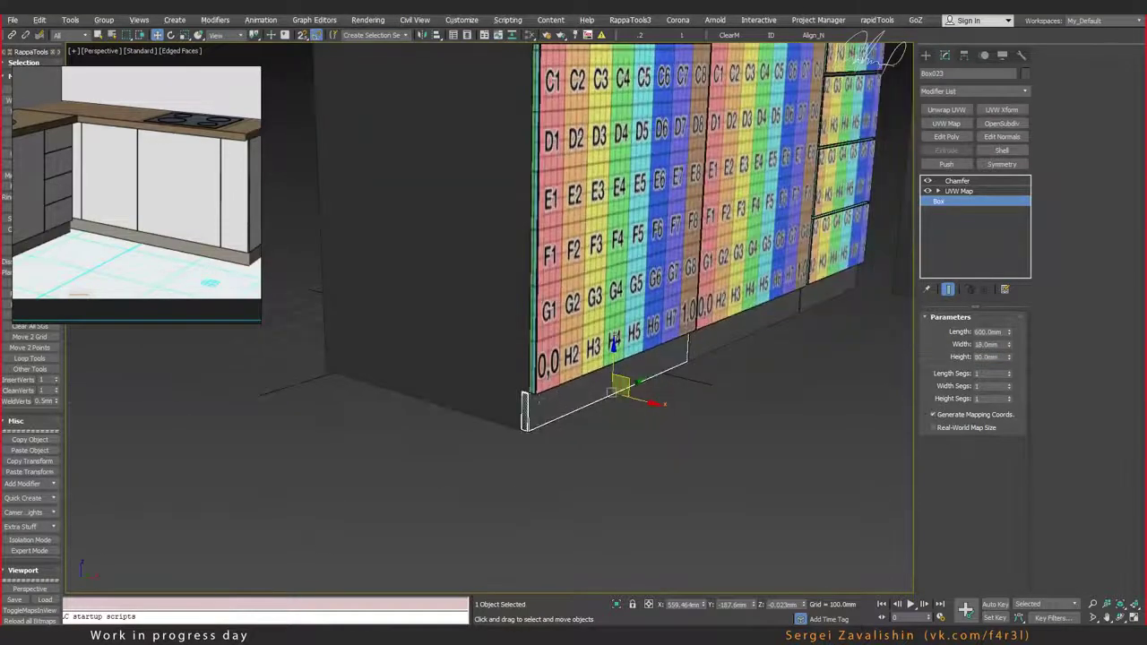
Step: Clone the 80 mm plinth strip rotated -90° as Box024 and place it along the cabinet's left side
key(e)
alt+middle_drag(520, 421, 498, 489)
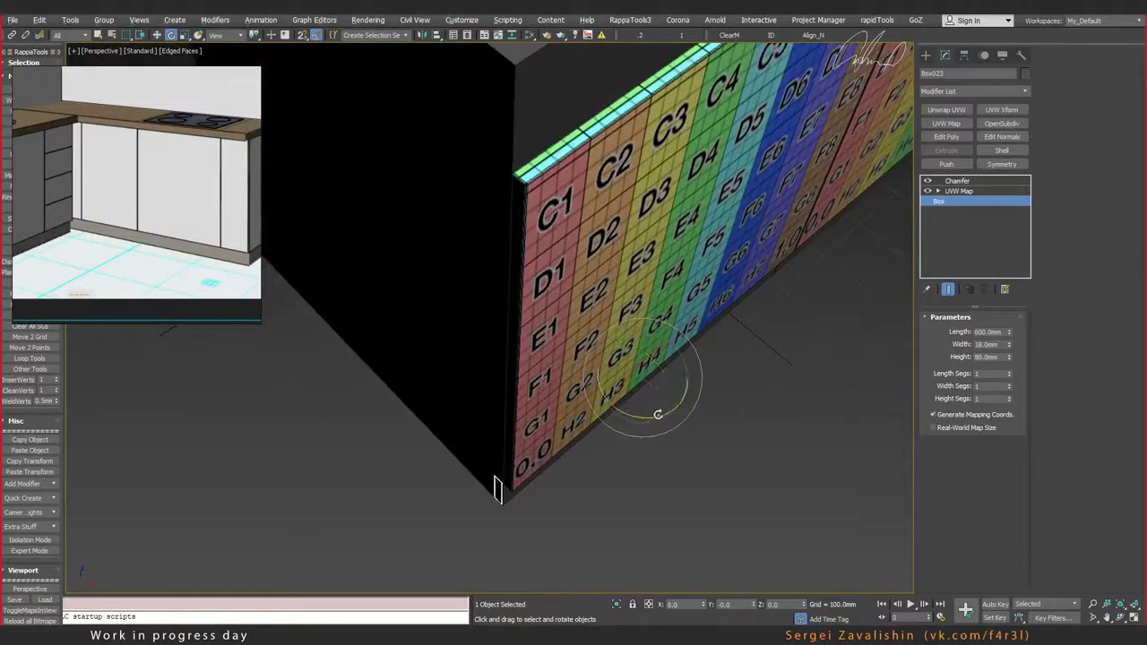
shift+drag(658, 415, 611, 420)
click(576, 370)
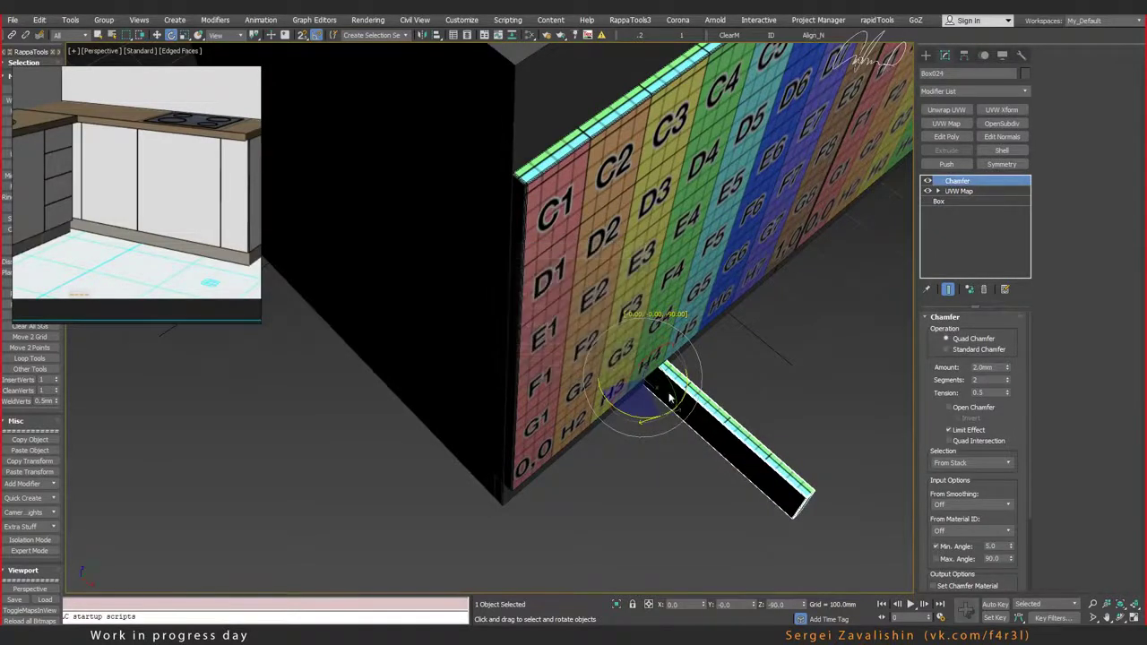
key(w)
mouse_move(659, 381)
mouse_down()
mouse_move(393, 365)
mouse_move(404, 368)
mouse_up()
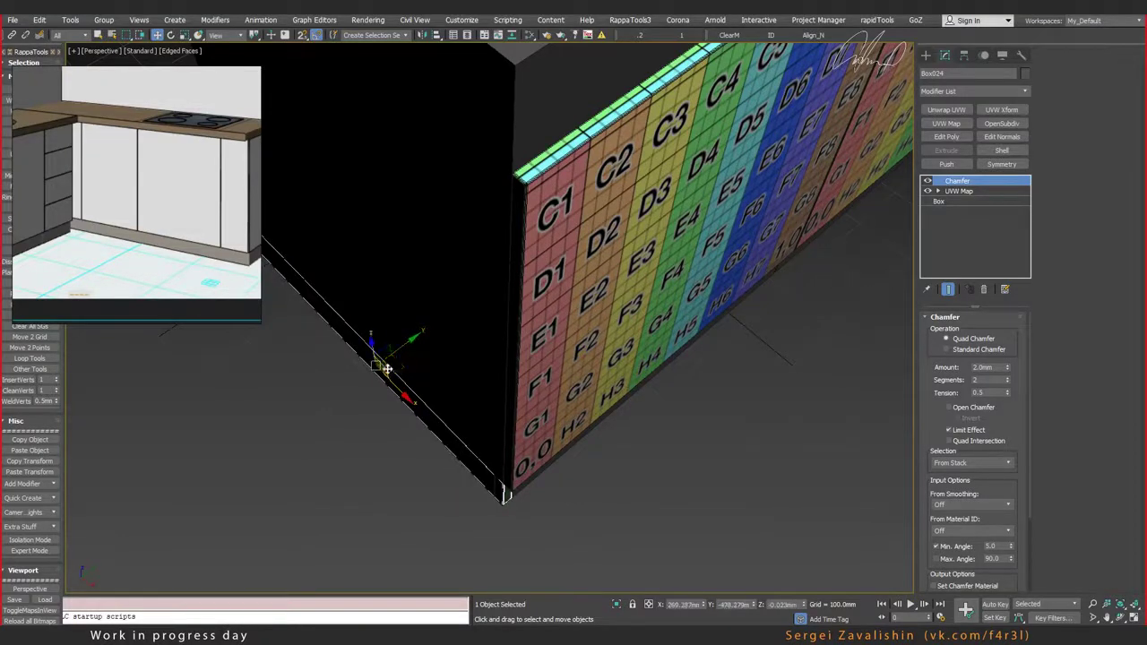
mouse_move(404, 368)
alt+middle_down()
mouse_move(436, 353)
mouse_move(544, 430)
mouse_move(575, 442)
mouse_move(583, 421)
mouse_move(568, 448)
mouse_move(588, 443)
alt+middle_up()
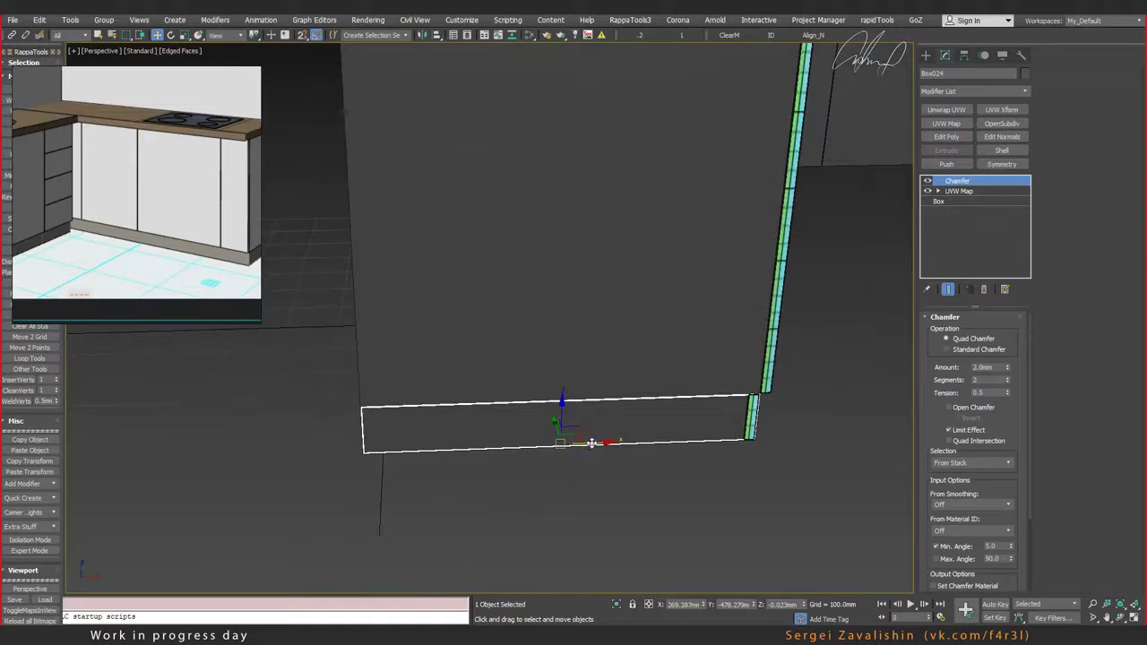
Step: Set Box024's Length to 580 mm in Box Parameters
click(939, 201)
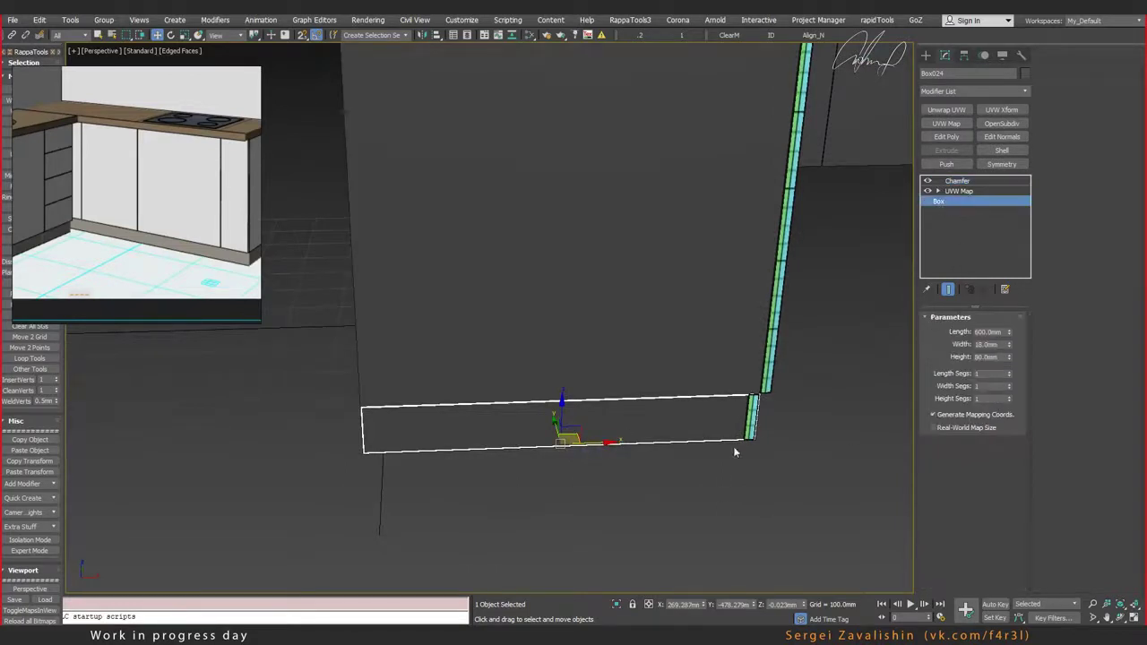
double_click(993, 332)
text(580)
key(Return)
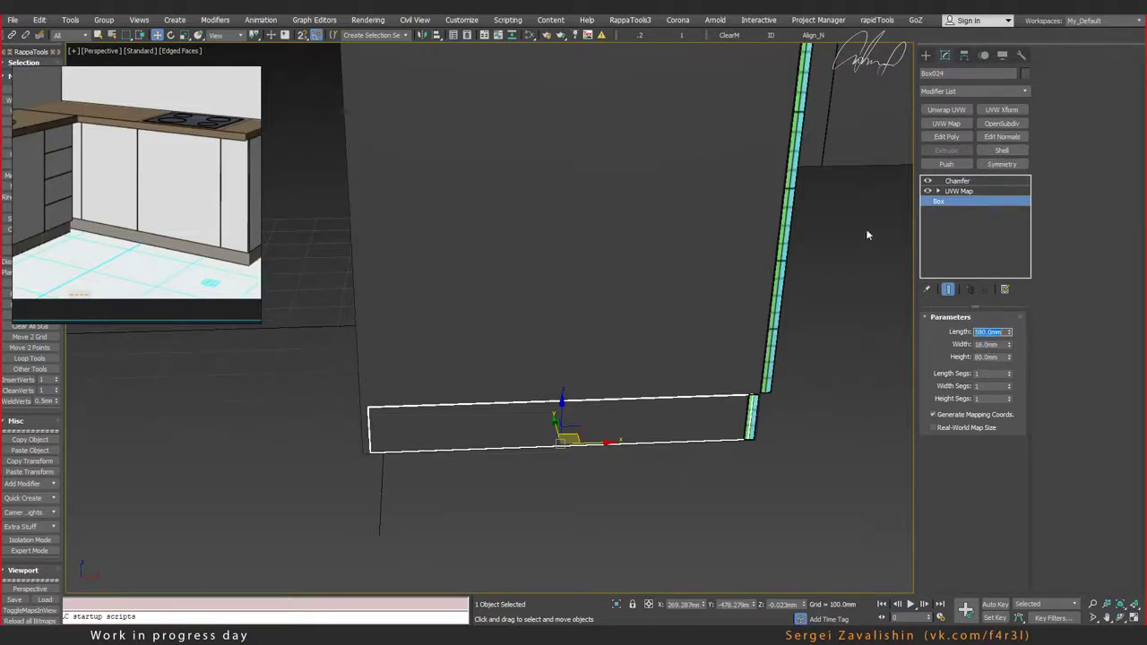
drag(606, 438, 627, 403)
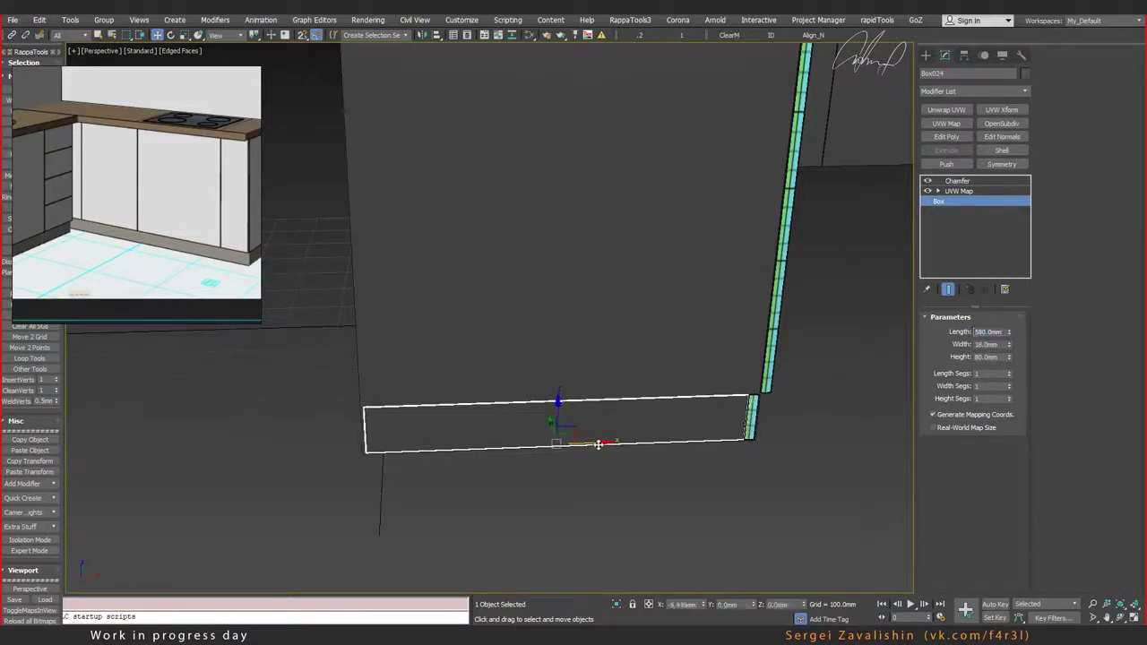
alt+middle_drag(626, 403, 714, 383)
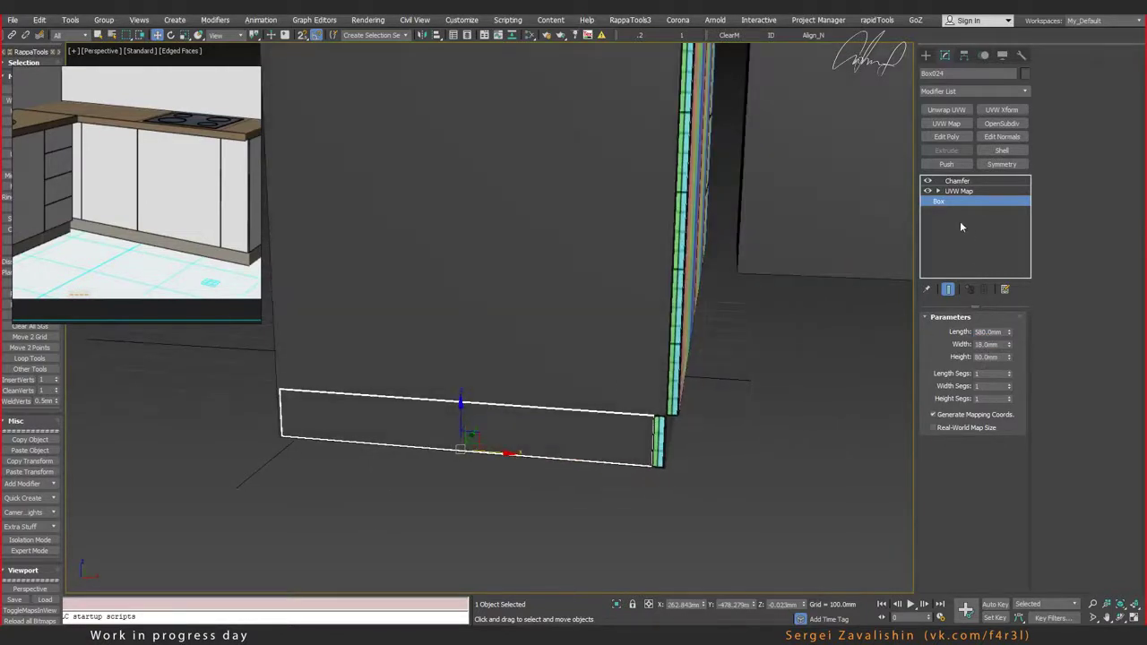
Step: Raise Box024's Height to about 857.8 mm, making it a full-height side panel
drag(1011, 361, 770, 584)
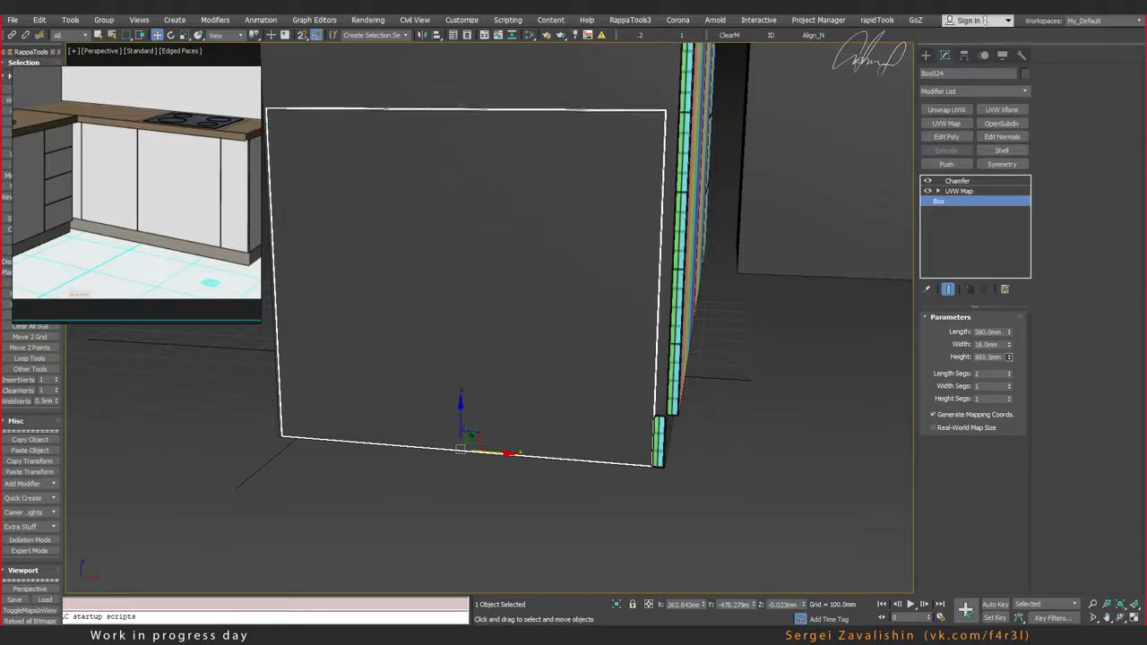
alt+middle_drag(770, 583, 744, 379)
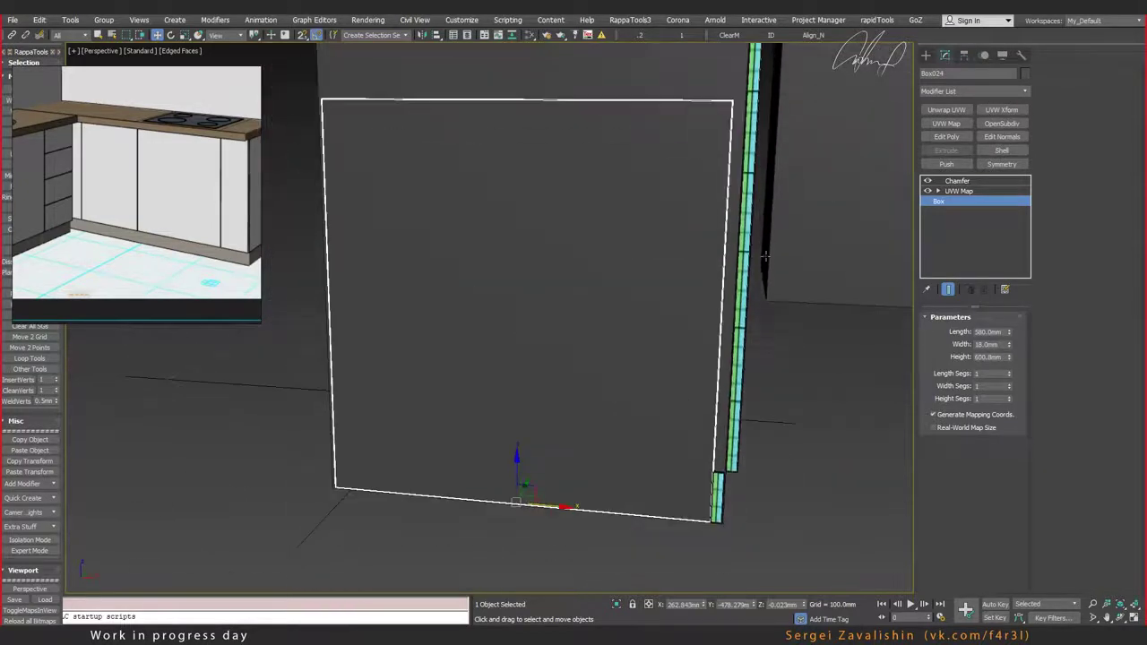
drag(1009, 355, 665, 208)
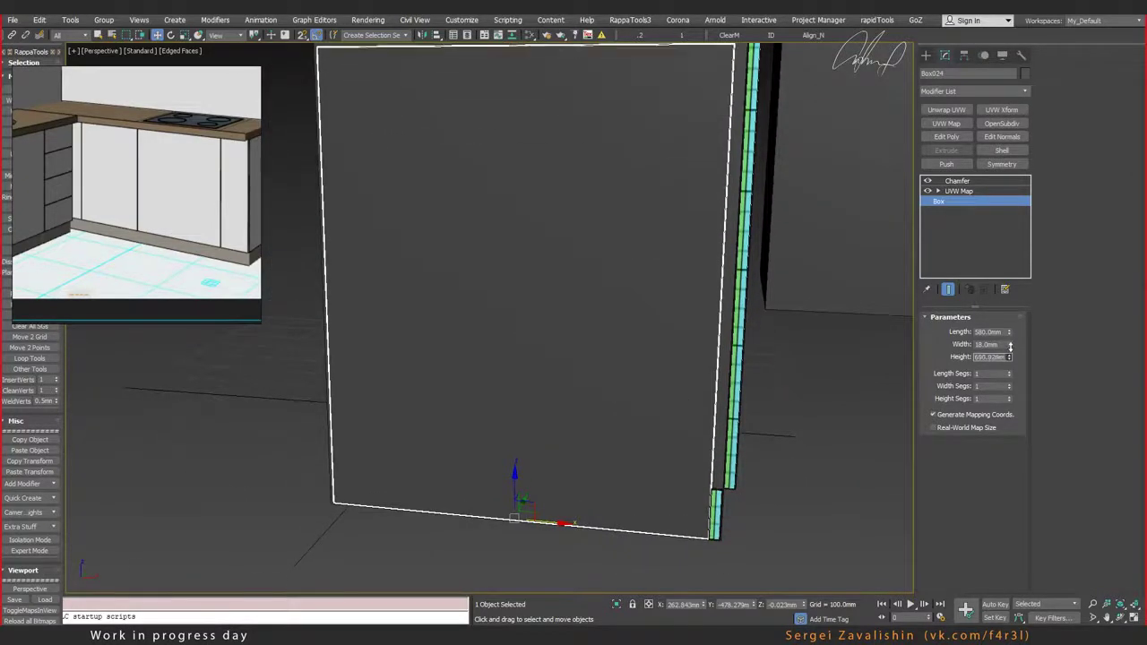
scroll(665, 208, down, 2)
scroll(782, 316, down, 2)
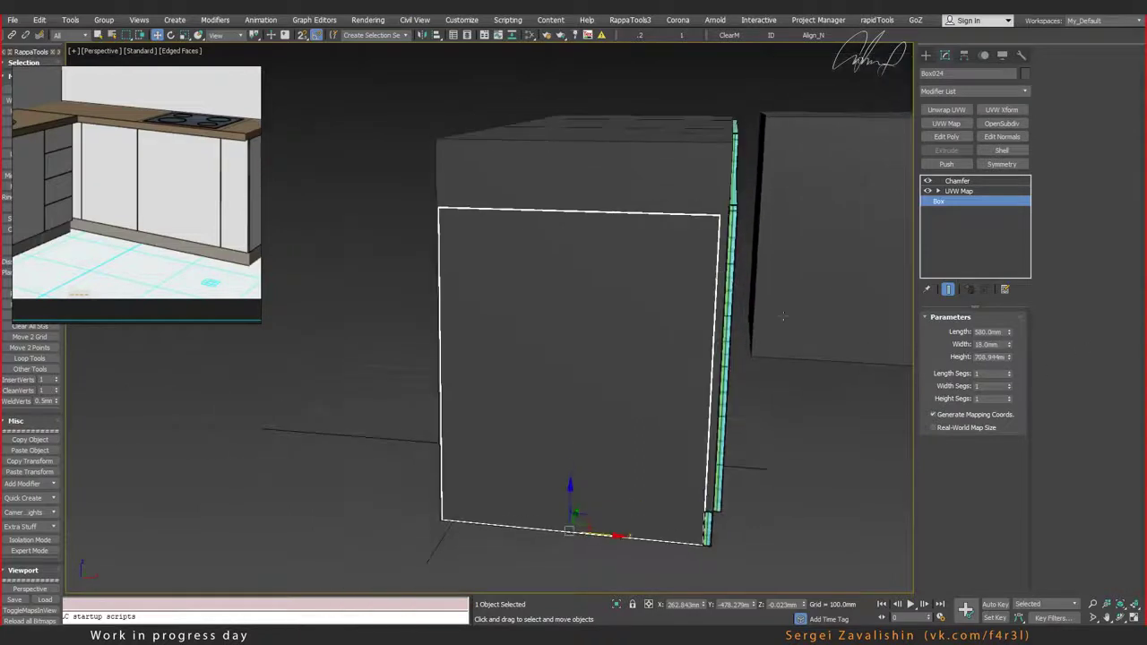
drag(1009, 357, 1009, 339)
scroll(712, 384, up, 2)
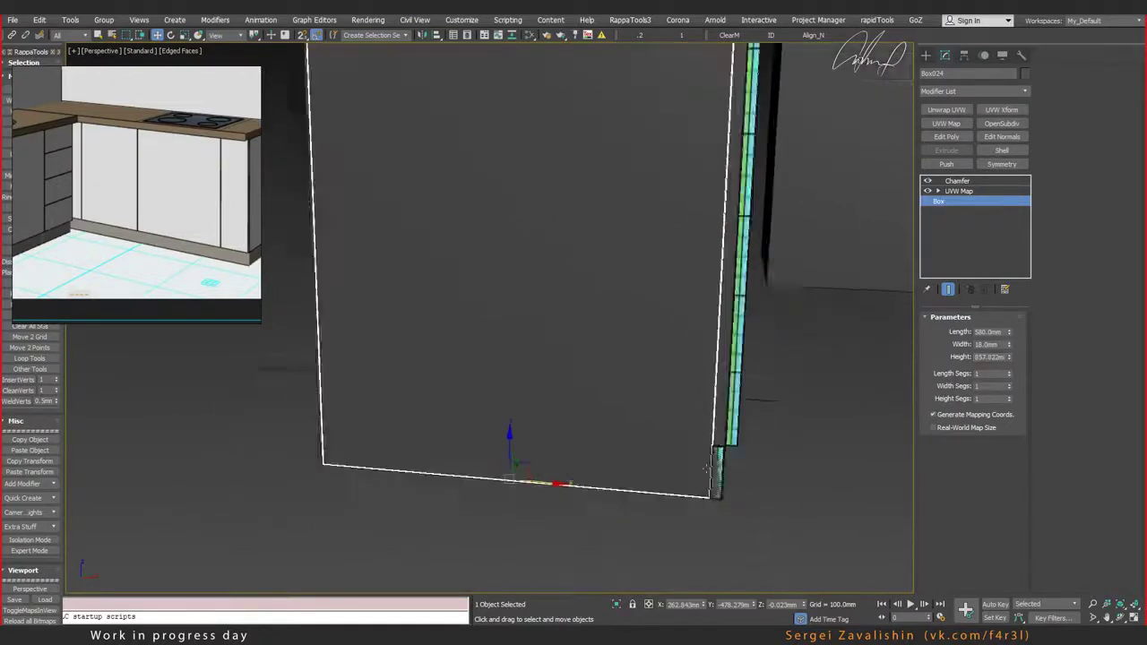
scroll(701, 440, up, 2)
scroll(702, 440, up, 1)
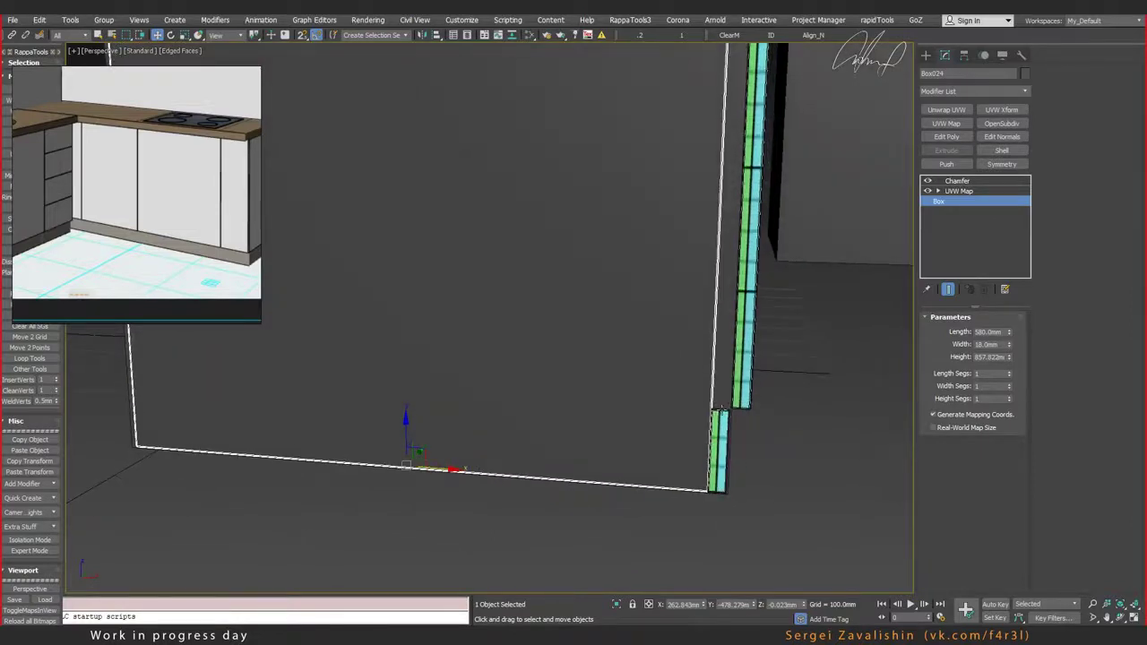
mouse_move(708, 411)
middle_down()
mouse_move(747, 404)
mouse_move(665, 421)
middle_up()
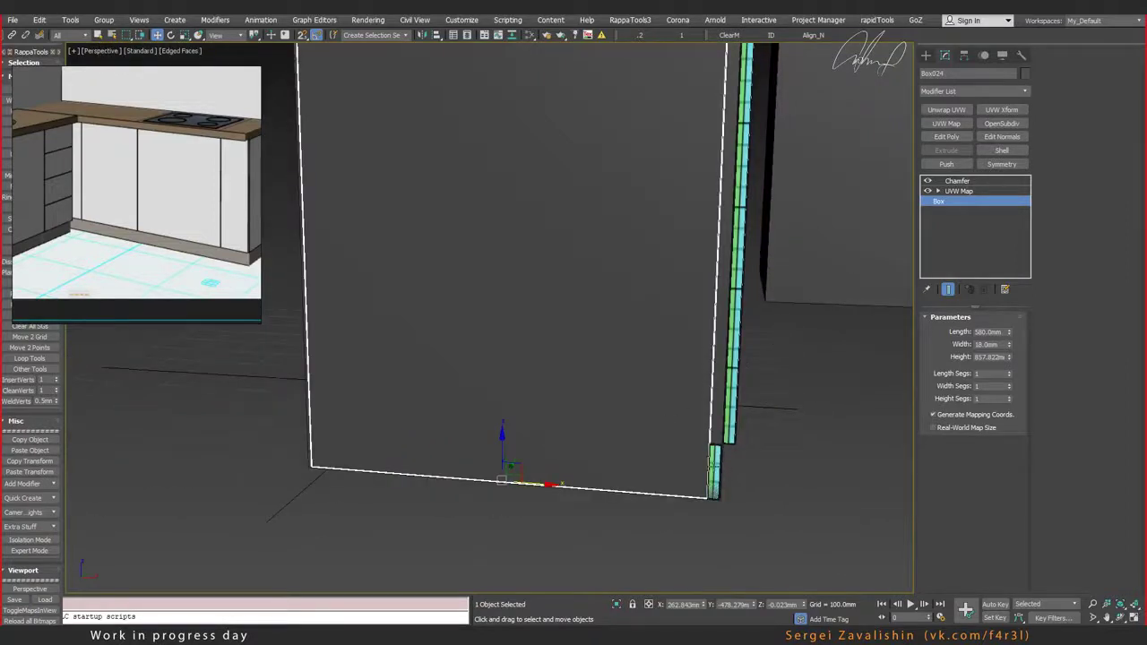
Step: Clear a stray multi-object selection and select only the side panel Box024
ctrl+click(716, 465)
mouse_move(716, 464)
alt+middle_down()
mouse_move(728, 478)
mouse_move(640, 486)
alt+middle_up()
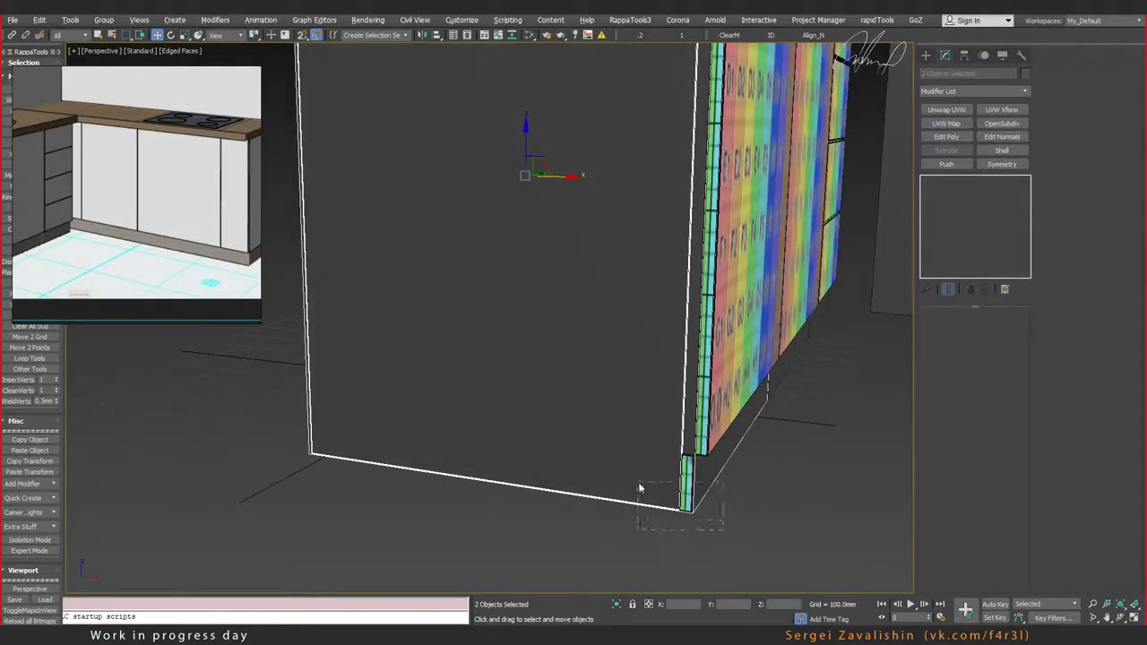
alt+middle_drag(675, 414, 705, 371)
scroll(704, 371, down, 3)
ctrl+click(747, 231)
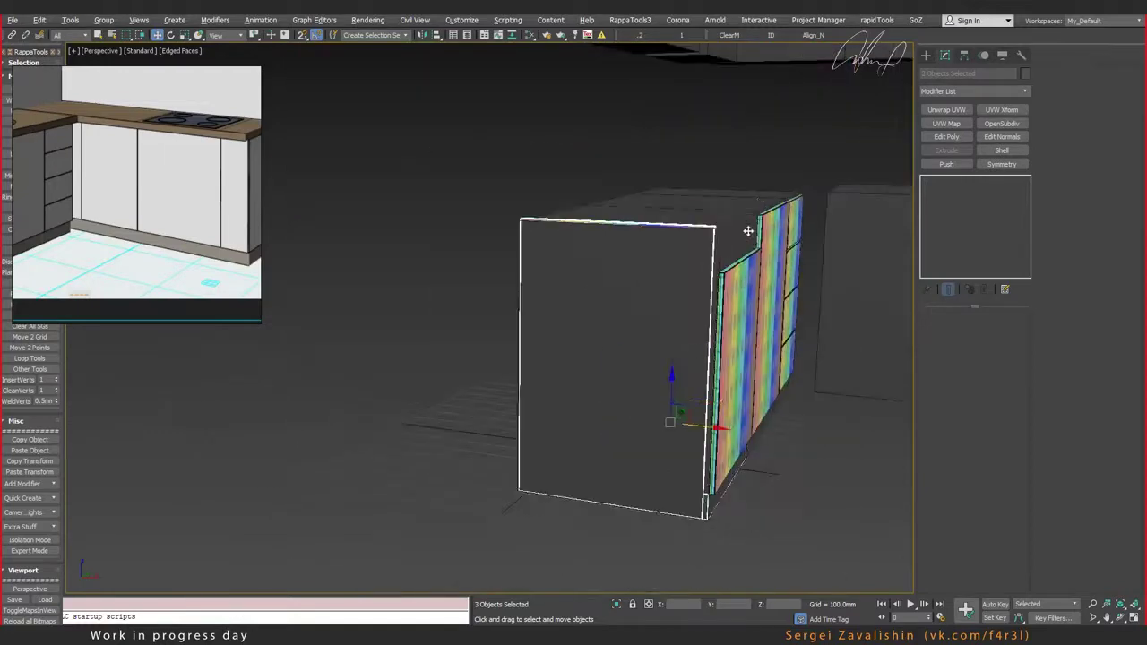
alt+middle_drag(739, 280, 709, 385)
scroll(663, 406, up, 2)
scroll(653, 382, up, 4)
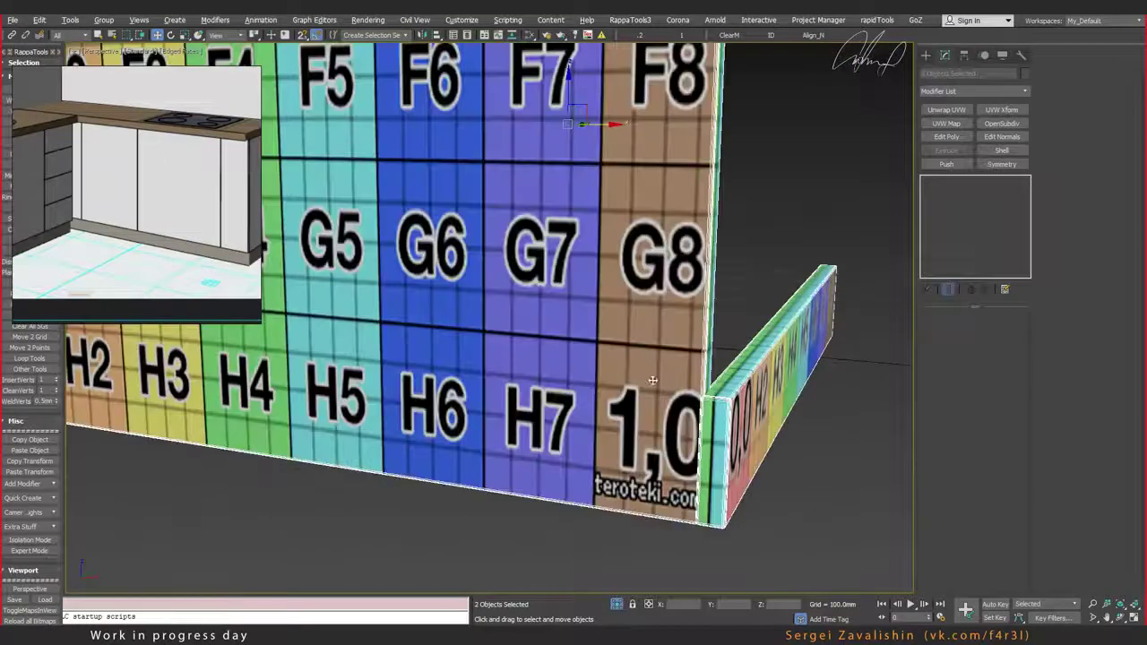
click(716, 296)
click(715, 296)
Step: Insert an Edit Poly modifier directly above Box024's base Box in the stack
mouse_move(715, 295)
alt+middle_down()
mouse_move(709, 326)
mouse_move(789, 340)
mouse_move(779, 354)
alt+middle_up()
scroll(709, 326, down, 2)
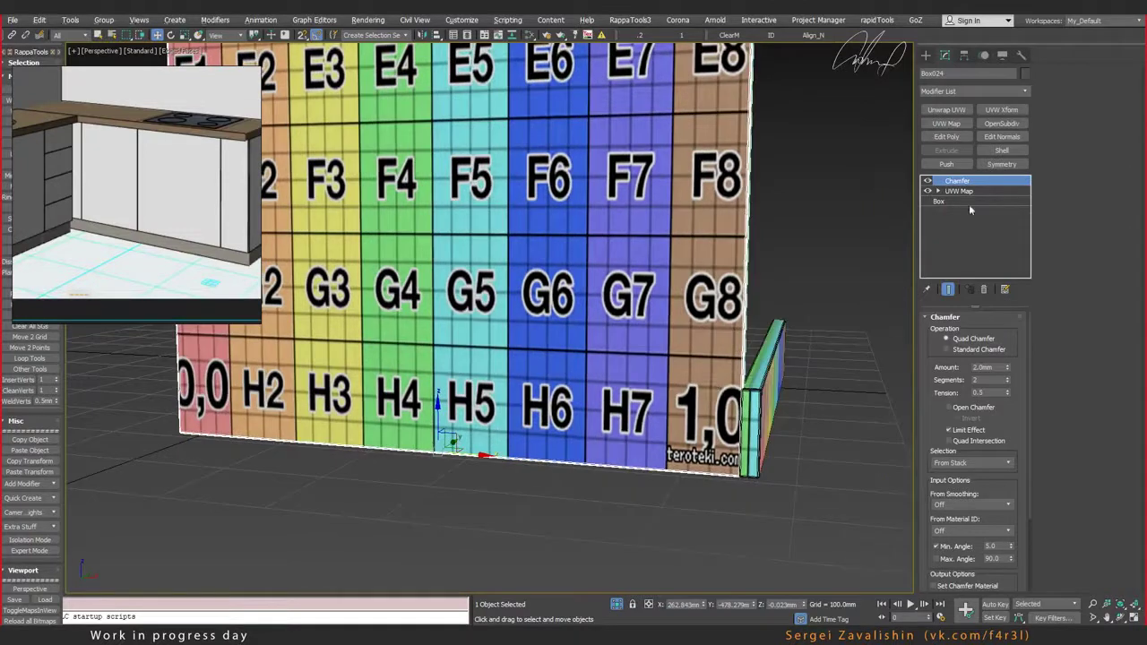
click(967, 201)
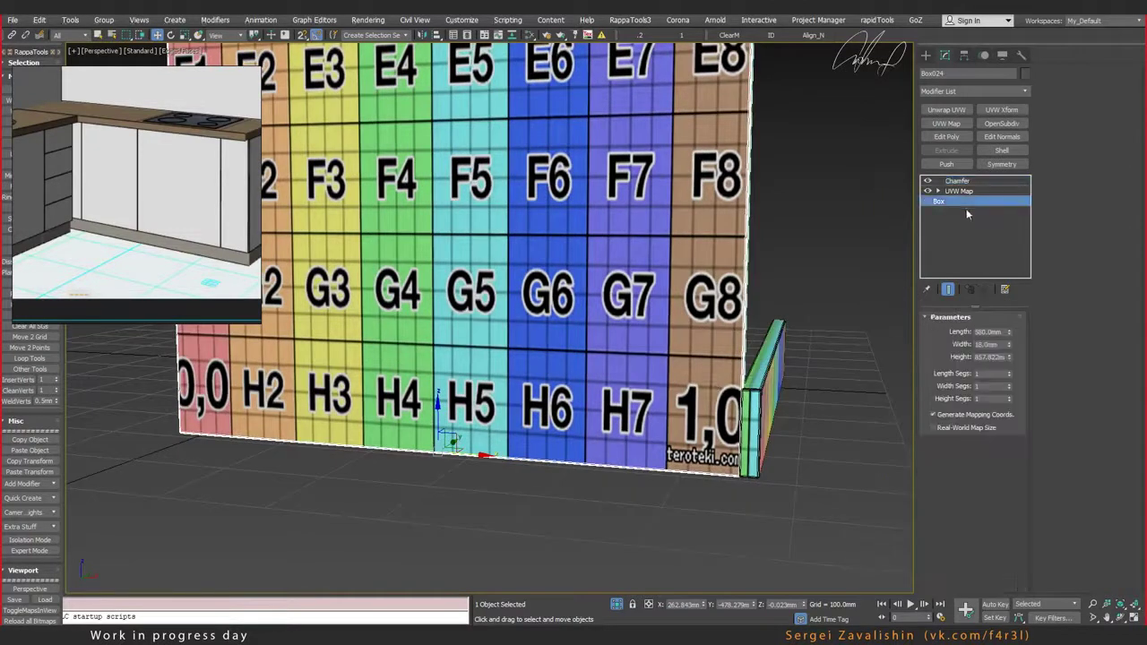
click(946, 137)
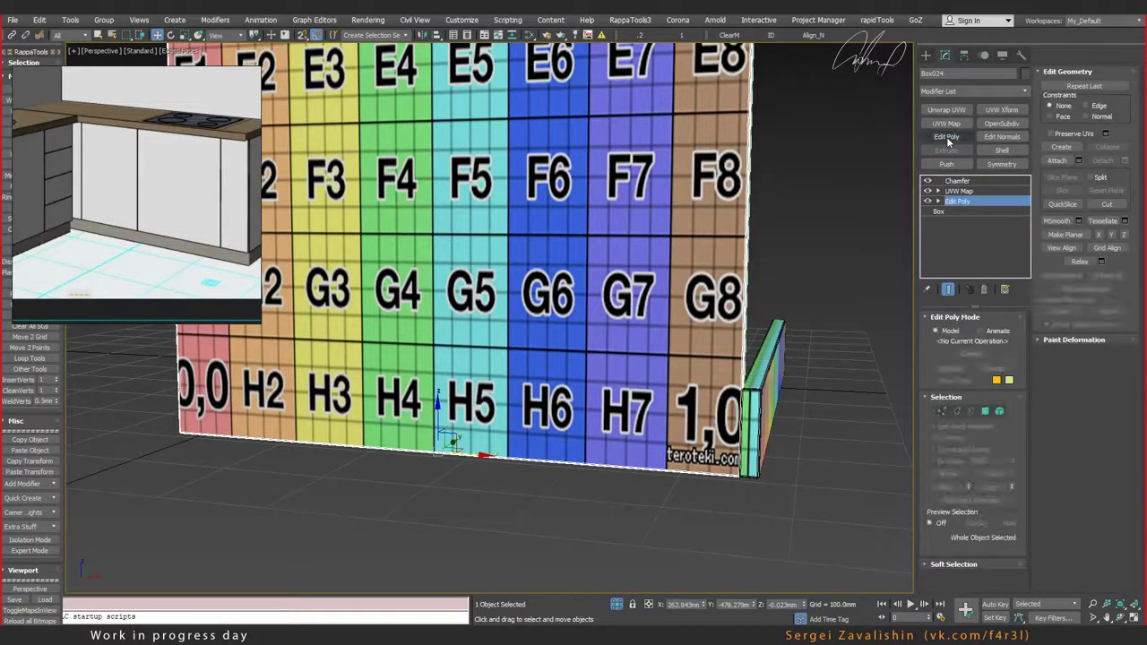
Step: Connect the panel's four vertical edges with one new horizontal edge
mouse_move(678, 358)
middle_down()
mouse_move(714, 341)
mouse_move(897, 363)
middle_up()
scroll(715, 341, down, 2)
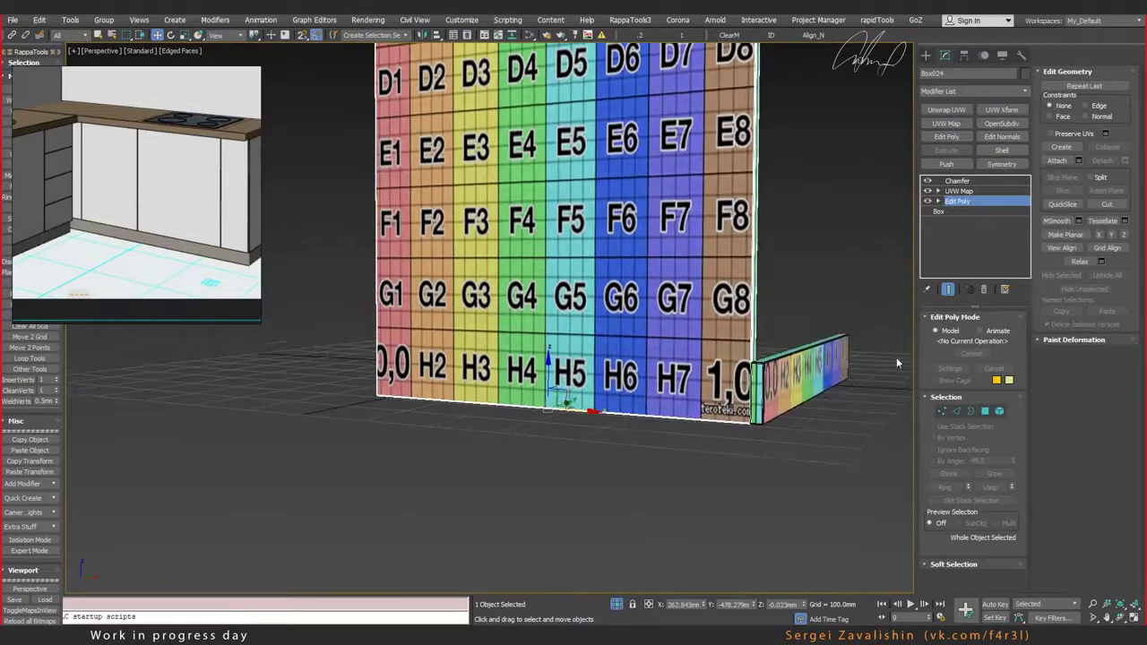
click(956, 412)
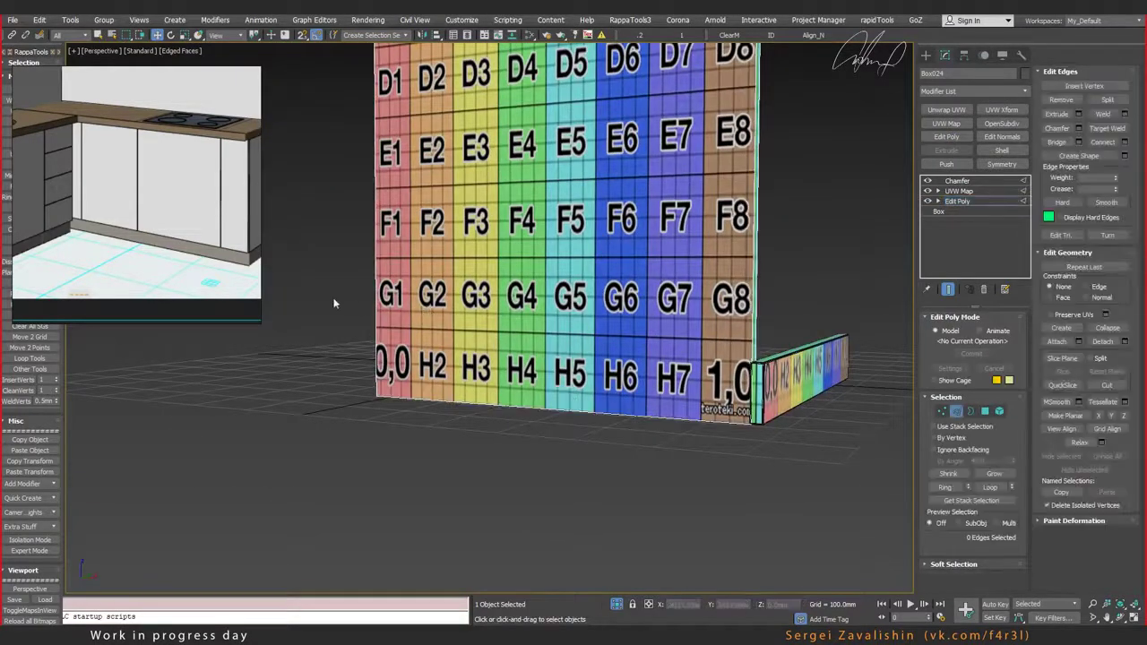
drag(816, 347, 816, 348)
alt+middle_drag(815, 348, 744, 357)
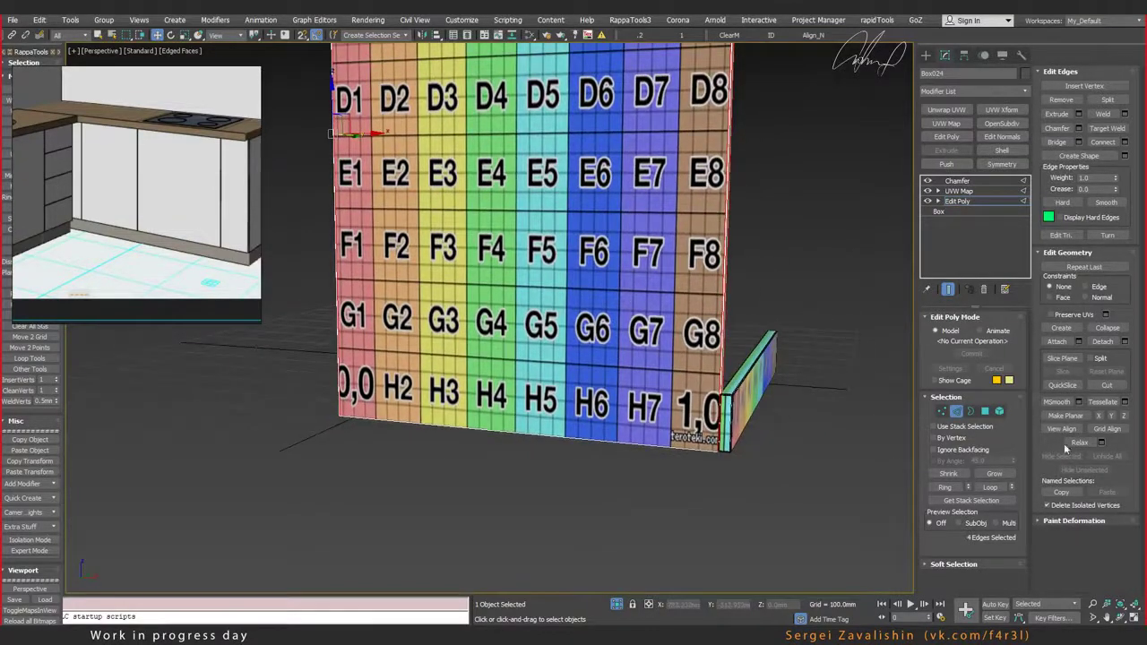
click(1126, 144)
drag(568, 276, 730, 288)
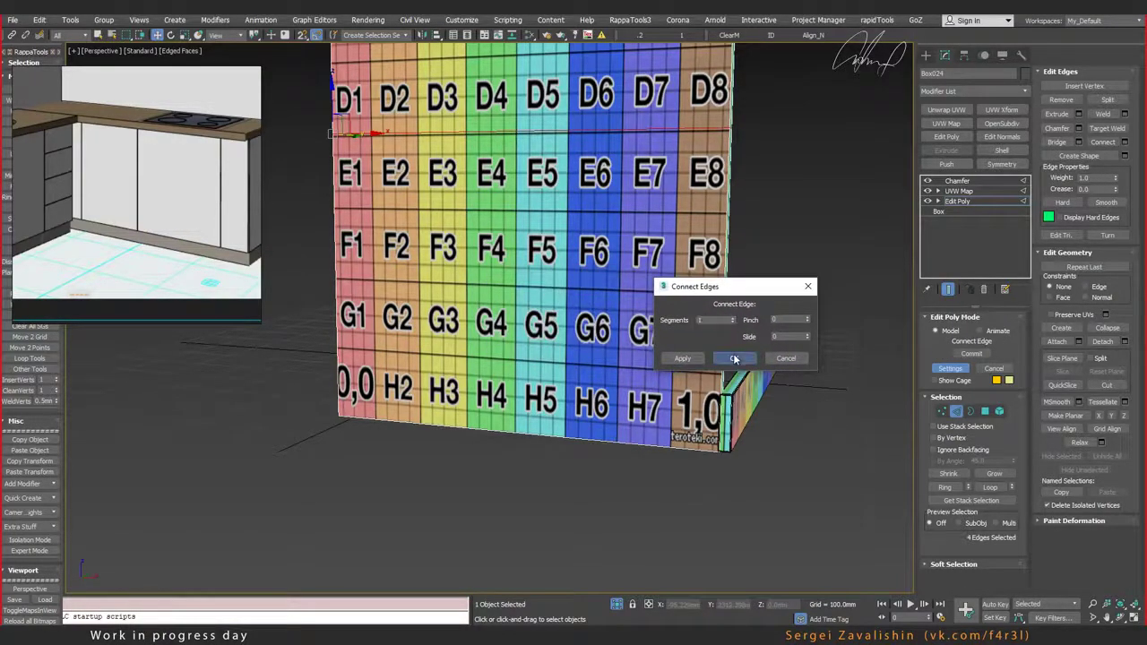
click(734, 358)
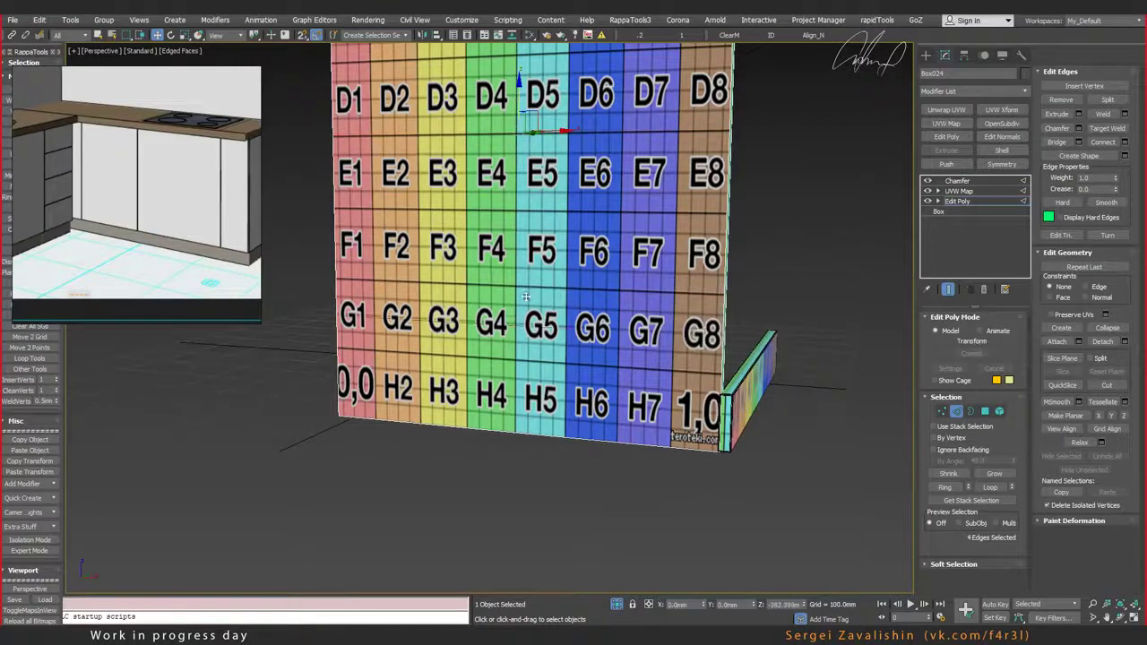
Step: Place the new edge at 80 mm height, marking off the bottom toe-kick strip
drag(525, 210, 534, 328)
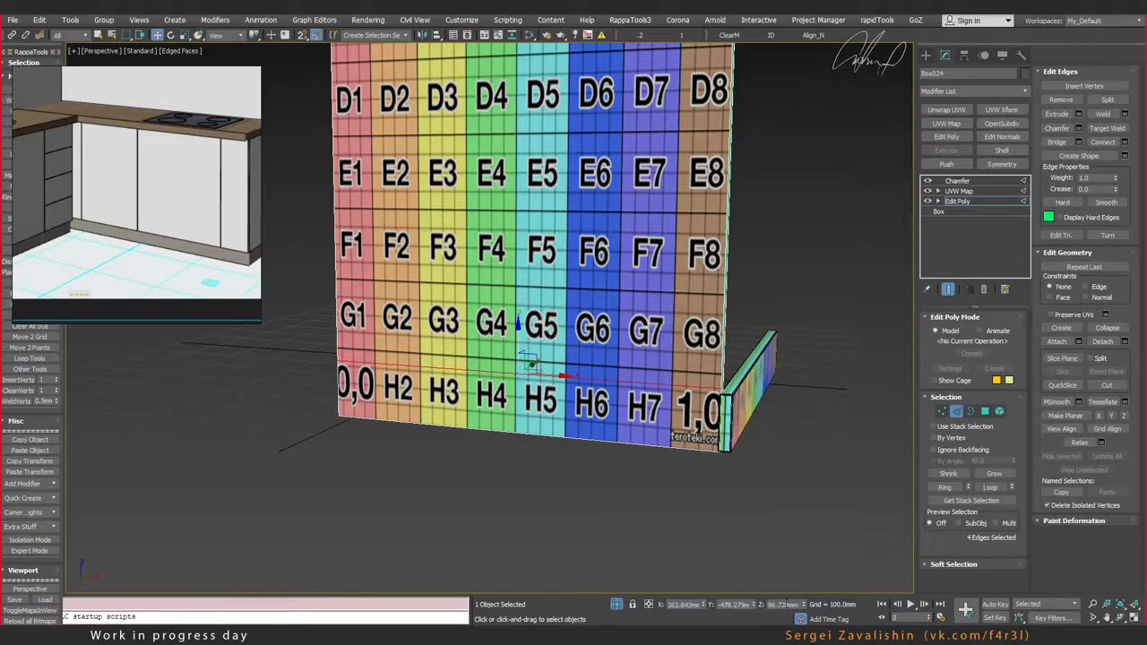
click(789, 605)
text(0)
key(Return)
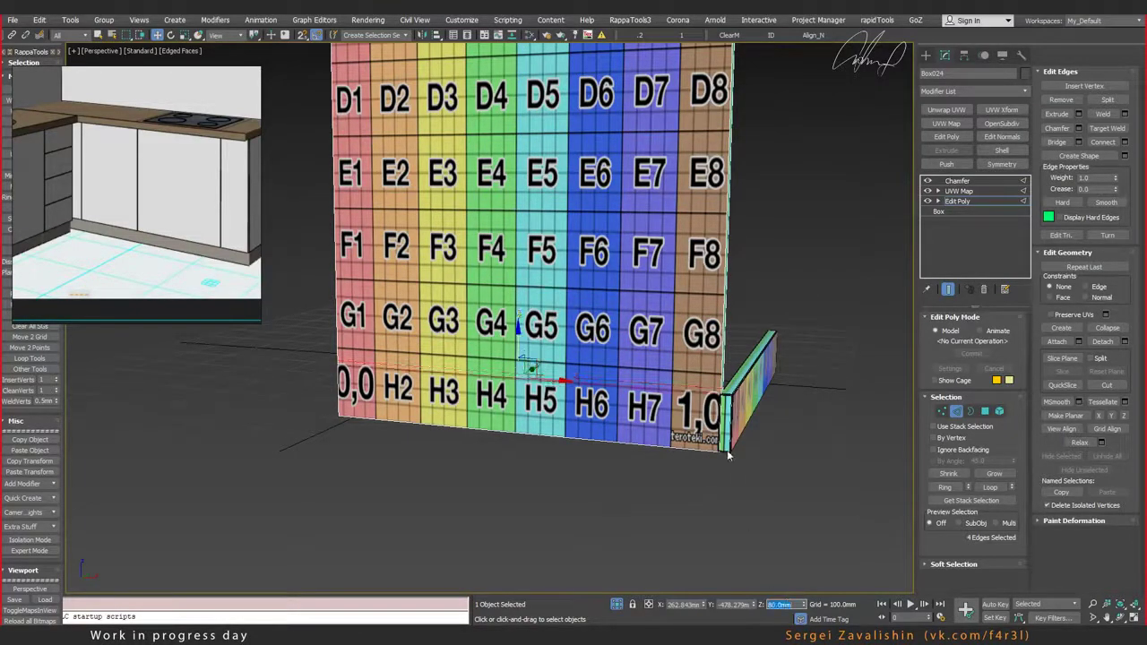
alt+middle_drag(728, 455, 748, 452)
click(986, 411)
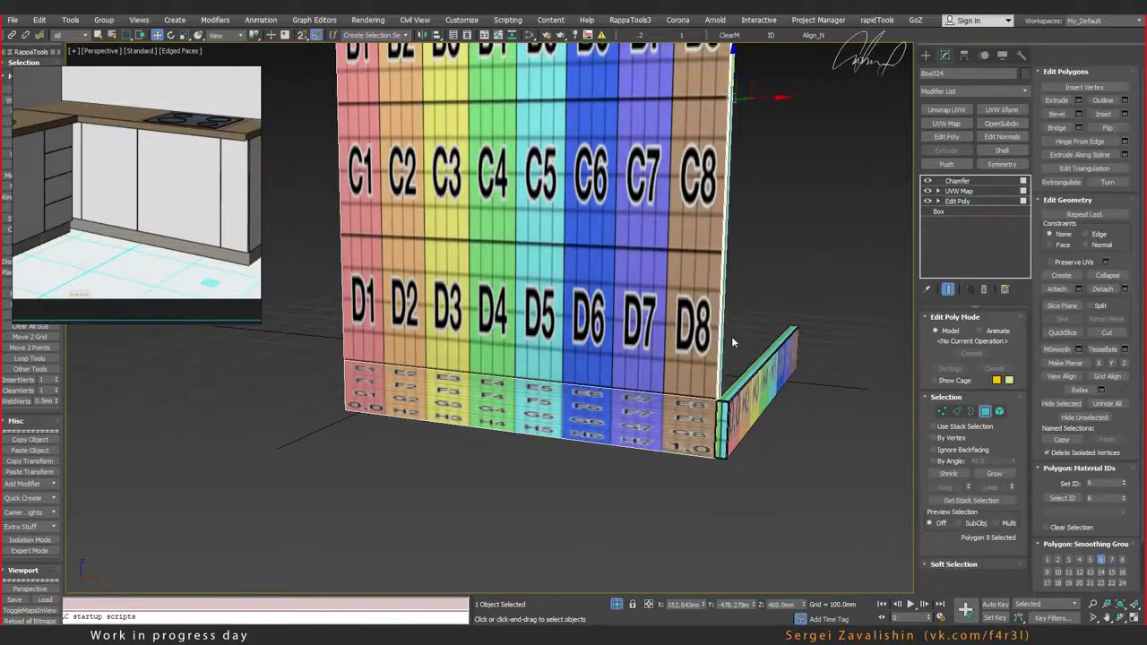
alt+middle_drag(732, 336, 717, 369)
scroll(718, 369, up, 5)
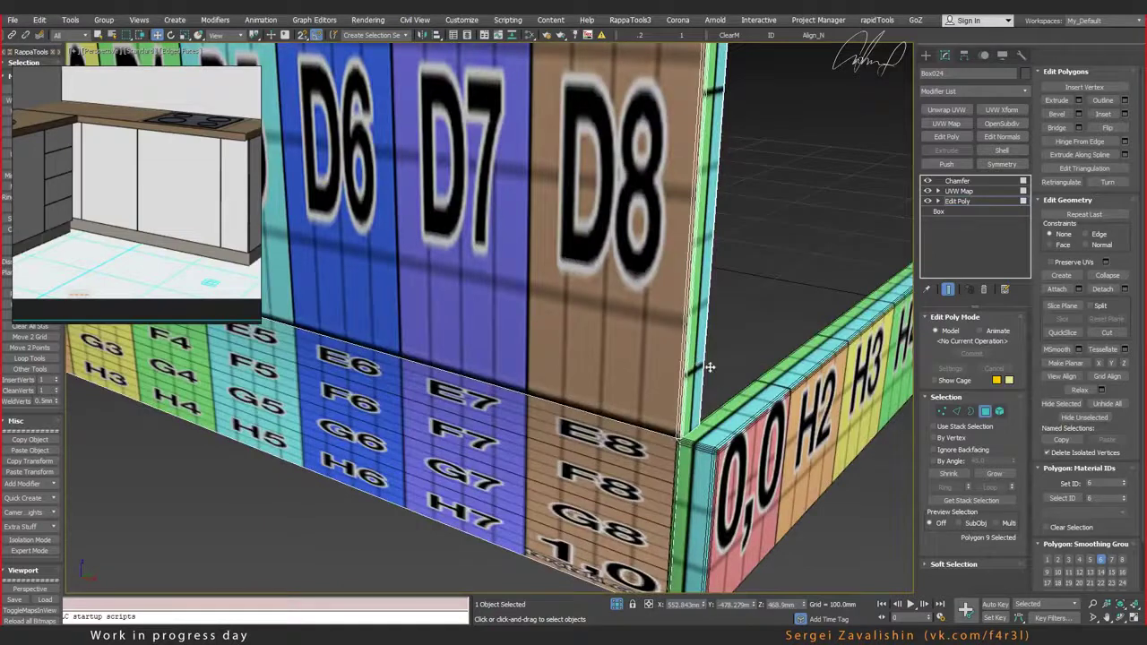
click(1079, 99)
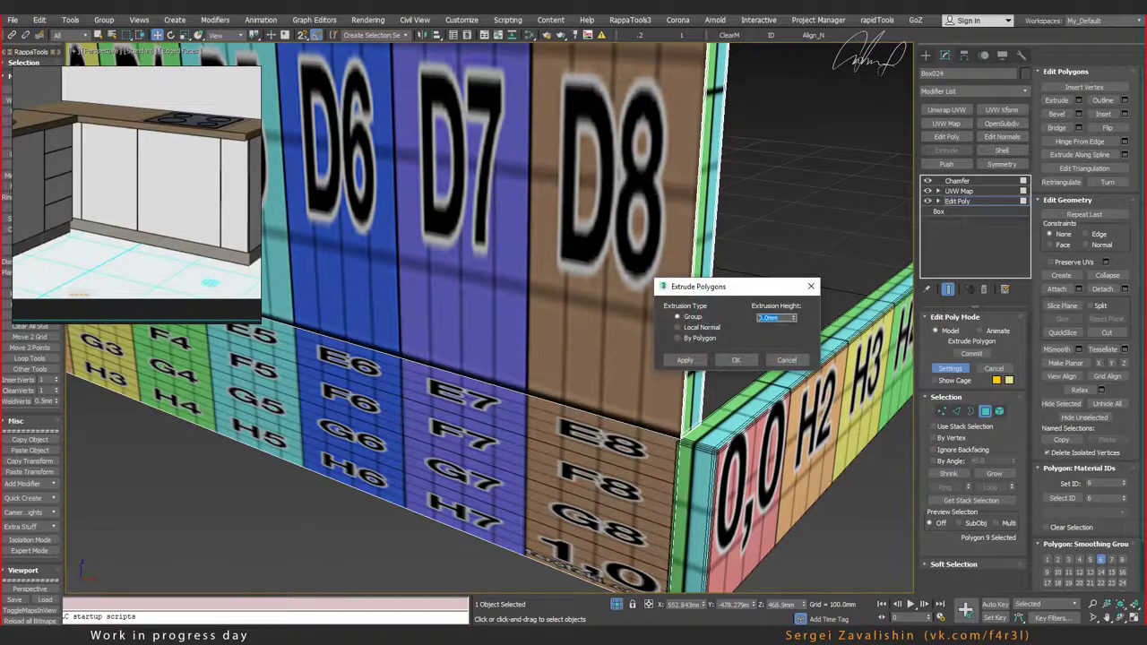
key(Return)
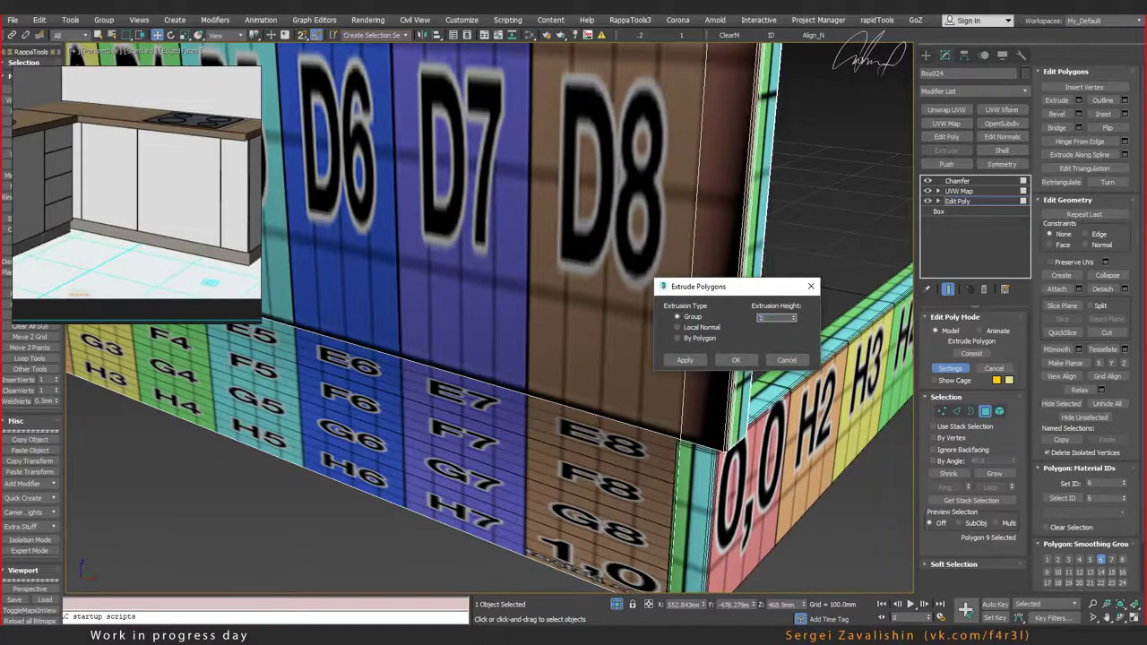
text(8)
key(Return)
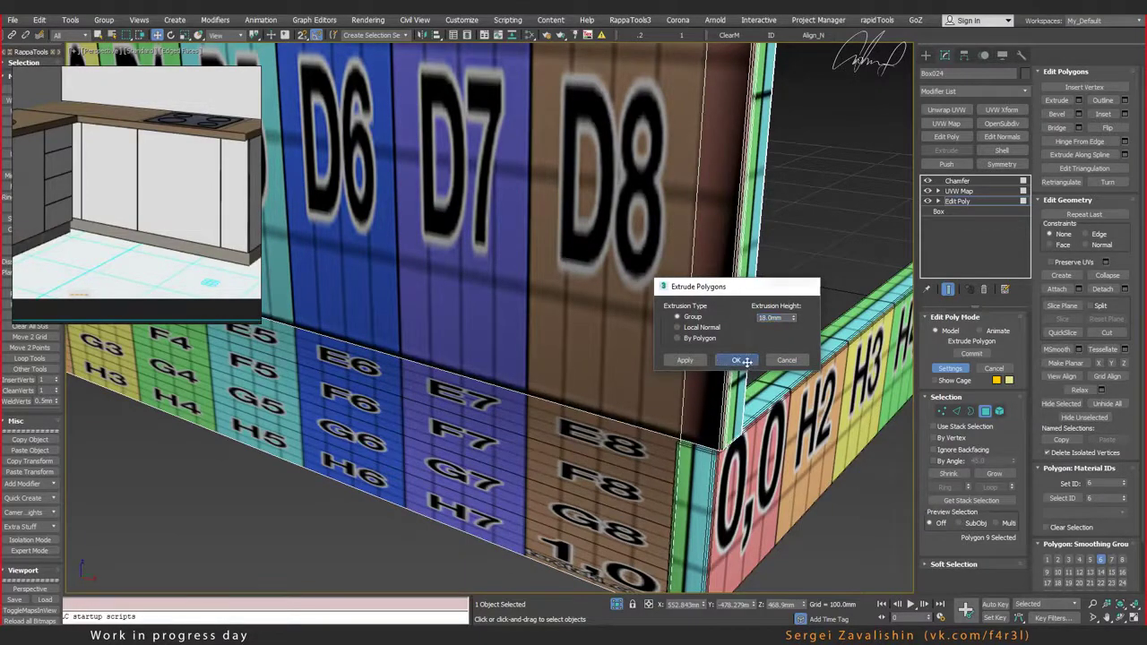
click(736, 360)
scroll(717, 385, up, 2)
mouse_move(717, 386)
middle_down()
mouse_move(680, 432)
mouse_move(665, 383)
mouse_move(651, 391)
middle_up()
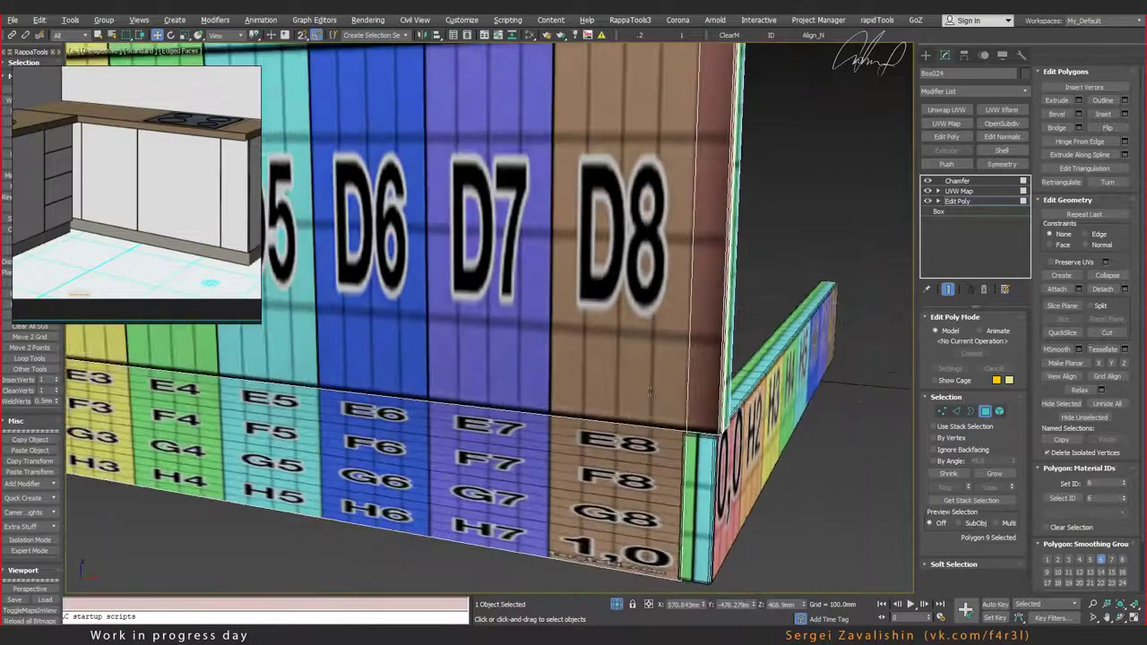
click(961, 201)
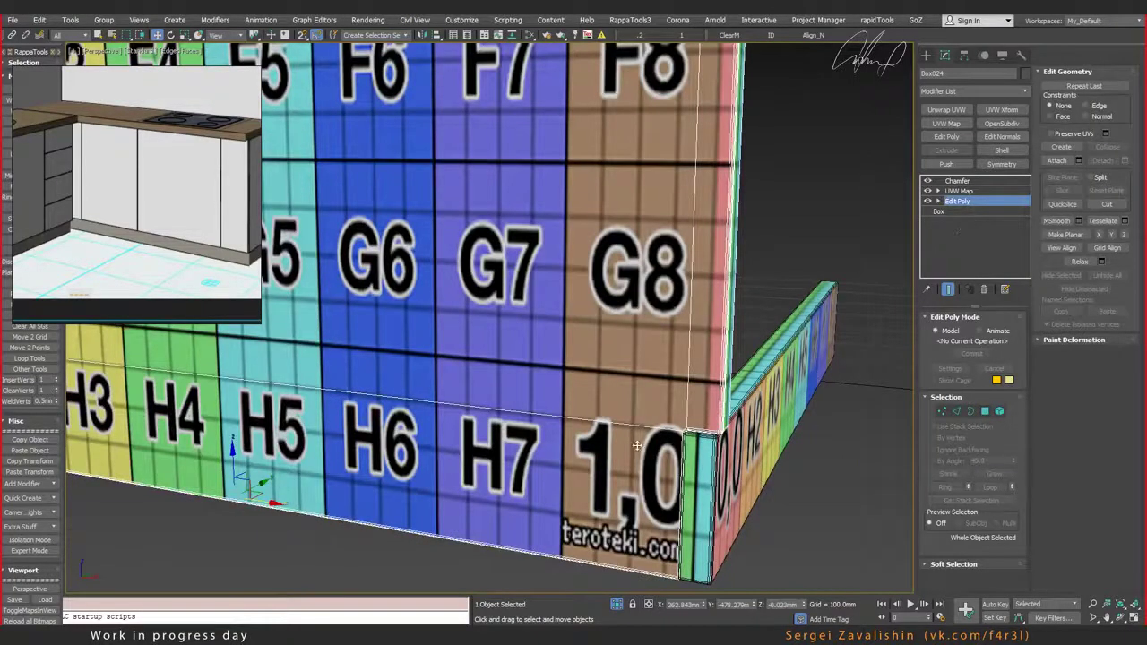
scroll(637, 445, up, 1)
scroll(637, 445, up, 4)
middle_drag(749, 393, 701, 347)
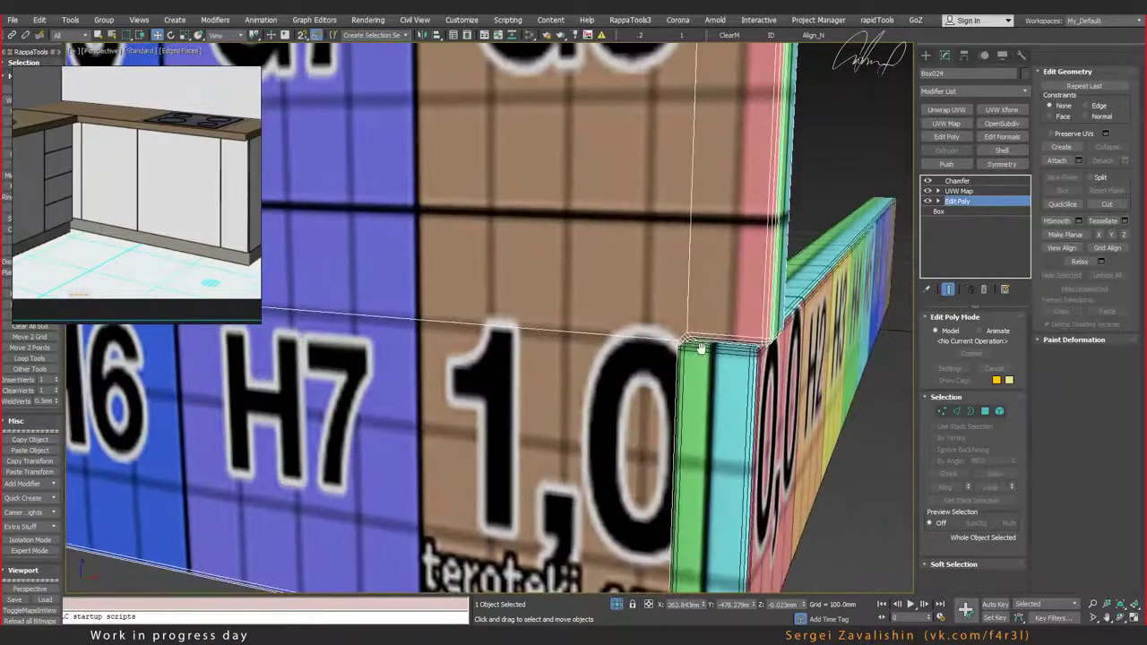
scroll(701, 348, down, 2)
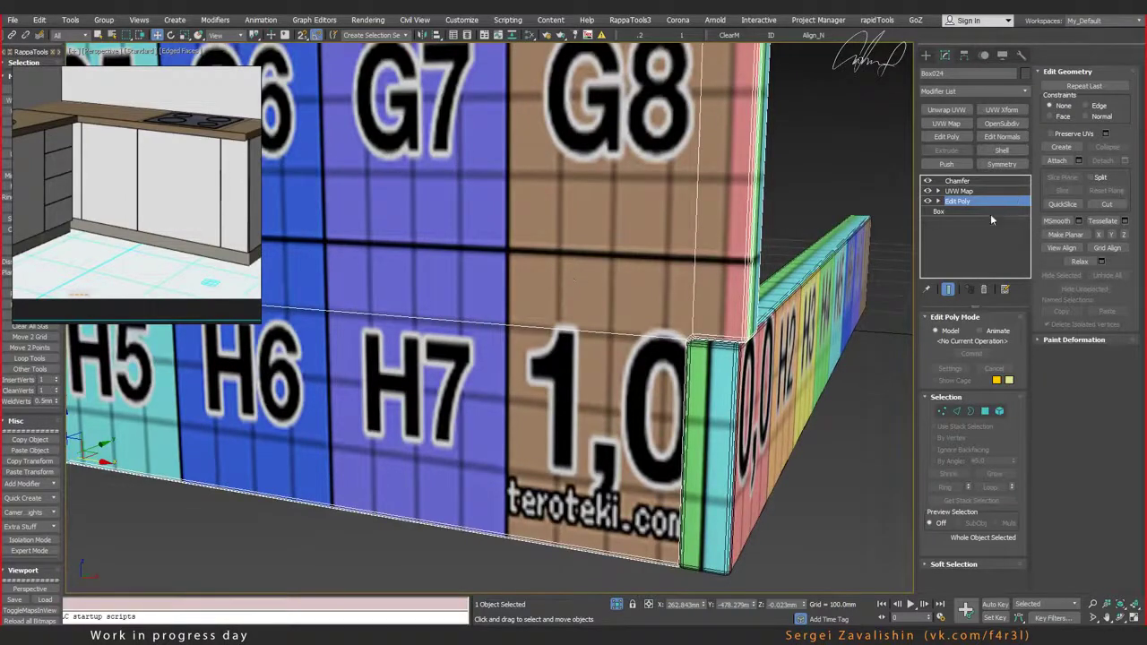
mouse_move(706, 263)
middle_down()
mouse_move(670, 274)
mouse_move(674, 291)
middle_up()
scroll(692, 315, down, 2)
scroll(681, 304, down, 1)
scroll(678, 302, up, 3)
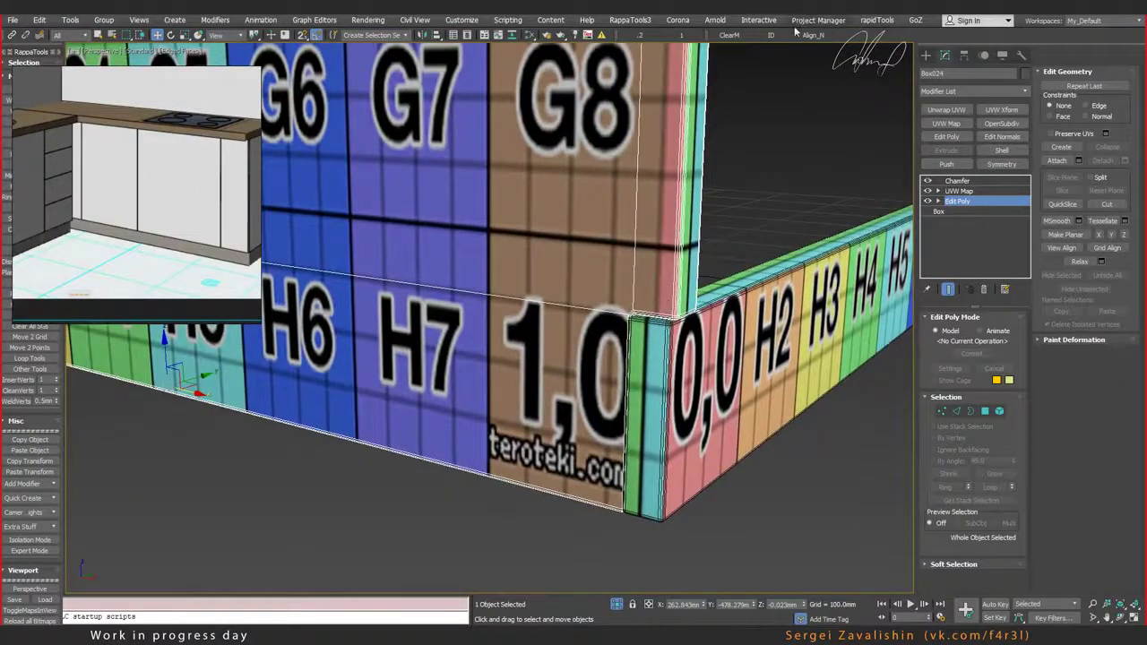
Step: Isolate the side panel with Alt+Q and enter polygon sub-object level
key(alt+q)
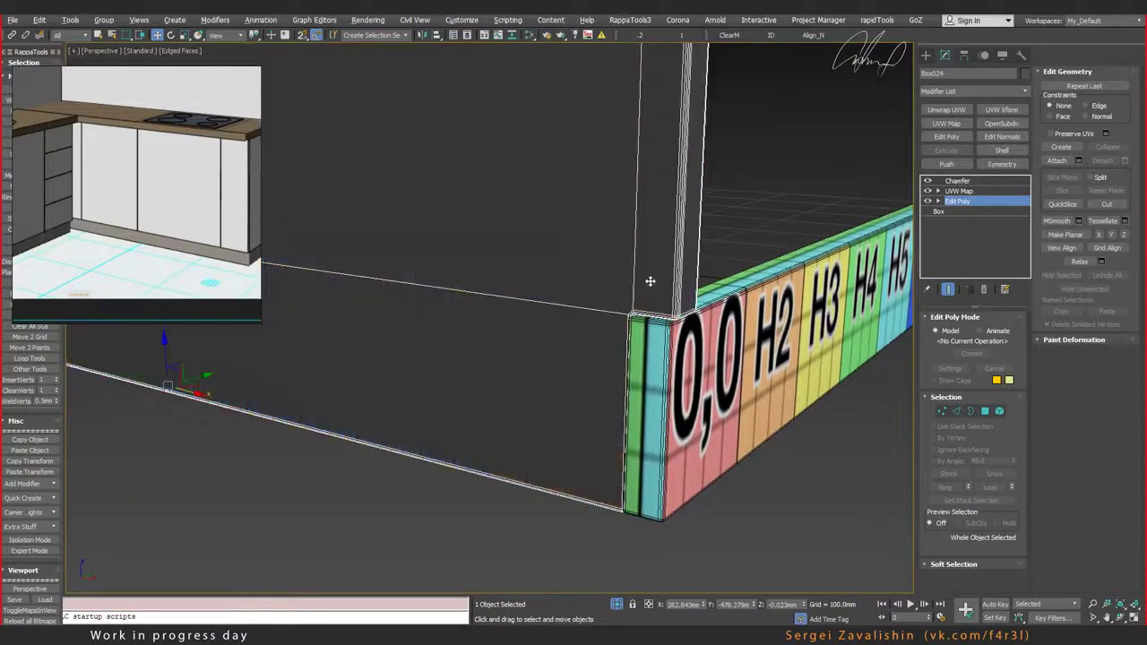
scroll(630, 404, up, 3)
scroll(630, 404, up, 3)
alt+middle_drag(631, 404, 648, 379)
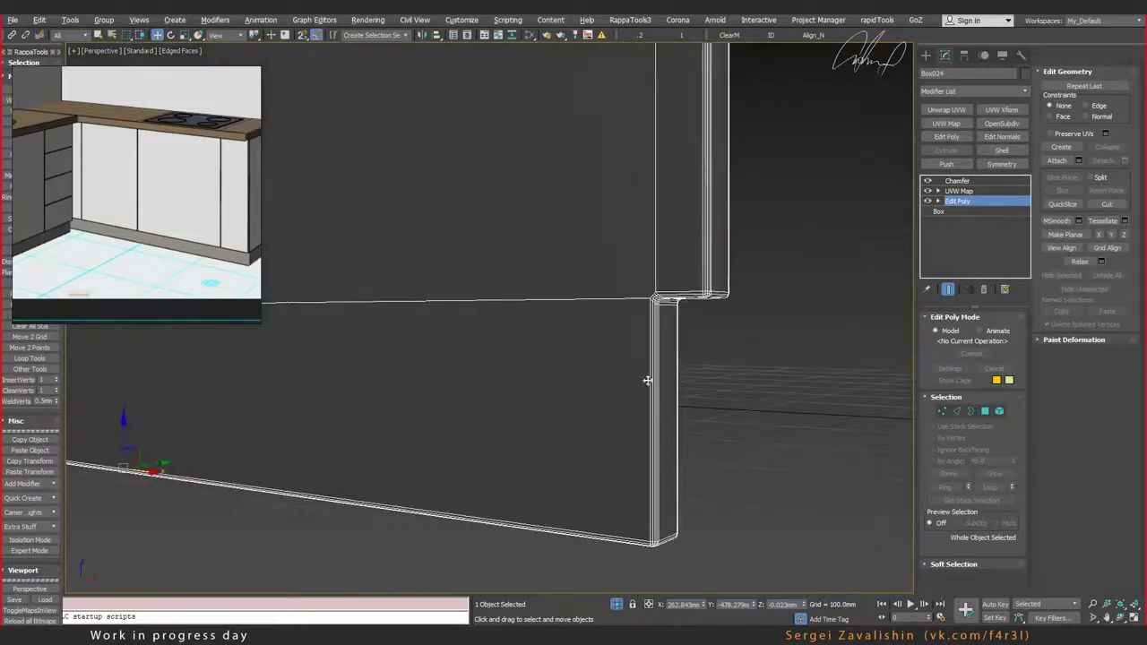
key(4)
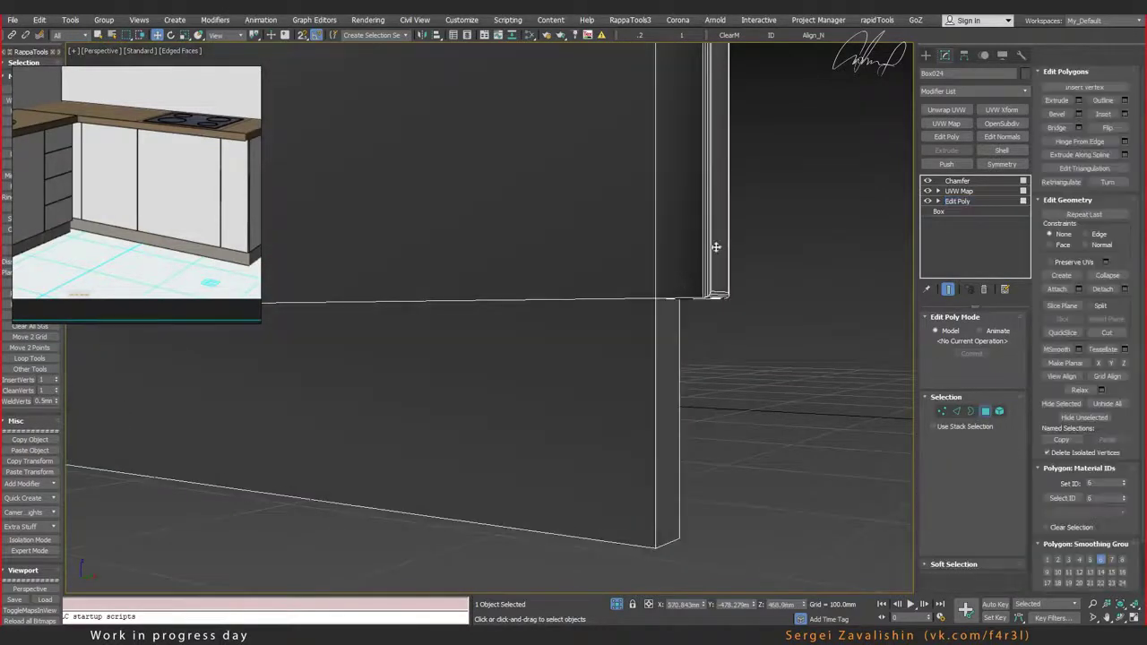
alt+middle_drag(681, 282, 765, 297)
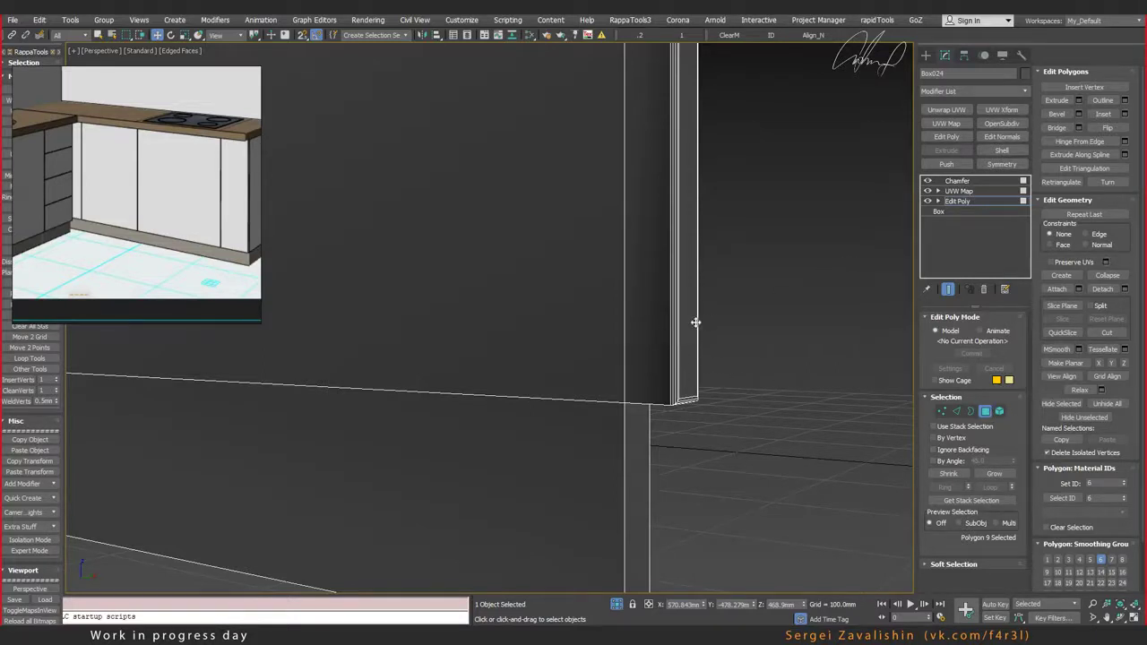
Step: Toggle the Chamfer and UVW Map modifiers off and back on to compare the notch
click(927, 182)
click(928, 192)
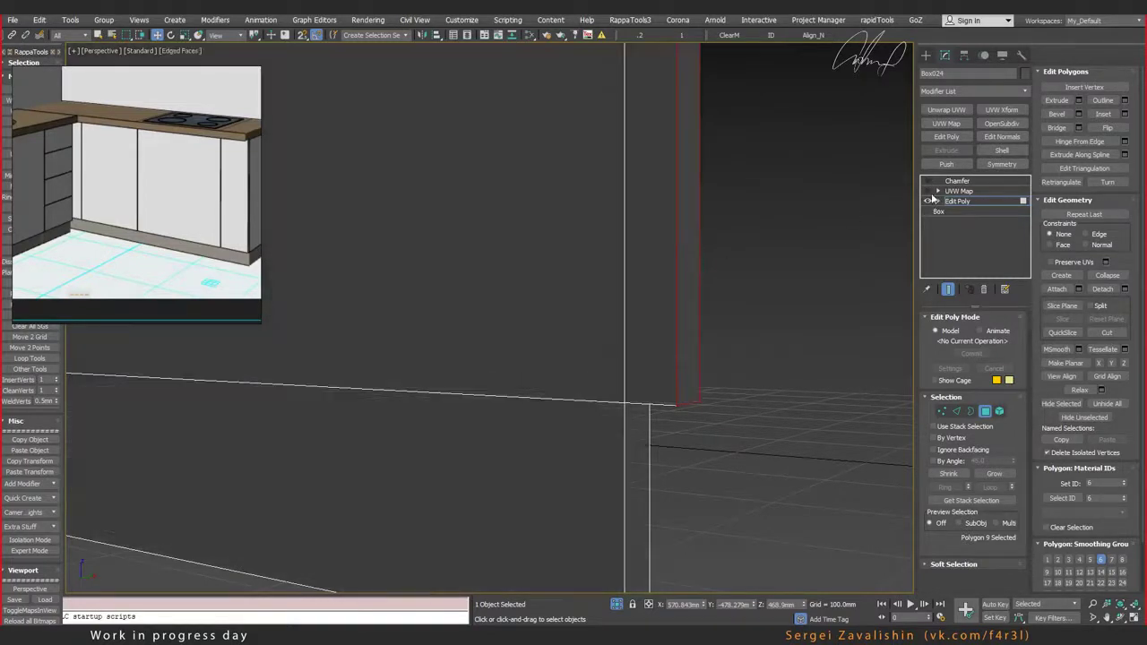
click(928, 191)
click(927, 181)
middle_drag(676, 340, 672, 305)
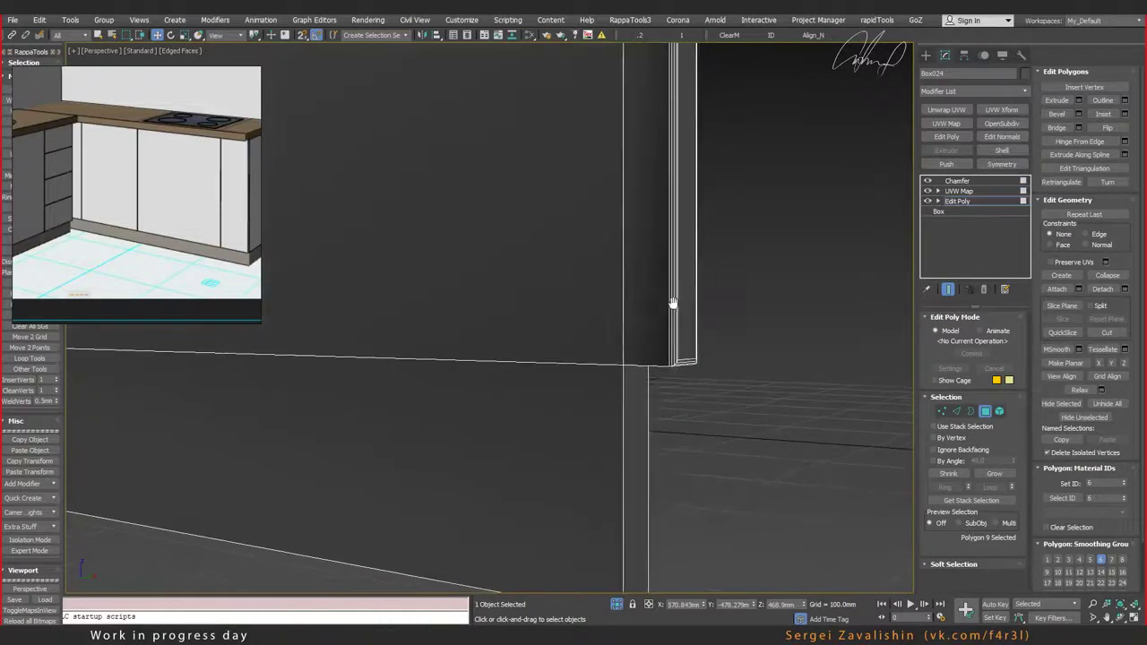
click(959, 202)
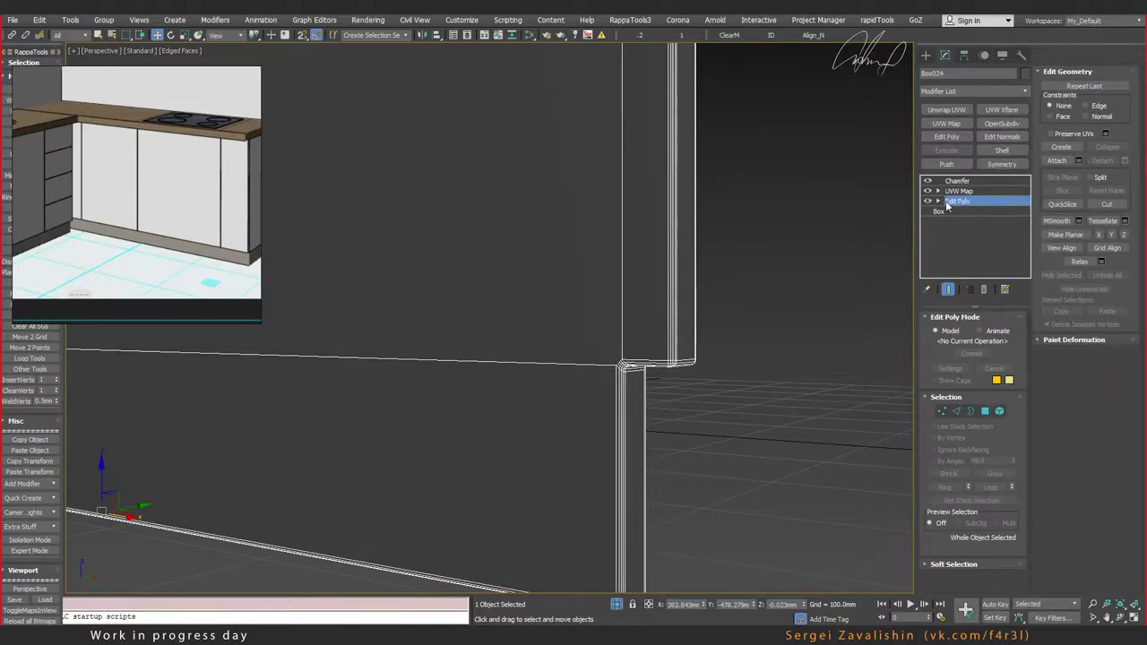
Step: Step through Edit Poly's vertex, edge and polygon levels, then return to top level and inspect the notch
click(939, 202)
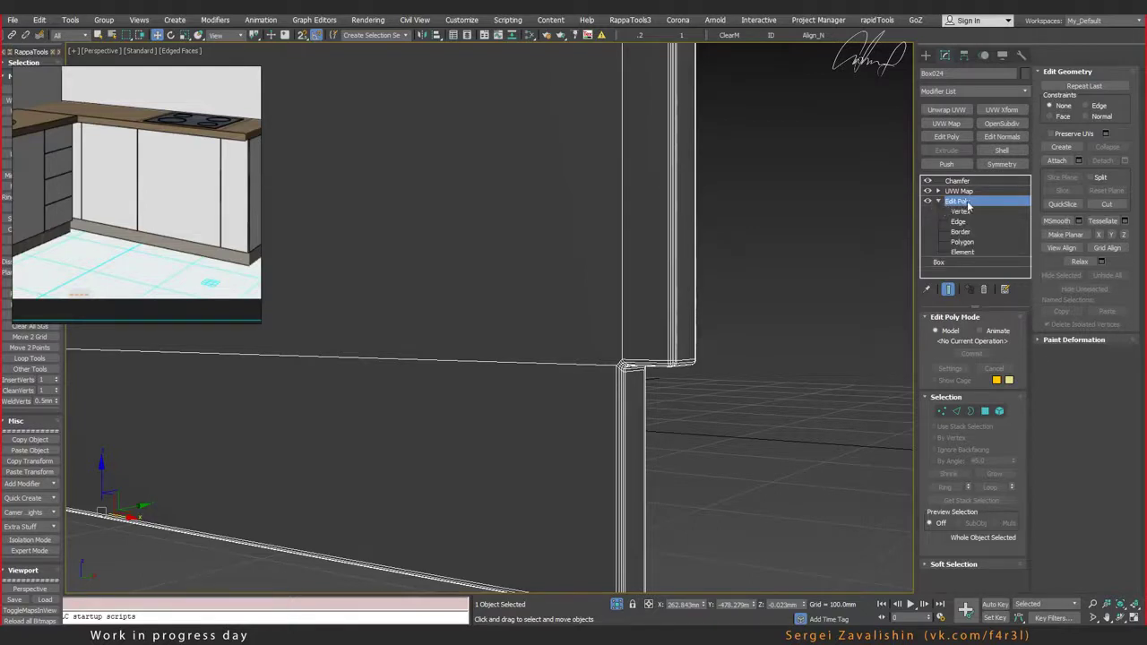
click(963, 243)
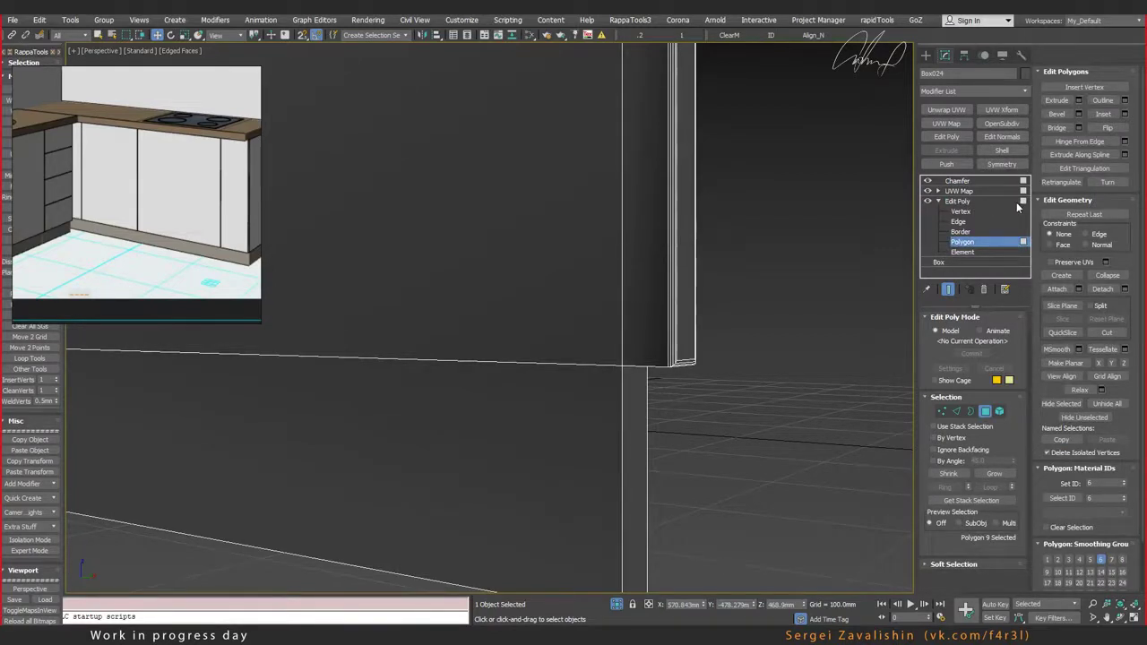
click(966, 213)
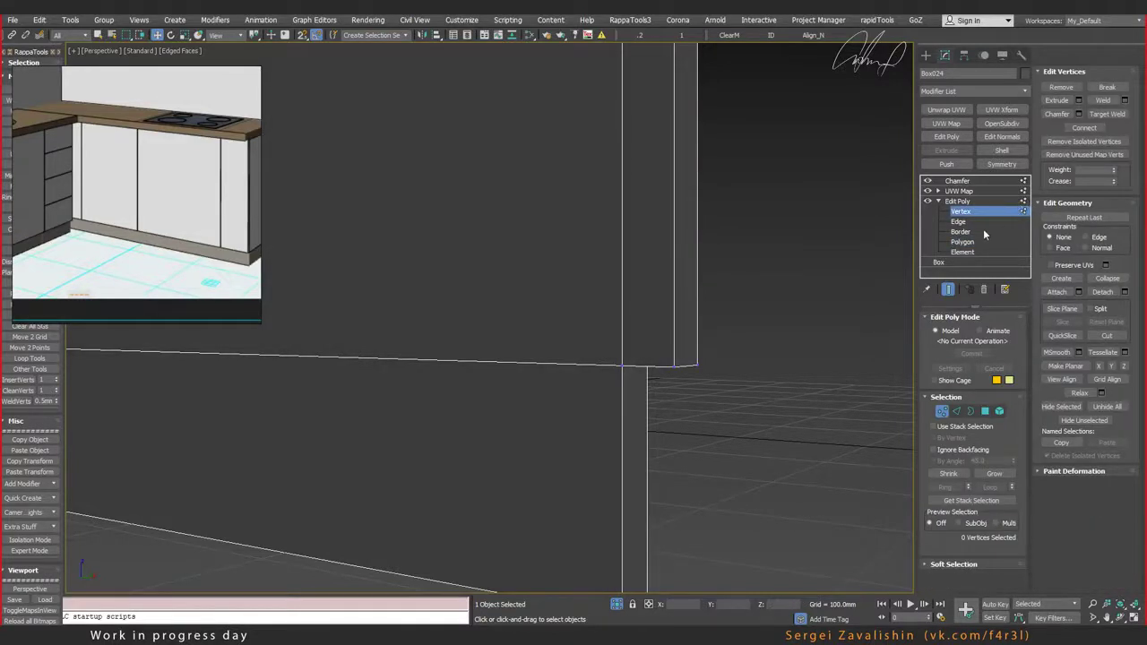
click(959, 222)
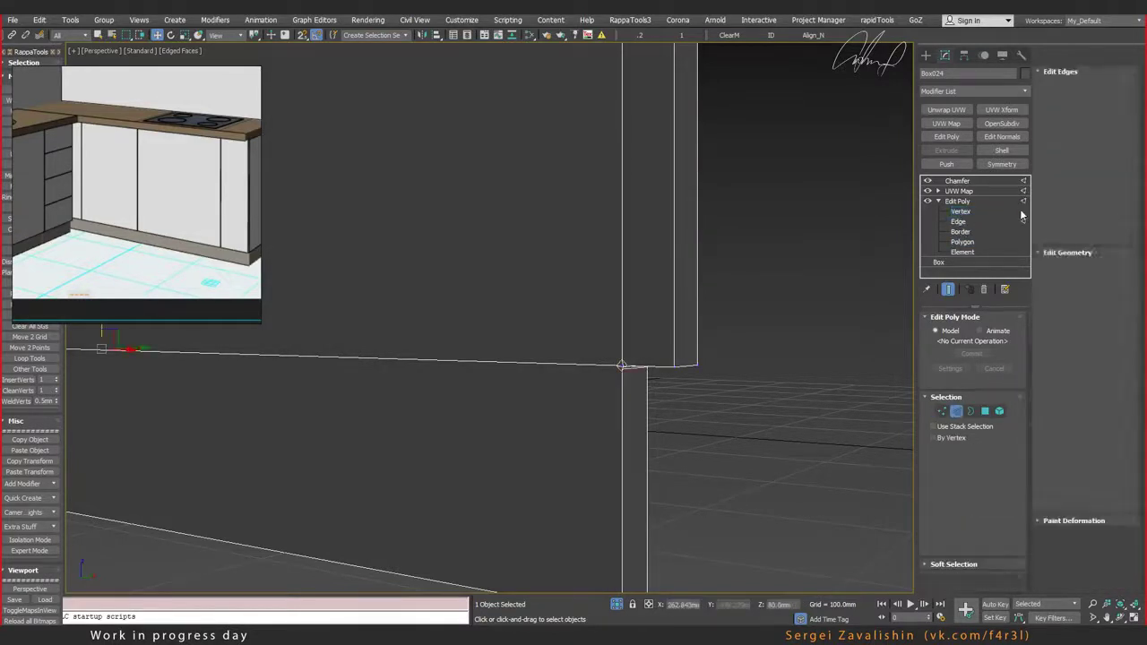
click(962, 242)
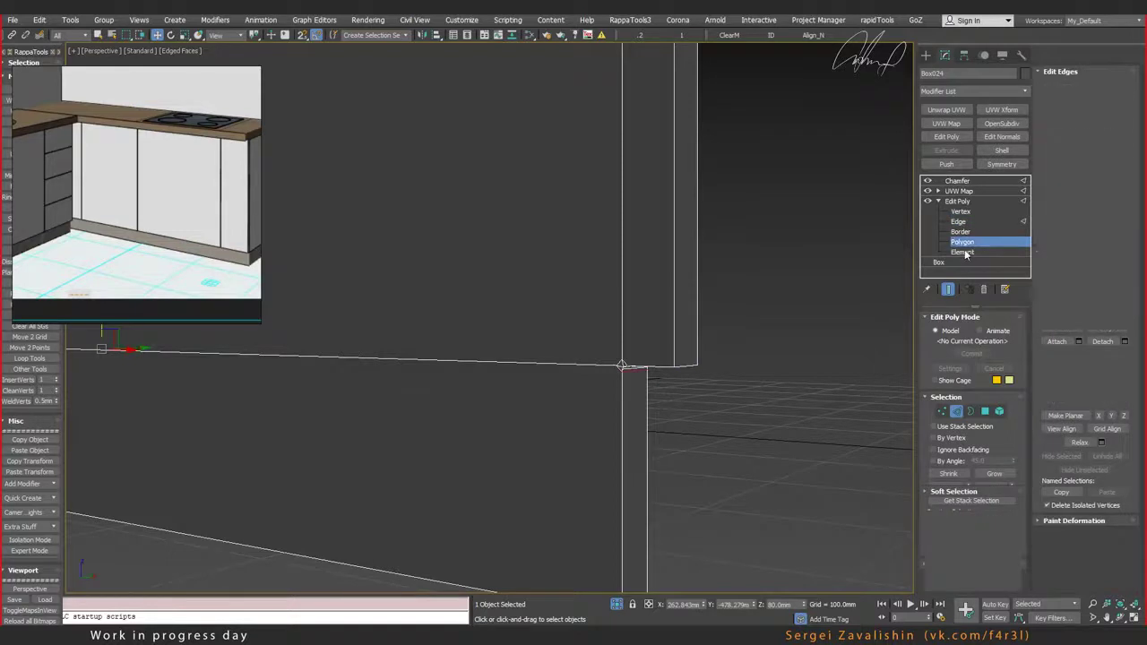
click(937, 201)
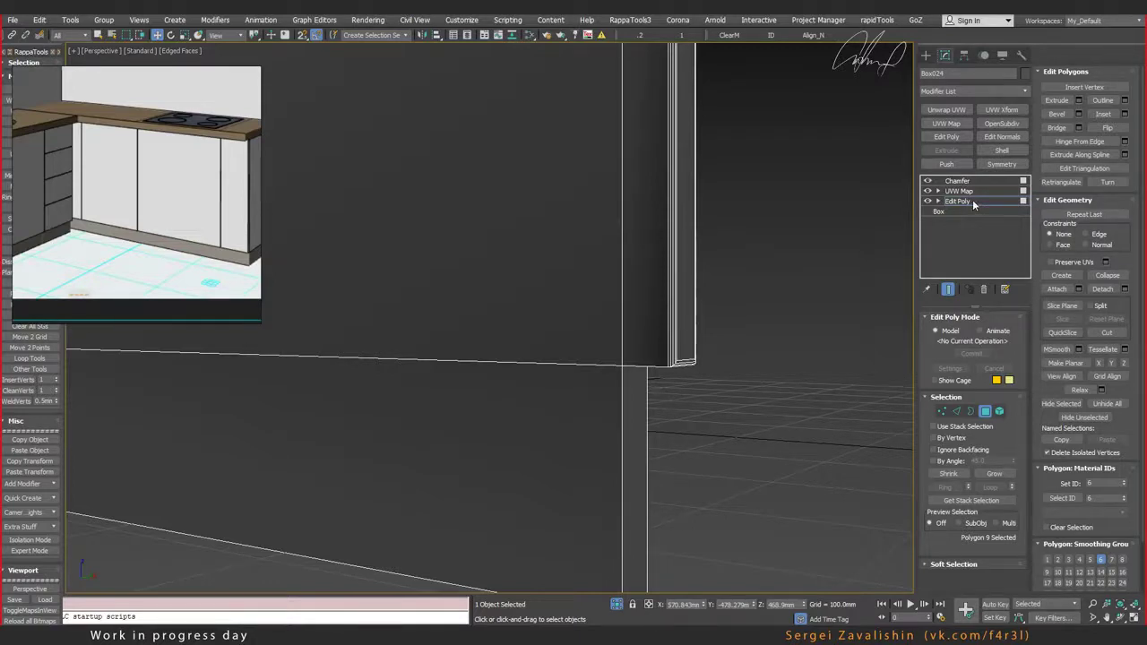
click(975, 202)
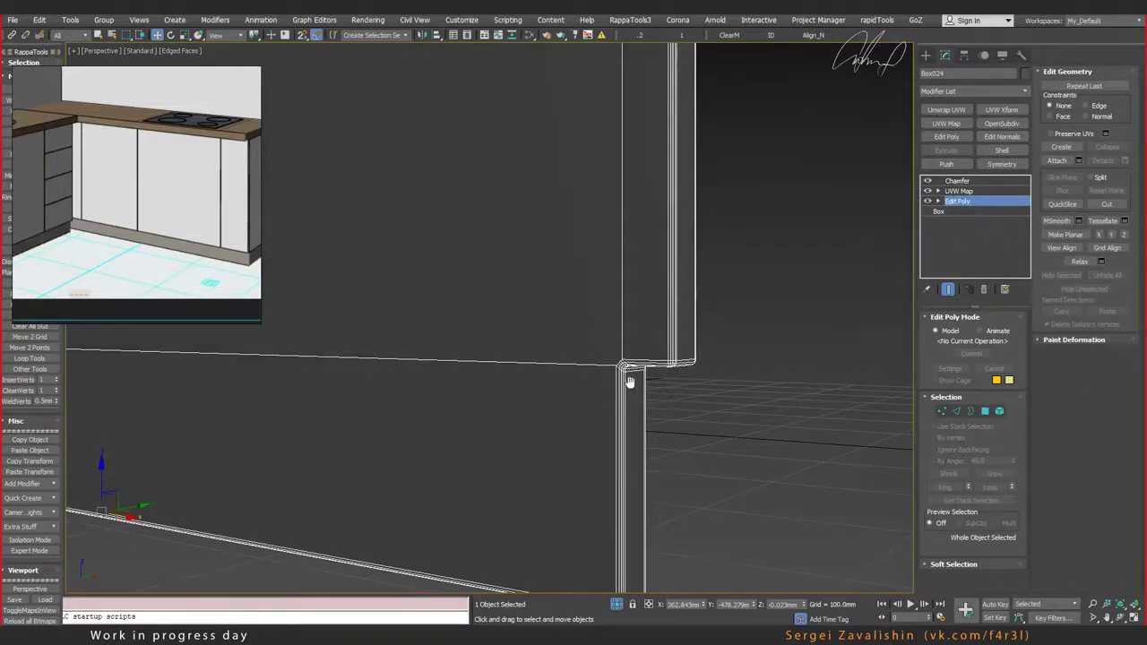
middle_drag(629, 381, 646, 350)
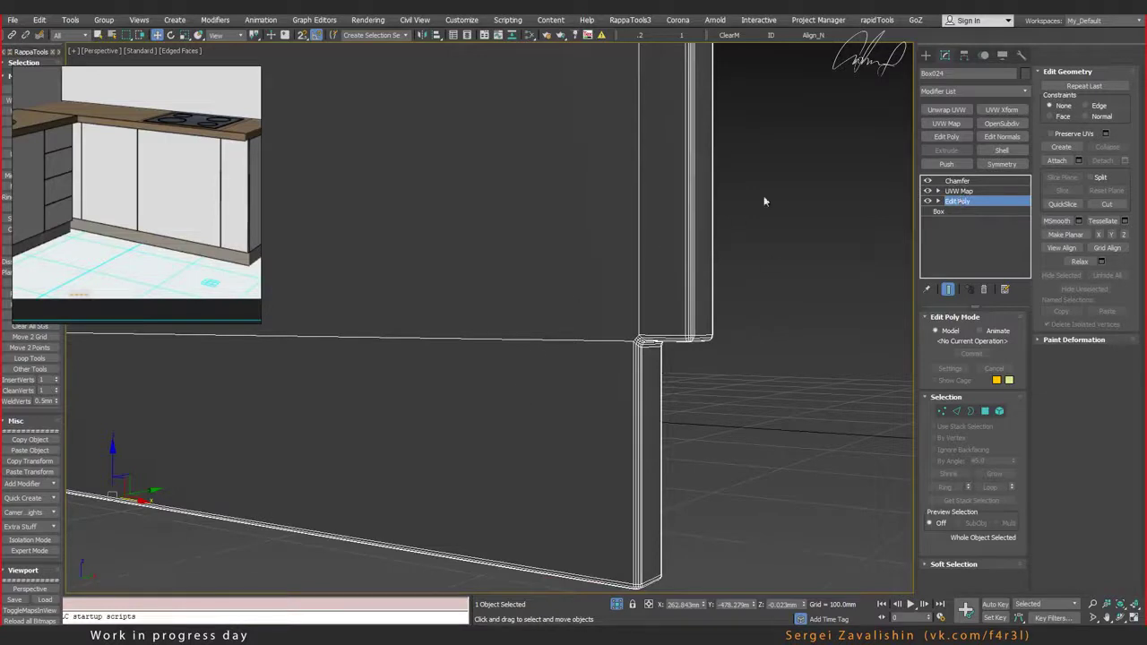
mouse_move(668, 373)
middle_down()
mouse_move(648, 314)
mouse_move(607, 320)
mouse_move(643, 324)
middle_up()
scroll(643, 323, down, 1)
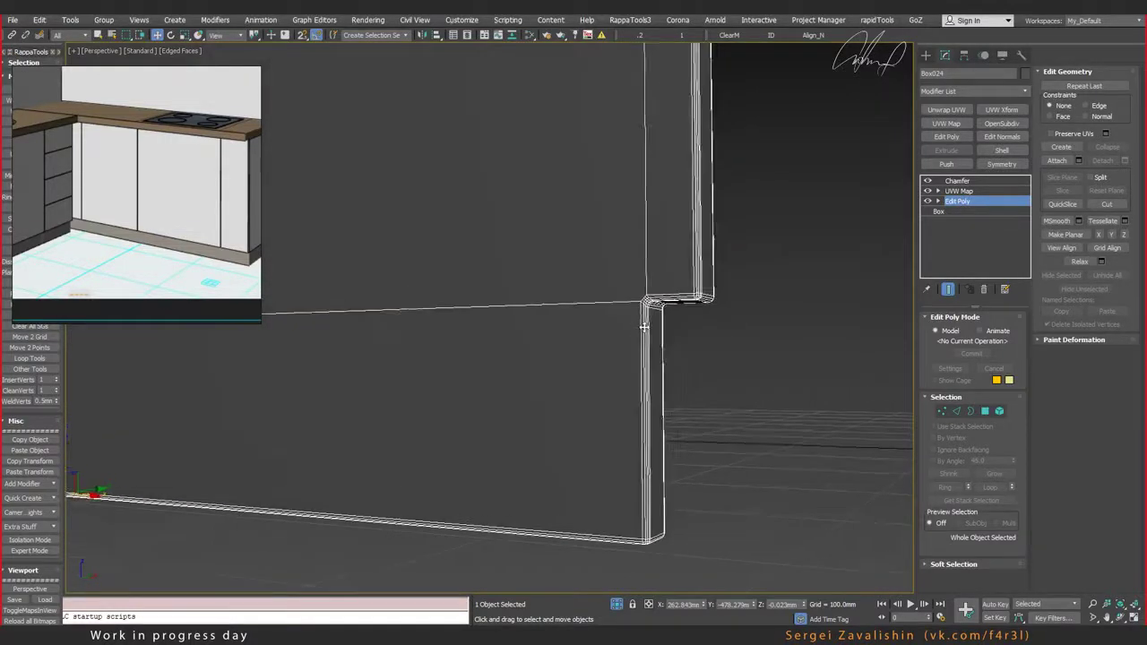
scroll(610, 325, down, 1)
scroll(615, 322, down, 2)
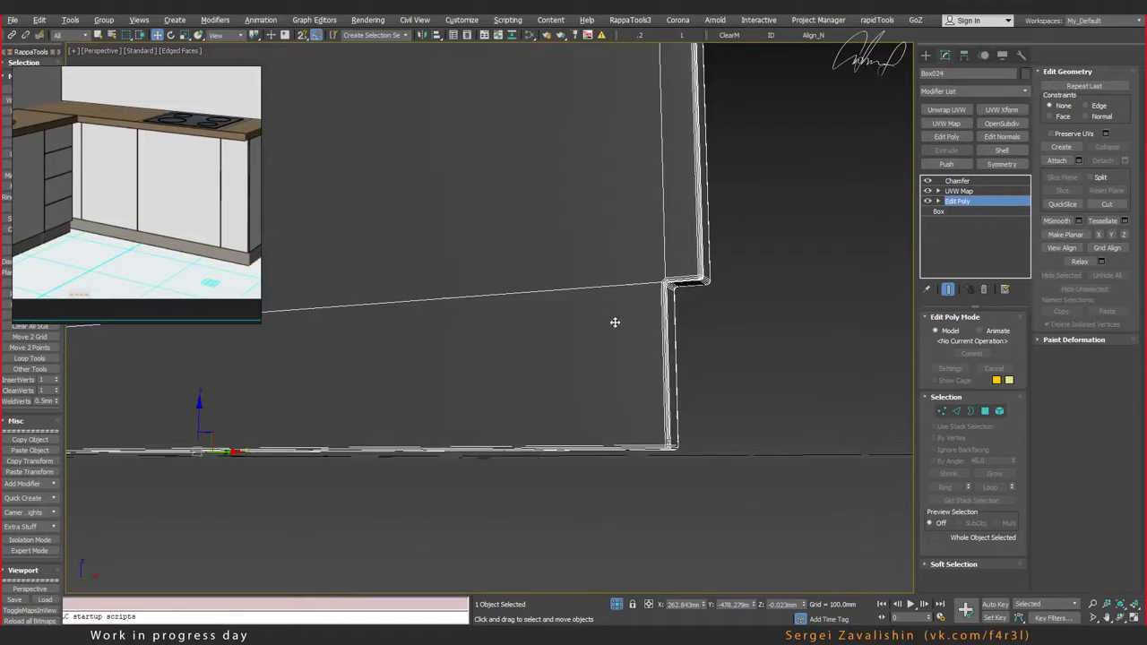
Step: Select the Chamfer modifier and frame the panel's chamfered notch corner
click(956, 183)
scroll(652, 281, up, 2)
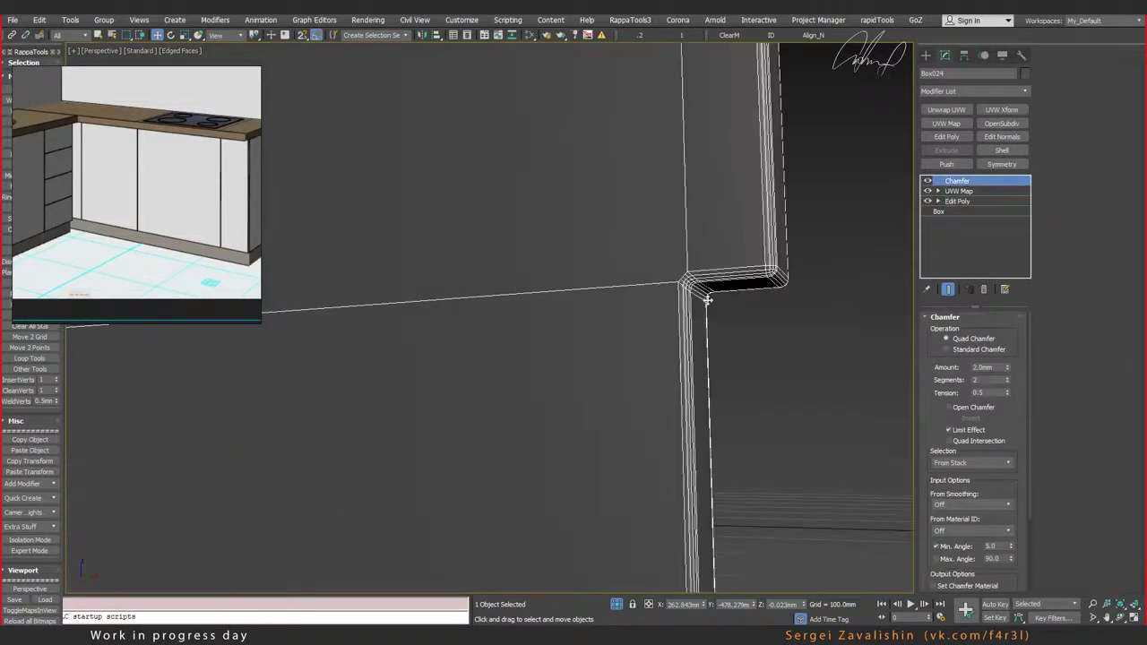
middle_drag(707, 301, 660, 263)
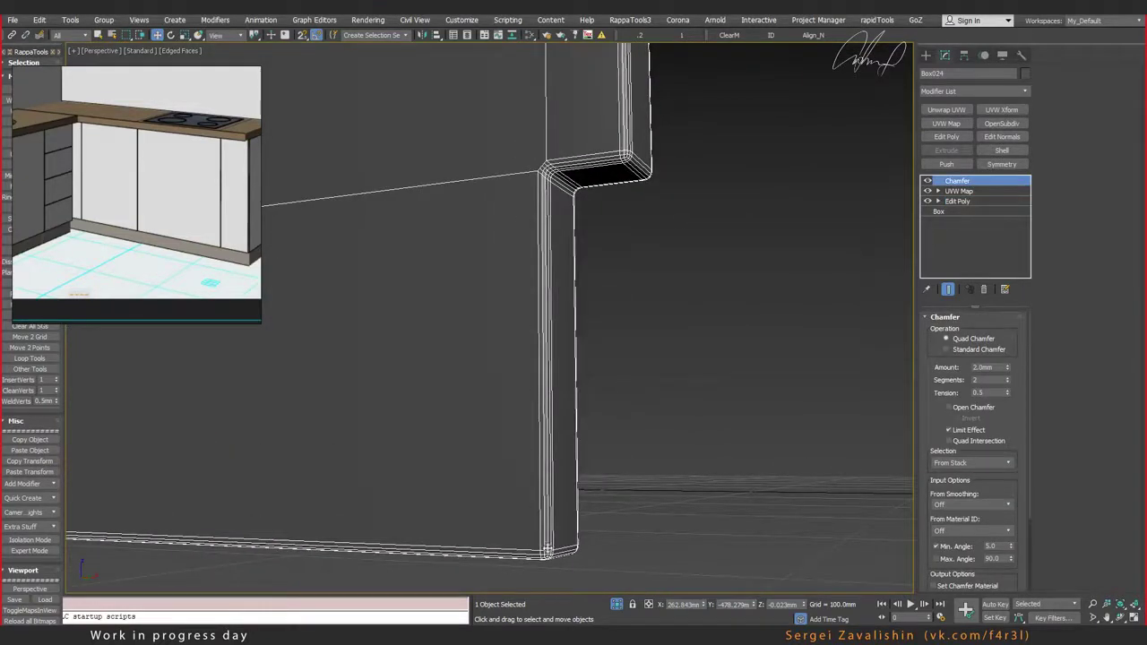
middle_drag(502, 180, 624, 225)
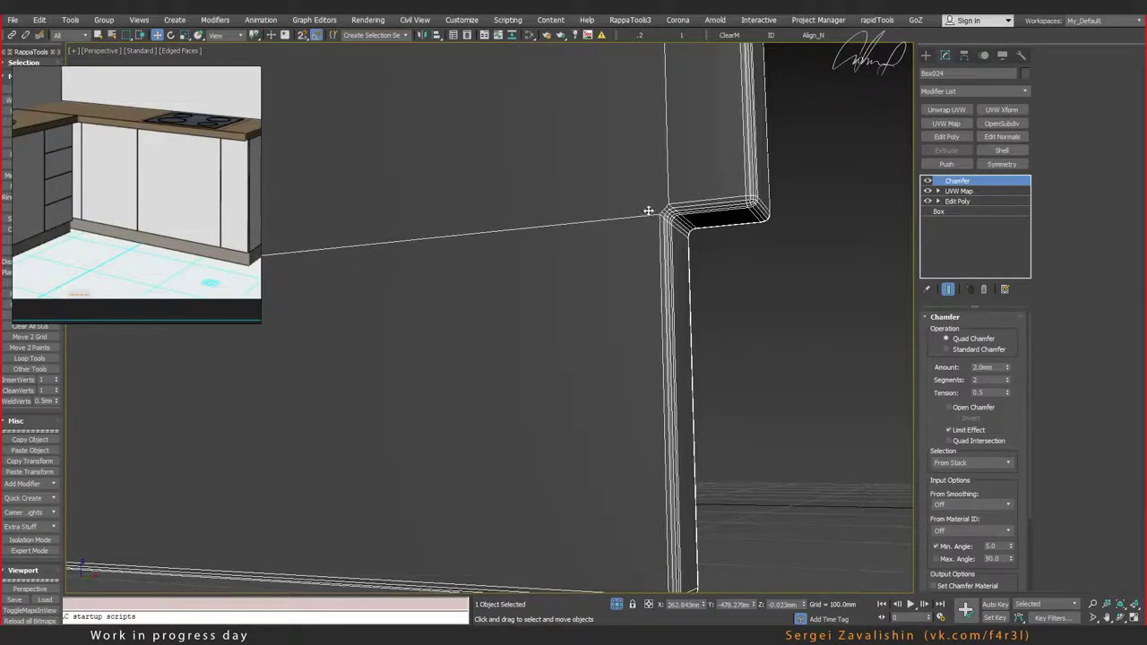
scroll(649, 210, down, 5)
middle_drag(559, 210, 683, 238)
scroll(389, 313, up, 2)
mouse_move(389, 313)
middle_down()
mouse_move(485, 311)
mouse_move(339, 287)
middle_up()
middle_drag(586, 310, 703, 309)
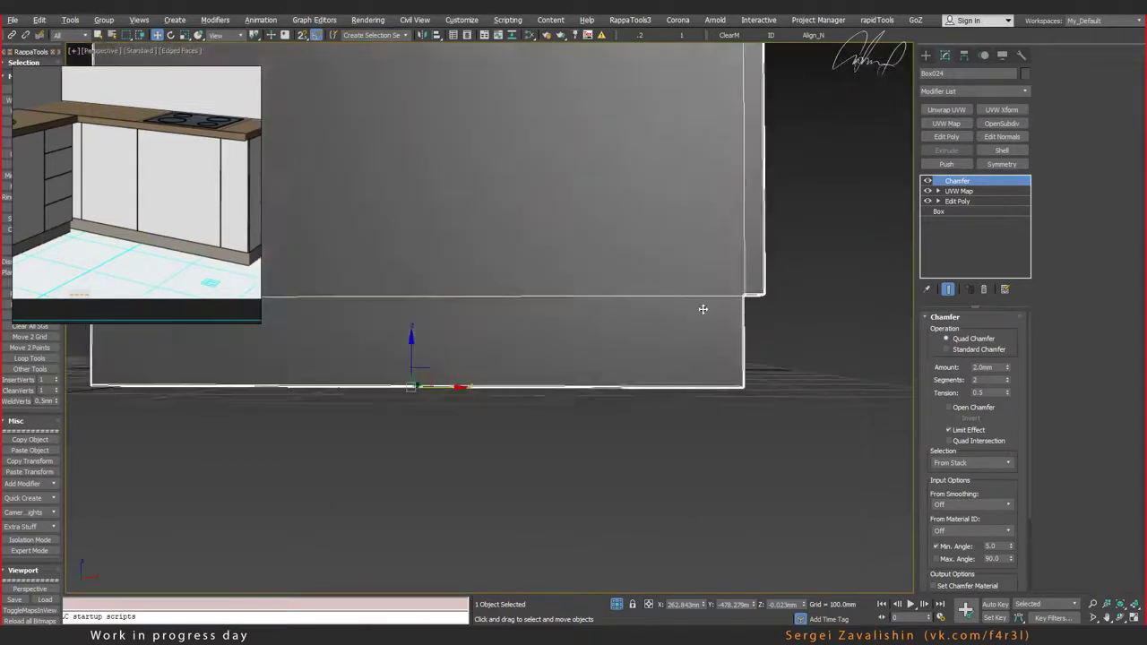
middle_drag(722, 212, 766, 320)
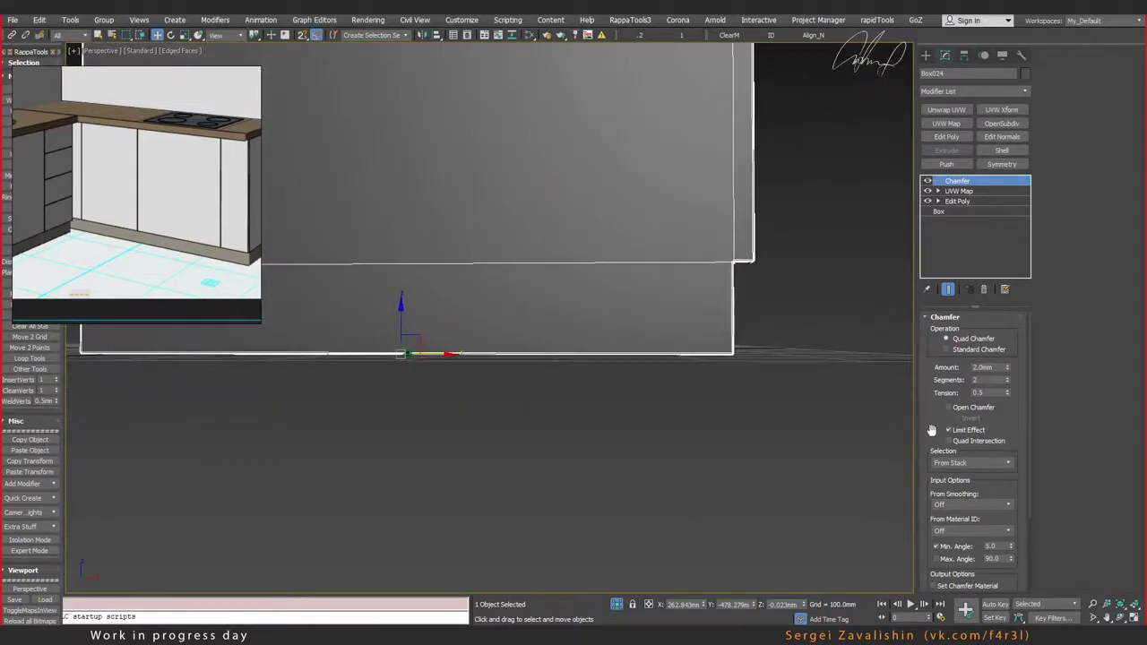
Step: Scroll the Chamfer rollout to the Smooth options and select the Min. Angle value
drag(932, 431, 942, 336)
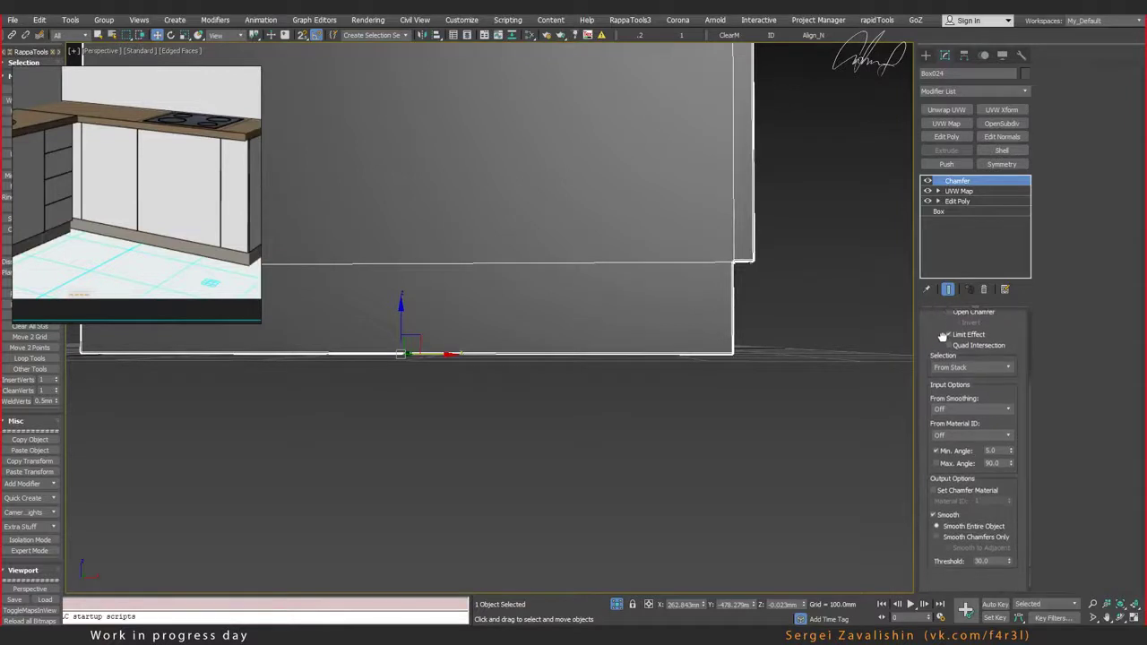
scroll(735, 262, up, 3)
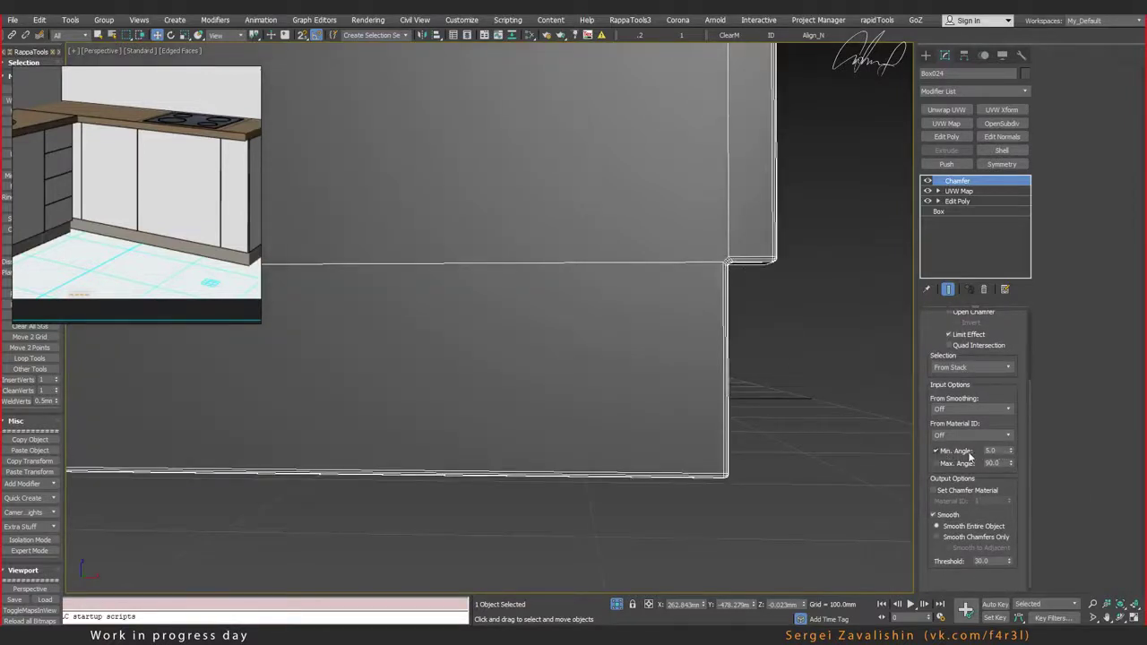
double_click(992, 451)
alt+middle_drag(746, 328, 664, 272)
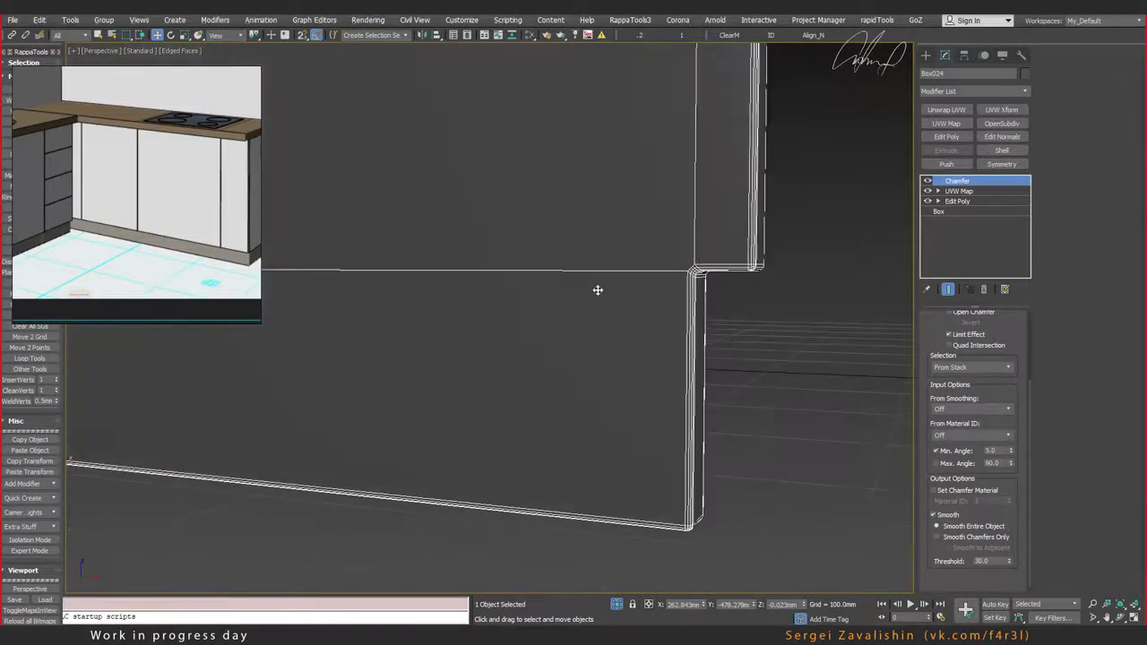
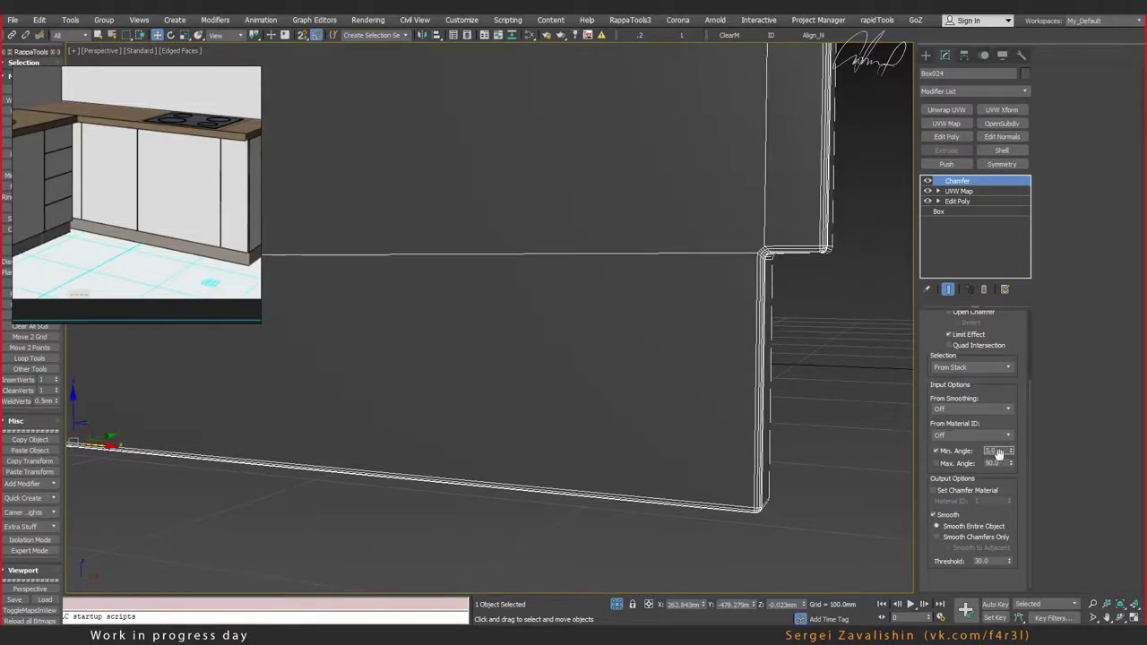
Step: Return to Edit Poly and SwiftLoop a vertical edge loop across the side panel
middle_drag(732, 296, 732, 288)
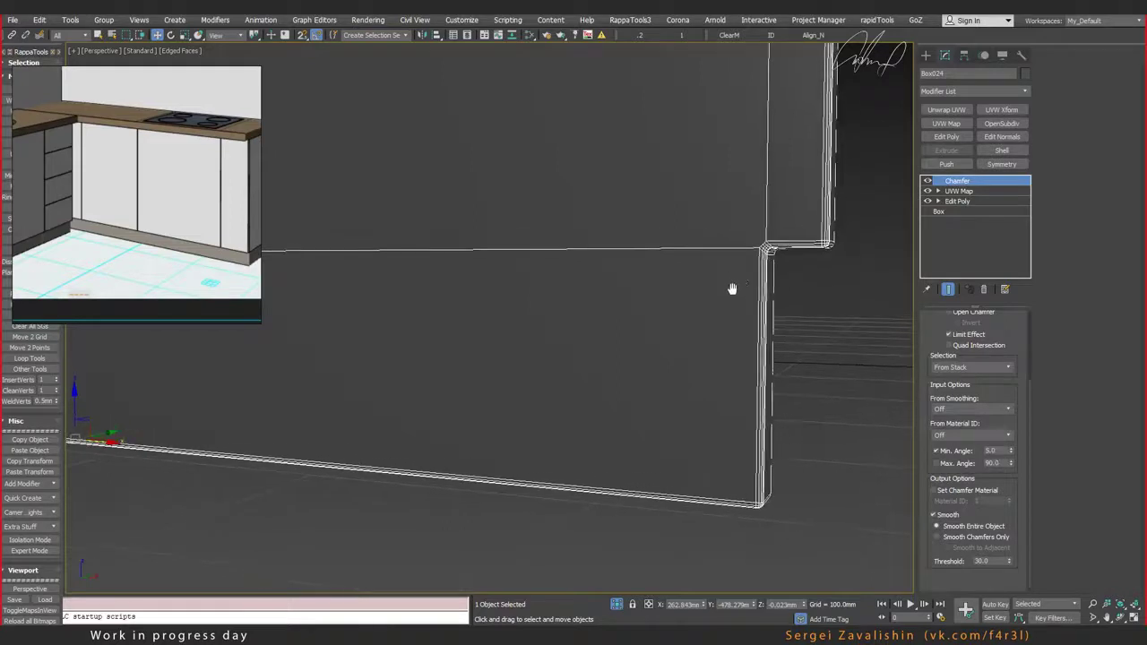
click(955, 205)
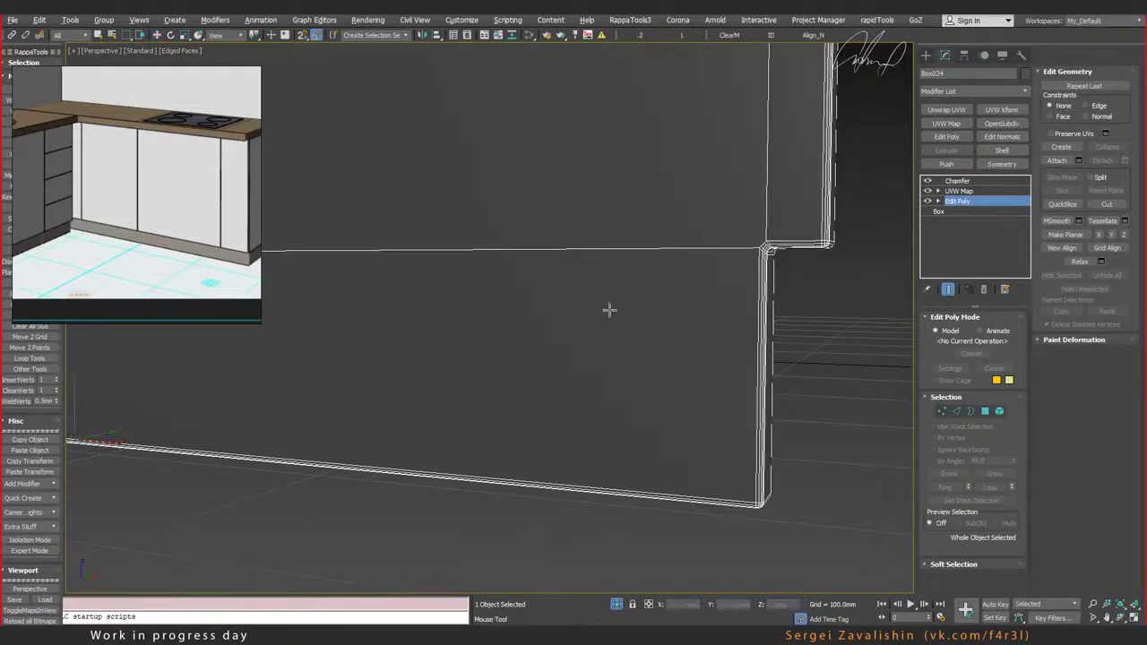
key(2)
click(611, 252)
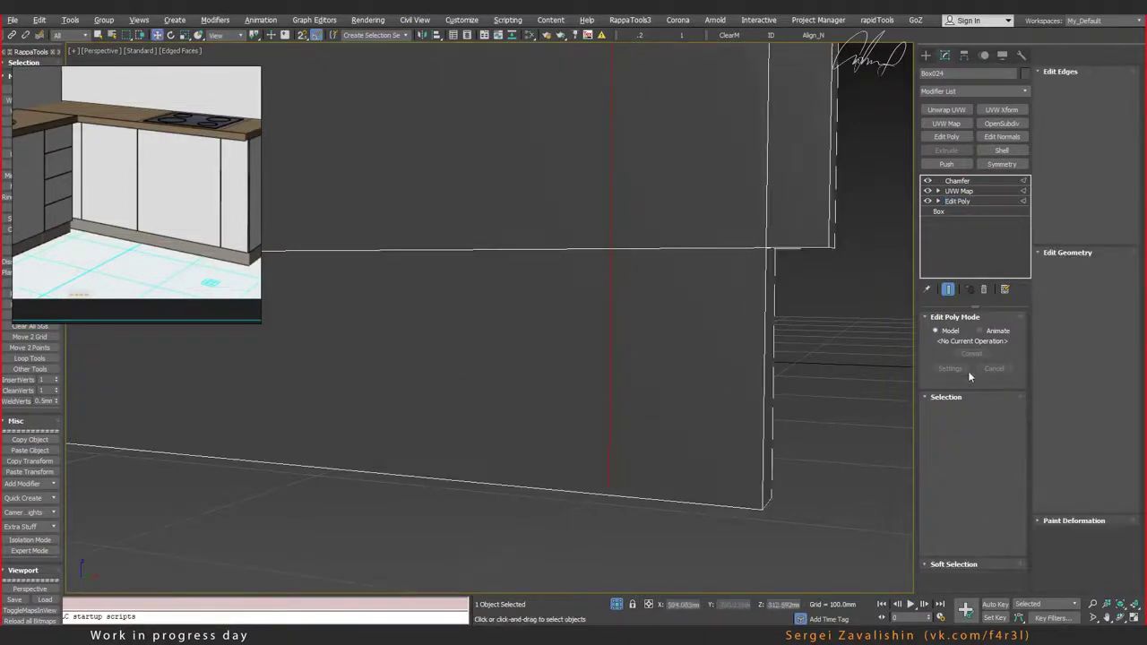
key(1)
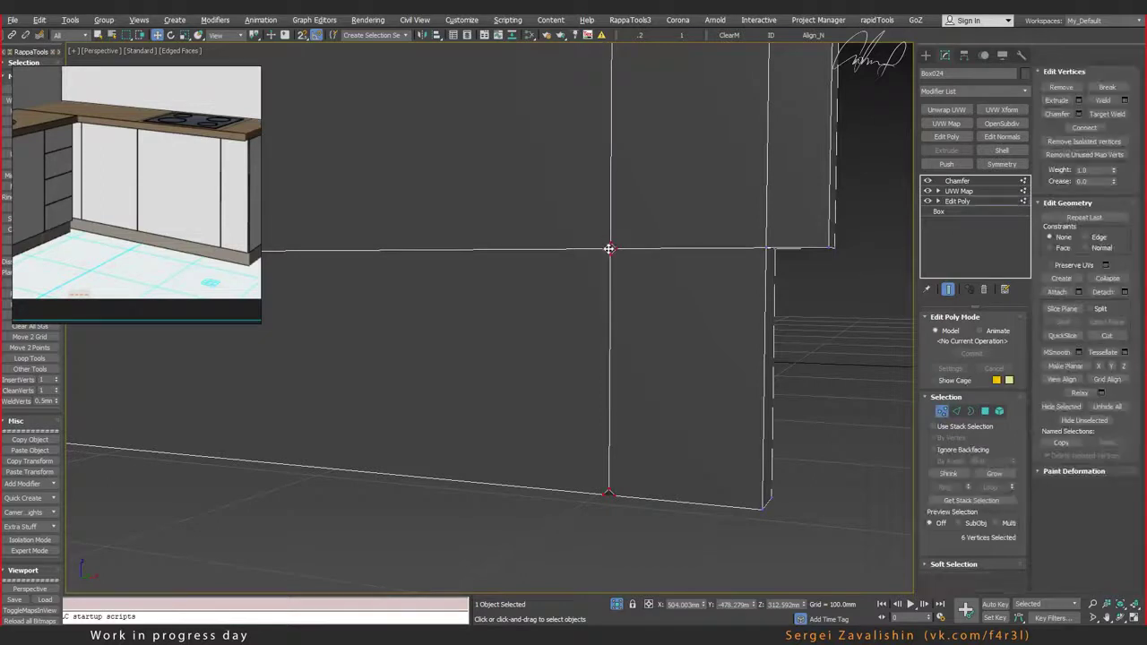
Step: Trial-slide a vertex on the new loop, undo it, and reselect the Chamfer modifier
click(610, 250)
alt+middle_drag(663, 274, 645, 246)
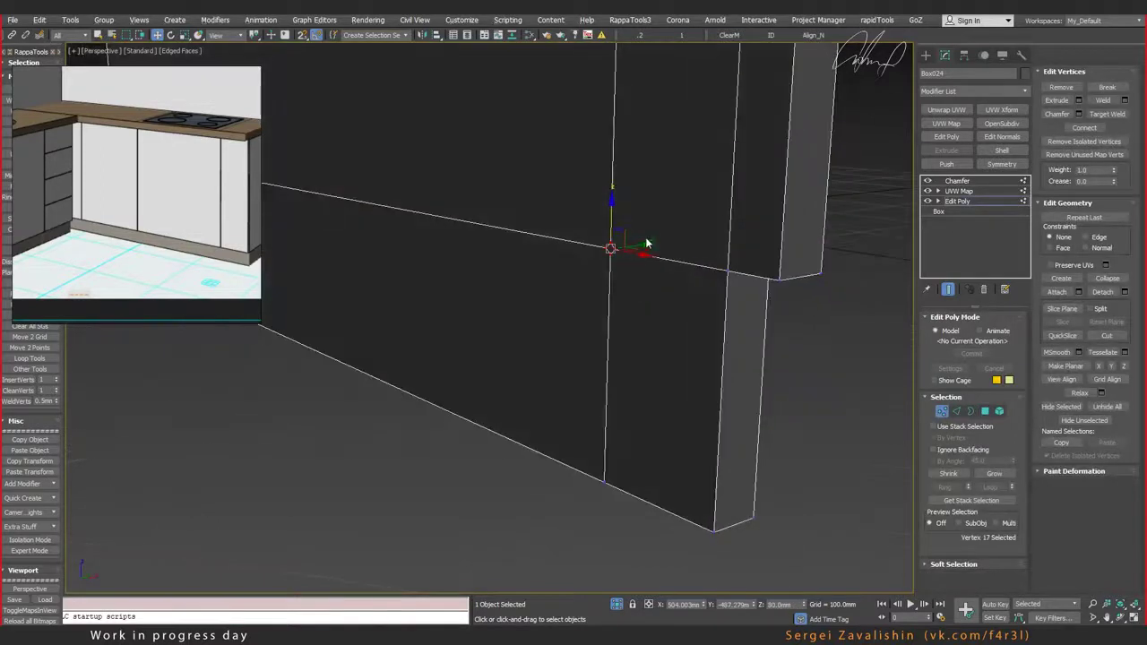
drag(643, 245, 437, 277)
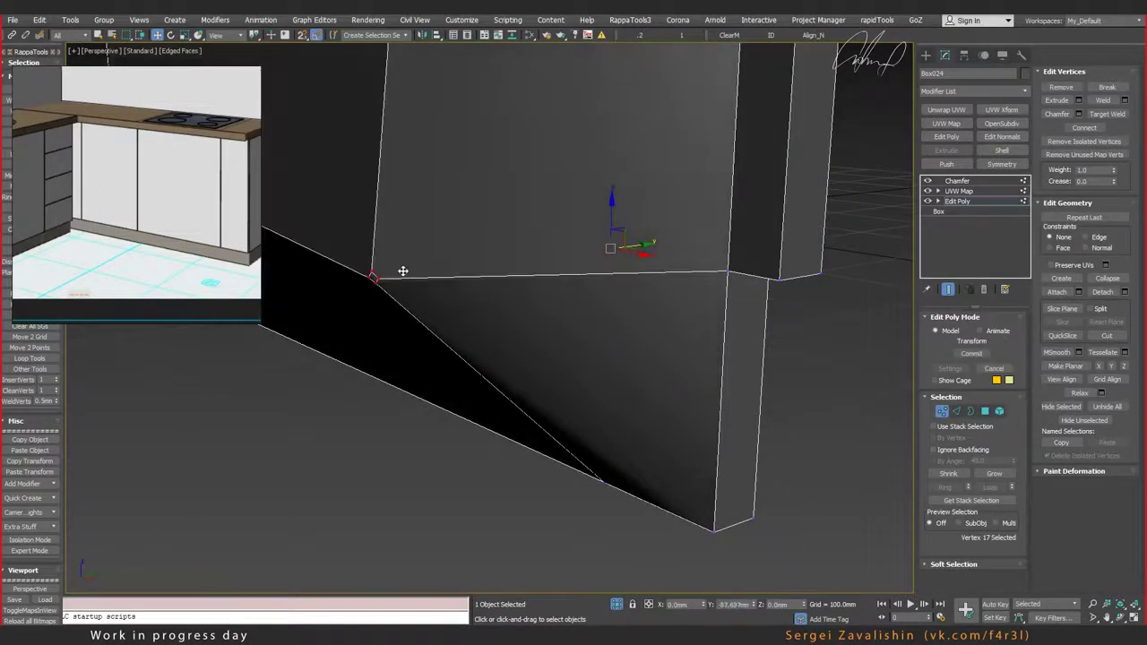
click(957, 201)
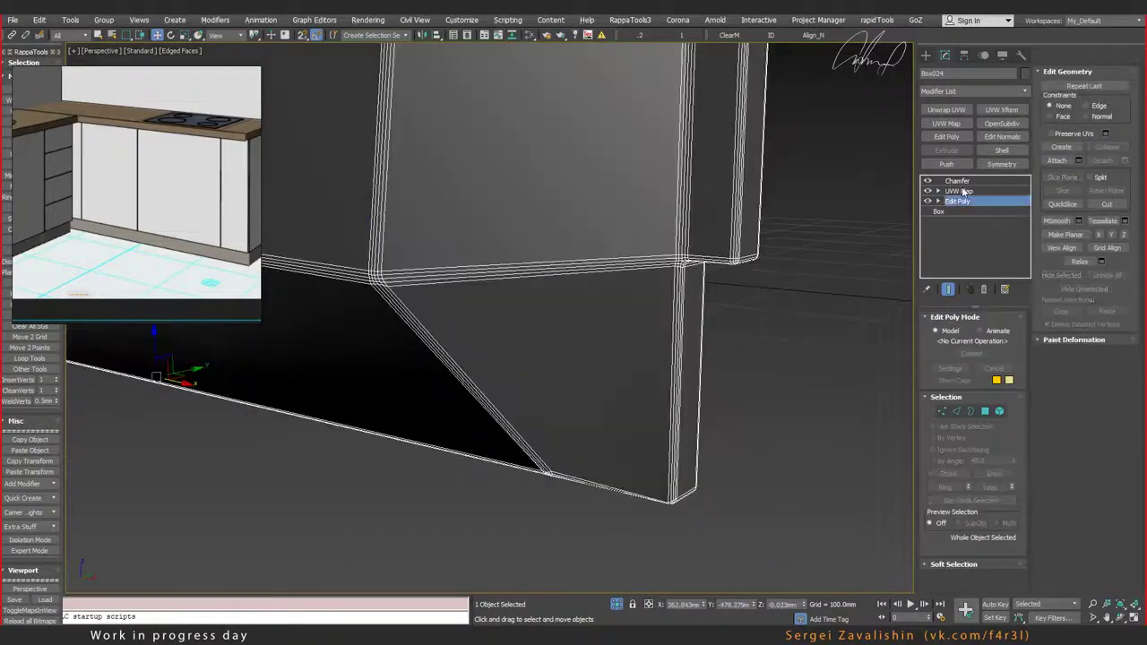
mouse_move(467, 282)
alt+middle_down()
mouse_move(534, 258)
mouse_move(512, 225)
mouse_move(609, 243)
mouse_move(635, 261)
alt+middle_up()
scroll(609, 243, up, 3)
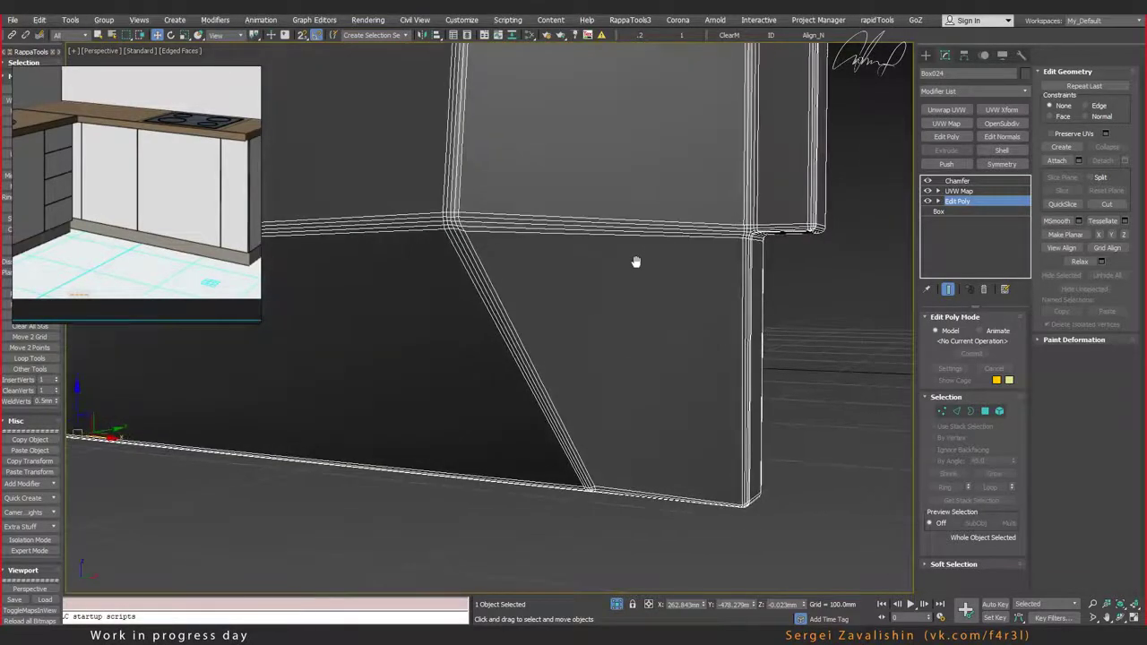
key(ctrl+z)
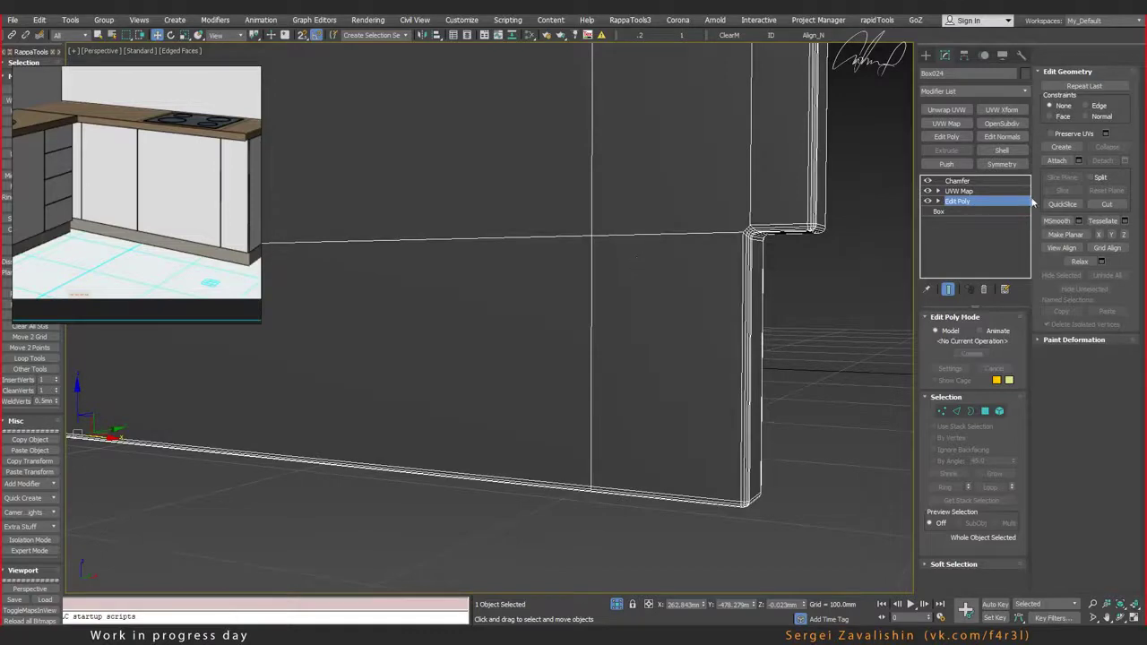
click(961, 181)
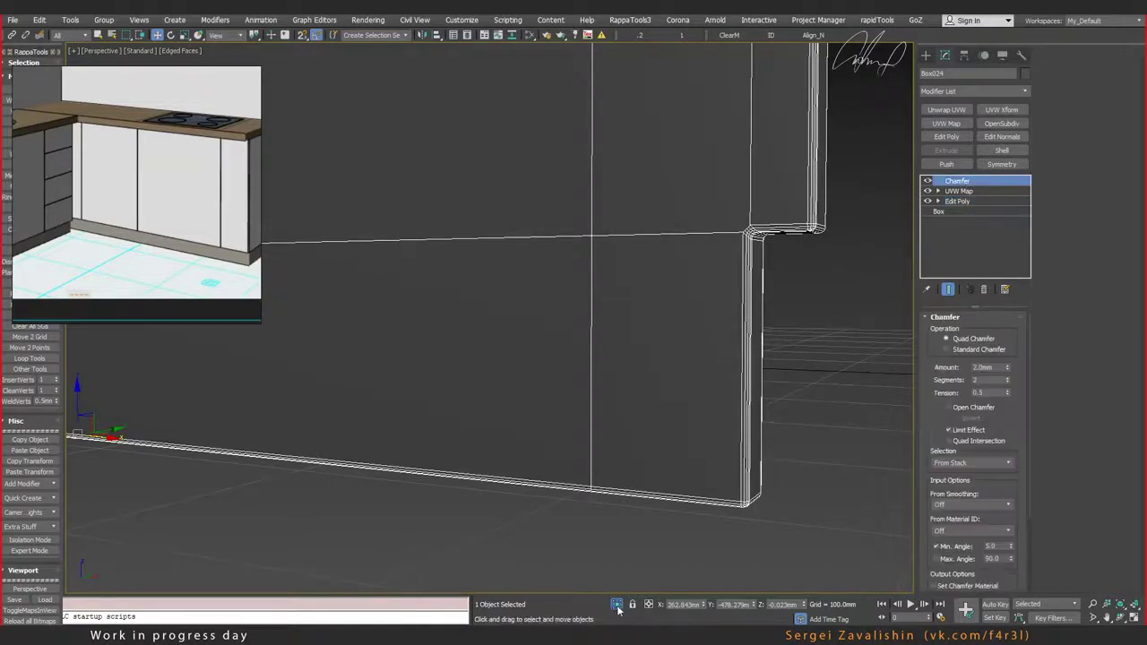
Step: In Edit Poly vertex mode, select the box's top-edge vertices and move them down on Z
key(z)
alt+middle_drag(692, 287, 657, 285)
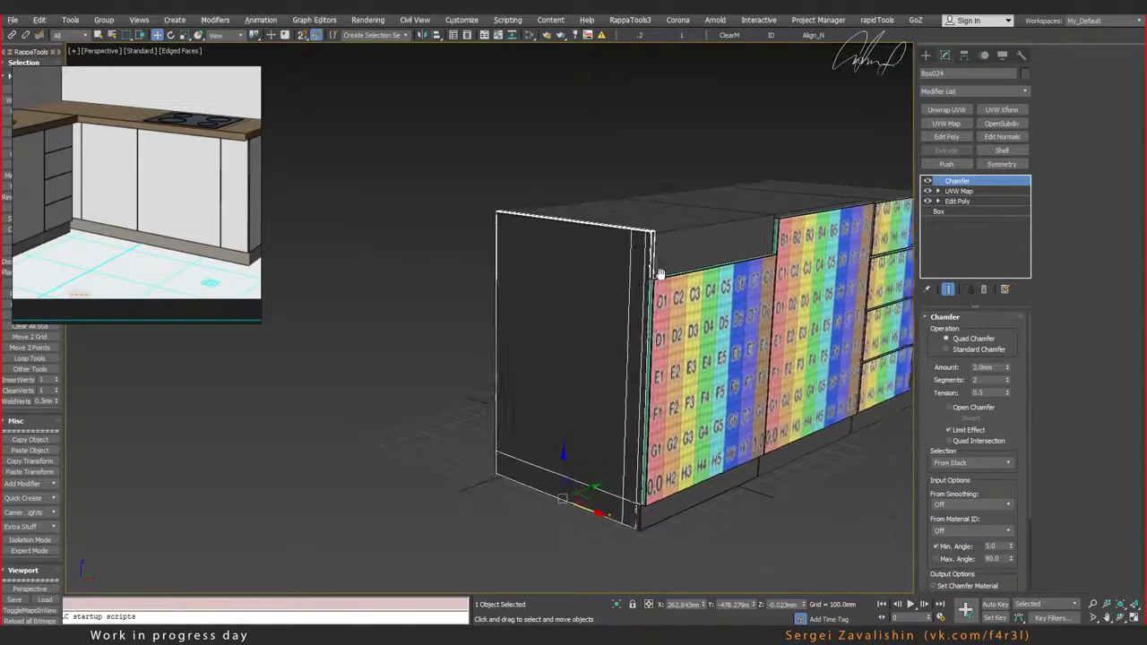
alt+middle_drag(605, 255, 628, 247)
scroll(671, 234, up, 3)
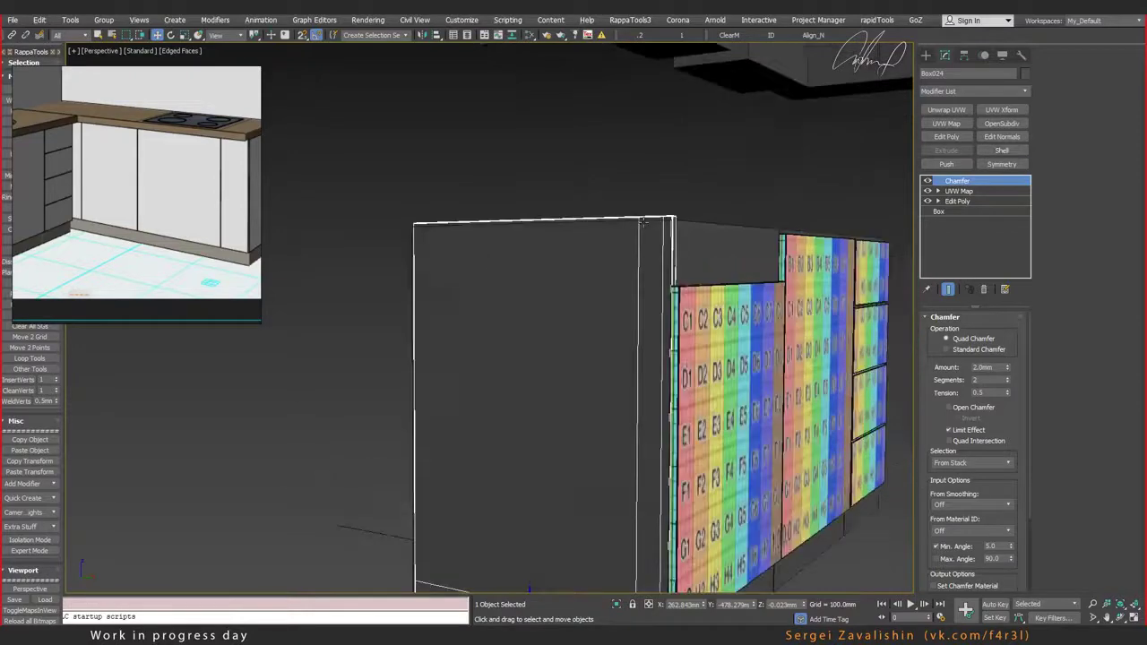
scroll(671, 234, up, 3)
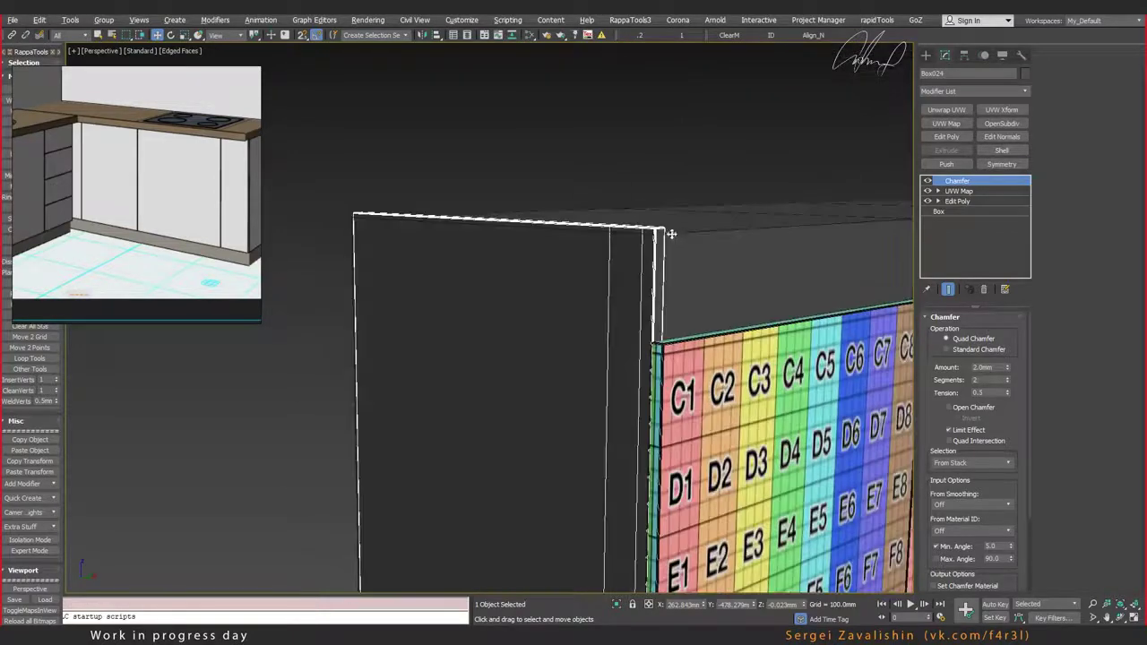
click(952, 202)
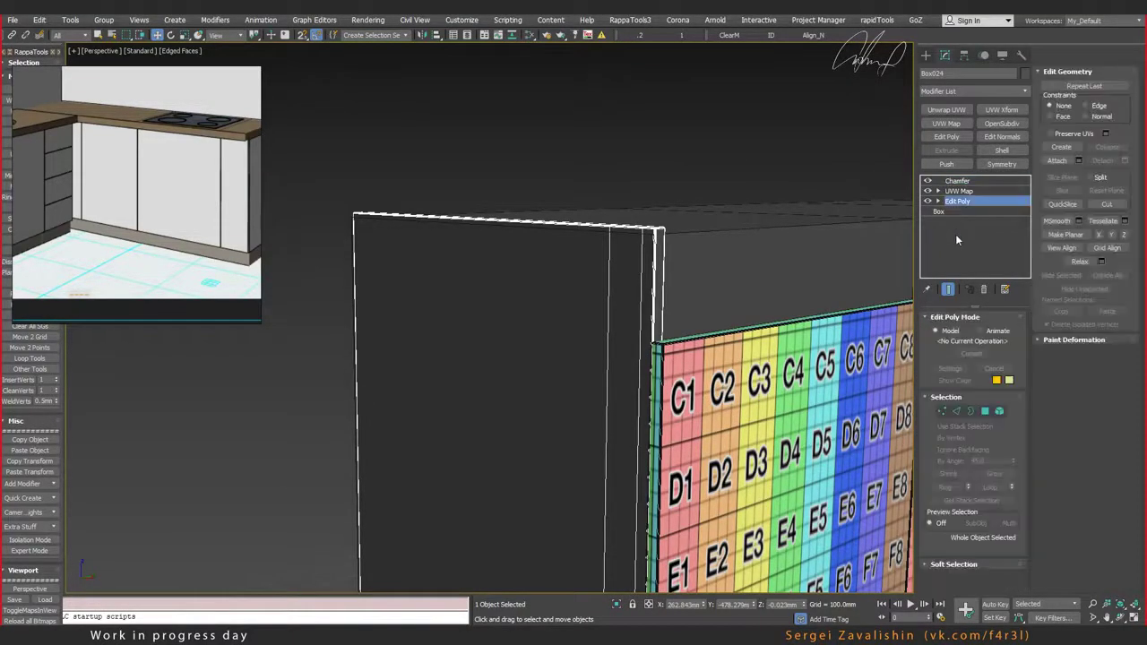
key(1)
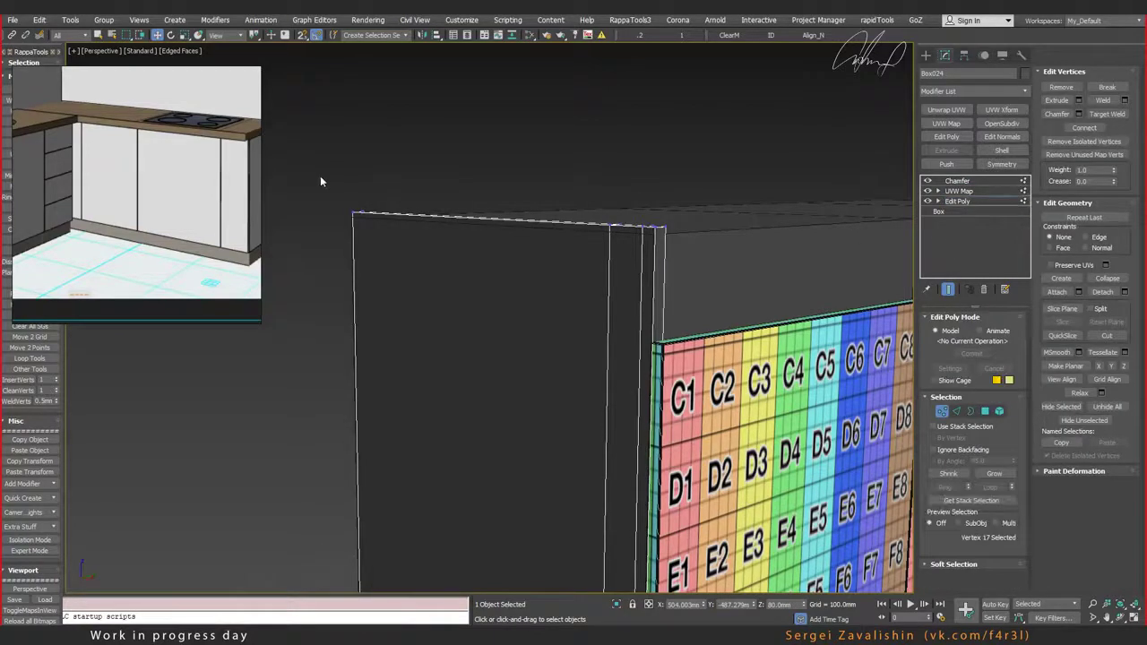
drag(320, 175, 766, 251)
scroll(585, 217, up, 5)
drag(476, 184, 478, 205)
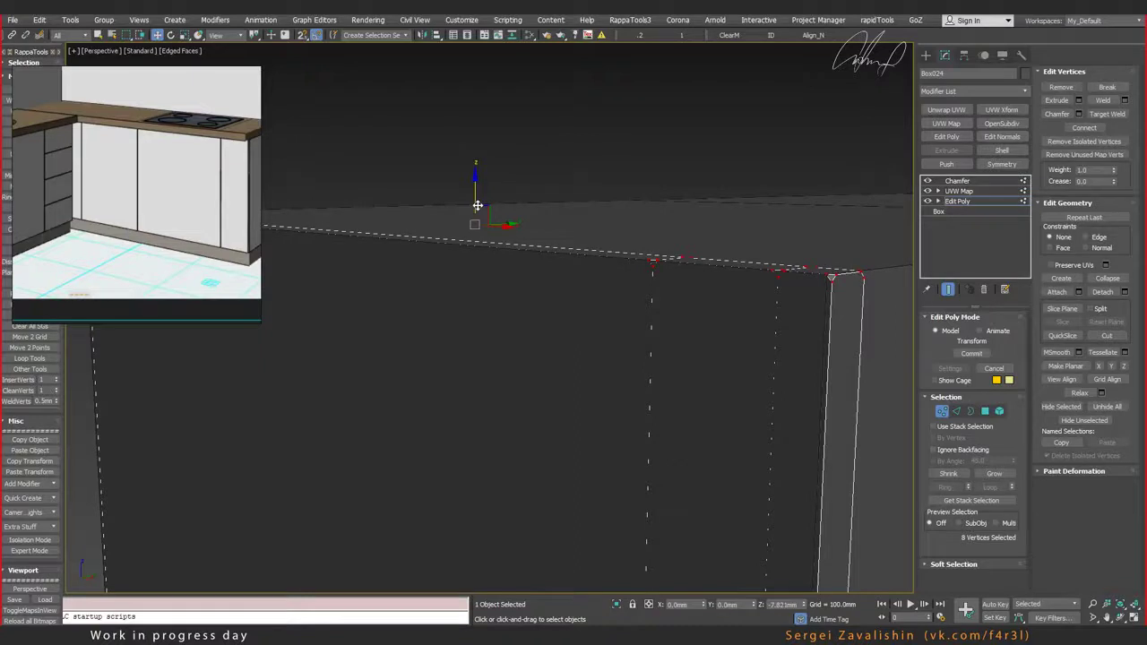
Step: Check the raw and chamfered result, lower the top edge further to about 5mm, and reselect Chamfer
mouse_move(477, 205)
alt+middle_down()
mouse_move(832, 269)
mouse_move(860, 251)
alt+middle_up()
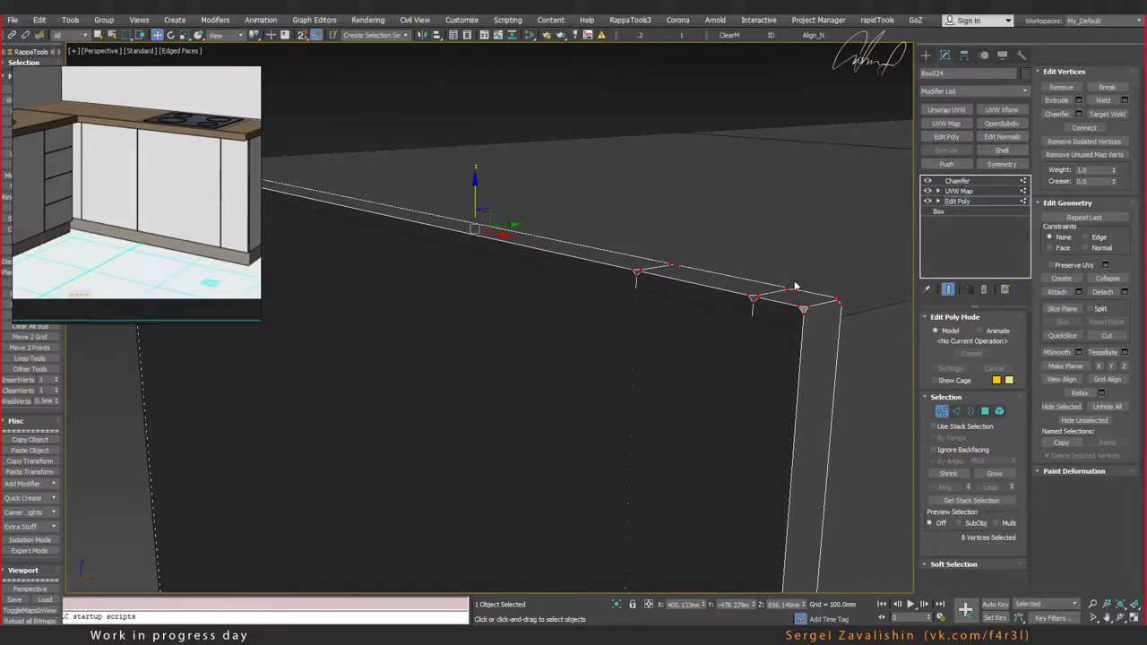
scroll(793, 314, up, 2)
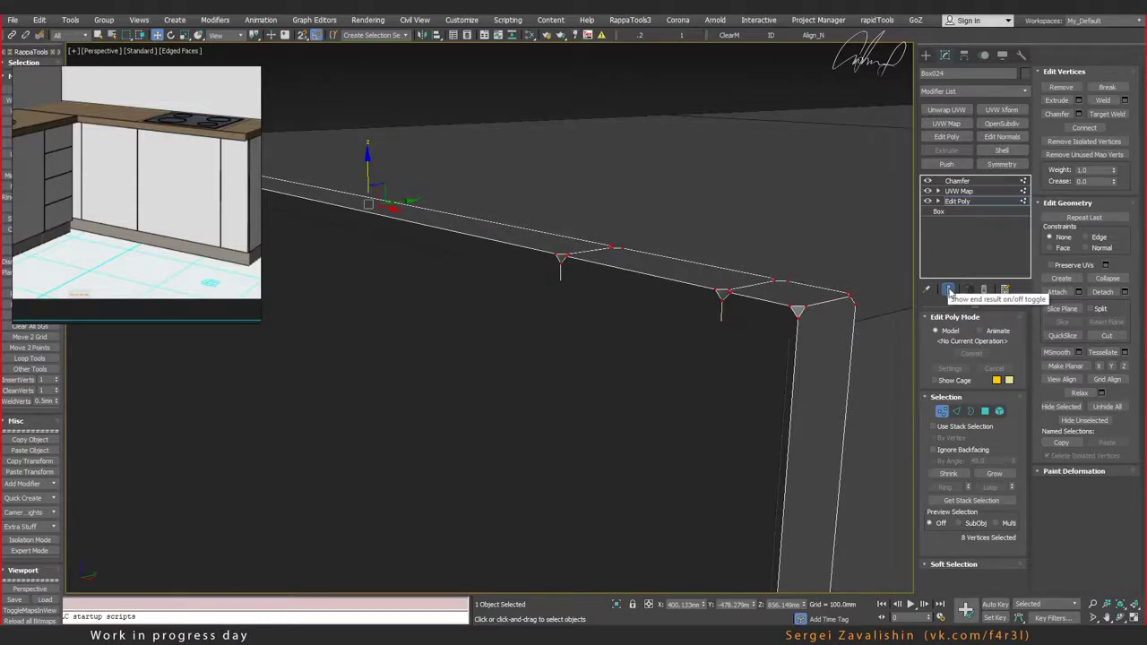
click(949, 290)
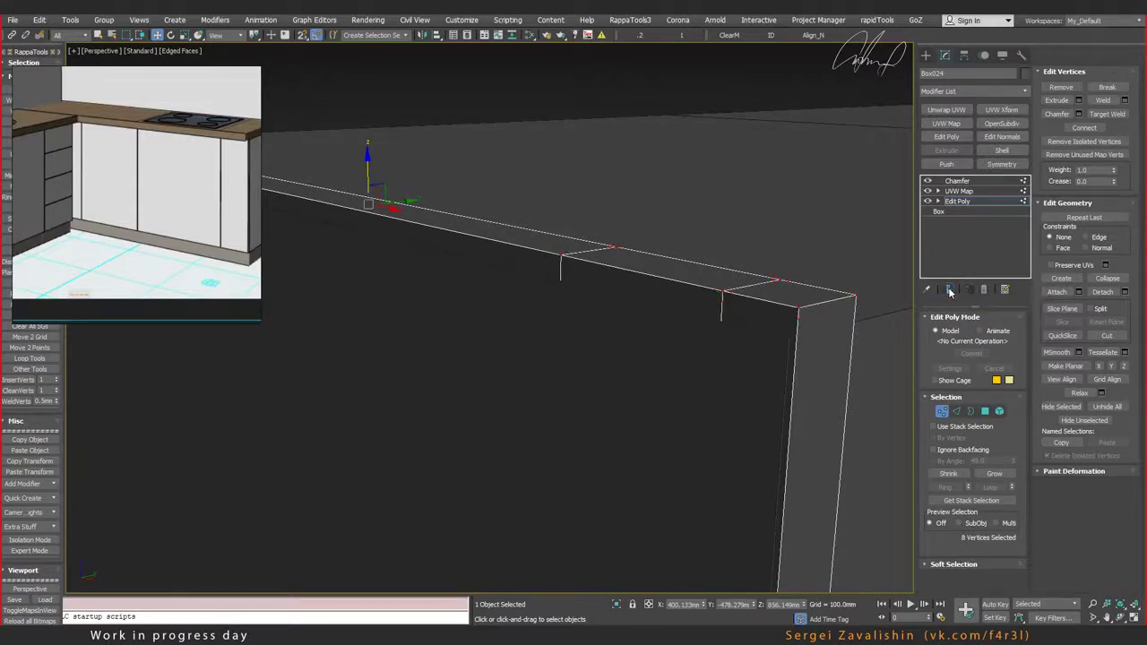
click(949, 290)
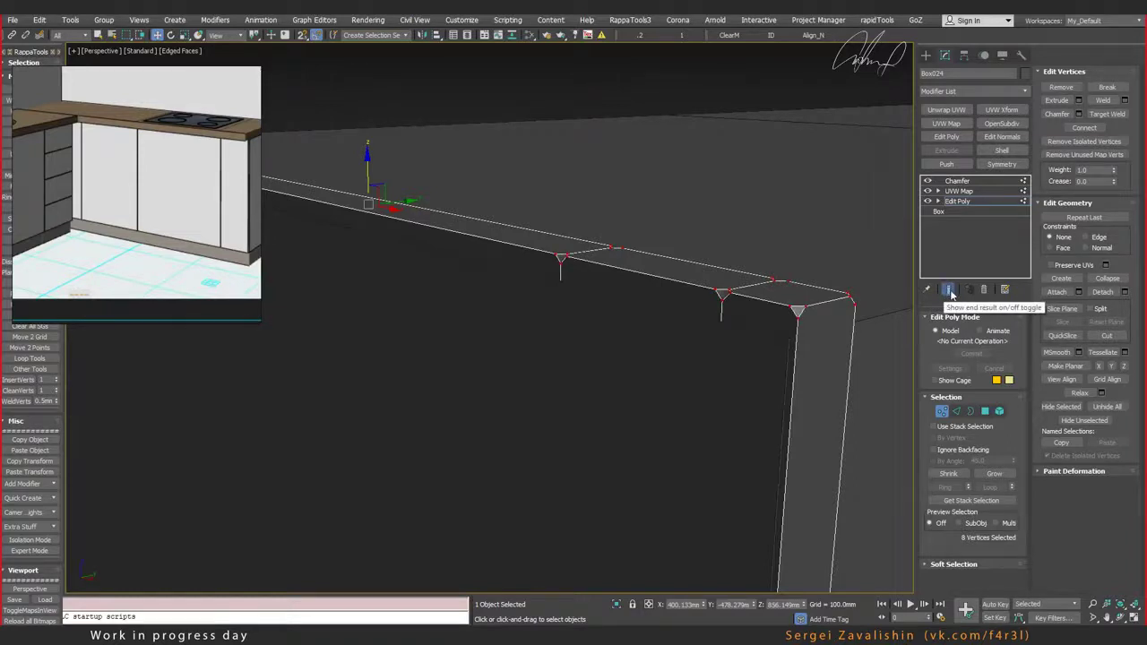
middle_drag(641, 283, 681, 288)
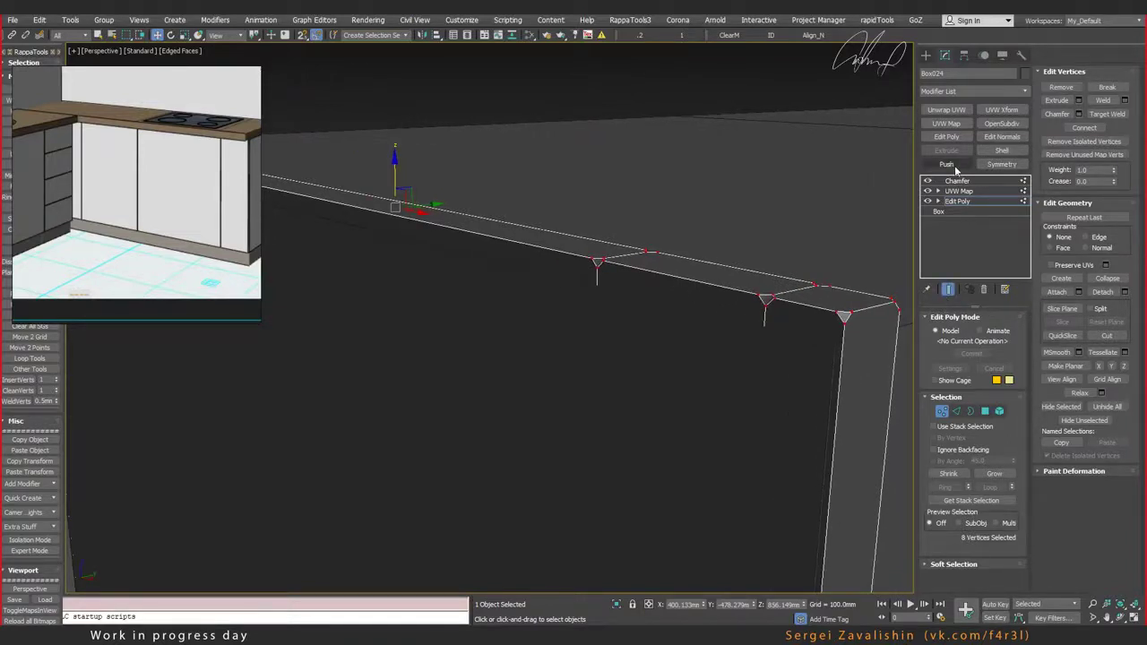
mouse_move(758, 310)
alt+middle_down()
mouse_move(750, 284)
mouse_move(697, 279)
alt+middle_up()
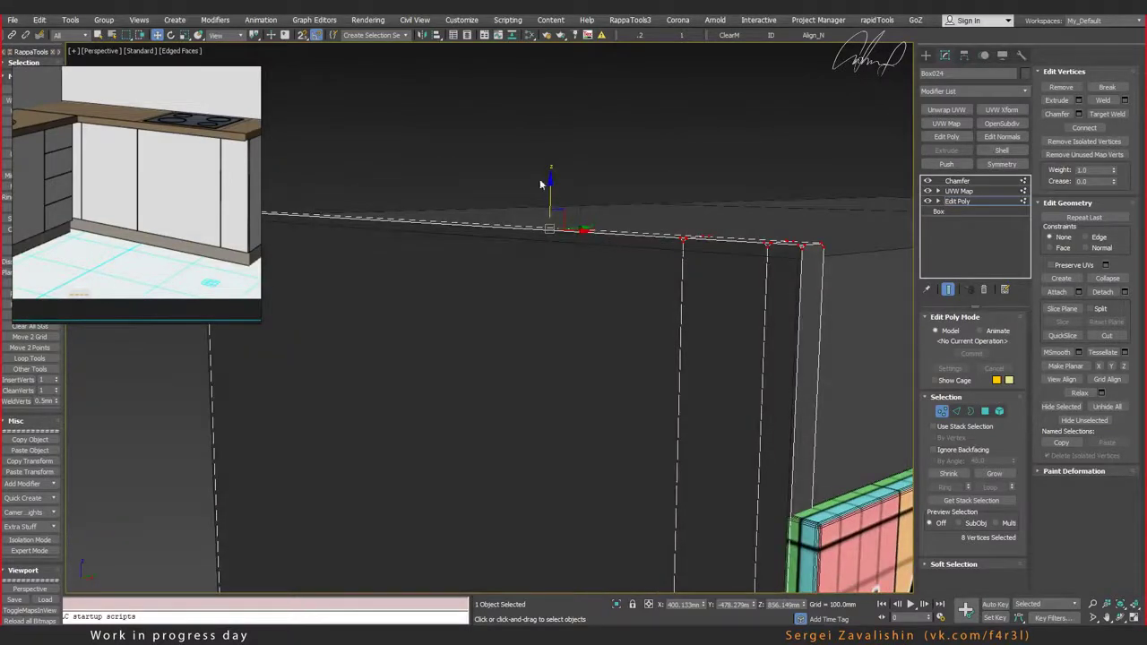
drag(549, 186, 552, 199)
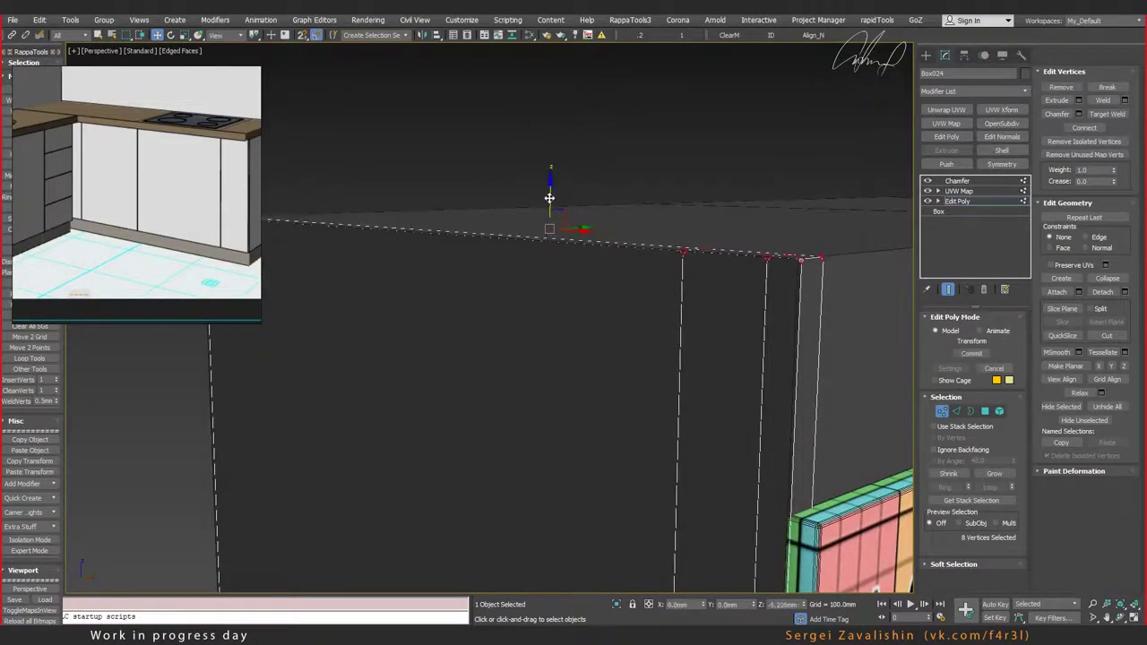
alt+middle_drag(552, 199, 699, 224)
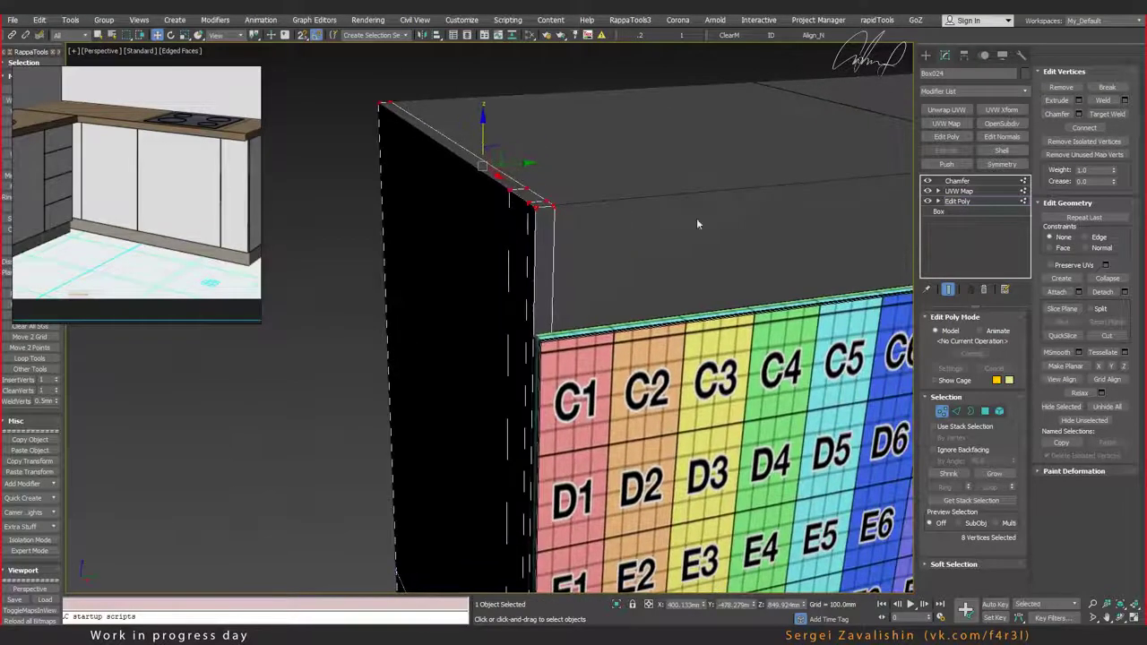
click(970, 202)
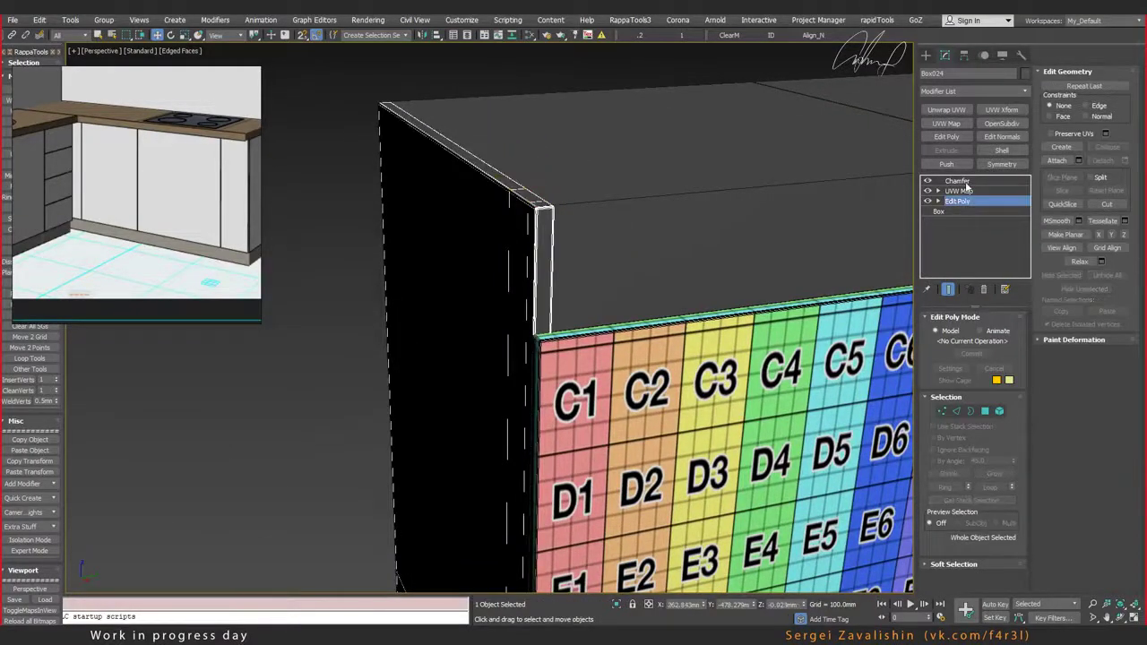
click(959, 181)
Step: Turn off edged faces with F4 and close the Slate Material Editor
key(F4)
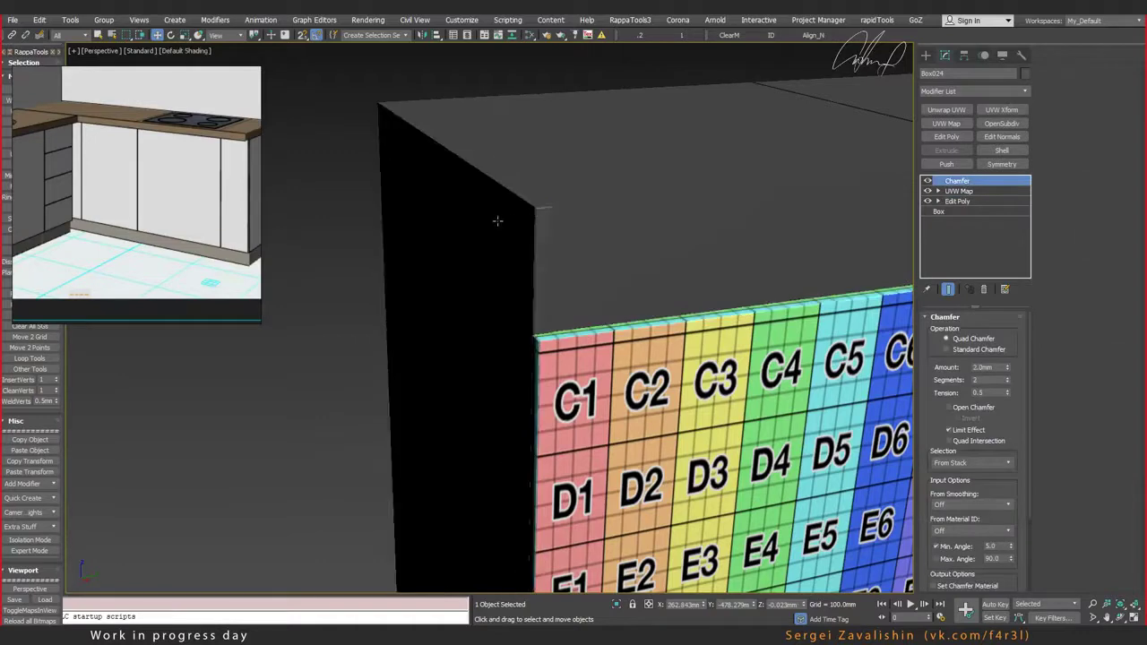
scroll(497, 220, down, 1)
scroll(524, 205, down, 5)
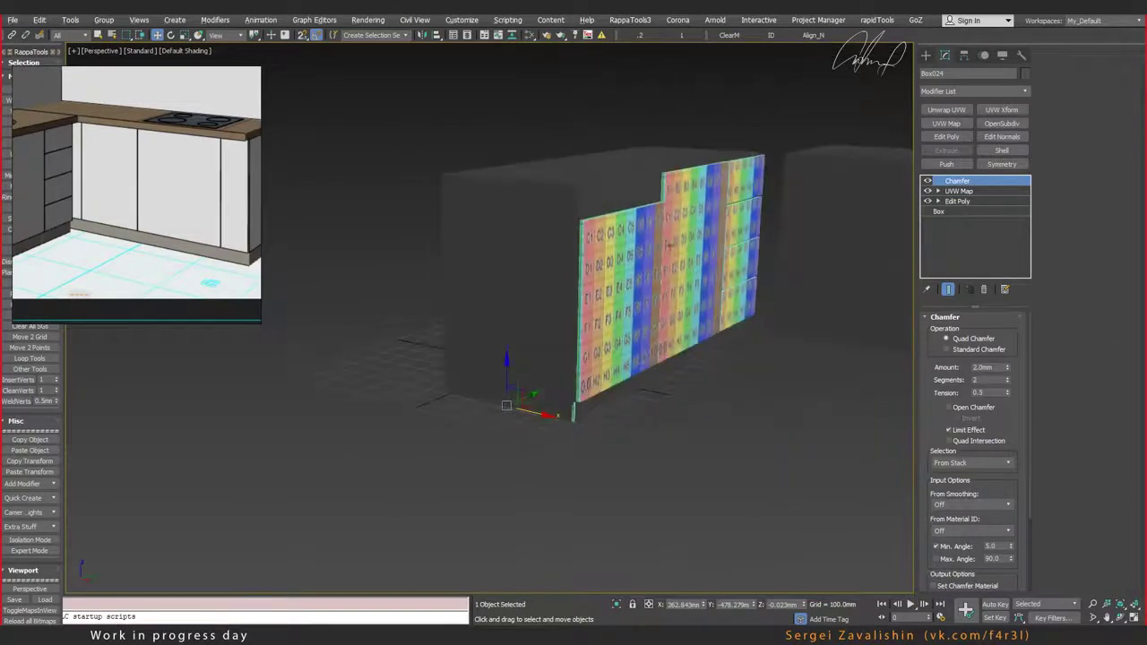
alt+middle_drag(668, 244, 603, 242)
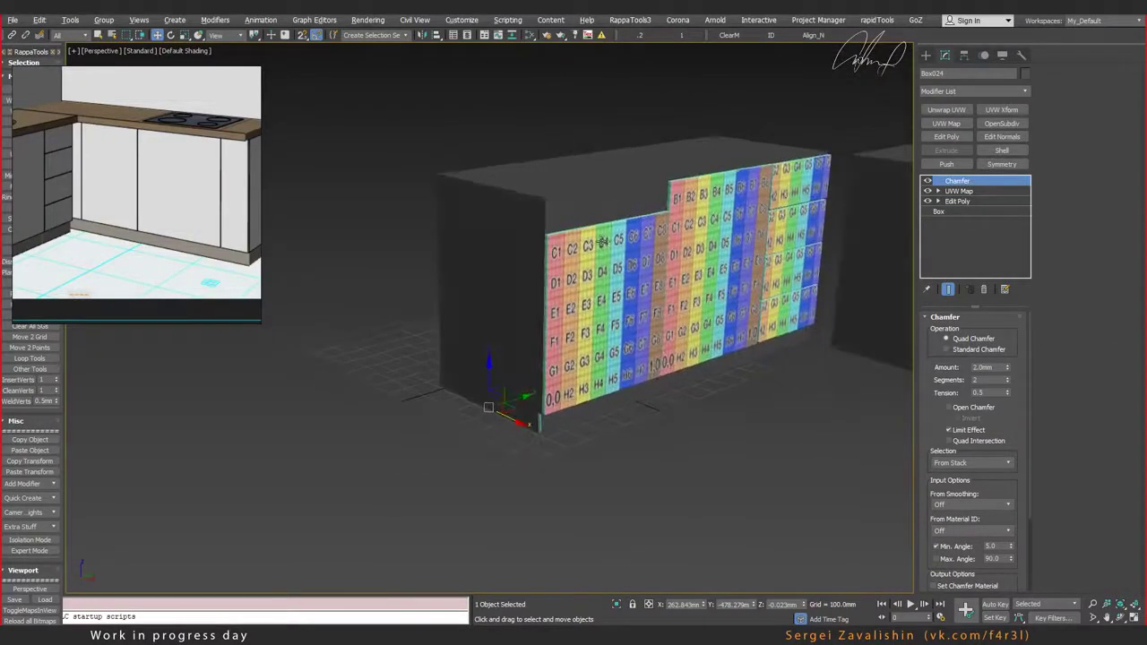
click(530, 34)
right_click(689, 266)
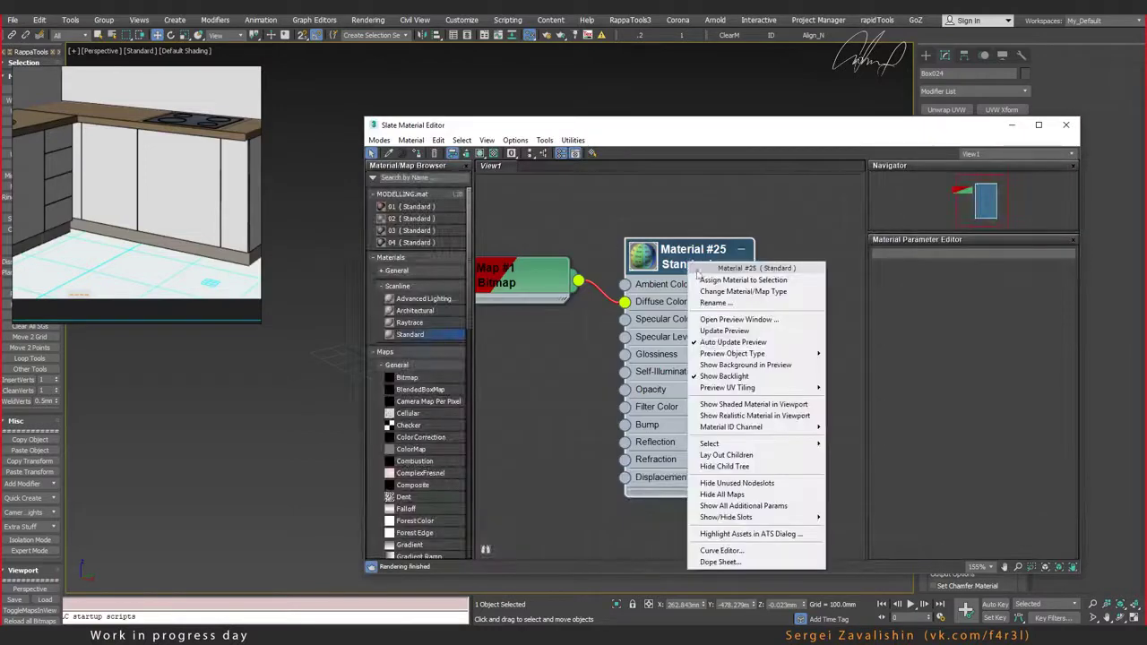
click(743, 279)
click(1065, 125)
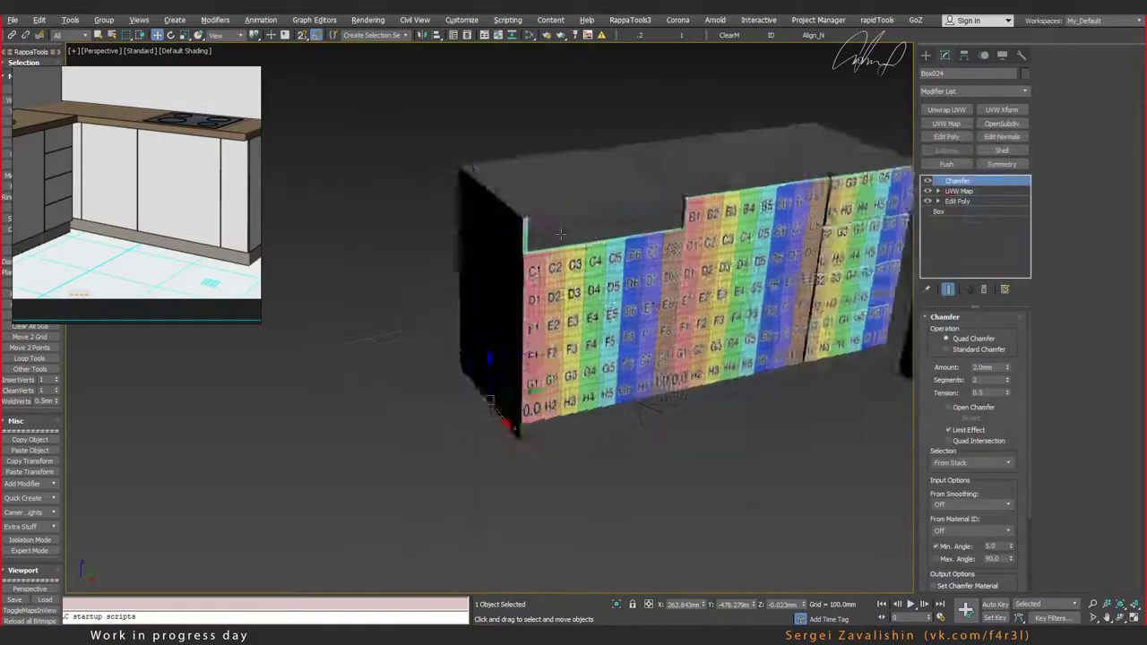
Step: Orbit around the cabinet row and select a single panel on the left cabinet
mouse_move(560, 234)
alt+middle_down()
mouse_move(625, 252)
mouse_move(553, 249)
alt+middle_up()
click(511, 229)
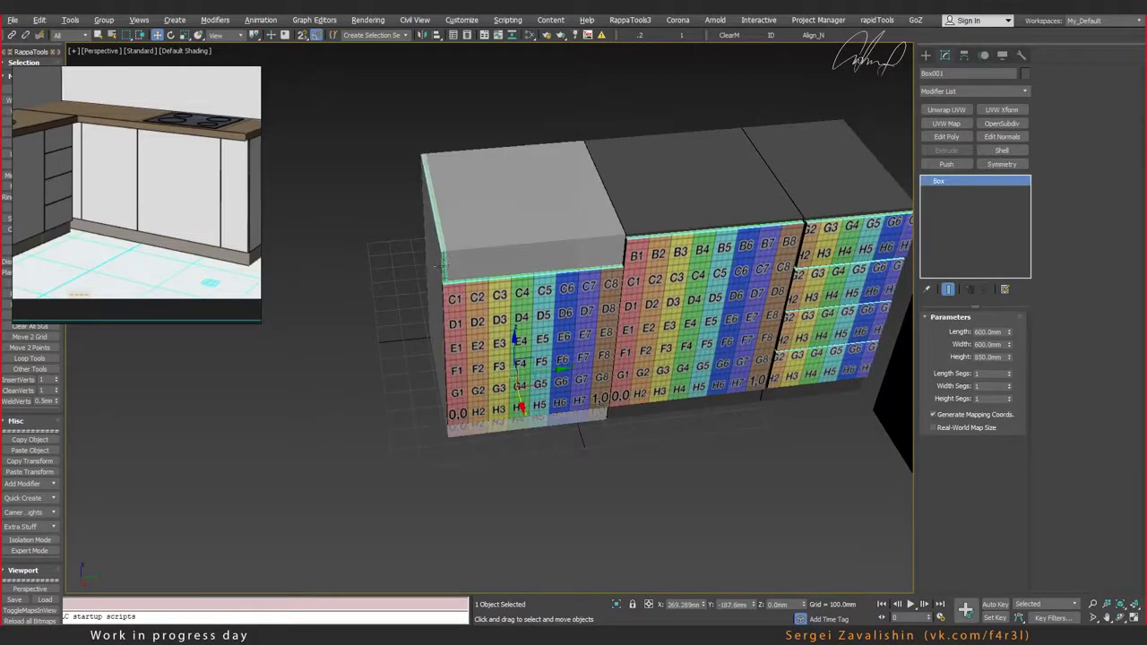
mouse_move(516, 212)
alt+middle_down()
mouse_move(574, 215)
mouse_move(541, 224)
alt+middle_up()
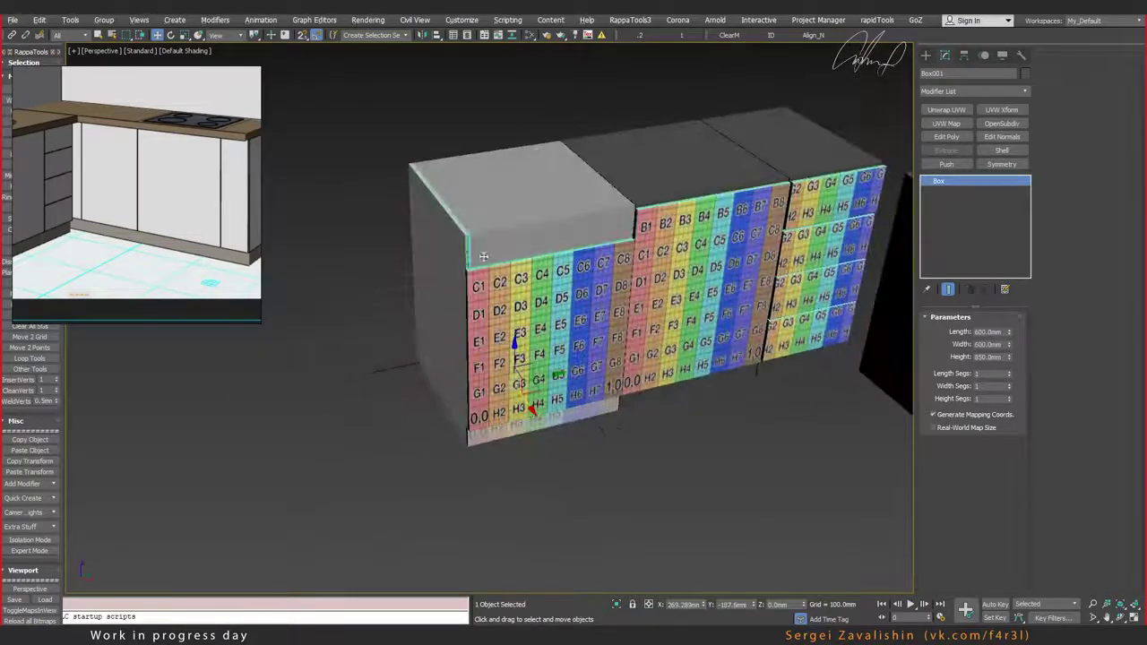
alt+middle_drag(485, 257, 504, 232)
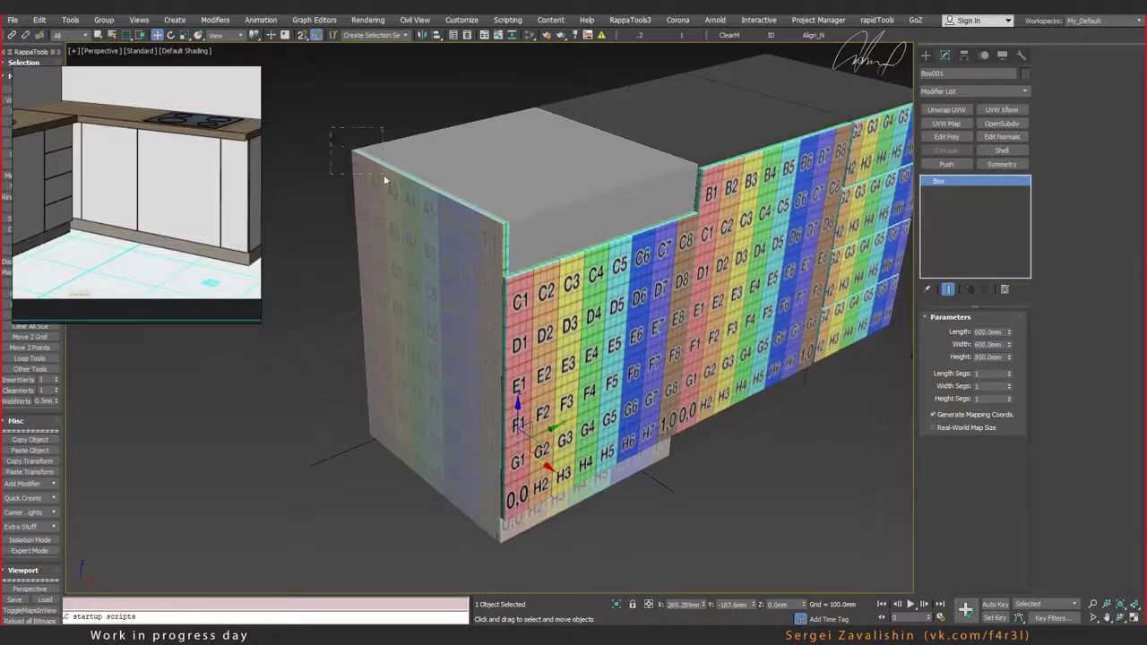
ctrl+drag(384, 180, 386, 181)
click(625, 259)
alt+middle_drag(625, 259, 475, 462)
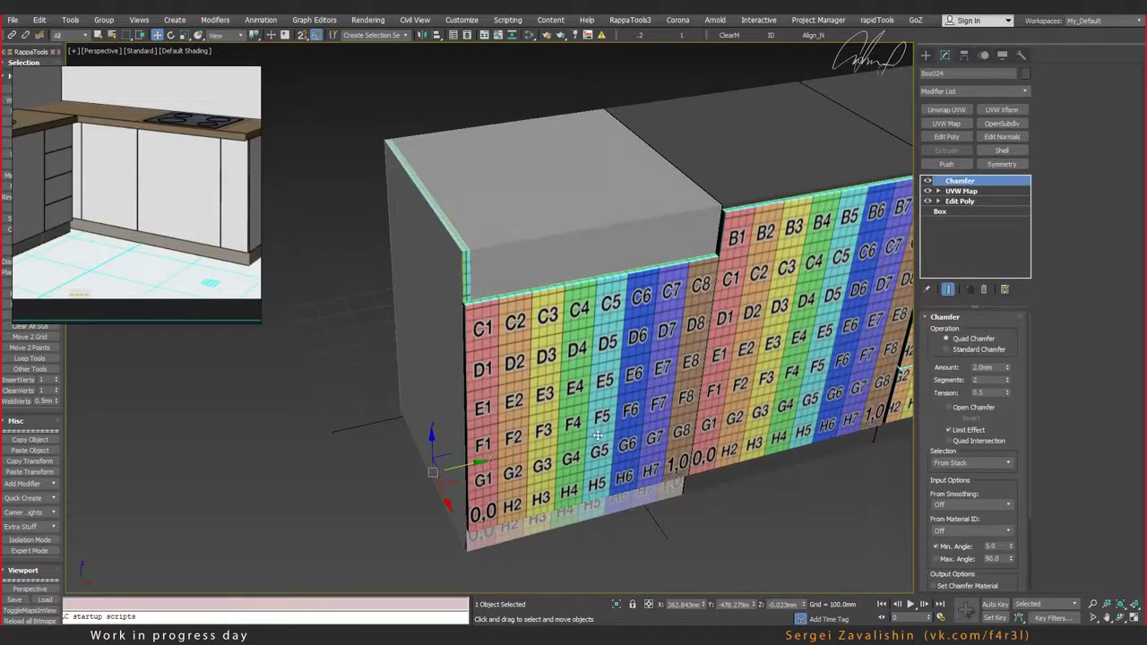
Step: Shift-move the panel as a copy, then place an instanced copy at mid-depth in the Top view
shift+drag(597, 436, 770, 426)
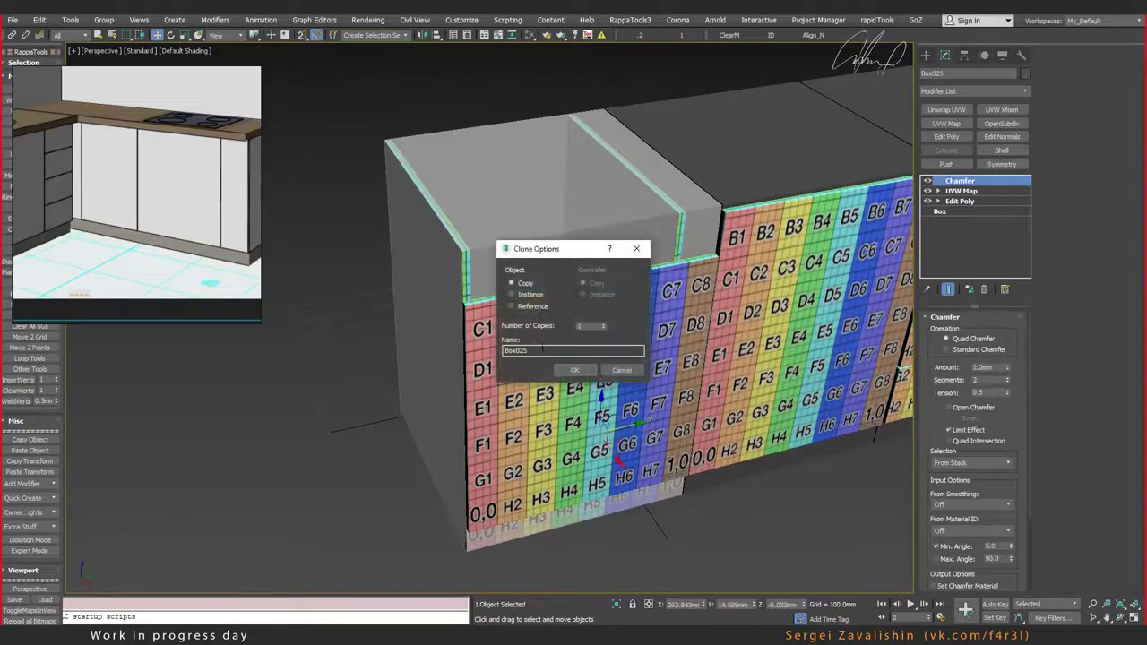
click(573, 371)
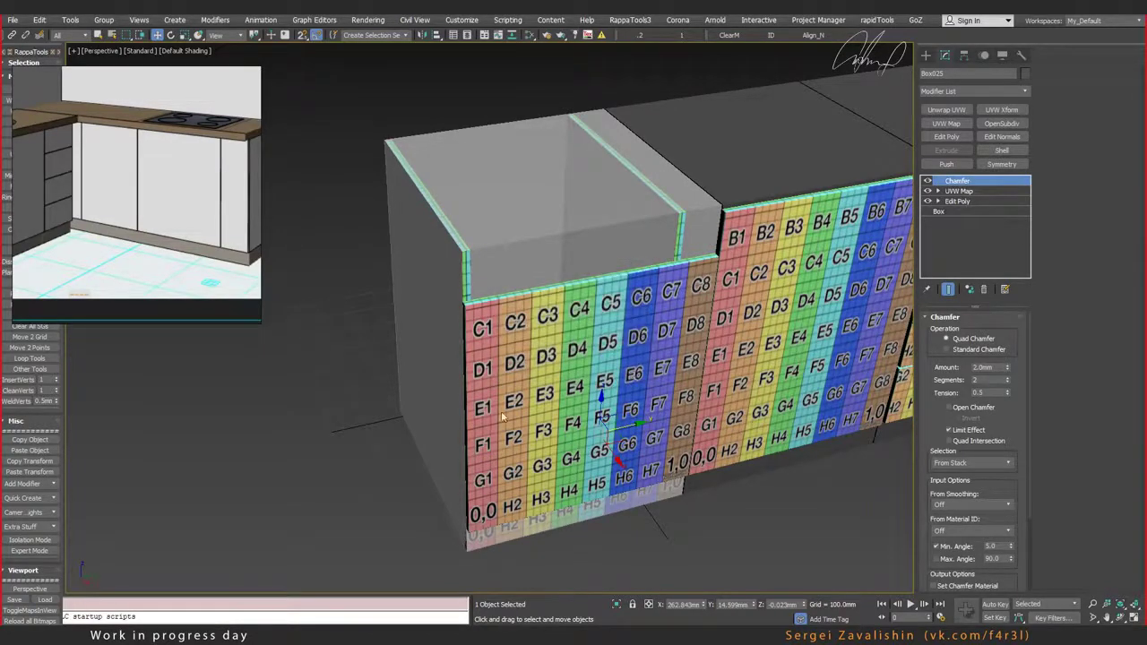
key(alt+w)
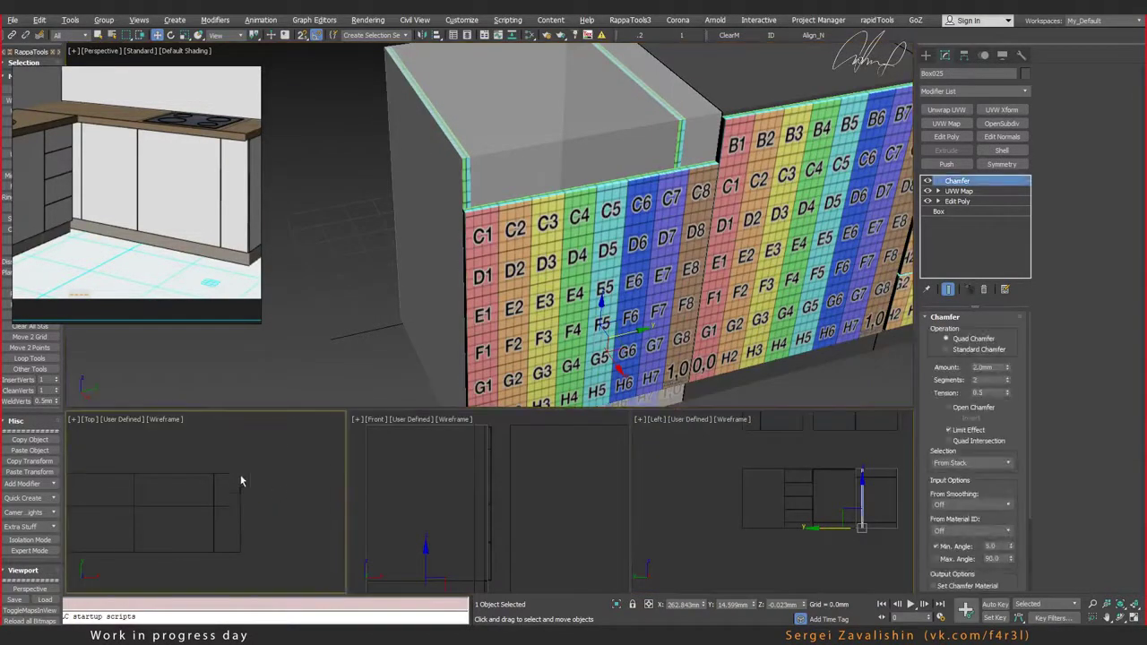
key(z)
scroll(243, 486, down, 5)
scroll(241, 485, down, 5)
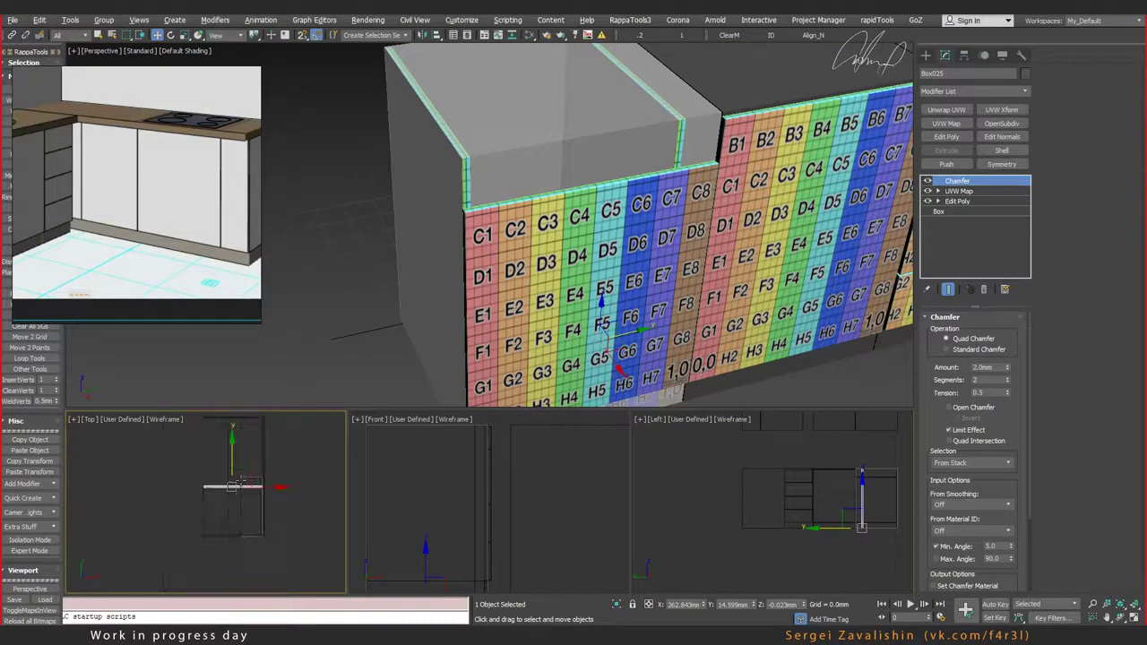
click(249, 509)
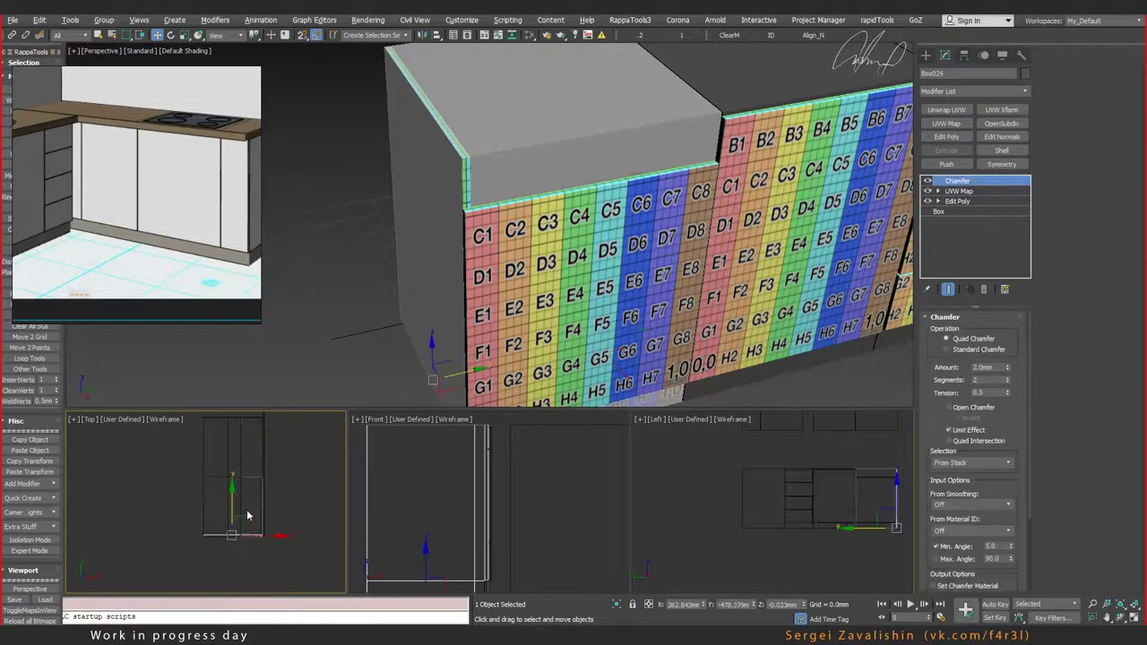
key(alt+w)
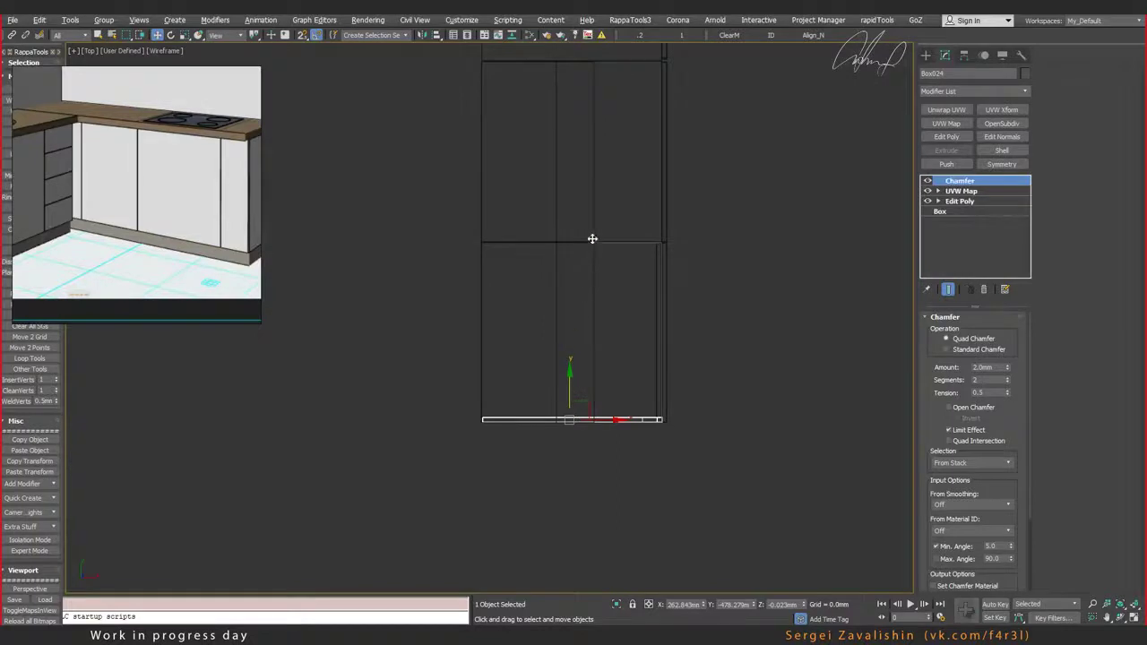
drag(593, 238, 593, 221)
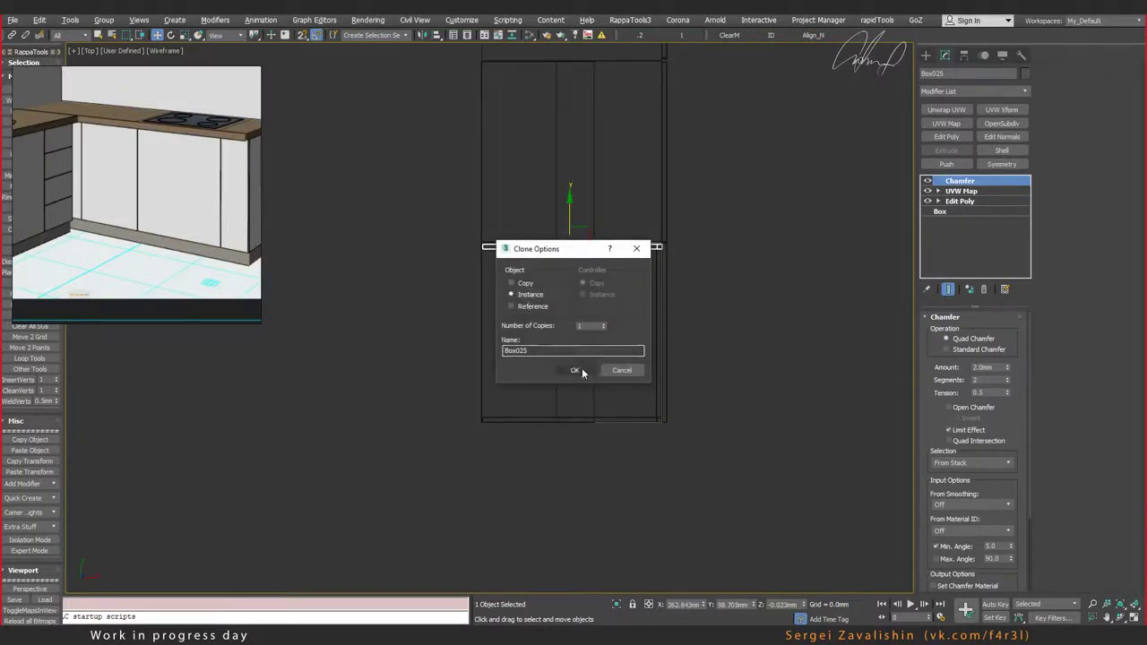
click(574, 370)
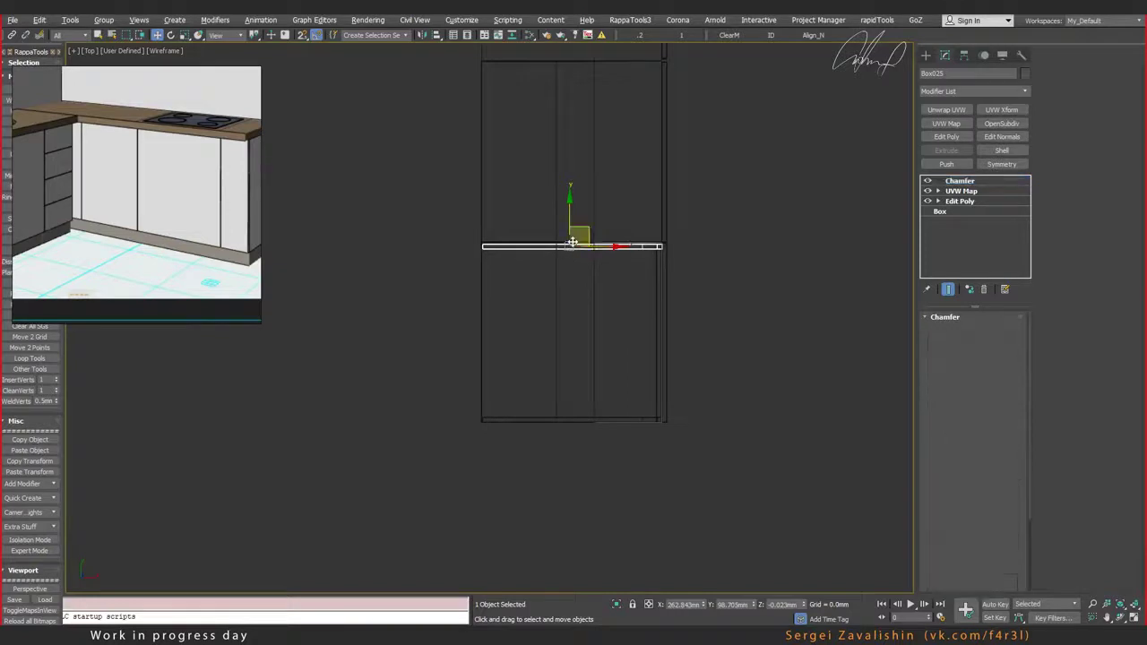
Step: Place another instanced panel copy slightly further back in the Top view
scroll(591, 247, up, 3)
scroll(576, 256, up, 3)
middle_drag(531, 278, 535, 250)
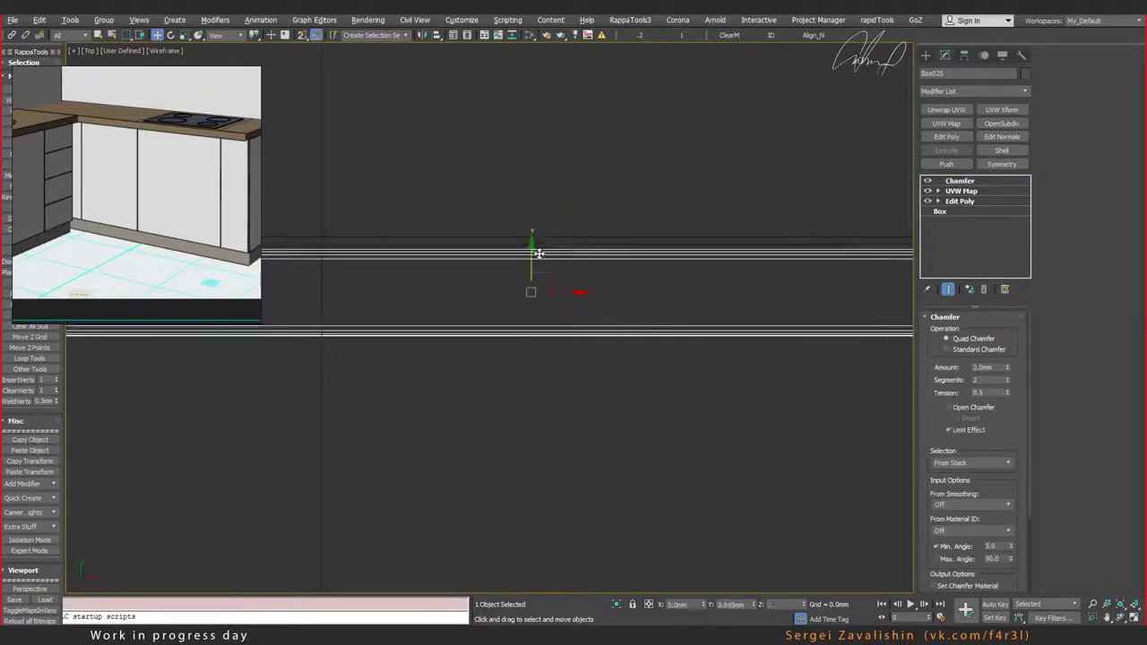
scroll(543, 257, down, 3)
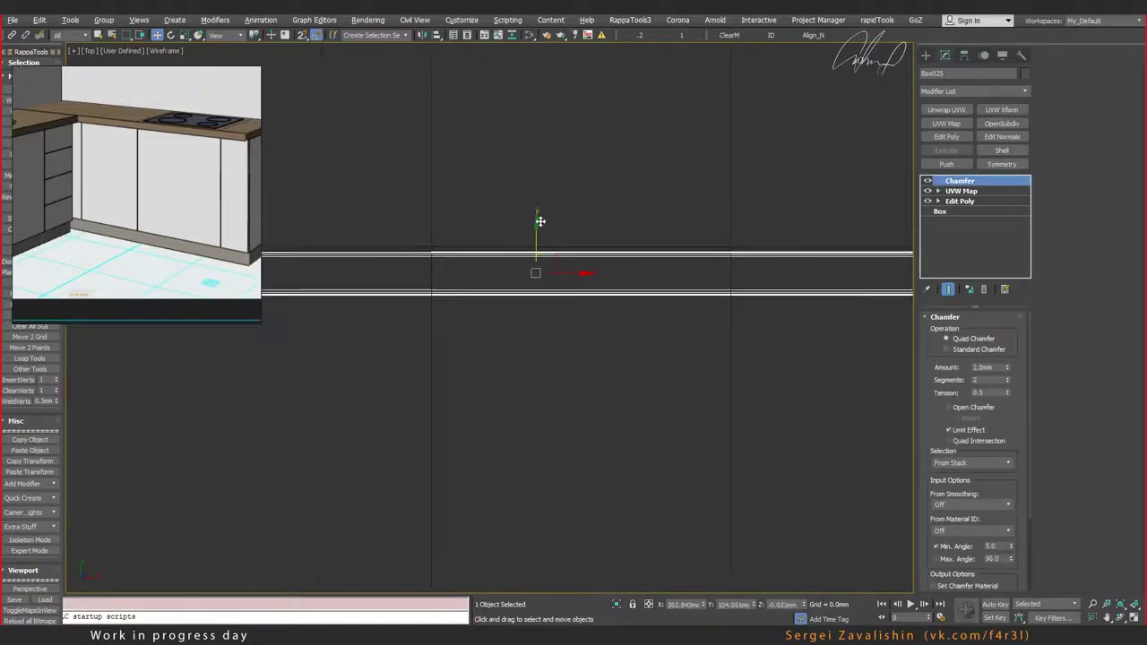
drag(540, 222, 537, 202)
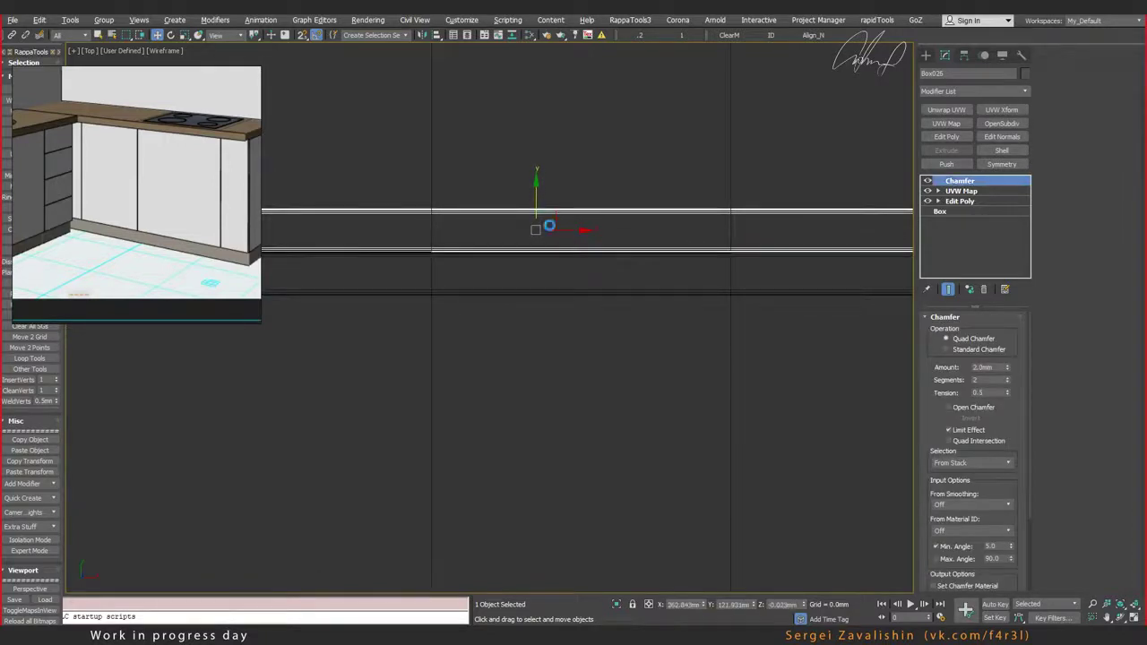
click(576, 371)
key(z)
key(alt+w)
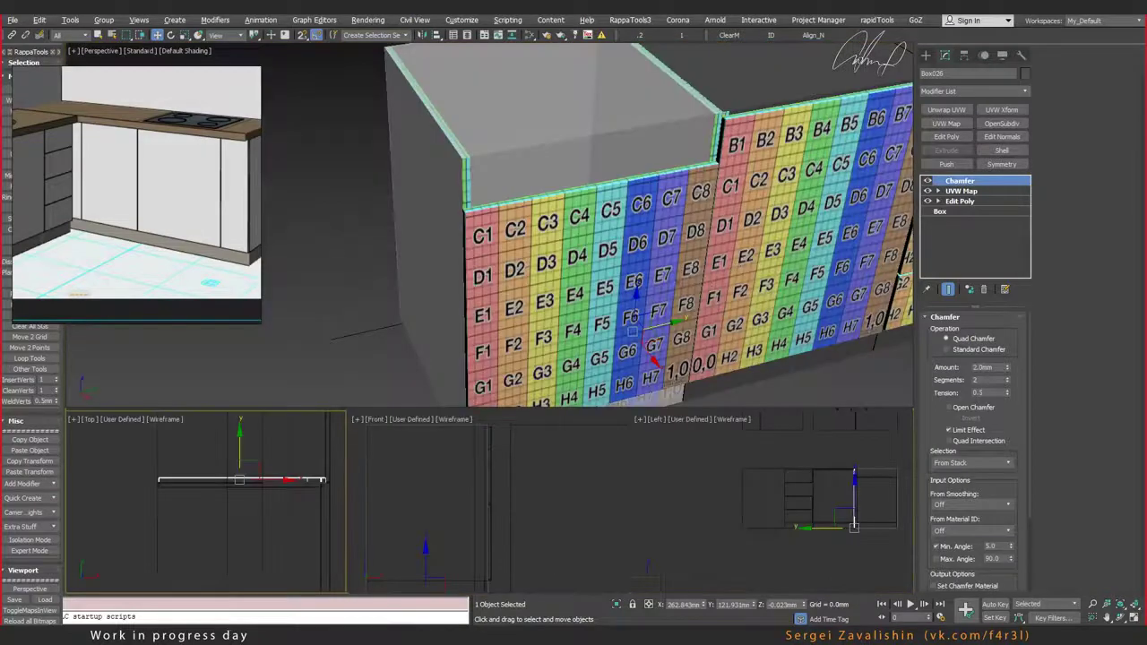
key(alt+w)
Step: Delete the solid cabinet box, leaving the separate panels
alt+middle_drag(769, 329, 807, 377)
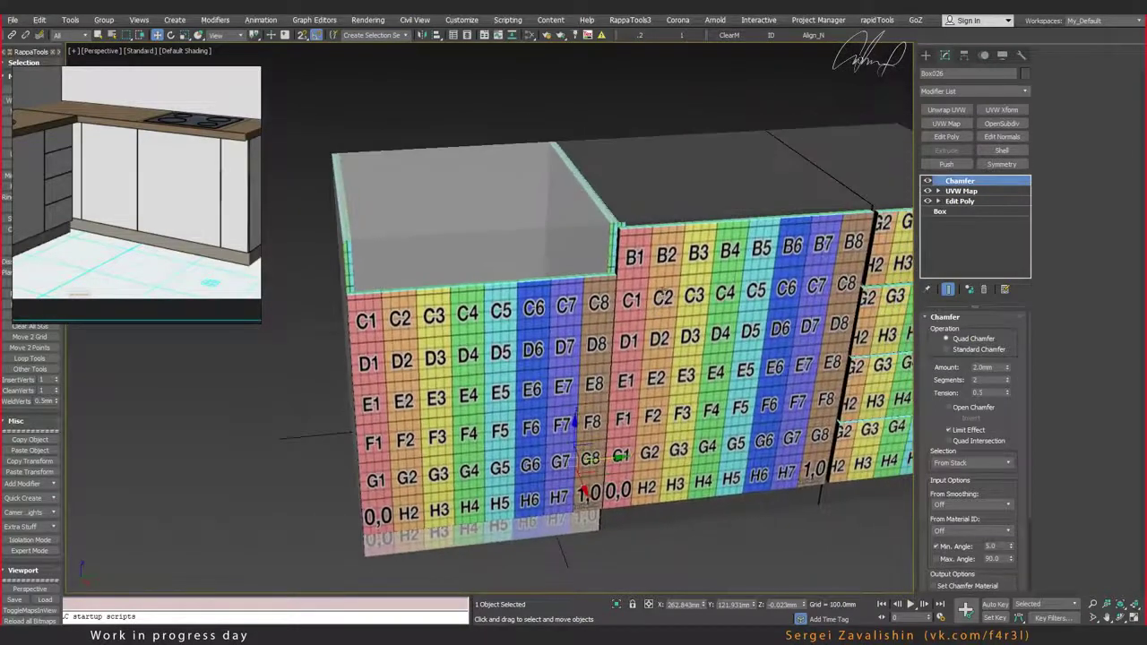
scroll(625, 231, up, 4)
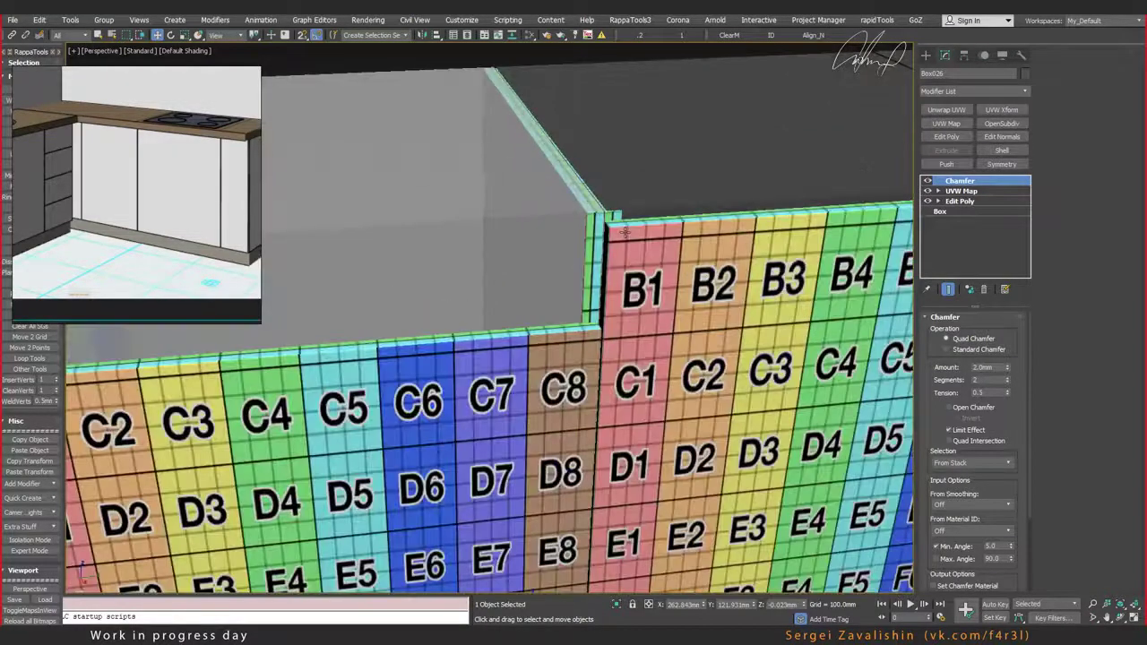
scroll(618, 235, down, 2)
mouse_move(373, 378)
alt+middle_down()
mouse_move(568, 334)
mouse_move(514, 240)
alt+middle_up()
scroll(568, 334, up, 2)
scroll(514, 240, down, 2)
scroll(515, 239, up, 2)
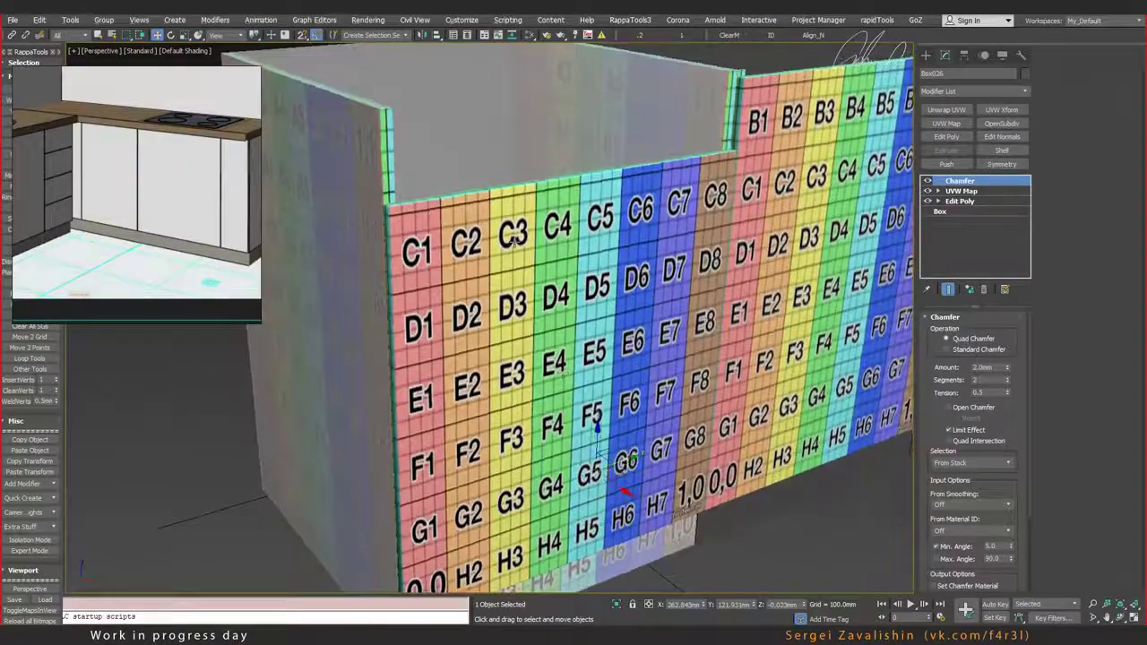
key(F4)
click(514, 237)
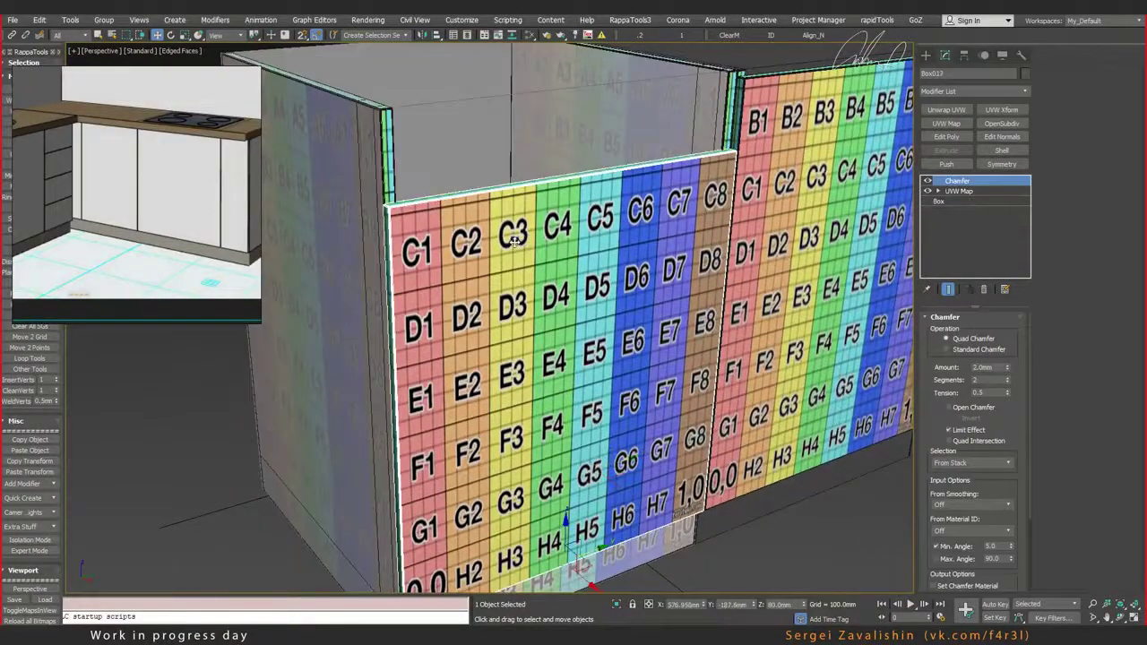
mouse_move(577, 382)
alt+middle_down()
mouse_move(608, 248)
mouse_move(675, 193)
alt+middle_up()
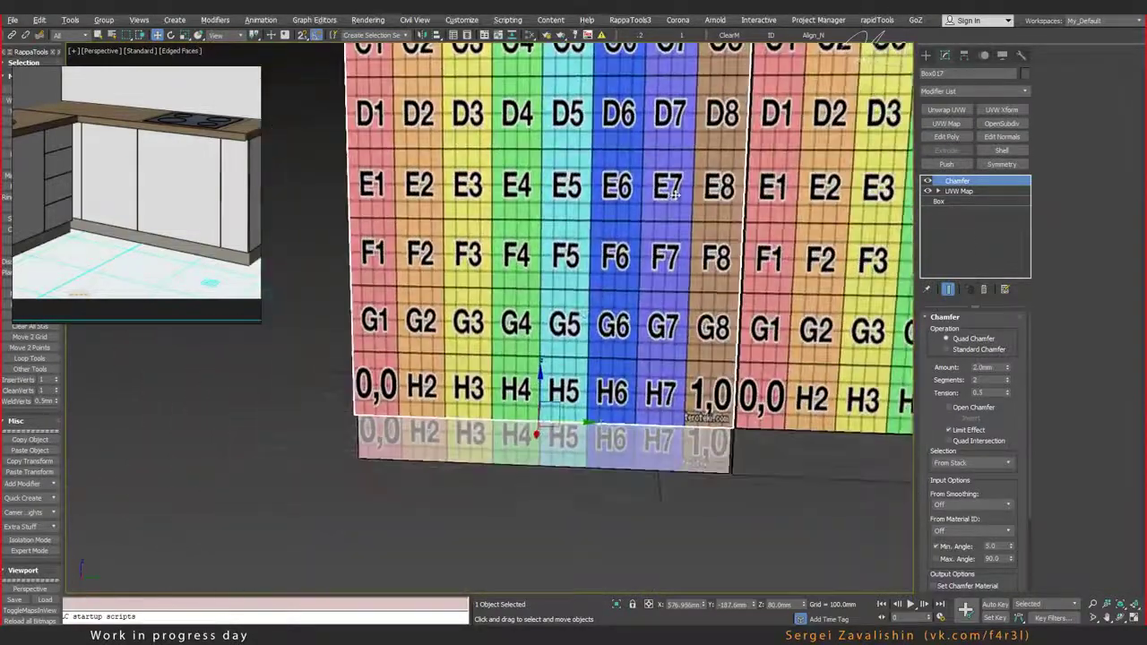
scroll(676, 193, down, 3)
scroll(676, 193, down, 2)
alt+middle_drag(676, 194, 568, 179)
click(561, 164)
key(Delete)
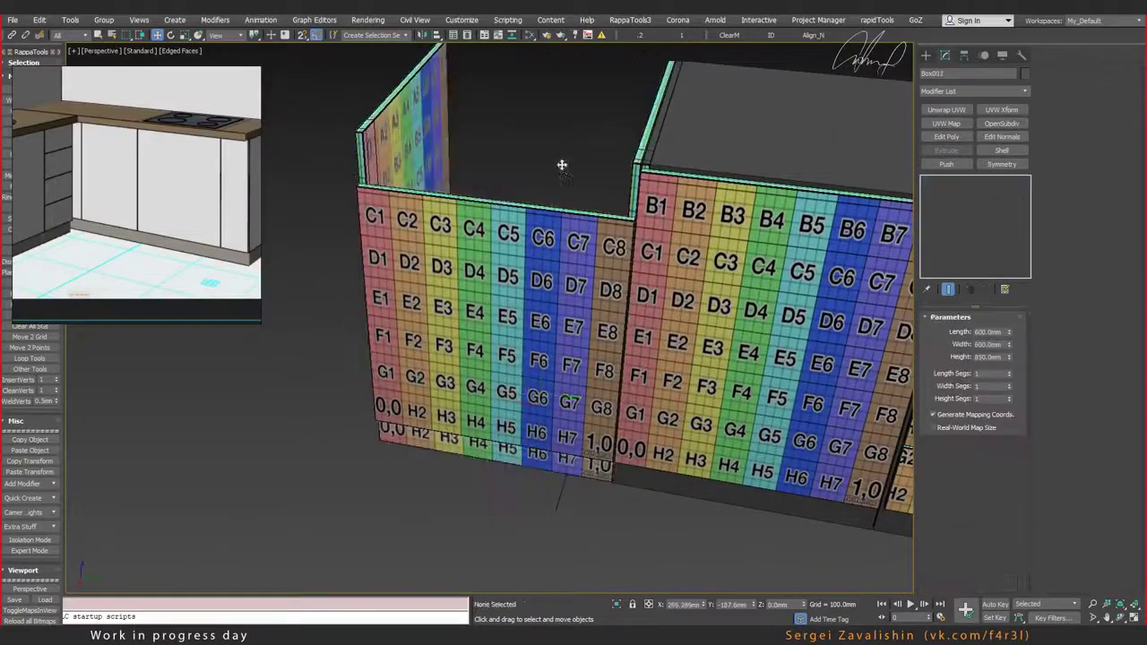
Step: Shift-move the C1–C8 front panel as an instance to form the left side panel, Box027
alt+middle_drag(538, 323, 458, 320)
click(459, 320)
alt+middle_drag(368, 316, 580, 392)
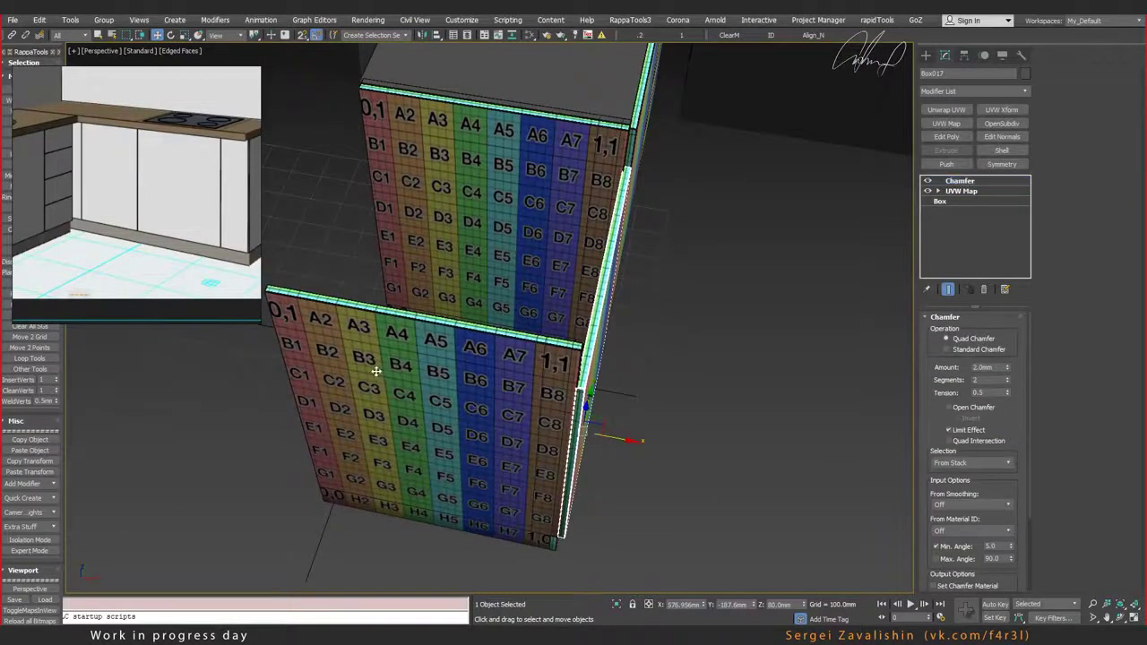
shift+drag(385, 375, 403, 378)
click(588, 370)
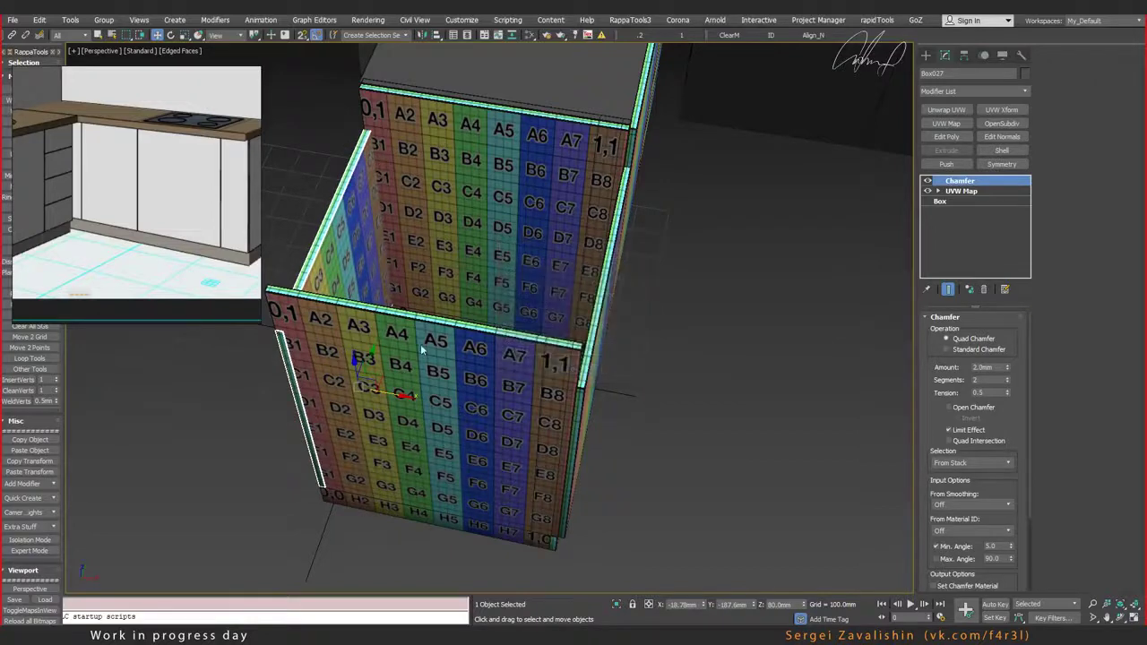
alt+middle_drag(365, 328, 348, 304)
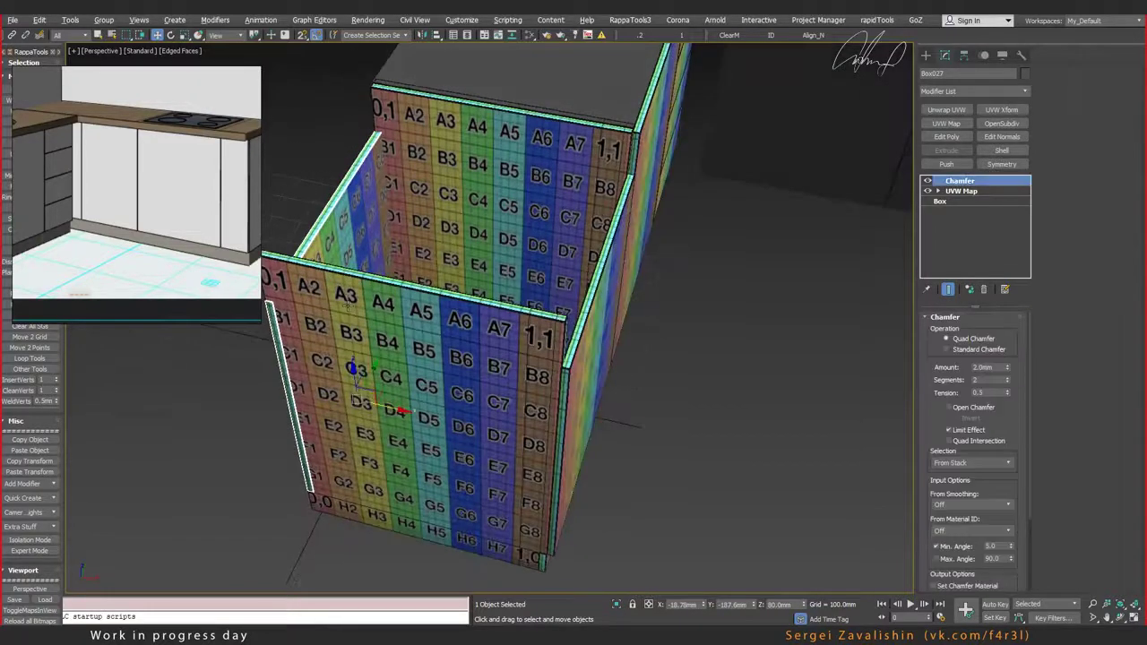
key(ctrl+d)
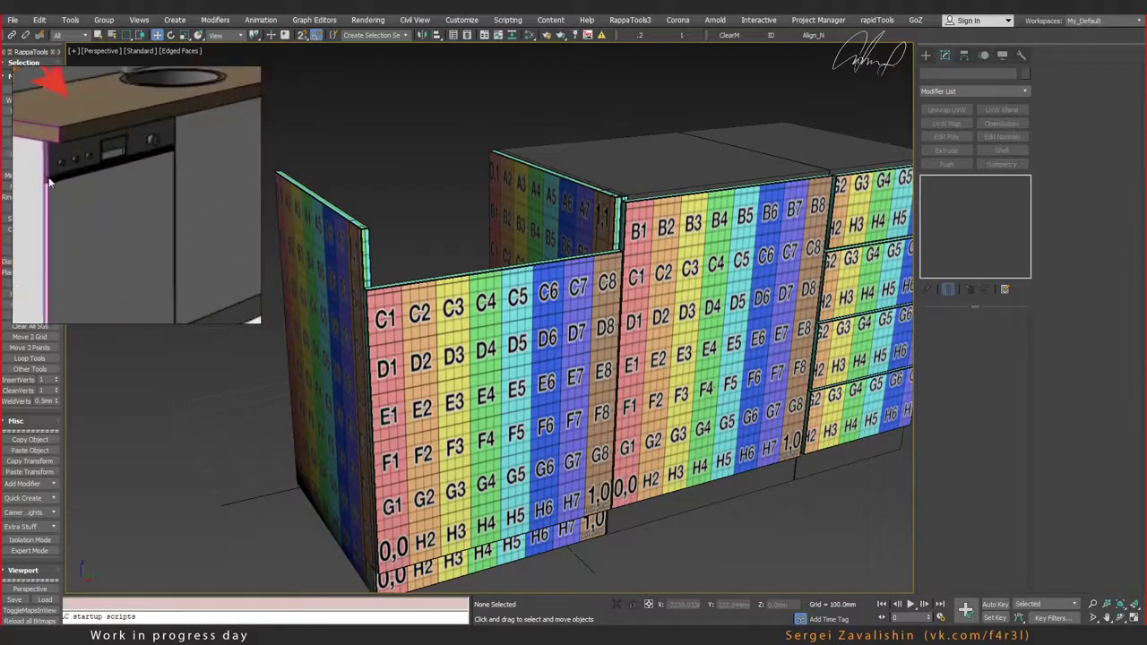
Step: Select the checker-textured front panel together with its two side pieces
scroll(515, 330, up, 1)
scroll(432, 270, up, 2)
scroll(439, 271, up, 2)
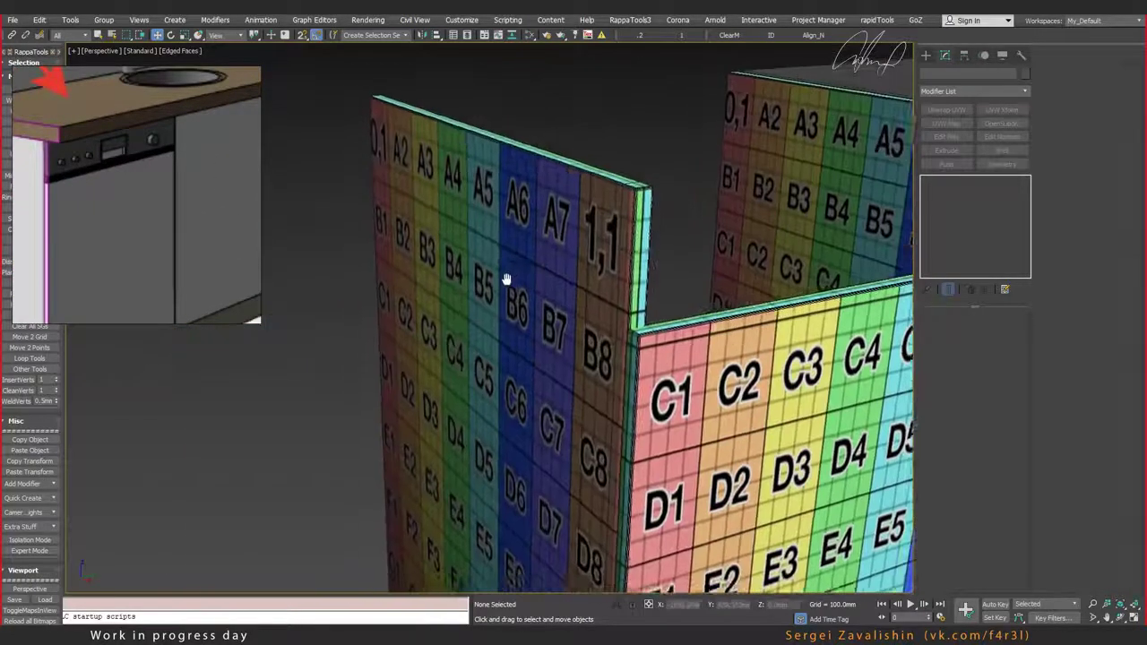
scroll(446, 273, up, 2)
key(F4)
scroll(519, 296, down, 5)
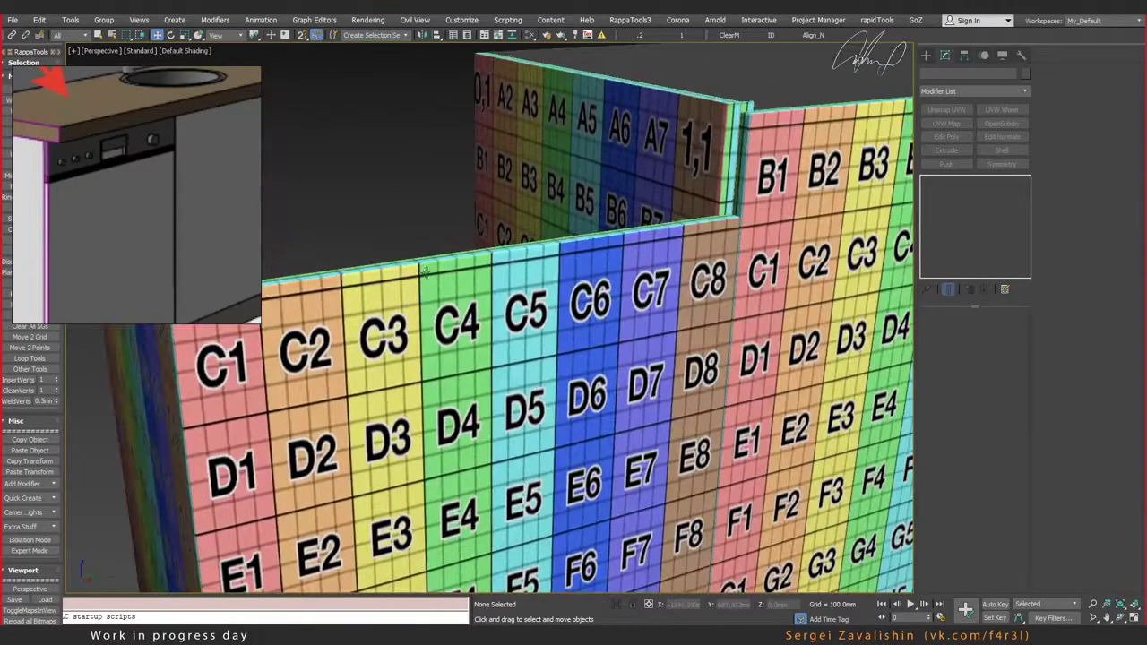
scroll(501, 287, down, 2)
key(F4)
scroll(466, 282, up, 2)
scroll(466, 281, down, 2)
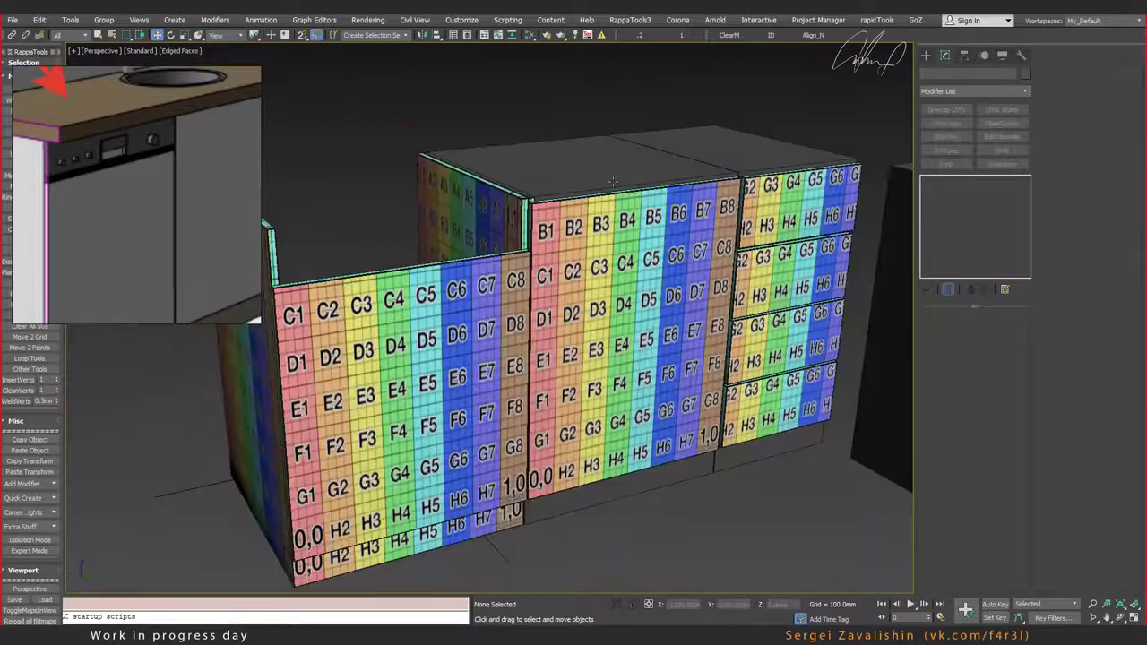
alt+middle_drag(466, 282, 573, 246)
click(574, 246)
click(574, 247)
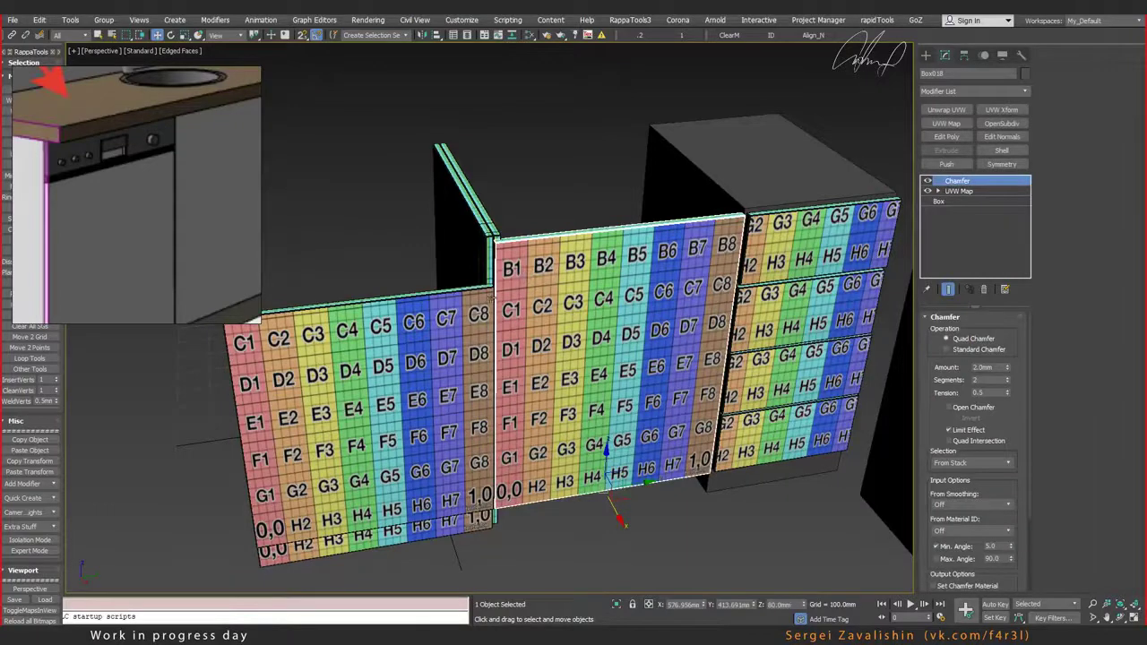
click(483, 257)
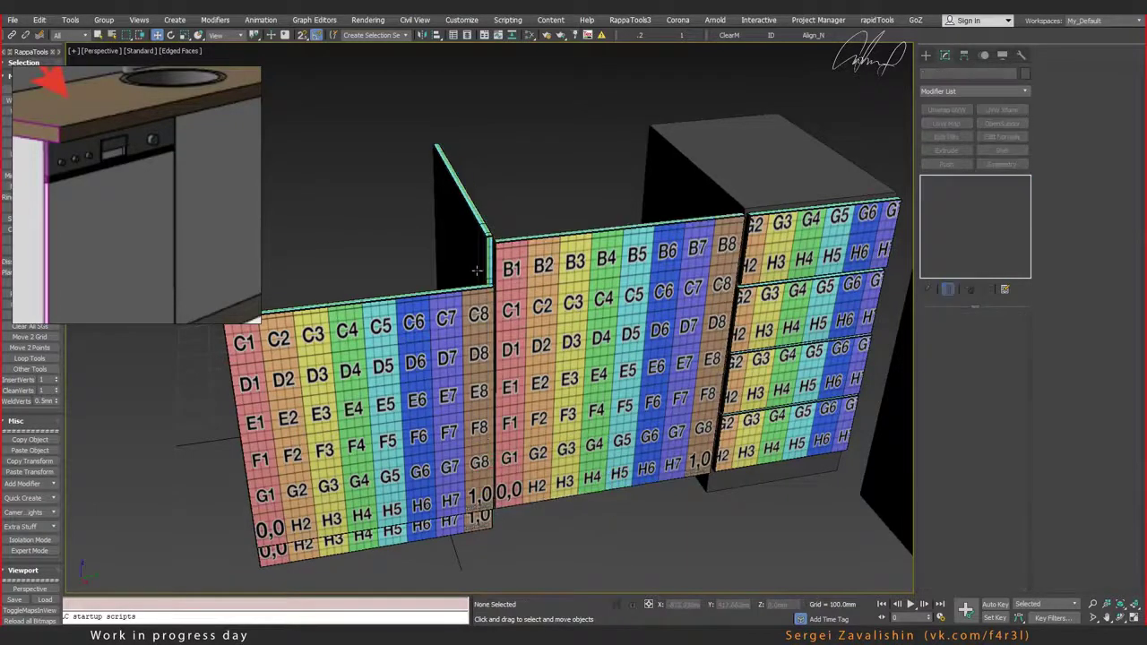
click(376, 404)
alt+middle_drag(377, 403, 352, 510)
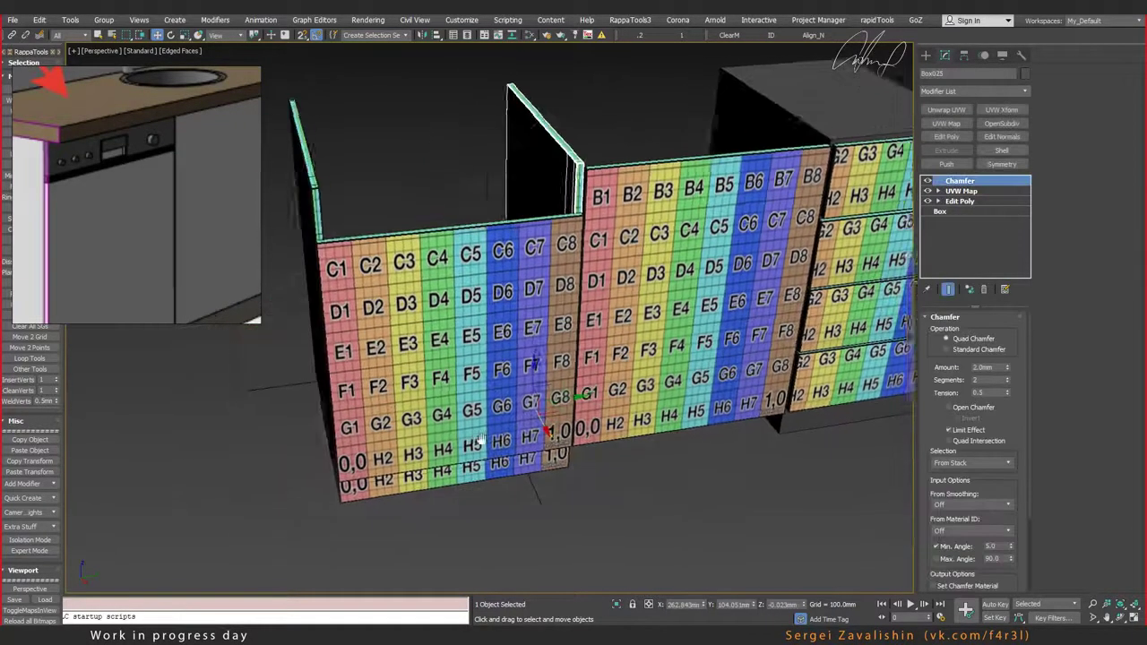
drag(429, 414, 427, 411)
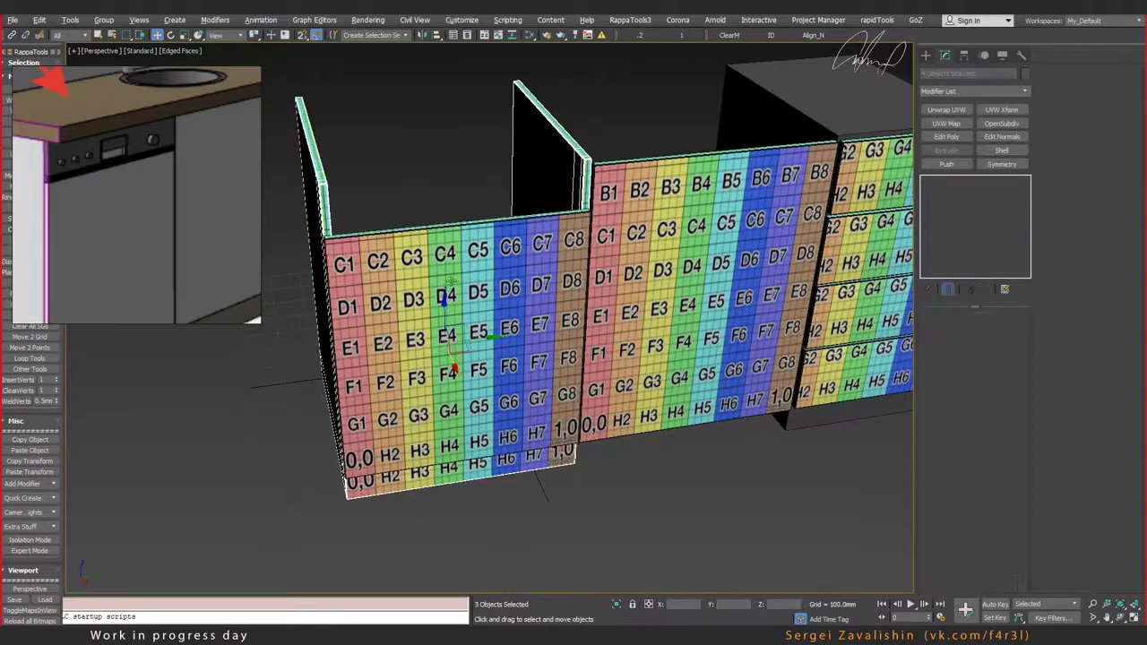
Step: Clone the three cabinet pieces to the right as instances
shift+drag(478, 341, 693, 304)
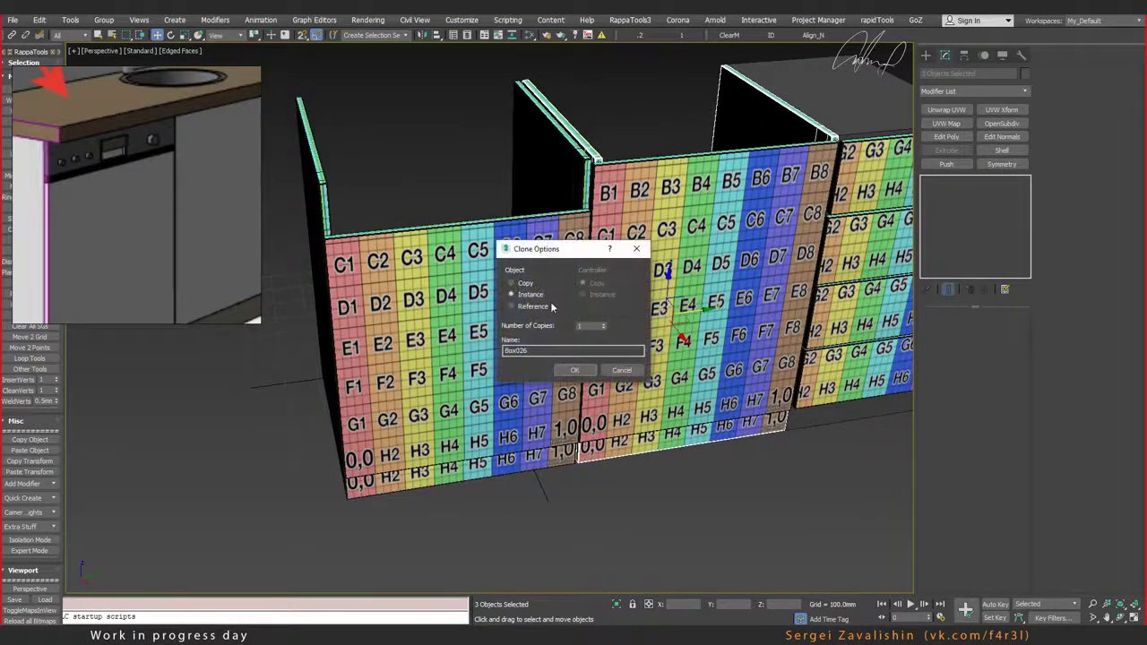
click(575, 370)
key(alt+w)
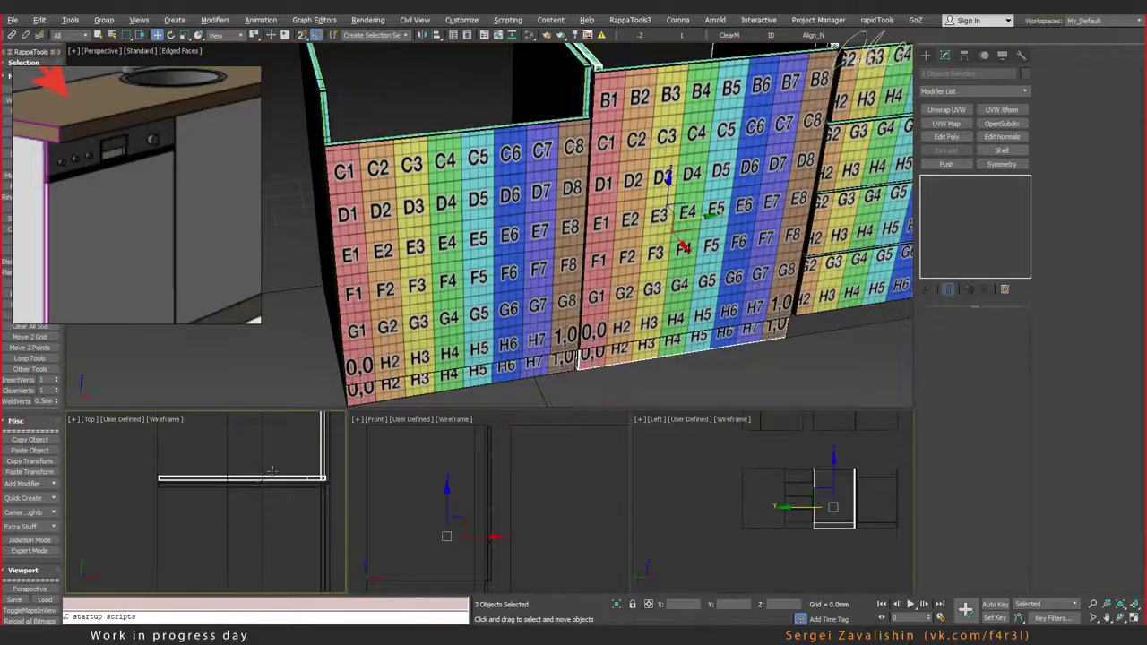
key(alt+w)
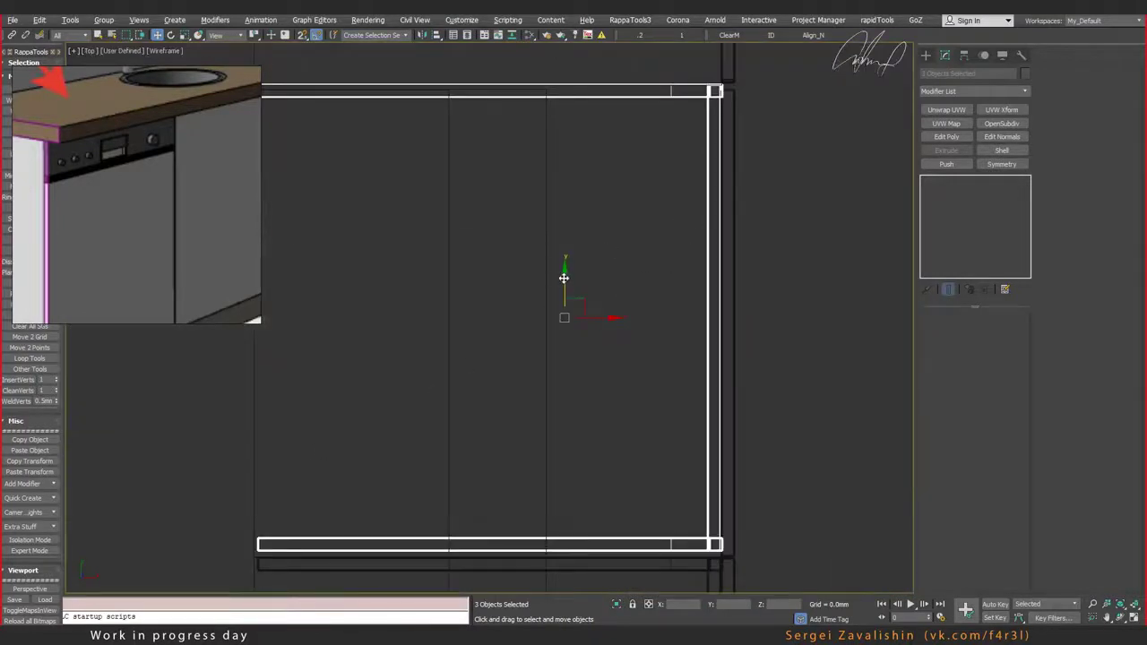
drag(564, 278, 563, 283)
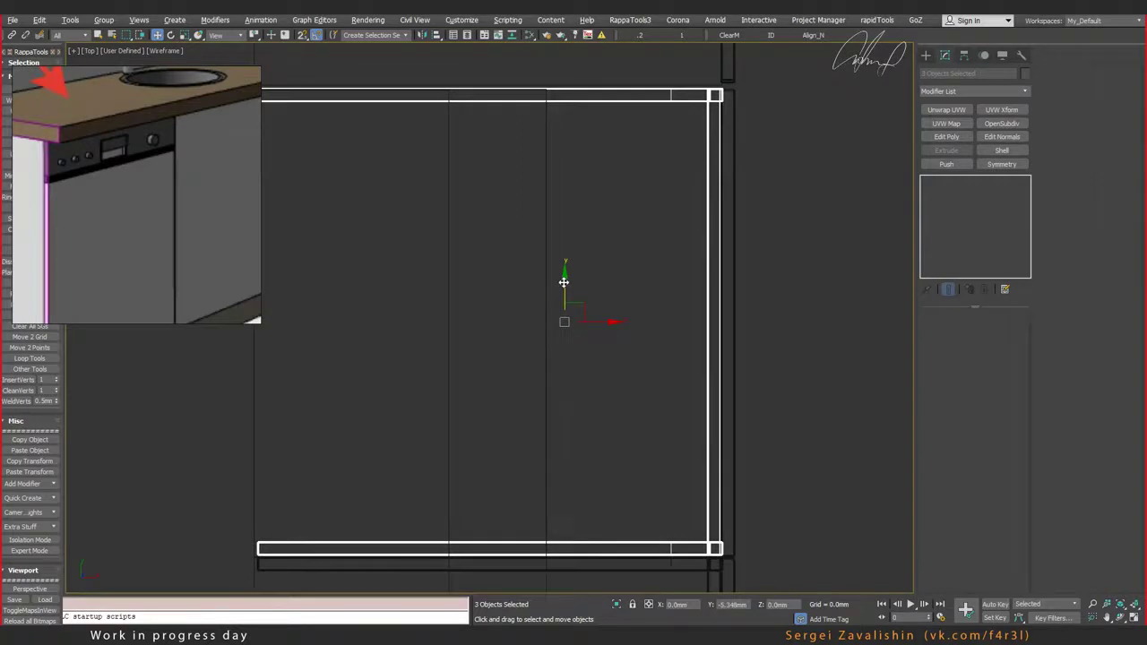
Step: In the Top view, clone the panels upward as another instance and align it at the corner
middle_drag(577, 199, 566, 376)
drag(559, 447, 594, 36)
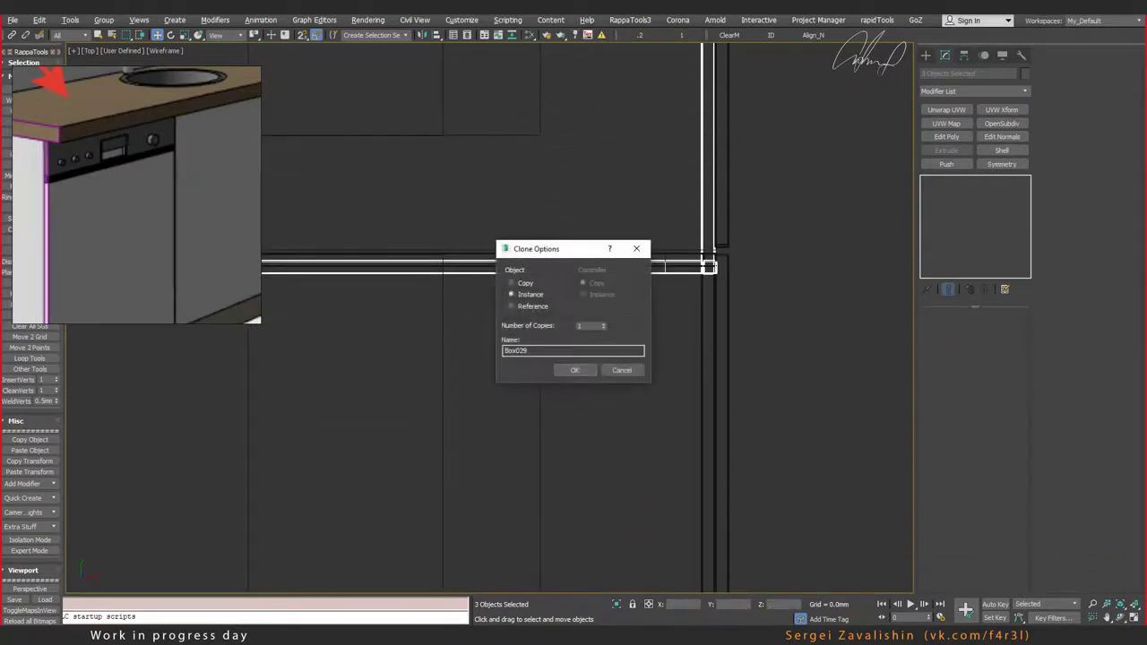
click(574, 370)
middle_drag(442, 248, 622, 340)
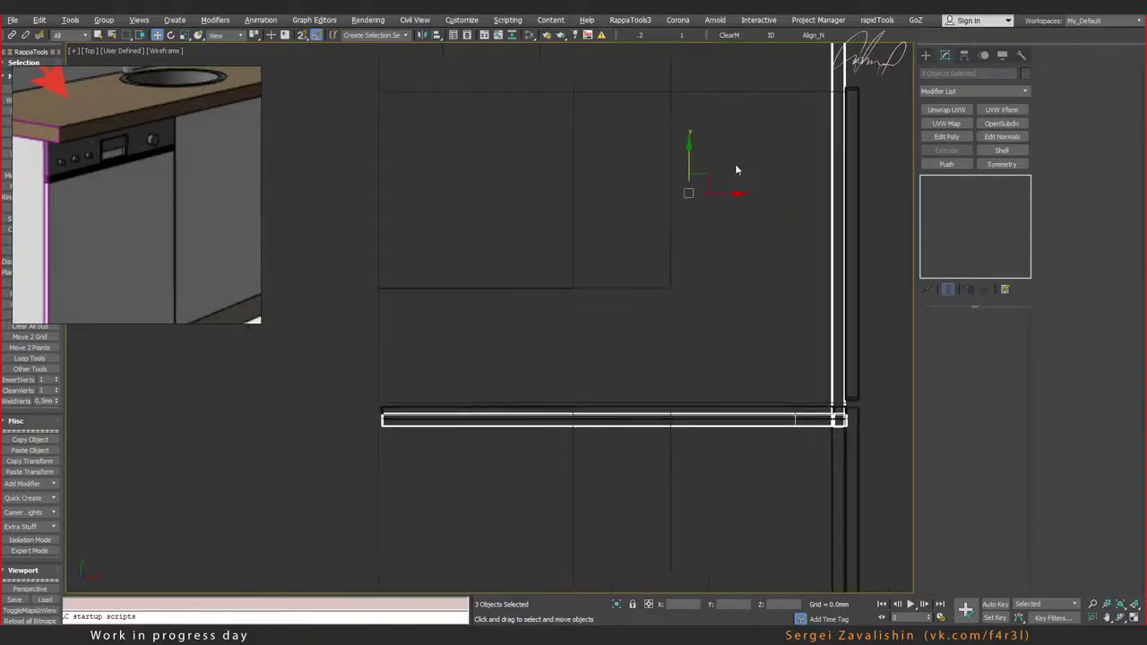
drag(690, 169, 696, 144)
Step: Return to the Perspective view and select the black side panel
key(alt+w)
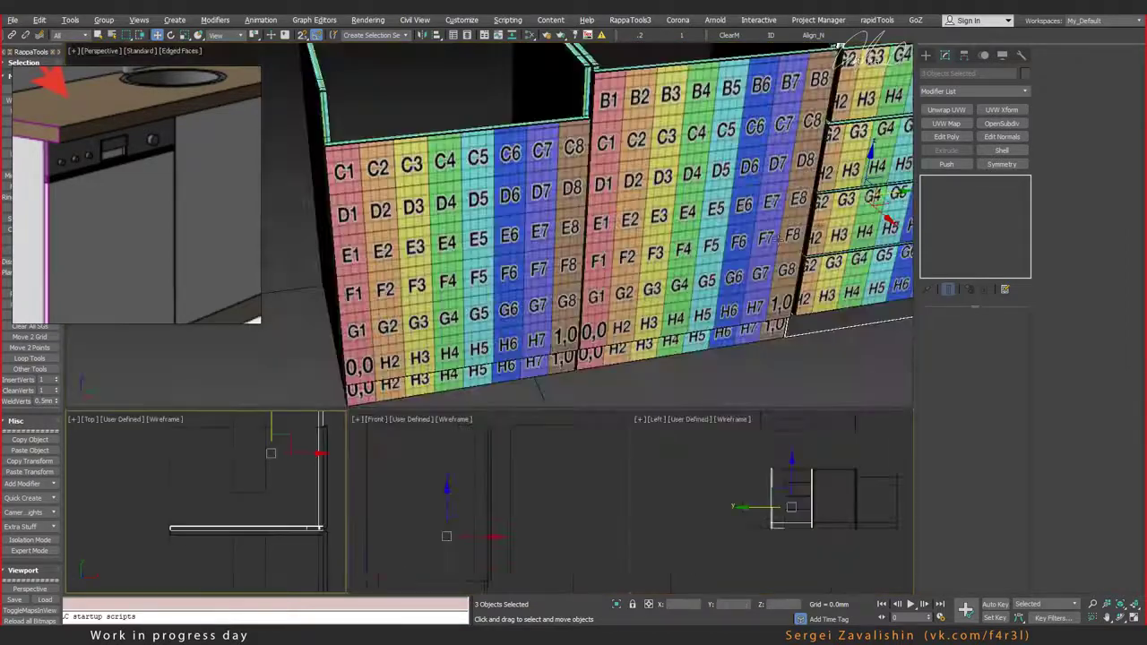
alt+middle_drag(735, 296, 776, 301)
key(alt+w)
alt+middle_drag(500, 316, 561, 282)
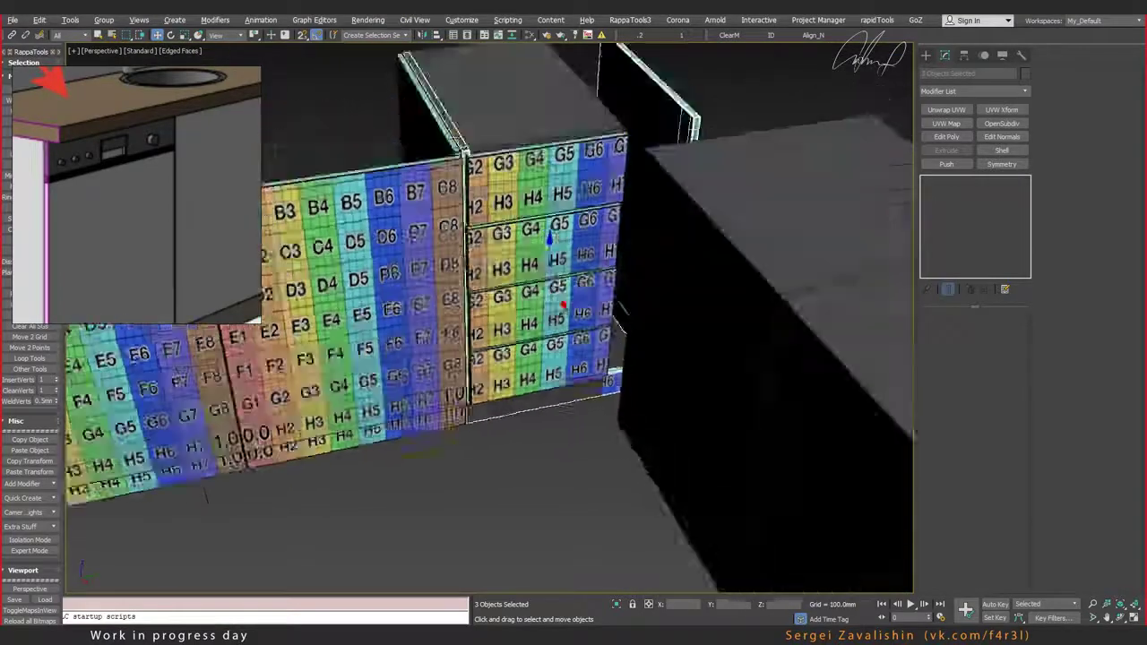
click(684, 254)
mouse_move(673, 335)
alt+middle_down()
mouse_move(686, 335)
mouse_move(568, 320)
alt+middle_up()
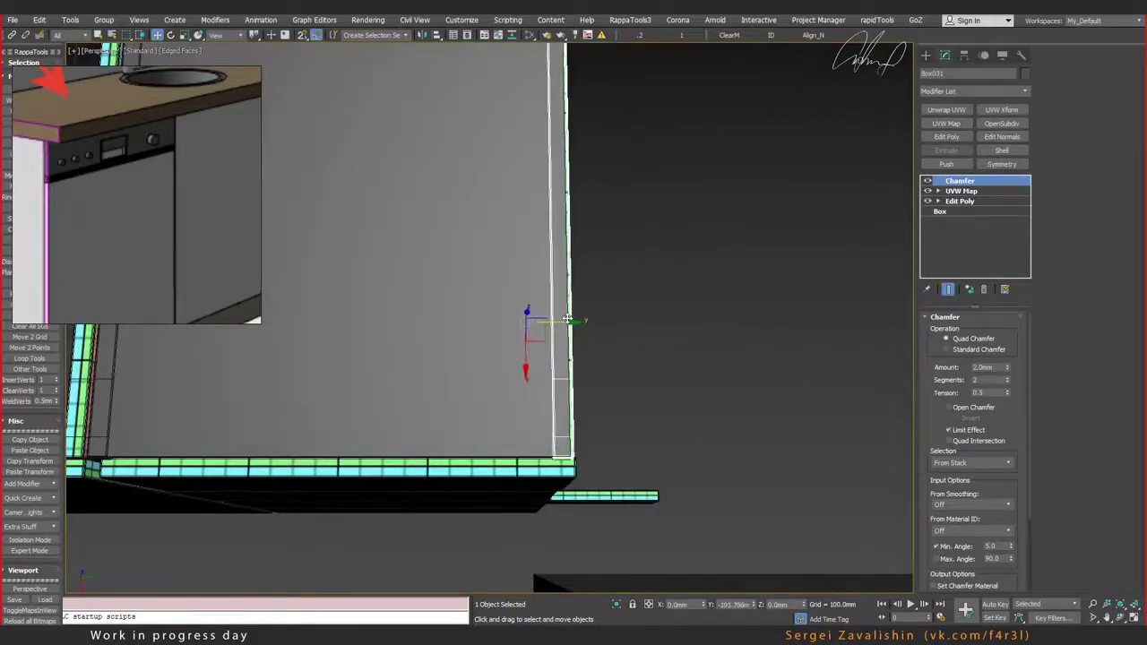
Step: Shorten the lower checker strip to 520 mm and make it unique
alt+middle_drag(525, 405, 585, 397)
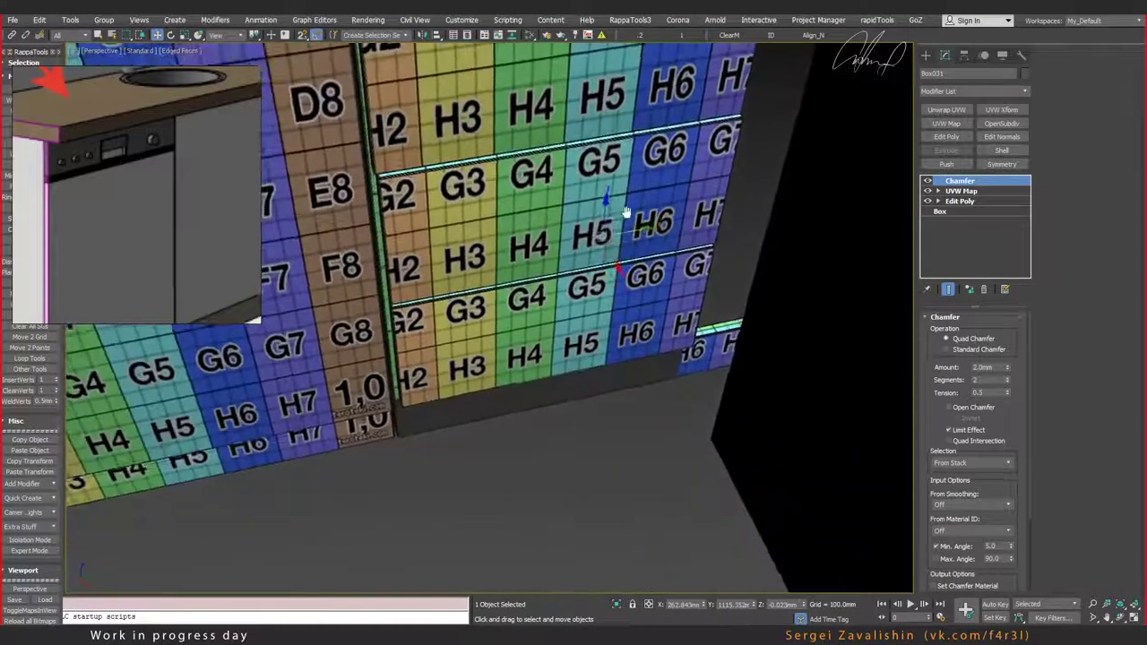
scroll(586, 398, down, 3)
key(ctrl+d)
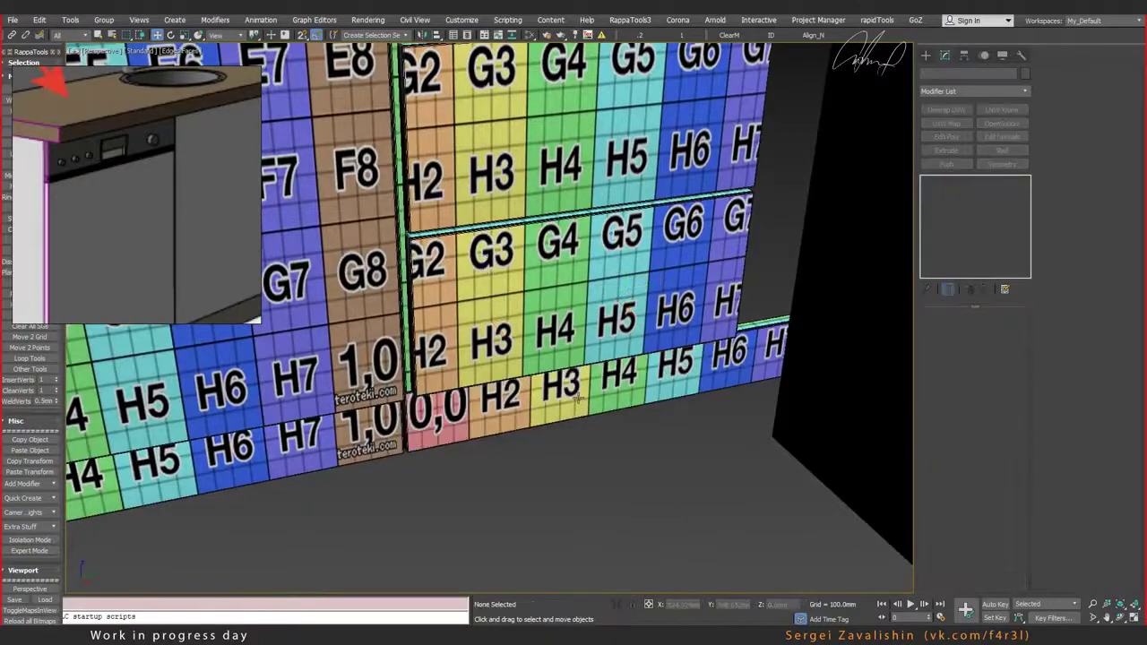
alt+middle_drag(583, 400, 502, 403)
alt+middle_drag(368, 119, 520, 141)
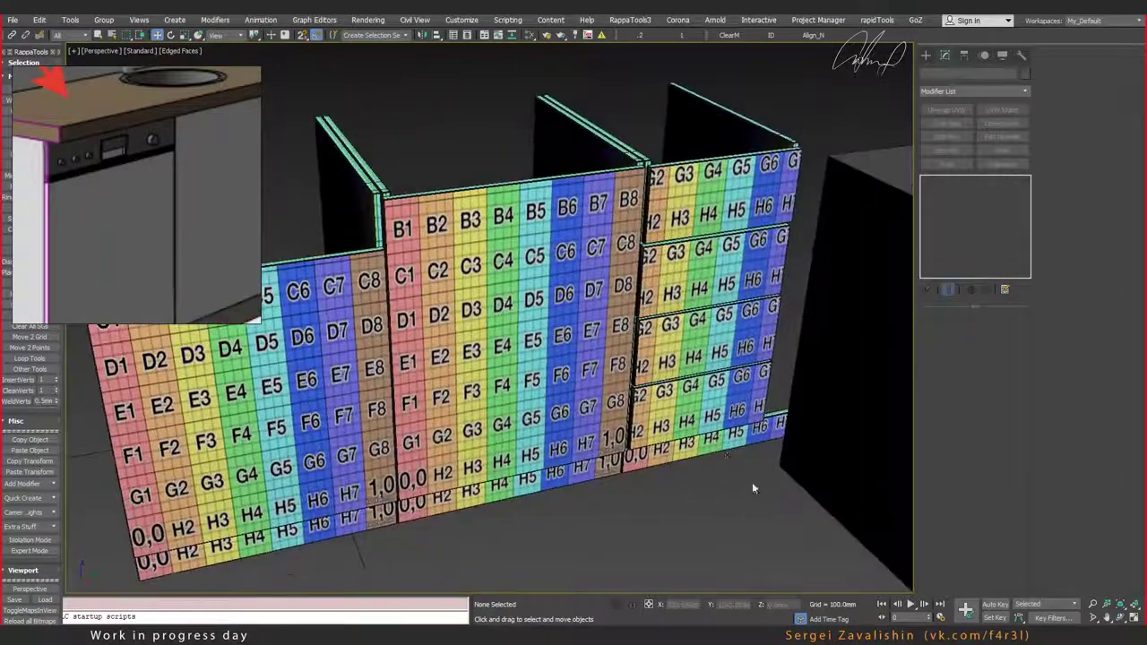
click(708, 422)
scroll(509, 412, up, 5)
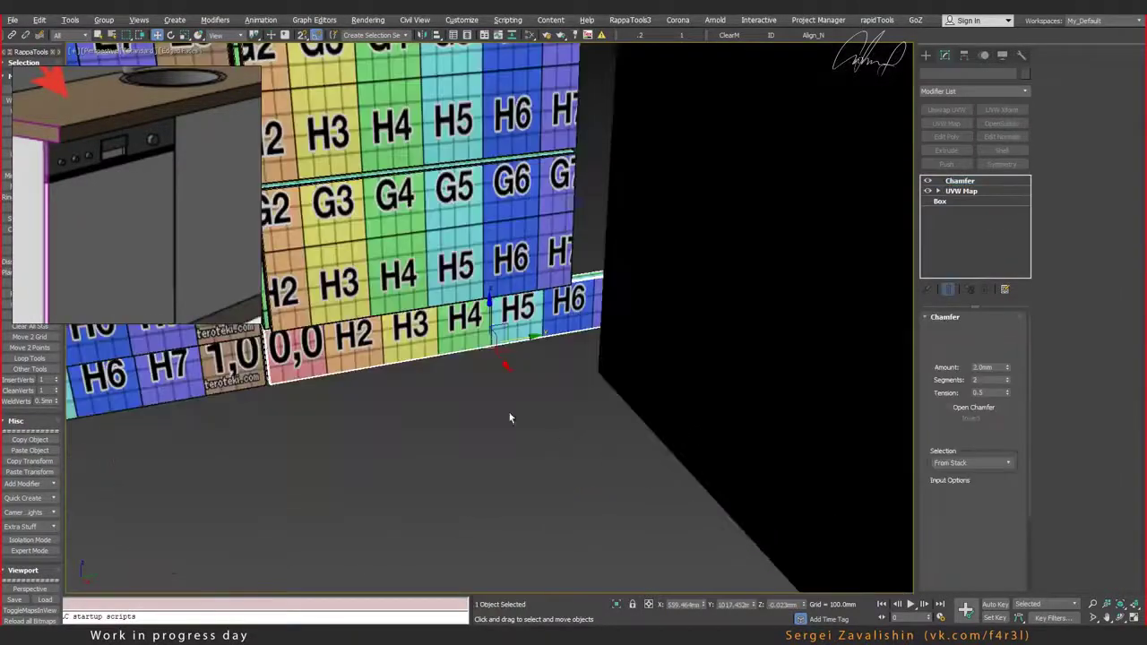
alt+middle_drag(463, 387, 648, 374)
scroll(618, 375, down, 2)
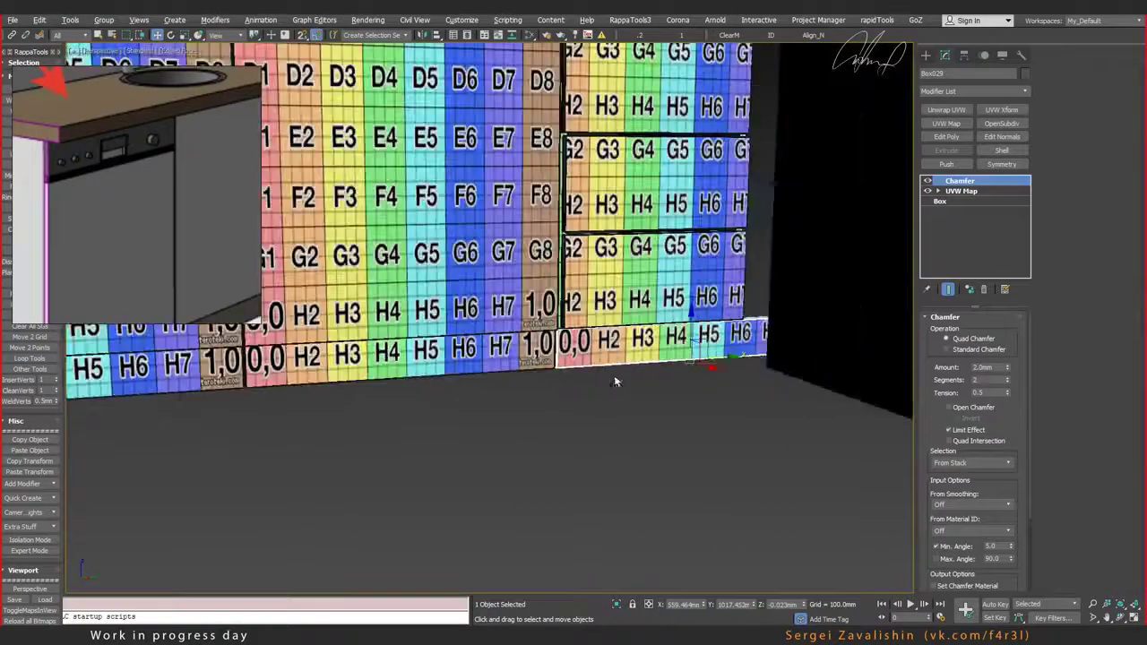
scroll(614, 375, up, 2)
click(939, 201)
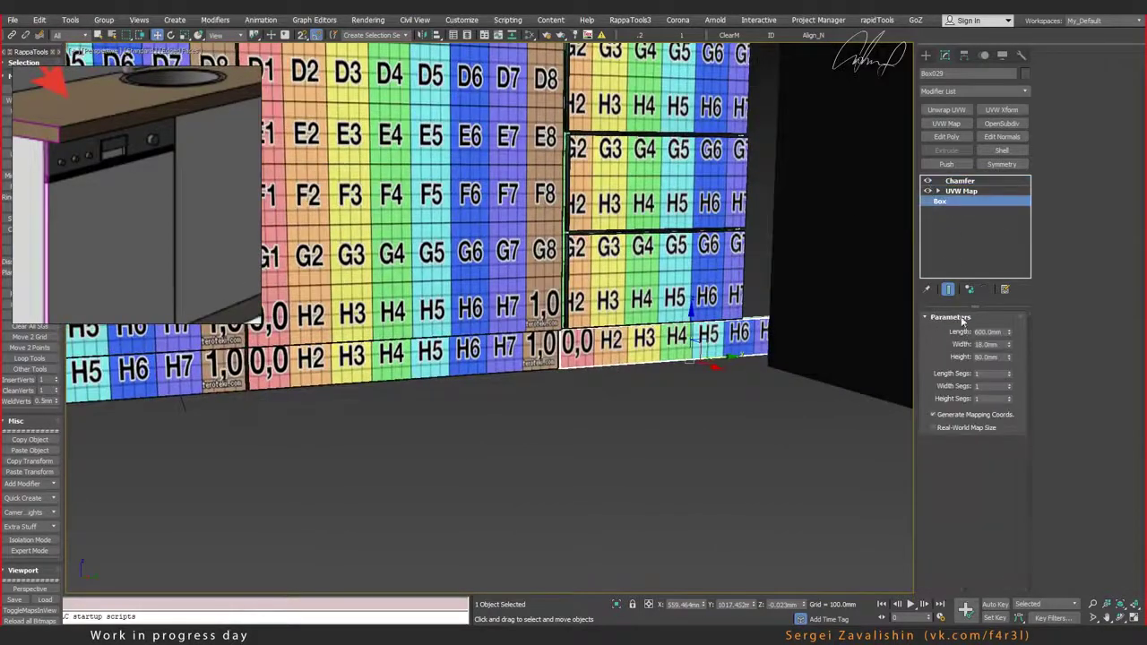
mouse_move(1009, 333)
mouse_down()
mouse_move(996, 350)
mouse_move(945, 343)
mouse_up()
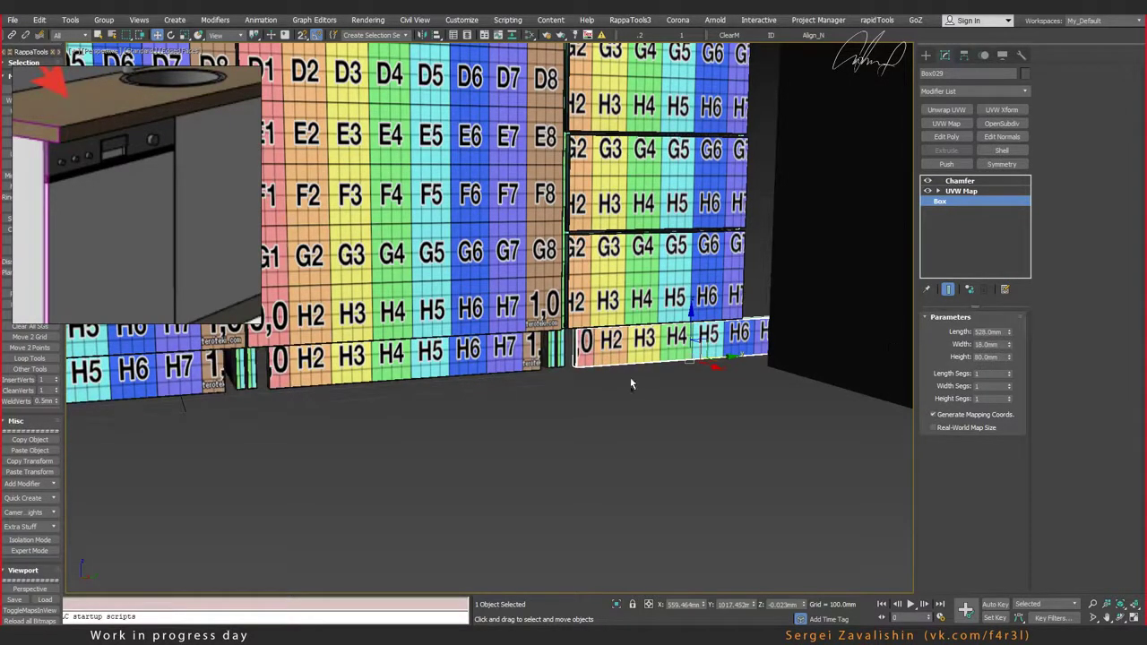
text(520)
key(Return)
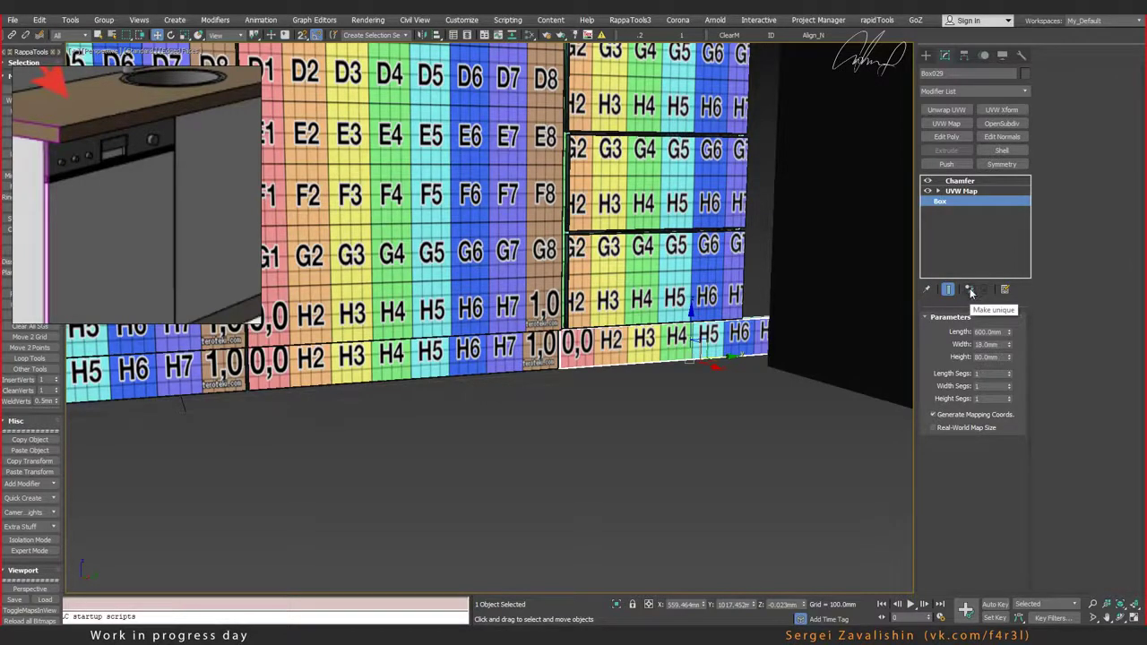
click(971, 290)
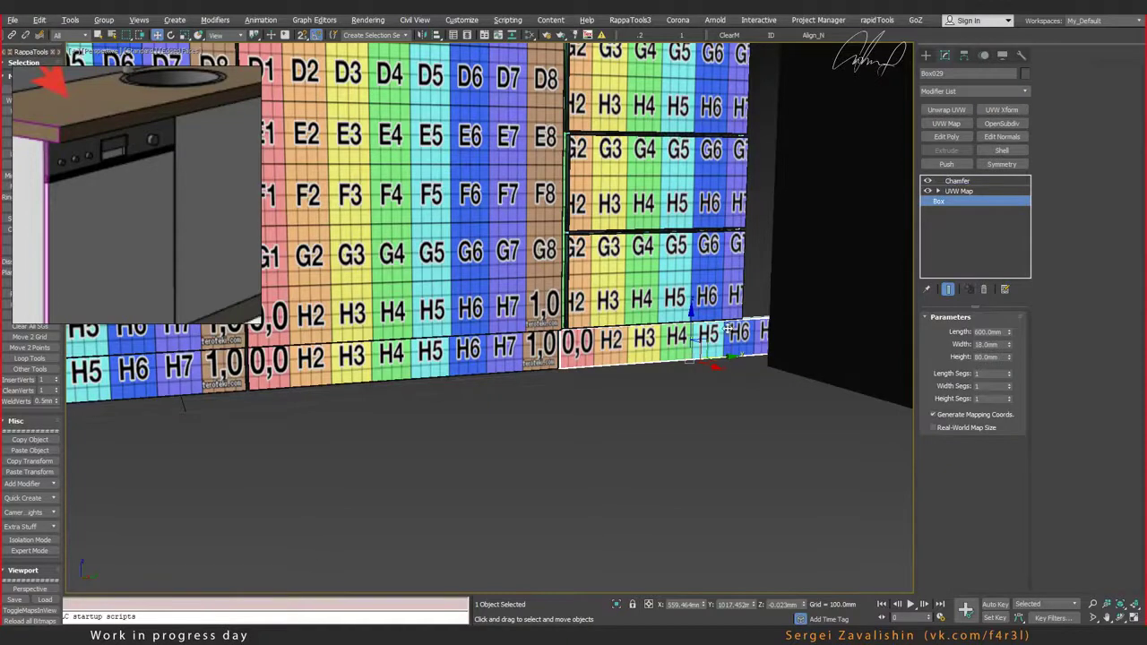
Step: Set the right-hand lower strip to 400 mm and align its left end with the upper panel
middle_drag(728, 330, 847, 314)
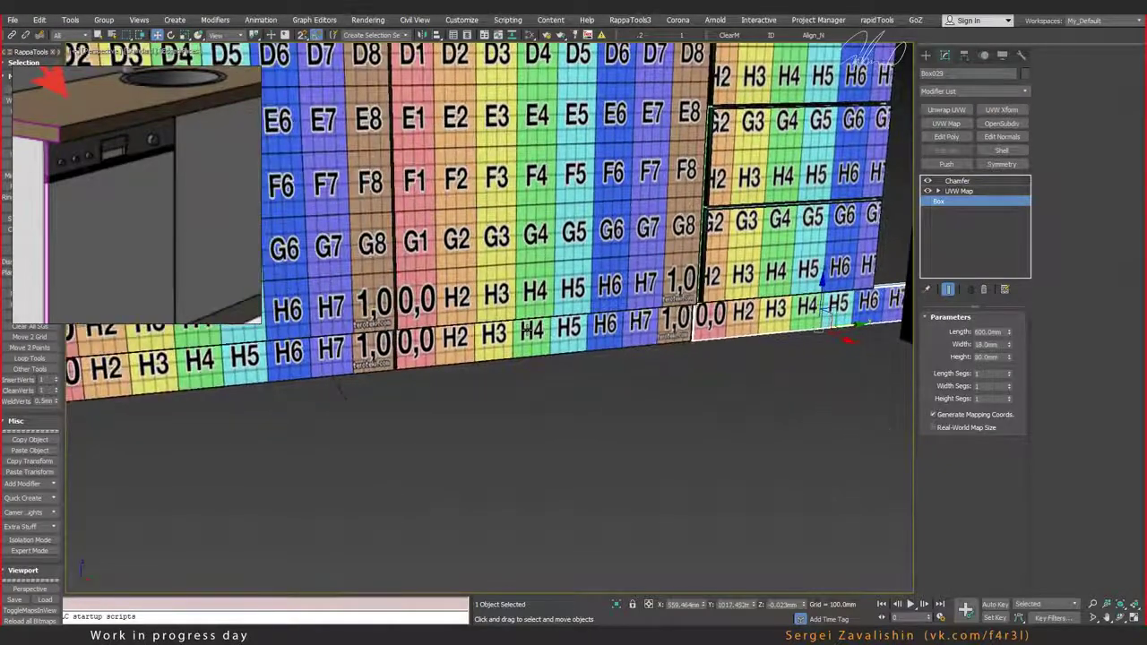
click(537, 350)
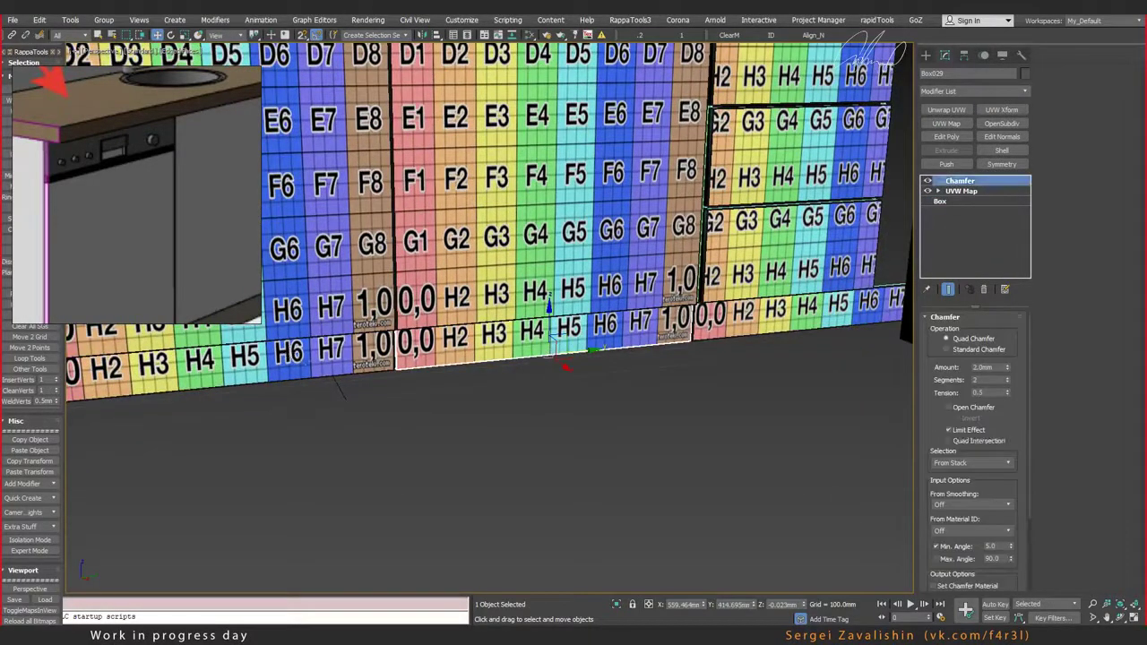
click(861, 307)
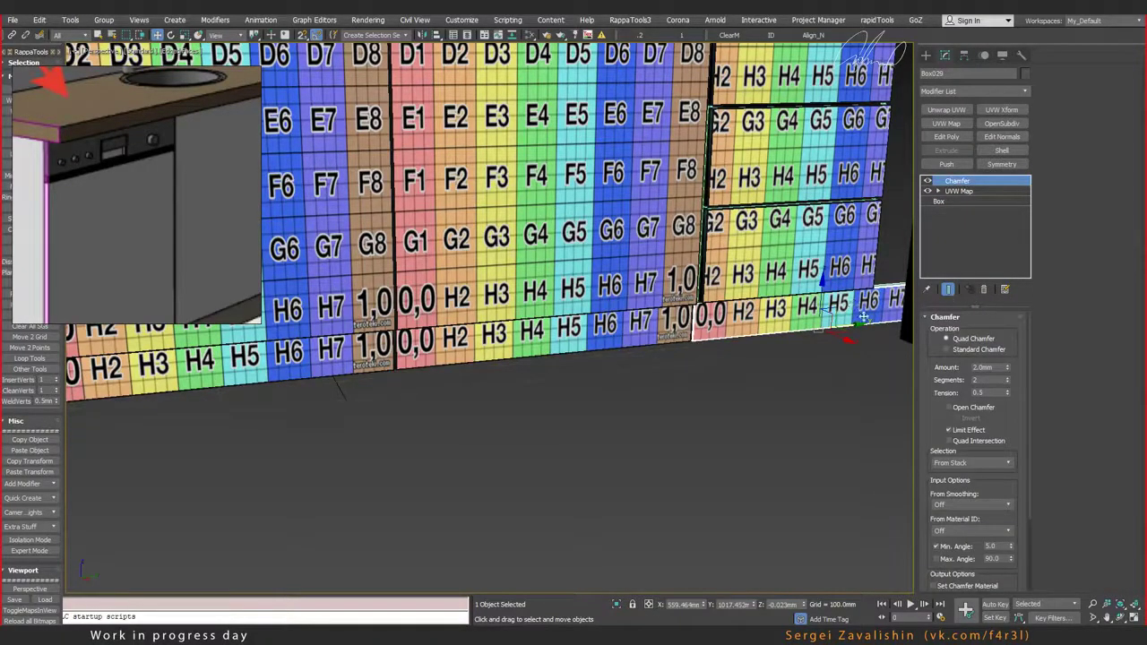
scroll(862, 315, down, 3)
scroll(610, 326, up, 2)
scroll(610, 326, up, 2)
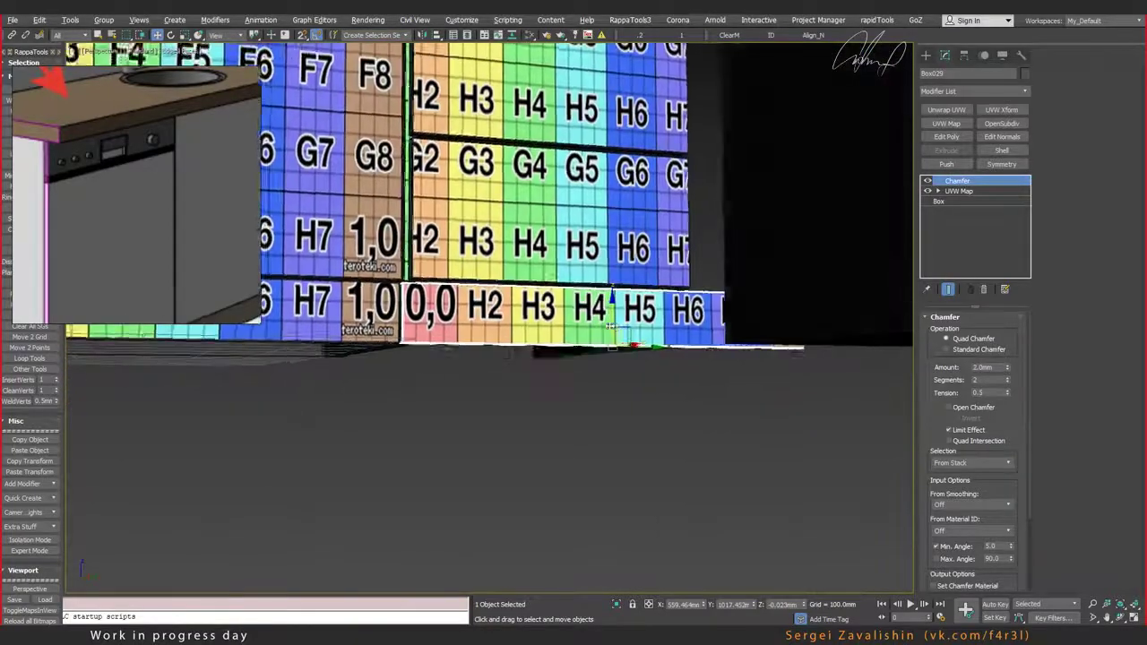
mouse_move(610, 327)
alt+middle_down()
mouse_move(590, 303)
mouse_move(613, 300)
mouse_move(609, 288)
mouse_move(579, 281)
alt+middle_up()
scroll(600, 319, up, 2)
alt+middle_drag(719, 356, 734, 359)
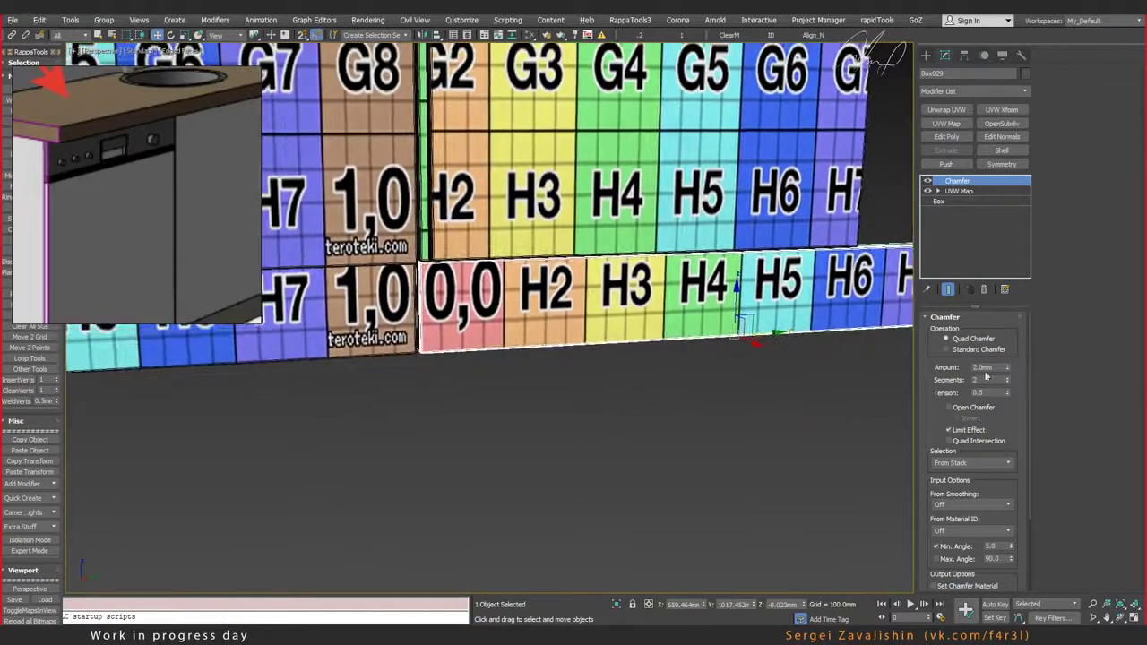
scroll(923, 430, down, 2)
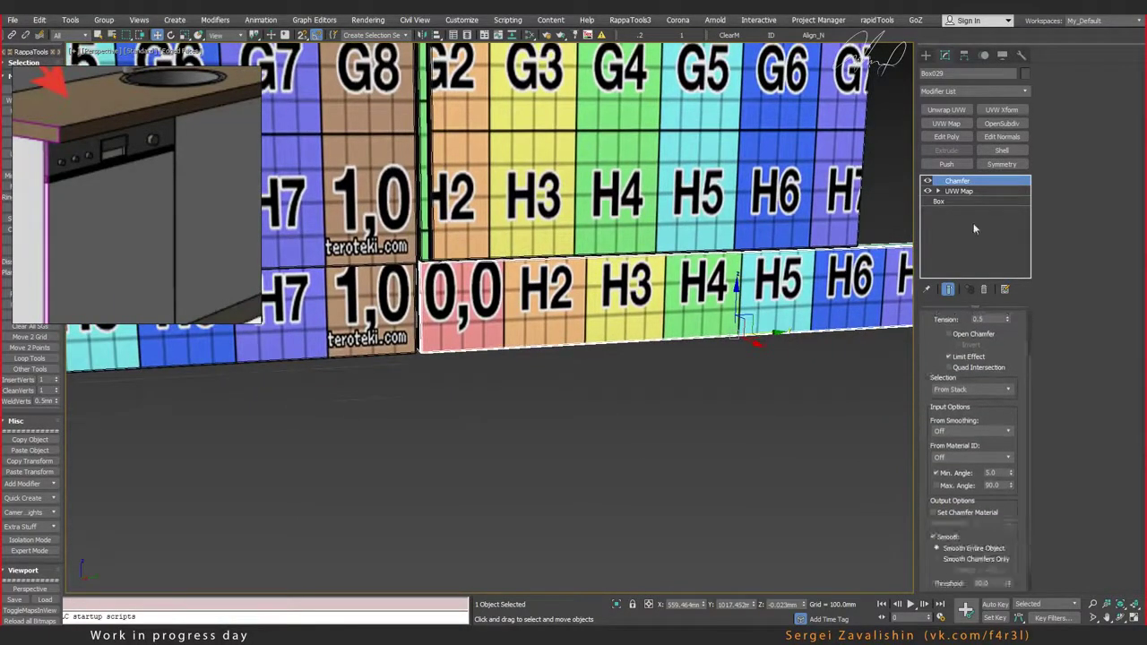
click(955, 201)
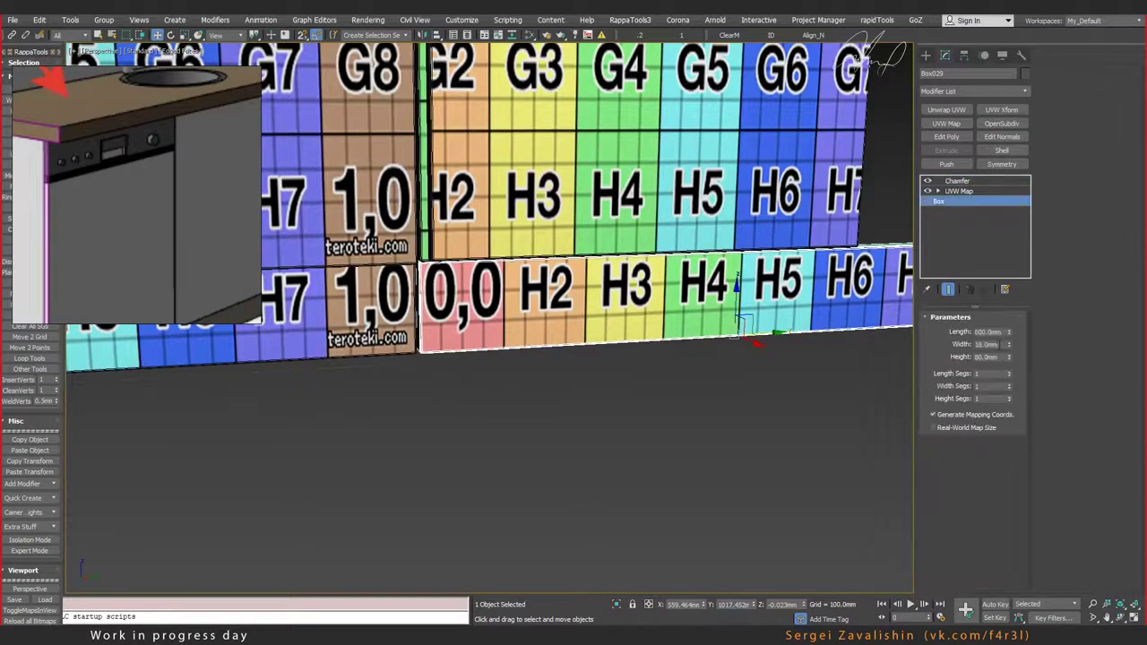
text(00)
key(Return)
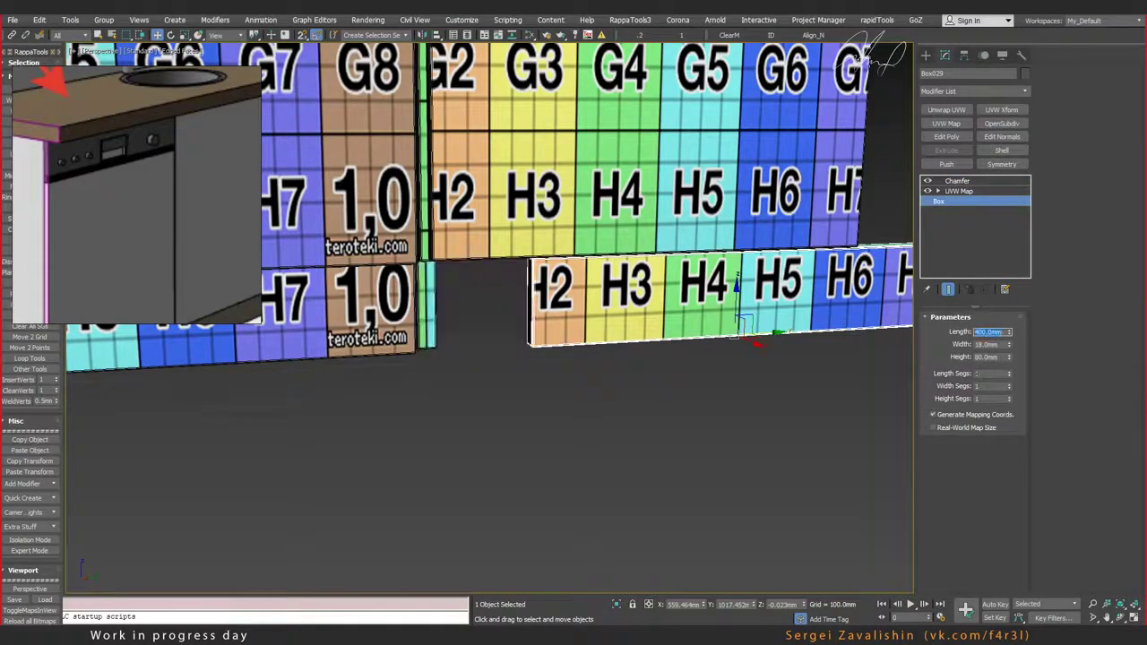
drag(767, 332, 674, 336)
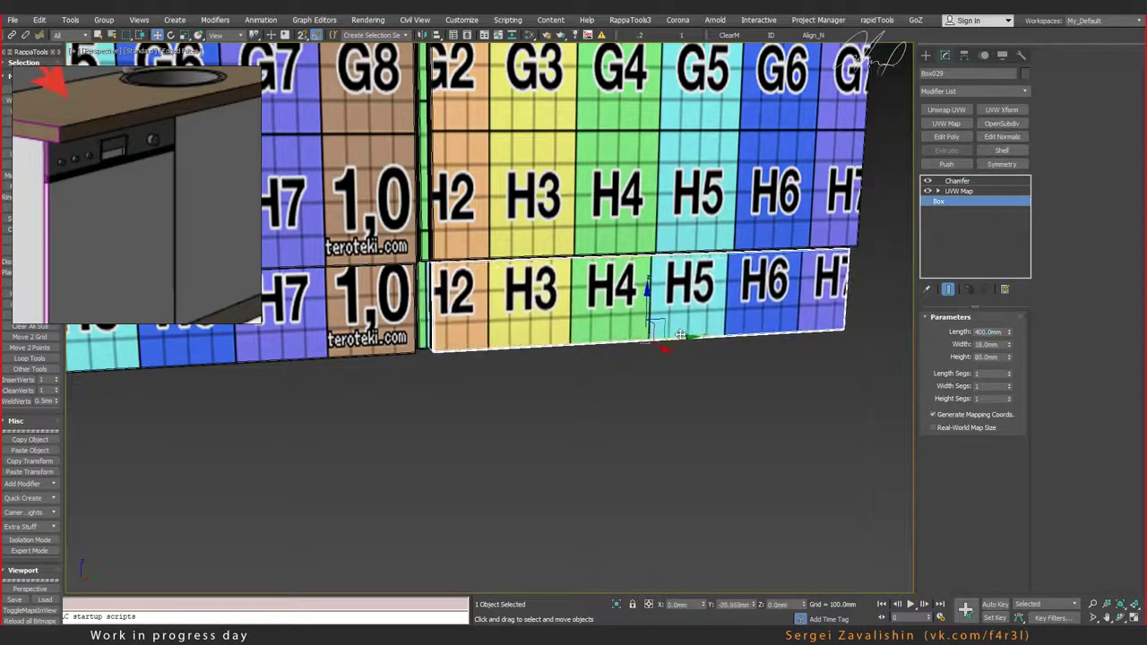
Step: Delete the two grey placeholder boxes
scroll(675, 335, down, 2)
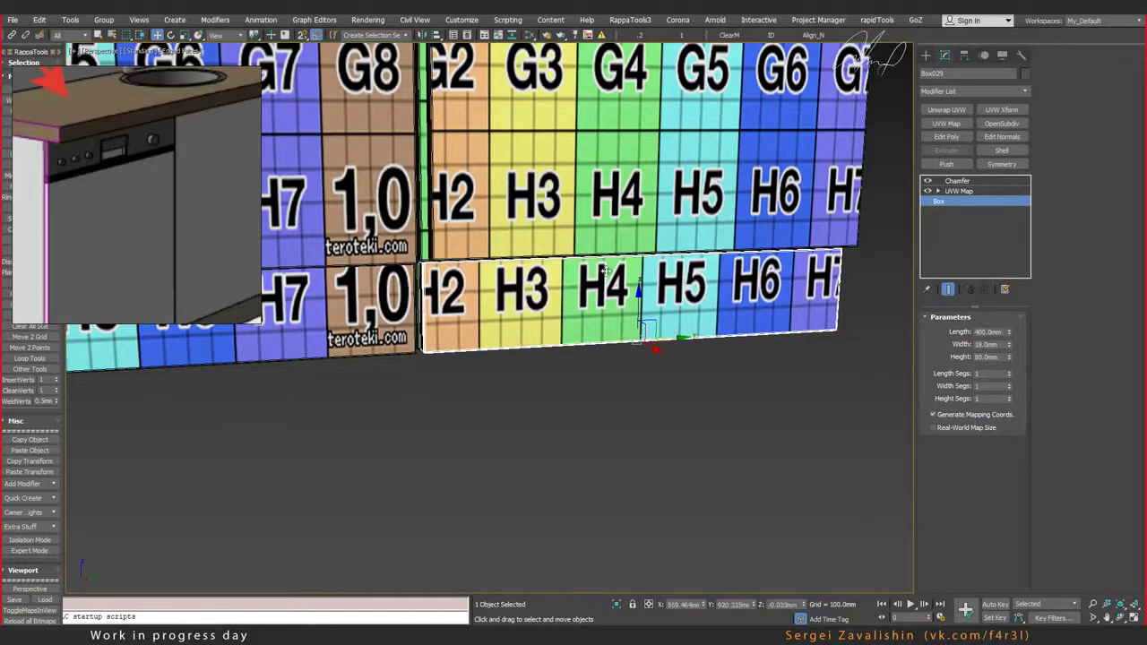
scroll(584, 219, down, 2)
scroll(584, 219, down, 3)
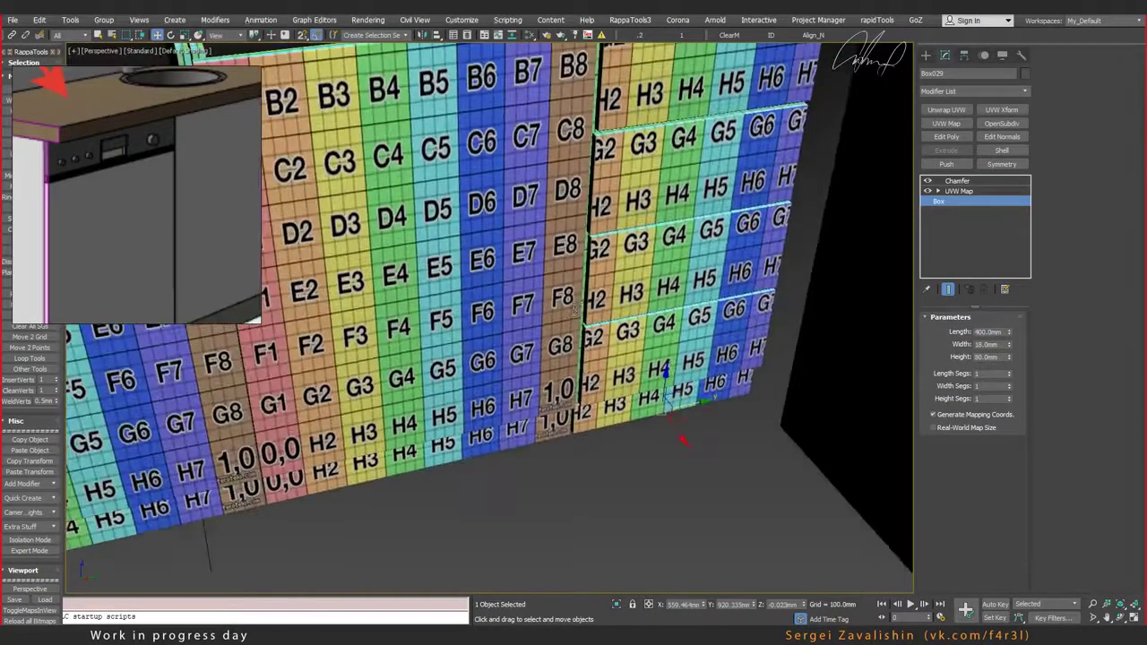
alt+middle_drag(584, 220, 581, 288)
mouse_move(619, 323)
alt+middle_down()
mouse_move(636, 325)
mouse_move(605, 331)
alt+middle_up()
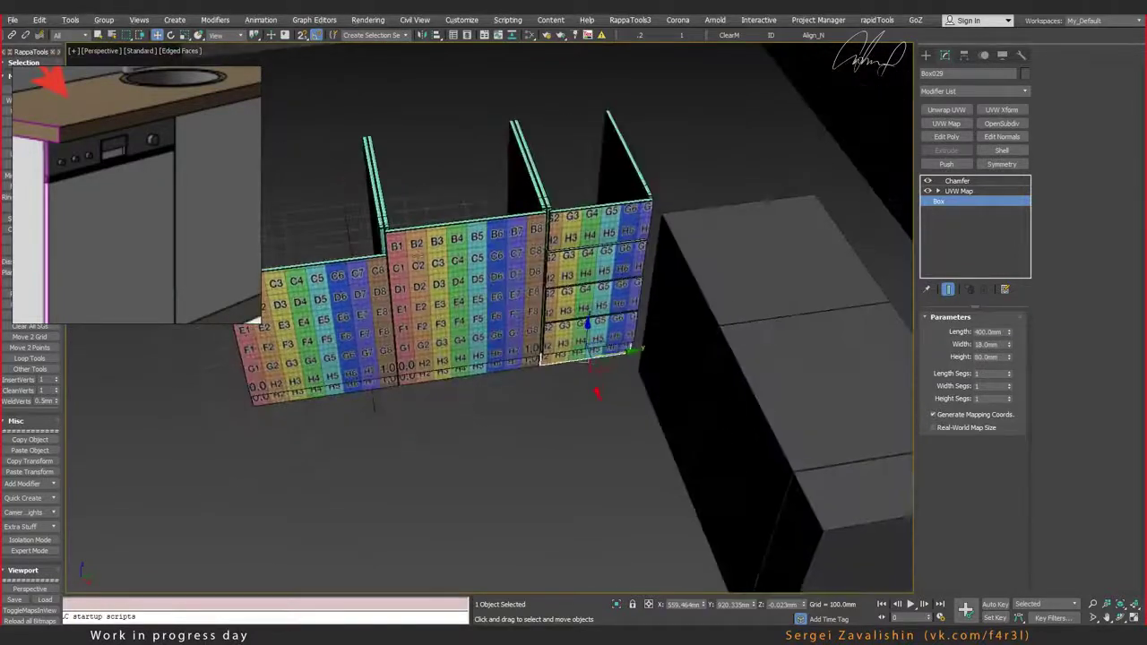
click(723, 274)
ctrl+click(681, 404)
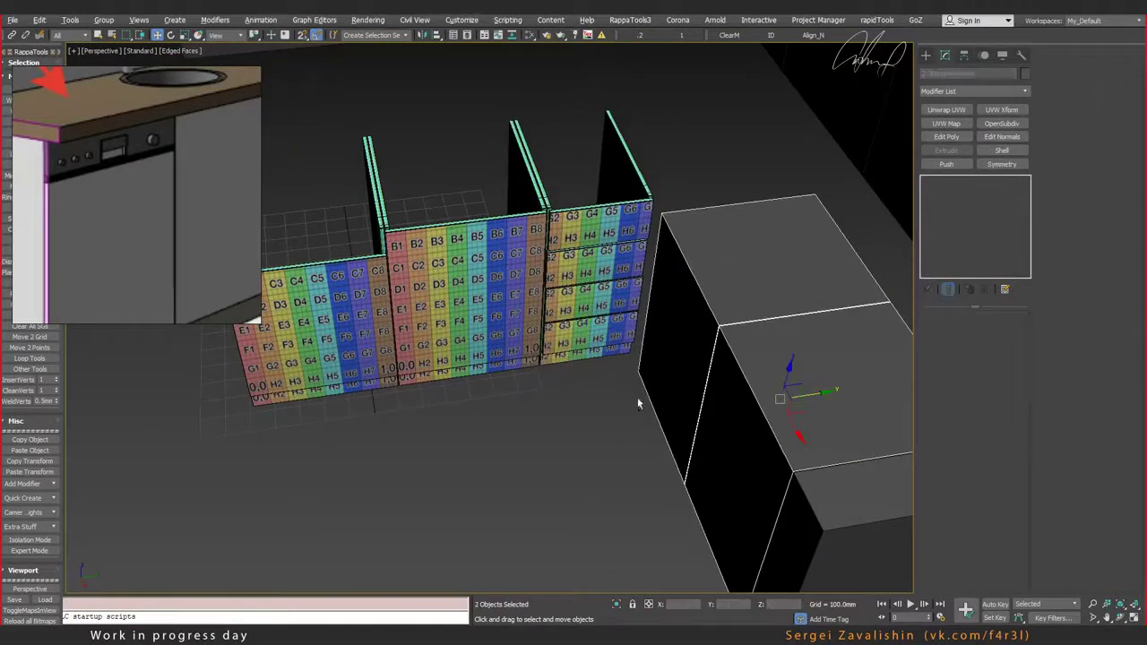
mouse_move(637, 397)
alt+middle_down()
mouse_move(681, 383)
mouse_move(681, 359)
alt+middle_up()
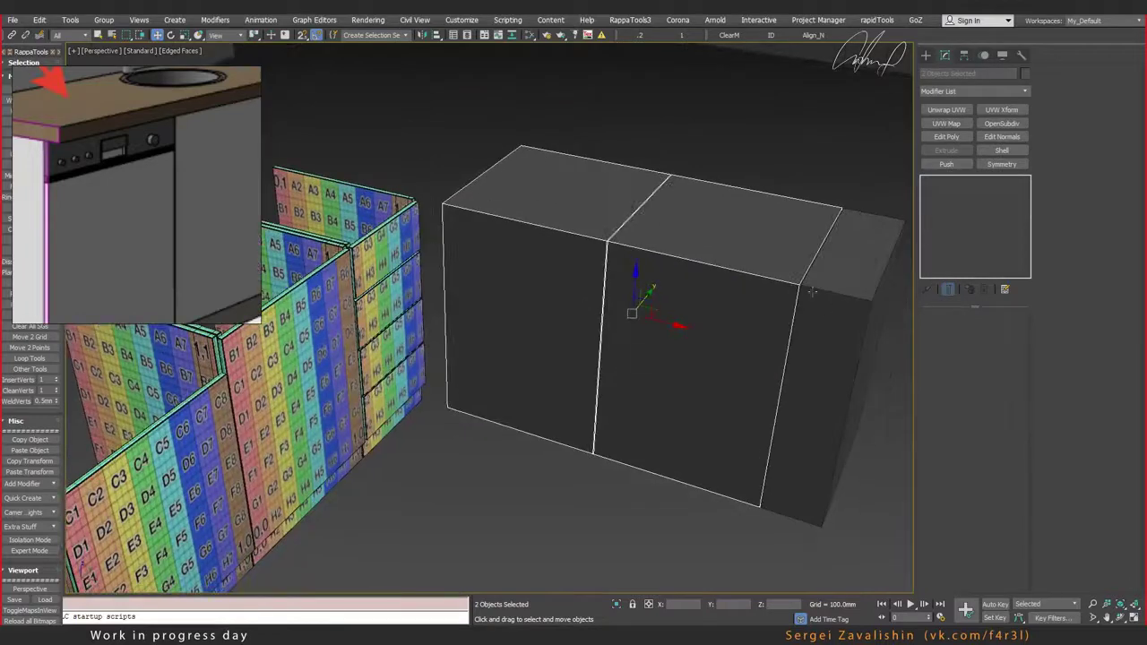
key(Delete)
mouse_move(542, 301)
alt+middle_down()
mouse_move(631, 302)
mouse_move(655, 336)
alt+middle_up()
Step: Clone the front checker panel wall and left side panel to the right as one instance
scroll(433, 336, up, 3)
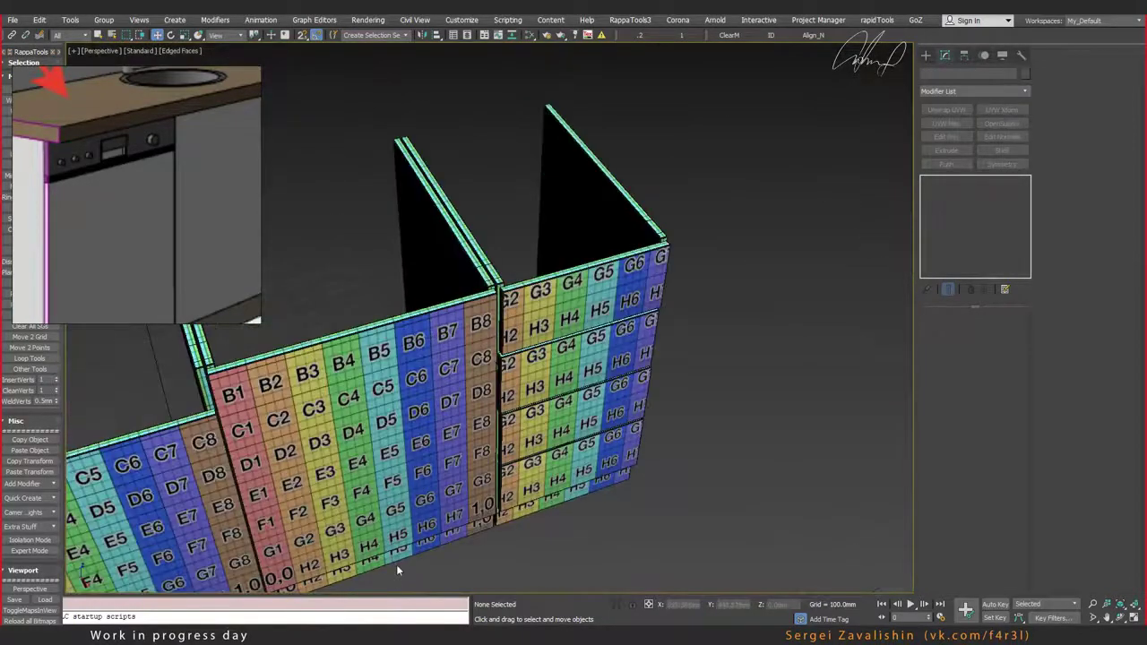
click(379, 529)
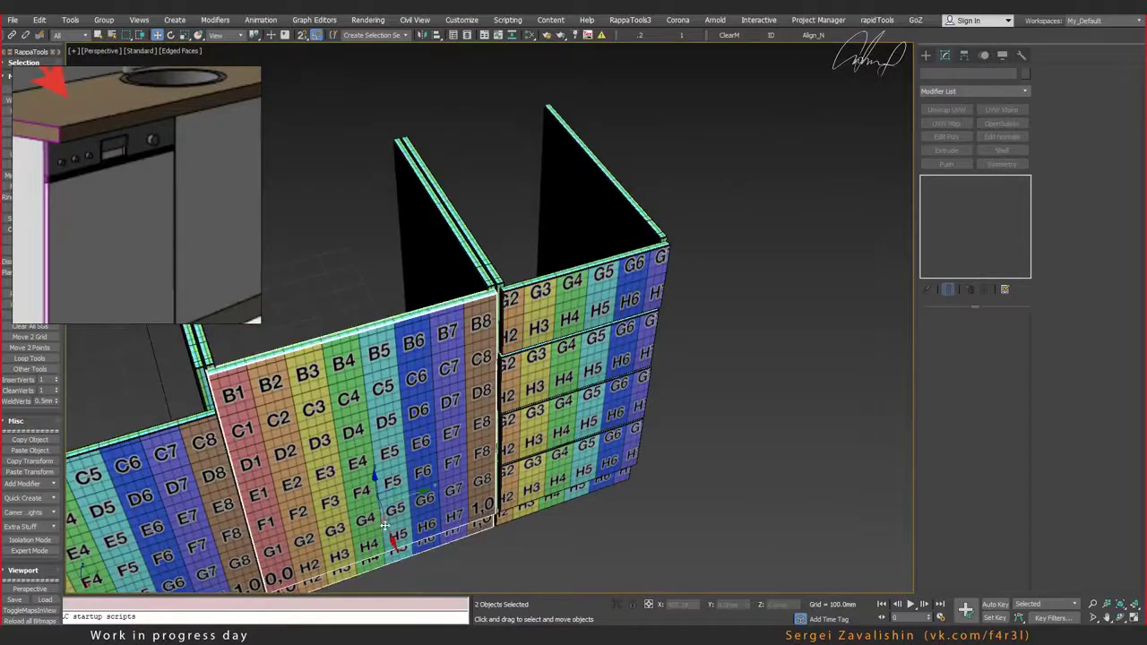
ctrl+click(208, 358)
scroll(297, 345, down, 5)
alt+middle_drag(349, 366, 349, 396)
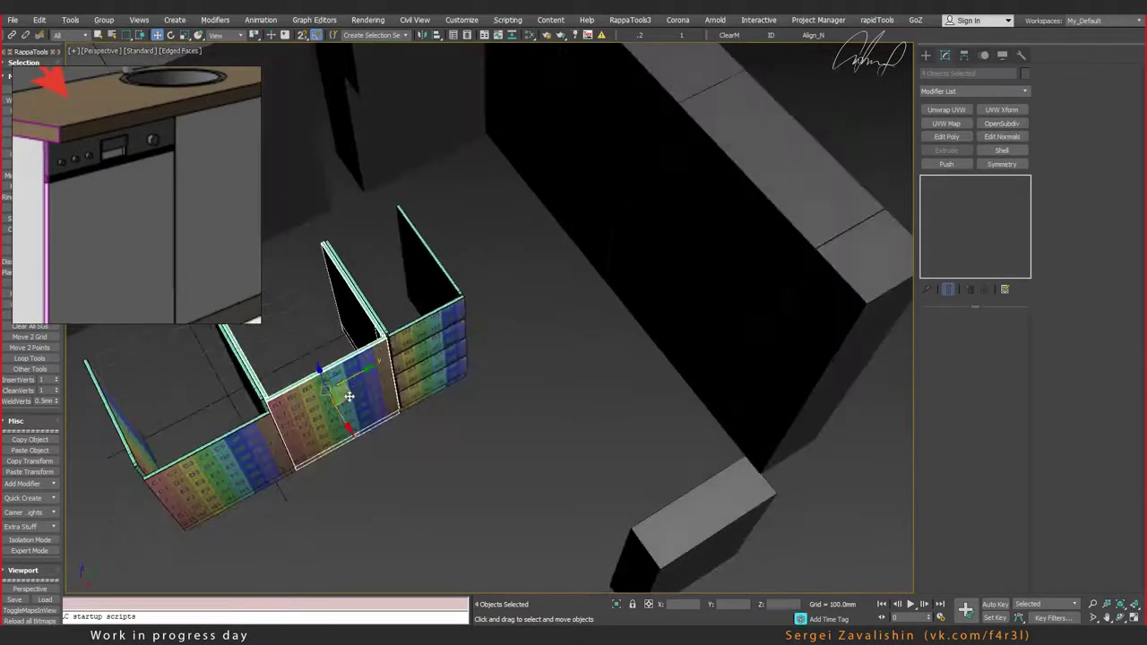
shift+drag(349, 396, 563, 408)
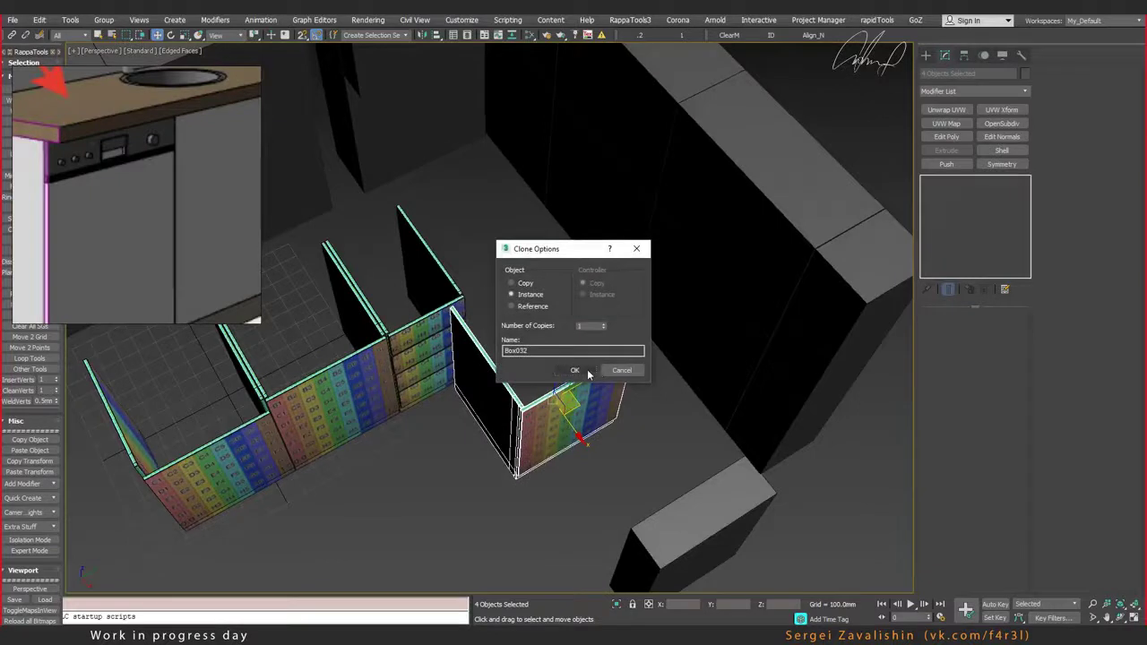
click(574, 370)
Step: In Top view, rotate the copied cabinet −90° about Z and move it into the corner
key(alt+w)
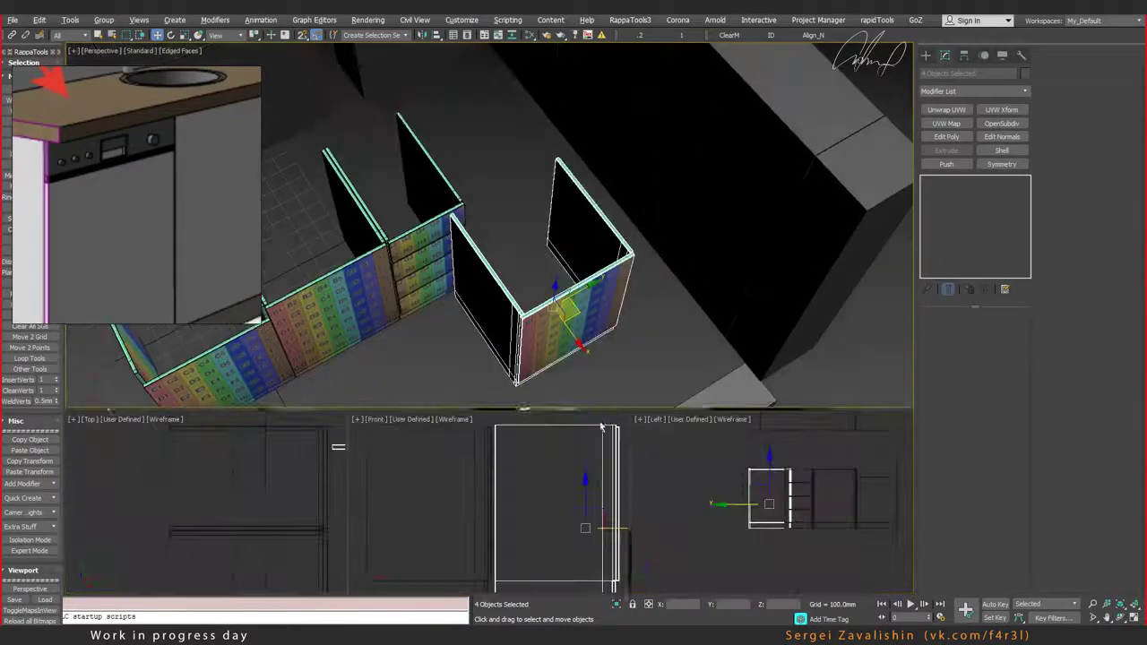
right_click(310, 484)
key(alt+w)
scroll(448, 371, down, 3)
scroll(529, 329, down, 2)
key(e)
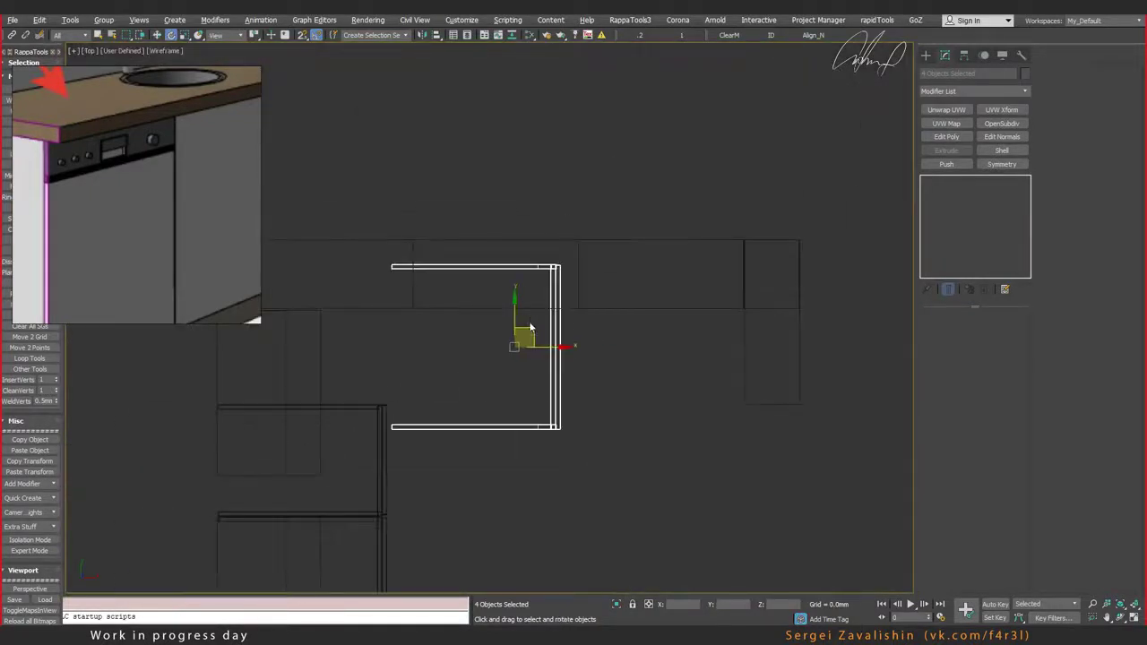
drag(548, 319, 570, 372)
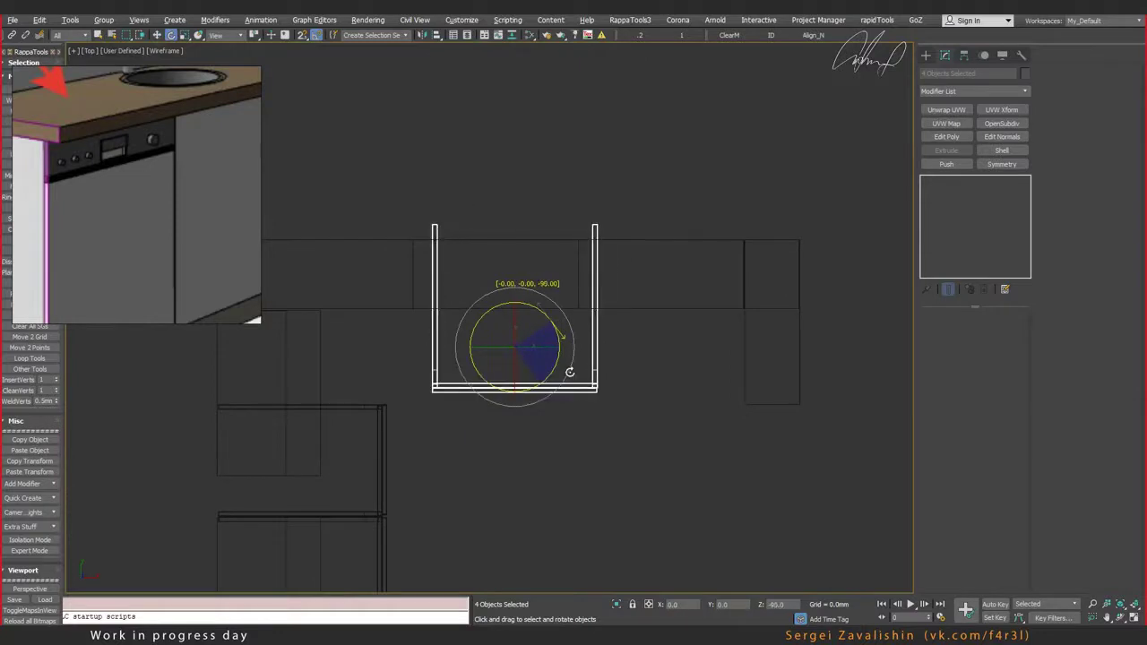
key(w)
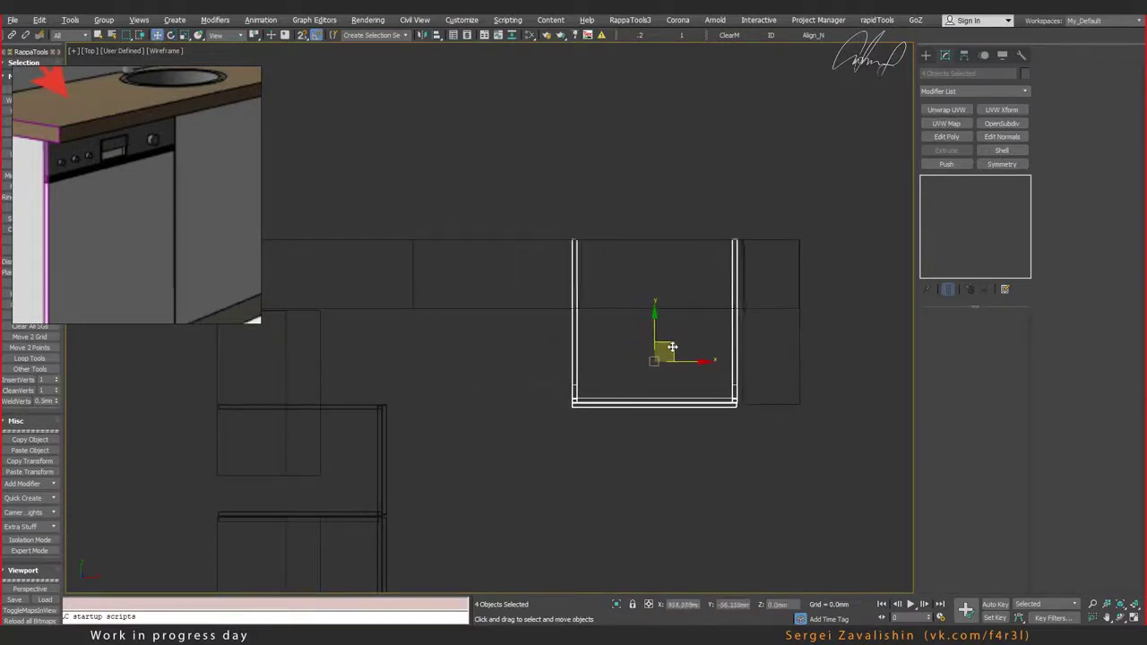
drag(648, 348, 681, 348)
scroll(749, 396, up, 5)
scroll(599, 372, down, 3)
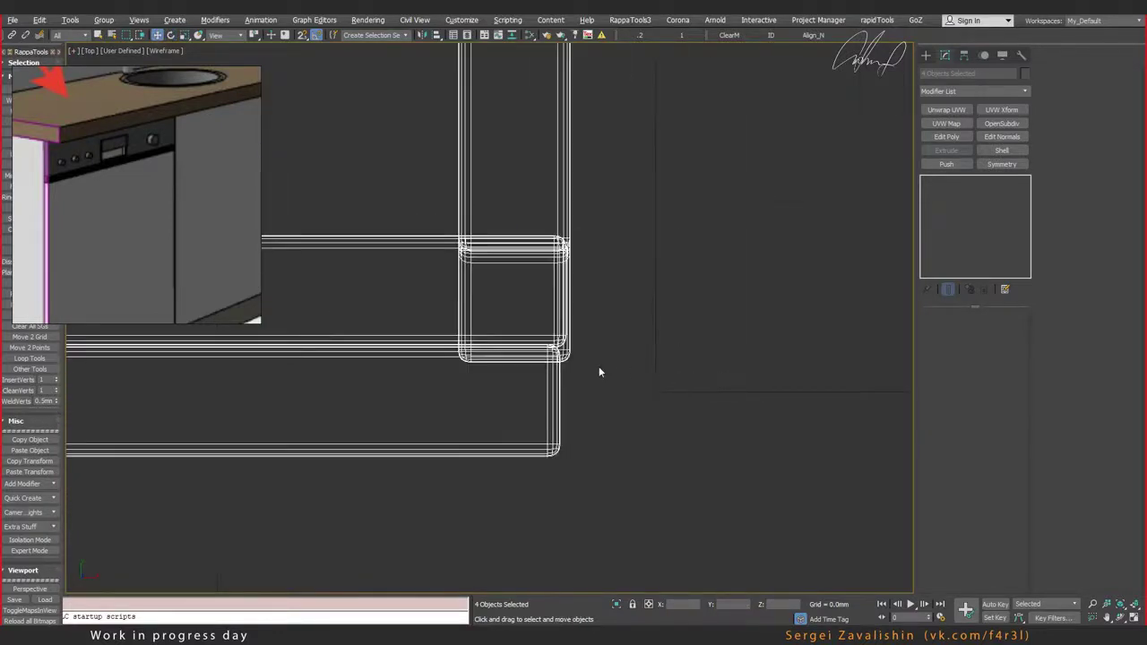
drag(558, 347, 642, 380)
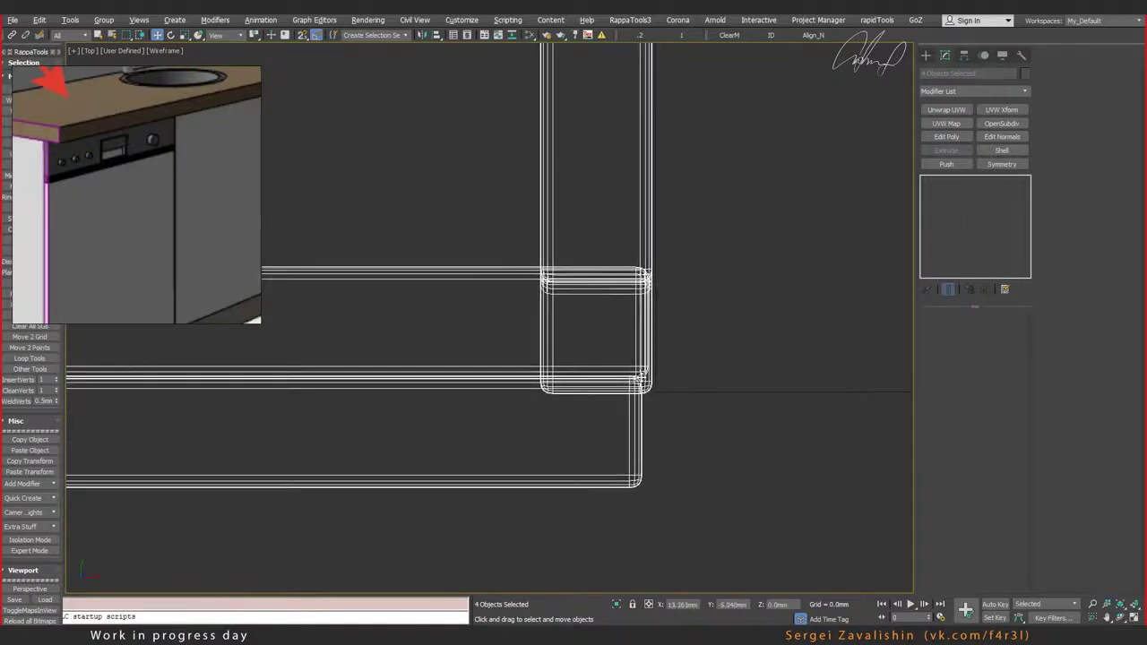
scroll(636, 377, down, 2)
scroll(402, 325, down, 3)
middle_drag(403, 325, 709, 371)
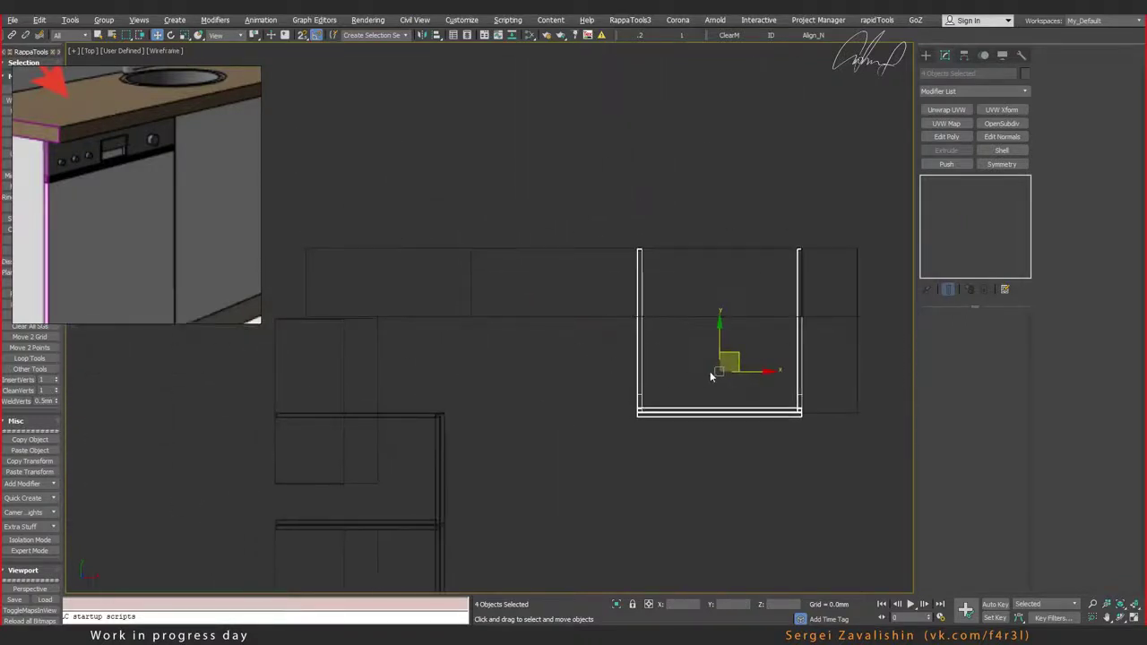
Step: Add another cabinet copy to its left, nudge them right to close the gap, back in Perspective
drag(750, 373, 663, 377)
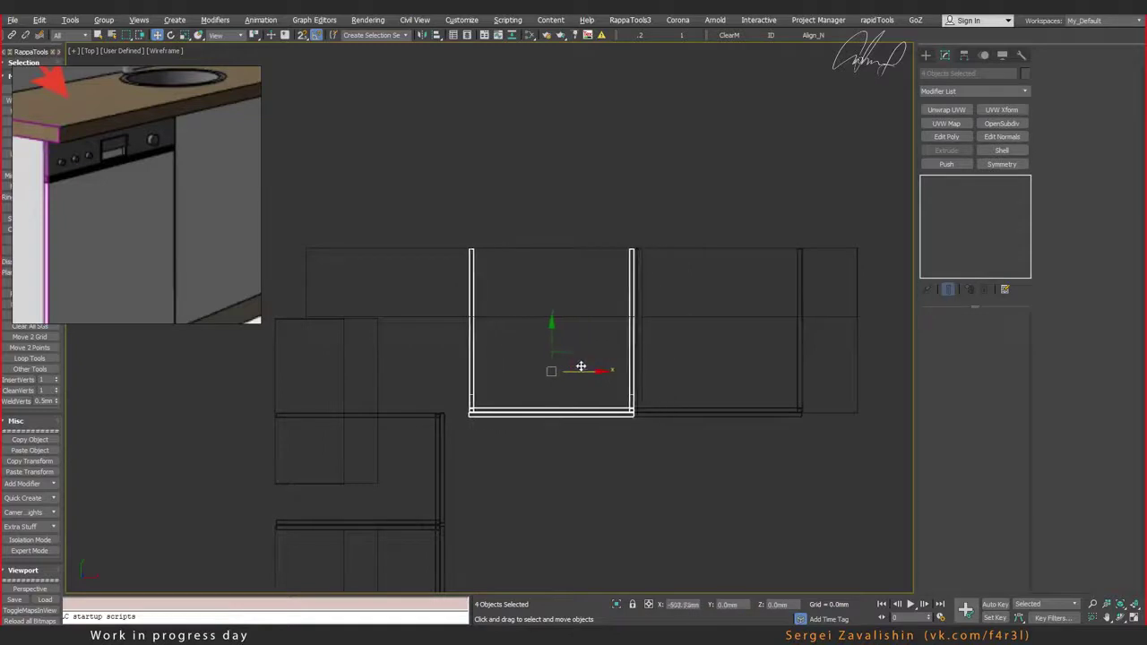
click(581, 367)
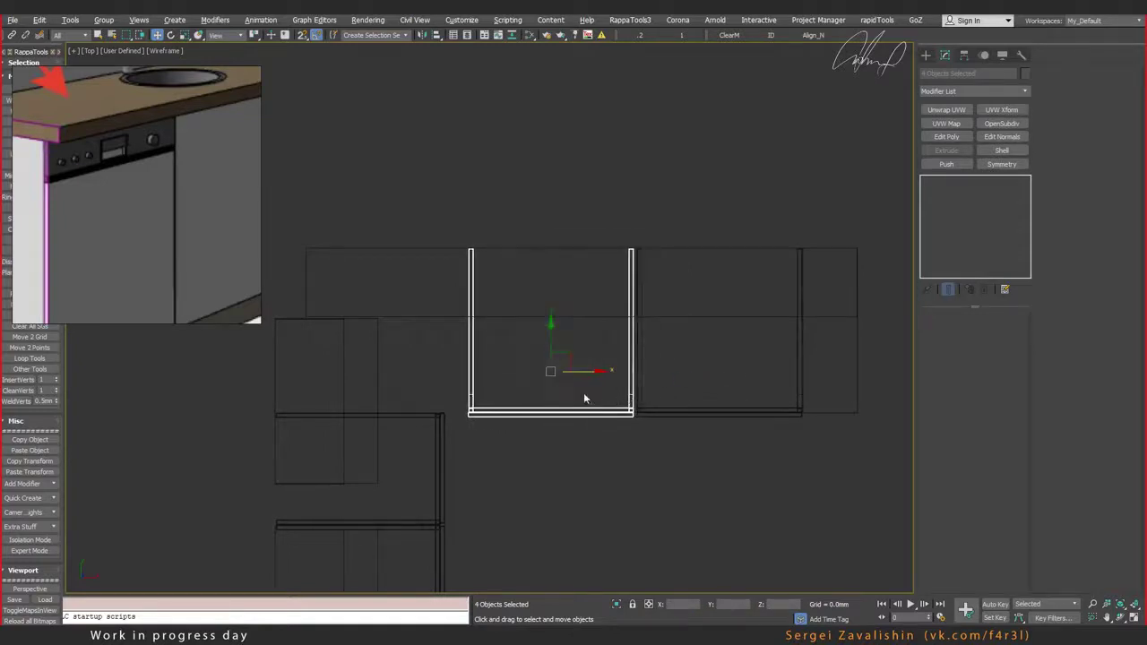
scroll(600, 391, up, 3)
scroll(628, 401, up, 2)
scroll(696, 459, up, 2)
drag(696, 449, 743, 441)
scroll(727, 435, down, 2)
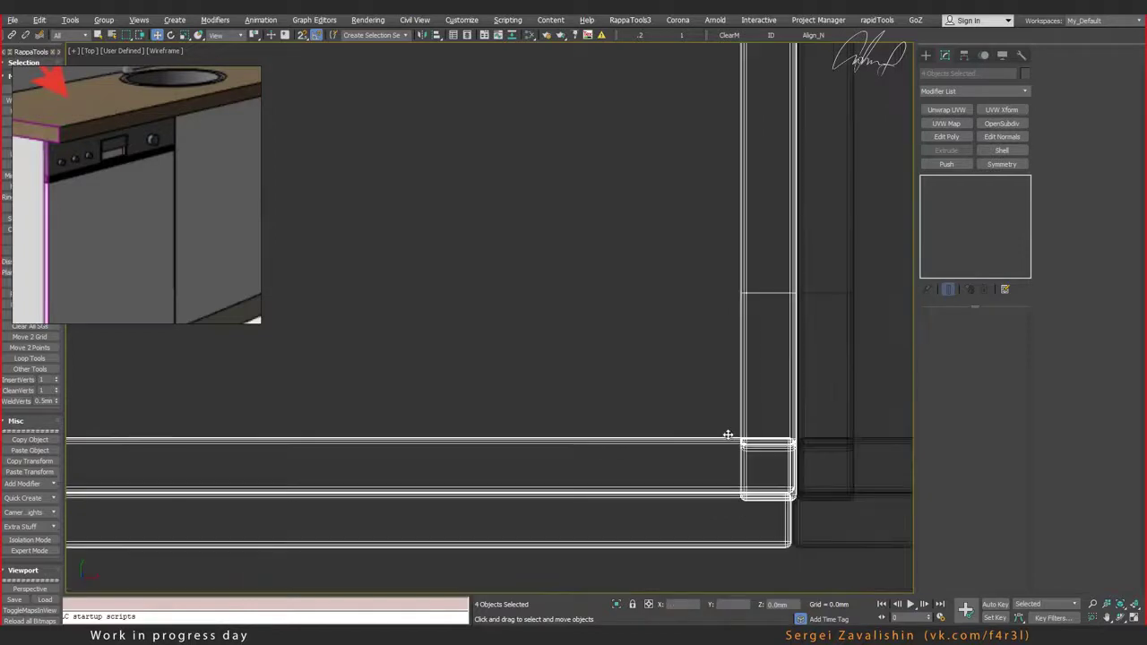
scroll(726, 435, down, 2)
key(alt+w)
key(alt+w)
alt+middle_drag(403, 359, 456, 355)
scroll(456, 355, up, 1)
scroll(385, 304, up, 2)
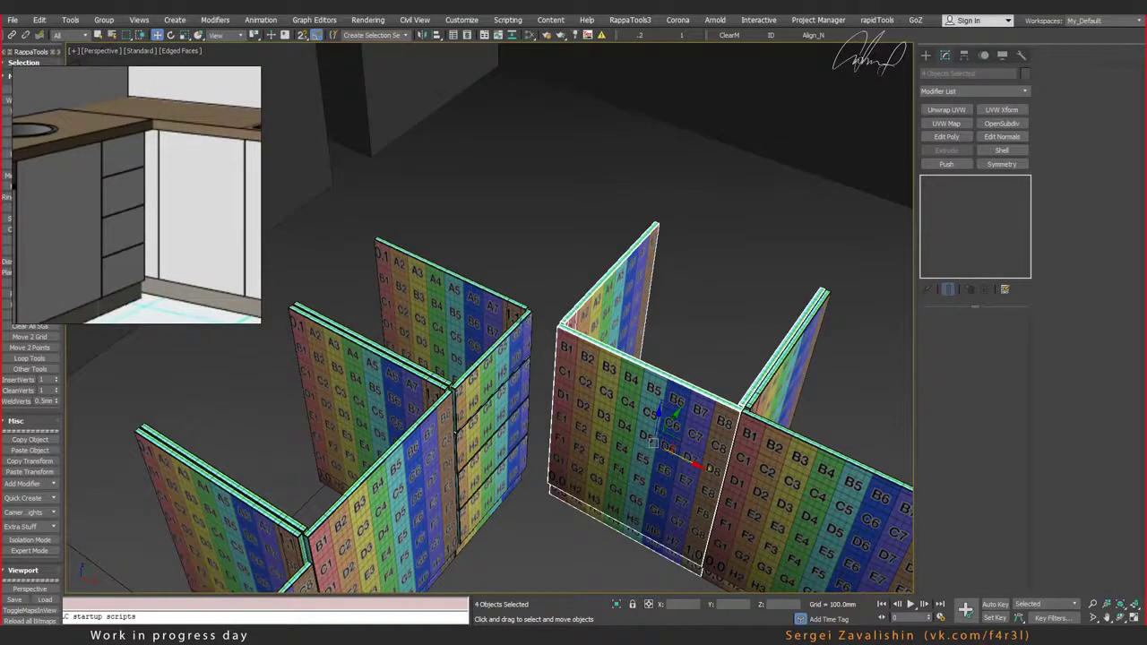
Step: Make an independent copy (Box040) of one thin side wall and slide it along X near the corner
alt+middle_drag(539, 322, 627, 402)
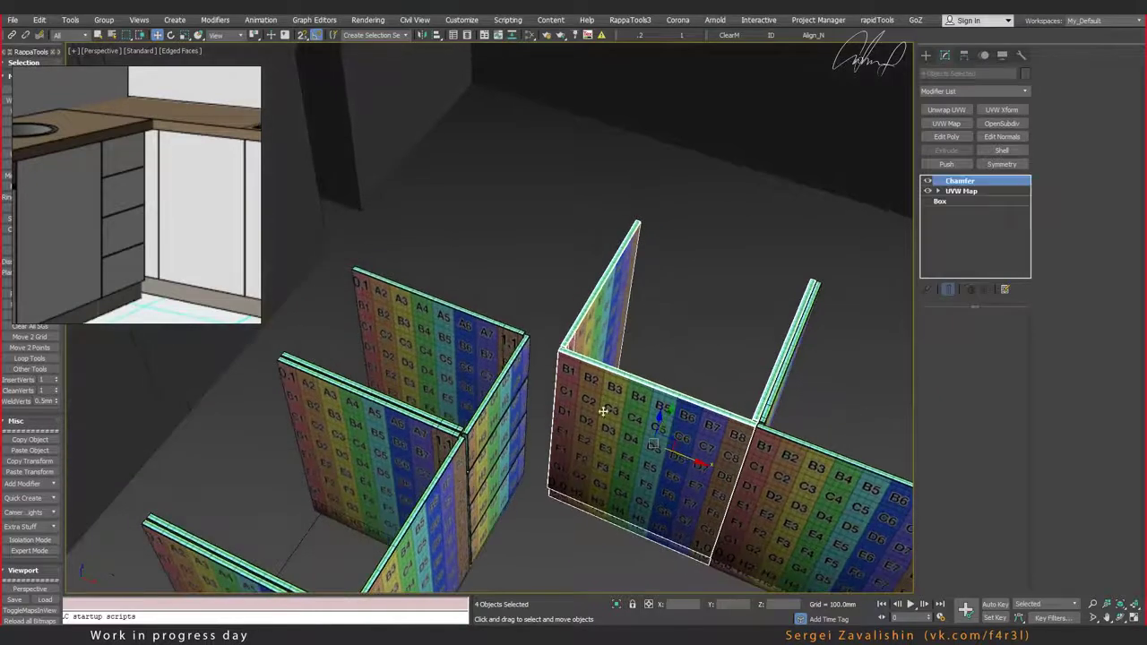
click(676, 455)
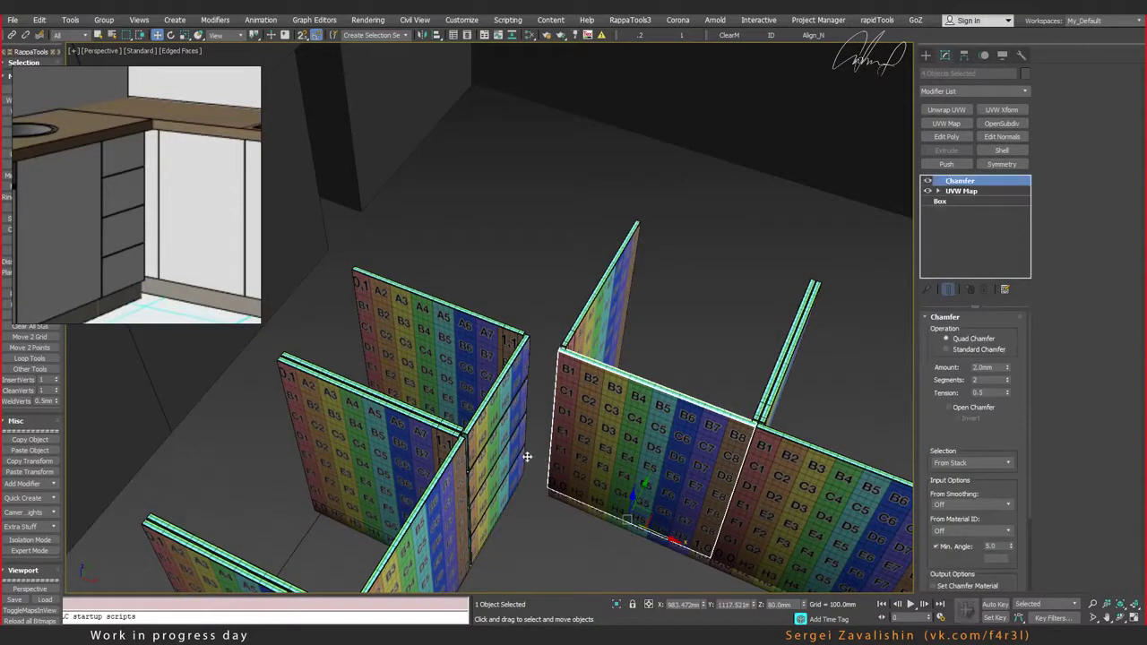
shift+drag(516, 453, 536, 448)
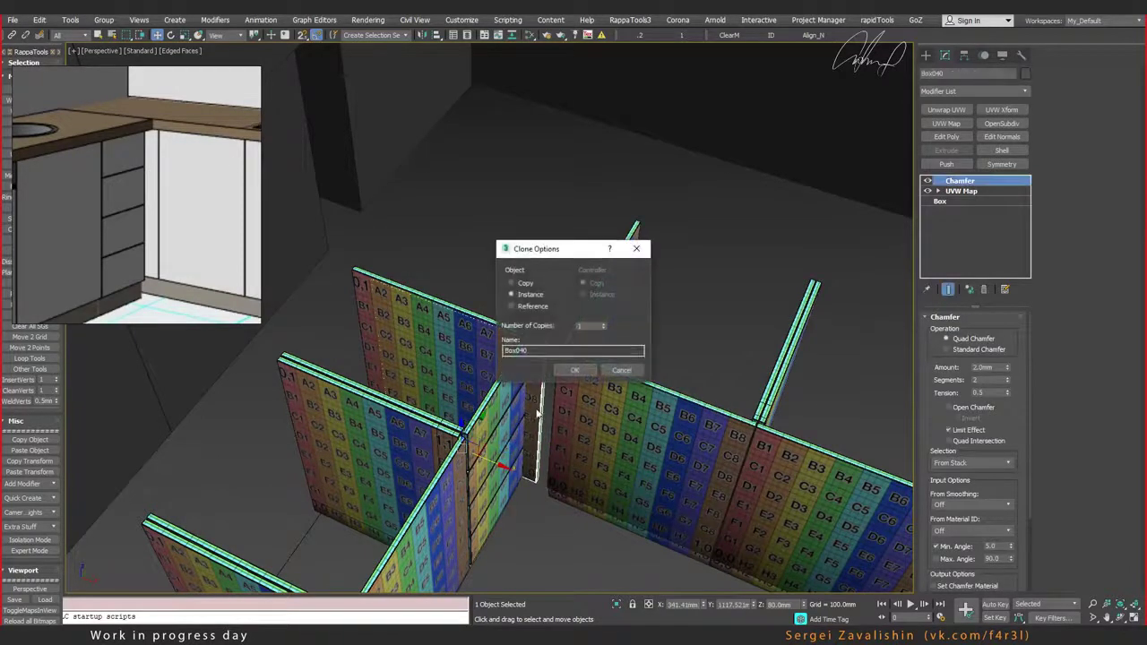
click(589, 371)
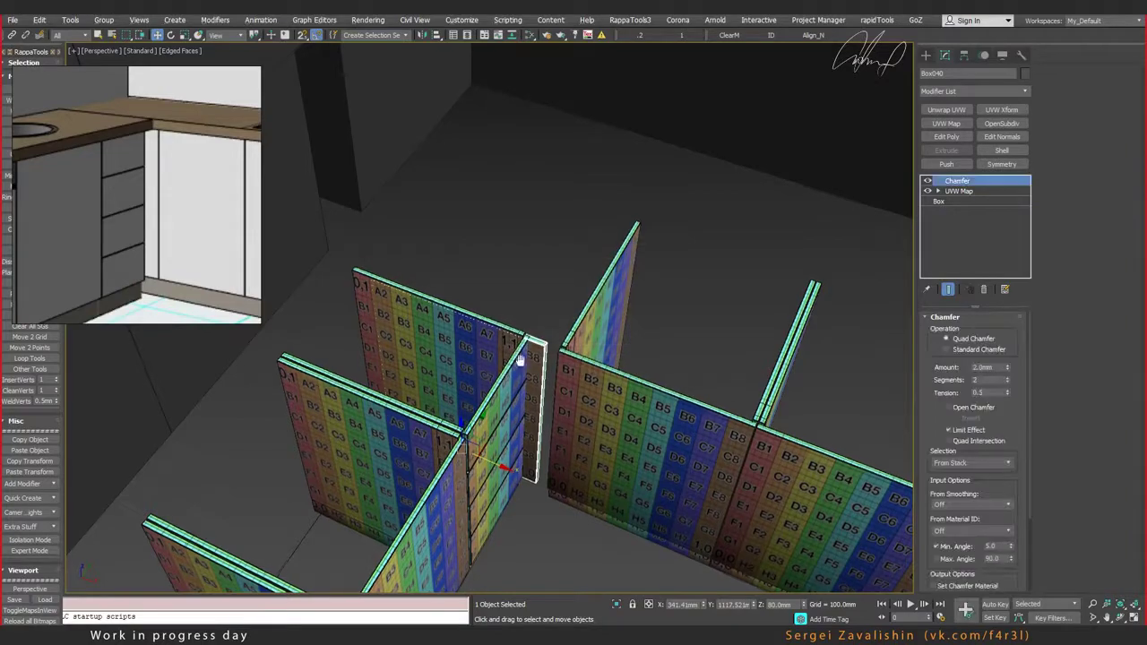
mouse_move(520, 359)
alt+middle_down()
mouse_move(475, 365)
mouse_move(380, 321)
alt+middle_up()
mouse_move(379, 318)
mouse_down()
mouse_move(398, 317)
mouse_move(422, 341)
mouse_up()
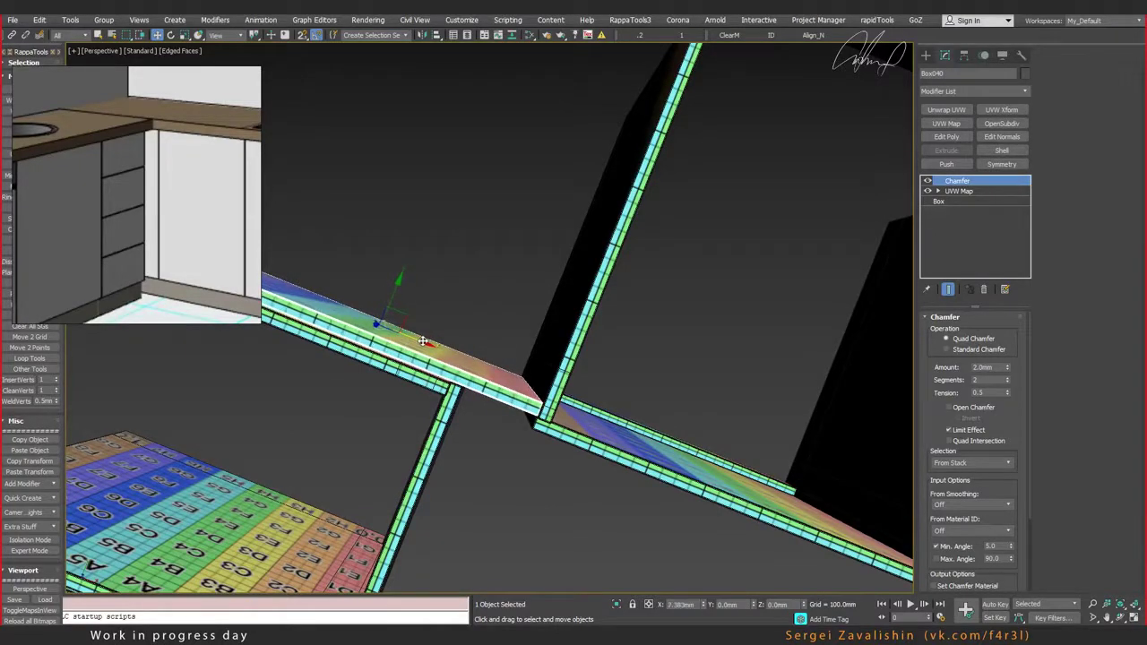
mouse_move(422, 341)
alt+middle_down()
mouse_move(459, 314)
mouse_move(520, 385)
alt+middle_up()
Step: Slide the selected wall right to close the gap with its neighbour
key(F4)
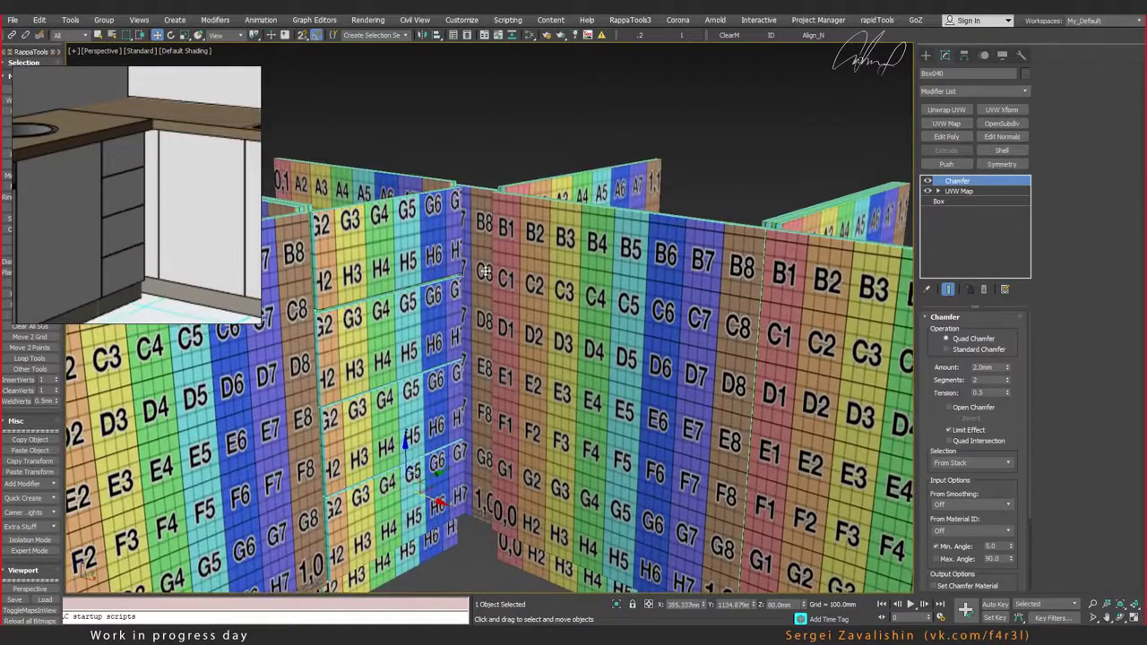
alt+middle_drag(498, 231, 513, 271)
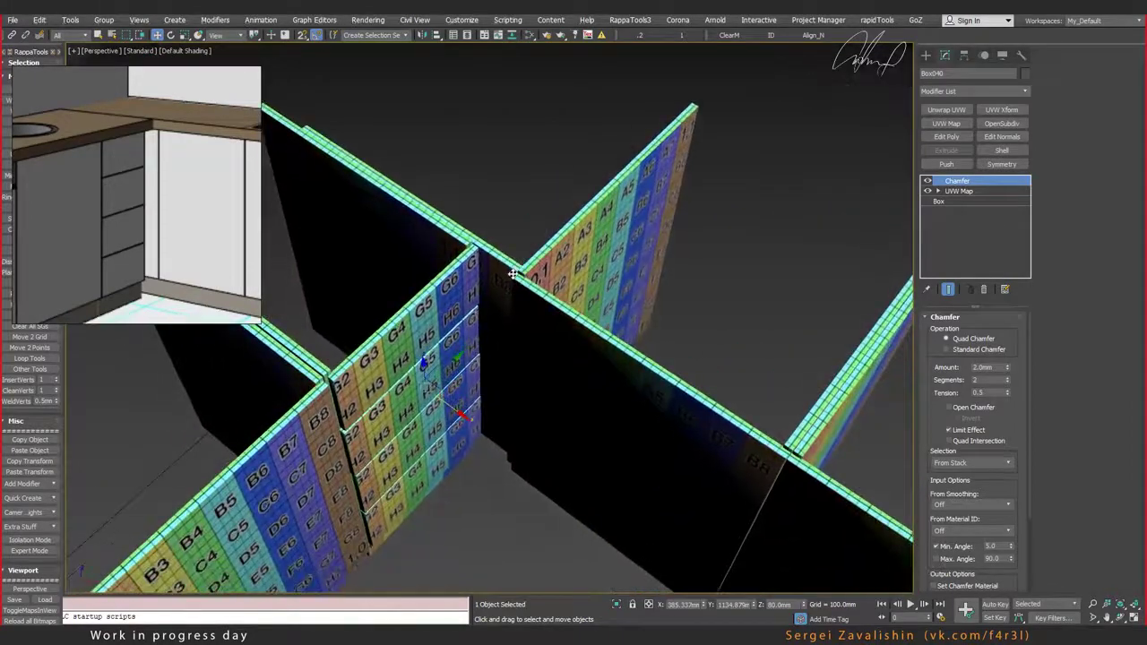
drag(513, 274, 536, 303)
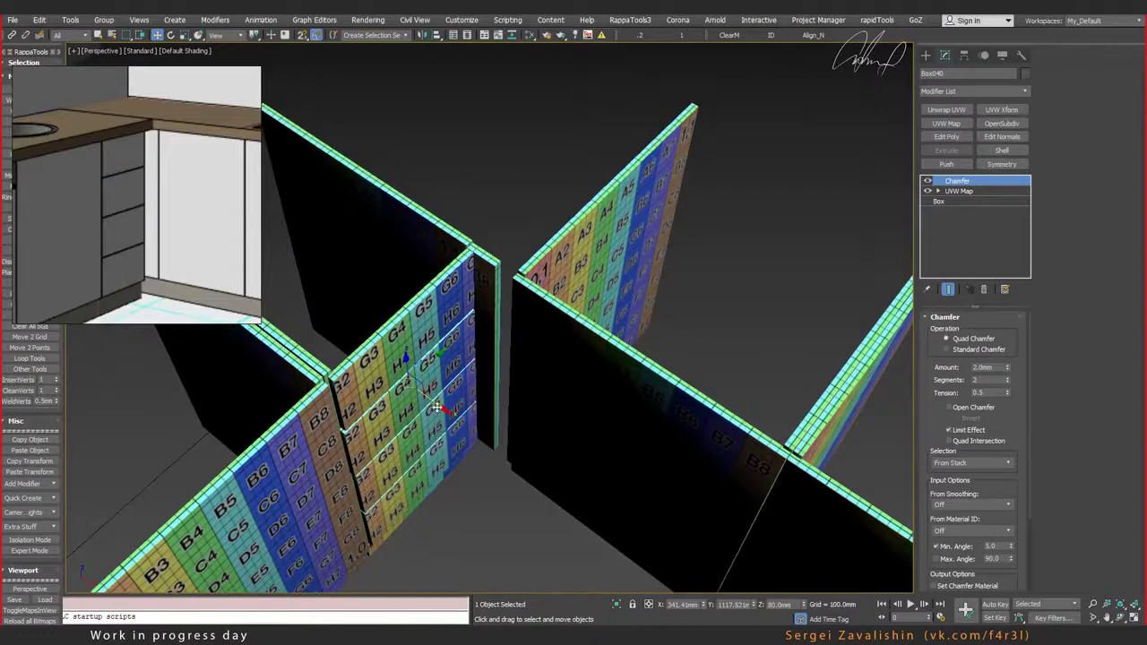
drag(436, 408, 451, 411)
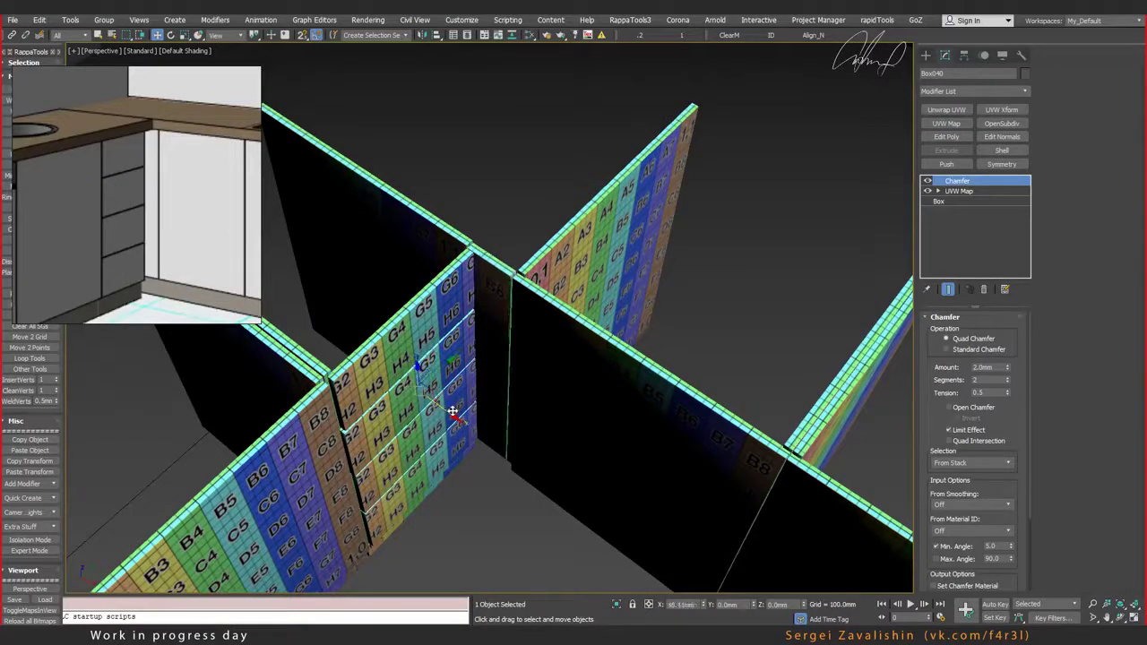
scroll(453, 414, down, 5)
scroll(453, 387, up, 3)
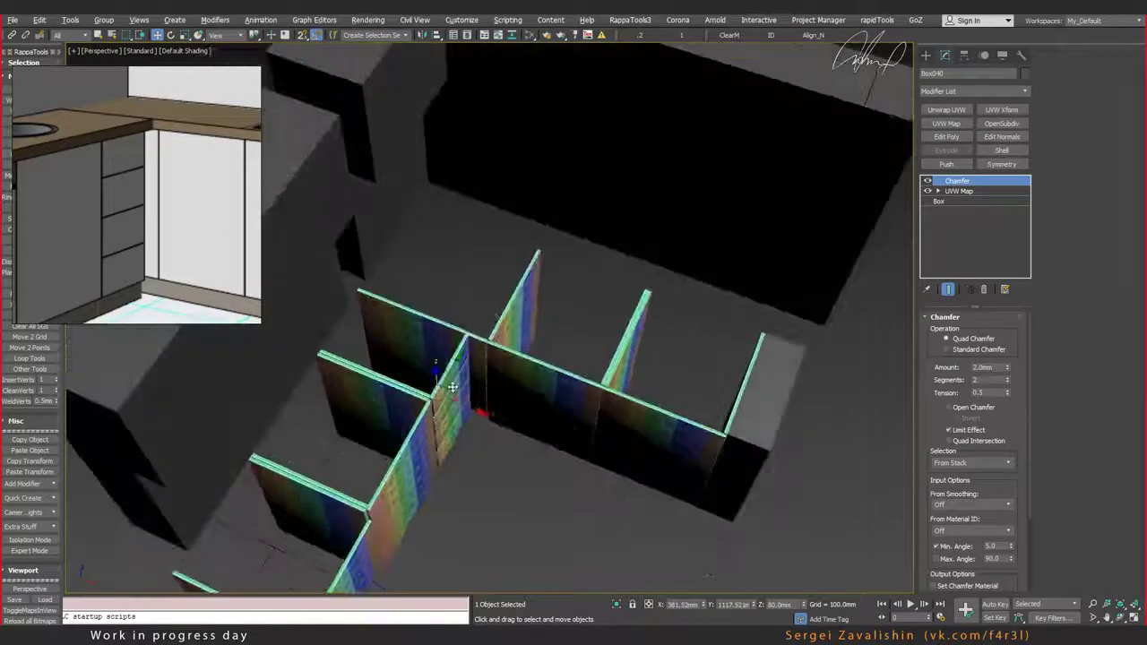
Step: Select all eleven partition walls, nudge them slightly along Y, and turn Edged Faces back on
drag(489, 323, 550, 403)
drag(643, 417, 643, 417)
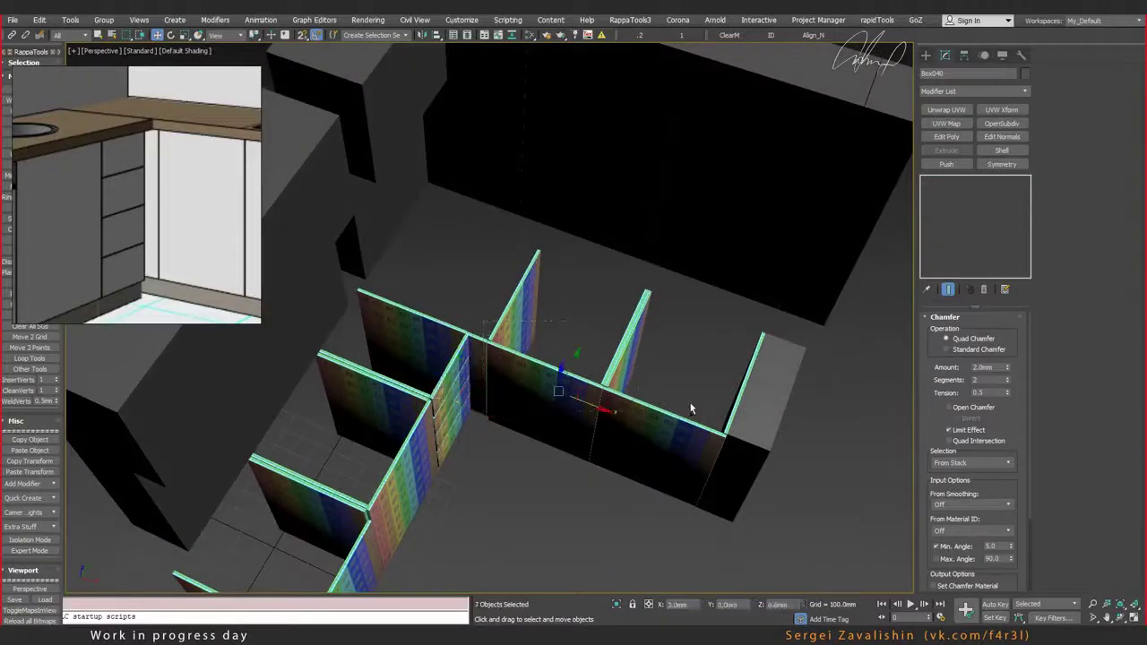
drag(694, 370, 824, 533)
alt+middle_drag(697, 332, 625, 430)
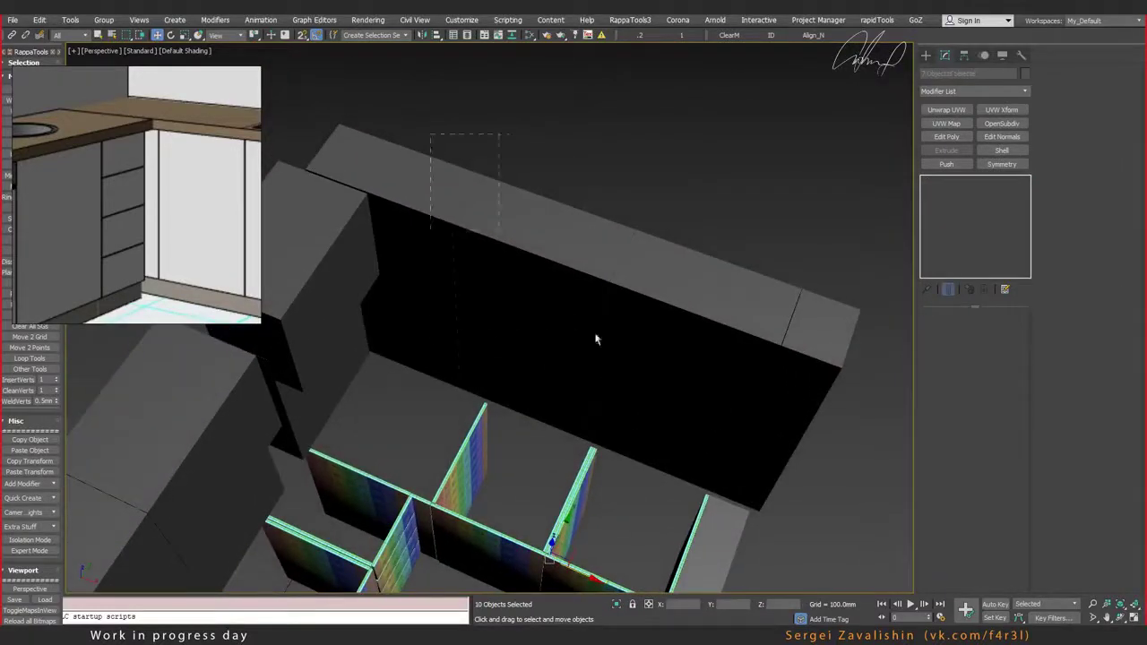
drag(844, 488, 844, 488)
key(z)
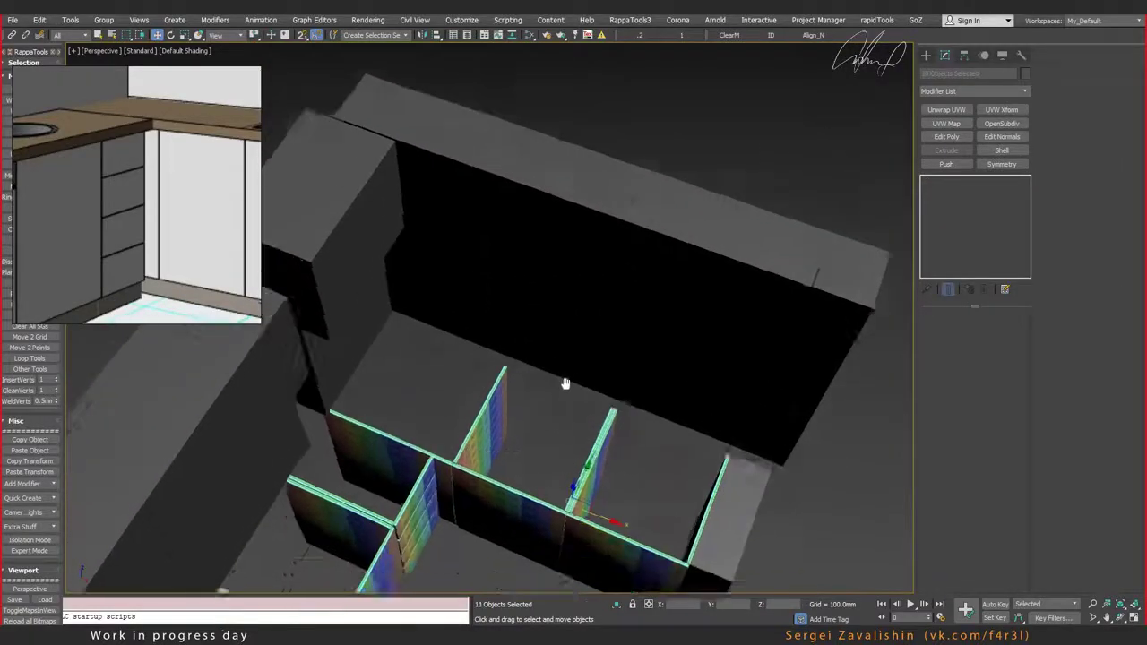
drag(608, 429, 612, 423)
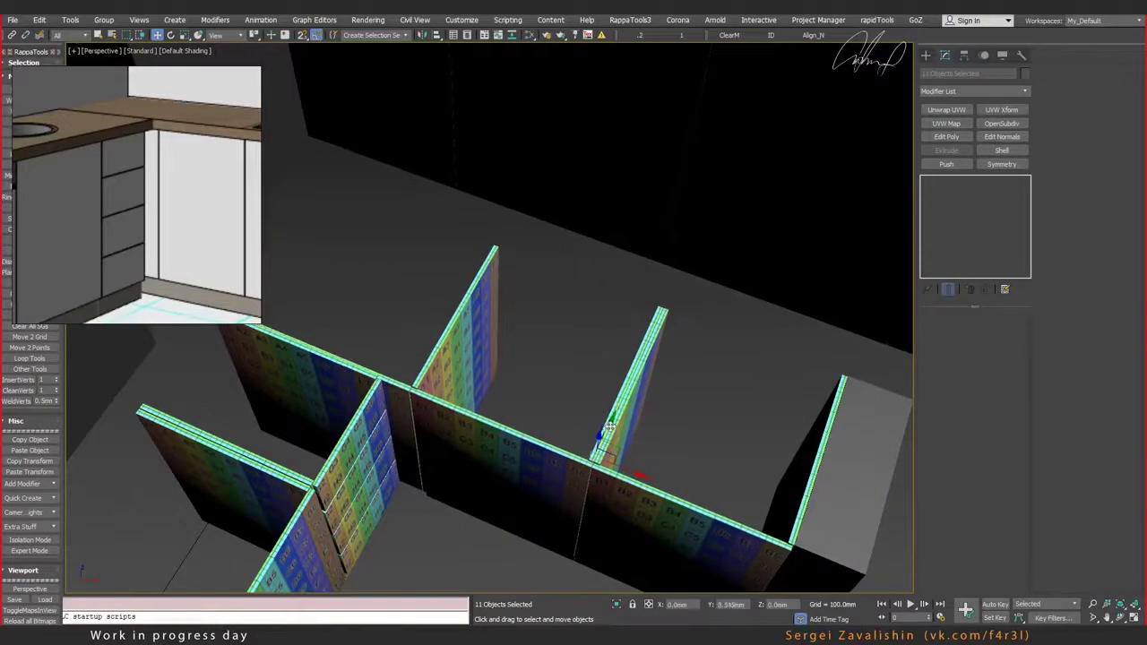
scroll(429, 371, up, 5)
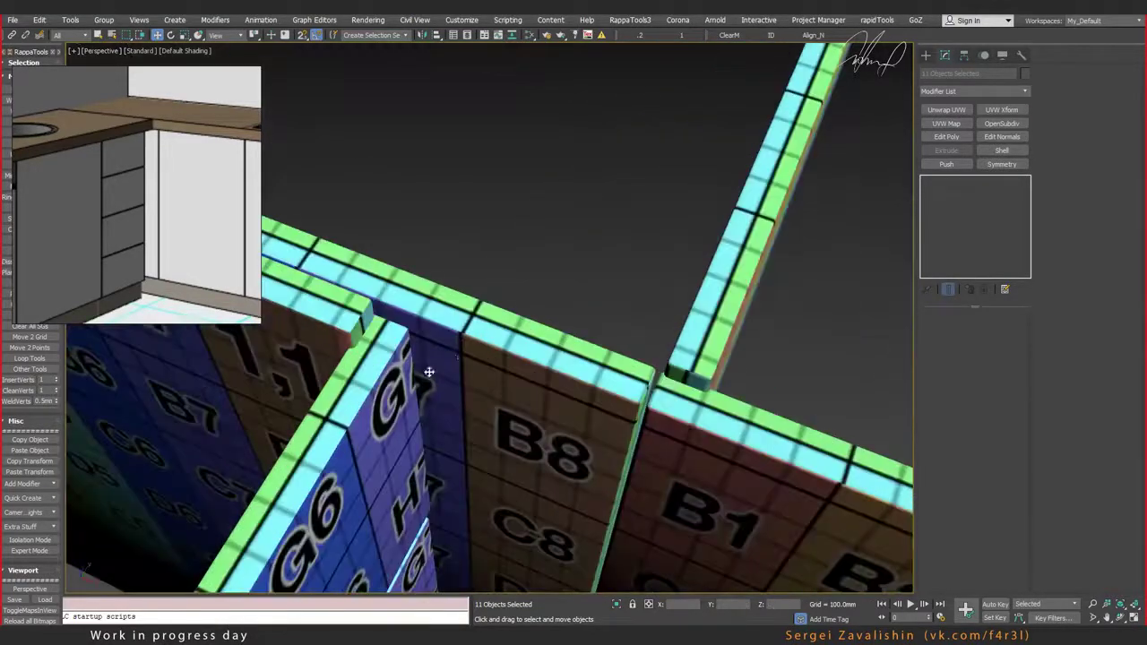
scroll(465, 347, down, 2)
mouse_move(465, 347)
alt+middle_down()
mouse_move(533, 367)
mouse_move(549, 434)
mouse_move(108, 295)
alt+middle_up()
key(F4)
scroll(545, 416, up, 3)
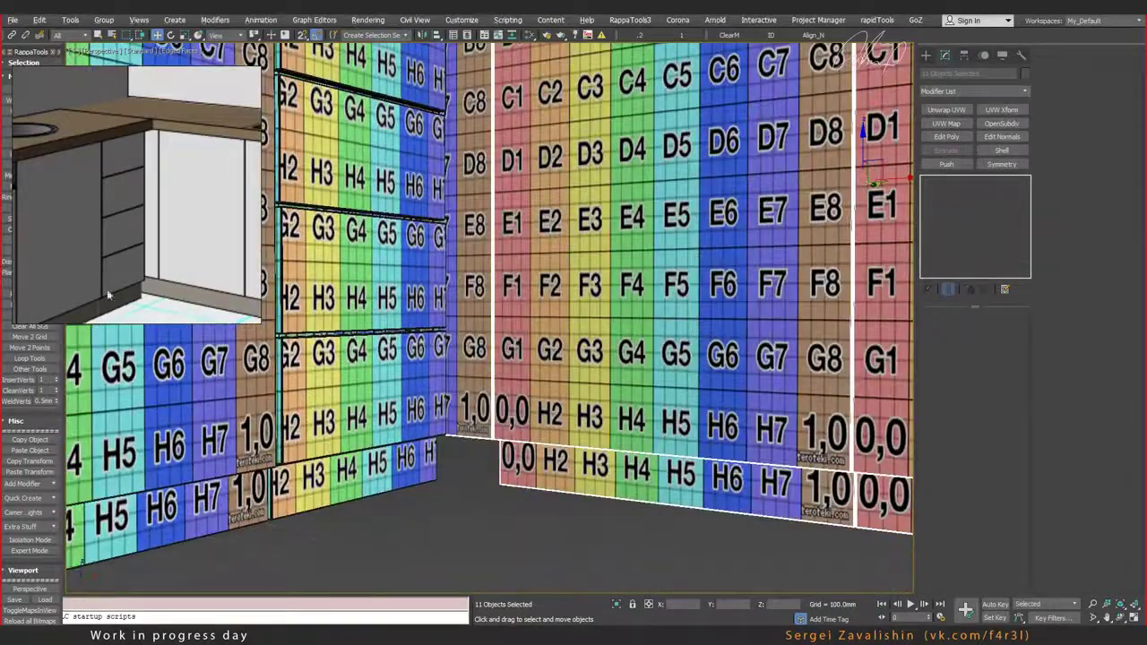
Step: Make Box037 unique and increase its Length from 600 to 750 mm
click(575, 490)
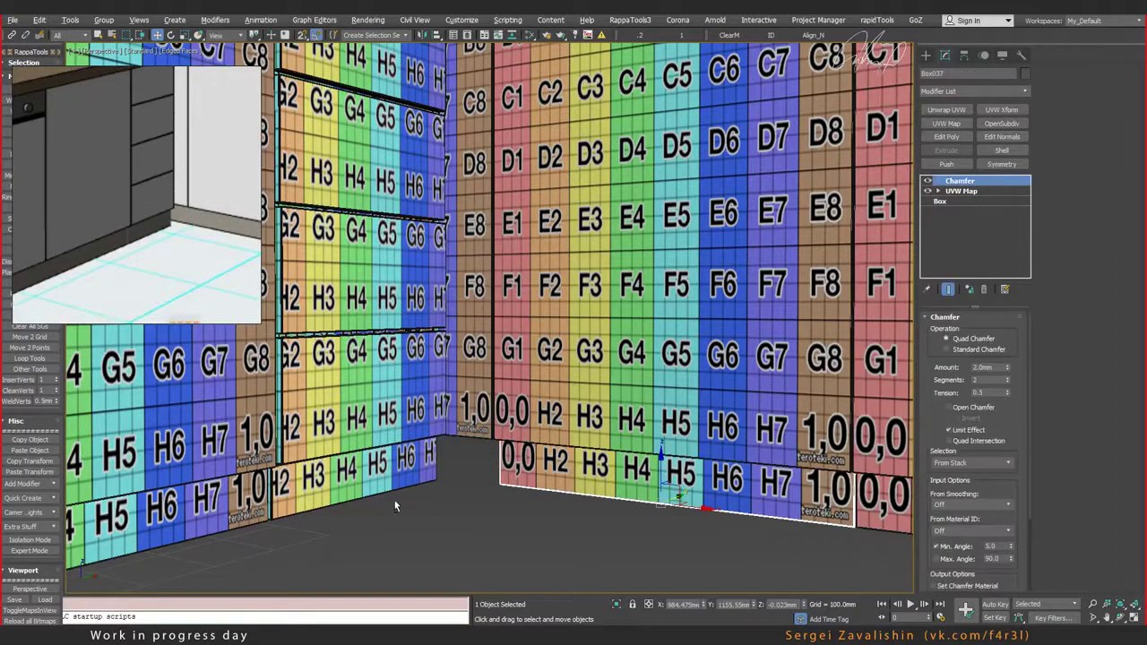
mouse_move(394, 506)
alt+middle_down()
mouse_move(407, 440)
mouse_move(419, 440)
alt+middle_up()
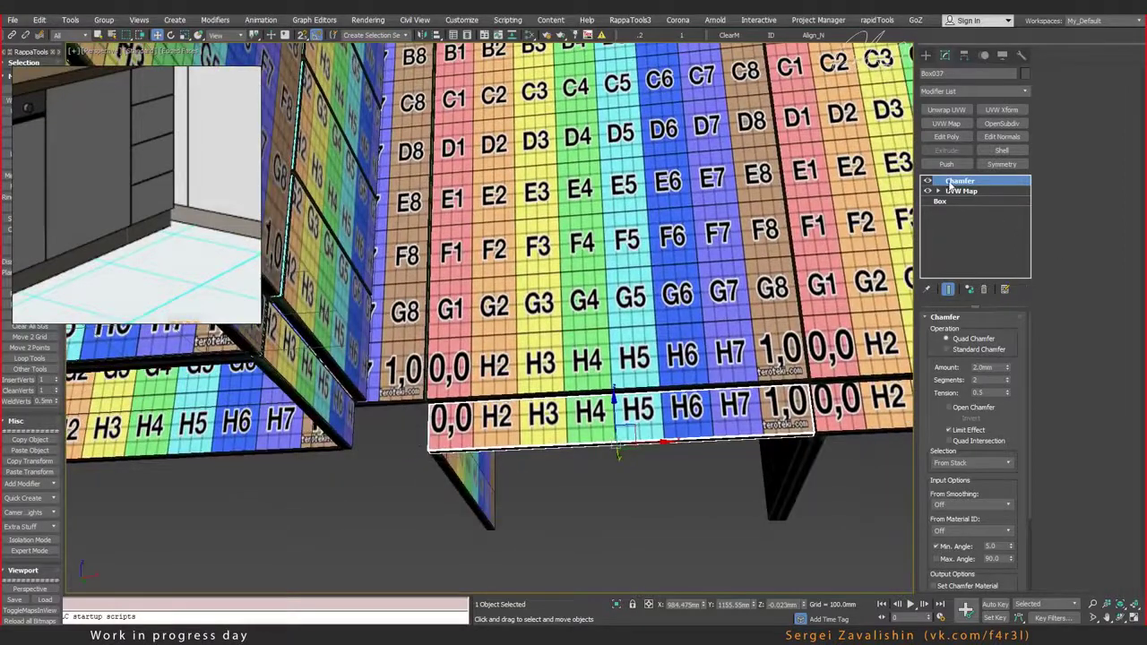
click(970, 290)
click(956, 204)
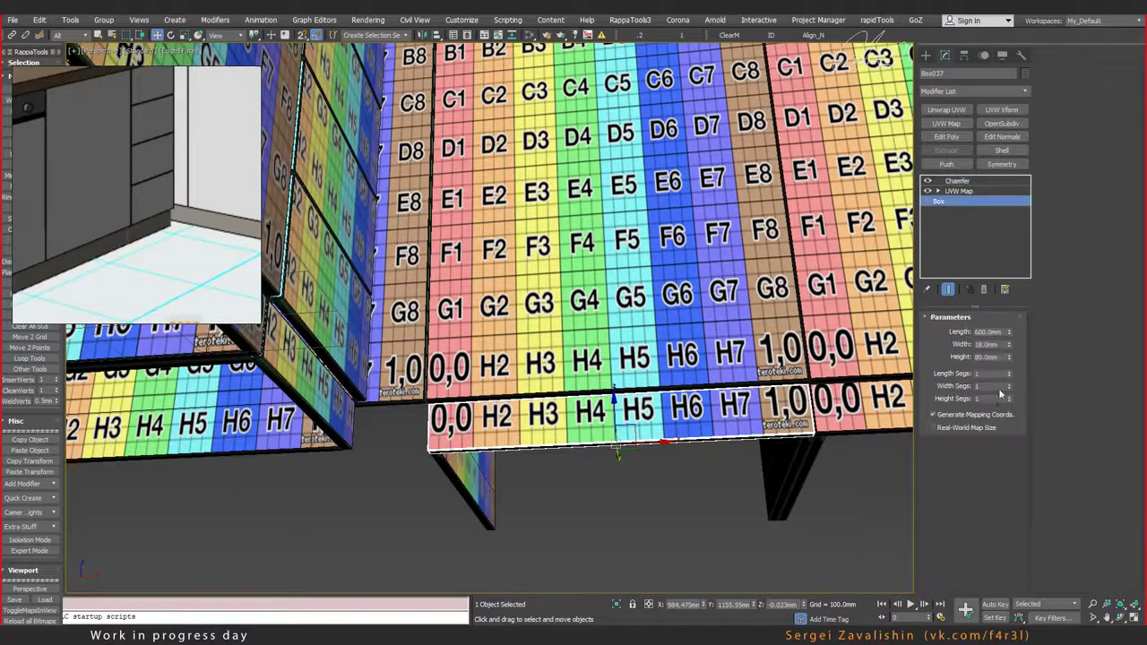
mouse_move(1010, 335)
mouse_down()
mouse_move(676, 455)
mouse_move(634, 428)
mouse_up()
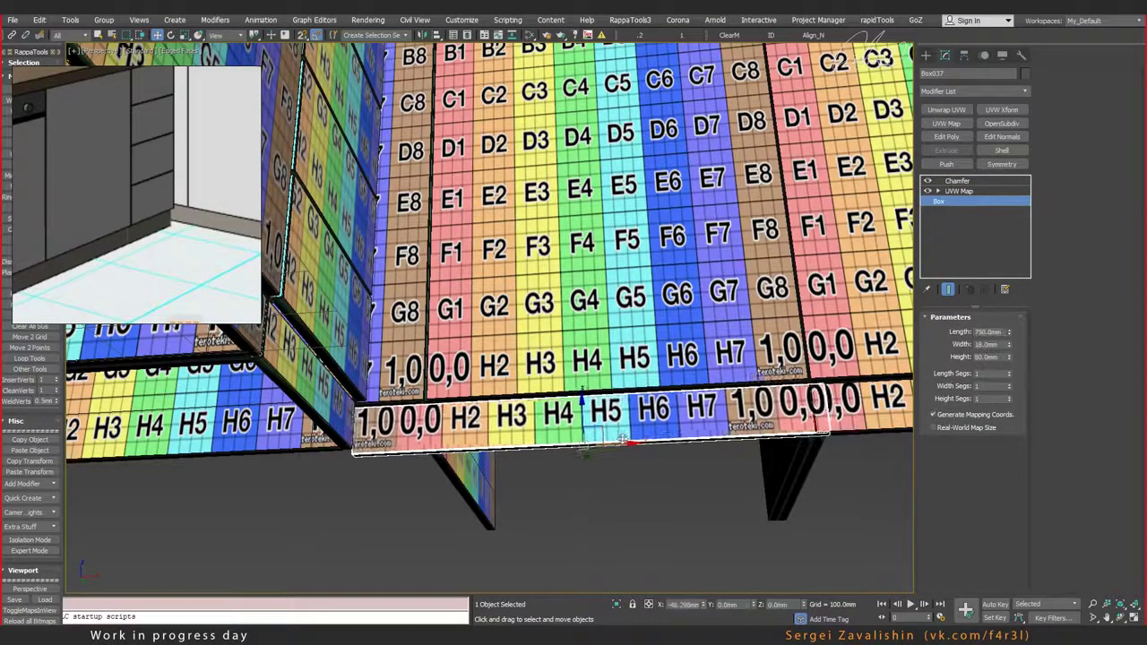
scroll(634, 427, down, 8)
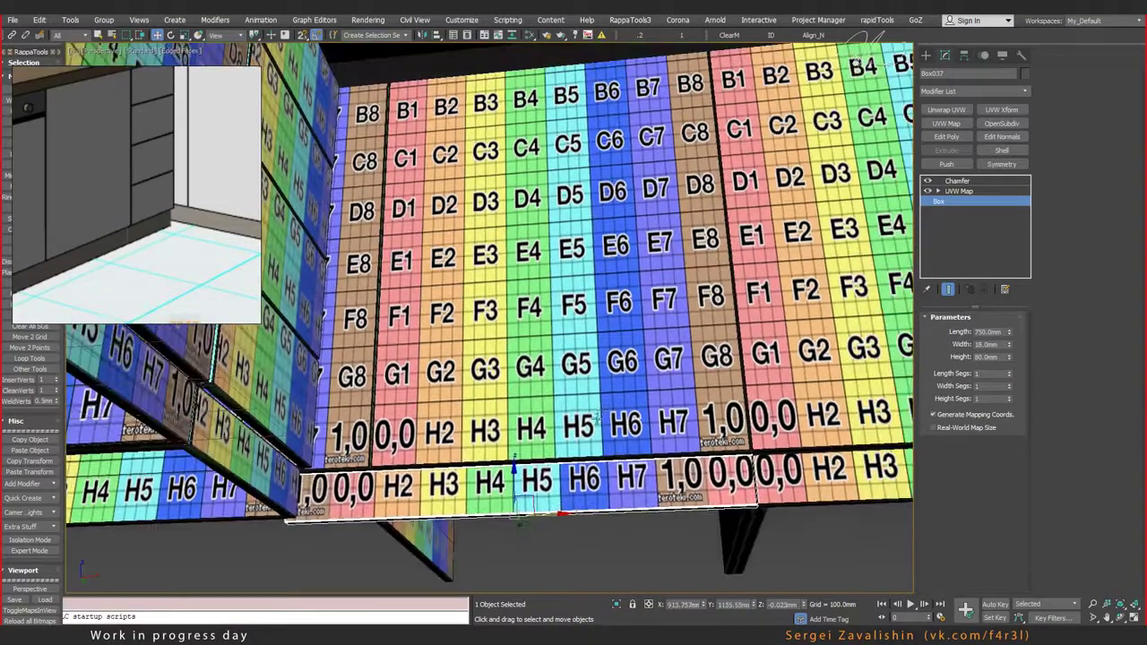
mouse_move(635, 427)
alt+middle_down()
mouse_move(516, 430)
mouse_move(527, 418)
mouse_move(502, 414)
alt+middle_up()
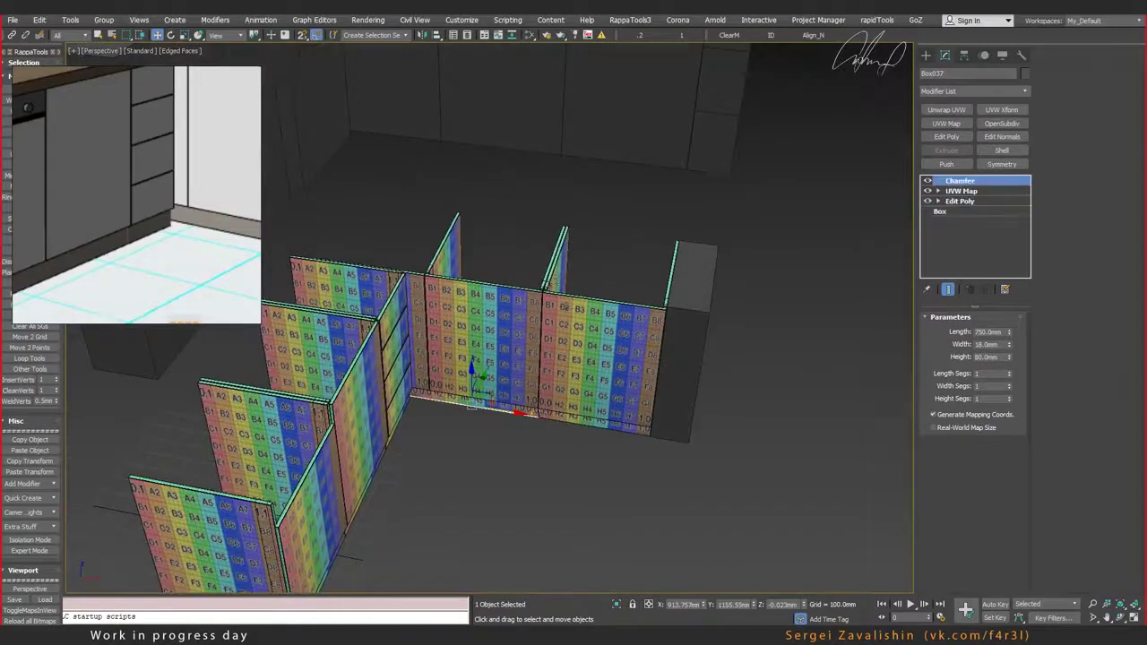
Step: Instance-copy the end cabinet's side, back and bottom boards to the right
click(554, 274)
ctrl+click(668, 287)
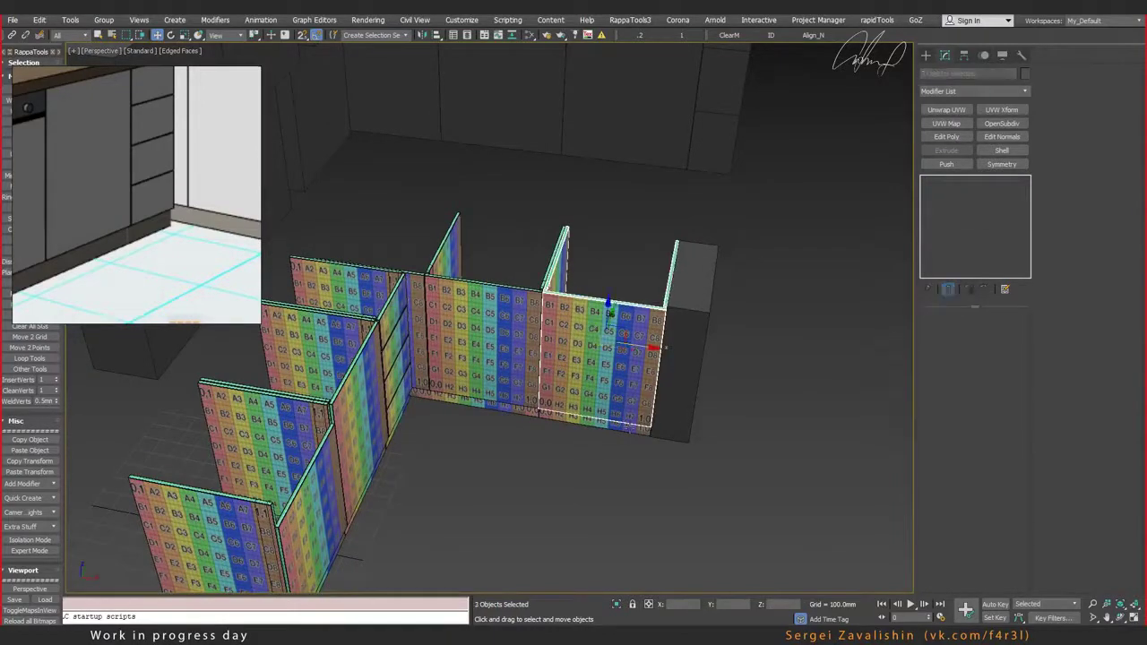
alt+middle_drag(626, 424, 608, 428)
ctrl+click(608, 427)
shift+drag(657, 357, 751, 393)
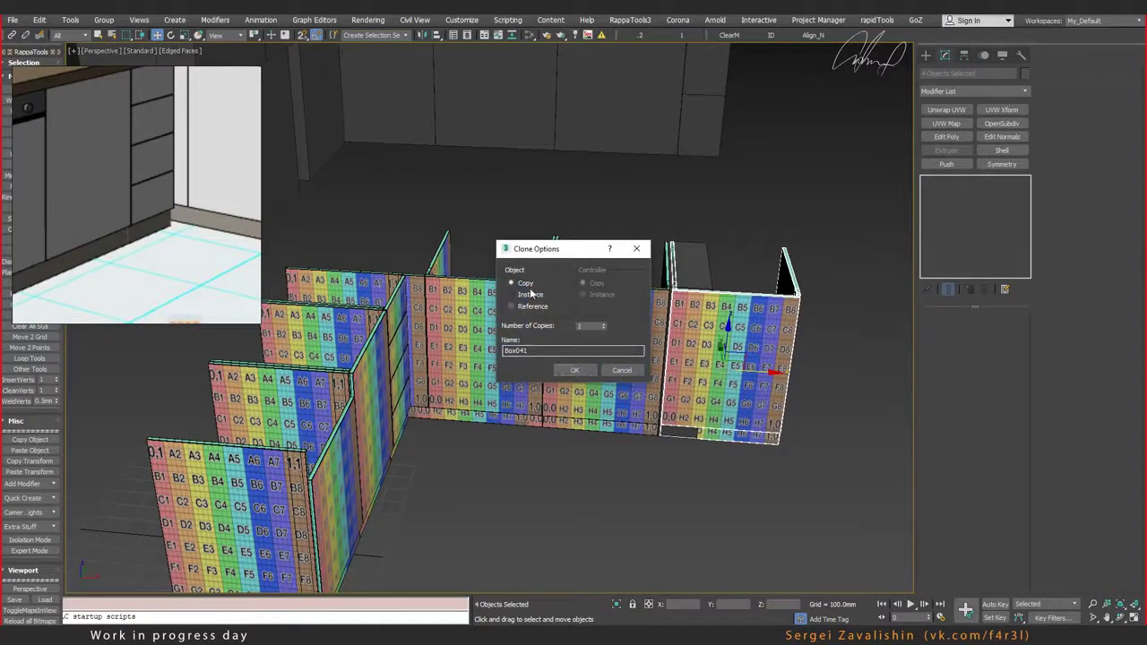
click(579, 369)
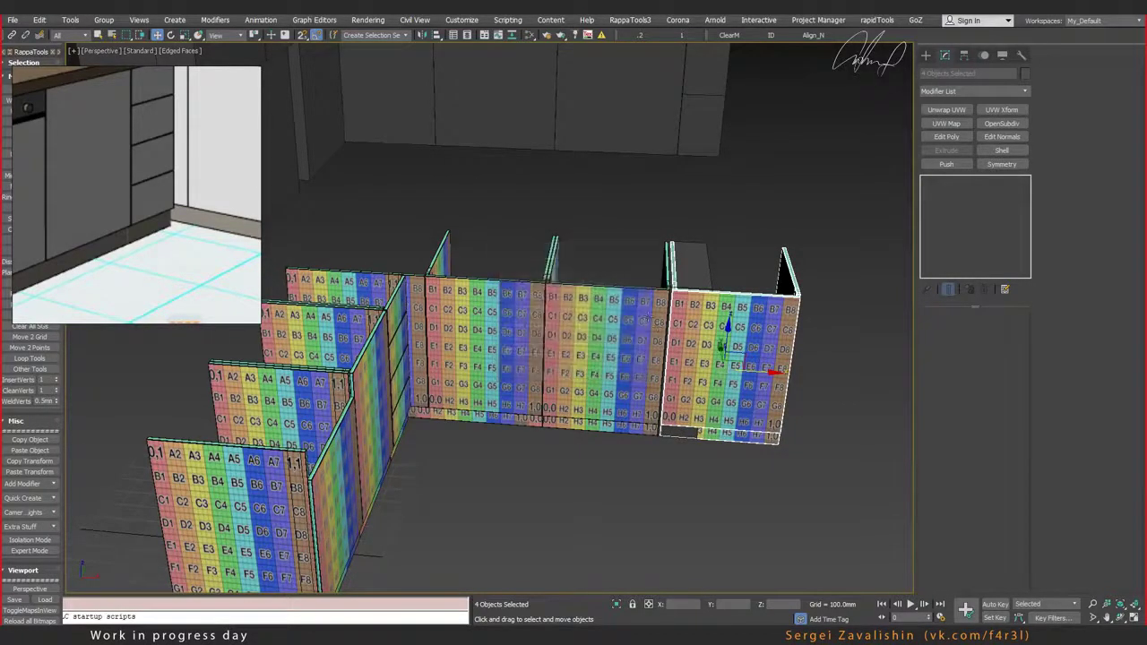
alt+middle_drag(579, 368, 634, 348)
scroll(720, 380, up, 5)
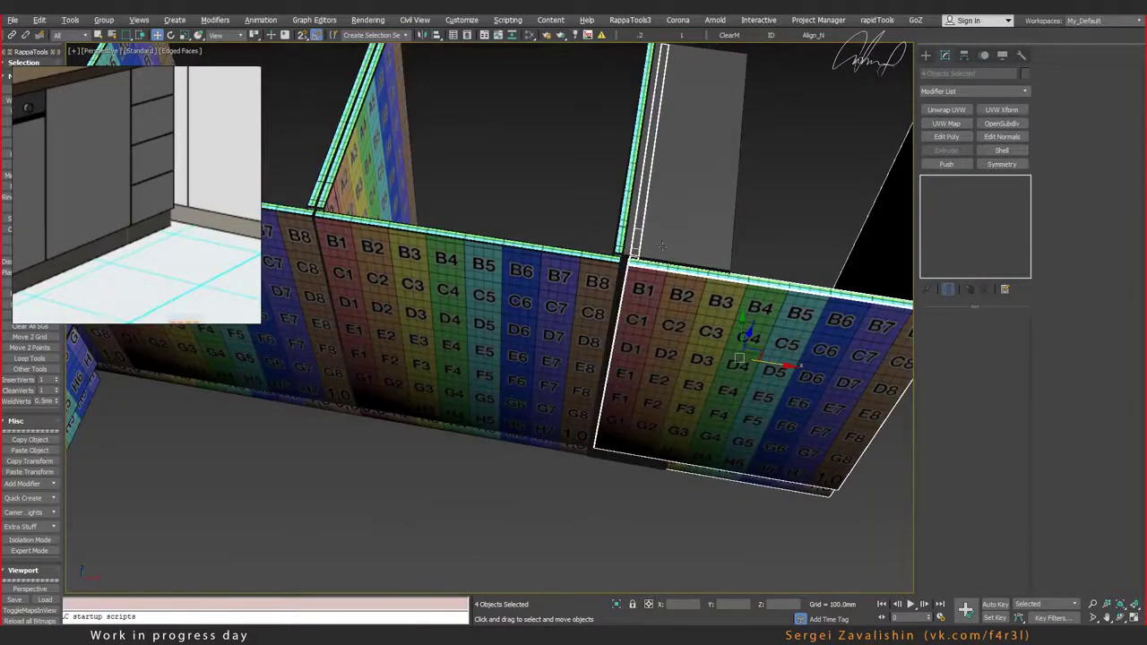
mouse_move(743, 332)
middle_down()
mouse_move(544, 321)
mouse_move(543, 305)
mouse_move(648, 325)
mouse_move(775, 372)
mouse_move(979, 193)
middle_up()
click(775, 373)
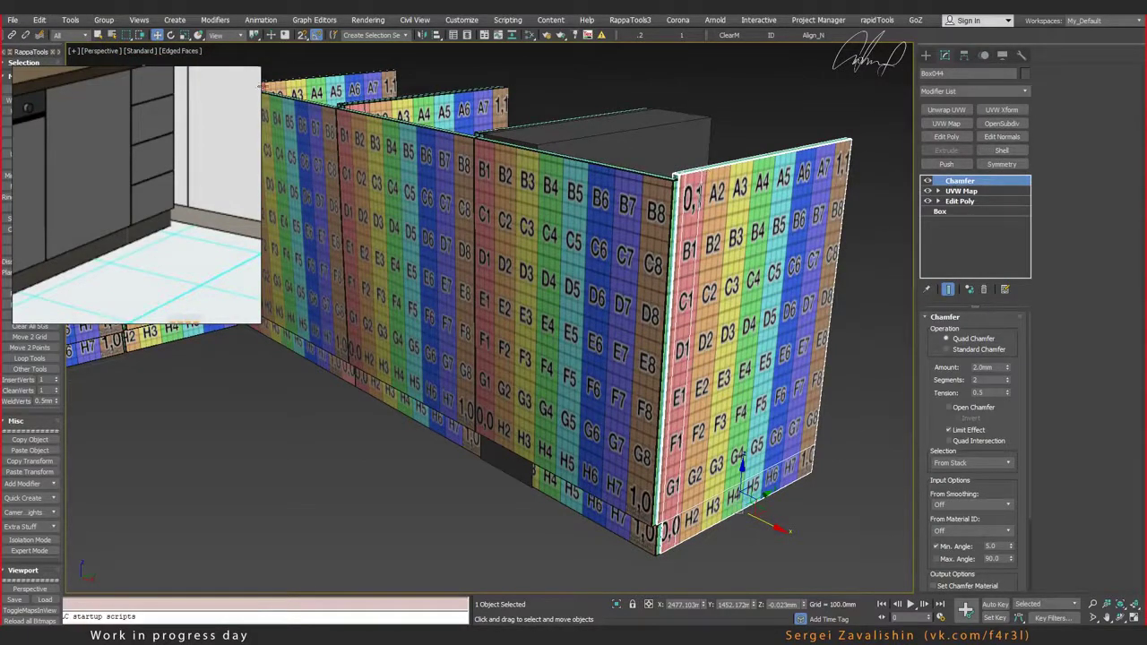
Step: Undo the accidental move and the earlier edit of the upright panel
alt+middle_drag(748, 212, 697, 280)
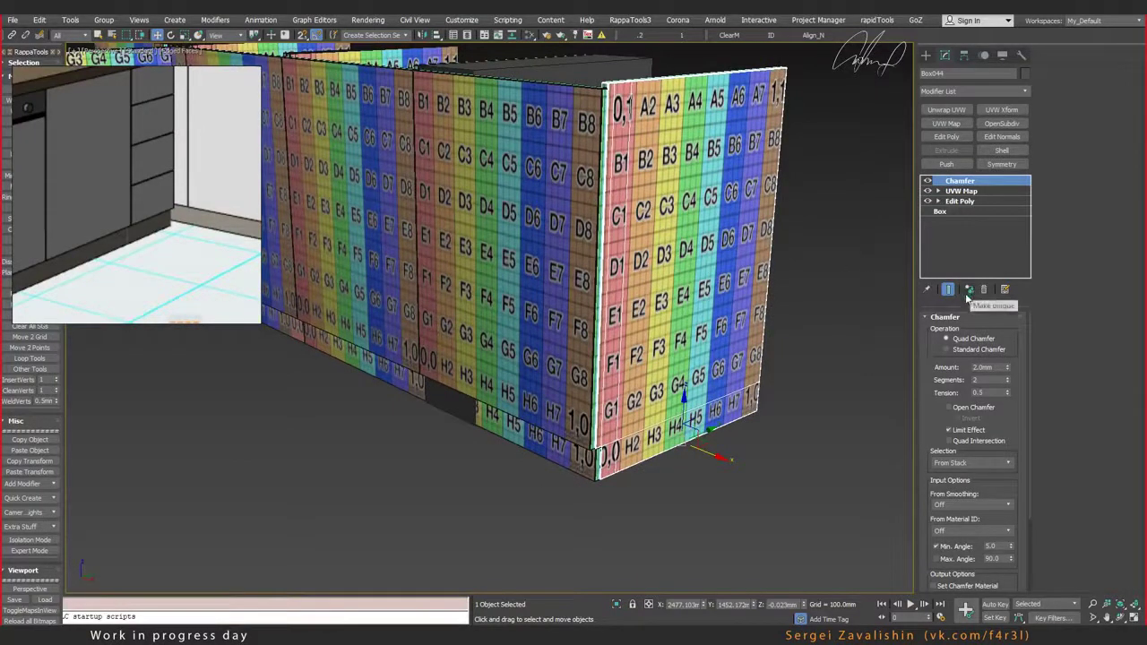
alt+middle_drag(744, 305, 726, 331)
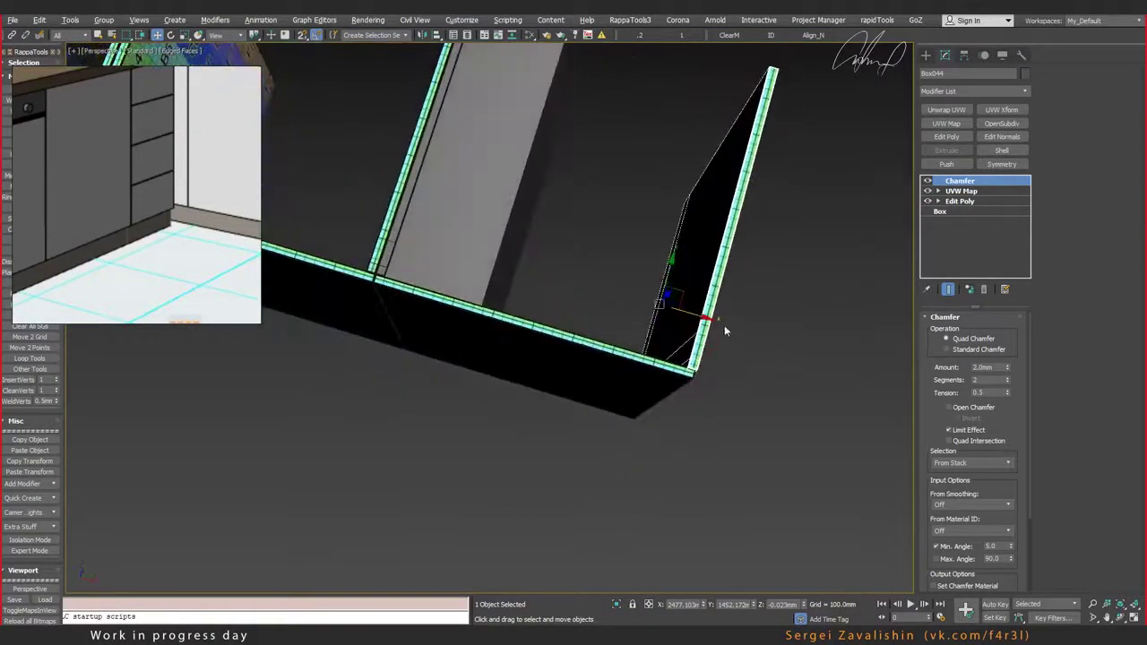
mouse_move(703, 315)
mouse_down()
mouse_move(546, 271)
mouse_move(555, 275)
mouse_up()
key(ctrl+z)
key(ctrl+z)
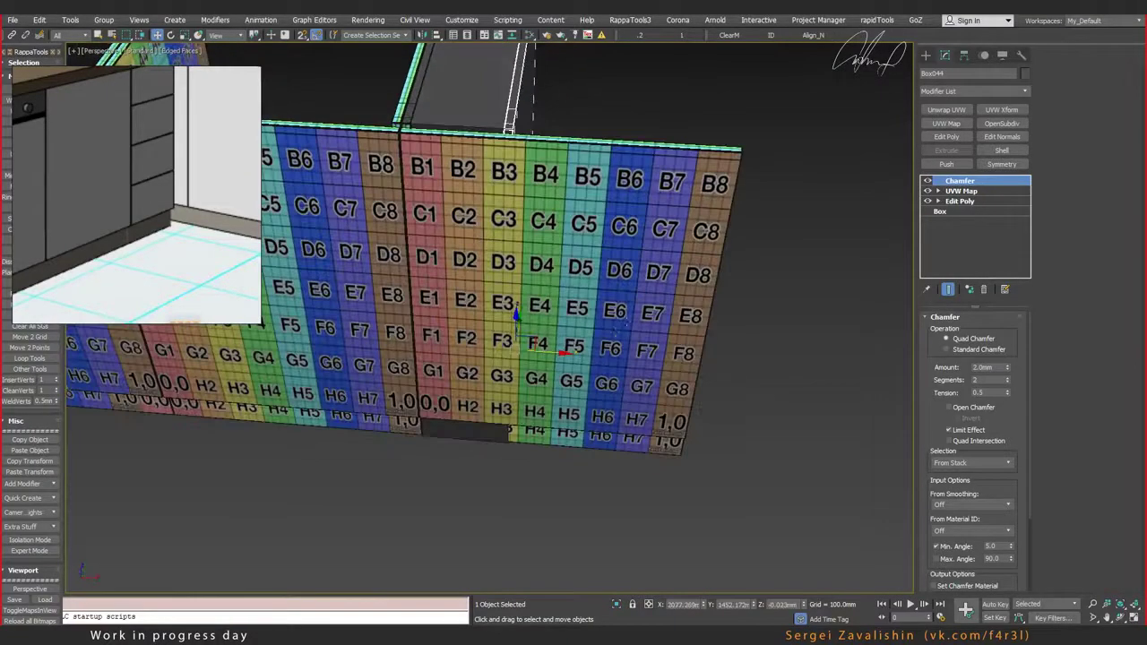
key(ctrl+z)
Step: Make the copied front panel unique, set its length to 200 mm, and slide it left
click(615, 366)
alt+middle_drag(616, 366, 648, 358)
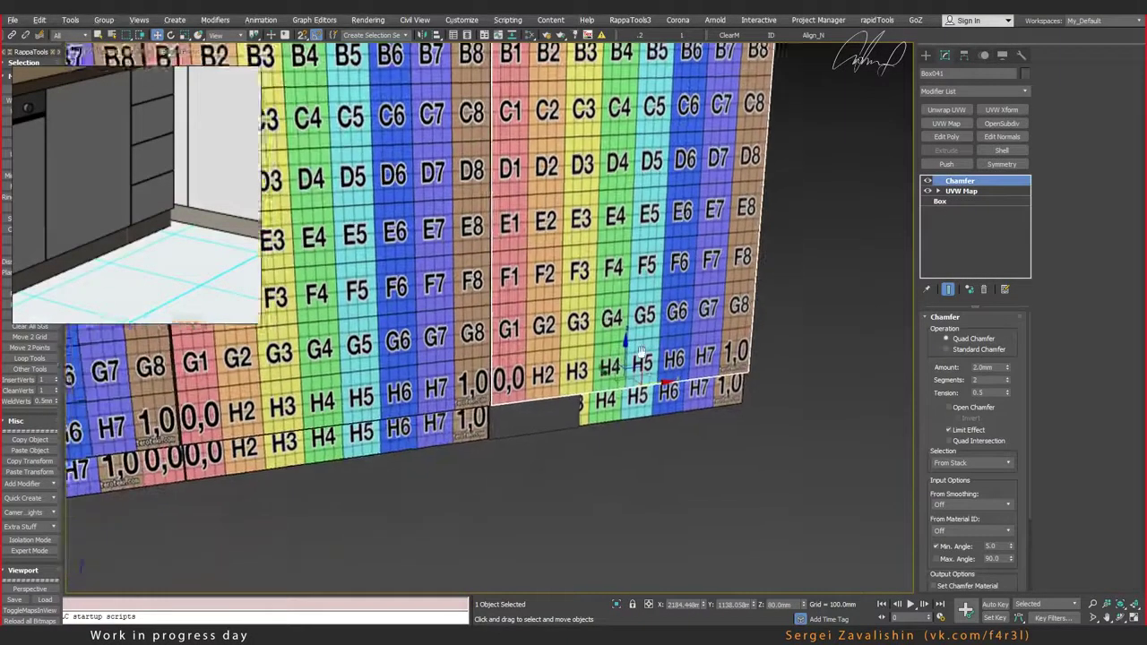
click(970, 290)
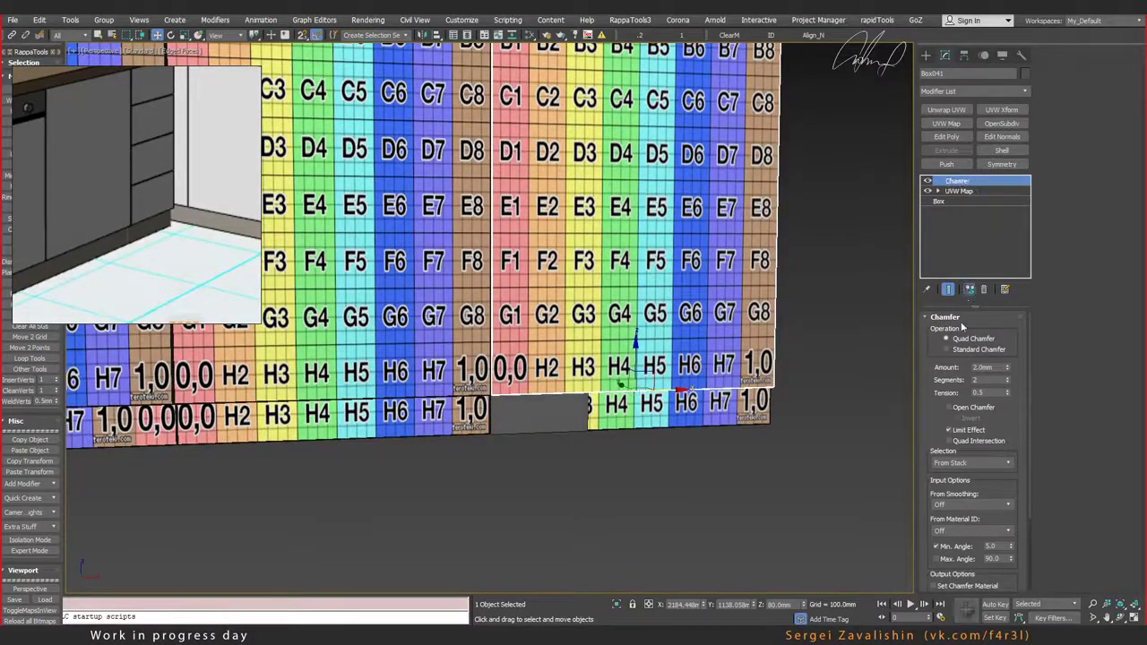
click(952, 201)
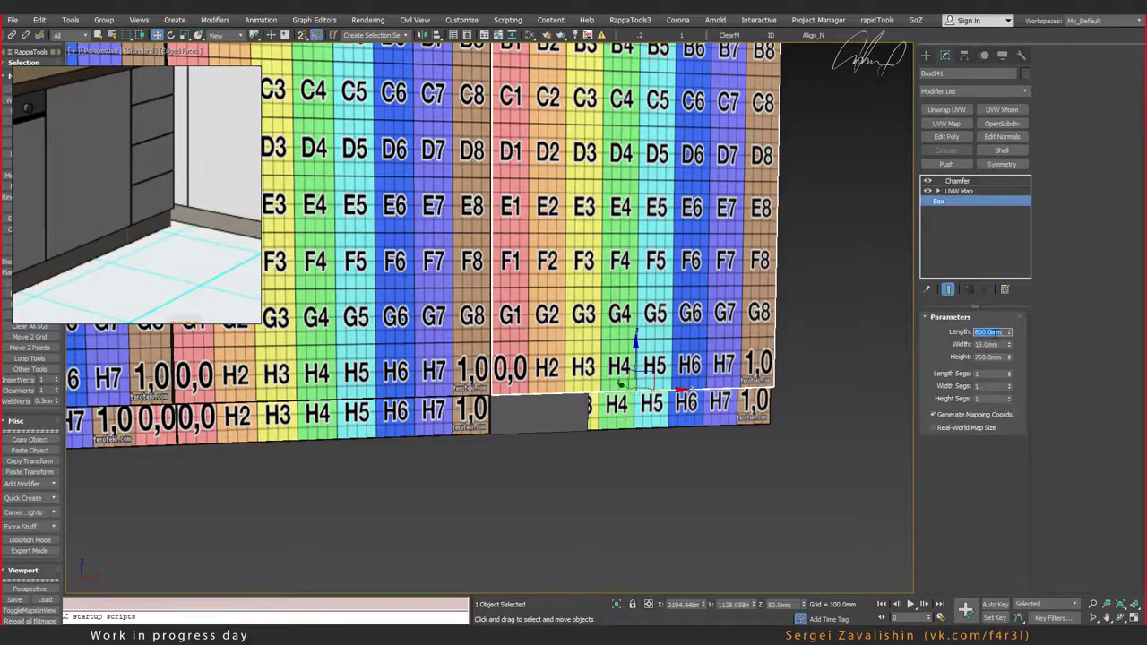
text(200)
key(Return)
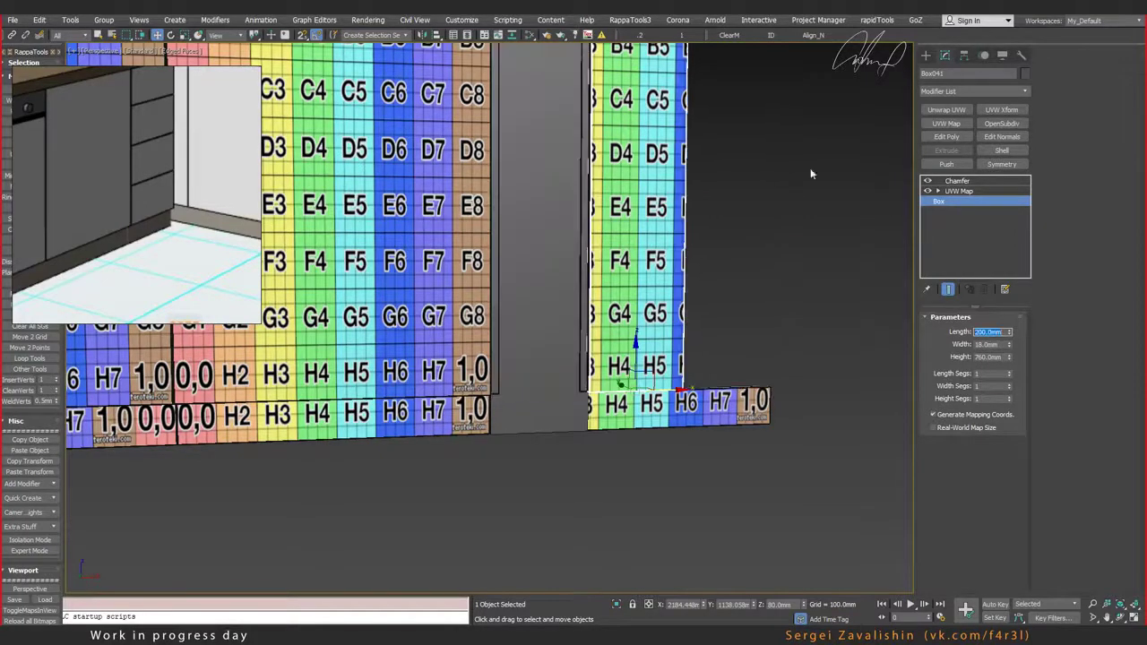
alt+middle_drag(607, 282, 614, 272)
drag(648, 265, 564, 265)
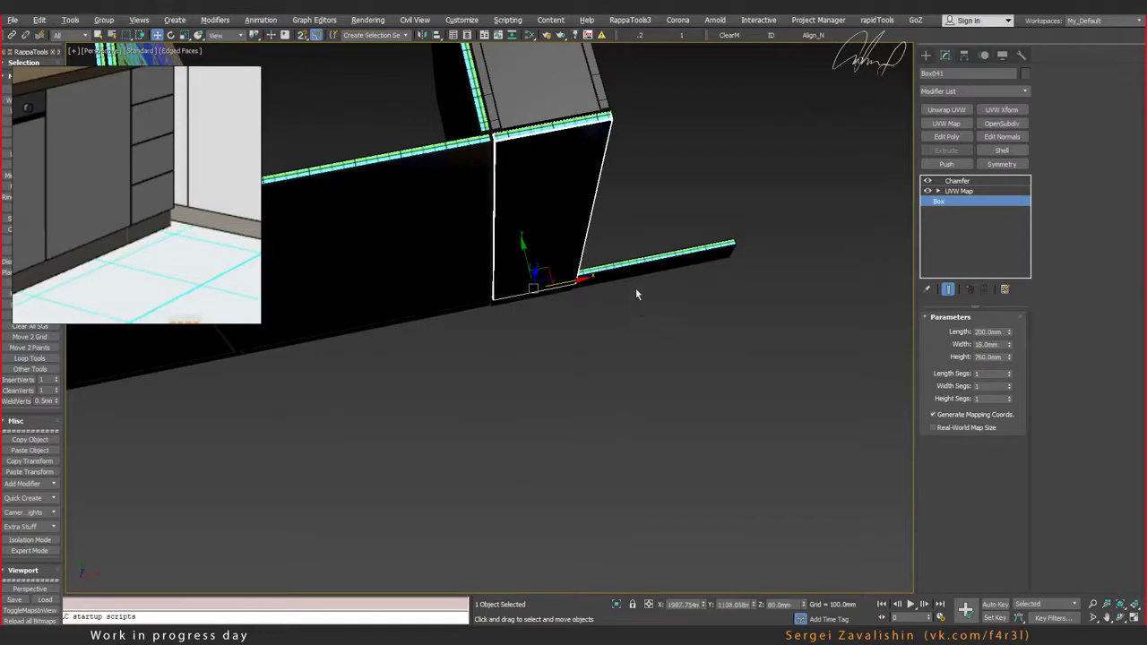
Step: Shorten the bottom strip board to 100 and move it onto the cabinet beside the panels
click(959, 180)
alt+middle_drag(896, 376, 901, 348)
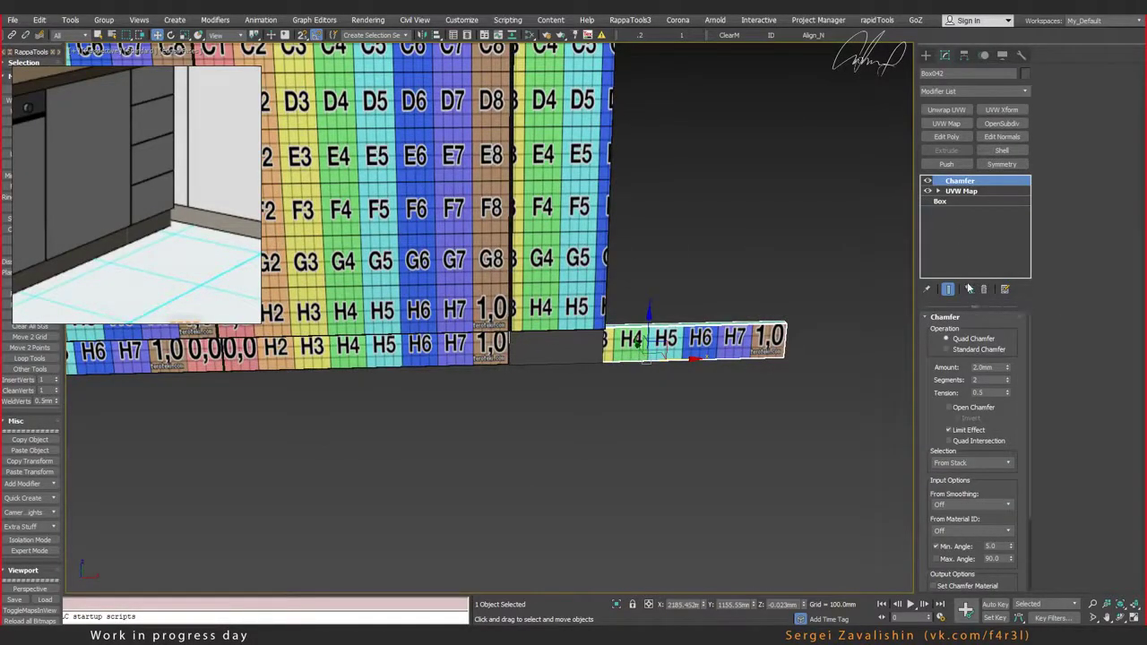
click(954, 202)
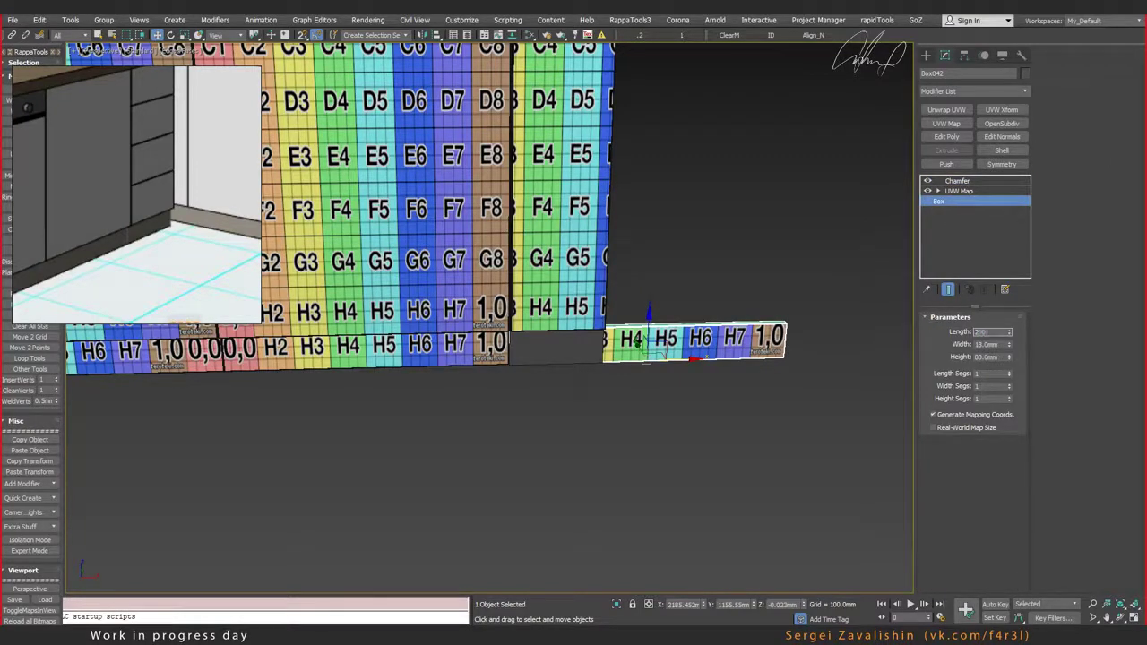
text(100)
key(Return)
alt+middle_drag(683, 356, 784, 306)
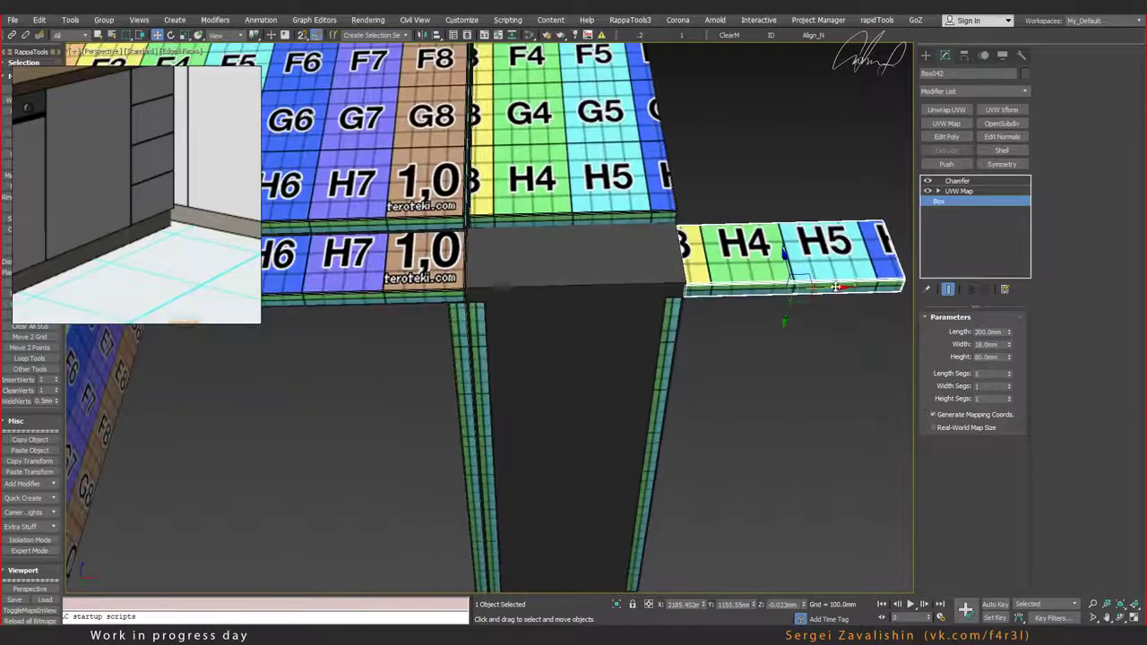
drag(836, 287, 617, 285)
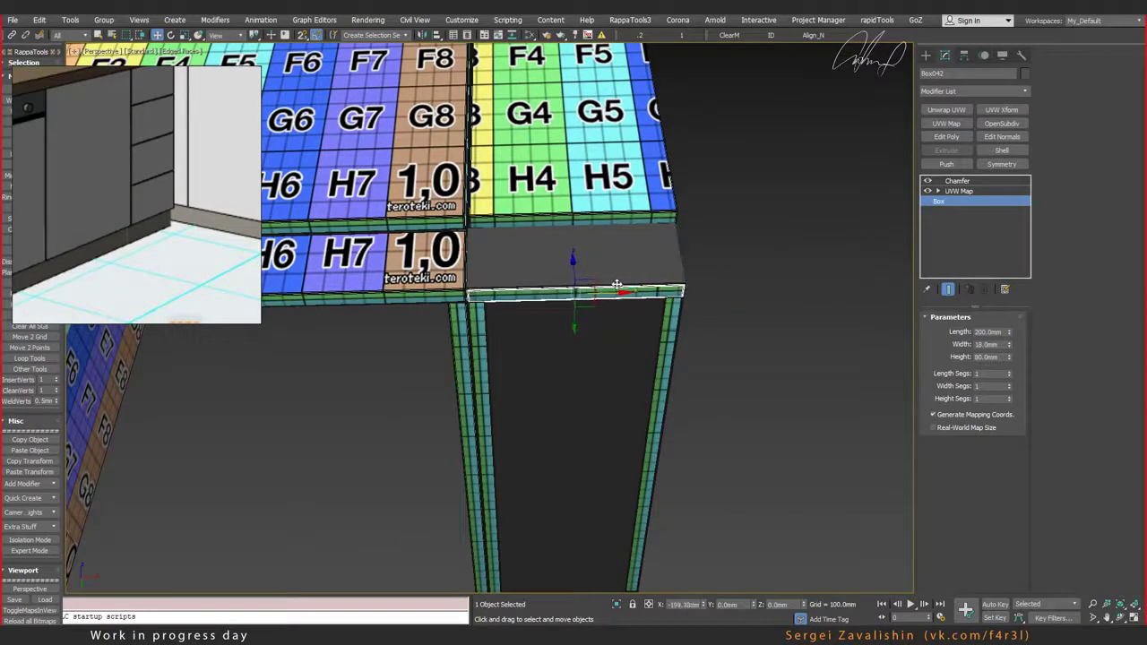
Step: Delete the dark side-panel box at the end of the cabinet run
scroll(619, 285, down, 3)
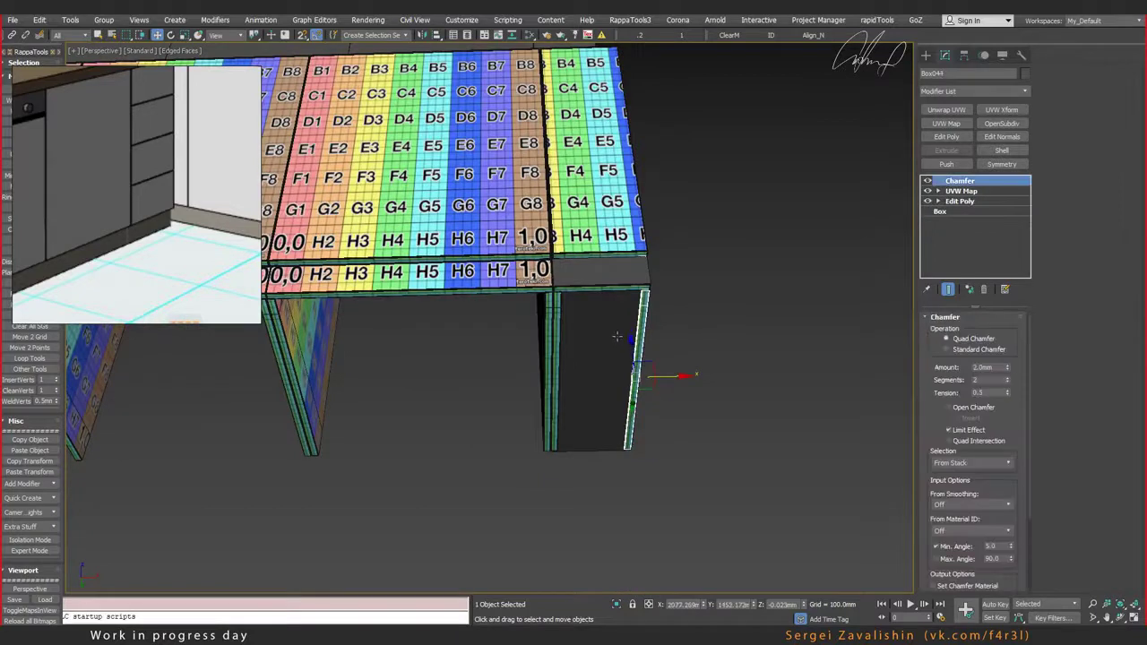
click(611, 337)
click(599, 348)
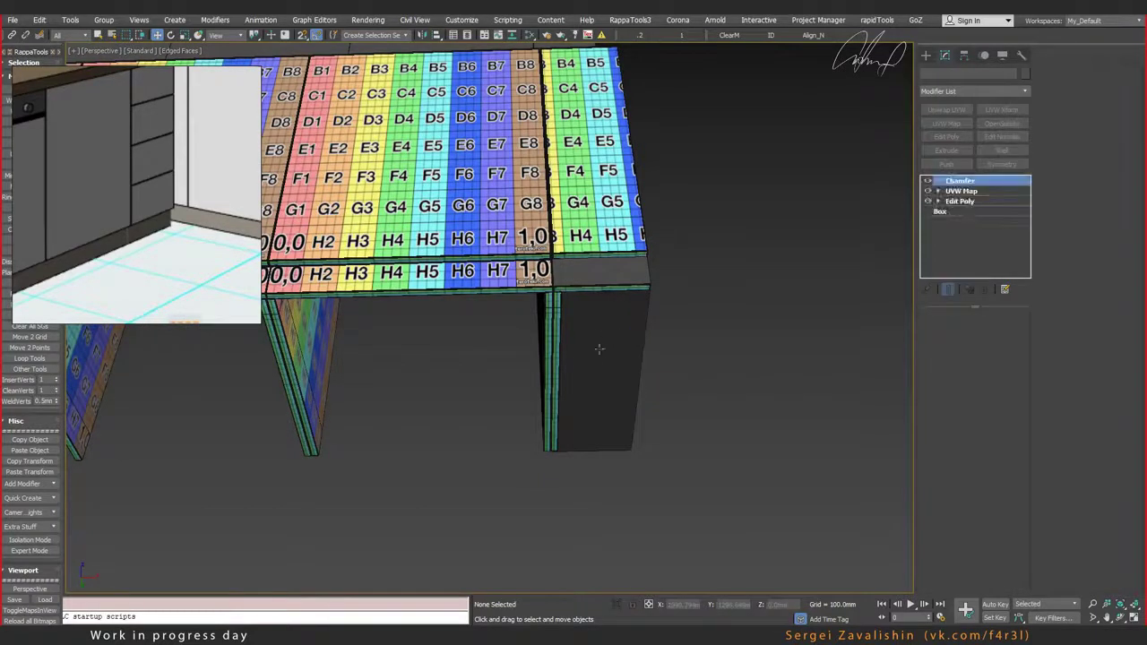
click(591, 386)
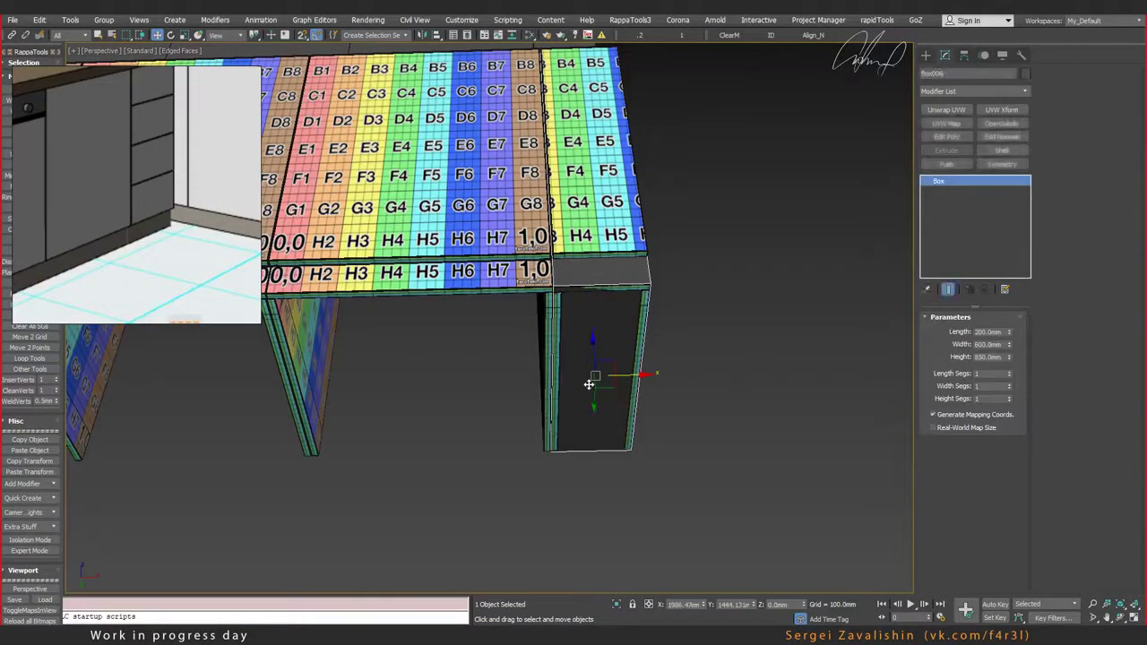
key(Delete)
scroll(598, 388, down, 3)
Step: Turn off Edged Faces with the whole cabinet row in view
mouse_move(606, 366)
alt+middle_down()
mouse_move(610, 333)
mouse_move(568, 451)
mouse_move(707, 316)
alt+middle_up()
scroll(735, 301, down, 3)
mouse_move(766, 287)
alt+middle_down()
mouse_move(636, 251)
mouse_move(741, 290)
mouse_move(605, 311)
mouse_move(549, 303)
alt+middle_up()
key(F4)
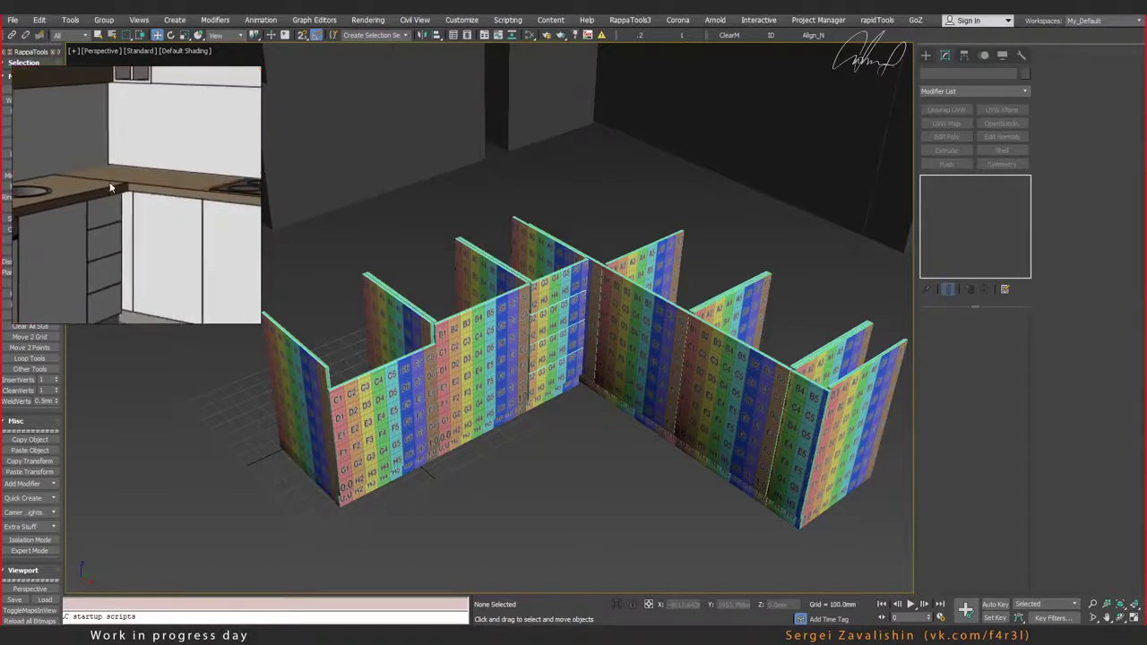
Step: Draw a new flat box on the grid beside the cabinets
click(926, 56)
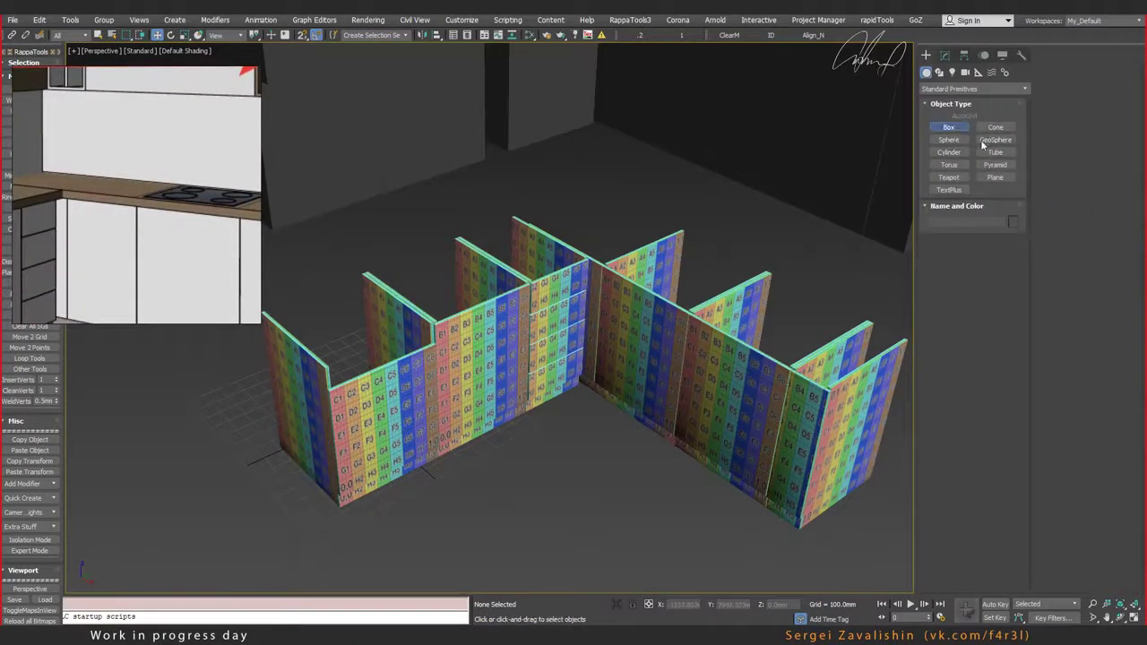
alt+middle_drag(481, 301, 448, 420)
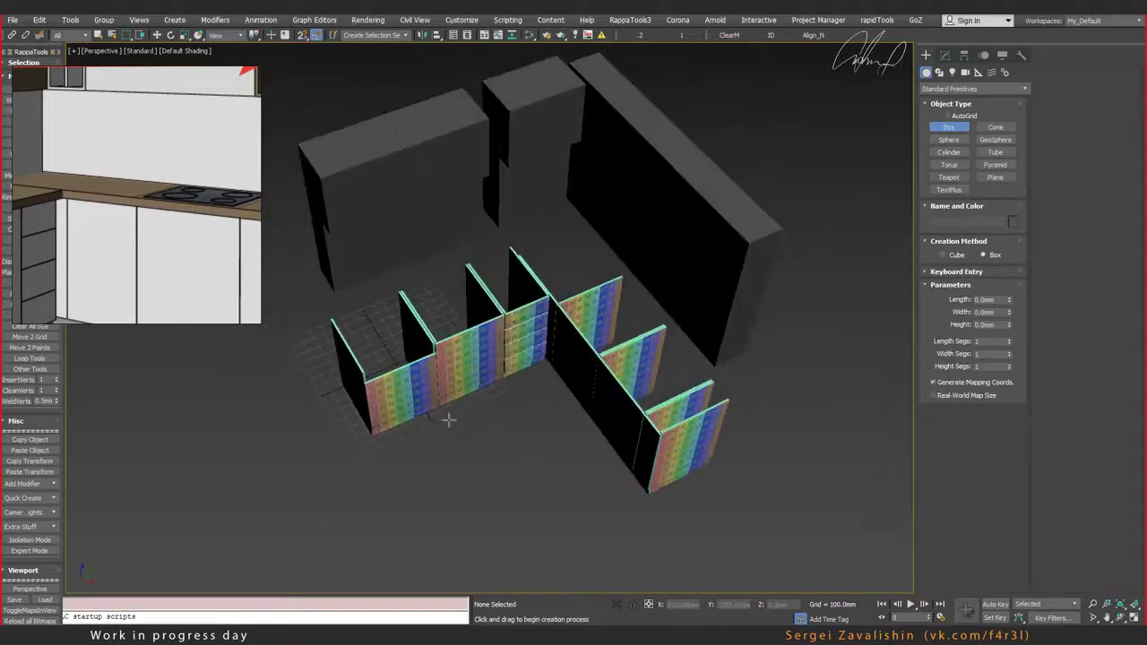
drag(391, 450, 562, 410)
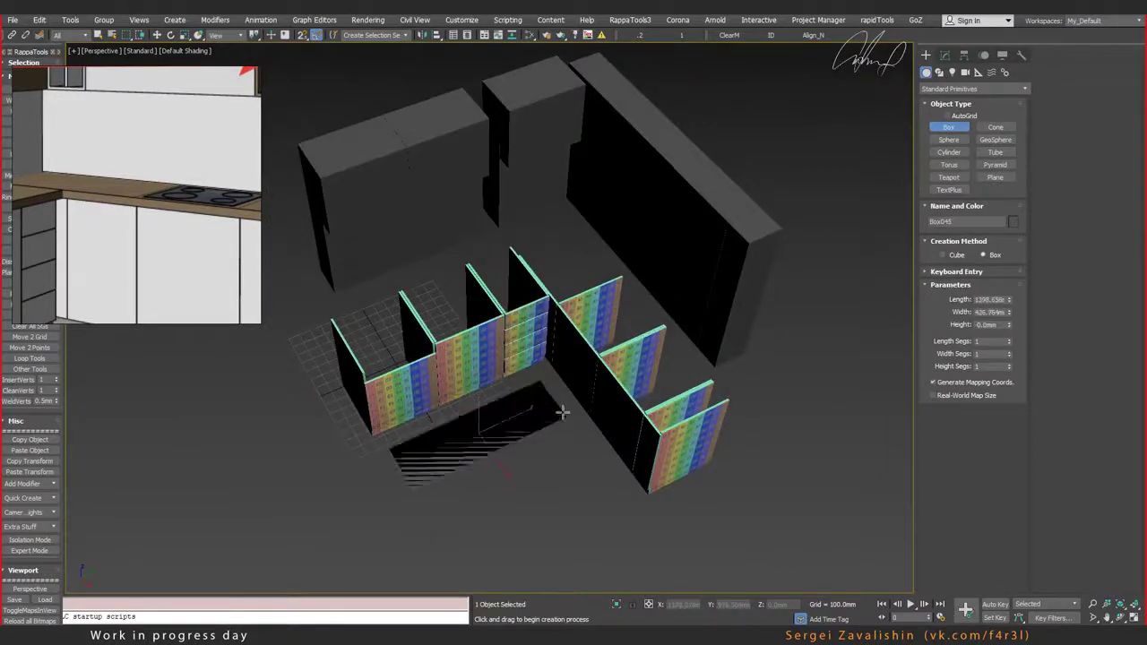
alt+middle_drag(621, 331, 735, 323)
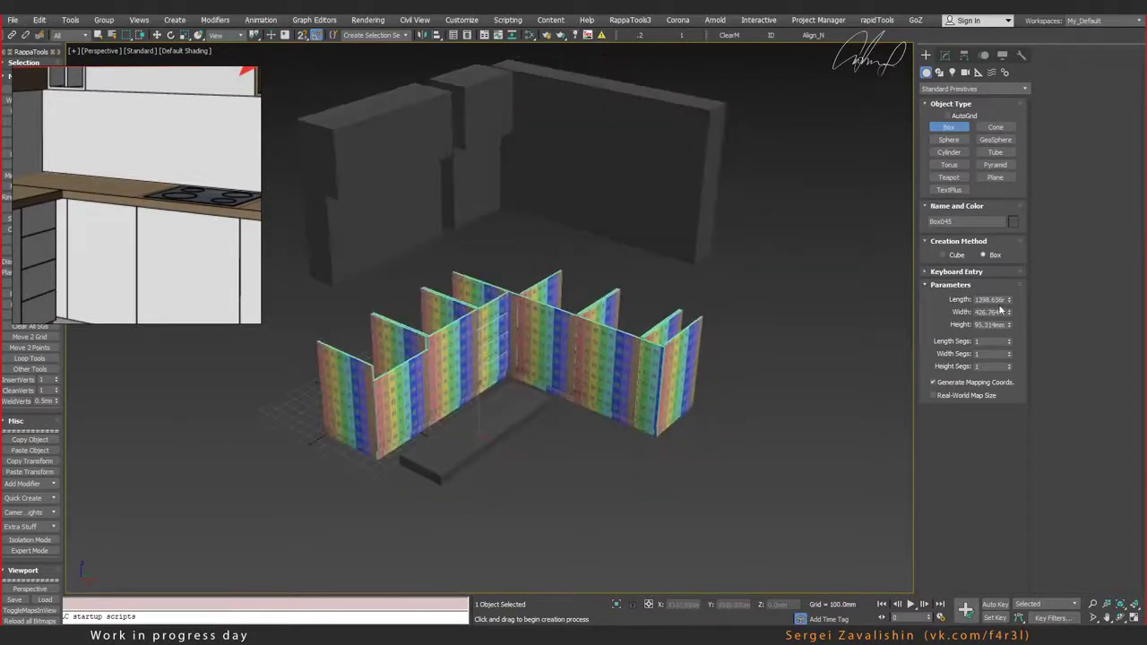
middle_drag(348, 336, 427, 317)
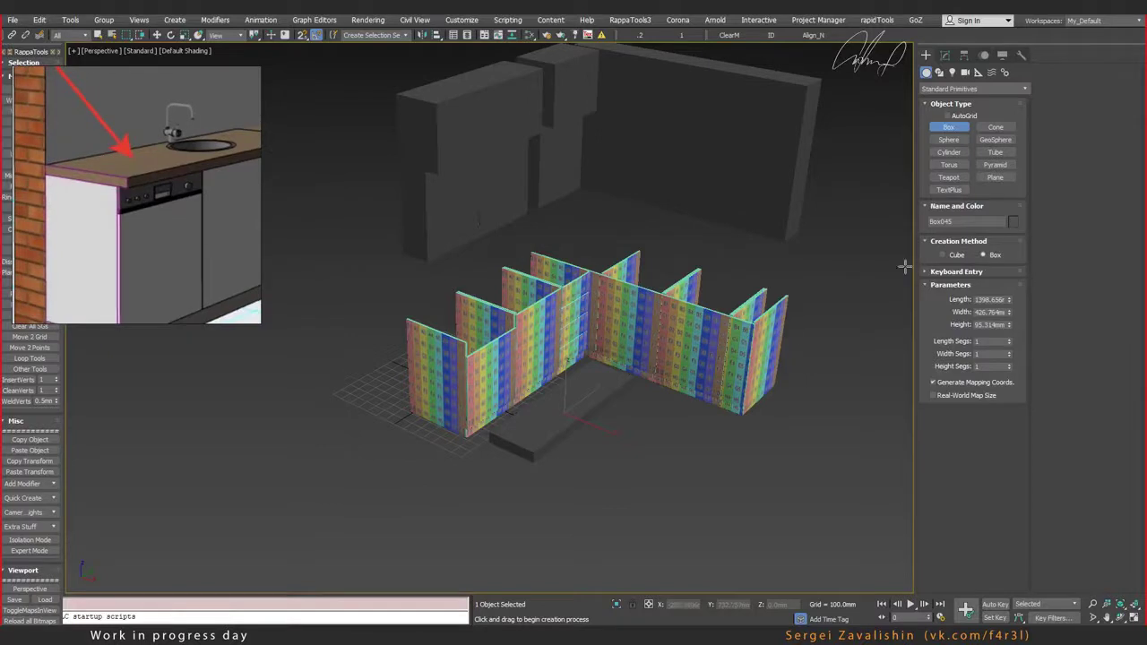
Step: Set the slab to 650 mm width and 50 mm height, then convert it to Editable Poly
drag(1008, 314, 1009, 287)
key(Tab)
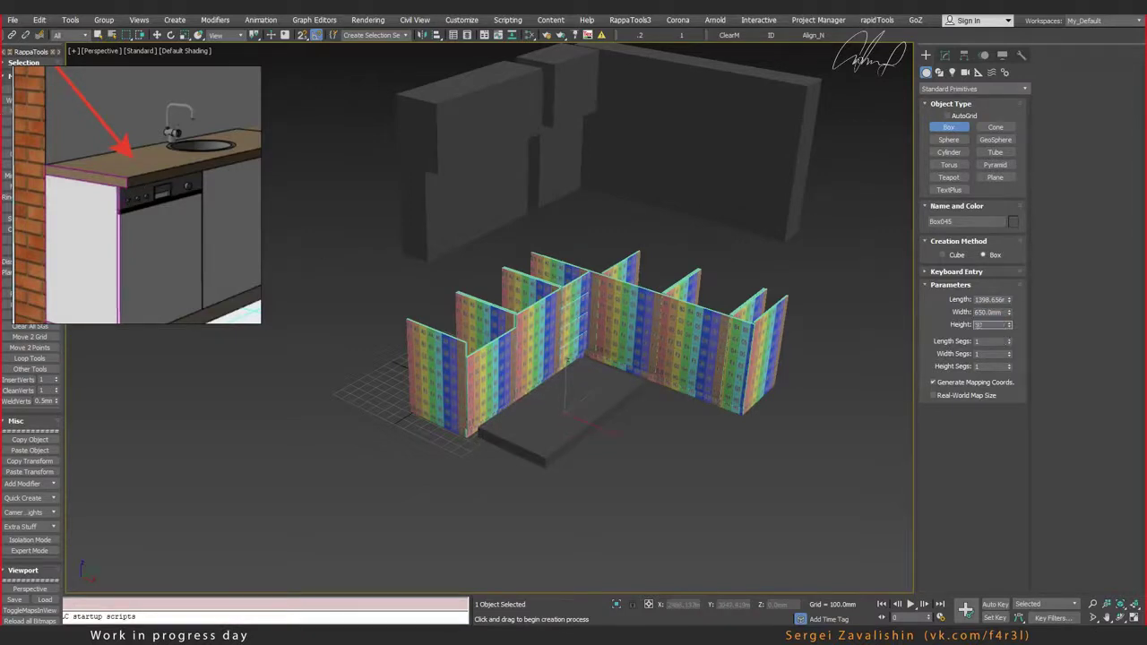
key(Return)
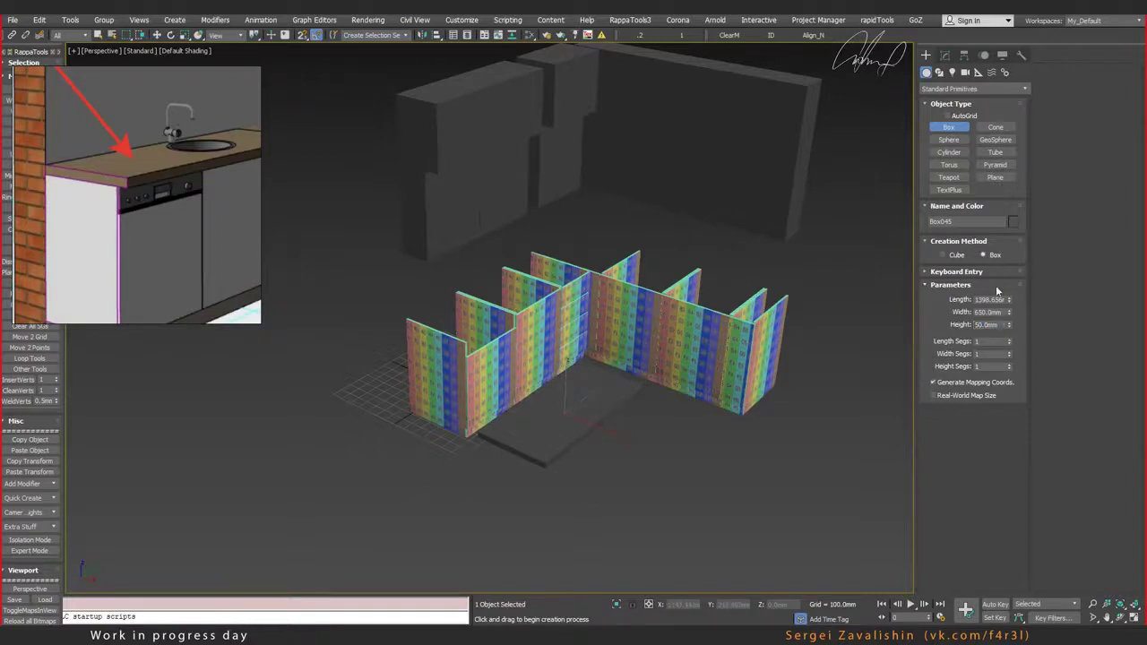
middle_drag(561, 414, 615, 389)
key(w)
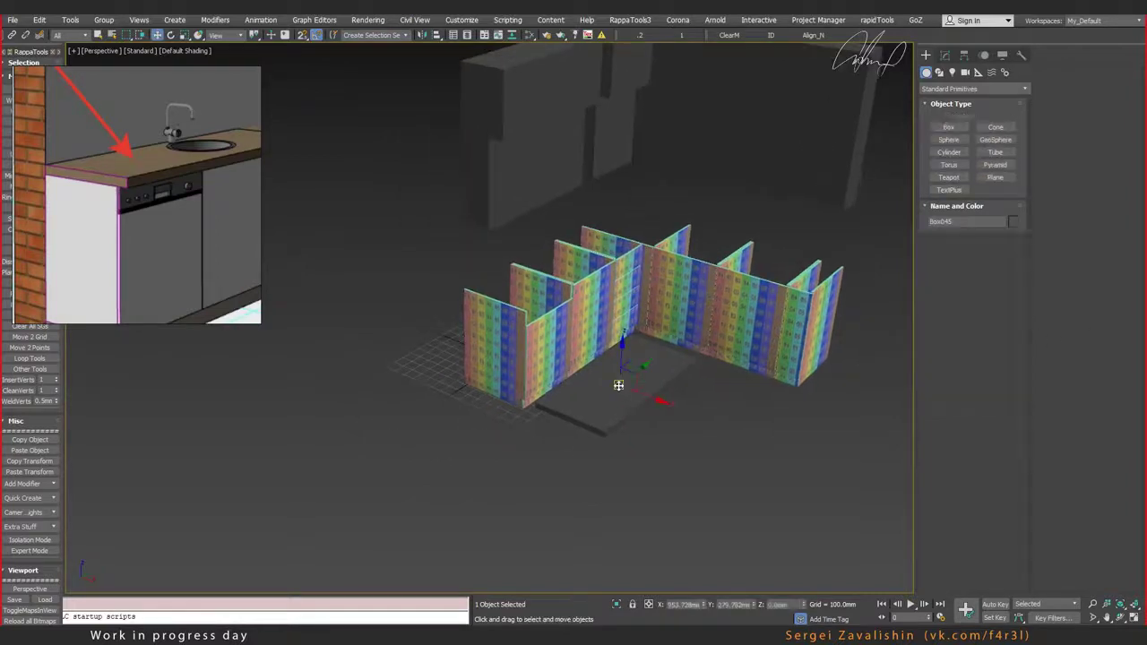
scroll(617, 389, up, 4)
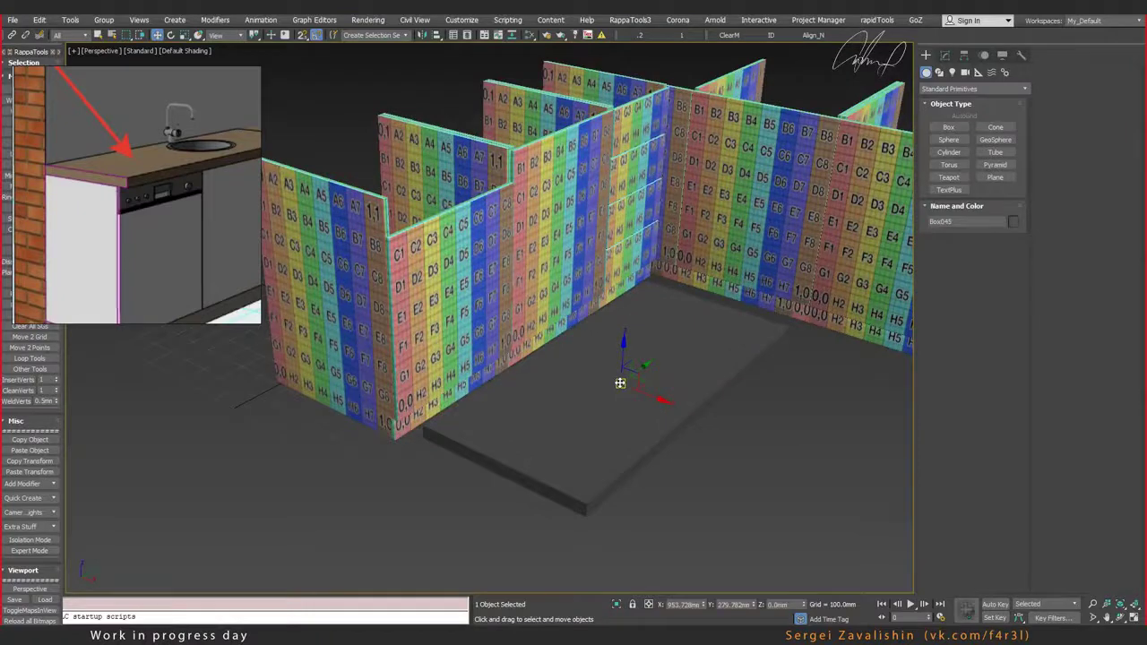
key(ctrl+e)
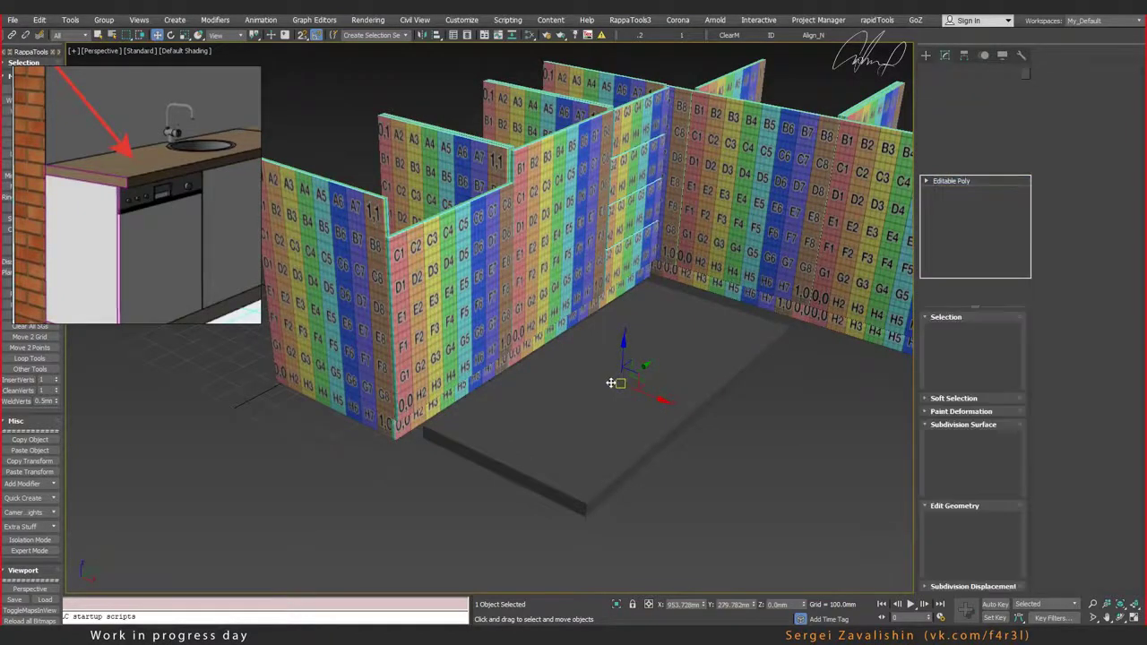
Step: Raise the slab onto the cabinet tops and align it with their edges in the Top view
key(F4)
alt+middle_drag(561, 404, 593, 388)
drag(624, 369, 457, 128)
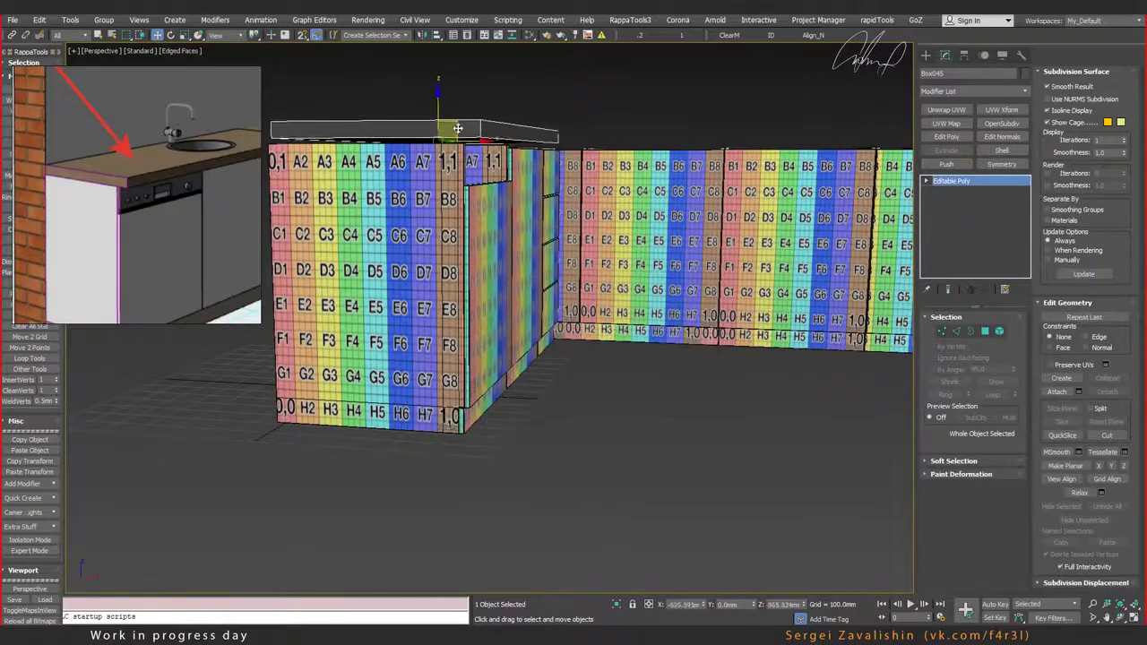
key(alt+w)
key(alt+w)
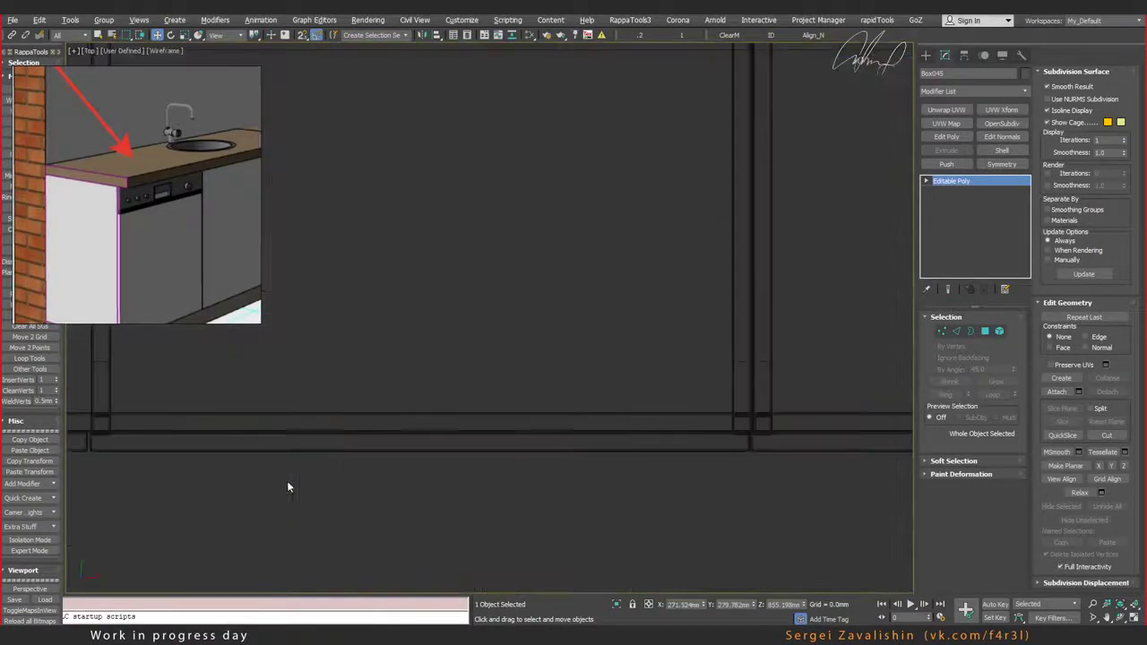
key(z)
scroll(332, 436, down, 2)
scroll(478, 322, up, 4)
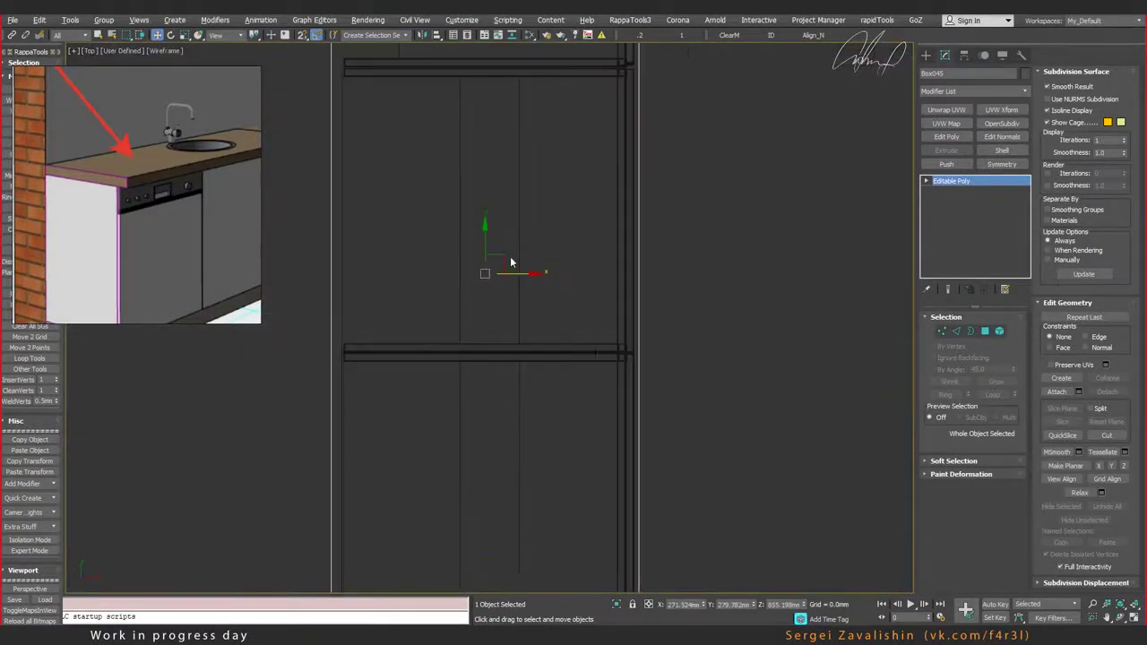
drag(518, 273, 529, 272)
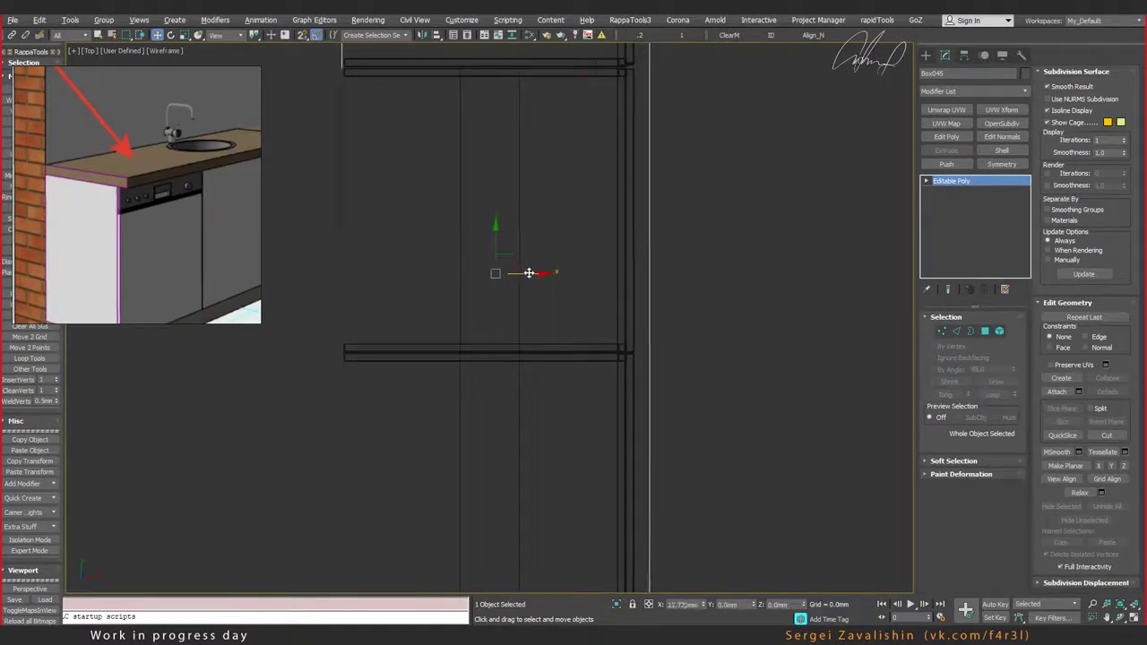
middle_drag(529, 273, 525, 89)
drag(512, 85, 513, 117)
Step: Return to an enlarged Perspective view framed on the countertop and cabinet block
key(alt+w)
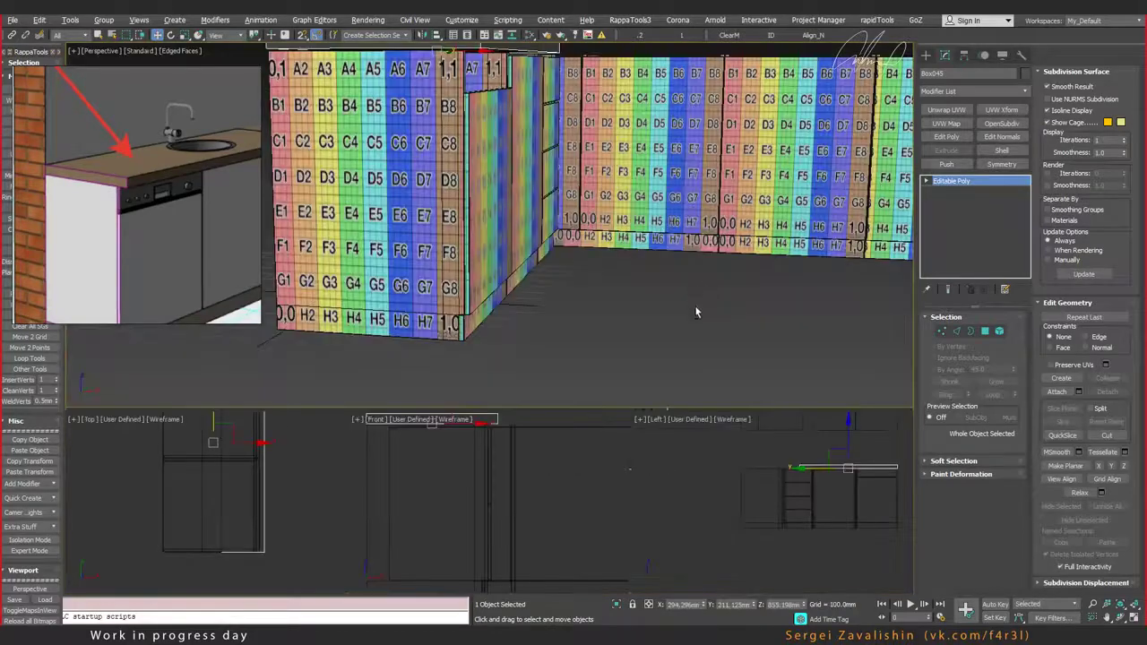
key(alt+w)
alt+middle_drag(733, 175, 658, 164)
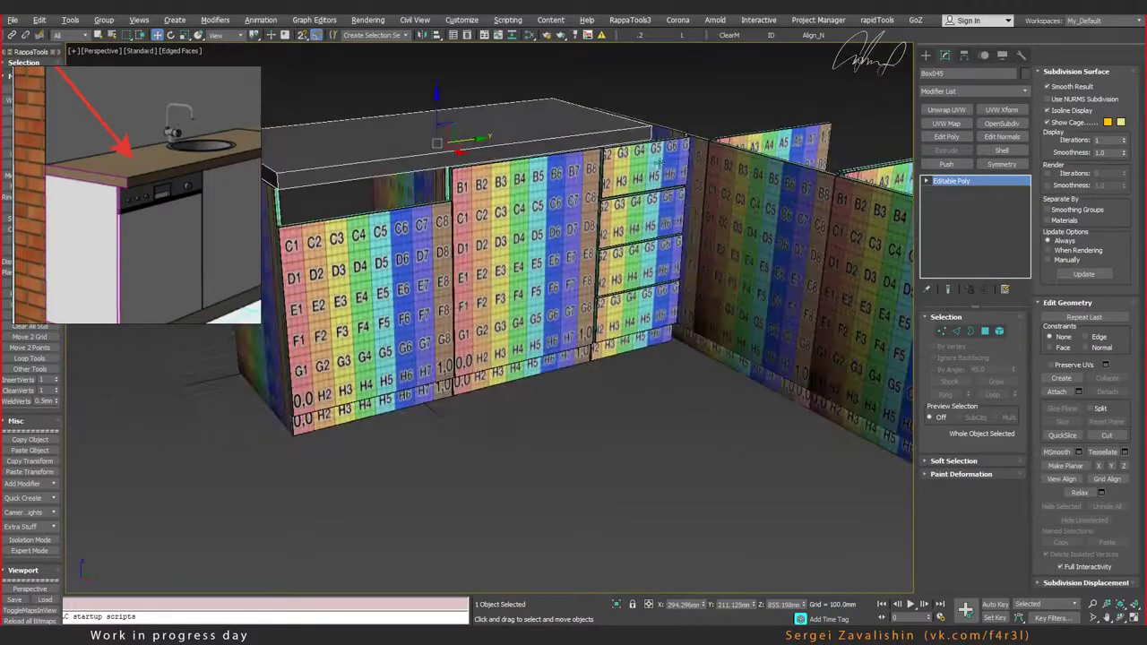
alt+middle_drag(654, 274, 672, 337)
scroll(672, 337, up, 2)
alt+middle_drag(708, 300, 718, 297)
key(1)
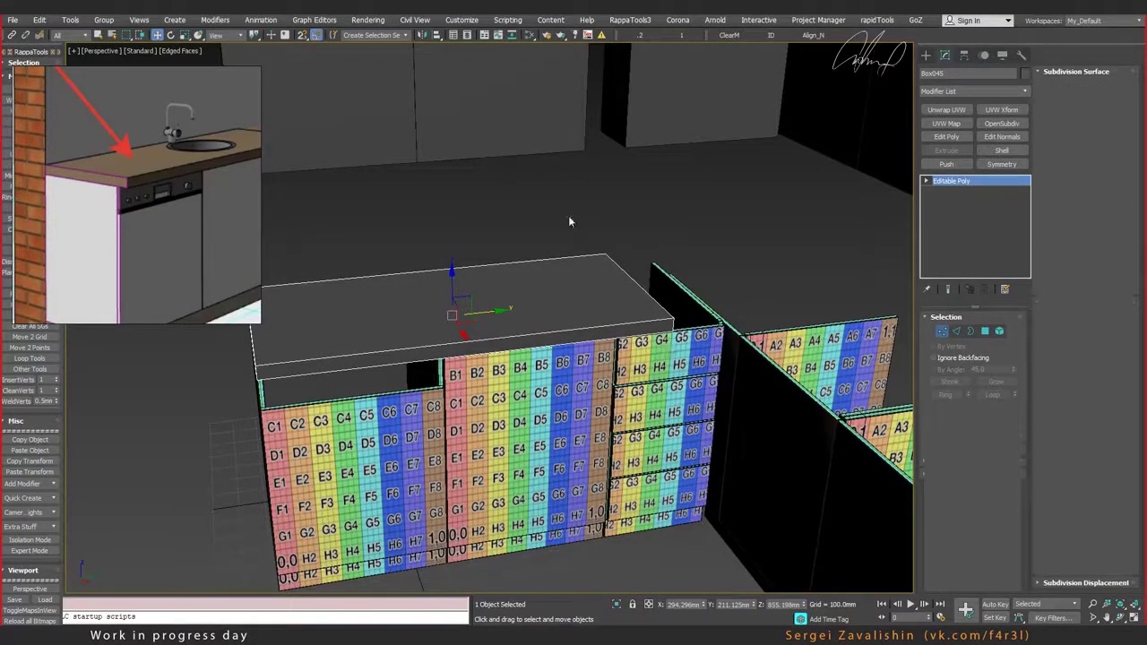
Step: Select the countertop's right-end vertices and stretch them out to the corner
key(1)
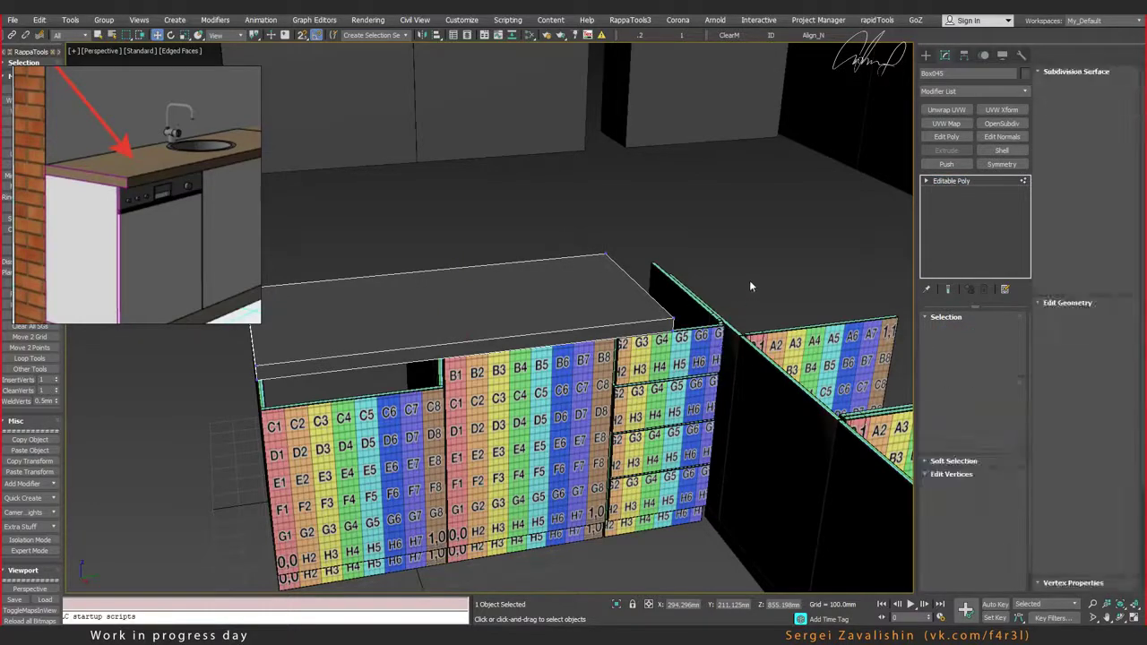
drag(591, 247, 690, 327)
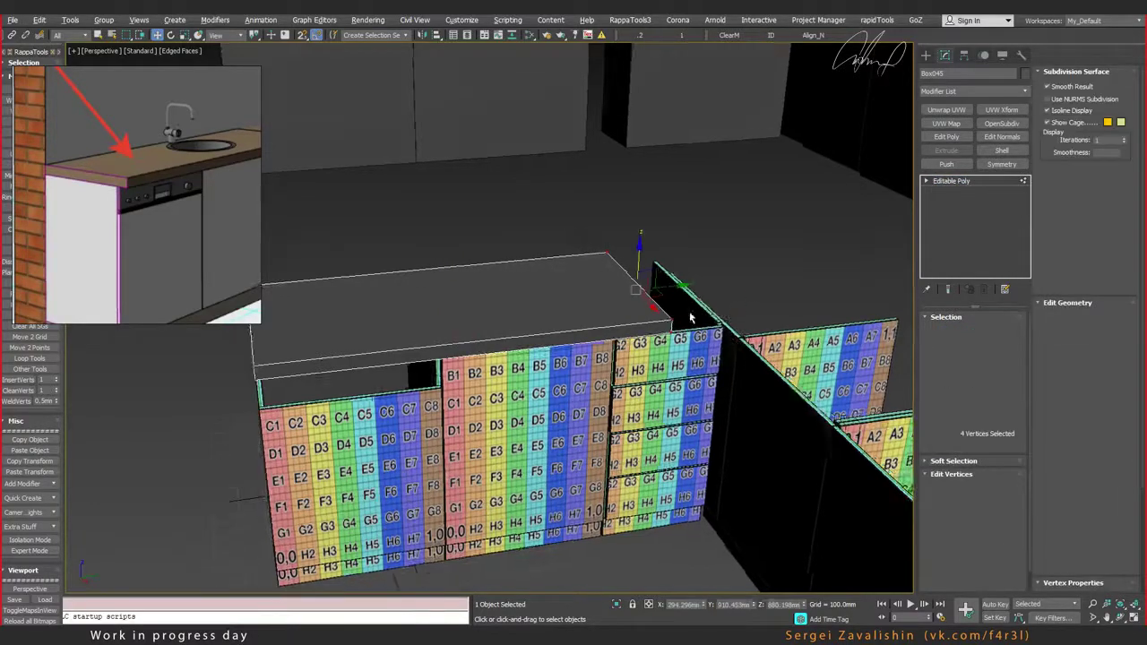
mouse_move(689, 311)
alt+middle_down()
mouse_move(710, 344)
mouse_move(651, 284)
alt+middle_up()
drag(651, 284, 744, 285)
key(alt+w)
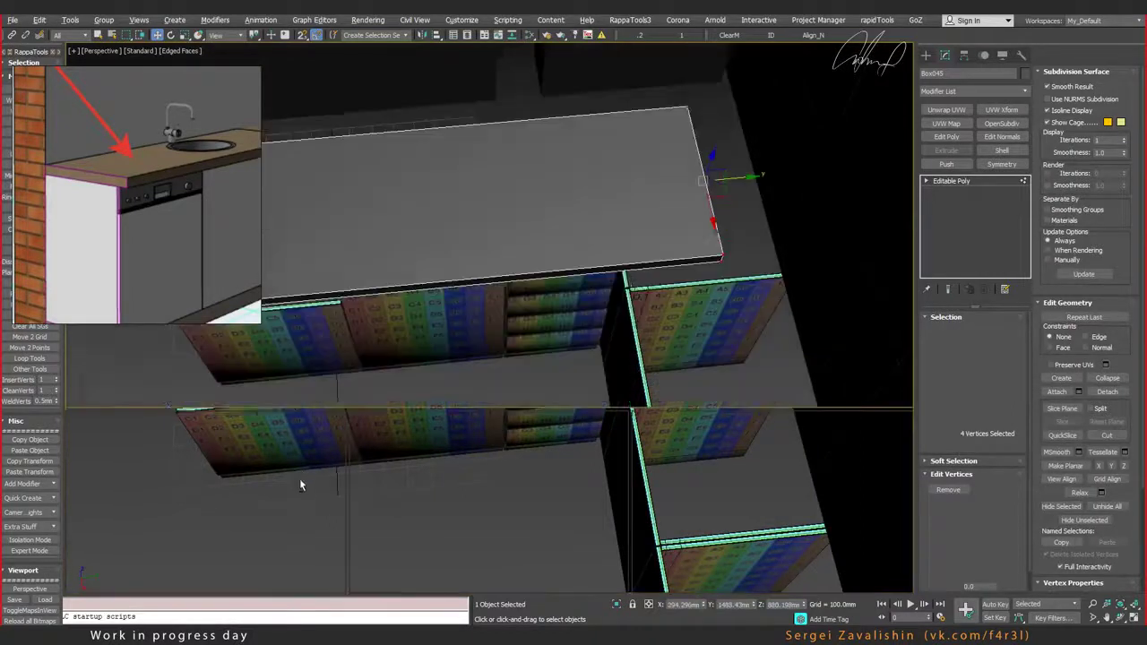
key(alt+w)
scroll(371, 405, down, 3)
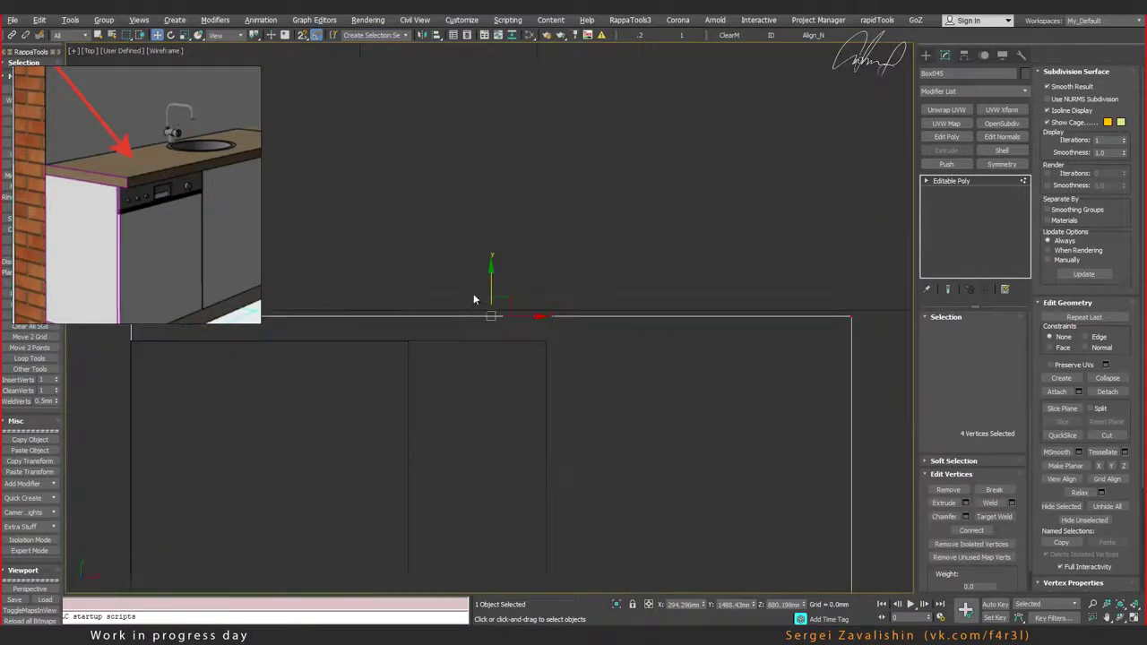
scroll(474, 293, down, 2)
drag(476, 265, 494, 163)
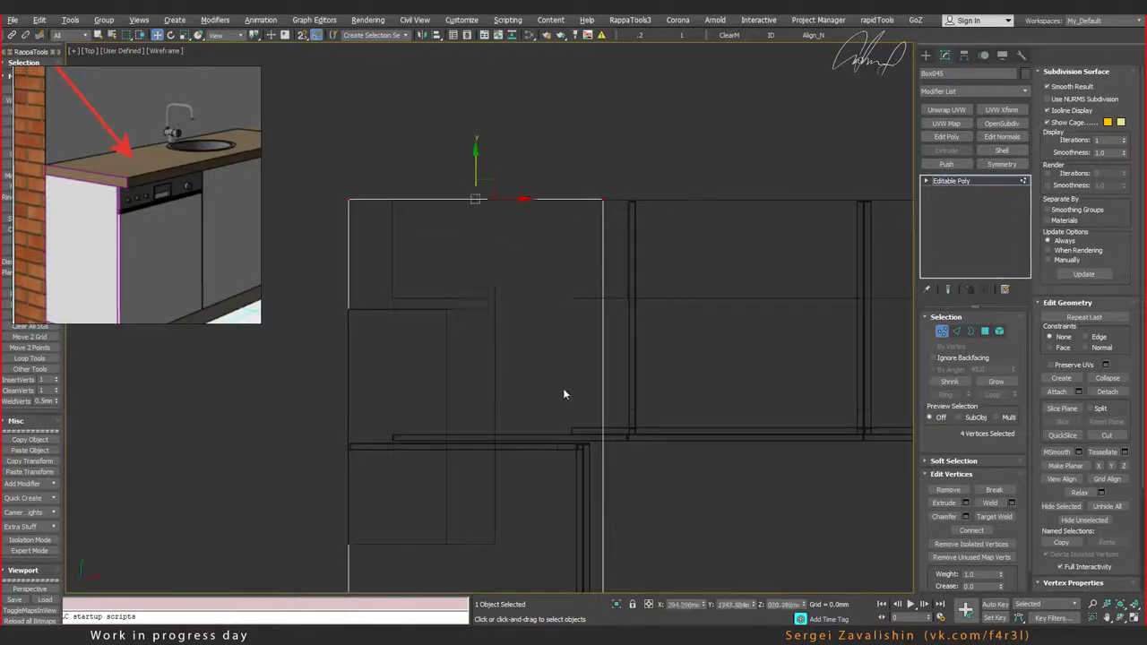
Step: Cut a dividing line across the countertop, then go to Polygon level
key(q)
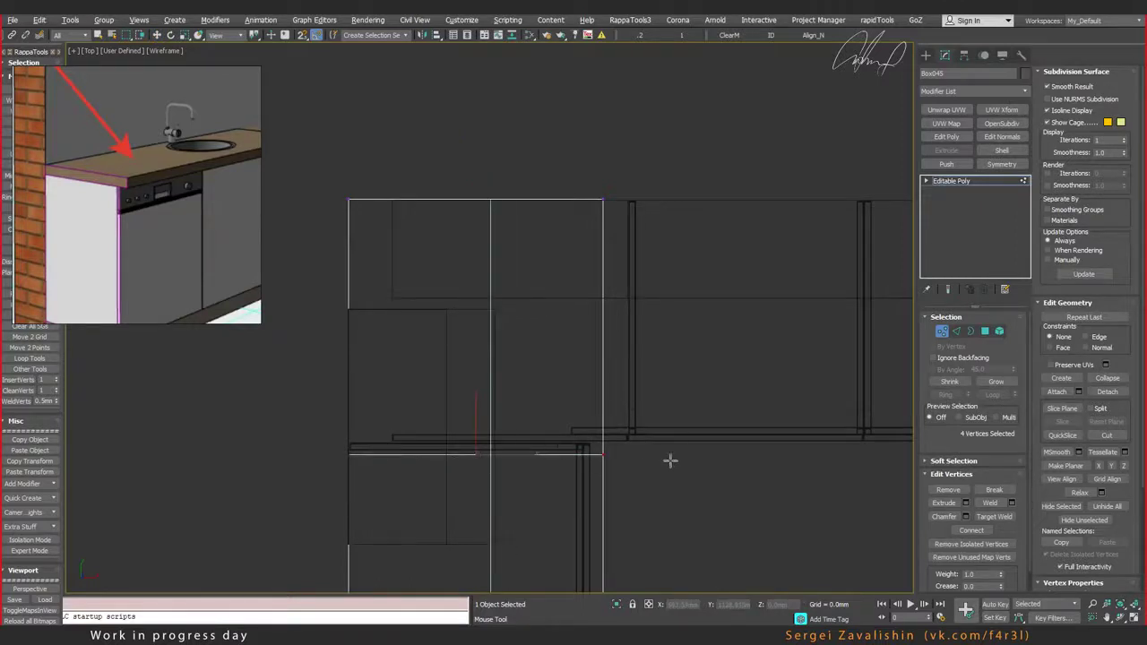
key(w)
click(986, 332)
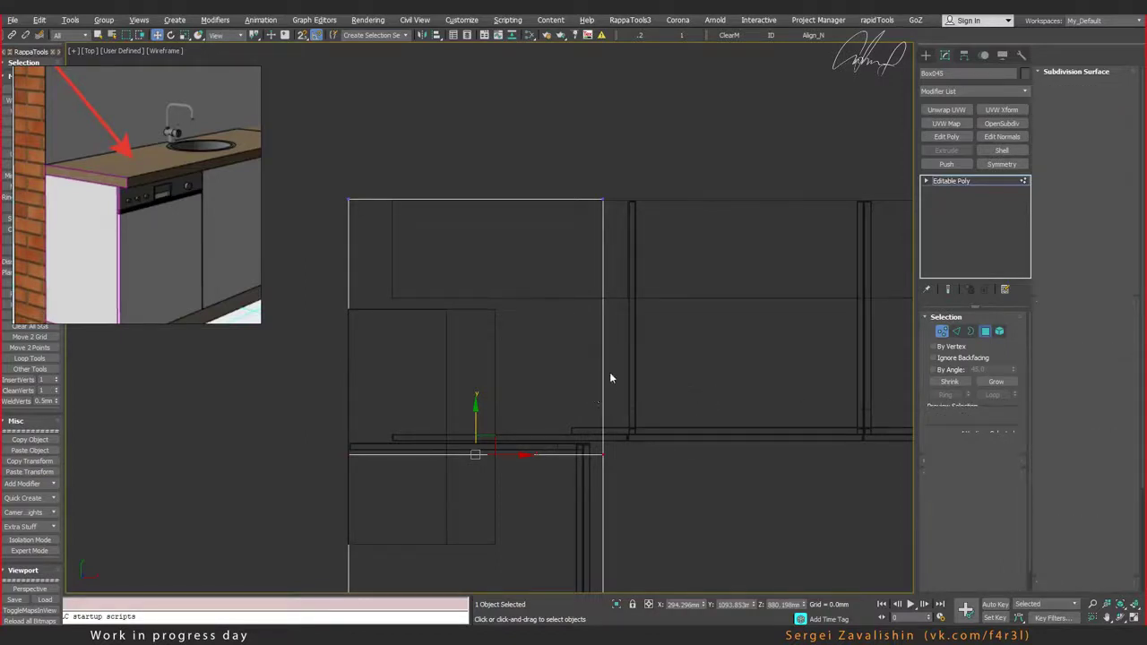
key(4)
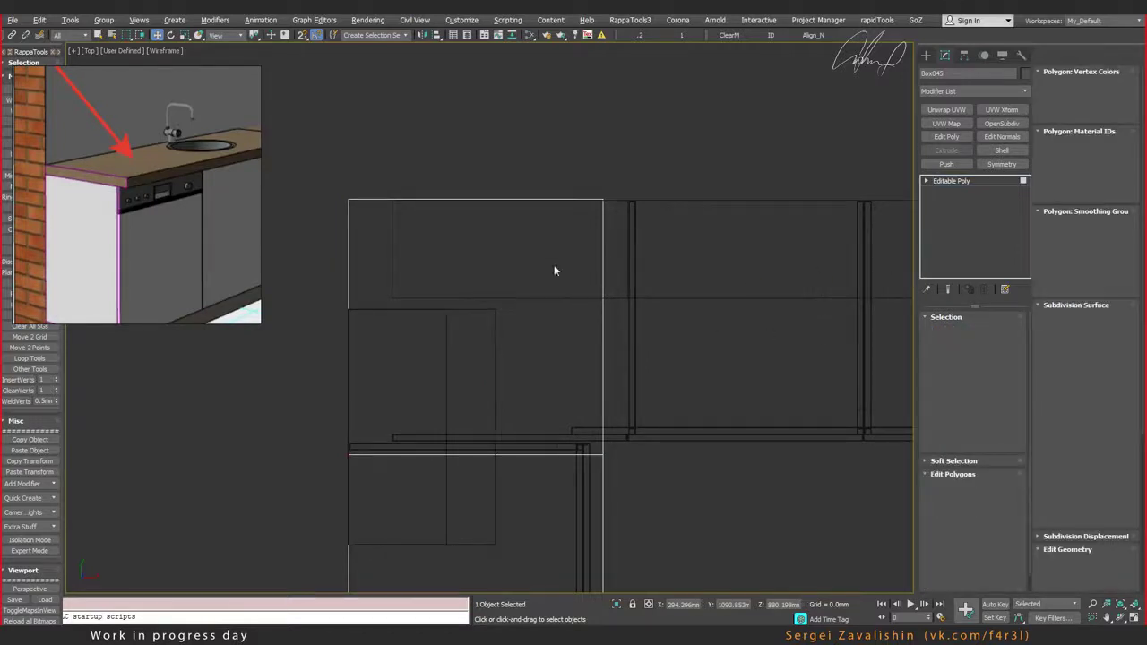
key(alt+w)
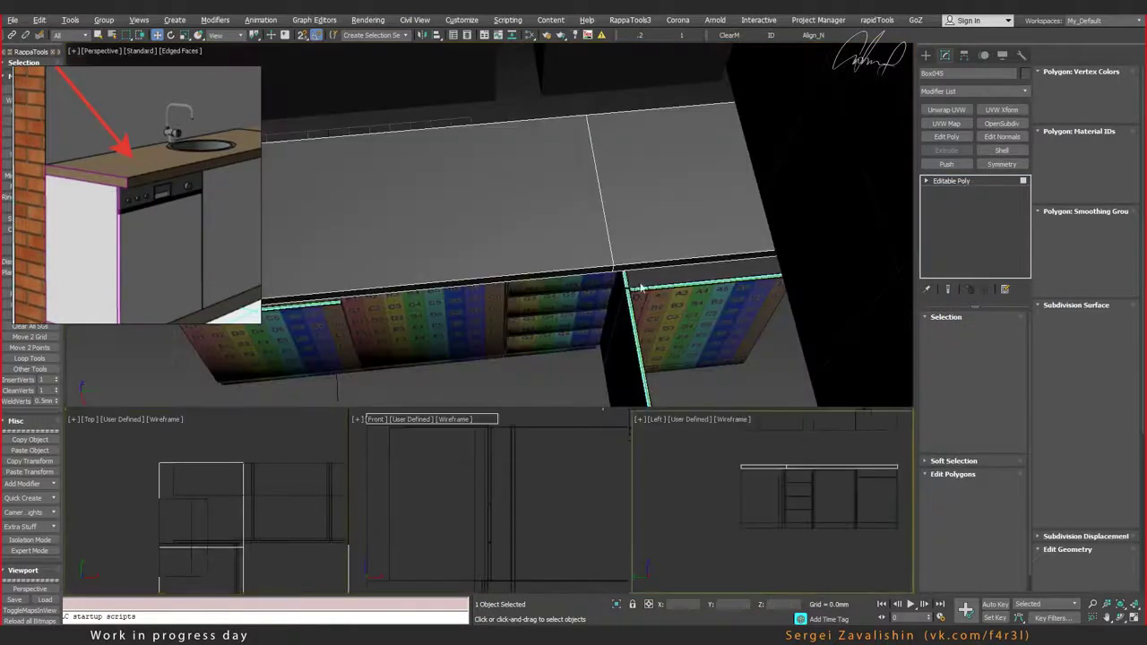
Step: Select the countertop's thin end face and extrude it
click(664, 267)
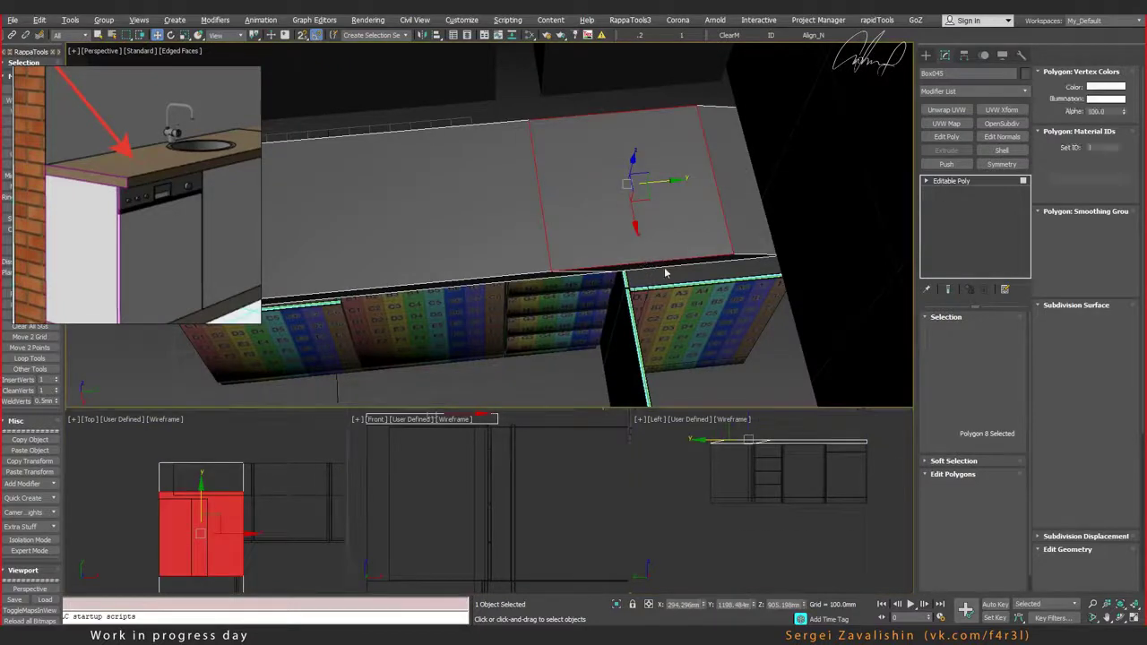
click(674, 265)
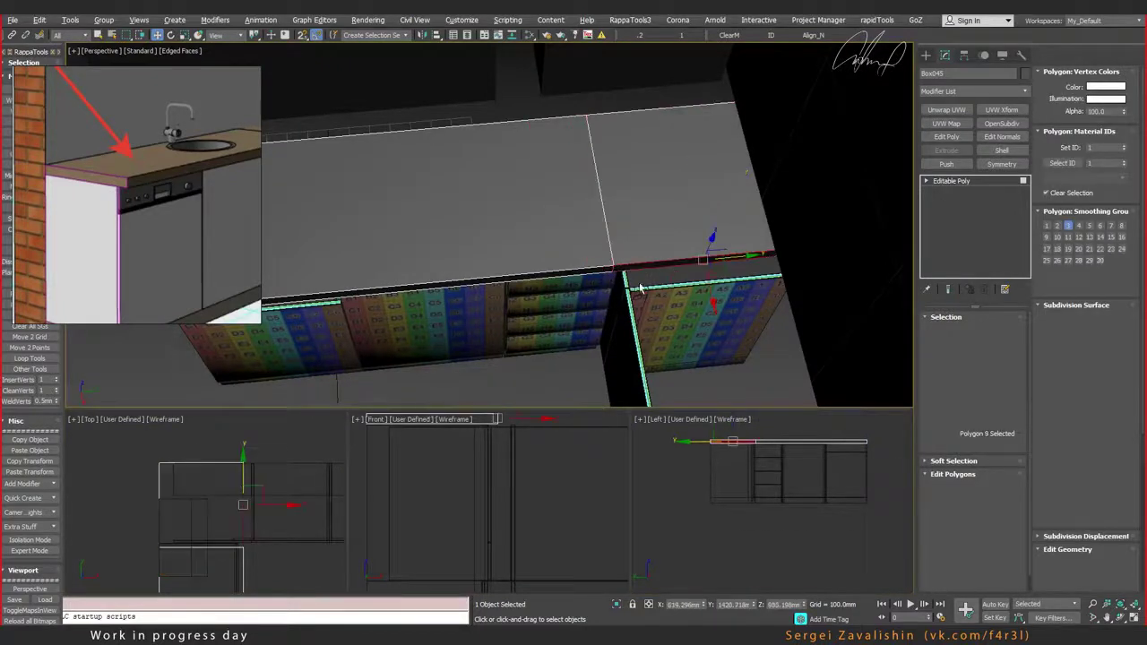
alt+middle_drag(640, 287, 890, 319)
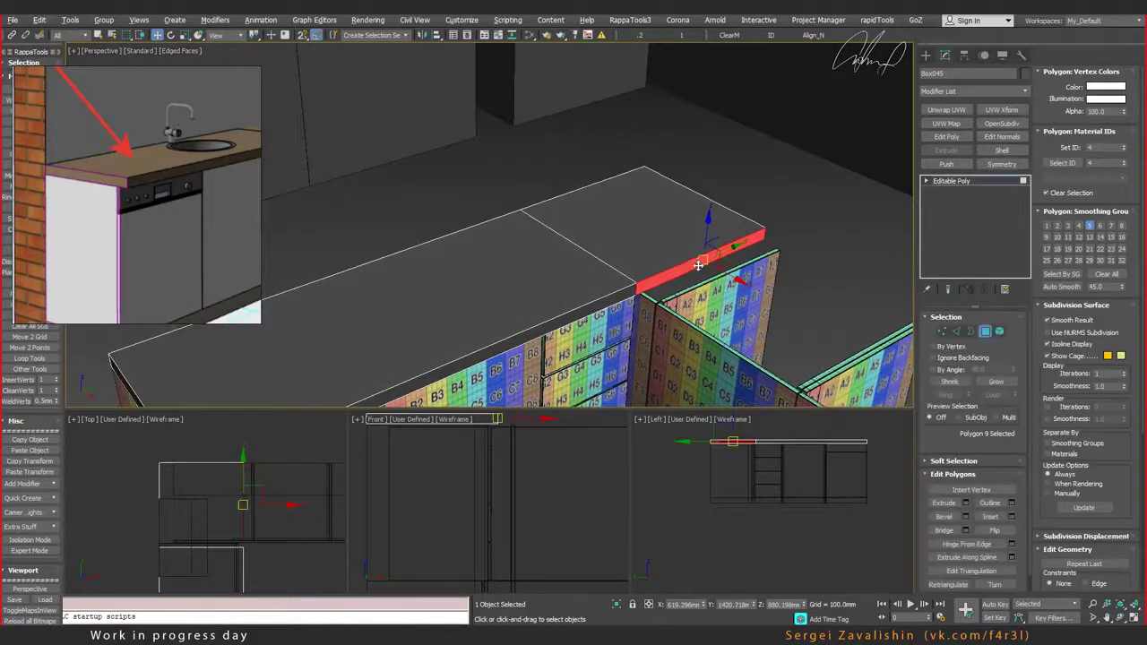
click(966, 502)
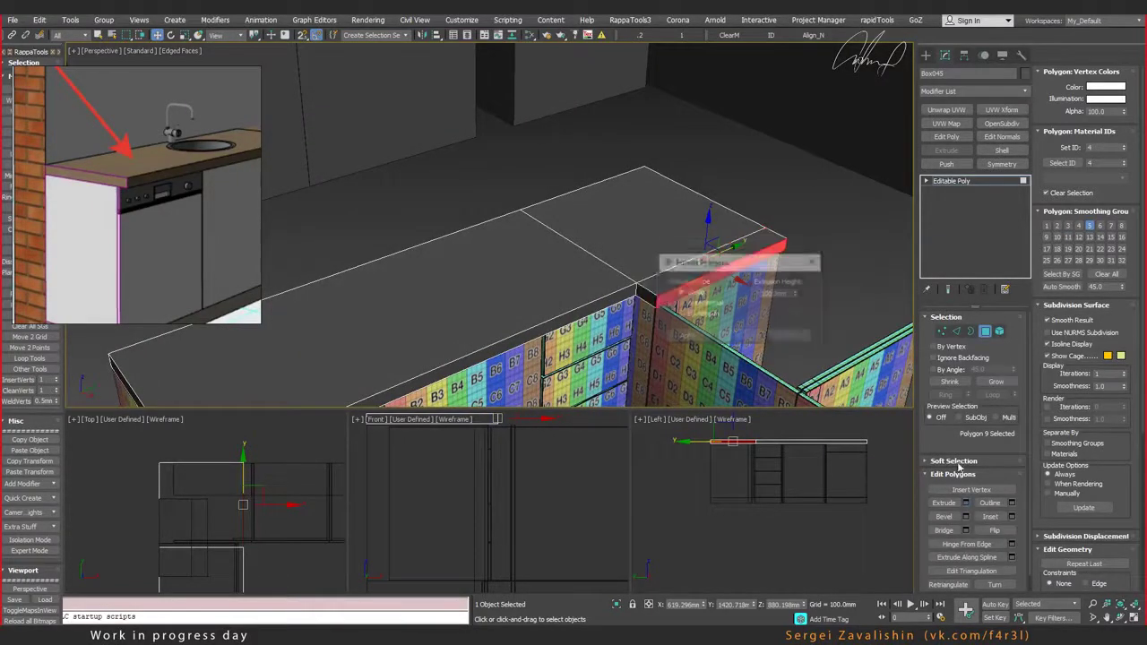
click(765, 333)
Step: Slide the extruded end face along X in the Top view to lengthen the countertop
alt+middle_drag(765, 333, 572, 88)
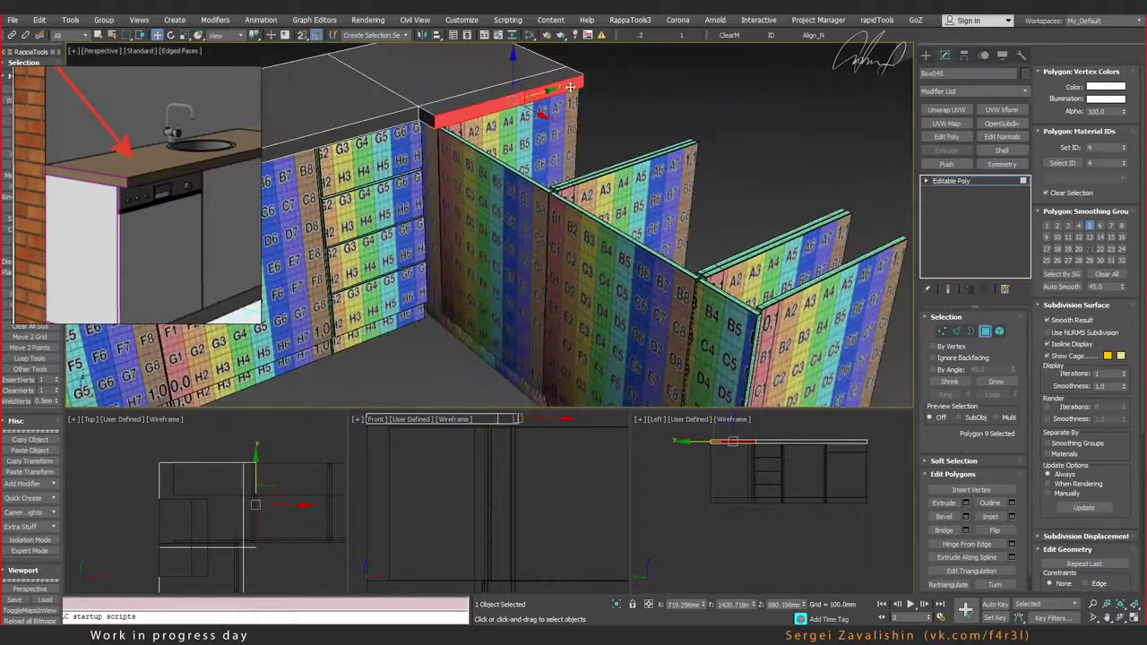
drag(541, 111, 831, 287)
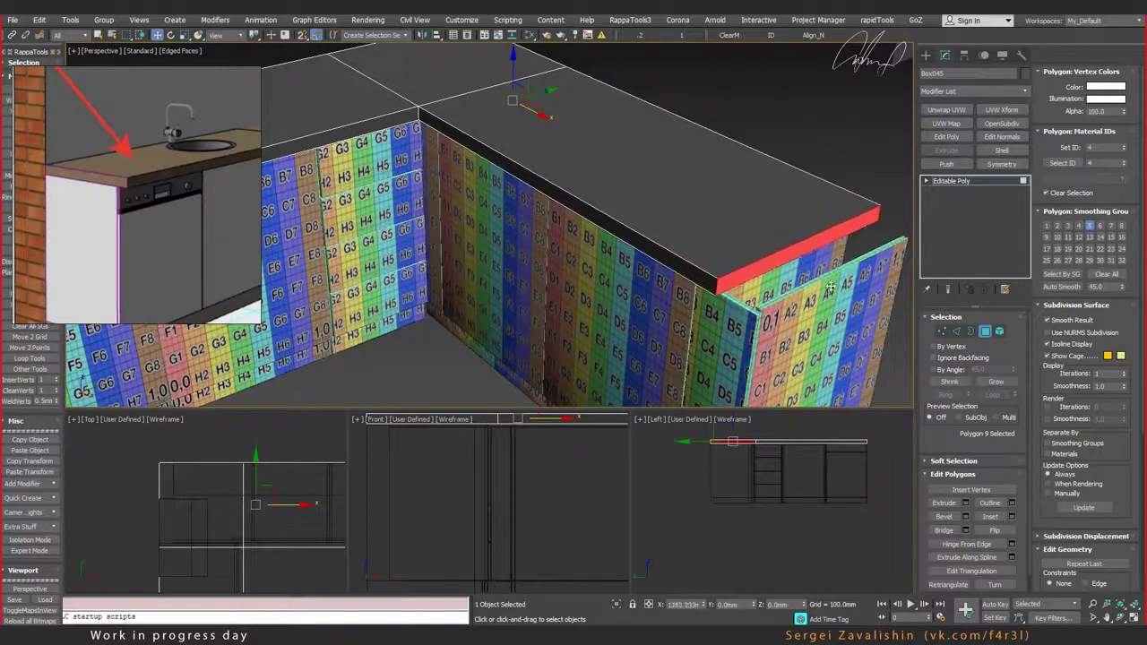
right_click(332, 463)
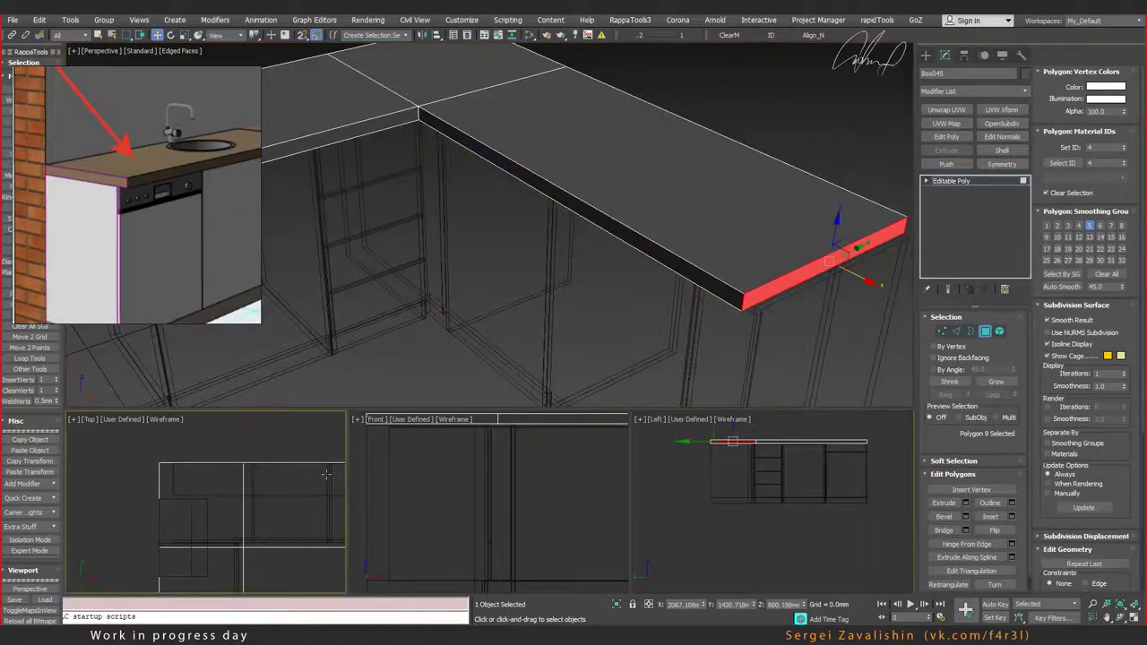
key(alt+w)
key(z)
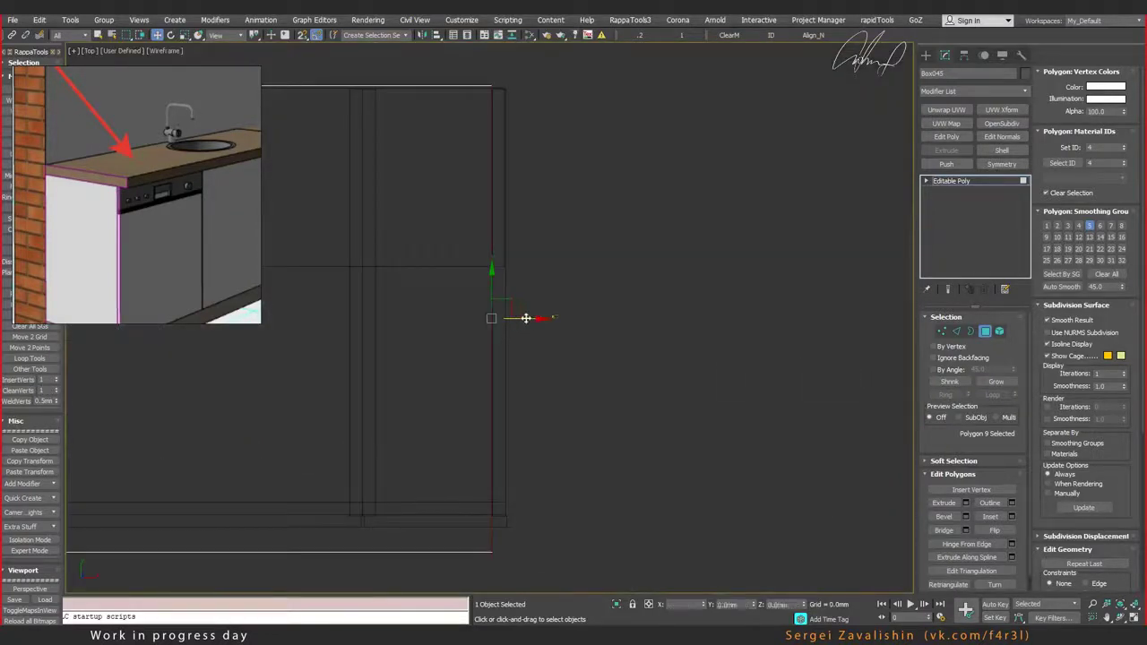
drag(513, 323, 529, 321)
key(alt+w)
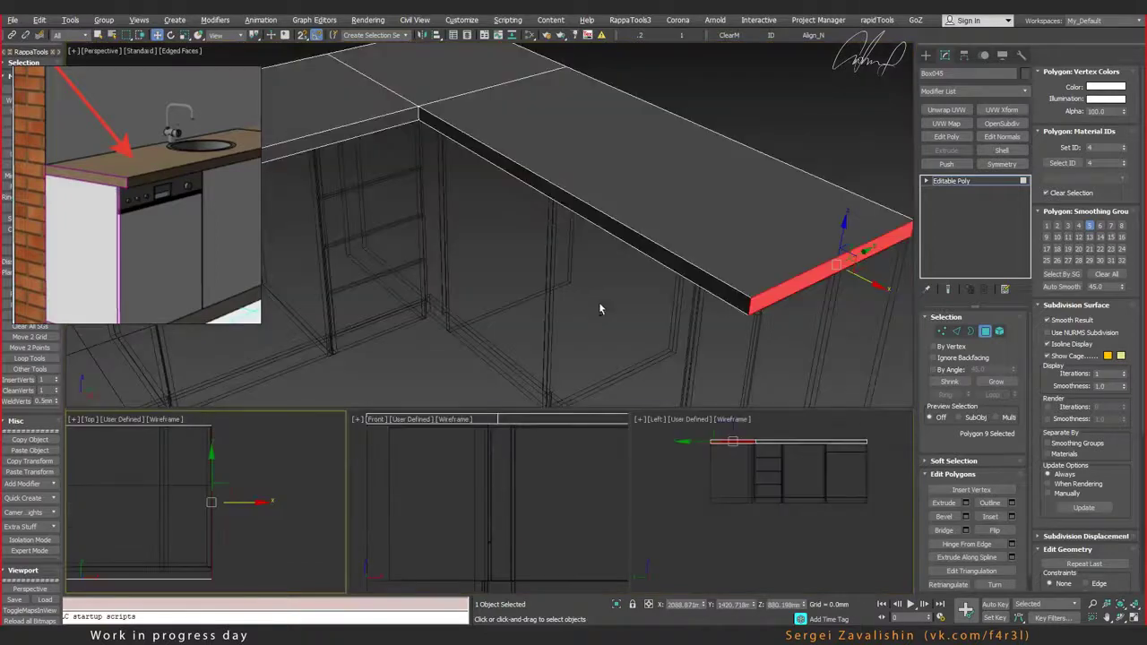
right_click(599, 302)
key(alt+w)
Step: Switch Perspective to wireframe and orbit to view the whole L-shaped countertop
key(F3)
scroll(557, 287, down, 3)
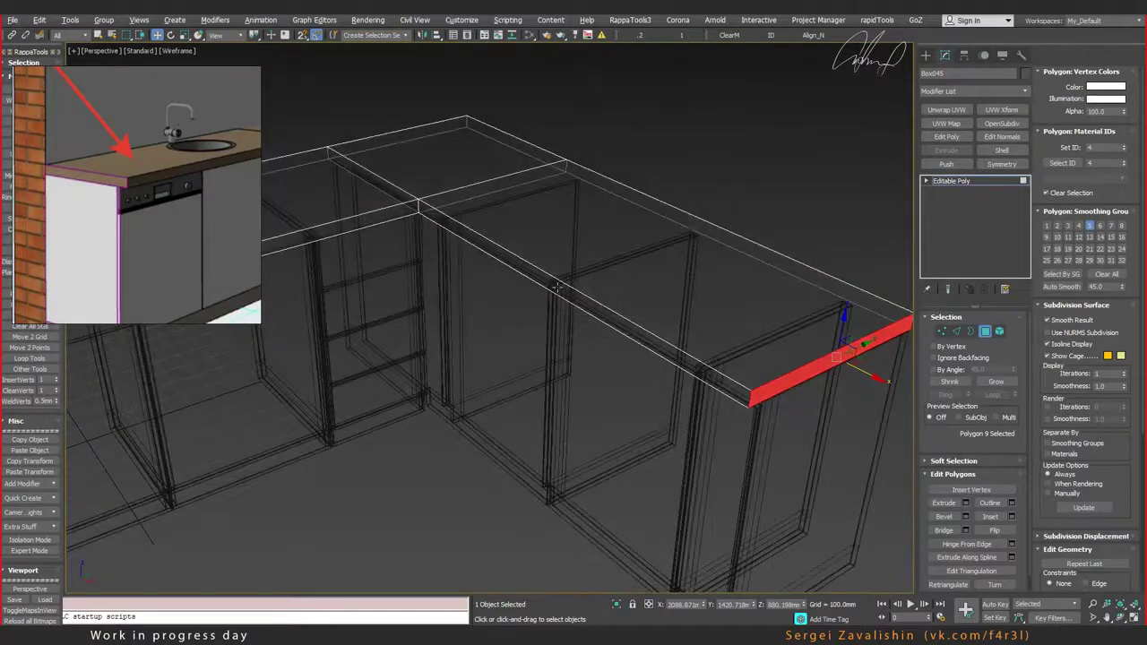
scroll(553, 287, down, 5)
mouse_move(553, 287)
alt+middle_down()
mouse_move(661, 312)
mouse_move(544, 280)
mouse_move(525, 257)
mouse_move(547, 319)
alt+middle_up()
scroll(488, 291, up, 3)
scroll(490, 318, up, 3)
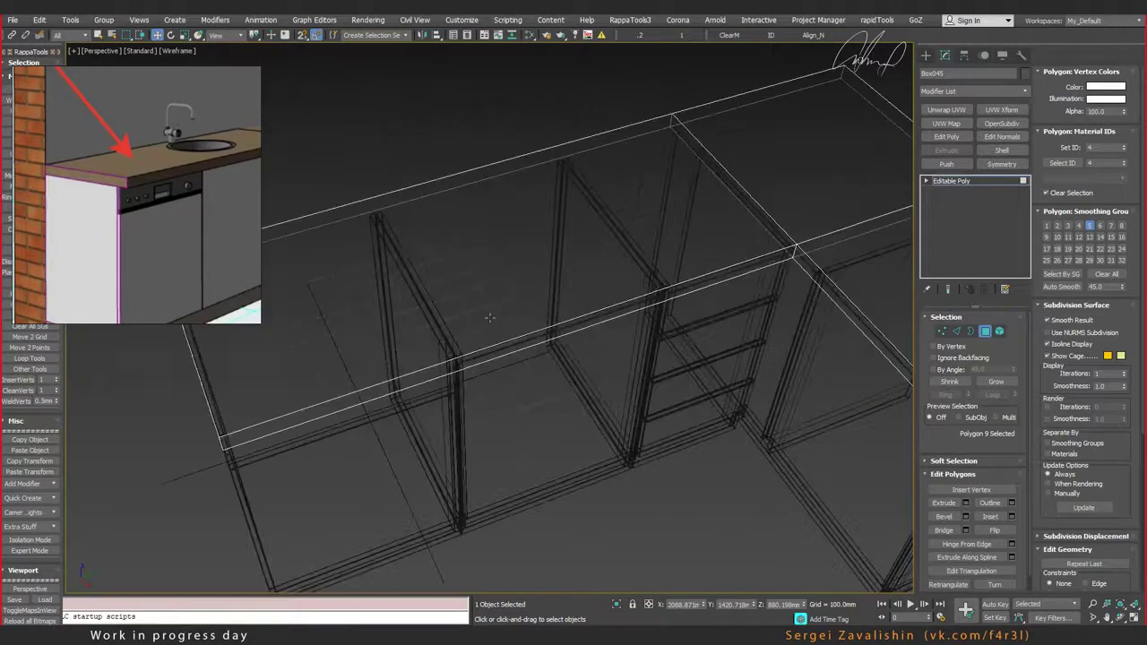
scroll(497, 302, up, 2)
scroll(497, 302, up, 3)
alt+middle_drag(415, 283, 491, 239)
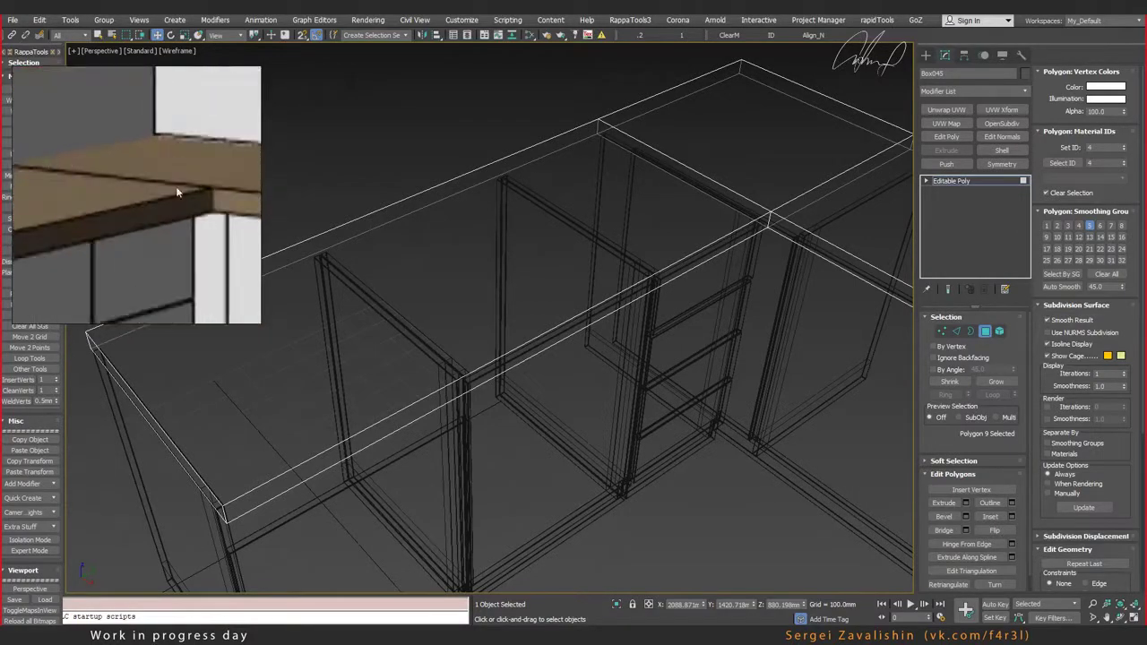
alt+middle_drag(227, 192, 549, 260)
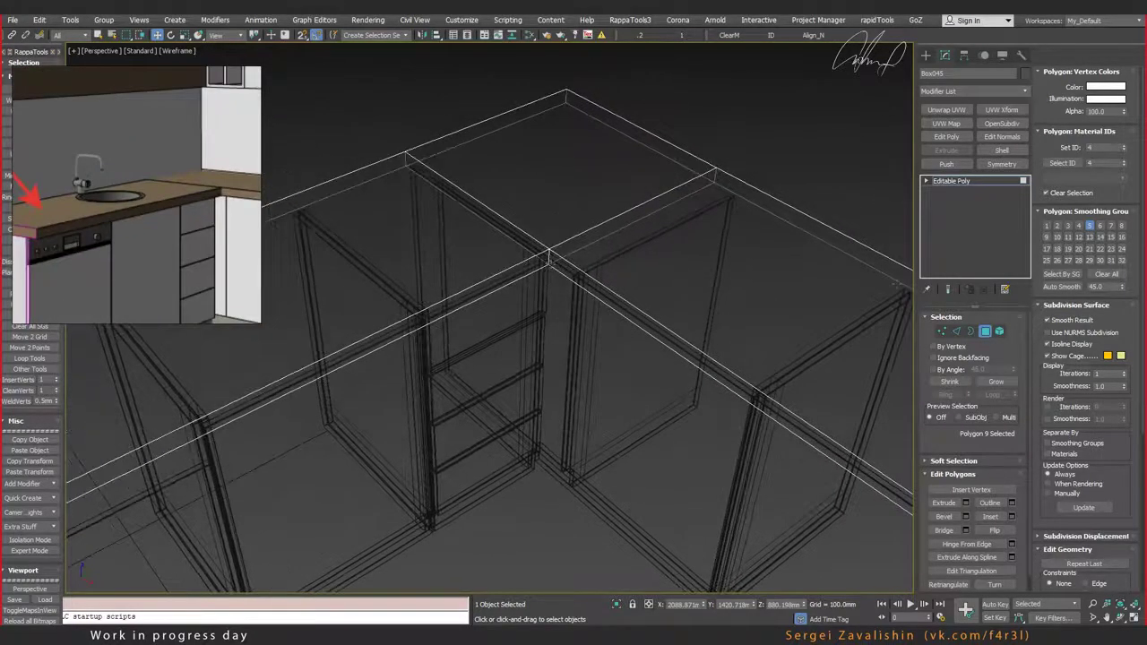
Step: Toggle to Edge level and back to Polygon level to mark the left section's five faces
click(957, 333)
click(948, 330)
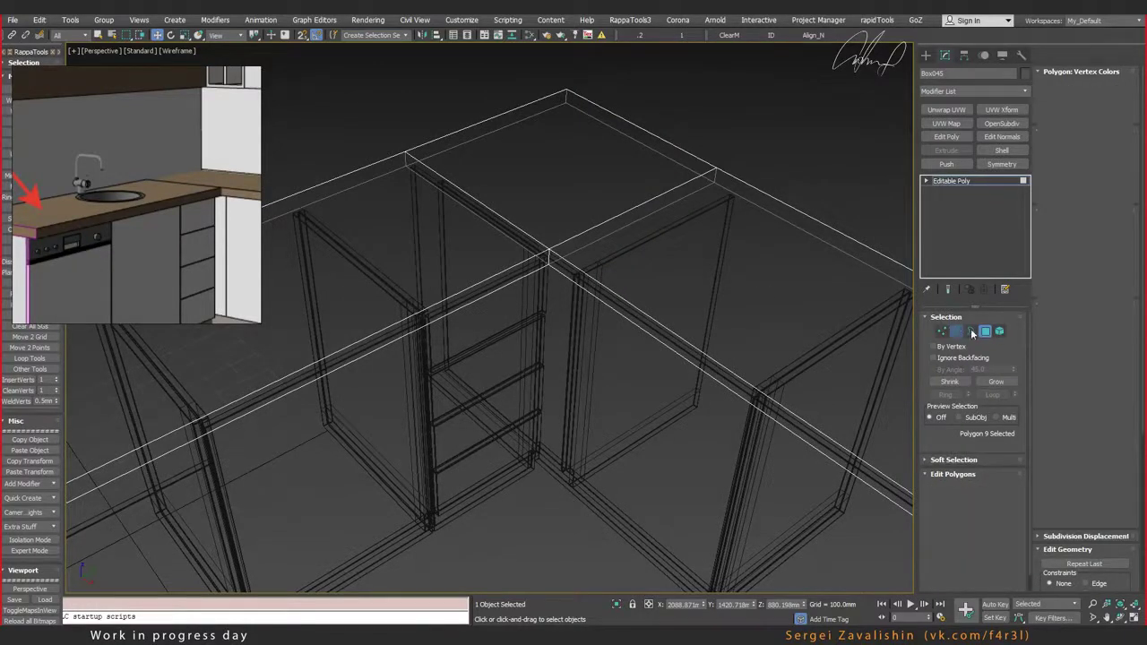
key(2)
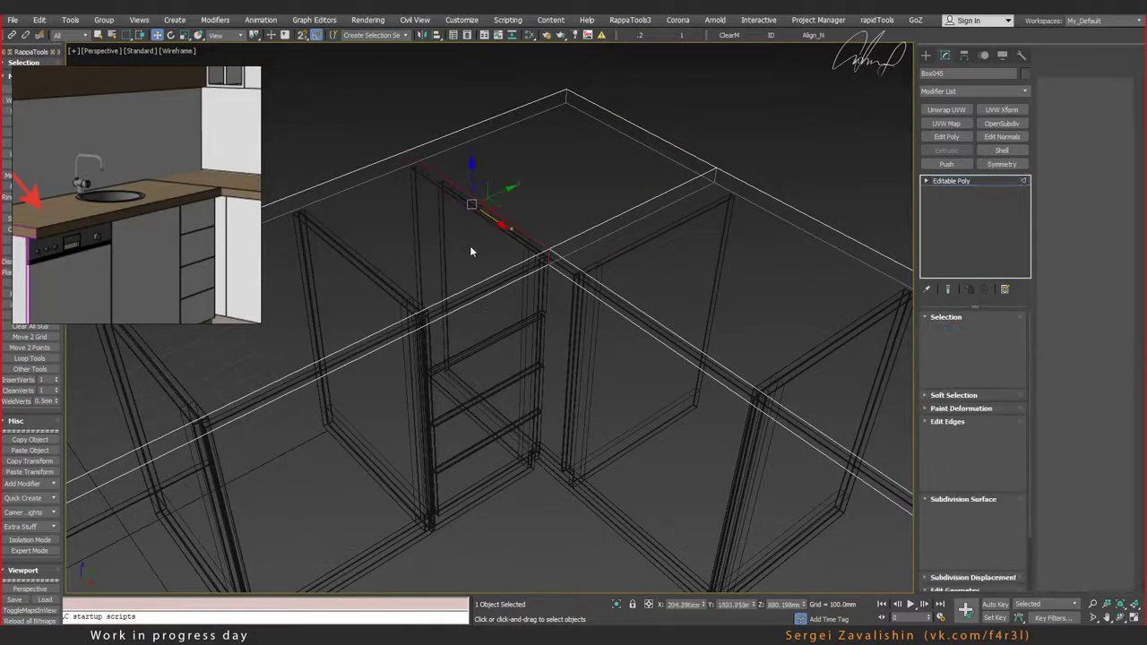
scroll(487, 253, down, 3)
scroll(487, 256, down, 4)
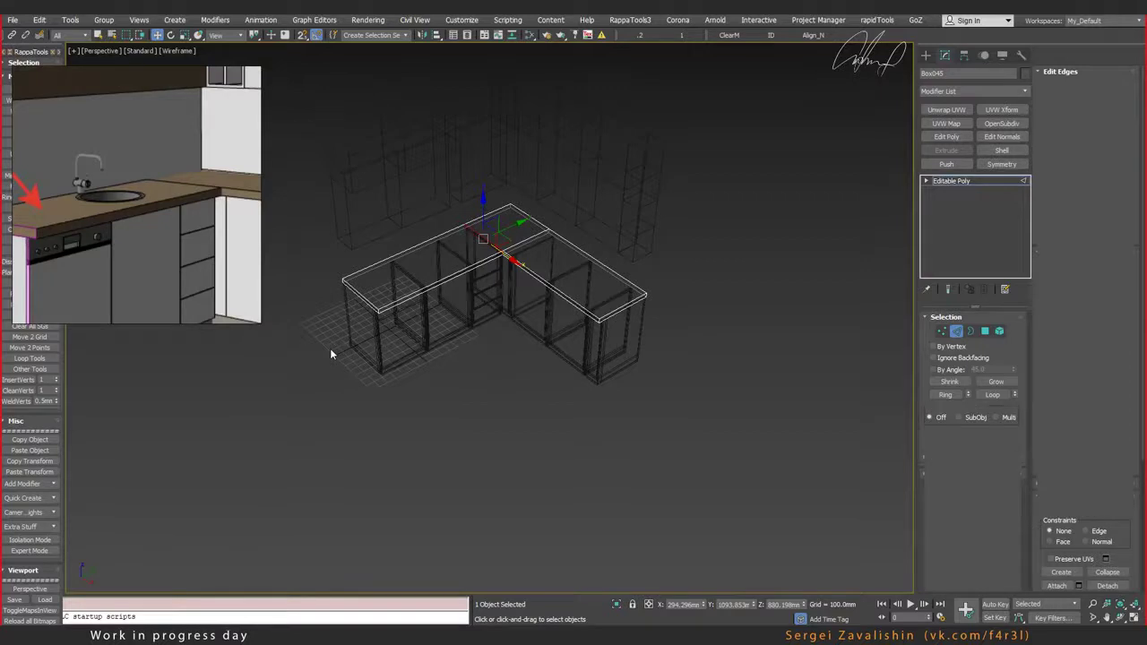
key(4)
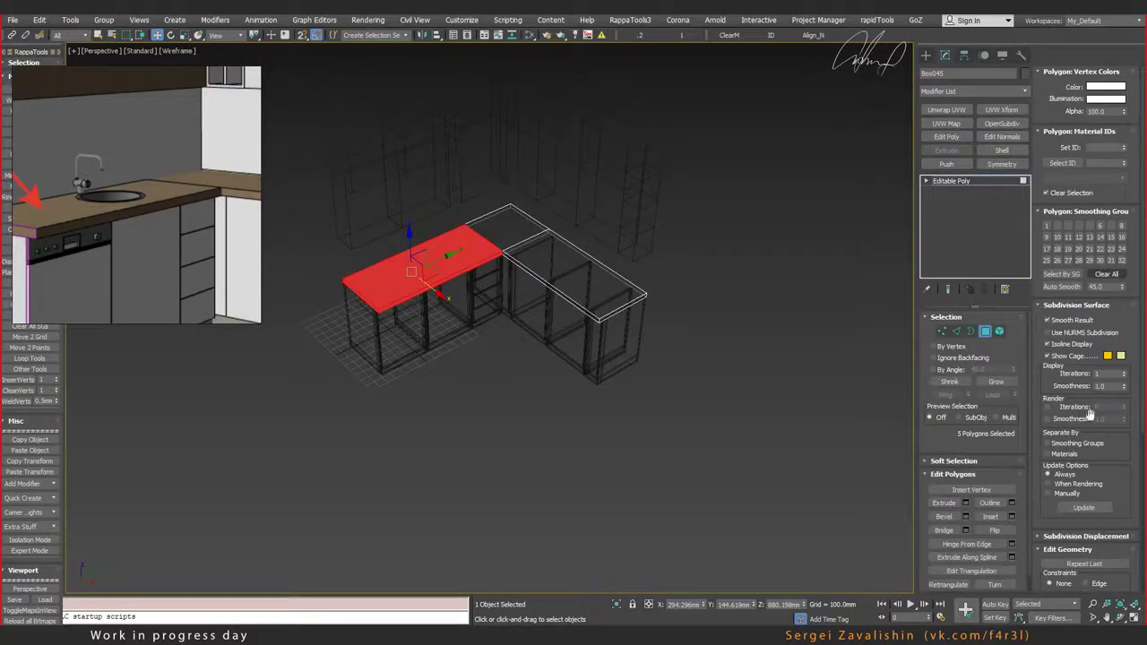
Step: Detach the five selected faces with Detach To Element enabled and confirm with OK
scroll(1082, 412, down, 2)
scroll(1082, 412, down, 1)
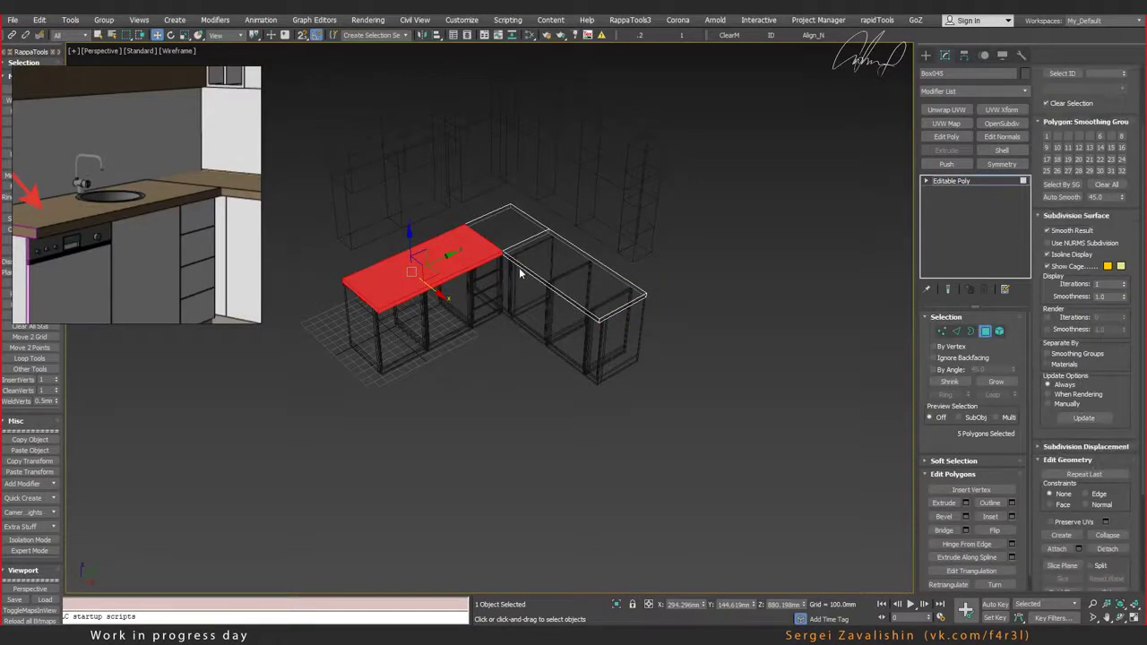
scroll(495, 248, up, 4)
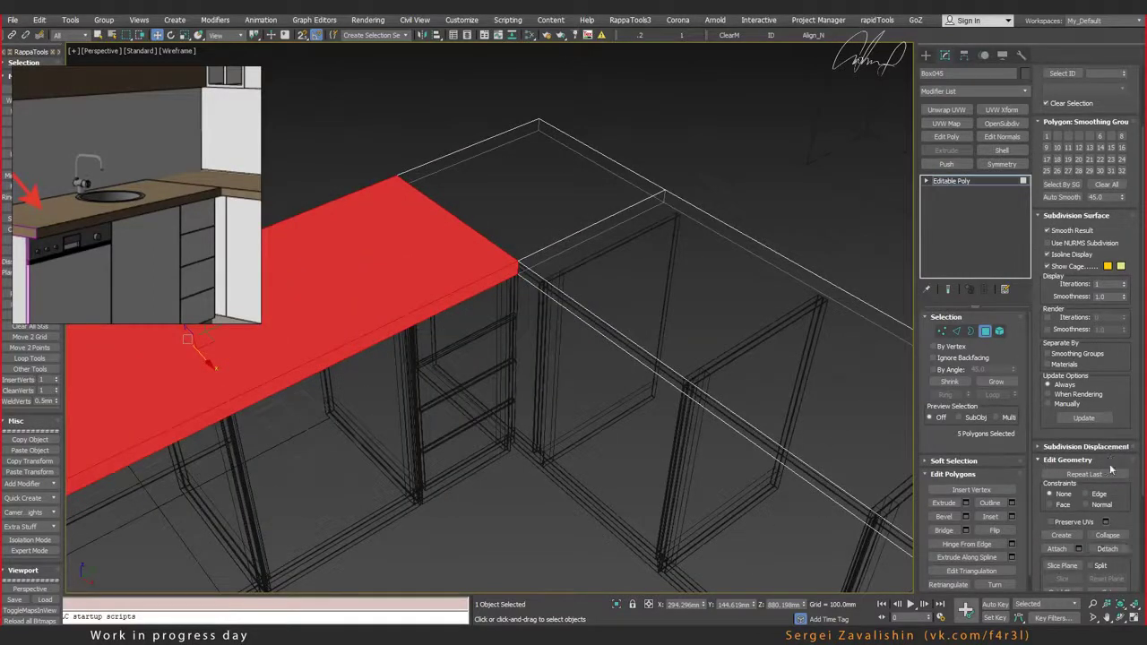
drag(1108, 464, 1058, 324)
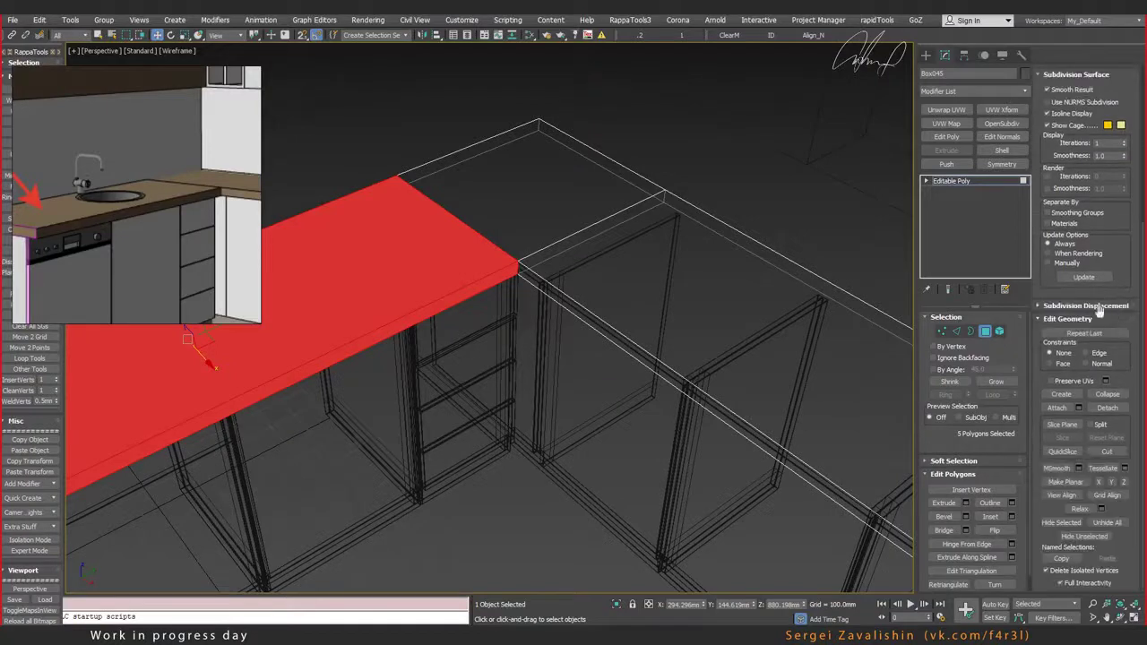
click(1107, 408)
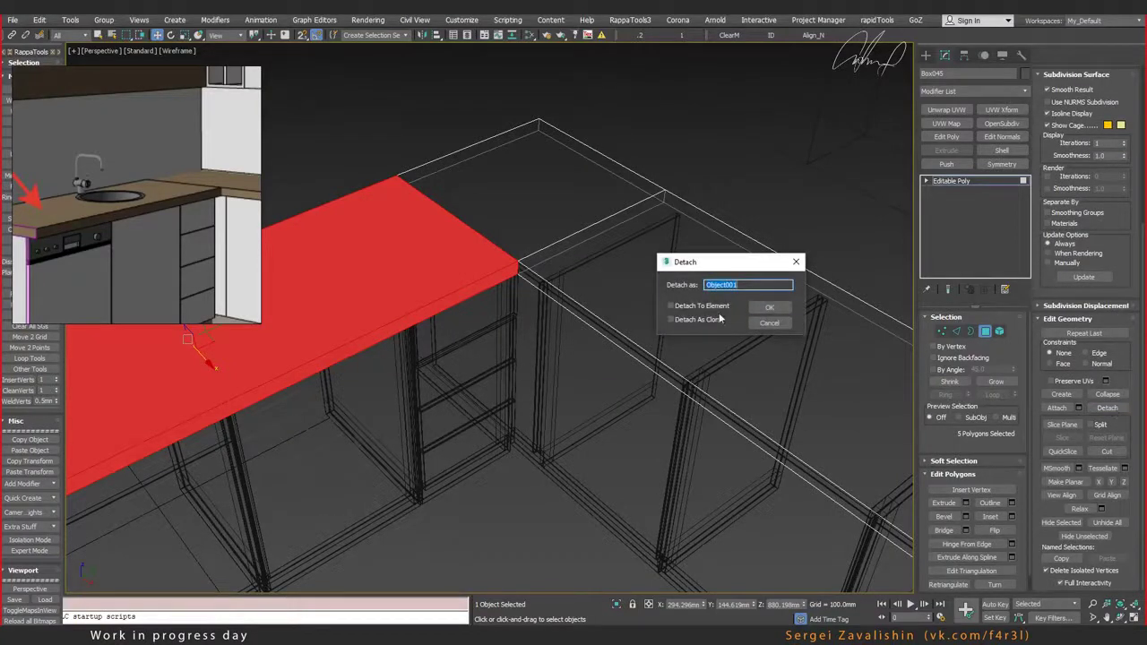
click(693, 306)
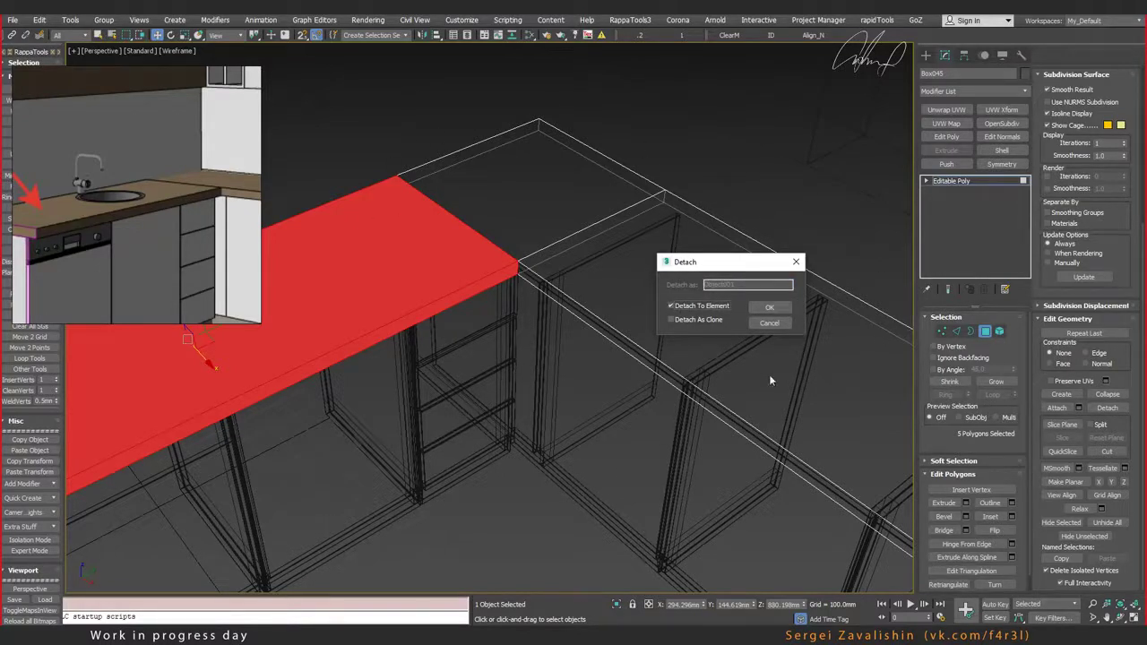
click(769, 308)
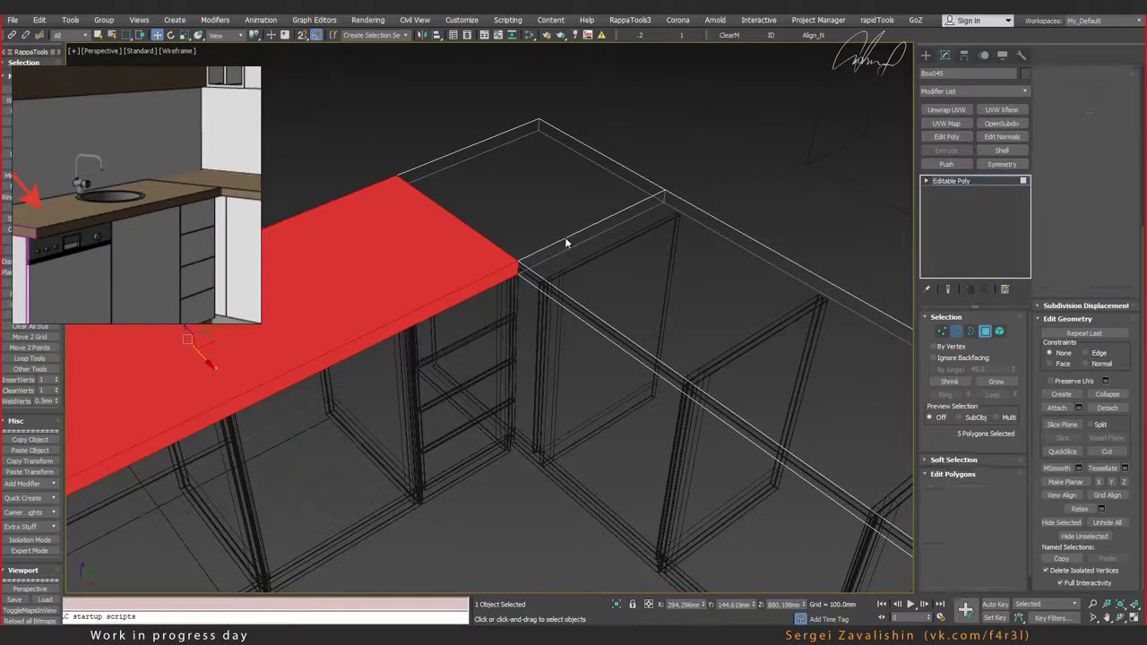
Step: In shaded view, select the countertop's open border and cap it with a face
key(2)
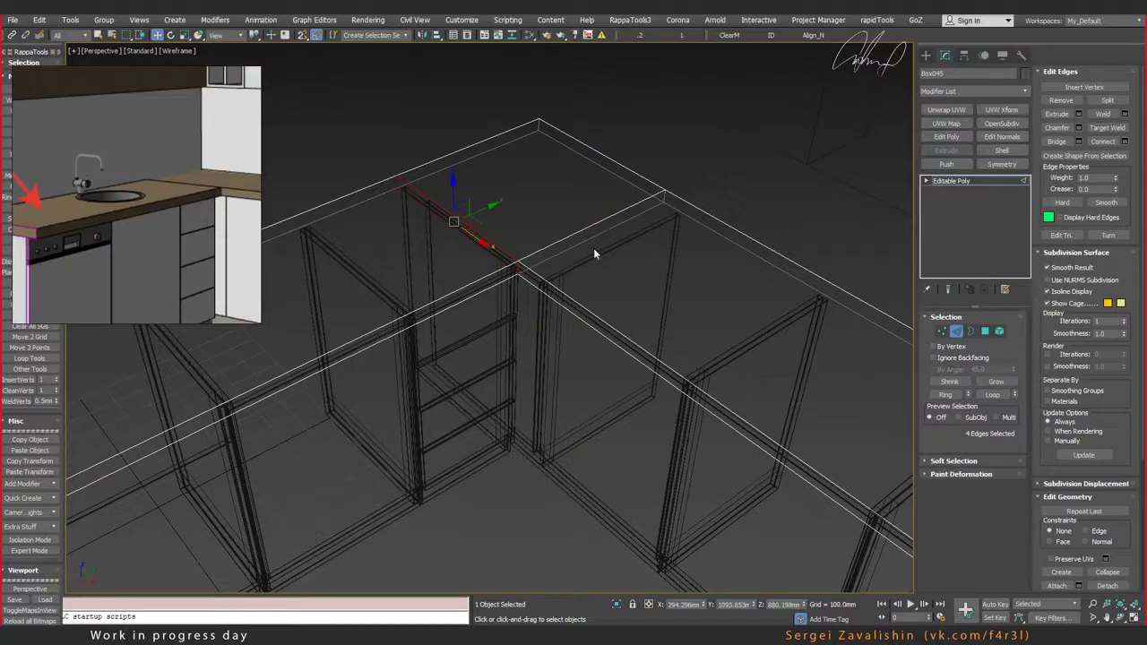
key(3)
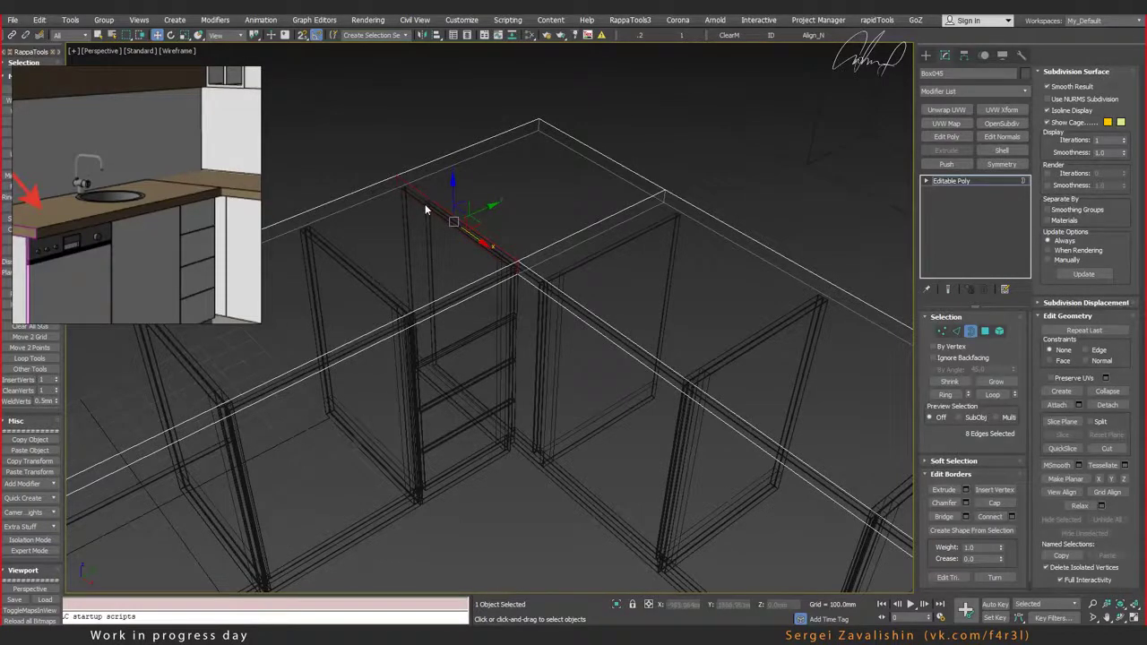
key(F3)
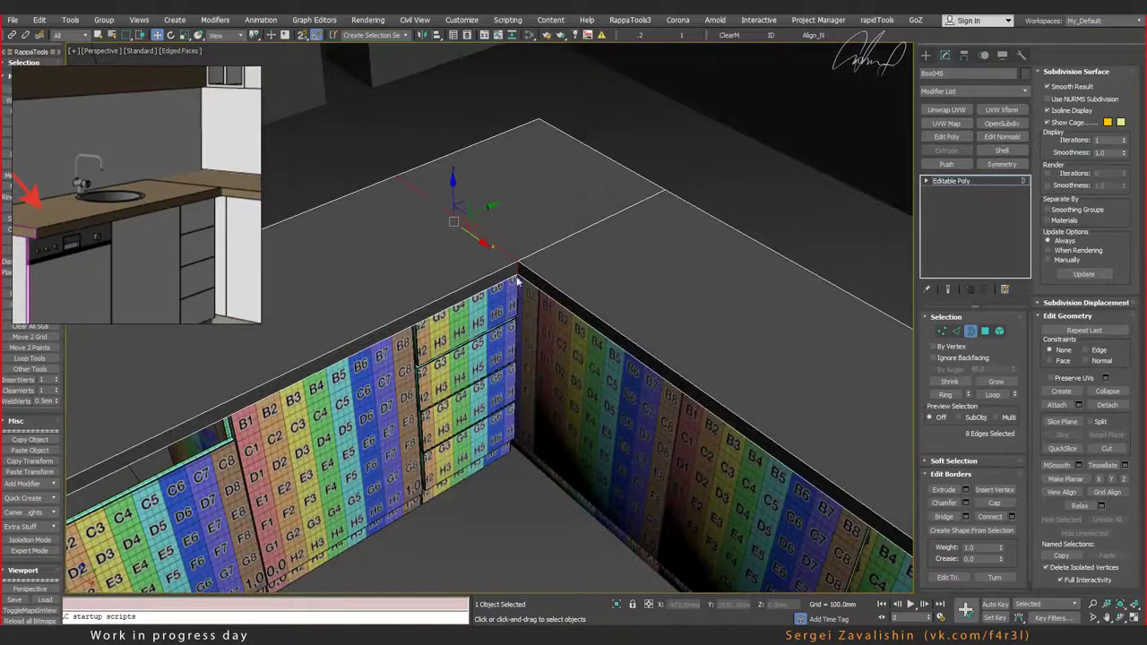
click(517, 263)
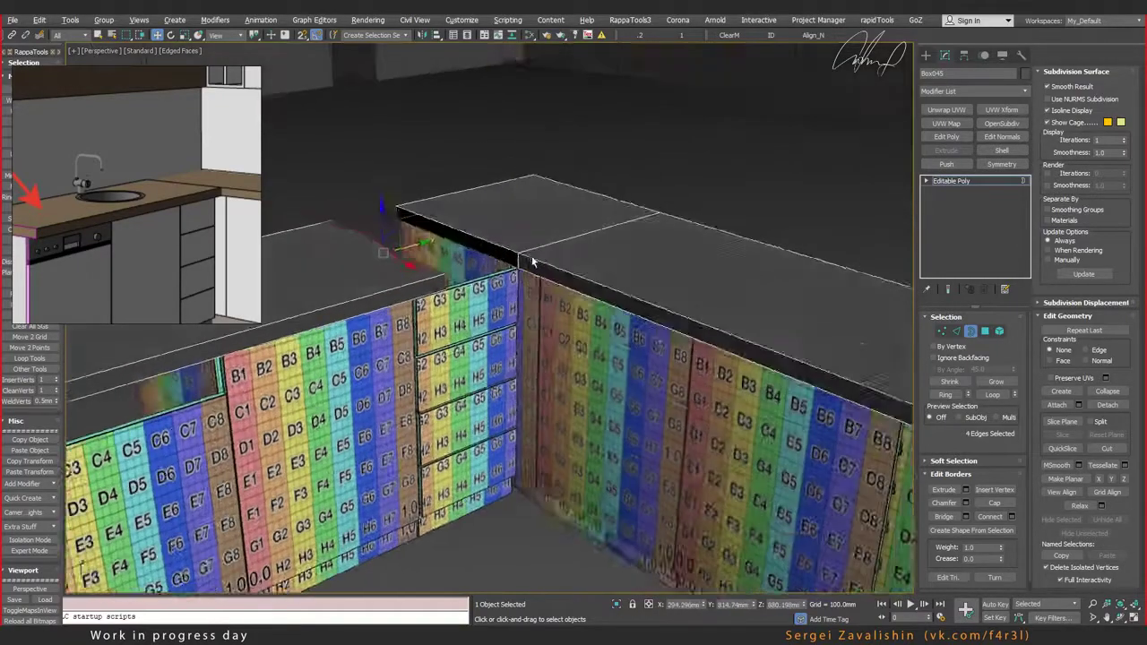
mouse_move(409, 212)
alt+middle_down()
mouse_move(489, 242)
mouse_move(408, 266)
mouse_move(492, 272)
alt+middle_up()
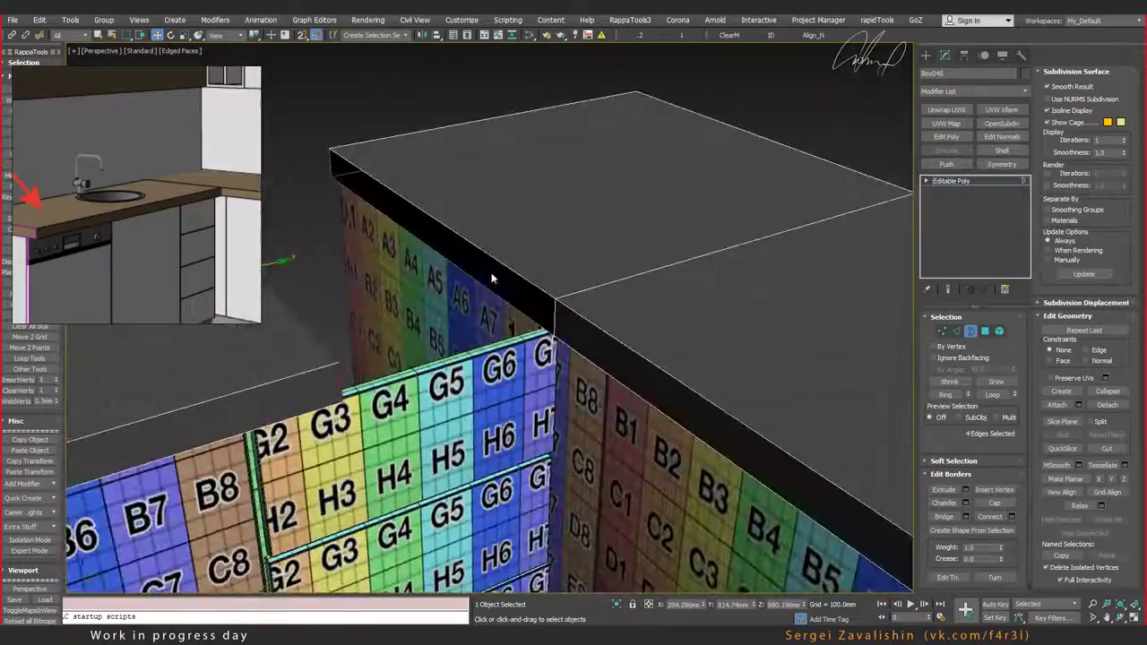
key(alt+p)
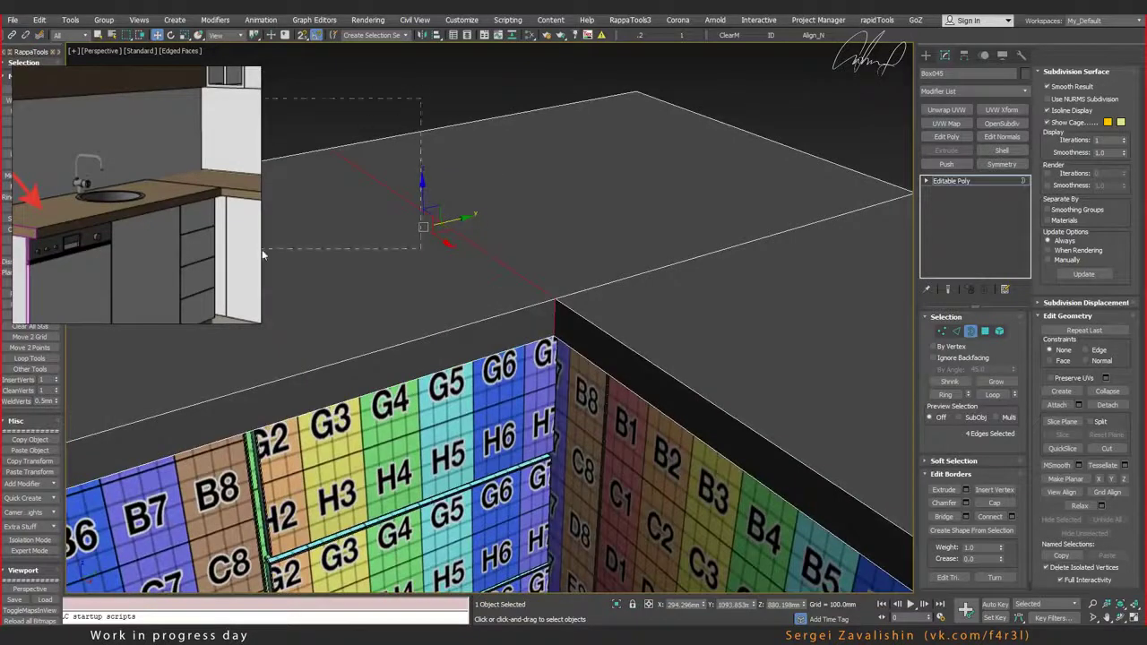
Step: Cap the remaining open borders, then select the edge loop across the countertop corner
drag(261, 255, 311, 238)
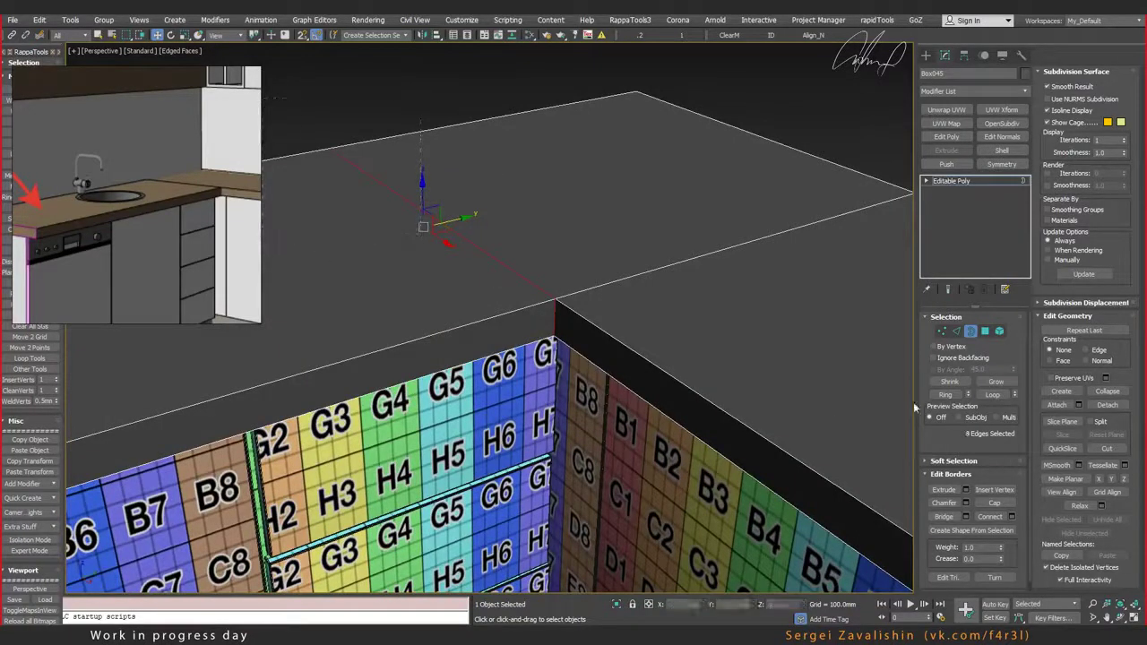
click(995, 504)
alt+middle_drag(477, 260, 558, 261)
click(959, 332)
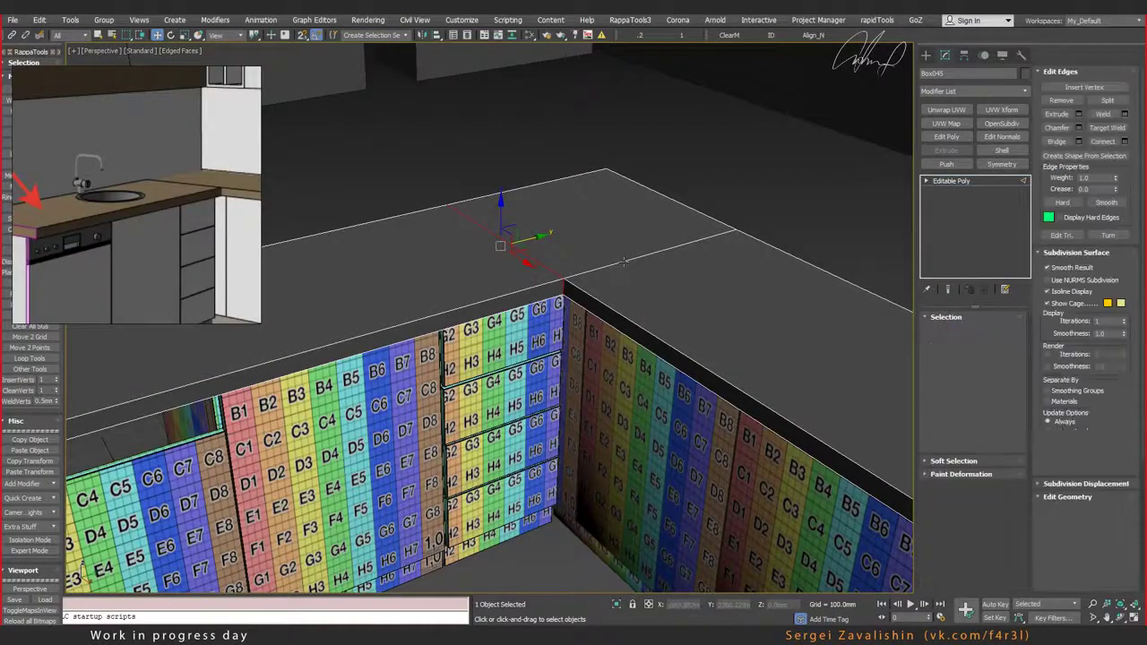
click(625, 266)
alt+middle_drag(589, 258, 622, 284)
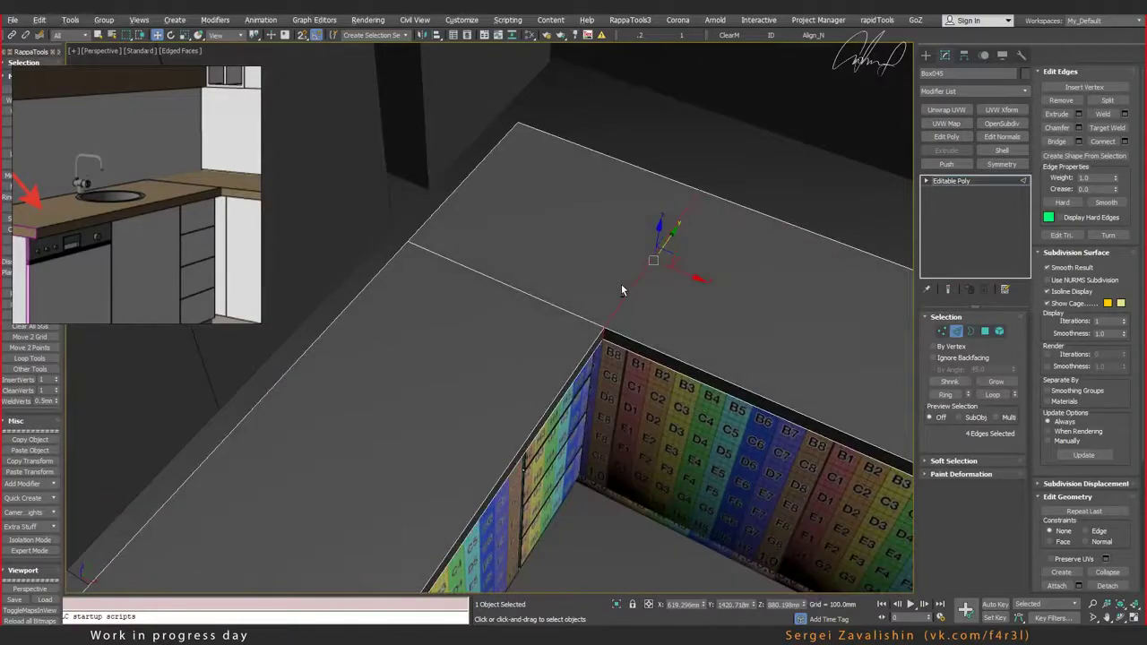
Step: Clear the edge selection and orbit around to inspect the L-shaped countertop
click(621, 285)
scroll(650, 324, down, 3)
scroll(596, 275, down, 2)
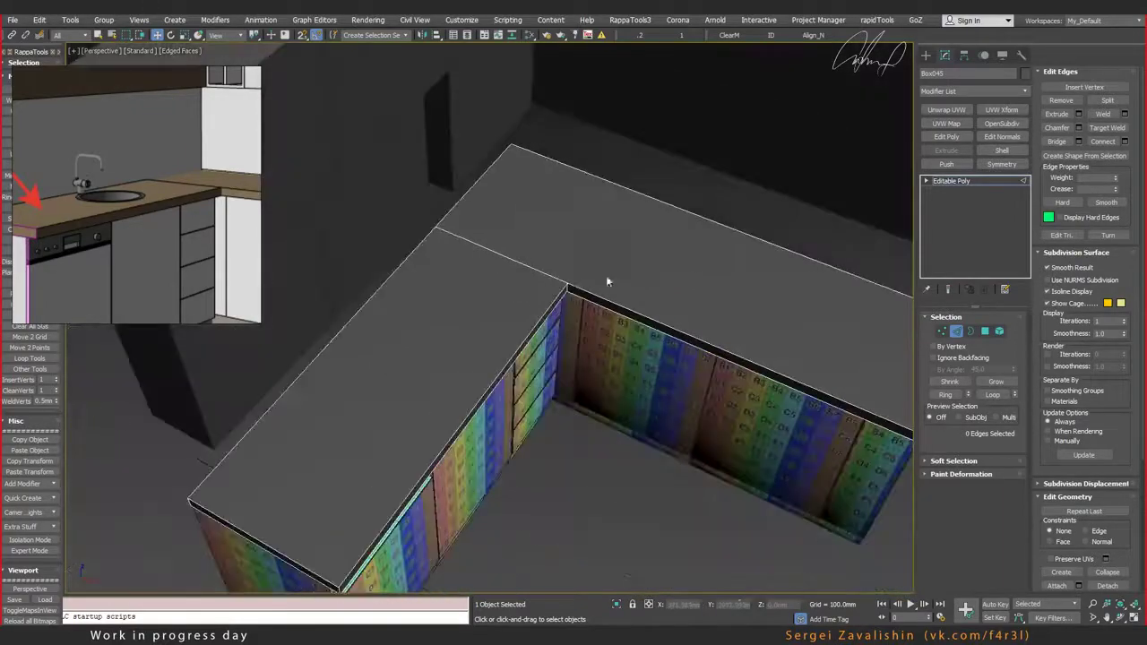
alt+middle_drag(607, 277, 751, 333)
scroll(663, 284, down, 3)
mouse_move(663, 284)
alt+middle_down()
mouse_move(586, 259)
mouse_move(543, 291)
alt+middle_up()
scroll(623, 267, up, 3)
scroll(623, 268, down, 3)
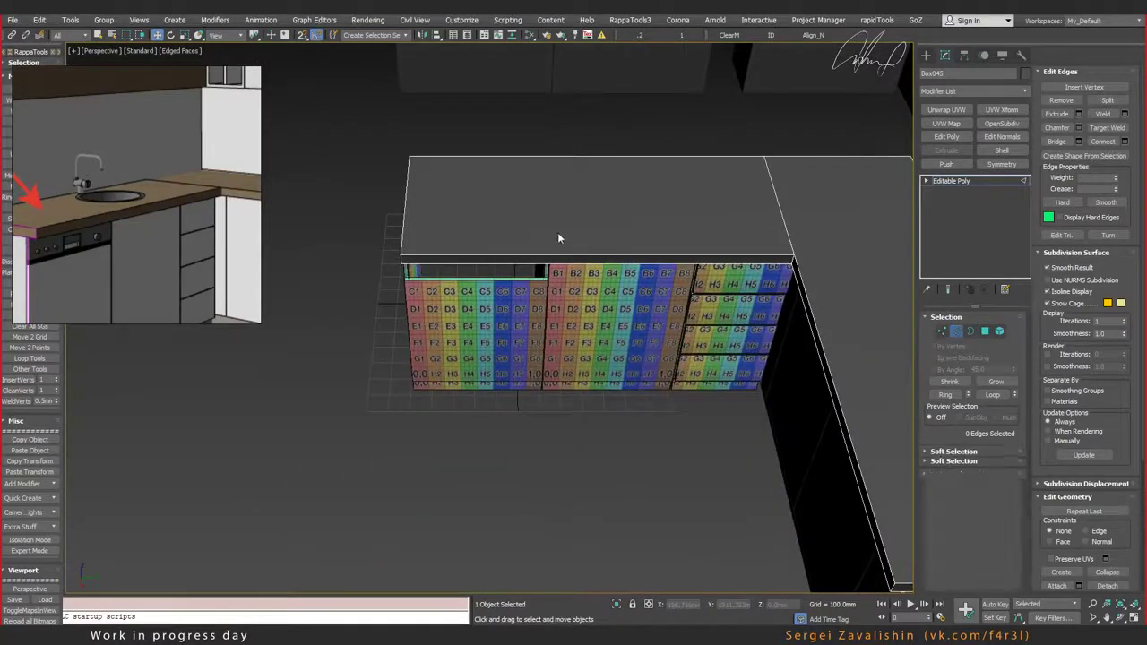
key(2)
scroll(589, 246, up, 3)
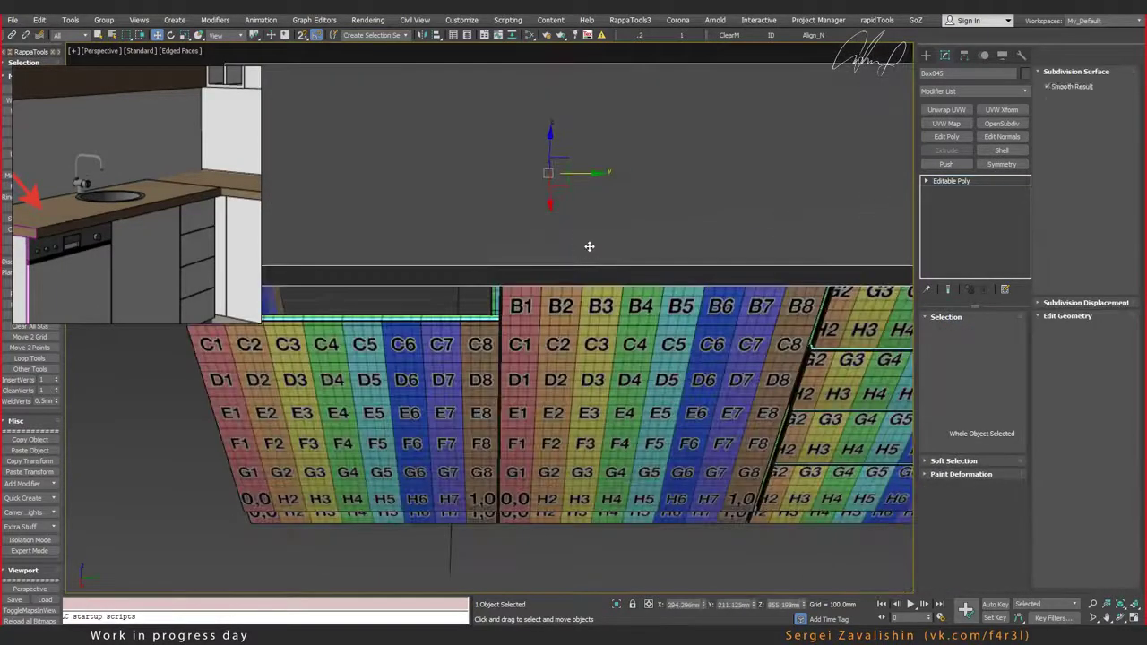
Step: Add two crosswise edge loops along the countertop's straight run
click(958, 332)
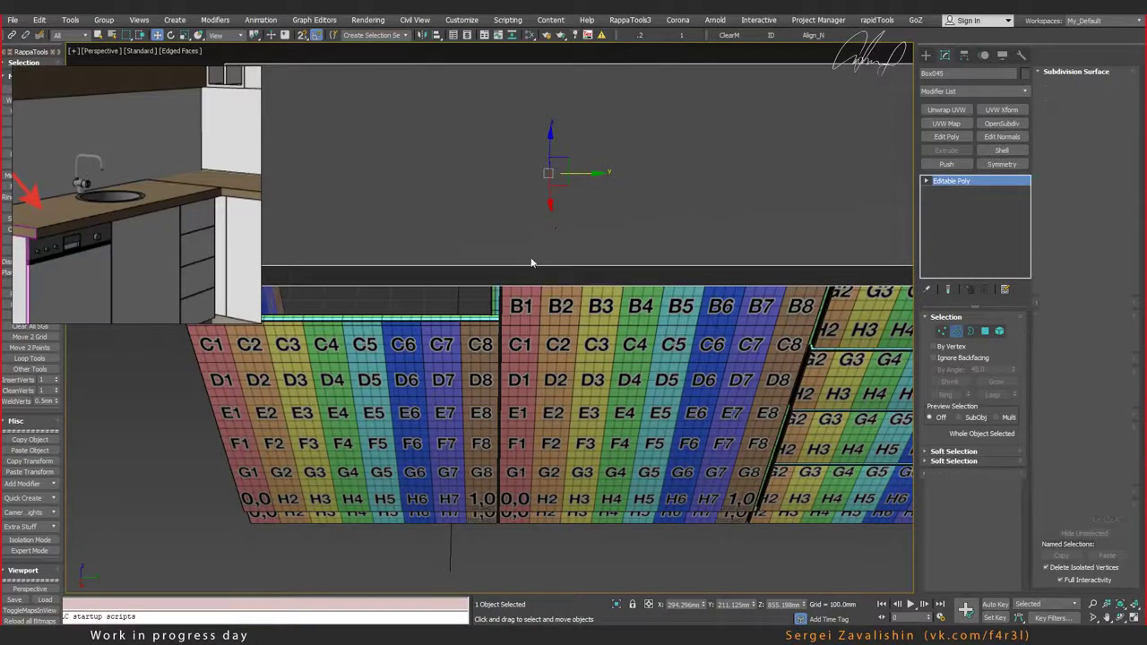
scroll(529, 259, down, 3)
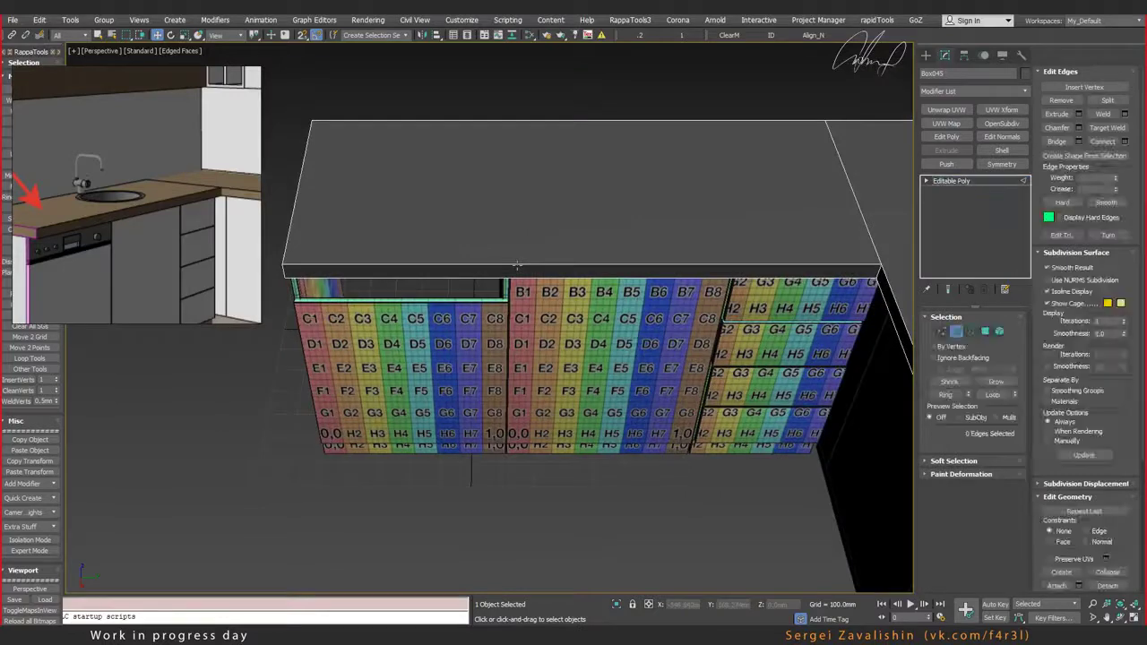
click(508, 265)
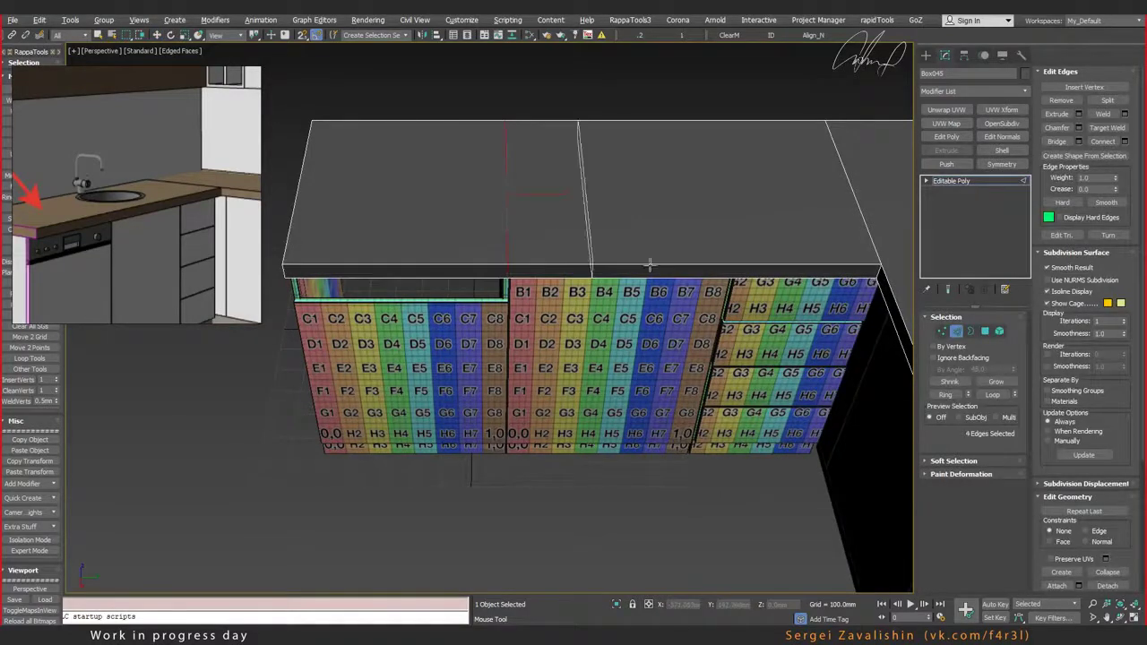
click(736, 261)
key(w)
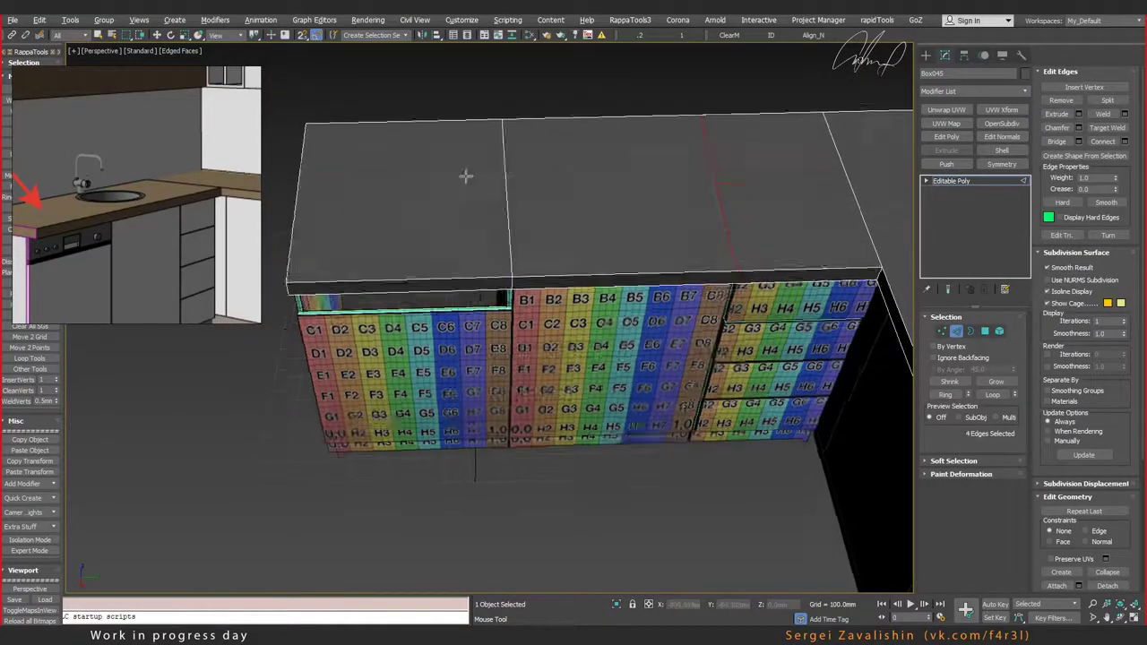
alt+middle_drag(463, 174, 763, 260)
click(927, 56)
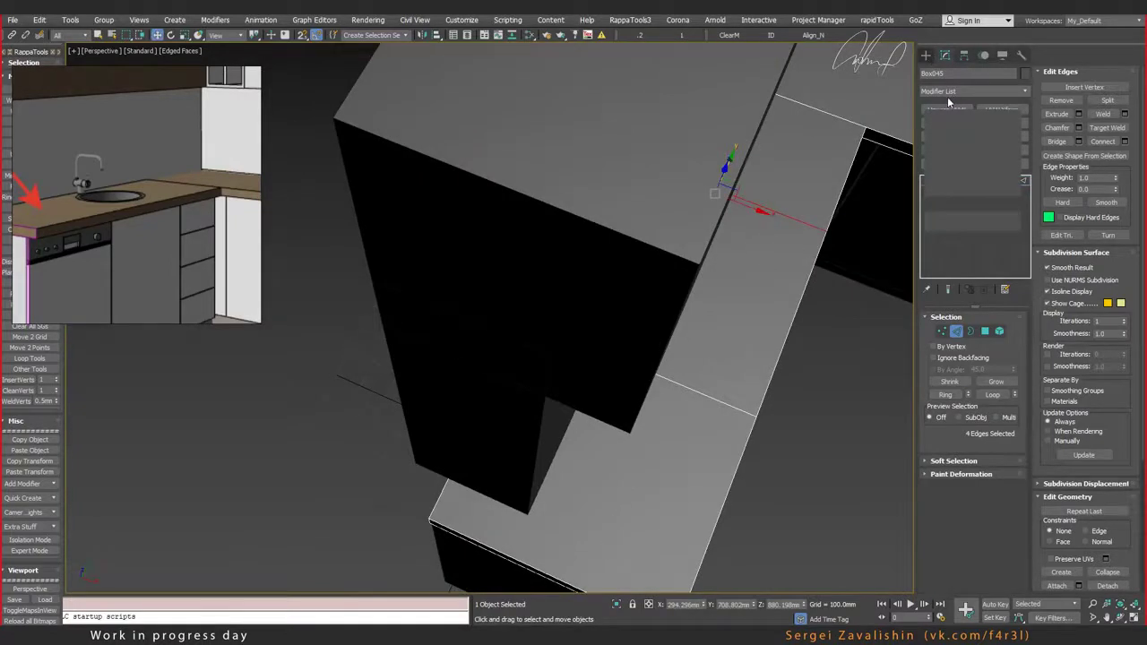
click(945, 56)
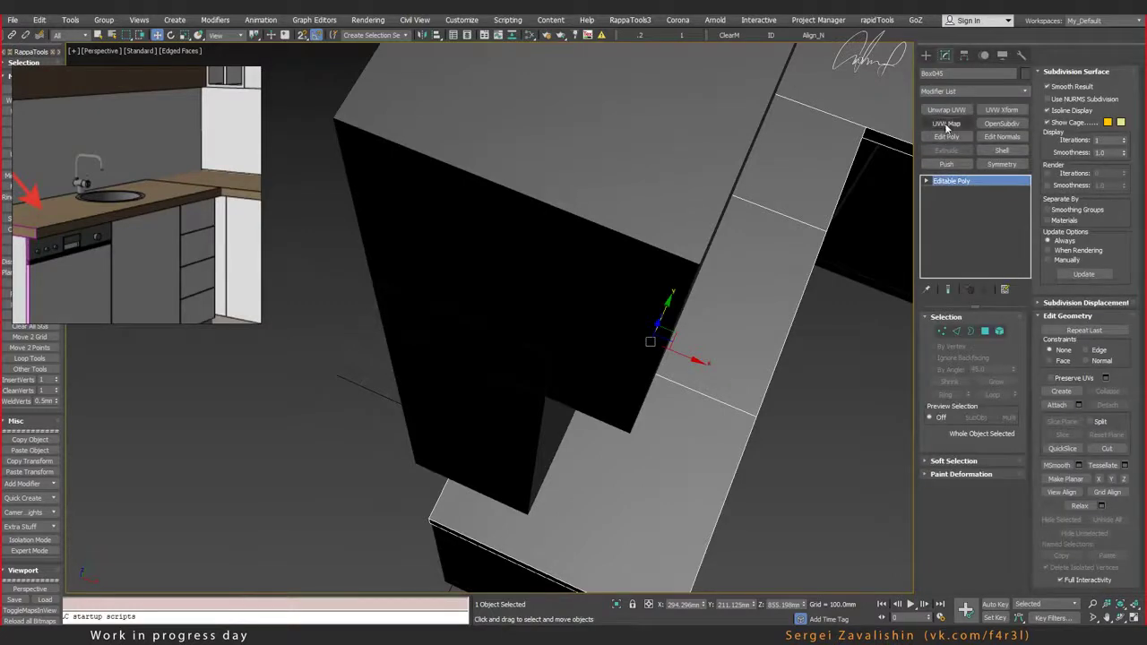
Step: Create a cylinder beside the countertop with a 200 mm radius
click(927, 55)
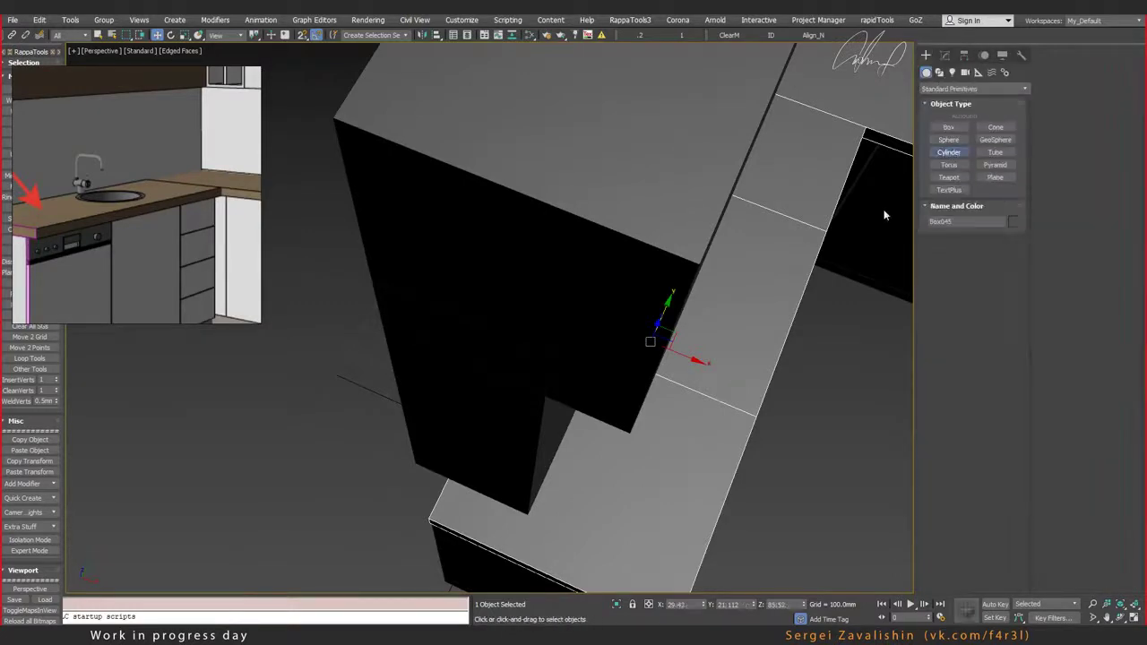
click(949, 152)
drag(850, 394, 816, 405)
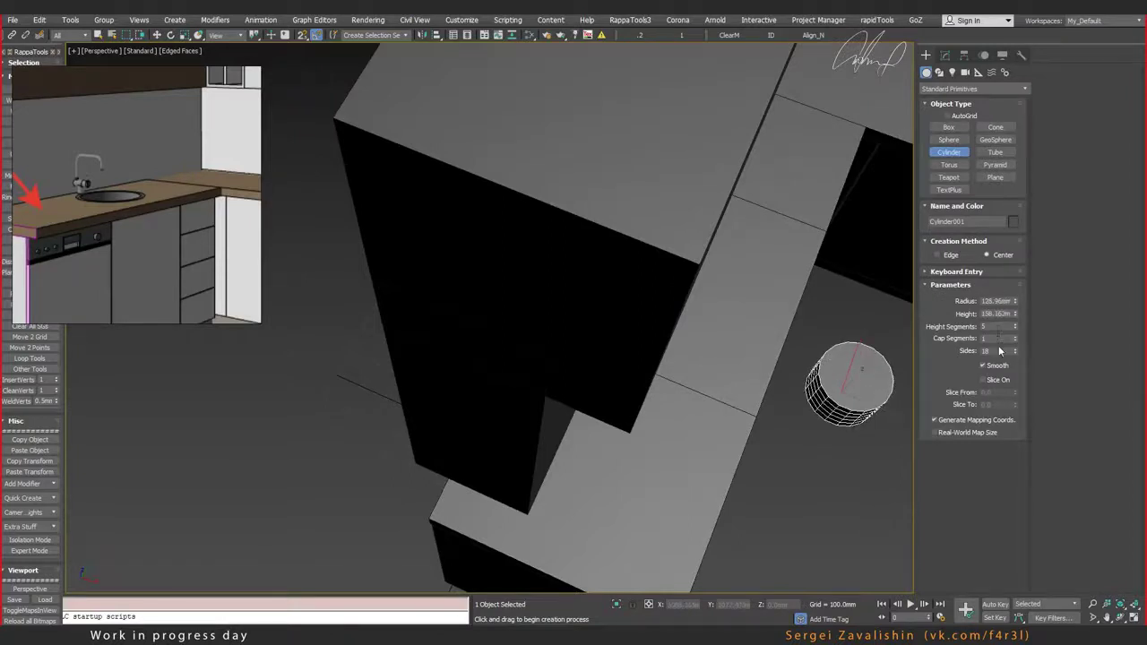
double_click(996, 301)
text(200)
key(Return)
Step: In the Top view, move the cylinder over a countertop section
key(w)
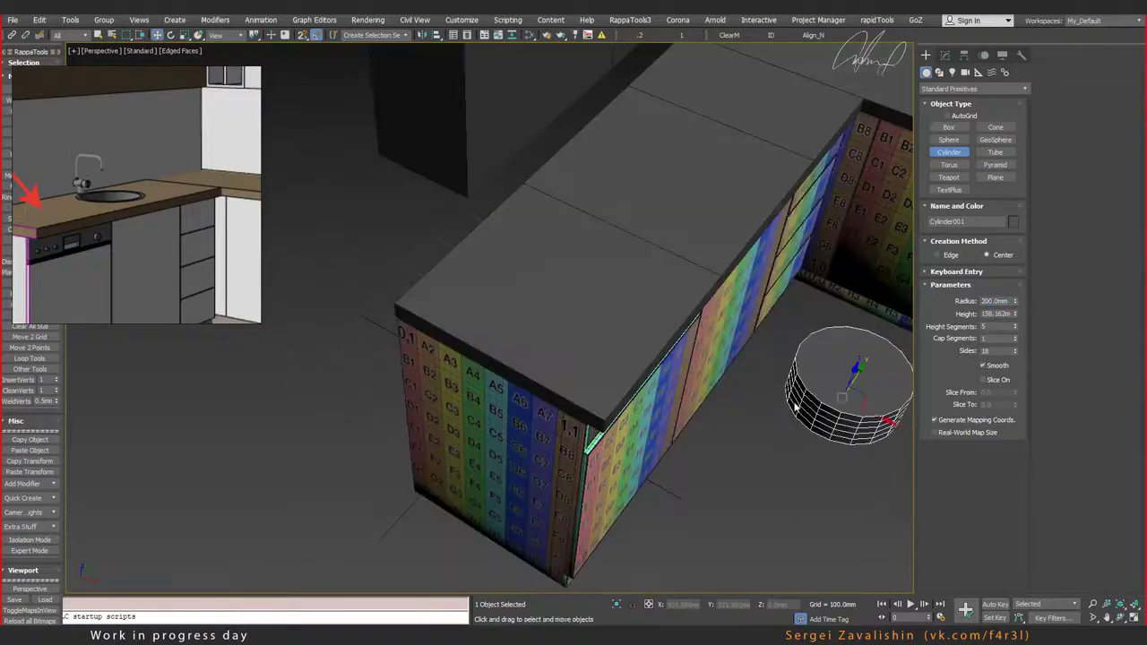
click(682, 218)
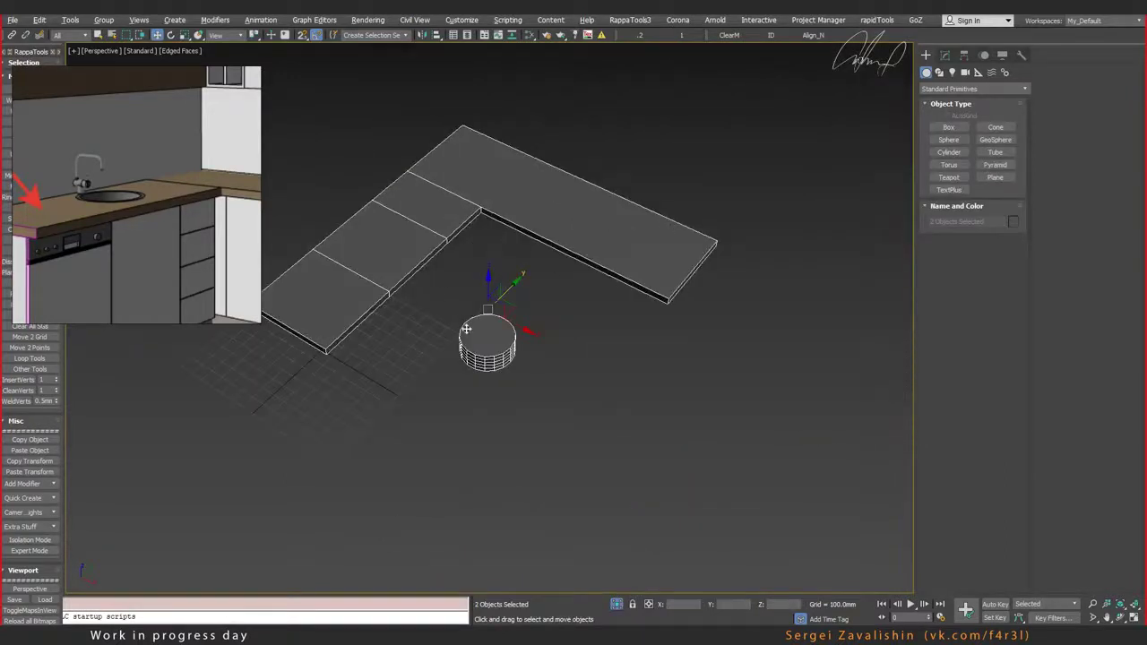
click(479, 330)
key(alt+w)
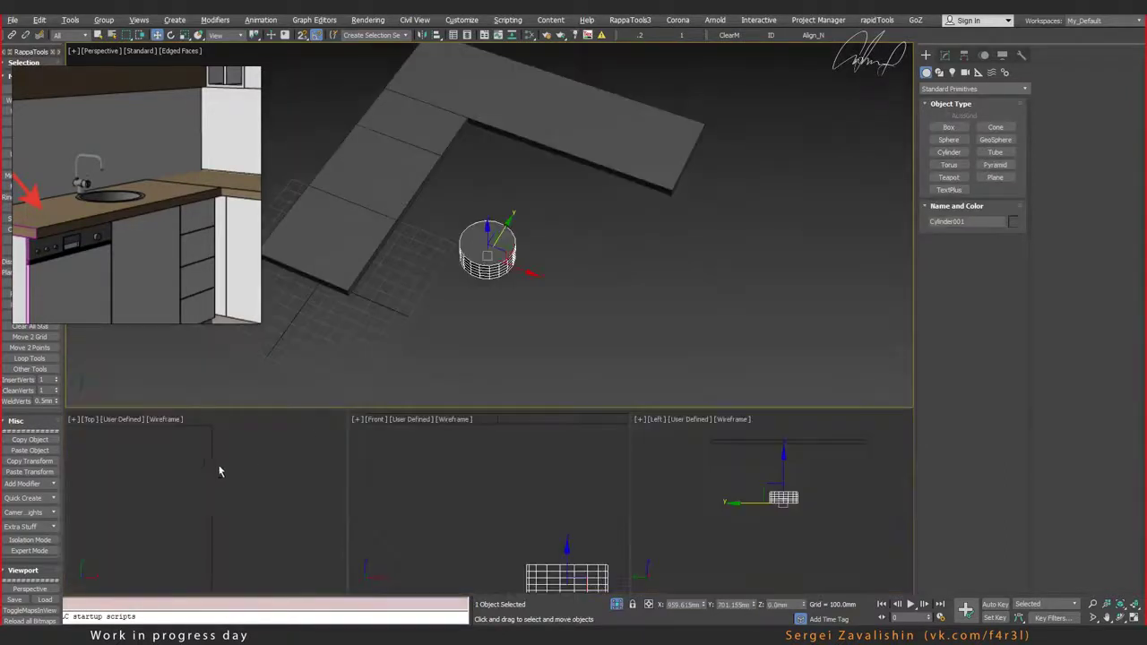
middle_click(218, 468)
key(alt+w)
key(z)
middle_drag(445, 376, 640, 328)
scroll(640, 324, down, 5)
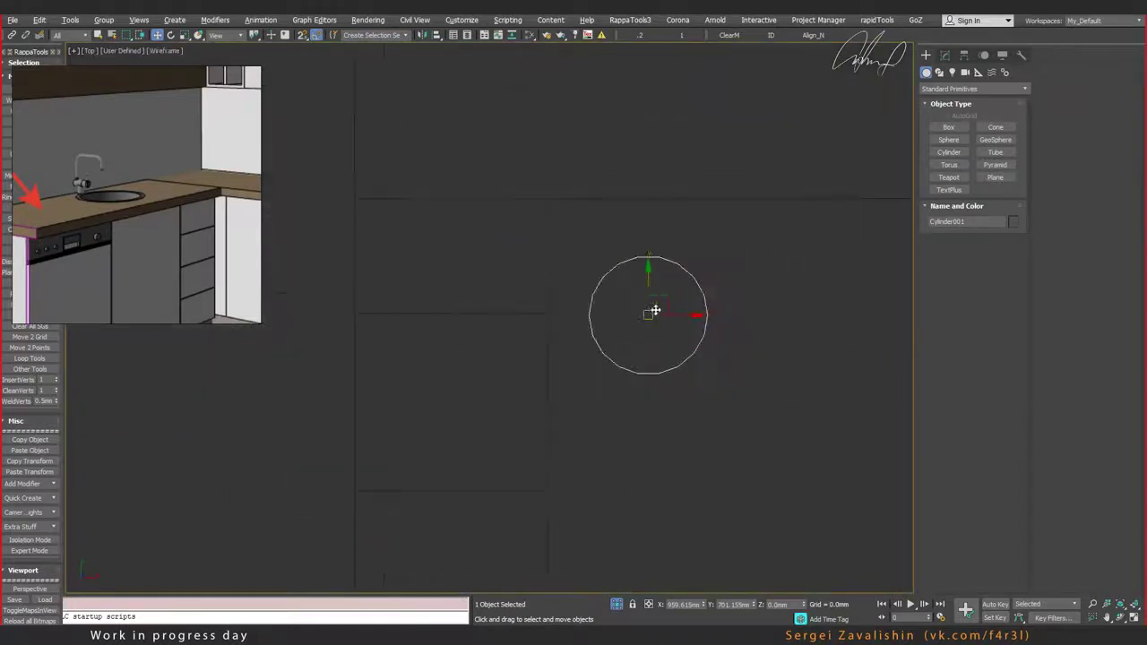
drag(637, 313, 466, 386)
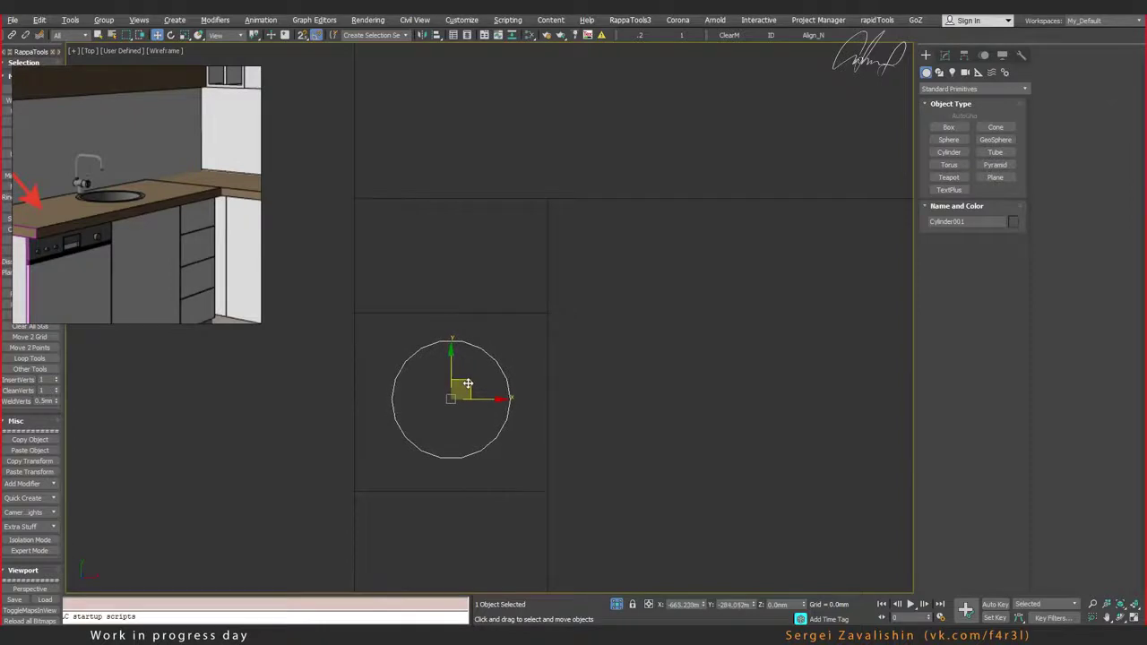
Step: Raise the cylinder onto the counter surface in the multi-view layout
key(alt+w)
key(alt+w)
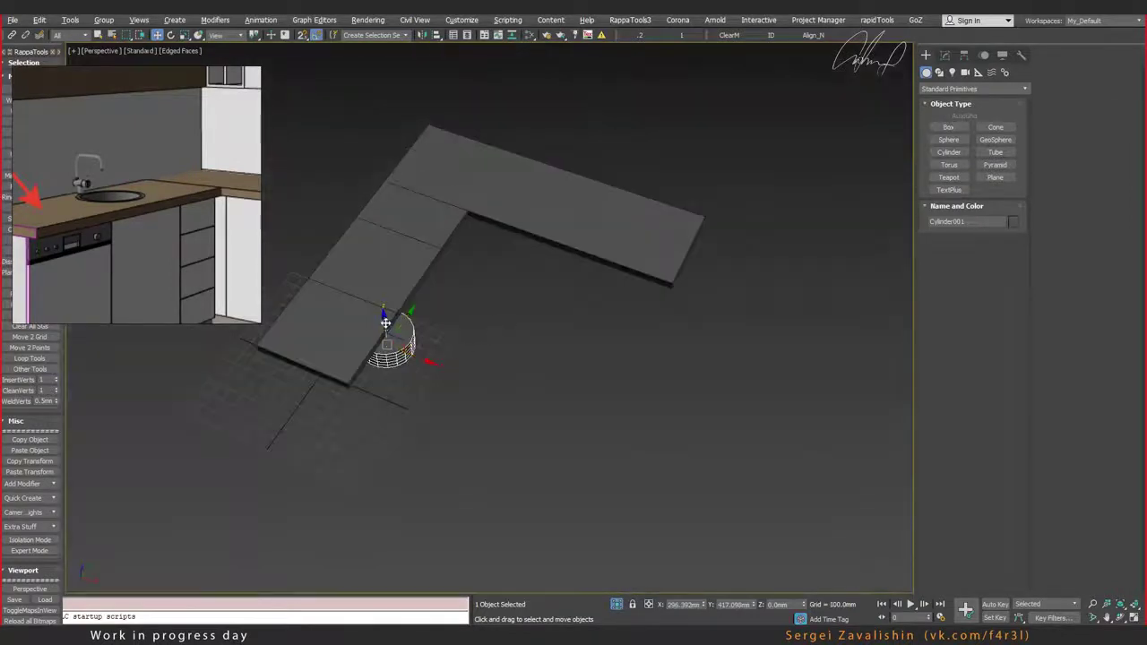
drag(383, 321, 372, 254)
scroll(372, 254, up, 2)
scroll(372, 254, up, 3)
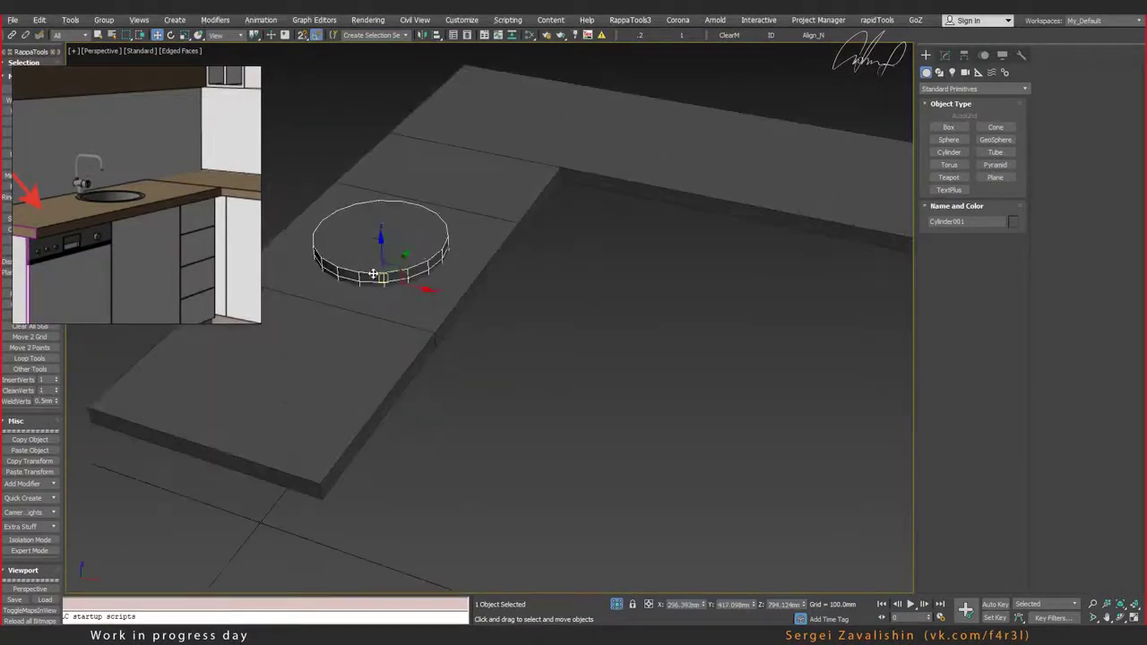
scroll(371, 254, up, 3)
mouse_move(413, 281)
middle_down()
mouse_move(523, 312)
mouse_move(493, 307)
mouse_move(573, 305)
middle_up()
Step: Set the cylinder's Sides to 12 in the Modify panel
click(946, 54)
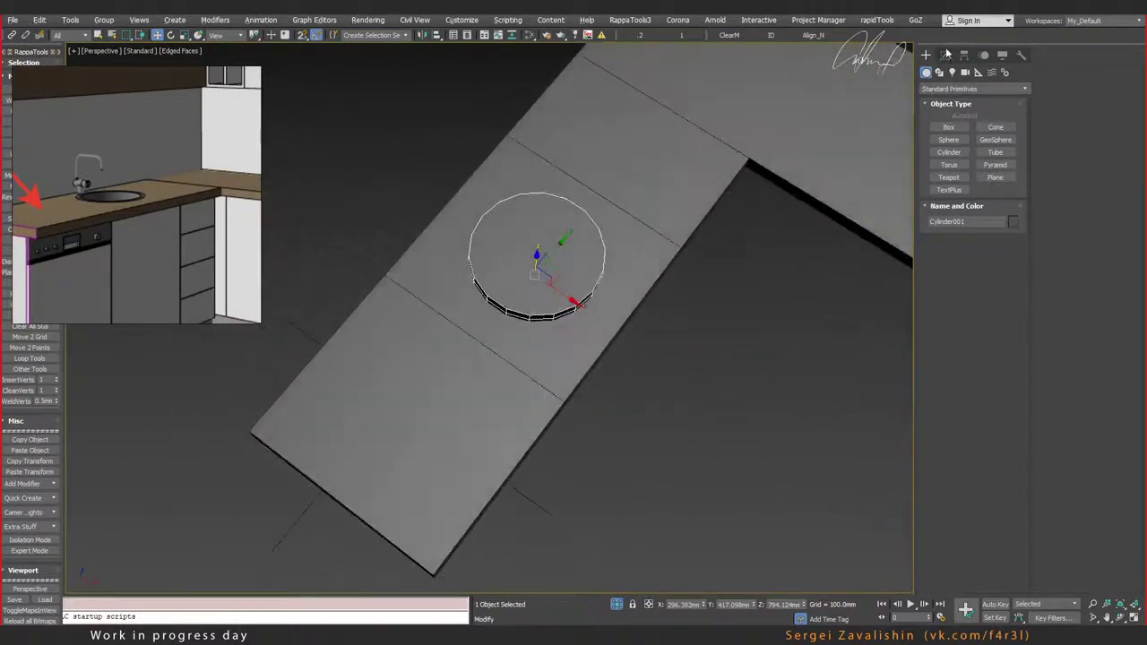
alt+middle_drag(505, 290, 537, 298)
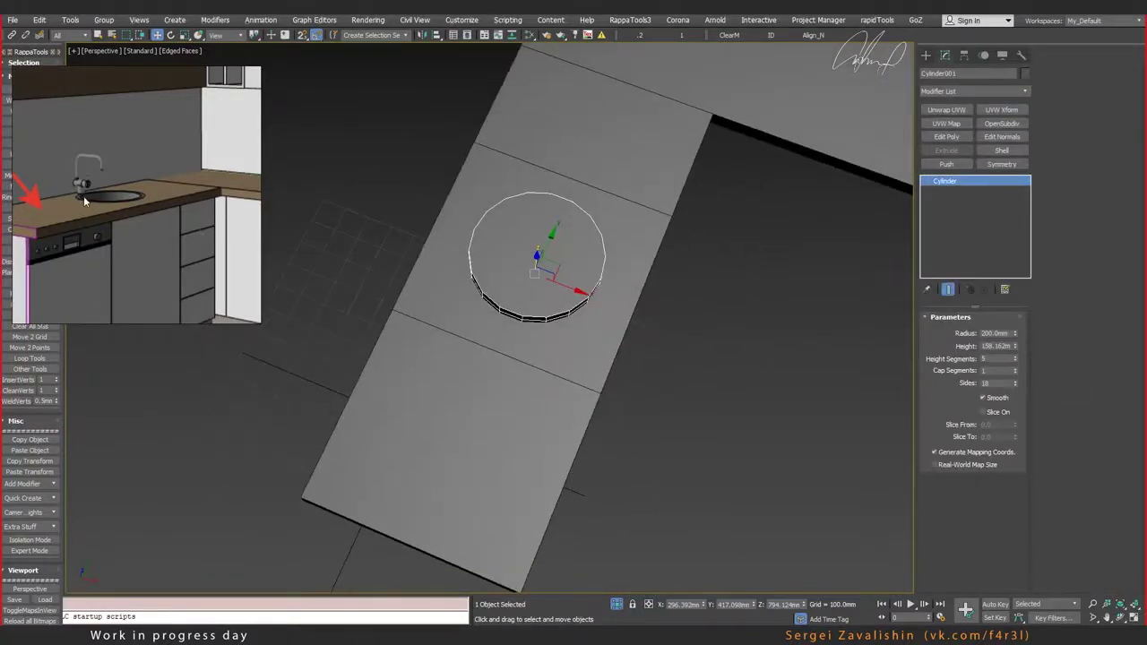
alt+middle_drag(551, 277, 562, 287)
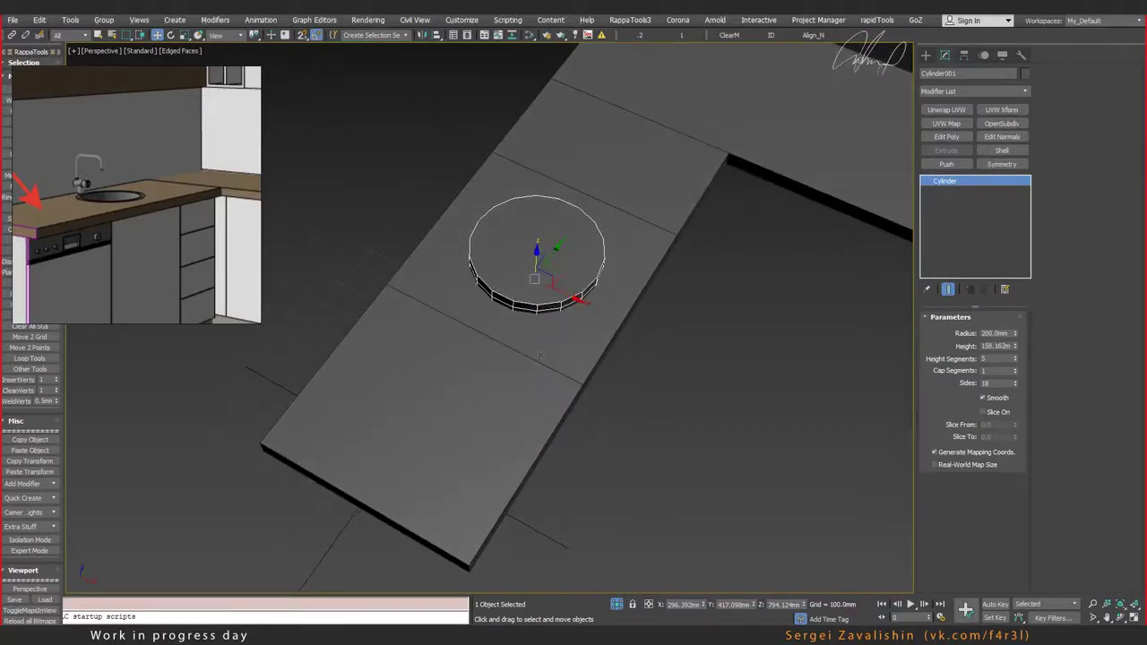
scroll(543, 323, up, 2)
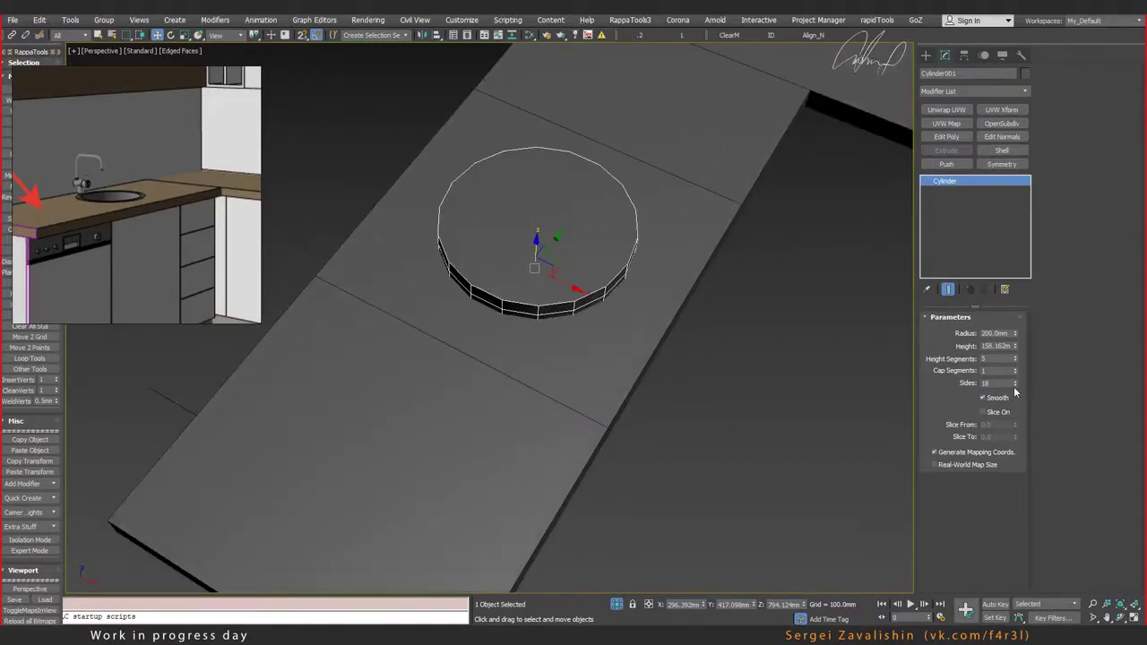
drag(1015, 384, 1015, 384)
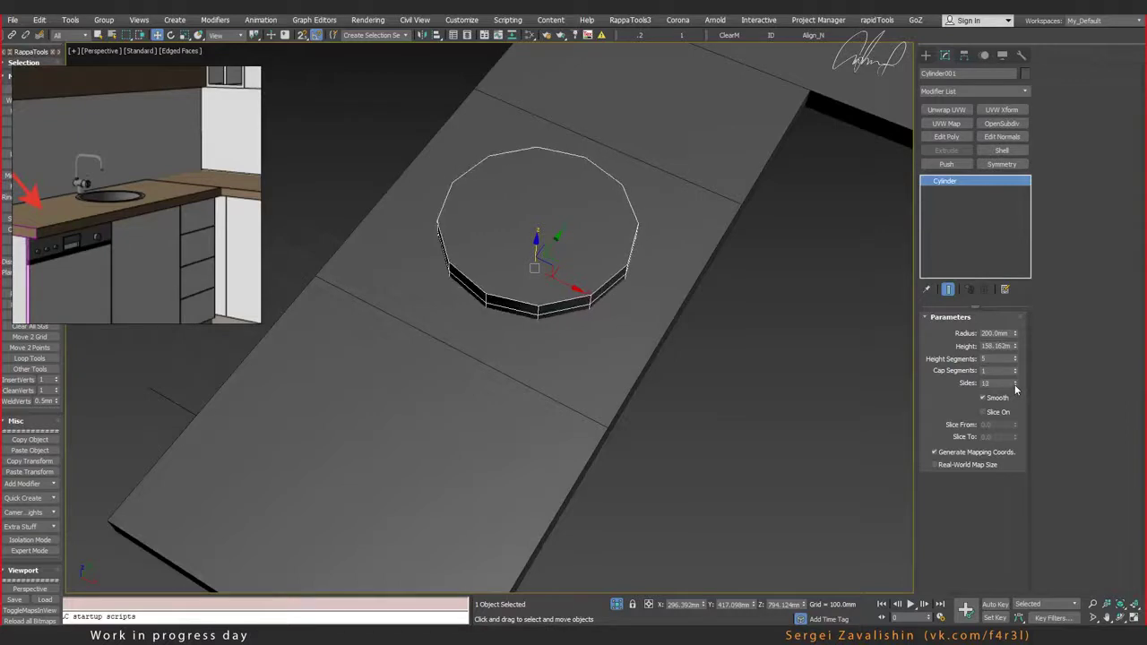
click(1016, 380)
Step: Maximize the Top viewport and centre the cylinder to check its placement on the counter
mouse_move(495, 255)
alt+middle_down()
mouse_move(427, 294)
mouse_move(406, 269)
mouse_move(506, 339)
alt+middle_up()
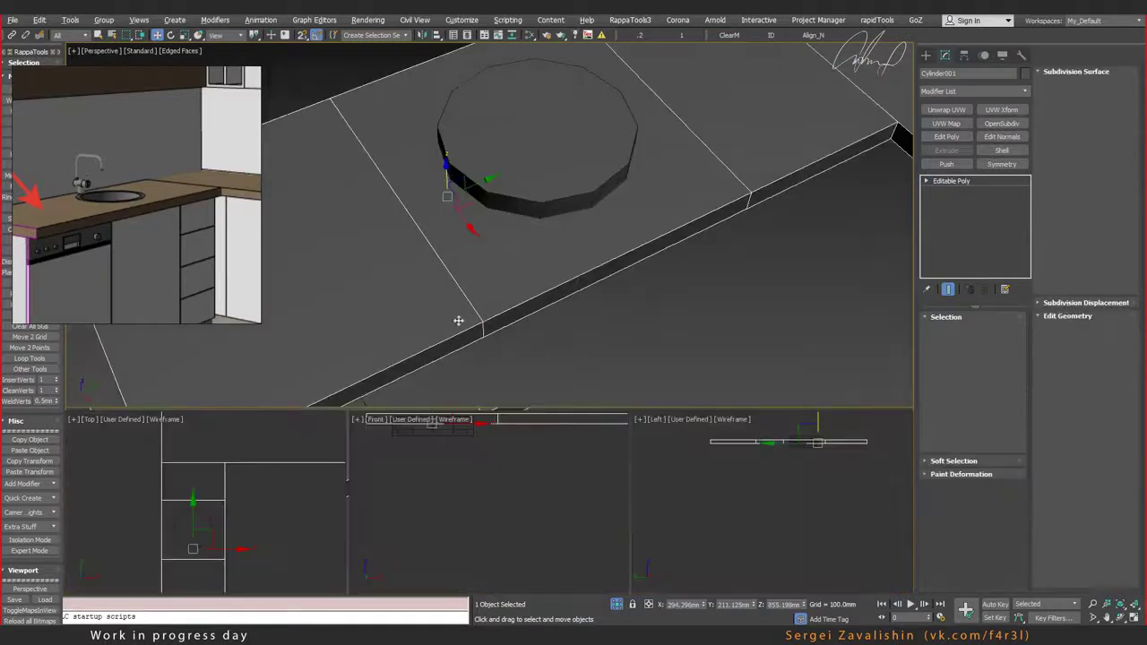
key(alt+w)
scroll(487, 374, down, 2)
middle_drag(487, 373, 542, 358)
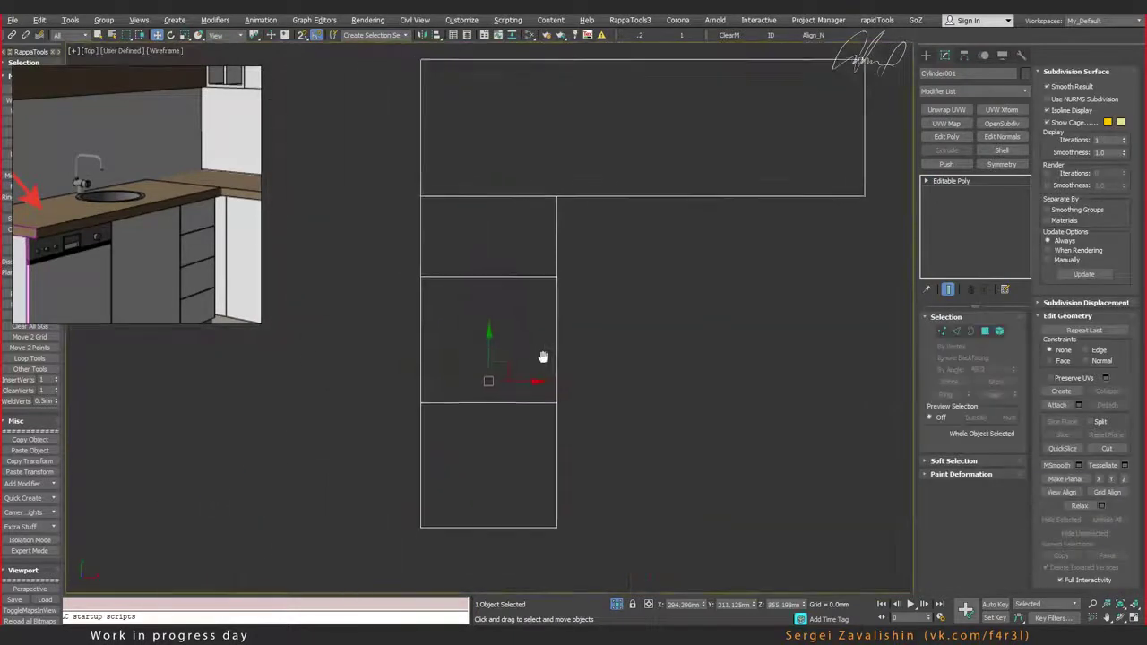
scroll(484, 363, up, 3)
middle_drag(468, 408, 489, 361)
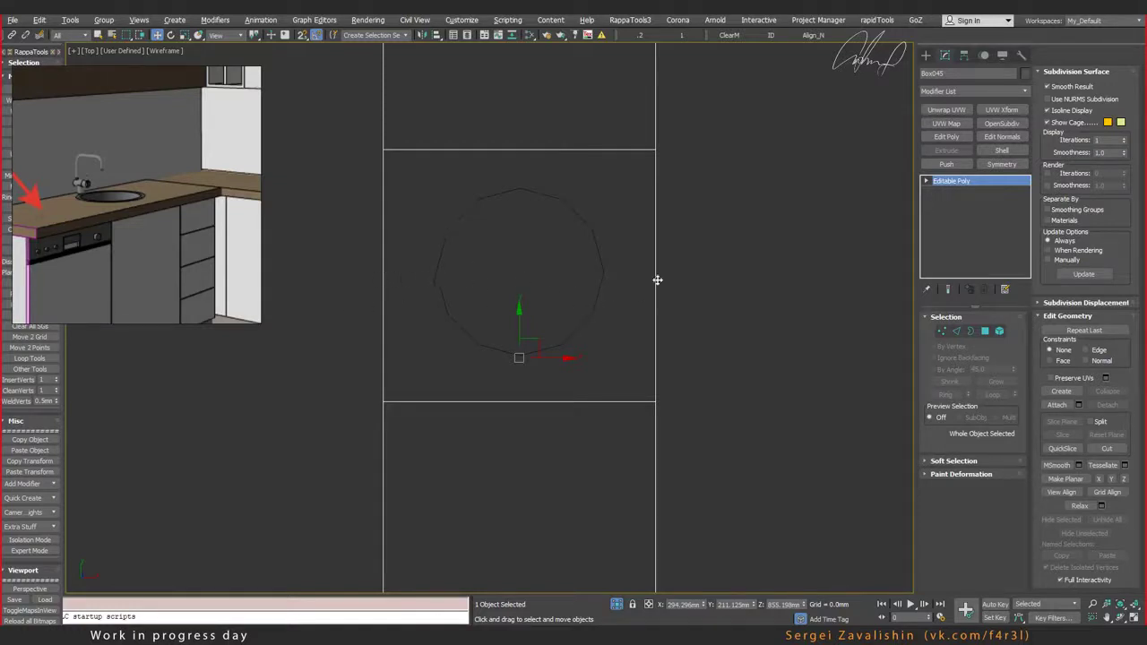
Step: Convert the Cylinder001 sink cylinder to an Editable Poly, then select the Box045 countertop
middle_drag(525, 281, 561, 277)
scroll(561, 277, down, 2)
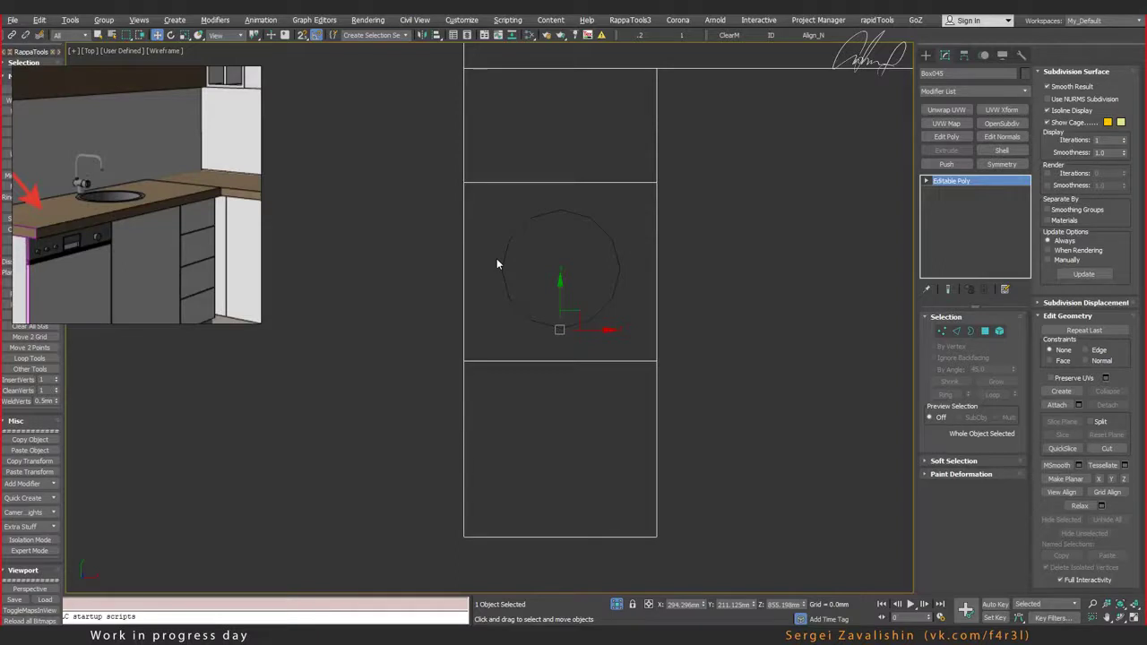
scroll(501, 266, up, 2)
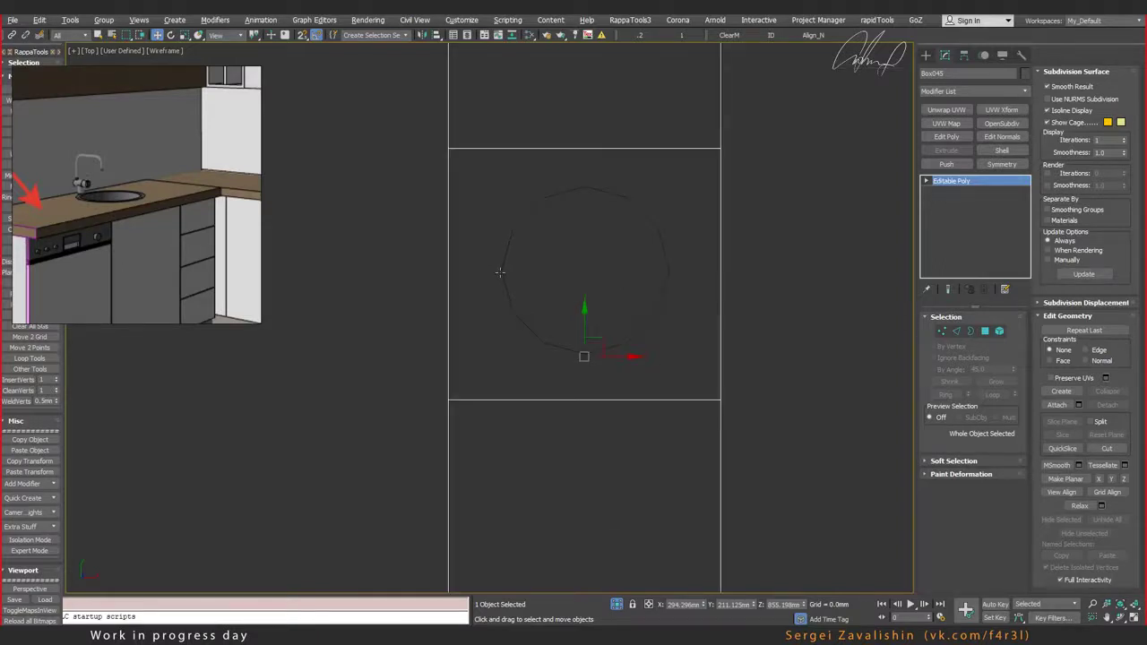
scroll(499, 272, up, 2)
middle_drag(418, 274, 395, 259)
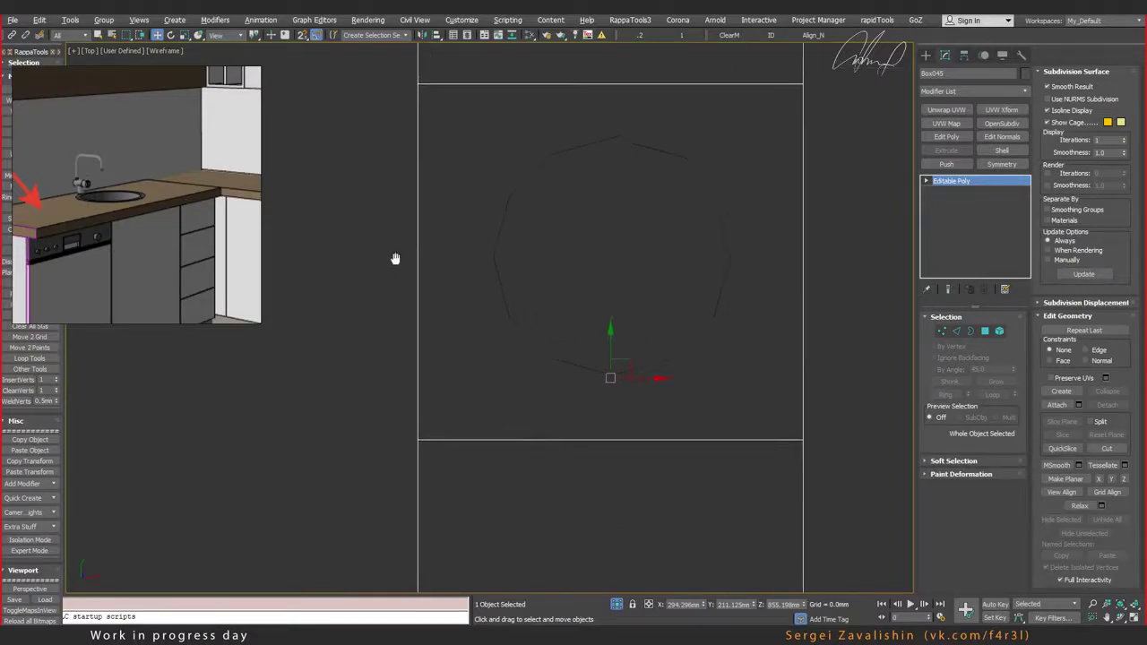
click(722, 261)
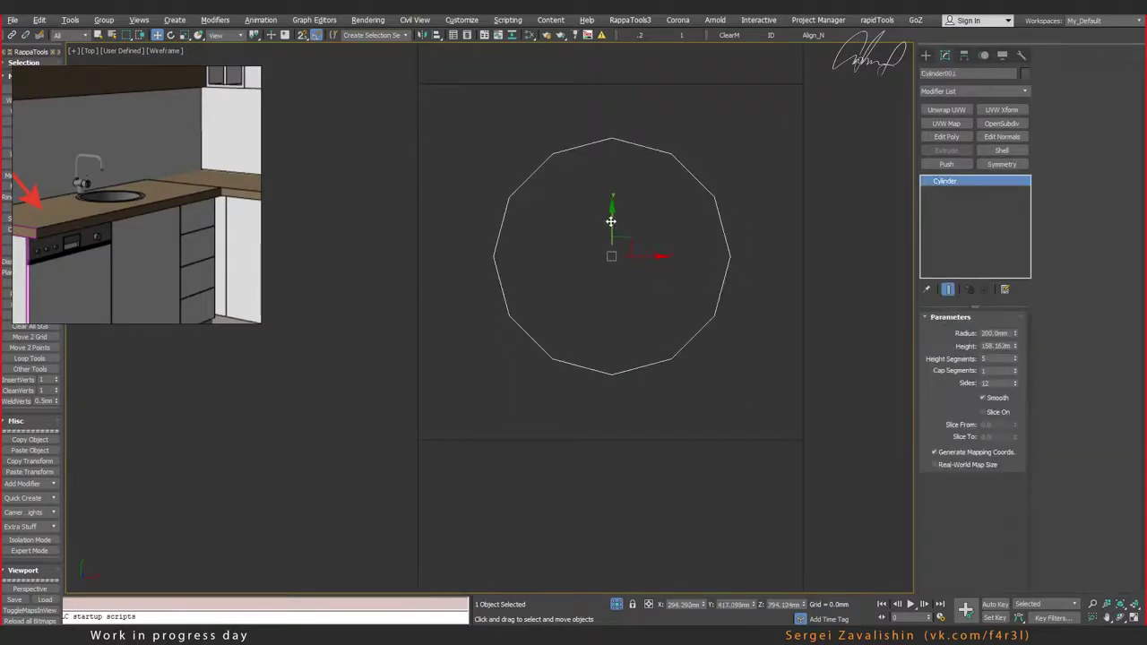
drag(610, 222, 610, 224)
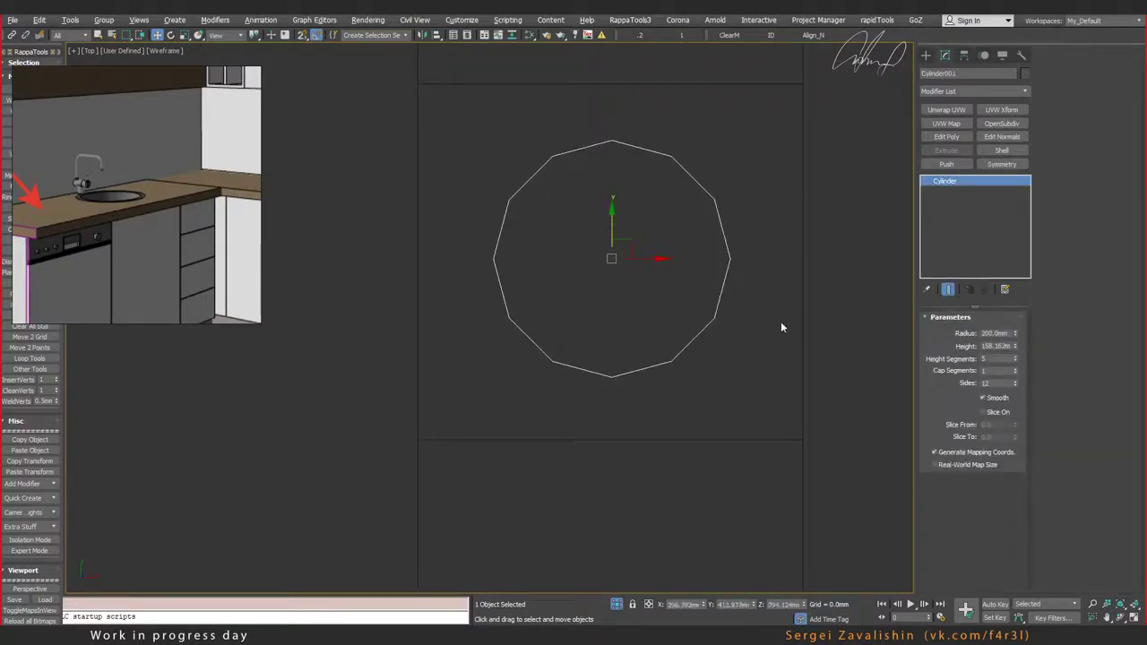
key(ctrl+e)
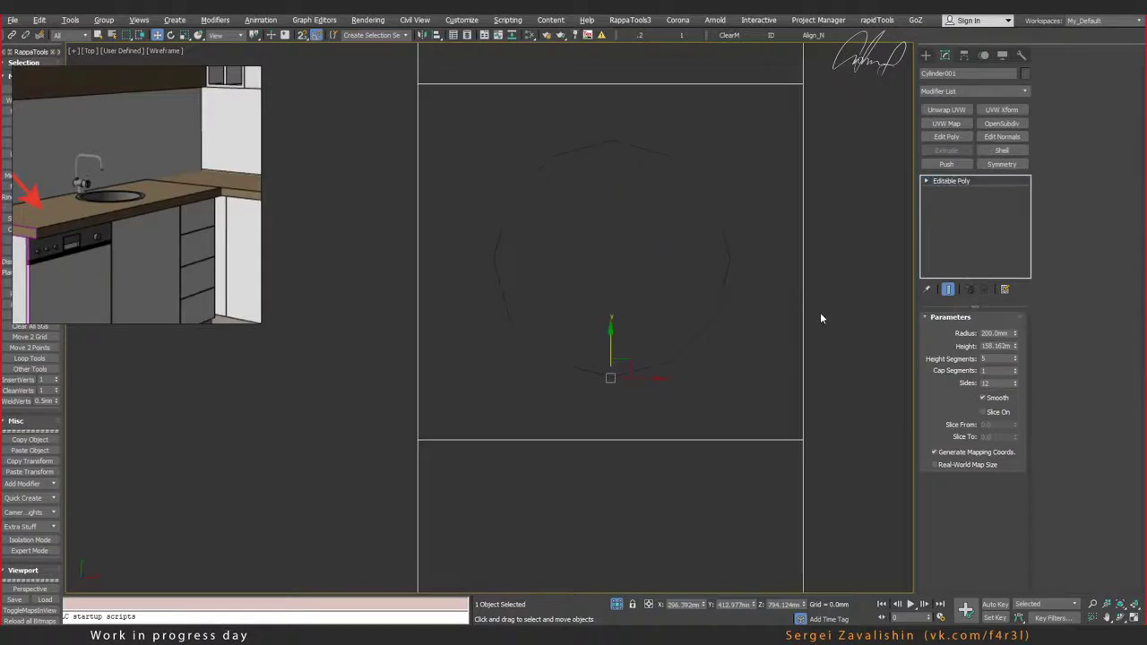
scroll(818, 312, down, 3)
click(815, 312)
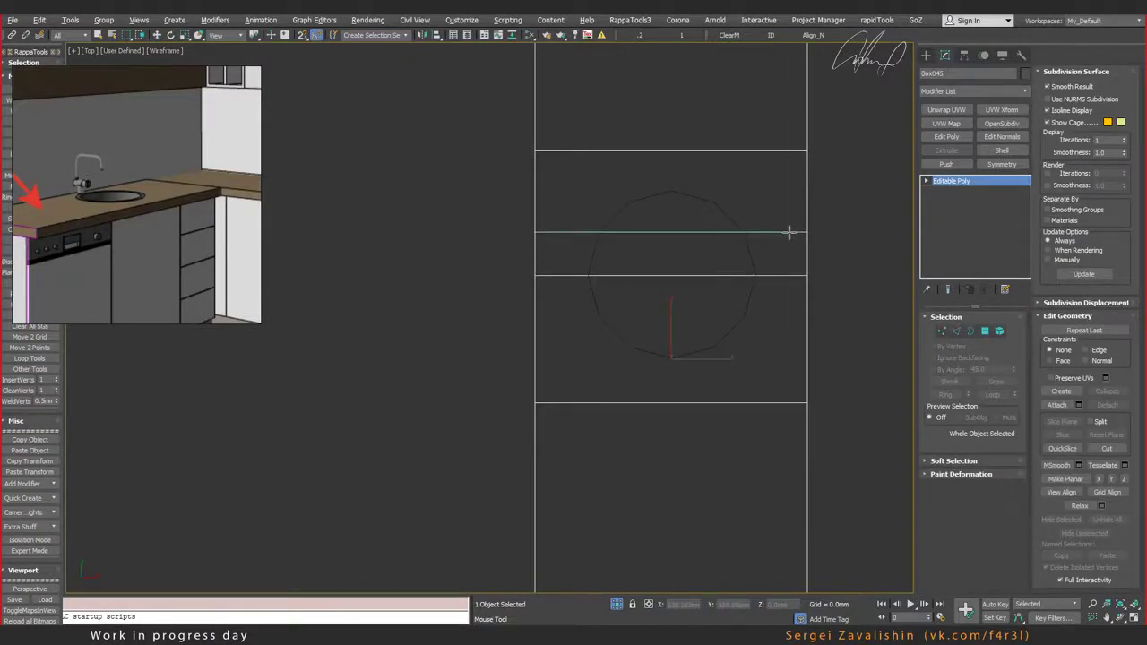
Step: Cut horizontal edges above and below the sink circle and vertical edges on both sides
click(789, 233)
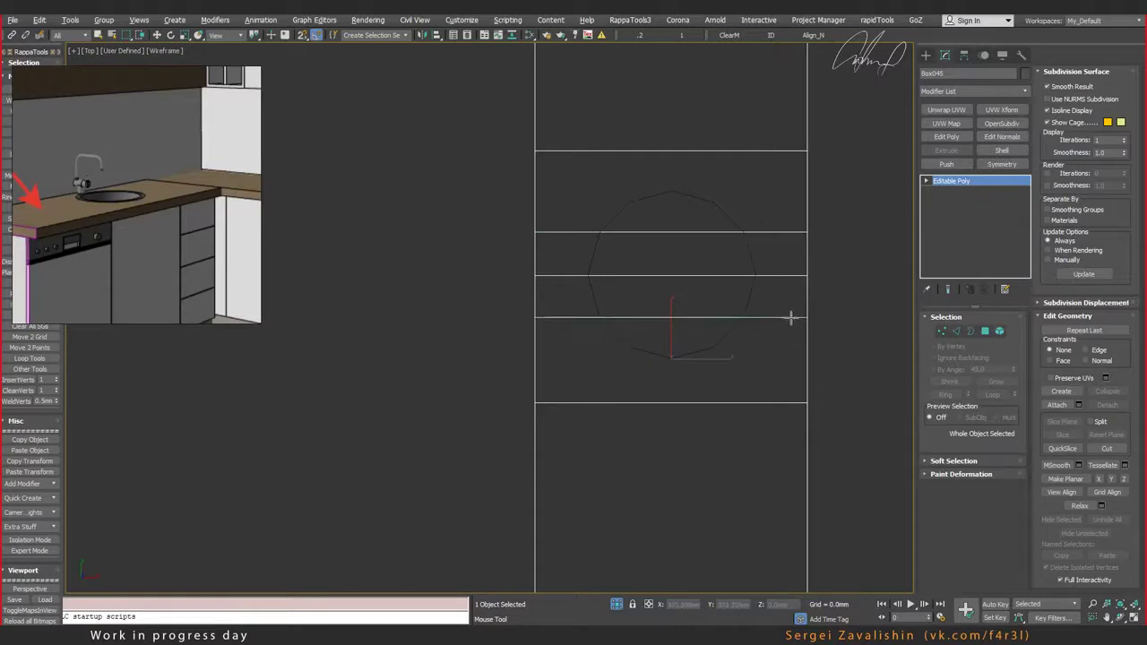
click(792, 318)
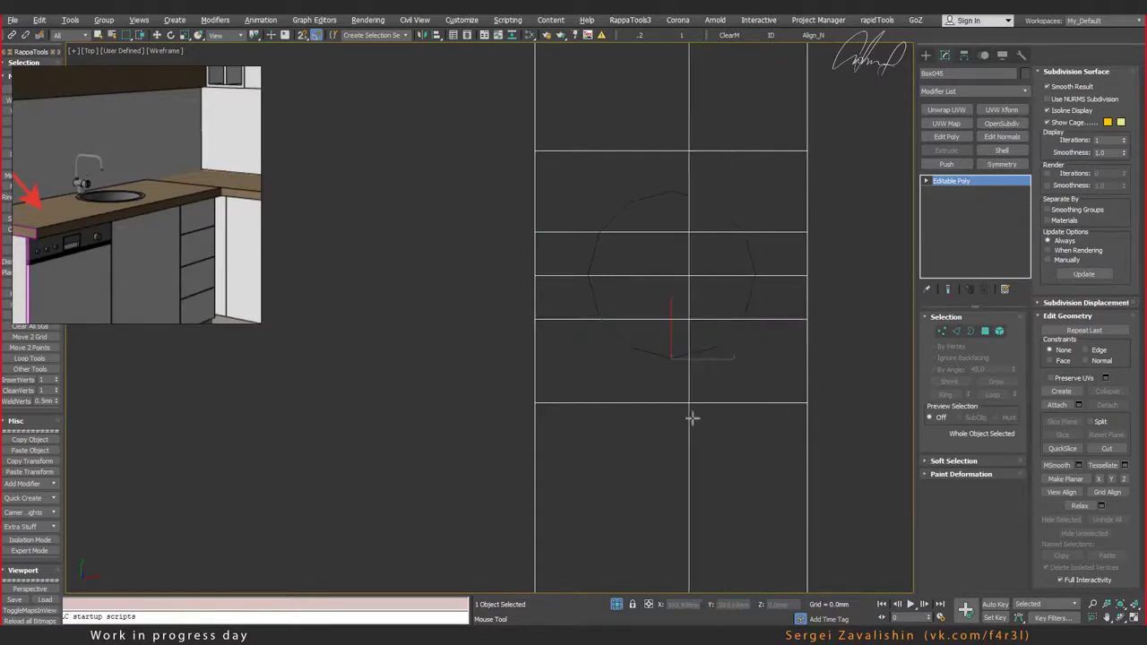
click(743, 402)
click(671, 403)
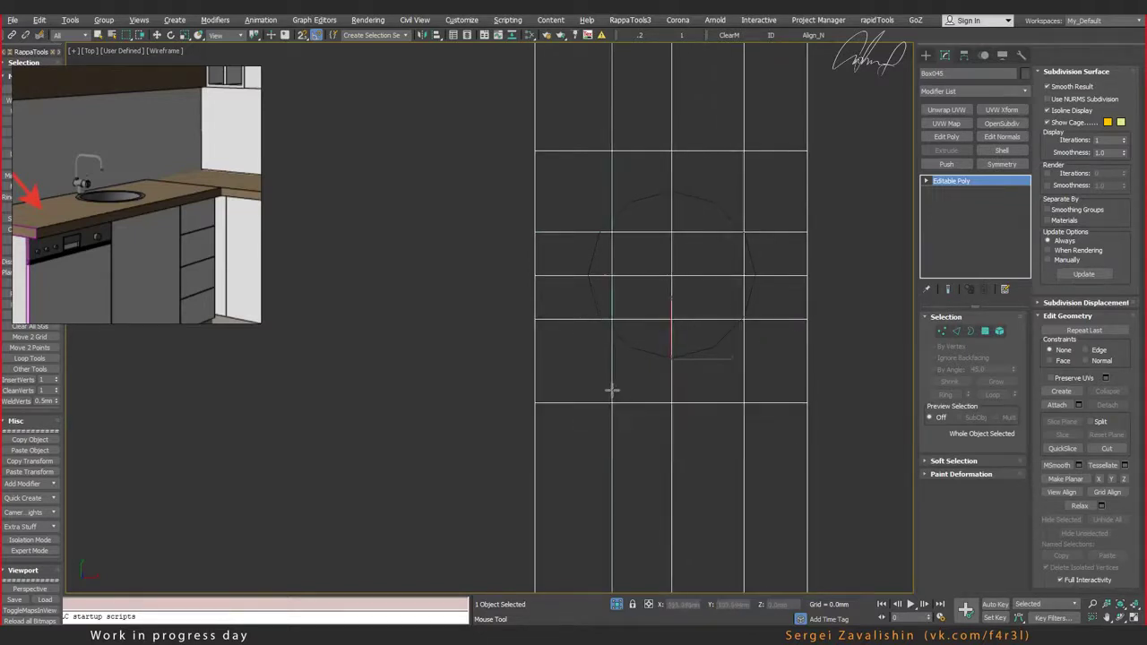
key(w)
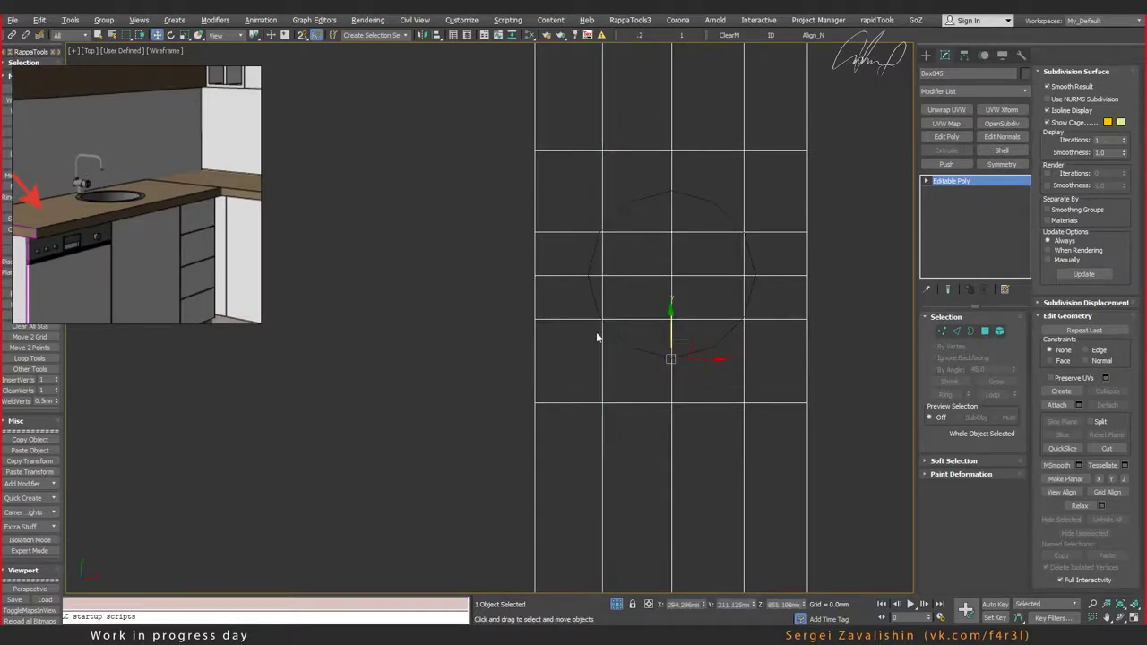
Step: Add vertical cuts near the countertop's left and right sides, then end cutting
click(567, 284)
scroll(564, 290, down, 2)
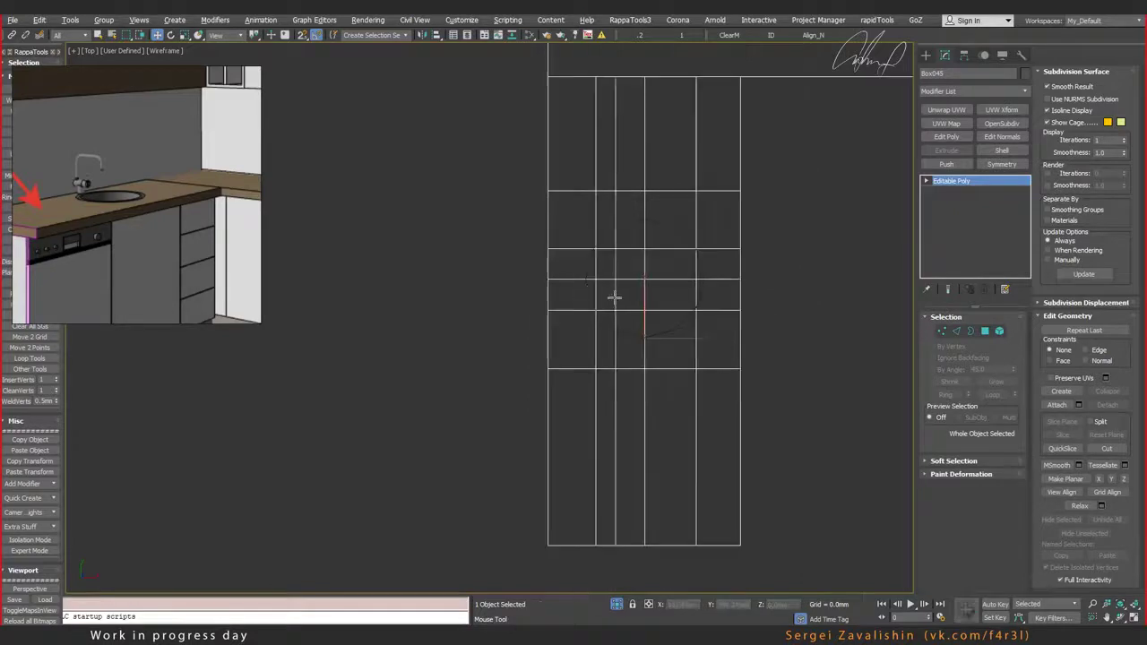
click(570, 268)
click(725, 273)
right_click(726, 273)
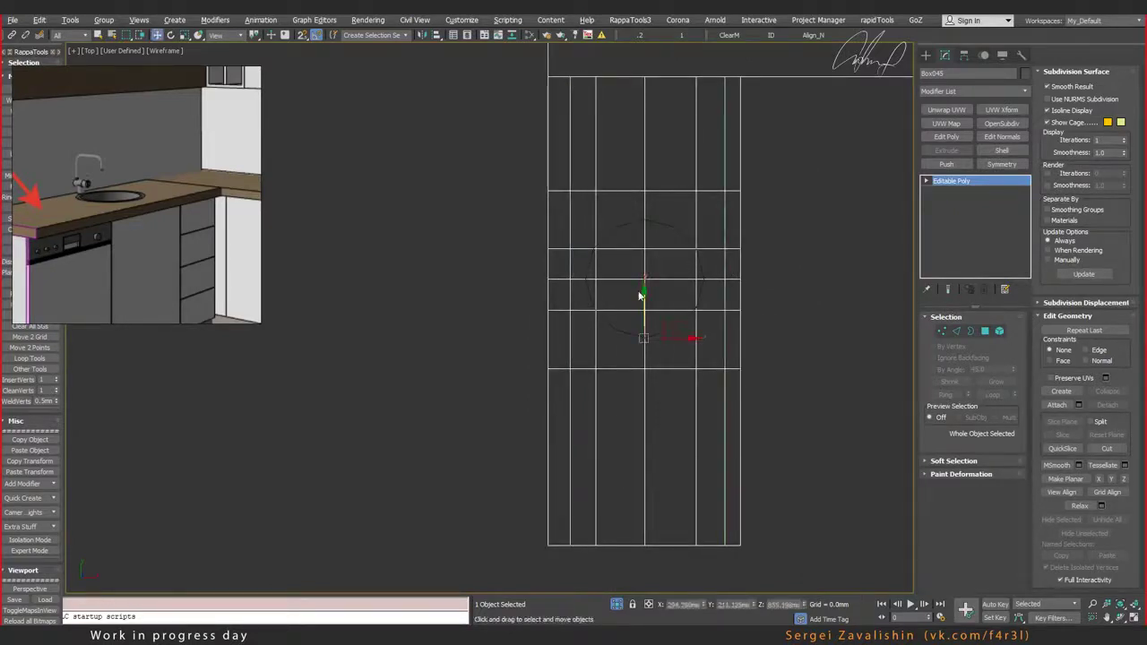
click(942, 331)
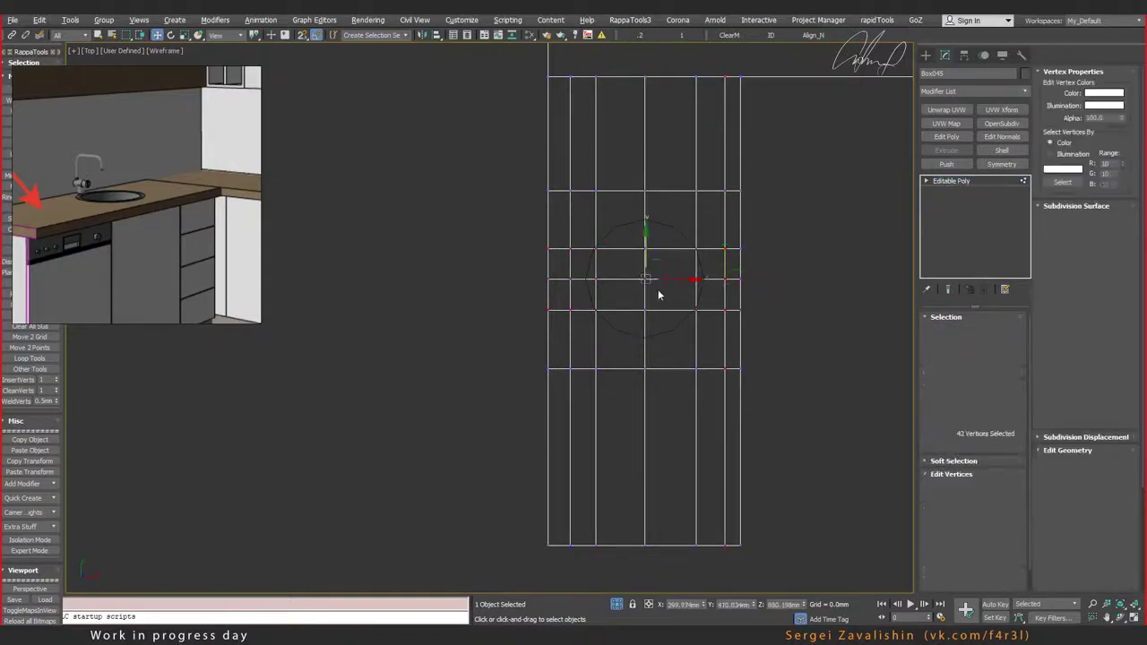
Step: Scale the middle vertex rows apart vertically, then trial-select the 32 polygons around the sink
key(r)
drag(648, 225, 641, 192)
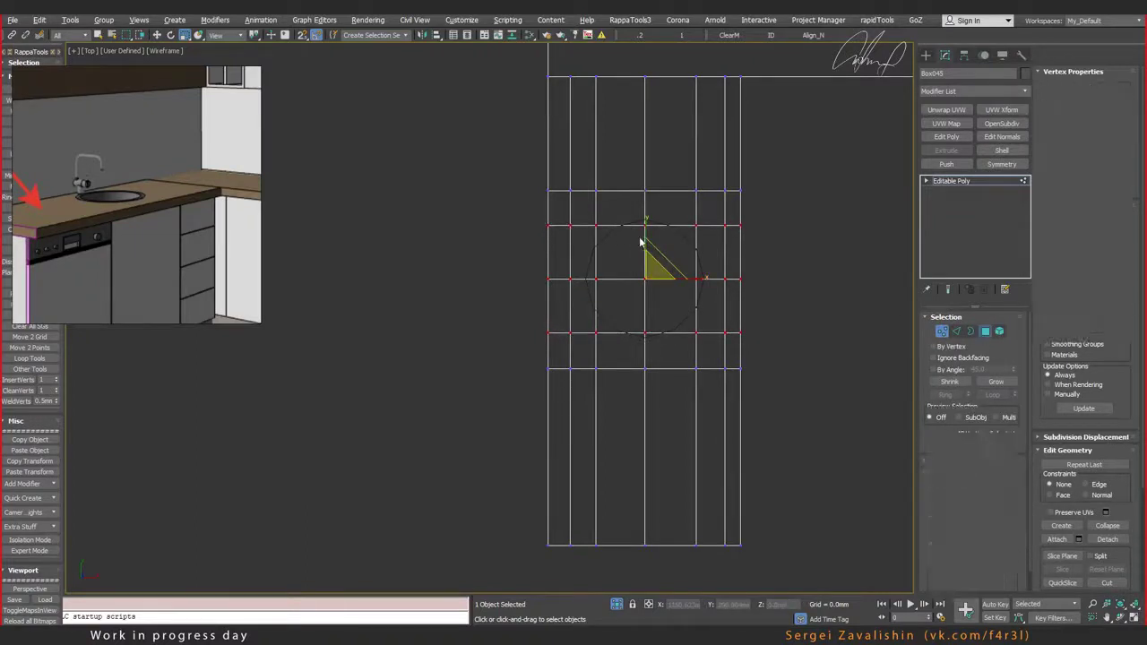
key(4)
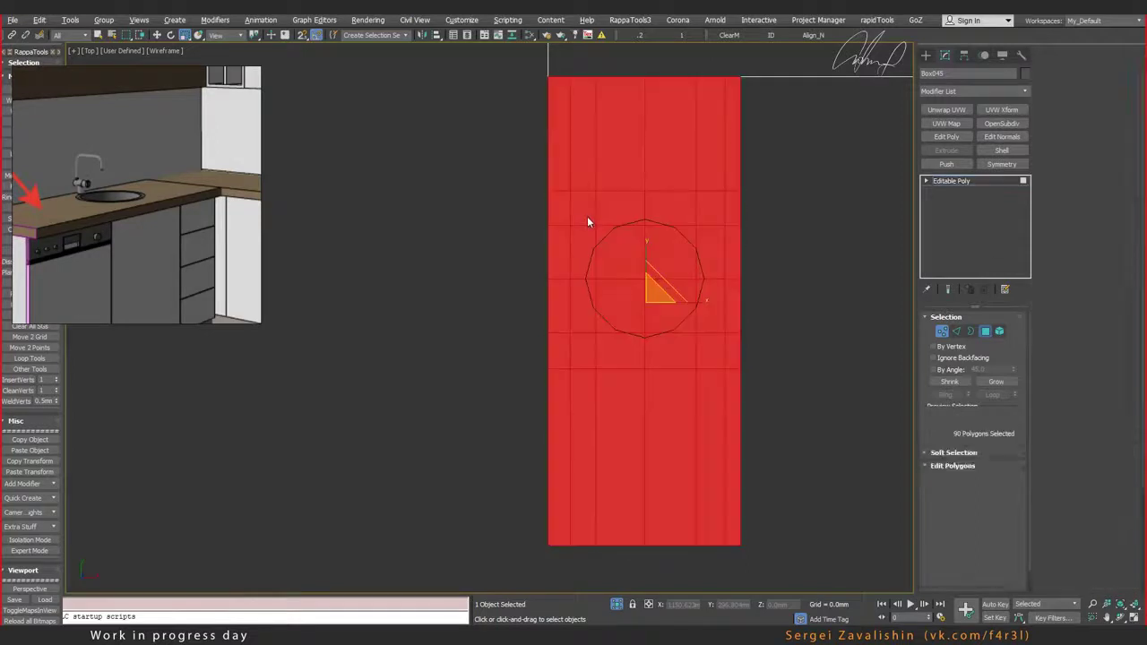
click(586, 216)
key(q)
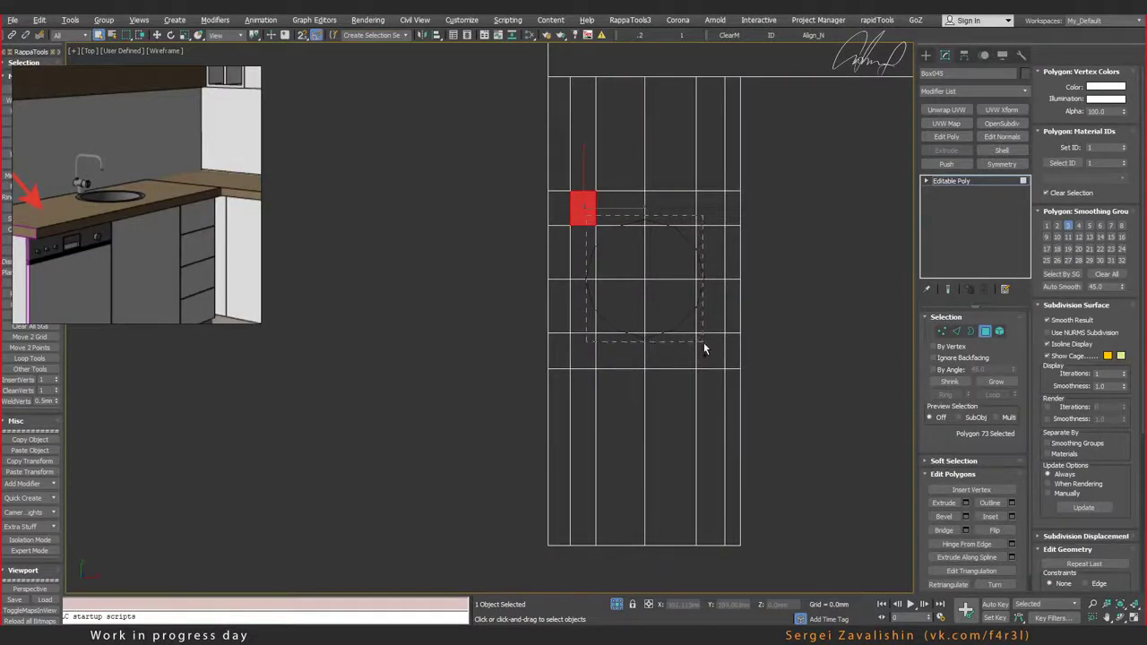
drag(704, 346, 704, 350)
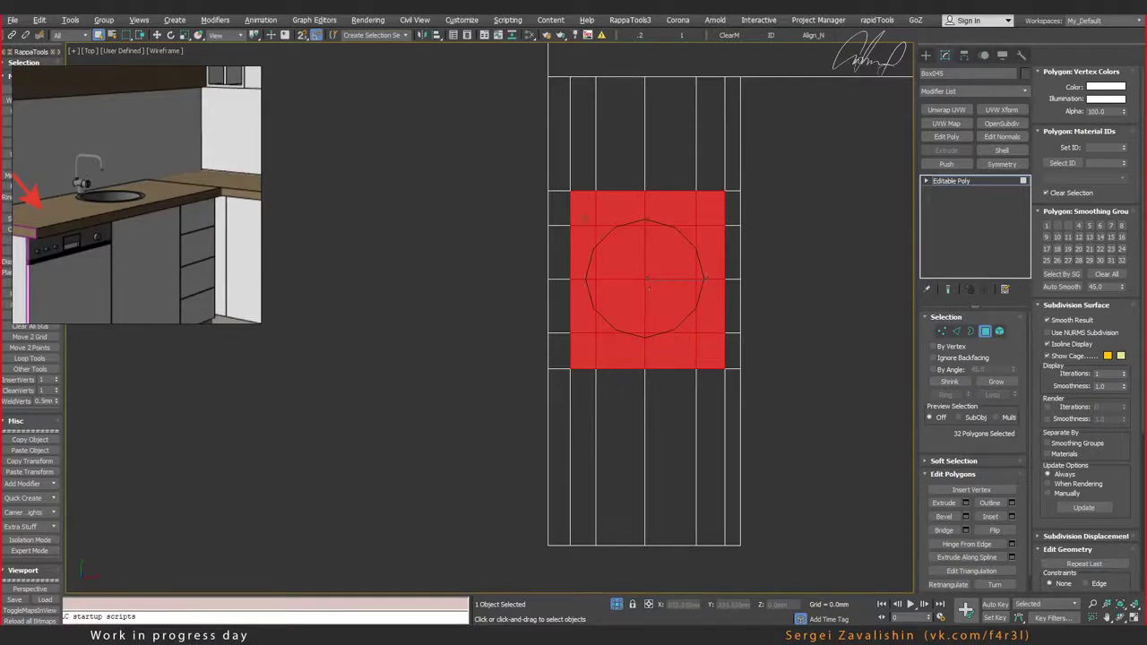
click(814, 317)
Step: Test moving one and then two polygons, undoing each move and deselecting
click(581, 212)
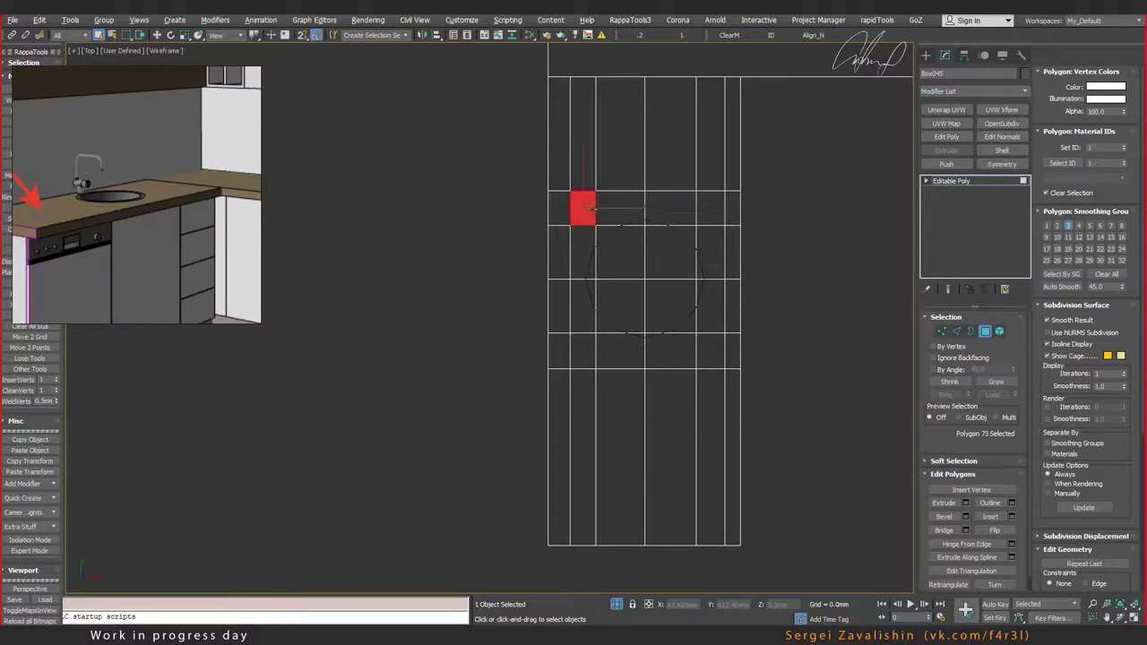
key(w)
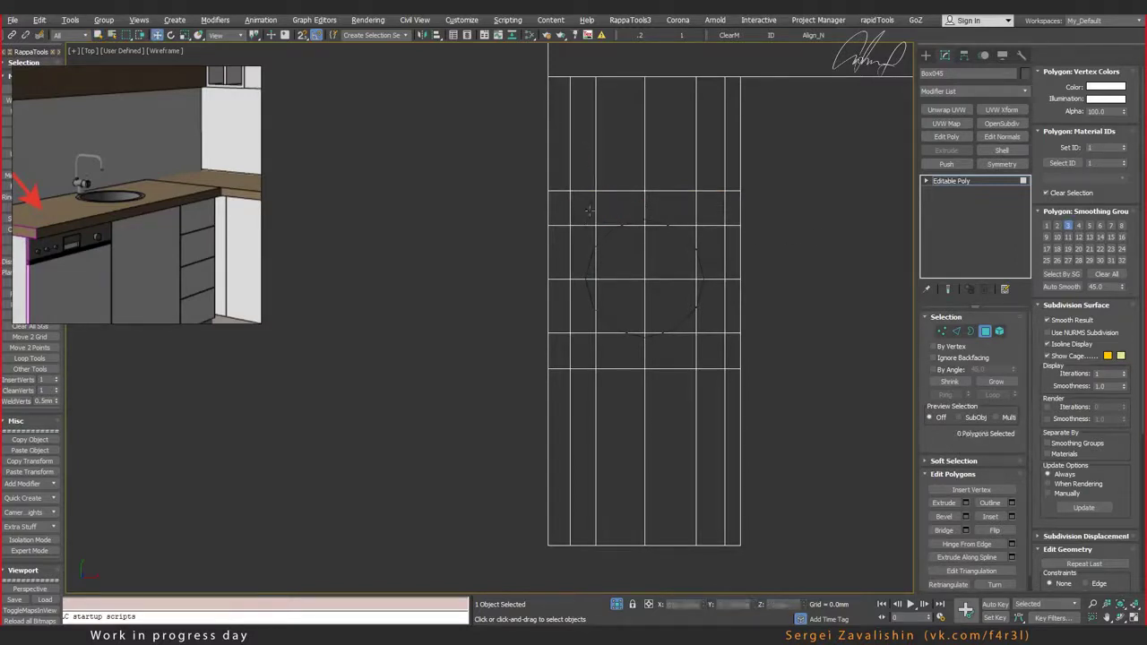
drag(596, 231, 691, 344)
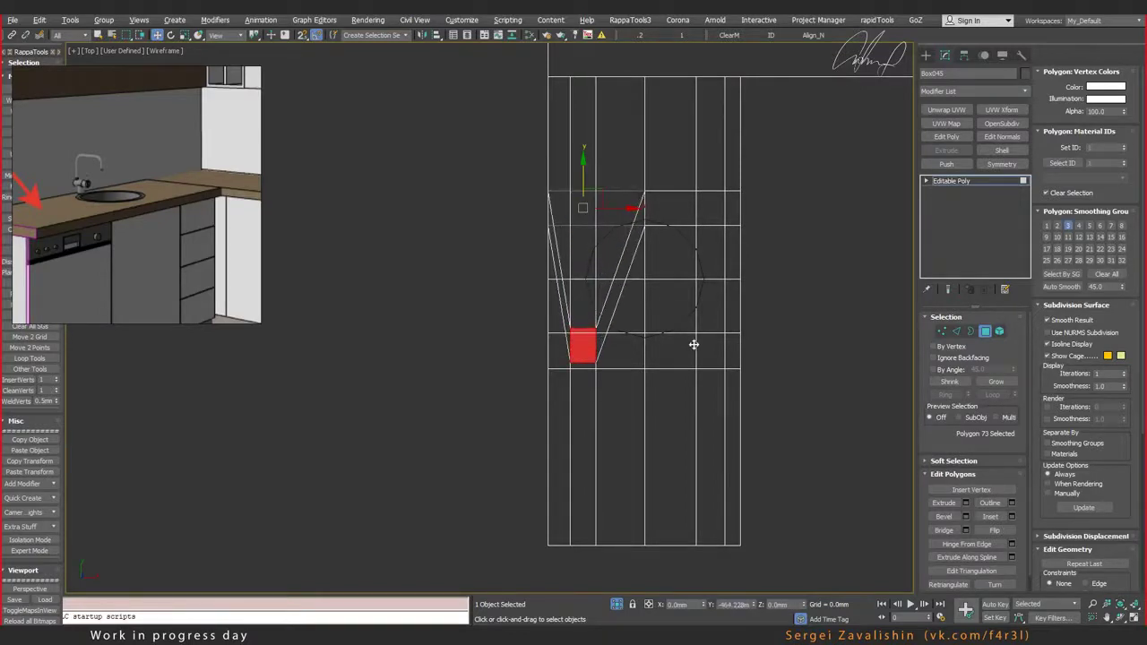
key(ctrl+z)
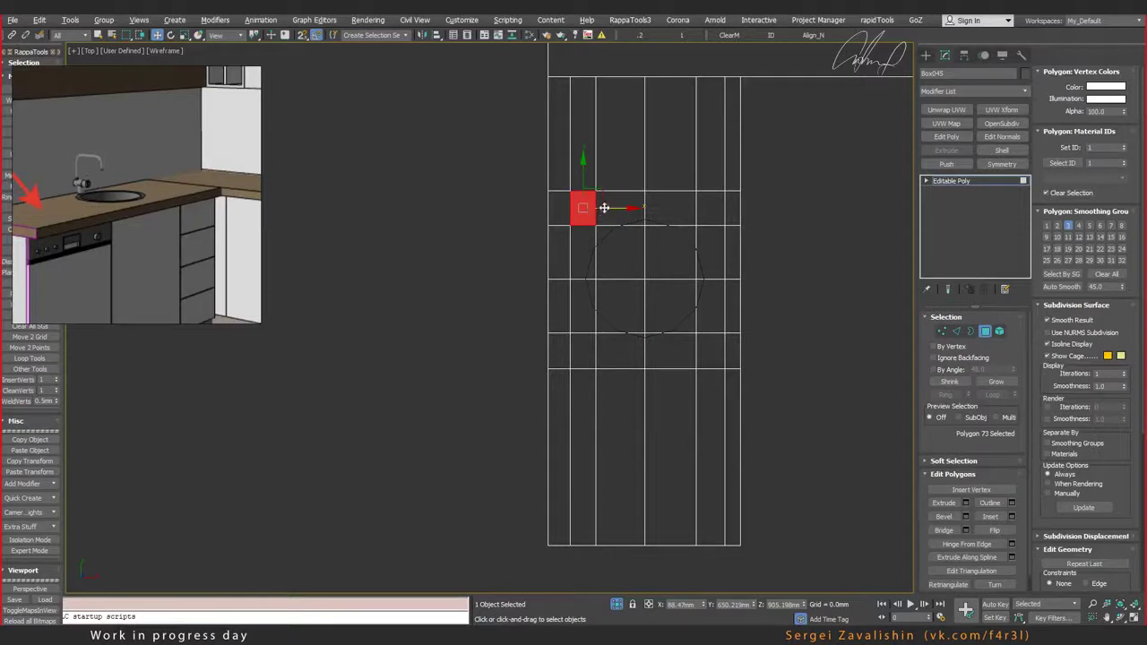
ctrl+click(681, 251)
drag(670, 255, 577, 350)
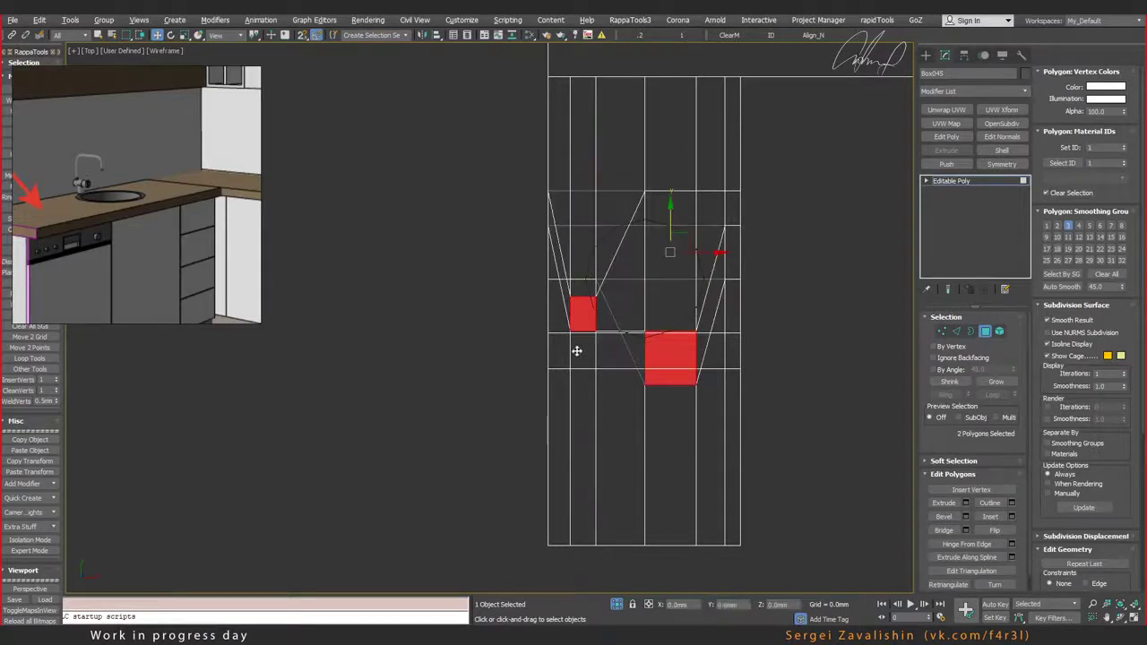
key(ctrl+z)
click(775, 275)
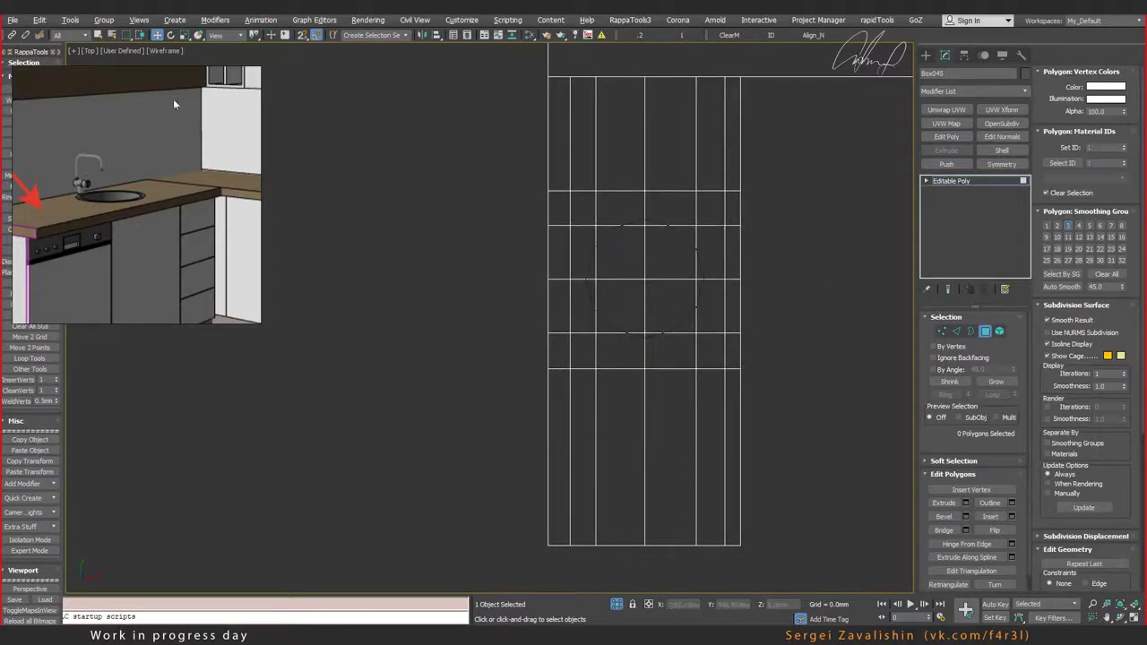
click(99, 34)
Step: Move the kitchen reference picture lower and trial a fence selection of 47 polygons
click(132, 42)
drag(155, 117, 173, 239)
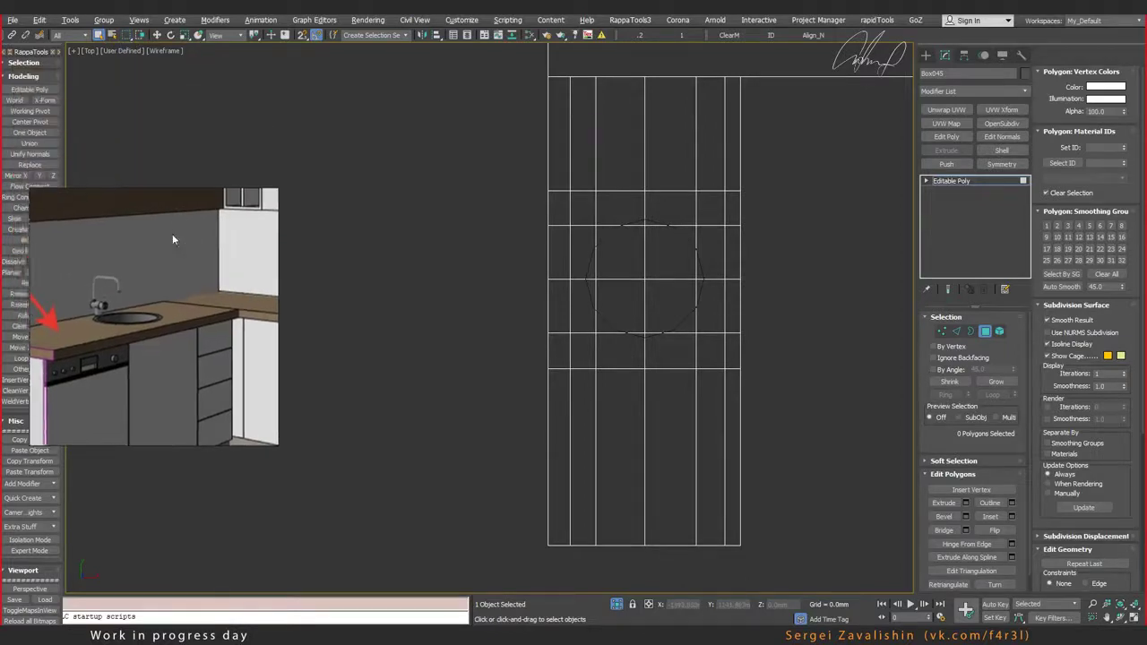
click(131, 38)
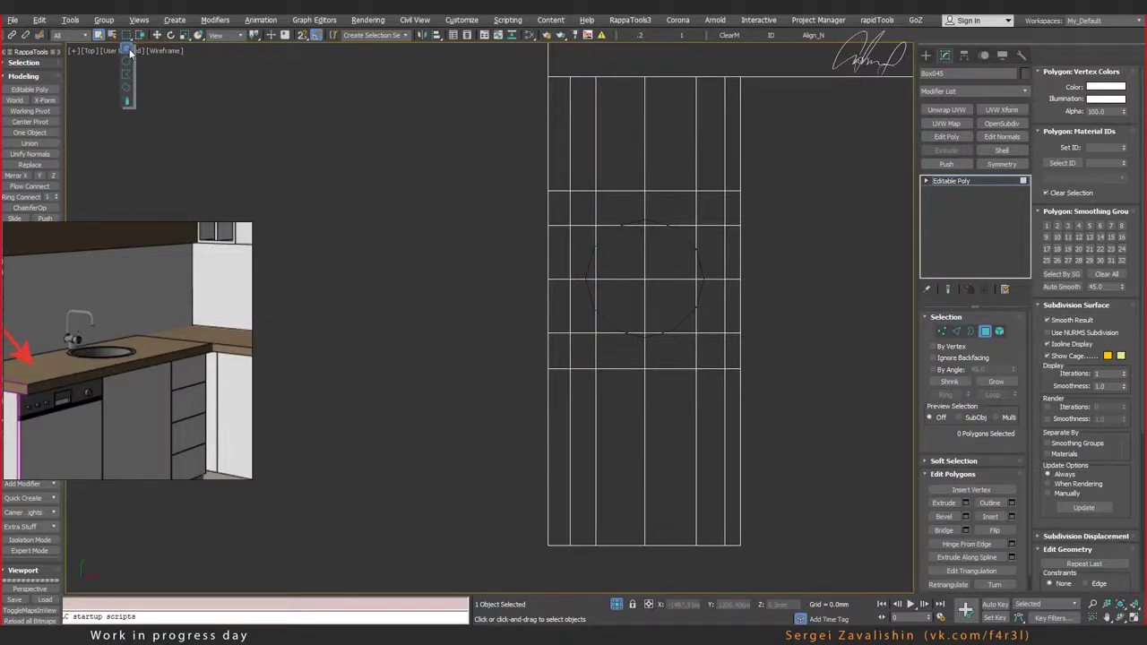
click(129, 54)
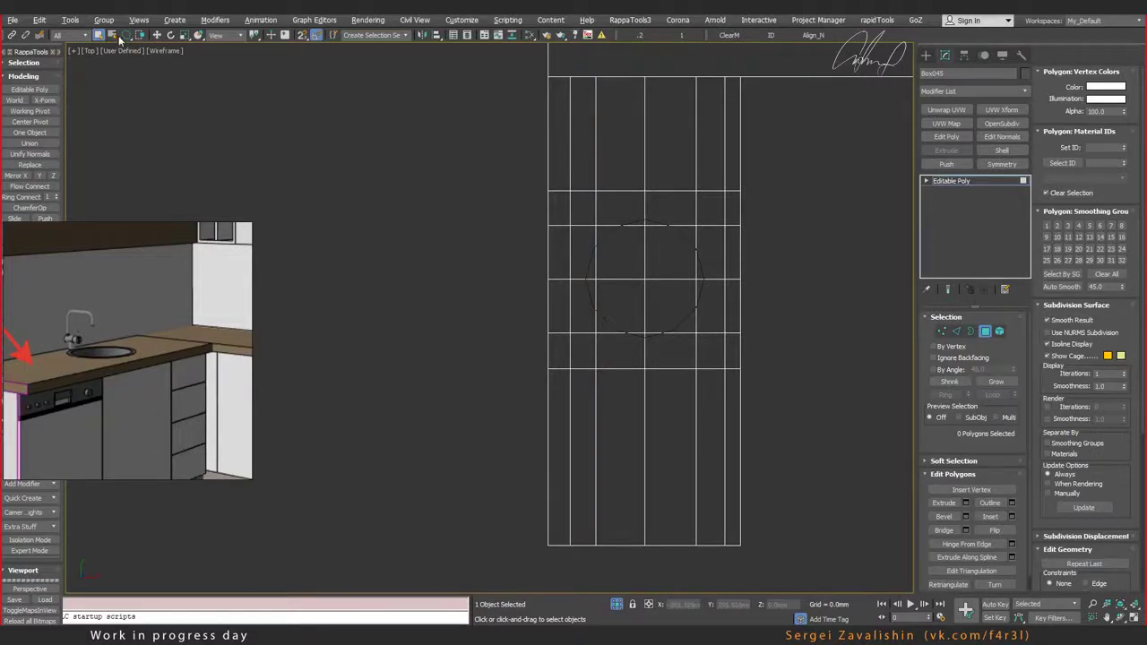
click(131, 39)
click(131, 72)
drag(520, 184, 428, 238)
click(489, 291)
click(610, 138)
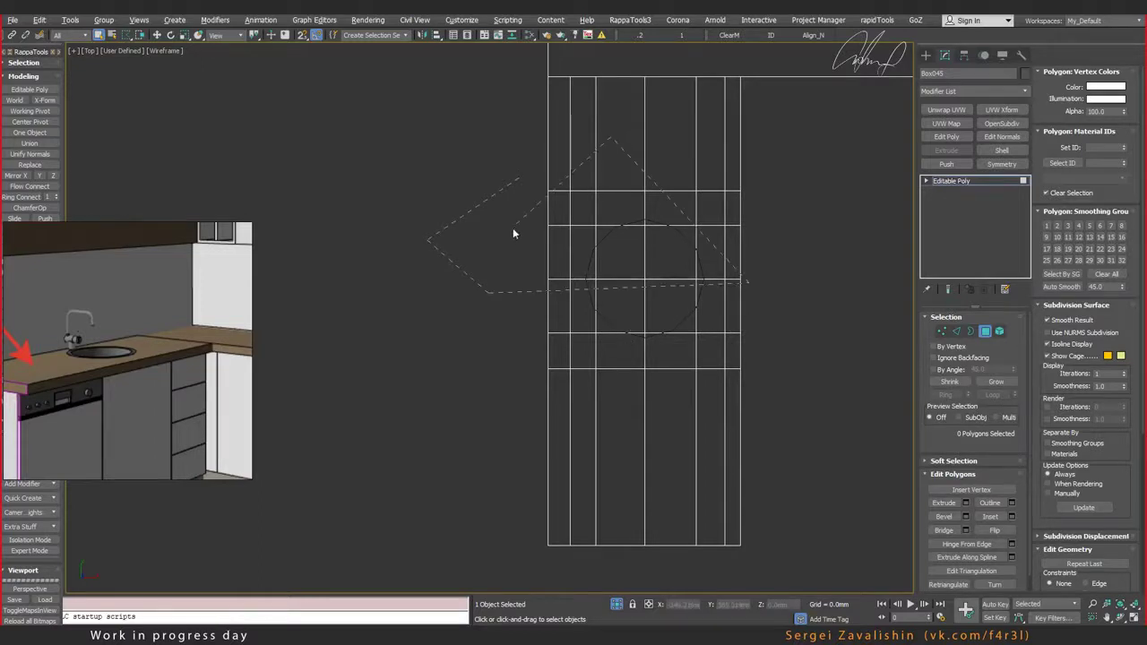
double_click(459, 217)
Step: Trial a paint selection, undo it, and window-select the polygons covering the sink circle
drag(128, 40, 129, 90)
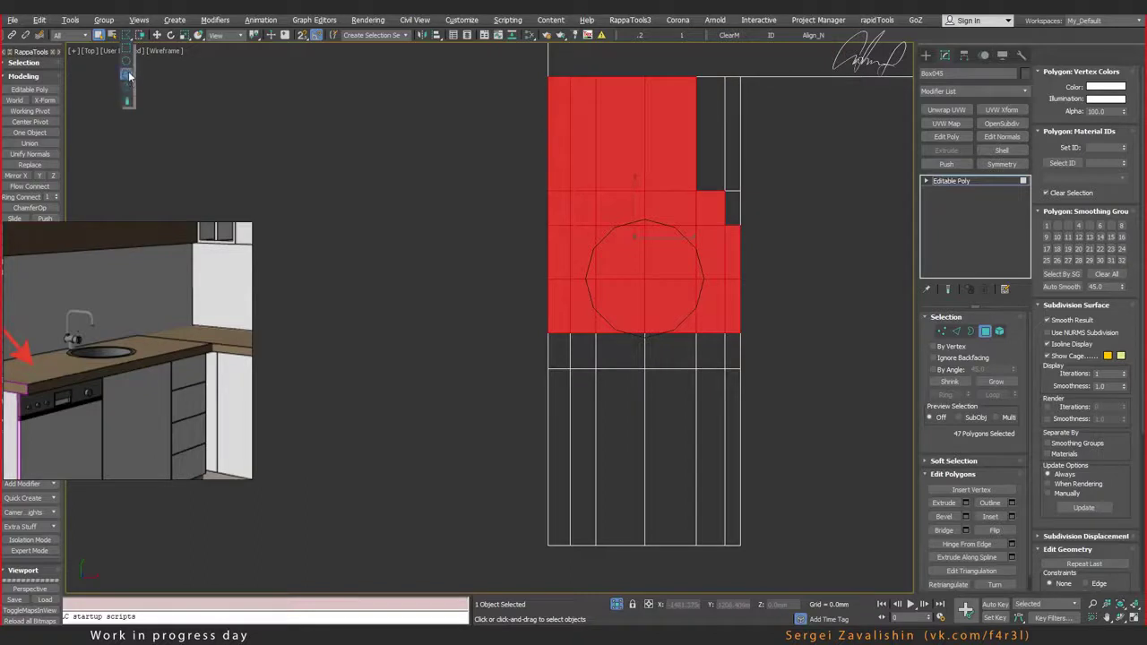
click(504, 242)
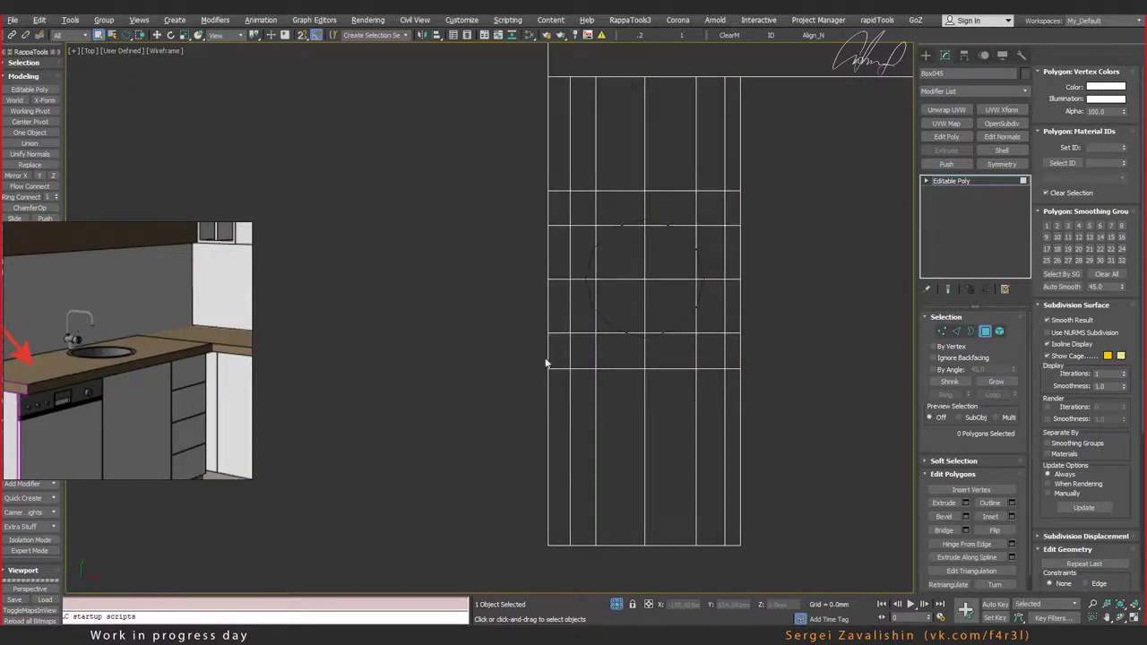
click(560, 306)
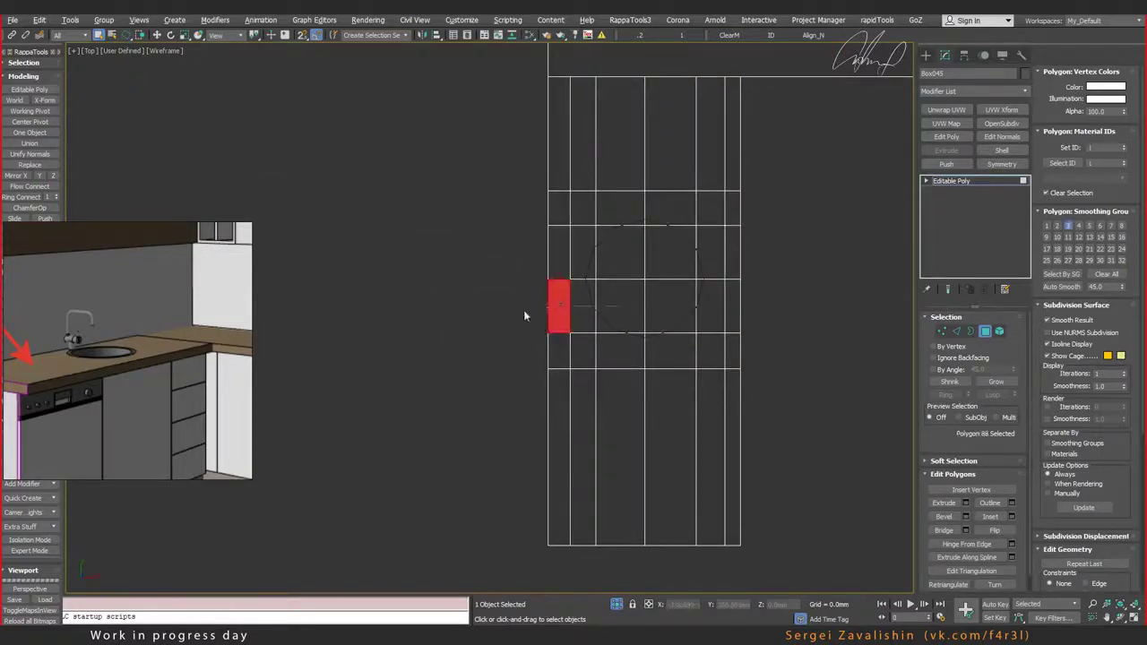
drag(128, 39, 130, 101)
drag(637, 254, 591, 307)
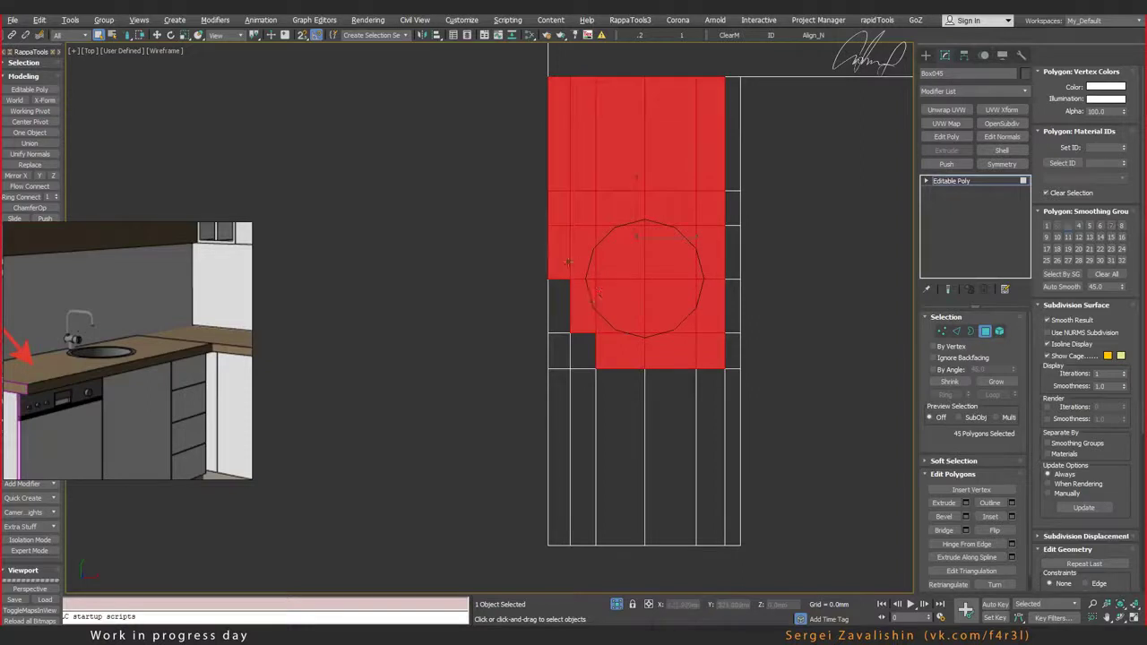
key(ctrl+z)
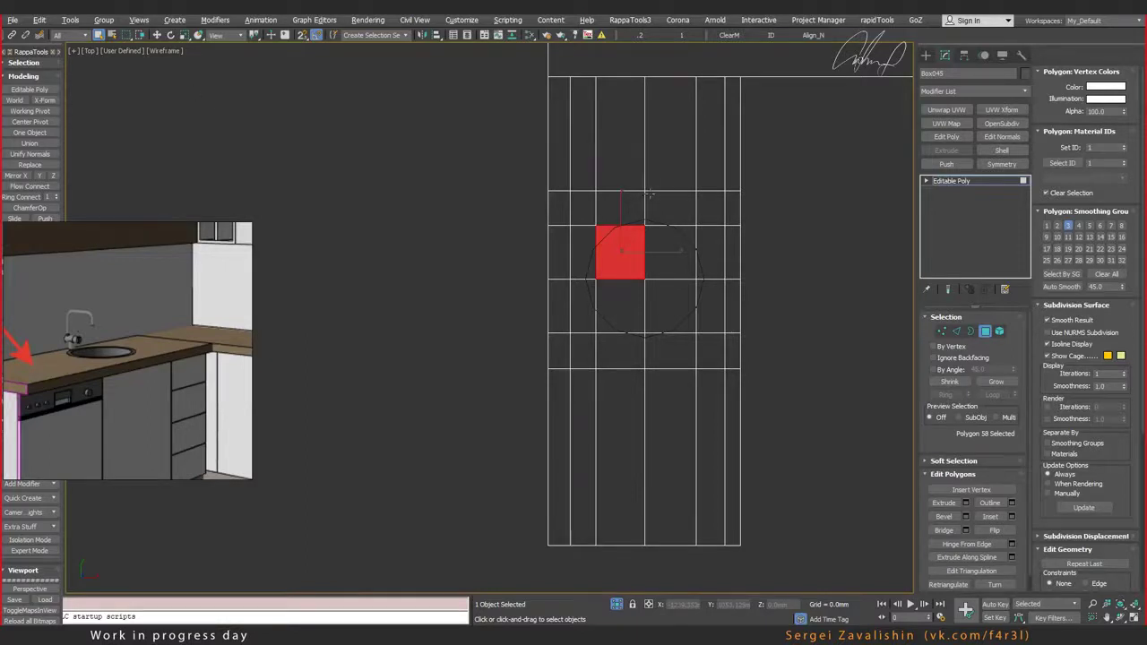
drag(585, 209, 705, 354)
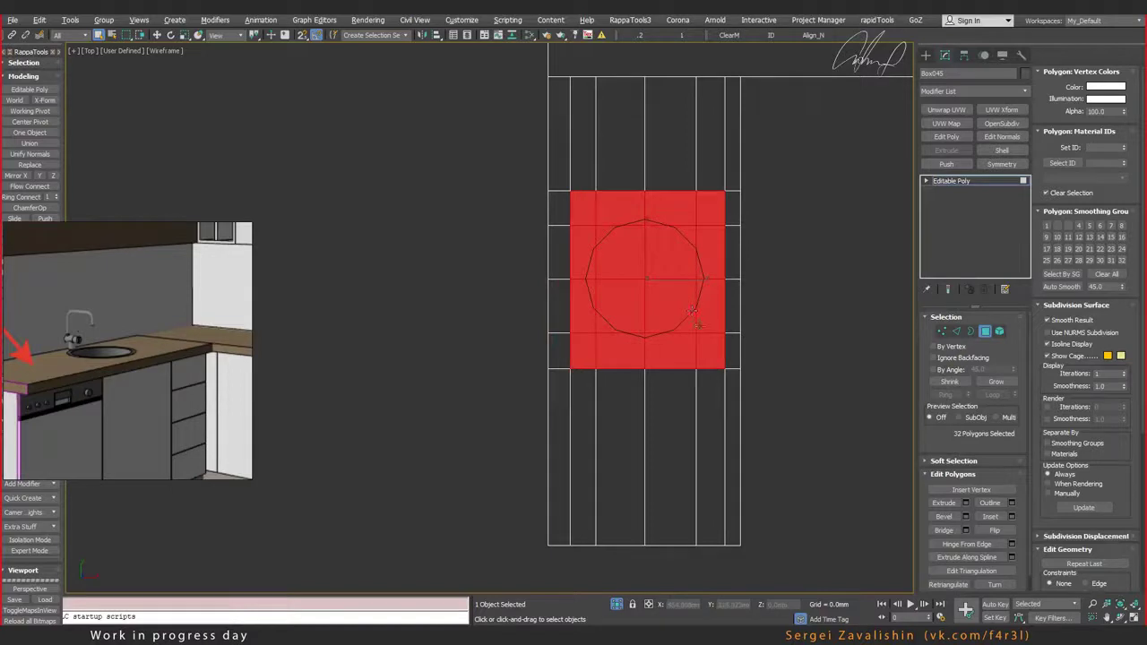
click(1013, 521)
Step: Inset the polygons by 23.9 mm, regularize the inset into a circle, and scale it down
drag(796, 297, 788, 134)
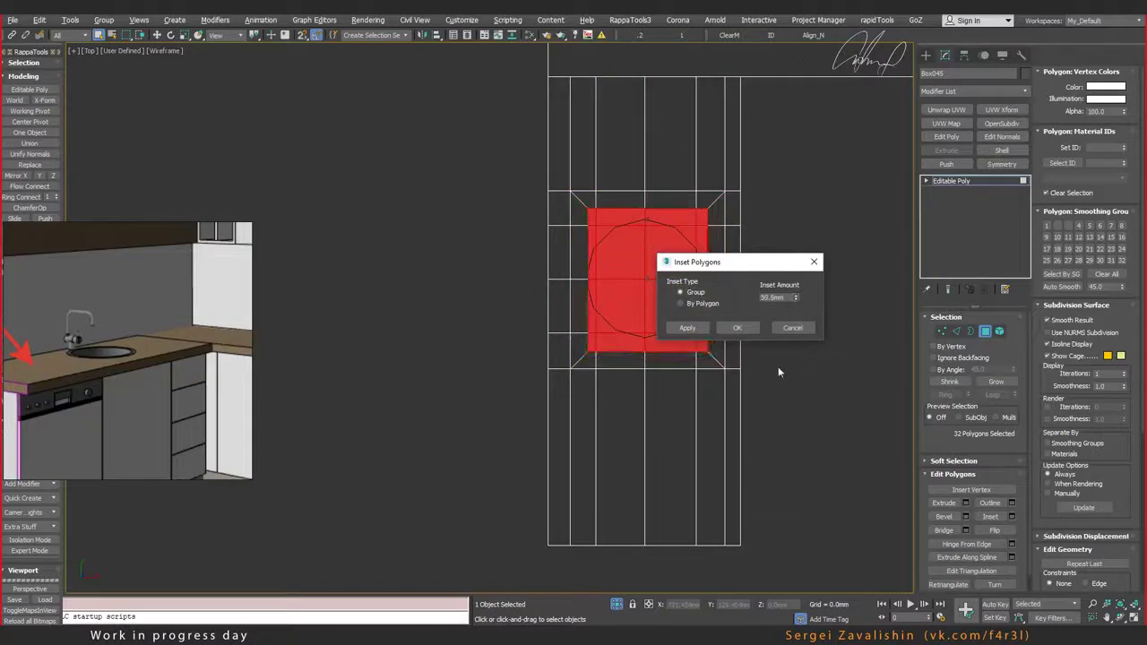
click(737, 328)
right_click(731, 301)
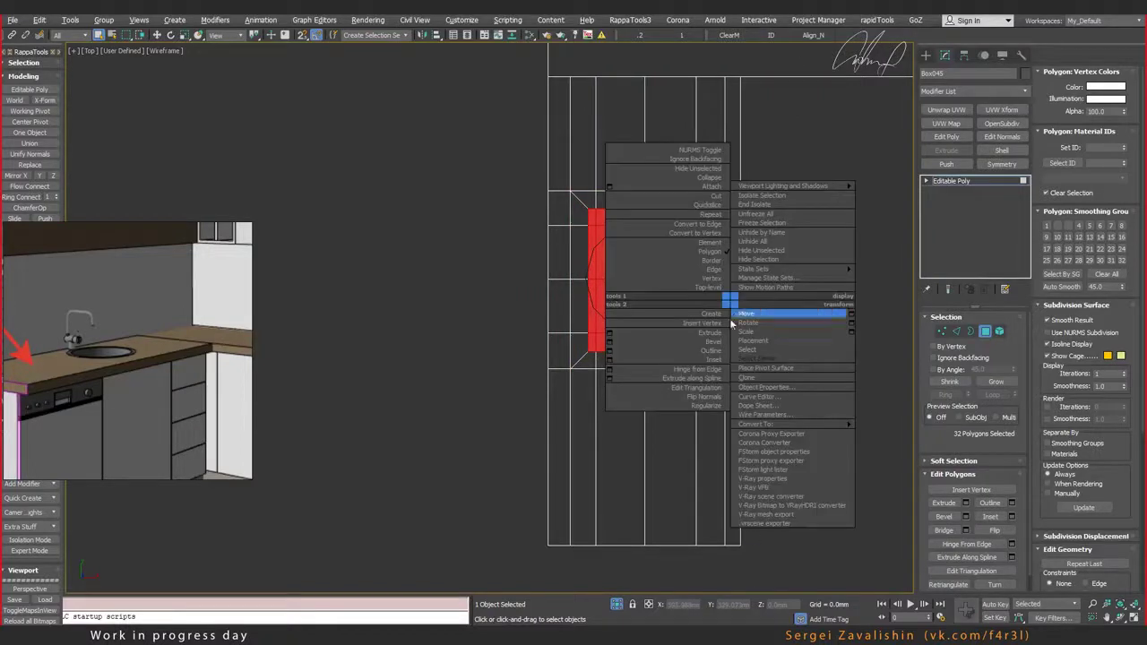
click(707, 408)
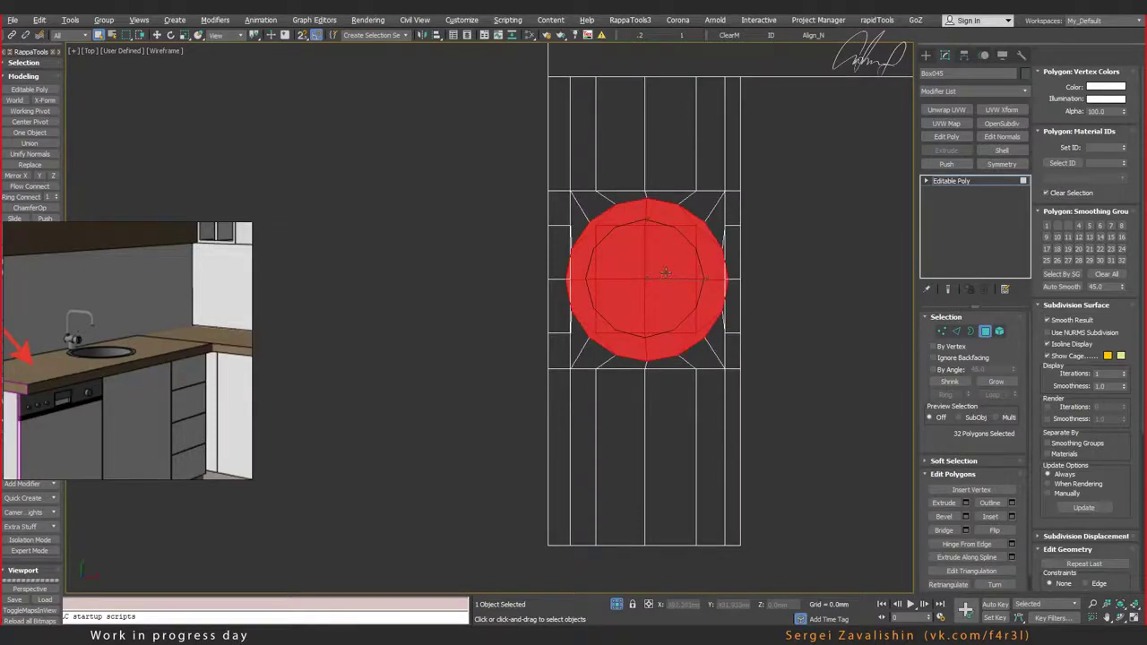
key(r)
drag(655, 273, 656, 292)
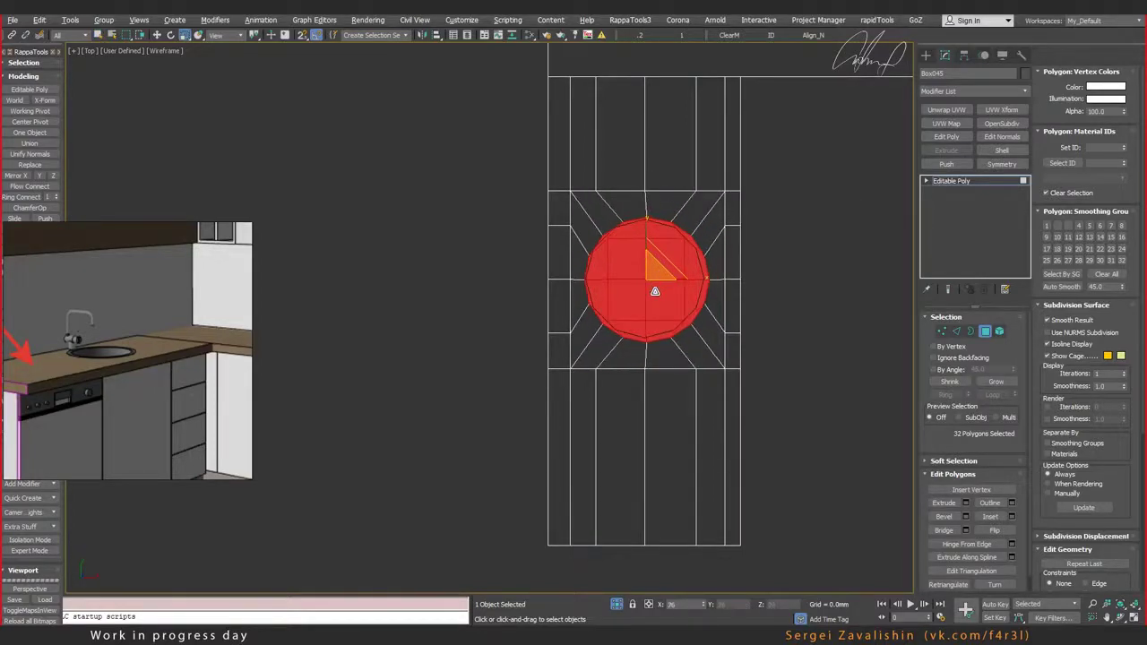
key(alt+w)
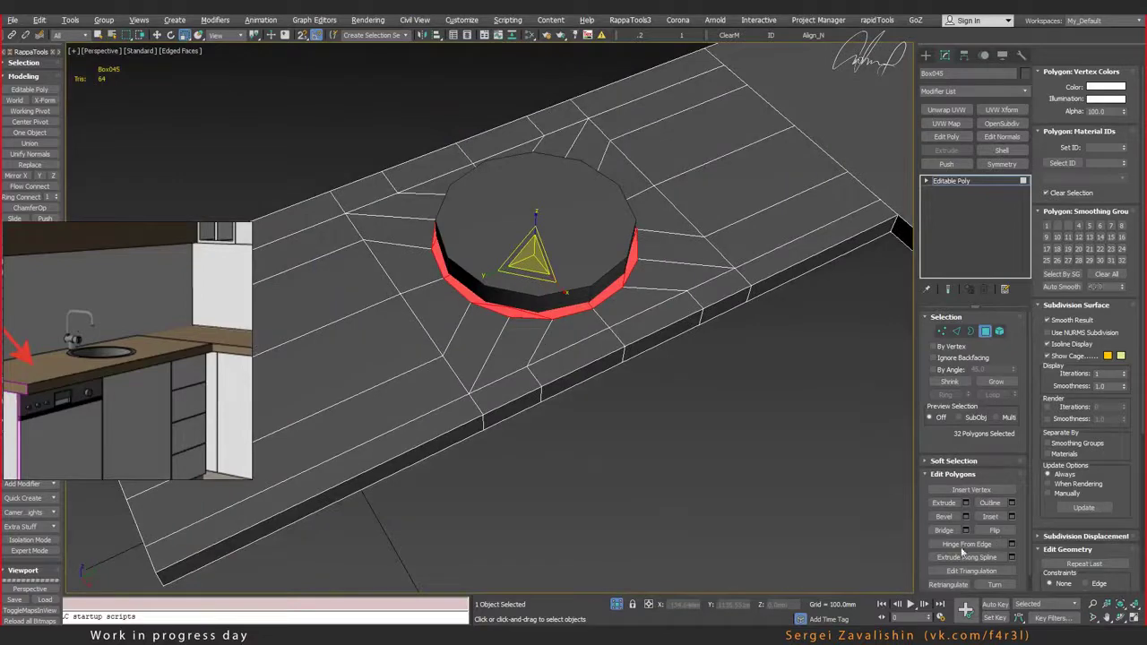
Step: Bridge the inset rings into a hole wall and delete the sink cylinder
click(944, 530)
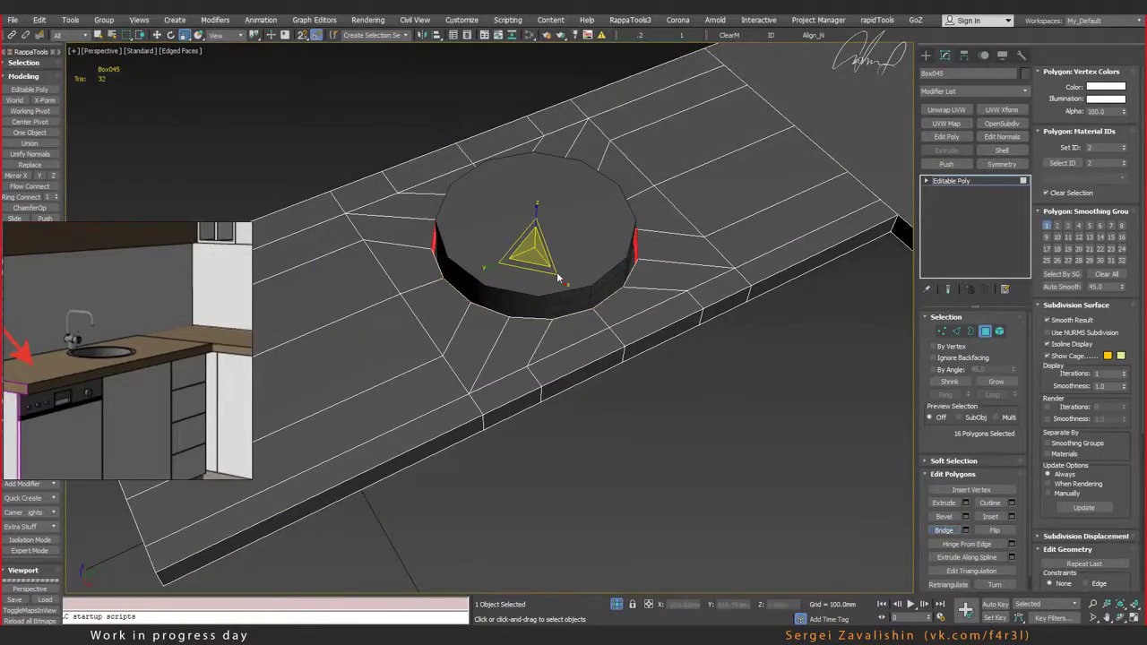
alt+middle_drag(557, 278, 550, 288)
key(r)
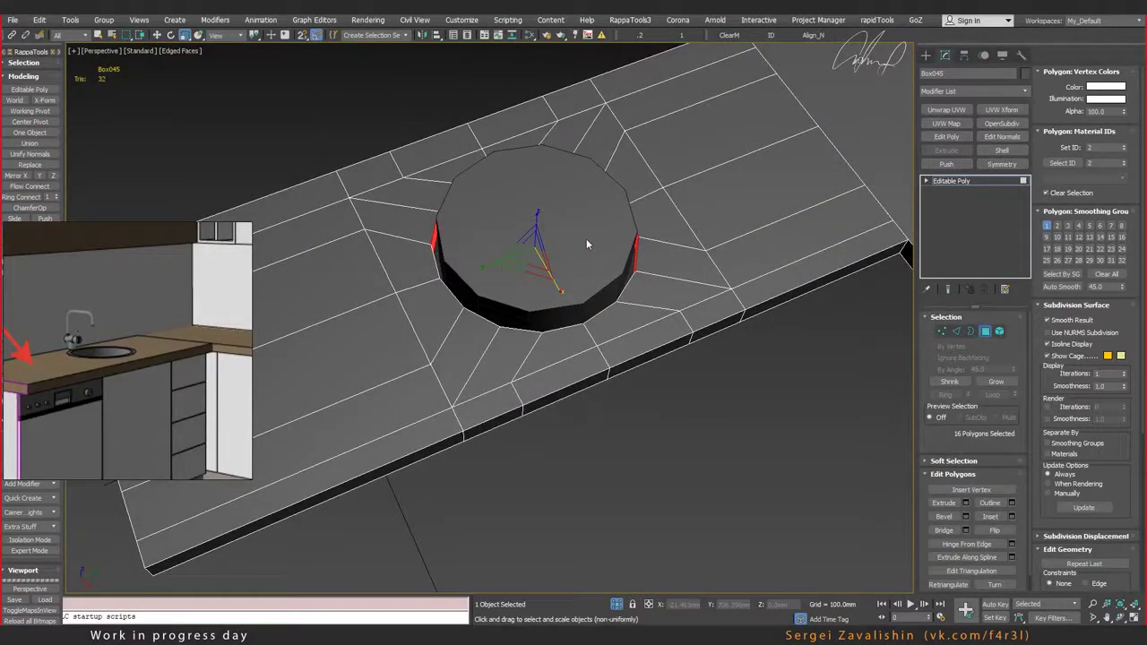
key(4)
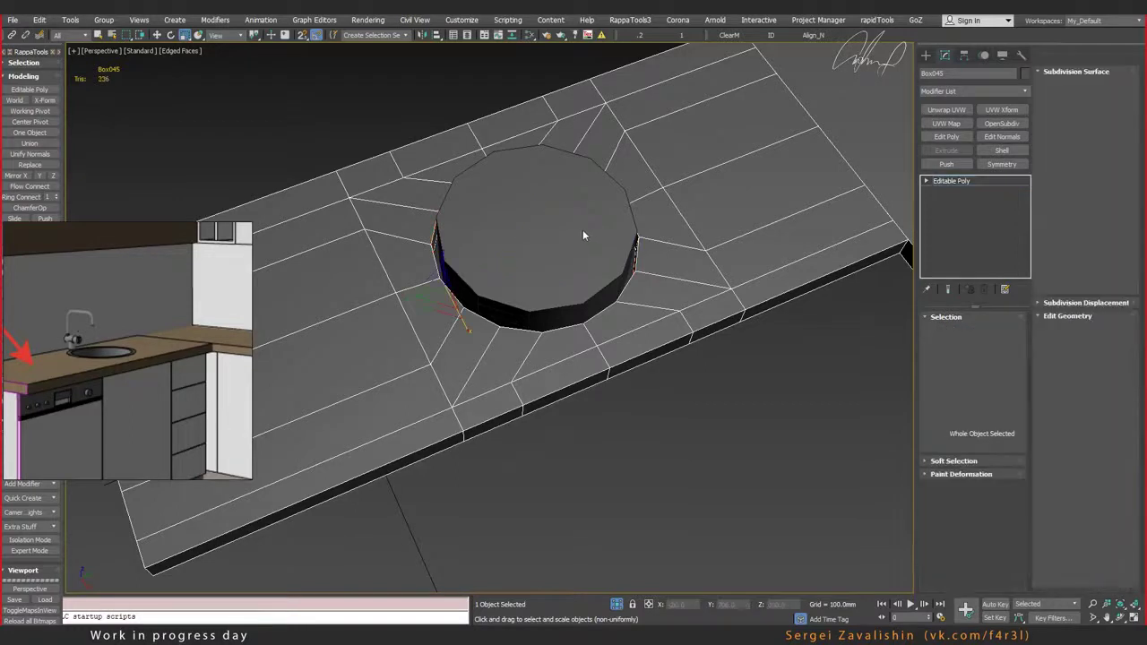
click(583, 232)
key(Delete)
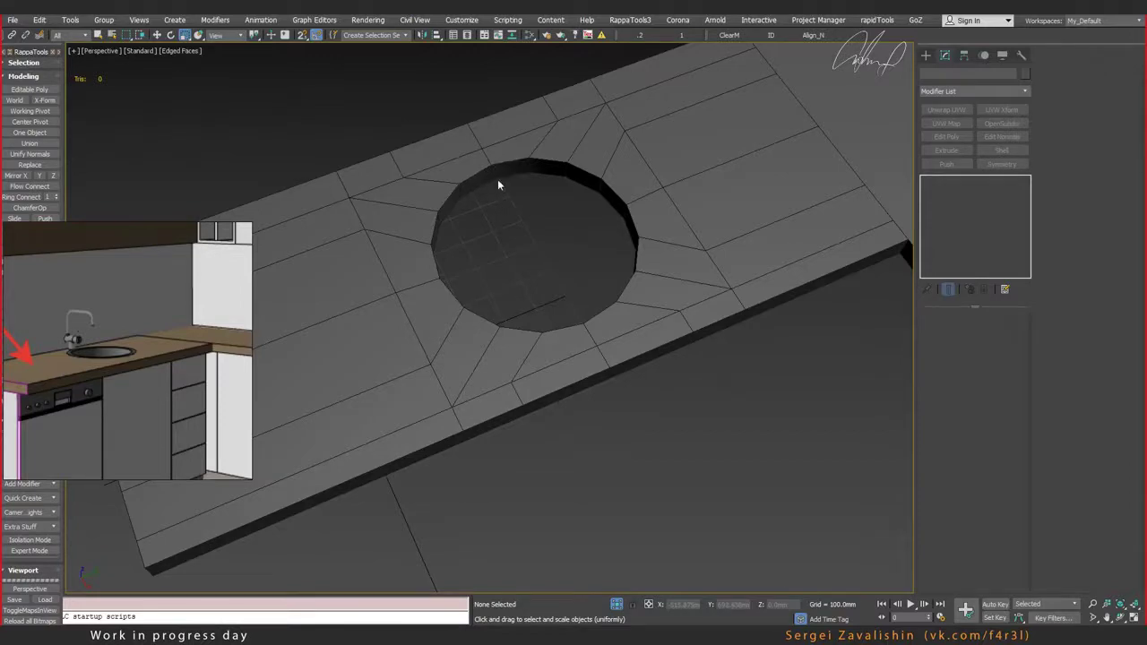
Step: Reselect the countertop and orbit around the new sink hole
click(492, 169)
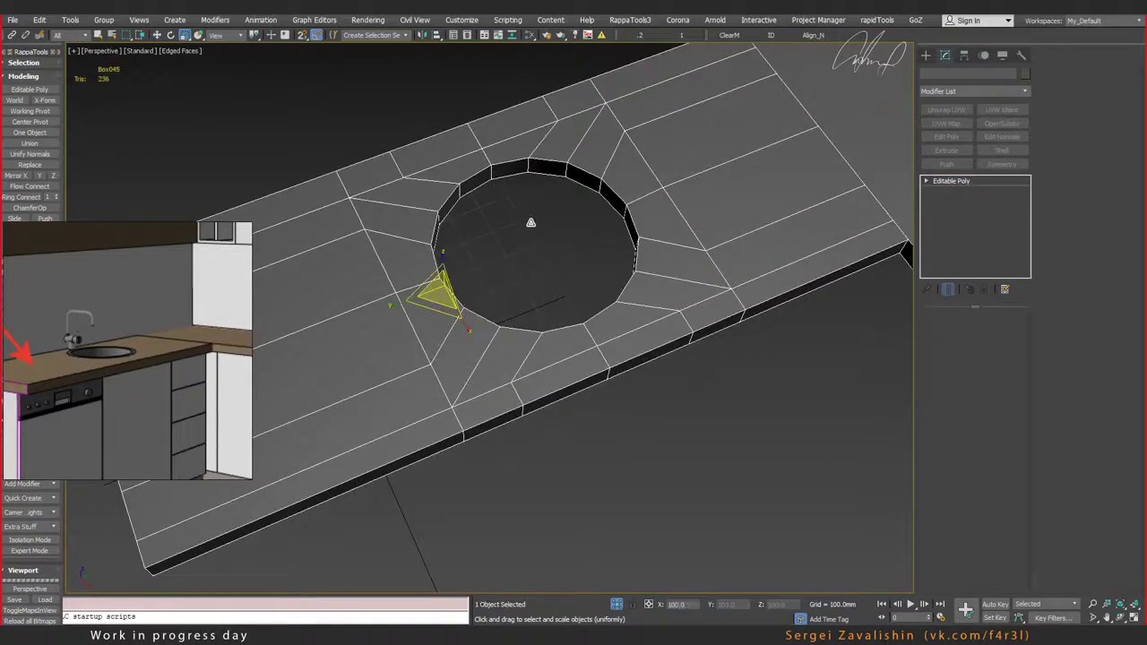
scroll(534, 208, up, 3)
mouse_move(534, 208)
alt+middle_down()
mouse_move(525, 269)
mouse_move(501, 249)
alt+middle_up()
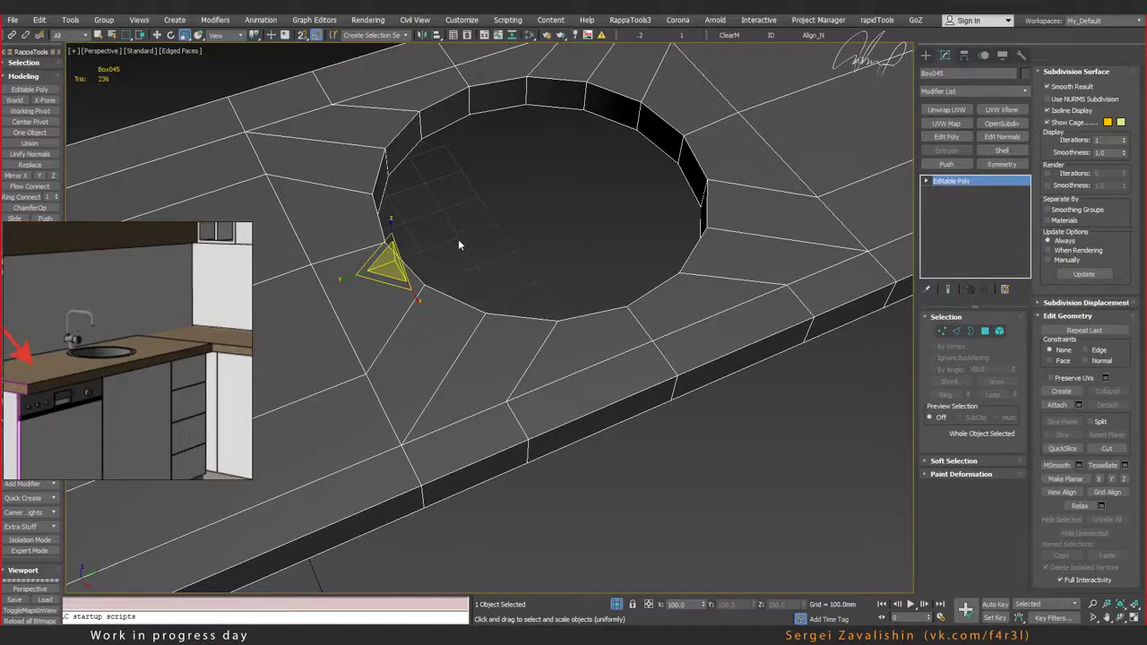
right_click(508, 216)
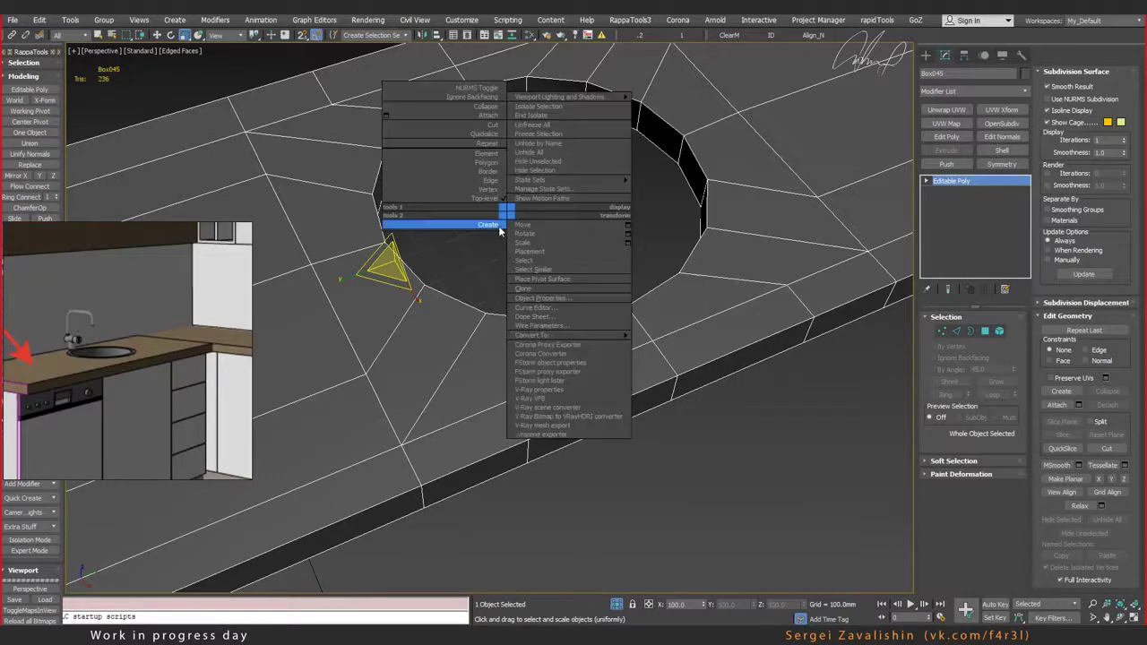
click(477, 263)
click(985, 332)
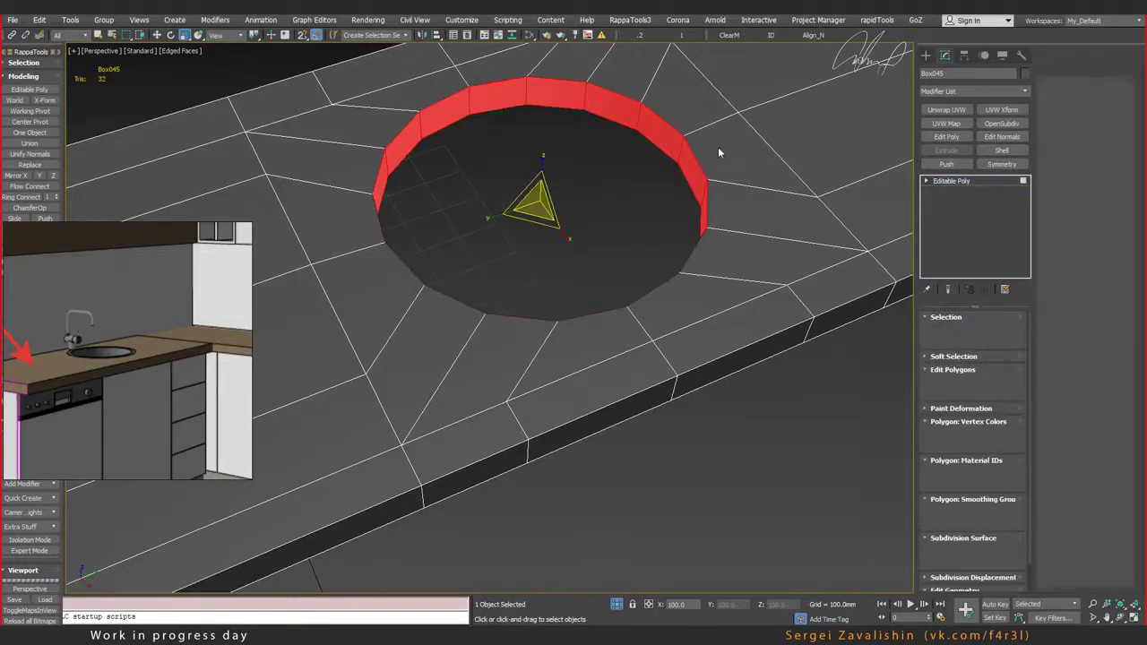
Step: Regularize the triangular polygon beside the hole, then undo it
click(731, 152)
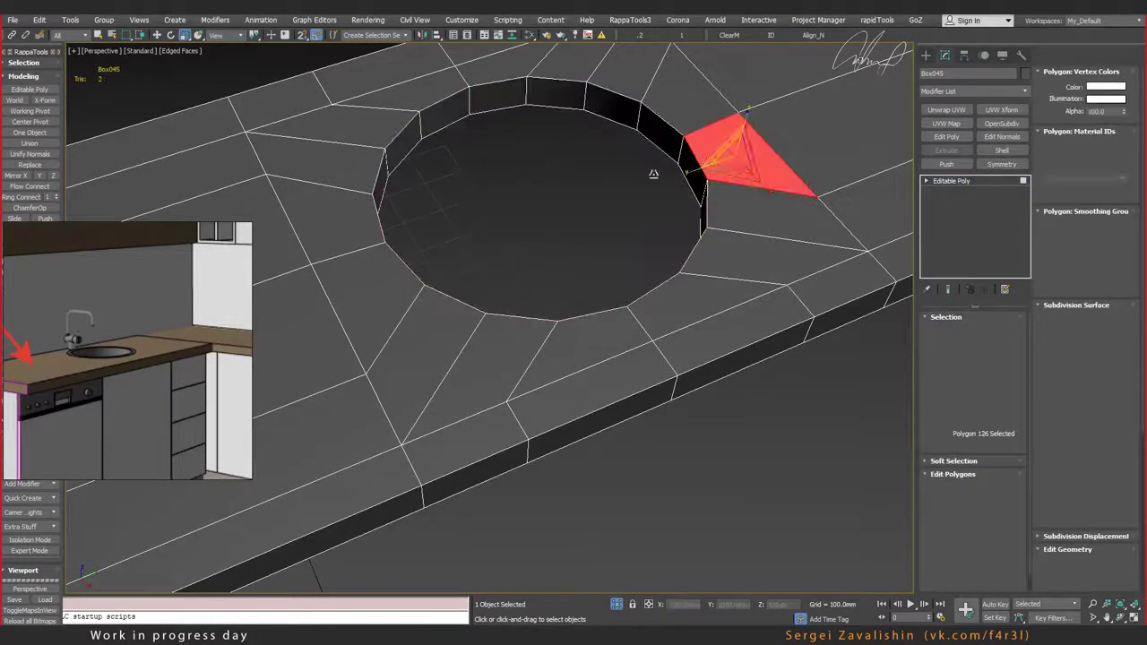
right_click(568, 184)
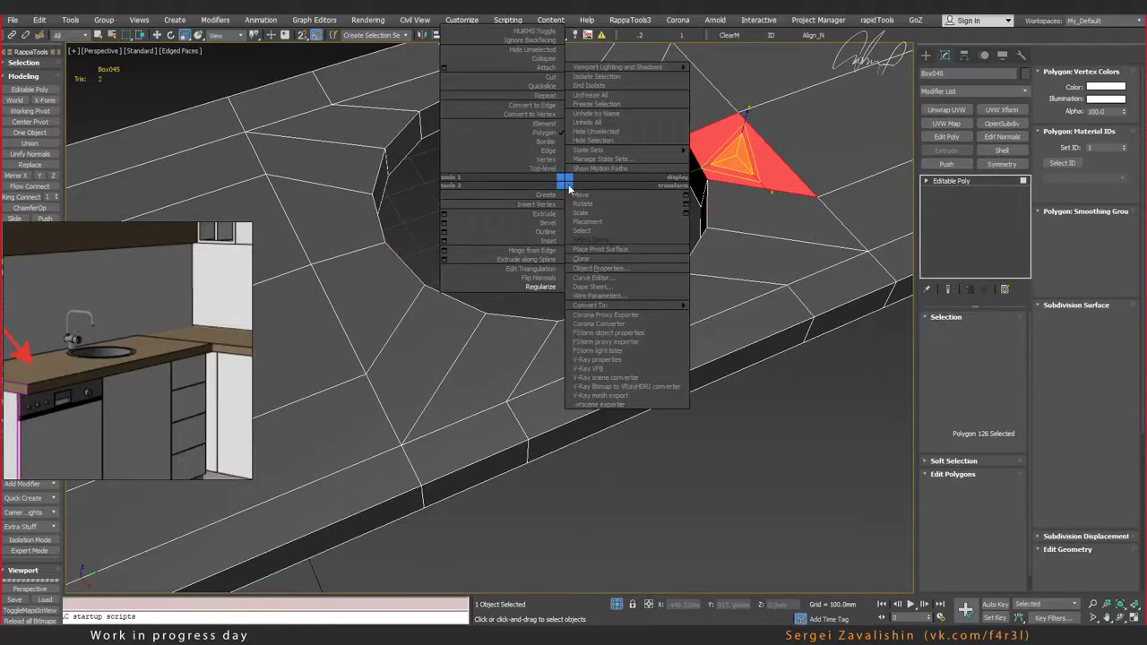
click(546, 287)
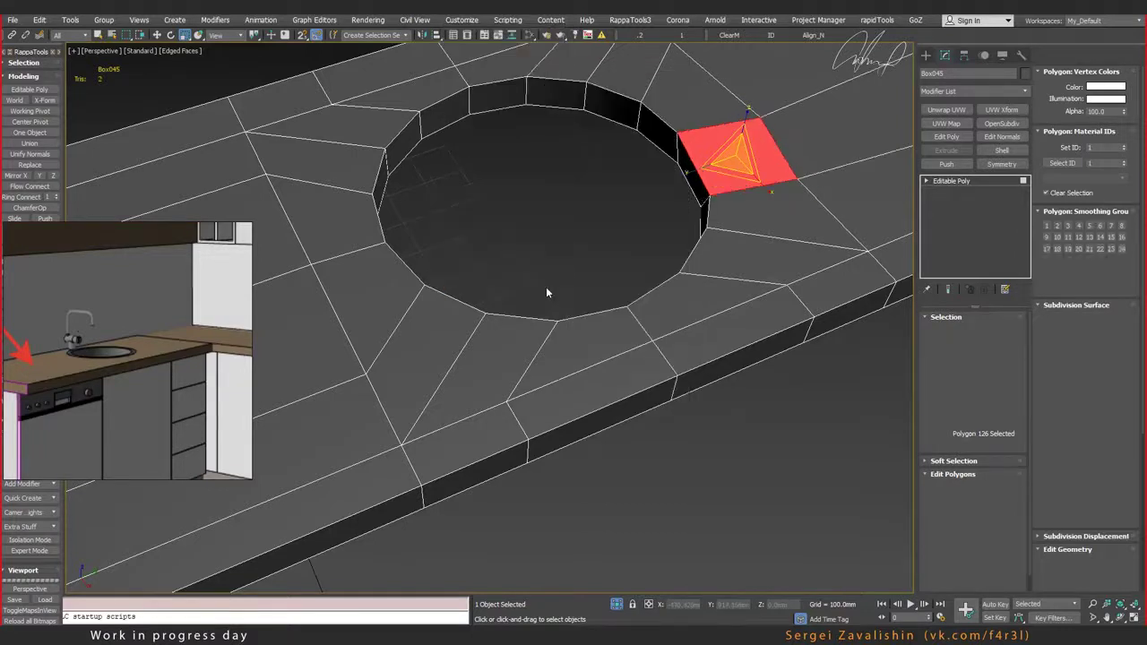
key(ctrl+z)
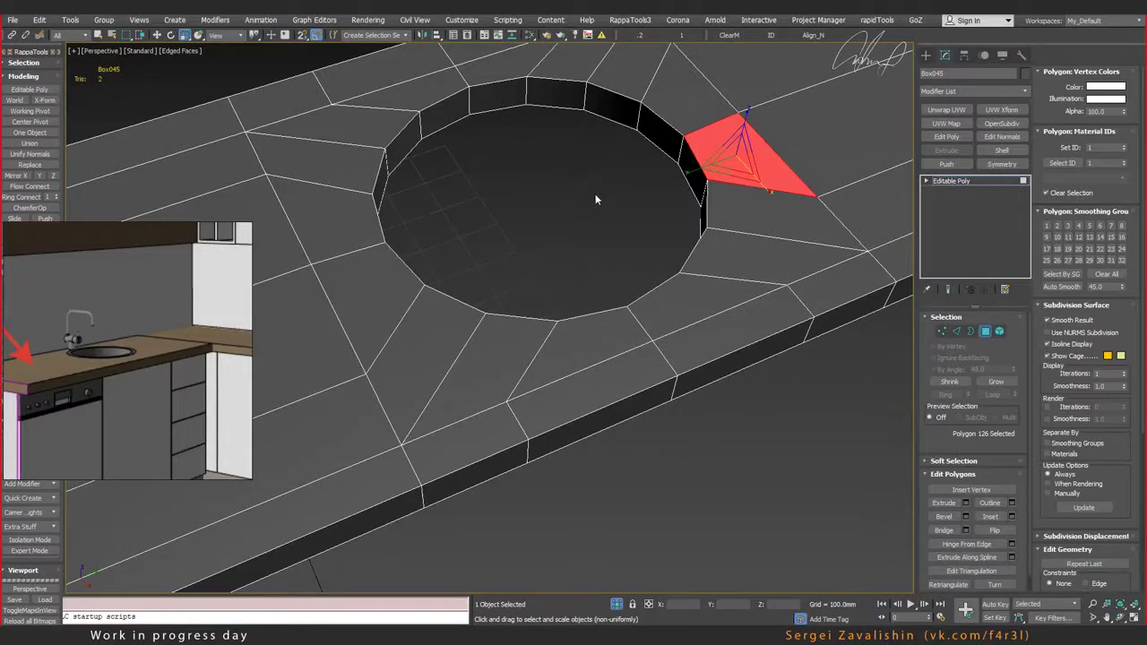
Step: Leave polygon editing and select the cylinder and then the countertop
key(4)
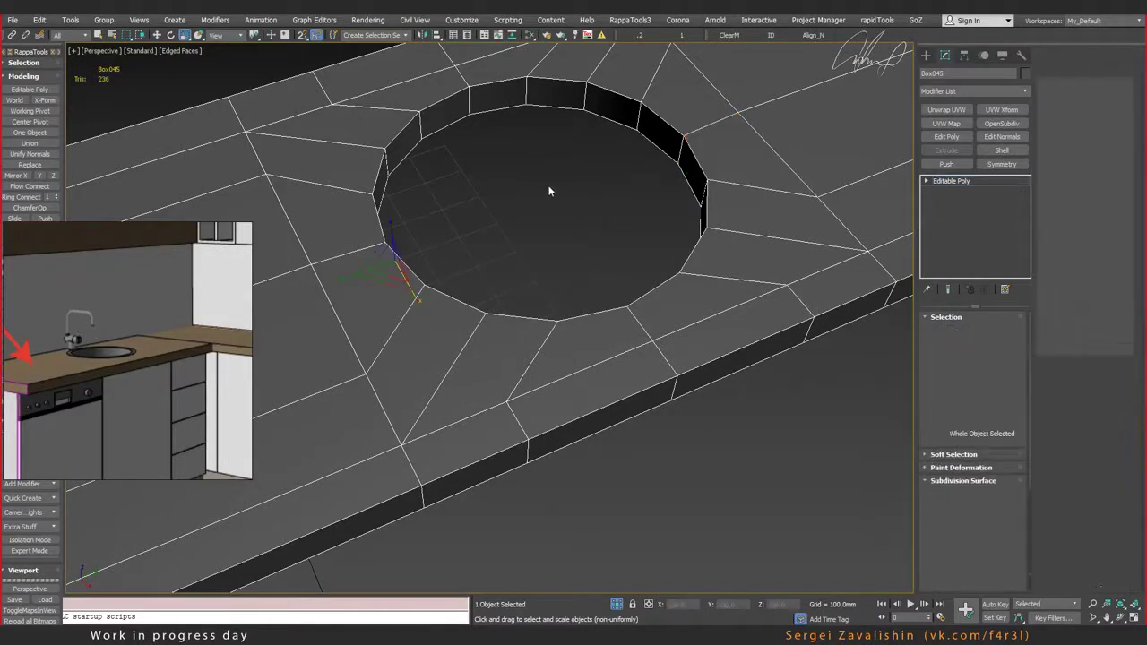
key(r)
alt+middle_drag(543, 217, 510, 337)
scroll(565, 235, up, 3)
scroll(581, 244, down, 2)
scroll(510, 337, down, 3)
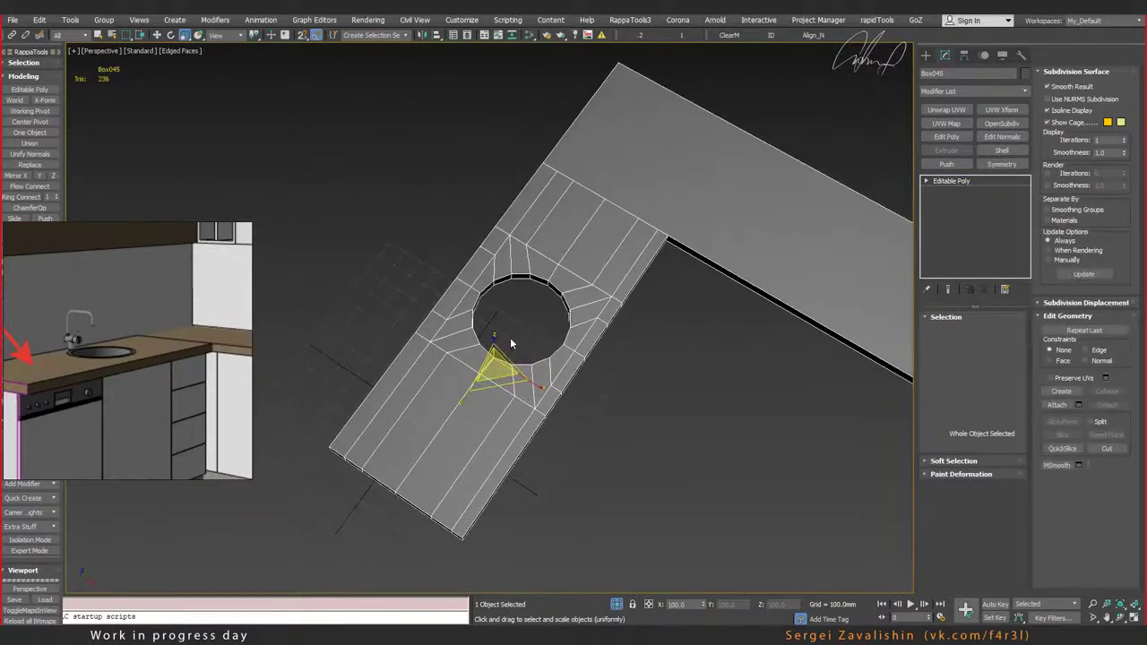
click(512, 337)
click(514, 342)
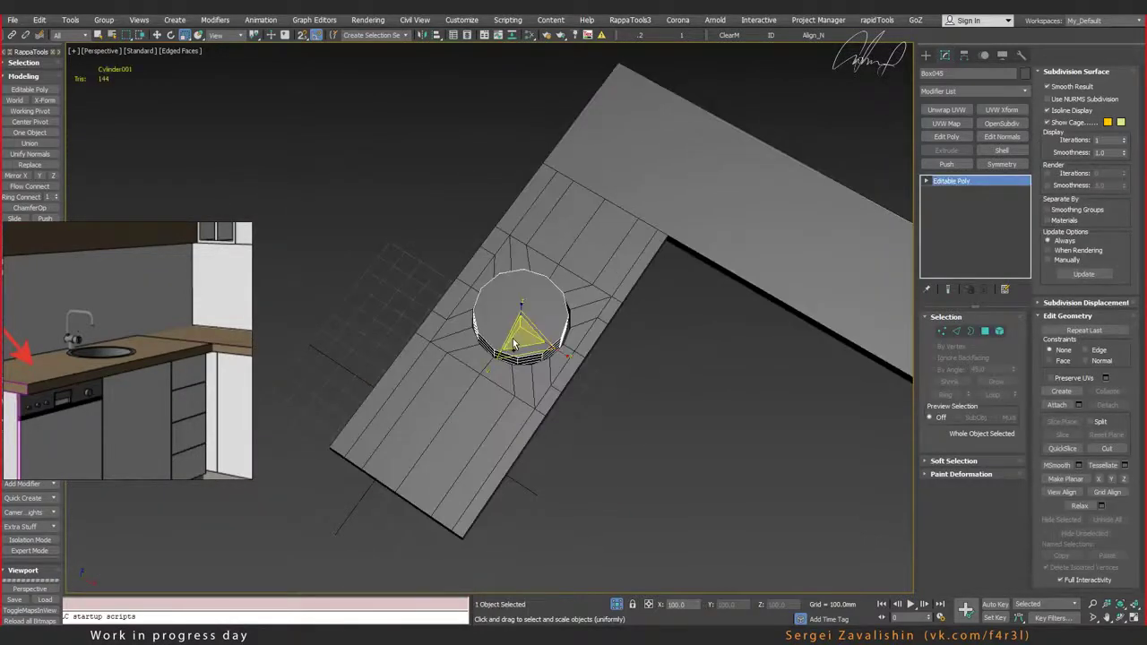
click(513, 343)
Step: Undo the sink-hole edits so the countertop returns to its plain grid
key(ctrl+z)
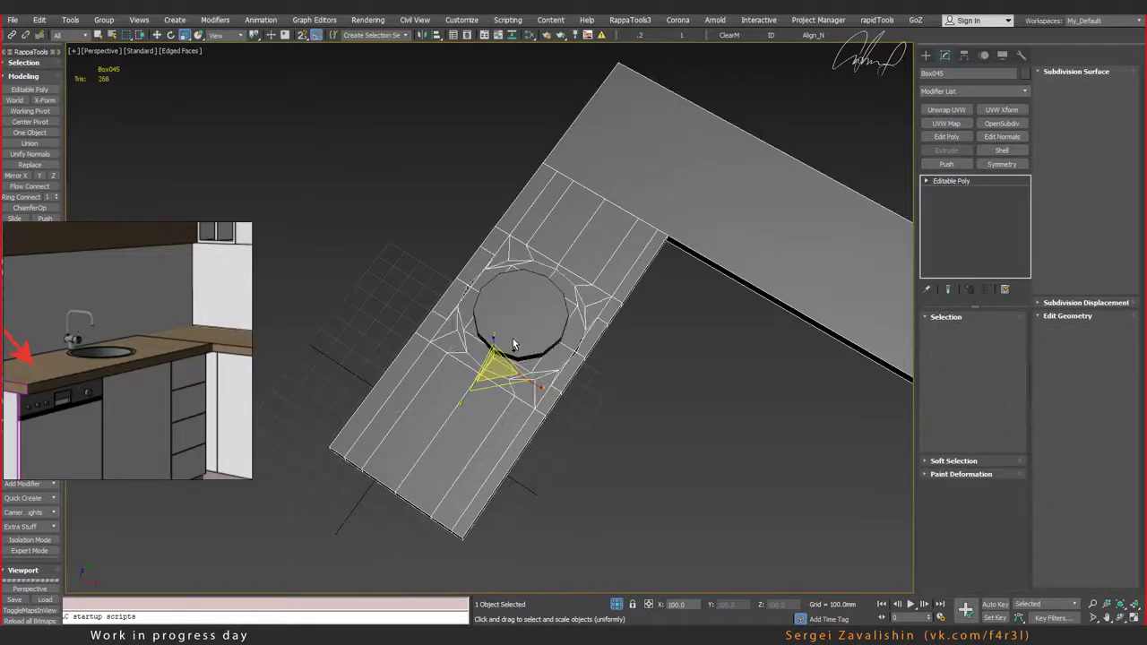
key(r)
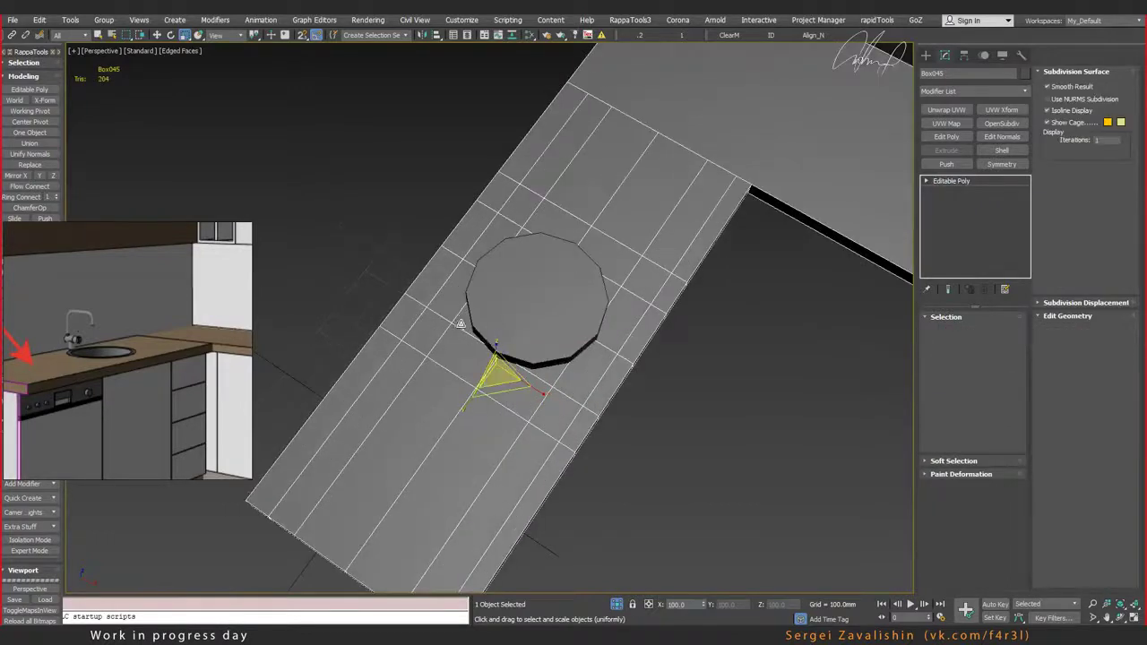
alt+middle_drag(488, 343, 574, 335)
click(951, 180)
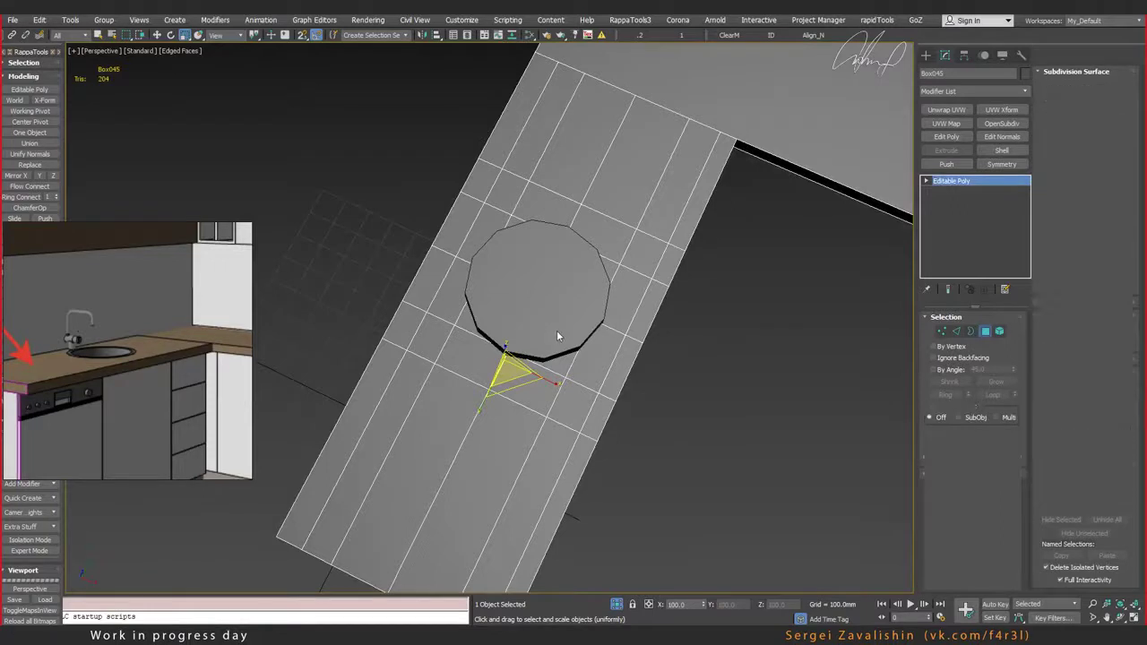
click(320, 488)
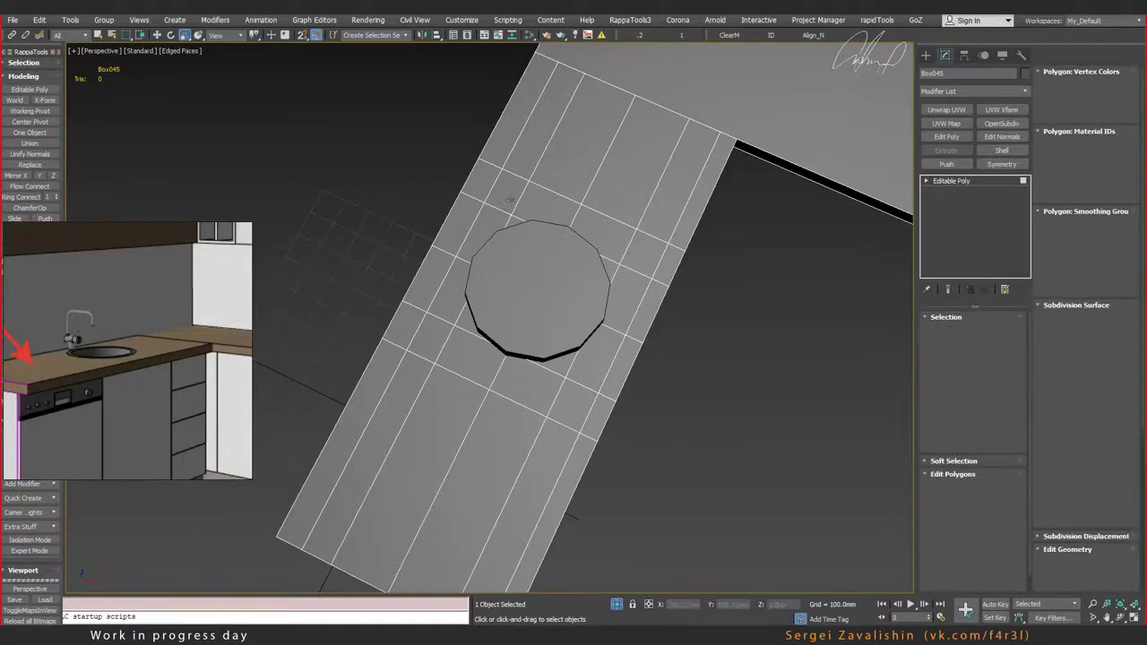
Step: In the top view, window-select the 32 polygons around the sink circle
key(alt+w)
key(alt+w)
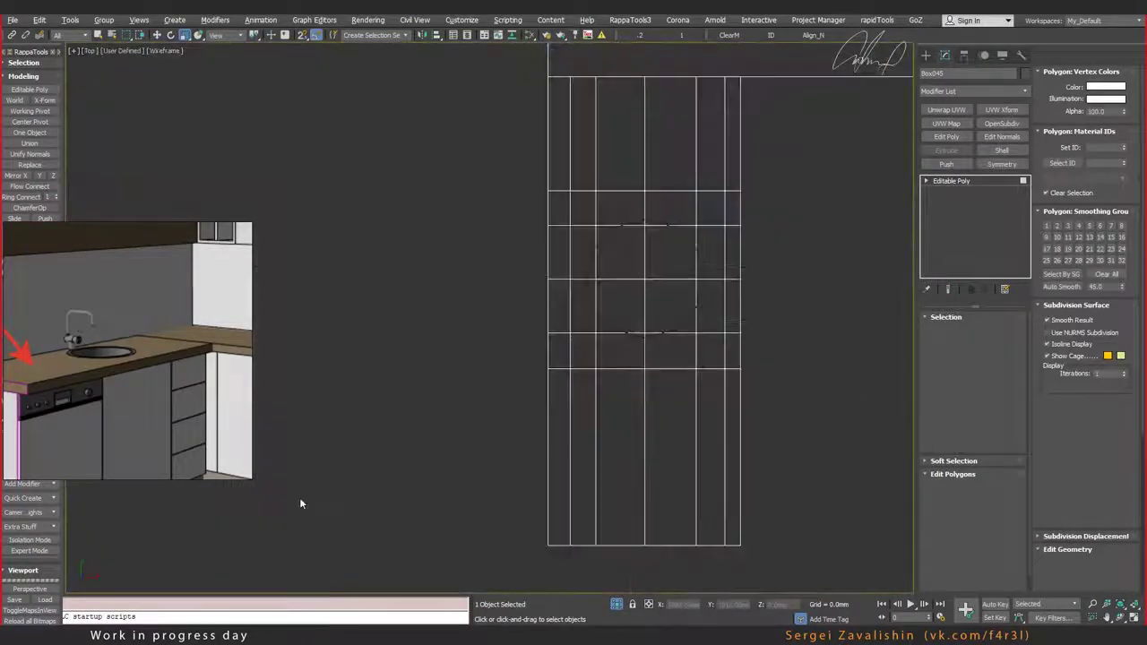
key(z)
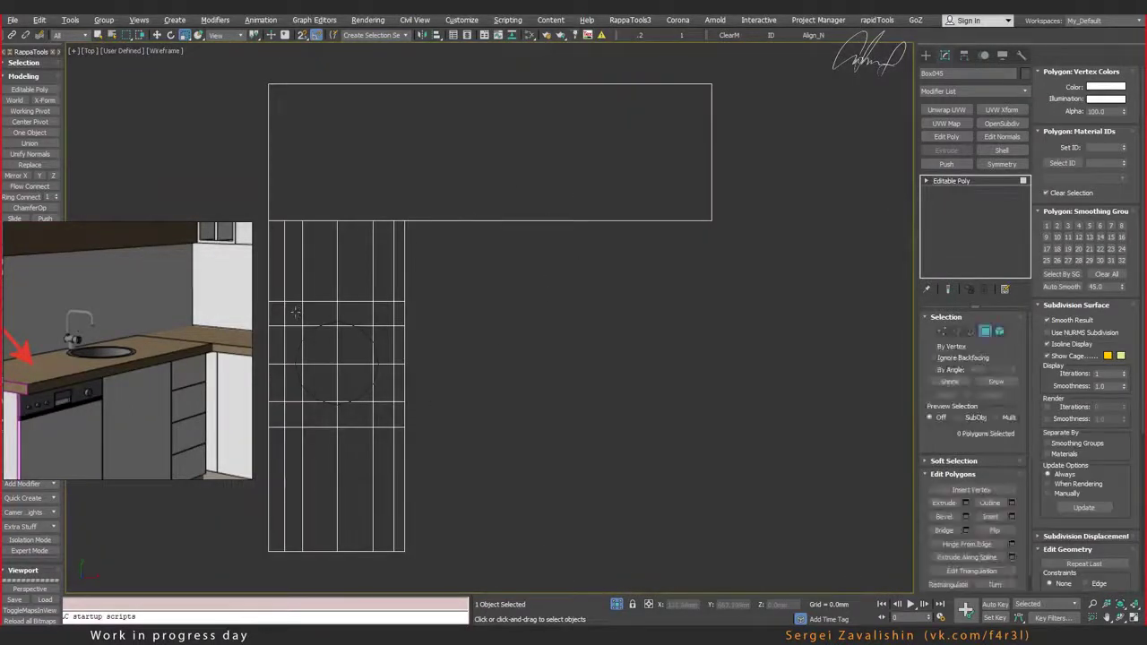
key(q)
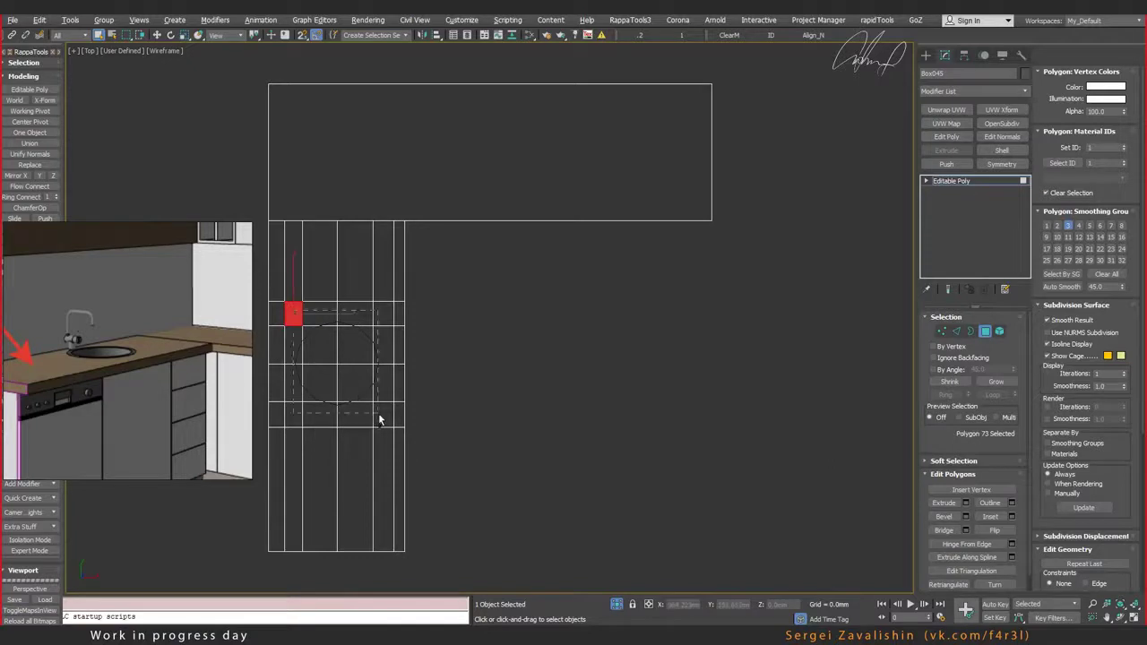
drag(294, 311, 380, 420)
Step: Inset the selection by about 45.4 mm and bridge it into an opening
click(1011, 517)
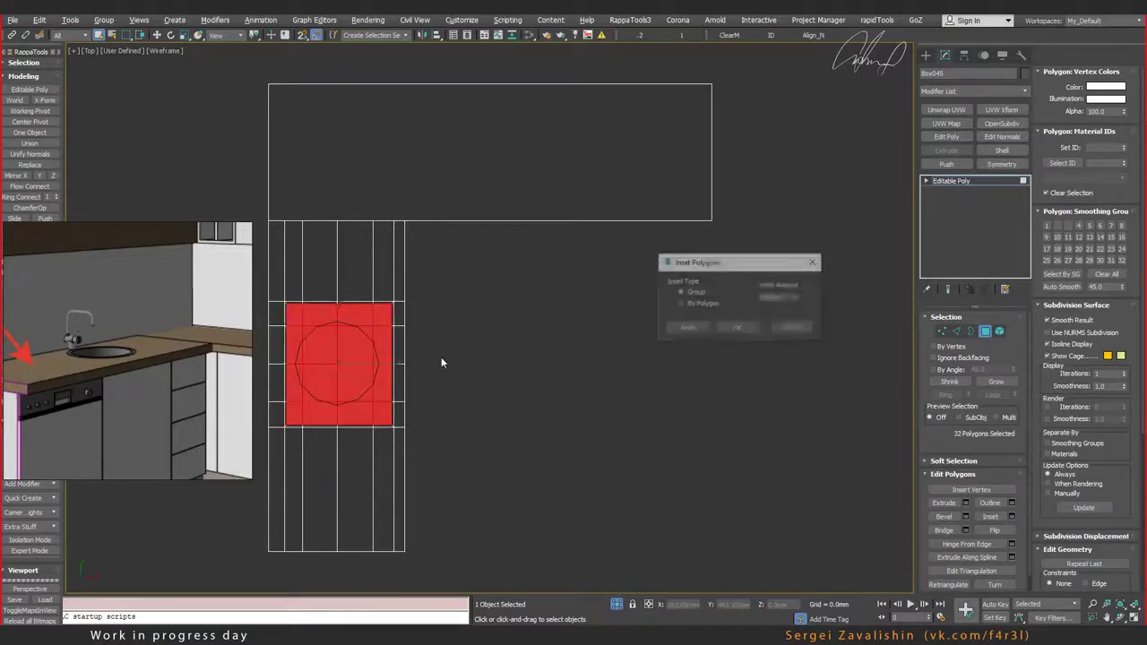
drag(798, 303, 784, 409)
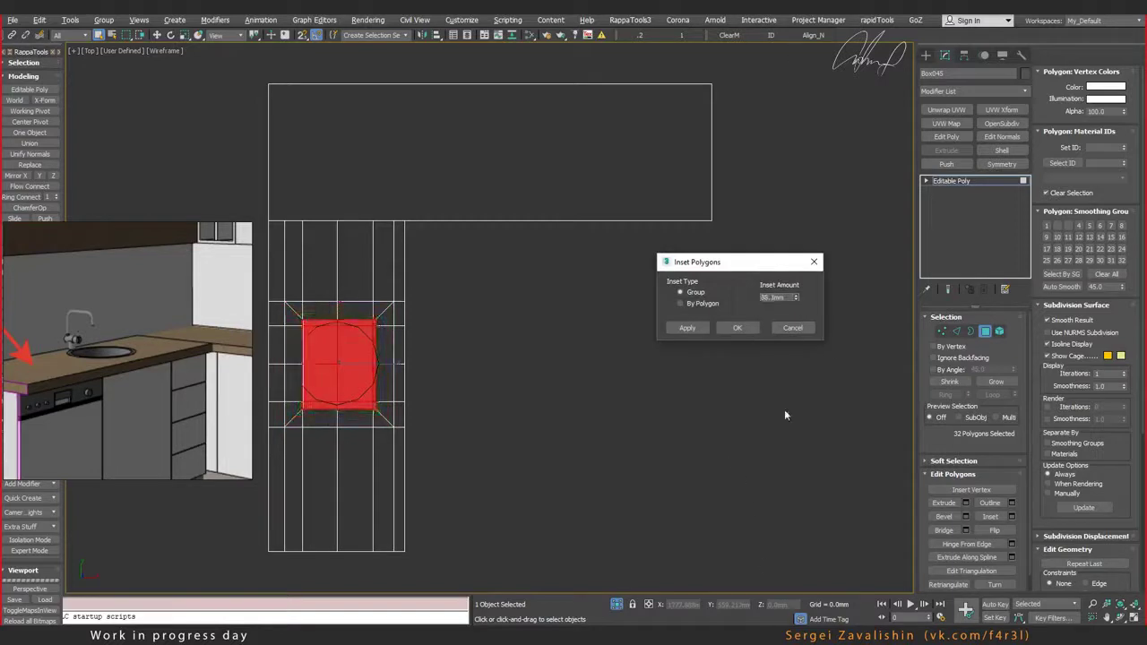
drag(794, 299, 798, 328)
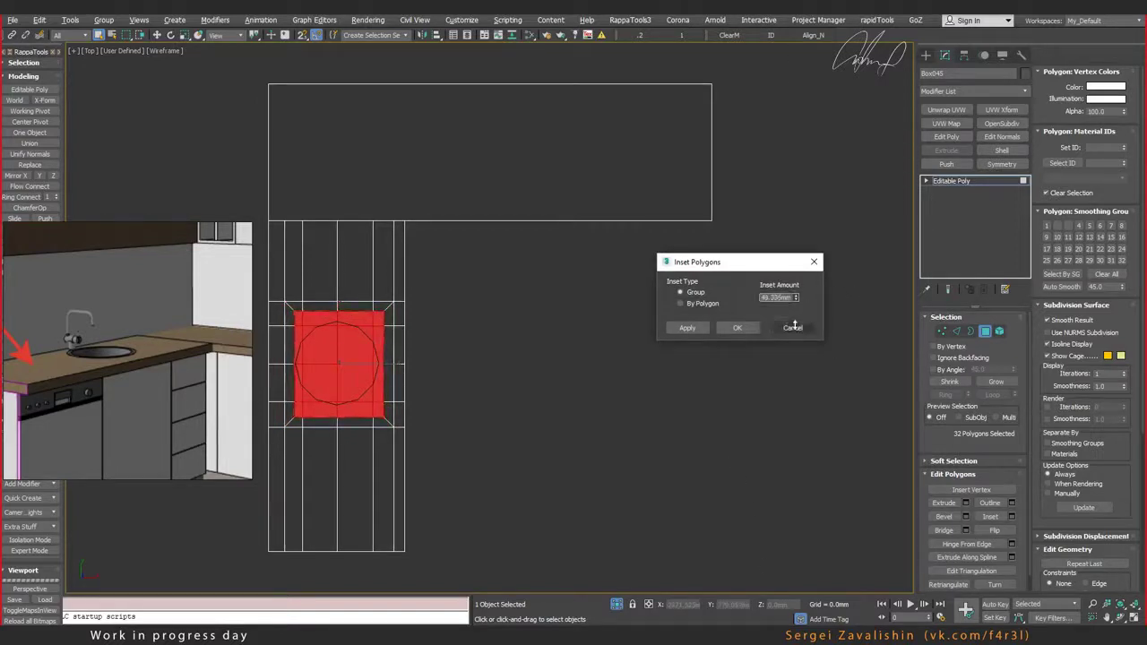
click(737, 329)
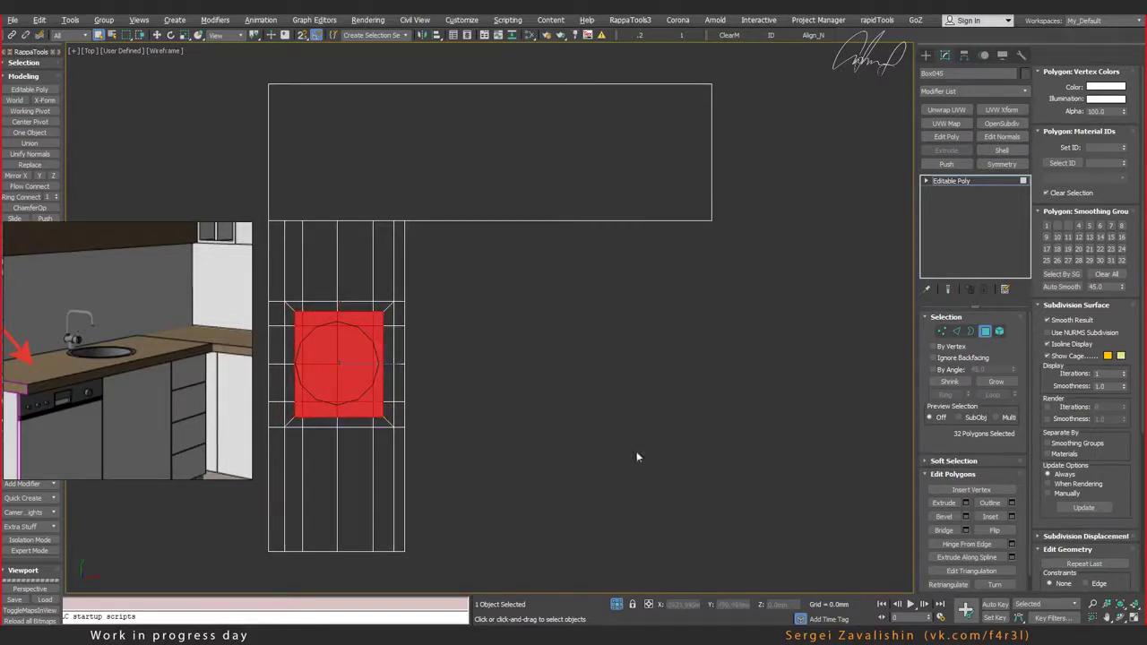
click(945, 531)
middle_drag(379, 313, 516, 296)
scroll(527, 310, up, 5)
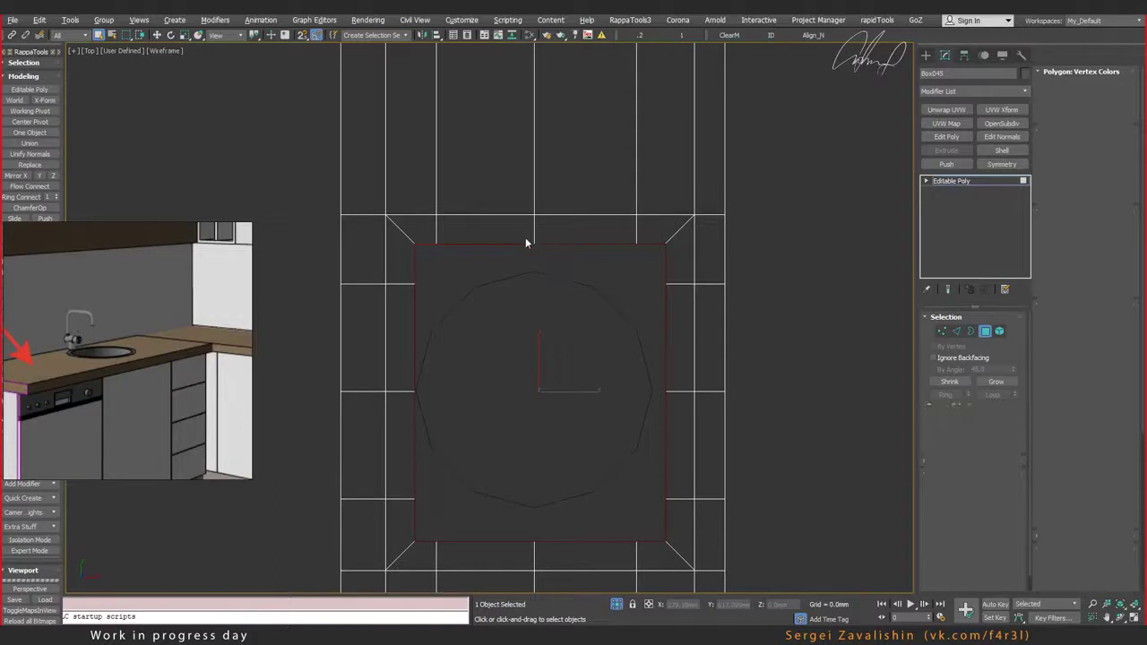
Step: Move the upper, right and left opening vertices inward onto the sink circle outline
key(1)
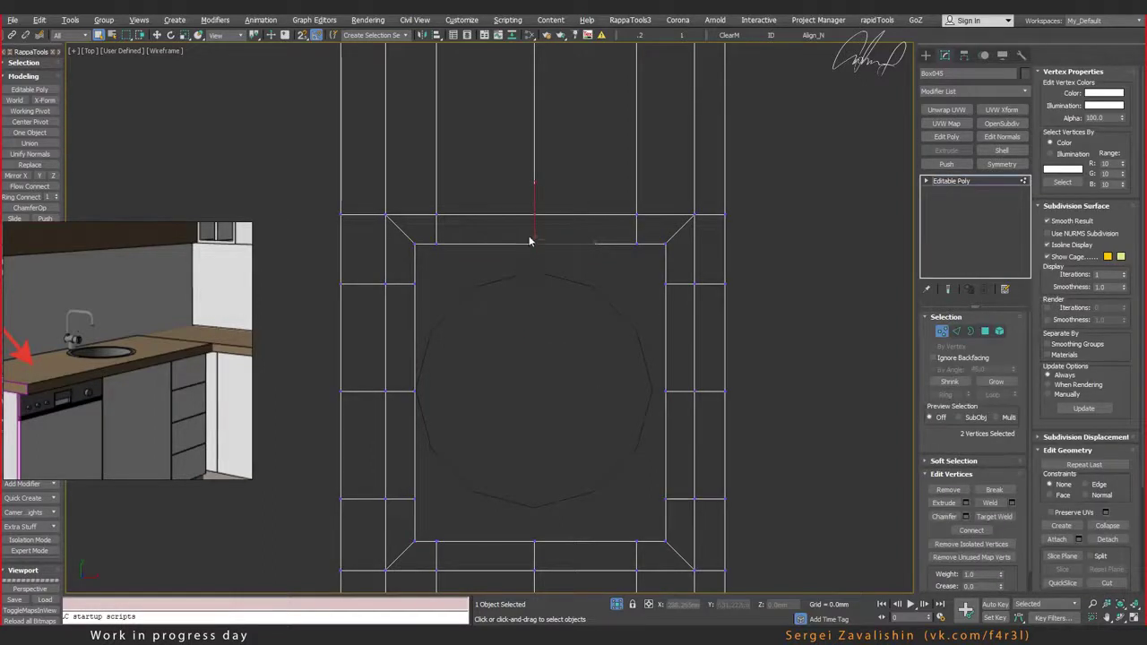
key(w)
drag(588, 226, 595, 253)
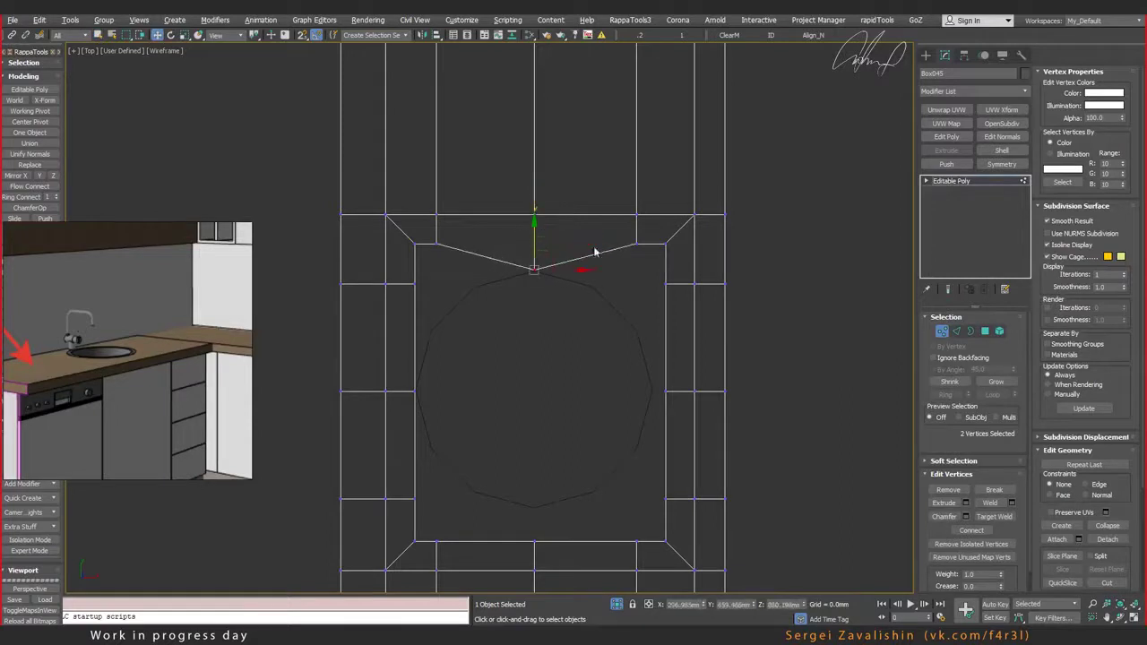
click(665, 391)
drag(692, 392, 678, 392)
click(665, 284)
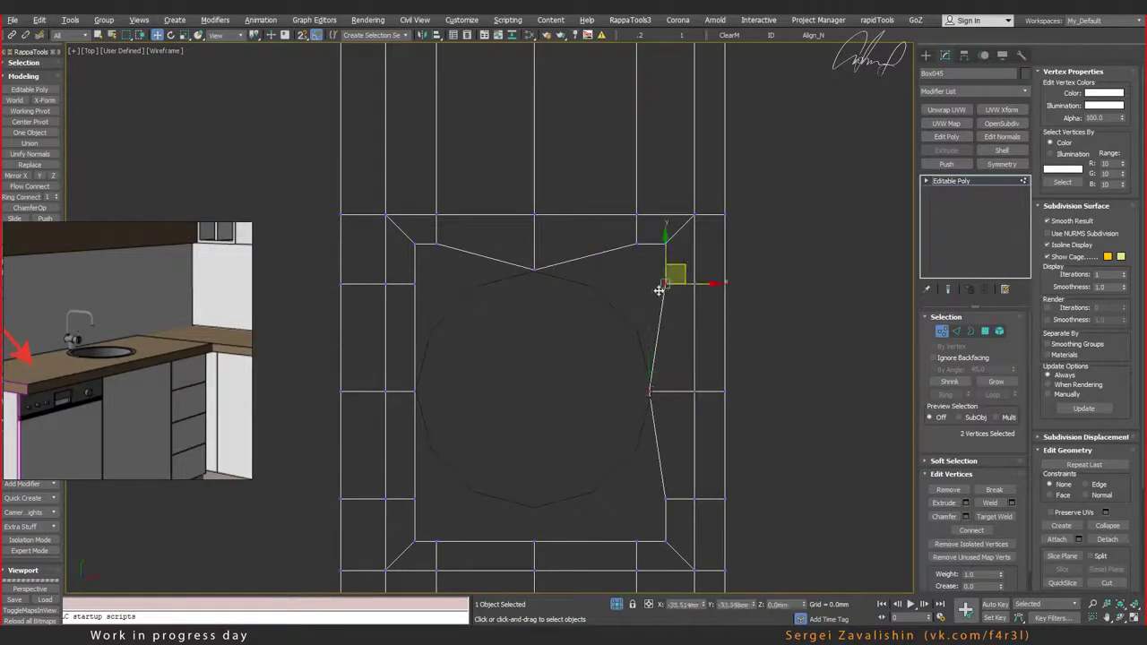
drag(659, 289, 656, 315)
click(636, 243)
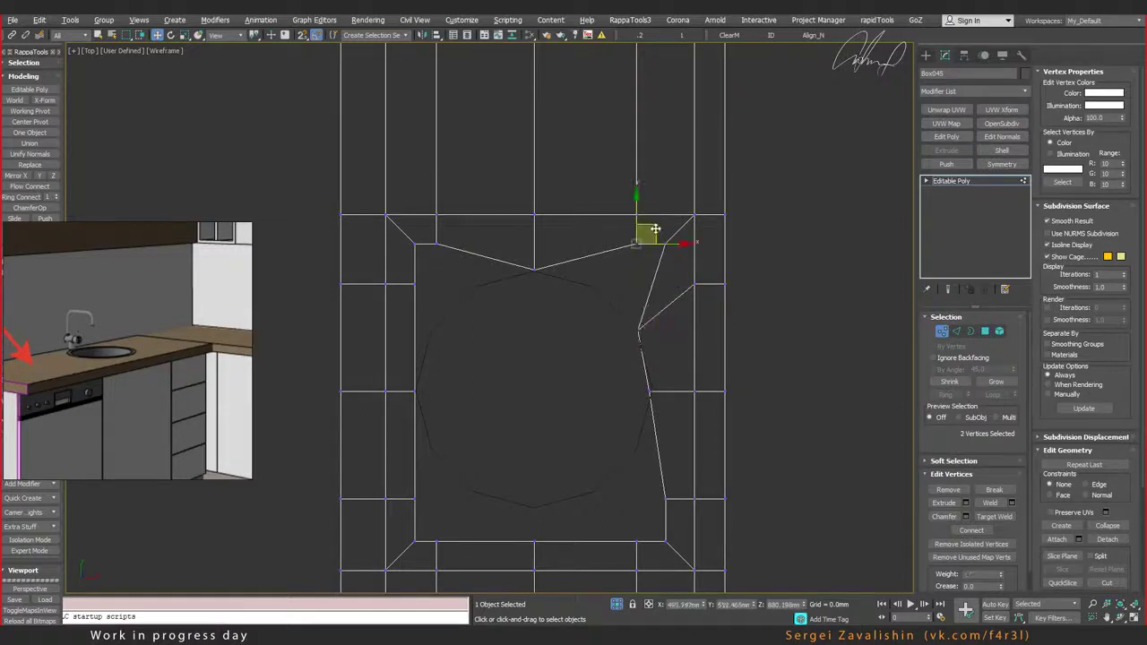
drag(638, 244, 597, 266)
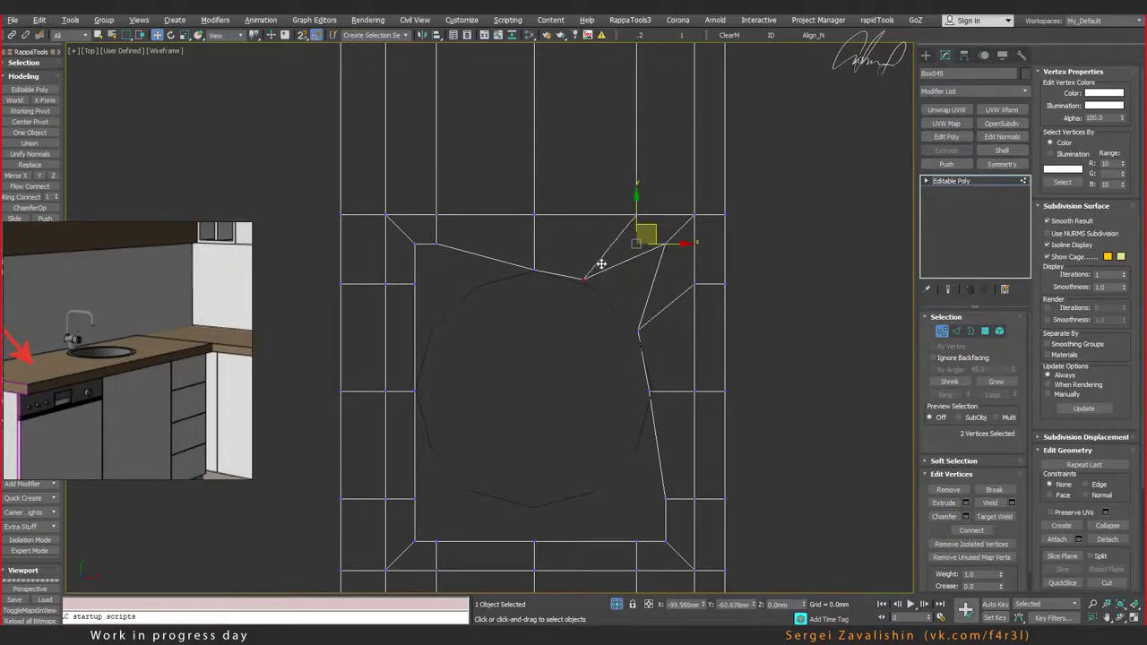
click(667, 247)
drag(685, 230, 633, 286)
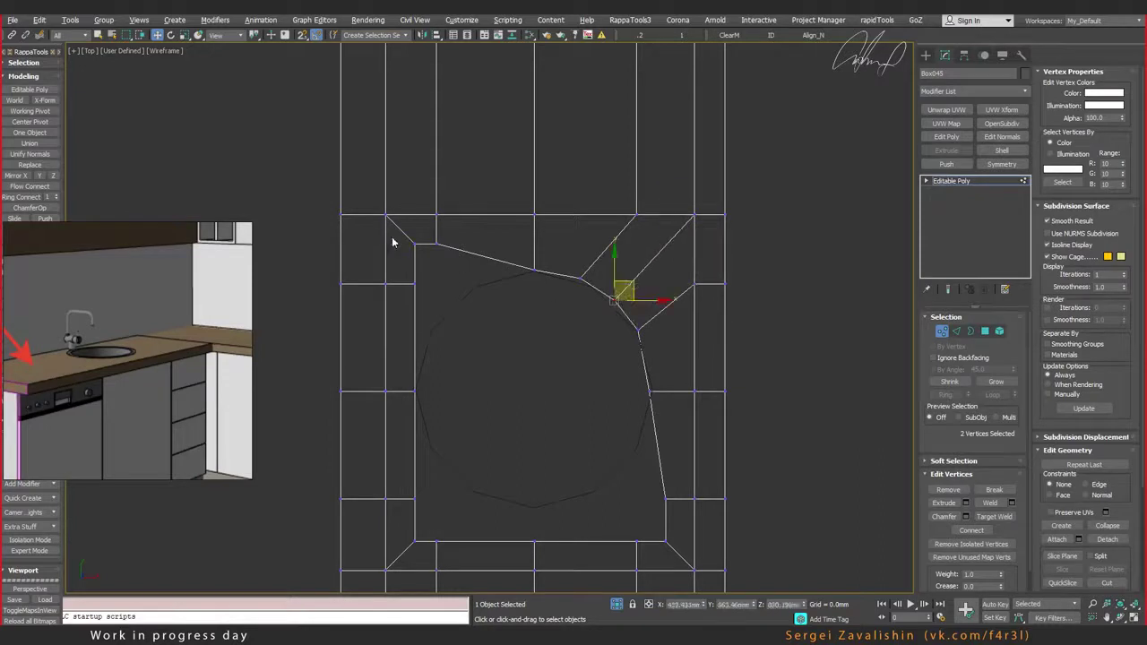
click(414, 284)
drag(425, 271, 443, 308)
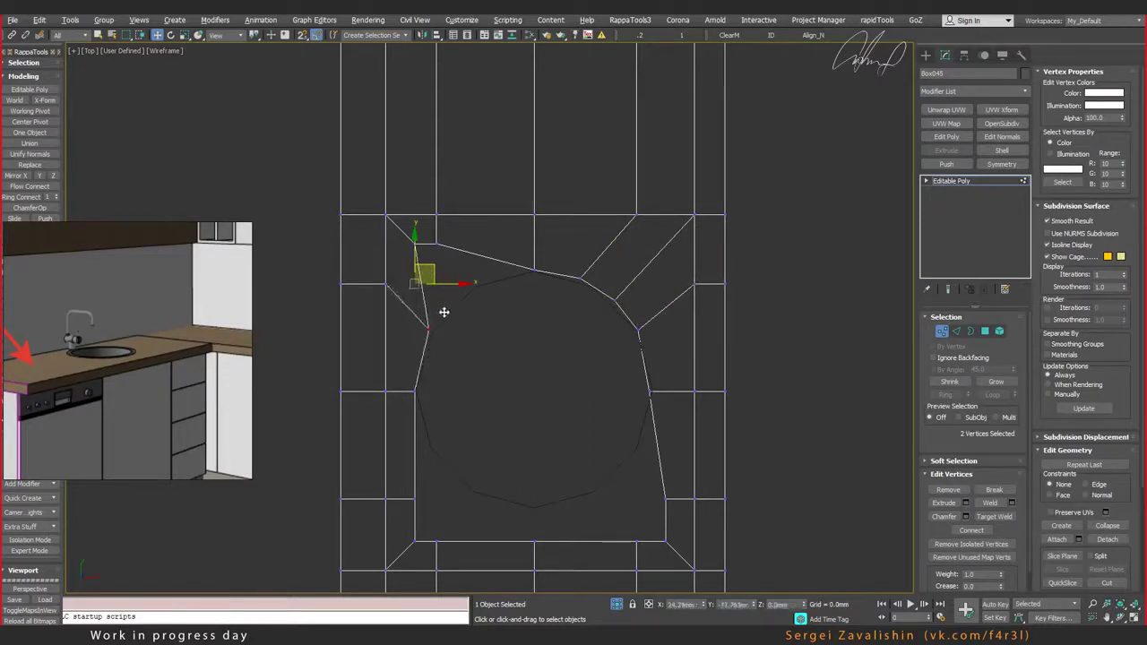
click(436, 244)
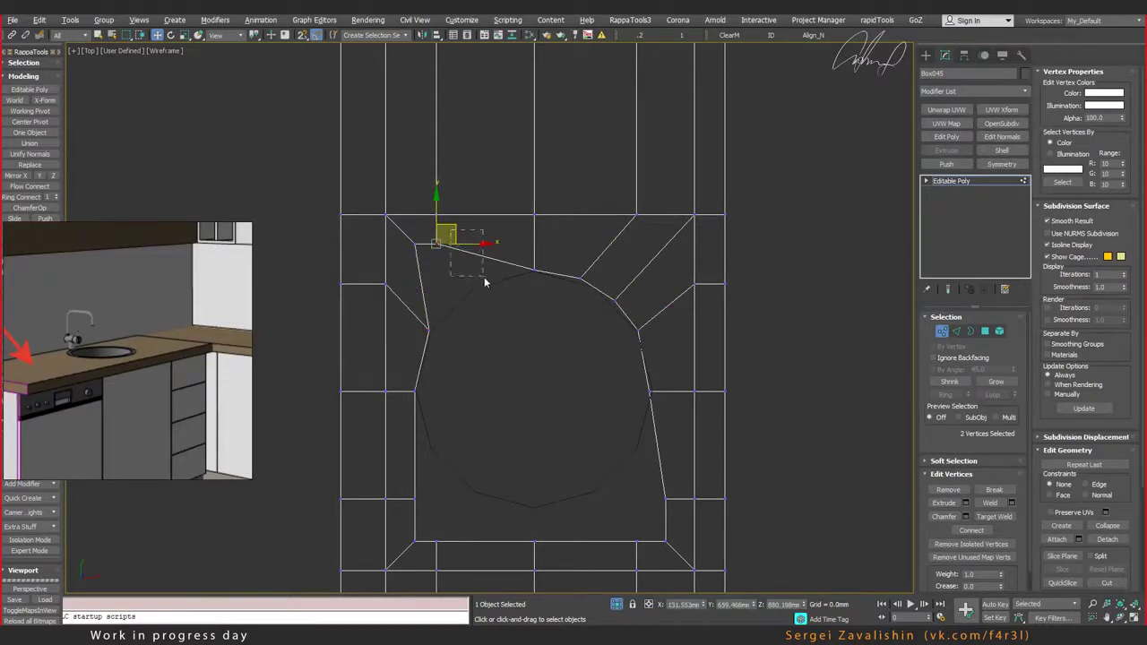
mouse_move(484, 282)
mouse_down()
mouse_move(435, 236)
mouse_move(496, 266)
mouse_move(446, 311)
mouse_up()
click(439, 237)
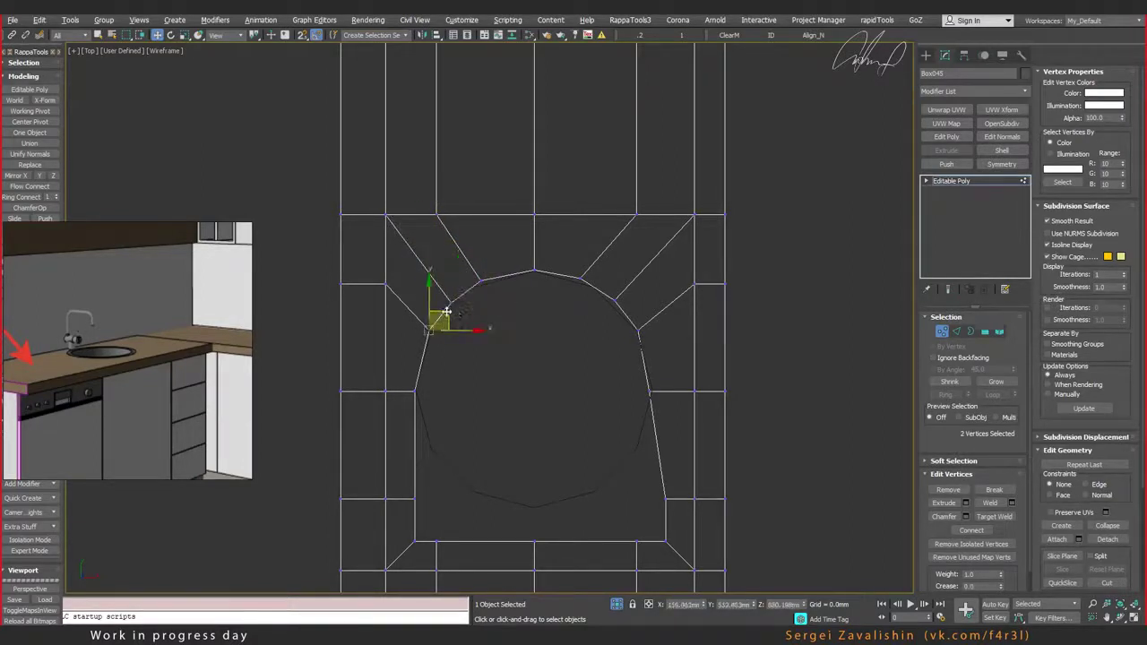
Step: Pull the lower-left and bottom opening vertices onto the circle and enable vertex snapping
middle_drag(459, 455, 500, 377)
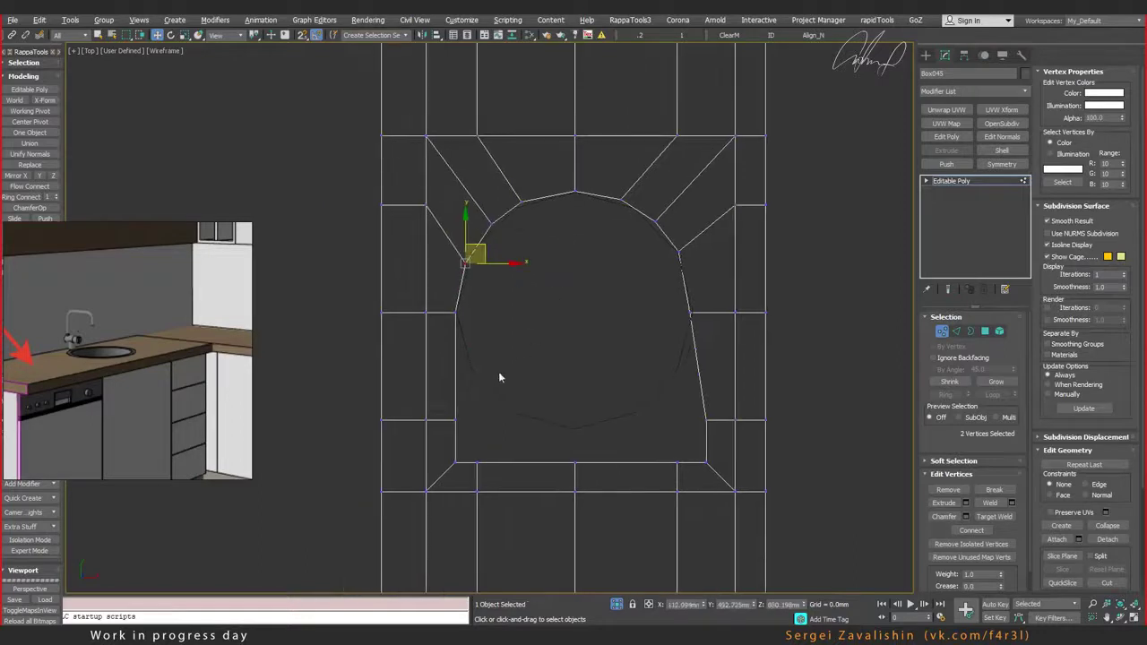
click(455, 419)
drag(461, 411, 468, 363)
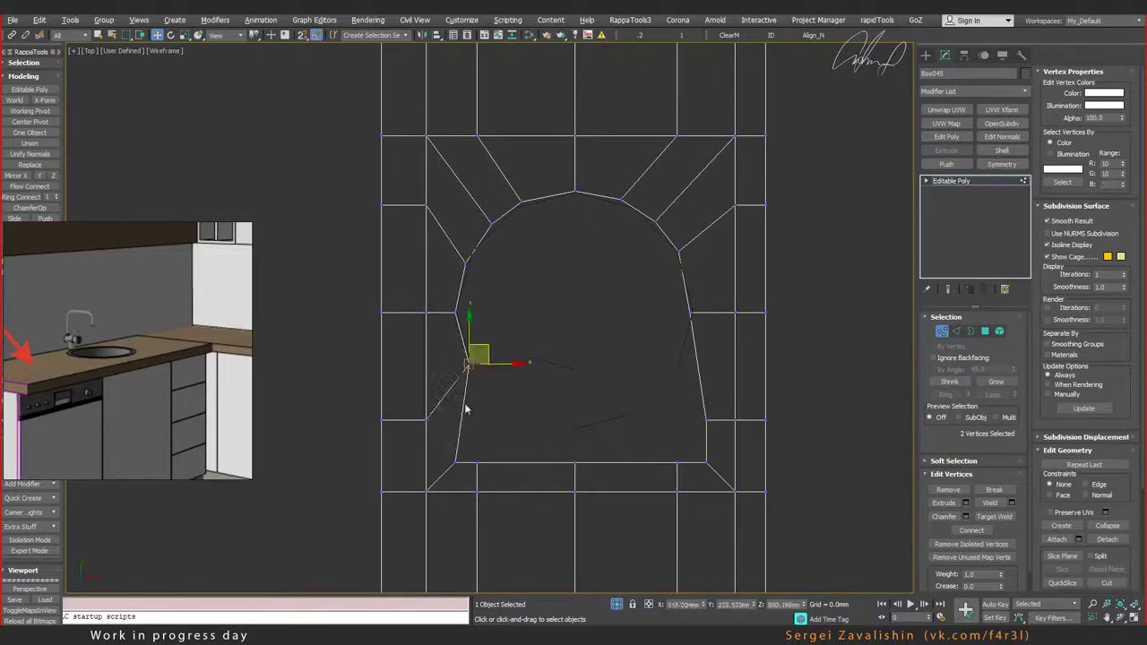
click(456, 464)
drag(457, 462, 499, 392)
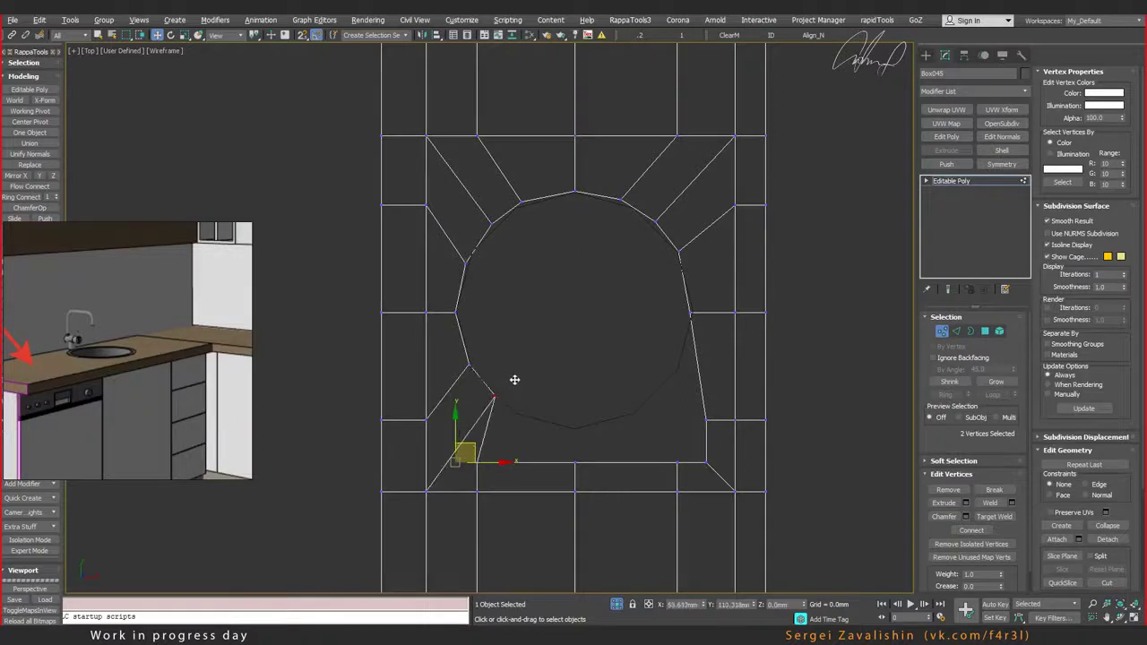
click(472, 460)
drag(502, 456, 574, 404)
click(575, 463)
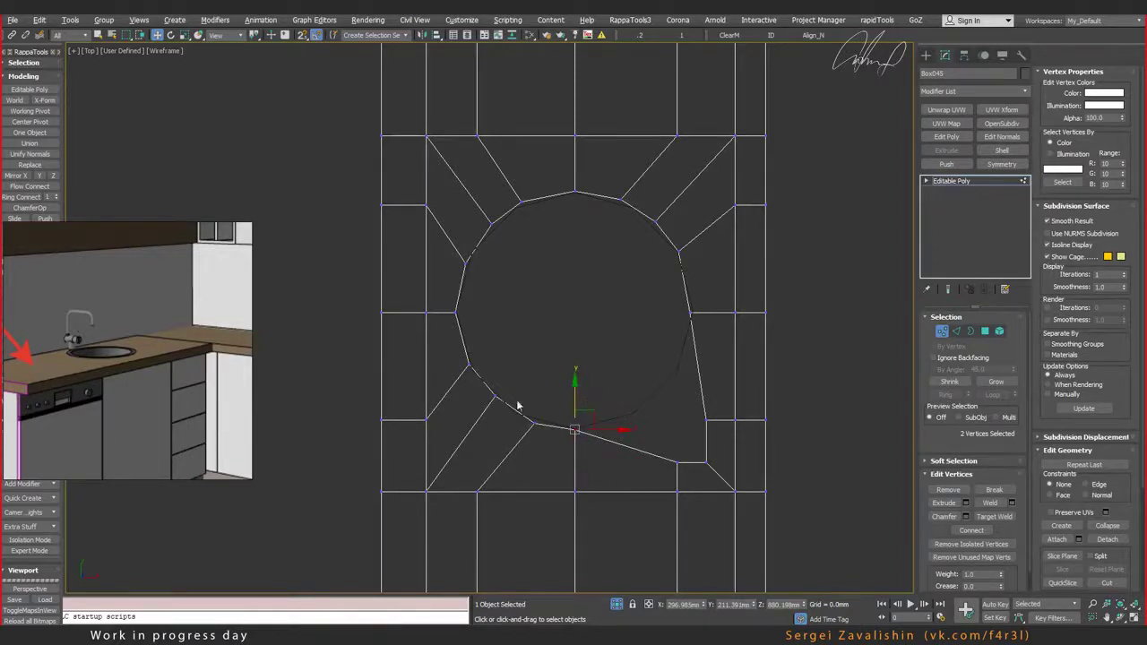
mouse_move(659, 457)
mouse_down()
mouse_move(697, 455)
mouse_move(722, 415)
mouse_move(771, 430)
mouse_move(681, 366)
mouse_move(708, 296)
mouse_up()
key(s)
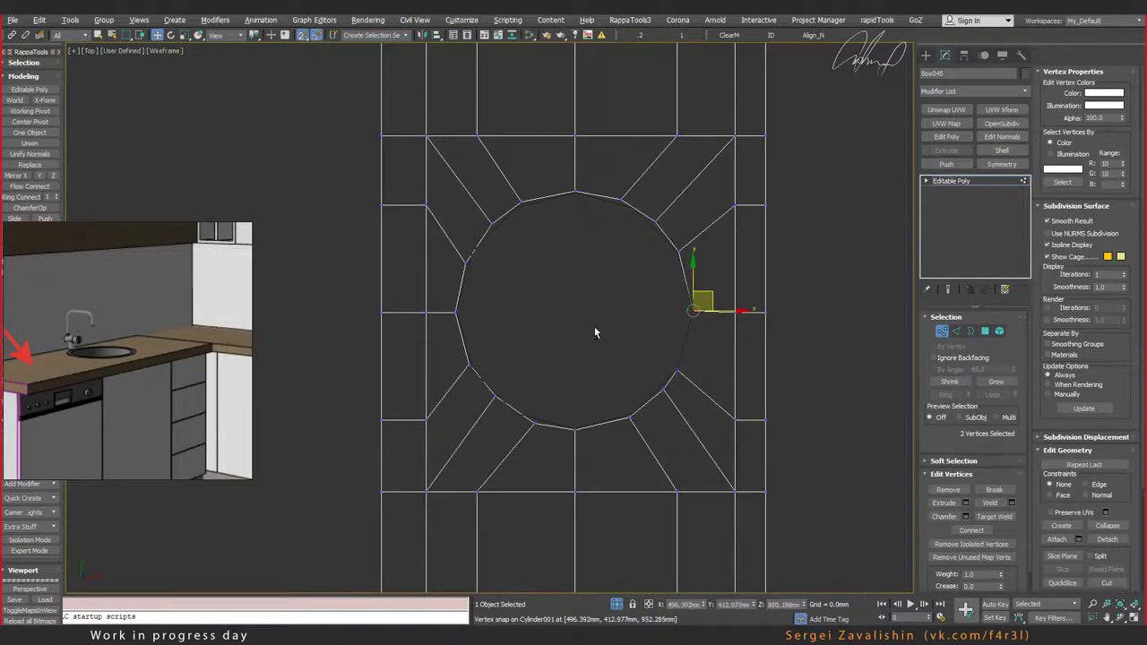
key(alt+w)
key(alt+w)
Step: Clear the vertex selection, zoom out to the whole countertop and delete the sink guide cylinder
key(z)
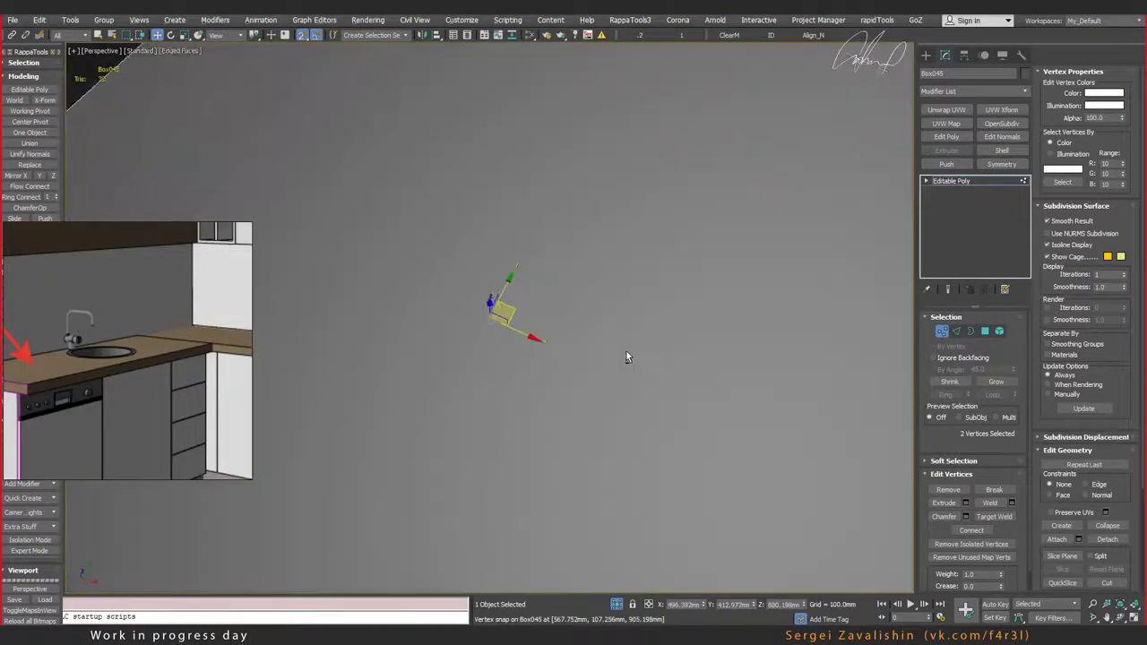
alt+middle_drag(626, 356, 528, 334)
click(609, 386)
key(z)
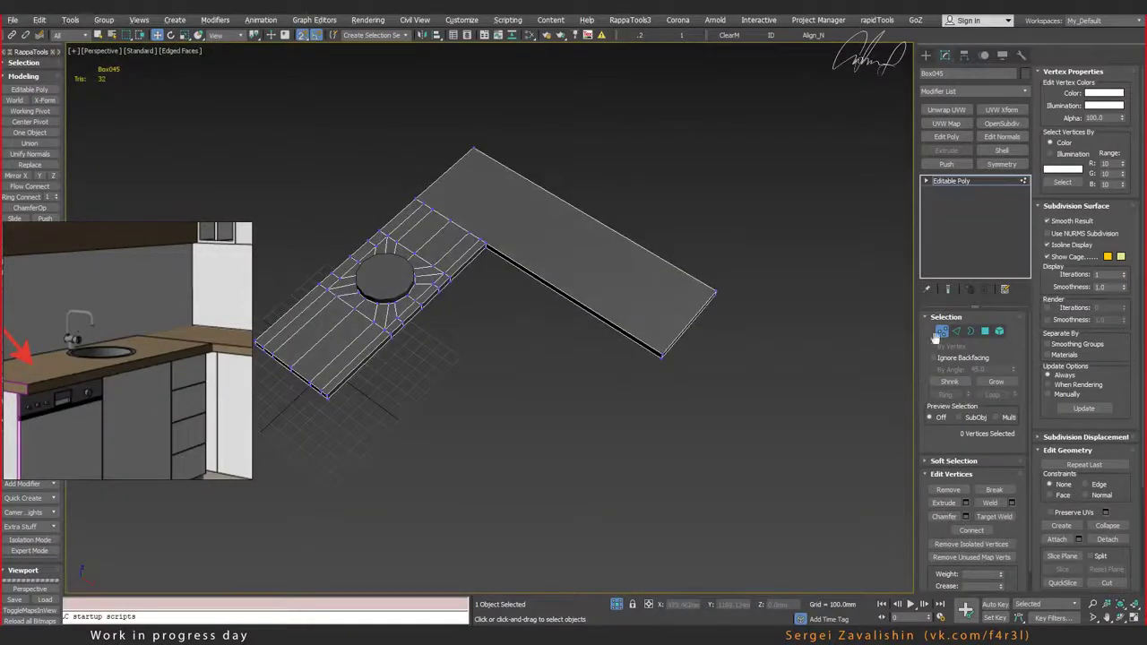
click(939, 333)
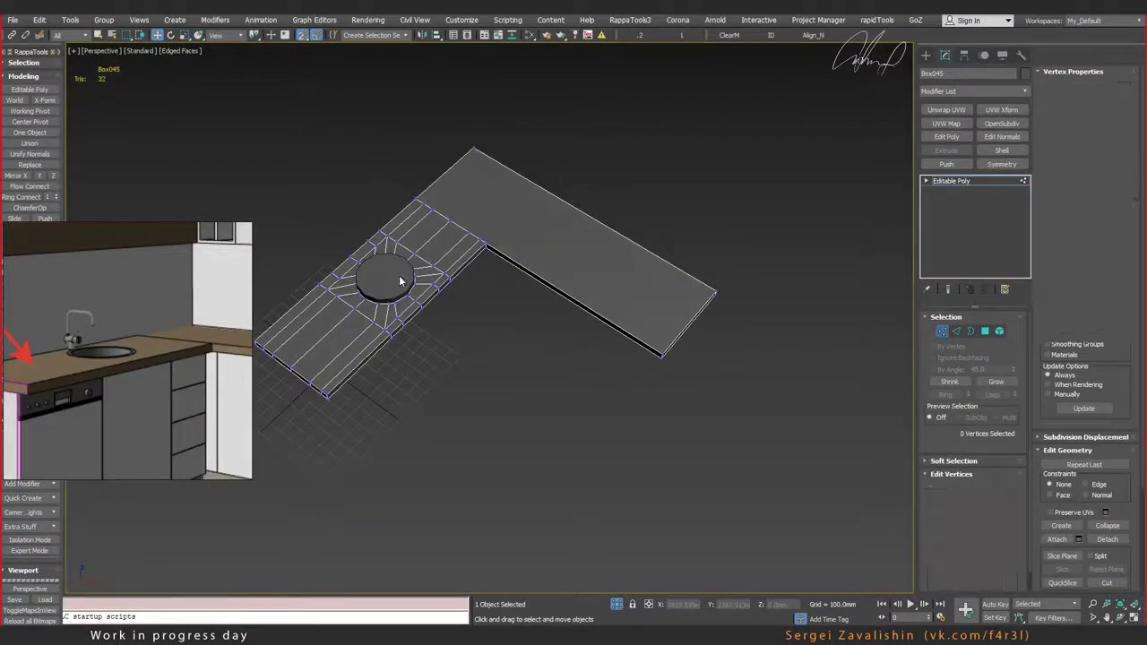
click(400, 272)
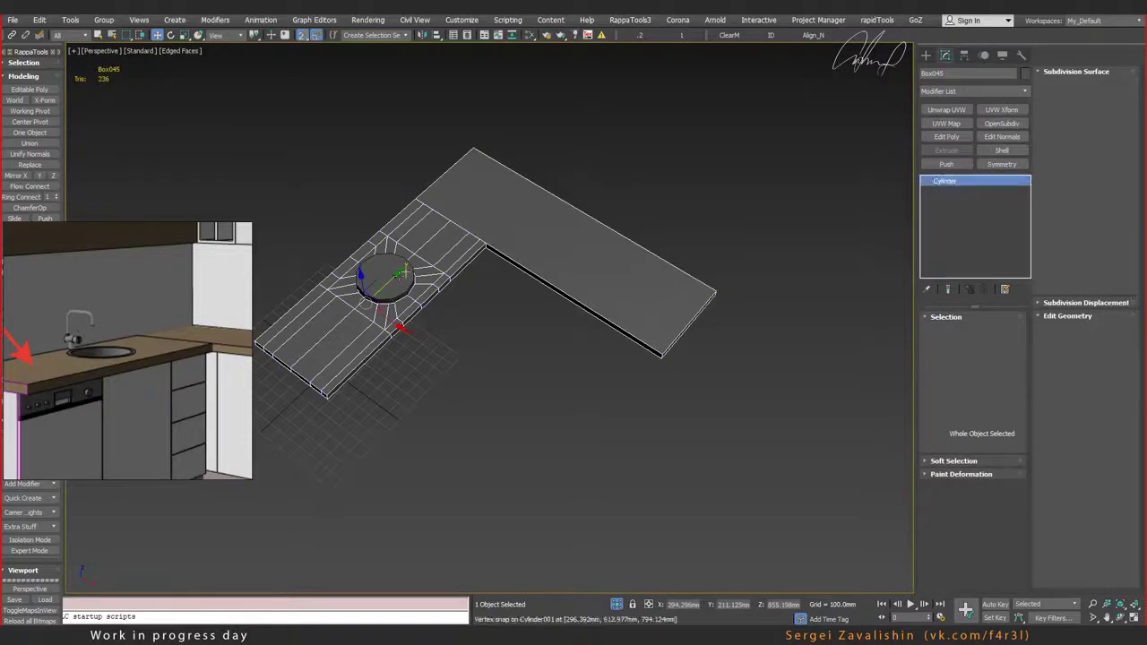
Step: Inspect the 12-sided round sink hole, then select the countertop and open the Modifier List
alt+middle_drag(387, 297, 524, 352)
scroll(448, 311, up, 3)
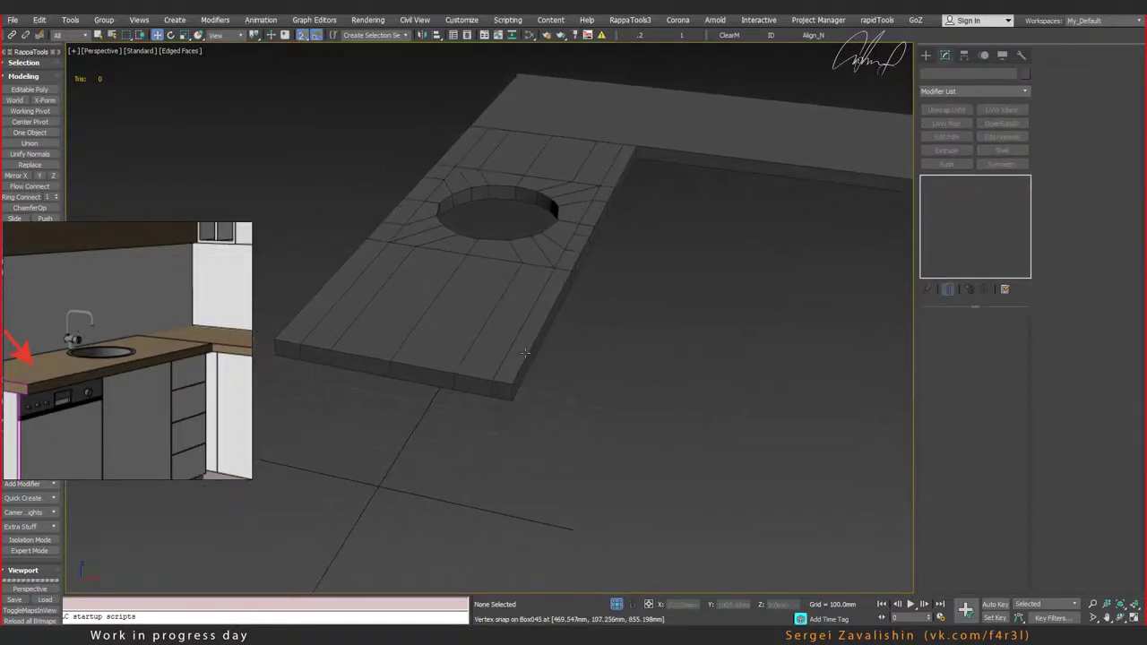
scroll(524, 353, up, 3)
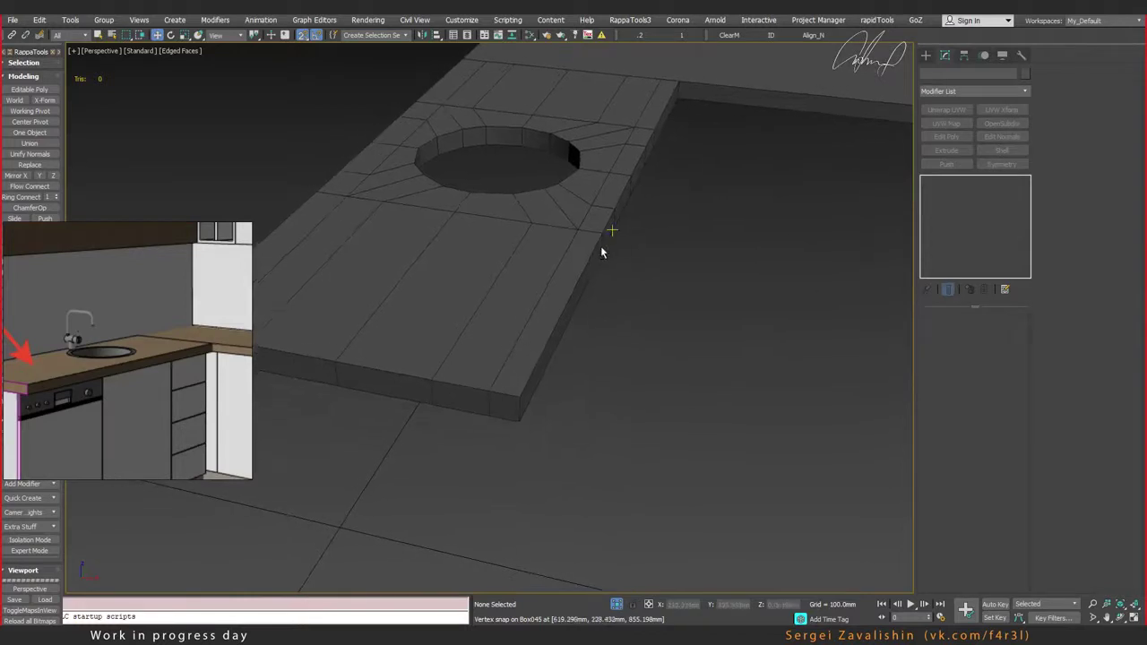
mouse_move(601, 251)
alt+middle_down()
mouse_move(489, 307)
mouse_move(562, 313)
alt+middle_up()
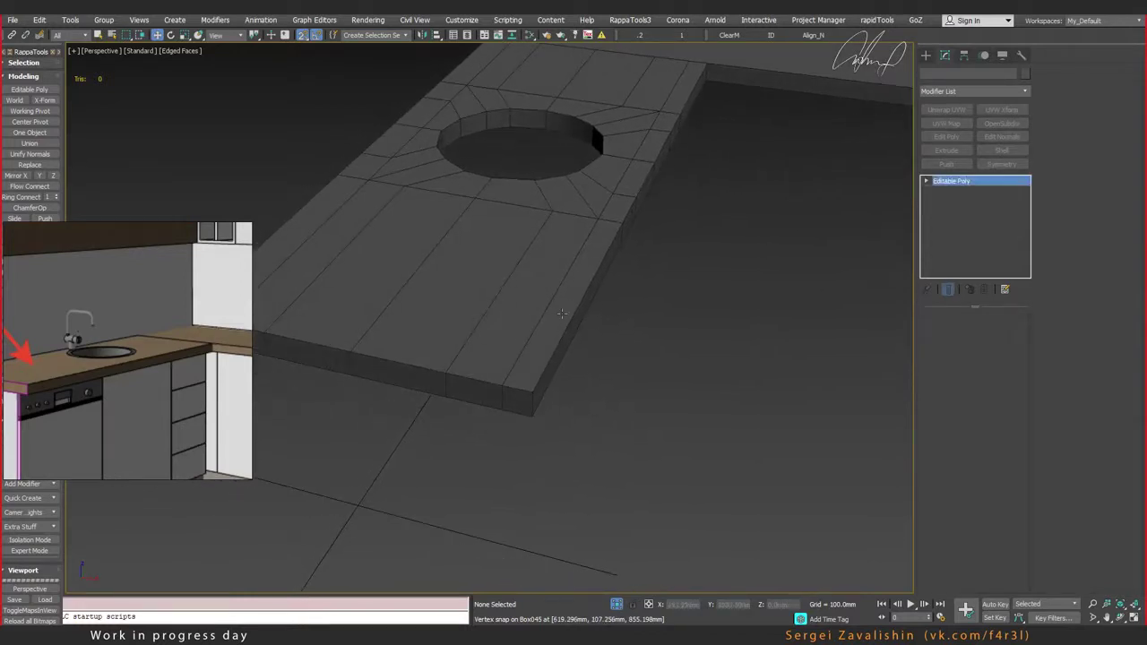
click(521, 353)
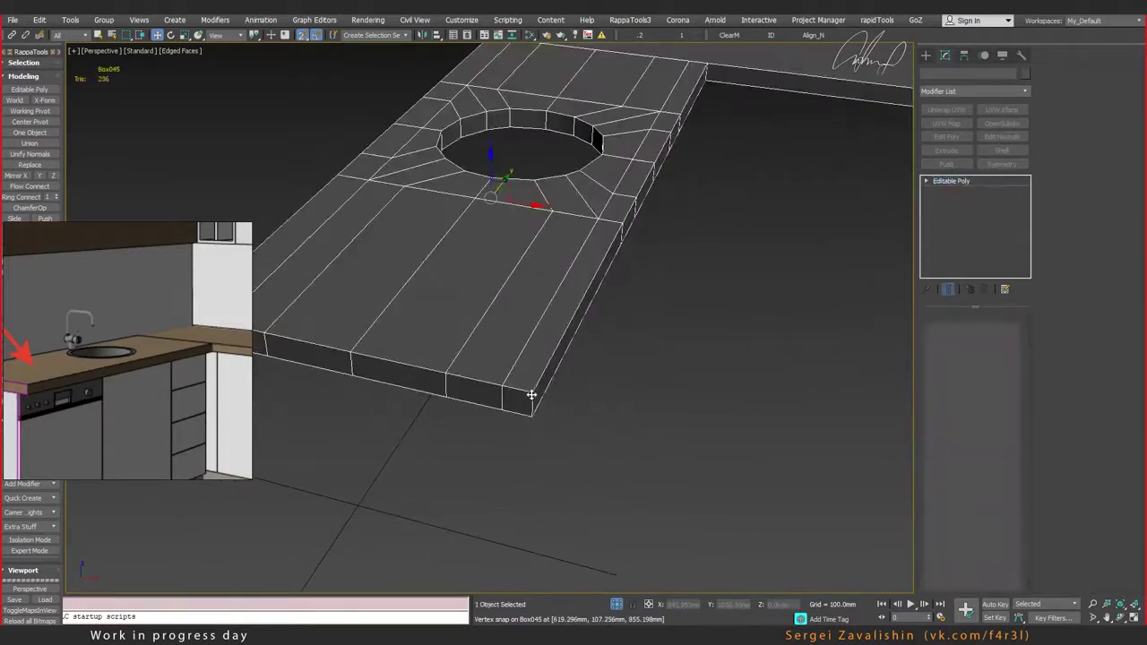
alt+middle_drag(542, 372, 499, 384)
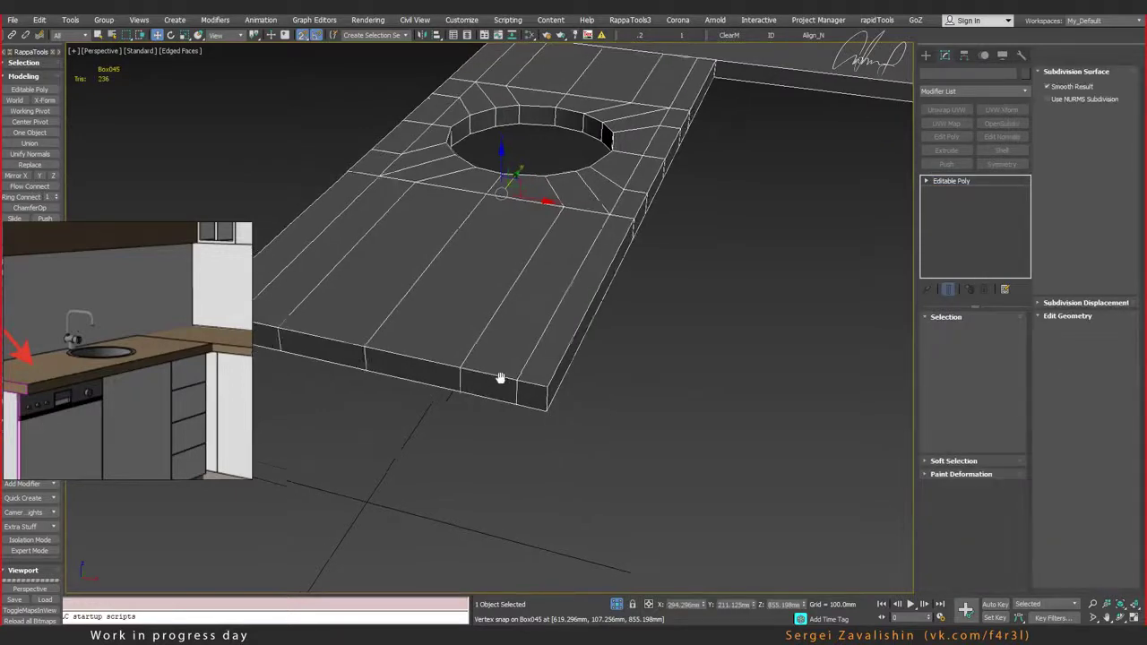
click(1026, 92)
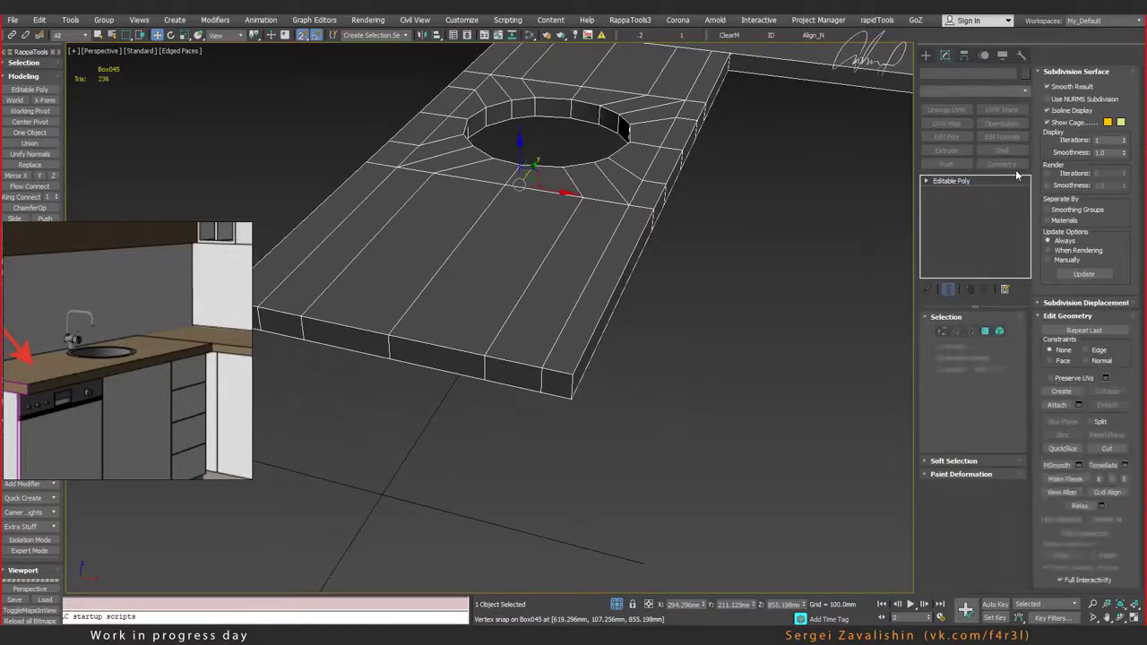
Step: Add a Chamfer modifier with tension 0.5, 3 segments and a 5 mm amount
text(cha)
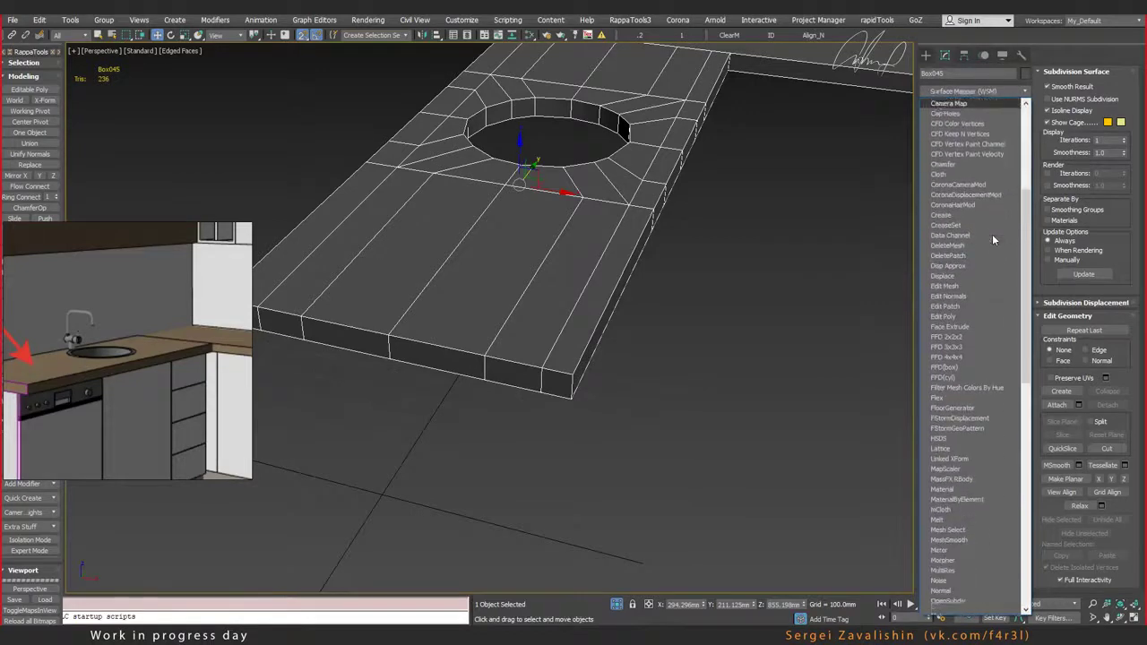
key(Return)
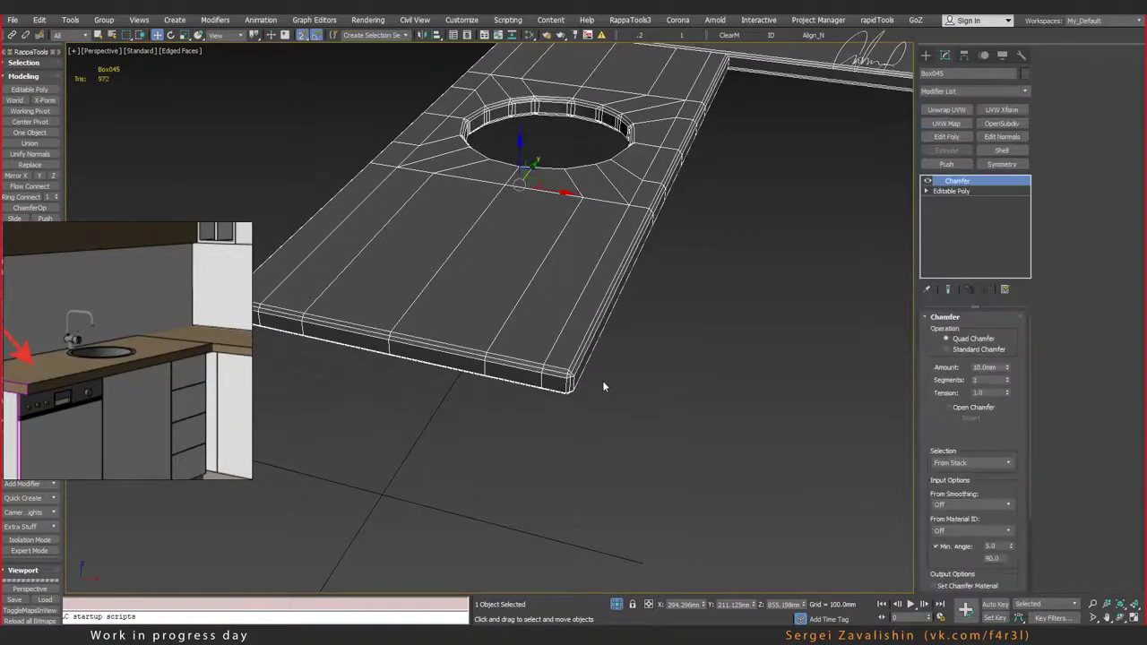
double_click(985, 392)
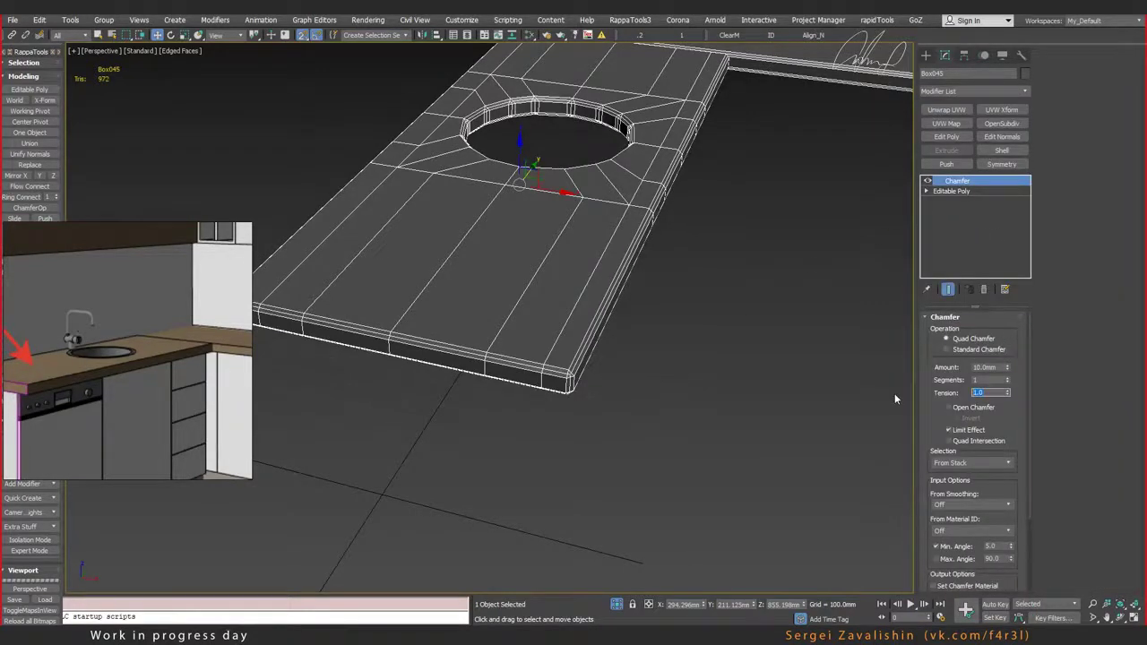
text(0.5)
key(Return)
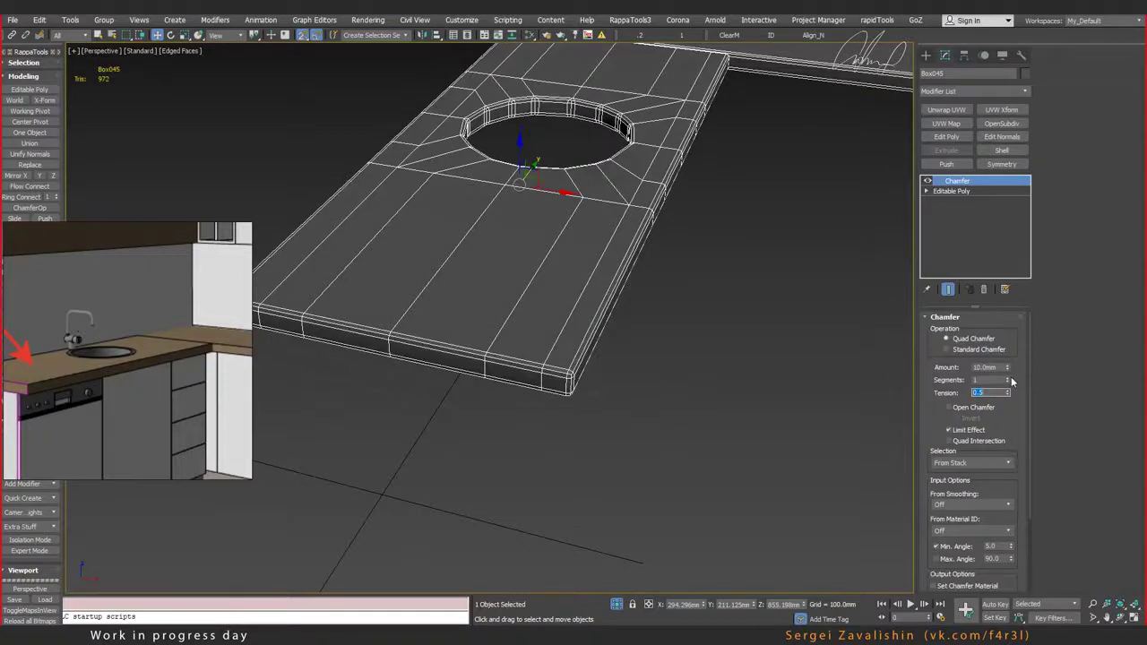
click(1007, 378)
click(1008, 377)
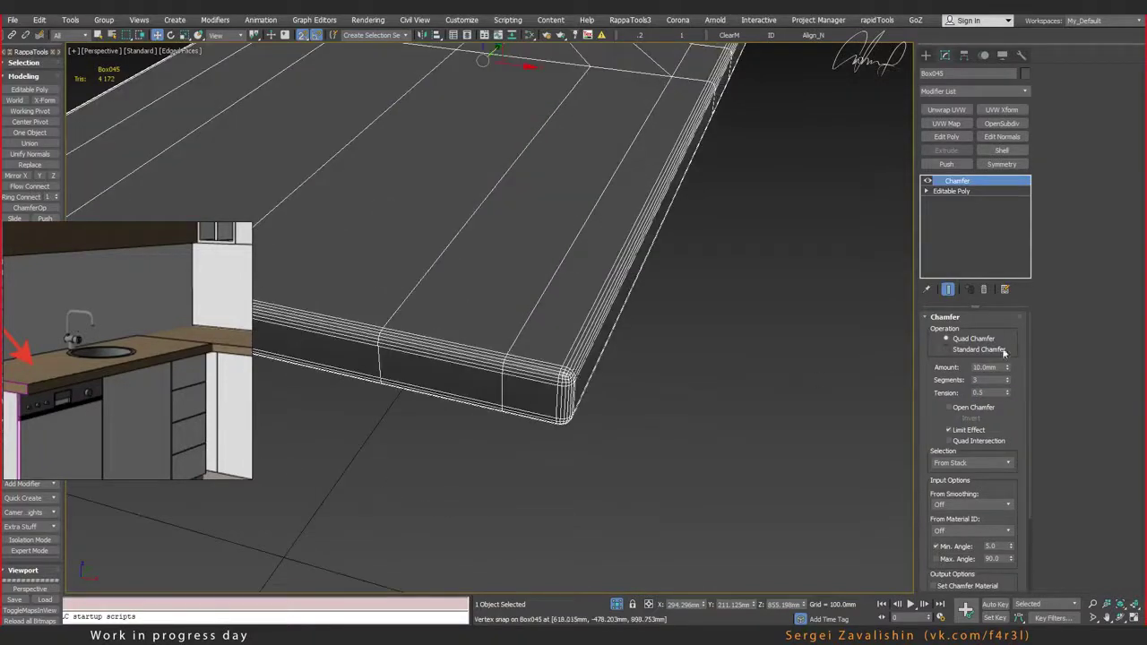
drag(1007, 369, 694, 412)
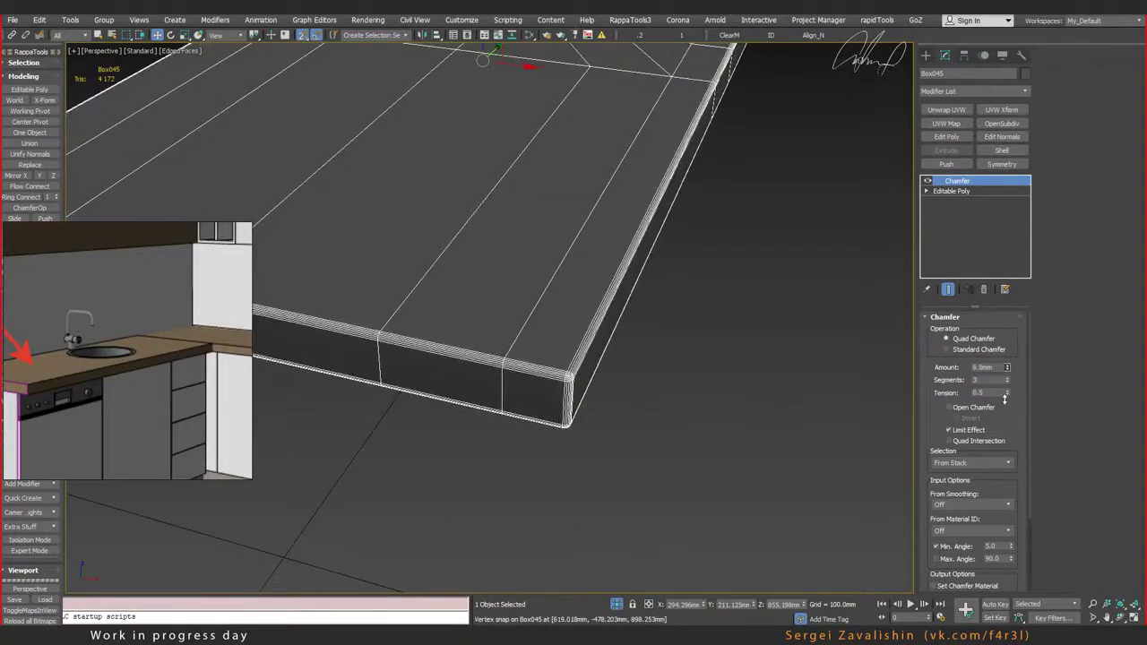
Step: Check the chamfered countertop and sink hole in smooth shading from several angles
key(F4)
scroll(649, 377, down, 5)
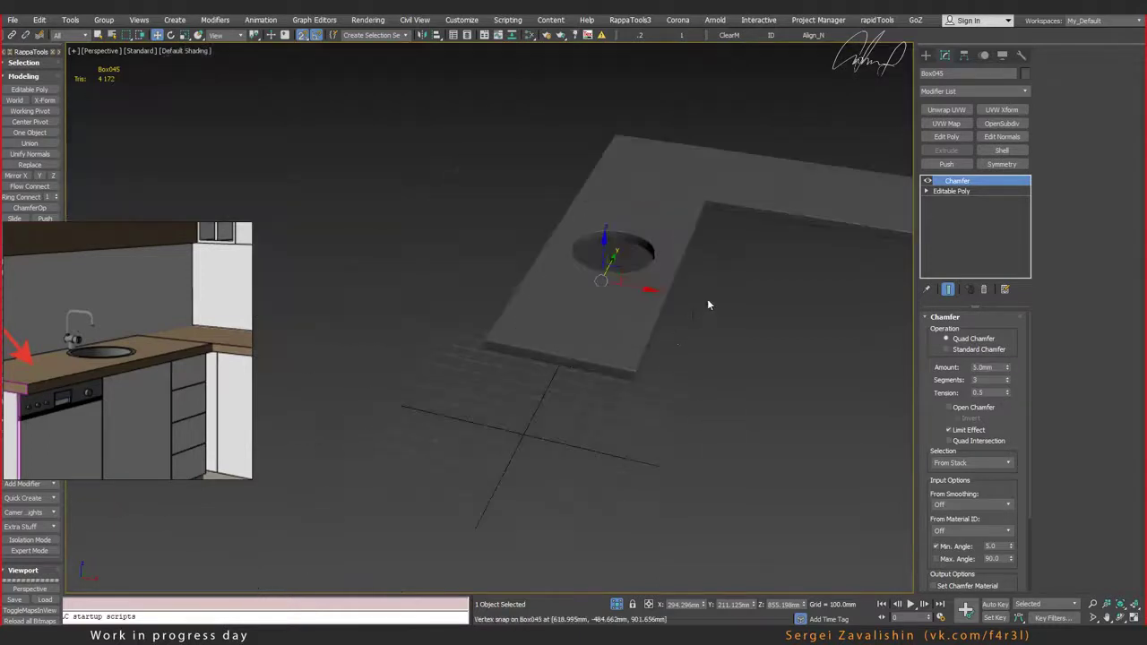
alt+middle_drag(707, 302, 670, 308)
scroll(699, 305, up, 1)
scroll(707, 311, up, 5)
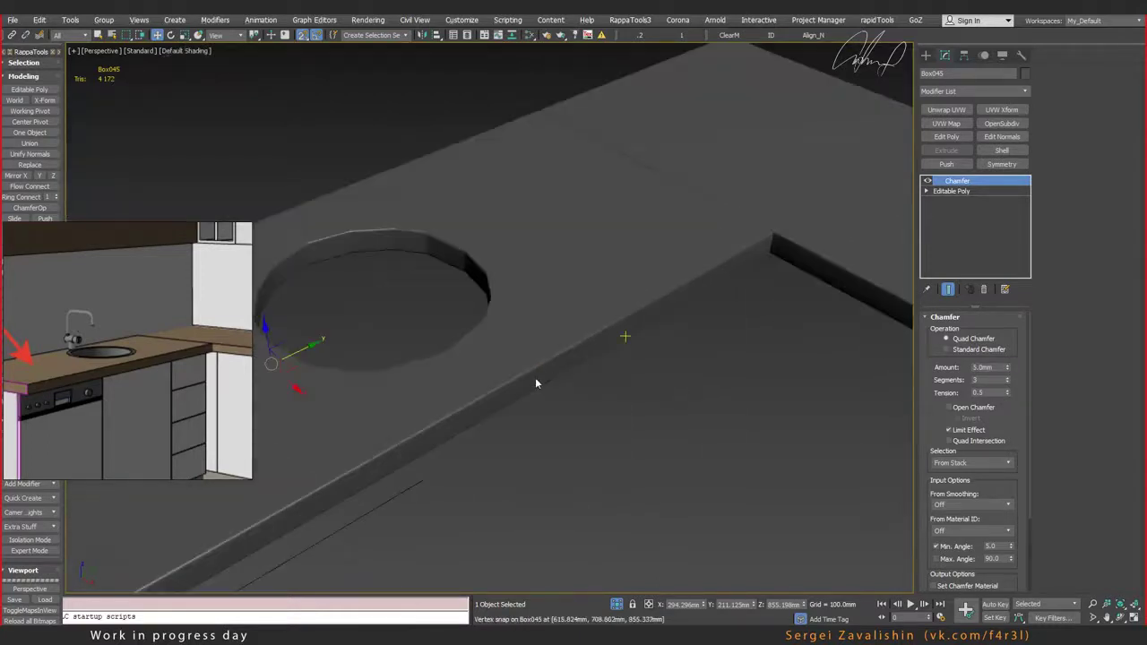
alt+middle_drag(535, 382, 604, 323)
middle_drag(691, 254, 723, 223)
scroll(654, 317, down, 3)
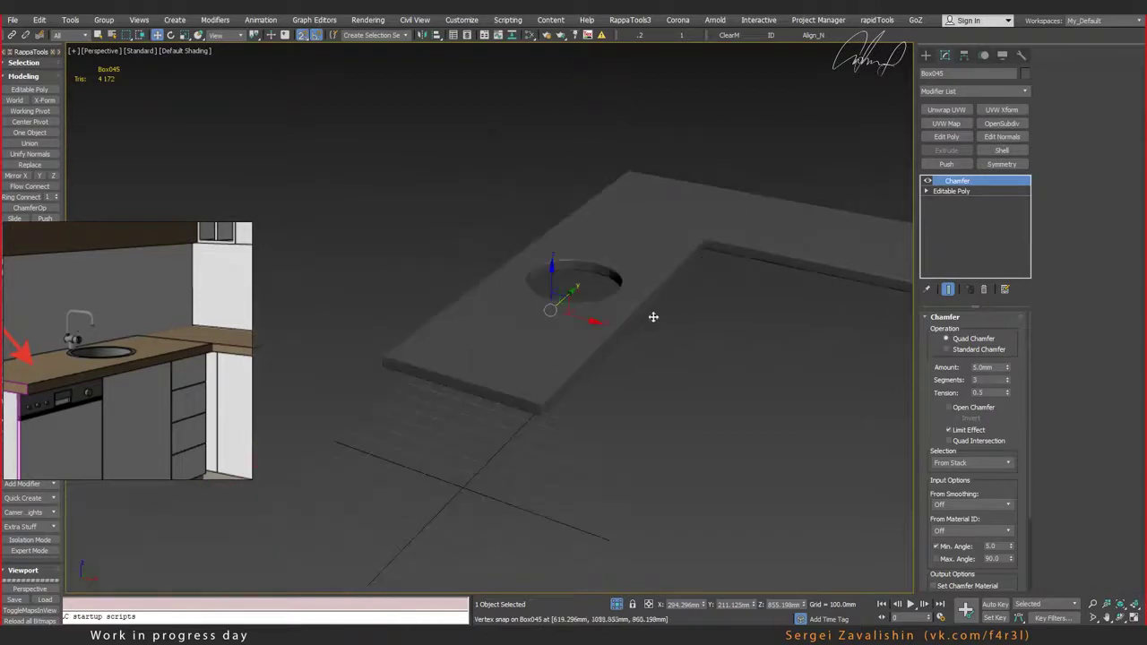
scroll(655, 326, up, 1)
alt+middle_drag(655, 326, 602, 386)
scroll(479, 481, up, 3)
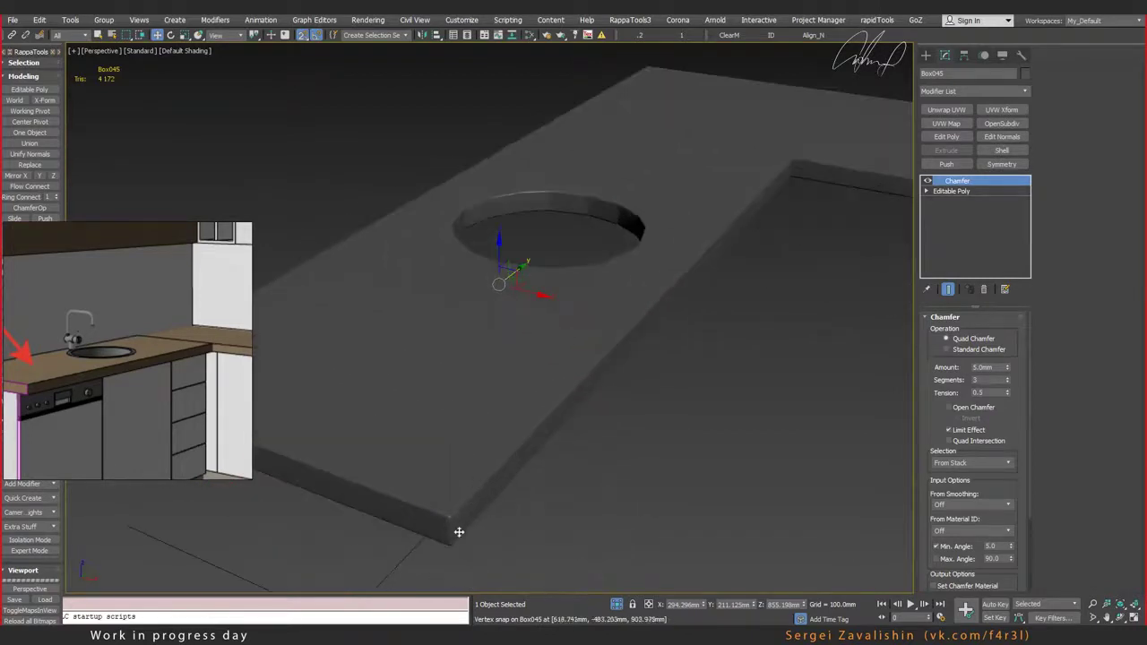
middle_drag(464, 525, 549, 484)
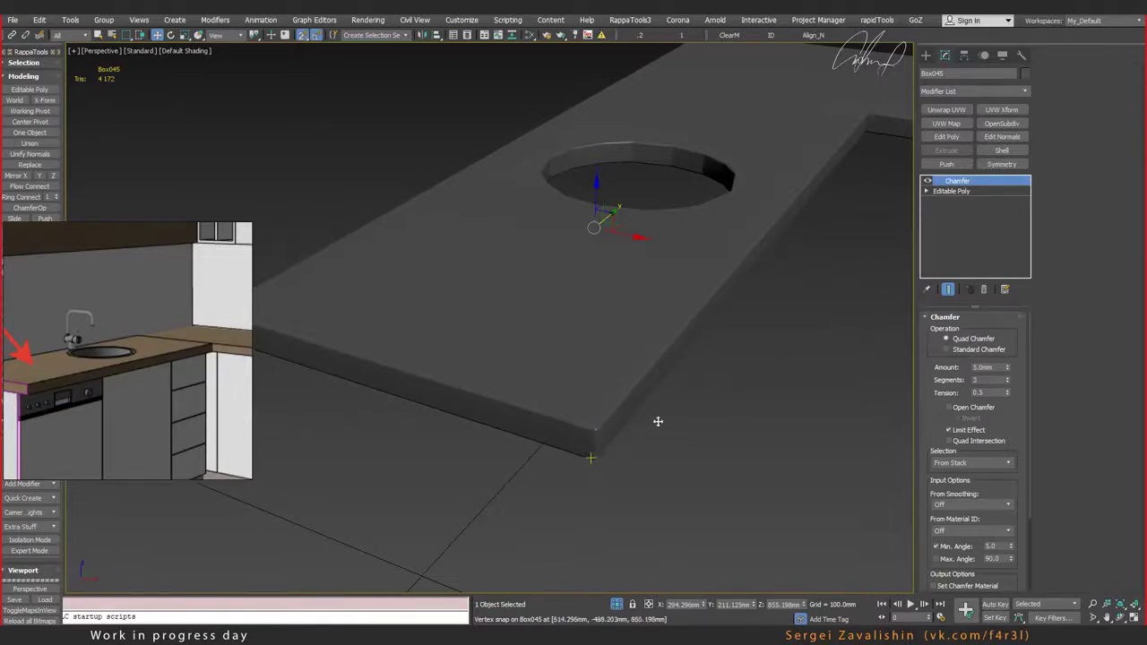
middle_drag(701, 367, 677, 370)
click(928, 192)
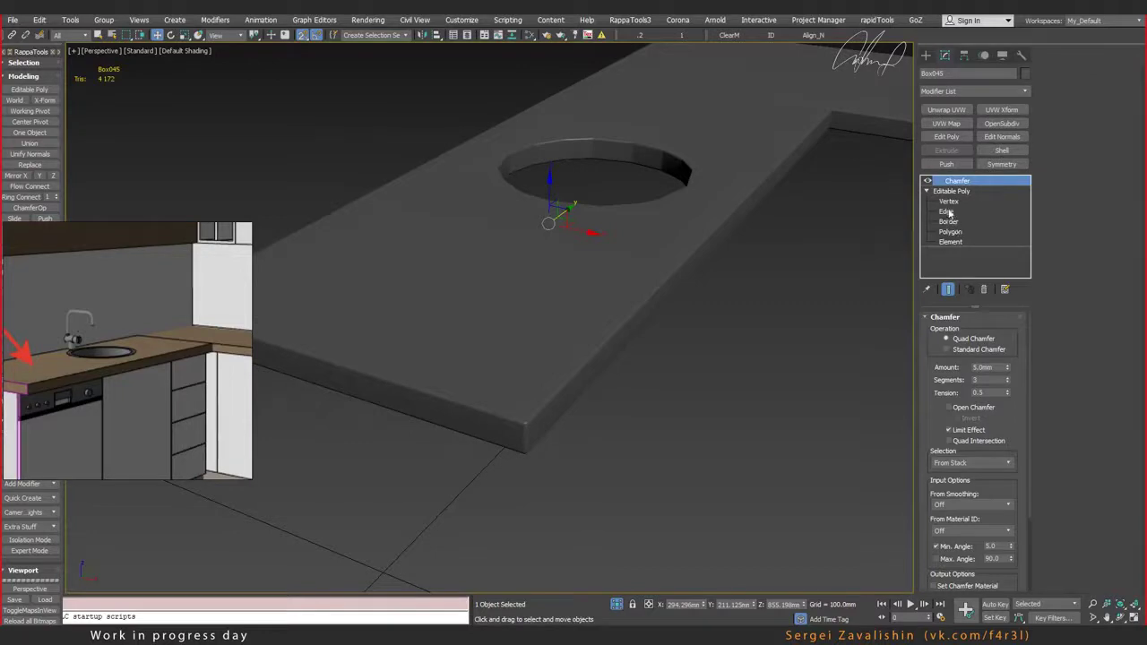
Step: At Edge level, select the countertop's front top edge loop and the next top edge
click(950, 212)
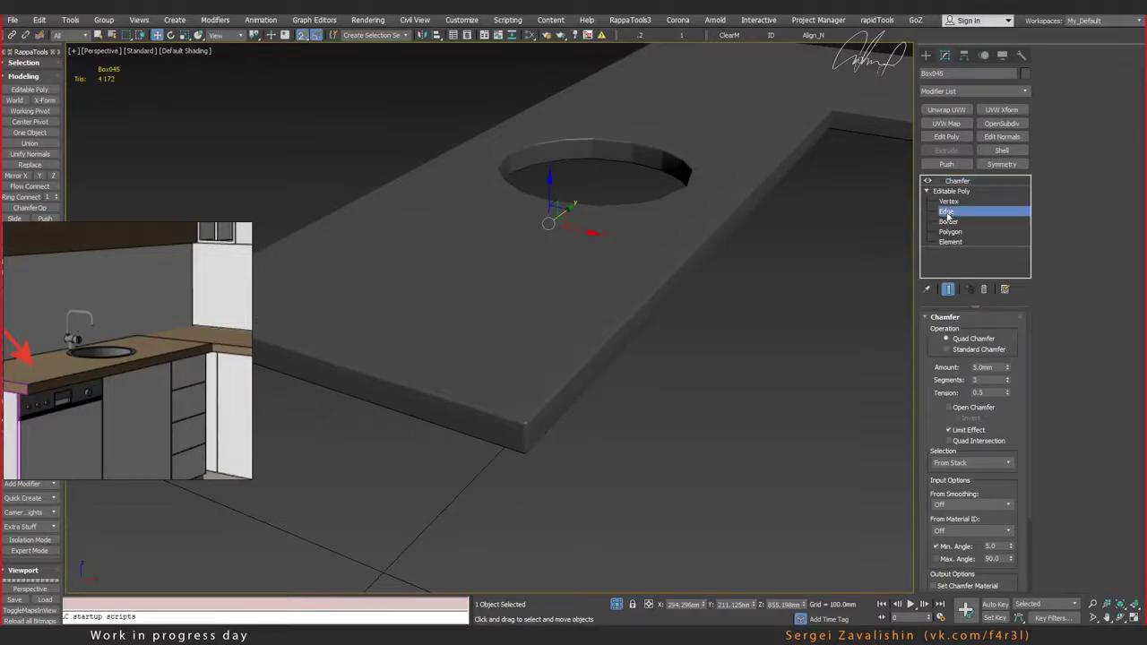
click(561, 387)
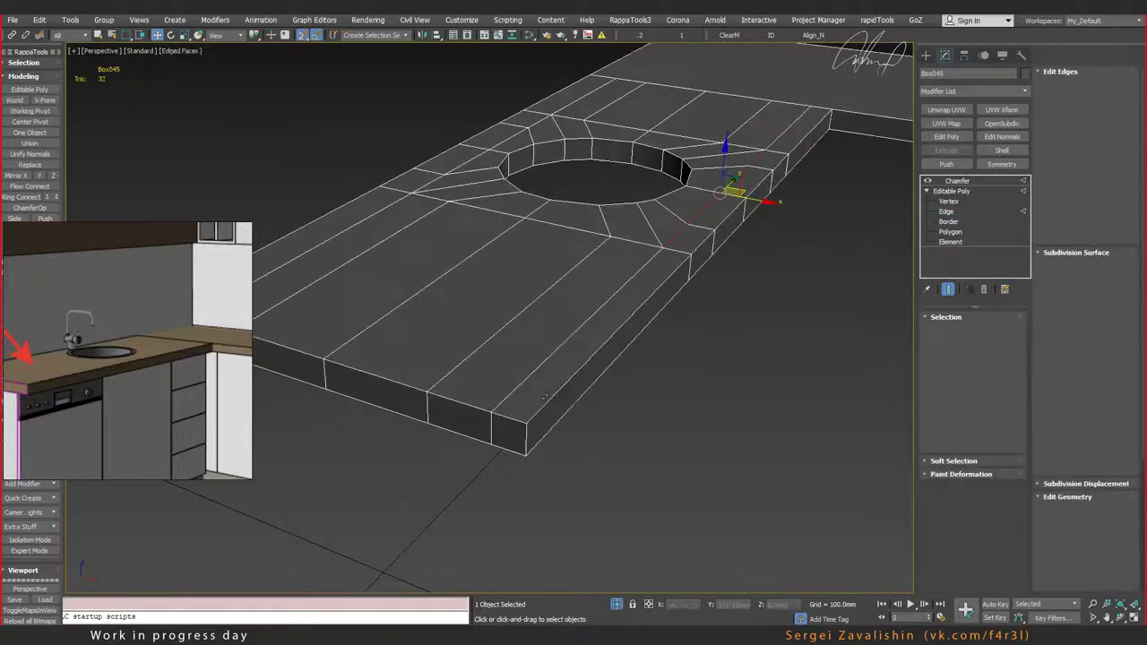
key(2)
double_click(549, 398)
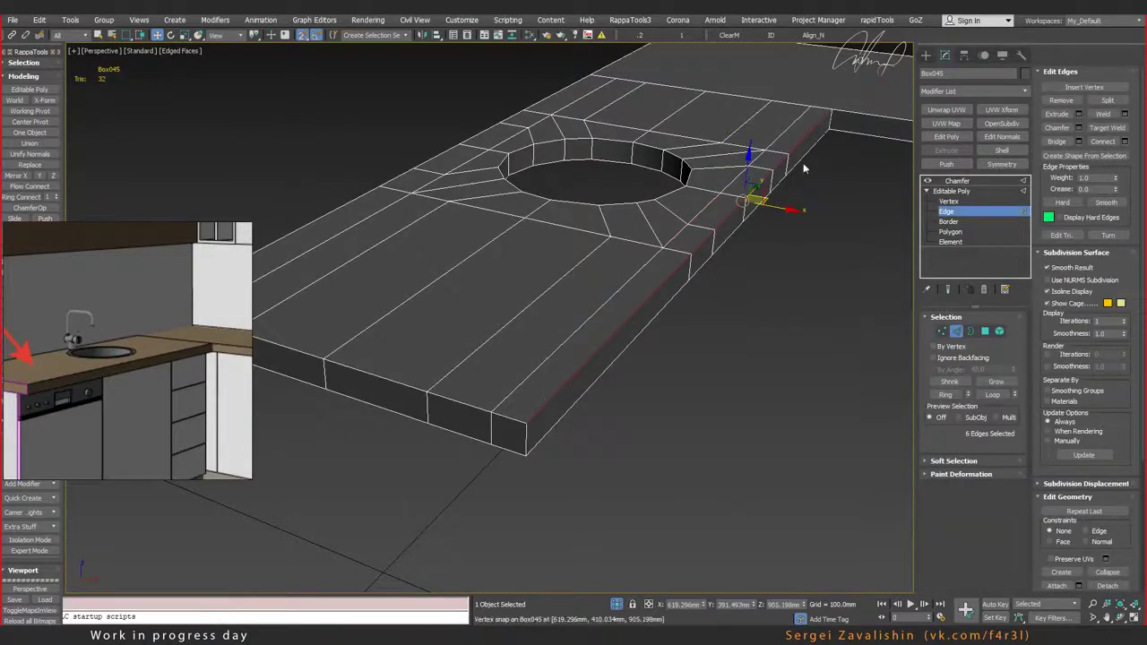
middle_drag(802, 164, 748, 194)
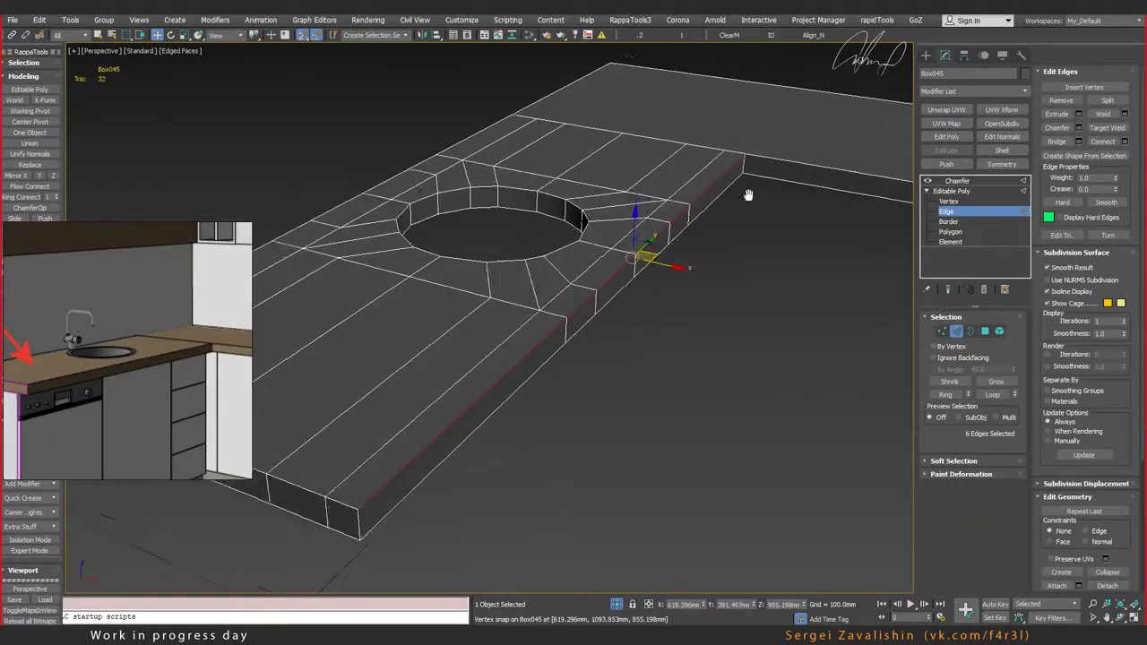
ctrl+click(786, 161)
Step: Add the slab-end top edges to complete the nine outer top edge selection
mouse_move(840, 228)
middle_down()
mouse_move(563, 212)
mouse_move(740, 215)
middle_up()
scroll(767, 224, down, 5)
alt+middle_drag(817, 227, 550, 217)
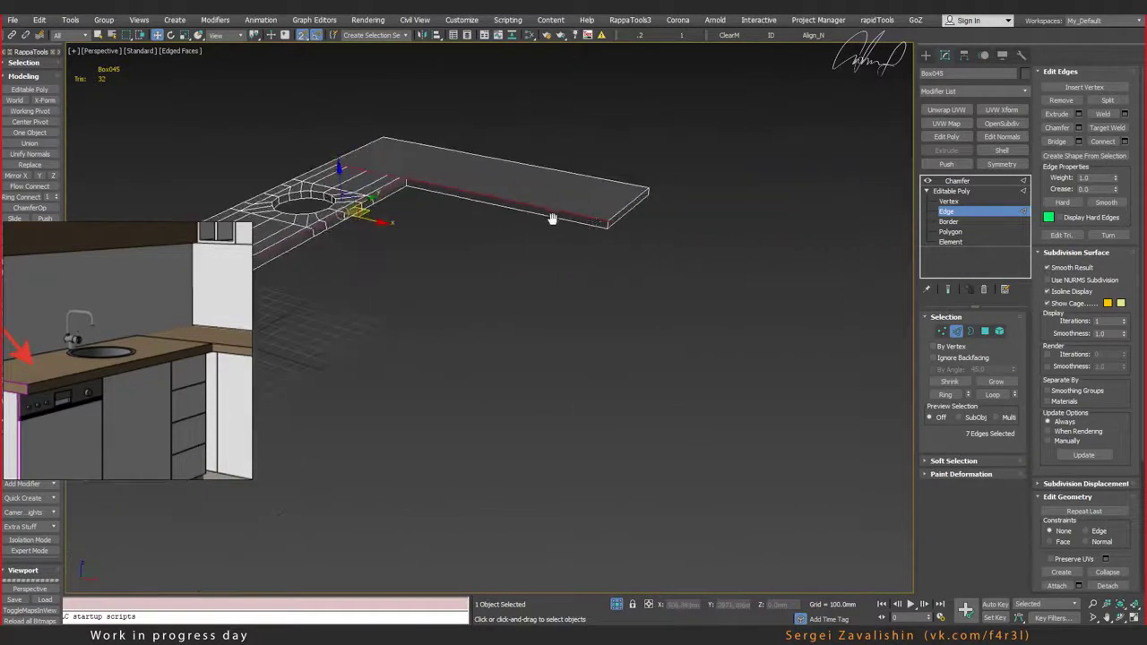
scroll(551, 218, up, 5)
ctrl+click(608, 205)
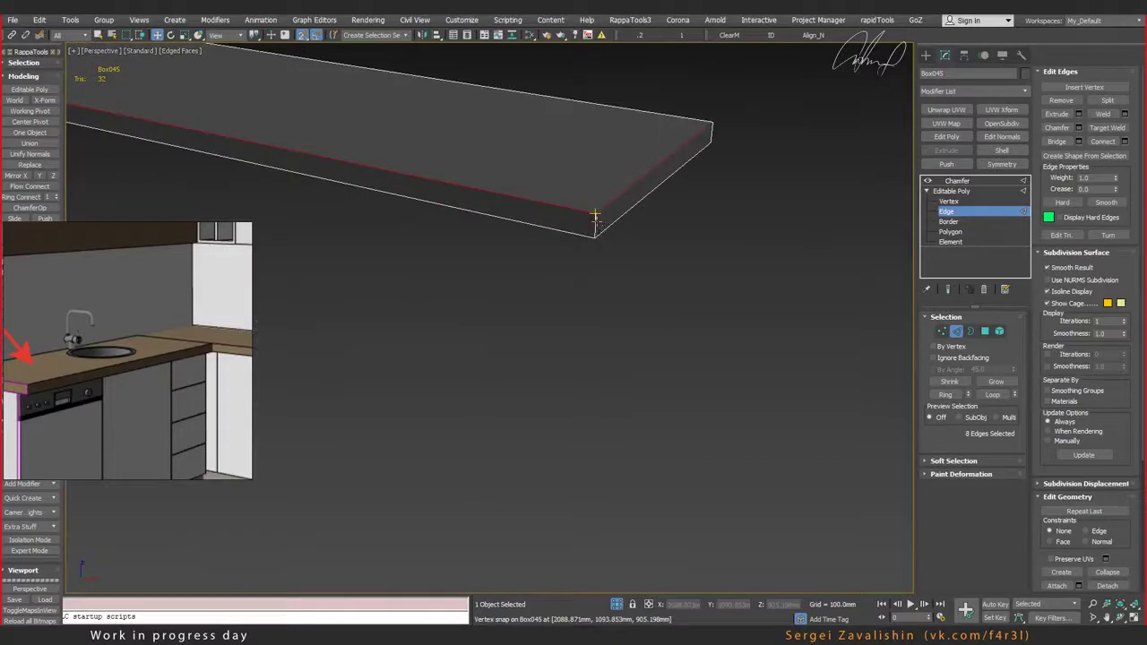
ctrl+click(596, 219)
mouse_move(661, 261)
middle_down()
mouse_move(512, 225)
mouse_move(574, 242)
middle_up()
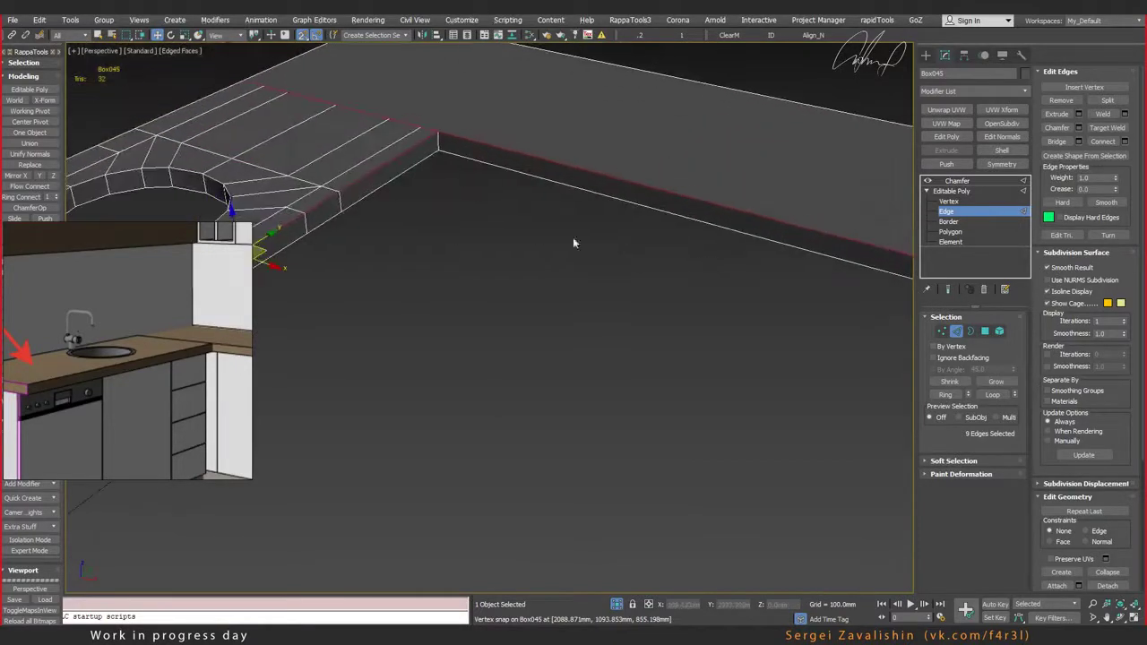
scroll(573, 243, down, 5)
mouse_move(588, 197)
alt+middle_down()
mouse_move(740, 161)
mouse_move(562, 192)
mouse_move(327, 536)
alt+middle_up()
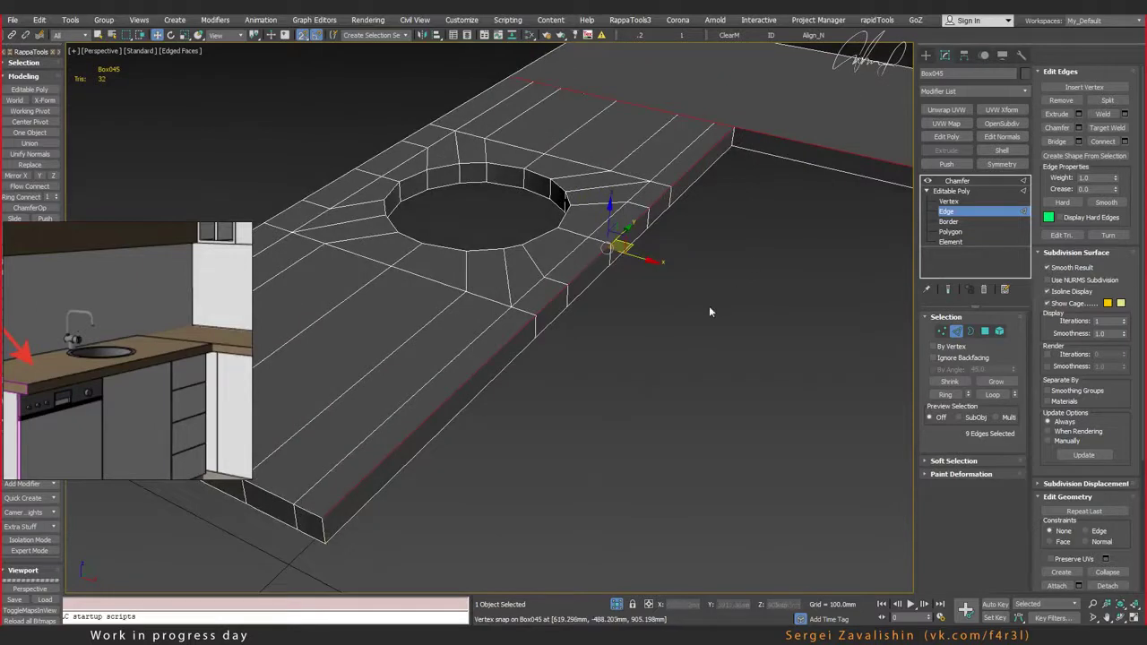
middle_drag(709, 312, 658, 302)
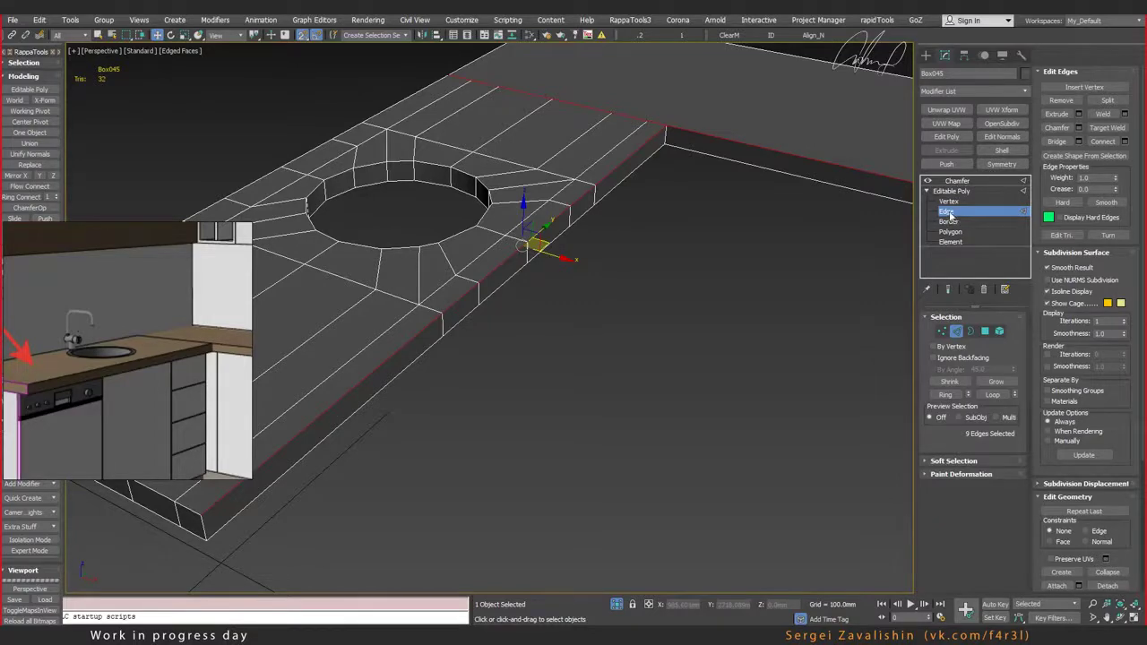
click(957, 181)
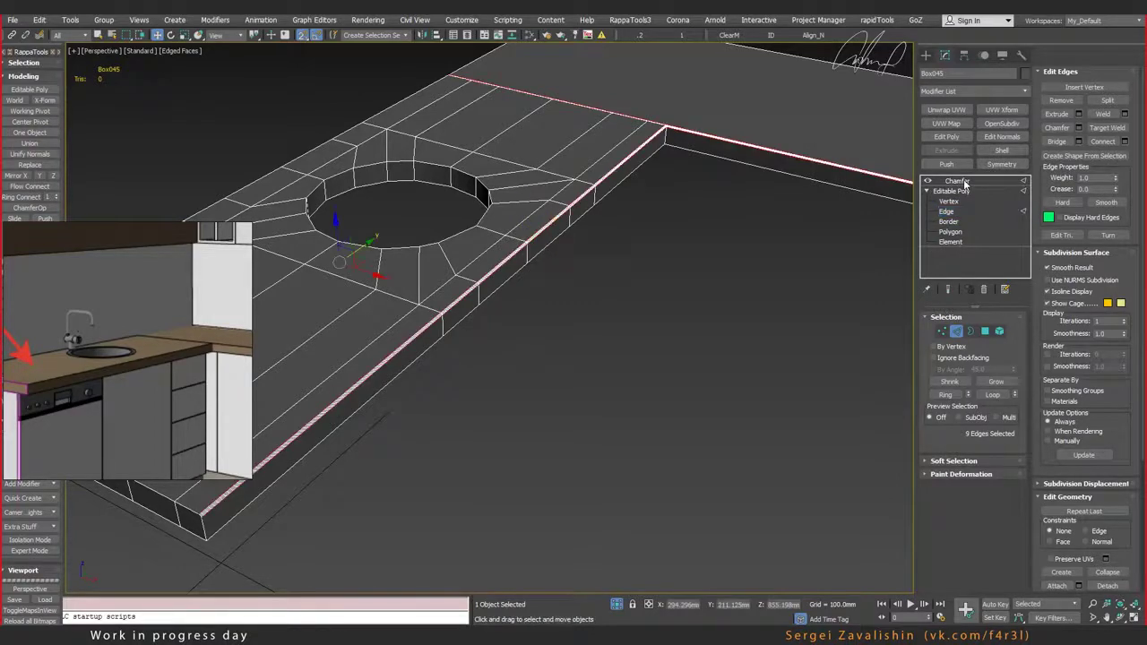
Step: Widen the chamfer amount to about 31 mm and raise its segments to 5
middle_drag(501, 301, 461, 366)
scroll(445, 406, up, 3)
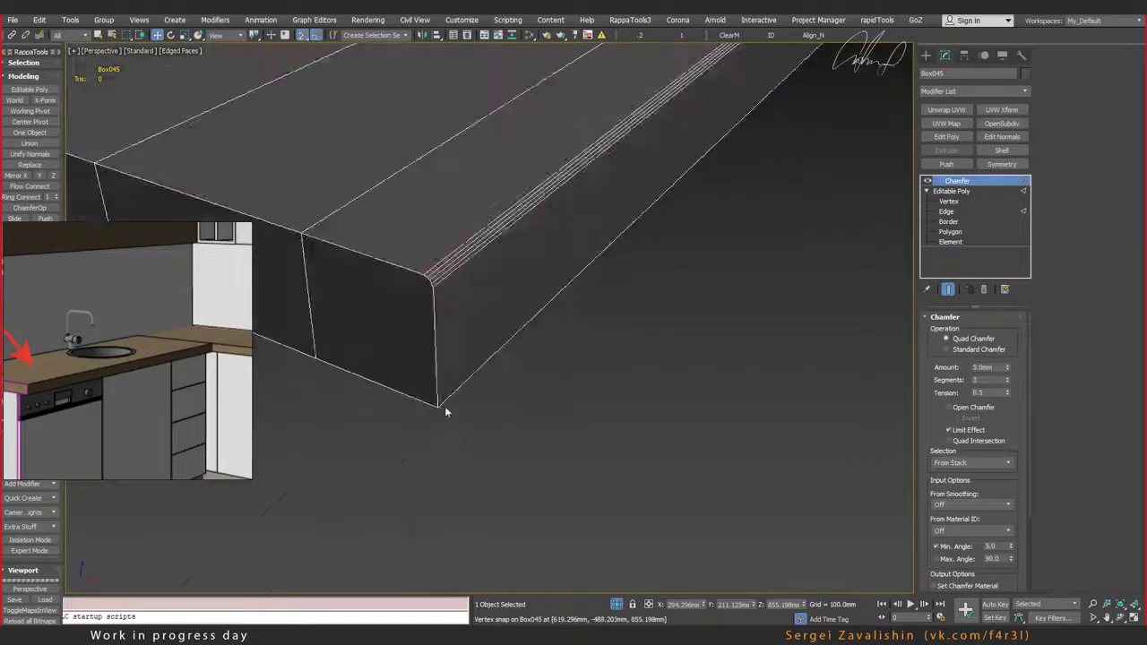
scroll(443, 320, up, 3)
scroll(482, 287, down, 5)
scroll(516, 190, up, 2)
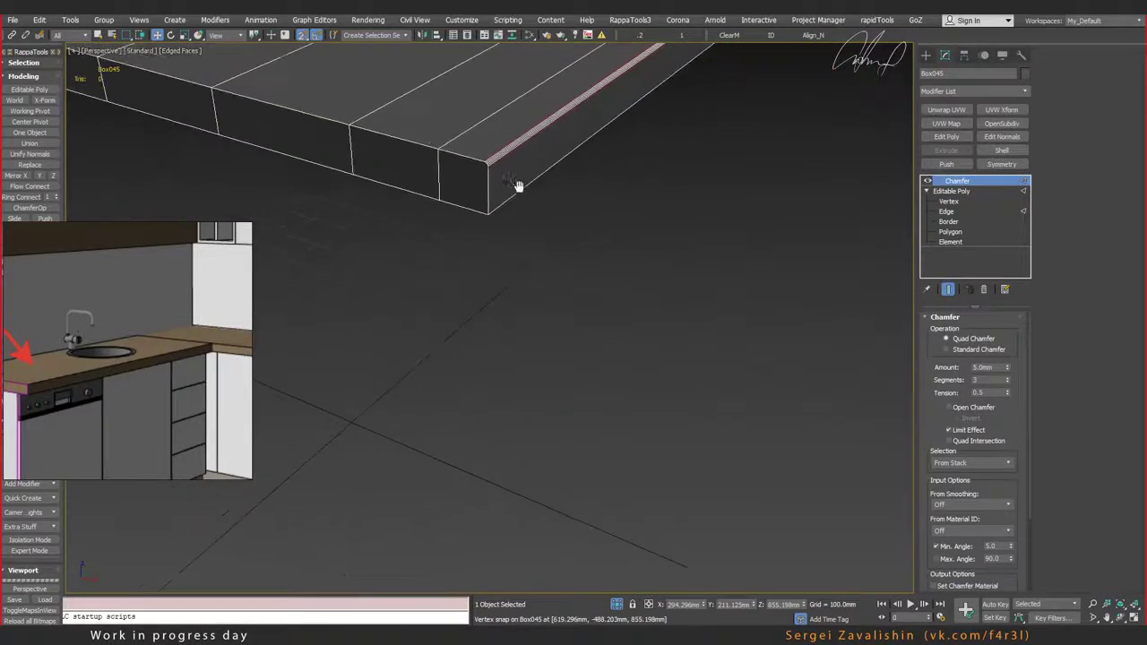
scroll(504, 205, up, 2)
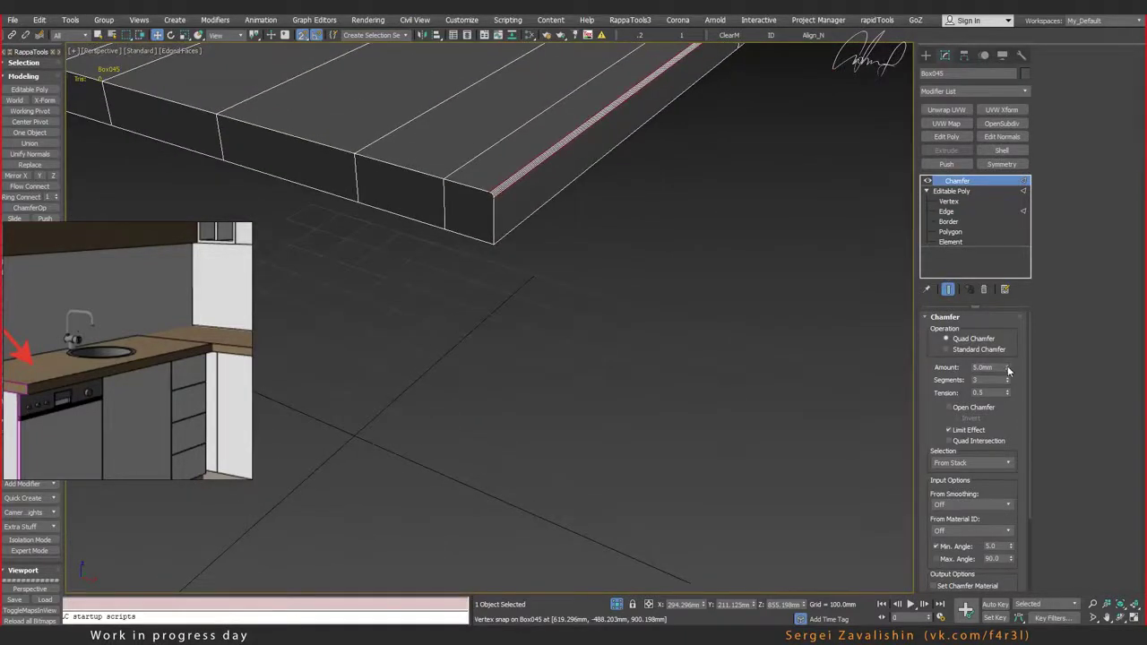
drag(1009, 369, 980, 199)
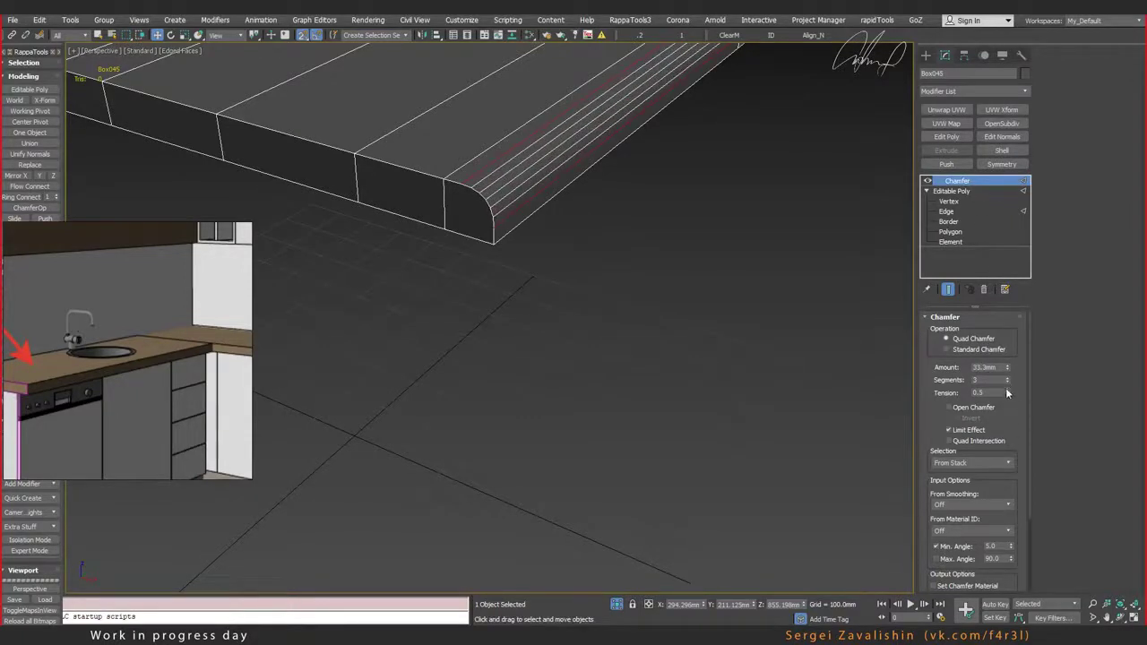
click(1008, 378)
click(1008, 379)
Step: Shade the countertop smoothly and reduce the chamfer amount to about 24 mm
scroll(579, 259, down, 2)
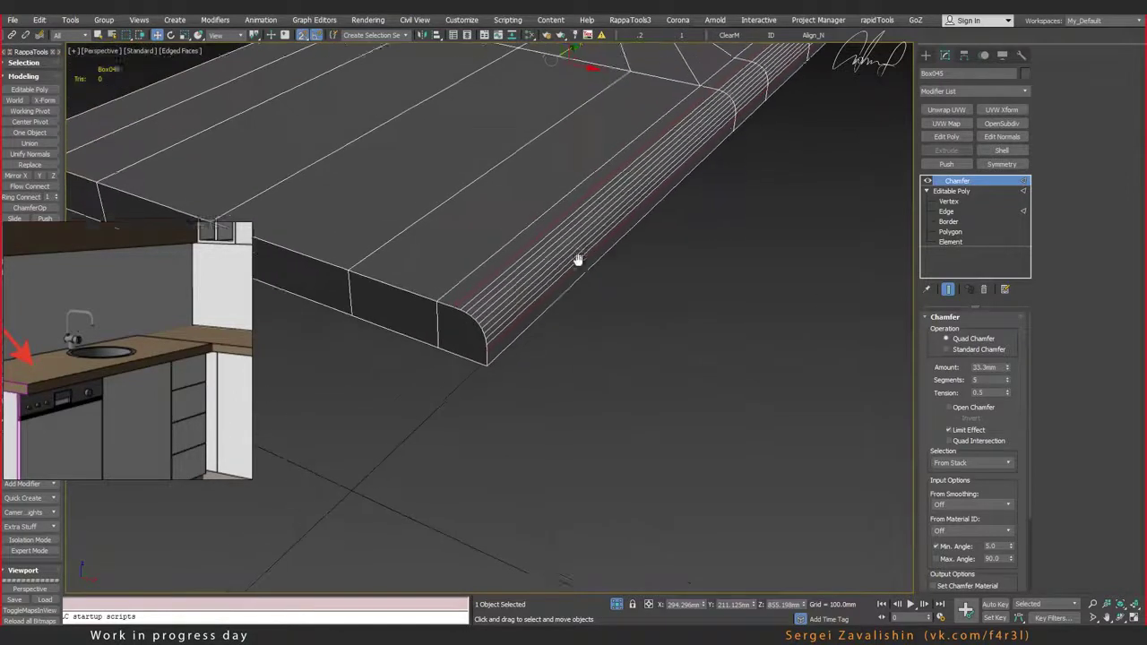
scroll(587, 253, down, 2)
key(F4)
mouse_move(718, 180)
alt+middle_down()
mouse_move(743, 178)
mouse_move(783, 144)
alt+middle_up()
drag(1006, 367, 1006, 381)
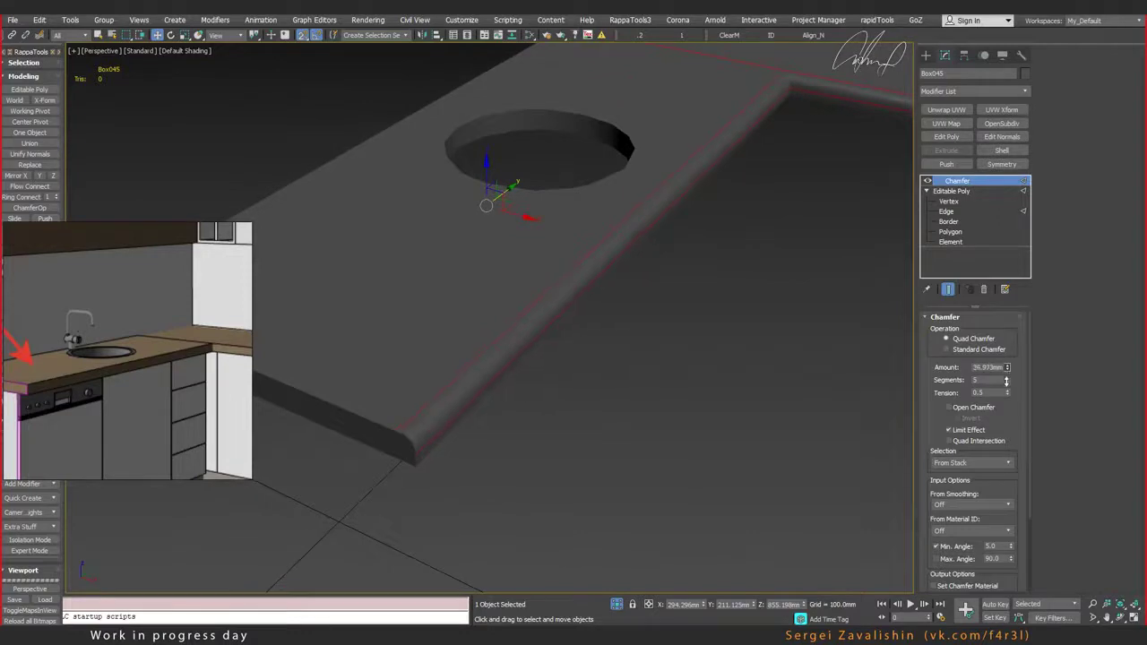
Step: Recheck the 24 mm, 5-segment rounded front edges with the wireframe shown again
mouse_move(649, 287)
middle_down()
mouse_move(675, 266)
mouse_move(626, 278)
middle_up()
scroll(627, 307, up, 1)
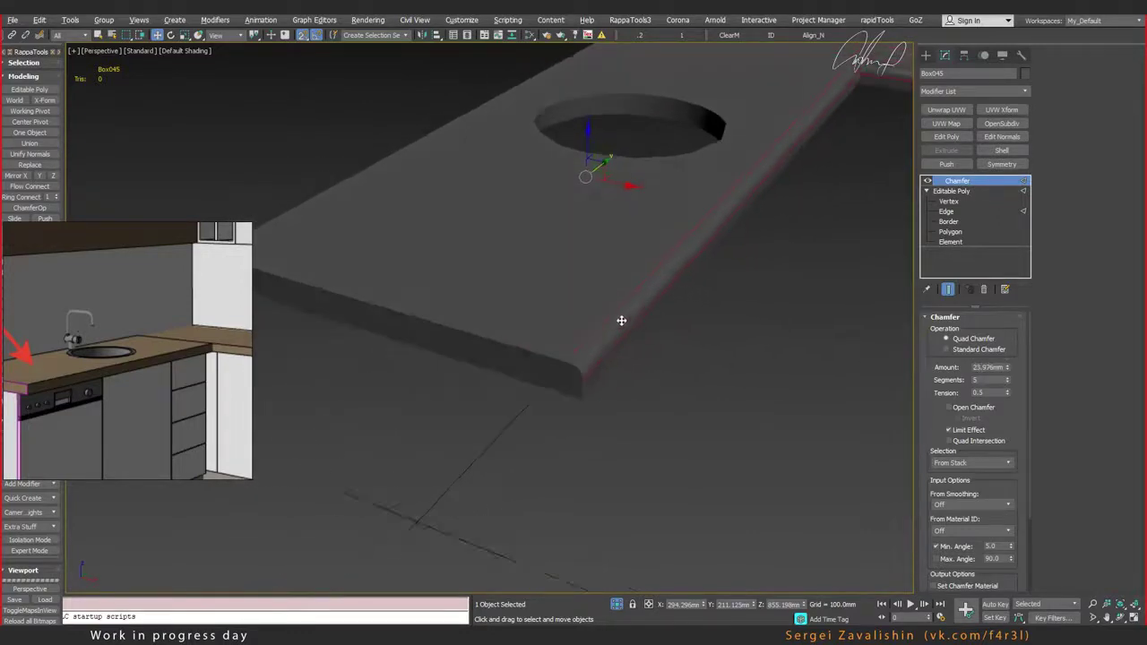
scroll(628, 314, up, 1)
scroll(631, 329, up, 2)
key(F4)
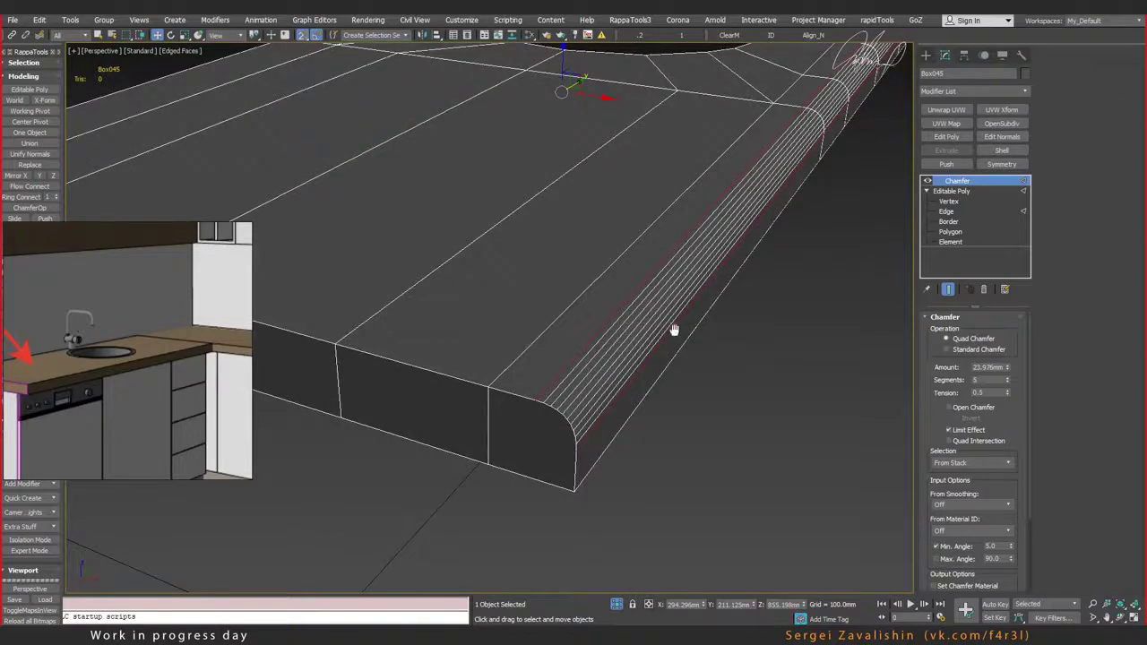
scroll(673, 328, down, 2)
scroll(699, 320, down, 1)
scroll(703, 323, down, 1)
middle_drag(702, 322, 806, 269)
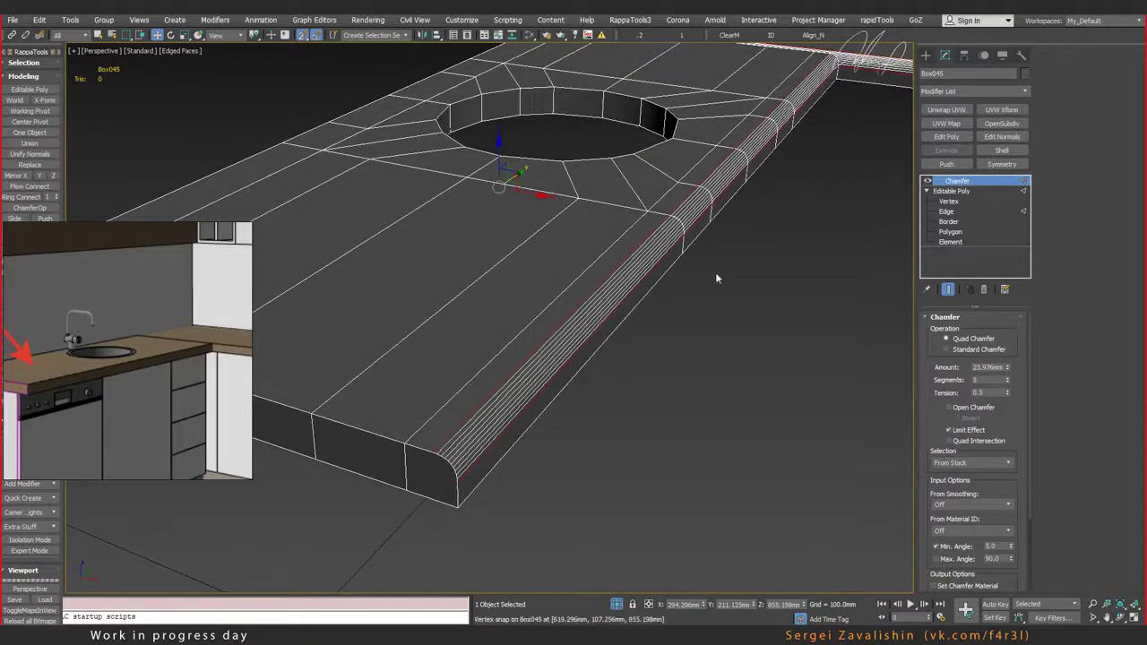
click(1027, 90)
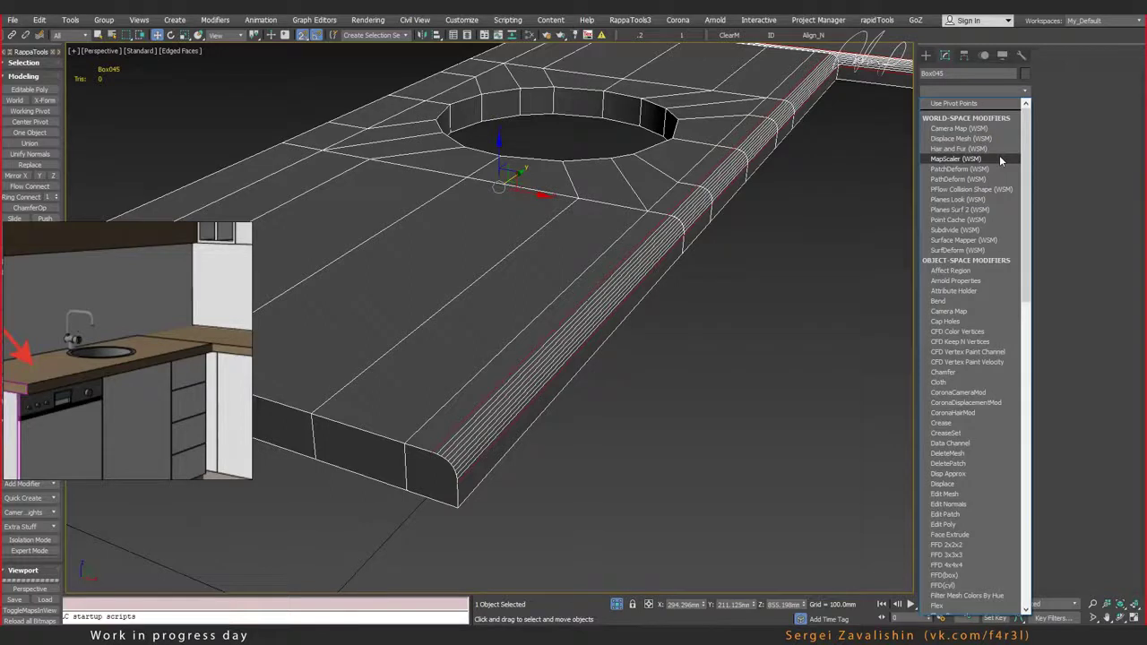
Step: Add a second Chamfer and insert an Edit Poly layer above the lower chamfer
text(ch)
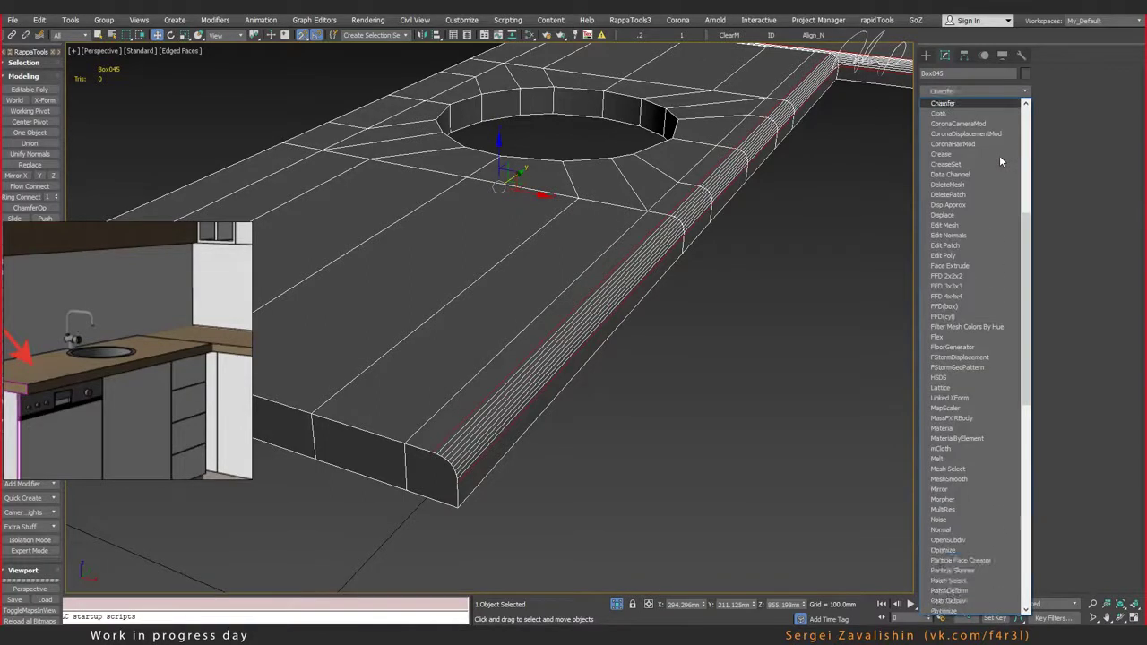
key(Return)
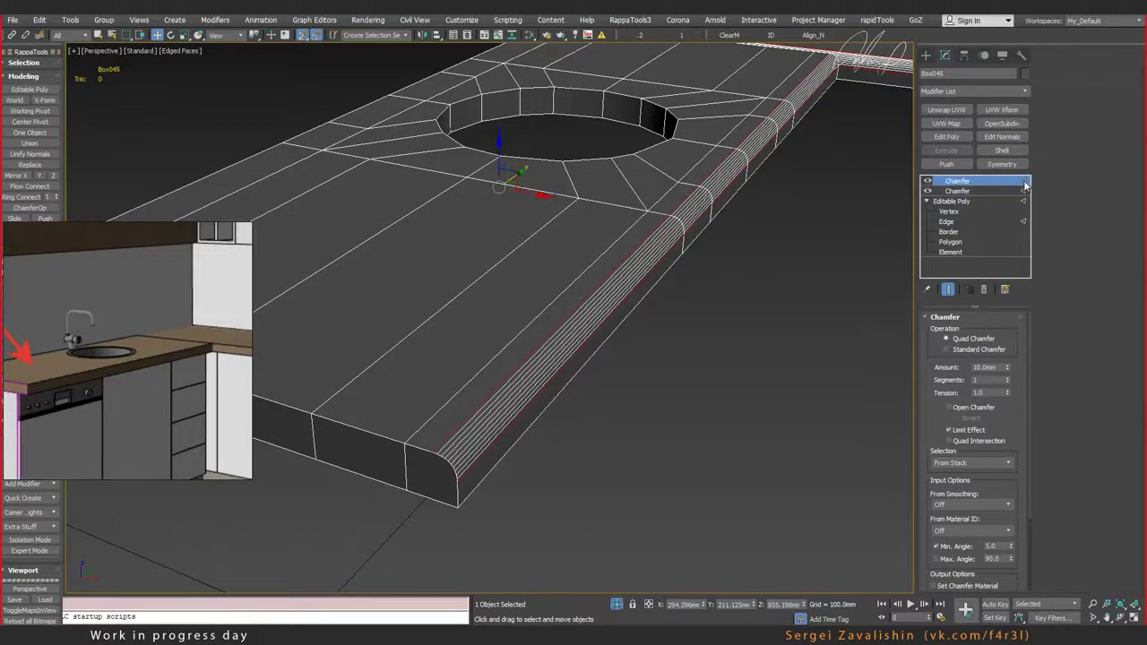
click(957, 192)
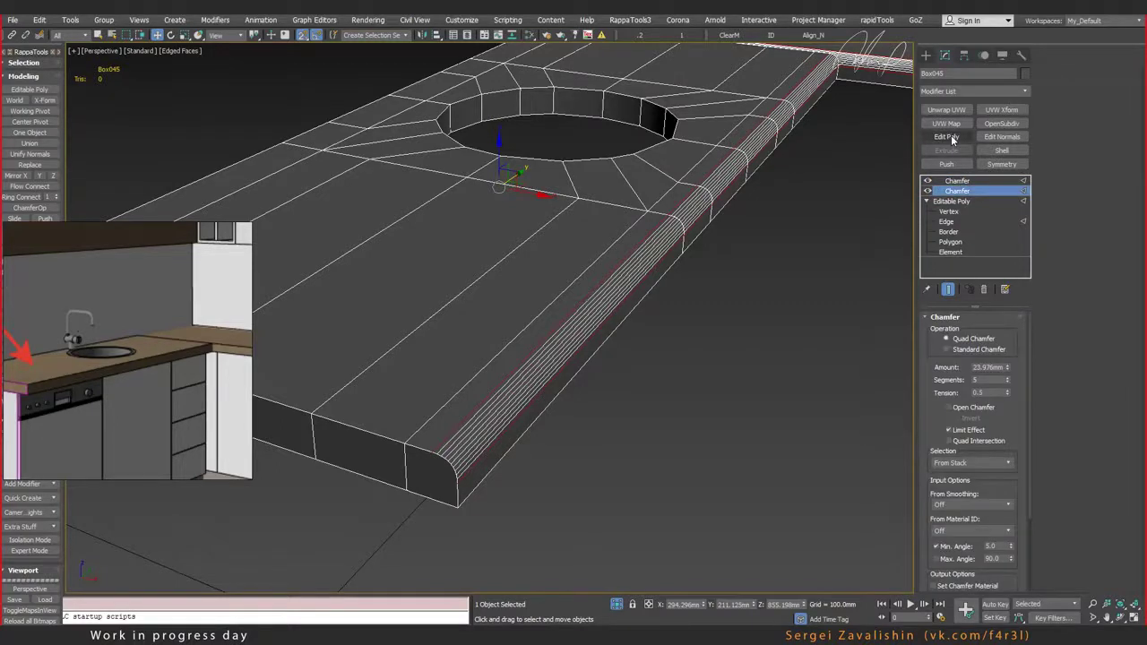
click(951, 134)
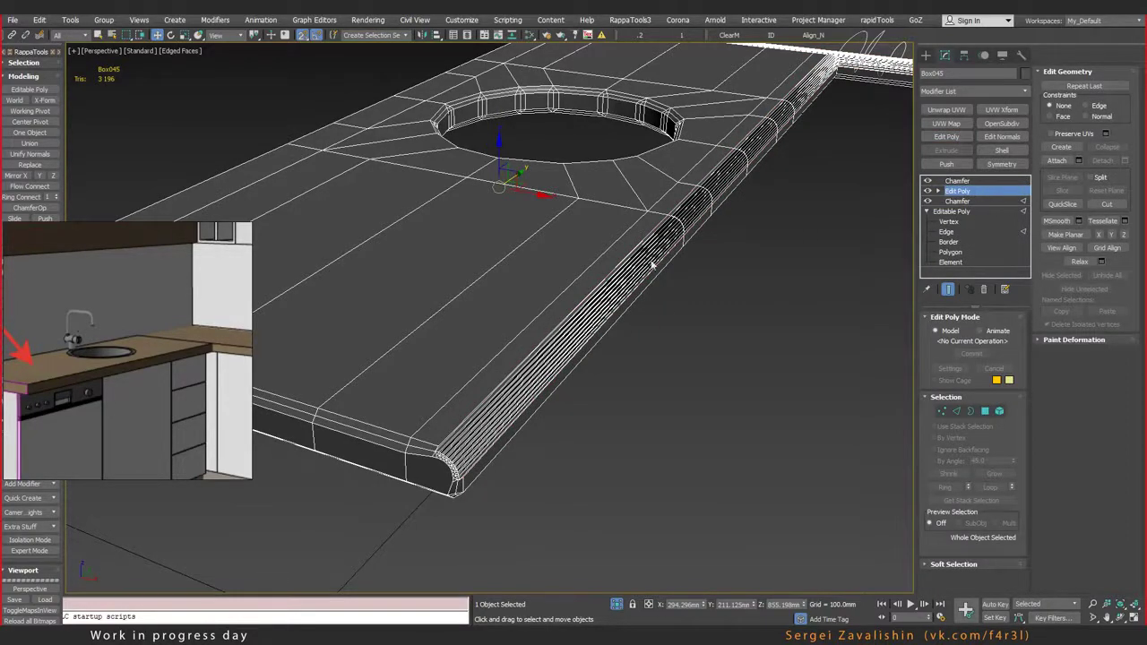
Step: Select the top 10 mm, 1-segment Chamfer to edit its settings
alt+middle_drag(574, 305, 609, 295)
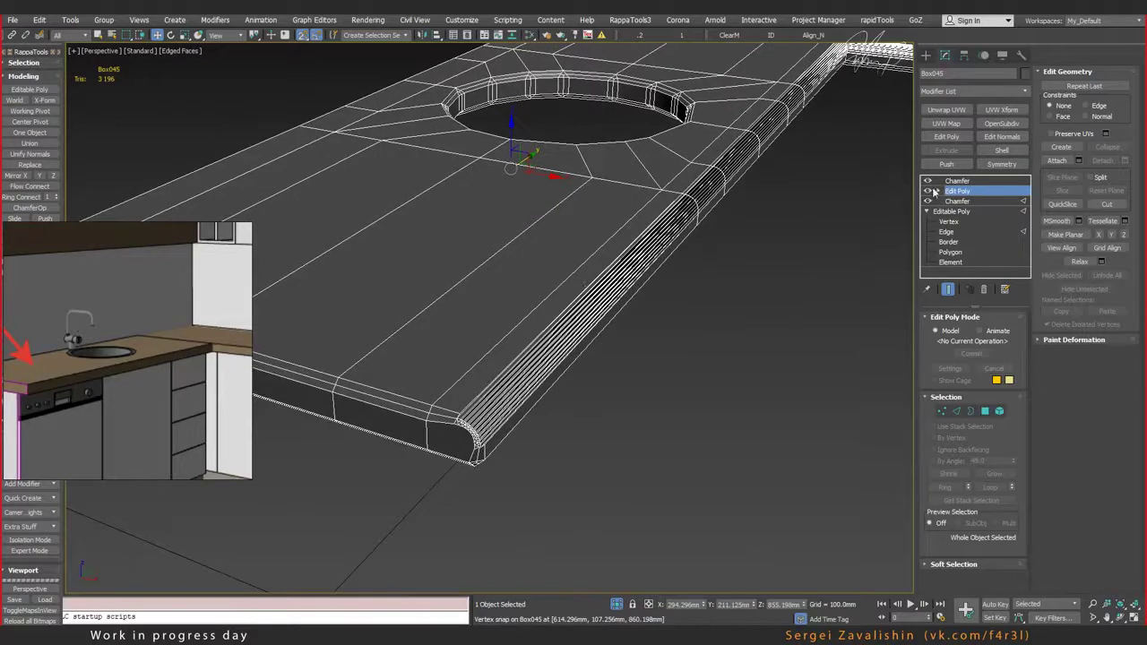
click(938, 192)
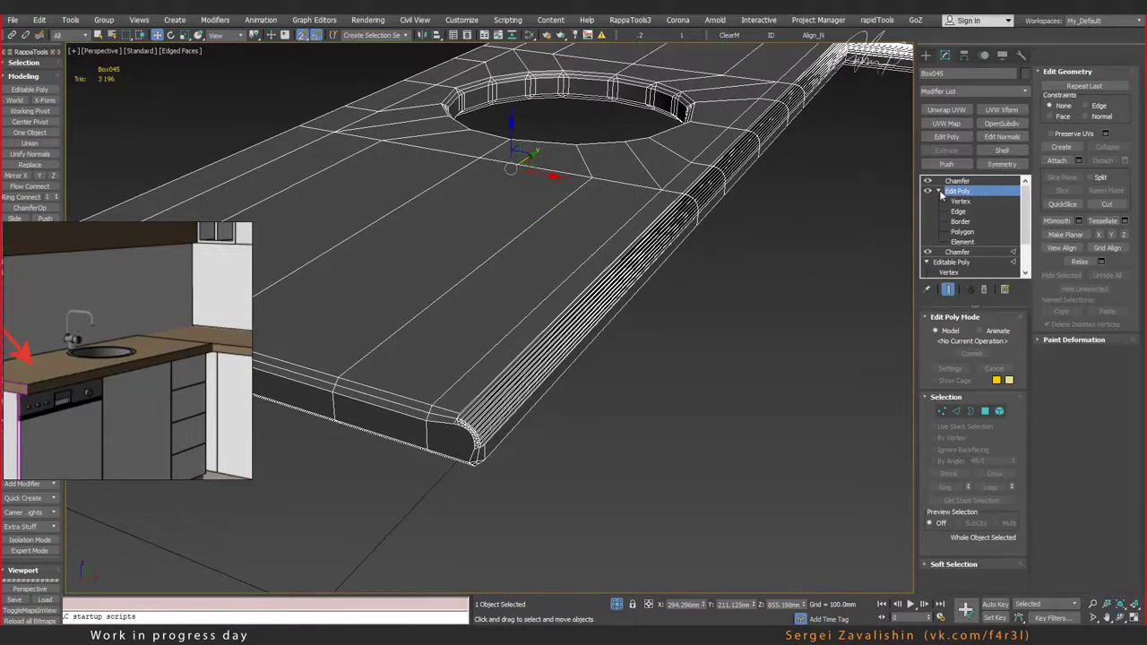
click(939, 192)
click(977, 181)
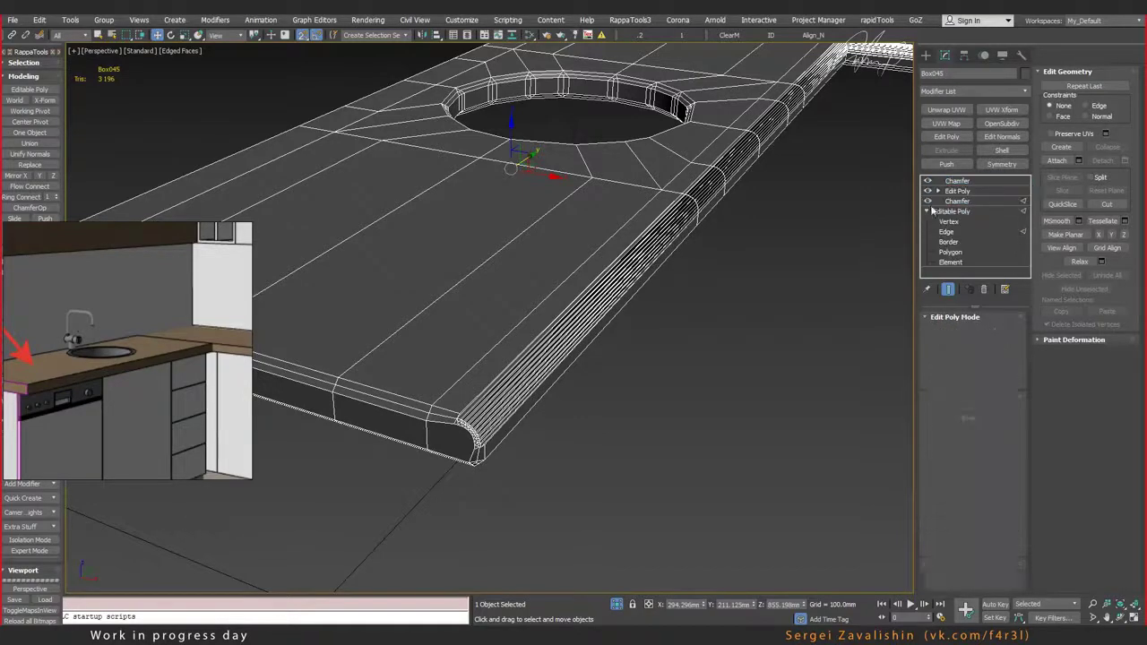
mouse_move(528, 354)
alt+middle_down()
mouse_move(659, 321)
mouse_move(628, 395)
alt+middle_up()
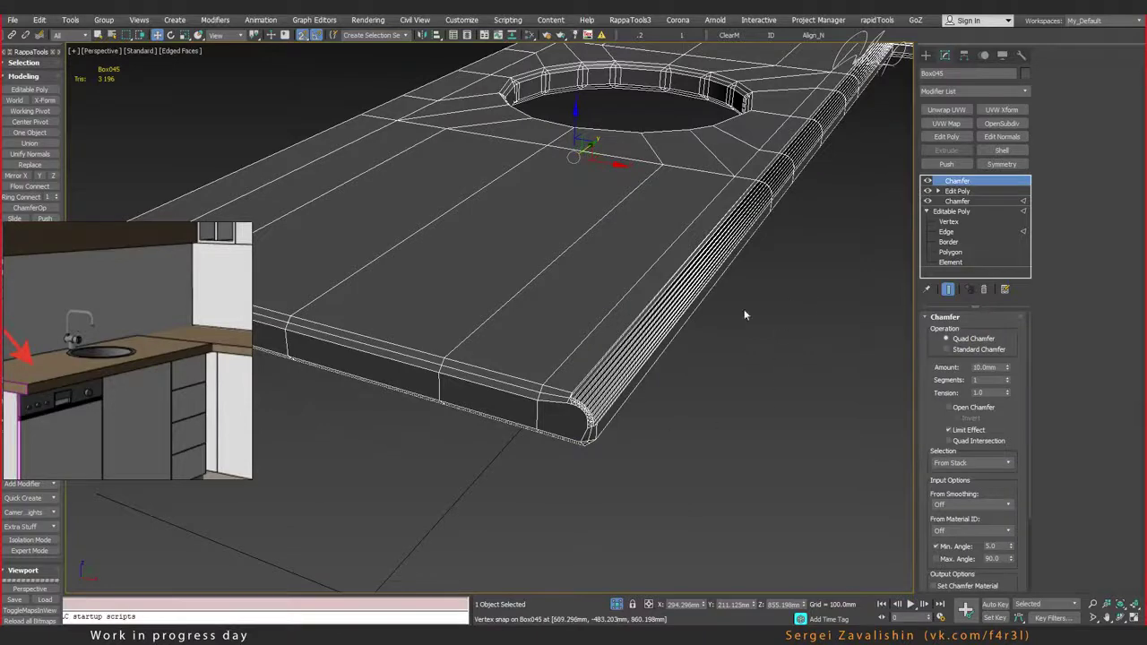
Step: Narrow the top chamfer amount to 1.9mm and set its minimum angle to 45
alt+middle_drag(744, 314, 702, 302)
scroll(610, 379, up, 3)
scroll(628, 372, up, 3)
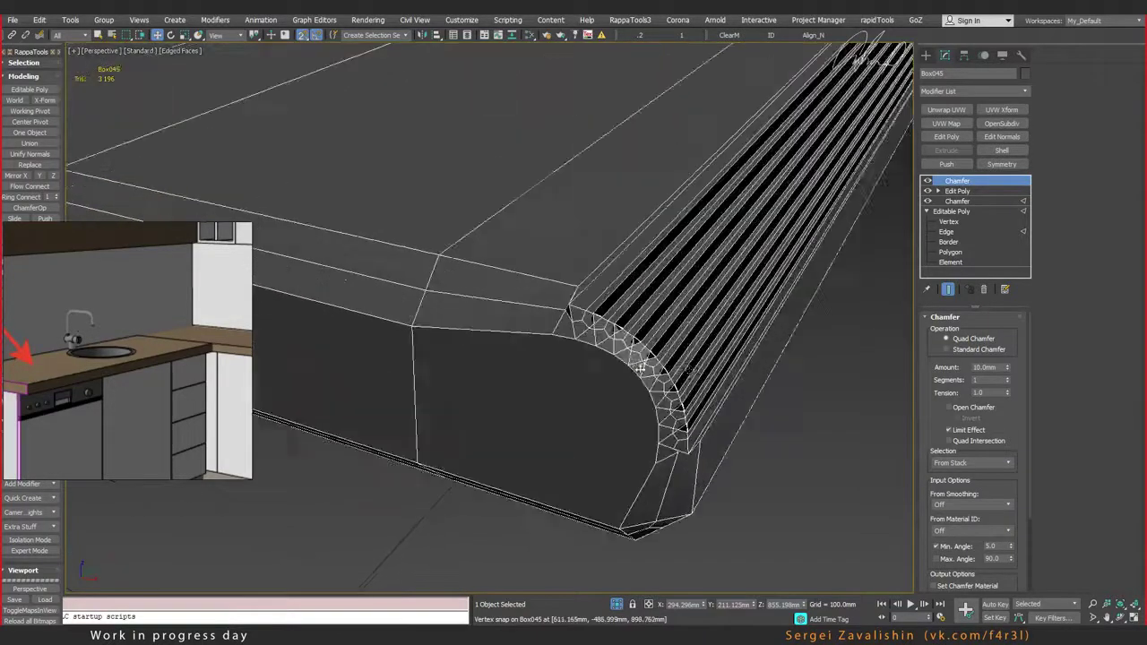
click(1007, 370)
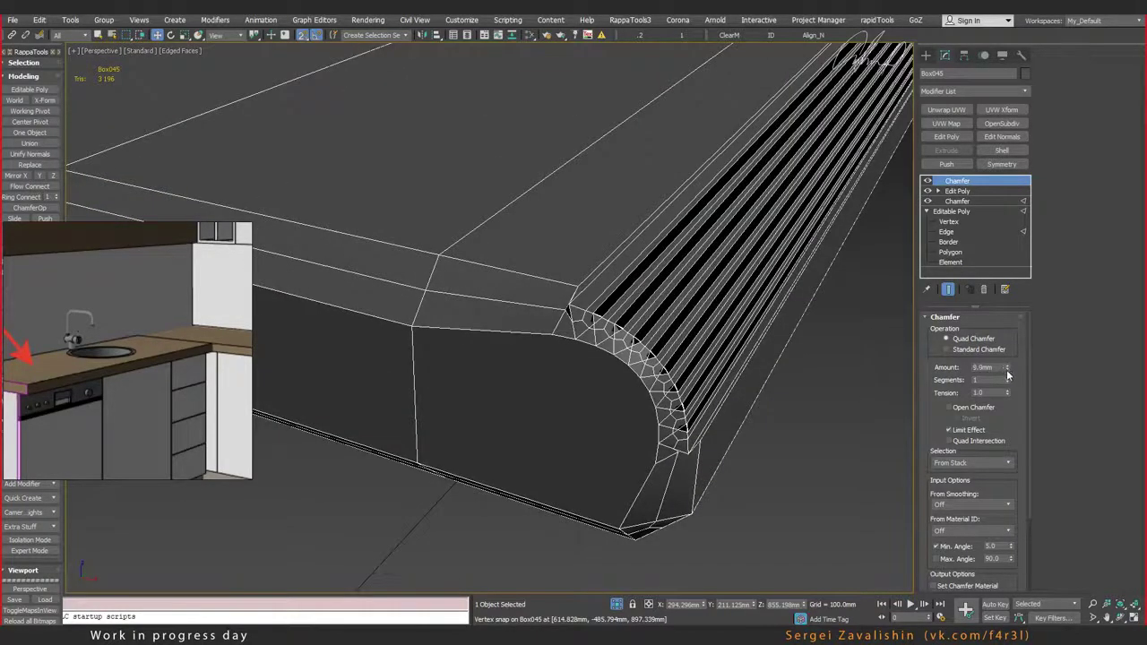
drag(1007, 370, 1008, 408)
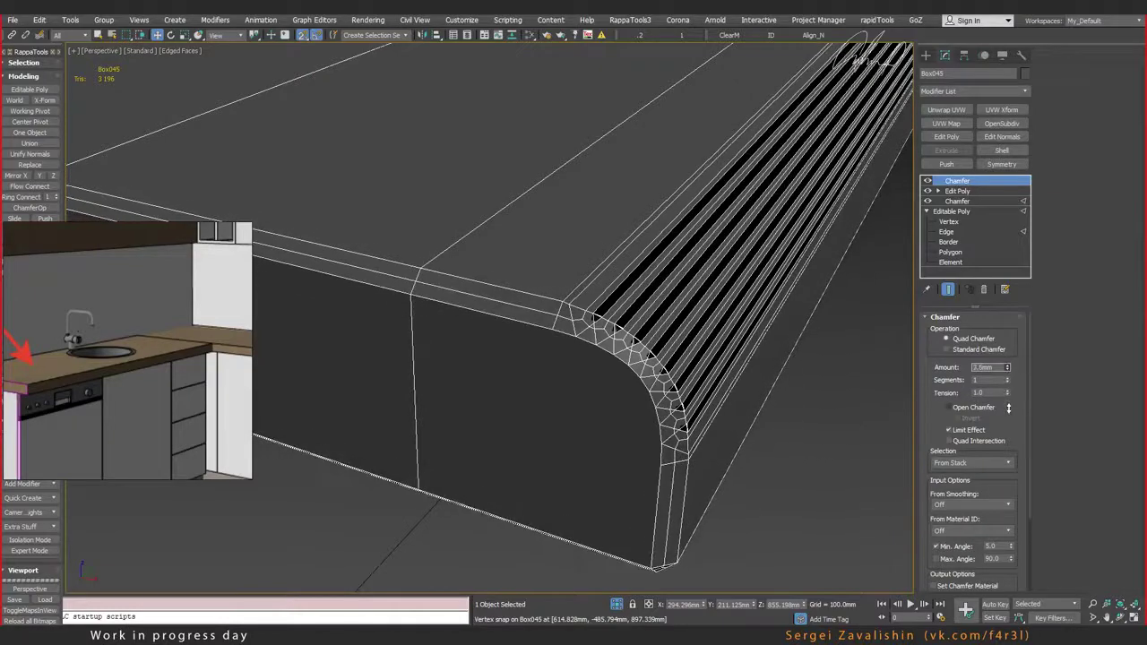
drag(1008, 407, 1013, 417)
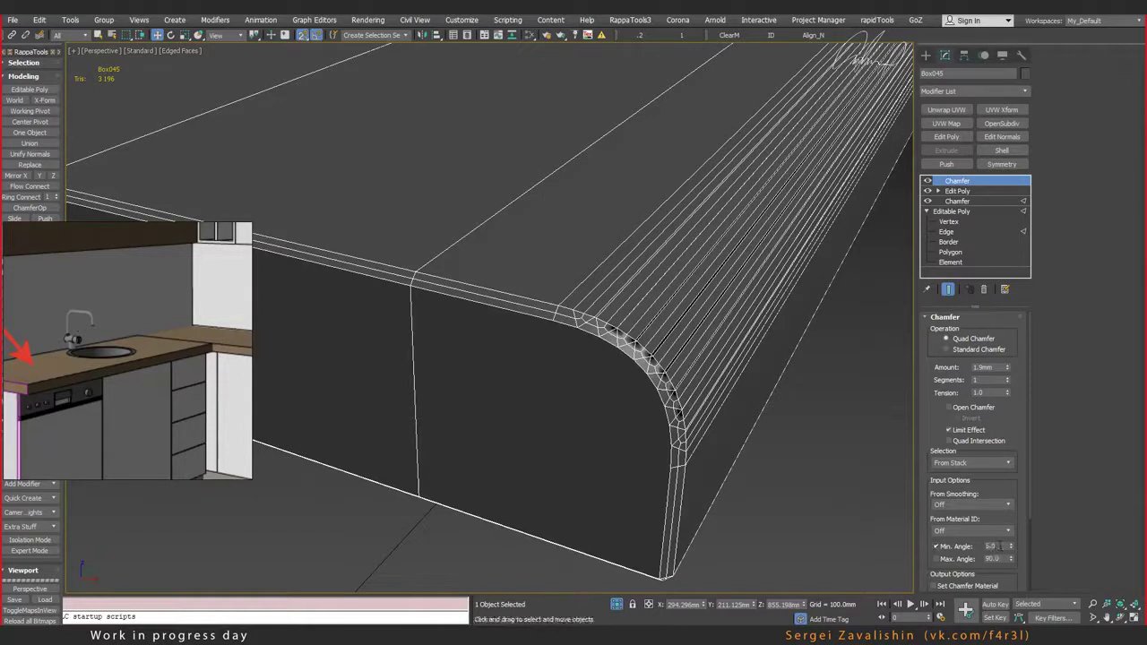
click(990, 546)
text(45)
key(Return)
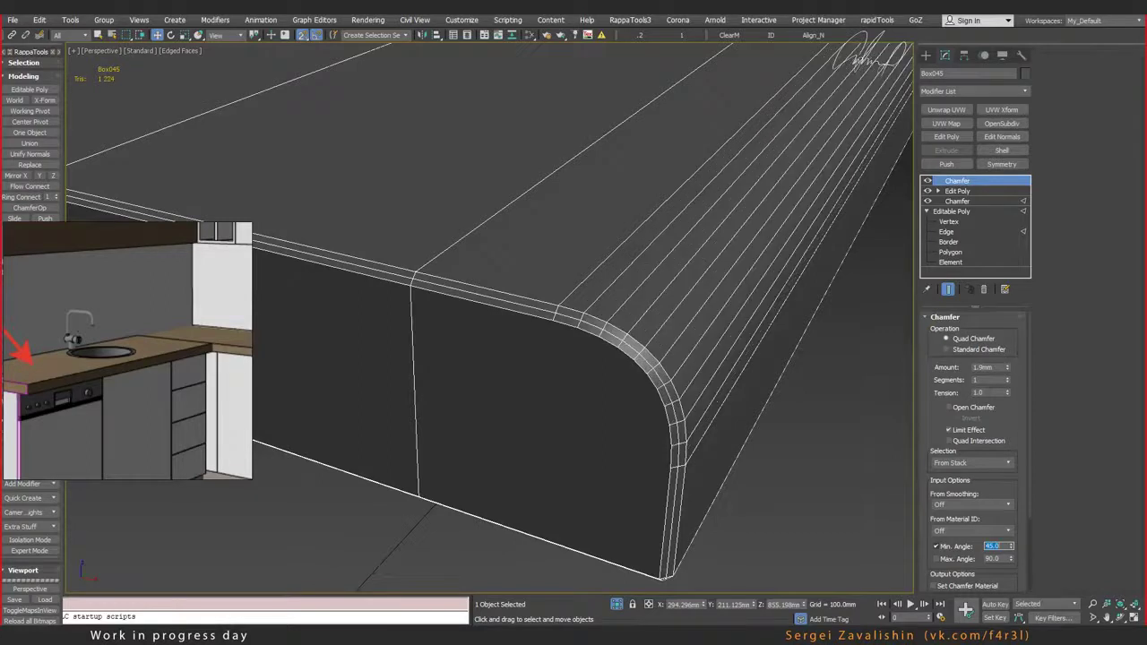
Step: Set the top chamfer's tension to 0.5 and its segments to 3
click(990, 393)
text(0.5)
key(Return)
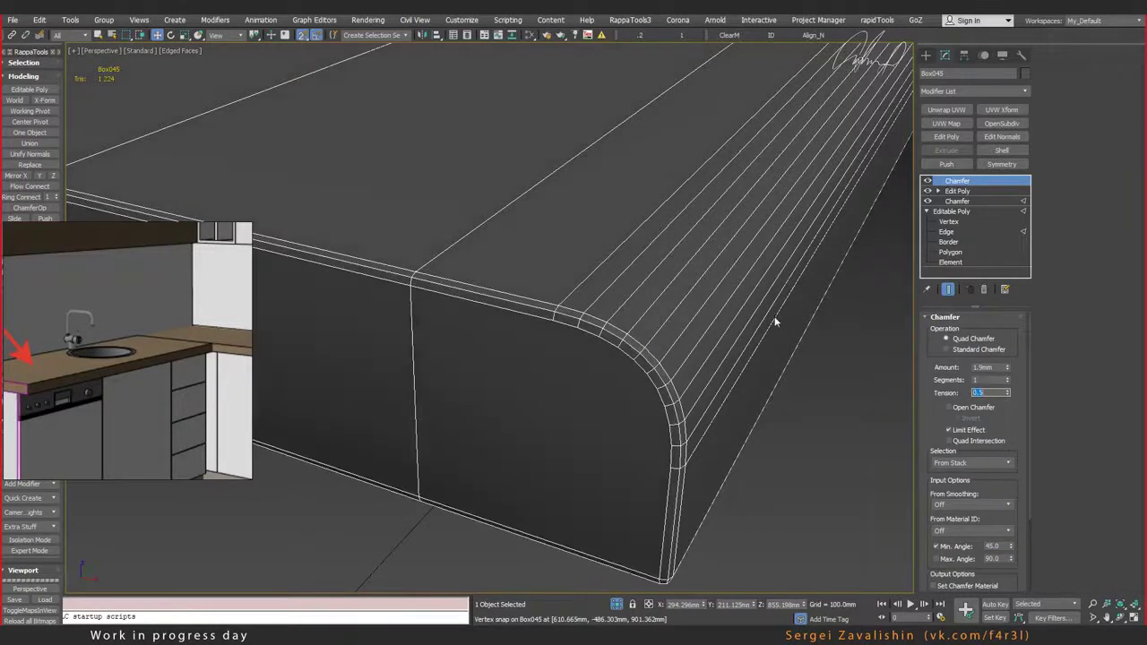
click(1007, 377)
click(1008, 377)
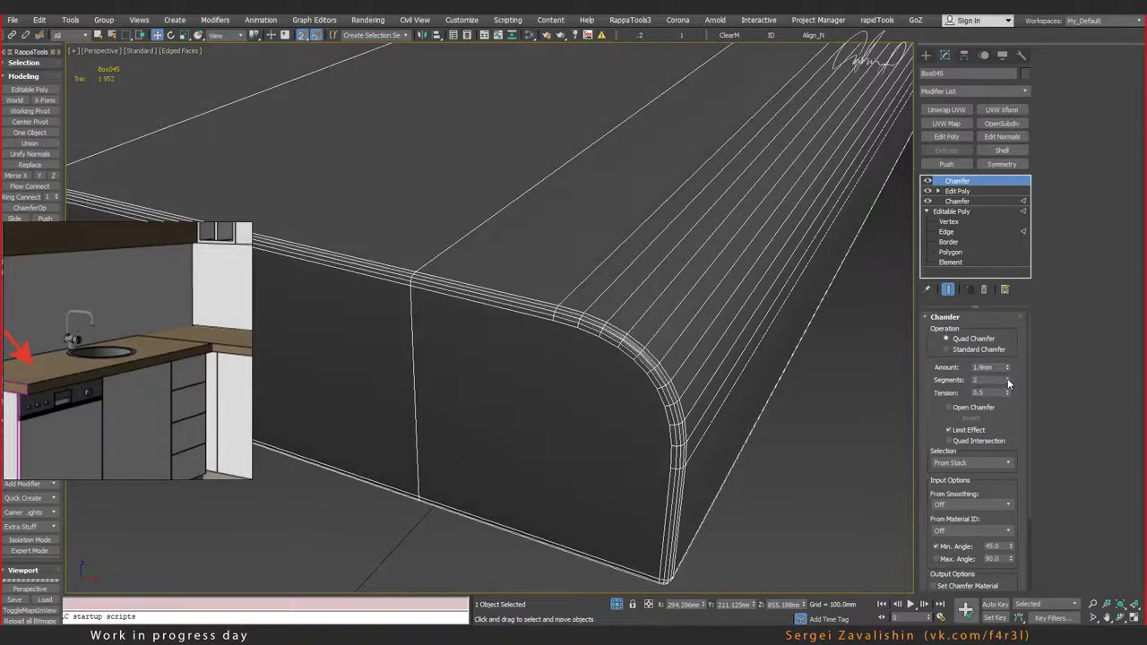
Step: Inspect the soft 1.9mm rounding along the long edge, inner L-corner and sink cutout
scroll(658, 358, down, 3)
key(F4)
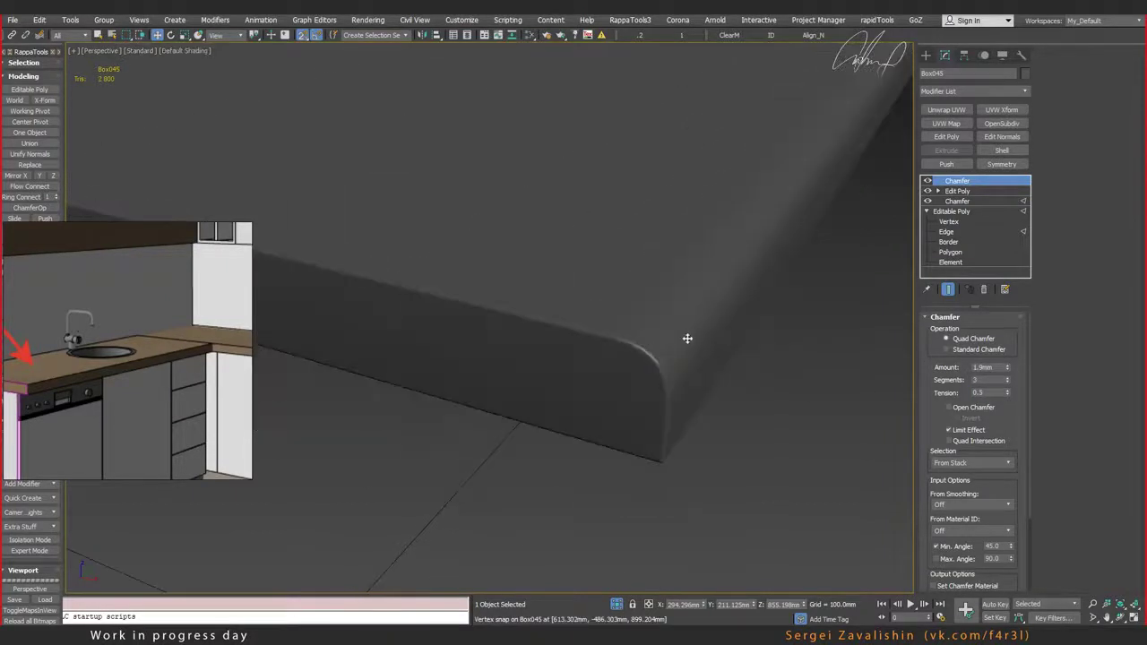
mouse_move(686, 336)
alt+middle_down()
mouse_move(640, 421)
mouse_move(822, 208)
alt+middle_up()
mouse_move(712, 300)
alt+middle_down()
mouse_move(724, 274)
mouse_move(707, 302)
mouse_move(666, 299)
mouse_move(716, 293)
mouse_move(740, 259)
mouse_move(740, 361)
mouse_move(753, 371)
mouse_move(694, 333)
alt+middle_up()
scroll(693, 313, up, 3)
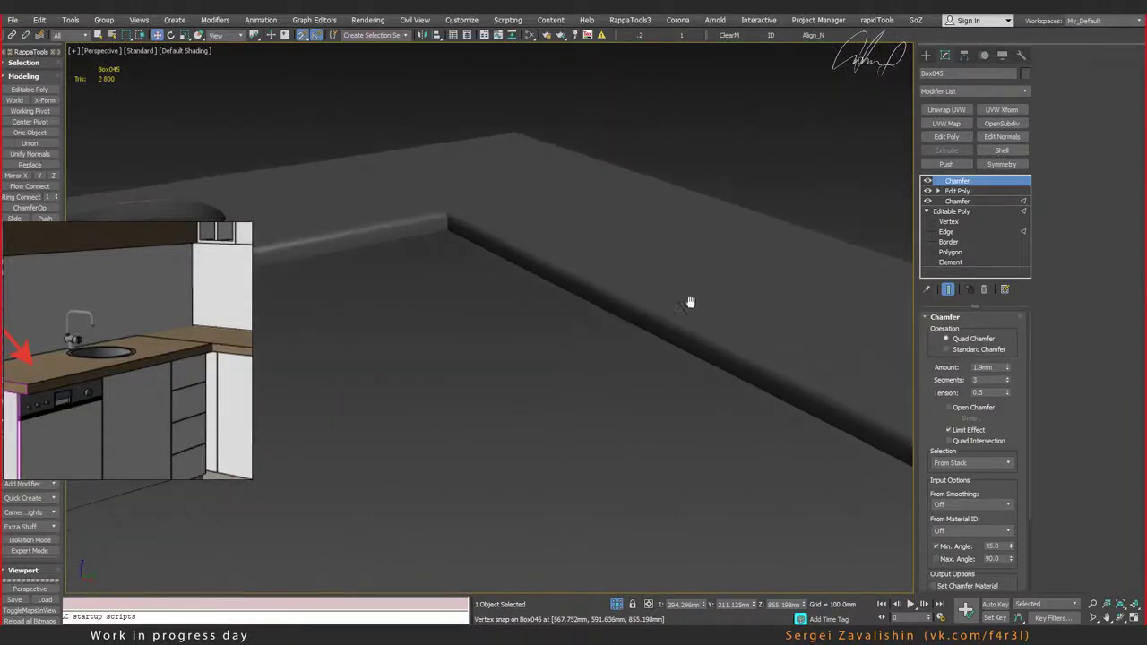
scroll(725, 304, up, 2)
scroll(810, 397, up, 2)
scroll(837, 420, up, 3)
key(F4)
scroll(837, 420, down, 3)
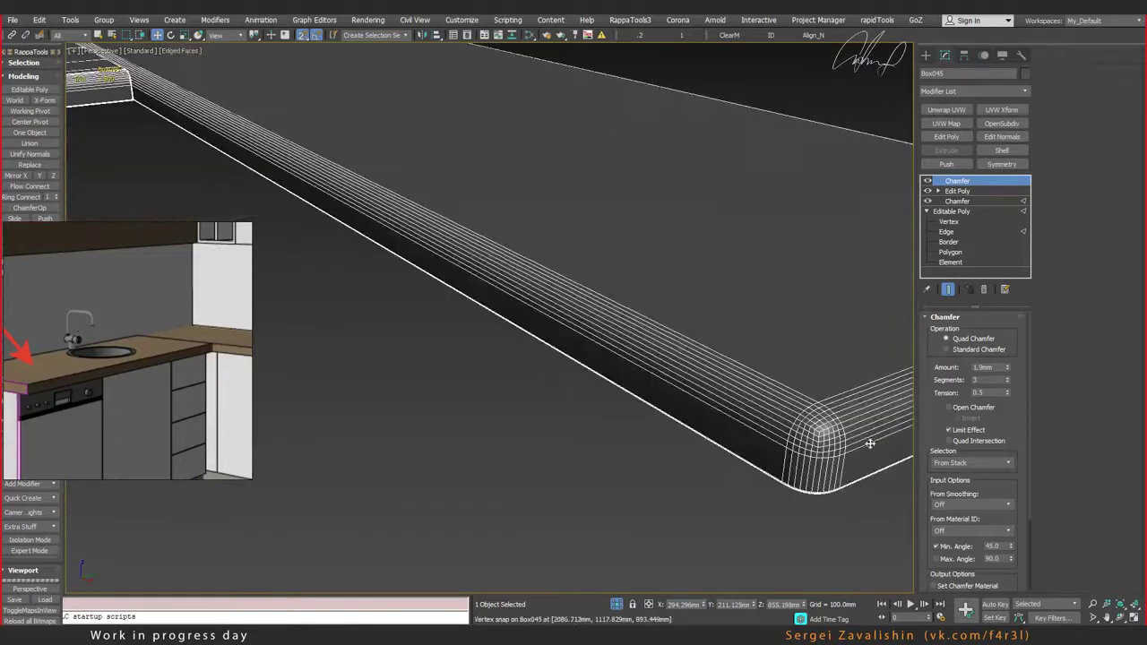
scroll(753, 421, down, 2)
scroll(742, 412, down, 1)
key(F4)
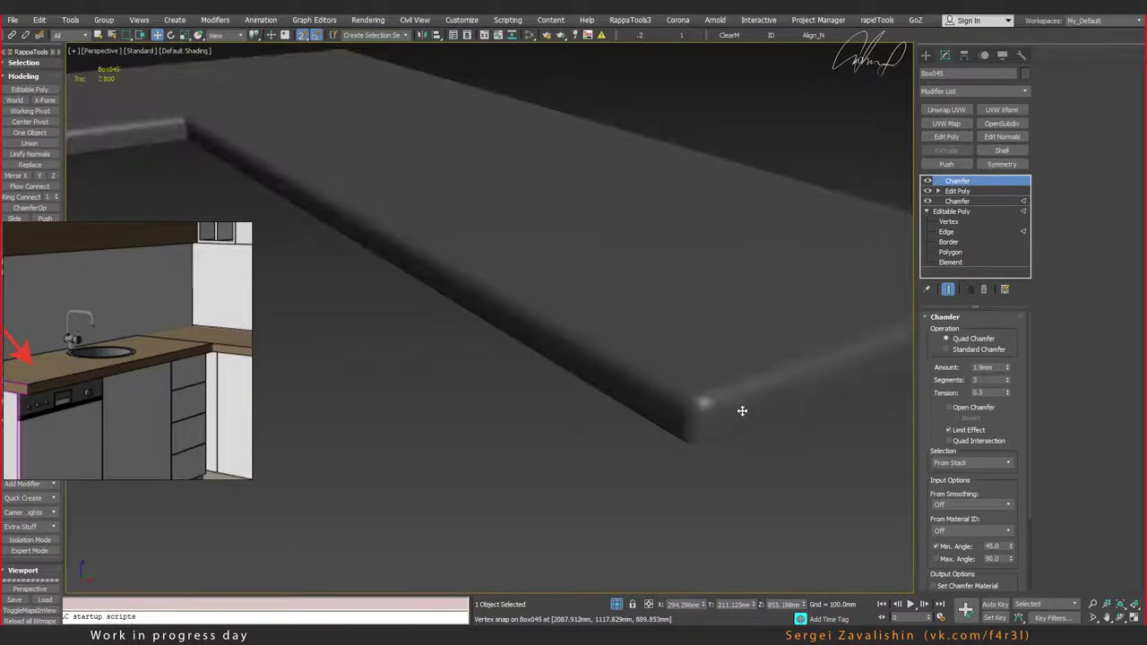
scroll(730, 340, up, 2)
mouse_move(754, 343)
alt+middle_down()
mouse_move(819, 372)
mouse_move(725, 346)
alt+middle_up()
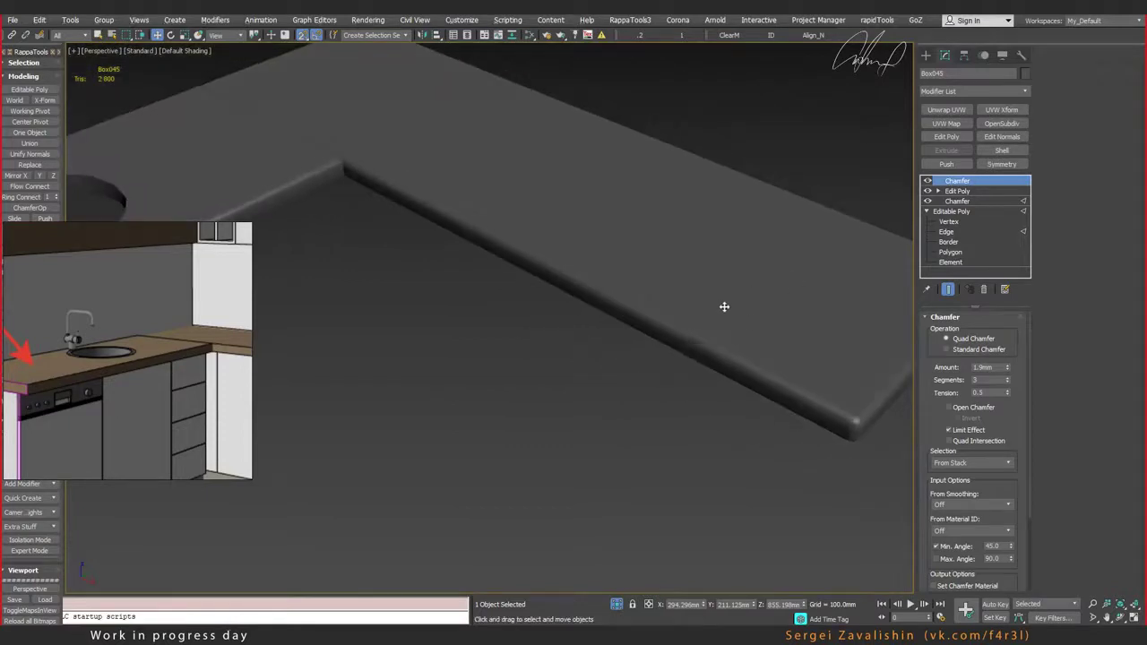
middle_drag(724, 307, 797, 294)
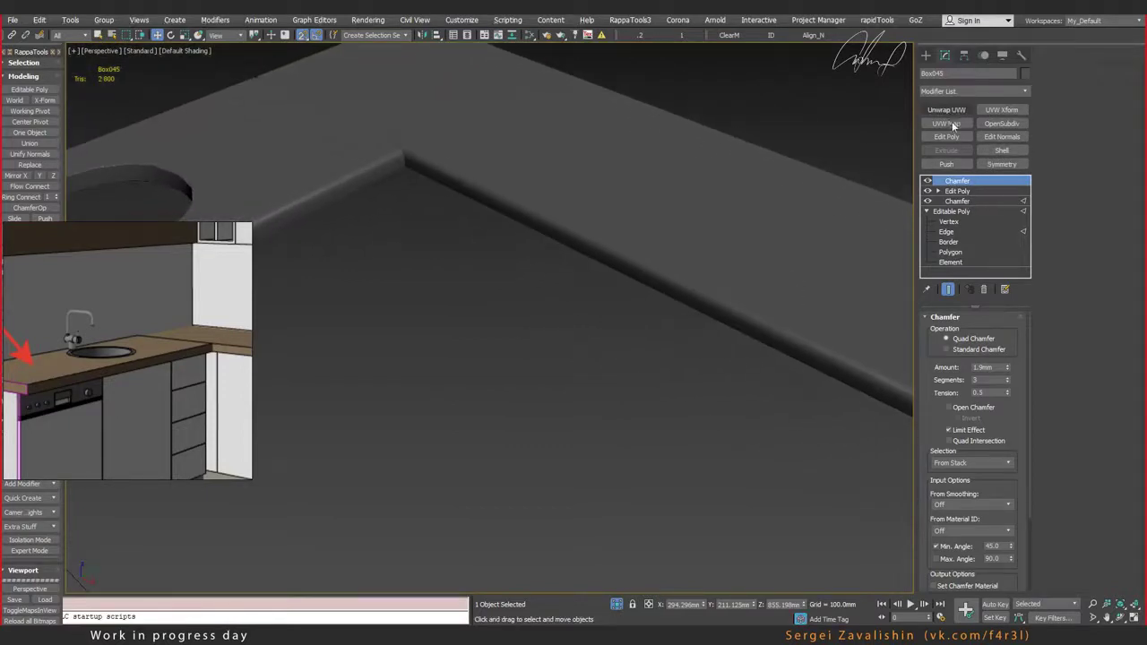
middle_drag(496, 203, 654, 194)
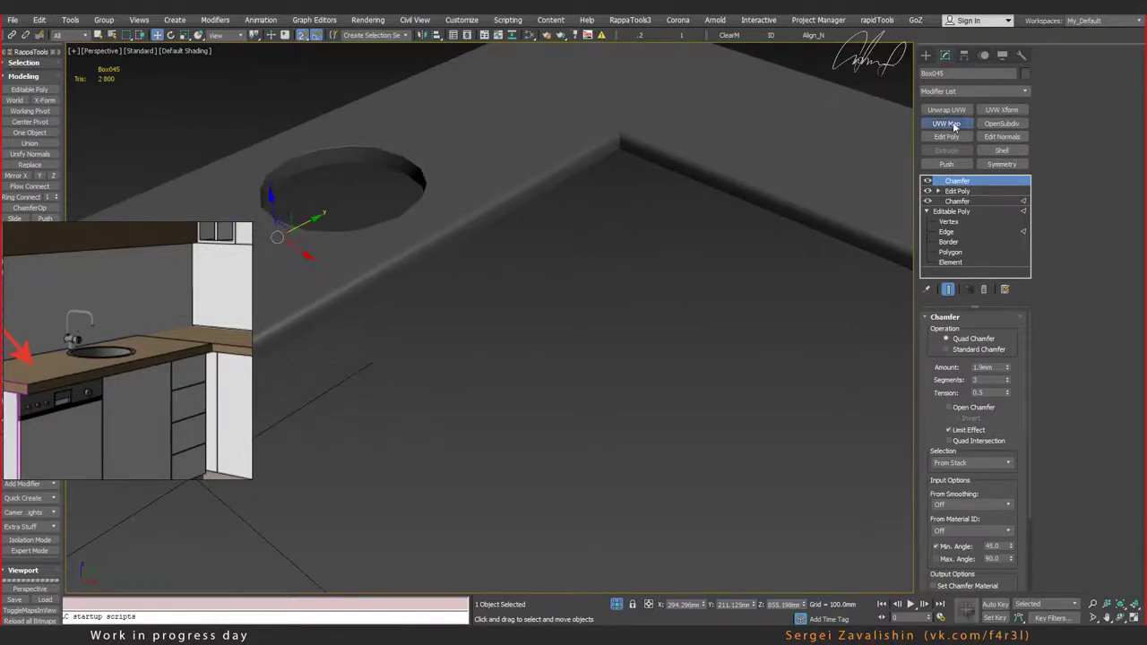
Step: Apply a planar UVW Map to the countertop and briefly check the Slate Material Editor
click(948, 124)
key(F4)
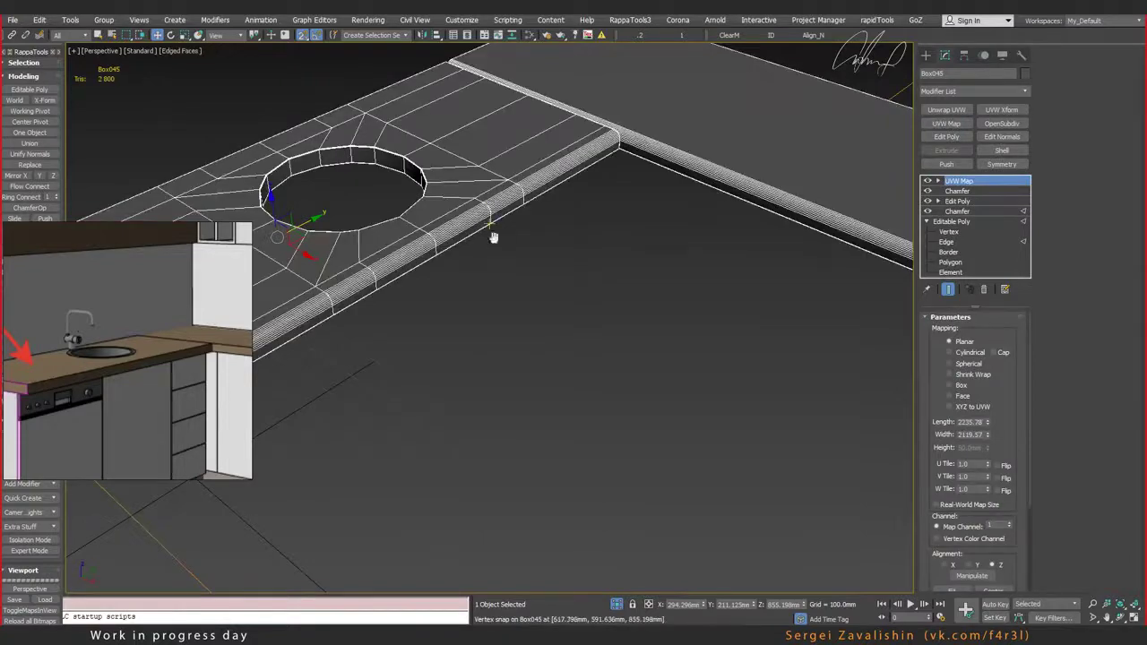
alt+middle_drag(494, 236, 640, 249)
key(m)
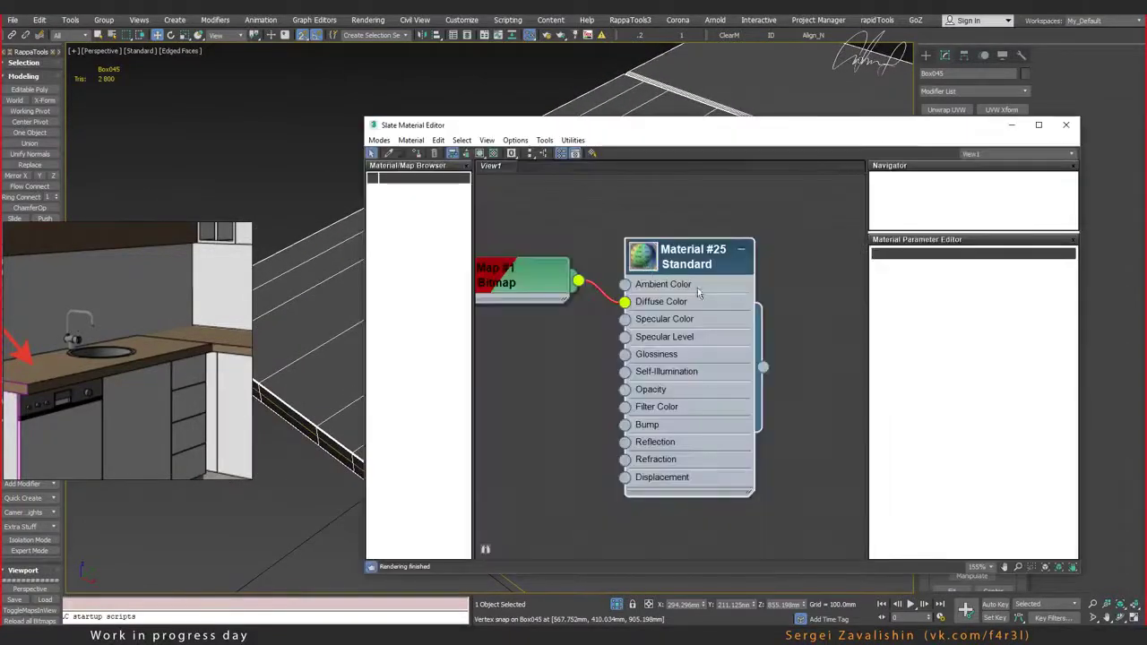
click(1066, 125)
Step: Inspect the checker test texture across the countertop from below and above
middle_drag(808, 240, 632, 306)
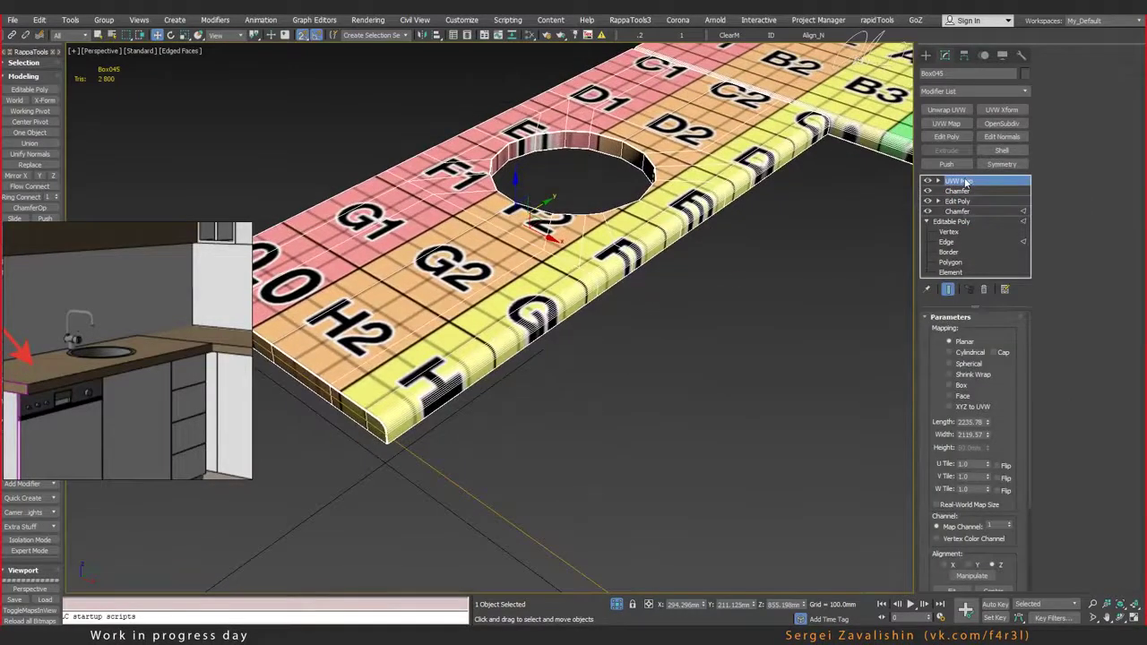
mouse_move(807, 372)
alt+middle_down()
mouse_move(676, 379)
mouse_move(720, 404)
mouse_move(776, 346)
mouse_move(789, 299)
mouse_move(768, 346)
mouse_move(799, 333)
mouse_move(650, 336)
alt+middle_up()
scroll(653, 345, up, 2)
scroll(665, 359, up, 2)
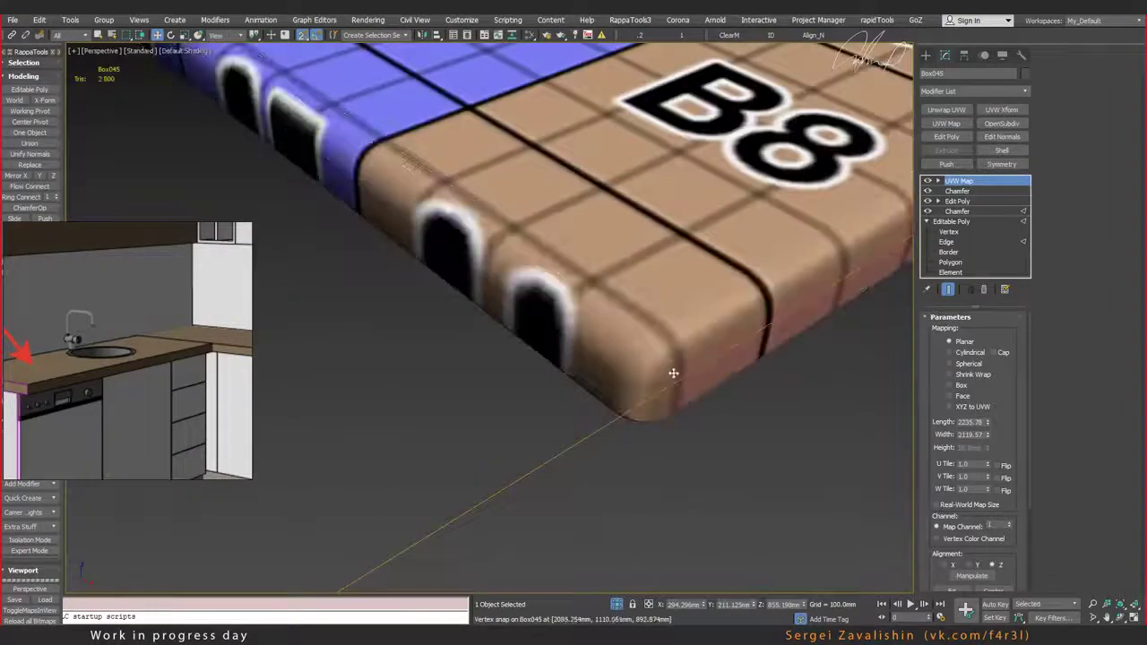
scroll(671, 373, up, 1)
scroll(672, 373, down, 3)
mouse_move(594, 346)
alt+middle_down()
mouse_move(634, 345)
mouse_move(636, 325)
alt+middle_up()
scroll(634, 346, down, 2)
scroll(403, 205, up, 1)
mouse_move(634, 235)
middle_down()
mouse_move(404, 205)
mouse_move(541, 206)
middle_up()
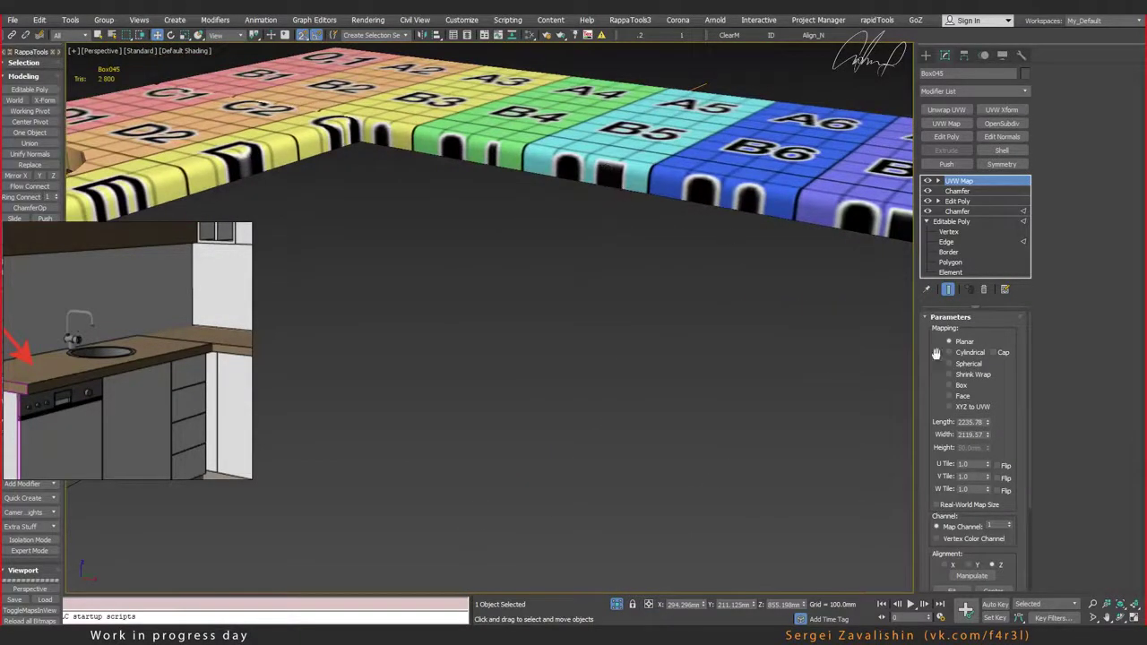
Step: Switch the countertop's UVW Map to Box projection and set the mapping height to about 2071
click(962, 386)
alt+middle_drag(539, 249, 598, 264)
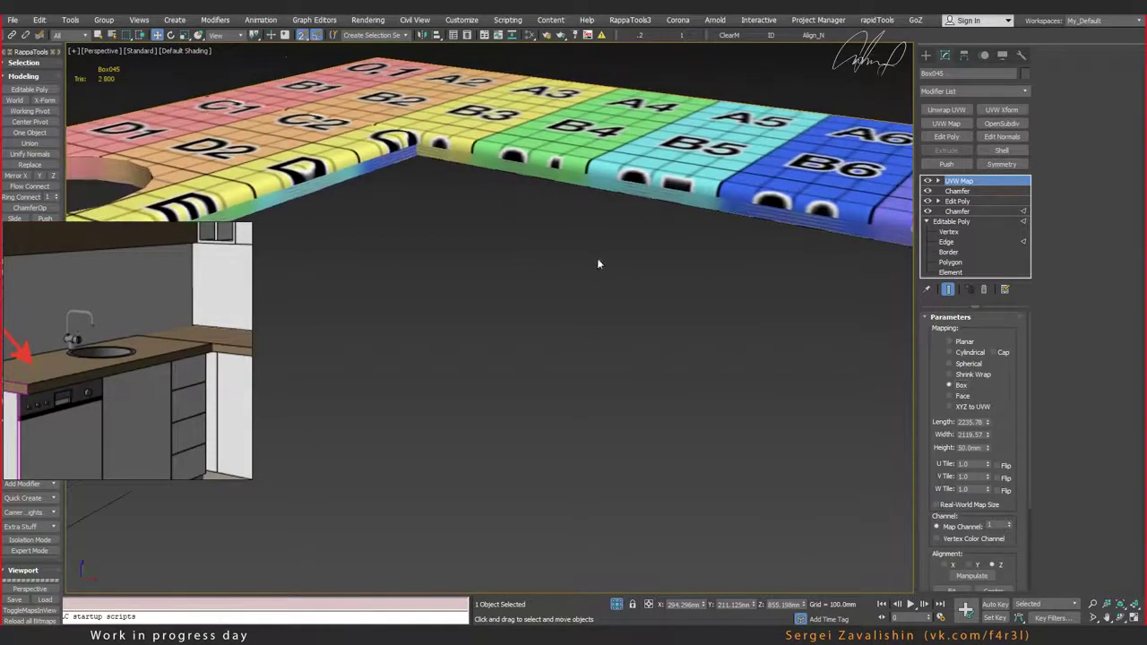
drag(988, 448, 1003, 76)
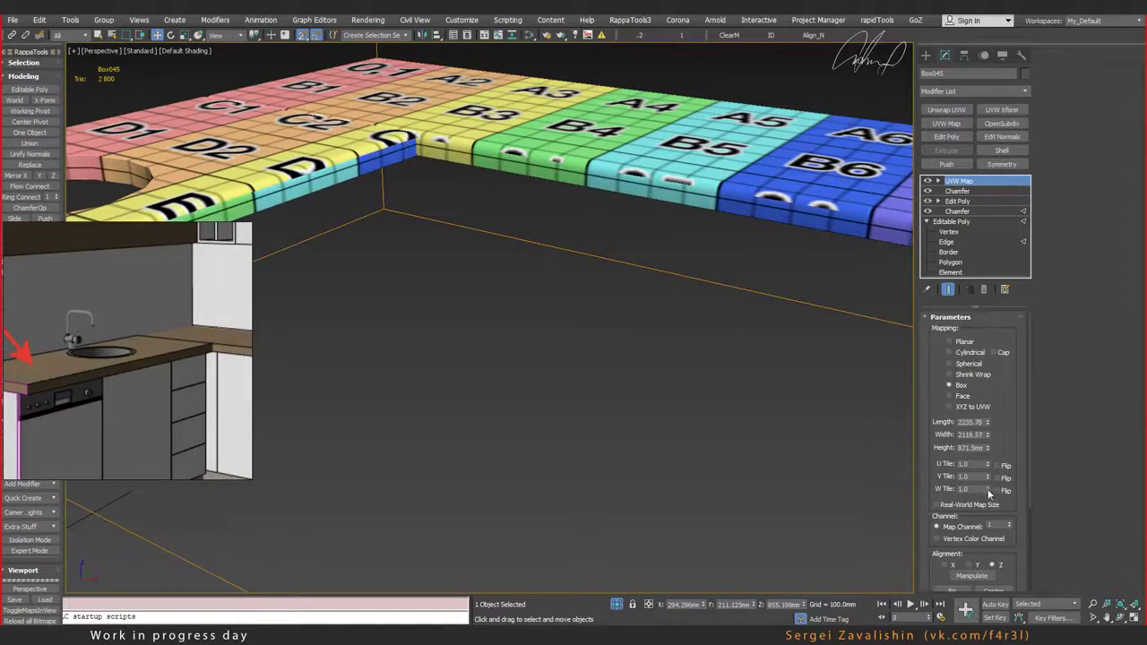
drag(987, 448, 989, 220)
mouse_move(697, 205)
alt+middle_down()
mouse_move(675, 259)
mouse_move(644, 204)
alt+middle_up()
scroll(644, 204, down, 5)
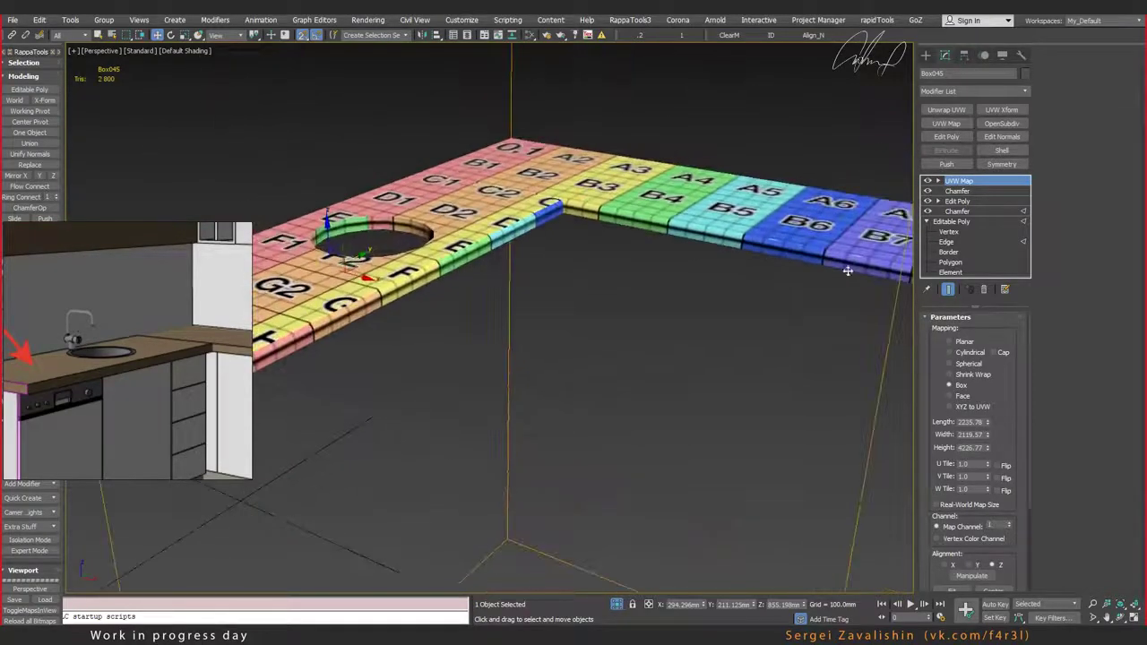
alt+middle_drag(845, 268, 786, 250)
scroll(786, 250, down, 3)
alt+middle_drag(807, 291, 860, 309)
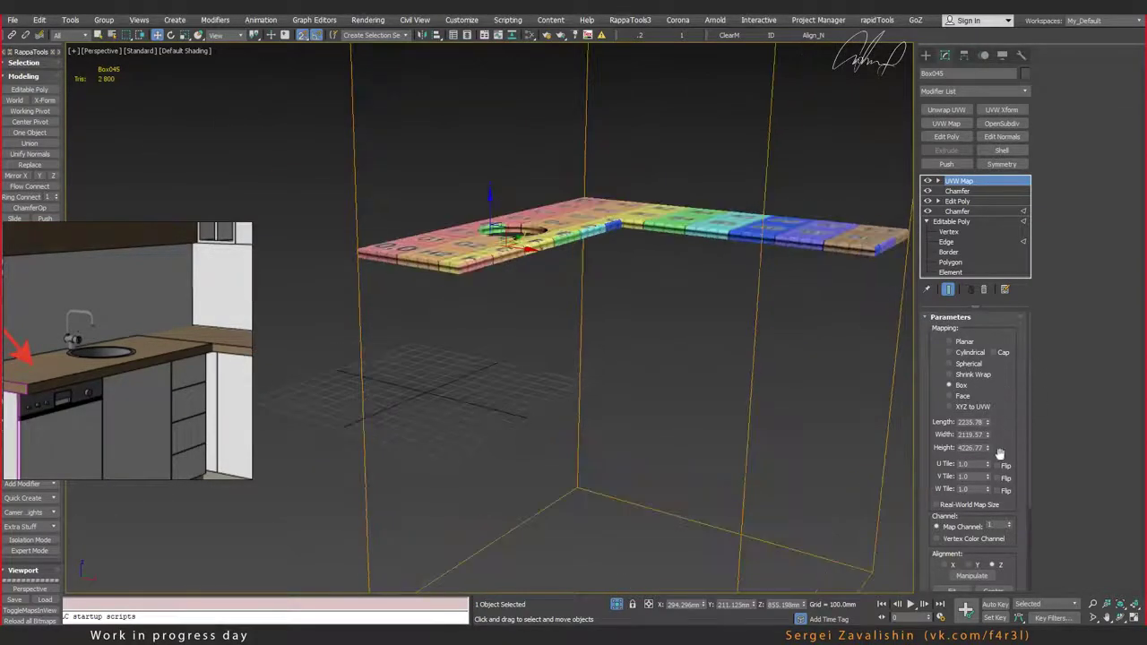
mouse_move(988, 448)
mouse_down()
mouse_move(991, 482)
mouse_move(991, 471)
mouse_up()
mouse_move(620, 233)
alt+middle_down()
mouse_move(755, 260)
mouse_move(647, 308)
mouse_move(661, 275)
alt+middle_up()
Step: Zoom, orbit and pan around the countertop to inspect the checker mapping near the sink hole
scroll(661, 276, up, 2)
scroll(658, 273, up, 2)
scroll(656, 270, up, 2)
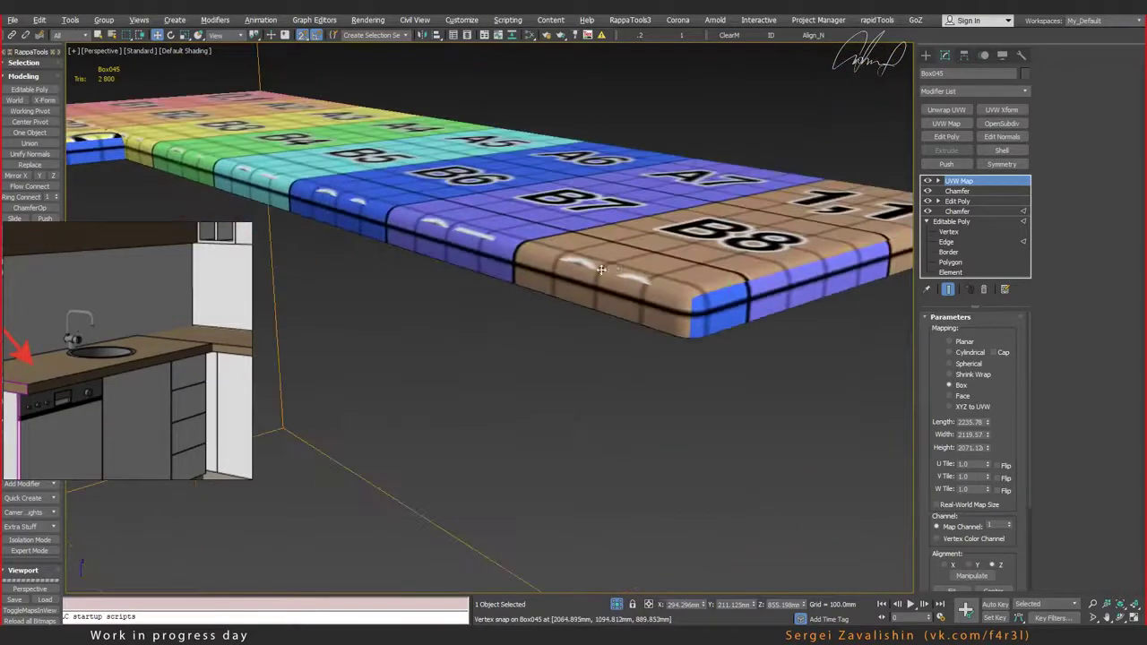
scroll(653, 269, up, 2)
scroll(654, 269, down, 5)
scroll(717, 270, up, 3)
scroll(771, 272, up, 1)
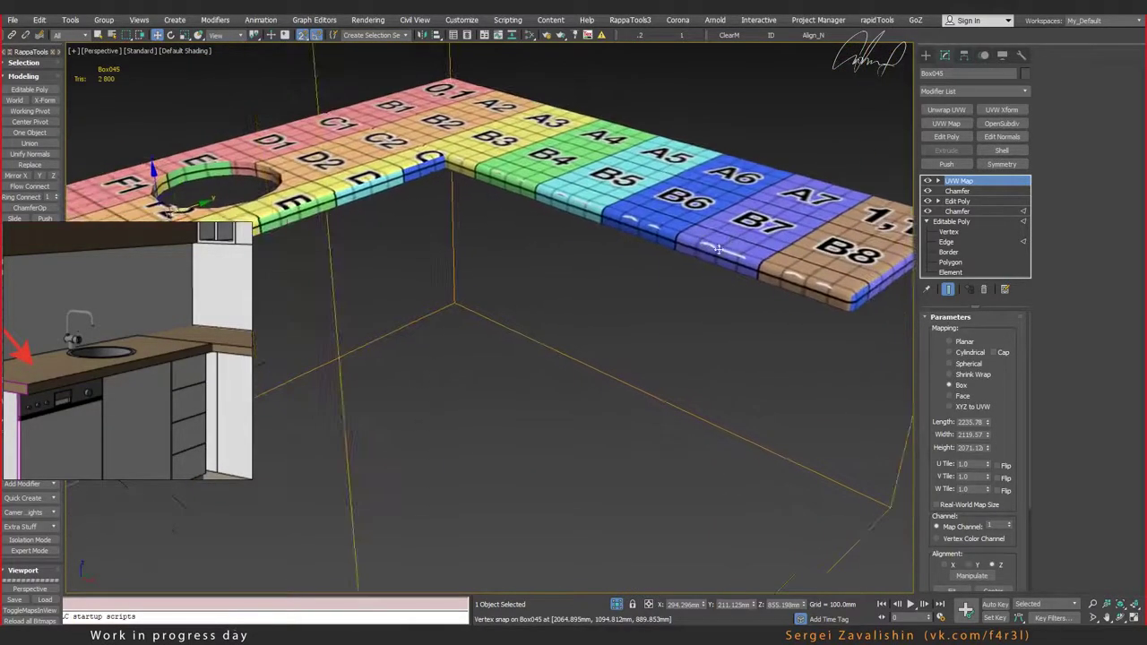
scroll(786, 271, up, 2)
scroll(786, 271, up, 1)
scroll(771, 287, up, 2)
scroll(757, 305, up, 2)
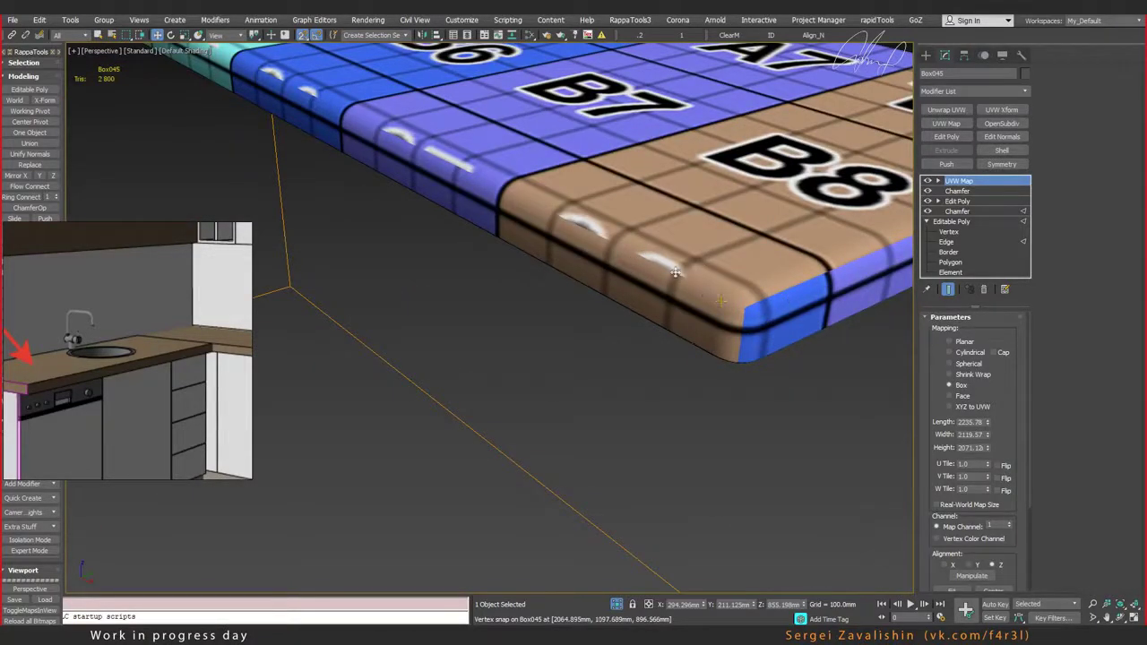
scroll(728, 286, down, 1)
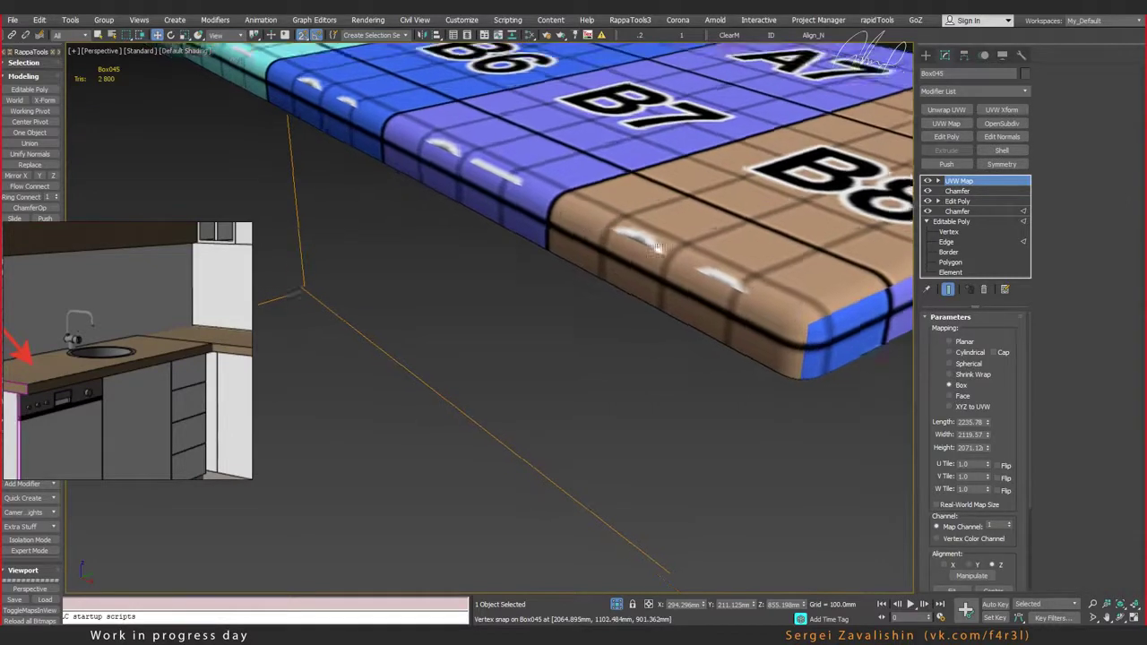
scroll(728, 287, down, 2)
scroll(728, 287, down, 4)
alt+middle_drag(728, 287, 681, 250)
scroll(628, 269, up, 2)
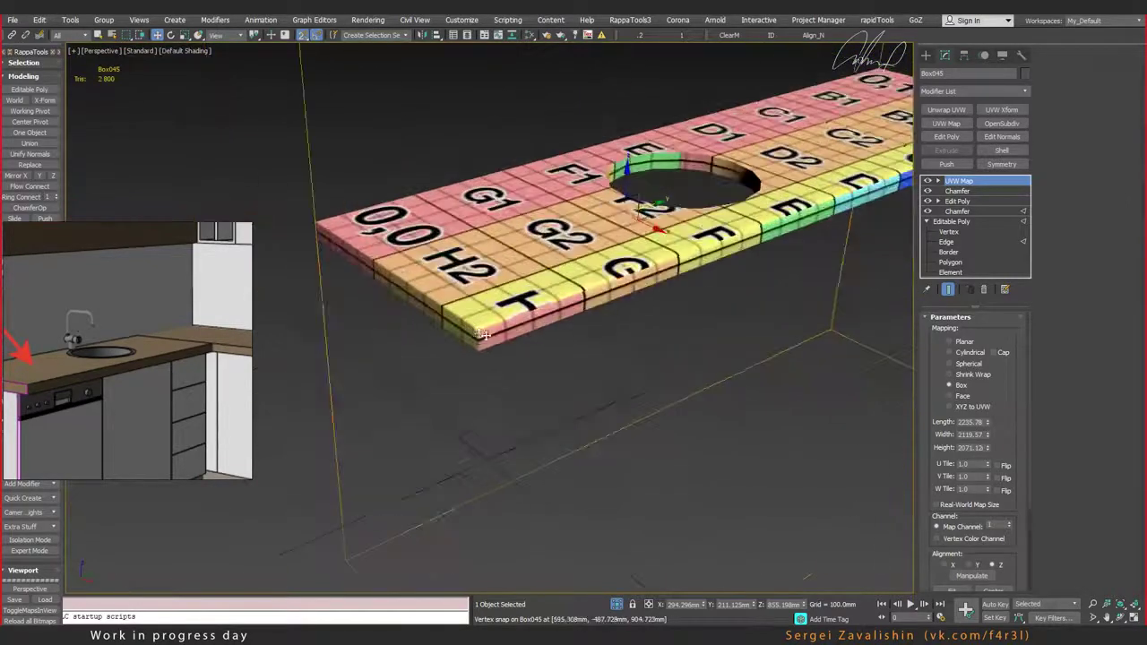
scroll(538, 304, up, 2)
scroll(494, 330, up, 2)
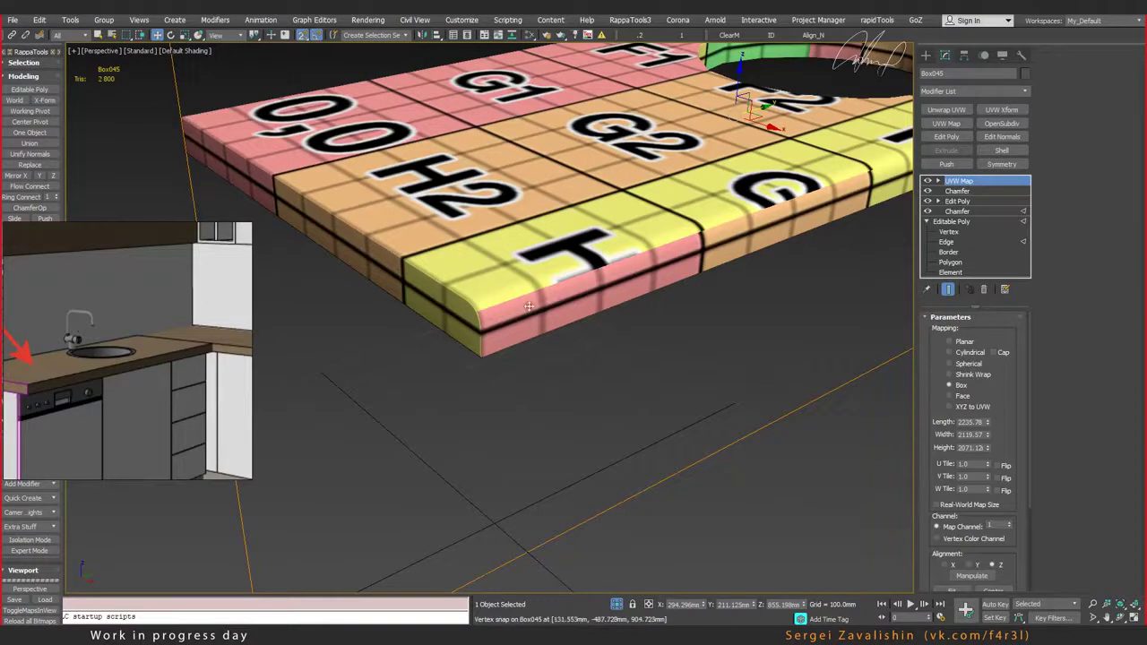
alt+middle_drag(678, 265, 393, 253)
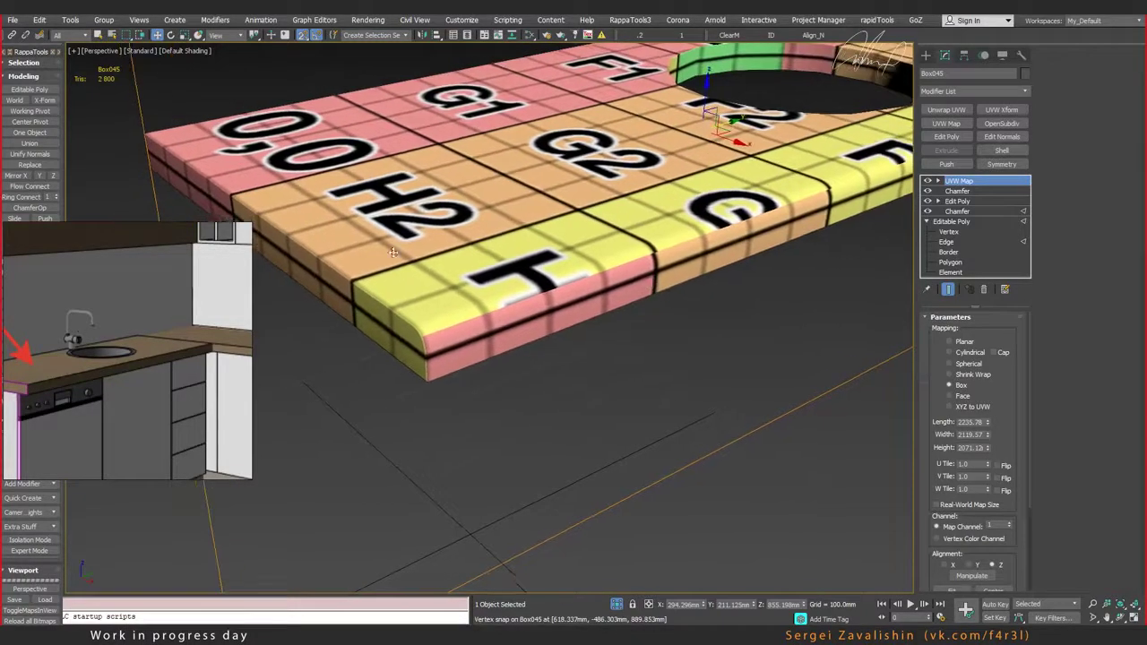
scroll(570, 344, down, 3)
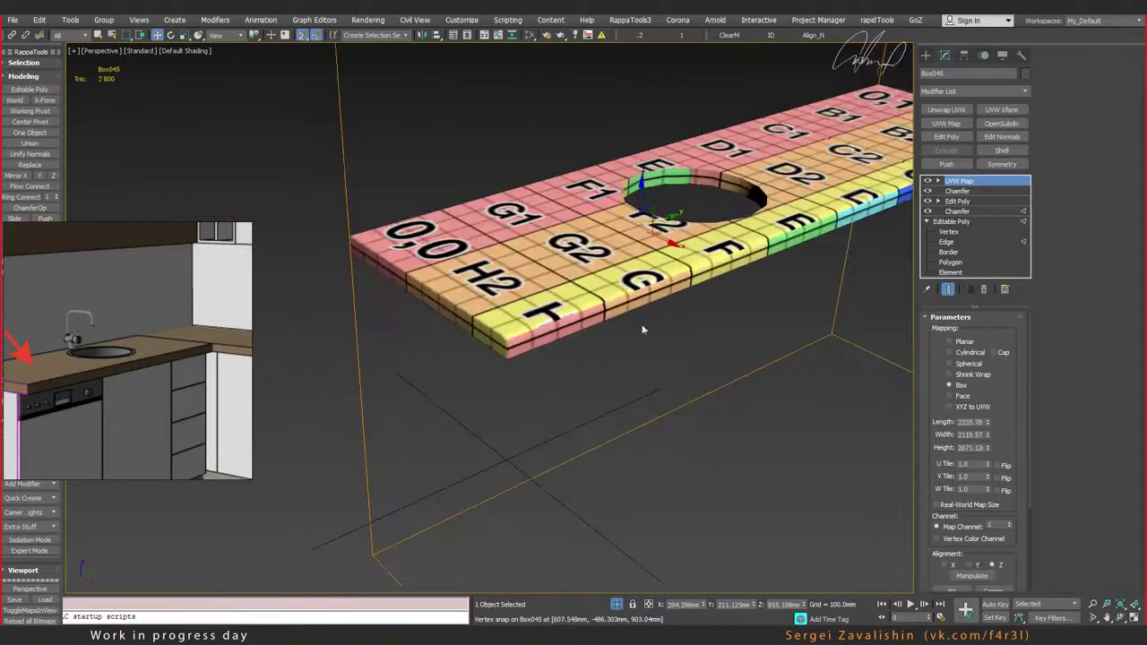
mouse_move(568, 343)
alt+middle_down()
mouse_move(594, 328)
mouse_move(499, 332)
alt+middle_up()
scroll(548, 323, up, 2)
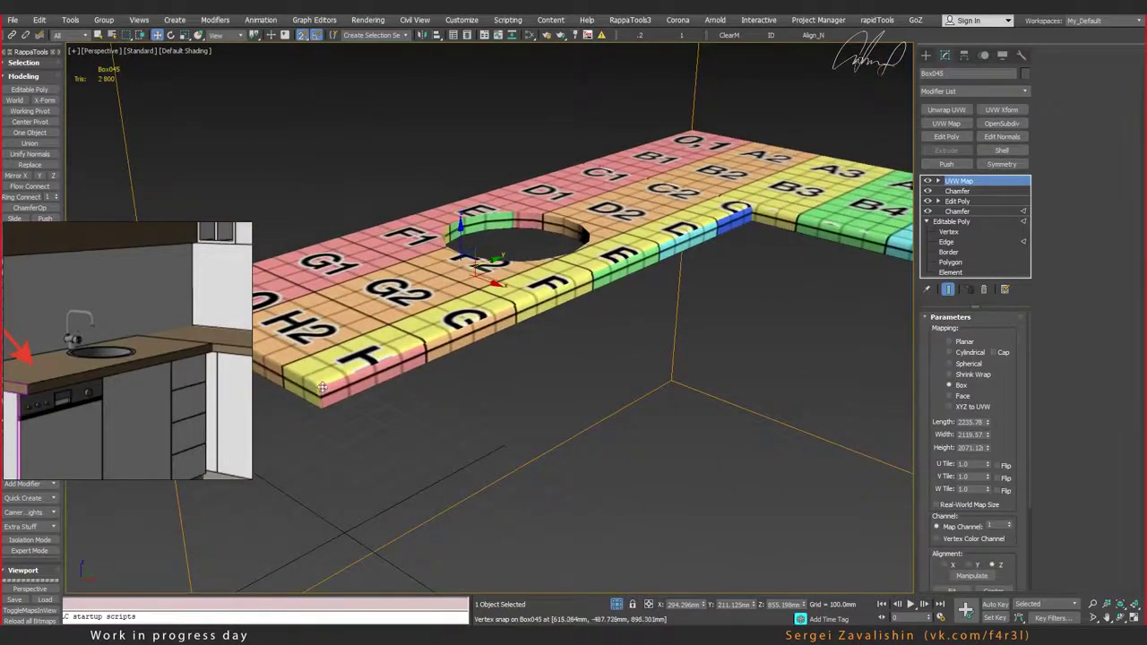
scroll(322, 387, up, 1)
scroll(377, 379, up, 1)
scroll(440, 369, up, 1)
scroll(509, 361, up, 1)
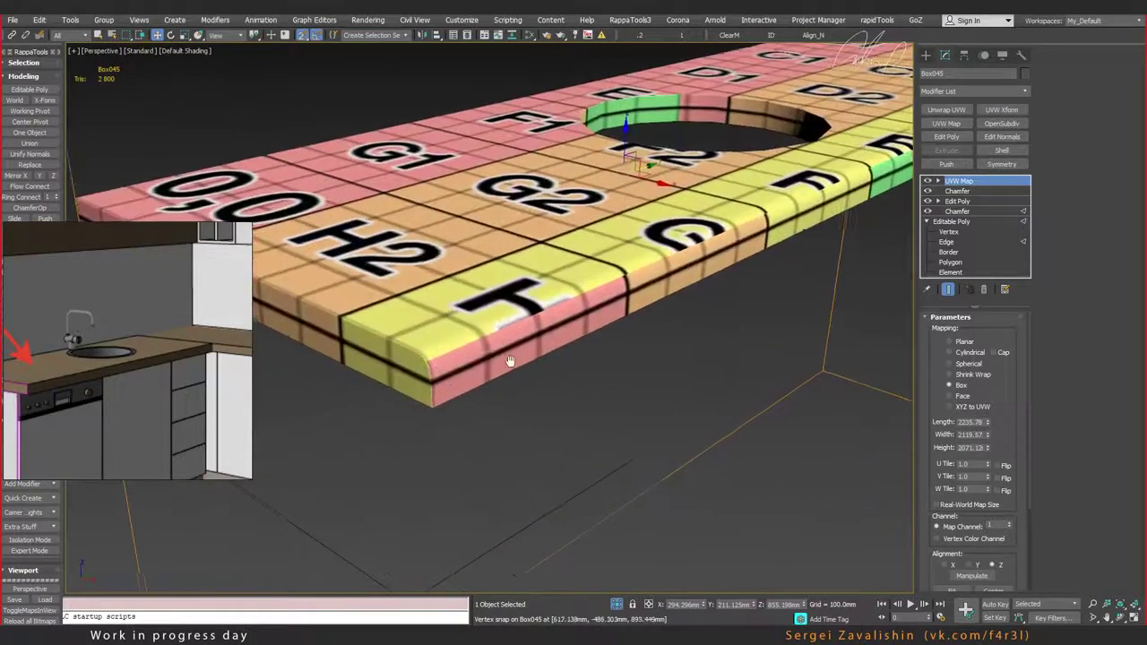
scroll(509, 361, down, 1)
Step: Open the Slate Material Editor and show the Map #1 Bitmap node's settings
key(m)
middle_drag(568, 268, 677, 264)
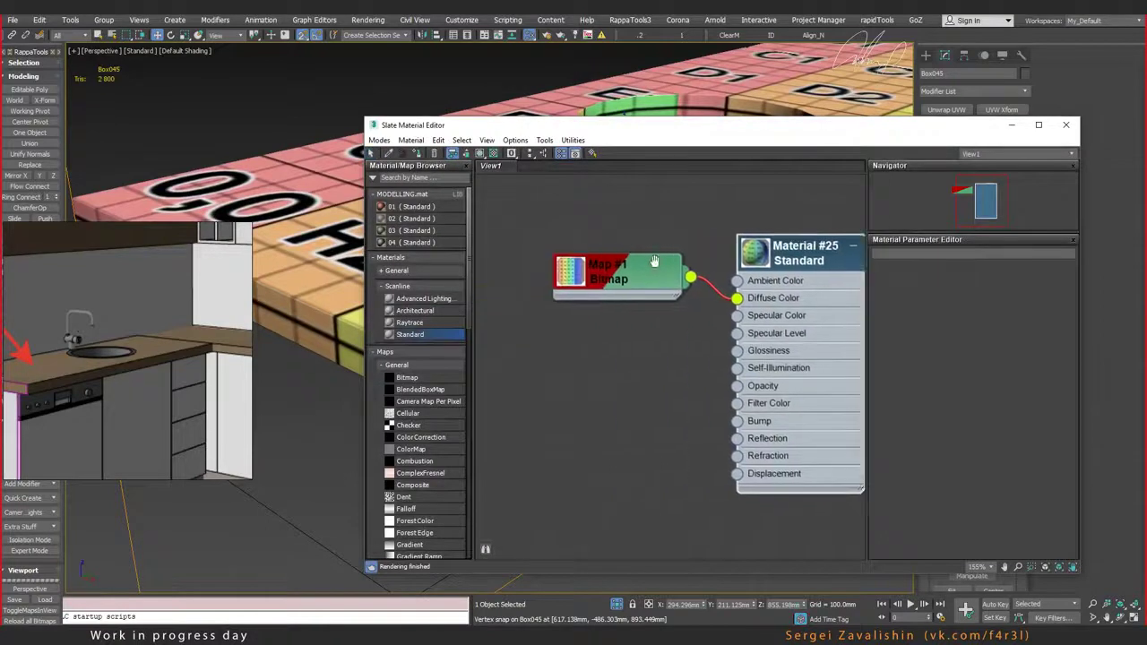
click(614, 285)
double_click(607, 280)
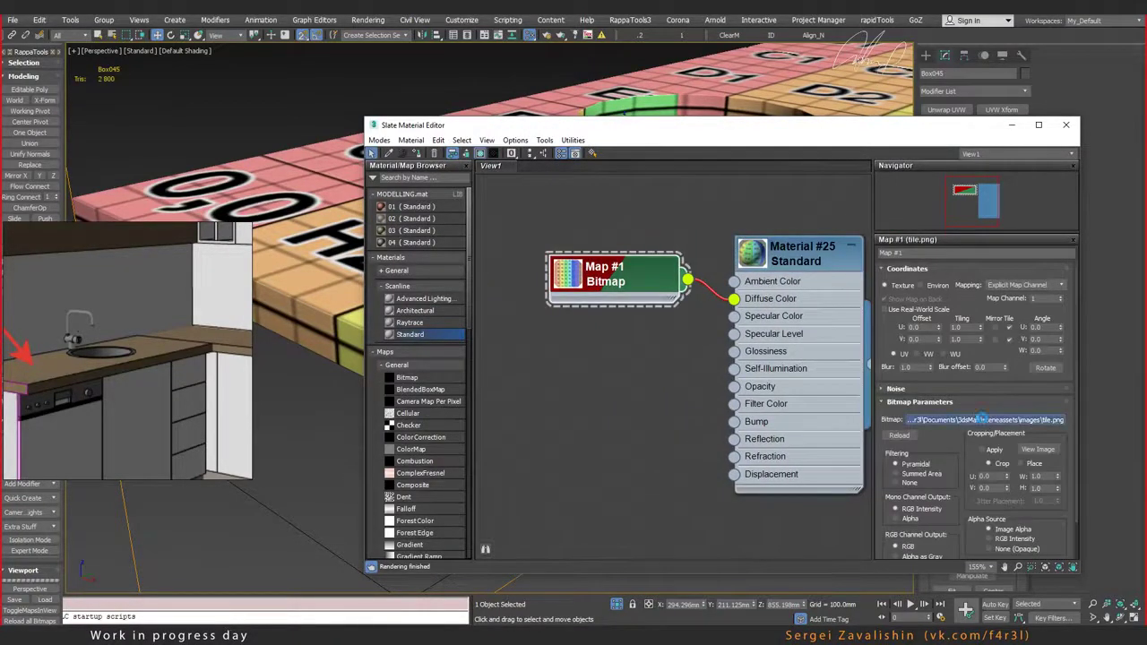
Step: Browse for a new bitmap image in X:\003_TEXTURES\006_marble, shown as thumbnails
click(986, 419)
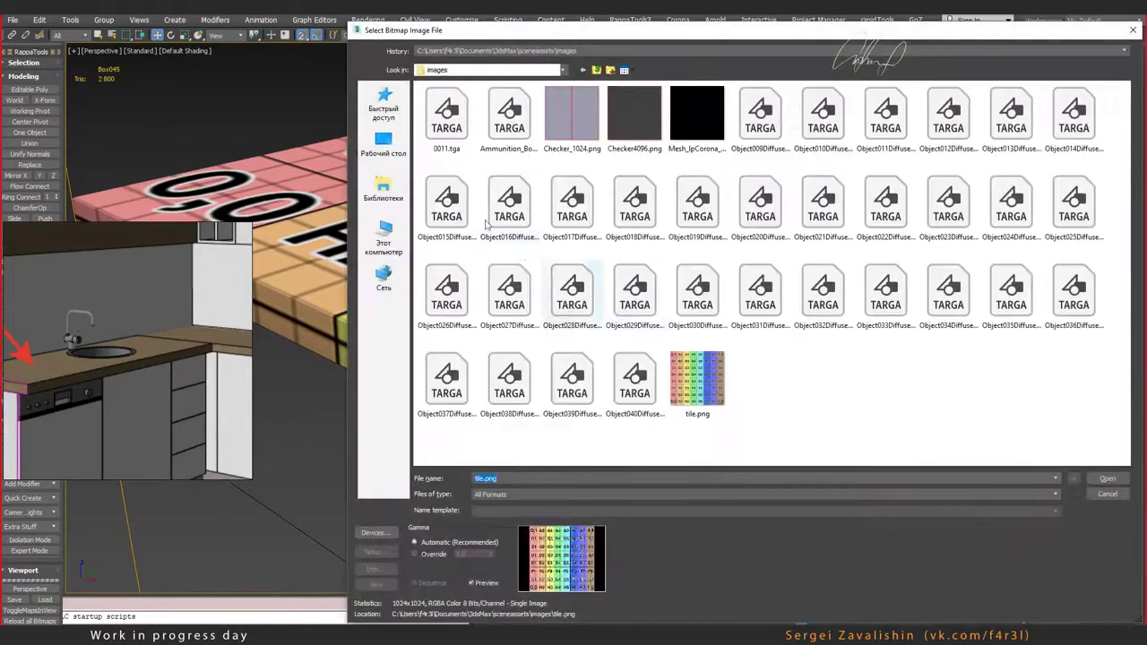
click(385, 238)
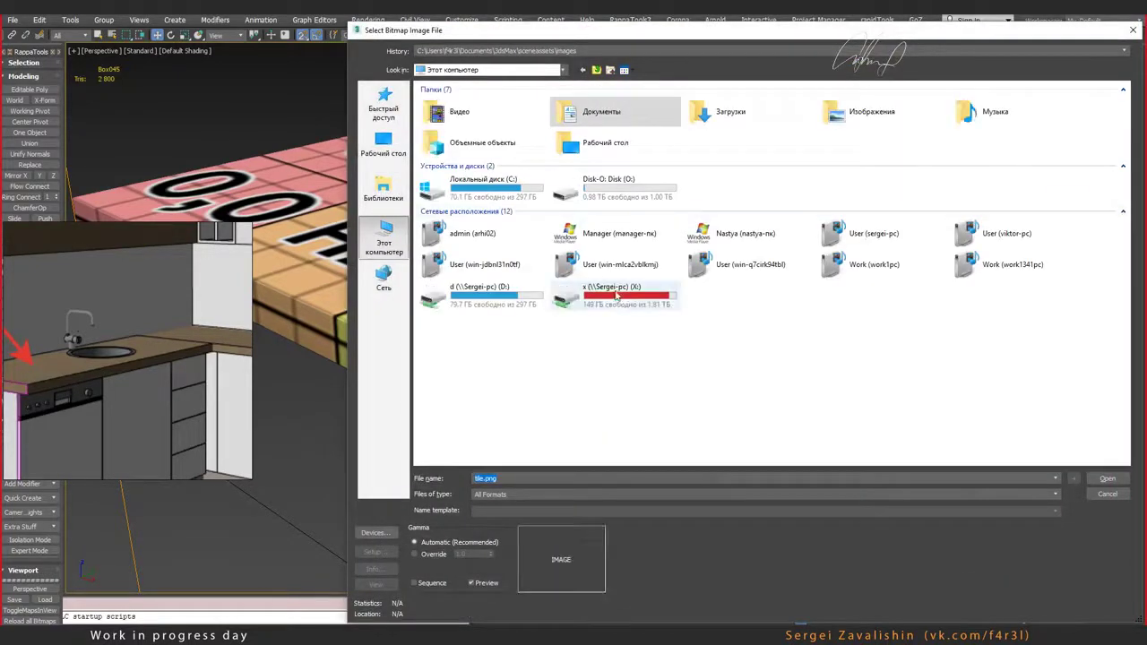
double_click(614, 297)
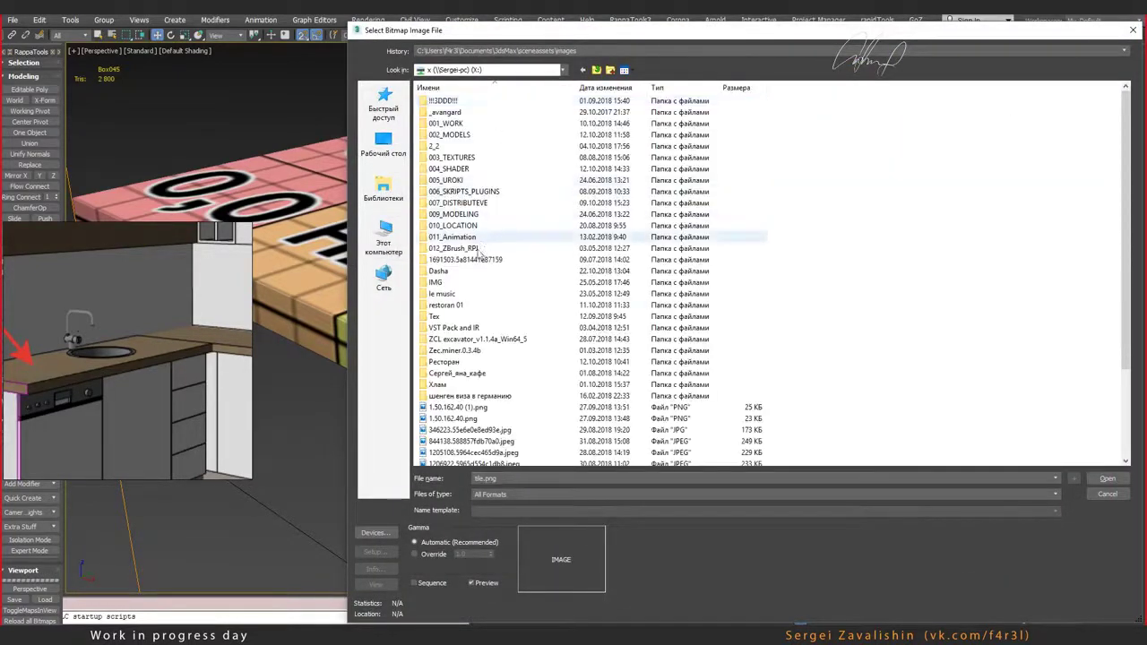
double_click(455, 161)
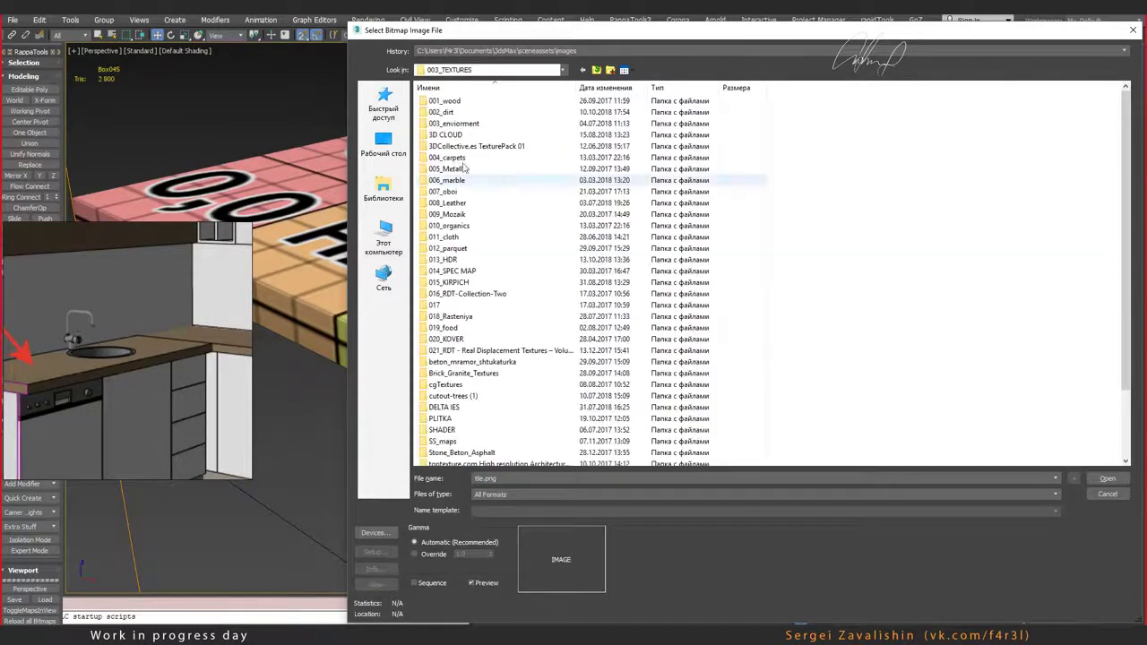
double_click(453, 183)
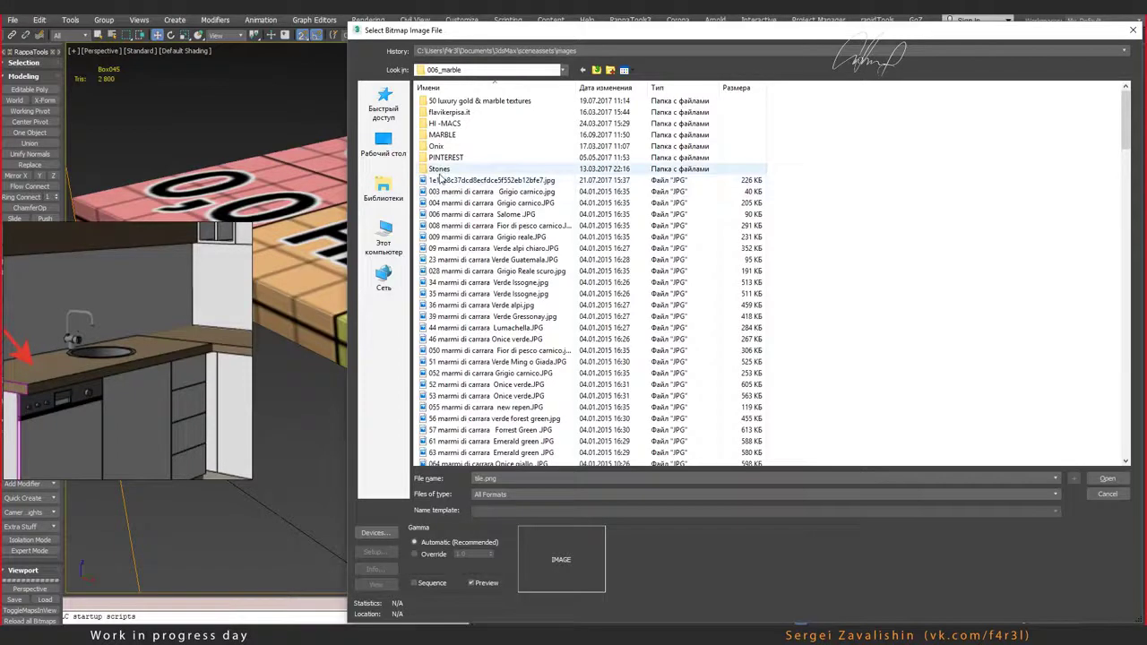
right_click(618, 77)
click(645, 115)
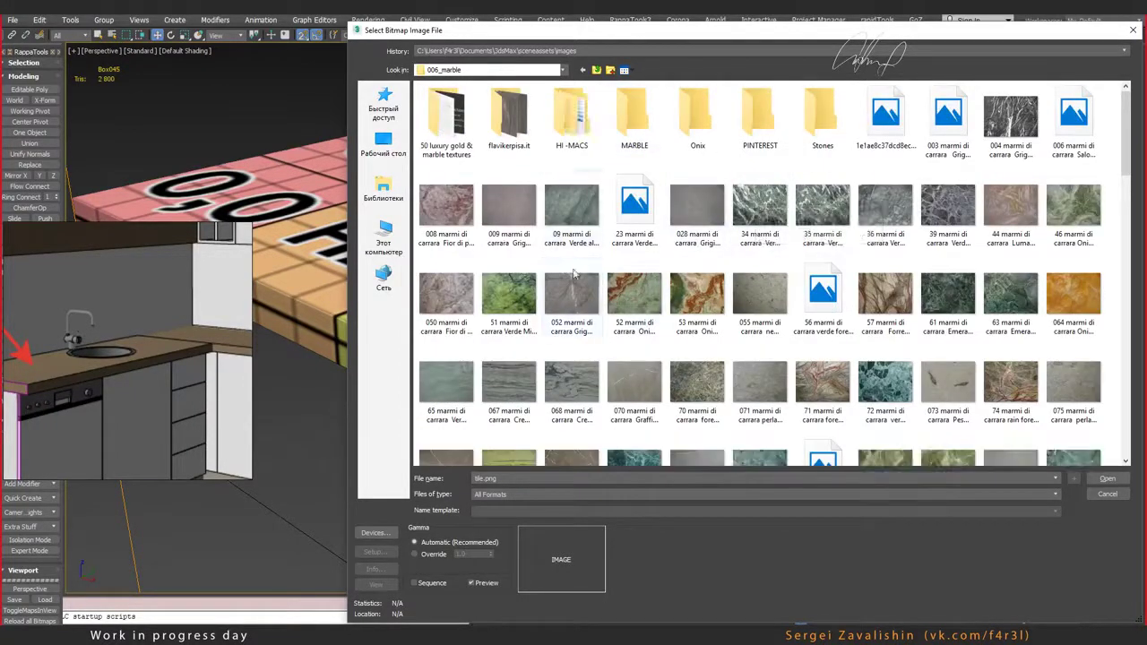
Step: Load big_gray.jpg as the Map #1 bitmap image
scroll(738, 296, down, 3)
scroll(739, 297, down, 2)
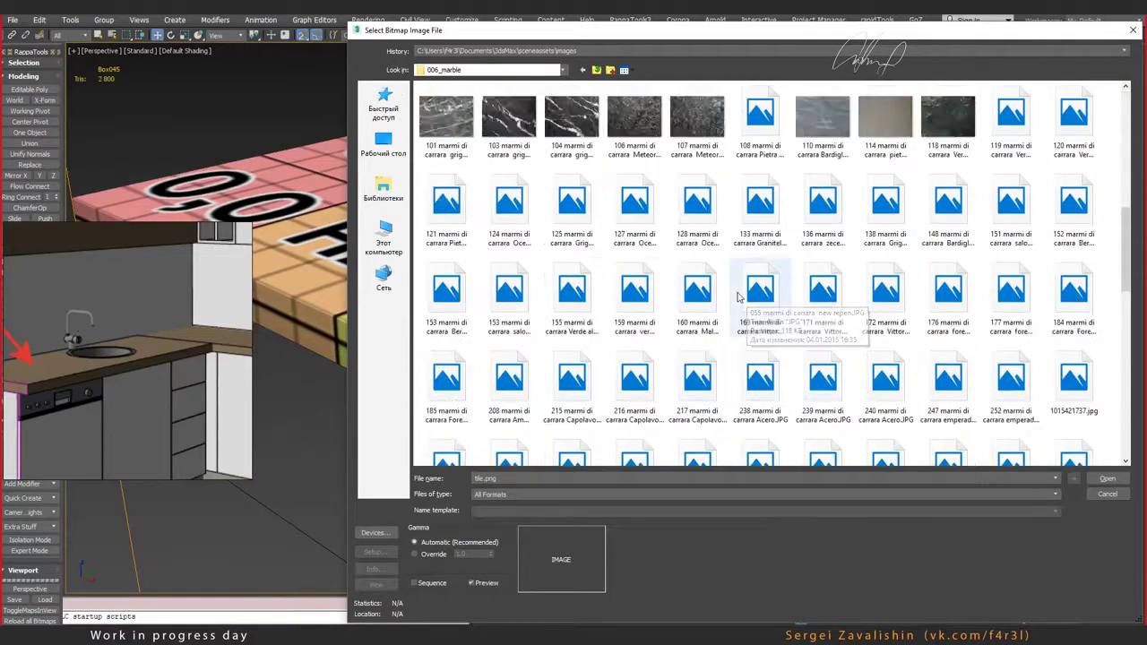
scroll(722, 300, down, 2)
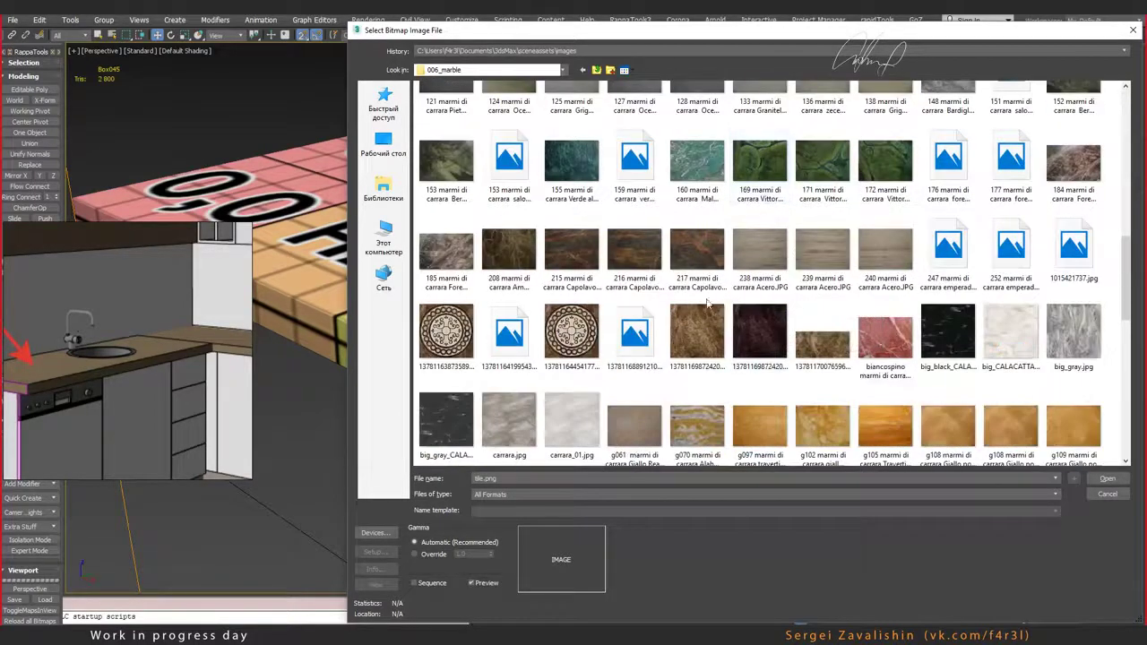
scroll(708, 305, down, 2)
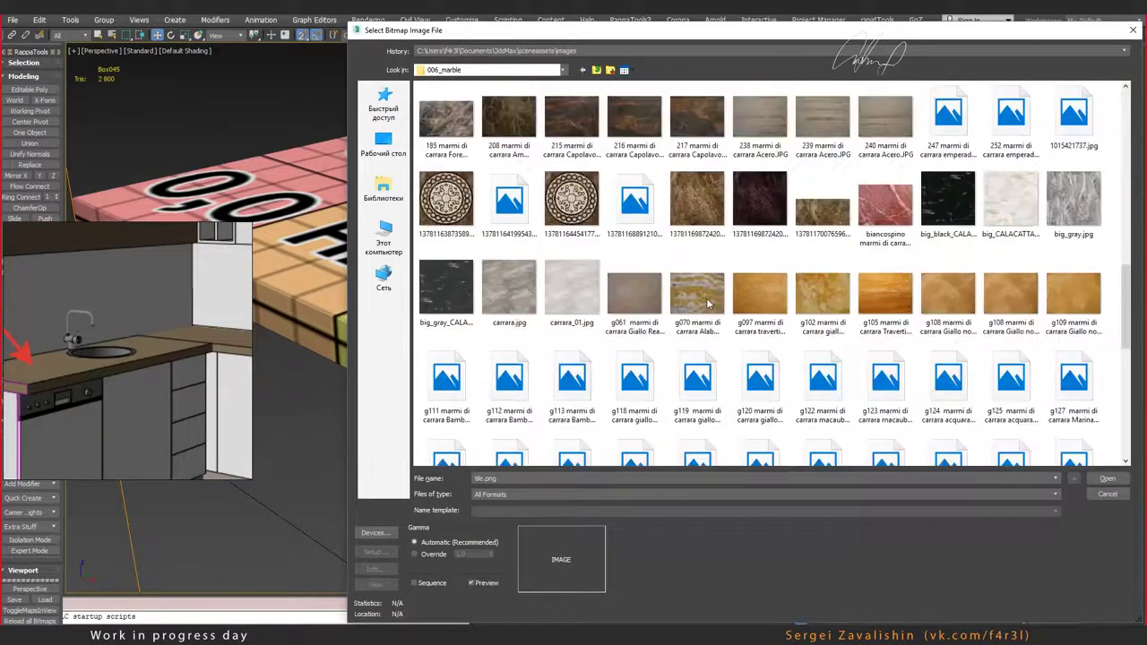
click(1077, 206)
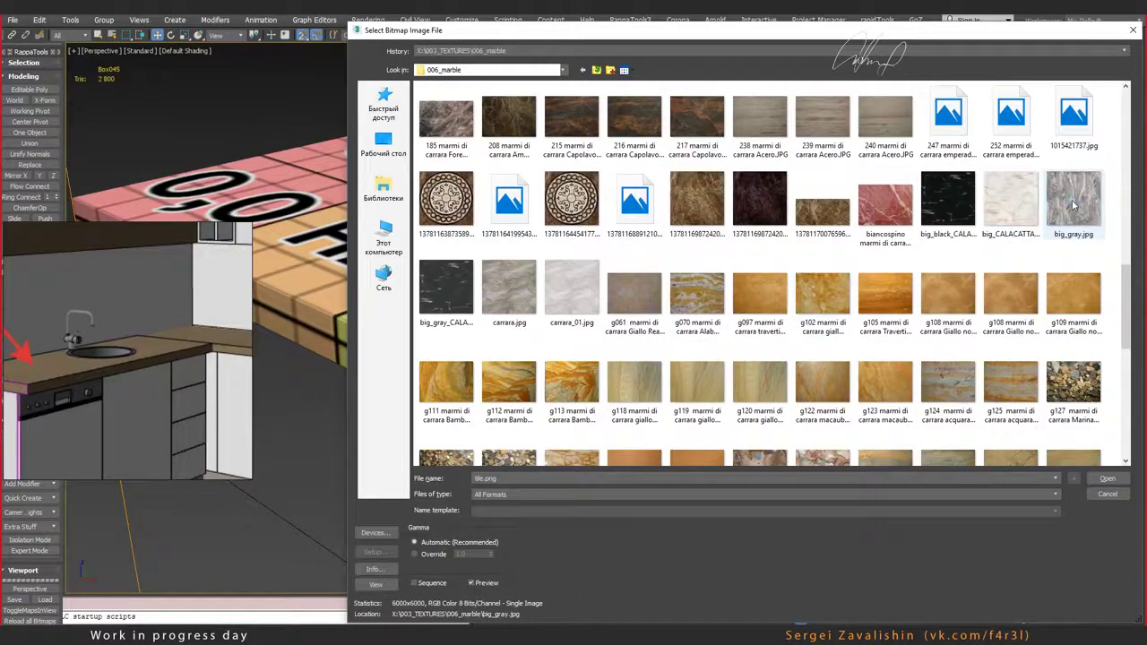
key(Escape)
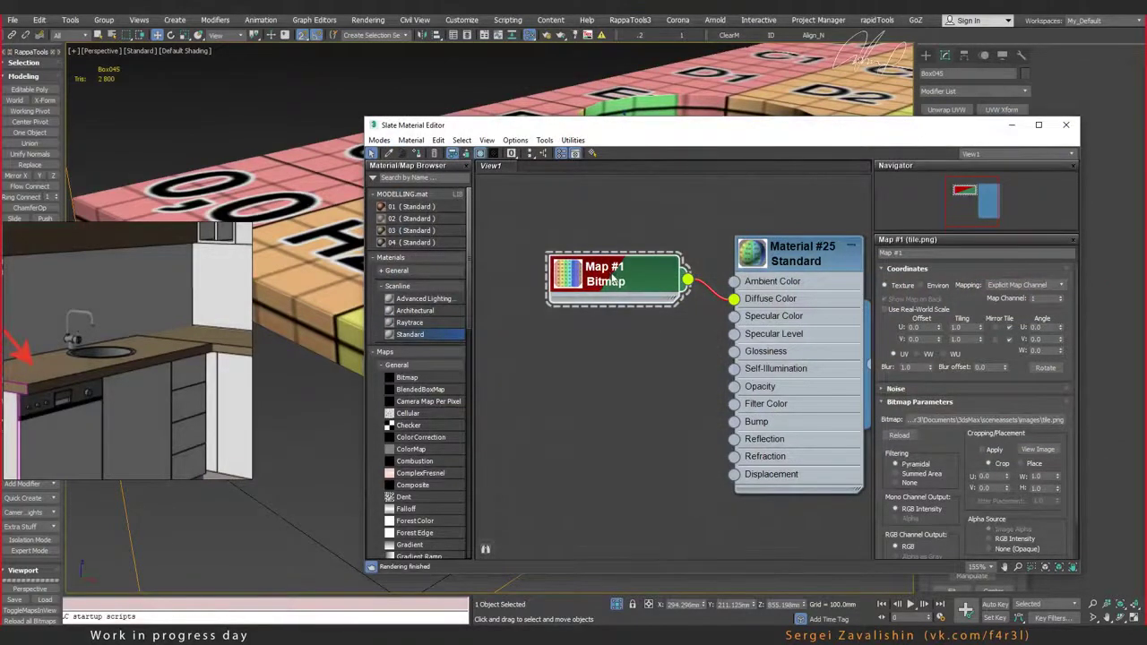
Step: Close the material editor and align the countertop's texture mapping to the X axis
click(1066, 125)
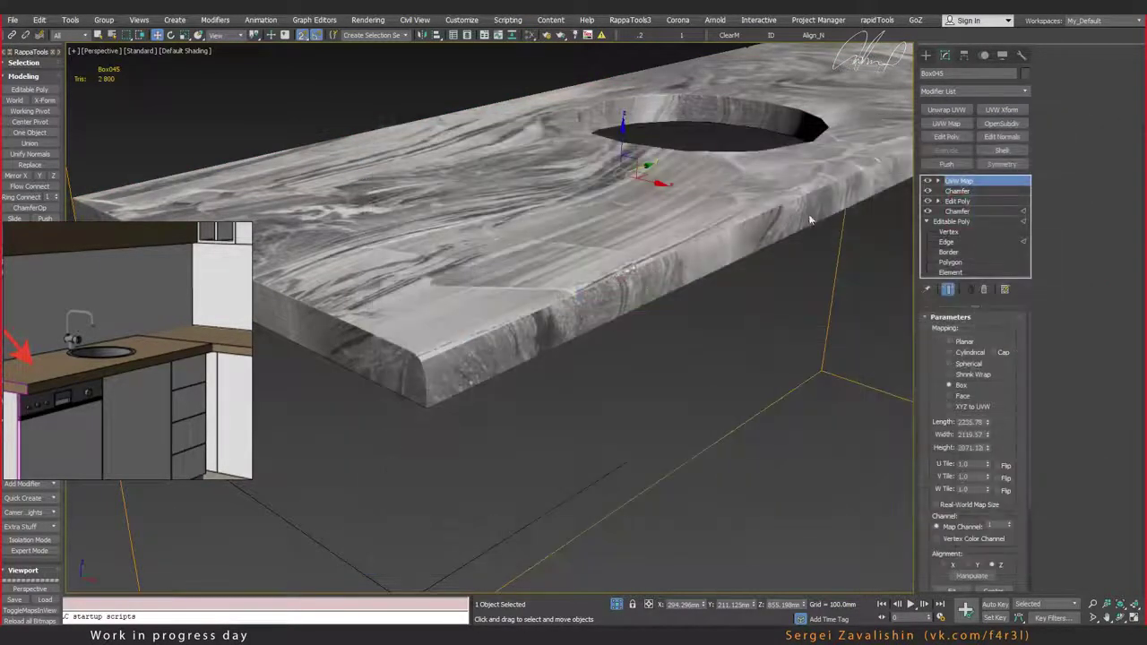
mouse_move(661, 270)
alt+middle_down()
mouse_move(741, 198)
mouse_move(674, 198)
mouse_move(696, 221)
mouse_move(725, 222)
mouse_move(632, 224)
alt+middle_up()
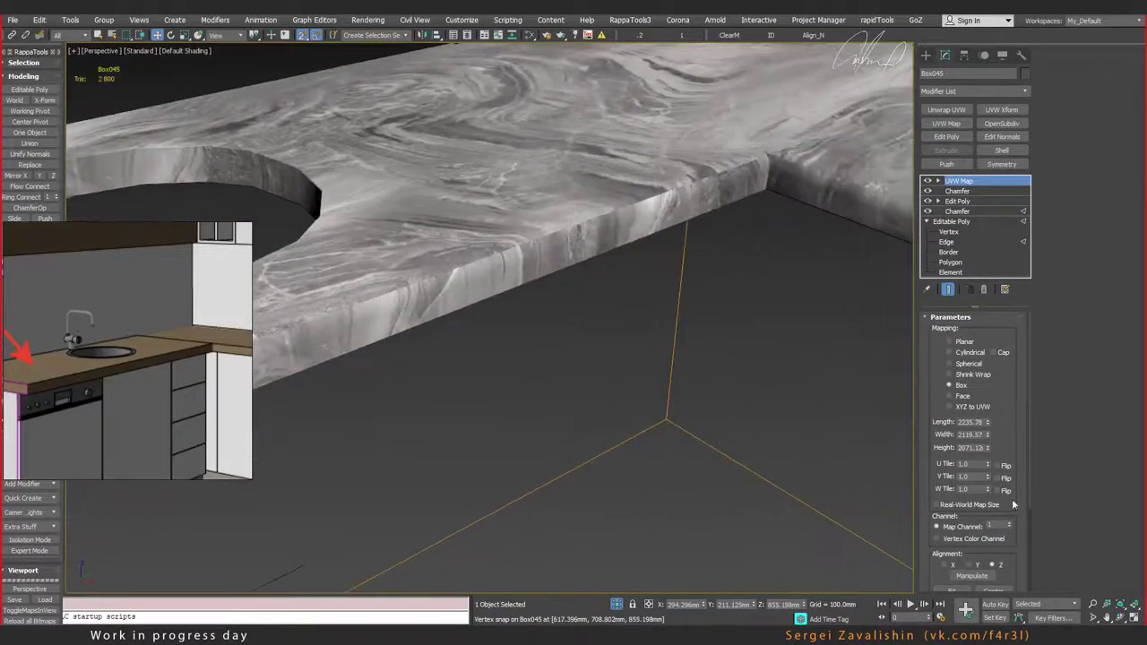
scroll(936, 538, down, 2)
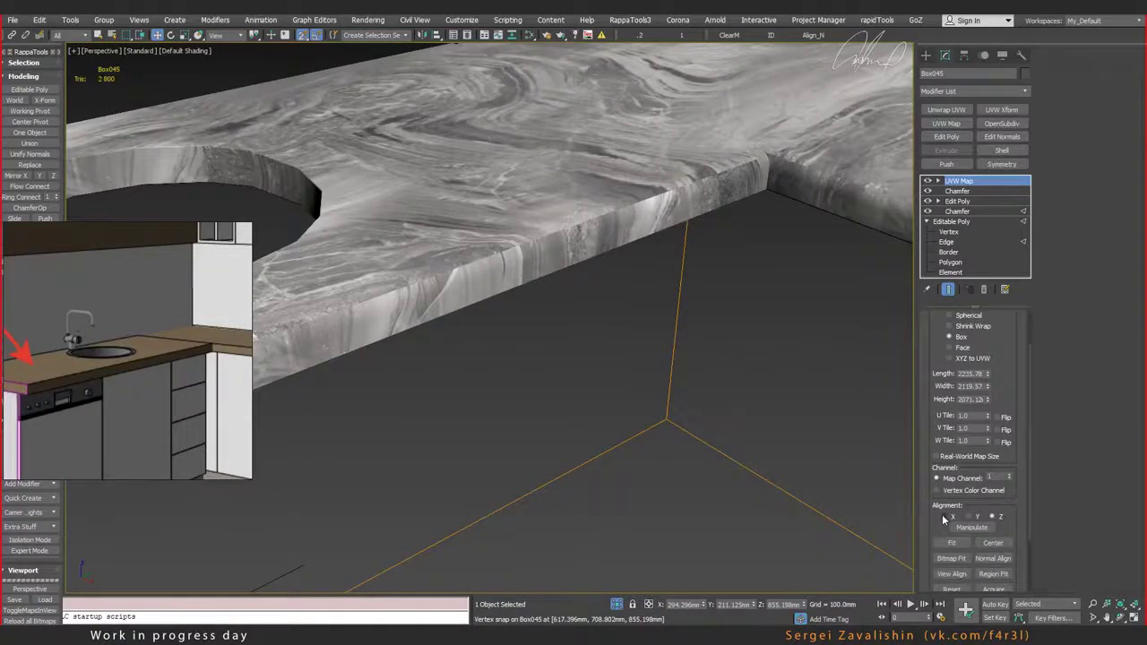
click(944, 519)
Step: Orbit and zoom along the countertop to check the grey marble texture
mouse_move(612, 210)
alt+middle_down()
mouse_move(580, 278)
mouse_move(670, 254)
mouse_move(643, 281)
mouse_move(663, 295)
alt+middle_up()
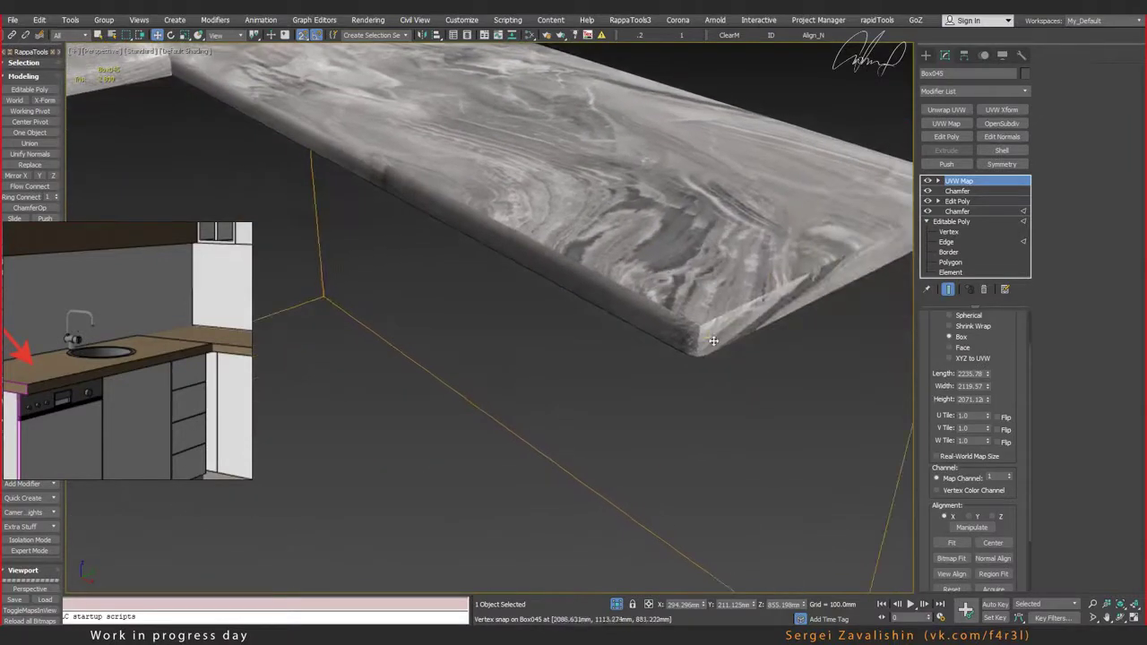
scroll(675, 303, up, 3)
scroll(693, 306, down, 3)
scroll(693, 306, down, 2)
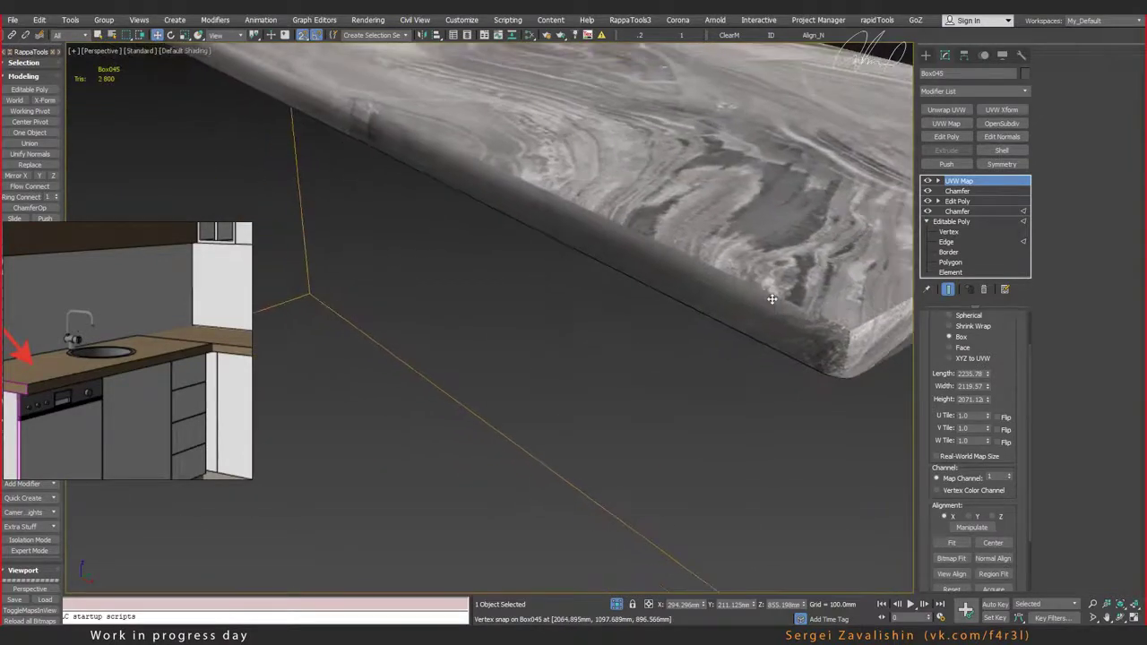
scroll(692, 307, down, 2)
alt+middle_drag(693, 306, 725, 285)
scroll(714, 274, down, 2)
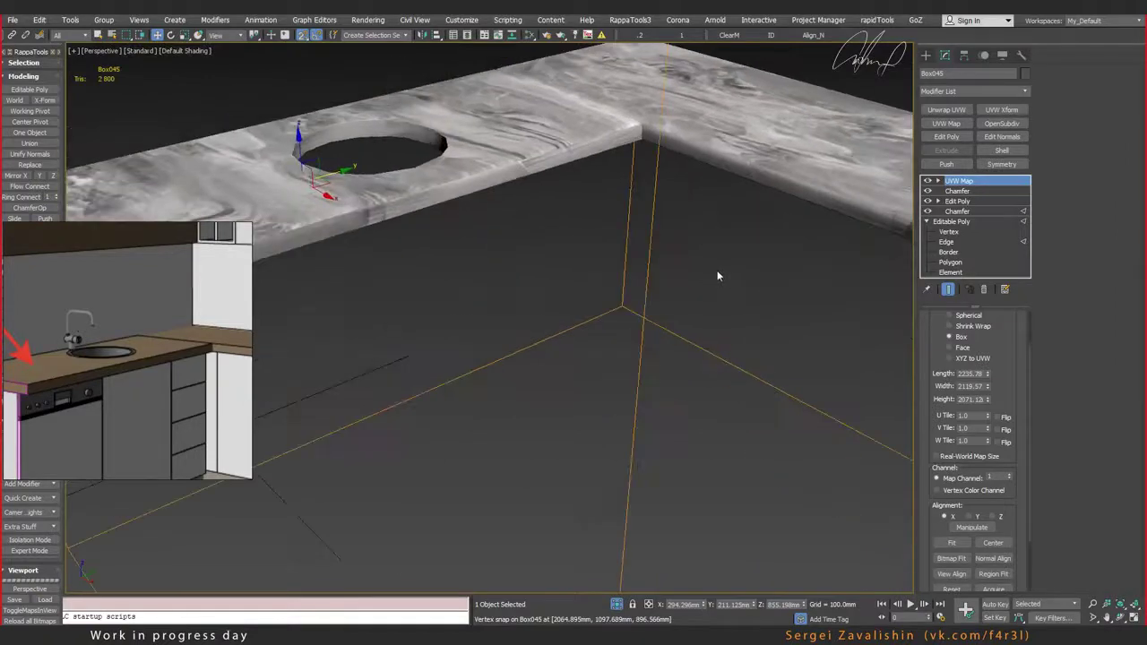
scroll(714, 274, down, 3)
mouse_move(747, 235)
alt+middle_down()
mouse_move(728, 212)
mouse_move(671, 254)
alt+middle_up()
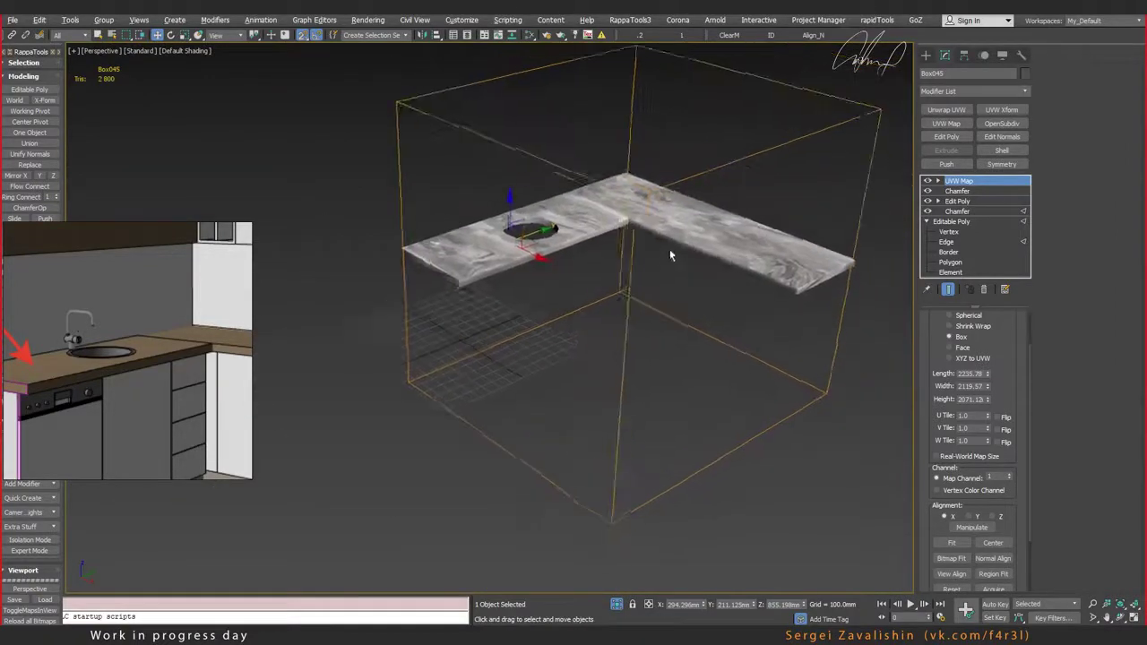
Step: Unhide all scene objects, frame the whole counter, and open Material #25 for editing
click(618, 606)
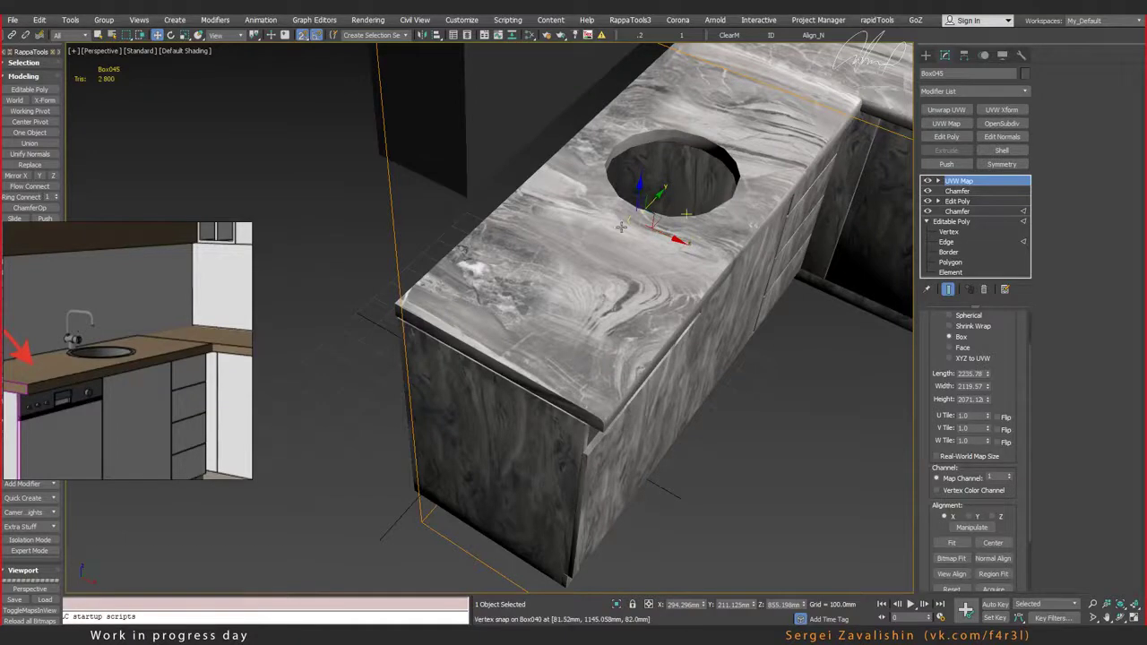
mouse_move(621, 227)
alt+middle_down()
mouse_move(584, 237)
mouse_move(582, 259)
alt+middle_up()
scroll(584, 238, down, 5)
scroll(581, 270, up, 2)
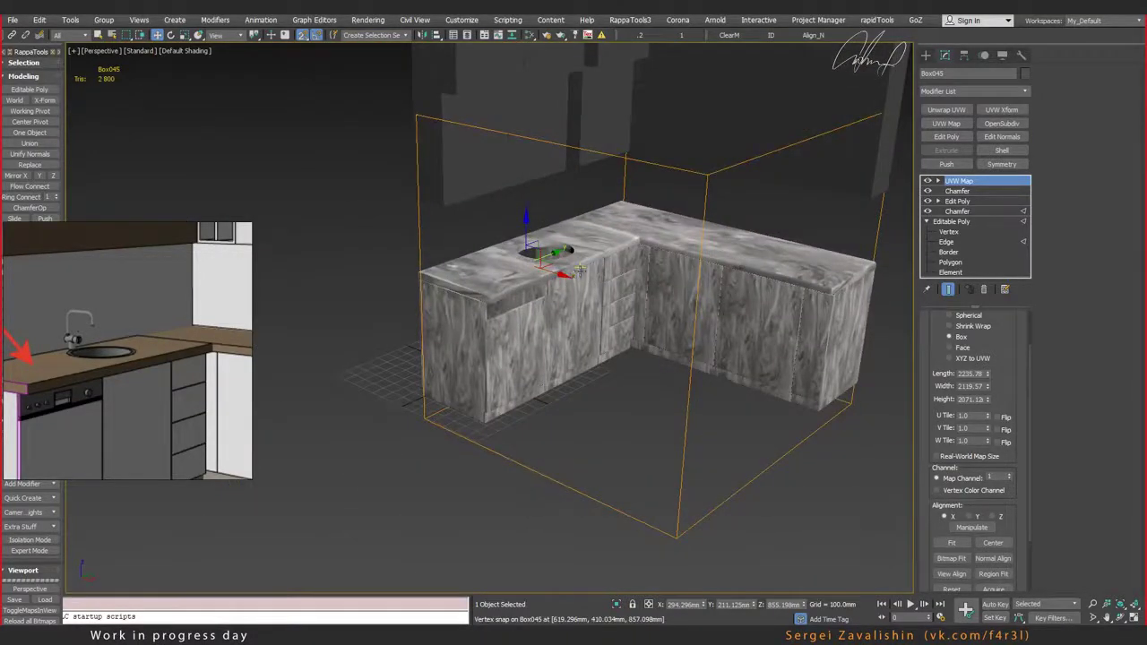
key(m)
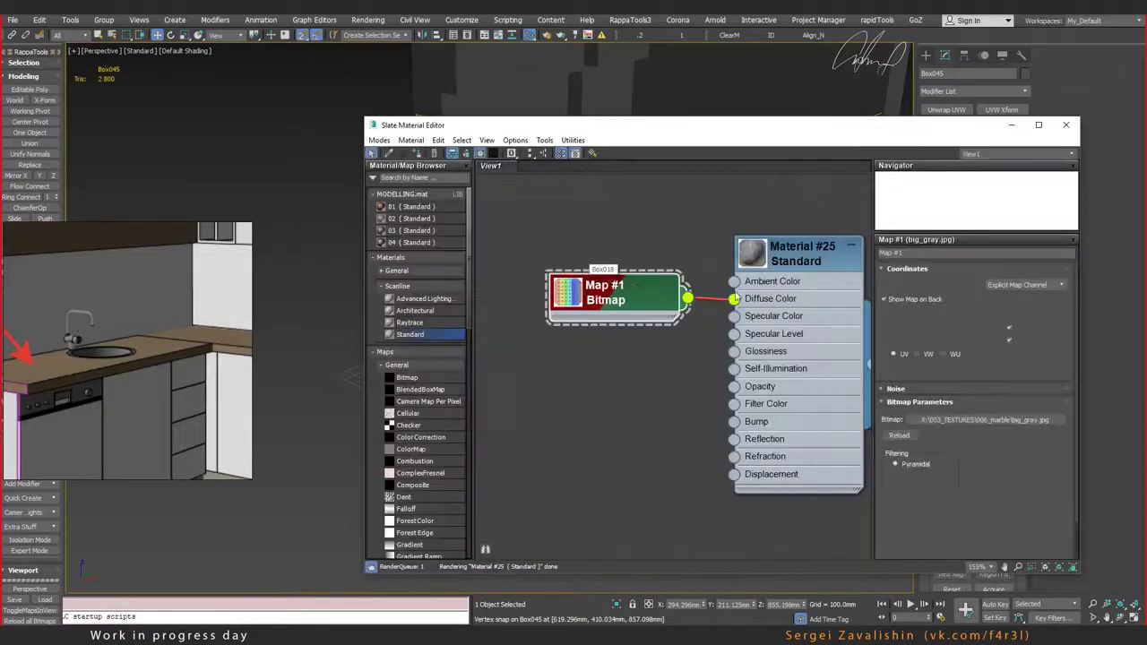
Step: Delete the marble Bitmap feeding Material #25's diffuse and minimize the material editor
key(Delete)
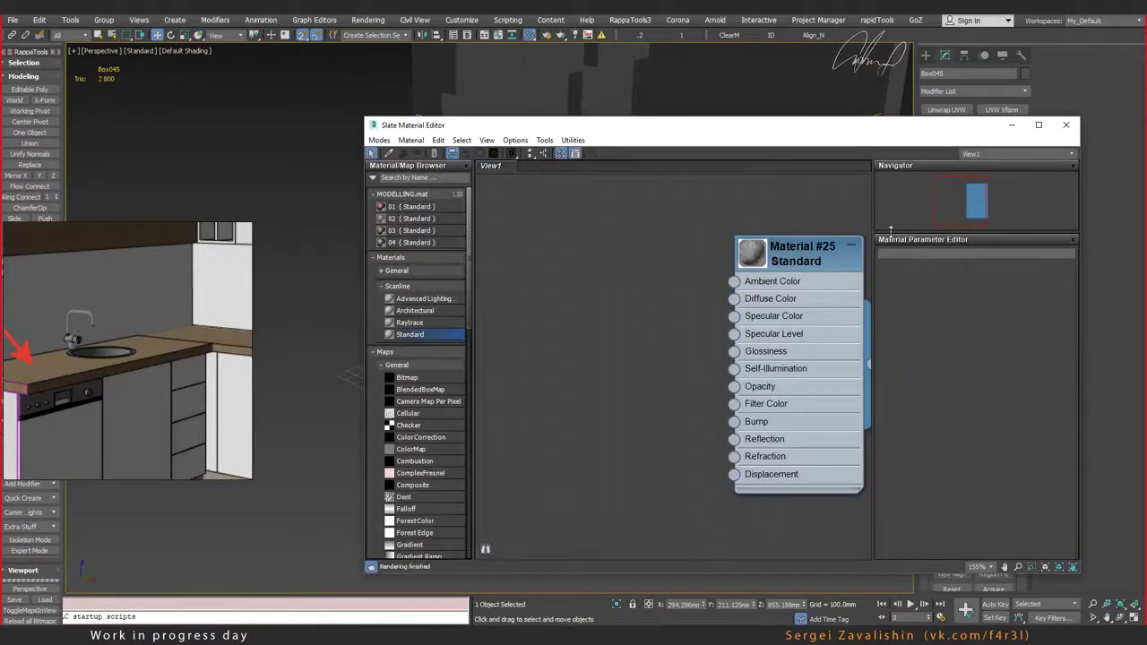
click(1011, 126)
alt+middle_drag(574, 296, 612, 292)
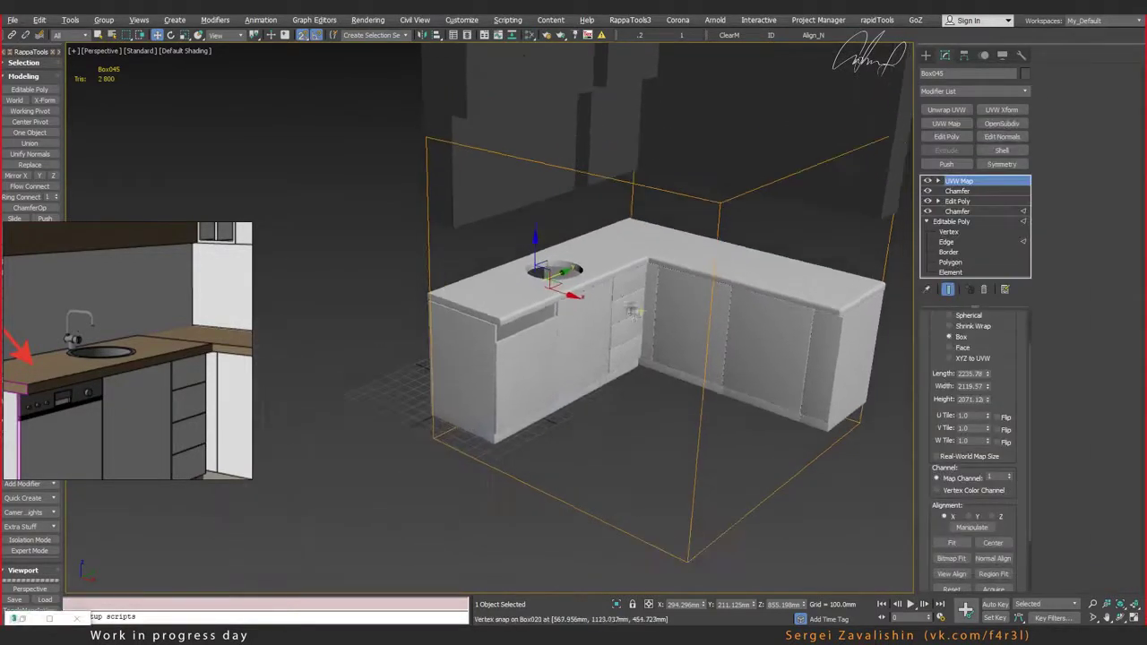
scroll(500, 323, up, 5)
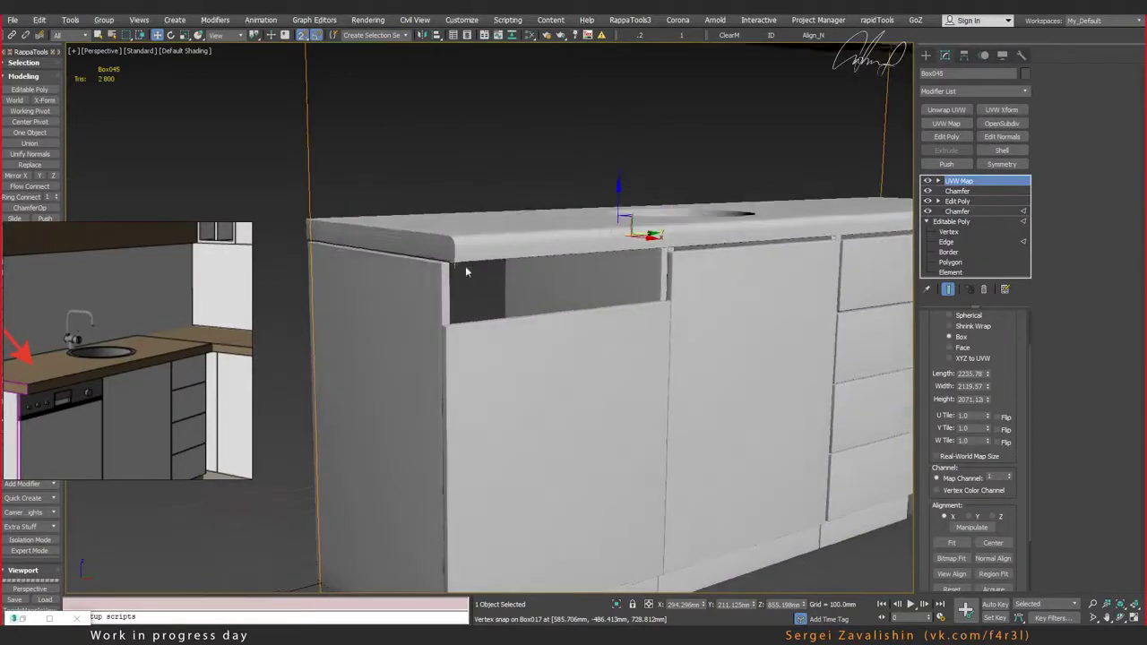
scroll(520, 314, down, 3)
scroll(520, 315, down, 3)
Step: Lower countertop Box045 with vertex snap so it sits on the cabinets
alt+middle_drag(519, 315, 509, 227)
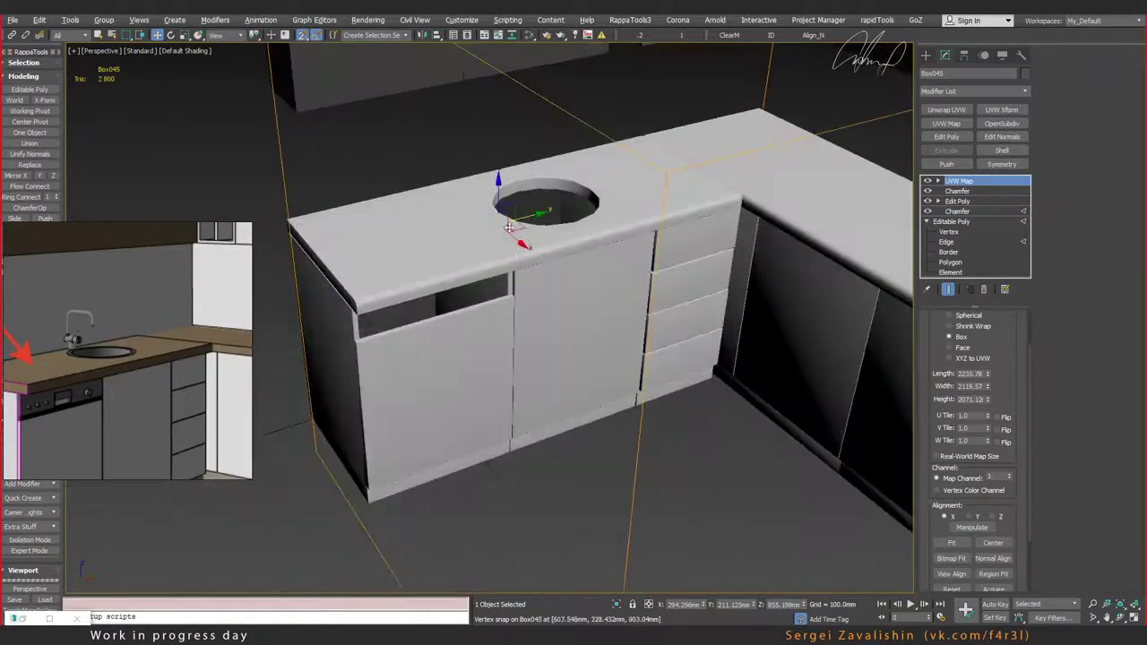
mouse_move(706, 169)
alt+middle_down()
mouse_move(656, 305)
mouse_move(686, 323)
mouse_move(607, 343)
mouse_move(599, 362)
alt+middle_up()
scroll(656, 305, down, 2)
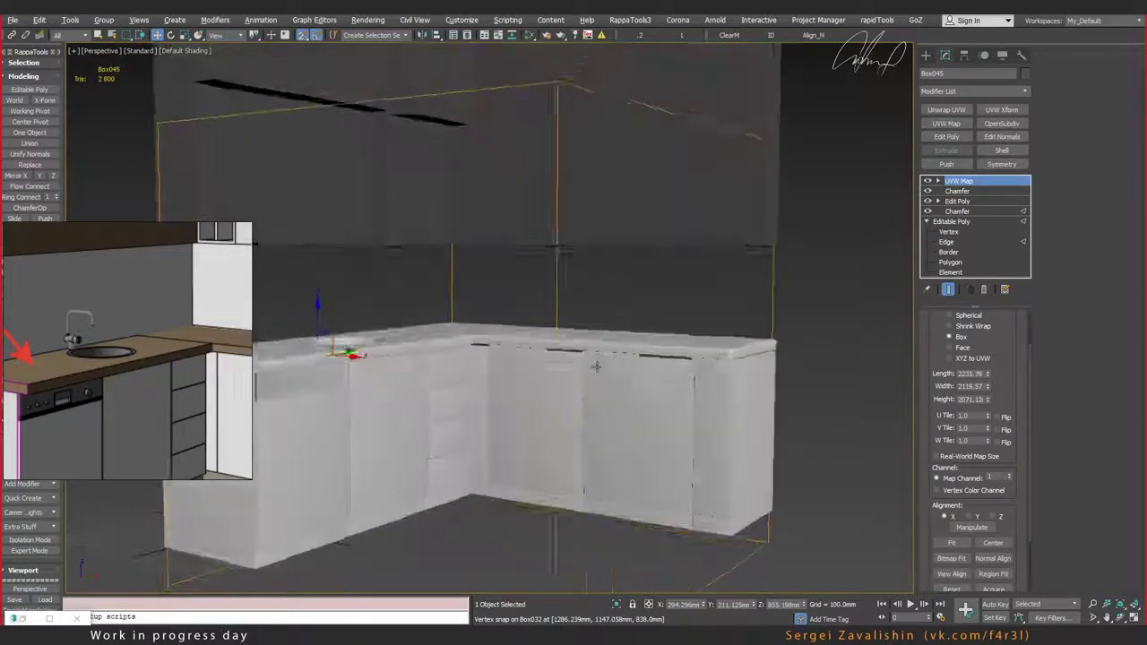
scroll(676, 385, up, 2)
scroll(703, 363, up, 2)
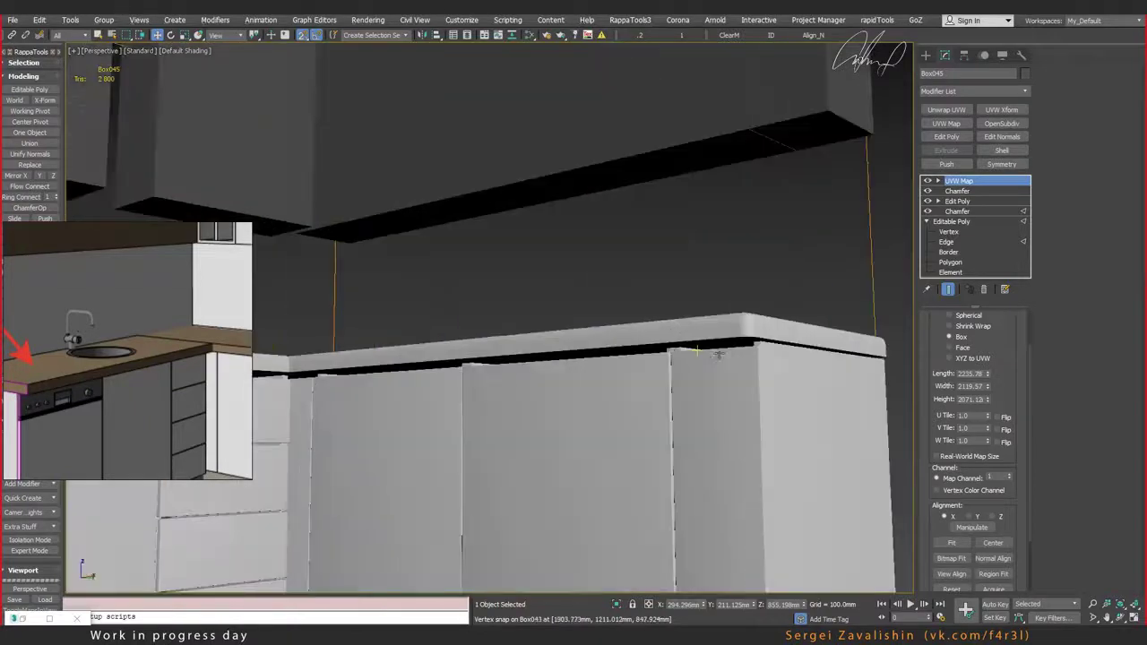
alt+middle_drag(318, 356, 363, 307)
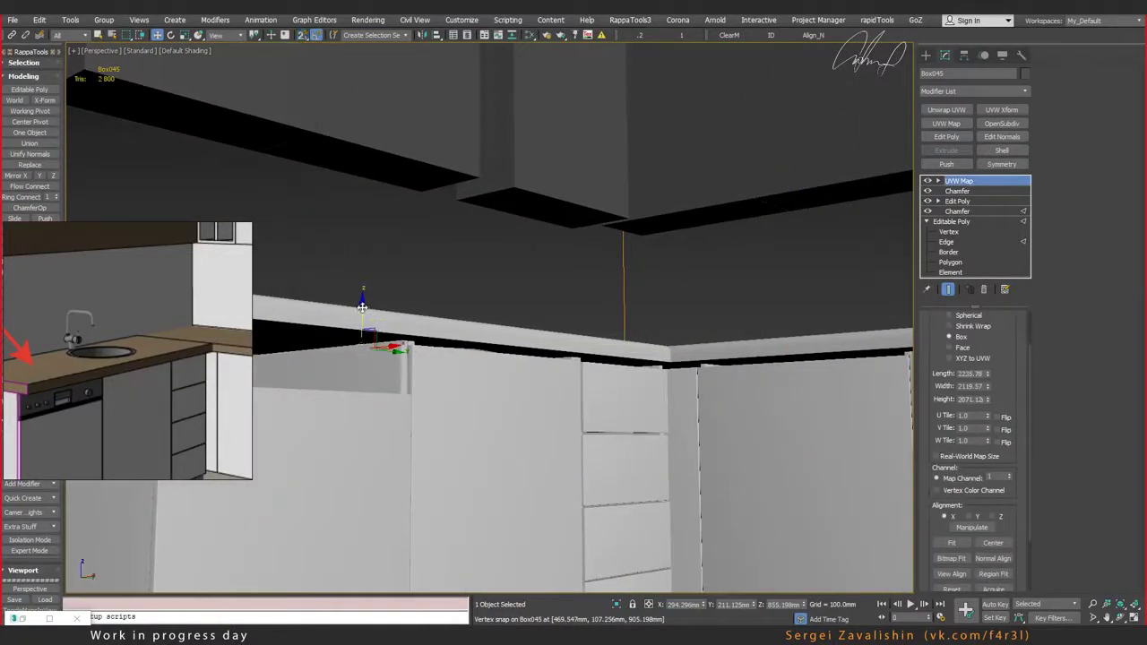
drag(362, 308, 368, 315)
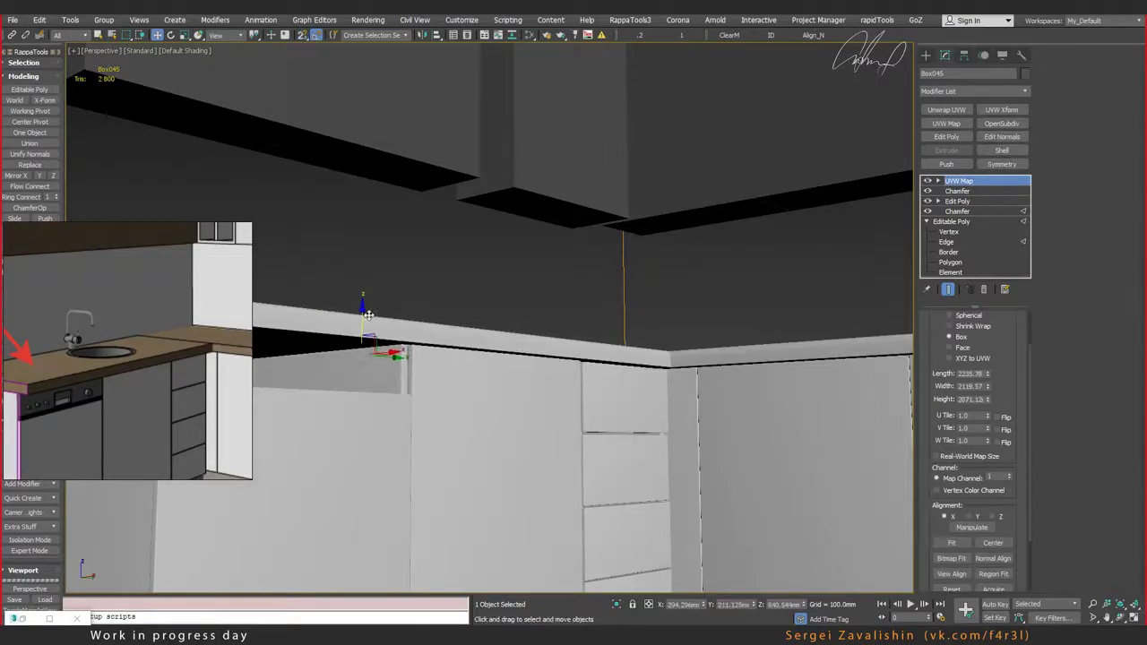
key(z)
Step: Orbit and zoom to bring the wall cabinets above the counter into view
alt+middle_drag(615, 325, 410, 363)
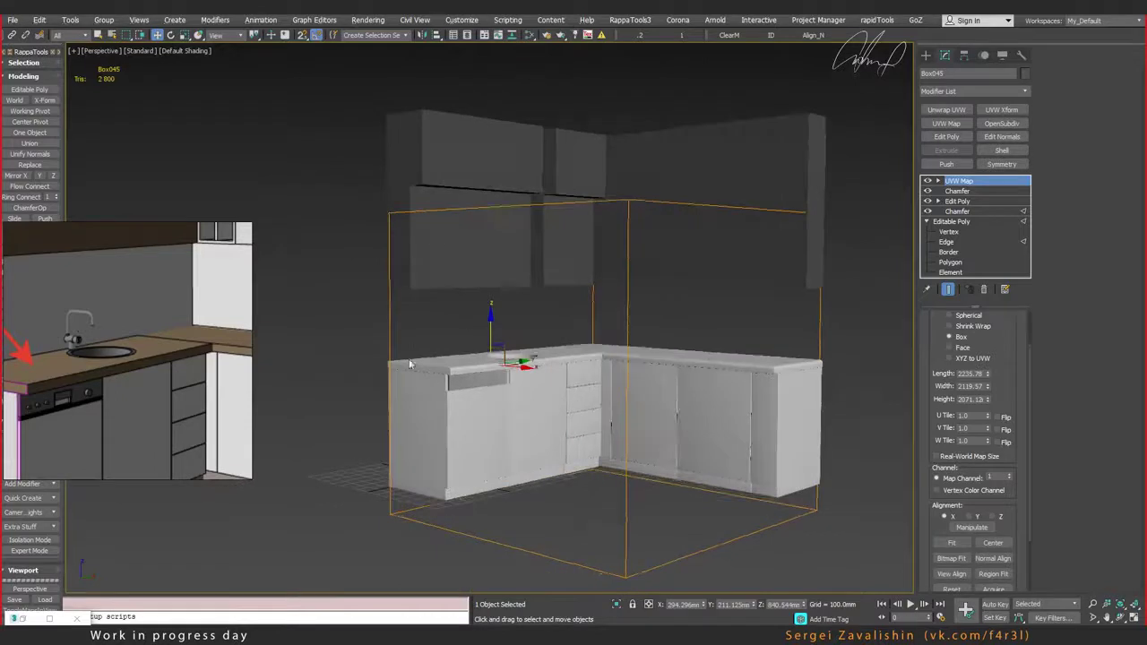
mouse_move(374, 315)
alt+middle_down()
mouse_move(476, 317)
mouse_move(485, 563)
alt+middle_up()
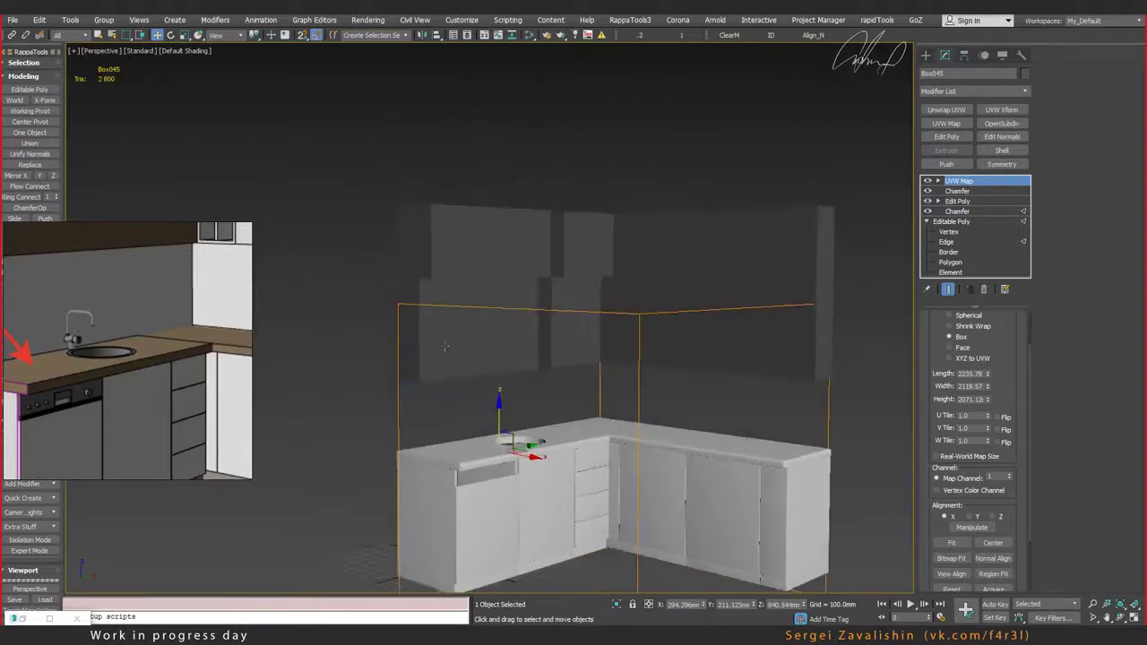
alt+middle_drag(444, 346, 452, 363)
scroll(453, 363, up, 4)
scroll(459, 383, up, 3)
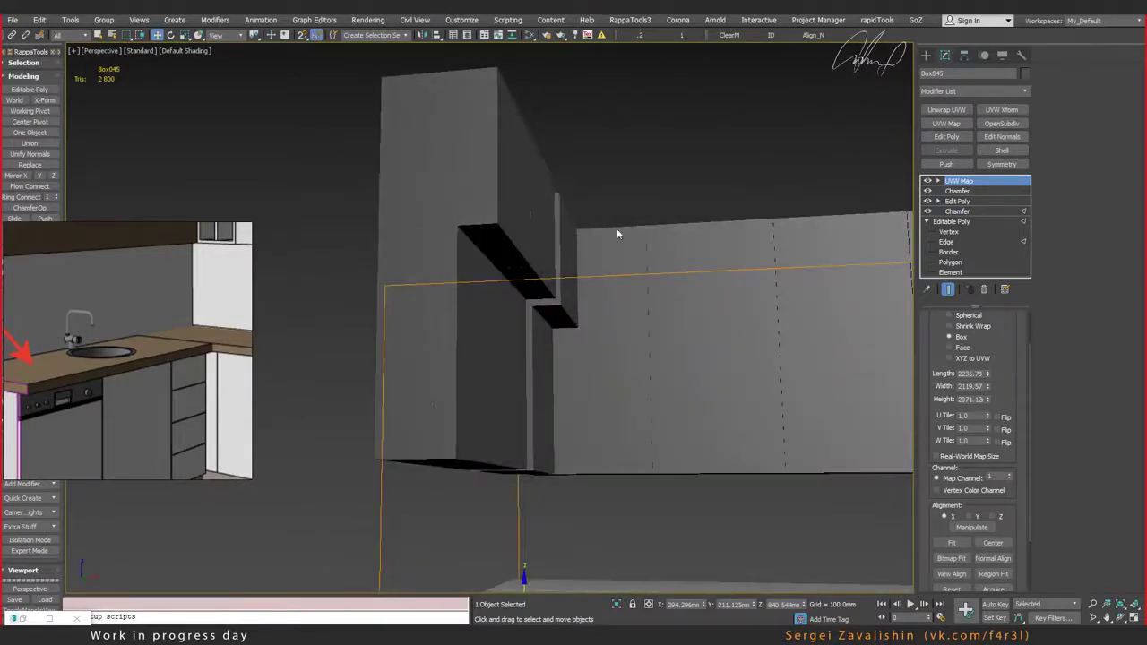
scroll(698, 372, down, 5)
alt+middle_drag(697, 372, 448, 276)
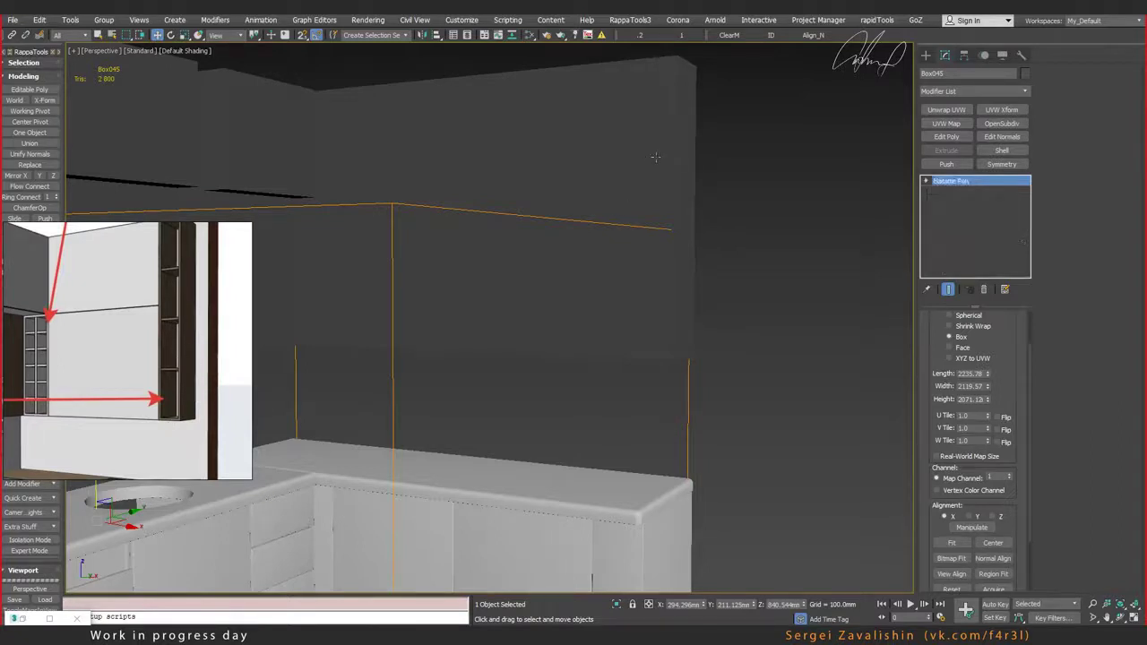
Step: Select Box011's tall right column in Element mode and start detaching it as 'new'
click(679, 328)
key(F4)
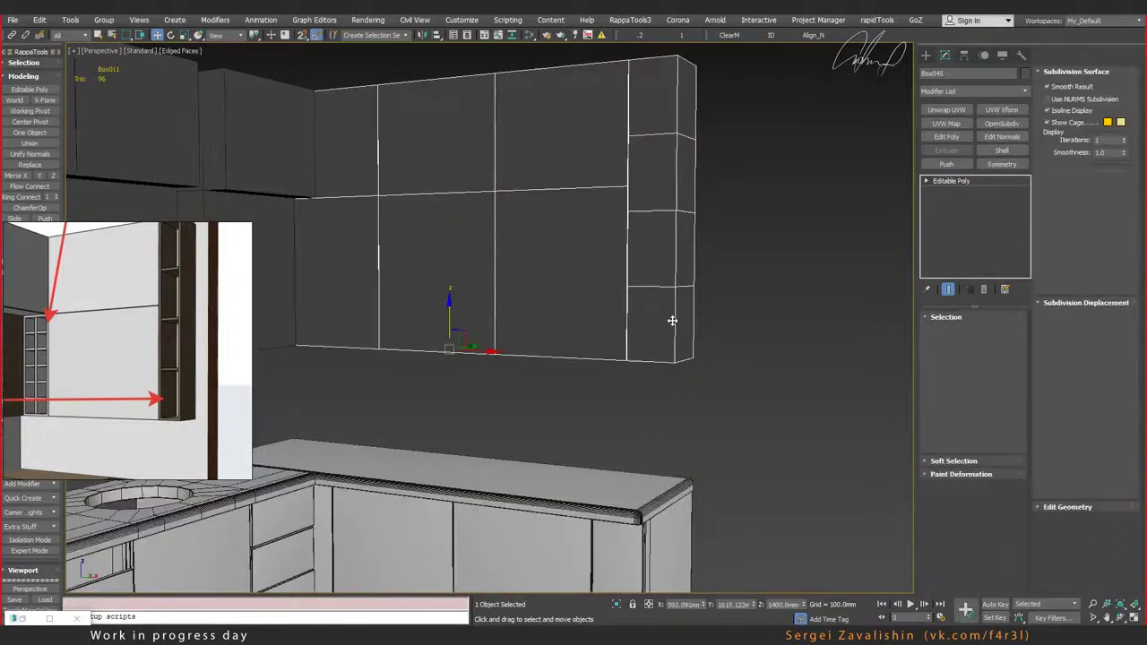
click(996, 332)
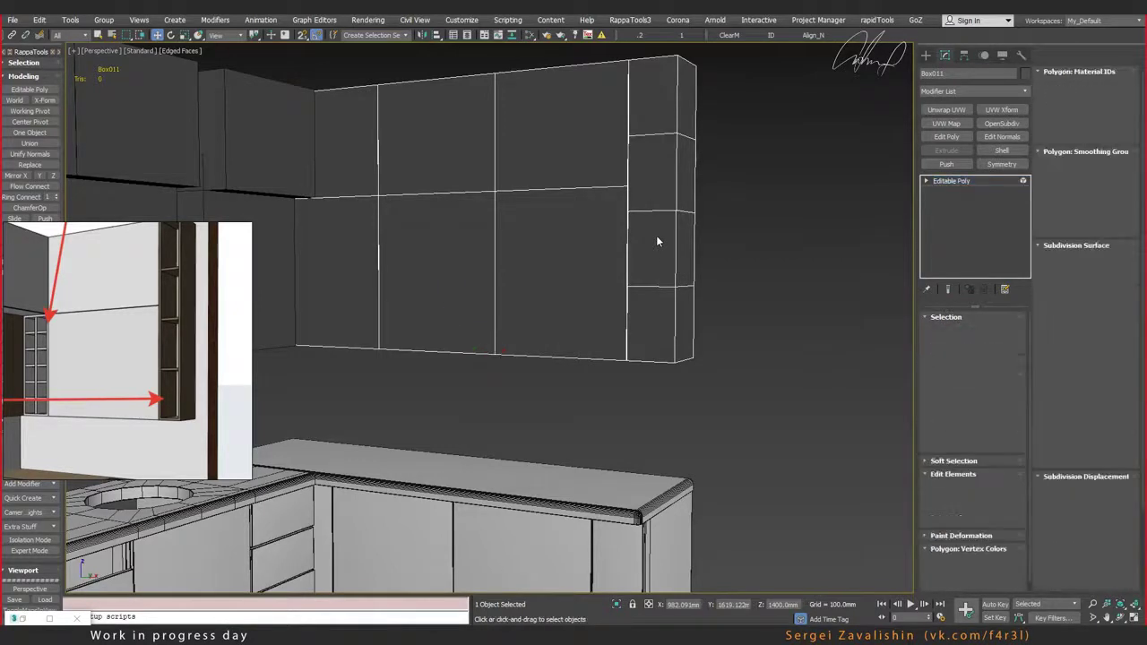
click(657, 240)
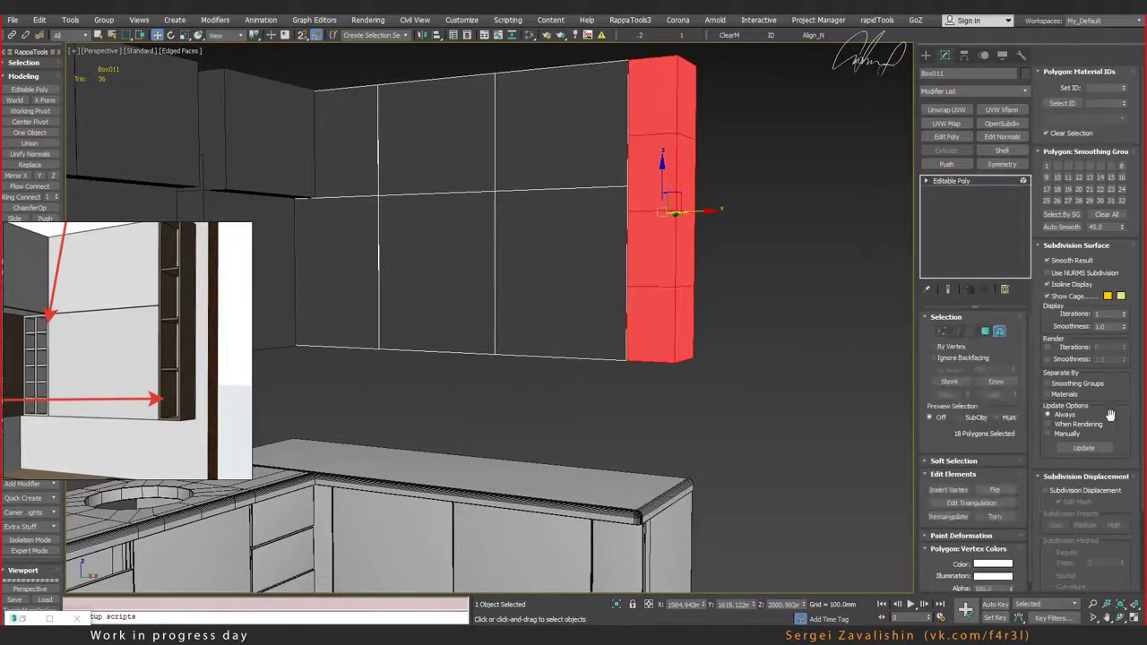
scroll(1116, 195, down, 1)
scroll(1116, 195, down, 2)
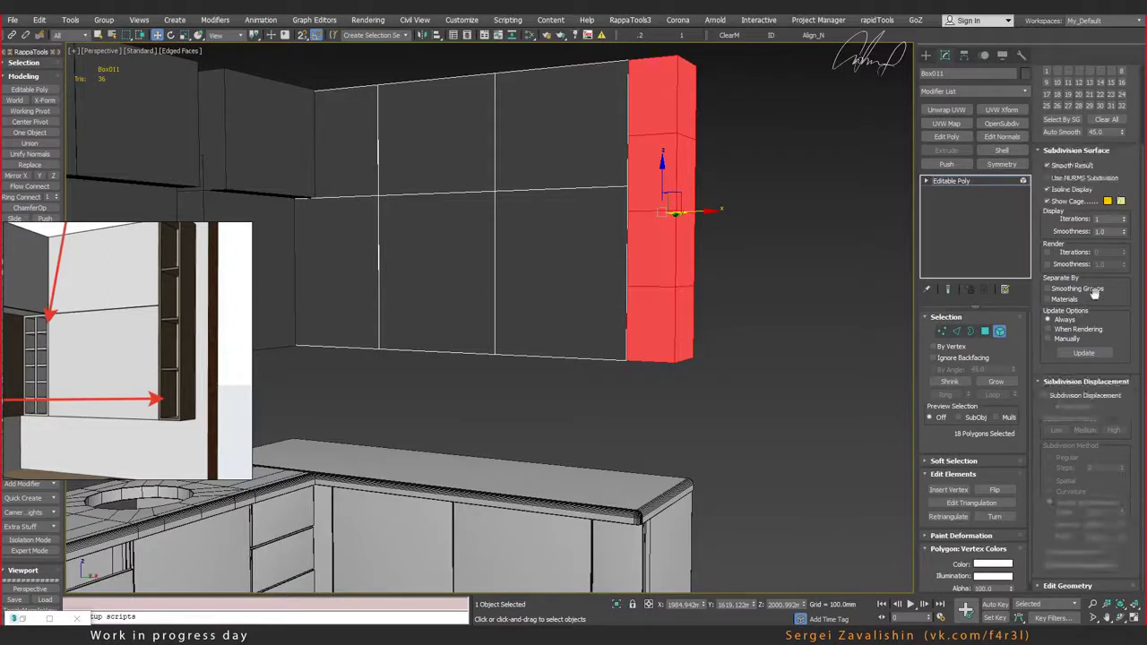
scroll(1107, 304, up, 2)
scroll(1128, 322, up, 1)
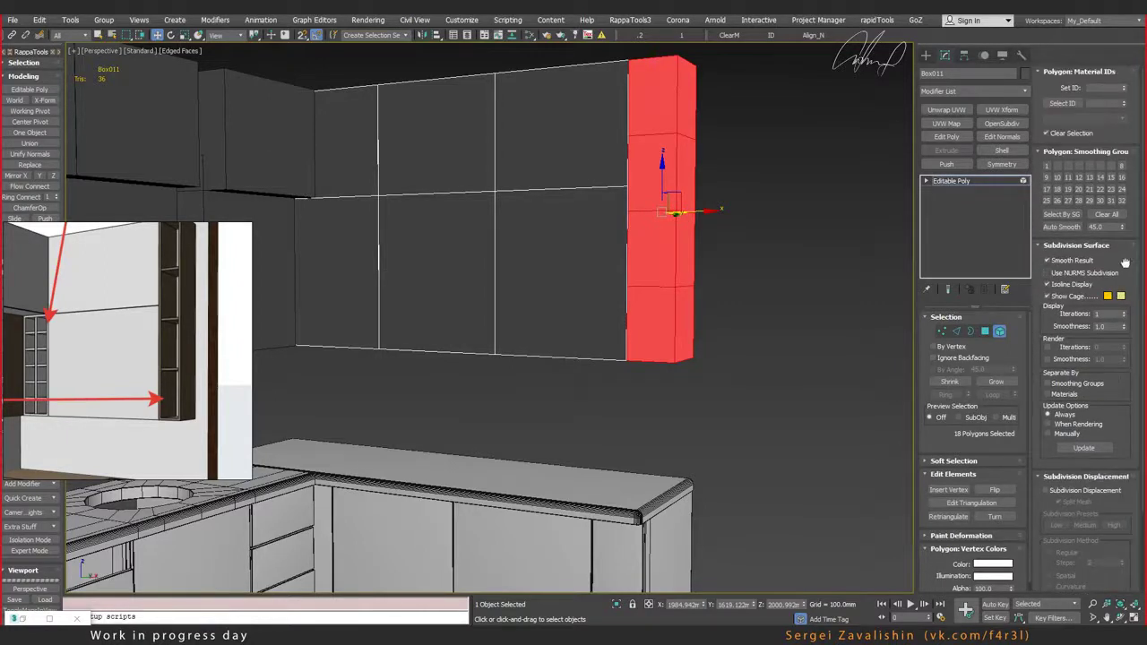
drag(1128, 293, 1132, 165)
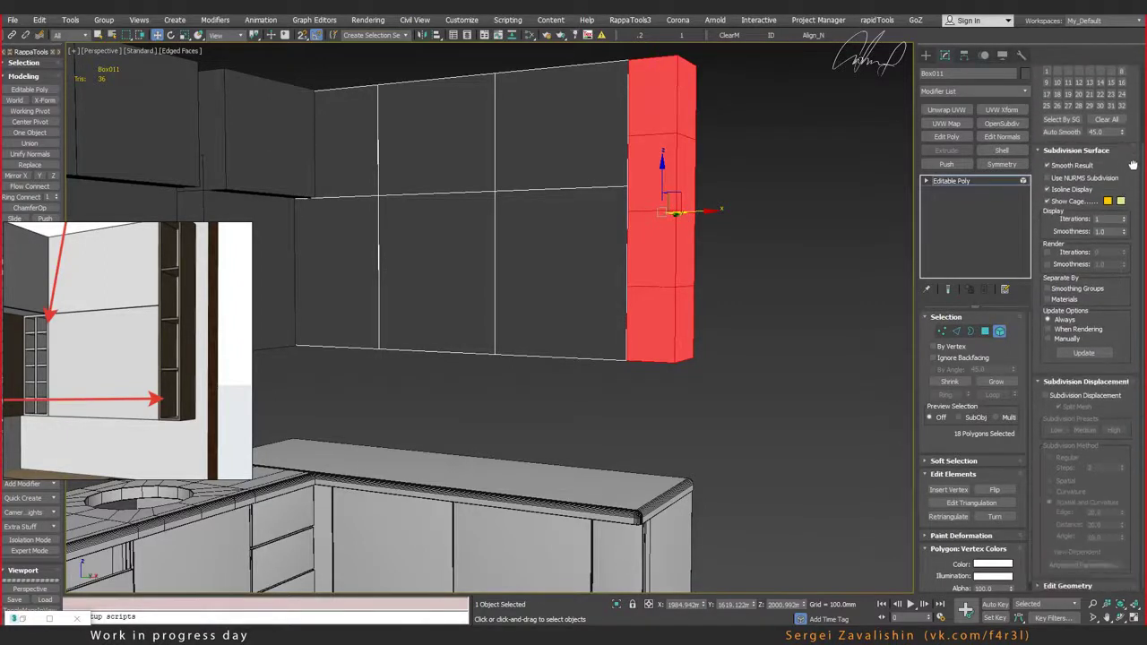
scroll(1116, 401, down, 8)
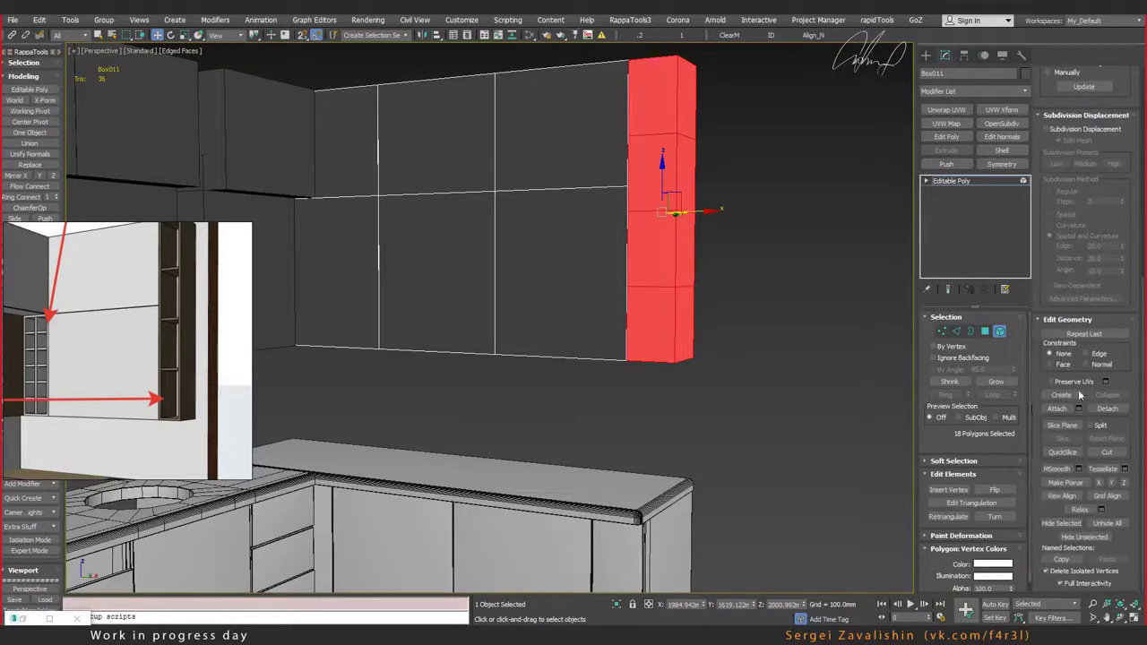
click(1107, 408)
text(new)
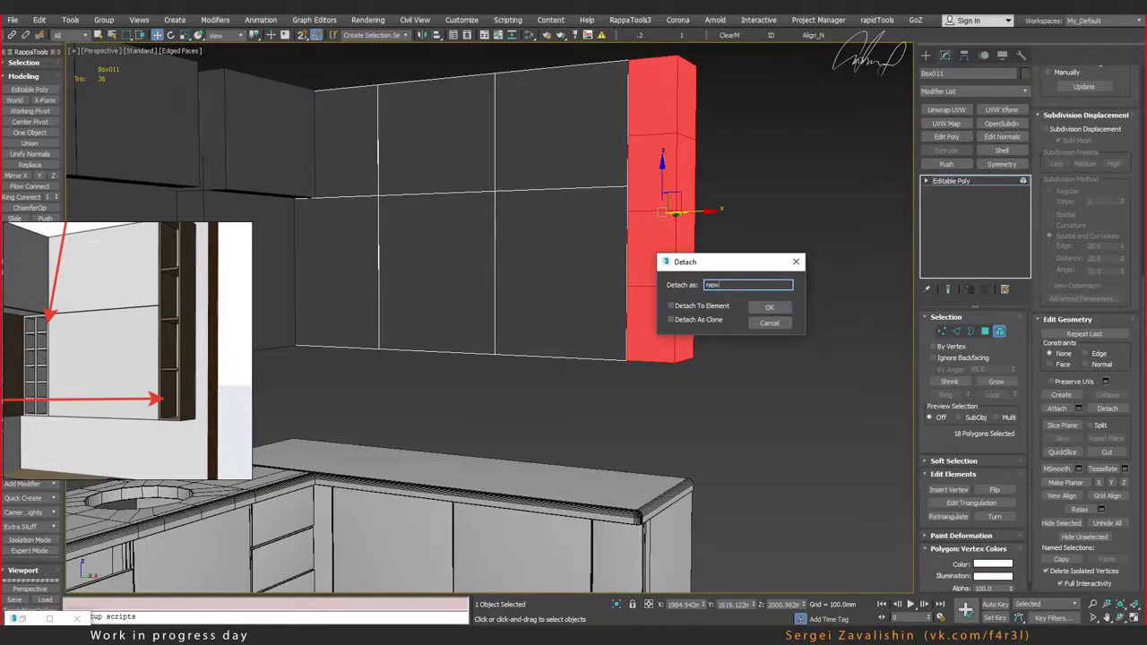
Step: Confirm detaching the column as object 'new' and exit sub-object editing
key(Return)
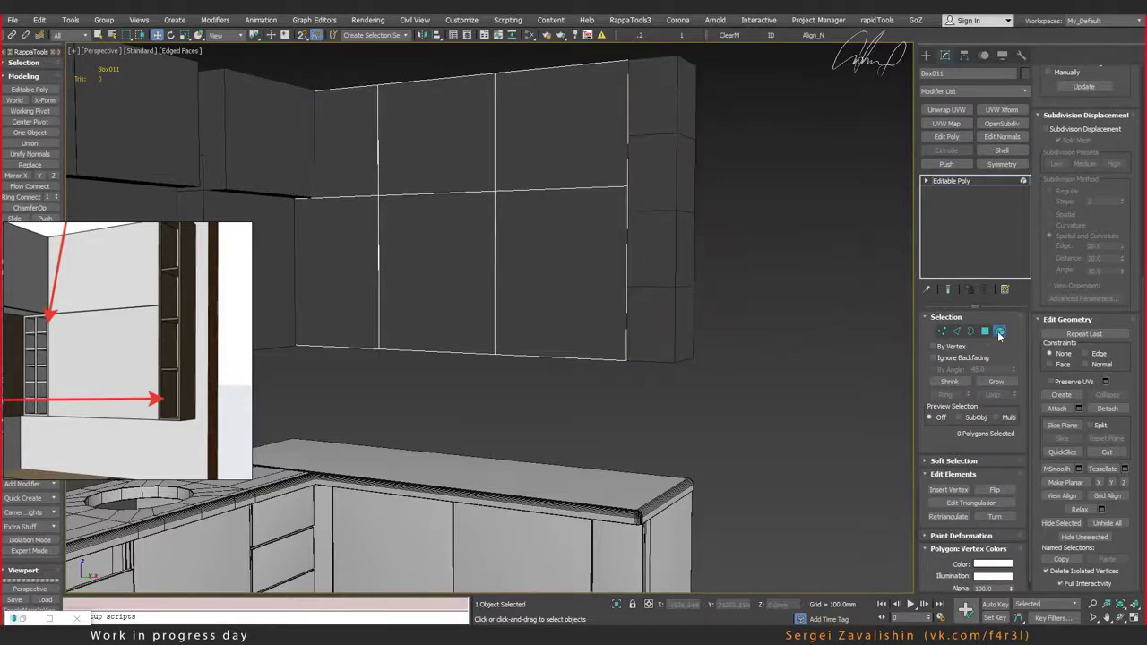
key(4)
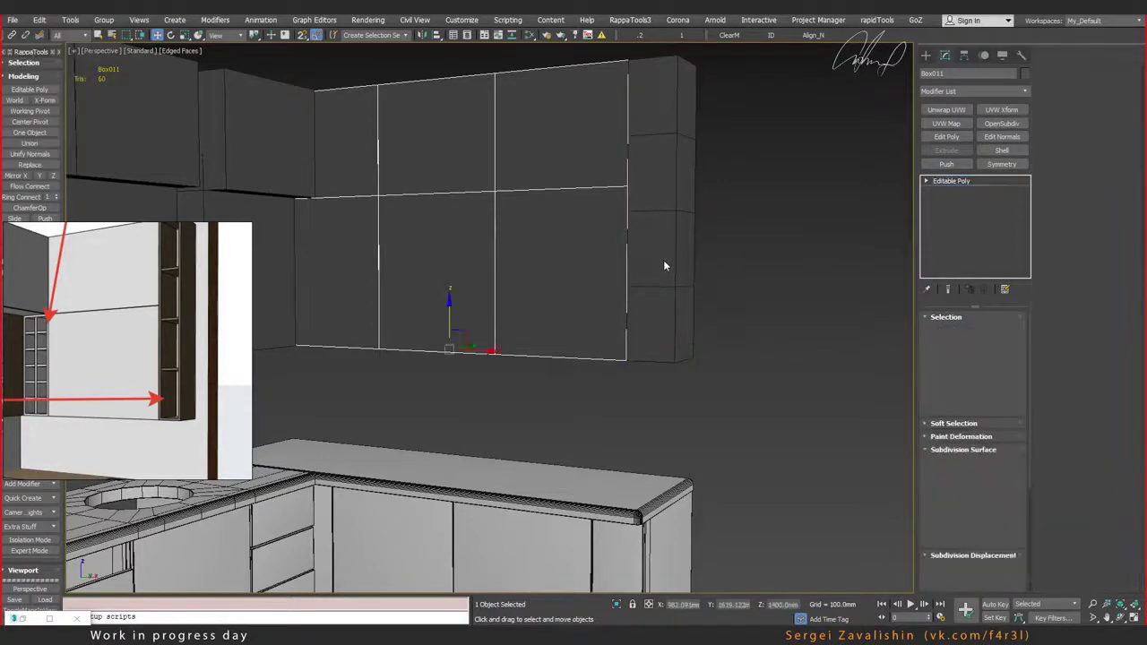
key(ctrl+z)
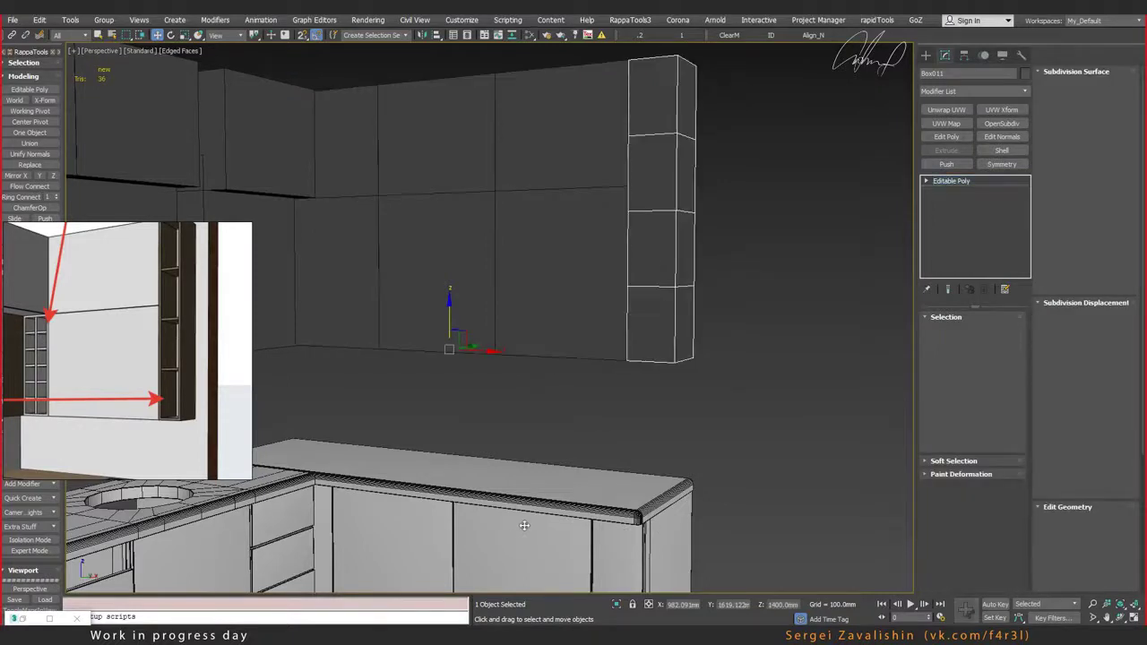
key(ctrl+z)
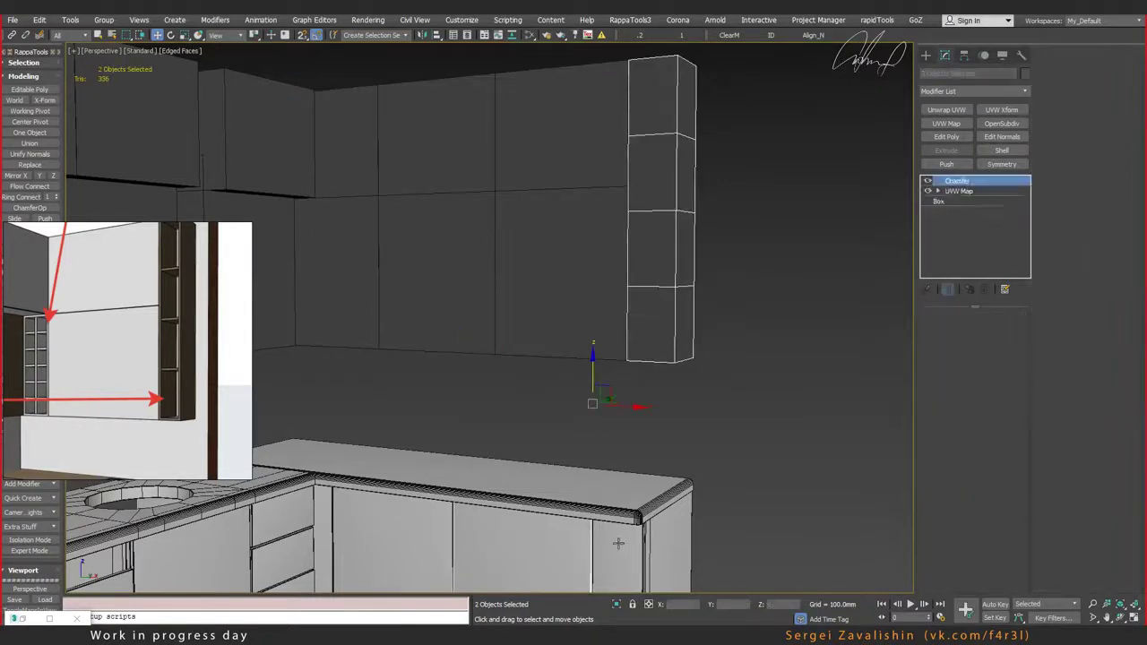
key(ctrl+z)
key(ctrl+z)
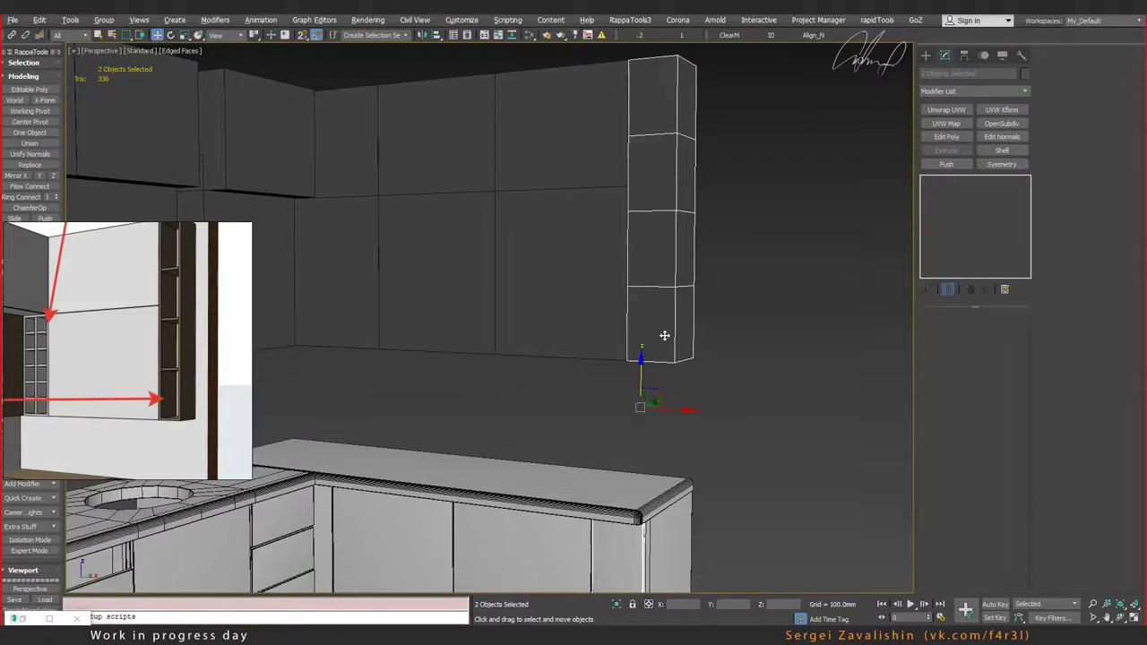
Step: Isolate the column and panel, then Shift-drag a copy of panel Box046 against the column
key(alt+q)
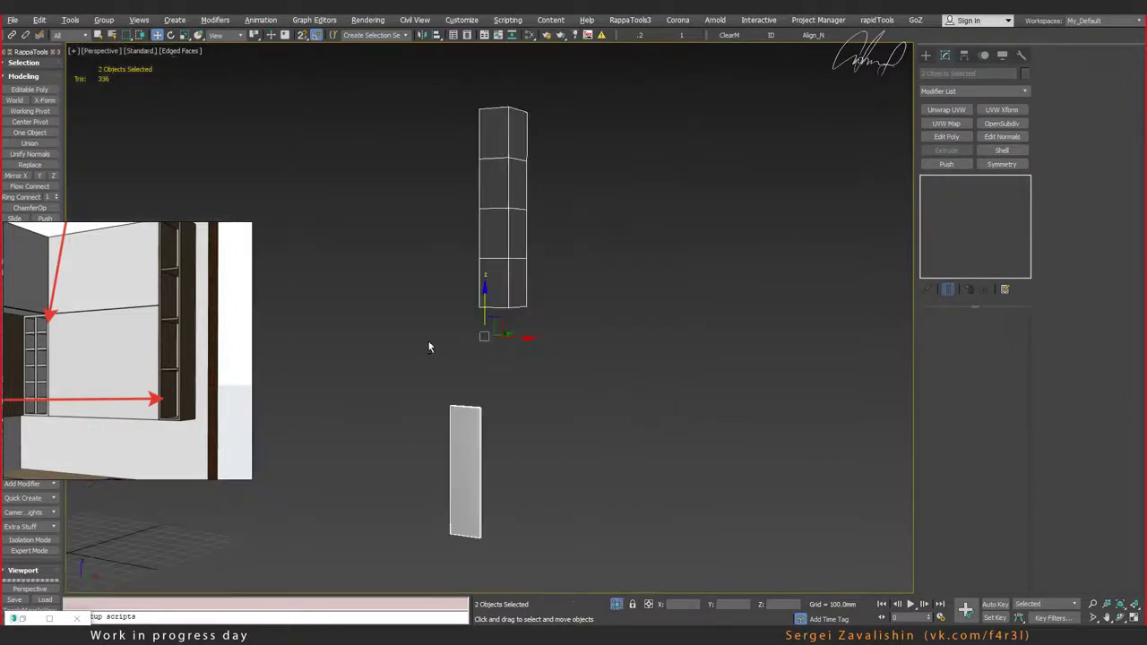
middle_drag(448, 373, 501, 406)
drag(501, 407, 596, 448)
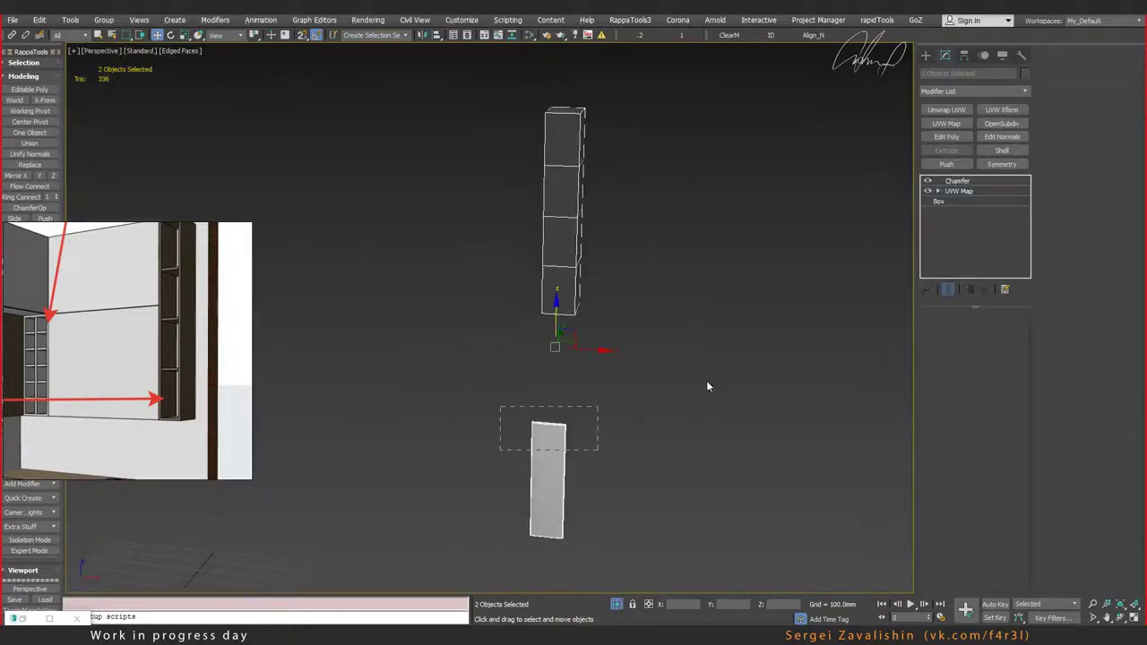
mouse_move(679, 352)
alt+middle_down()
mouse_move(618, 387)
mouse_move(604, 346)
mouse_move(575, 513)
alt+middle_up()
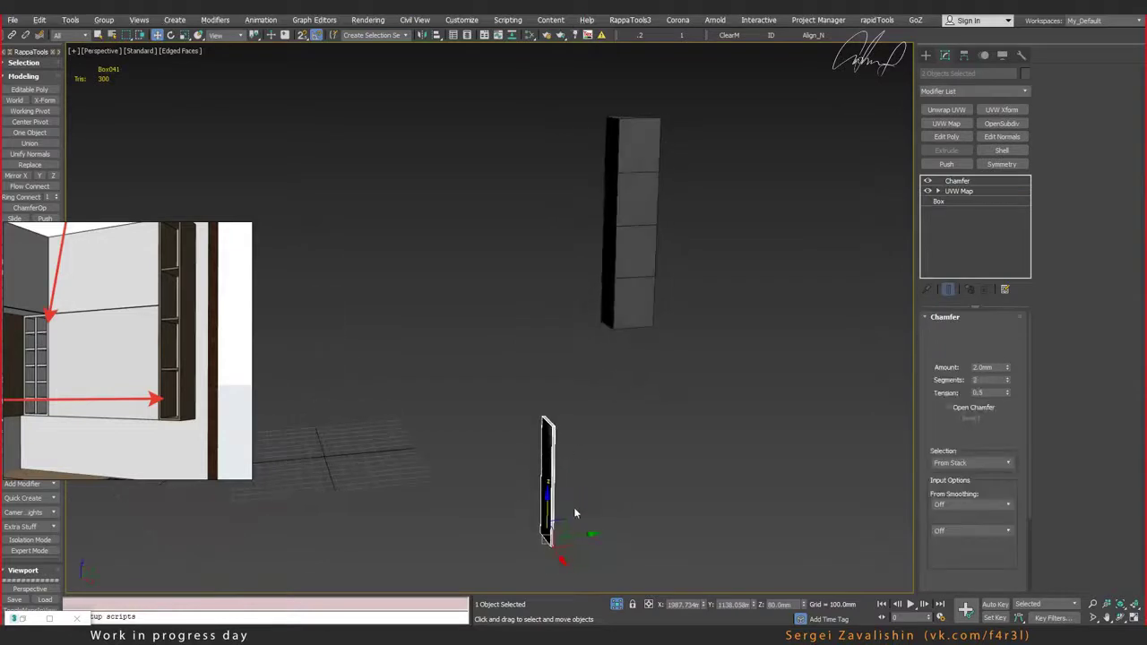
mouse_move(548, 528)
shift+mouse_down()
mouse_move(622, 306)
mouse_move(652, 329)
shift+mouse_up()
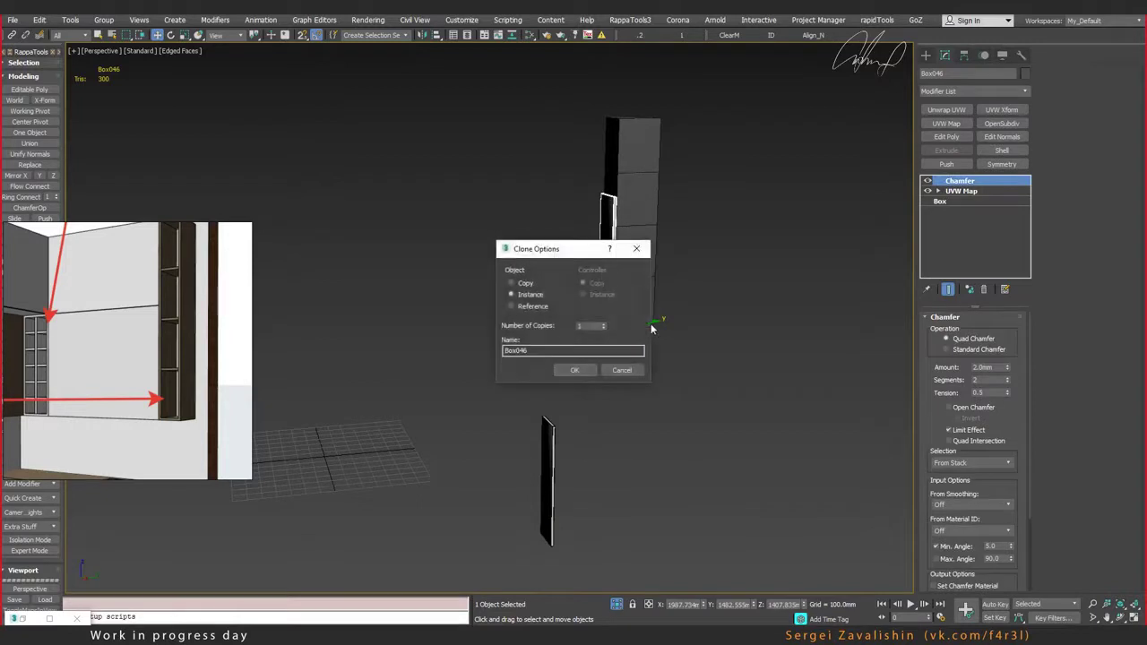
Step: Create the panel copy and frame it on its own beside the column
click(574, 370)
ctrl+click(678, 280)
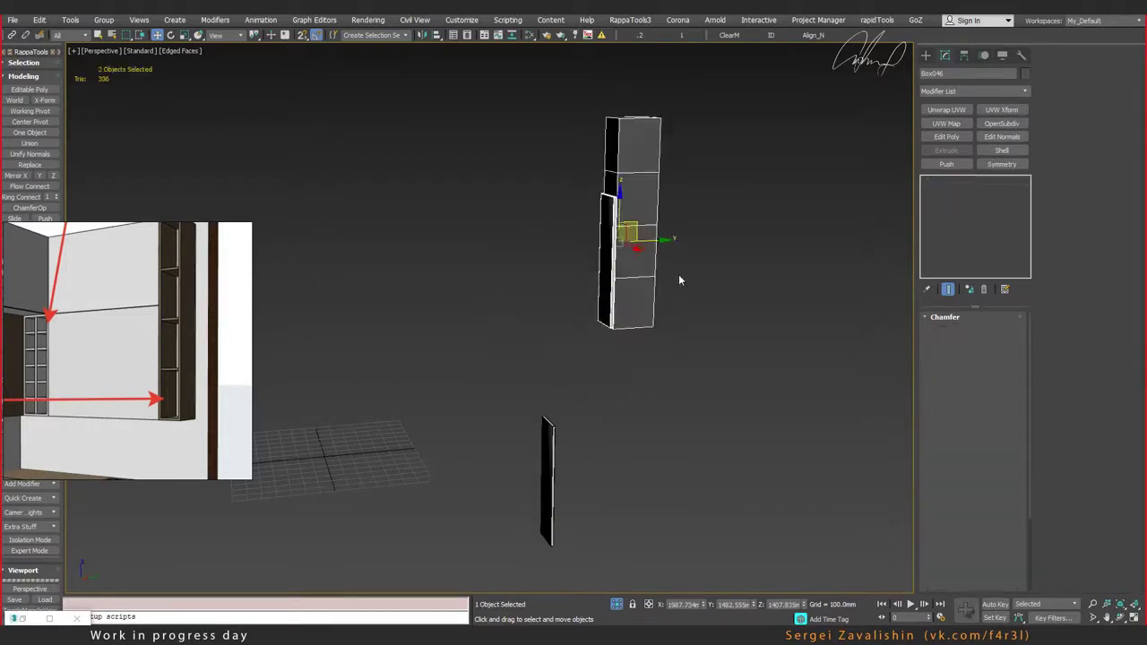
key(z)
alt+middle_drag(440, 310, 472, 291)
scroll(473, 291, up, 3)
click(584, 322)
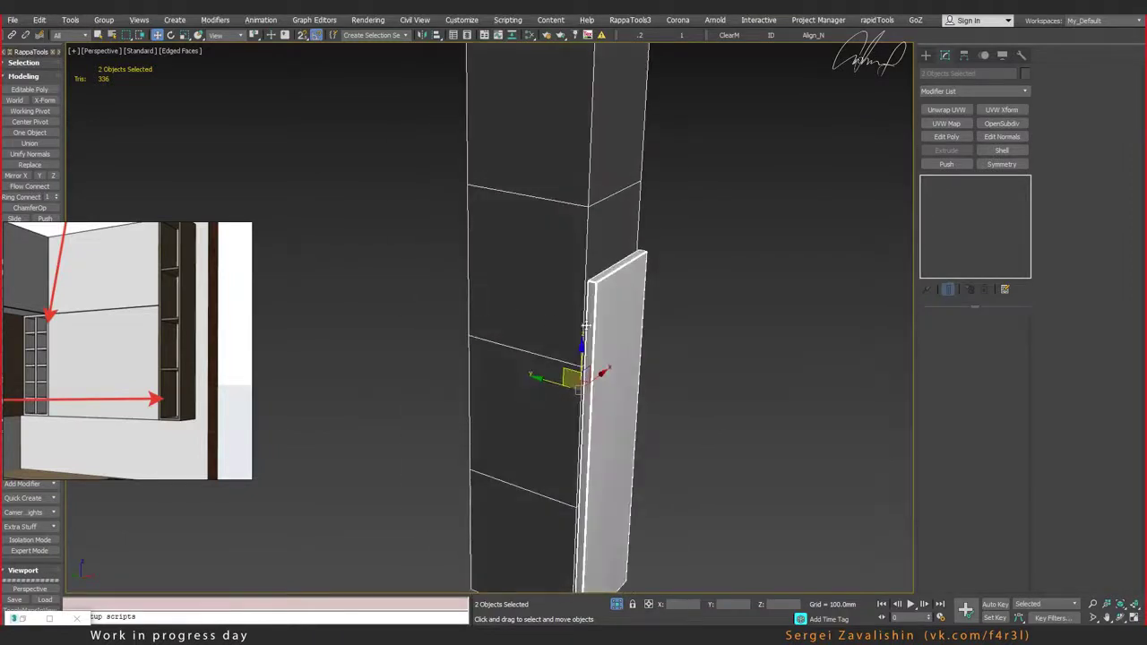
key(z)
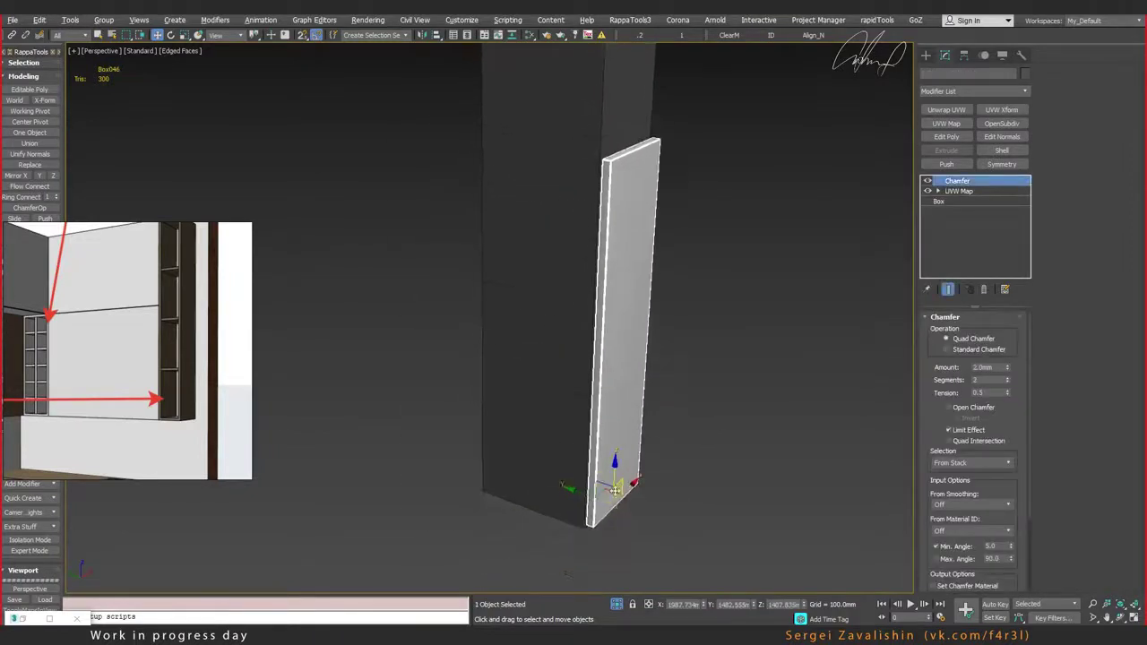
Step: Maximize the Top view and rotate the panel copy 90° about Z
key(alt+w)
right_click(316, 502)
key(alt+w)
scroll(482, 404, down, 3)
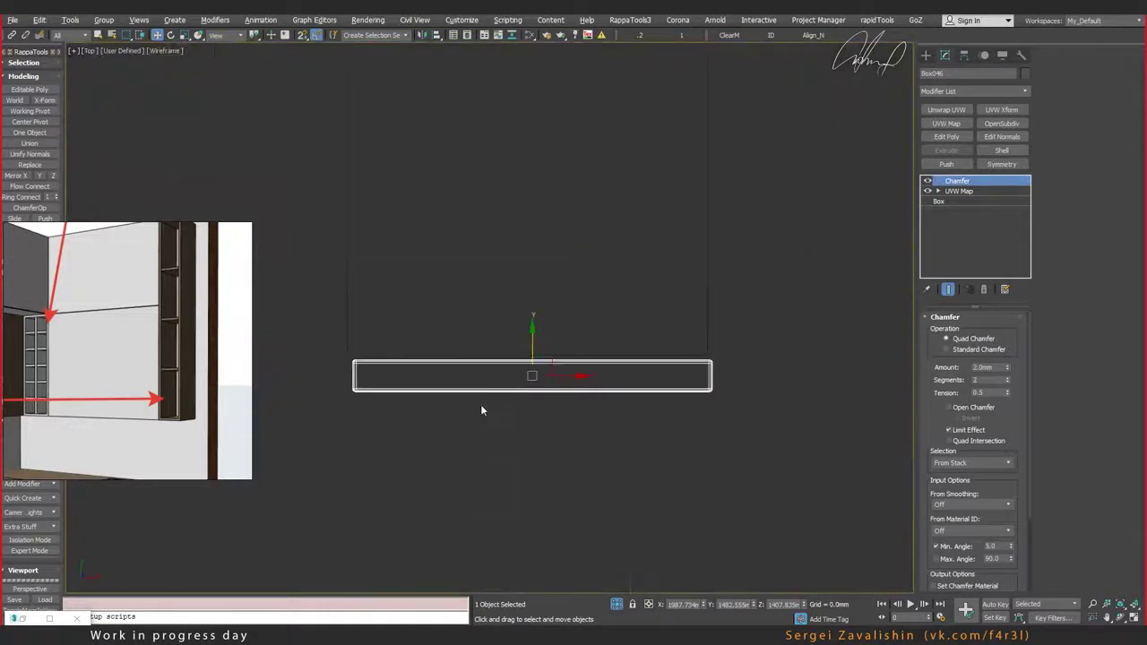
scroll(607, 422, down, 1)
scroll(640, 431, down, 3)
key(e)
drag(653, 410, 679, 461)
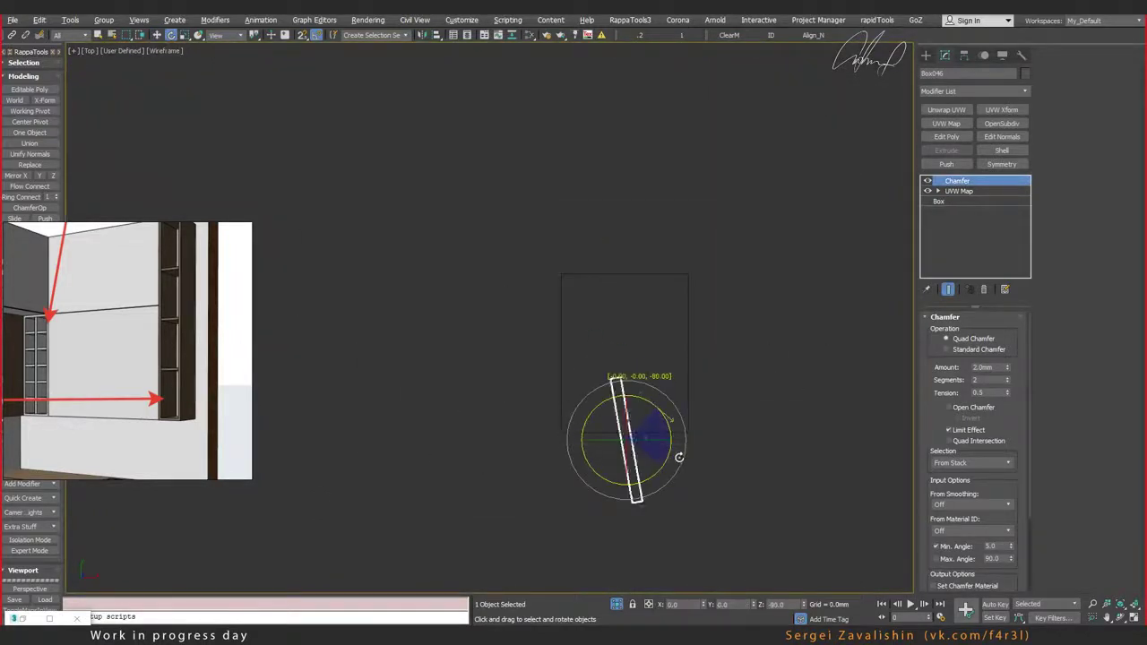
Step: Move the panel flush against the column's side edge and add Edit Poly above its Box
key(w)
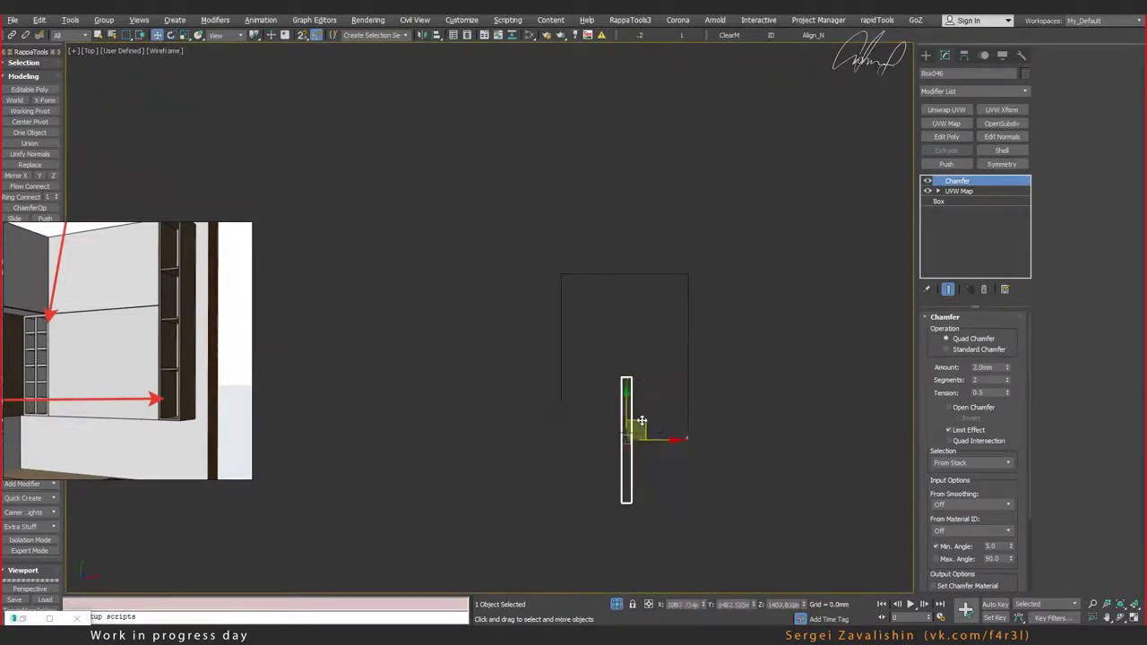
drag(642, 421, 582, 349)
middle_drag(651, 390, 625, 385)
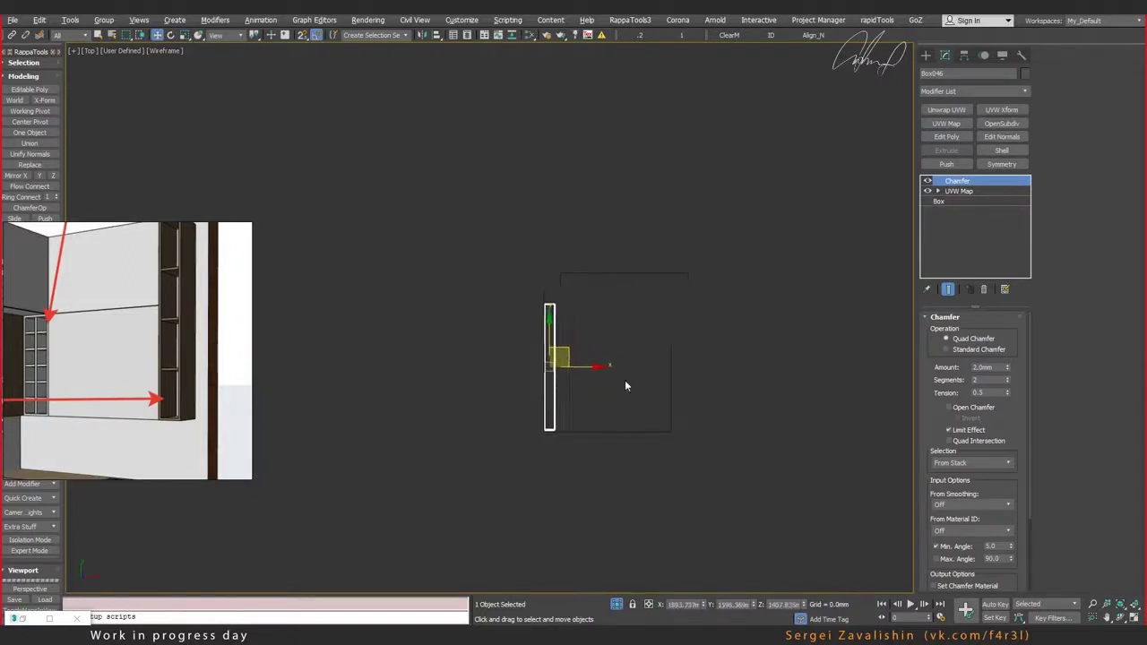
click(937, 200)
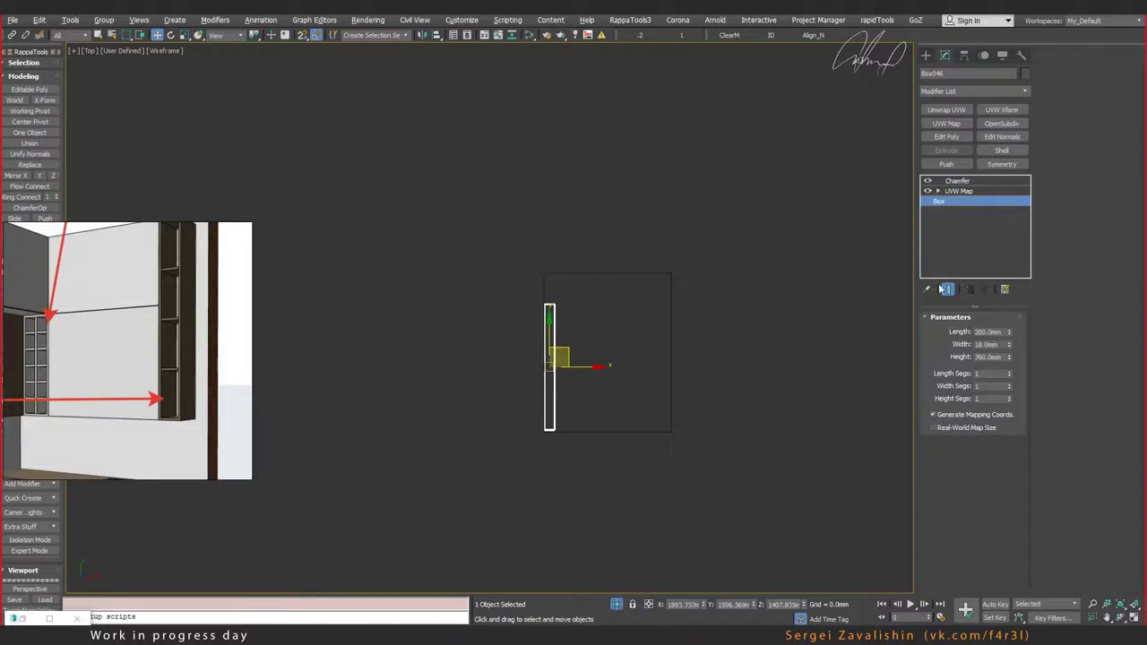
click(946, 136)
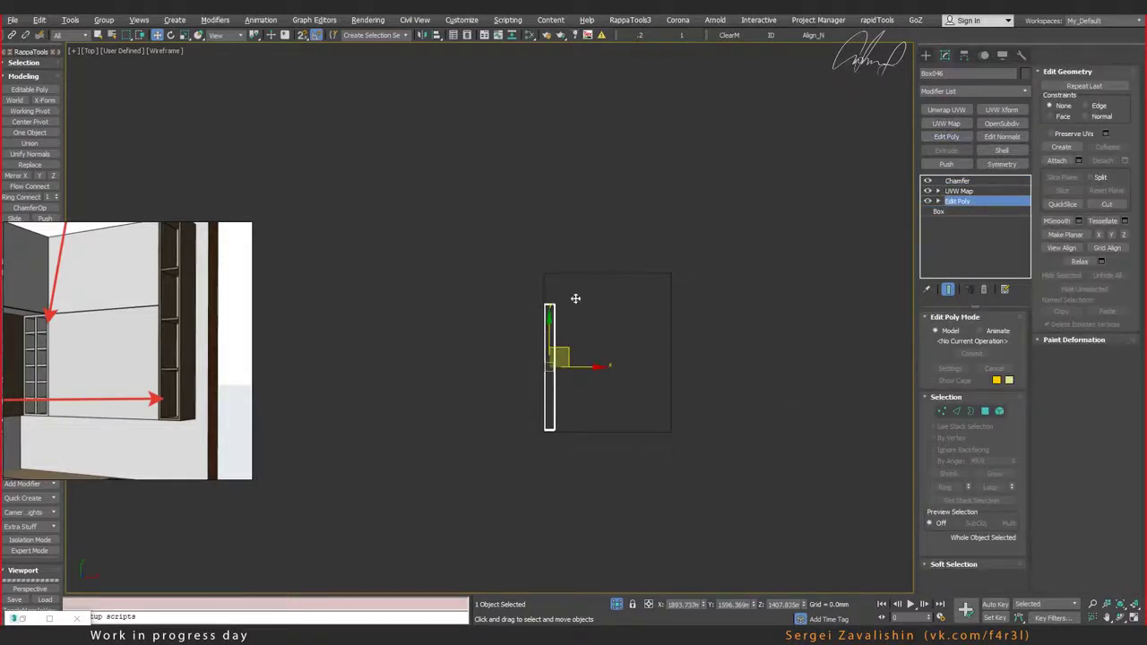
Step: Raise the side panel's top vertices to the top of the cabinet column
key(1)
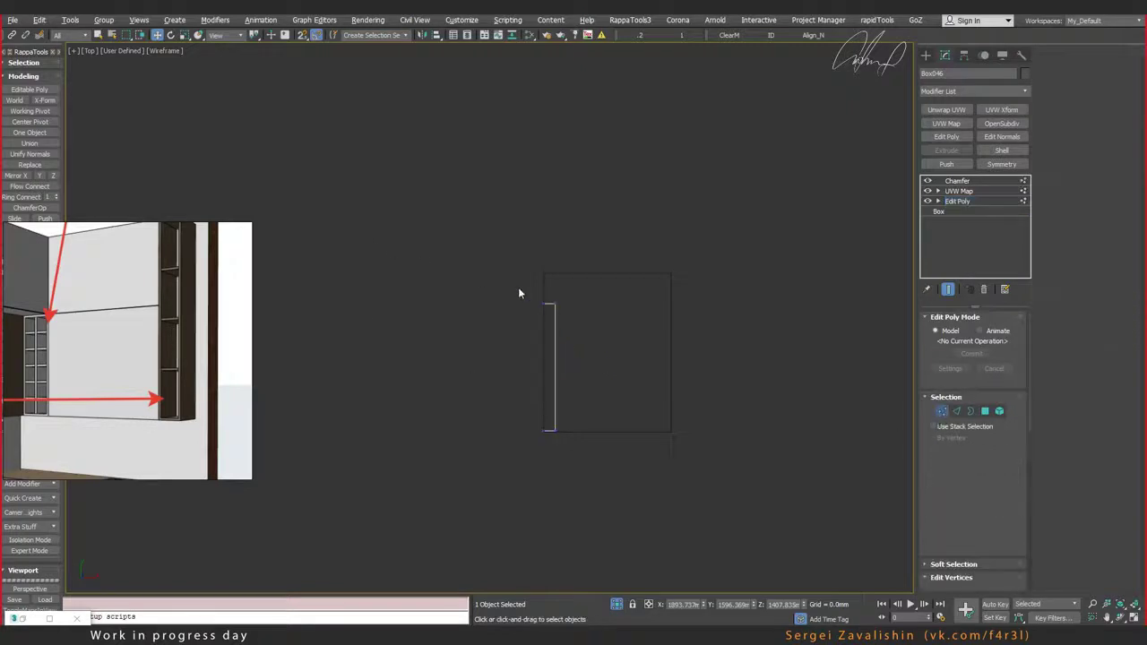
mouse_move(518, 286)
mouse_down()
mouse_move(579, 314)
mouse_move(561, 154)
mouse_up()
scroll(553, 296, up, 4)
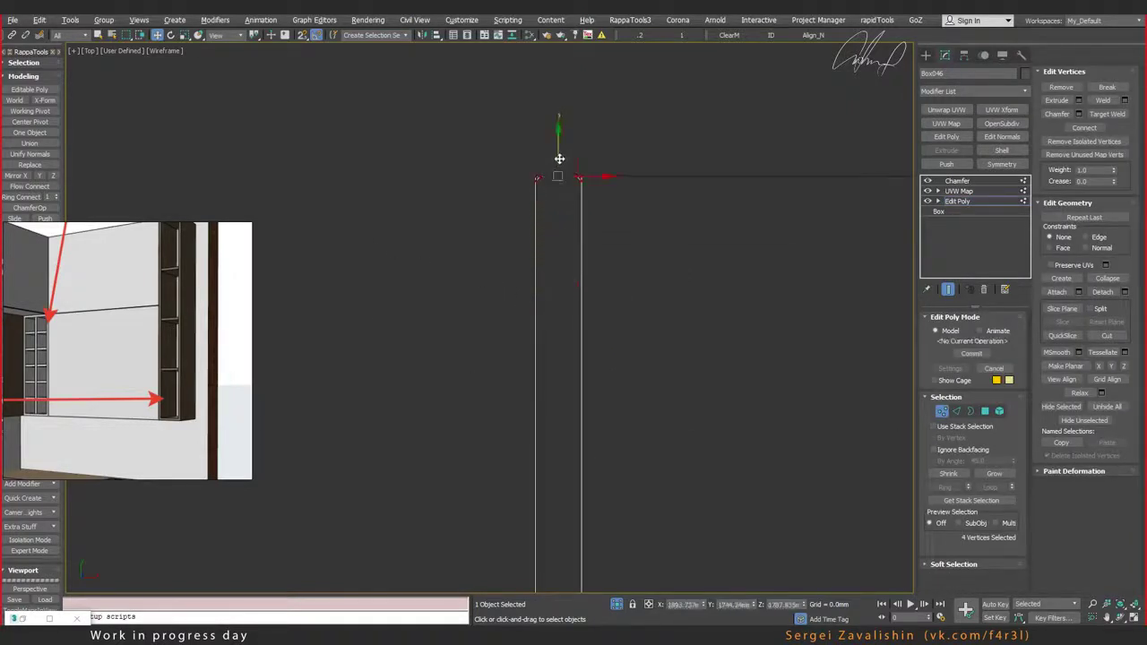
scroll(577, 198, down, 3)
key(alt+w)
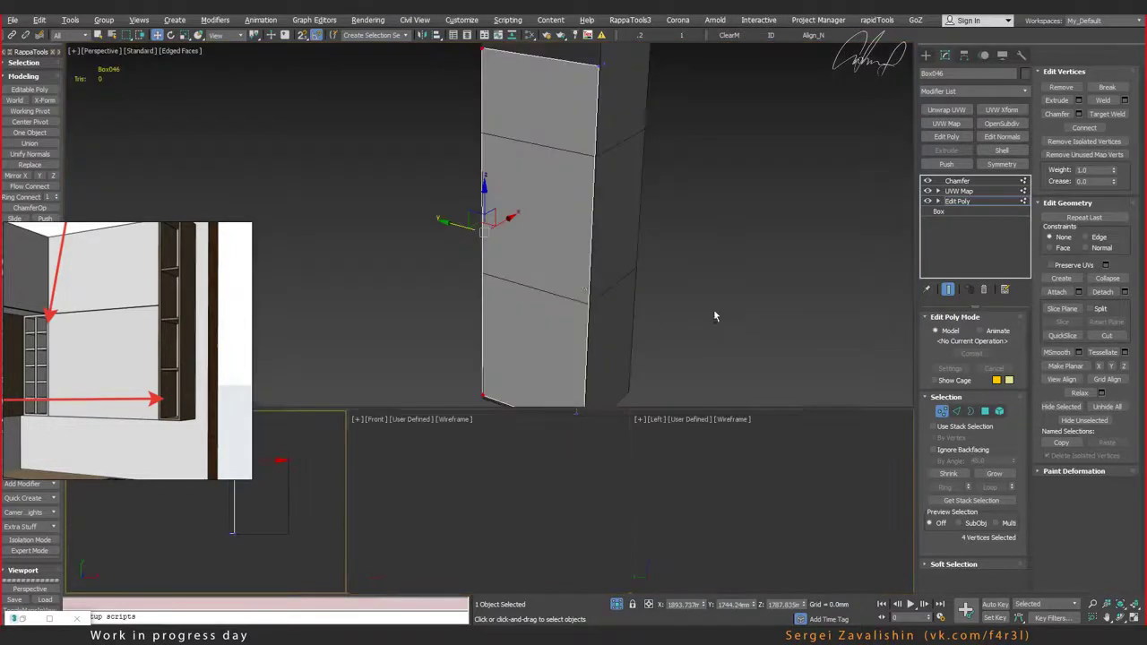
right_click(572, 276)
key(alt+w)
mouse_move(654, 301)
alt+middle_down()
mouse_move(536, 319)
mouse_move(576, 300)
alt+middle_up()
drag(760, 255, 760, 254)
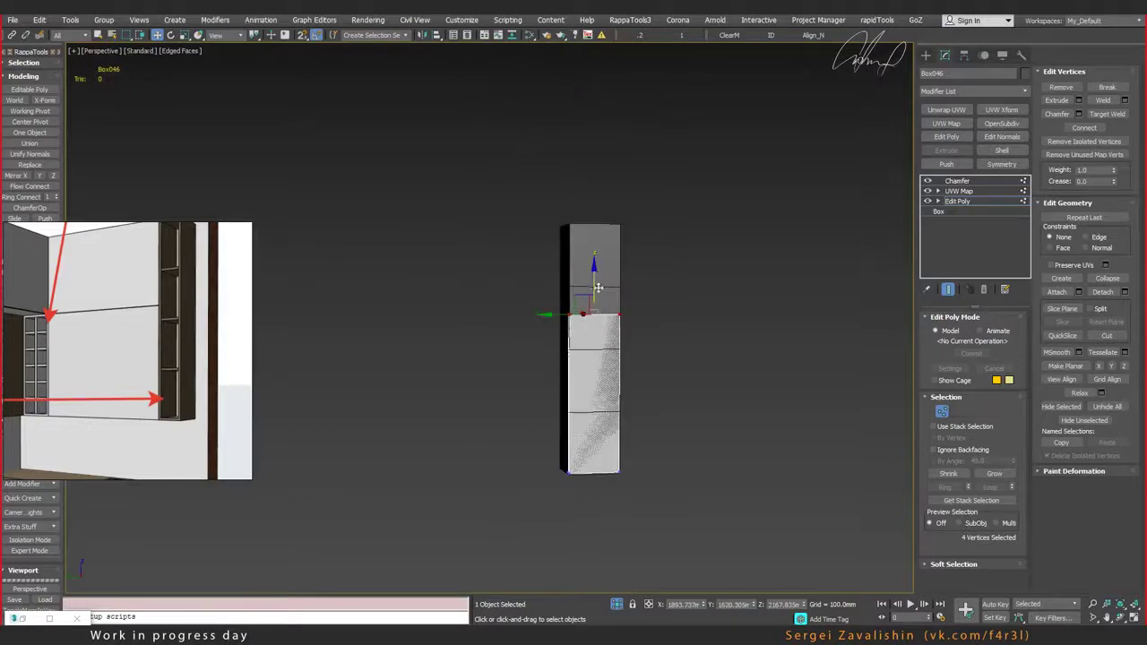
scroll(593, 323, up, 5)
drag(590, 350, 594, 43)
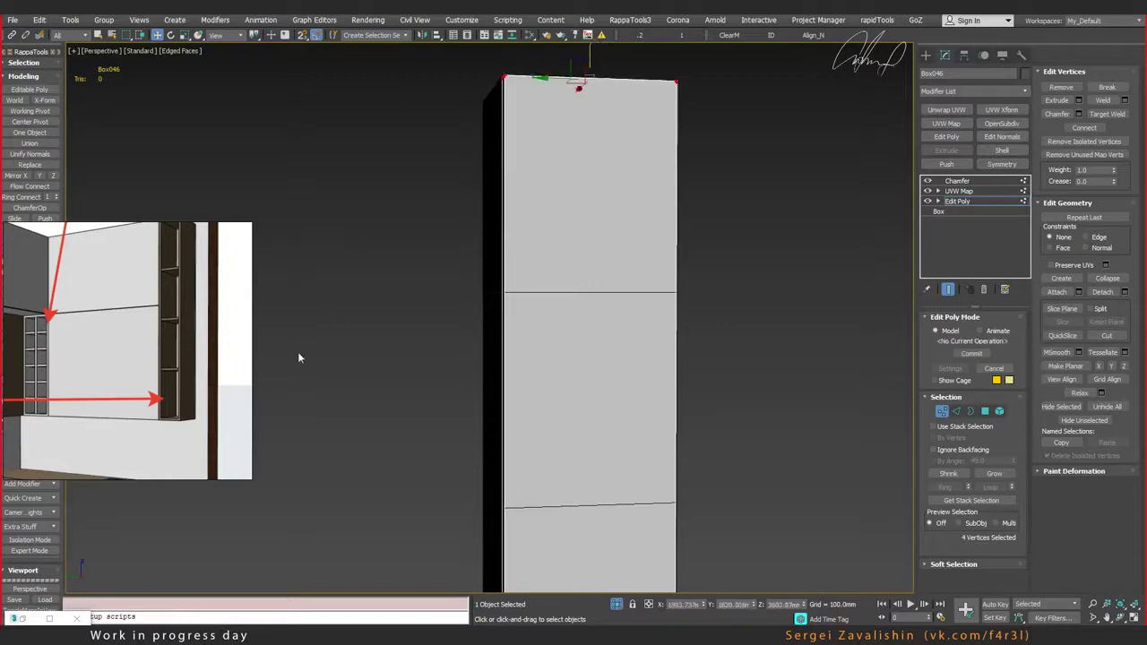
scroll(666, 330, down, 4)
Step: Select the panel's bottom vertices and check the column's base and top faces
mouse_move(786, 359)
alt+middle_down()
mouse_move(622, 392)
mouse_move(566, 353)
mouse_move(597, 358)
mouse_move(584, 333)
mouse_move(565, 373)
alt+middle_up()
drag(424, 440, 652, 599)
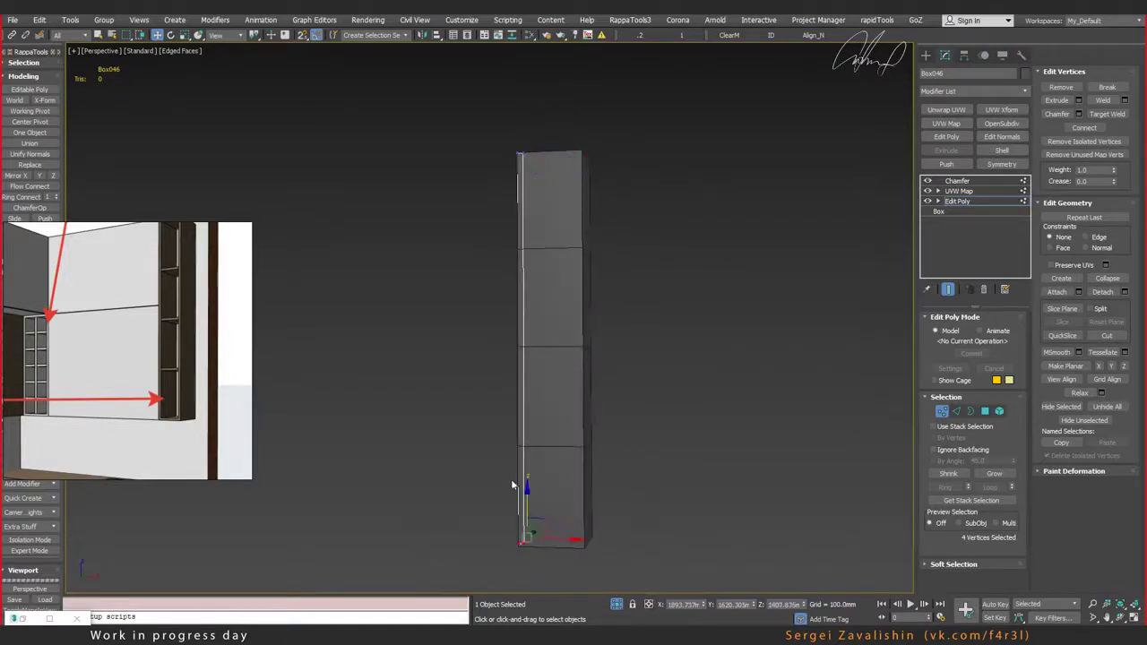
key(z)
mouse_move(448, 383)
alt+middle_down()
mouse_move(500, 376)
mouse_move(504, 325)
mouse_move(478, 340)
mouse_move(566, 360)
mouse_move(543, 344)
mouse_move(512, 371)
mouse_move(530, 373)
alt+middle_up()
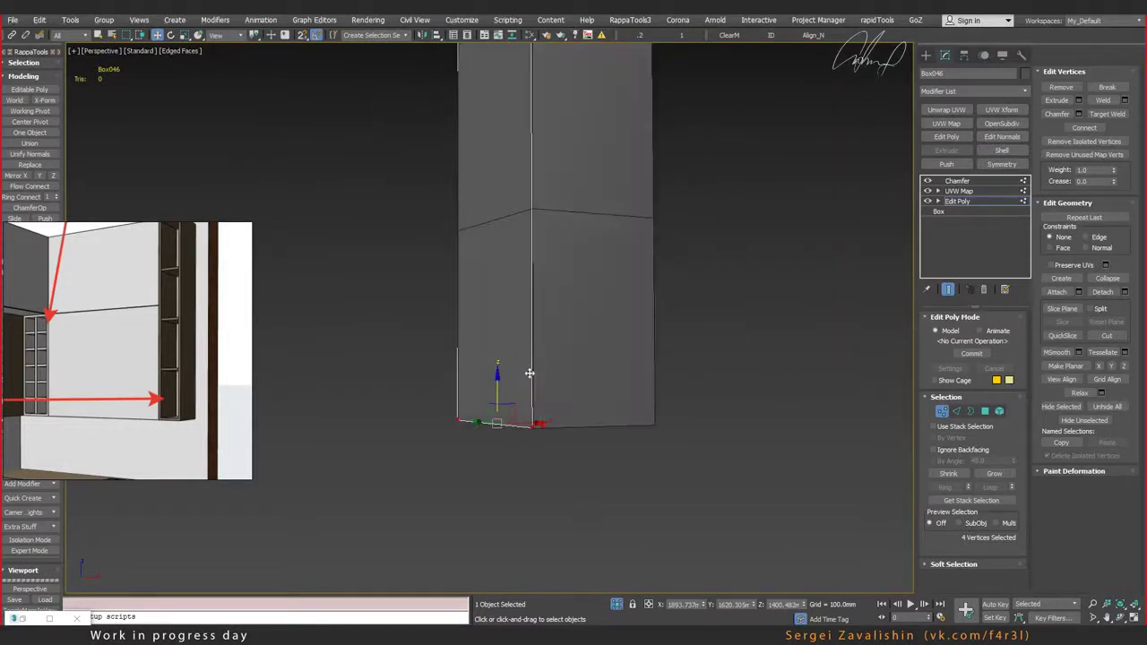
scroll(530, 373, down, 3)
scroll(530, 373, down, 3)
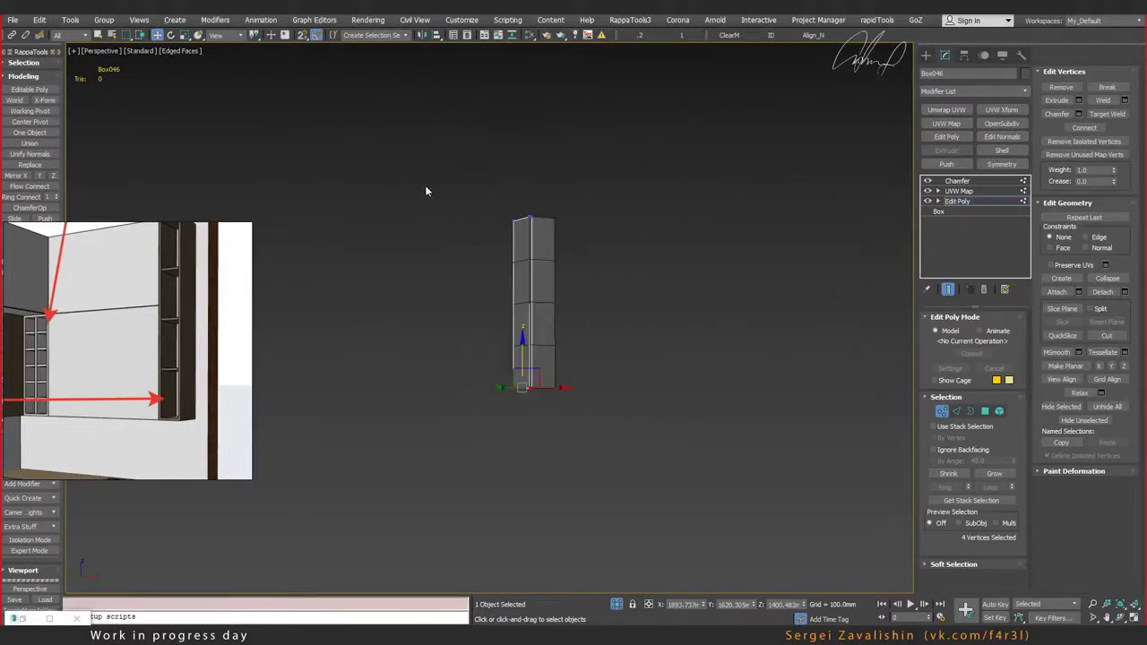
drag(697, 284, 696, 285)
key(z)
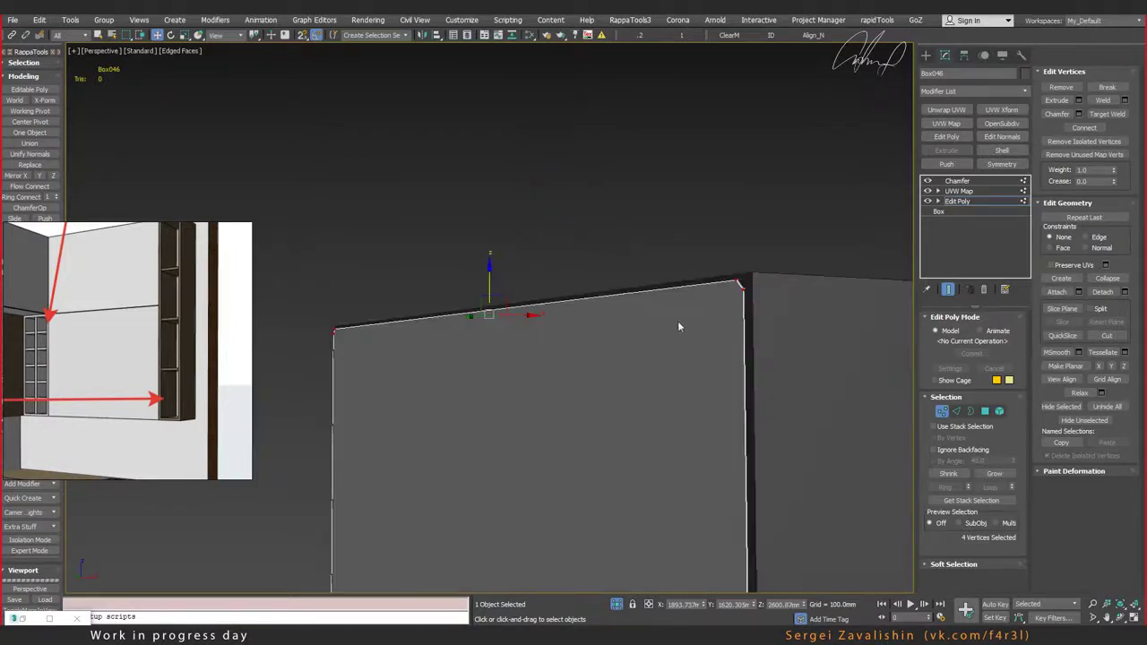
alt+middle_drag(476, 261, 506, 290)
scroll(506, 283, down, 2)
scroll(538, 251, down, 2)
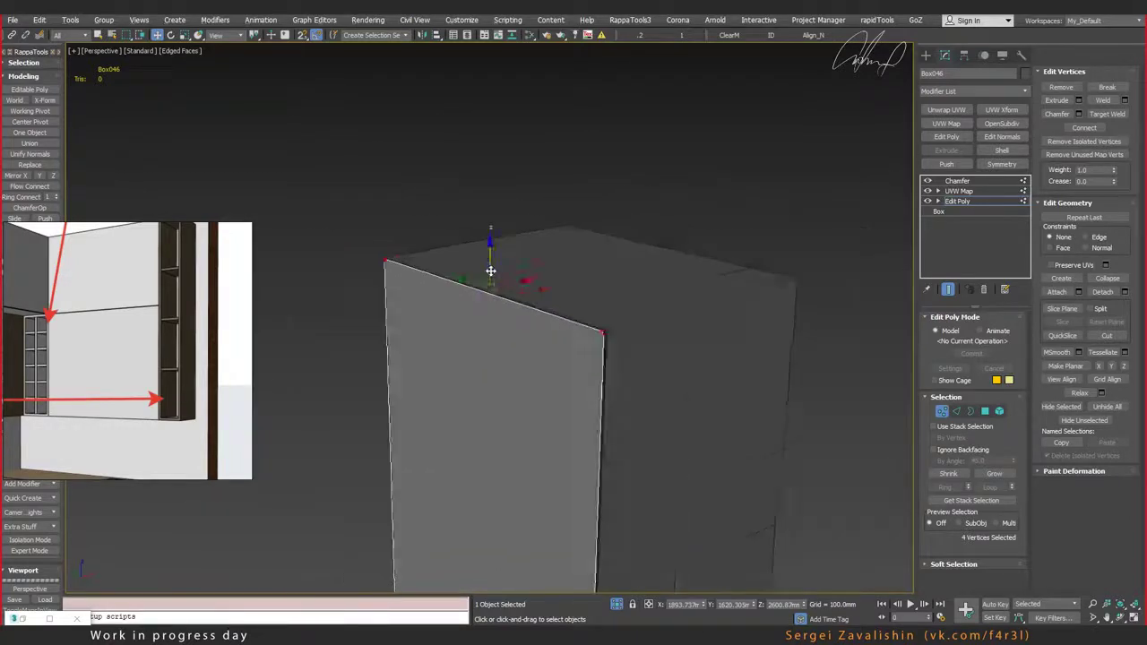
scroll(582, 206, down, 1)
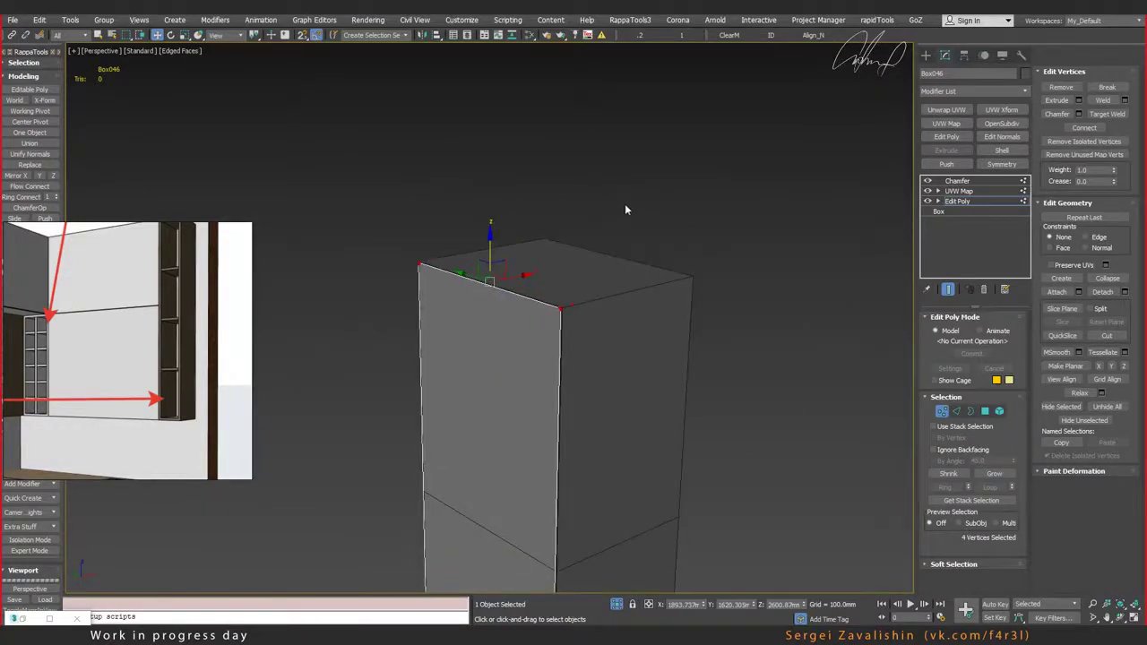
click(625, 201)
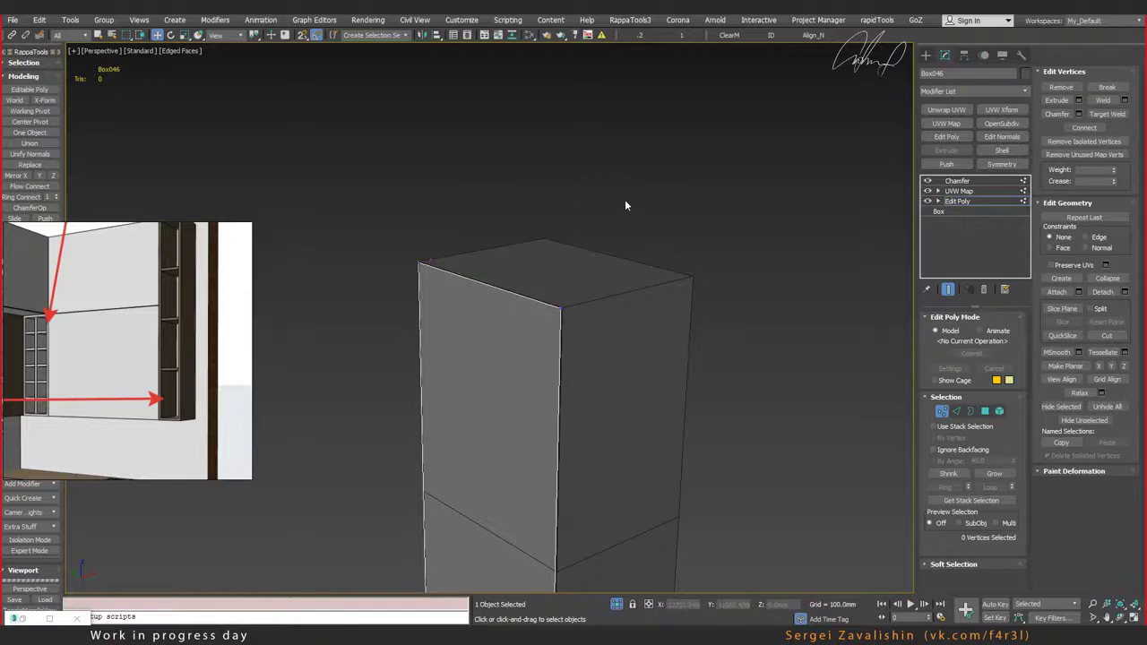
key(z)
mouse_move(461, 295)
alt+middle_down()
mouse_move(466, 272)
mouse_move(523, 247)
alt+middle_up()
scroll(494, 276, up, 1)
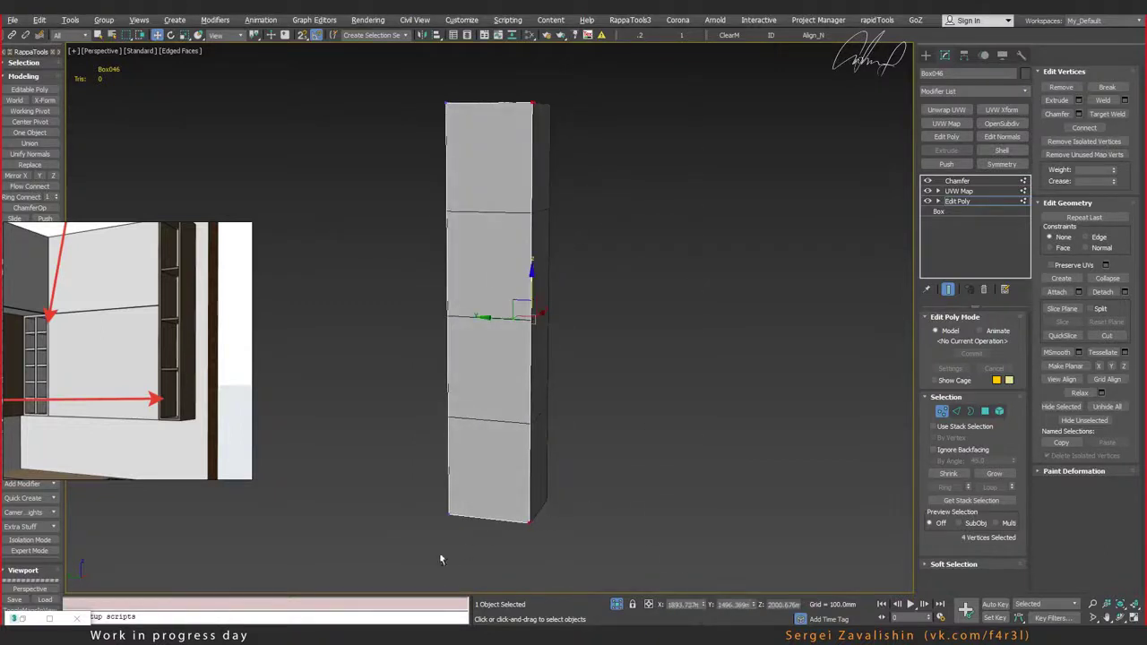
Step: In the Top view, slide the selected vertices to the column's edge and exit vertex editing
key(alt+w)
right_click(238, 532)
key(alt+w)
scroll(542, 417, up, 3)
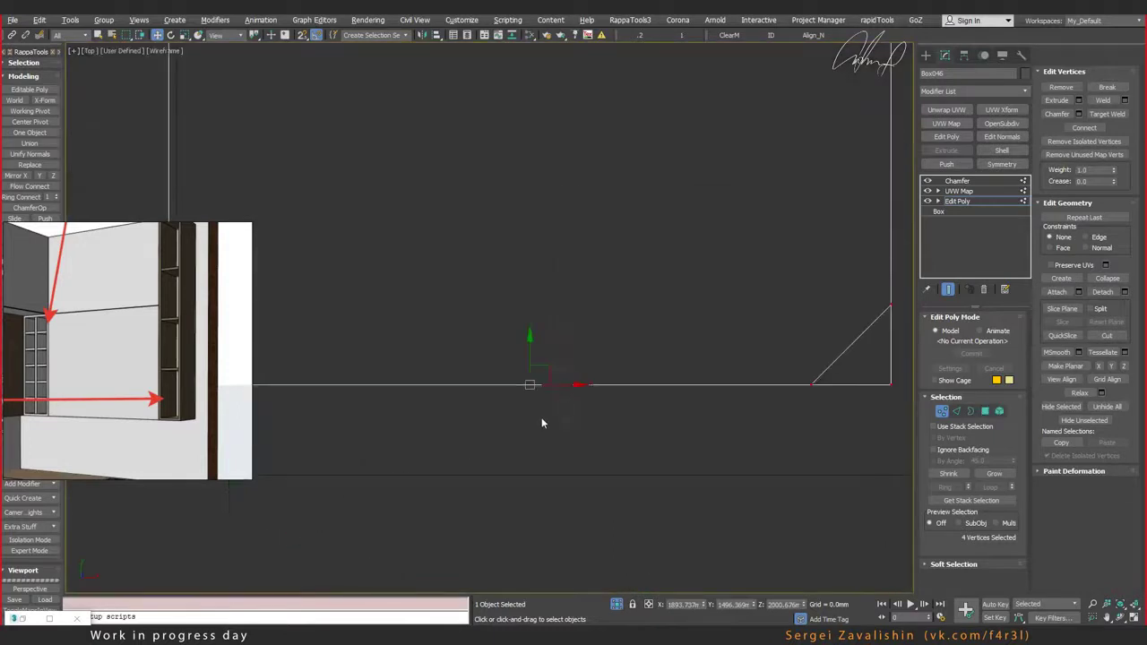
scroll(505, 349, up, 3)
mouse_move(457, 330)
mouse_down()
mouse_move(463, 525)
mouse_move(492, 564)
mouse_up()
scroll(589, 486, down, 3)
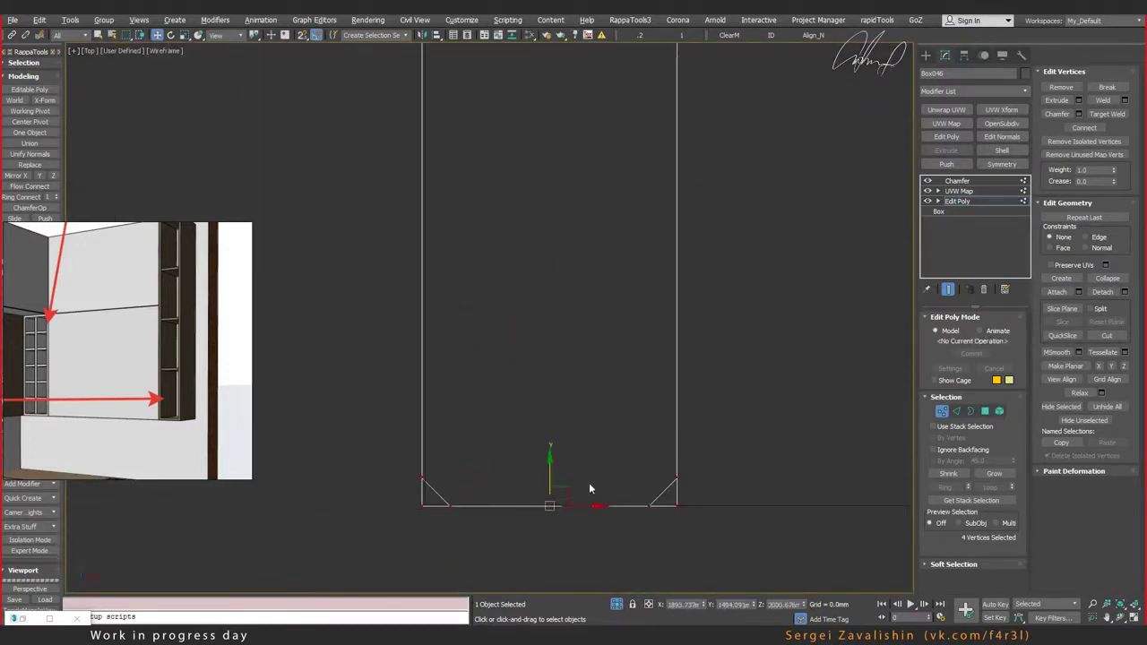
scroll(589, 482, down, 2)
middle_drag(612, 389, 547, 393)
scroll(556, 376, down, 4)
scroll(448, 430, down, 2)
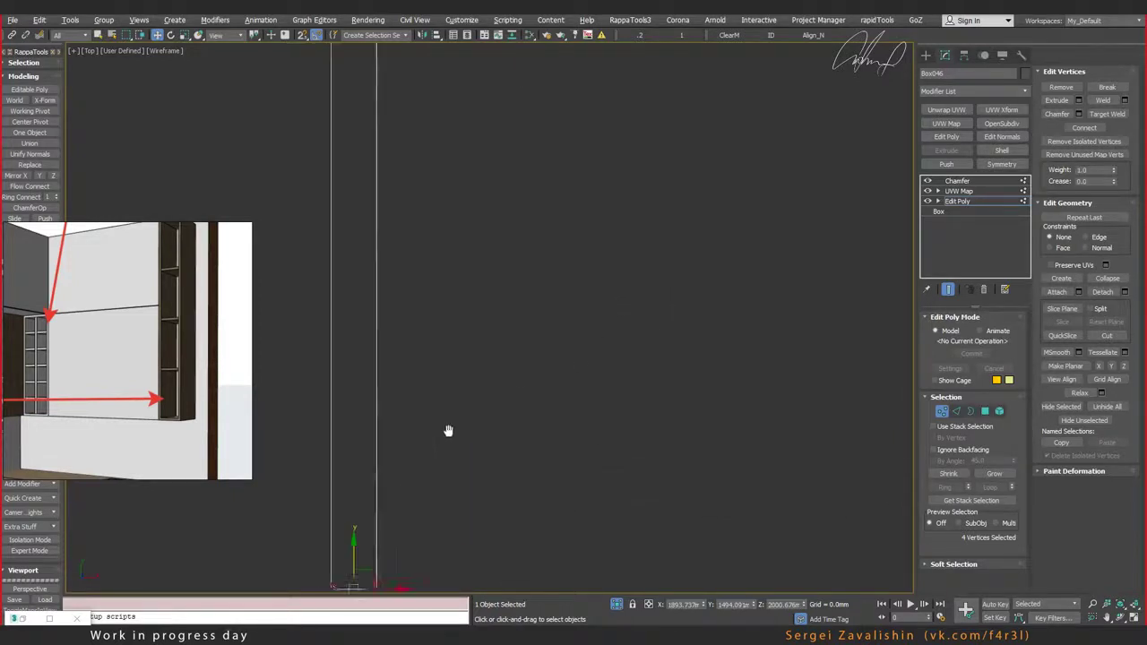
scroll(537, 358, down, 3)
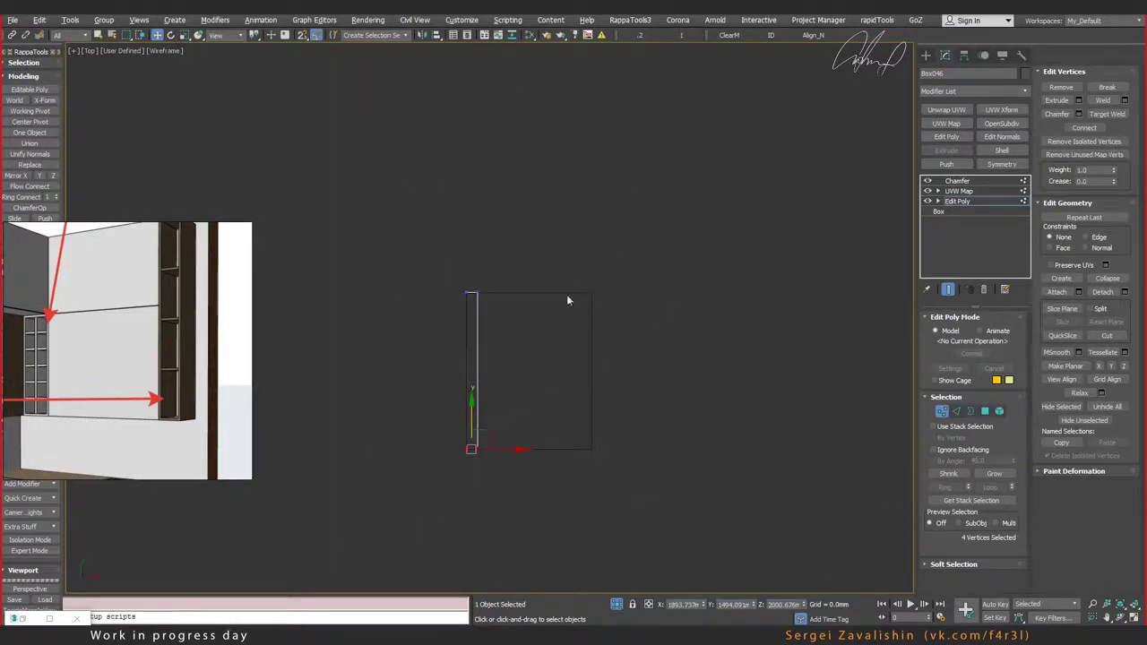
click(957, 202)
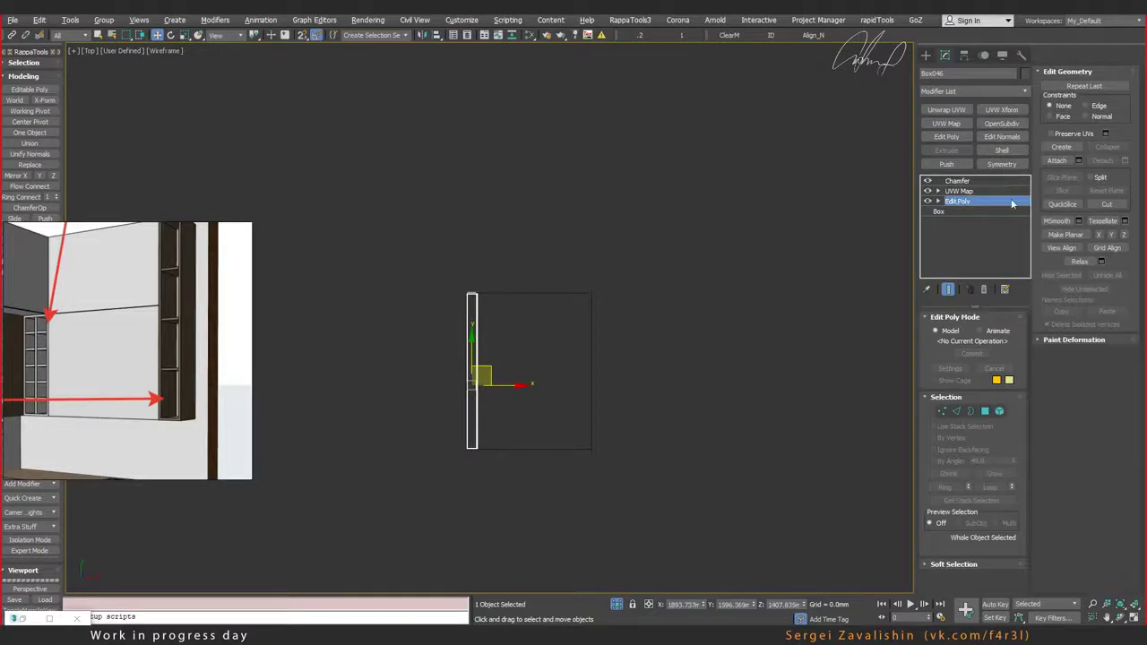
Step: Snap a copy of the side panel to the column's right edge
click(980, 182)
scroll(493, 396, up, 3)
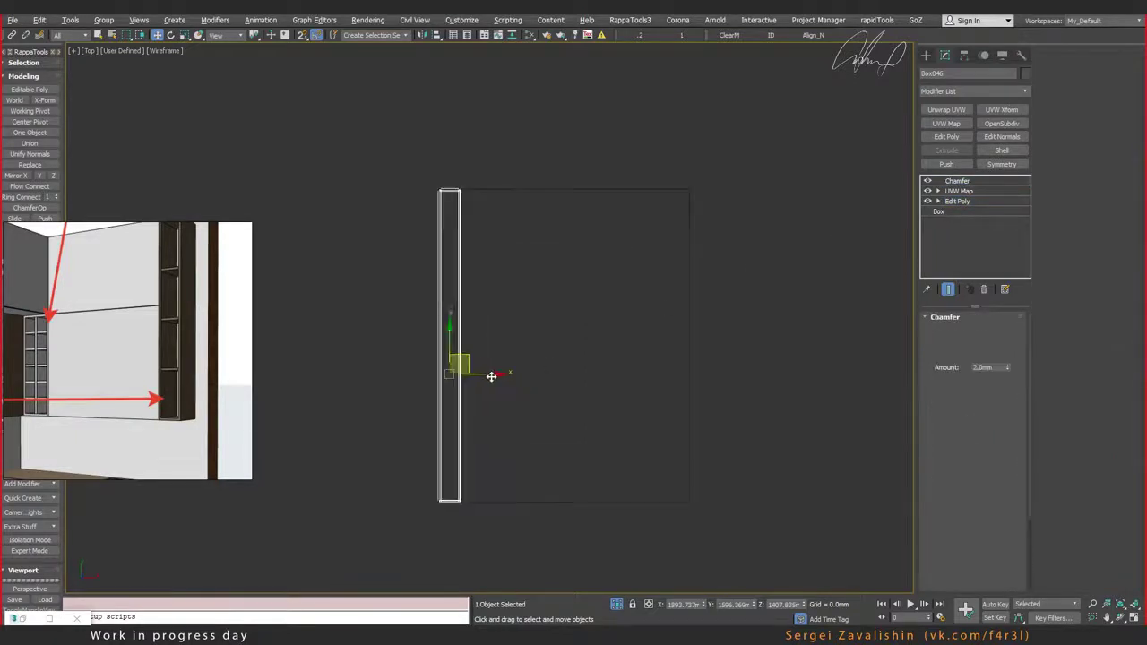
drag(686, 366, 701, 372)
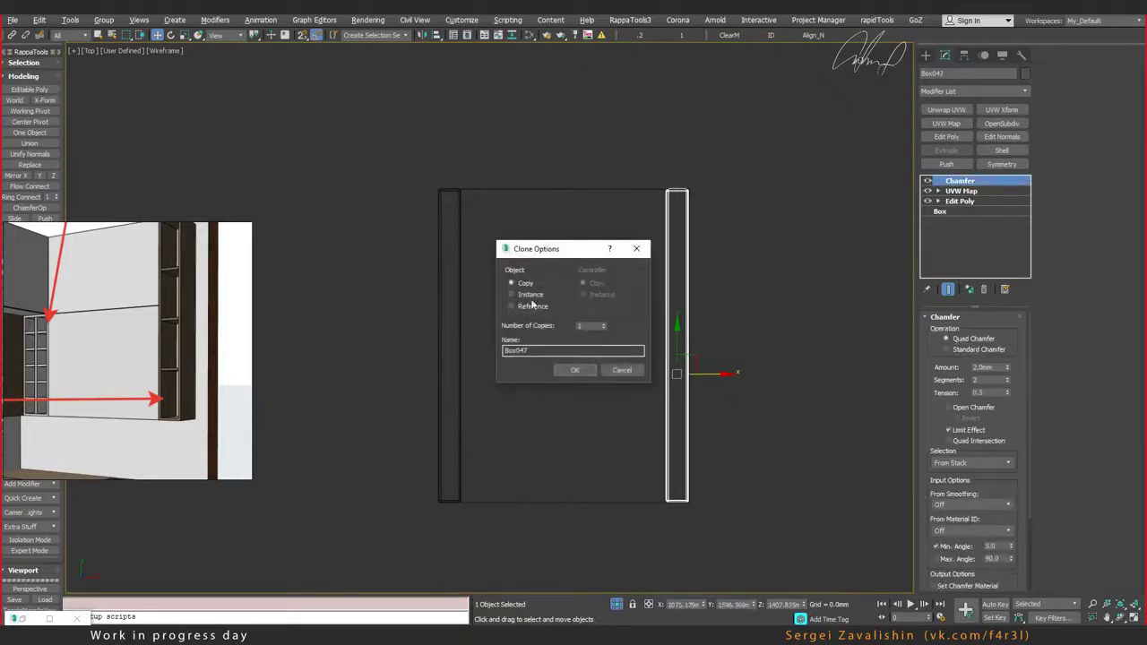
click(575, 370)
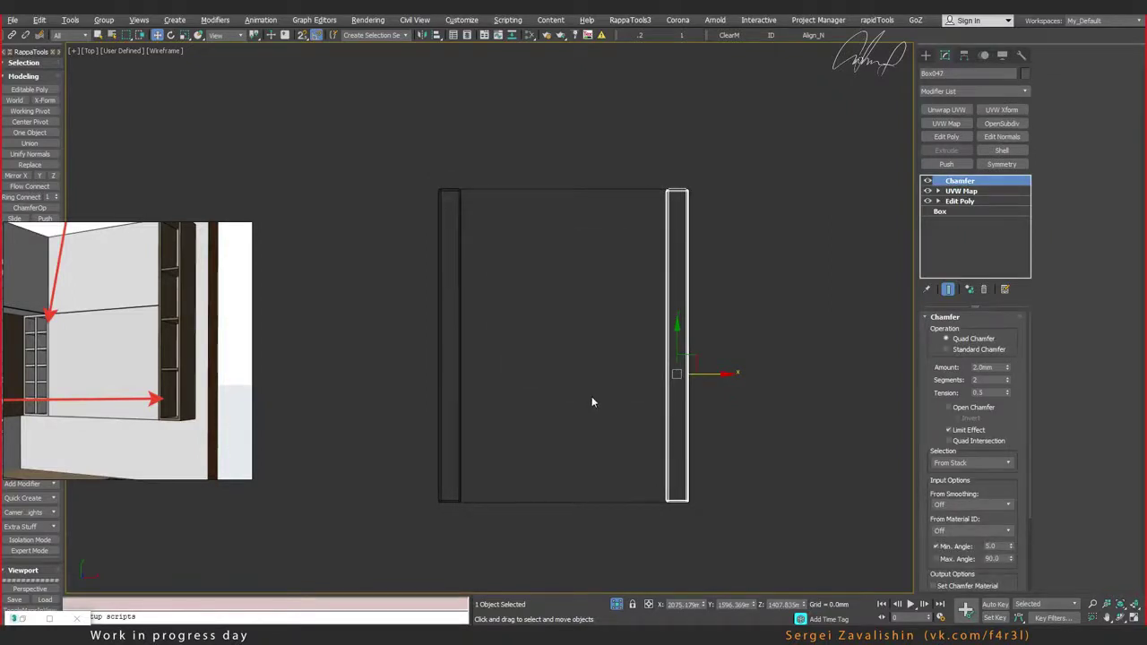
middle_drag(591, 396, 604, 385)
Step: Rotate an instance clone of the side panel 90° and move it to the column top
key(e)
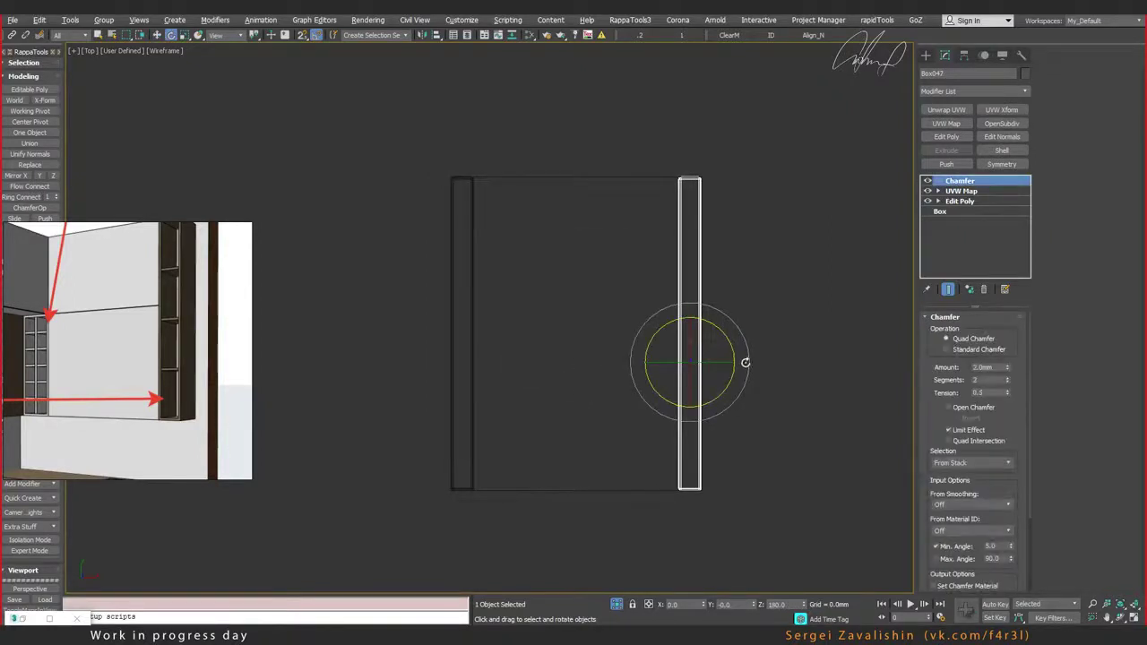
shift+drag(745, 362, 740, 358)
click(513, 295)
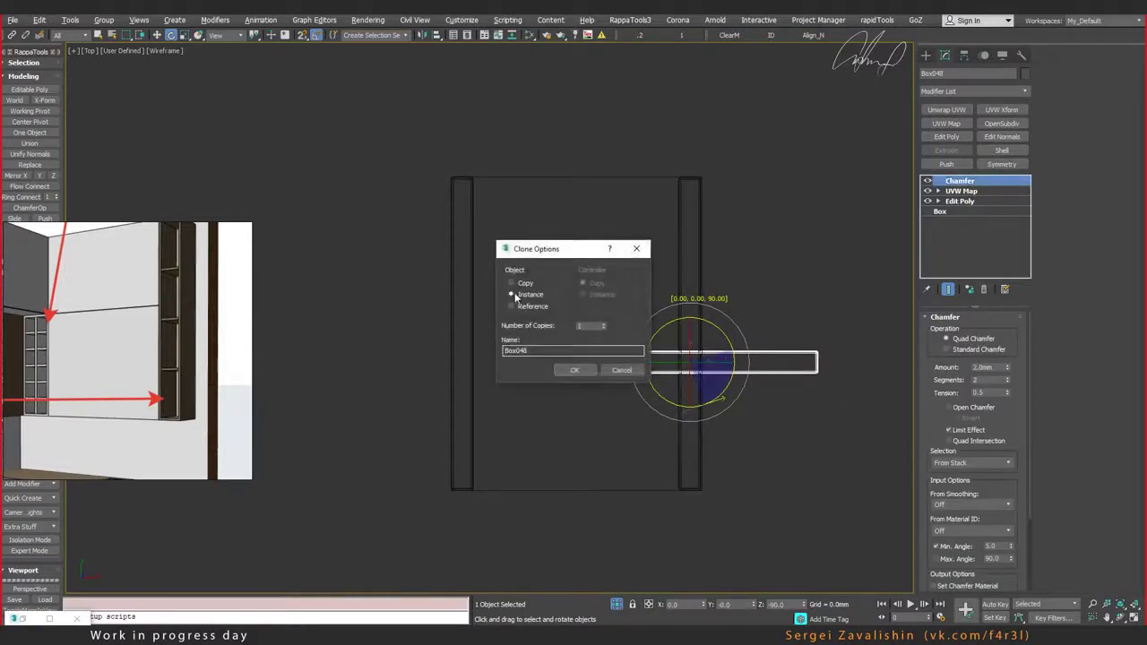
click(574, 370)
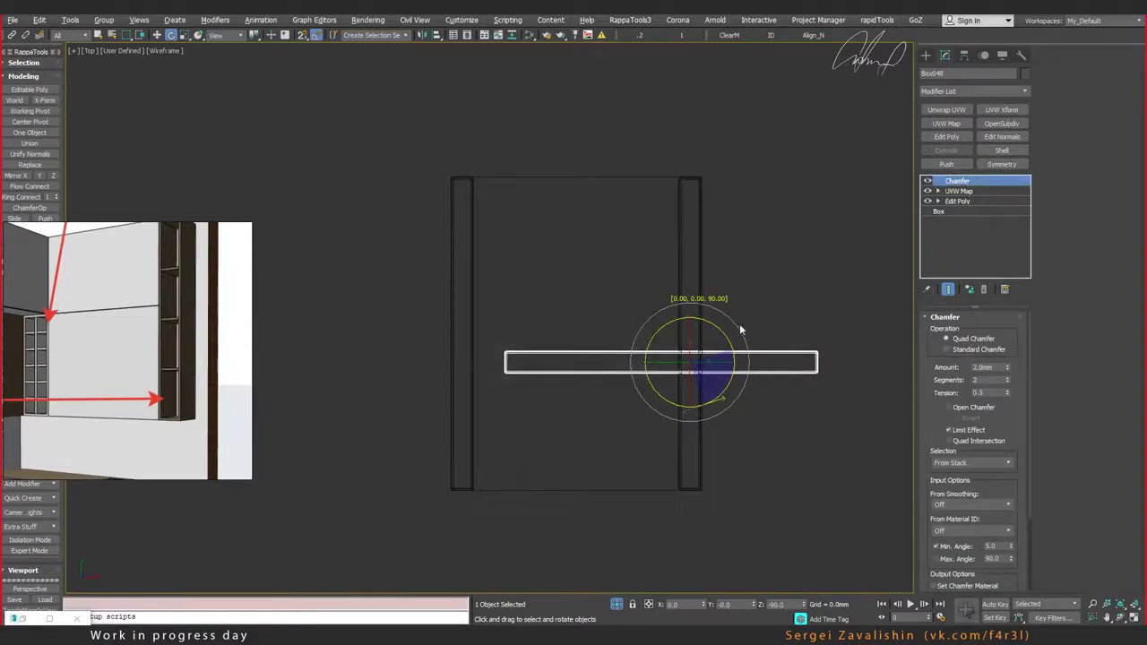
key(w)
mouse_move(696, 350)
mouse_down()
mouse_move(648, 185)
mouse_move(678, 172)
mouse_up()
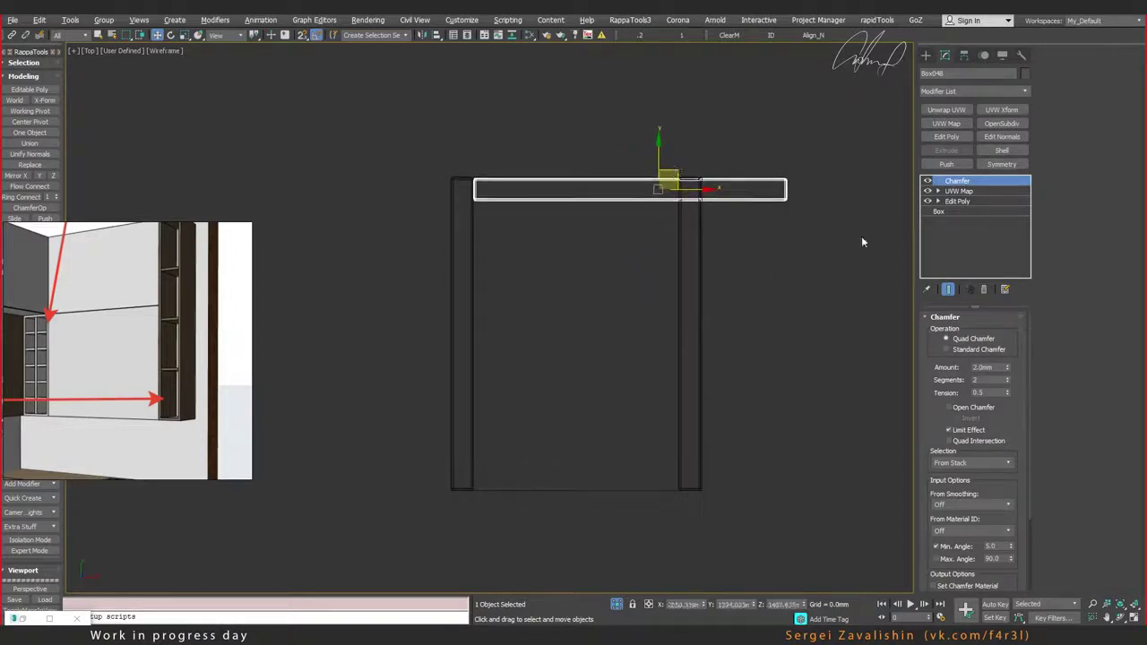
Step: Trim the top panel's right end in vertex mode to meet the side panel
click(962, 204)
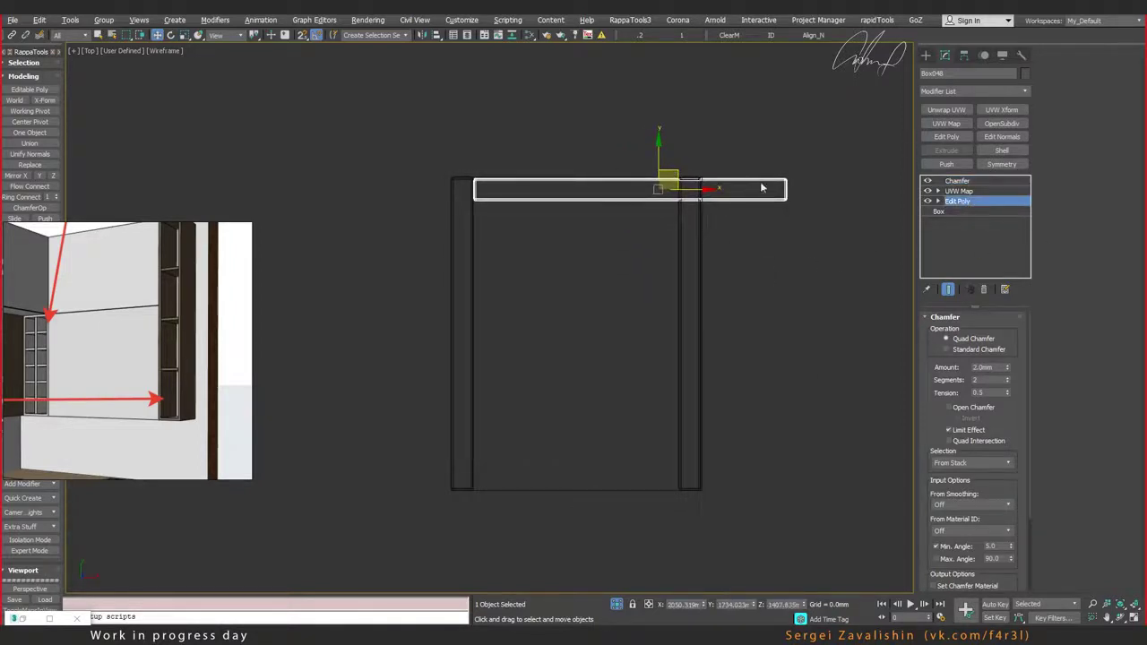
key(1)
mouse_move(765, 156)
mouse_down()
mouse_move(819, 228)
mouse_move(718, 191)
mouse_up()
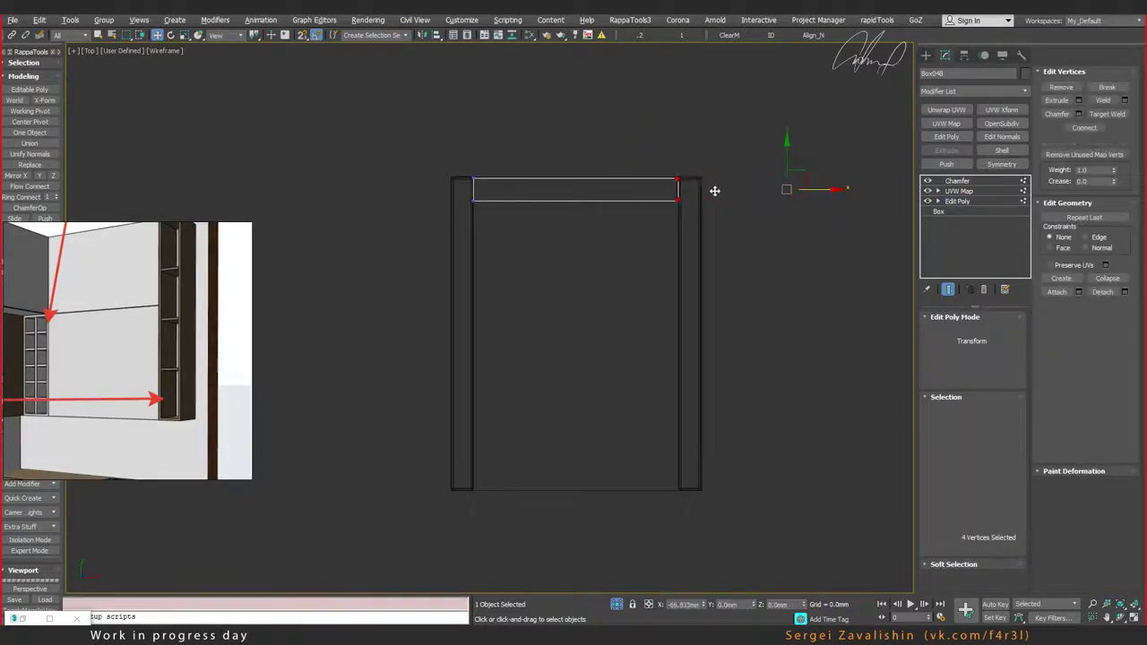
key(1)
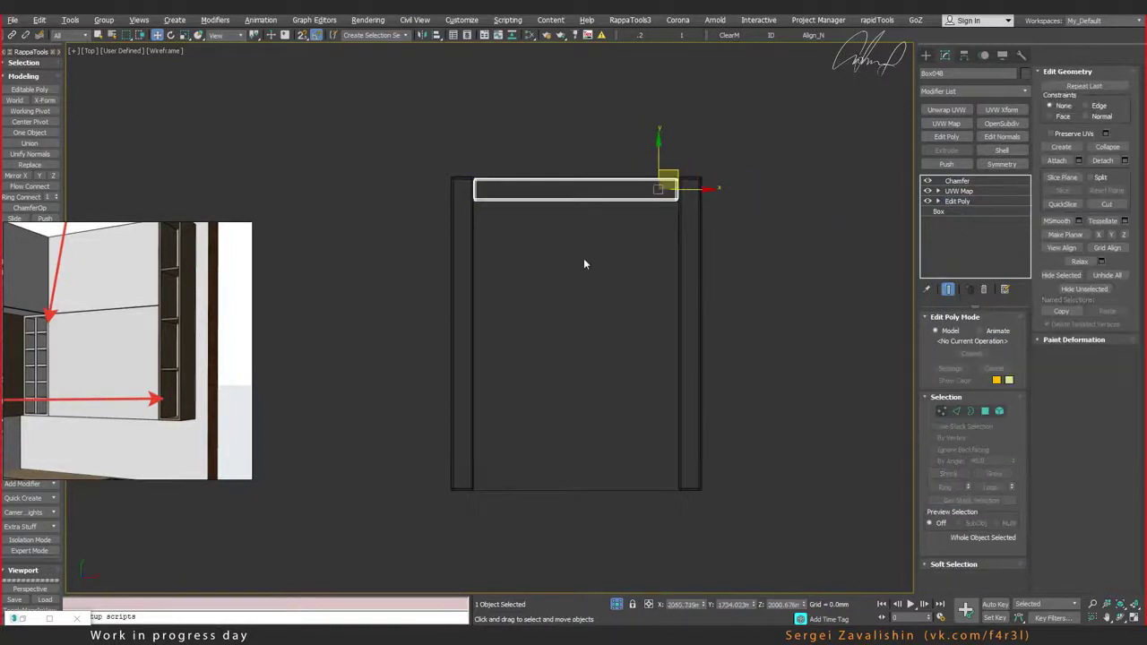
key(alt+w)
Step: In the maximized Left view, rotate a clone of the side panel flat
right_click(689, 470)
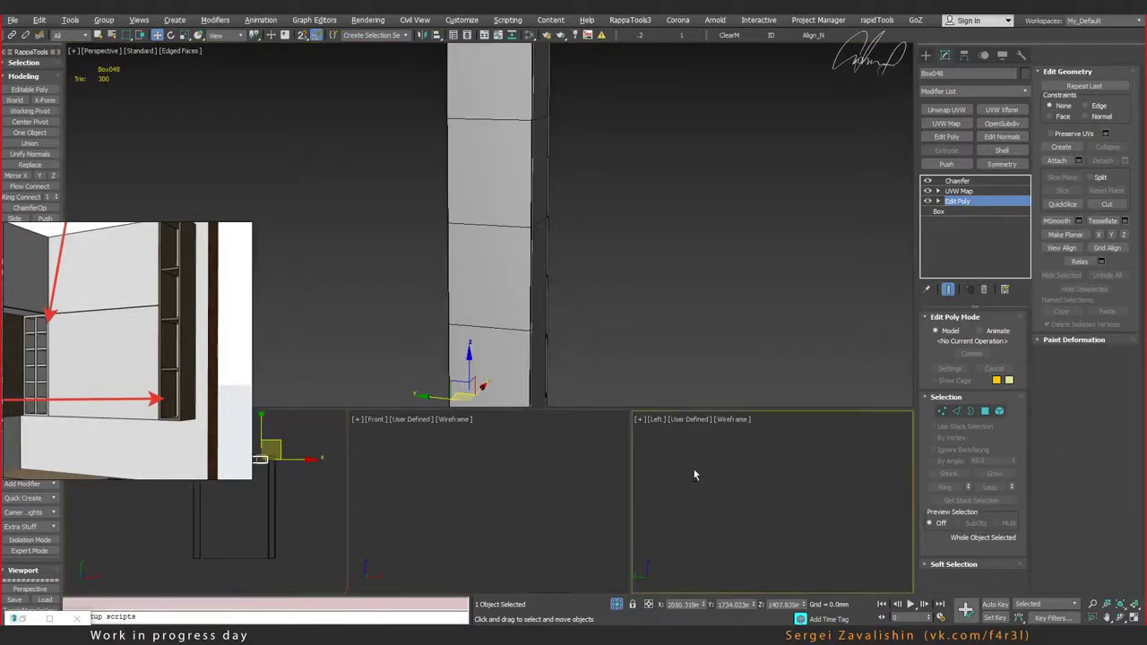
key(alt+w)
scroll(636, 423, down, 2)
key(e)
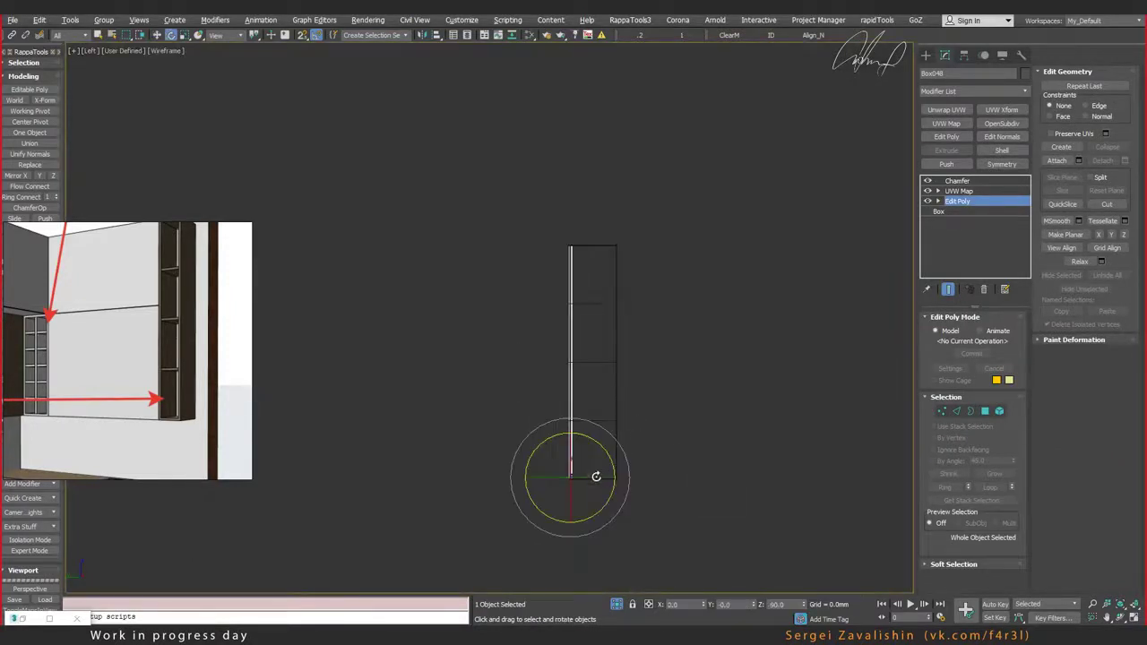
scroll(587, 462, up, 2)
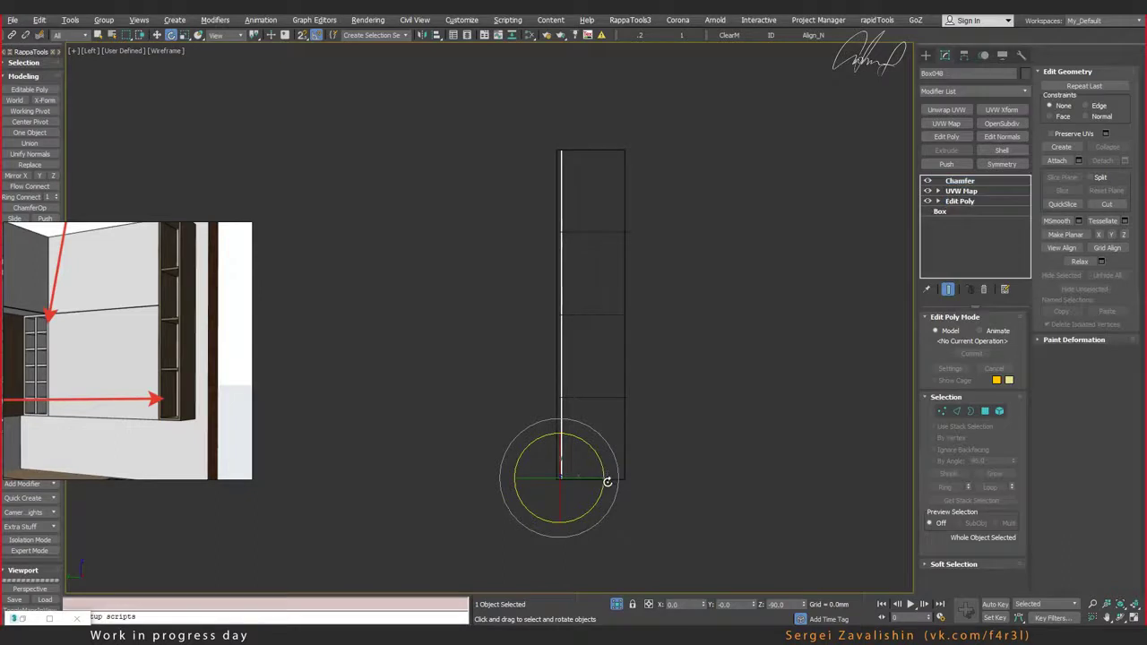
mouse_move(607, 478)
shift+mouse_down()
mouse_move(610, 504)
mouse_move(623, 485)
shift+mouse_up()
click(573, 372)
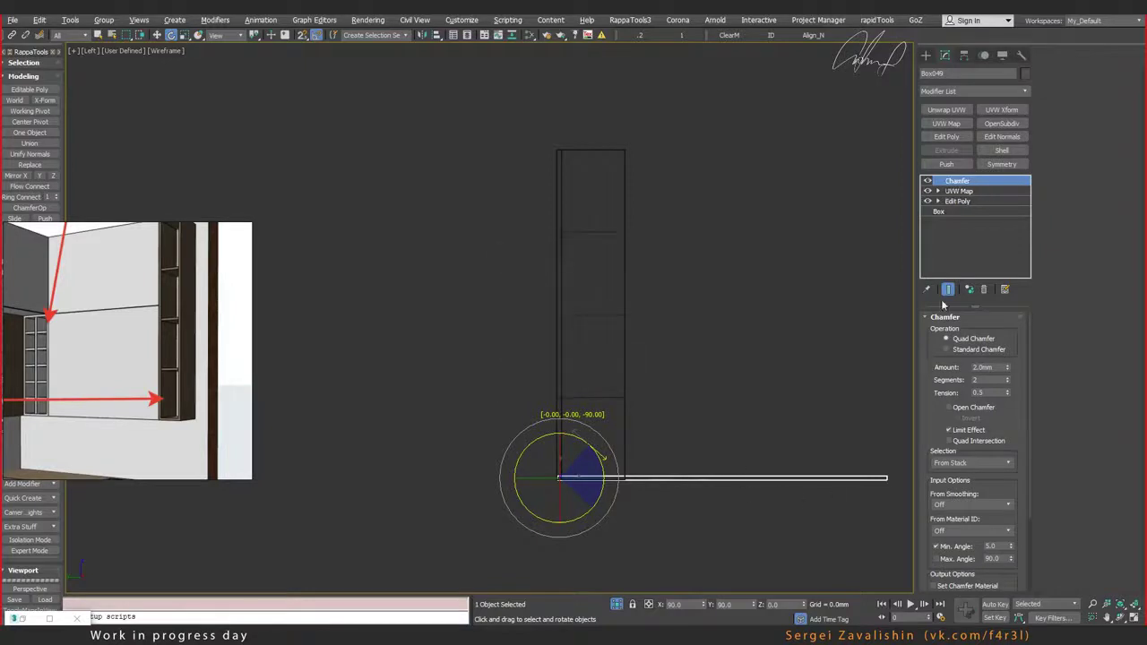
Step: Shorten the flat panel in vertex mode so it spans the column's depth
click(950, 201)
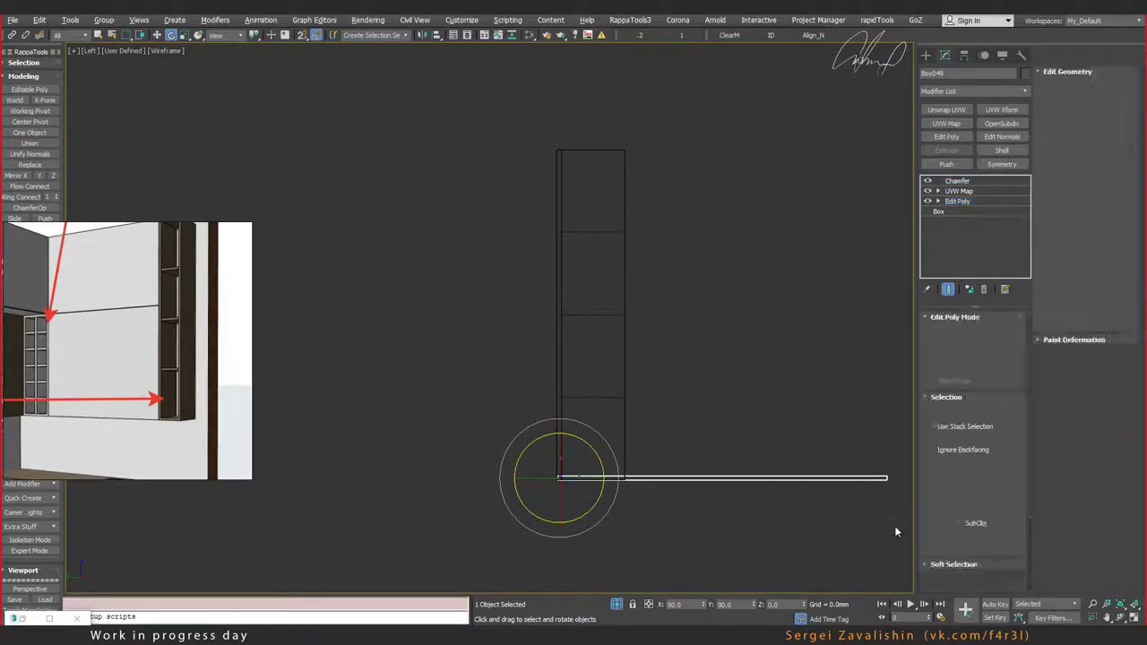
click(885, 480)
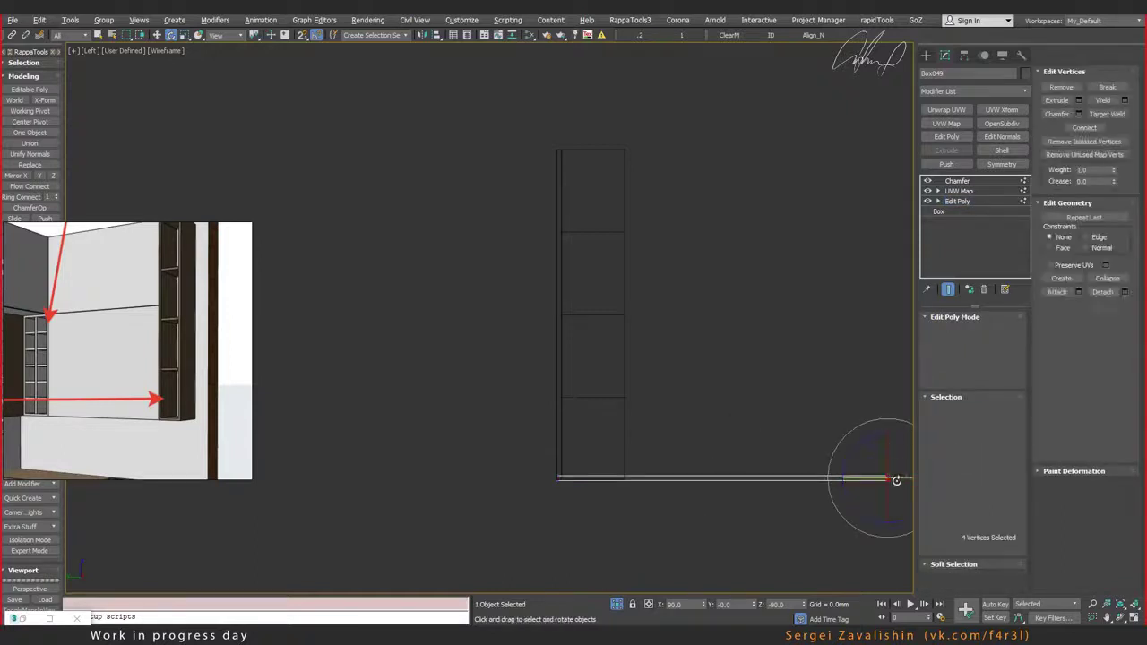
key(1)
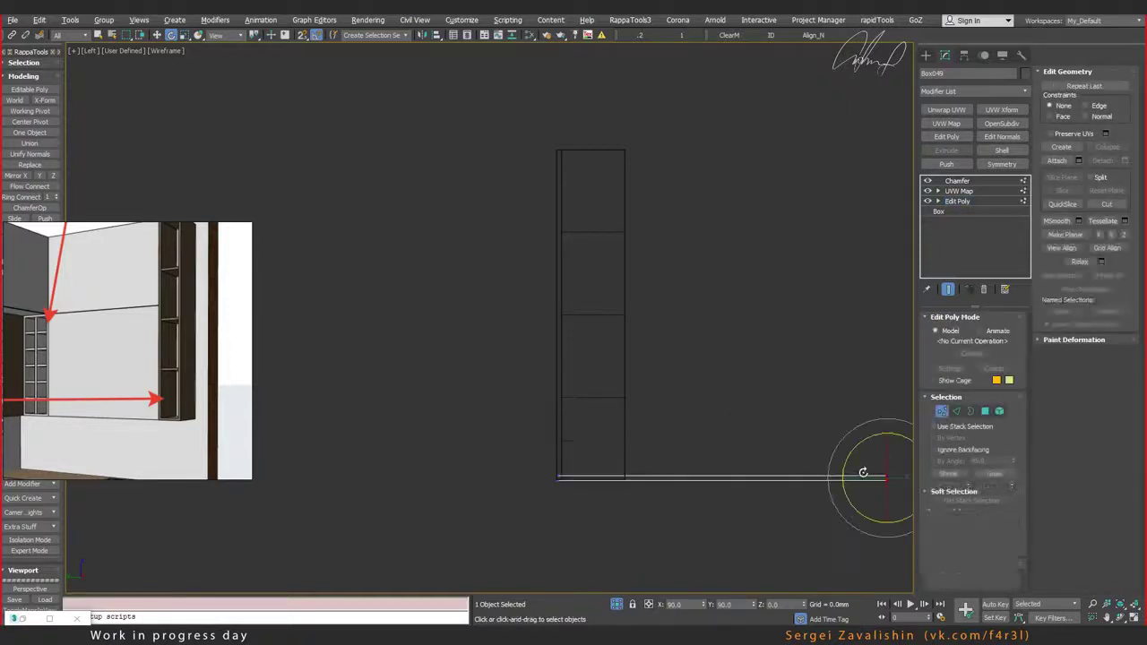
key(w)
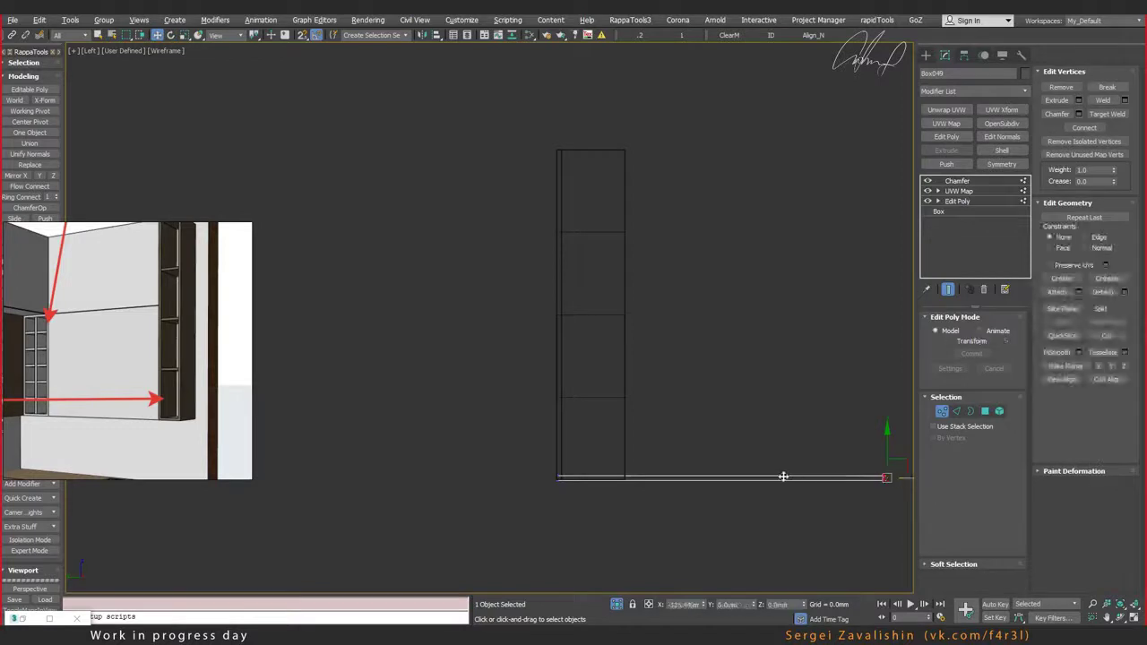
drag(891, 477, 650, 484)
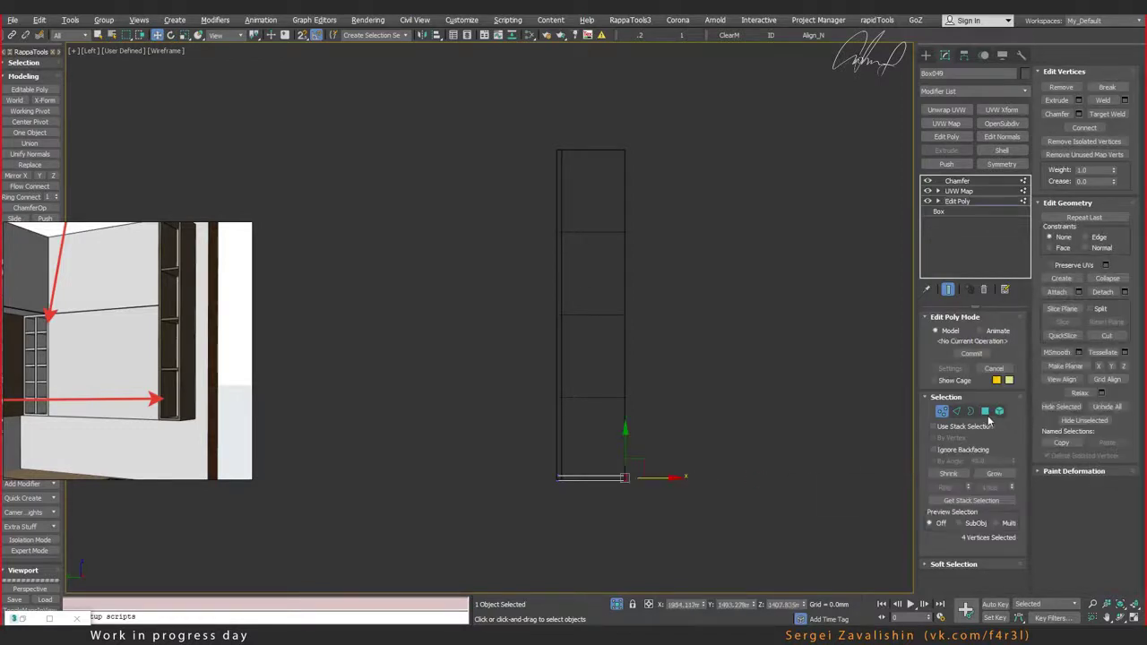
click(942, 411)
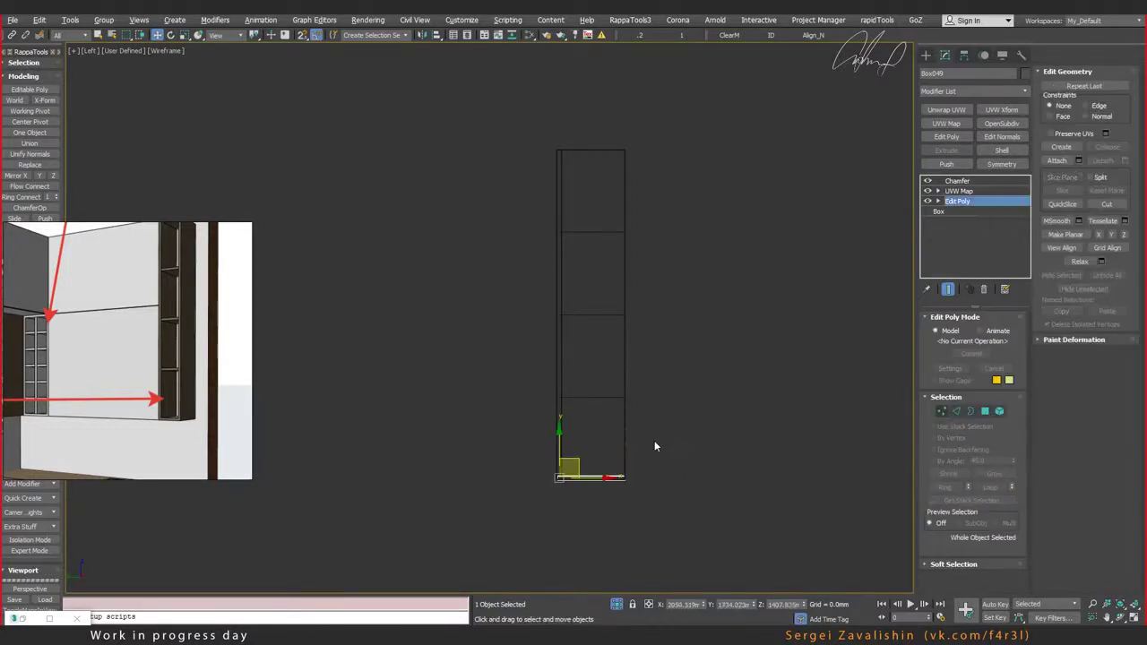
Step: Move a copy of the bottom panel up to cap the column, then enter Element mode
middle_drag(603, 453, 521, 466)
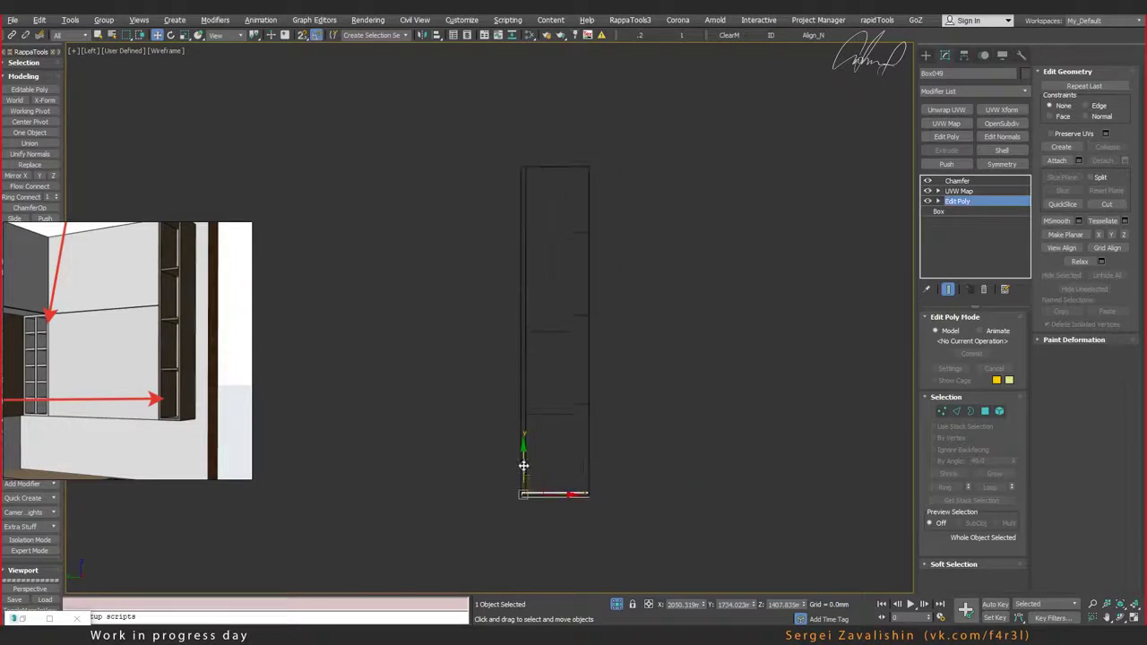
click(522, 464)
drag(546, 154, 545, 142)
click(576, 374)
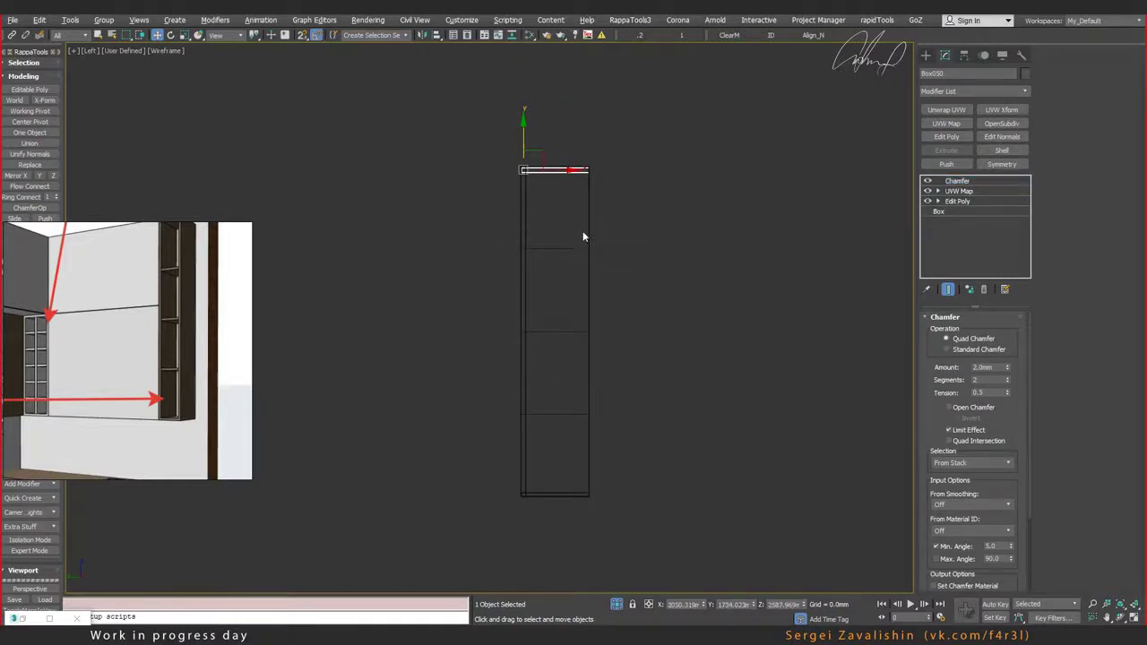
scroll(559, 170, up, 2)
middle_drag(516, 208, 505, 194)
click(952, 200)
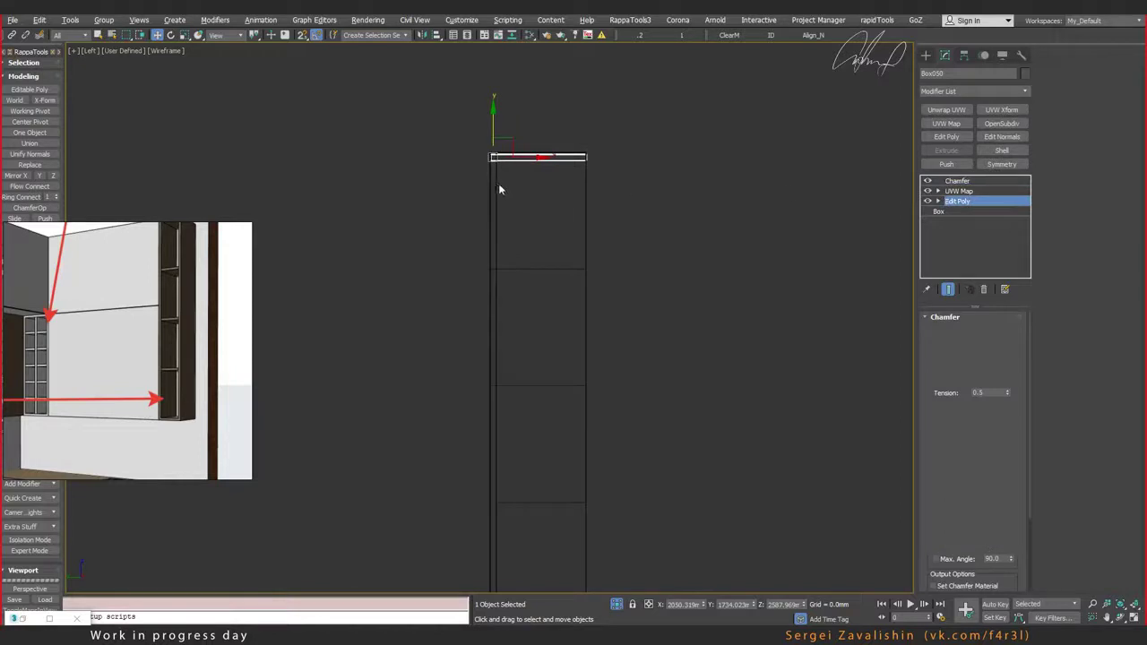
scroll(547, 217, down, 3)
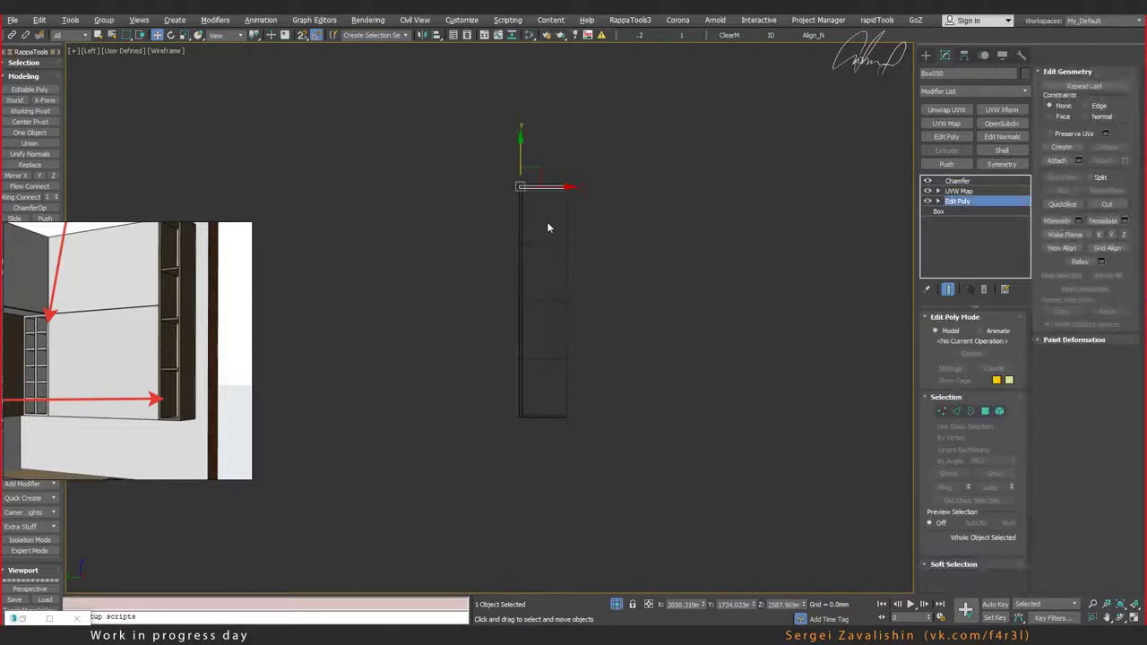
click(993, 413)
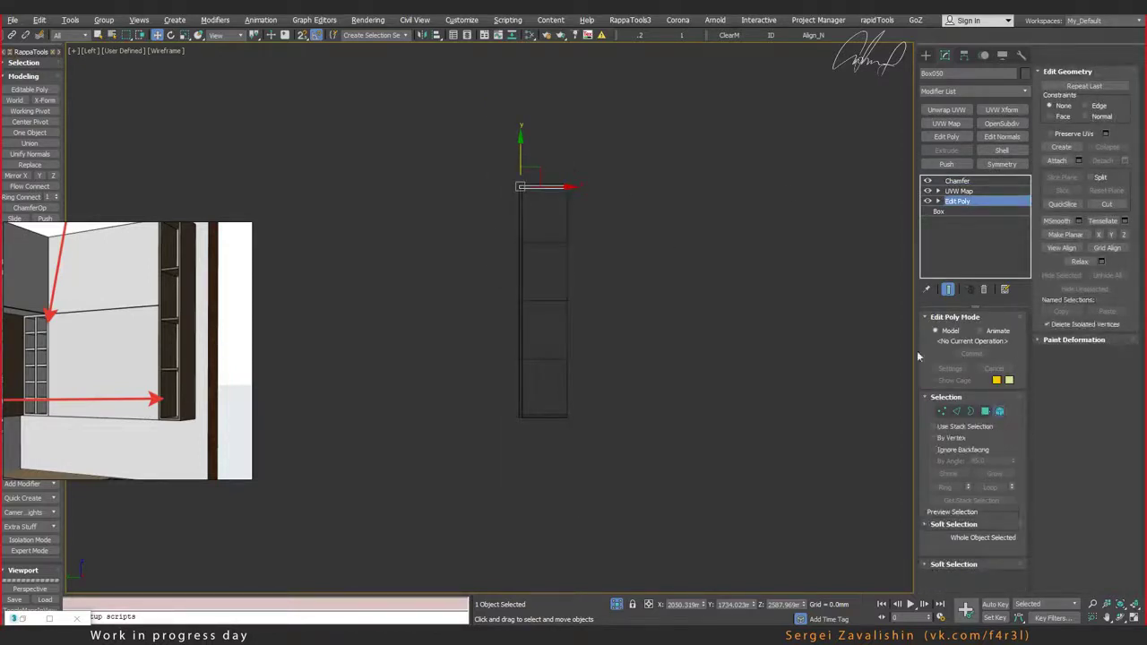
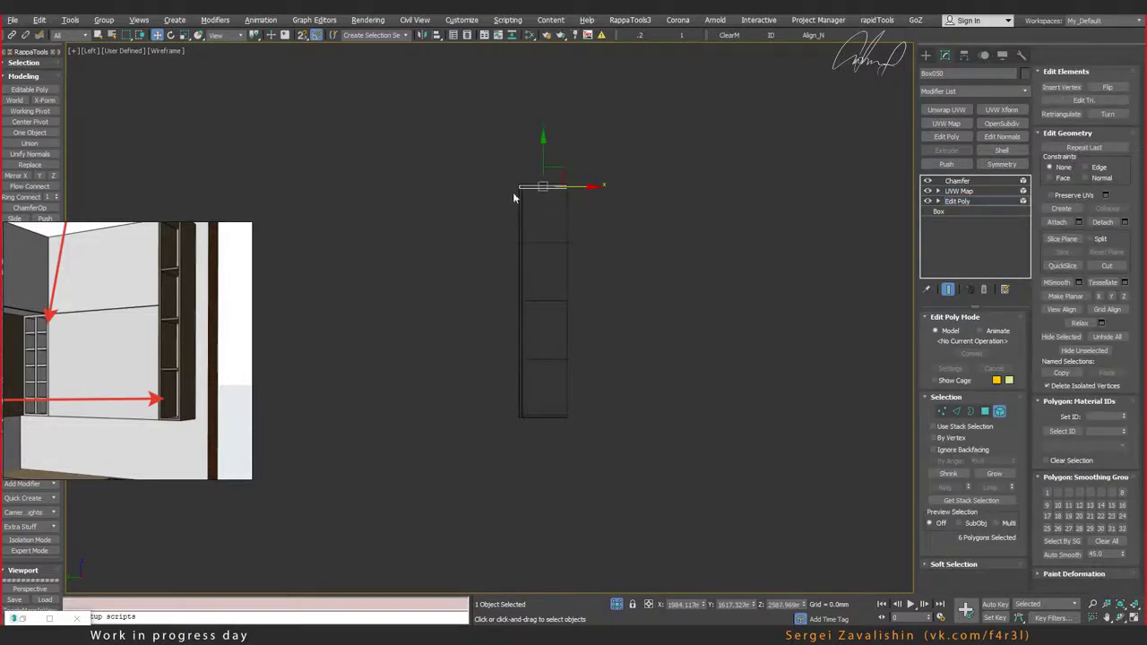
Step: Clone the top slab three times down the shelf column as elements of the same mesh
scroll(540, 205, up, 5)
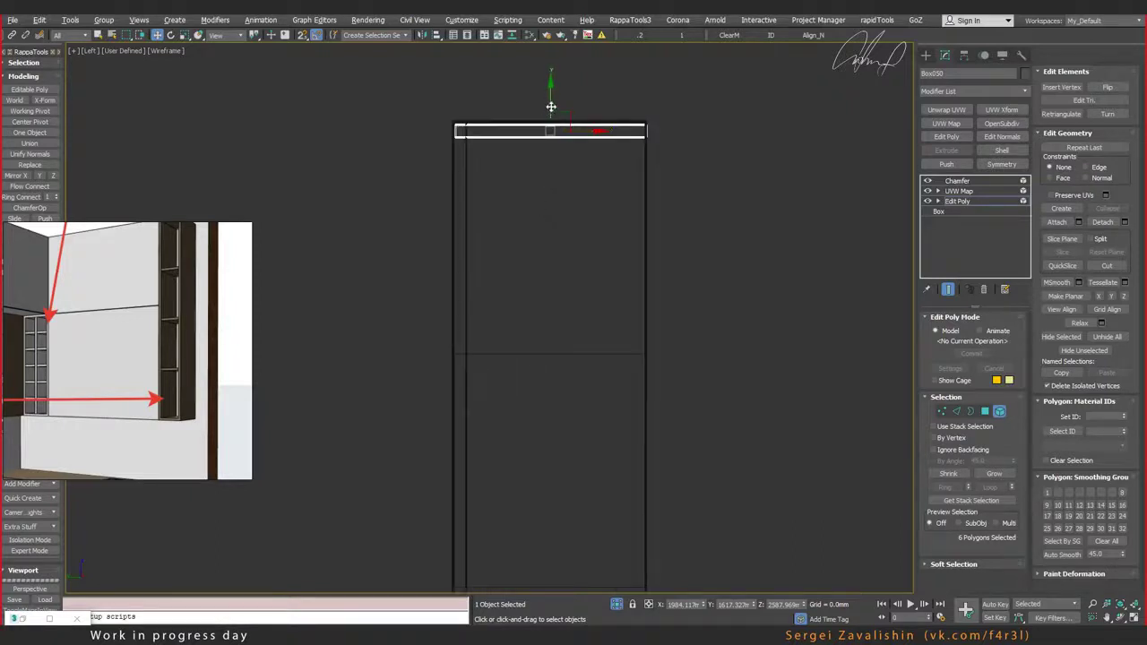
shift+drag(550, 98, 549, 326)
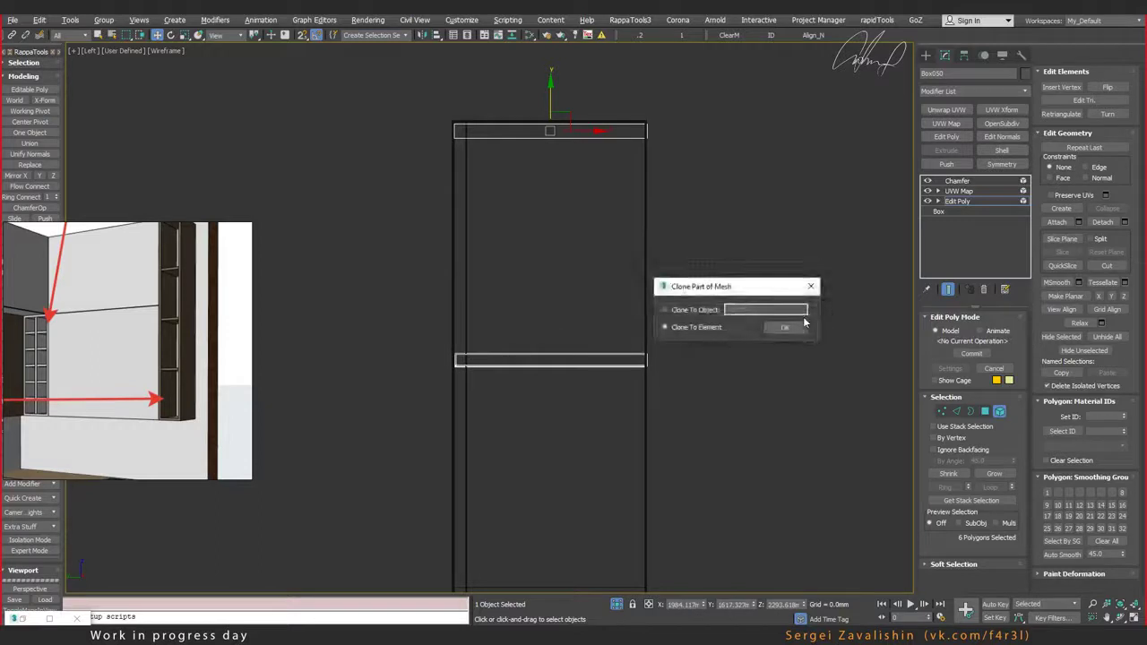
click(786, 326)
middle_drag(742, 362, 574, 111)
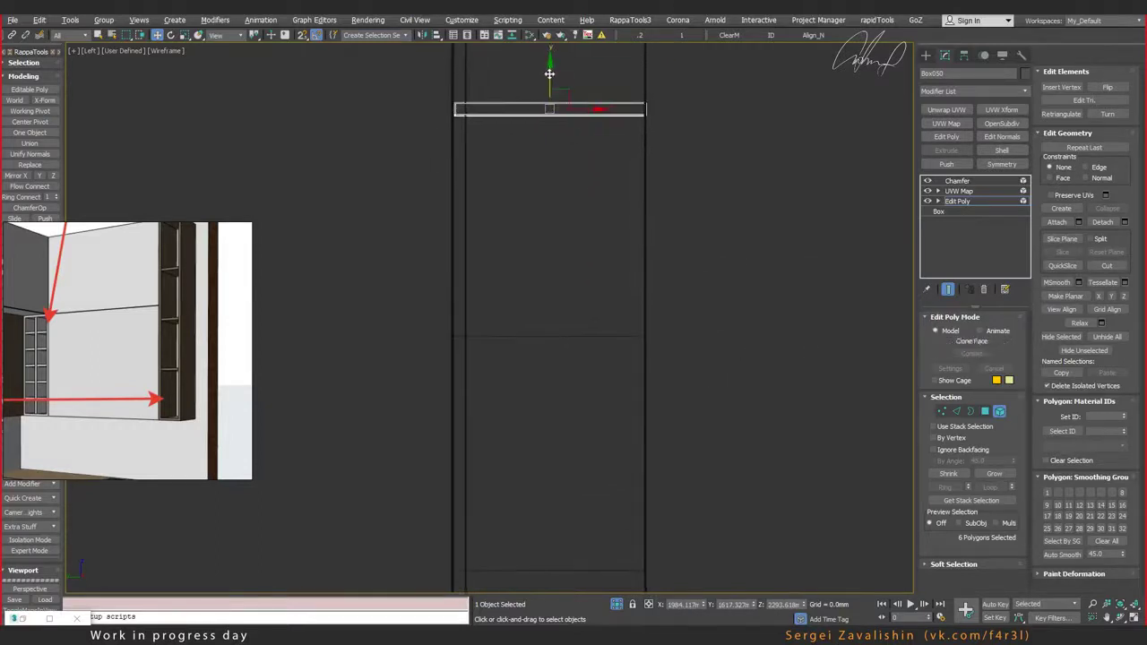
shift+drag(551, 95, 553, 298)
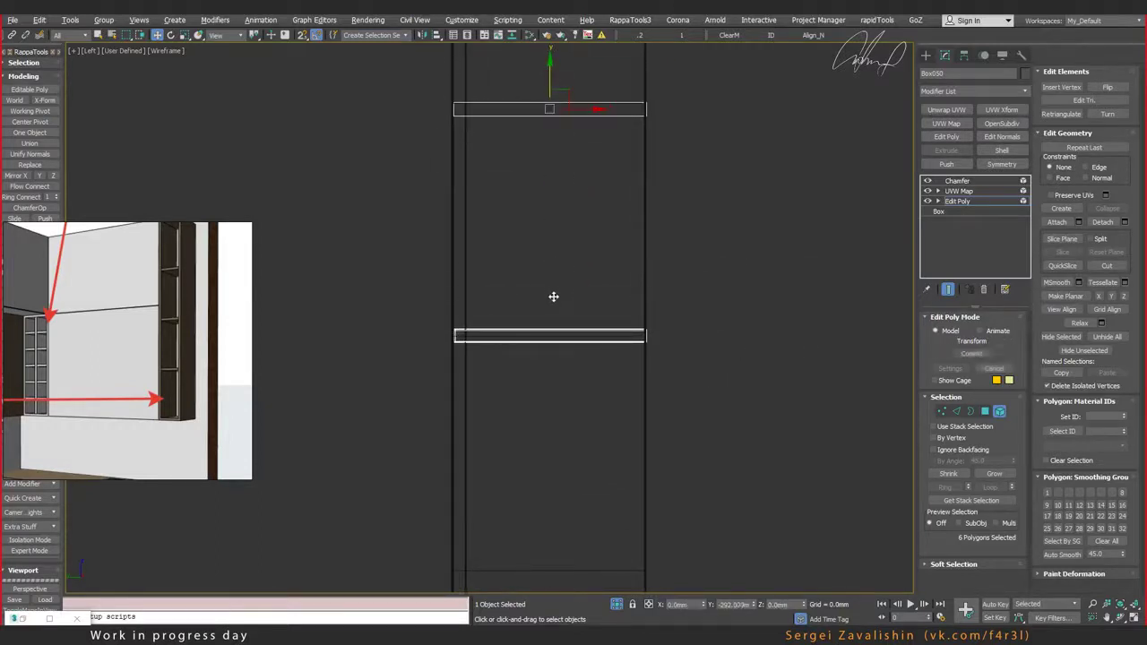
click(763, 332)
middle_drag(578, 392, 566, 206)
shift+drag(566, 206, 570, 435)
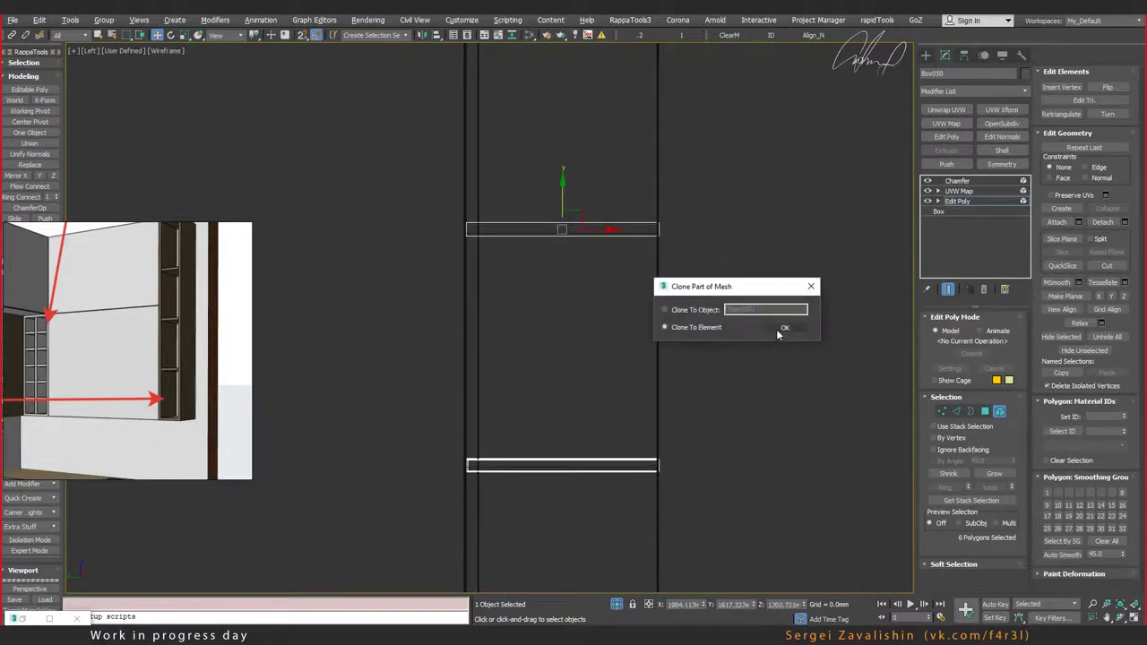
click(776, 329)
scroll(605, 332, down, 5)
Step: Select the vertices on the column's left side and open the Chamfer modifier
key(1)
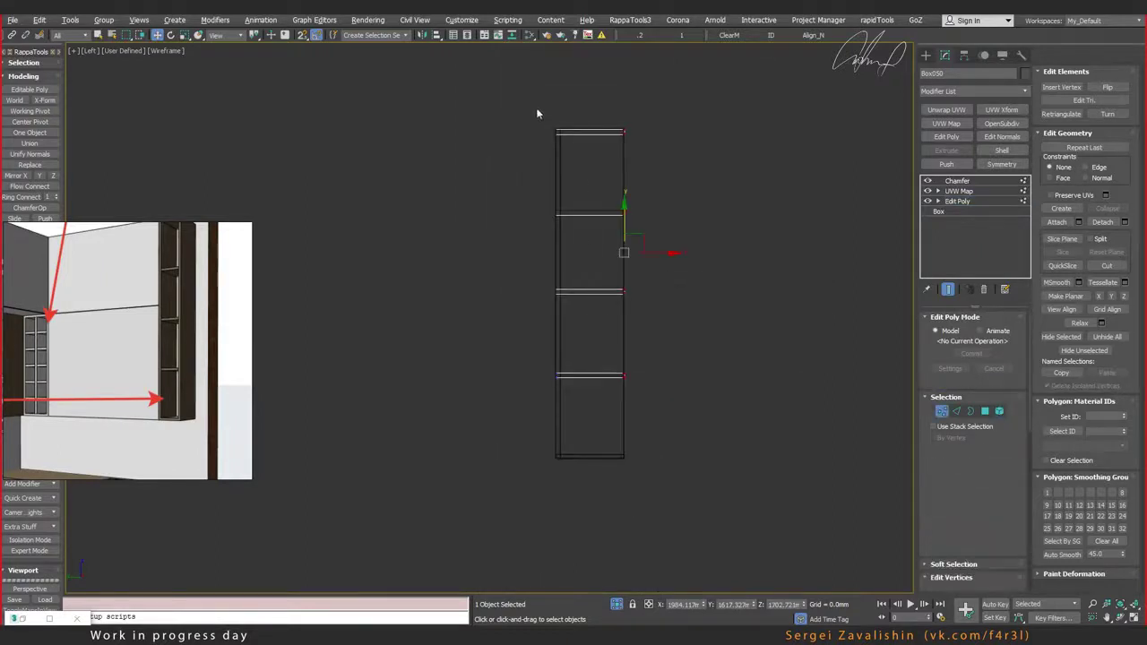
drag(568, 384, 547, 122)
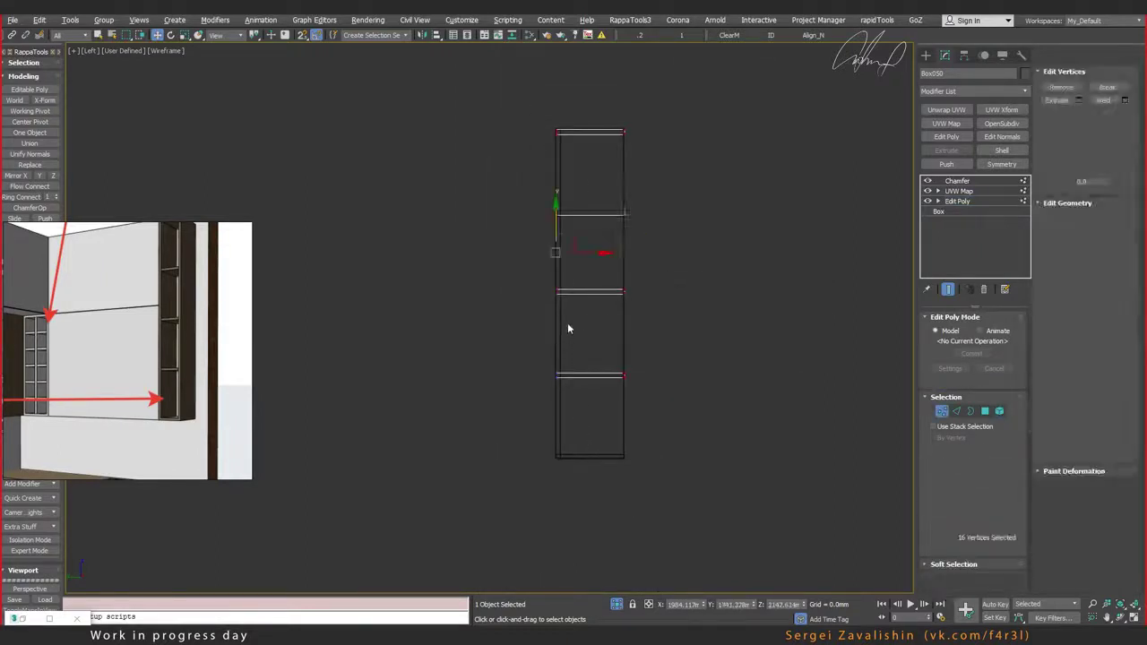
scroll(567, 313, up, 4)
scroll(563, 206, up, 3)
scroll(508, 73, up, 2)
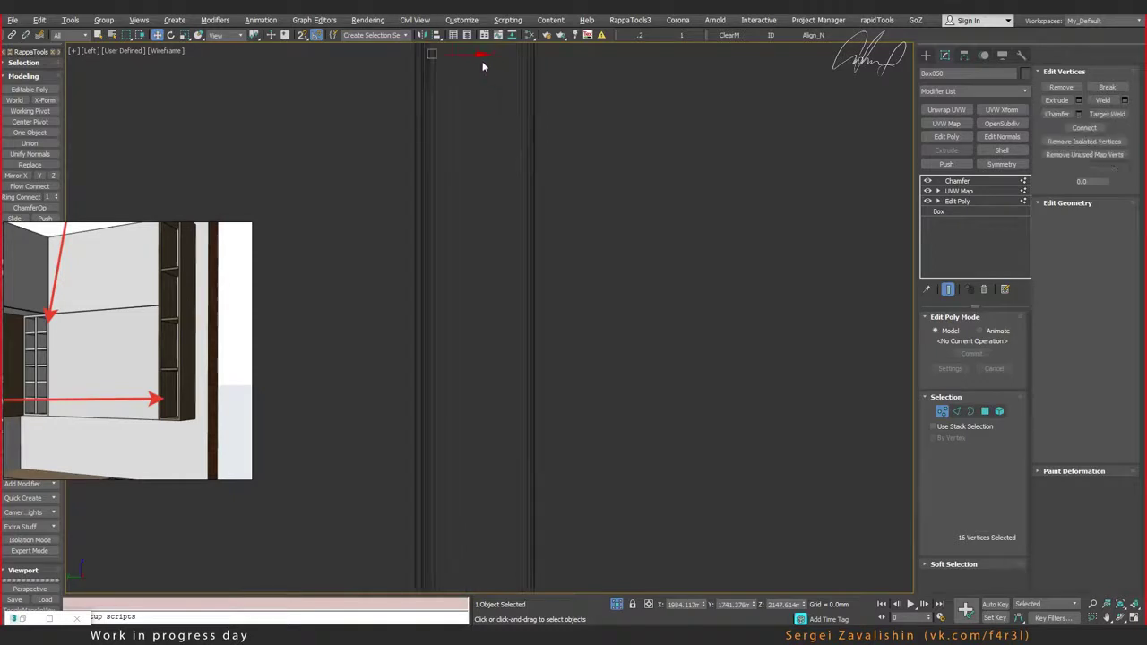
middle_drag(456, 63, 494, 69)
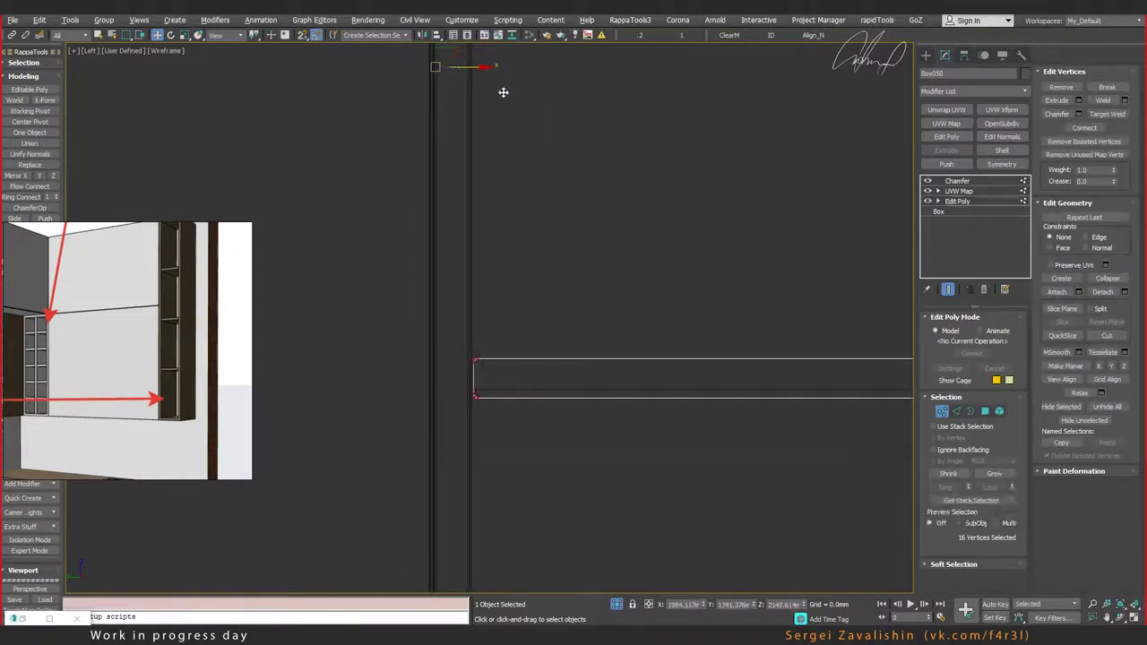
scroll(562, 184, down, 3)
scroll(562, 185, down, 3)
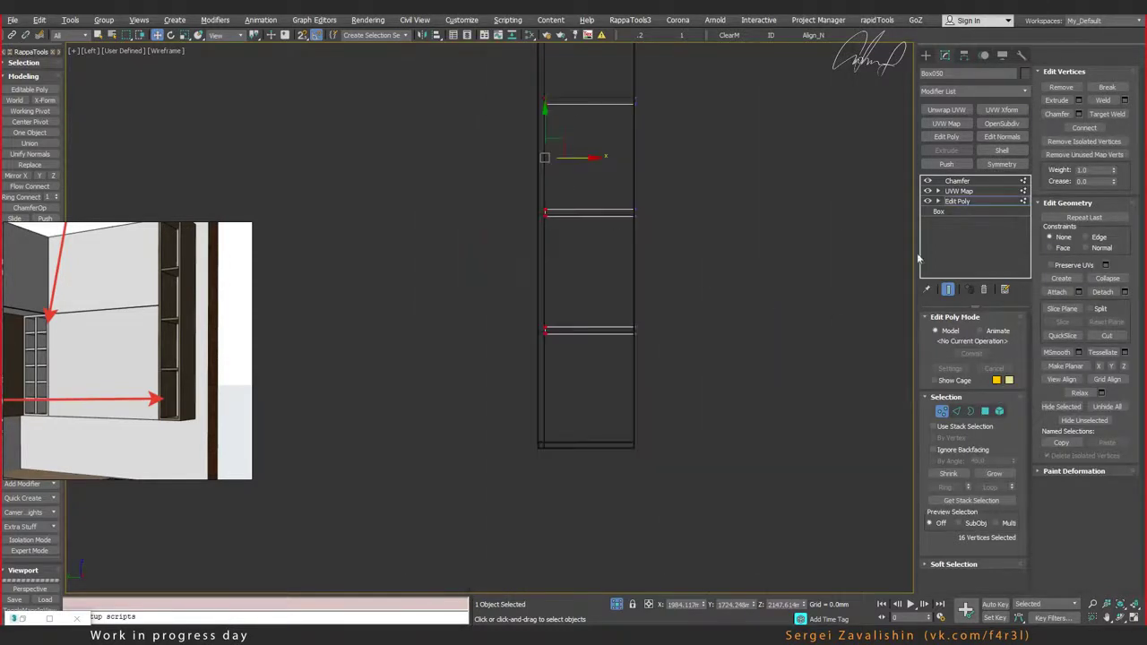
click(957, 180)
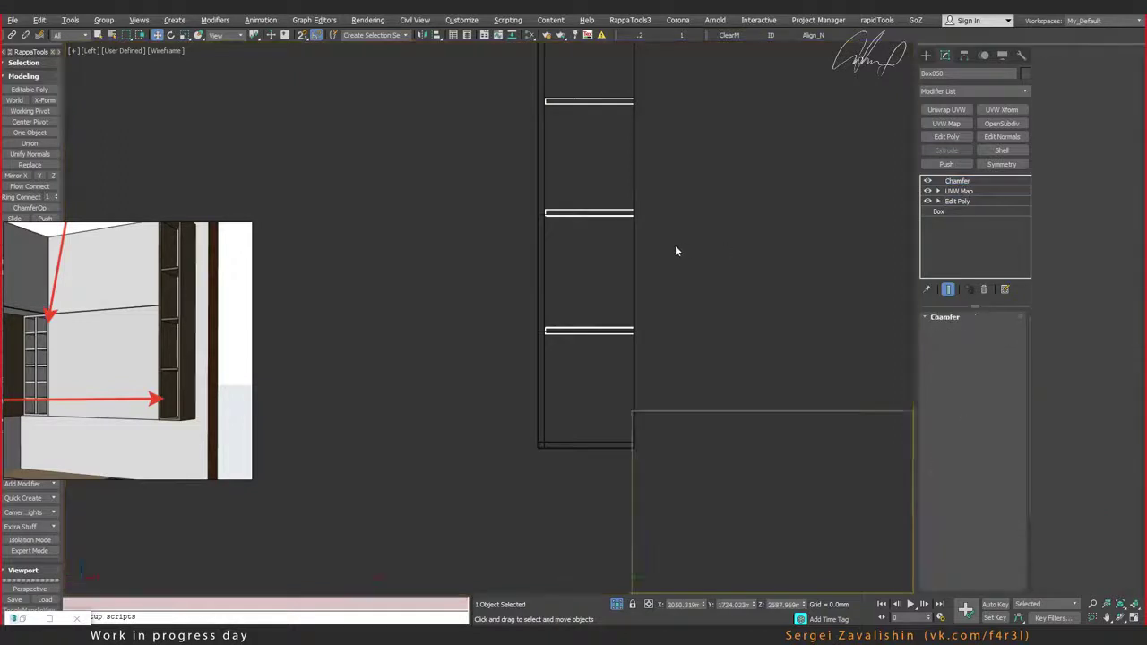
Step: Restore the four-viewport layout, turn off edged faces, and look down on the shelf
key(alt+w)
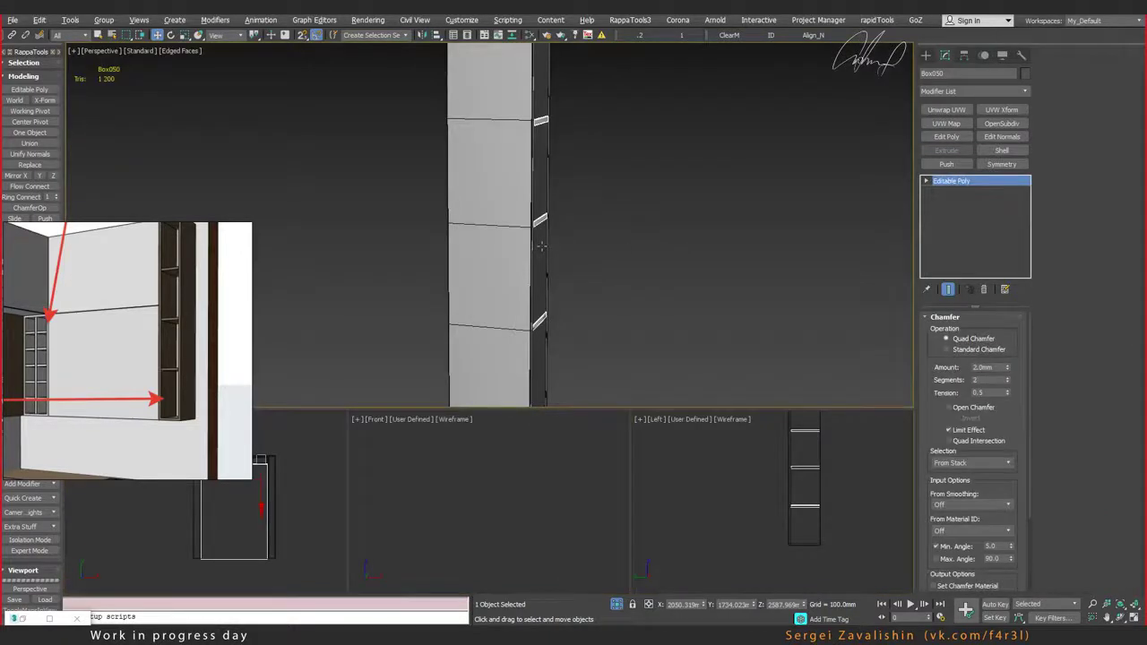
click(541, 246)
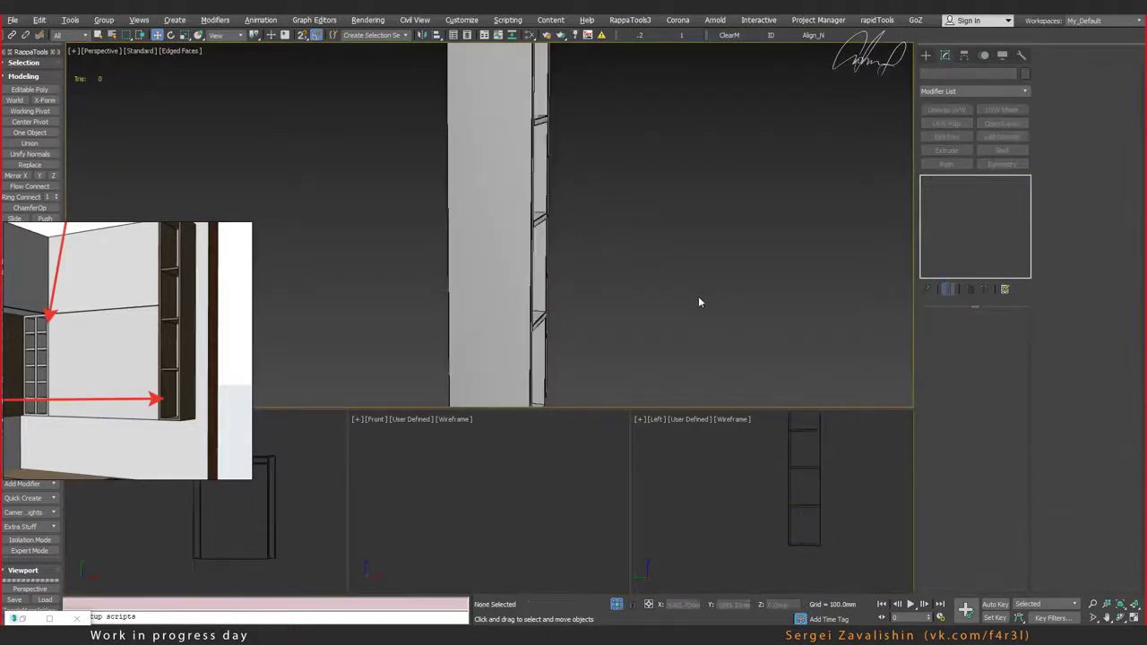
alt+middle_drag(698, 302, 591, 302)
key(F4)
scroll(599, 300, down, 5)
scroll(539, 276, up, 3)
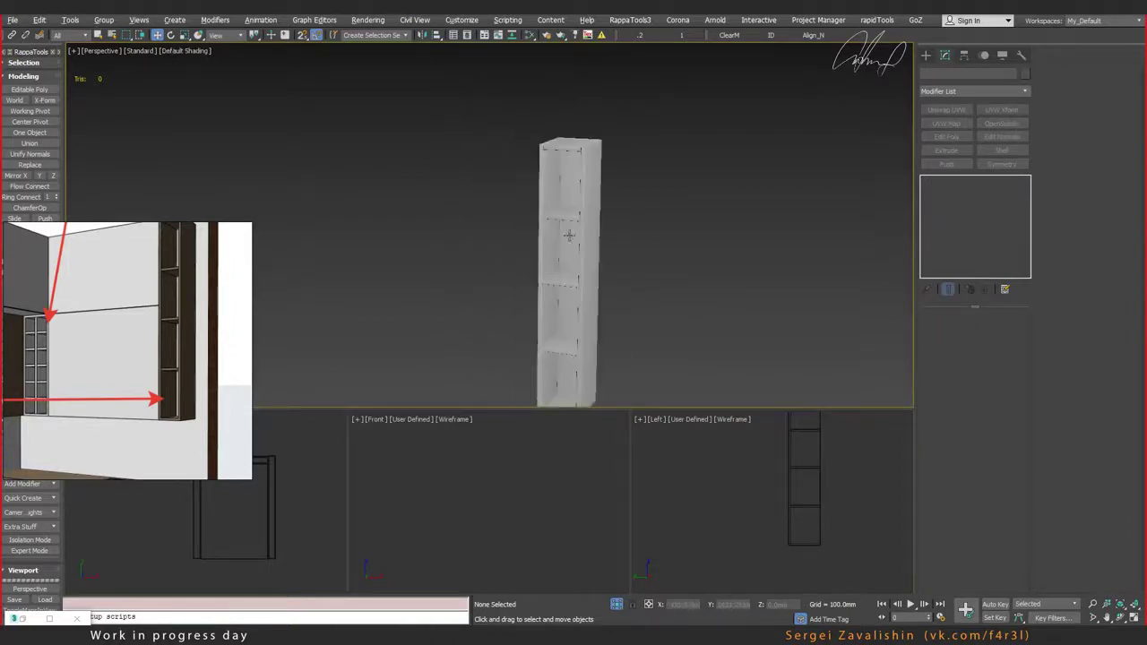
alt+middle_drag(541, 270, 553, 141)
scroll(553, 141, up, 5)
scroll(545, 248, up, 2)
Step: Raise the shelf column slightly along Z using the spinner
click(623, 243)
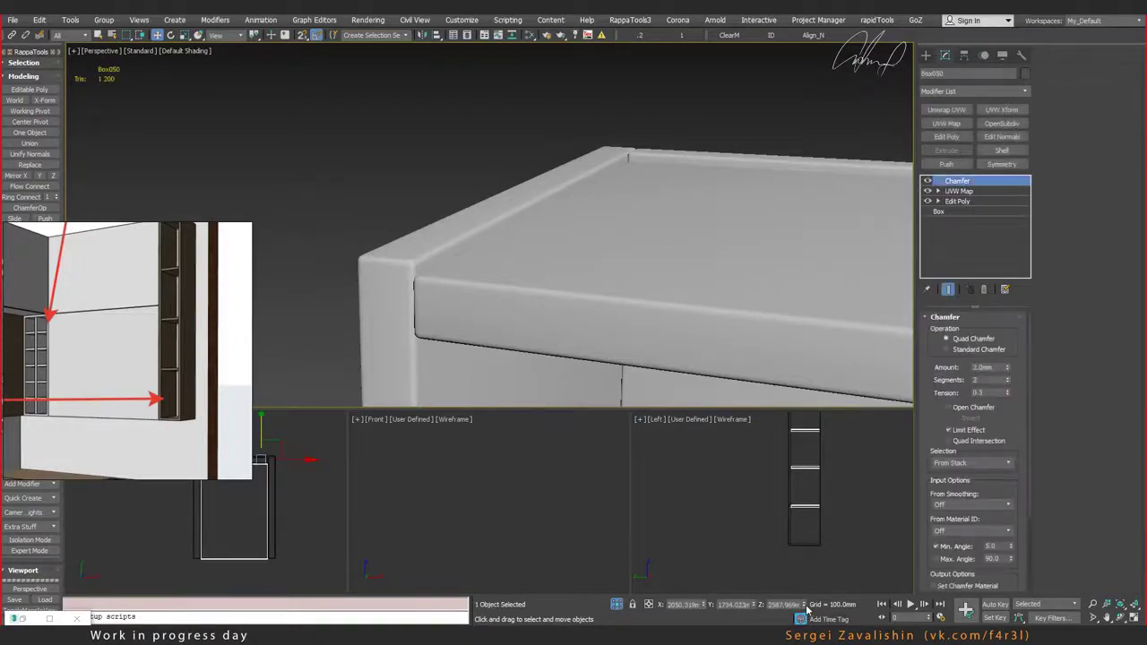
drag(805, 609, 808, 488)
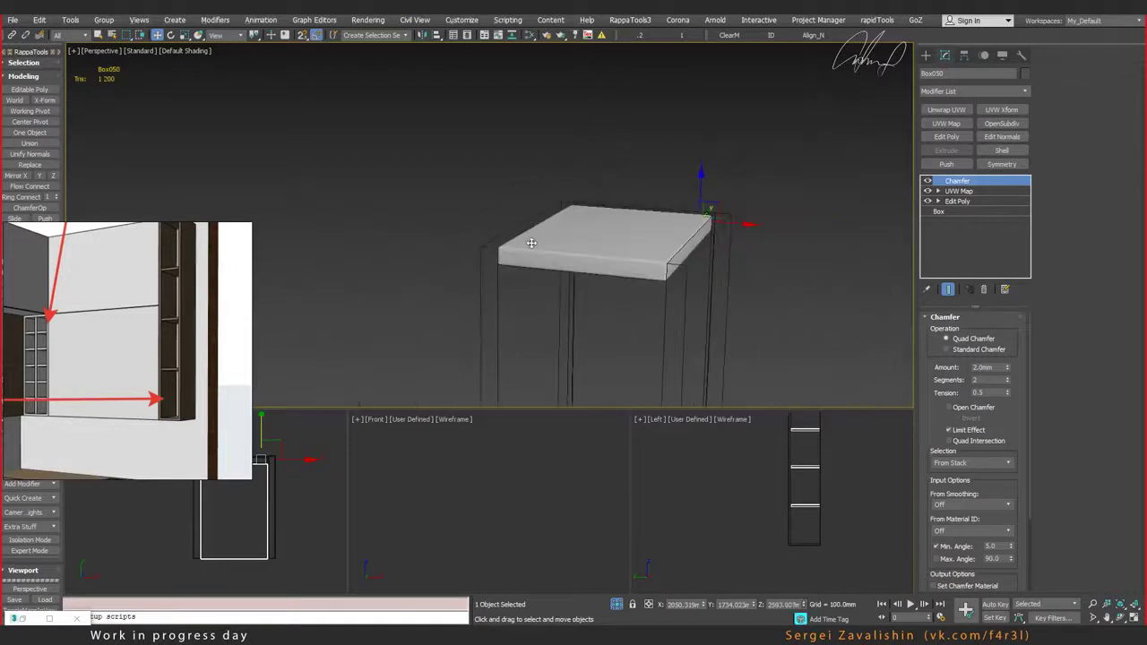
scroll(545, 318, down, 5)
alt+middle_drag(545, 319, 536, 326)
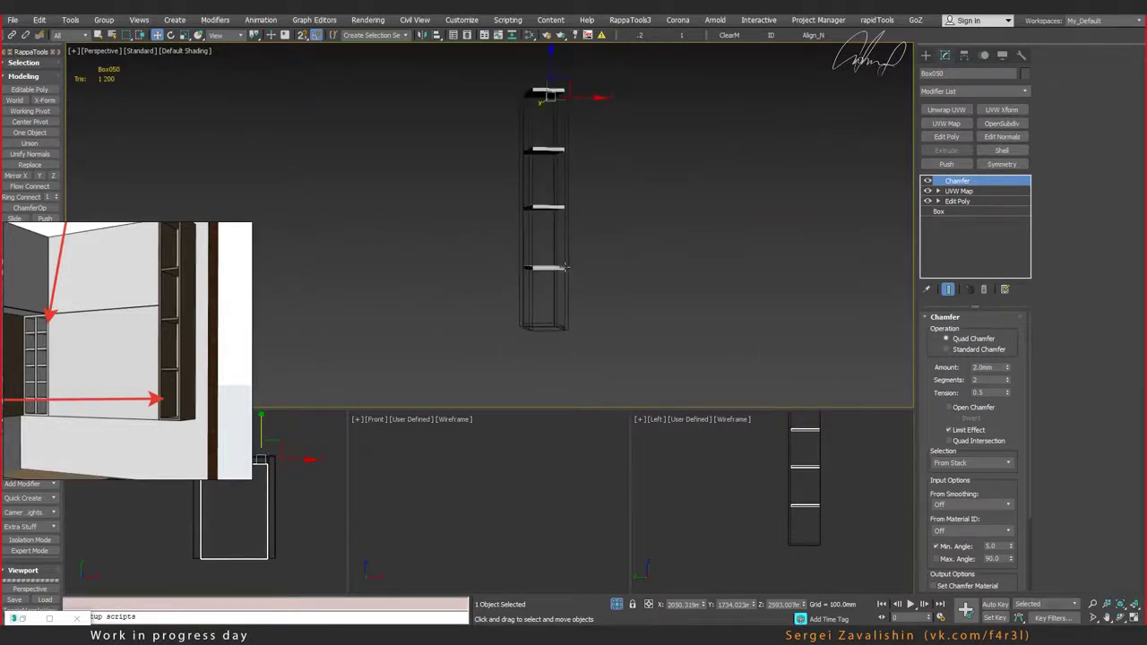
scroll(536, 315, up, 5)
scroll(484, 282, up, 2)
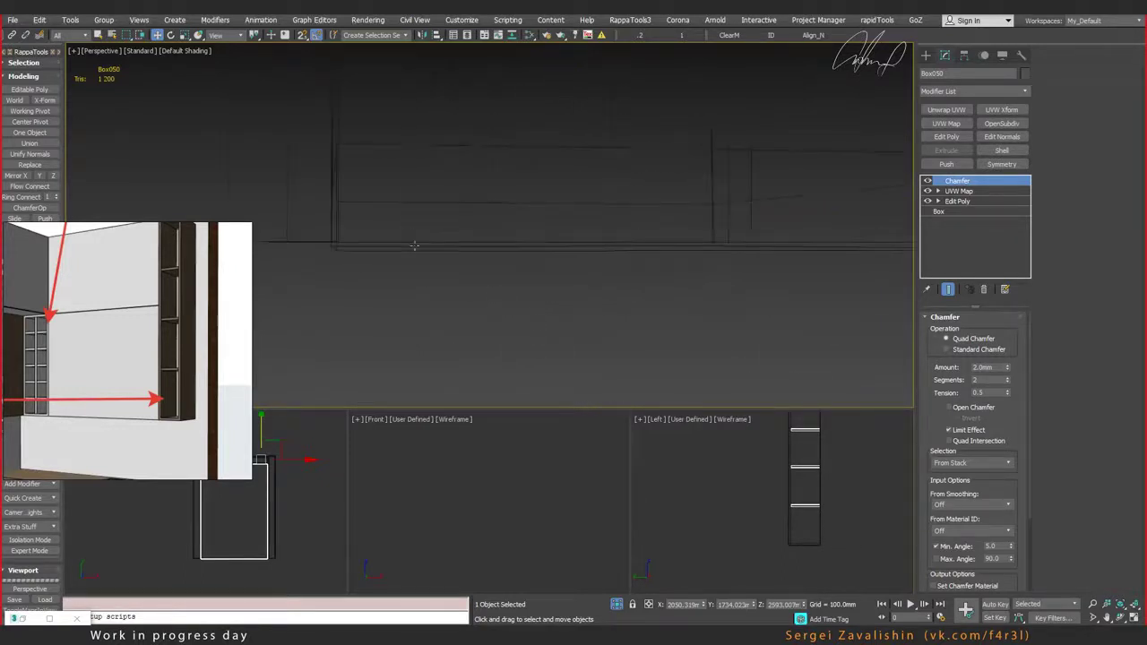
Step: Region-select all five shelf pieces together
click(445, 259)
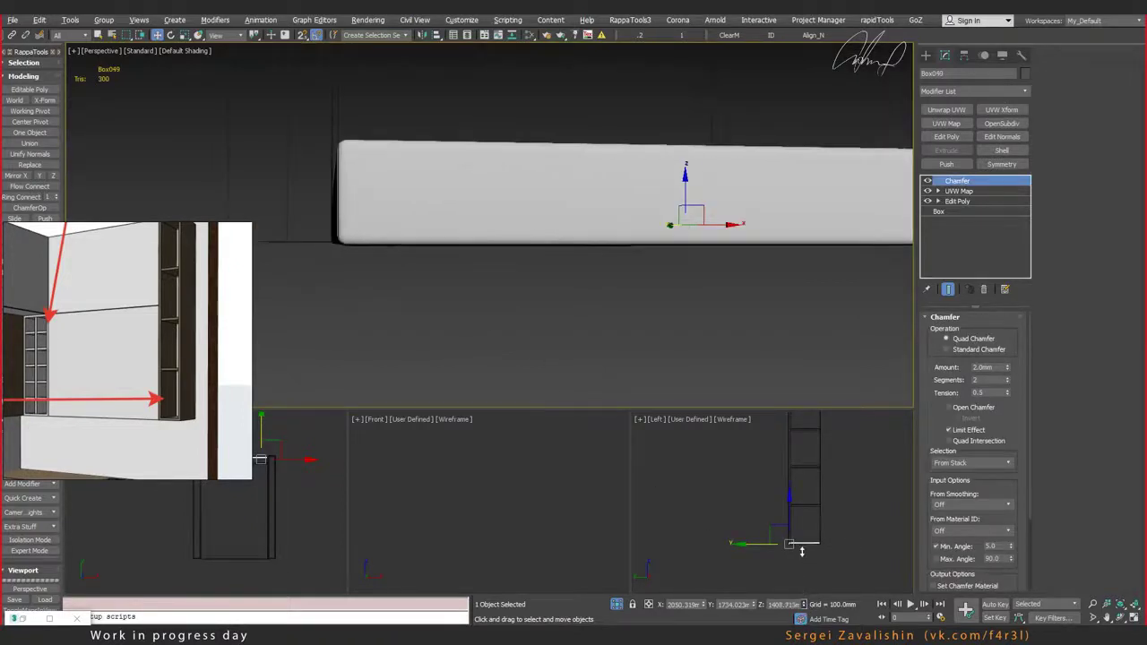
scroll(442, 259, down, 5)
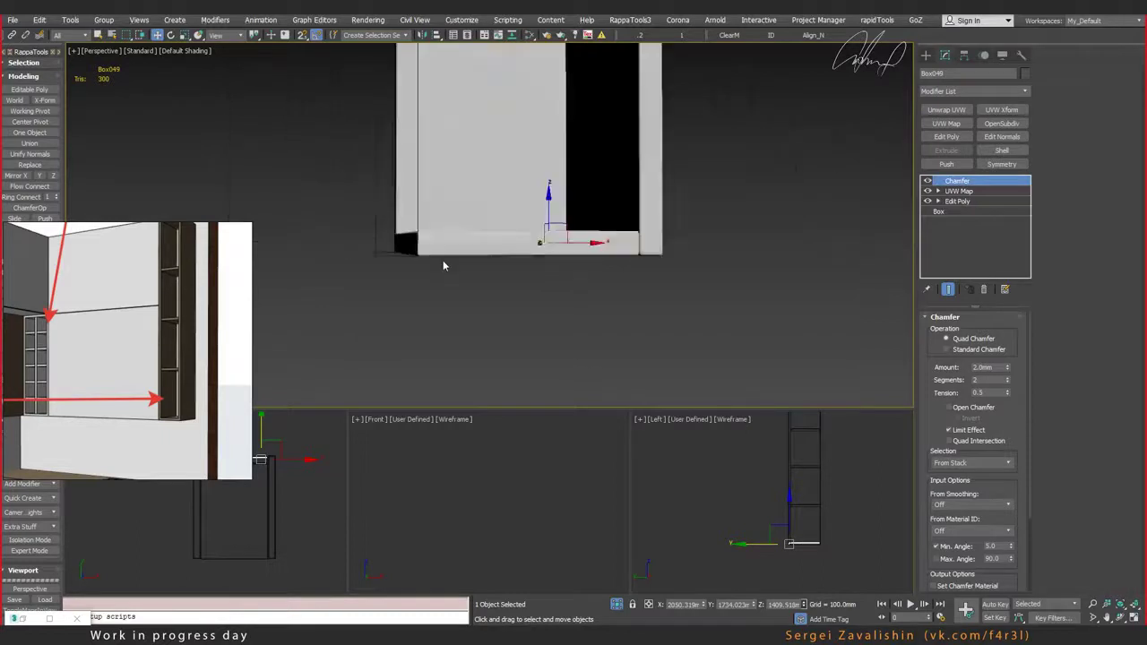
scroll(442, 260, down, 3)
scroll(502, 258, down, 3)
scroll(484, 251, down, 2)
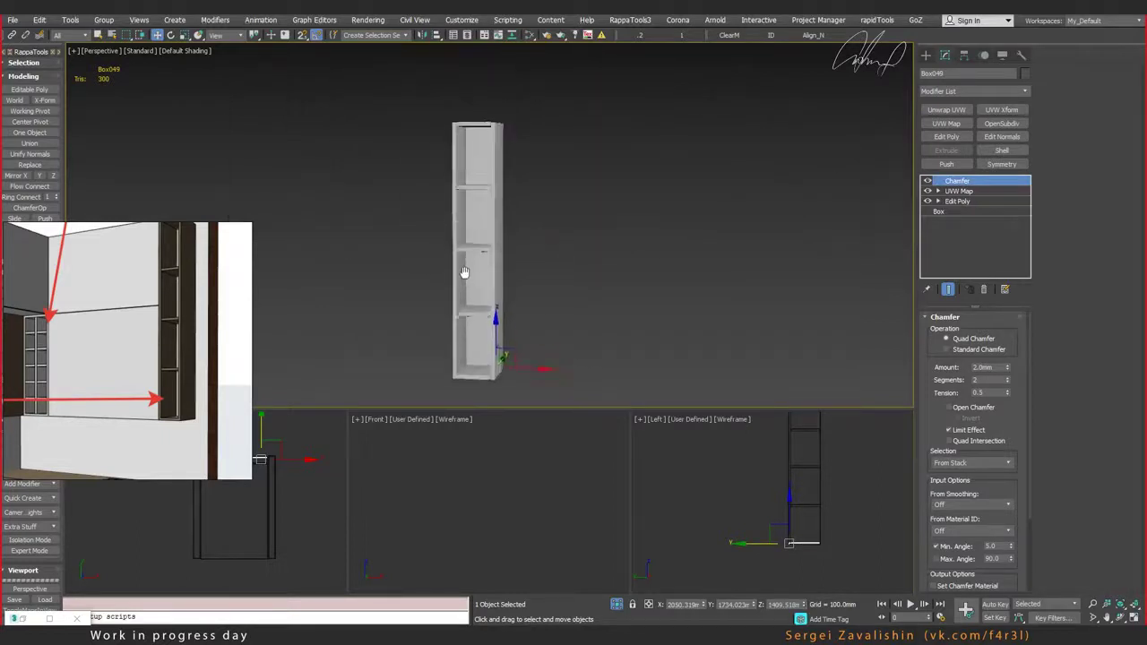
scroll(473, 247, down, 2)
drag(408, 133, 555, 381)
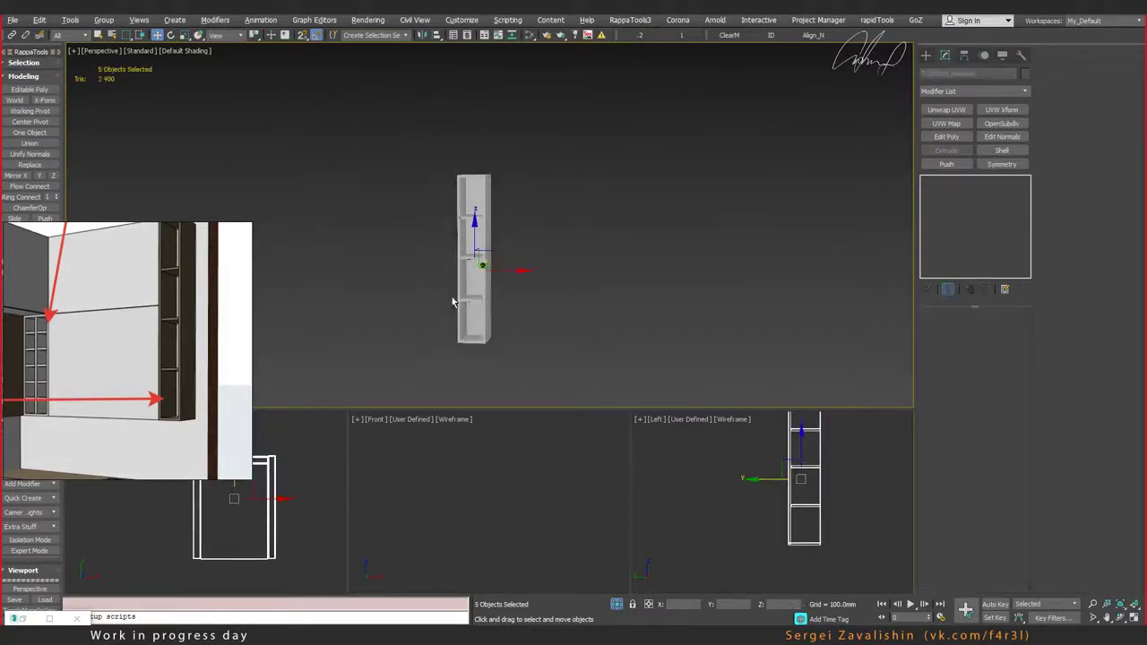
Step: Group the five shelf pieces under the name 'правая полка' and zoom to inspect it
key(ctrl+g)
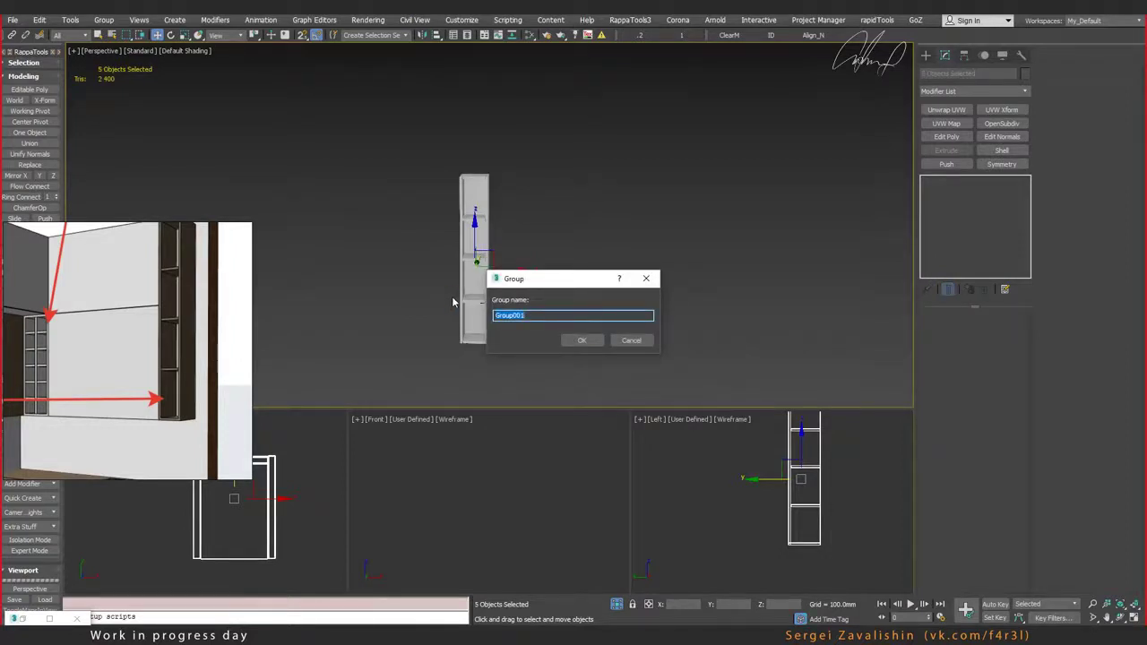
text(ghf)
key(Return)
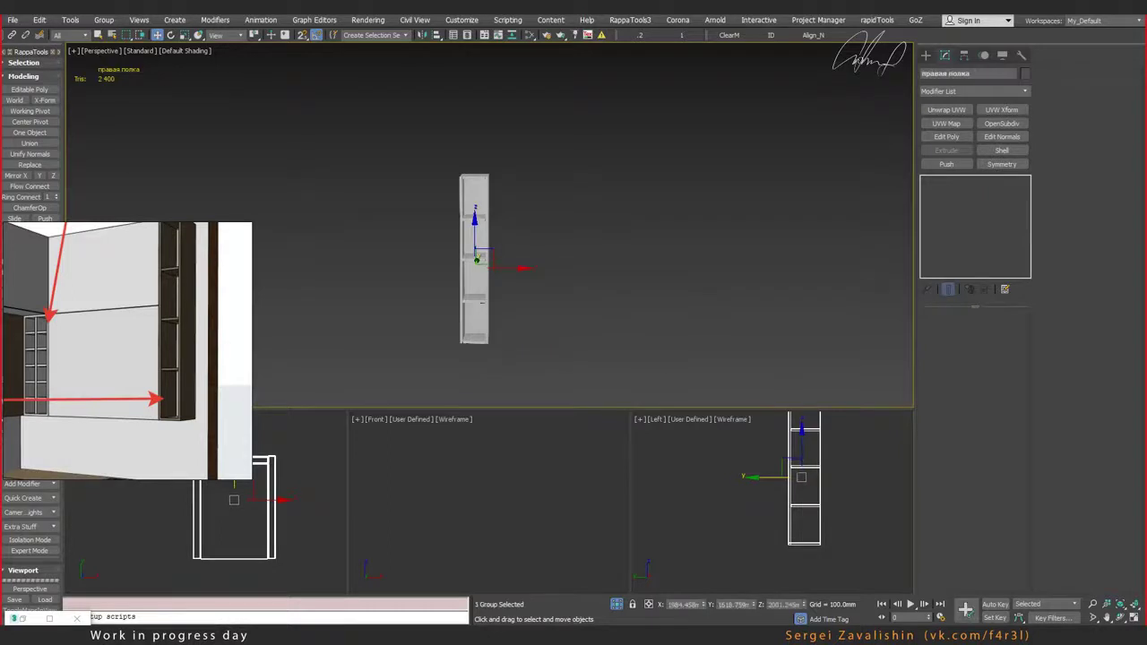
scroll(466, 251, up, 3)
scroll(484, 260, up, 1)
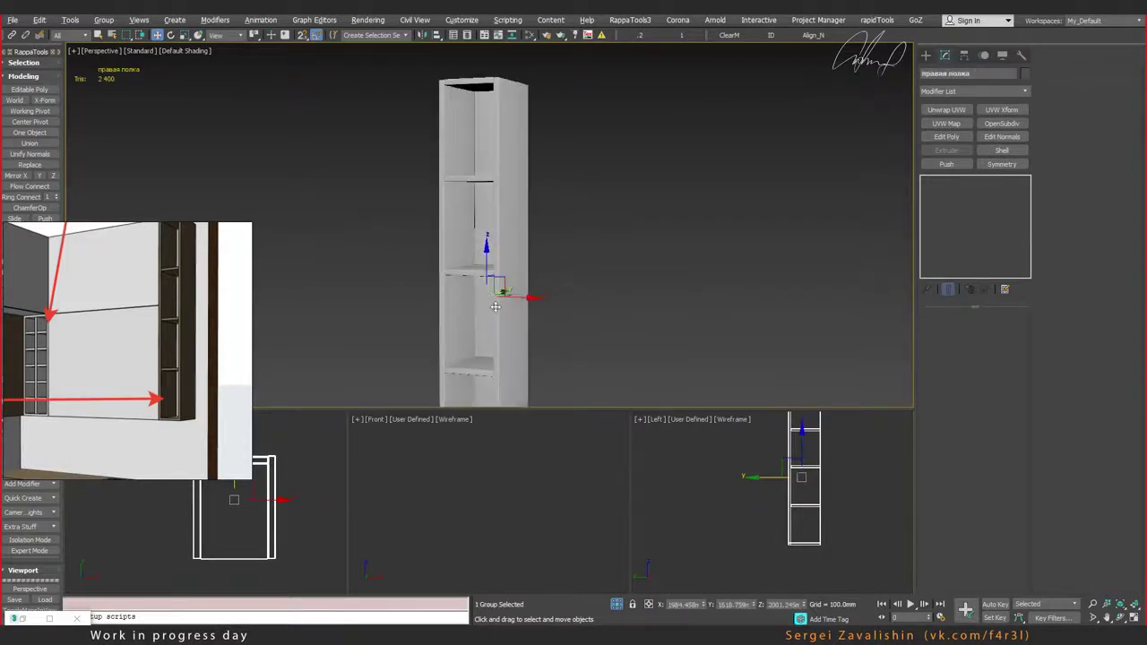
scroll(497, 269, up, 3)
scroll(488, 265, down, 2)
scroll(479, 266, down, 2)
scroll(477, 265, down, 2)
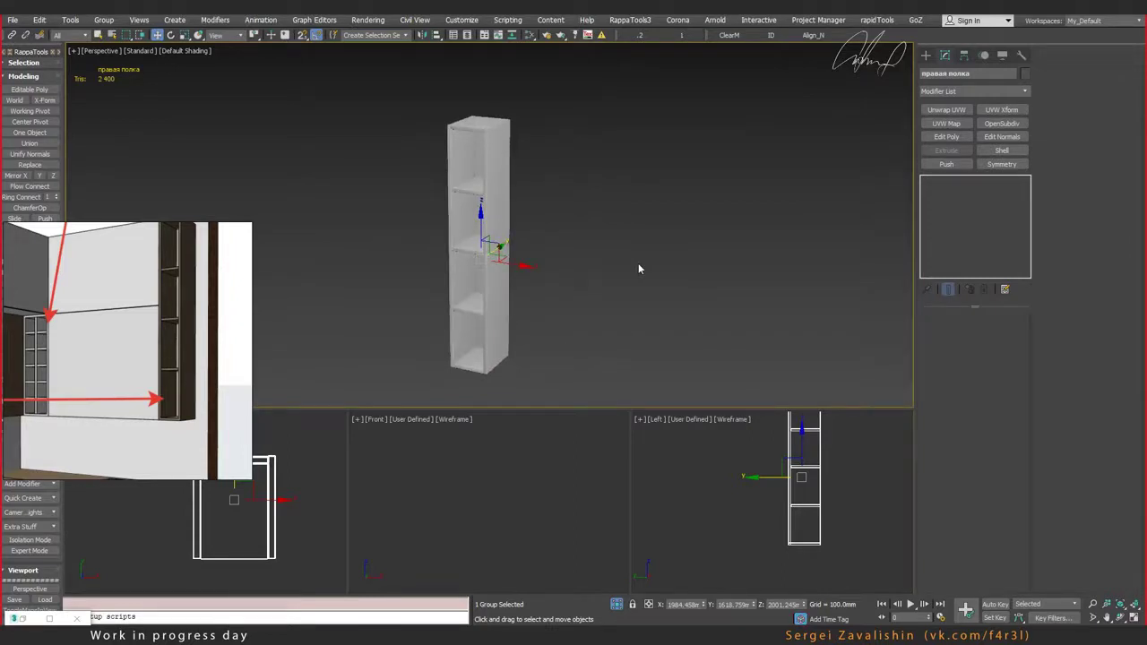
scroll(490, 266, up, 2)
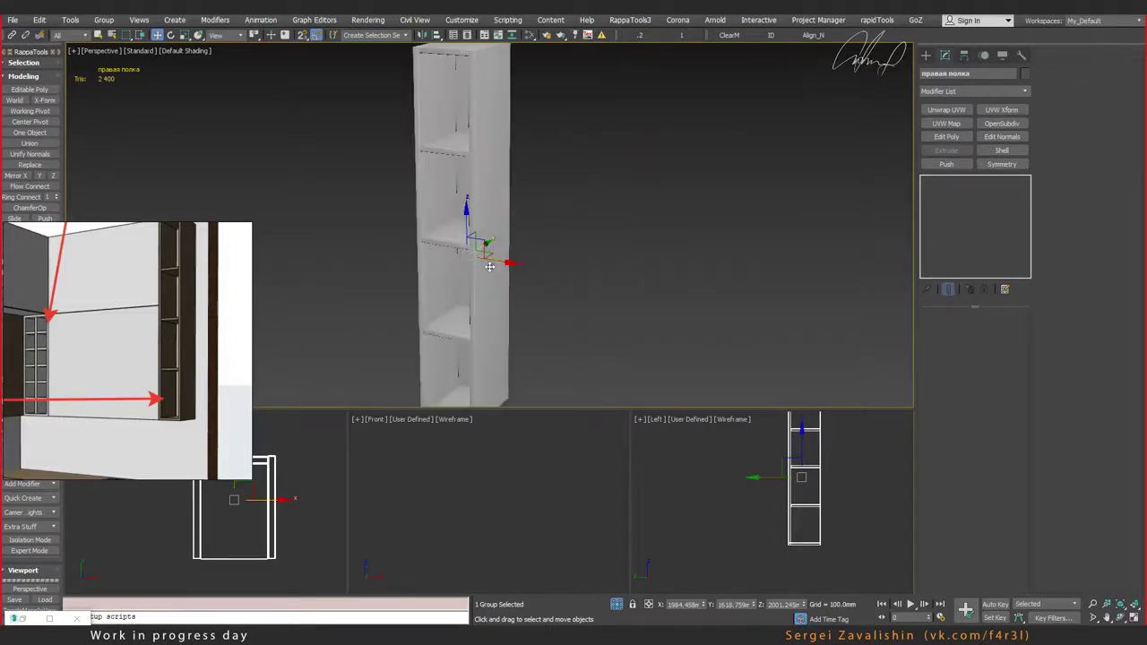
scroll(491, 265, up, 1)
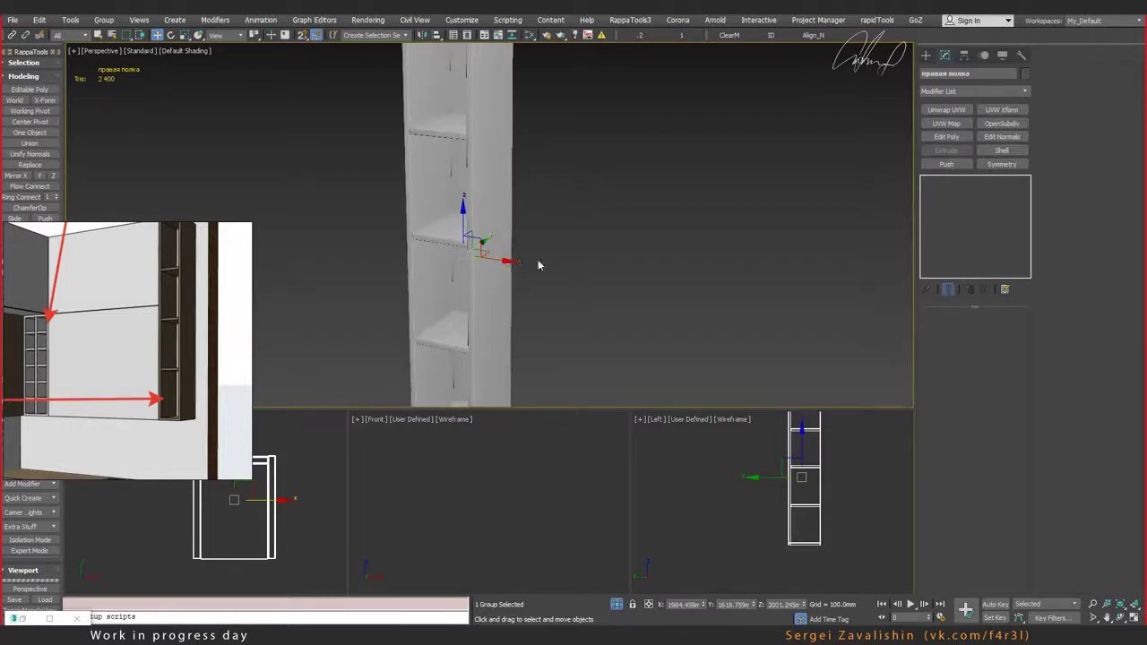
scroll(538, 265, down, 4)
Step: Frame the whole kitchen and orbit around it with edged faces shown
scroll(582, 269, down, 1)
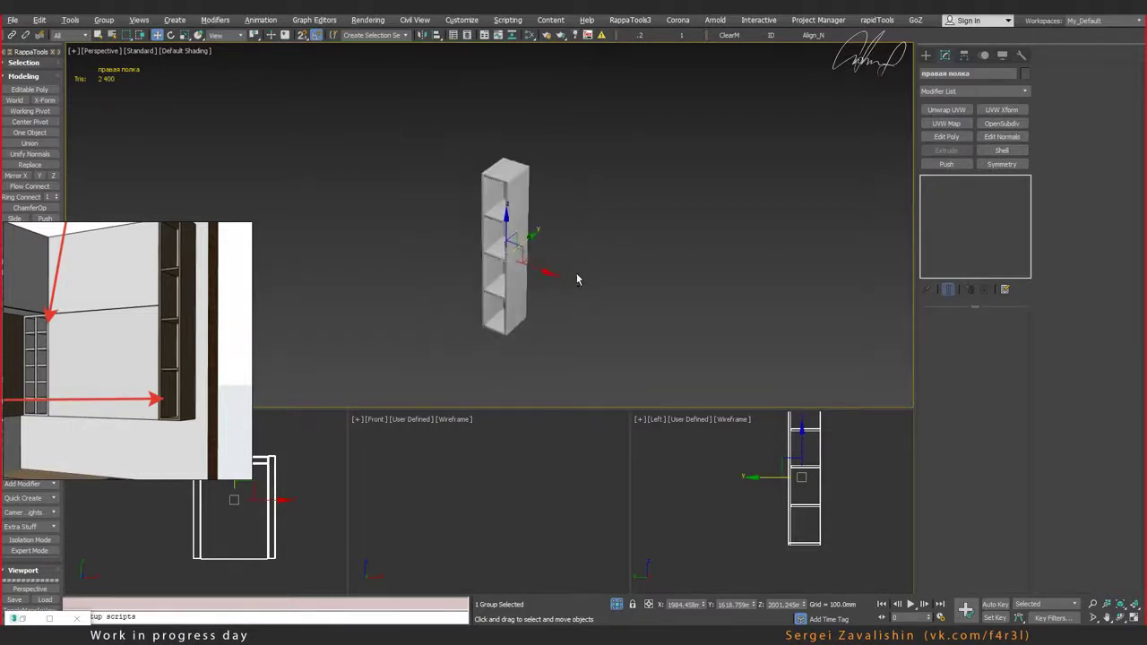
key(shift+ctrl+z)
key(shift+z)
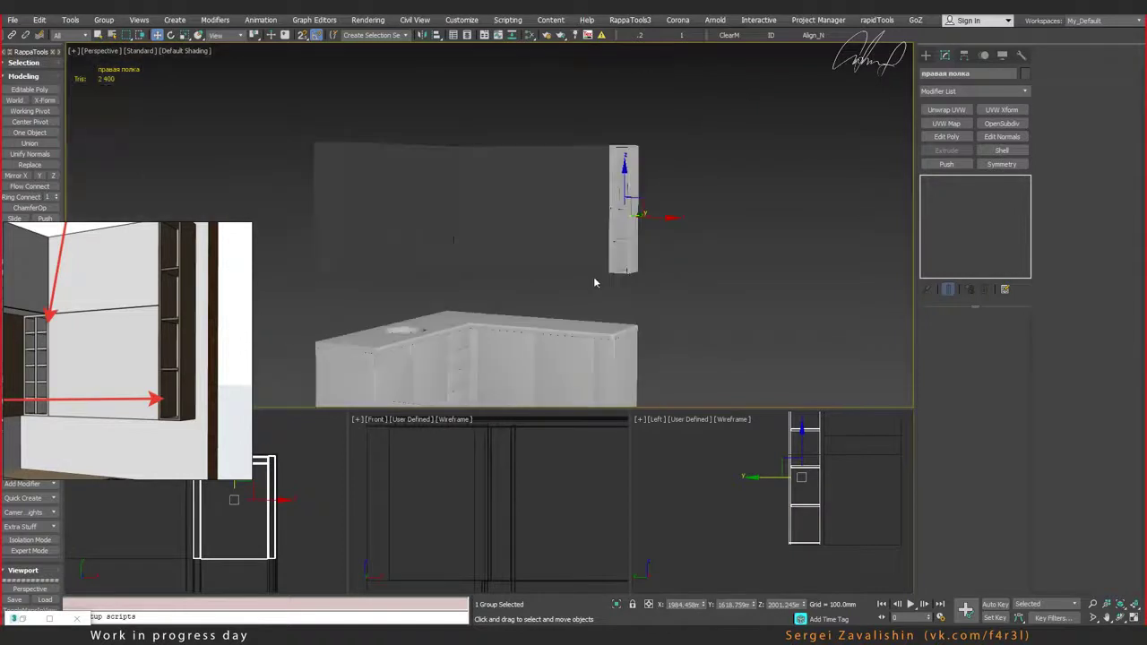
key(F4)
alt+middle_drag(521, 301, 573, 239)
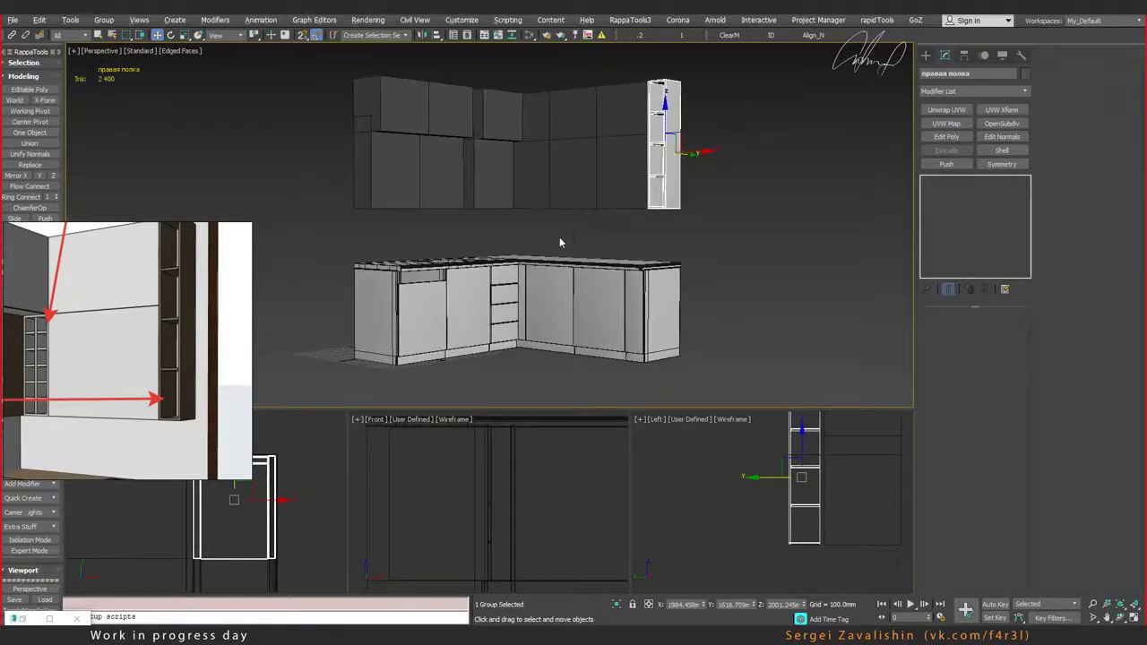
middle_drag(556, 235, 649, 248)
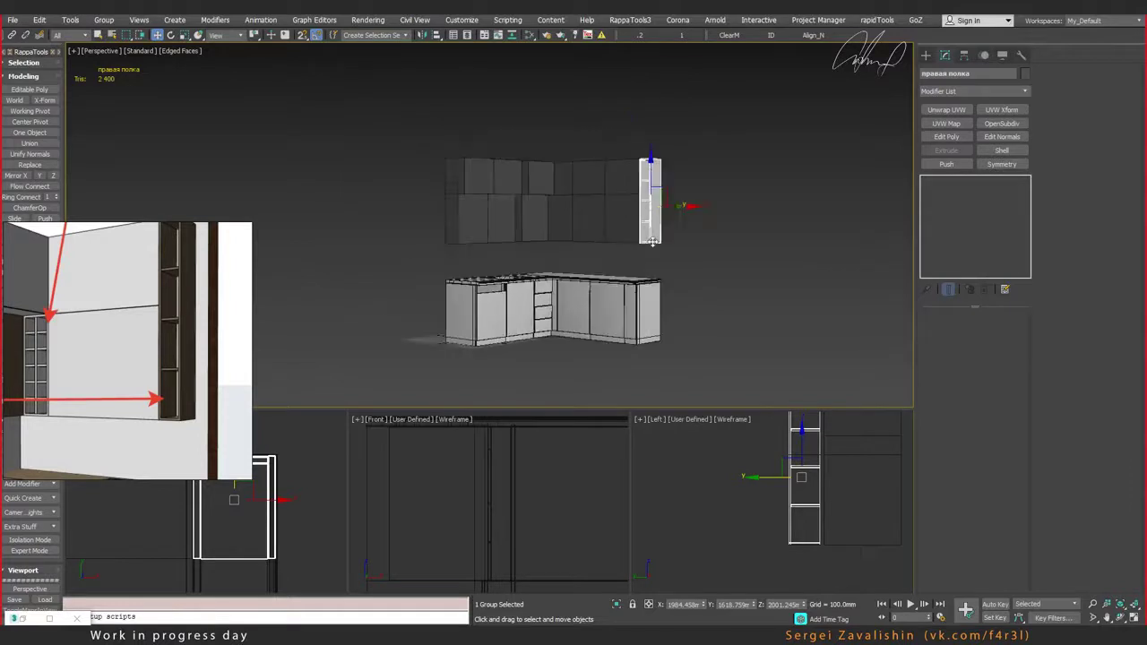
scroll(649, 248, up, 3)
middle_drag(543, 263, 670, 257)
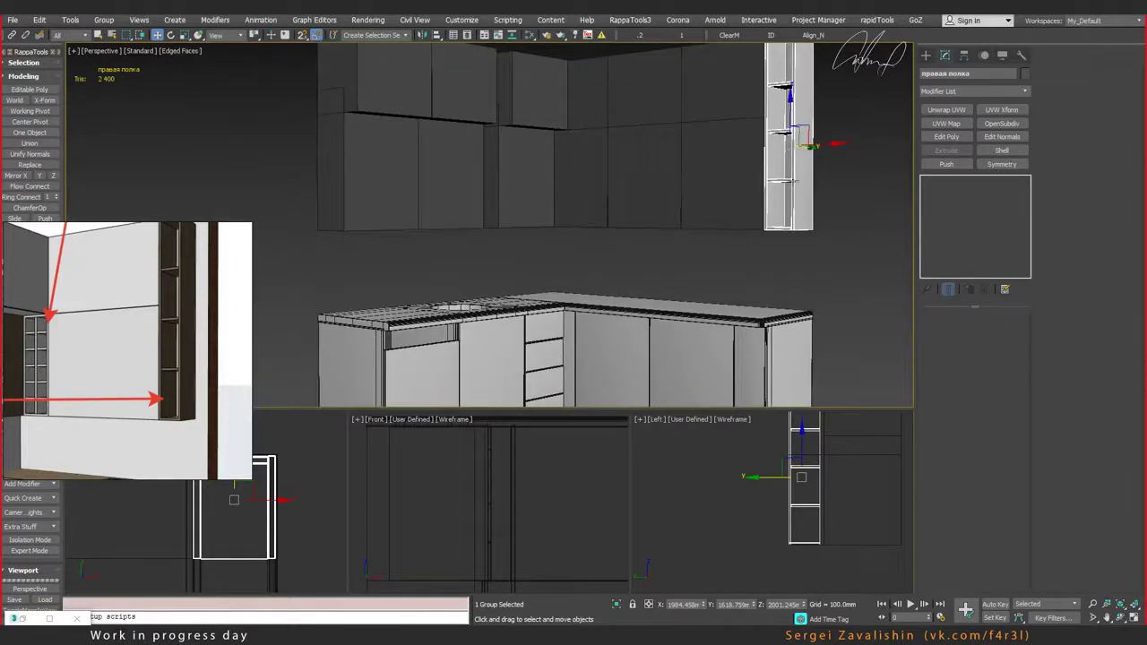
Step: Turn off edged faces and inspect the countertop alongside the sink reference image
key(F4)
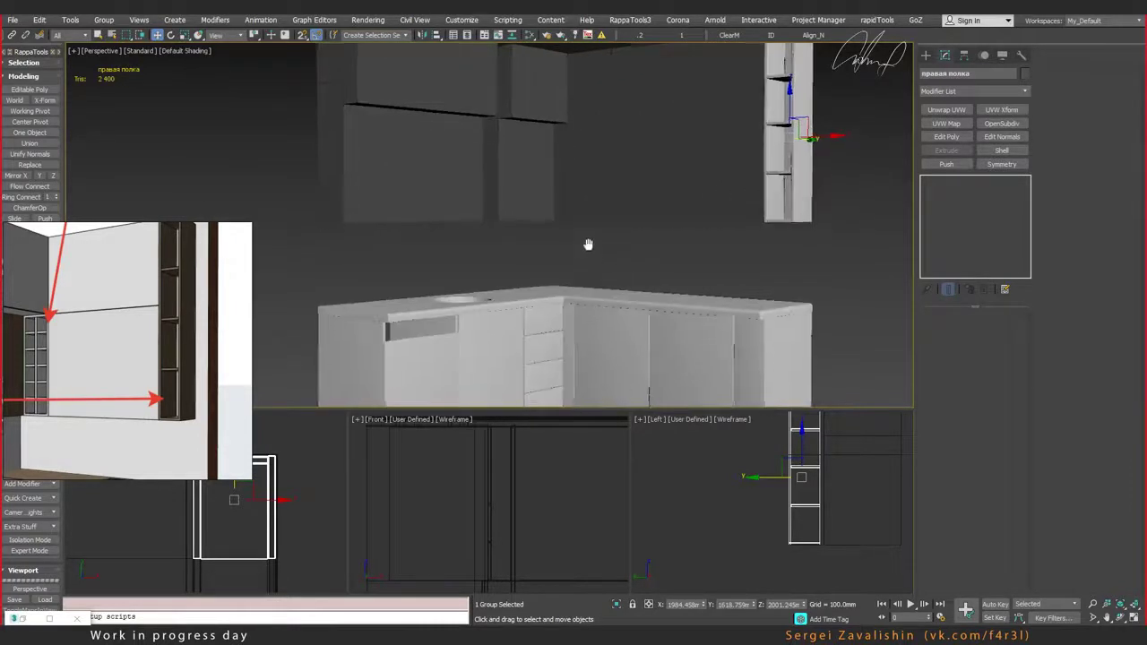
alt+middle_drag(589, 246, 575, 222)
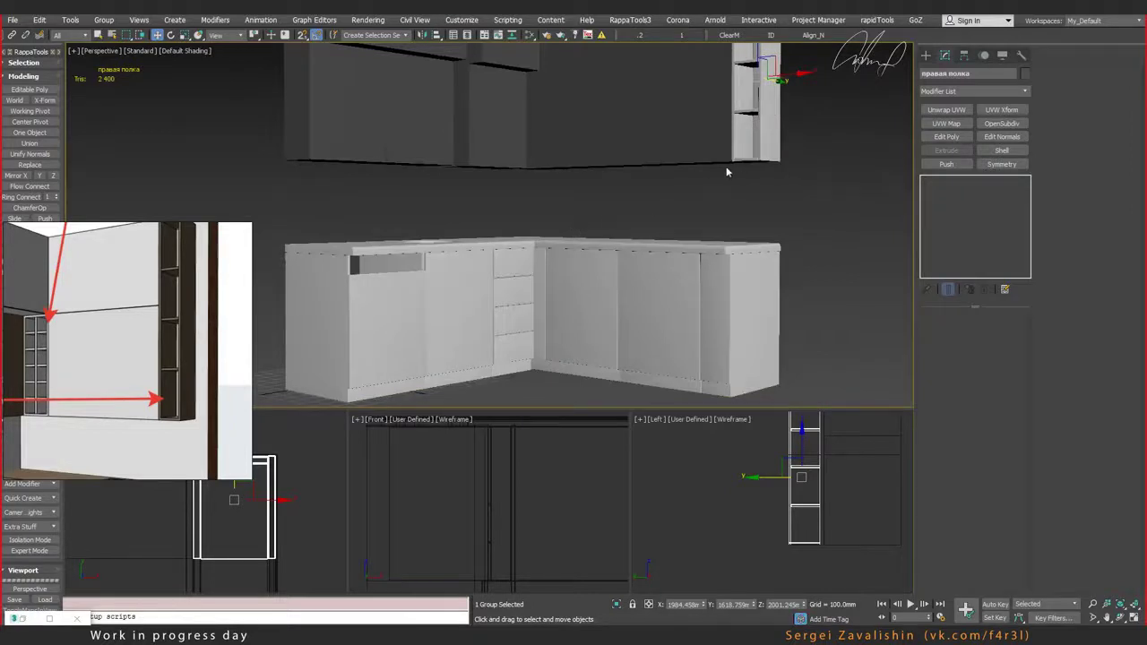
middle_drag(481, 115, 491, 181)
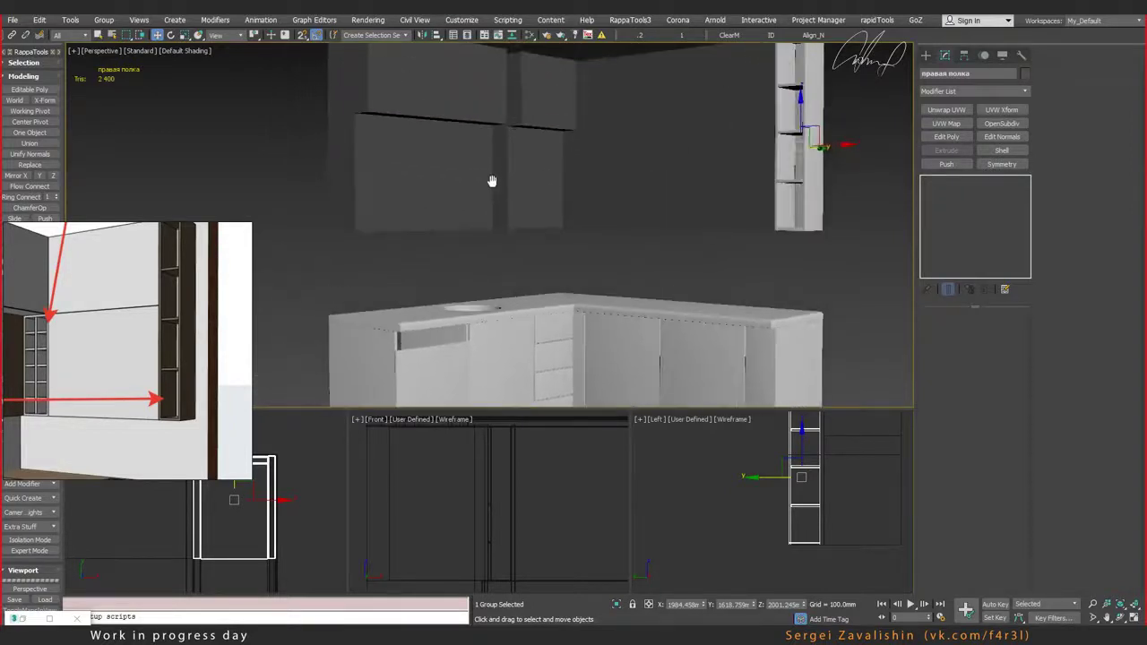
middle_drag(541, 263, 473, 263)
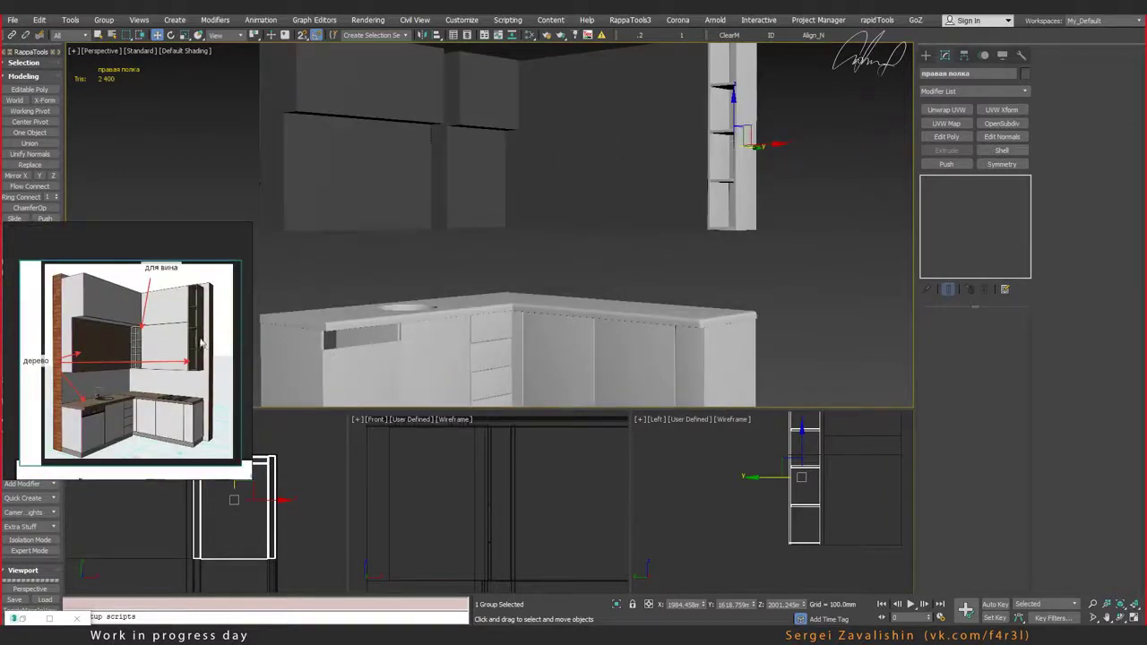
scroll(202, 345, down, 2)
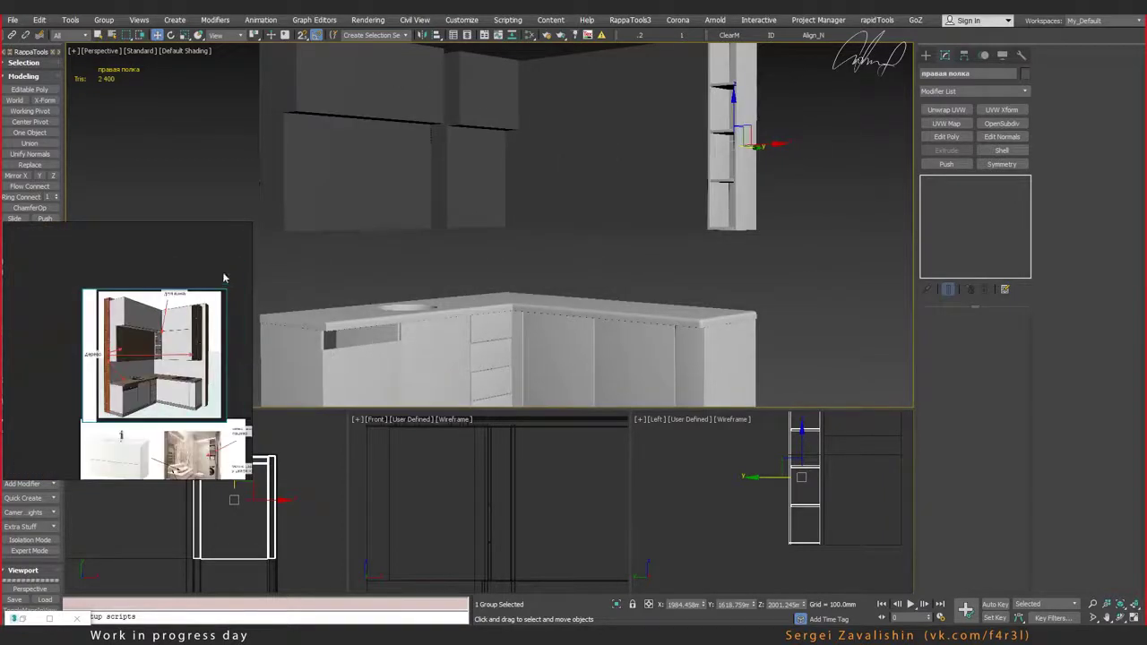
scroll(154, 337, up, 2)
scroll(154, 337, up, 3)
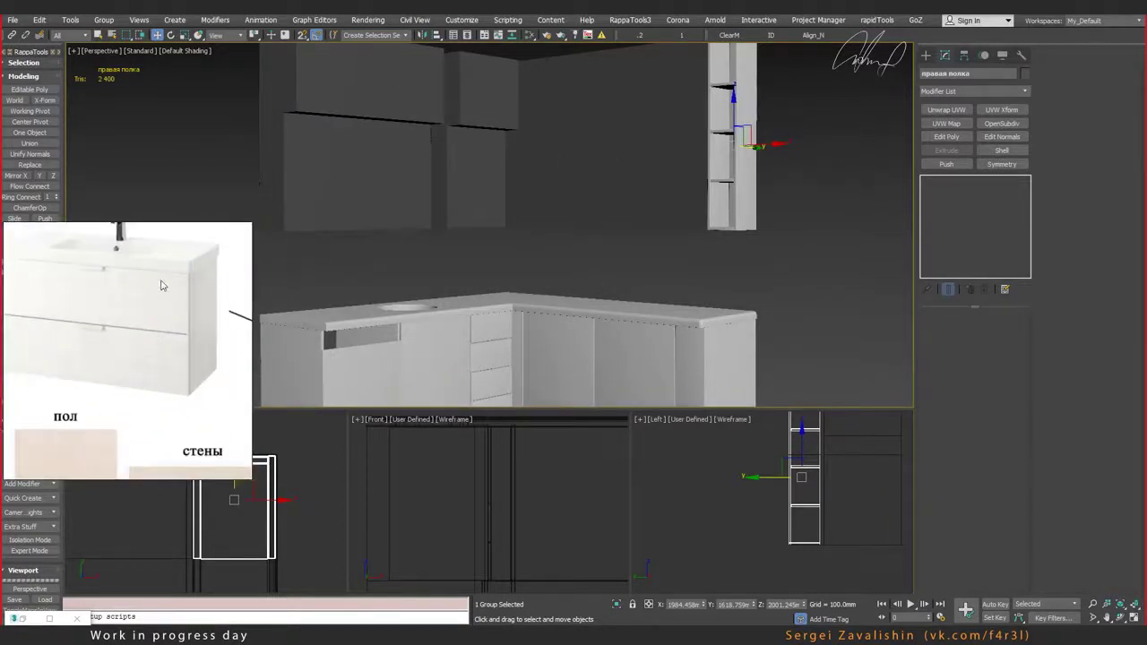
middle_drag(161, 285, 191, 329)
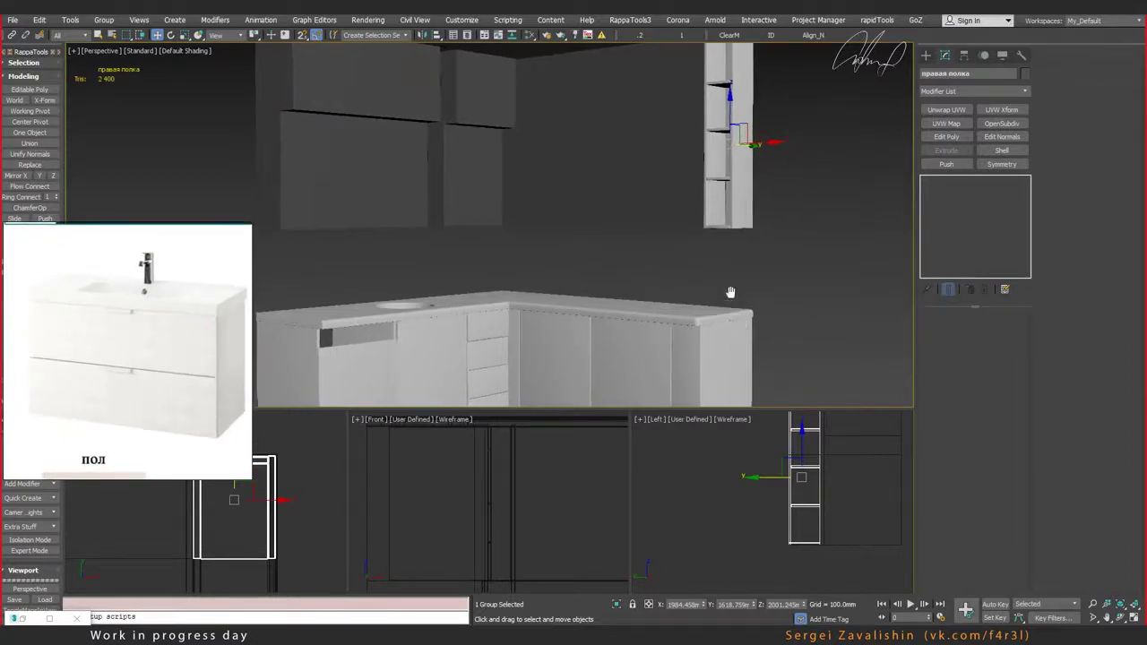
alt+middle_drag(713, 333, 717, 305)
Step: Select all 37 kitchen objects and hide them, leaving the scene empty
click(929, 54)
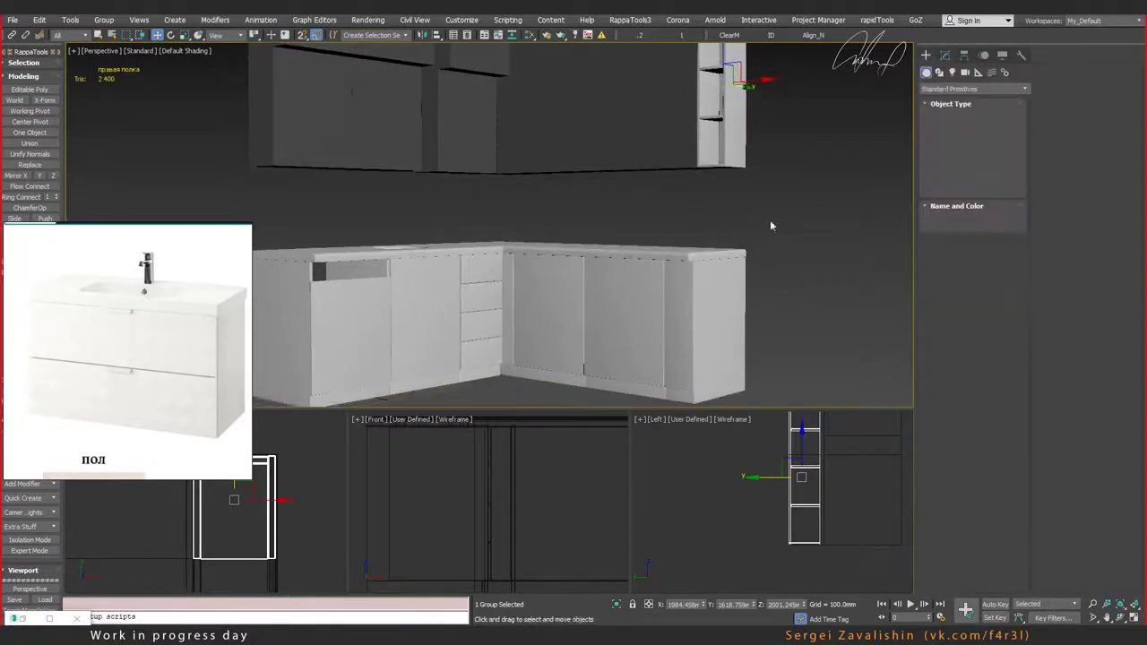
scroll(656, 316, down, 5)
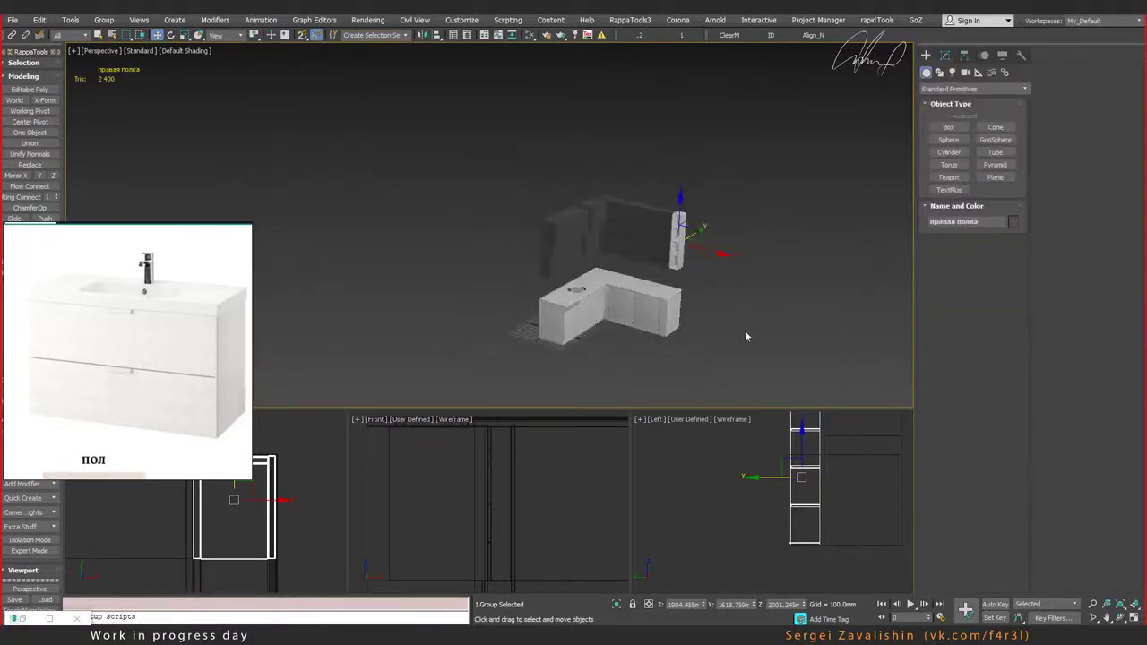
drag(391, 154, 736, 312)
right_click(720, 285)
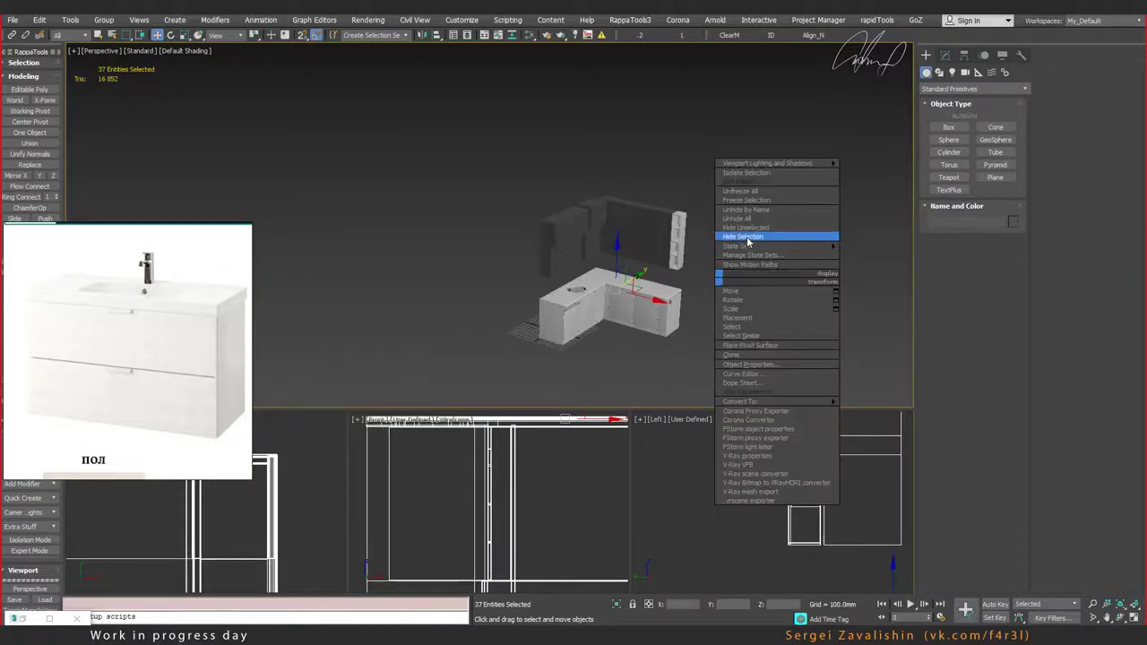
click(749, 239)
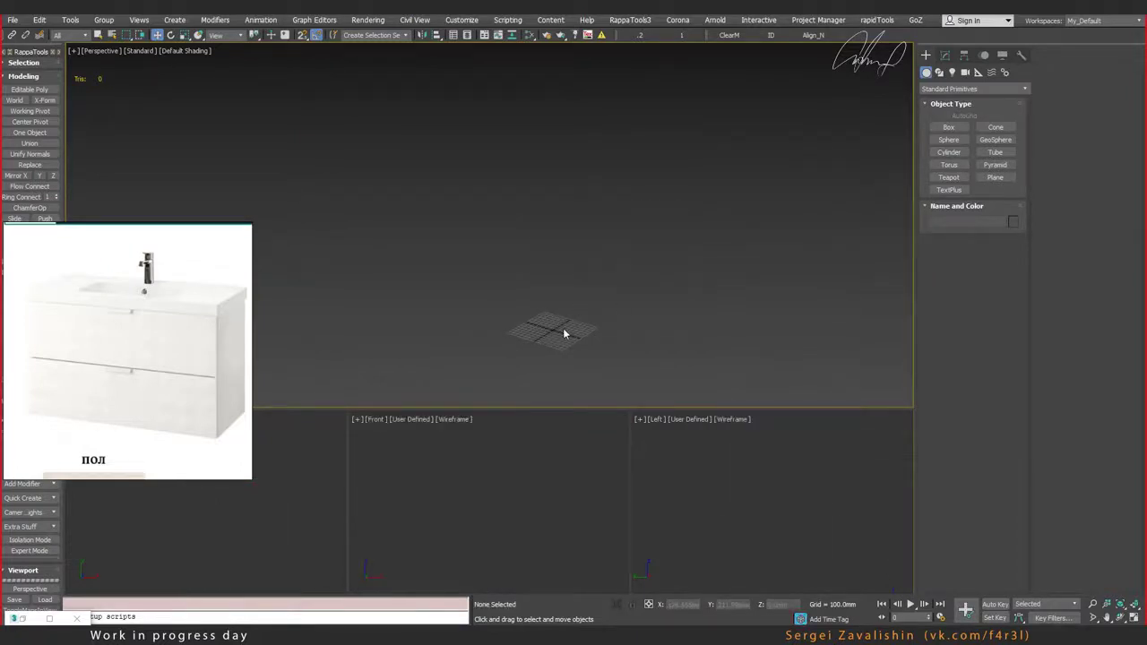
click(948, 127)
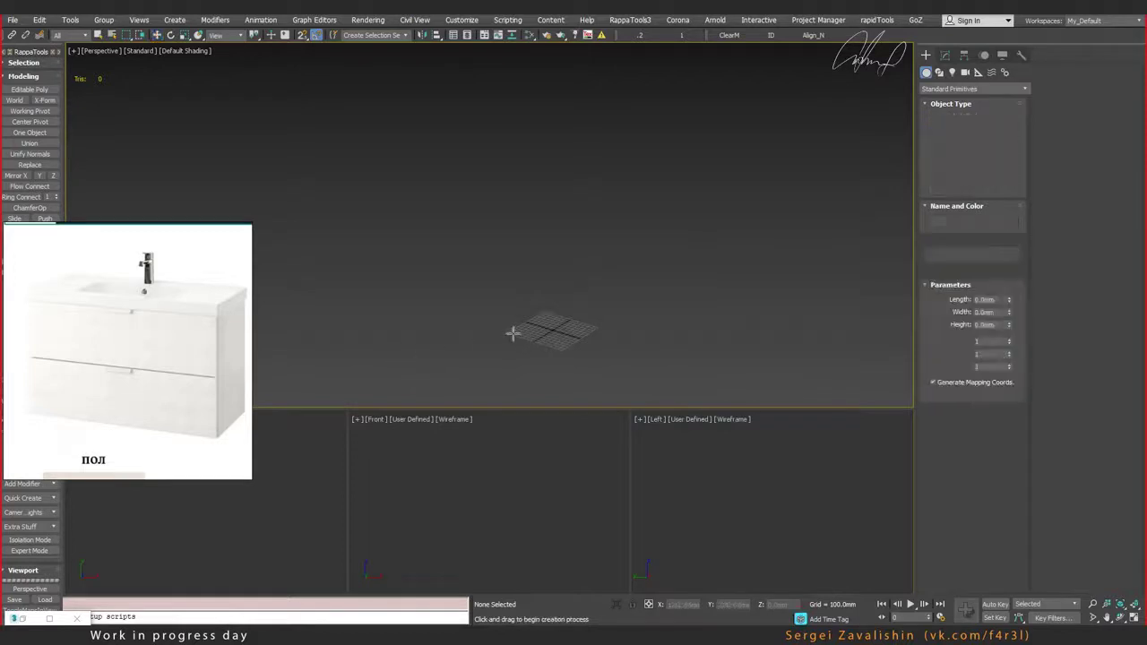
Step: Draw a roughly 1476 × 524 × 583 mm box and zoom to frame it
drag(511, 332, 568, 315)
click(571, 288)
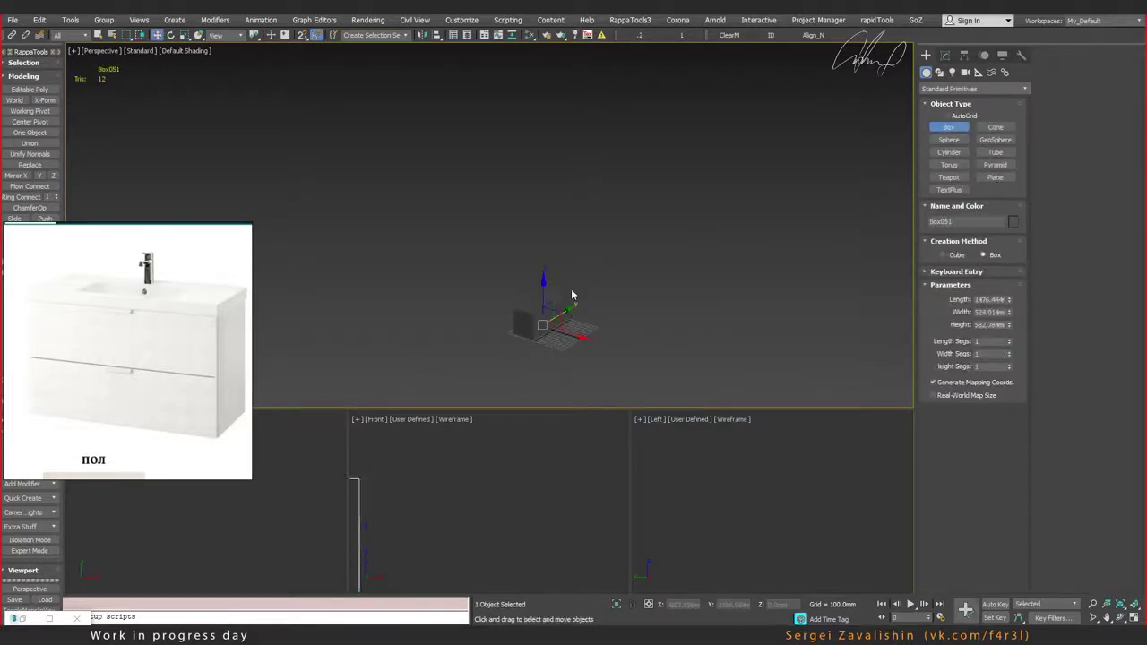
key(w)
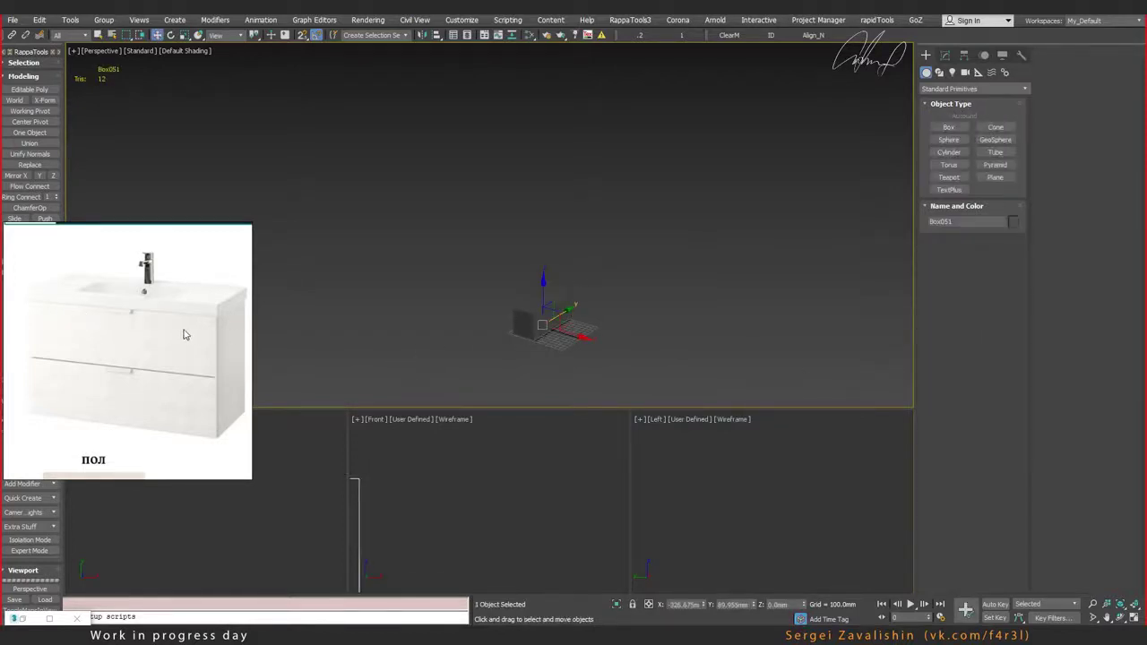
scroll(186, 341, down, 2)
key(z)
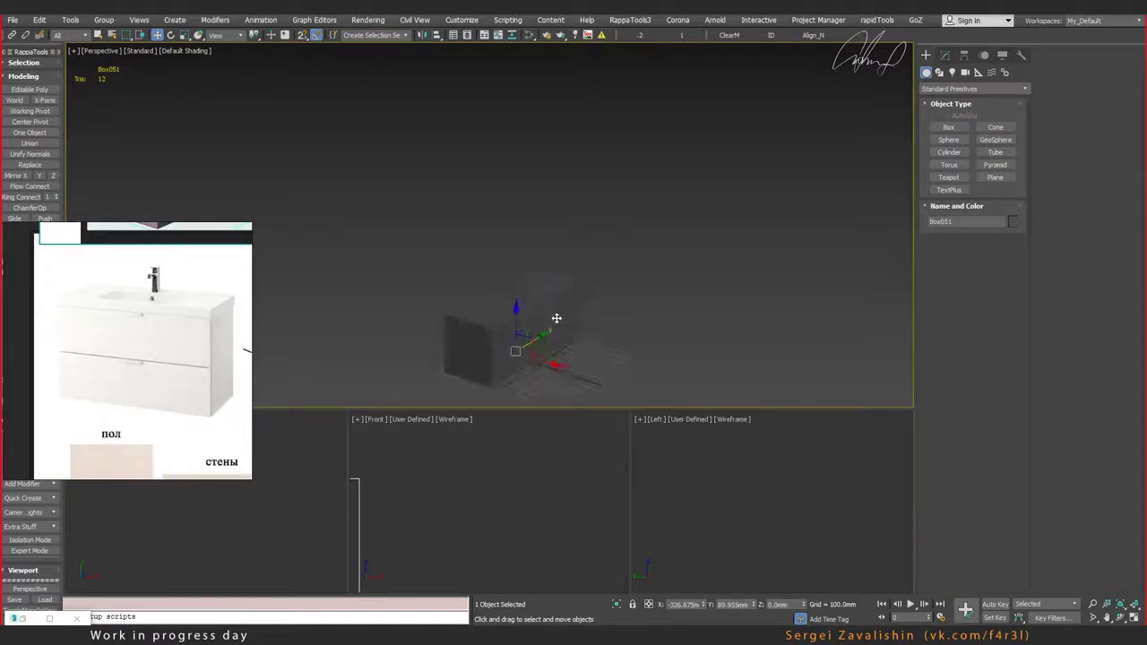
click(945, 55)
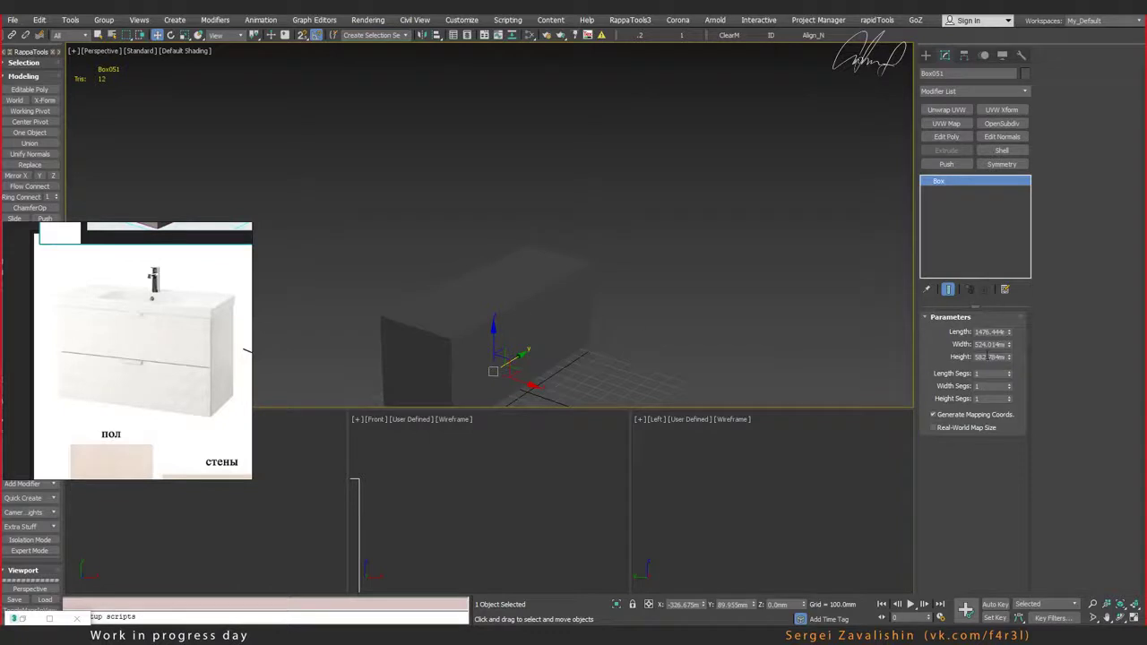
Step: Set the box's Length to 1200, Width to 500 and Height to 850 mm
drag(1008, 356, 1009, 369)
text(50)
key(Return)
mouse_move(619, 311)
alt+middle_down()
mouse_move(607, 326)
mouse_move(602, 274)
mouse_move(592, 291)
alt+middle_up()
double_click(989, 344)
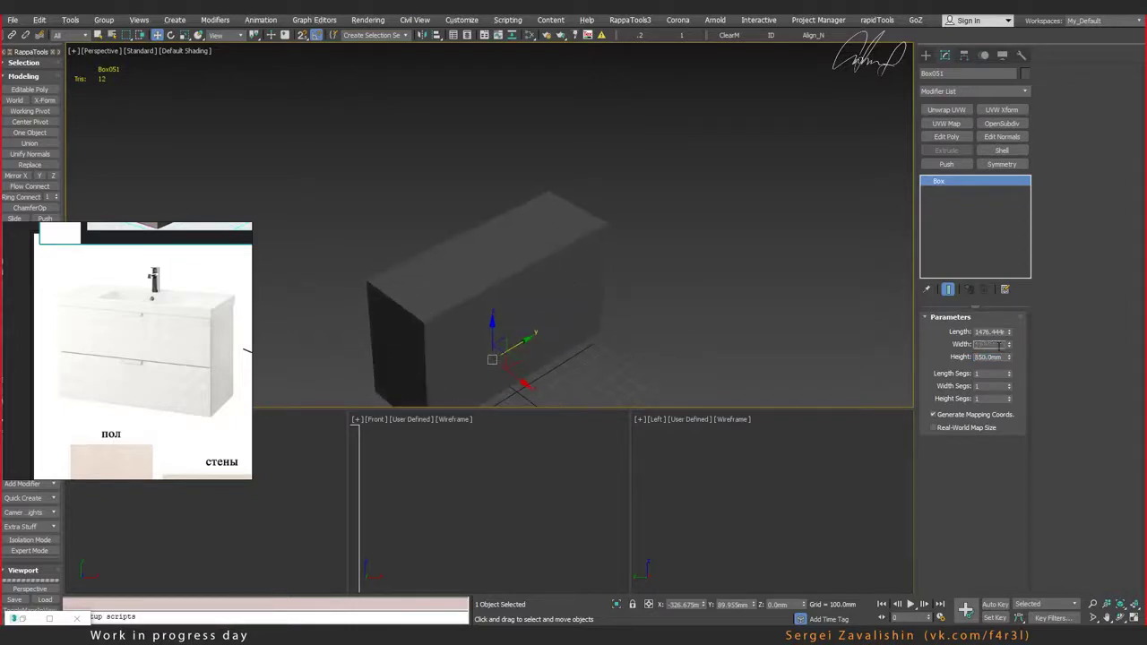
text(500)
key(Return)
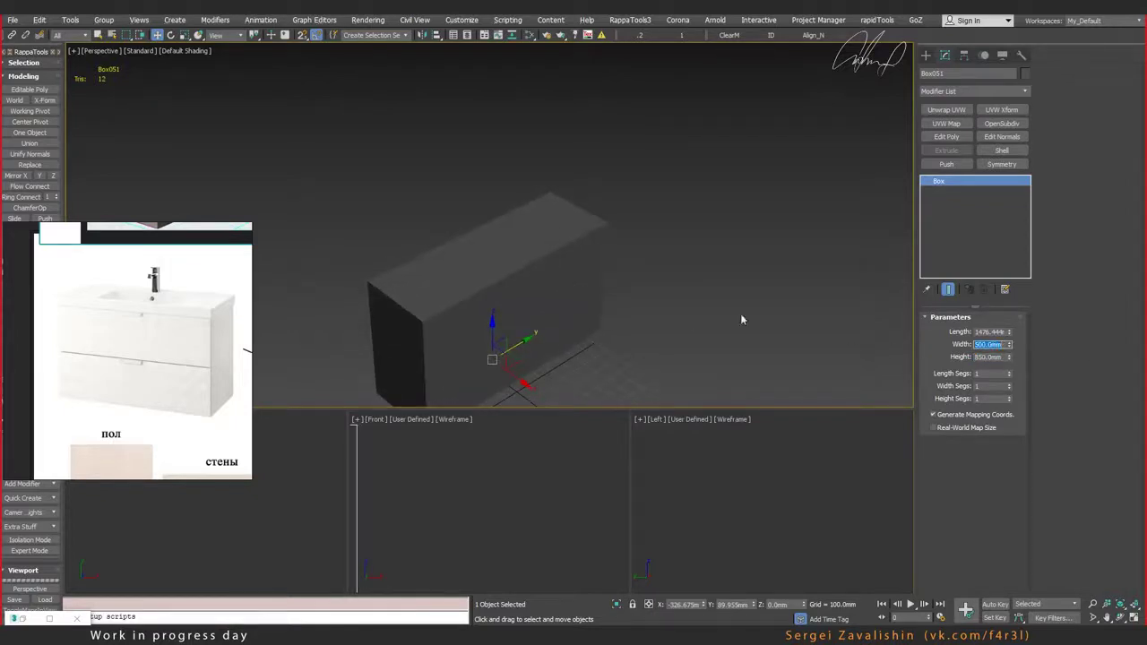
key(Tab)
text(765)
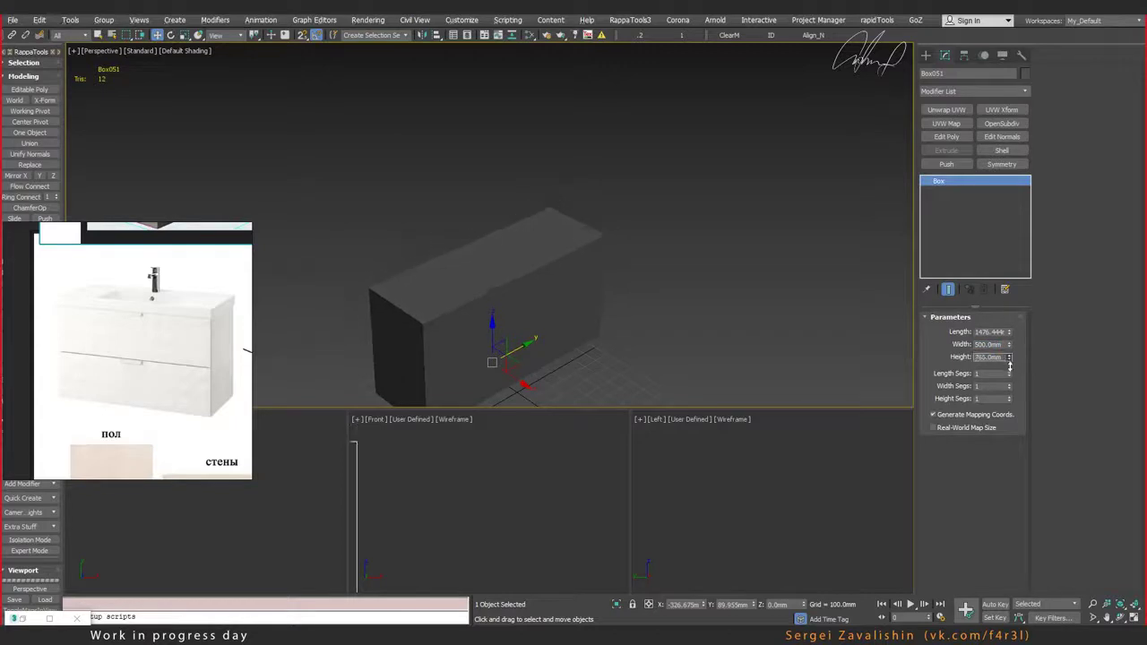
drag(1010, 359, 1011, 371)
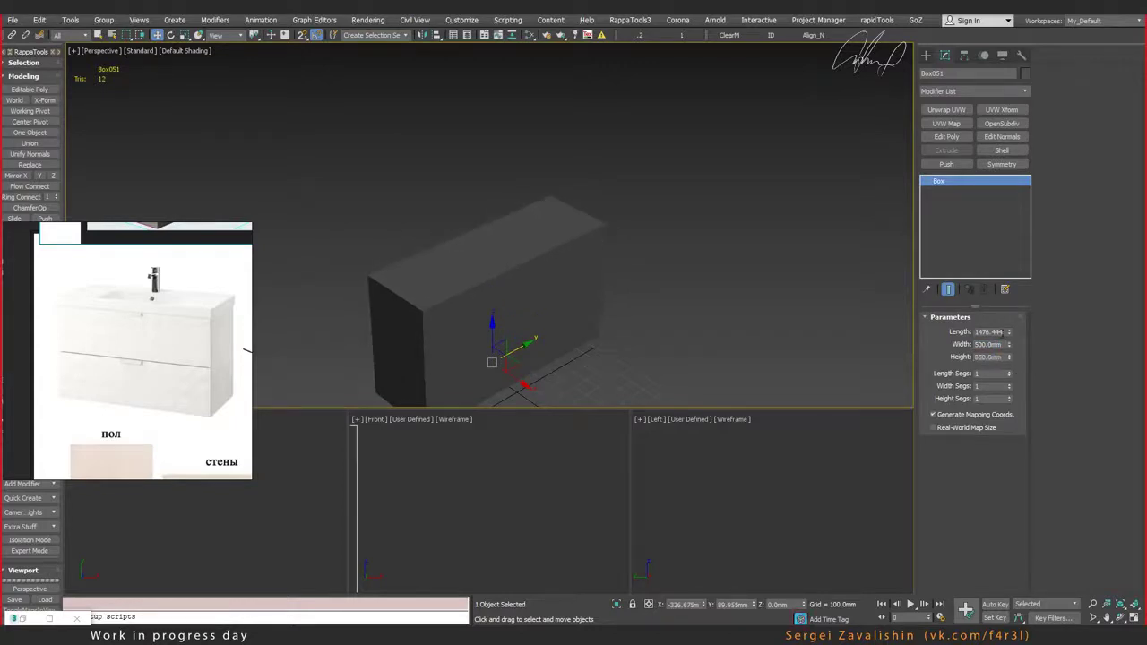
double_click(995, 332)
text(1)
text(0)
key(Return)
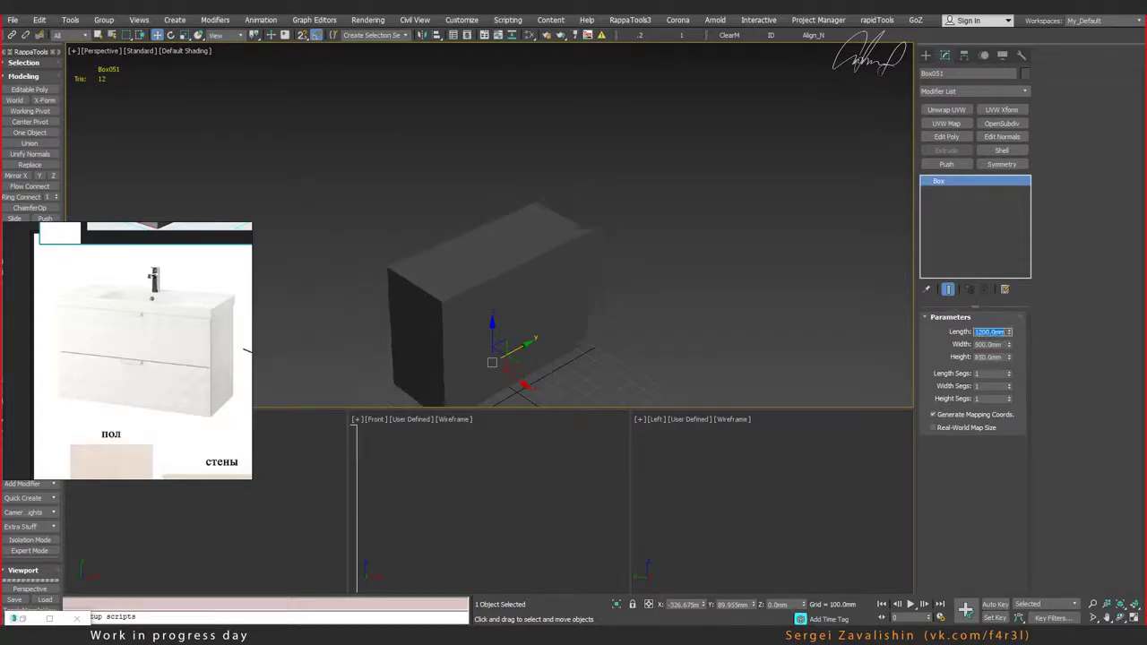
mouse_move(532, 293)
middle_down()
mouse_move(505, 302)
mouse_move(525, 274)
mouse_move(496, 281)
mouse_move(500, 290)
middle_up()
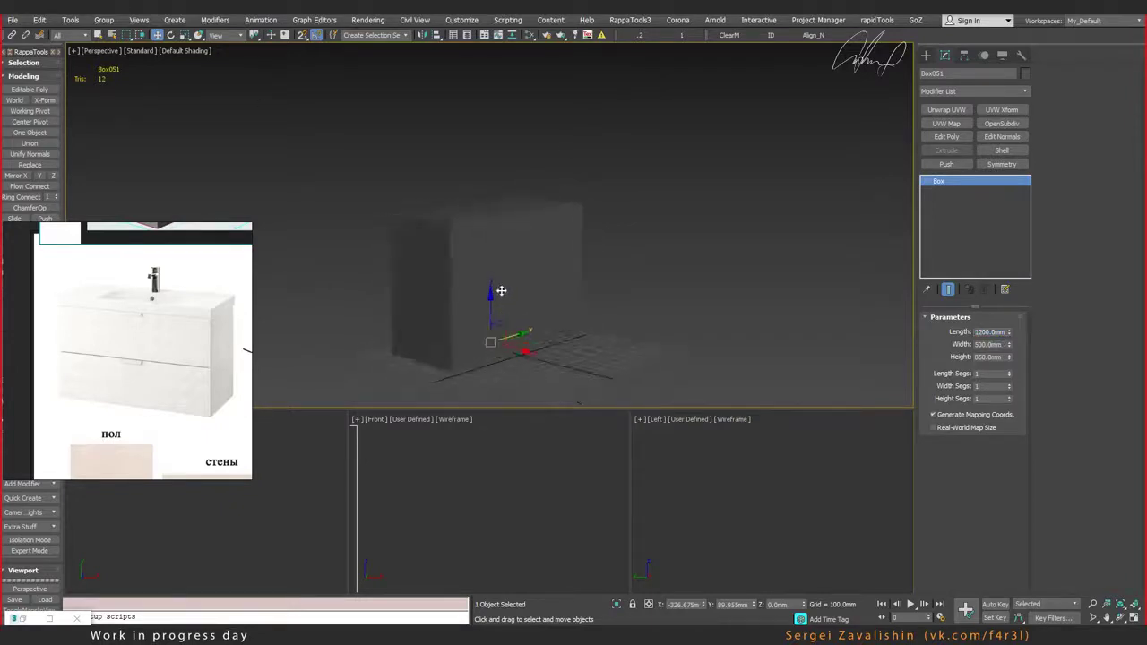
Step: Convert the box to Editable Poly and raise its four bottom vertices
key(ctrl+e)
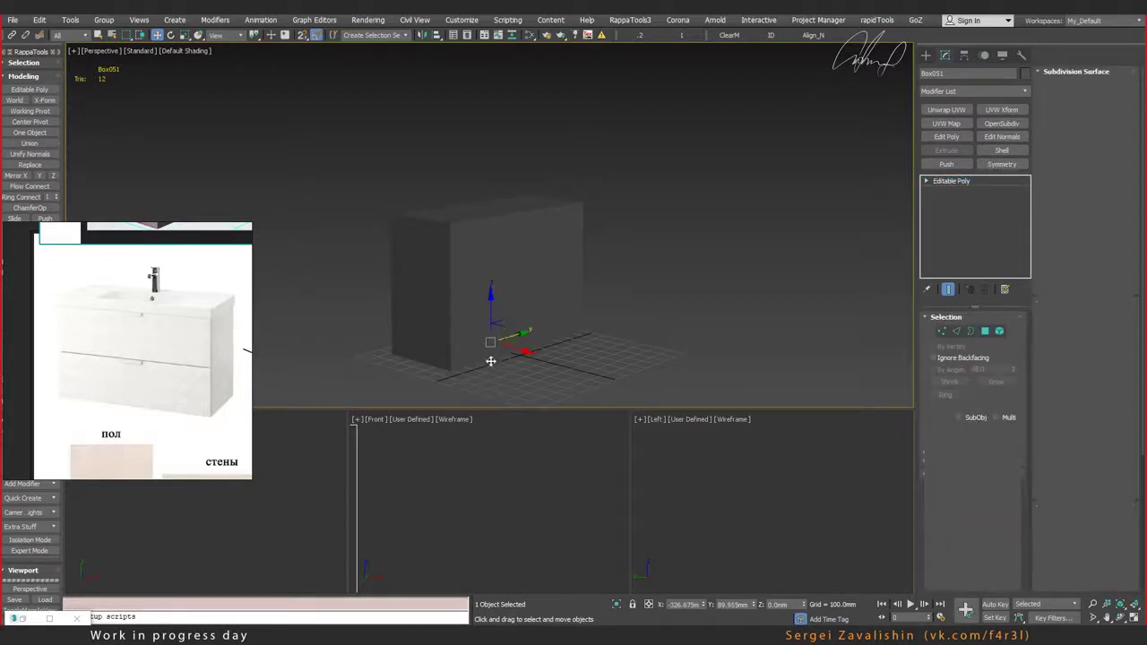
key(1)
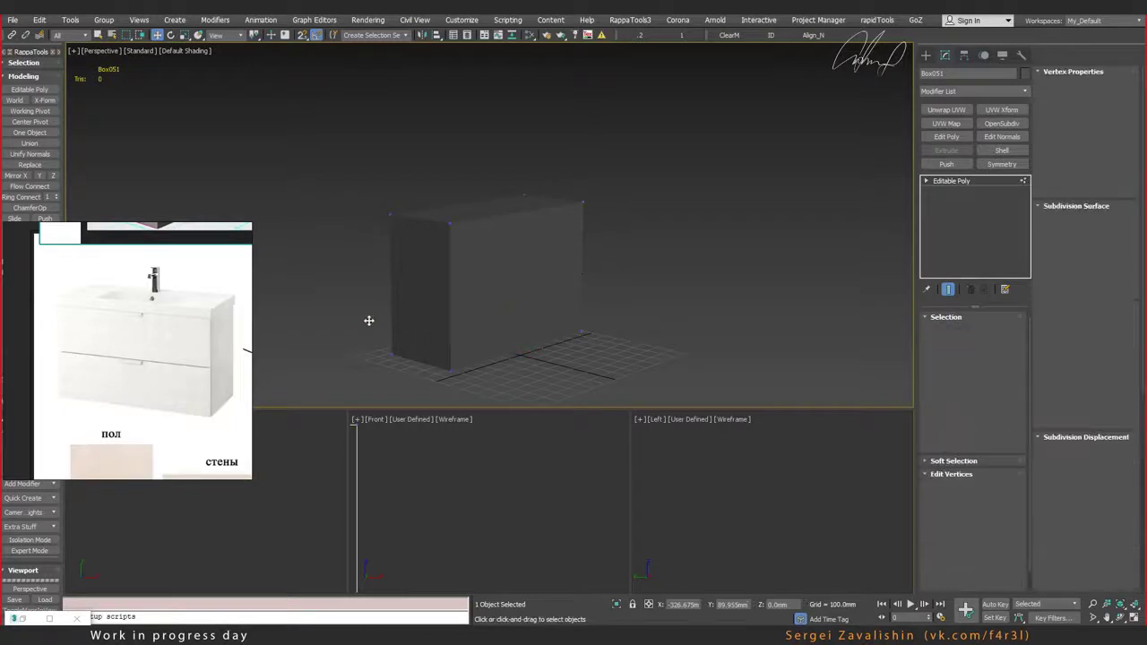
alt+middle_drag(473, 330, 473, 329)
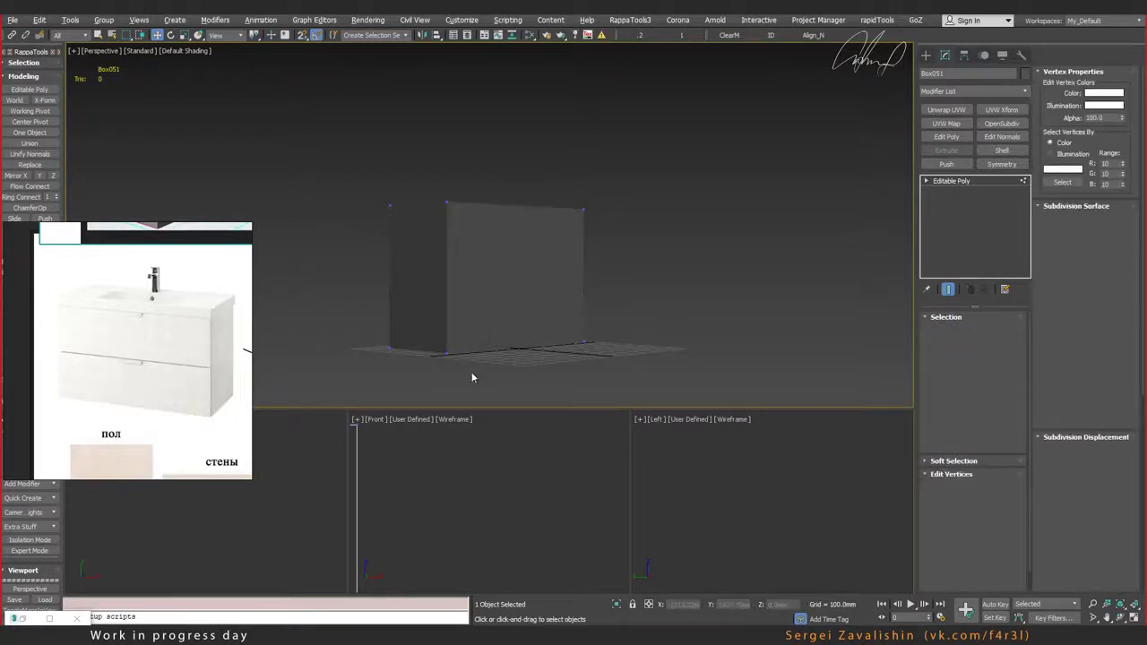
drag(492, 317, 493, 293)
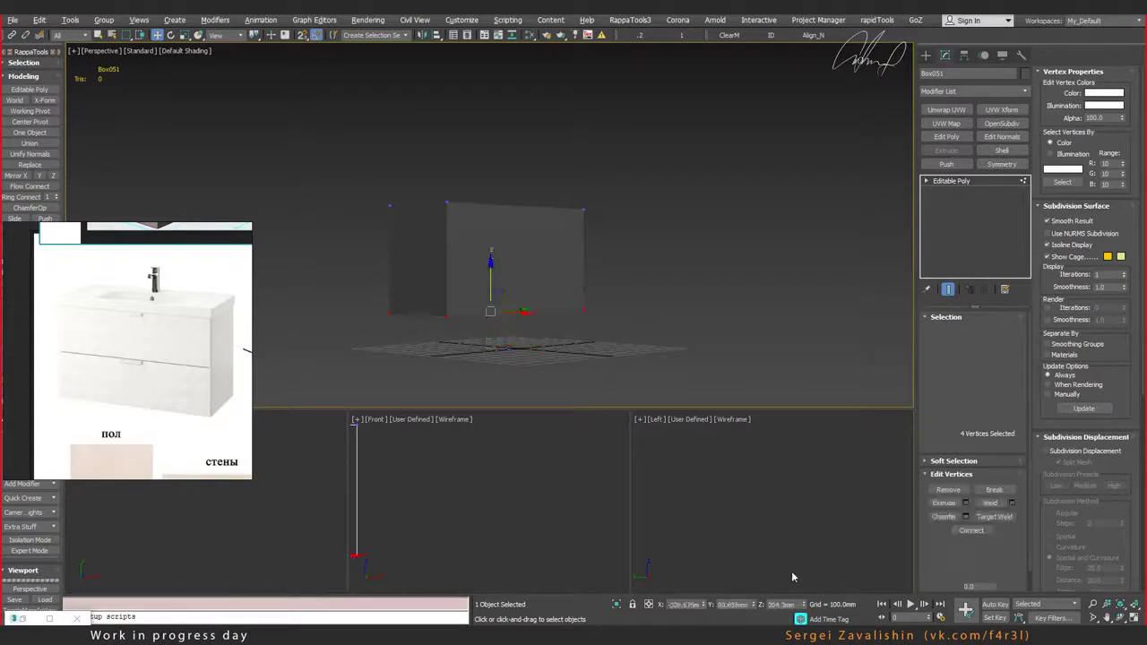
double_click(778, 604)
text(200)
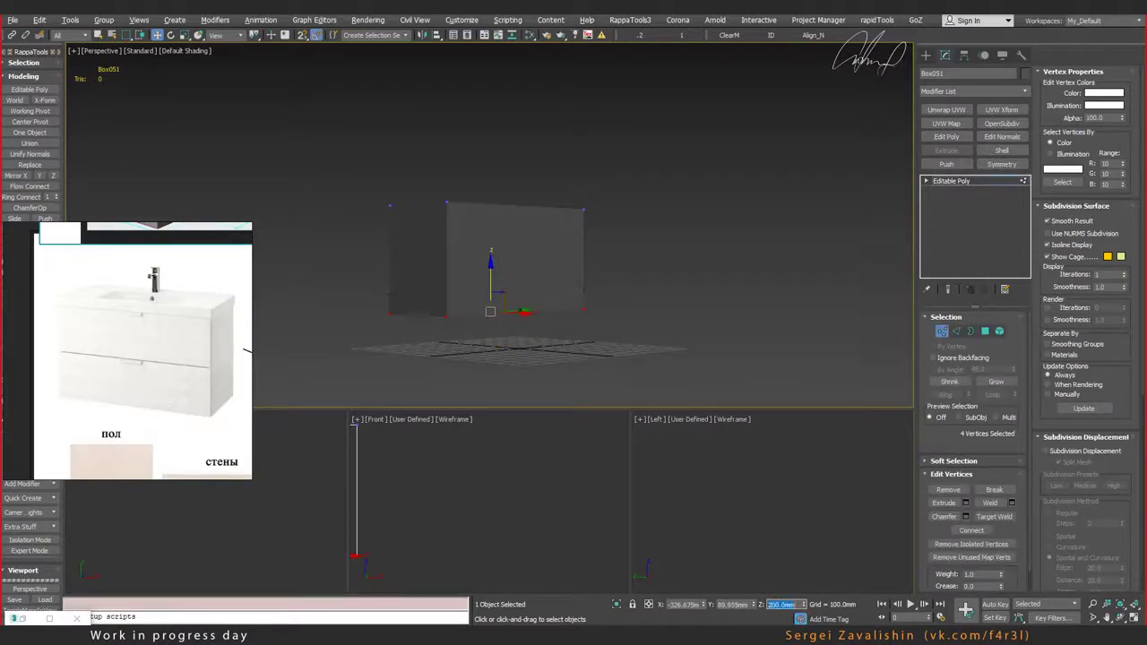
Step: Show edged faces and orbit to a level front view of the box
mouse_move(454, 263)
alt+middle_down()
mouse_move(436, 277)
mouse_move(469, 287)
mouse_move(454, 256)
mouse_move(465, 271)
alt+middle_up()
key(F4)
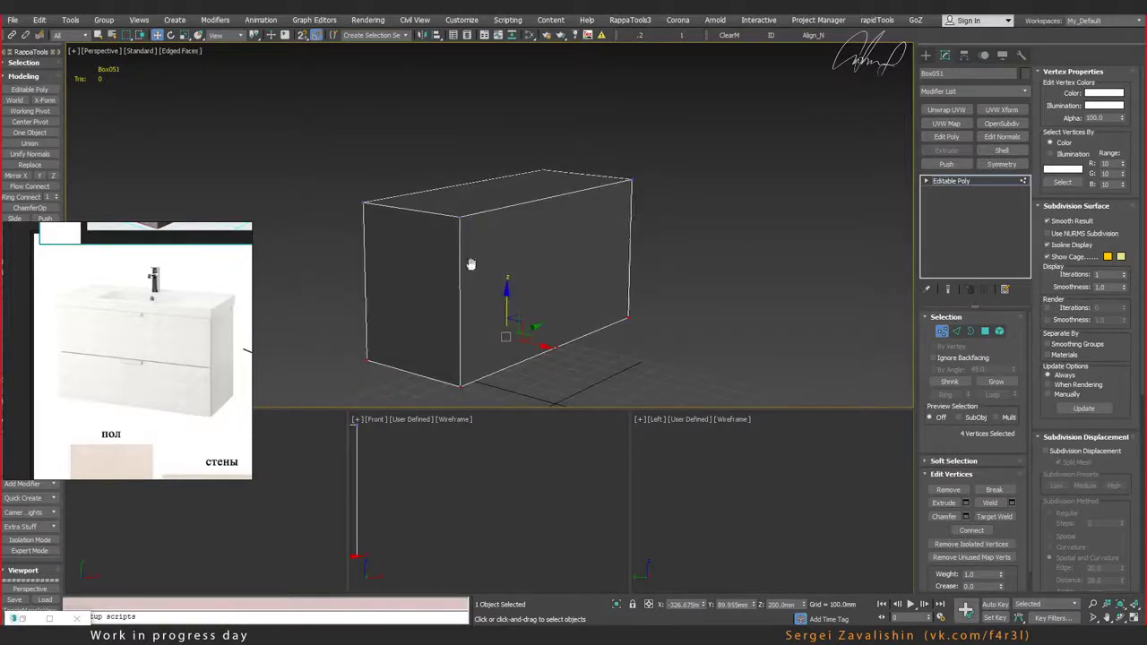
alt+middle_drag(471, 260, 470, 226)
scroll(469, 226, up, 3)
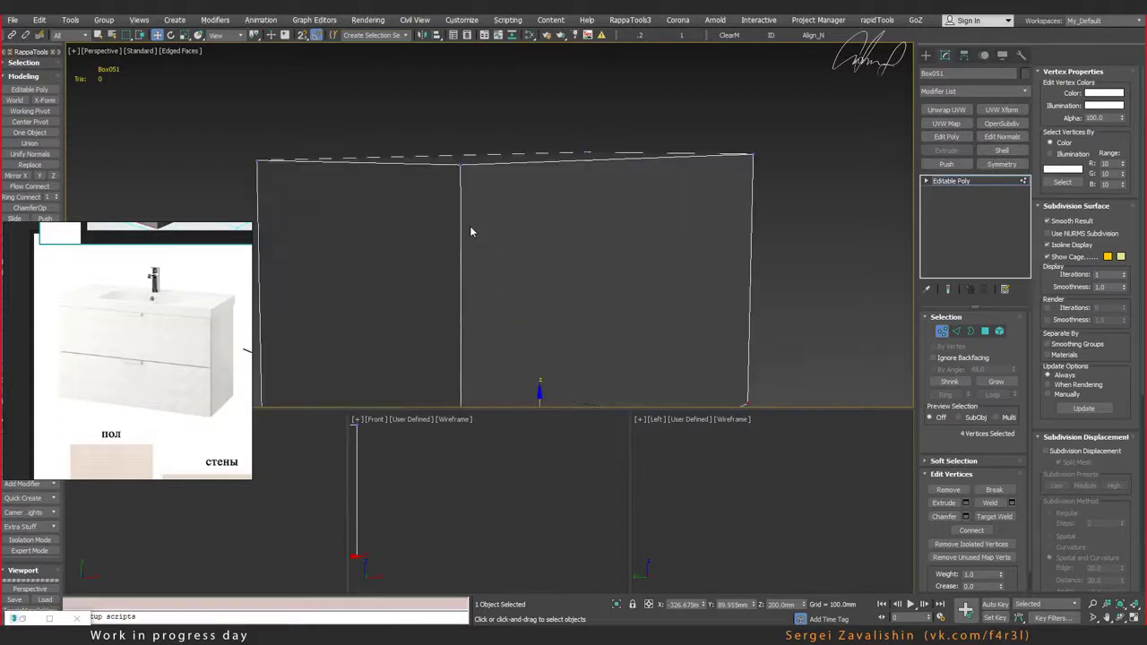
scroll(213, 321, up, 2)
scroll(179, 309, up, 1)
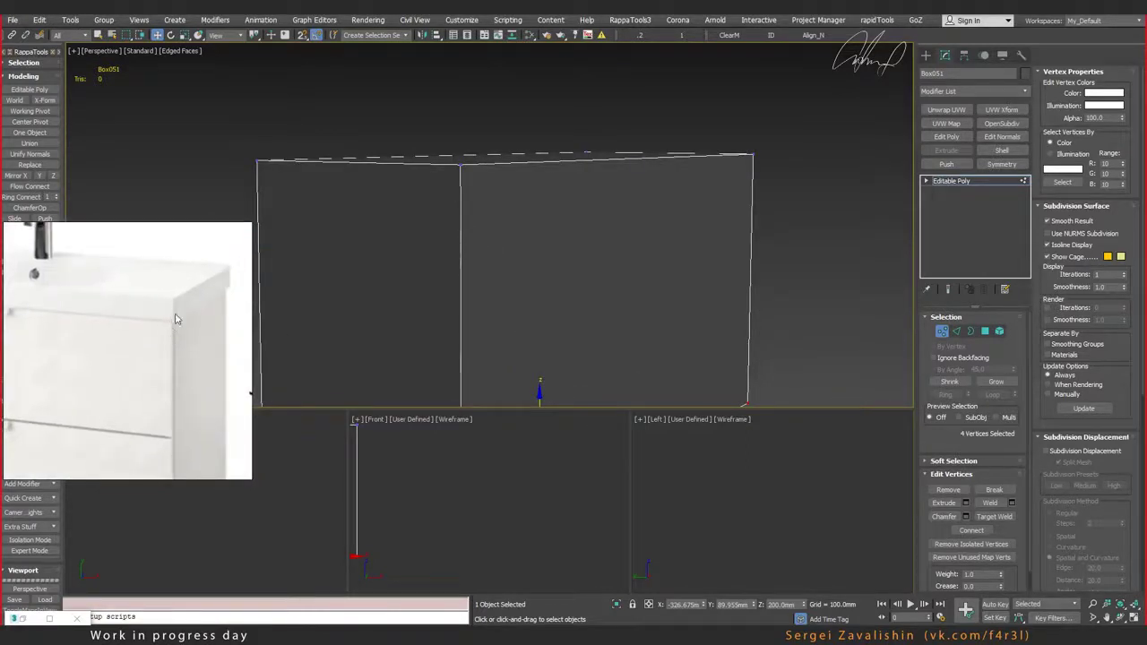
scroll(175, 319, down, 1)
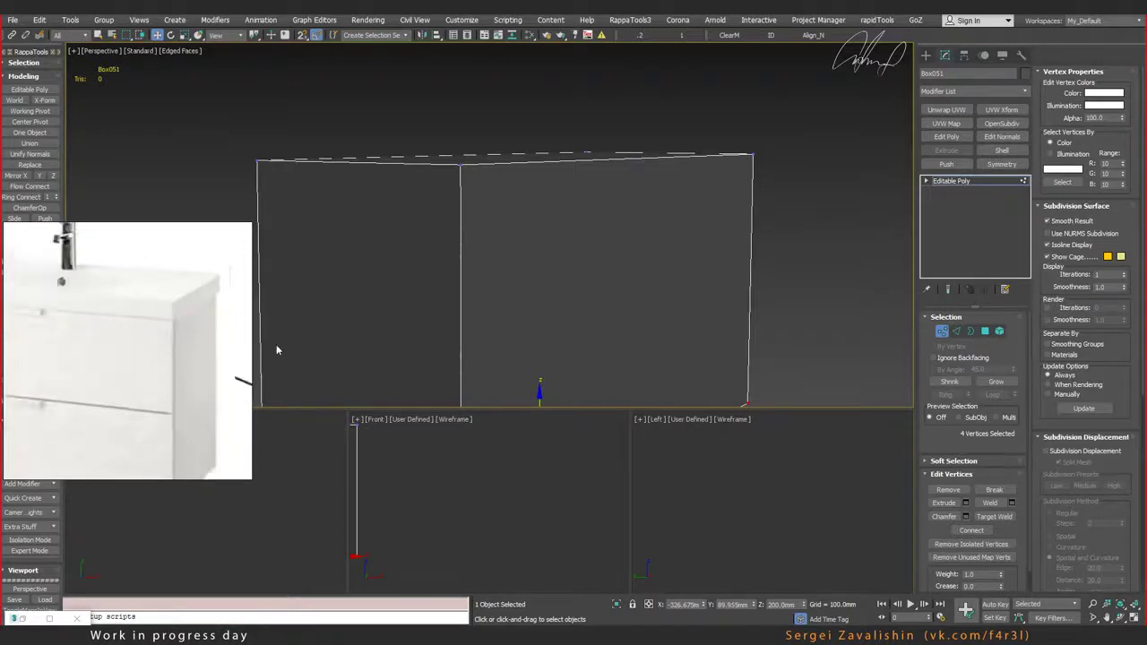
alt+middle_drag(457, 262, 469, 218)
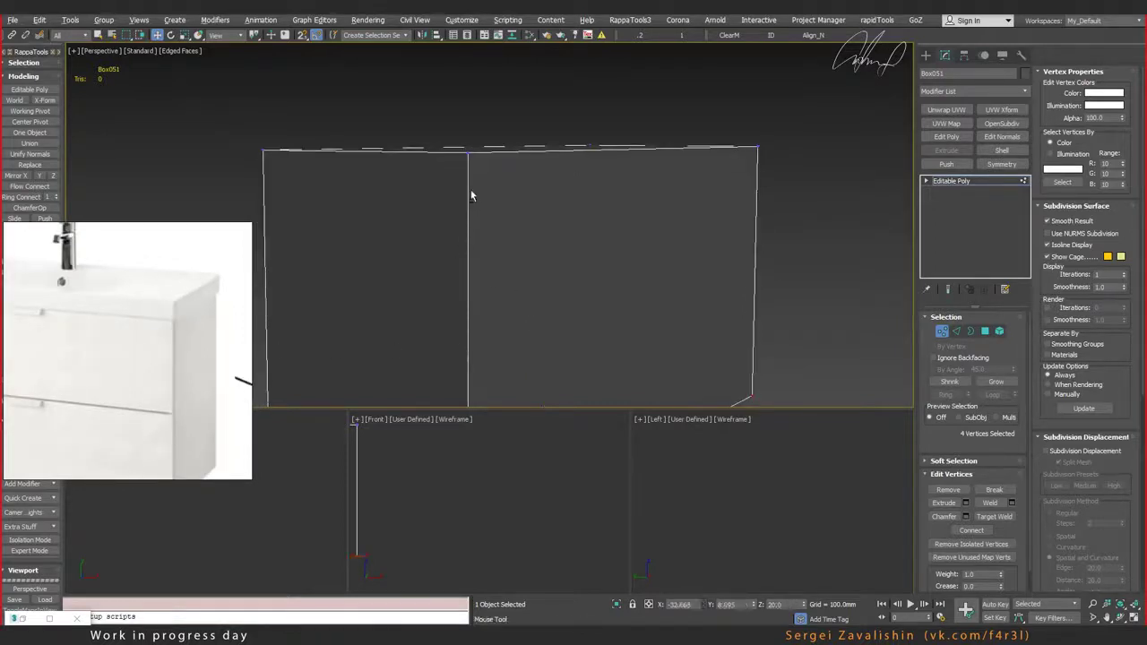
Step: Add a horizontal SwiftLoop near the top of the box
key(alt+c)
click(472, 182)
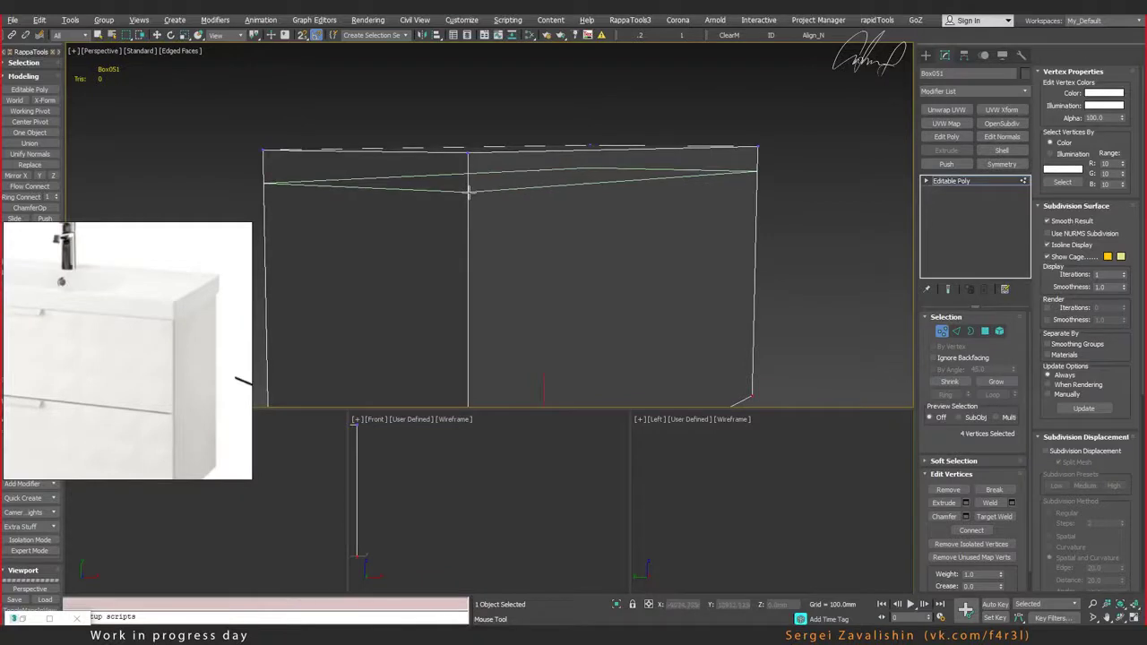
key(w)
mouse_move(521, 214)
alt+middle_down()
mouse_move(632, 245)
mouse_move(615, 246)
alt+middle_up()
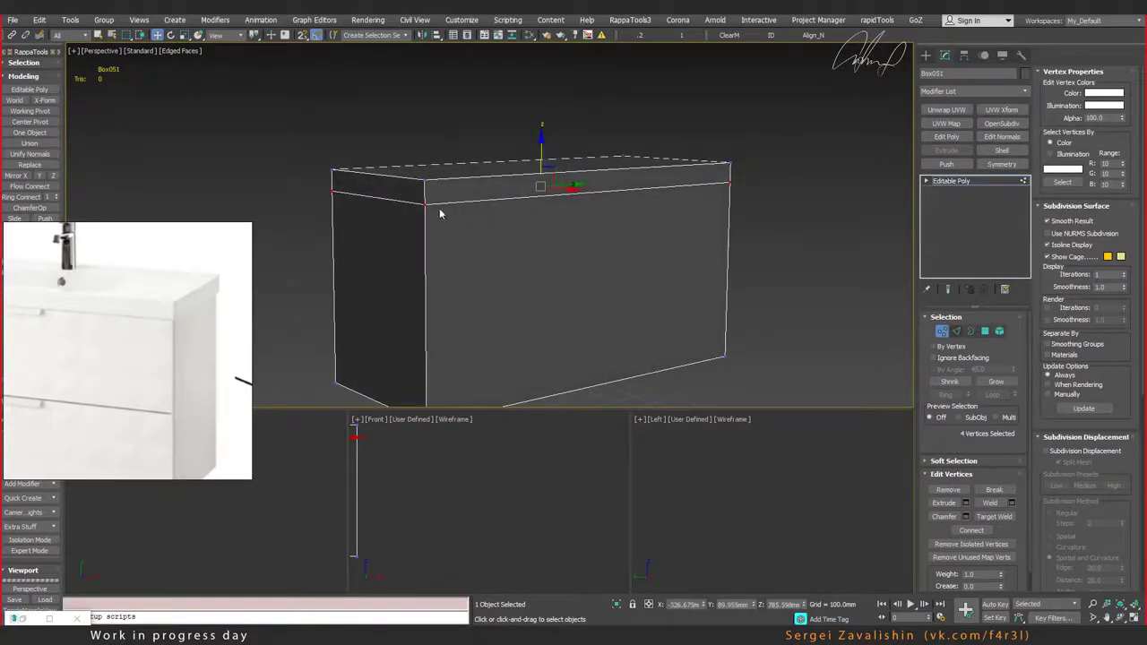
Step: Split the box along the top loop and verify the separation with an undone test move
key(2)
click(690, 187)
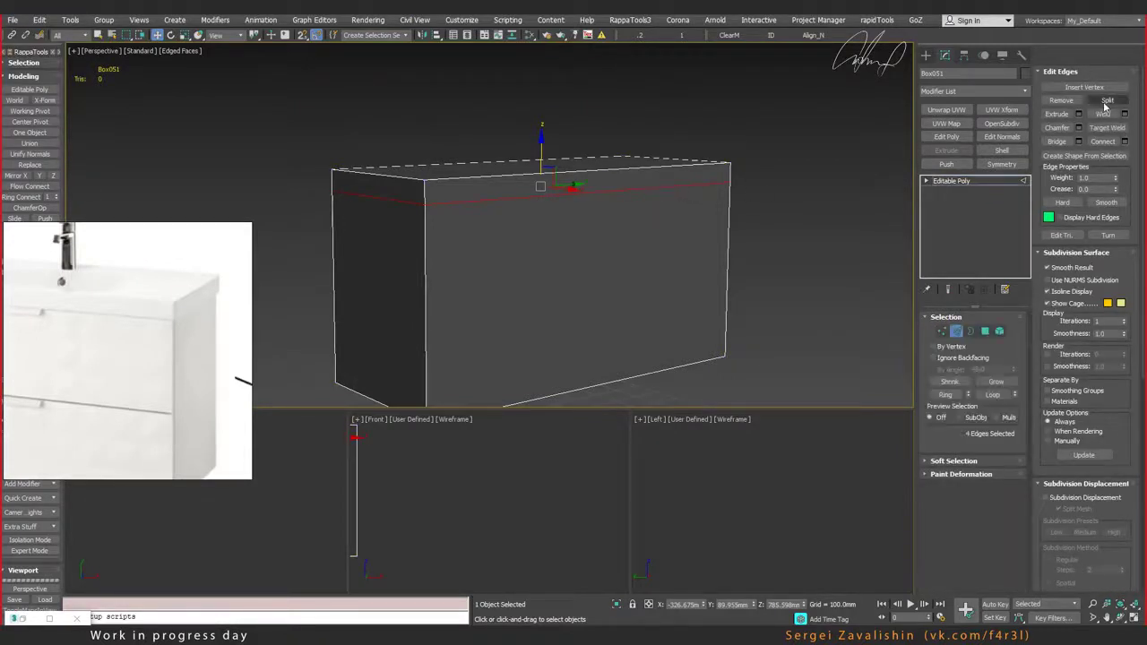
click(1107, 101)
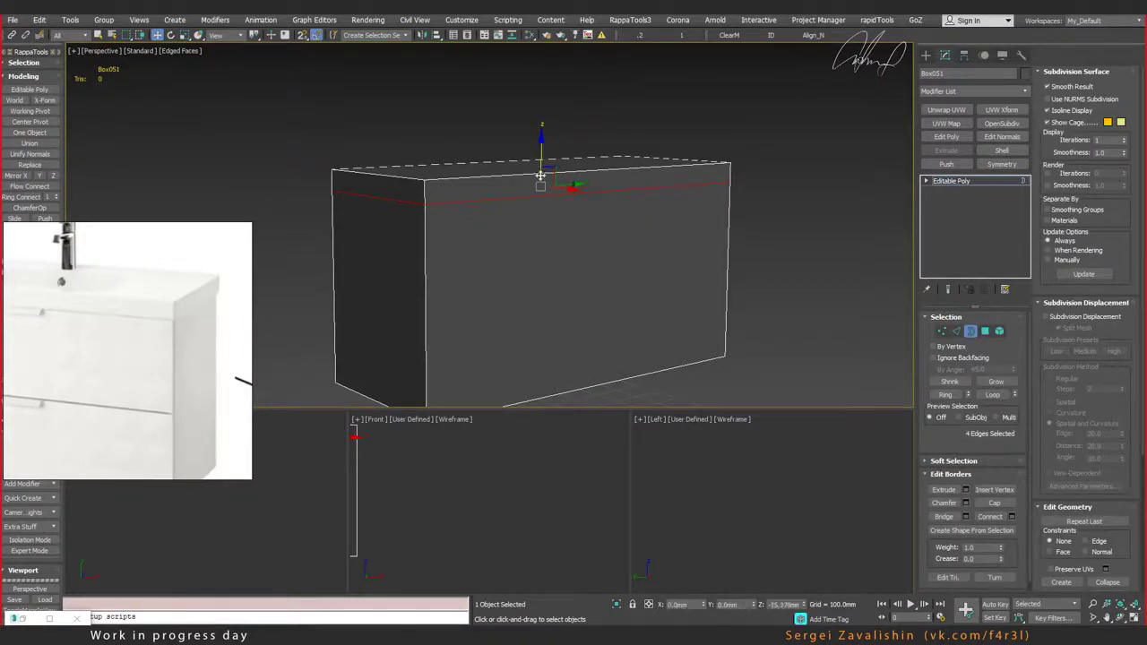
drag(540, 176, 543, 216)
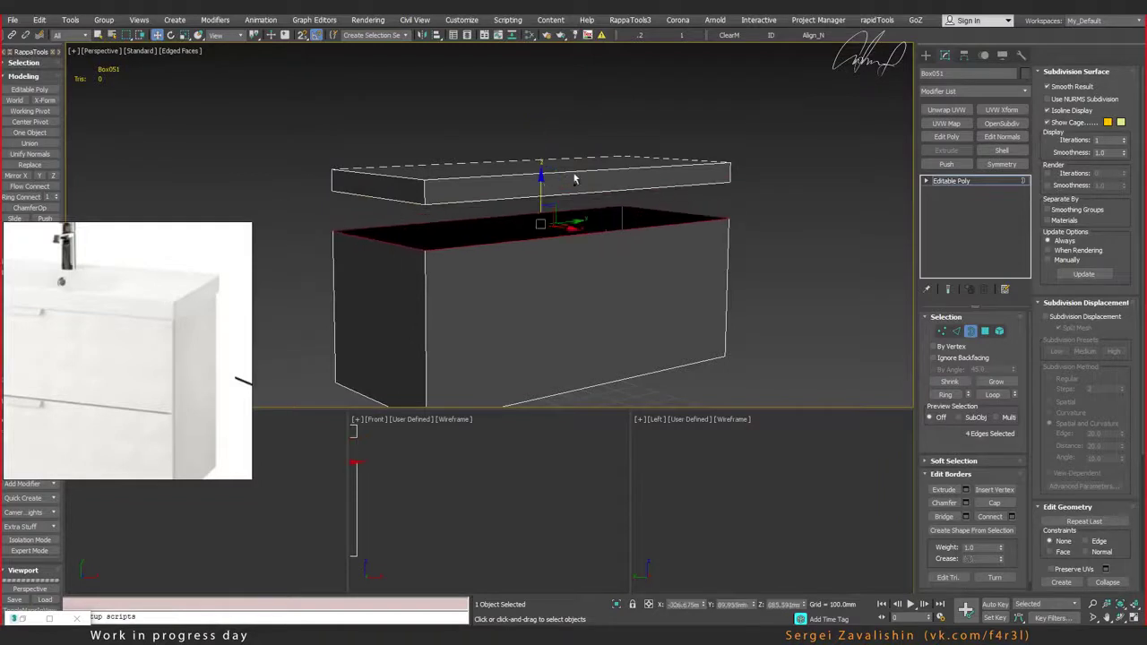
key(ctrl+z)
key(ctrl+z)
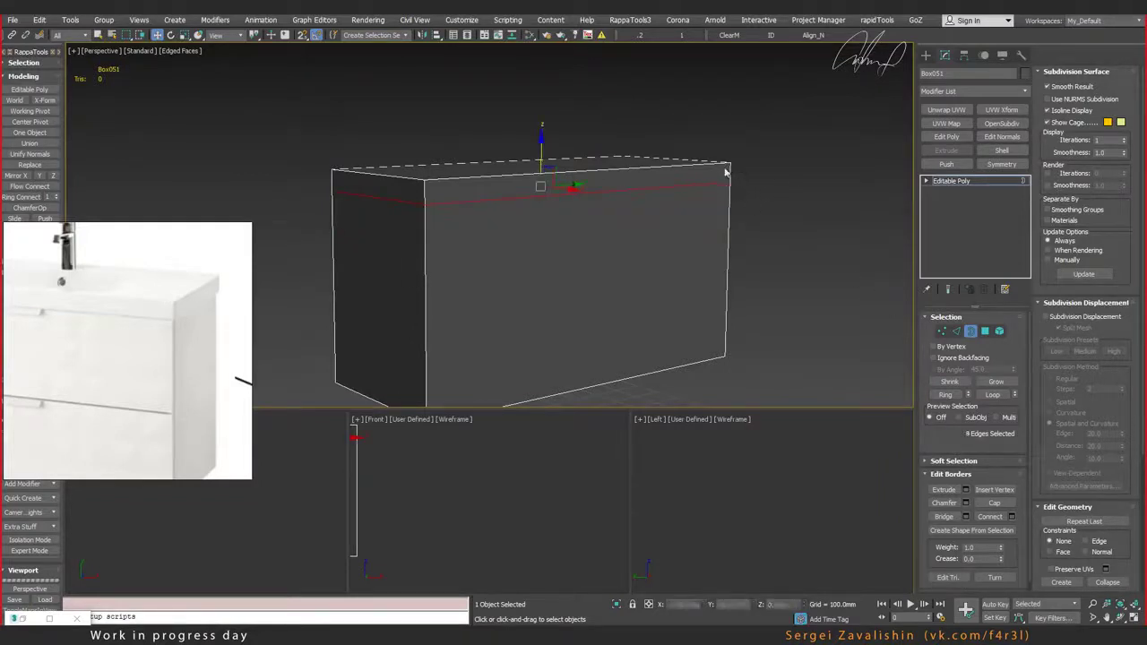
drag(785, 134, 333, 259)
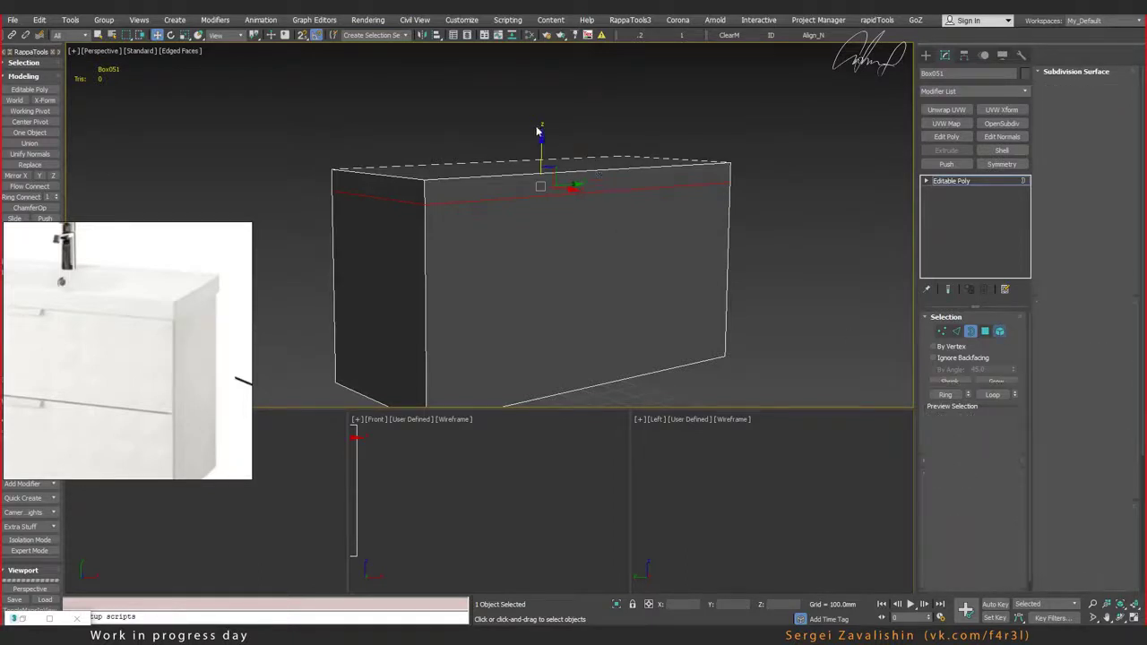
Step: Lift the top slab element to confirm it is separate, then set it back
key(4)
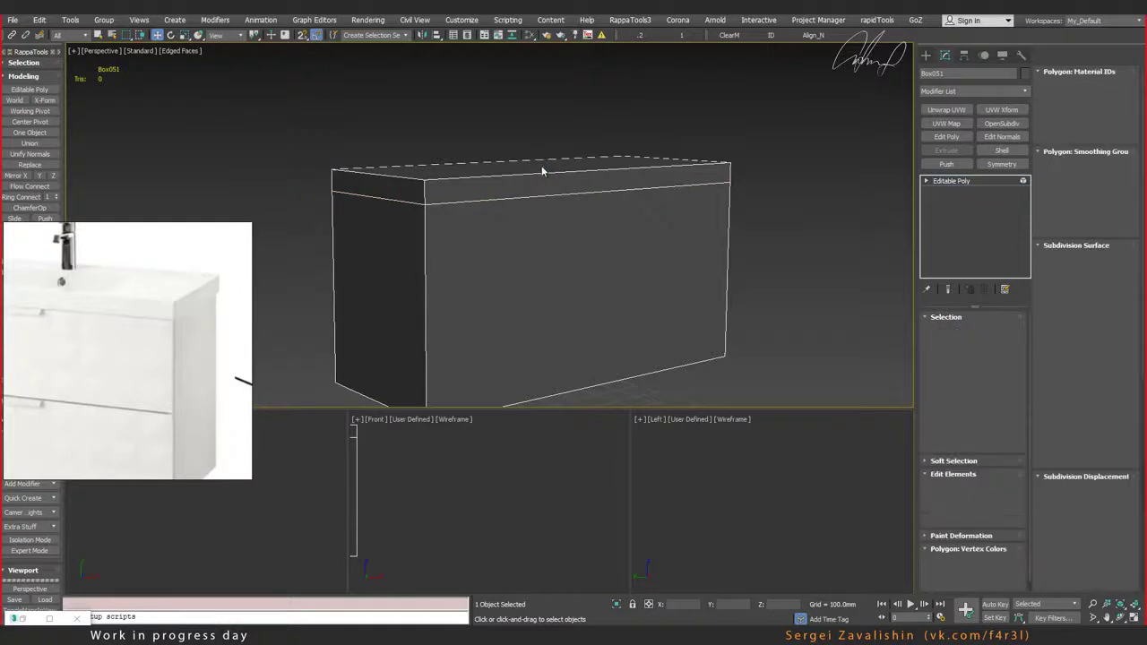
click(541, 169)
drag(541, 145, 541, 114)
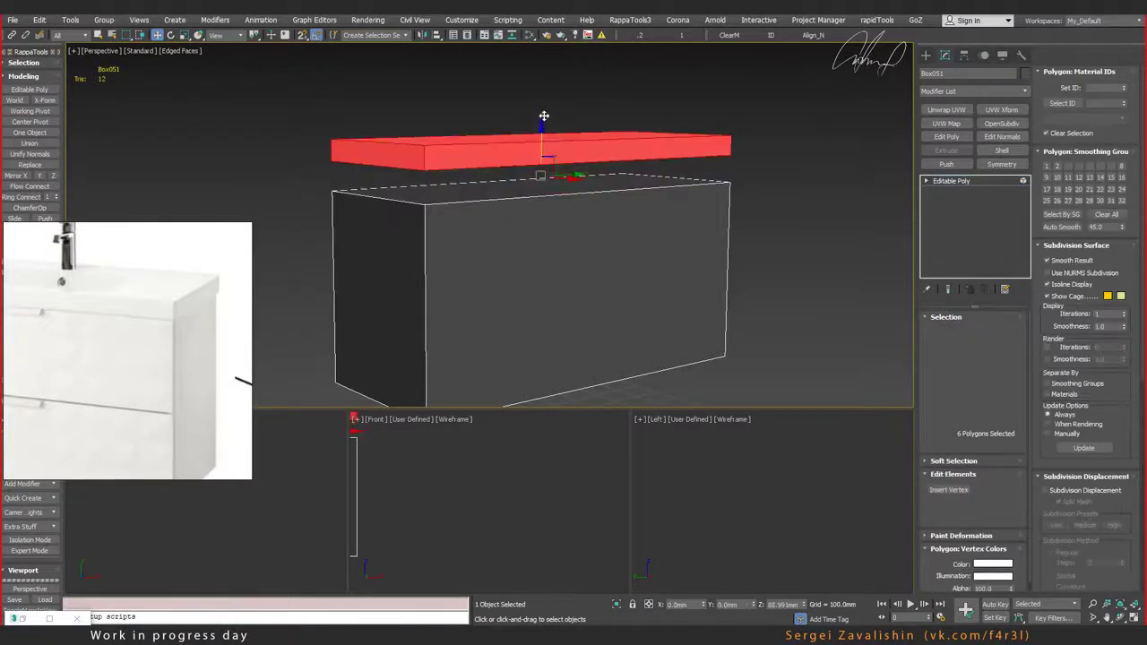
alt+middle_drag(535, 190, 556, 179)
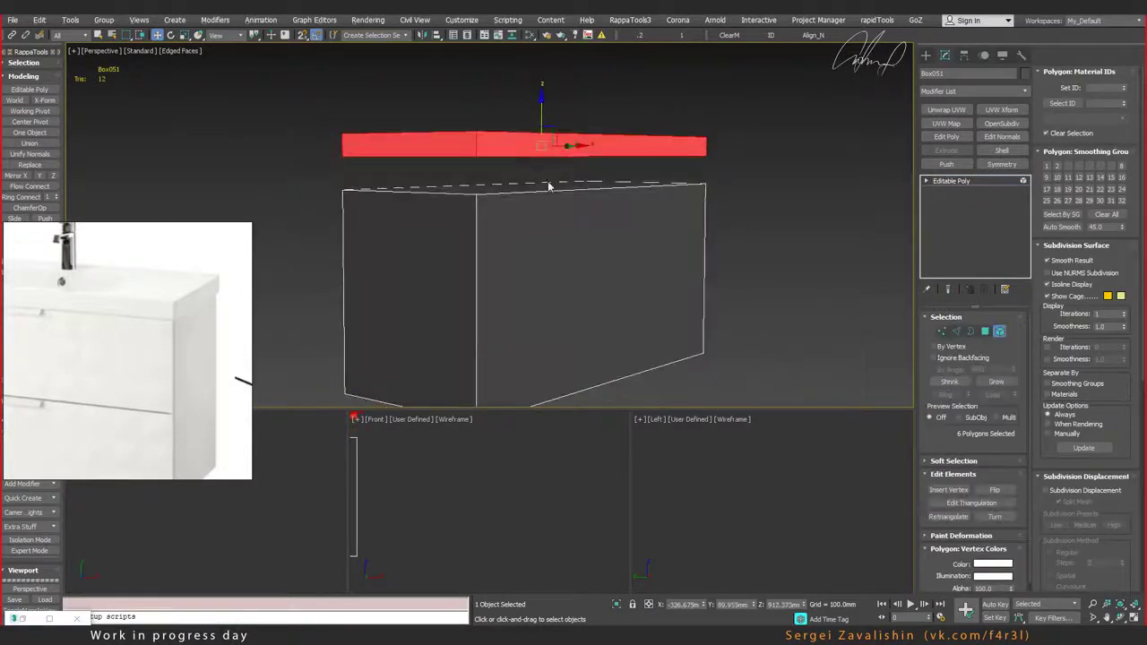
Step: Exit sub-object level and view the box from above
drag(579, 125, 584, 173)
alt+middle_drag(583, 173, 563, 185)
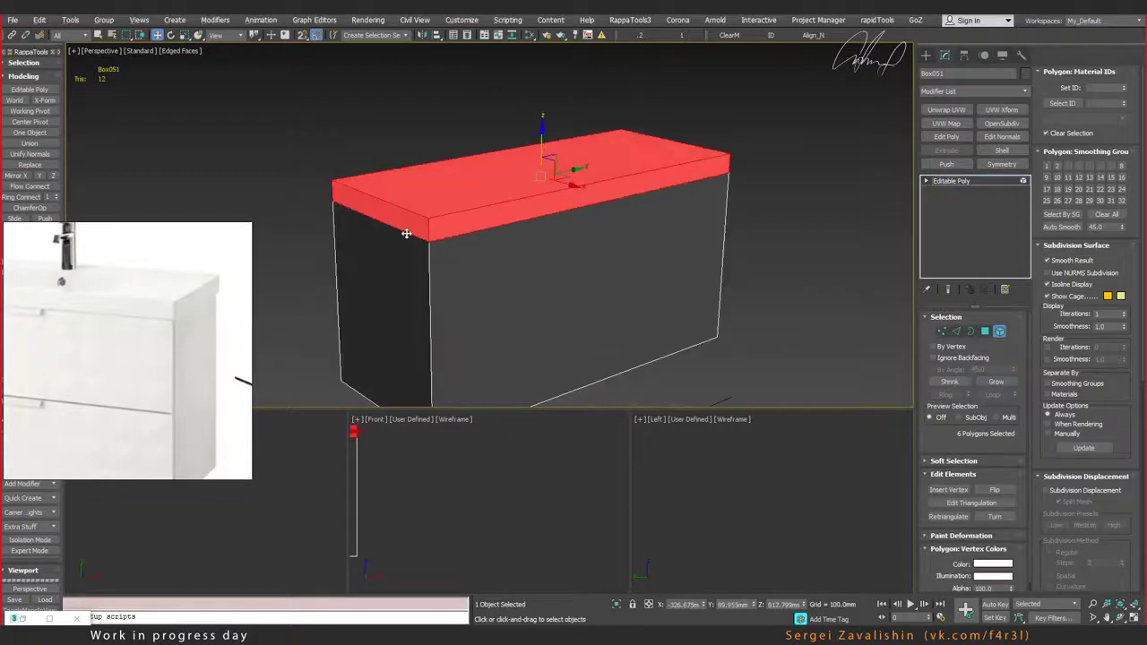
middle_drag(406, 233, 465, 214)
scroll(154, 308, down, 1)
scroll(187, 292, down, 1)
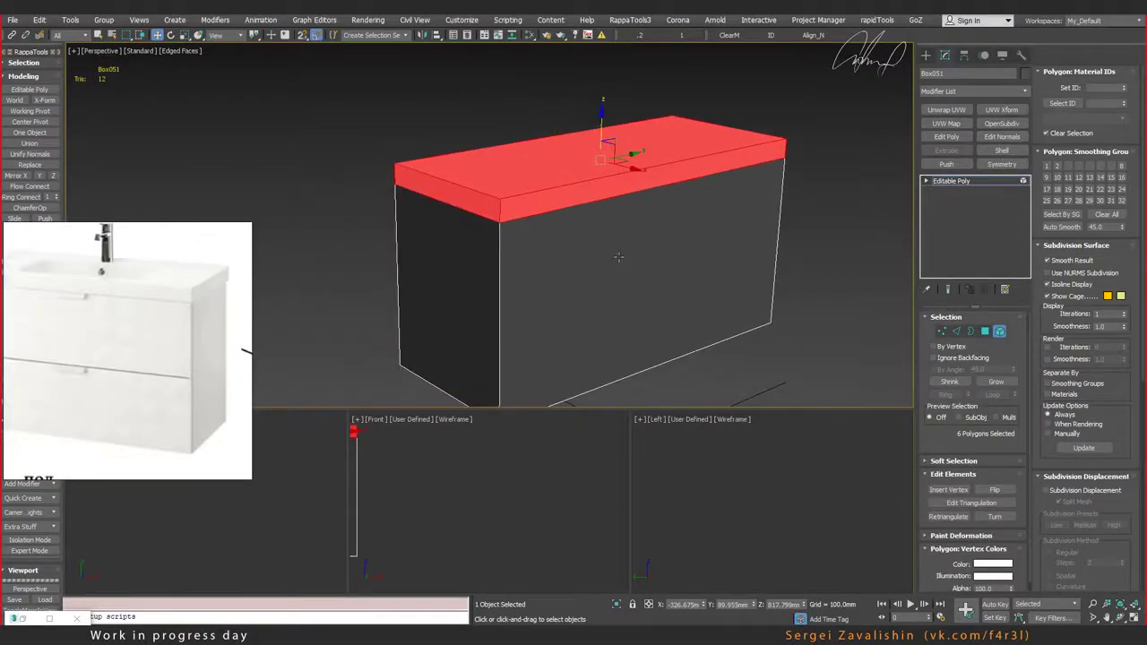
middle_drag(590, 242, 554, 252)
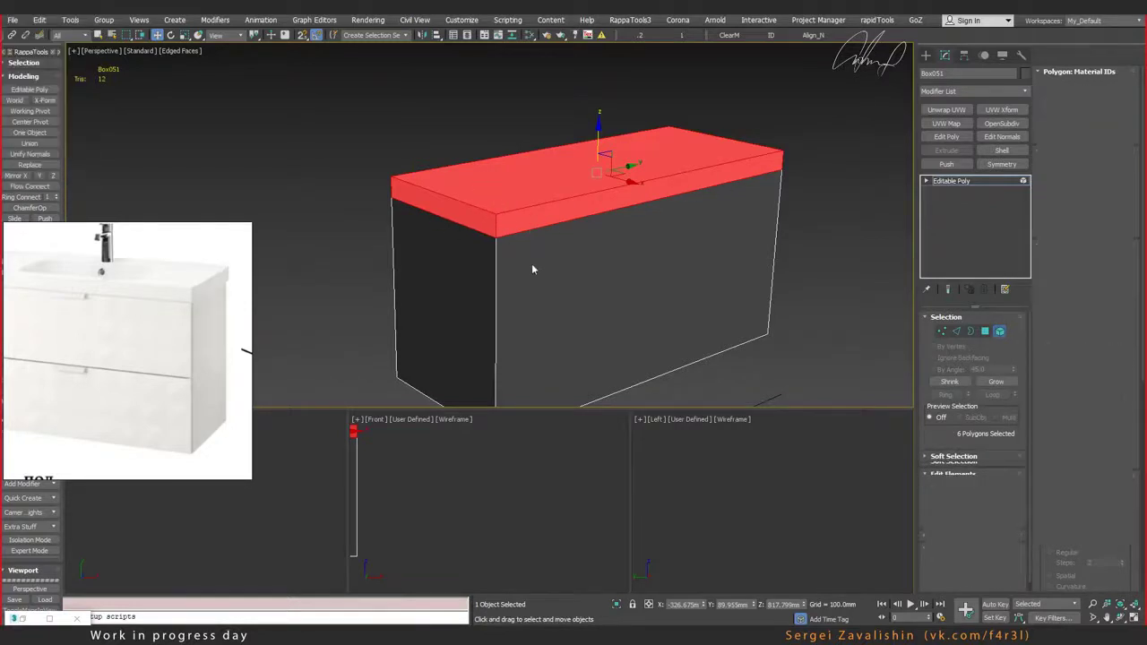
key(6)
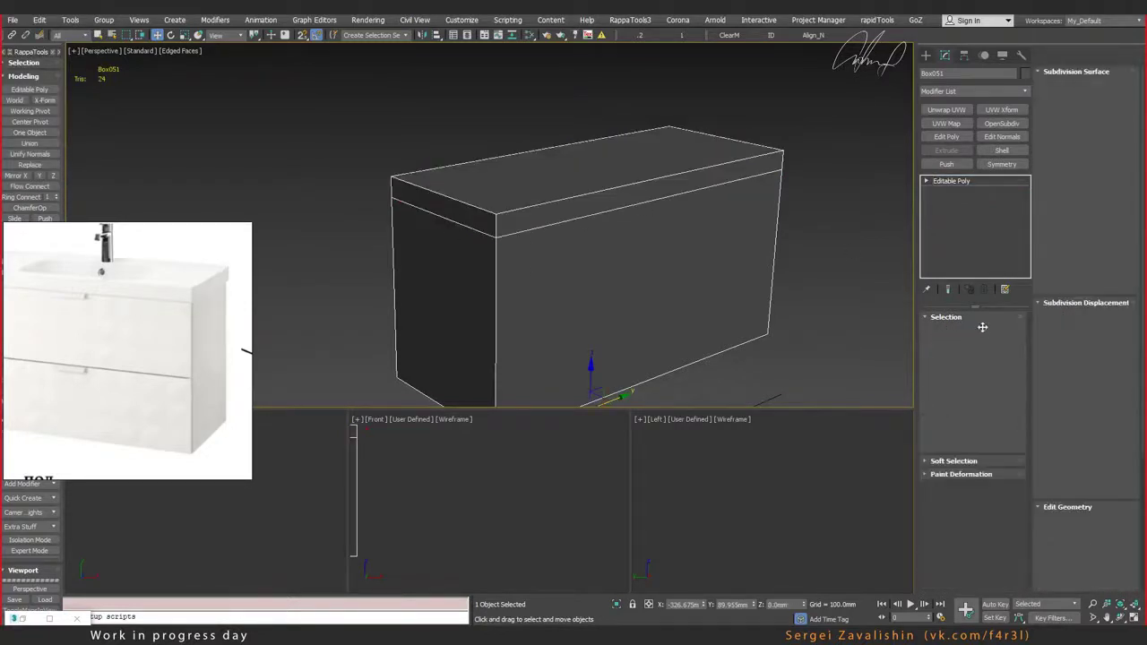
alt+middle_drag(594, 193, 576, 220)
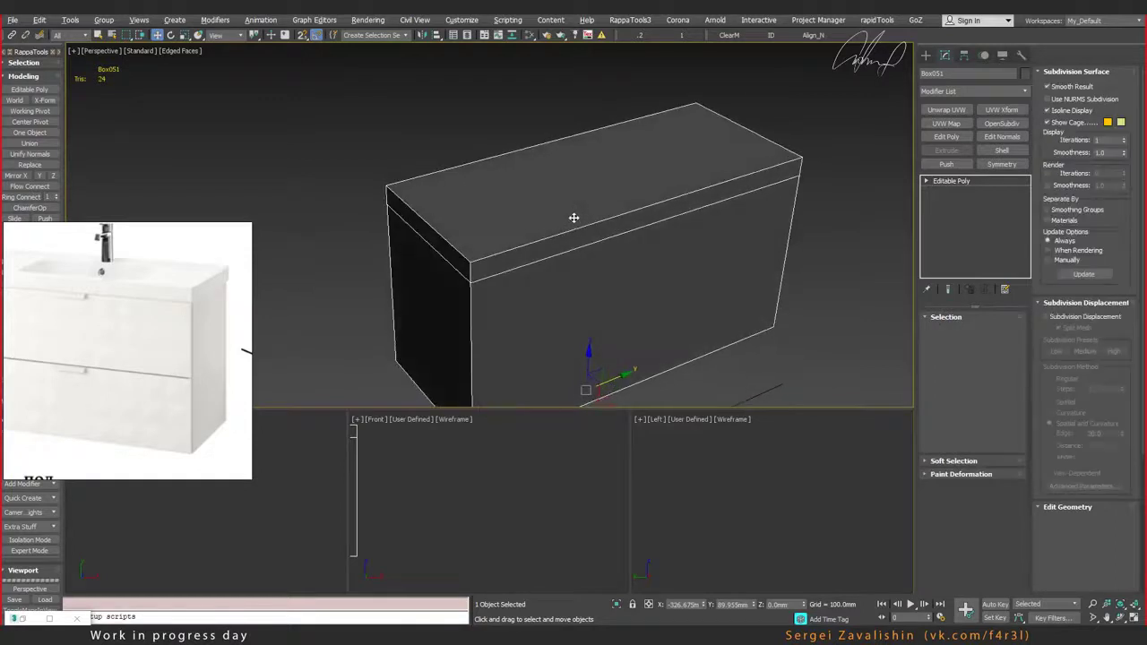
scroll(76, 288, up, 2)
scroll(188, 277, up, 2)
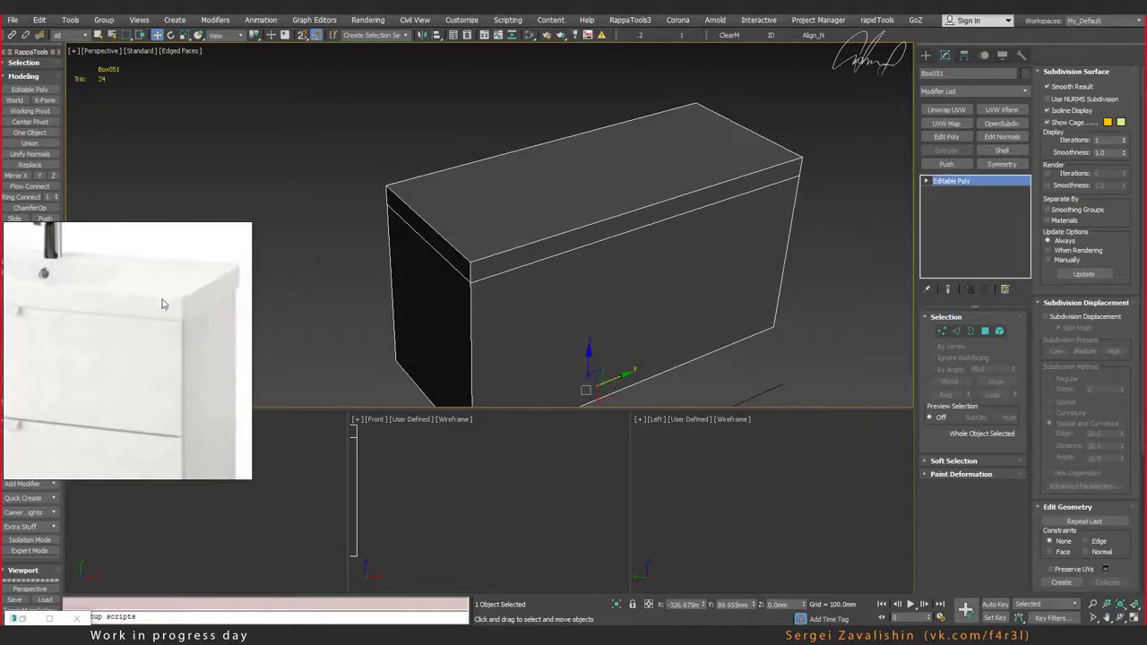
scroll(41, 302, up, 2)
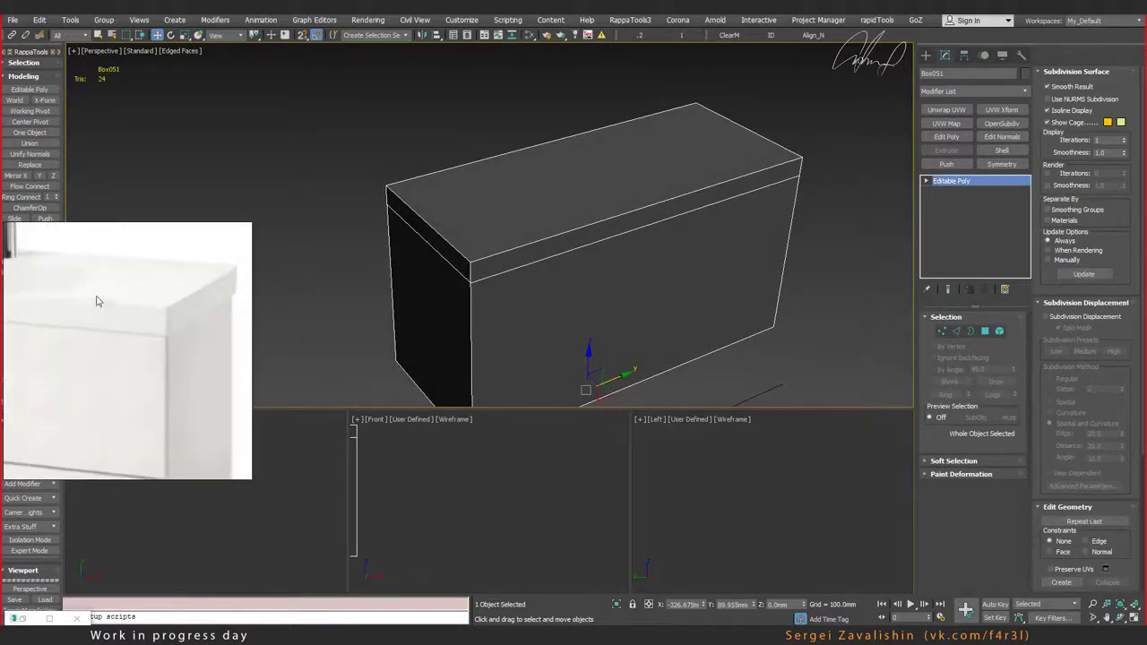
scroll(99, 301, down, 2)
scroll(188, 318, up, 3)
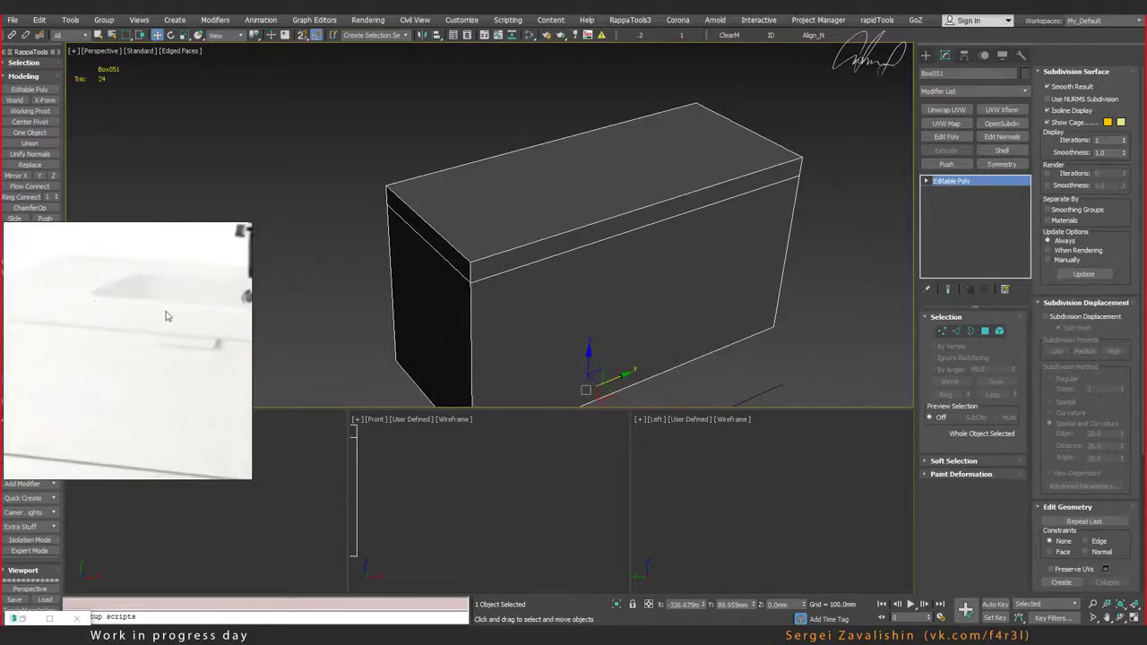
middle_drag(166, 315, 96, 294)
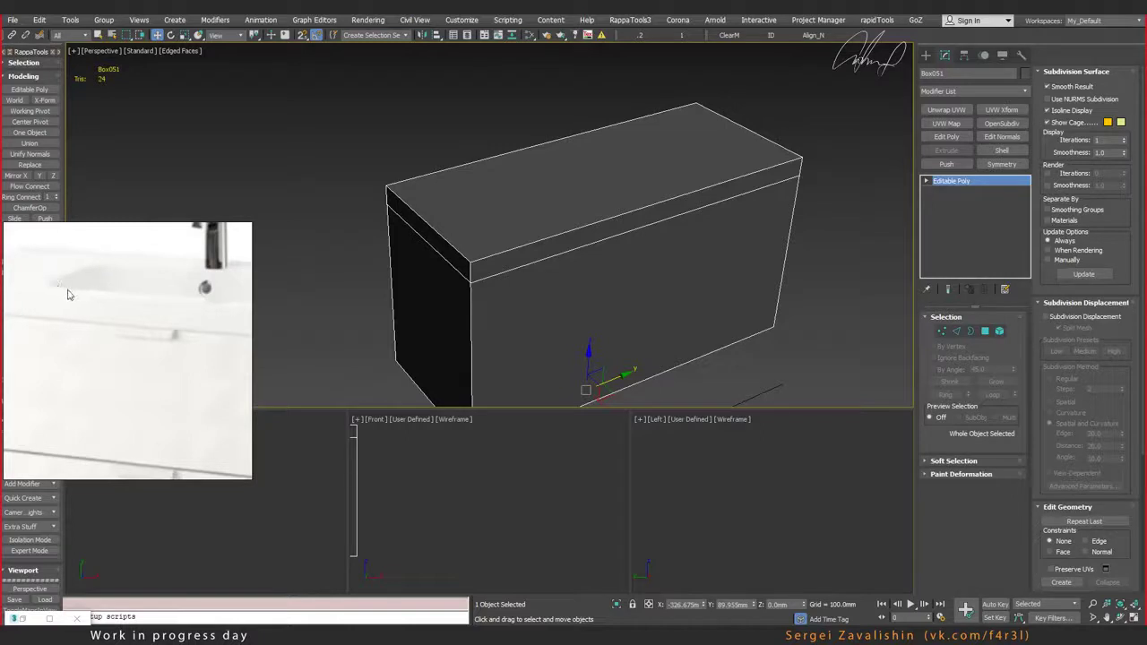
middle_drag(182, 298, 66, 281)
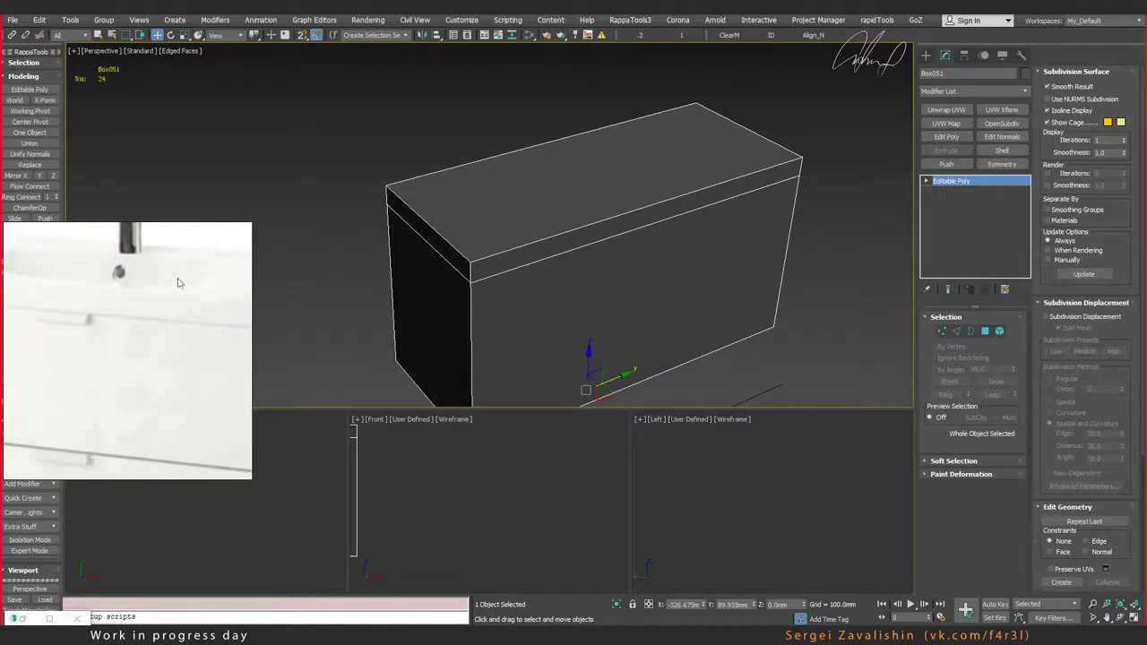
middle_drag(212, 294, 78, 307)
scroll(134, 292, down, 1)
scroll(134, 292, down, 1)
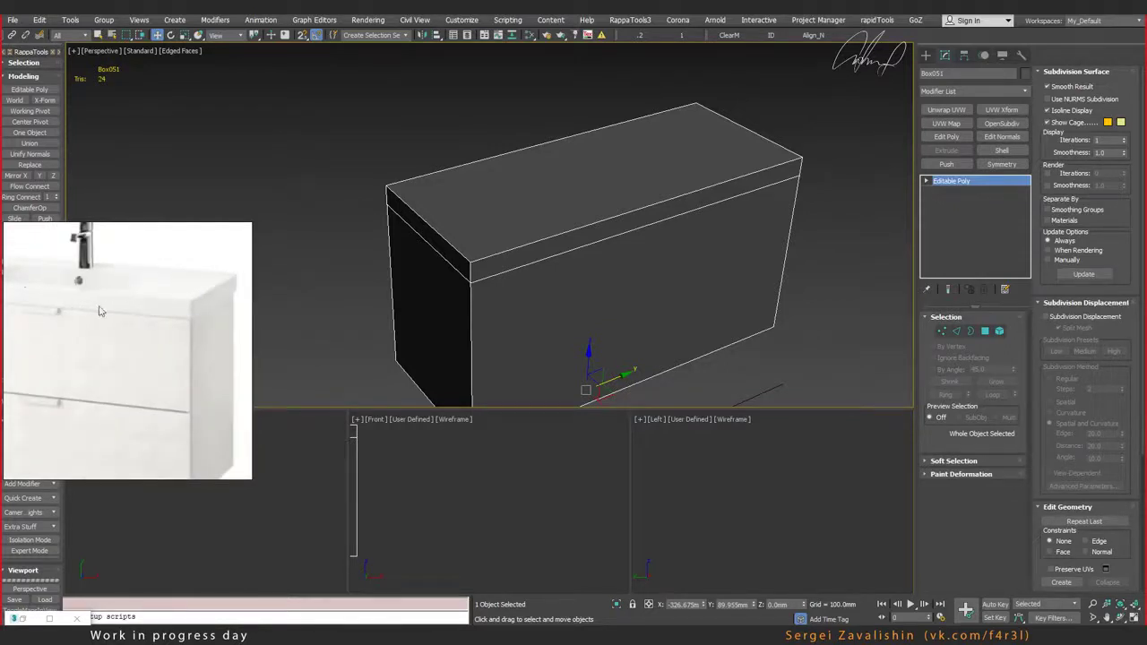
middle_drag(101, 311, 160, 311)
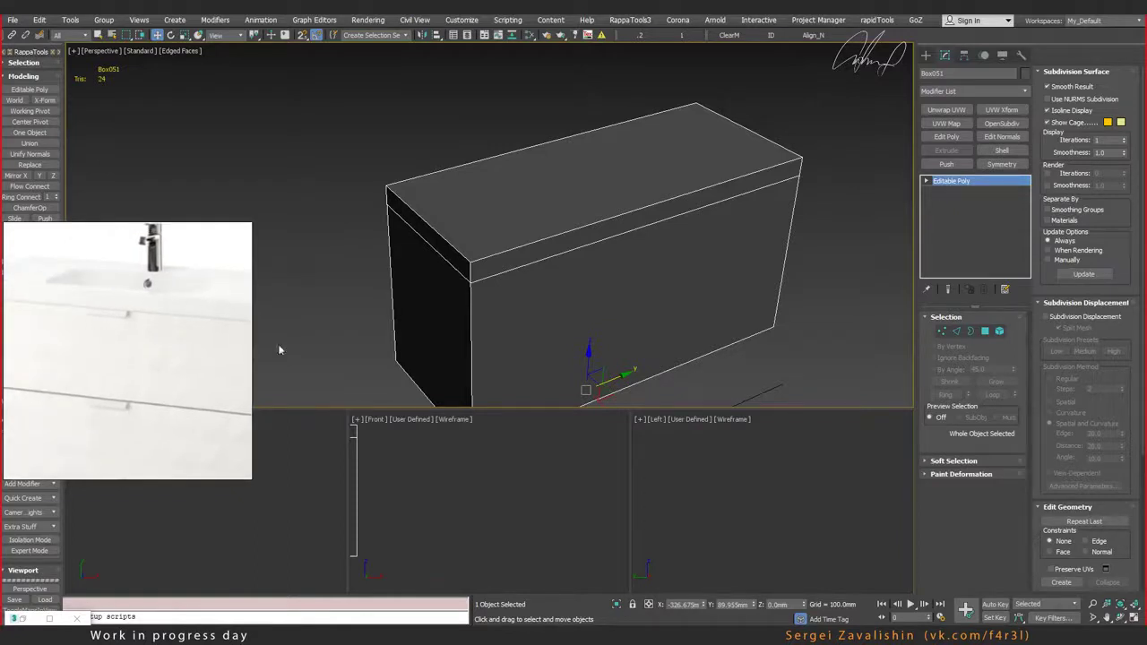
mouse_move(588, 248)
alt+middle_down()
mouse_move(650, 236)
mouse_move(626, 250)
alt+middle_up()
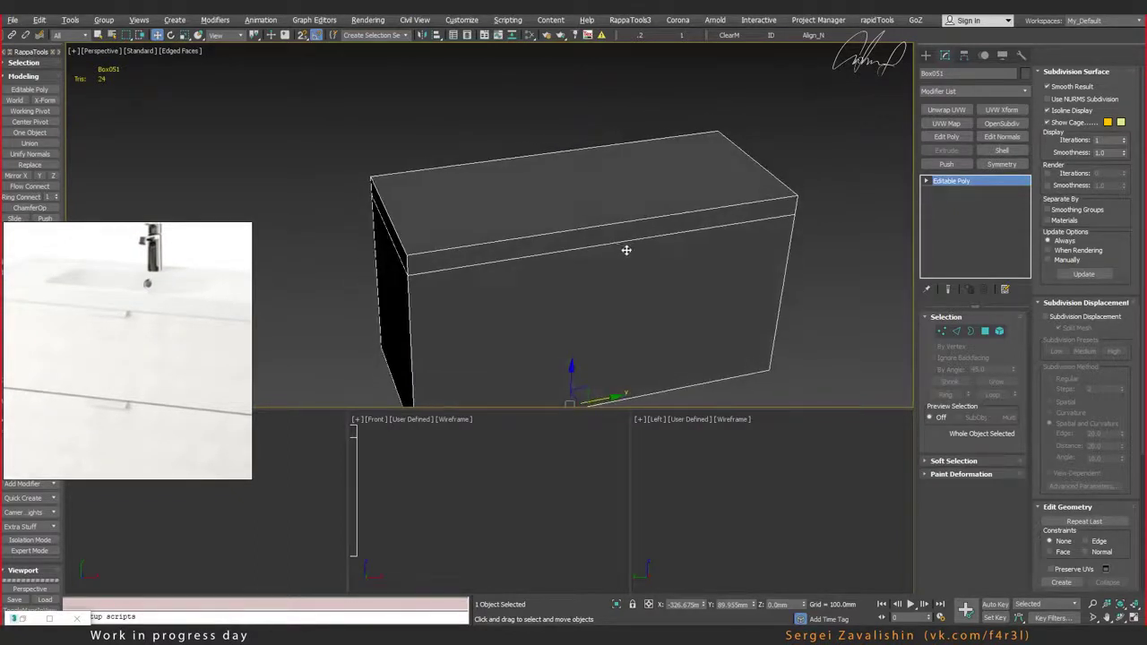
Step: Select Box051's top slab polygons and detach them as a separate object, then switch to Element level
click(985, 331)
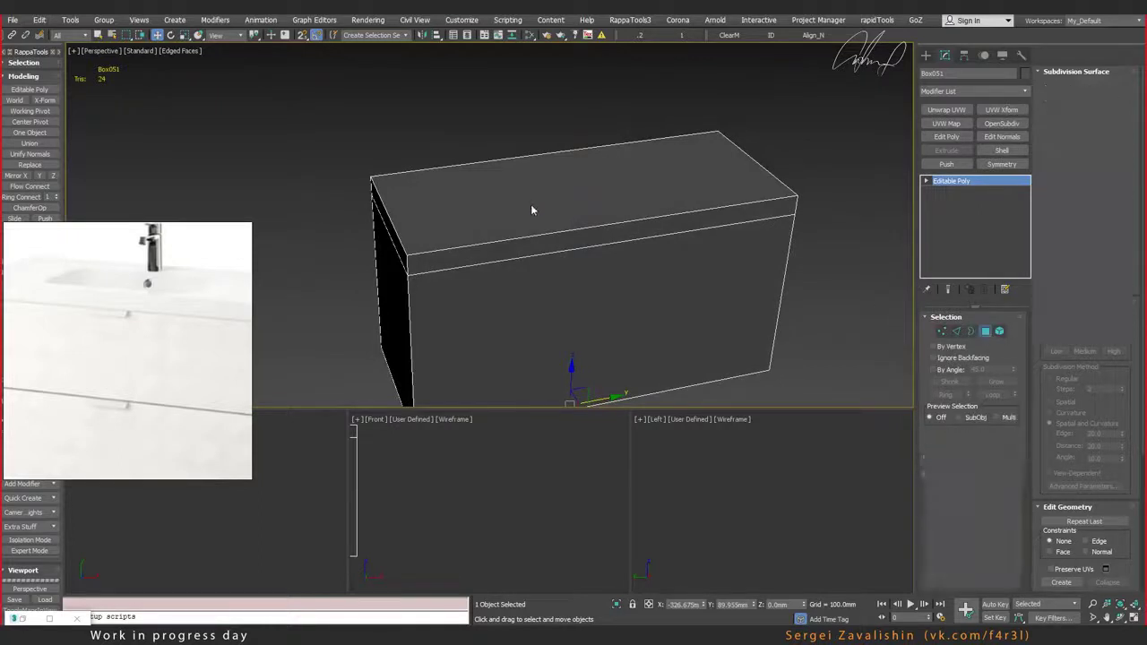
click(583, 210)
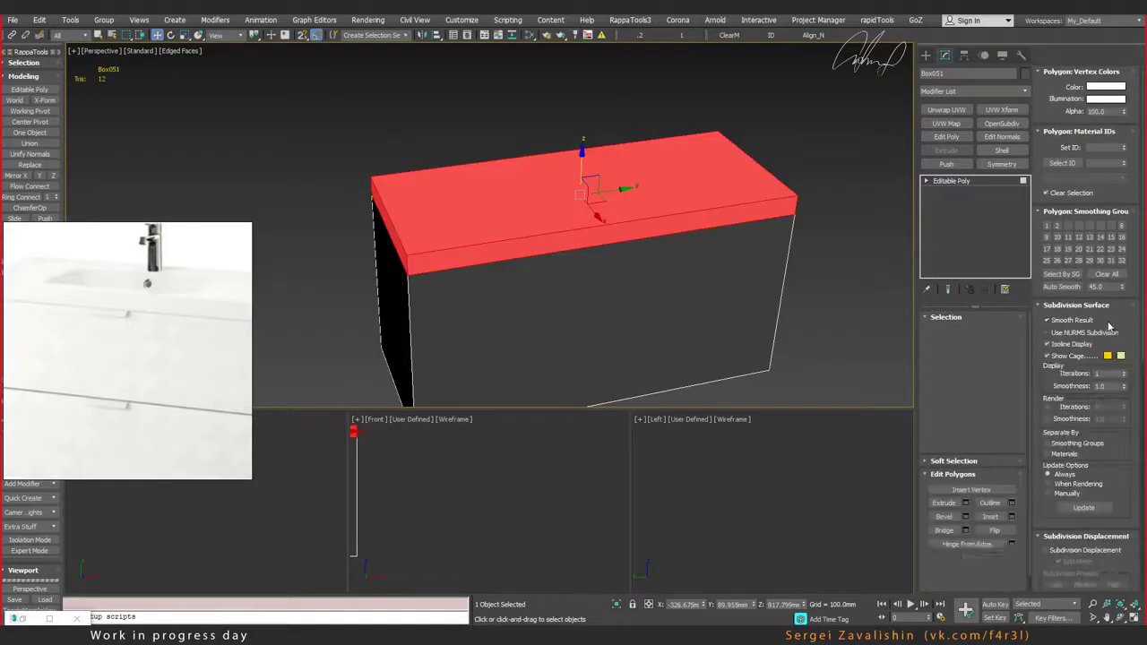
scroll(1114, 289, down, 2)
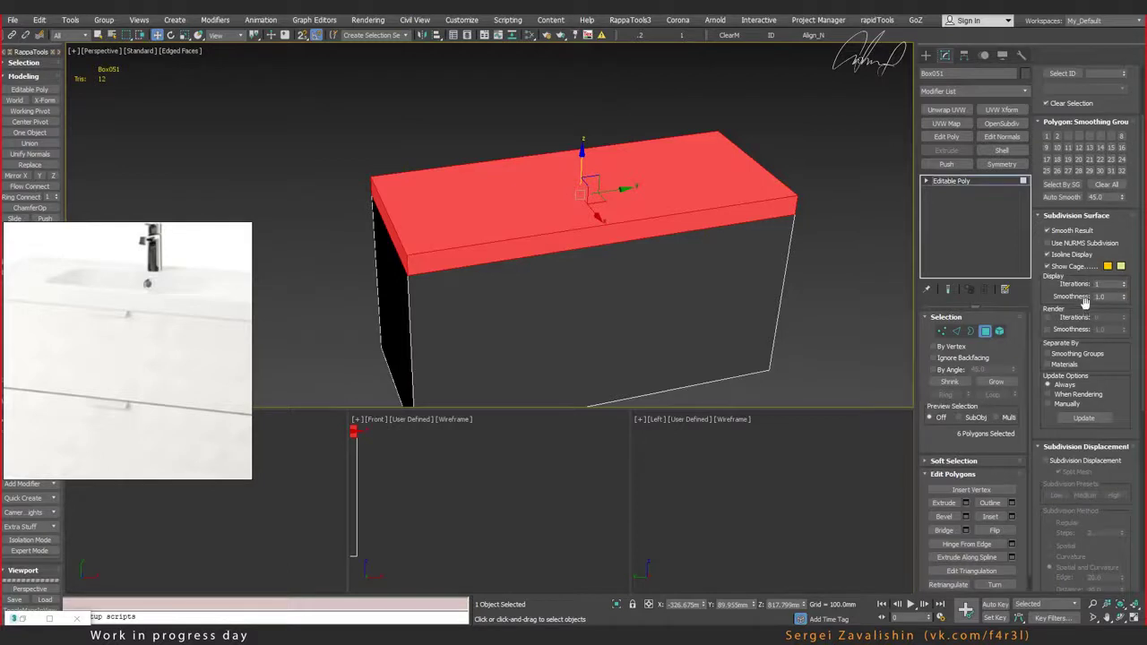
scroll(1116, 220, up, 3)
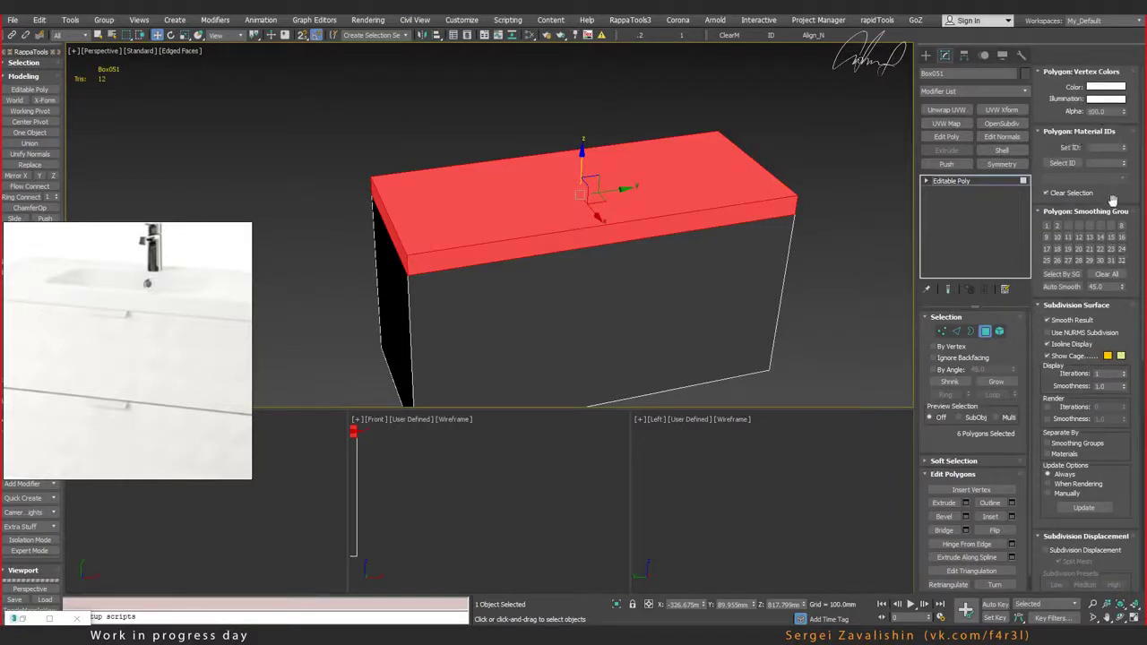
scroll(1115, 212, down, 3)
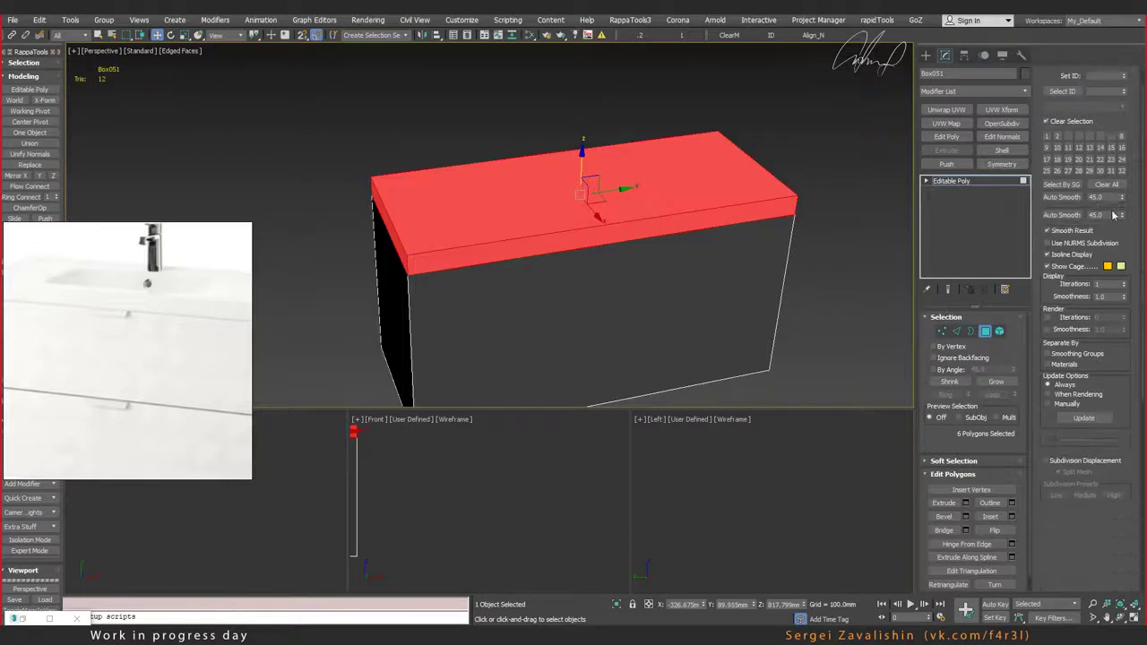
scroll(1114, 212, down, 3)
scroll(1114, 212, down, 2)
click(1108, 558)
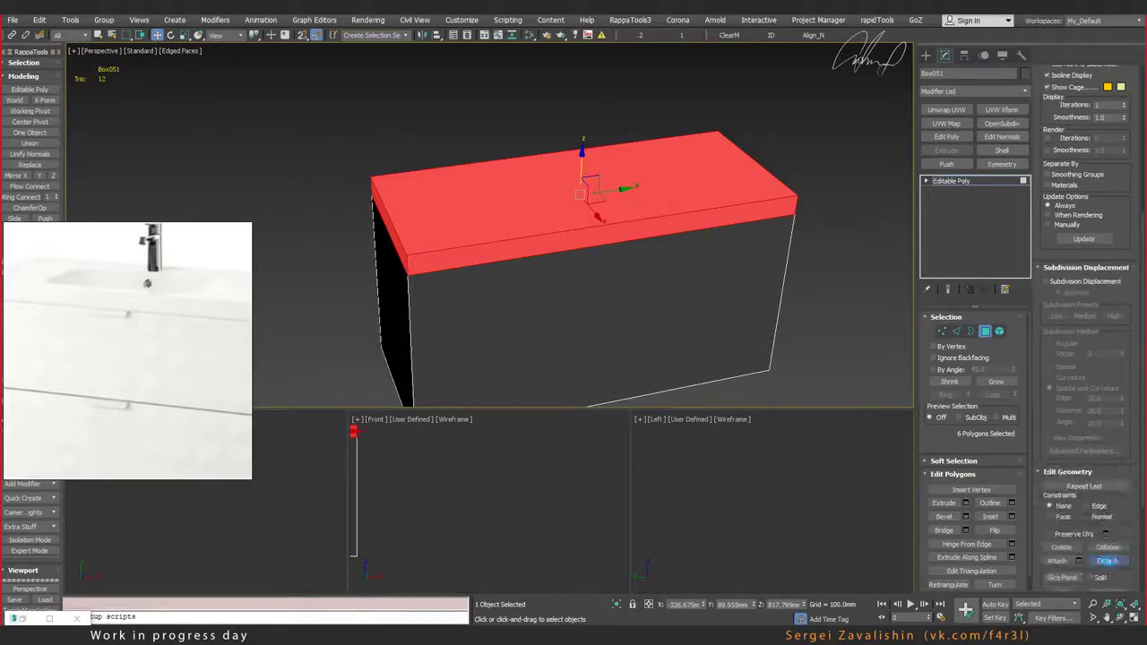
click(771, 308)
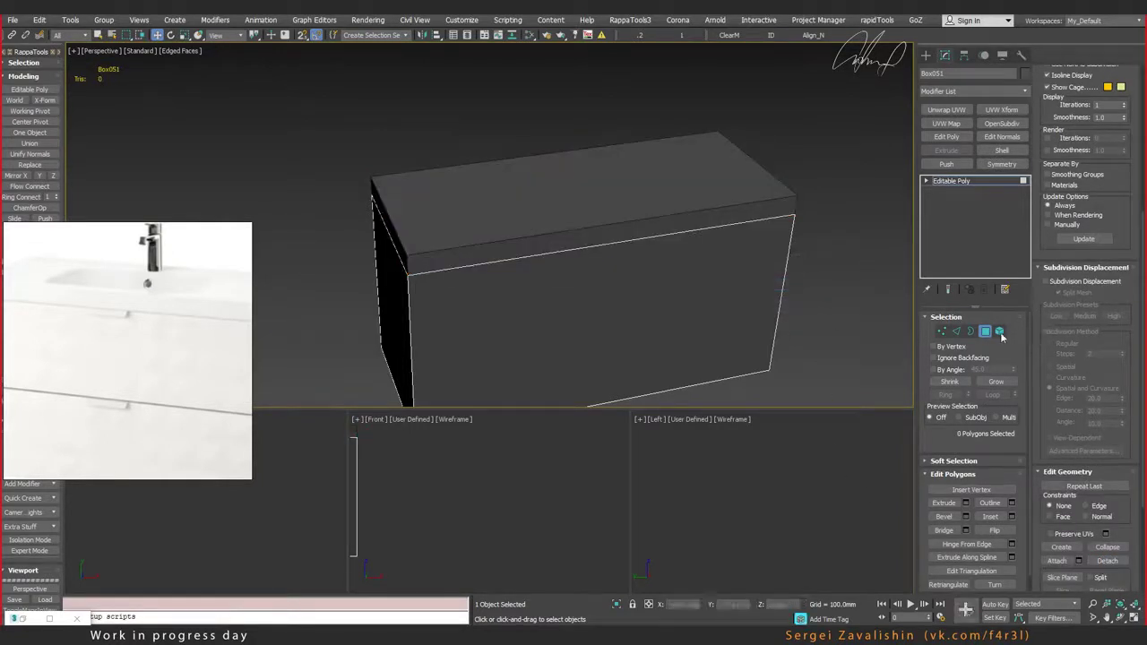
click(1001, 332)
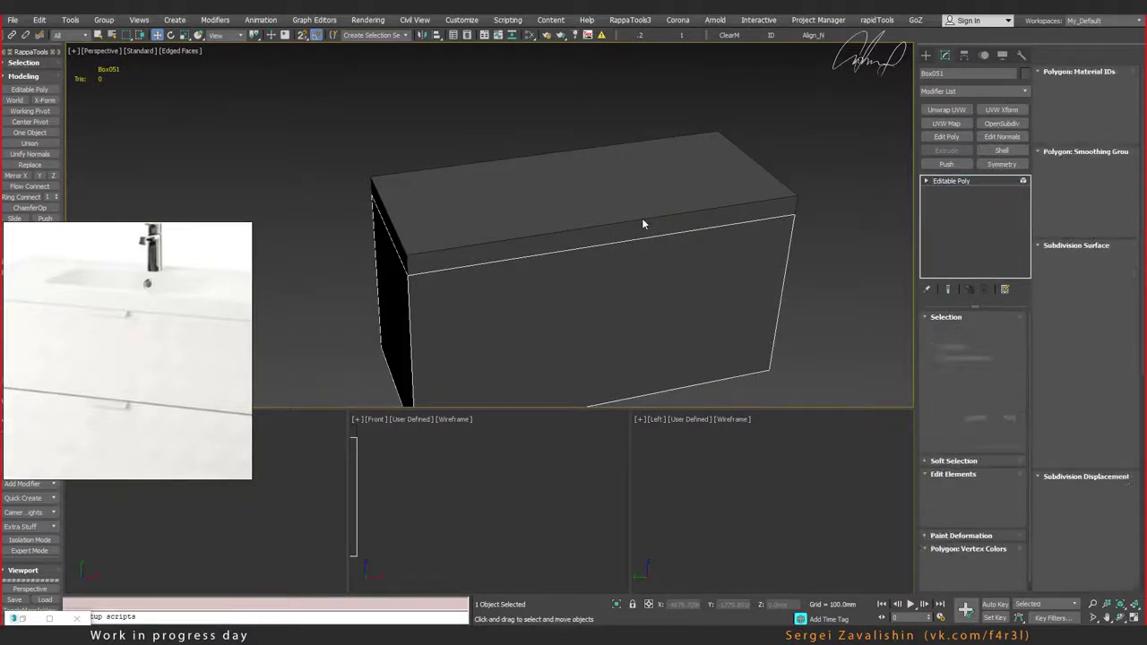
Step: Select the detached slab Object001 and add a Symmetry modifier mirrored across the Y axis
key(5)
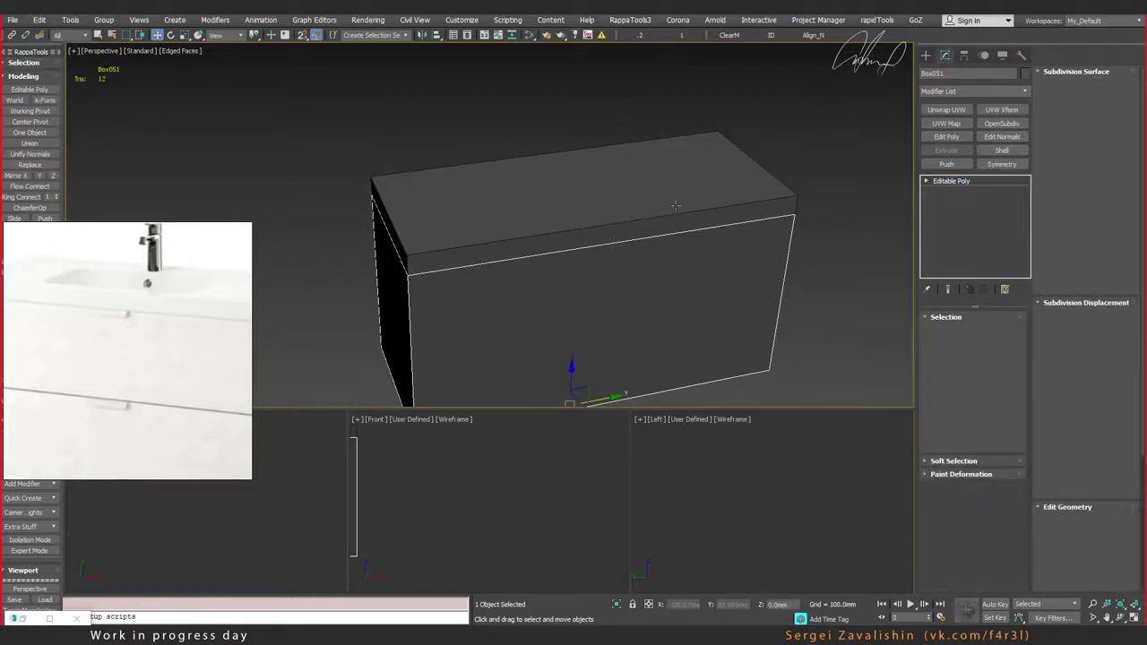
click(667, 213)
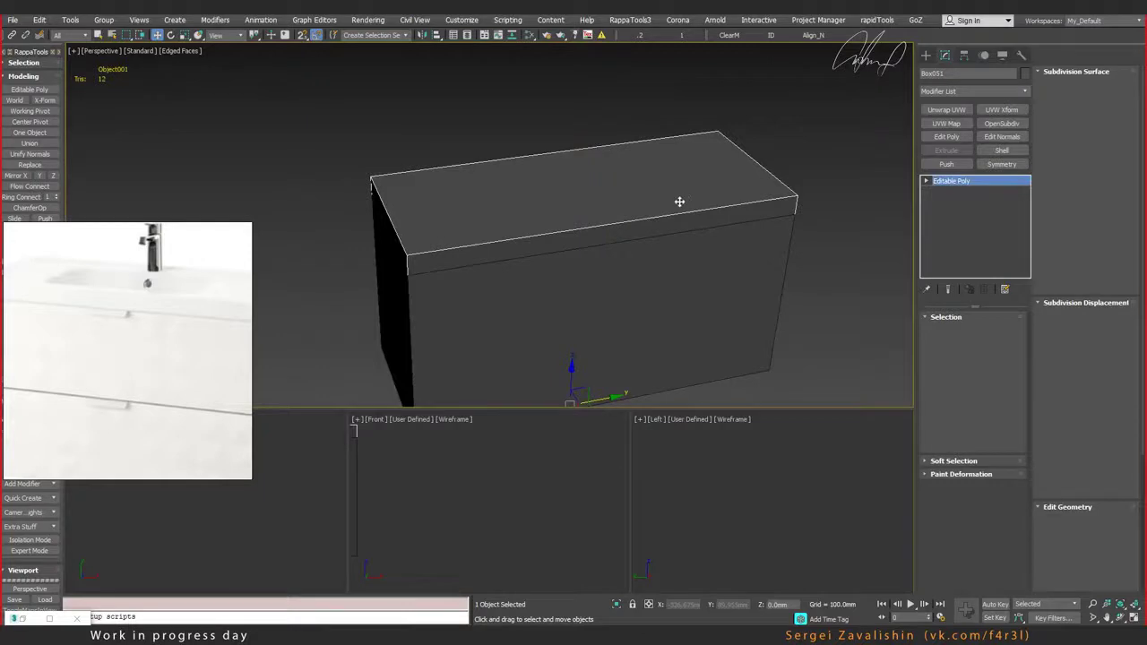
click(643, 231)
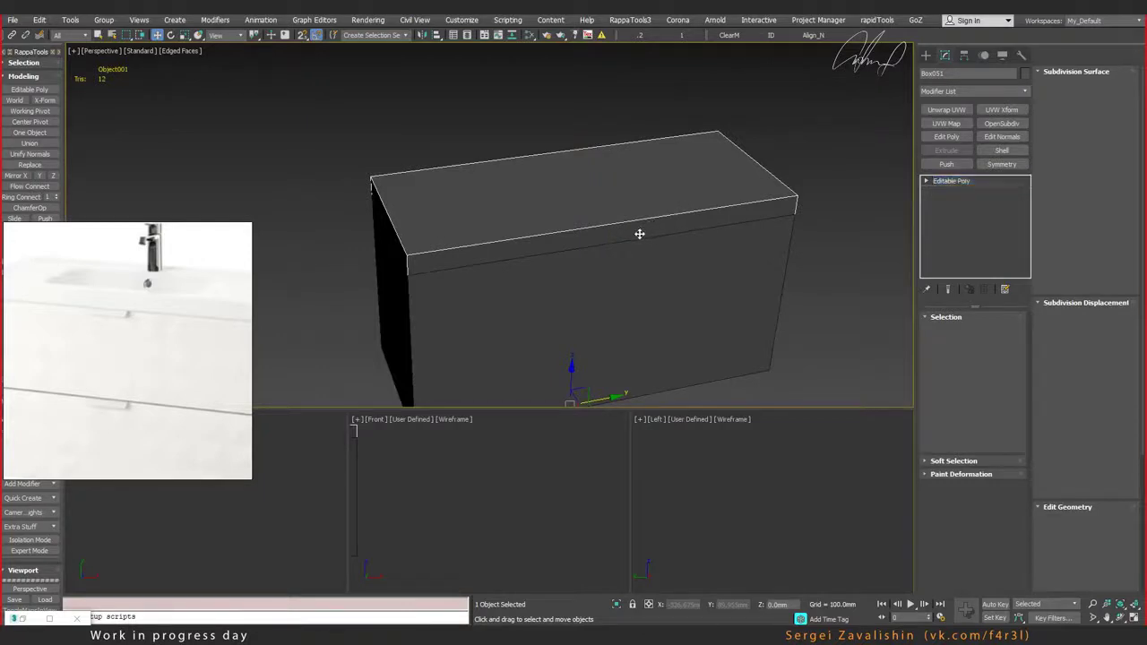
alt+middle_drag(675, 236, 669, 254)
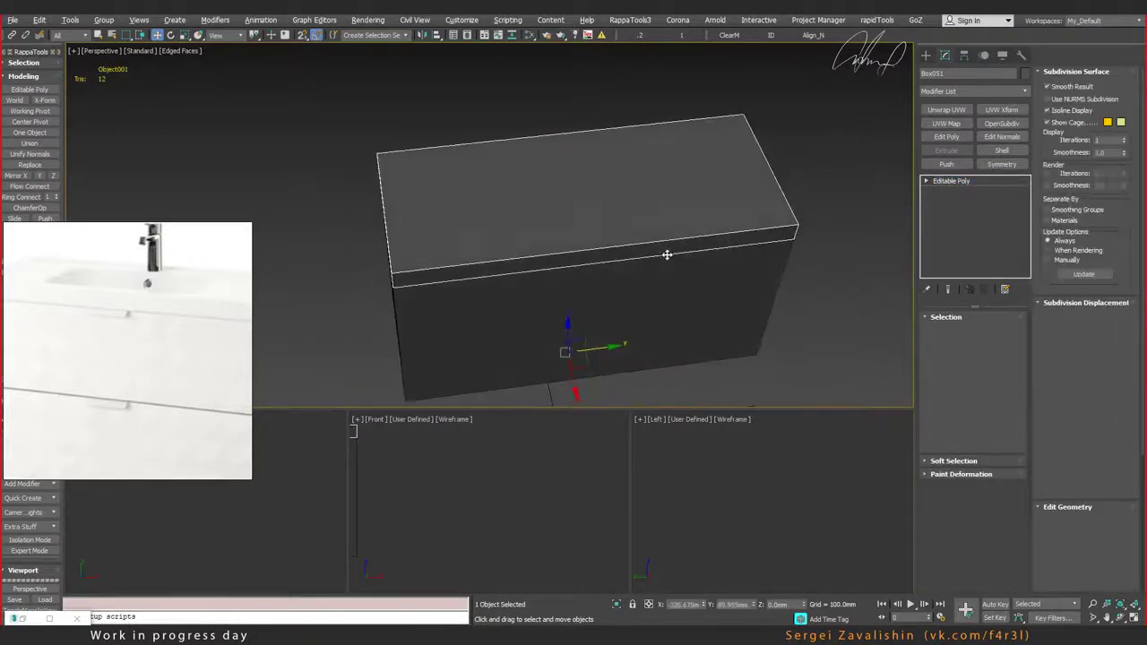
click(1004, 165)
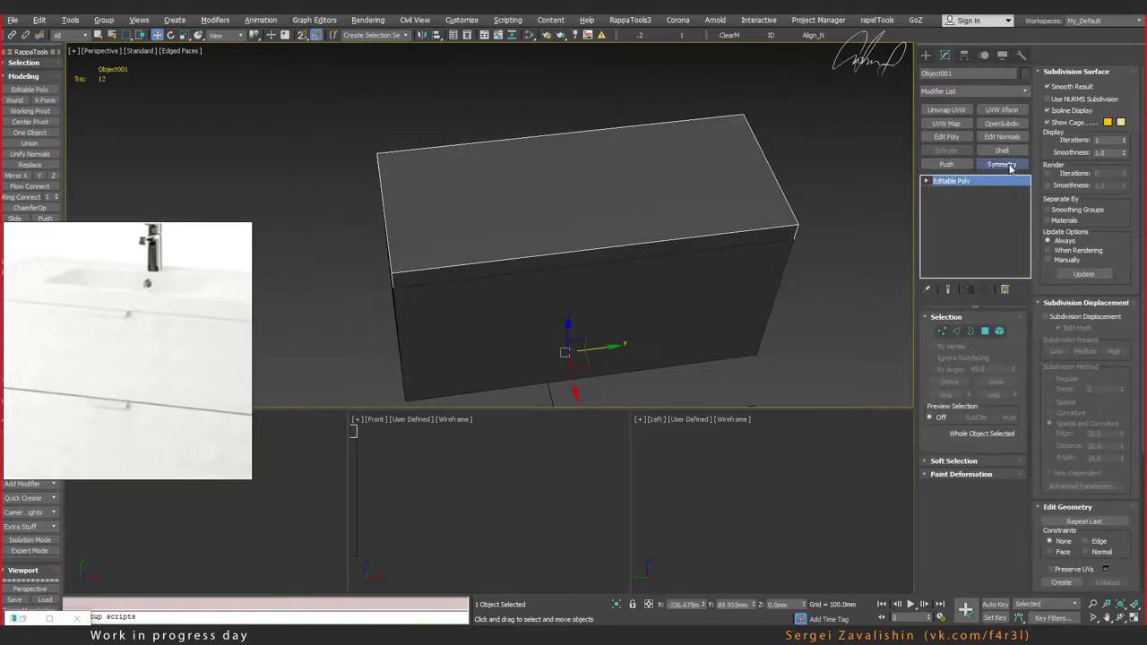
alt+middle_drag(707, 194, 726, 194)
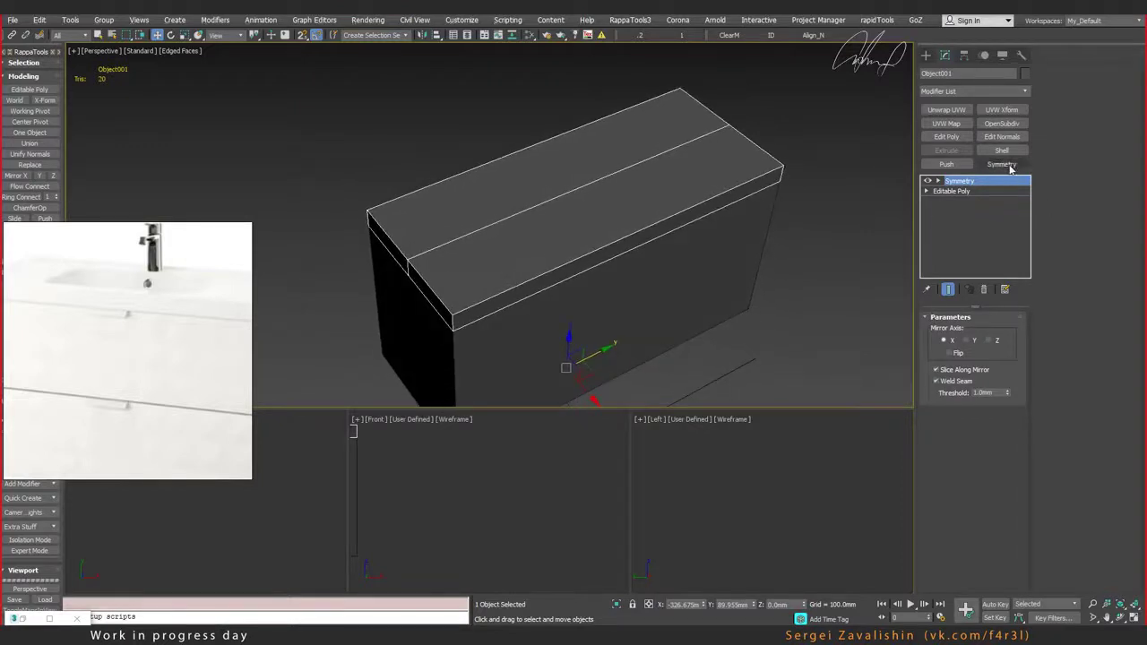
click(968, 343)
Step: Return to the Editable Poly base with Show End Result on, at Vertex level
alt+middle_drag(685, 230, 655, 200)
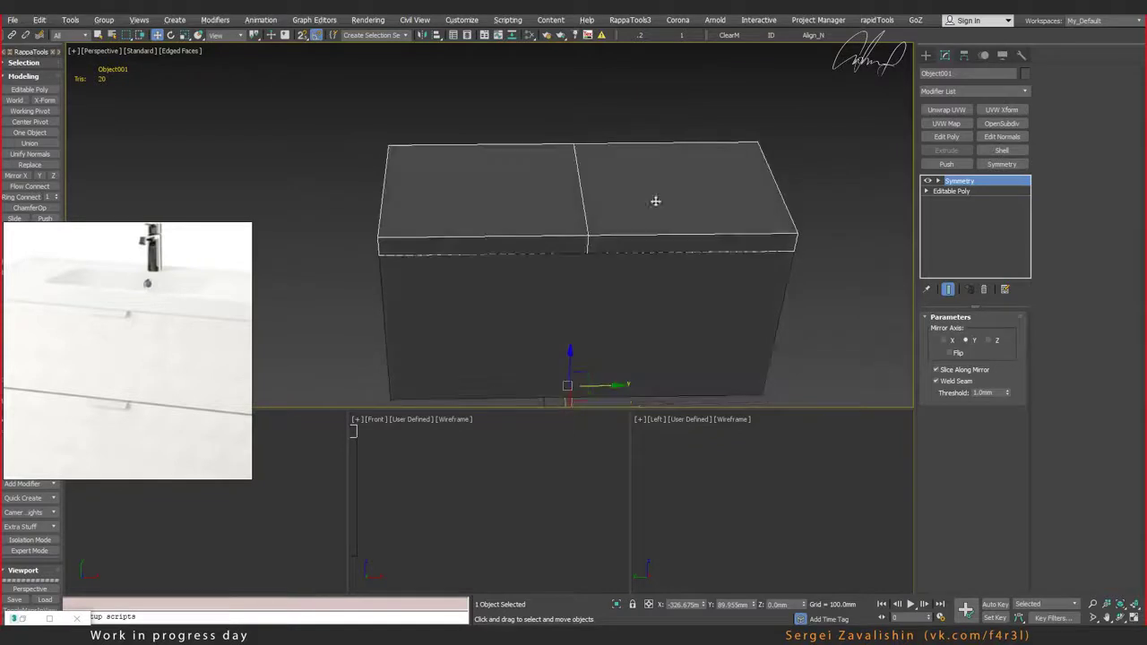
click(950, 191)
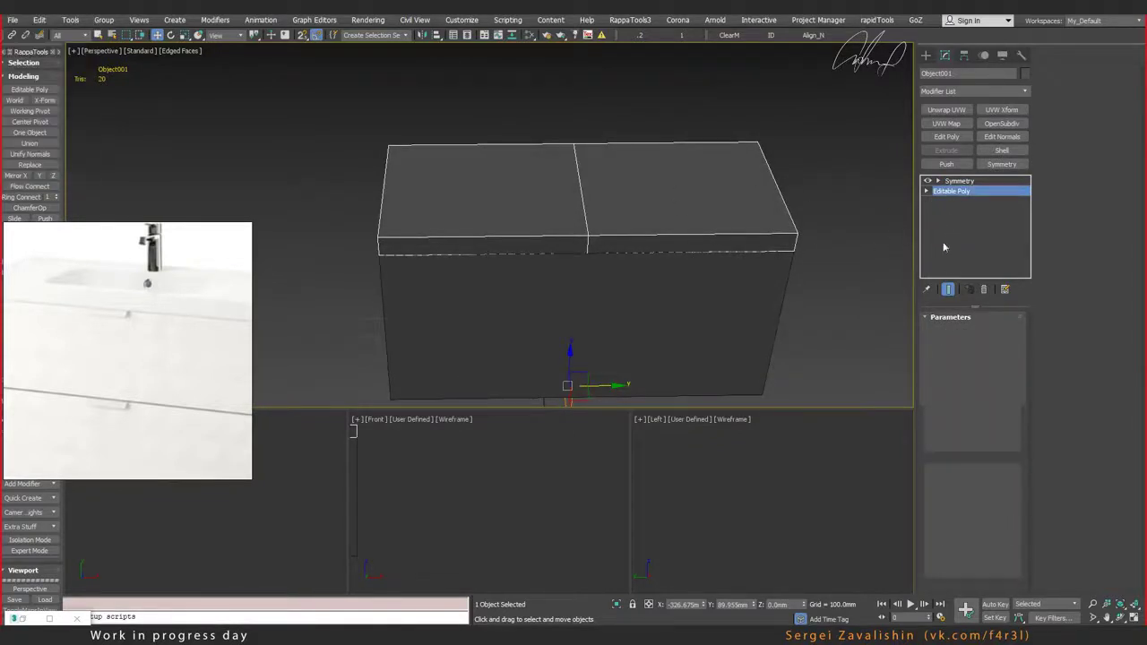
click(947, 289)
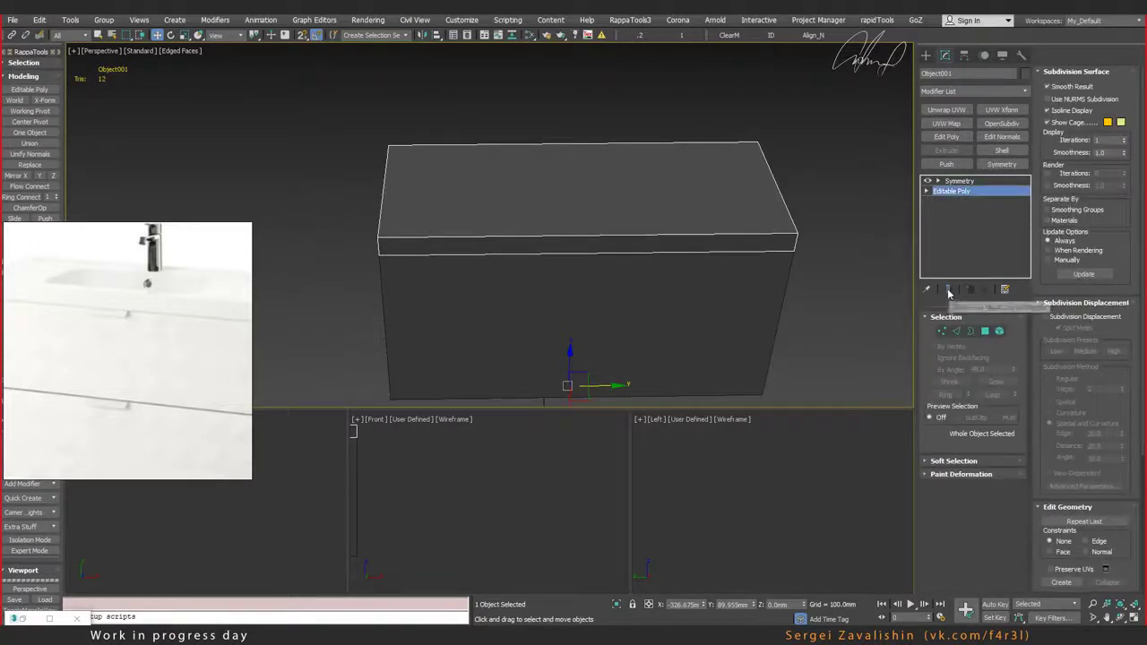
click(948, 290)
alt+middle_drag(645, 210, 662, 224)
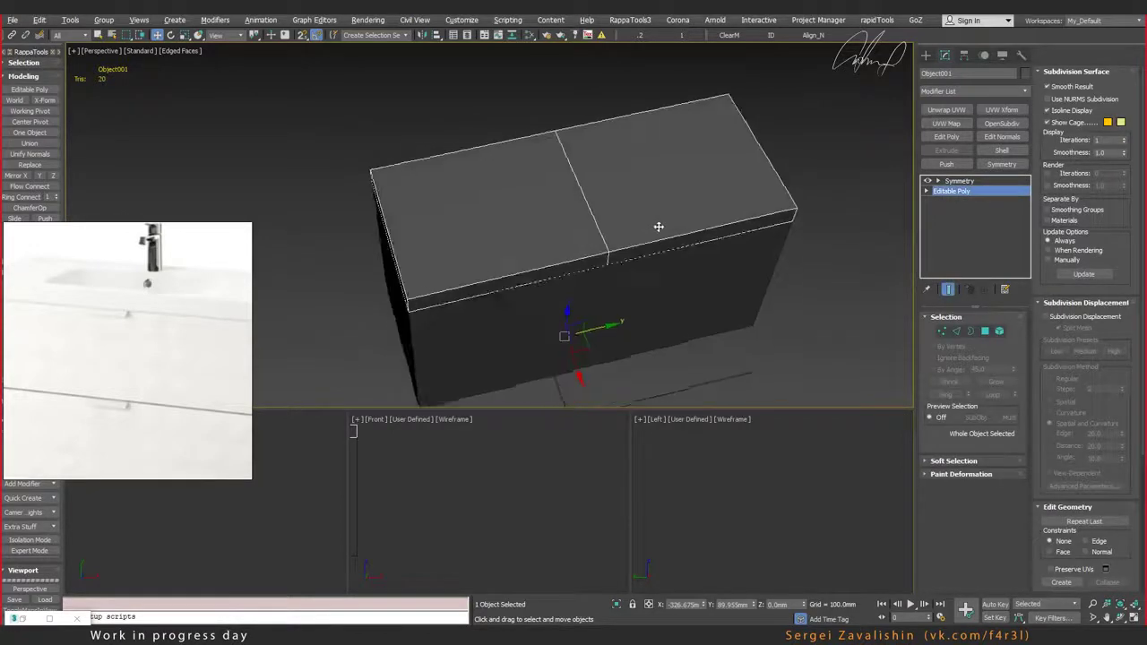
click(942, 333)
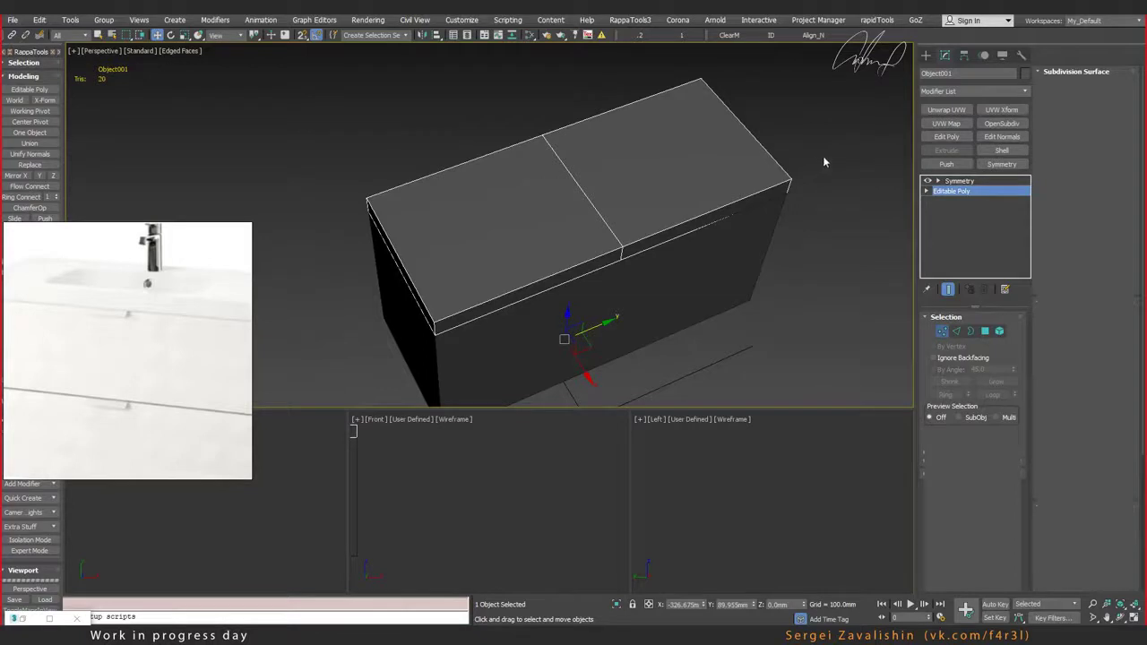
Step: Select the slab's right-end corner vertices and move them into position
key(1)
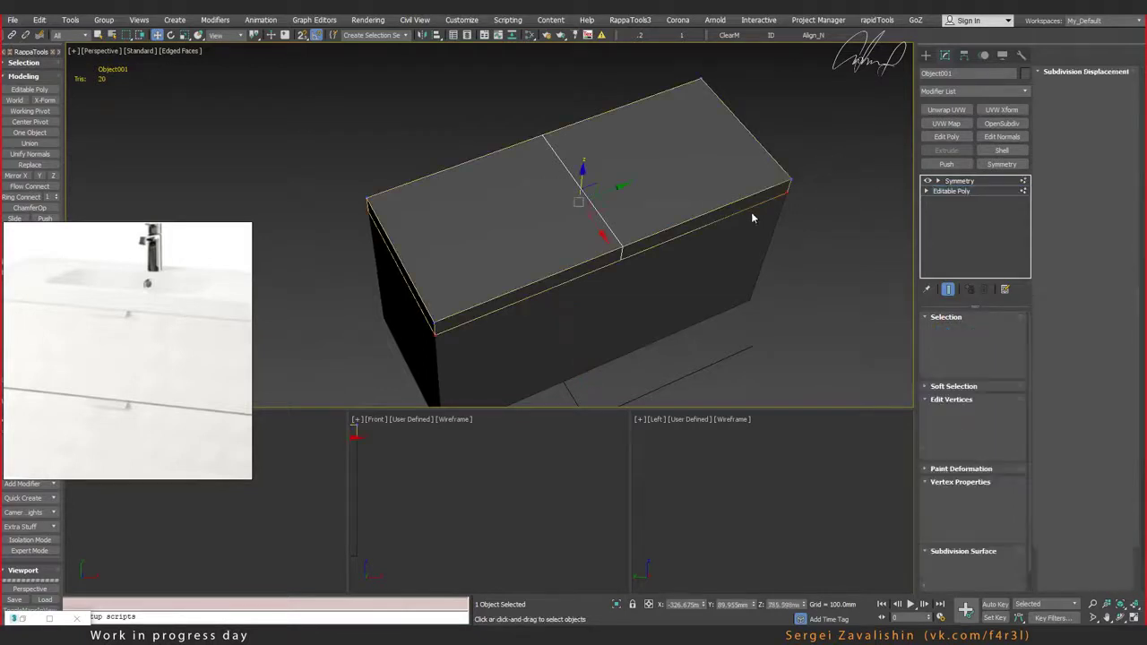
click(788, 185)
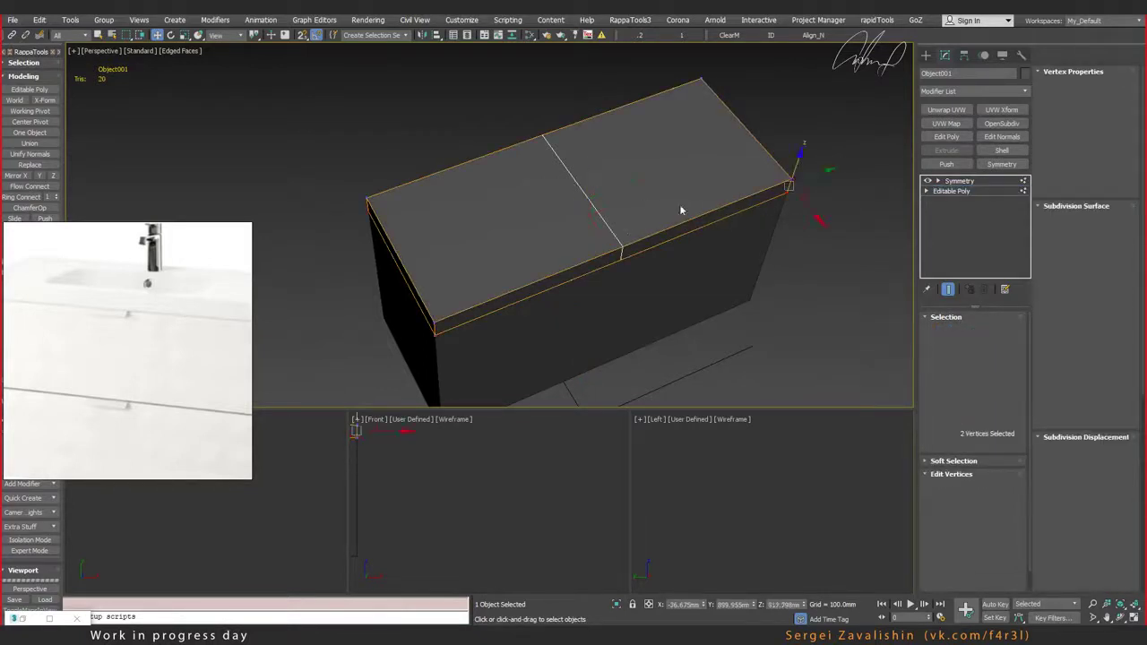
mouse_move(806, 178)
mouse_down()
mouse_move(789, 185)
mouse_move(804, 189)
mouse_up()
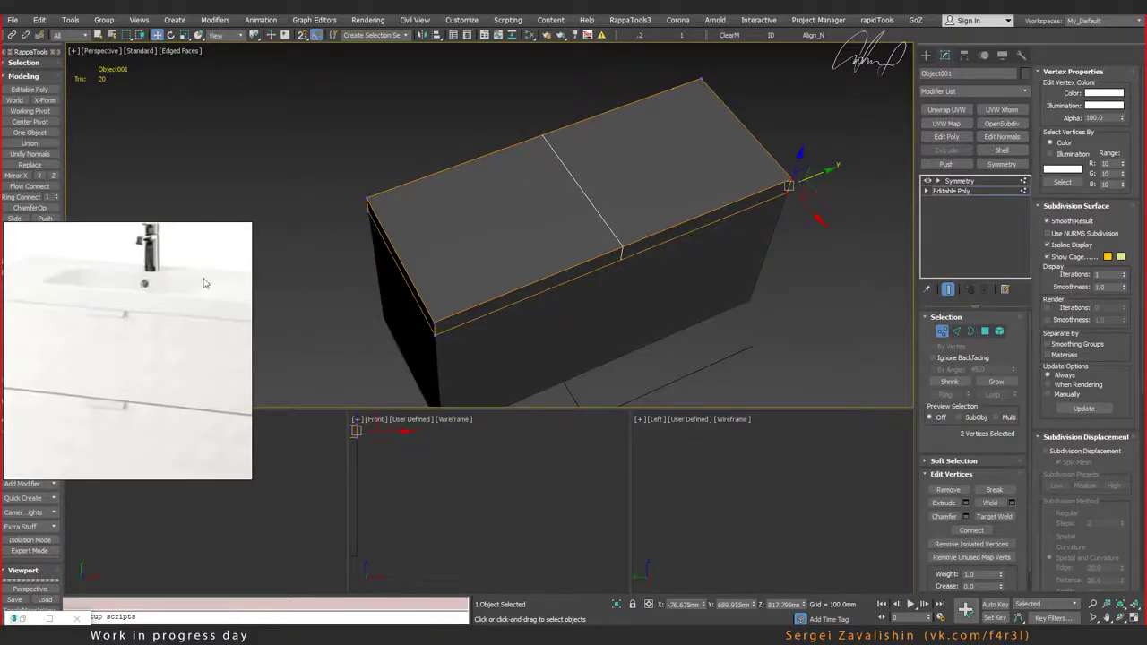
scroll(227, 287, down, 3)
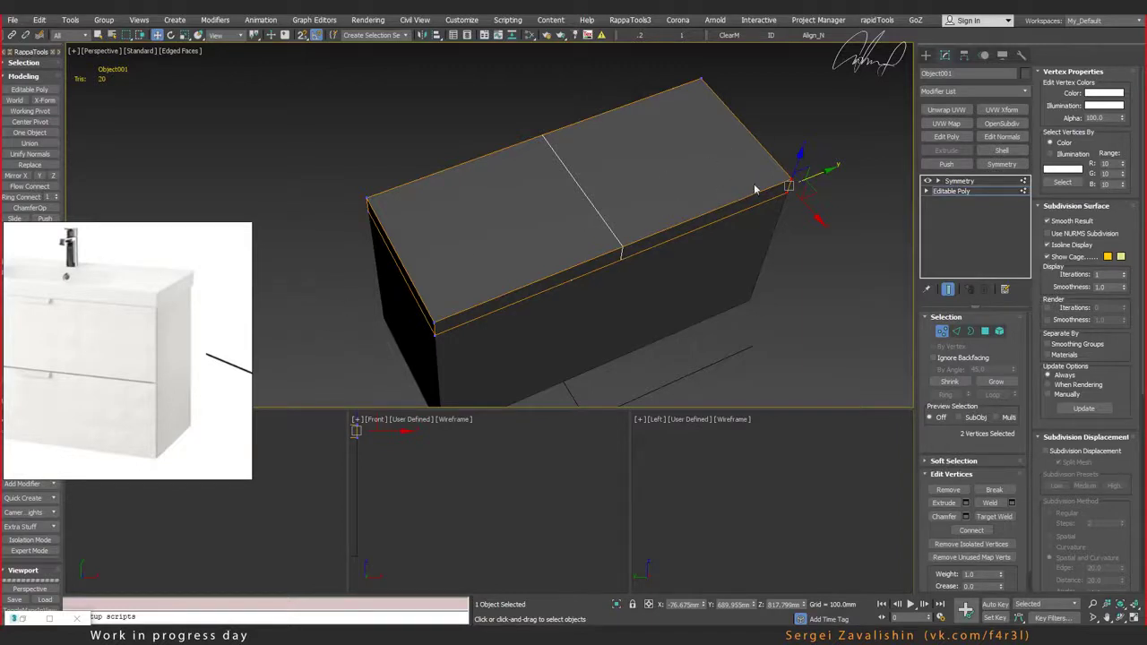
alt+middle_drag(713, 213, 597, 176)
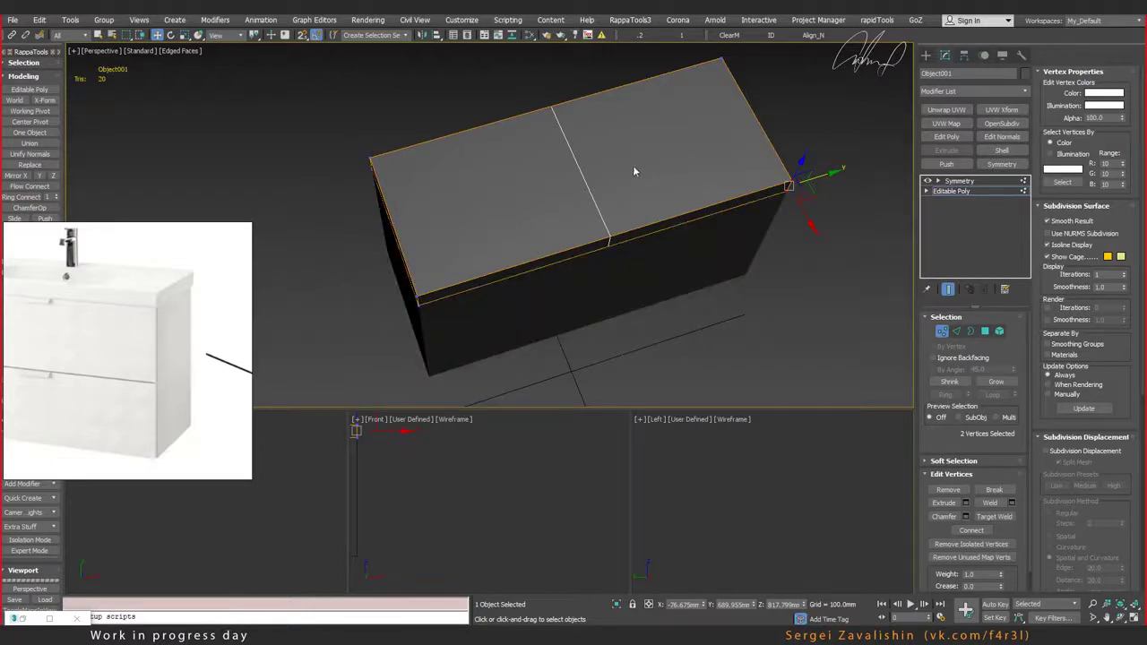
mouse_move(692, 168)
alt+middle_down()
mouse_move(674, 175)
mouse_move(663, 164)
mouse_move(673, 188)
mouse_move(639, 212)
mouse_move(672, 225)
alt+middle_up()
scroll(639, 212, up, 3)
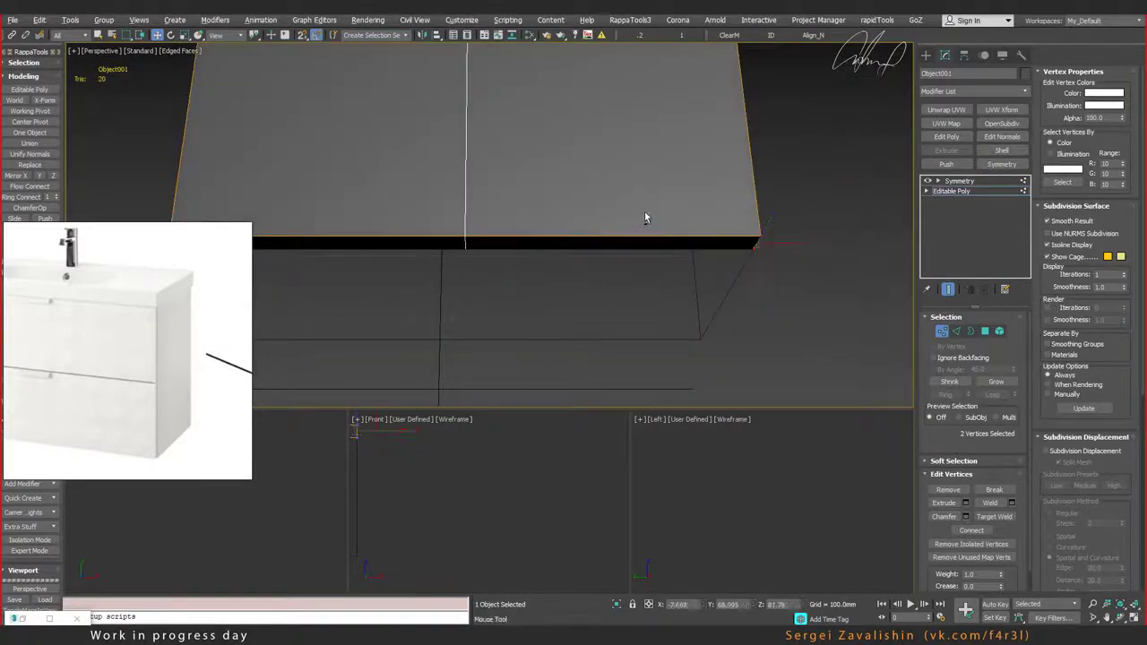
Step: Insert Swift Loop edge loops across the slab's right end and near its front and back edges
key(alt+shift+w)
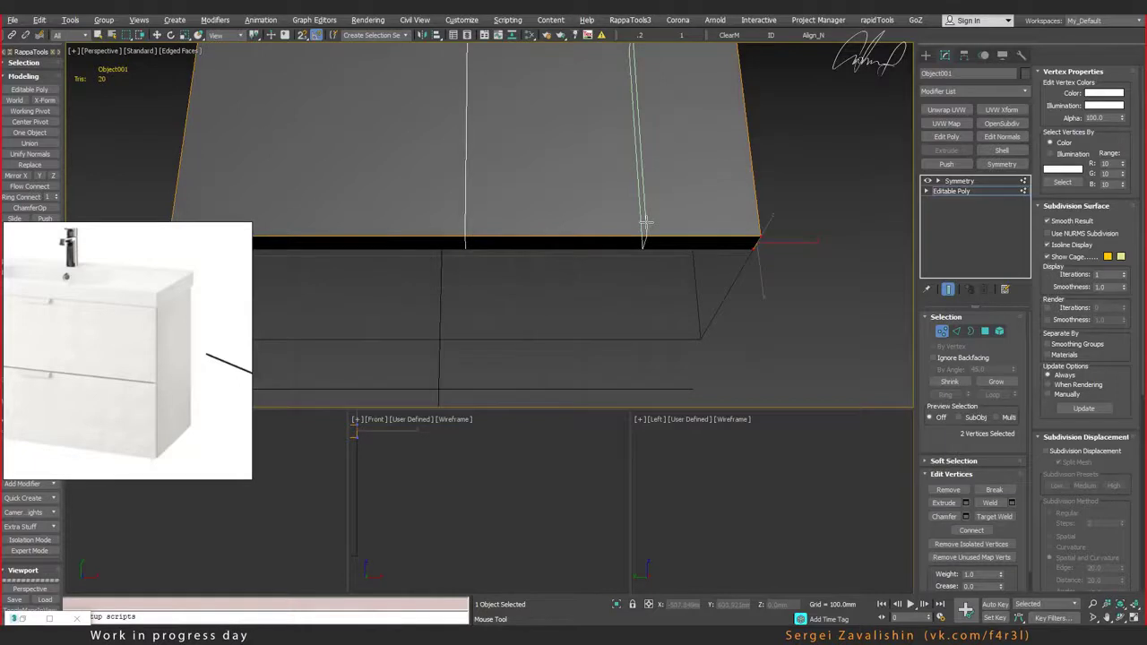
click(642, 221)
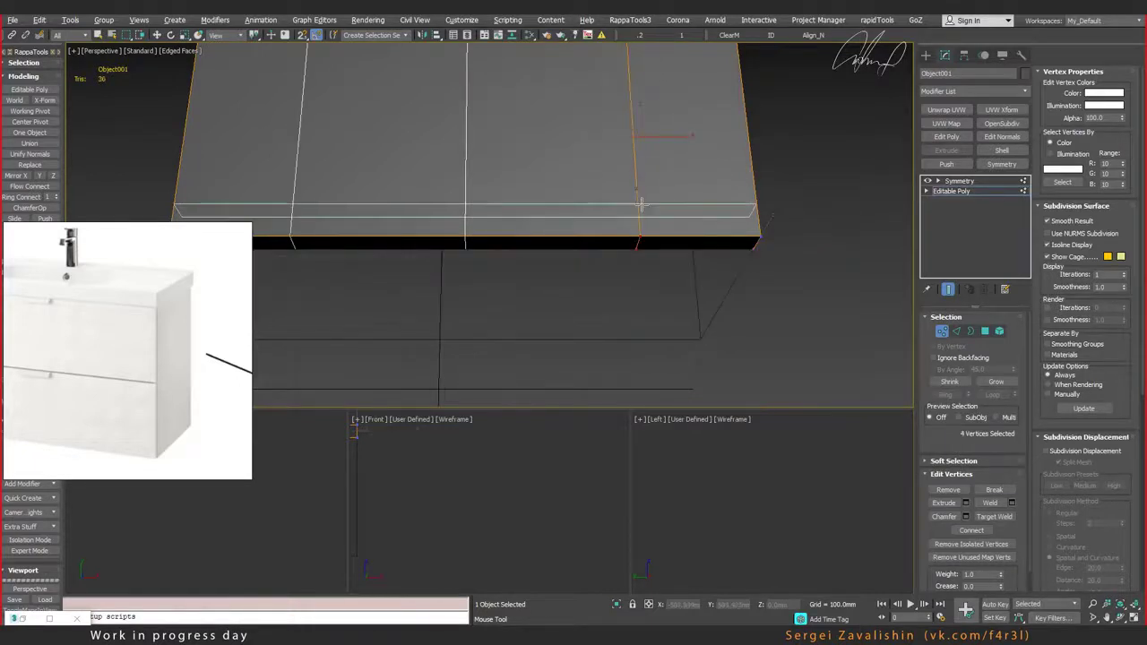
click(642, 205)
scroll(610, 94, down, 2)
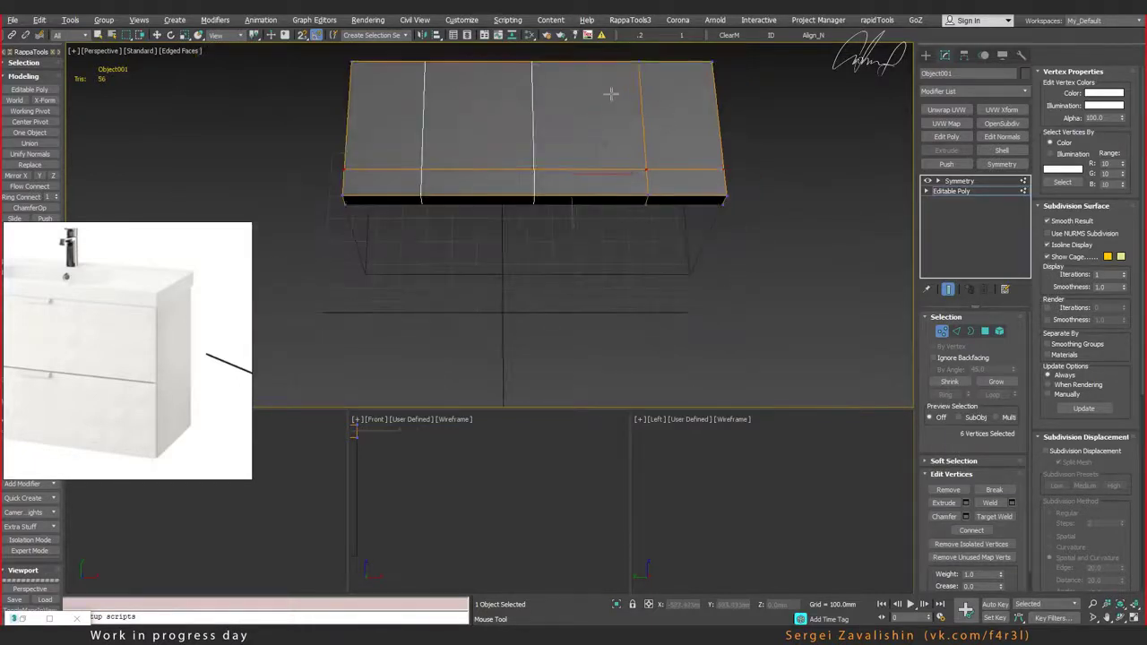
alt+middle_drag(611, 97, 610, 115)
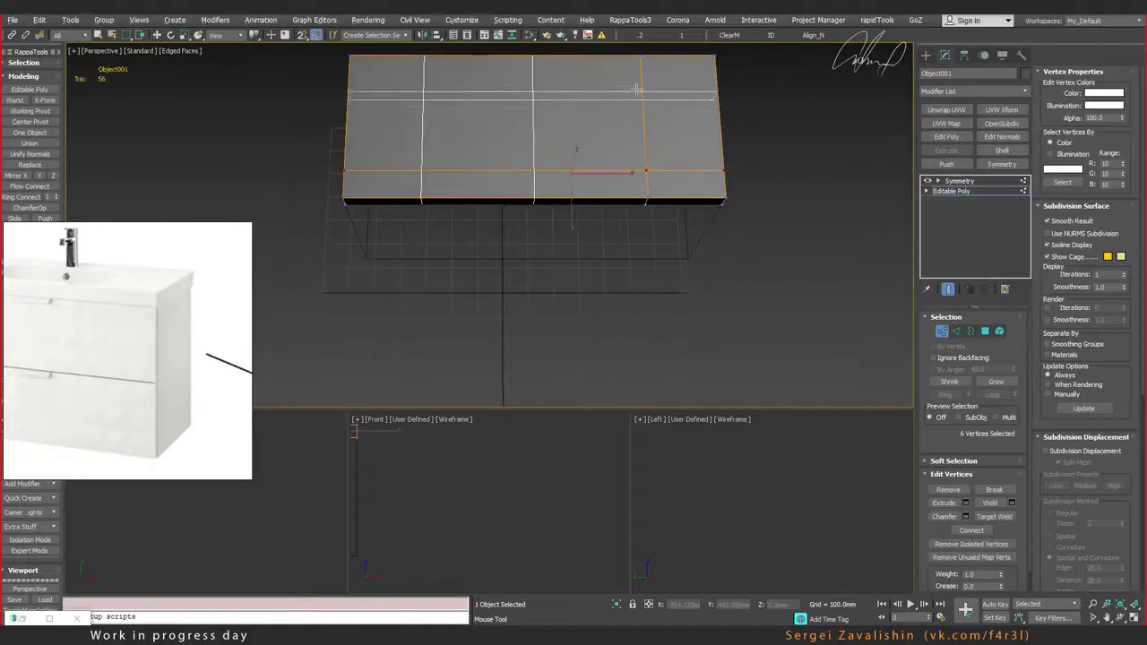
click(638, 90)
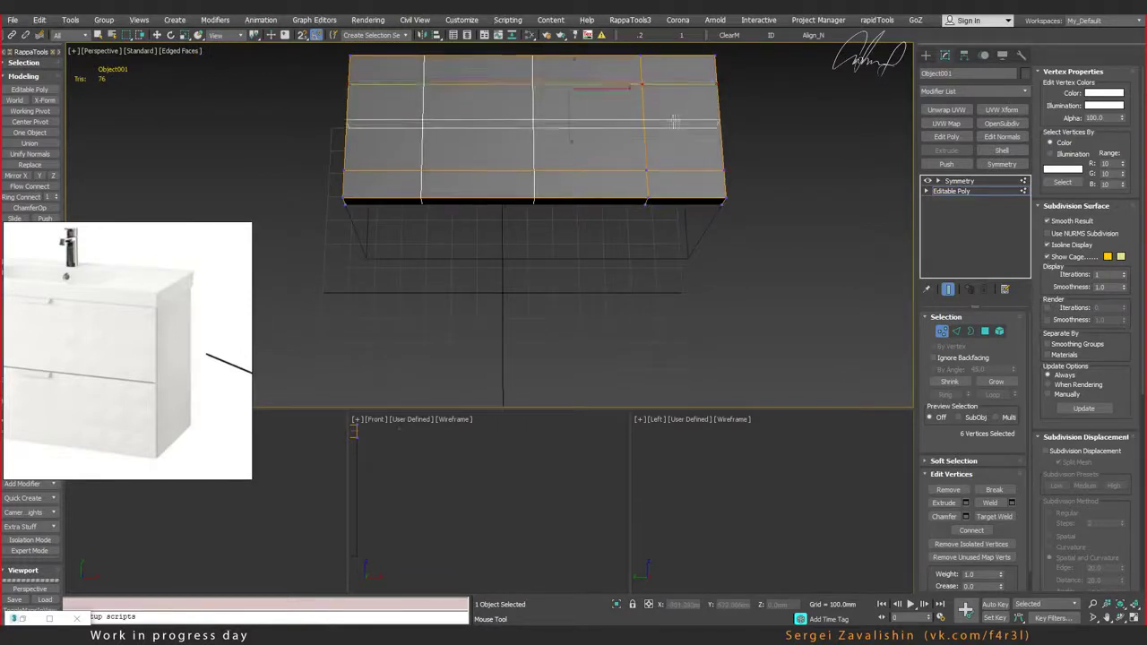
Step: Exit loop insertion and vertex editing, viewing the slab from below
key(w)
alt+middle_drag(699, 142, 670, 137)
scroll(593, 134, up, 3)
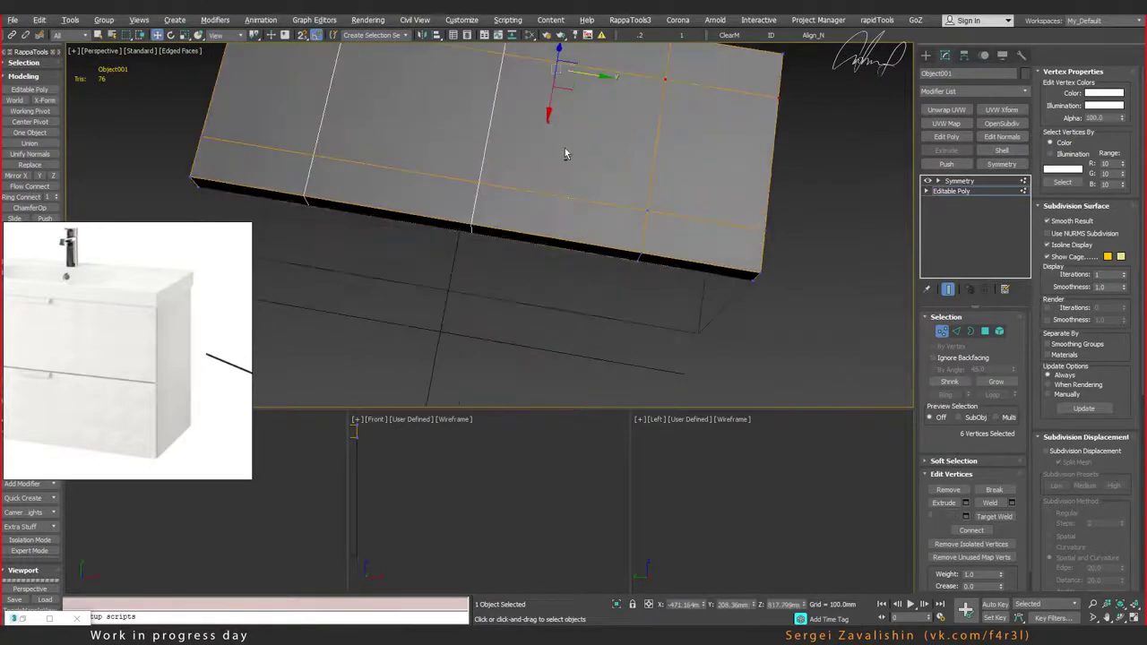
mouse_move(566, 153)
alt+middle_down()
mouse_move(622, 110)
mouse_move(561, 244)
alt+middle_up()
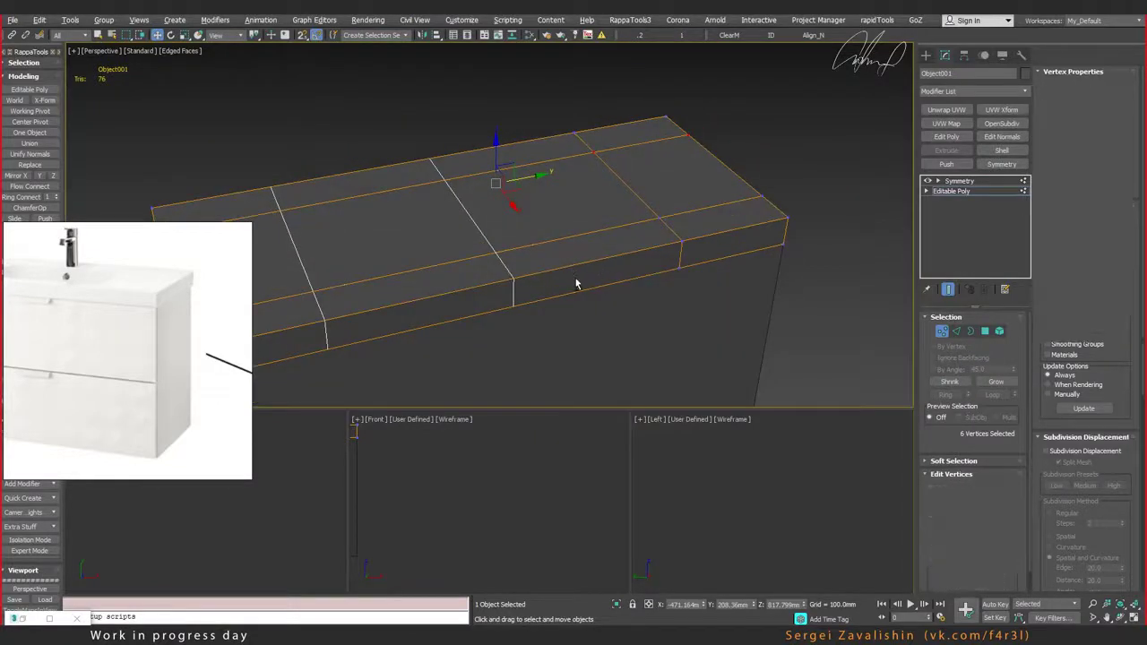
key(1)
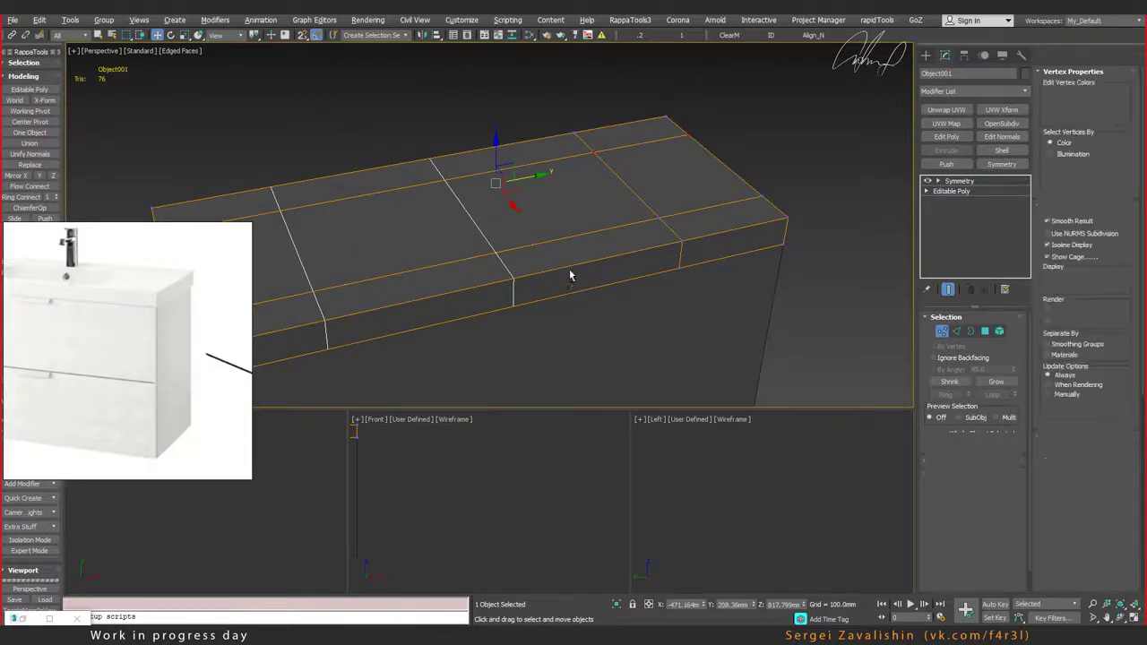
scroll(578, 254, down, 2)
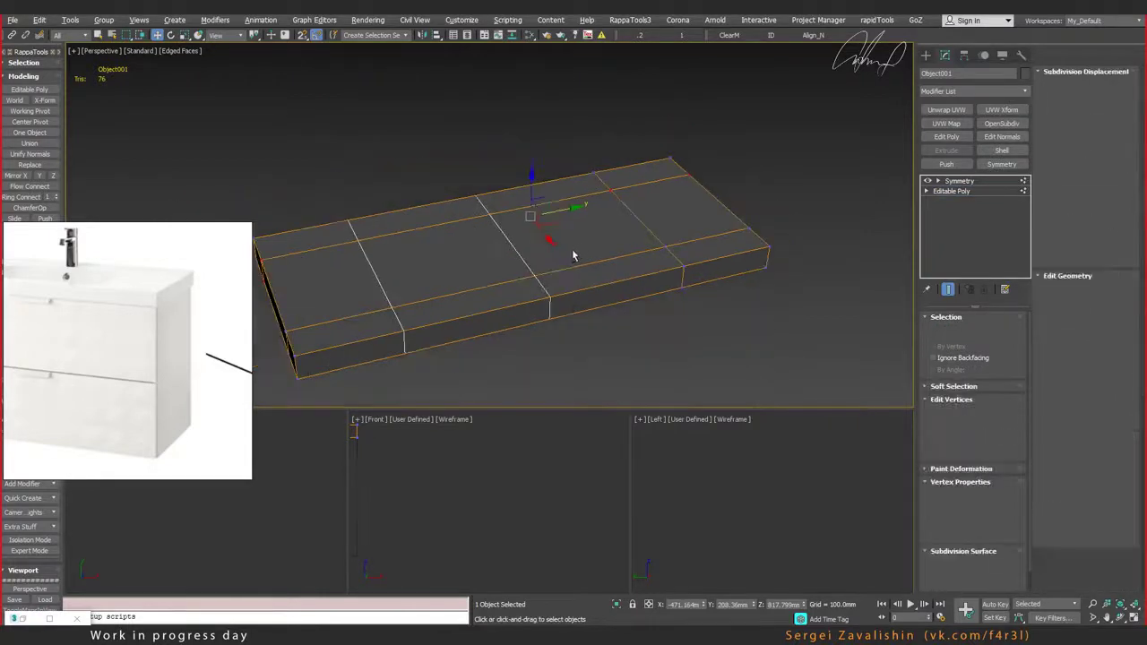
alt+middle_drag(579, 233, 583, 159)
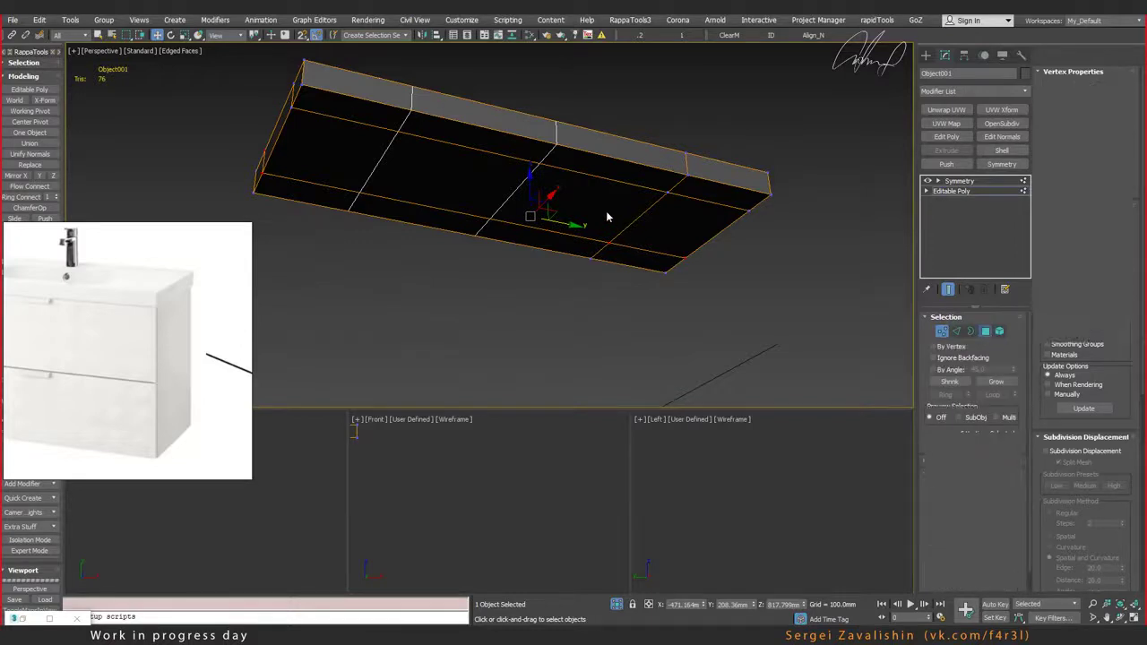
Step: At Polygon level, pick several underside polygons, then clear the selection
key(4)
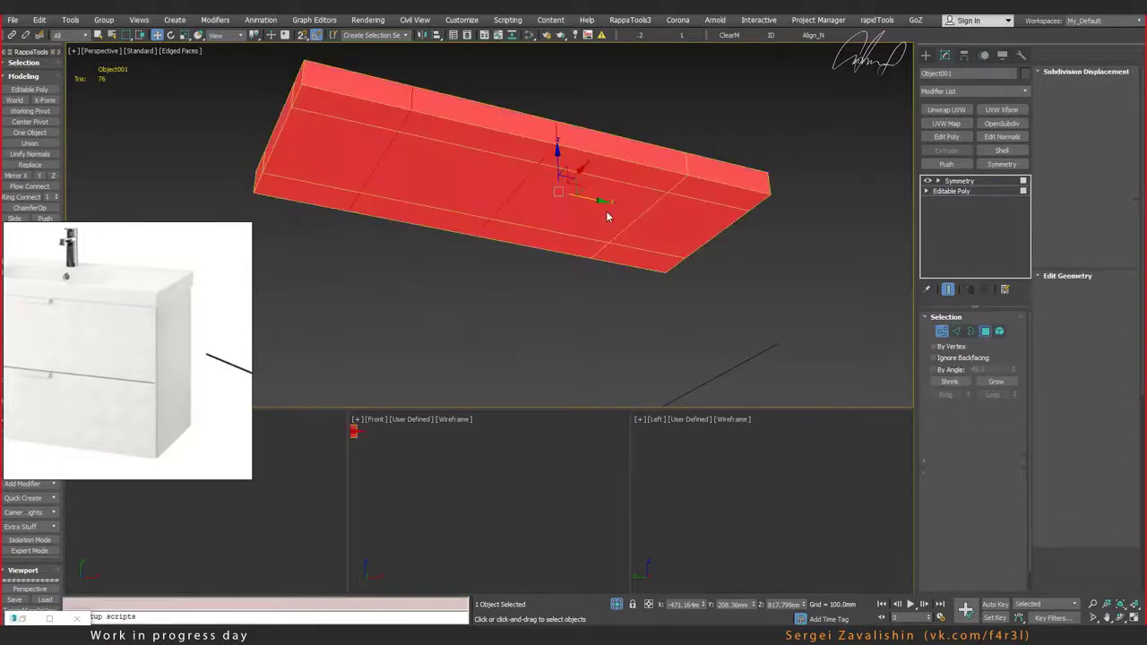
click(619, 215)
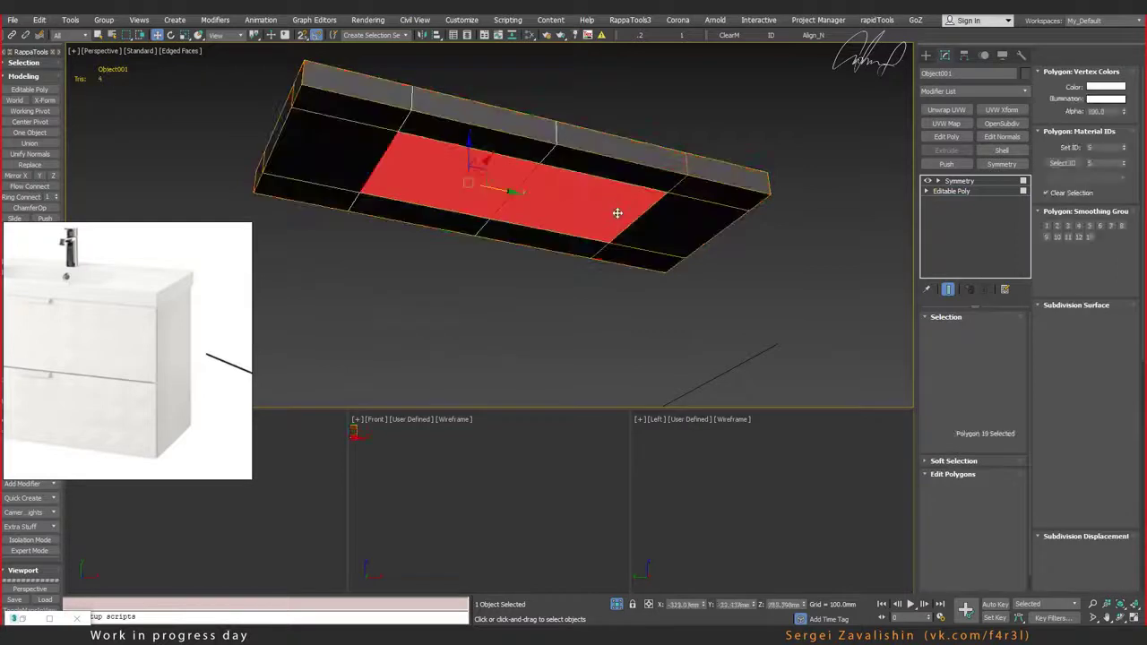
ctrl+click(658, 229)
ctrl+click(699, 193)
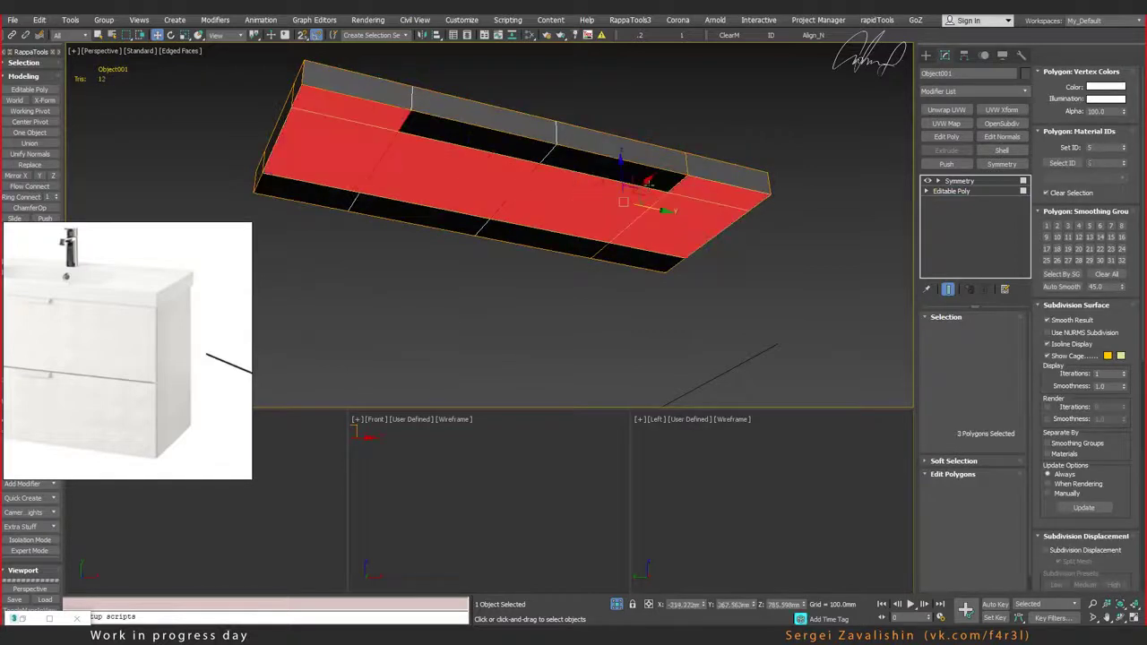
ctrl+click(643, 188)
ctrl+click(595, 242)
ctrl+click(614, 256)
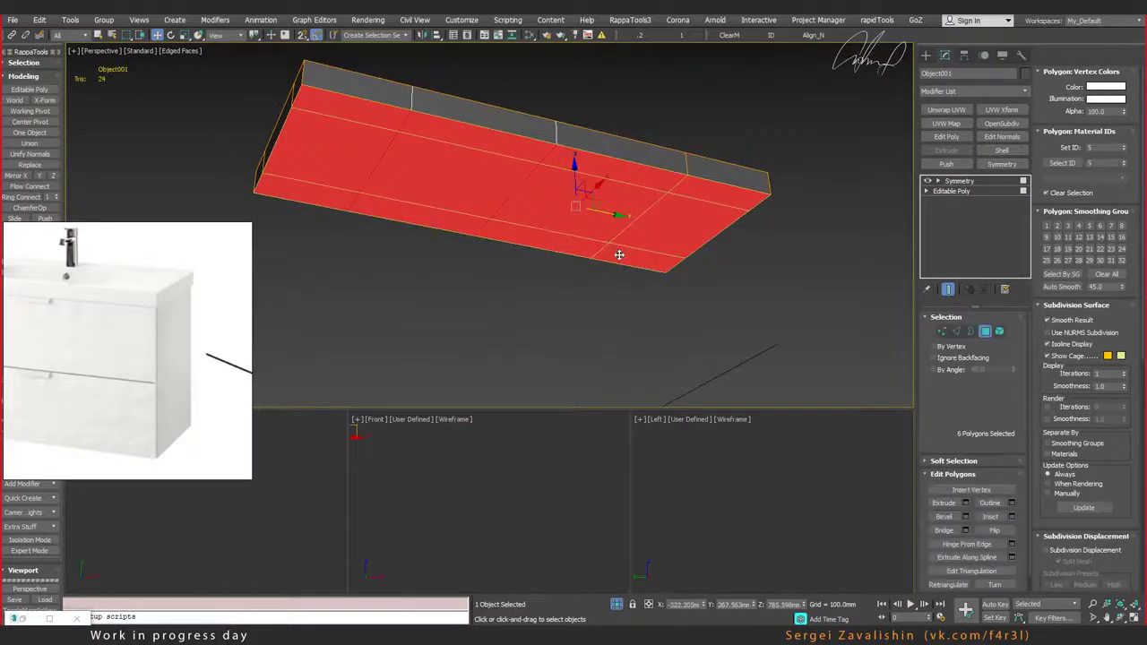
key(ctrl+d)
Step: Select the centre polygon on the slab's top and zoom in on it
alt+middle_drag(629, 185, 597, 257)
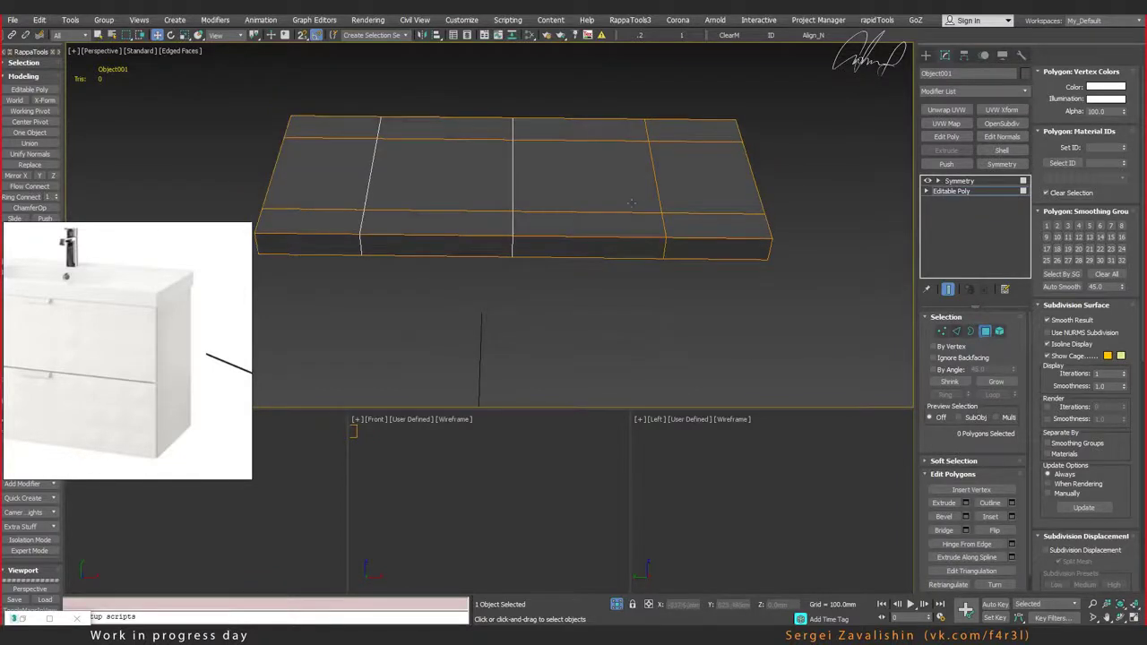
click(632, 204)
mouse_move(512, 184)
alt+middle_down()
mouse_move(554, 159)
mouse_move(607, 227)
mouse_move(653, 225)
mouse_move(643, 218)
alt+middle_up()
scroll(608, 228, up, 1)
scroll(608, 228, up, 1)
scroll(607, 228, up, 2)
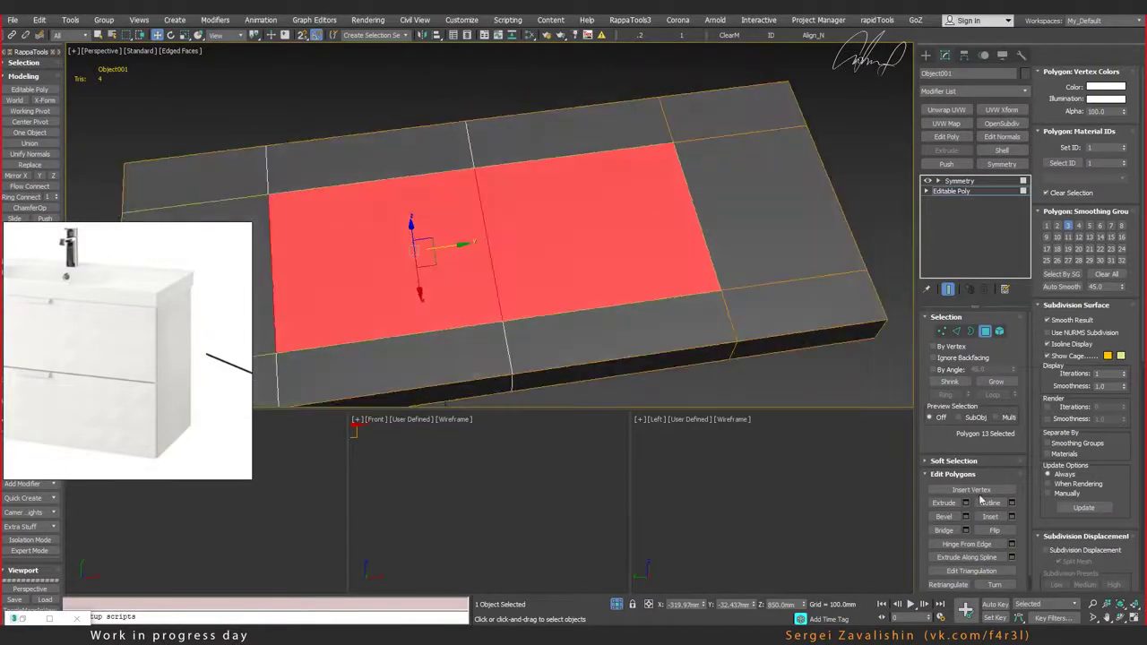
Step: Open the Inset settings for the centre face and cancel without applying
click(1011, 517)
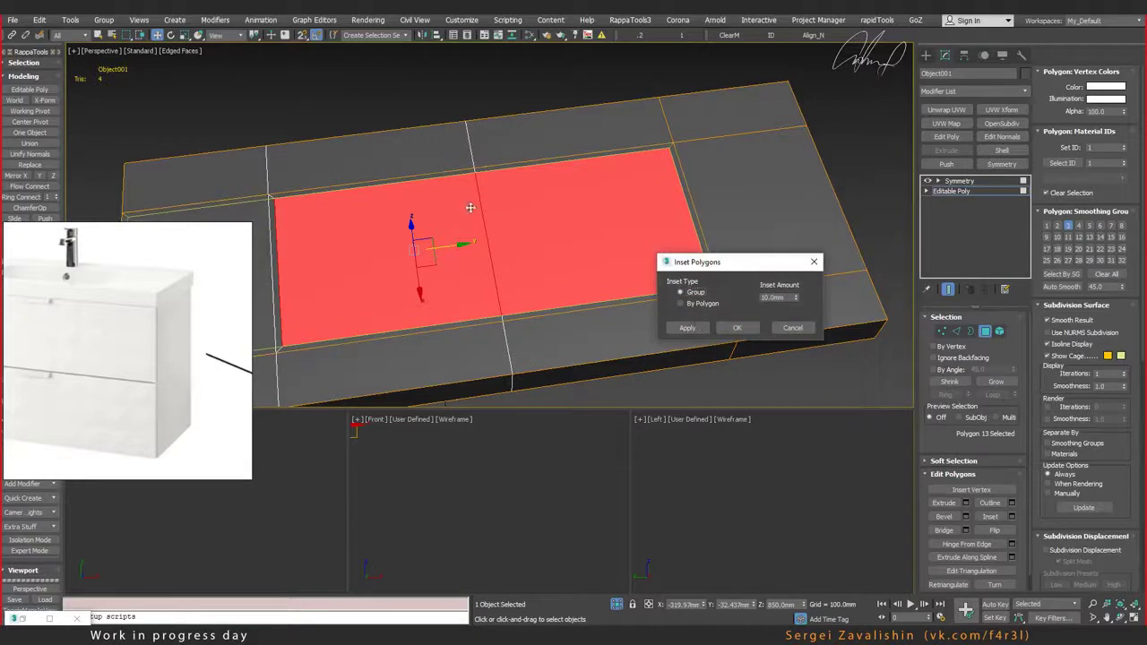
alt+middle_drag(463, 214, 480, 206)
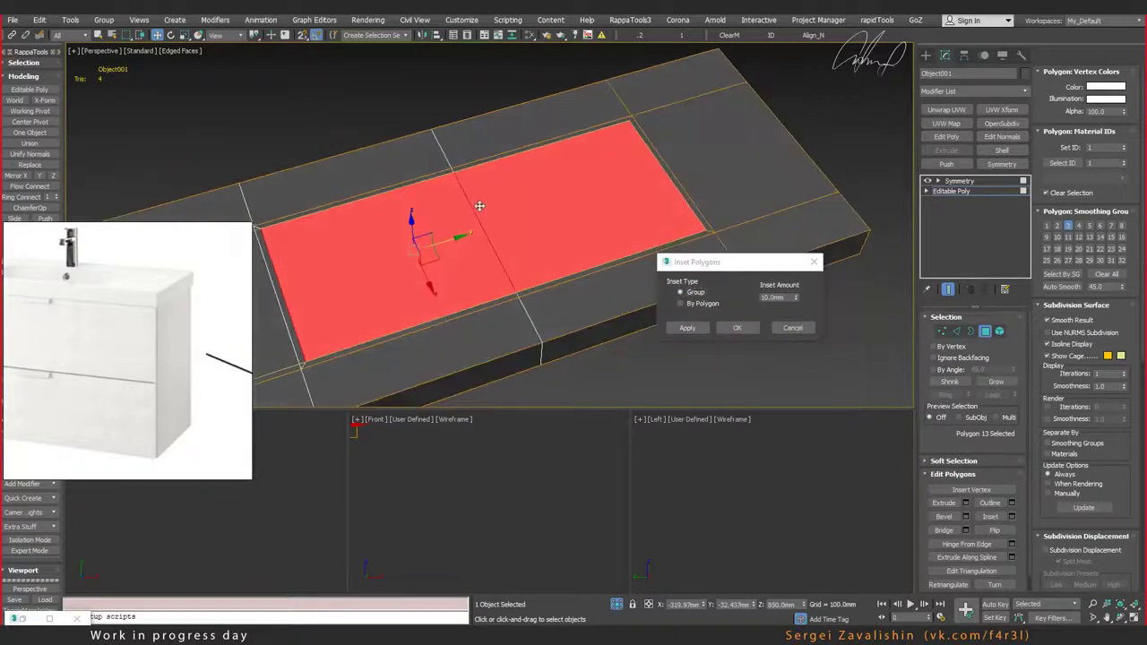
click(792, 328)
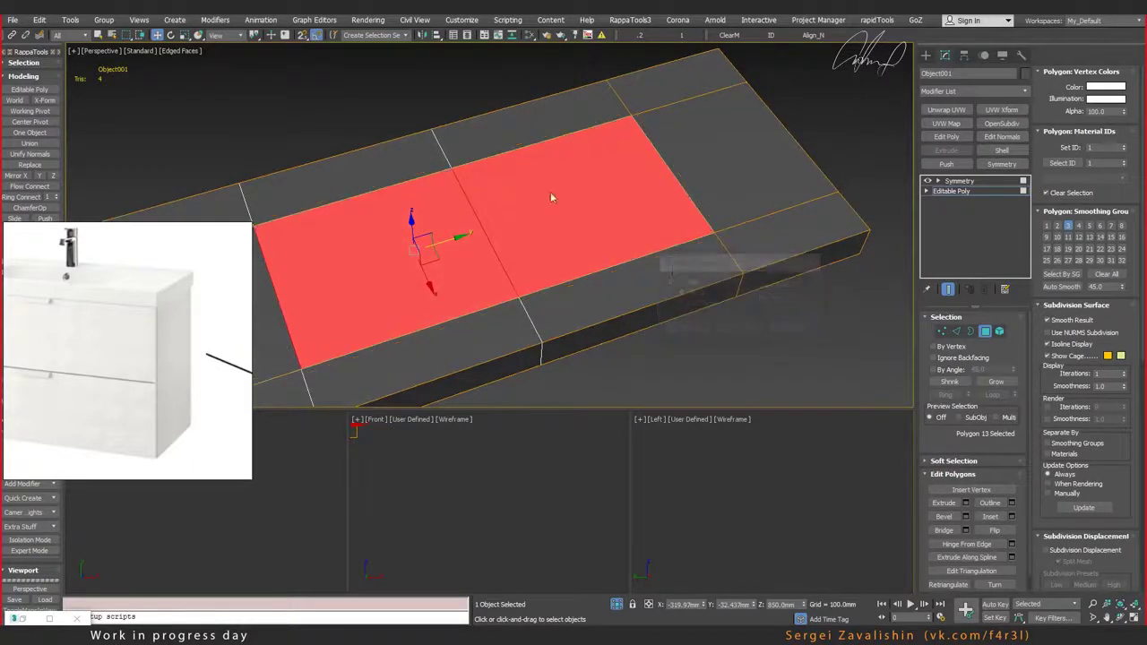
alt+middle_drag(550, 192, 606, 212)
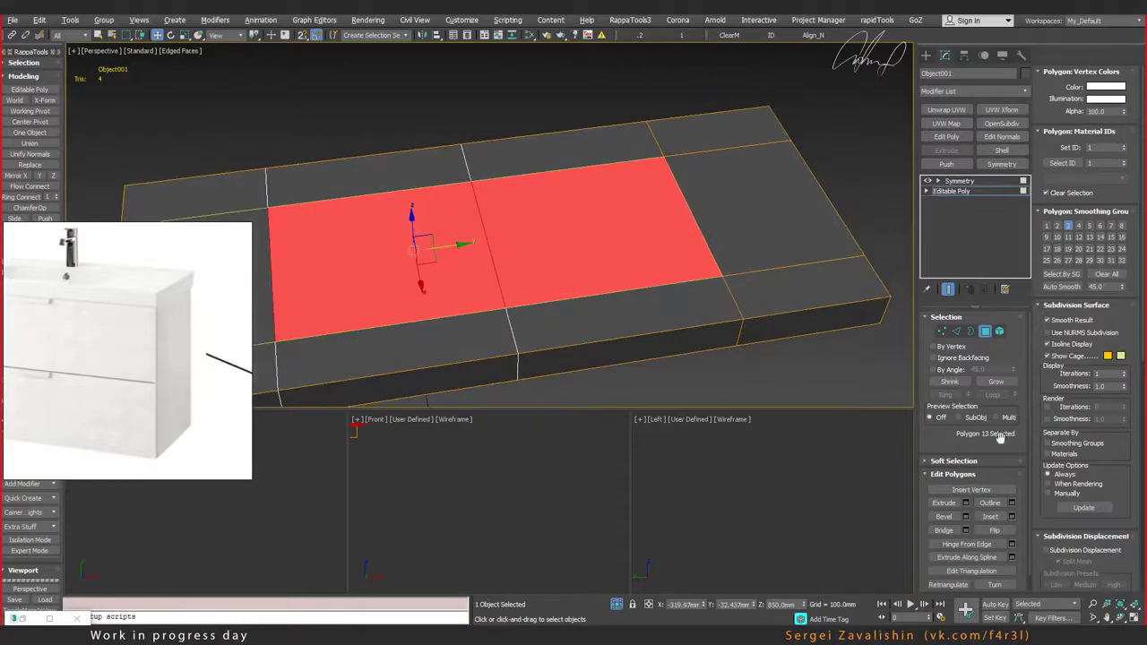
Step: Extrude the centre face 100 mm and push it down below the top to form the recess
click(966, 505)
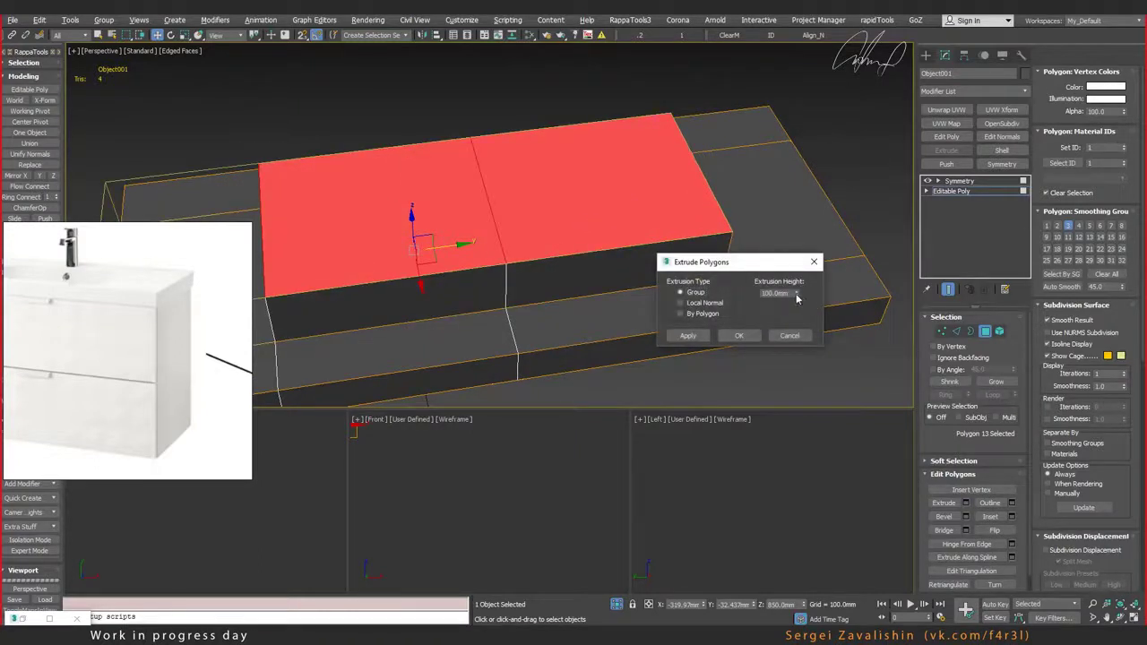
click(739, 337)
alt+middle_drag(466, 225, 411, 209)
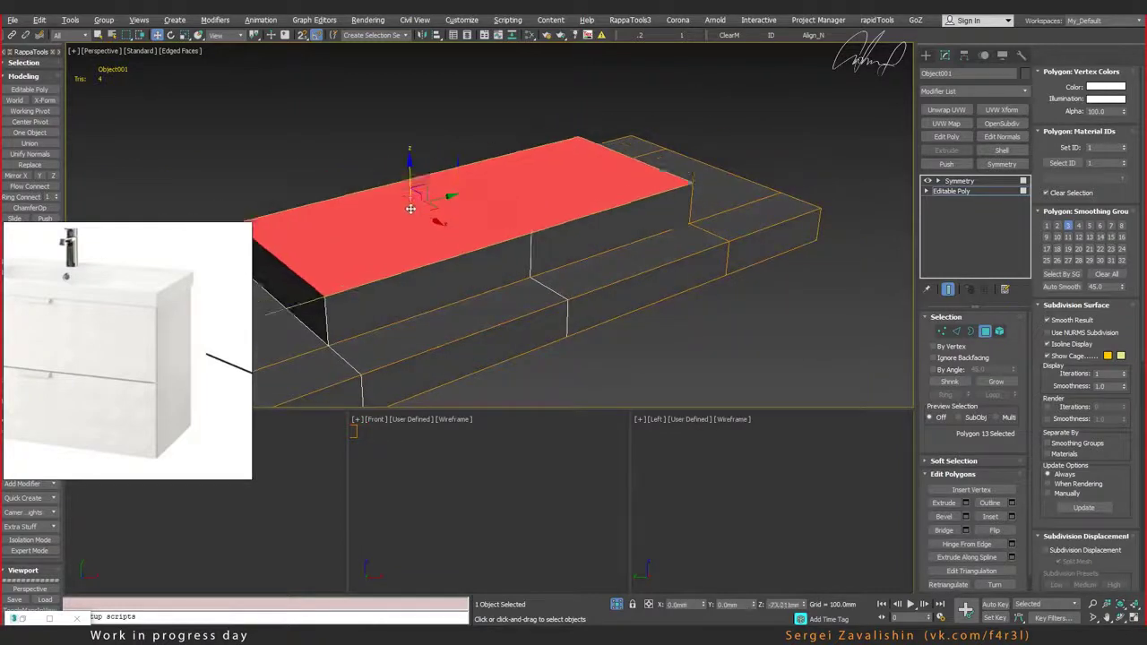
drag(411, 209, 418, 263)
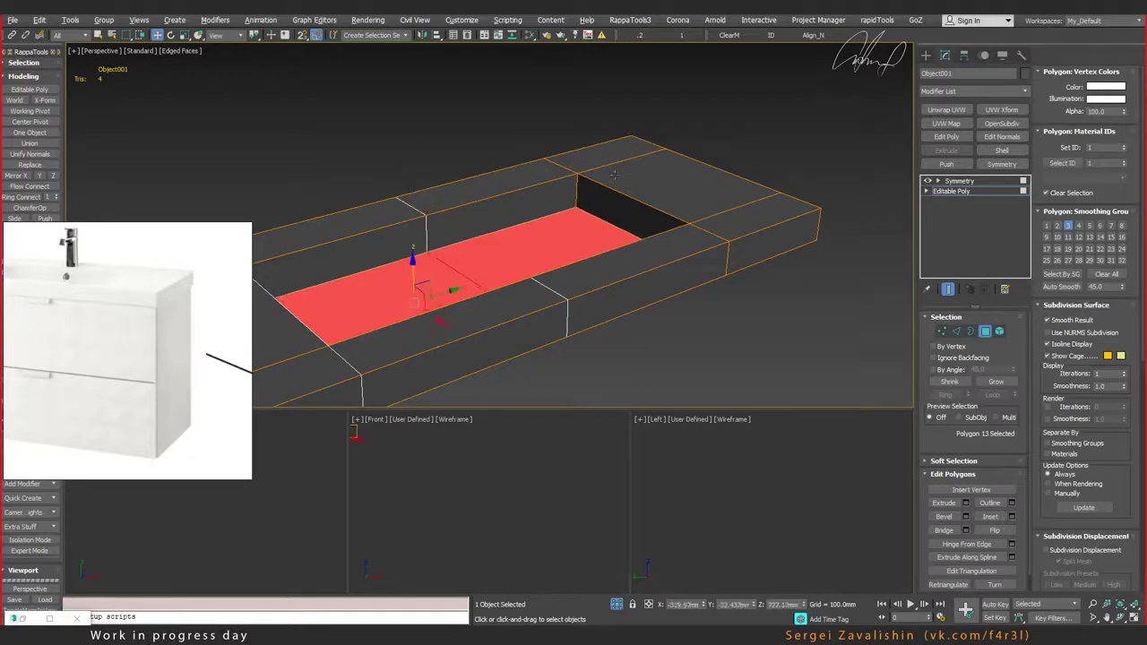
mouse_move(615, 173)
alt+middle_down()
mouse_move(595, 214)
mouse_move(627, 235)
alt+middle_up()
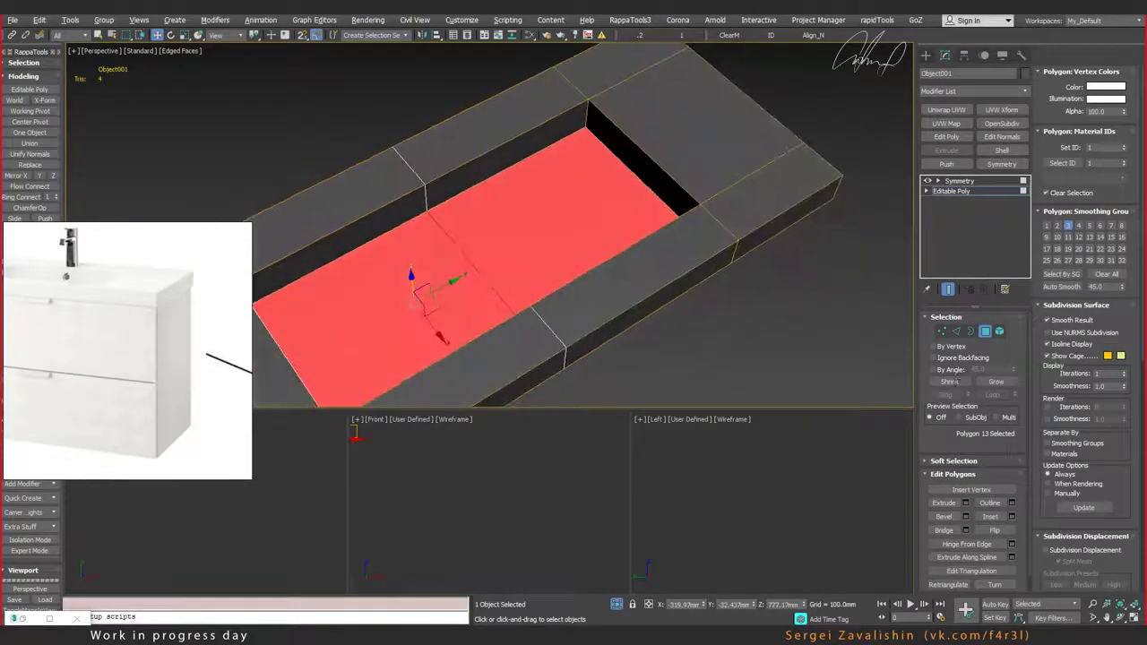
Step: At Edge level, shift the recess bottom edge outward, then clear the selection
key(2)
click(623, 166)
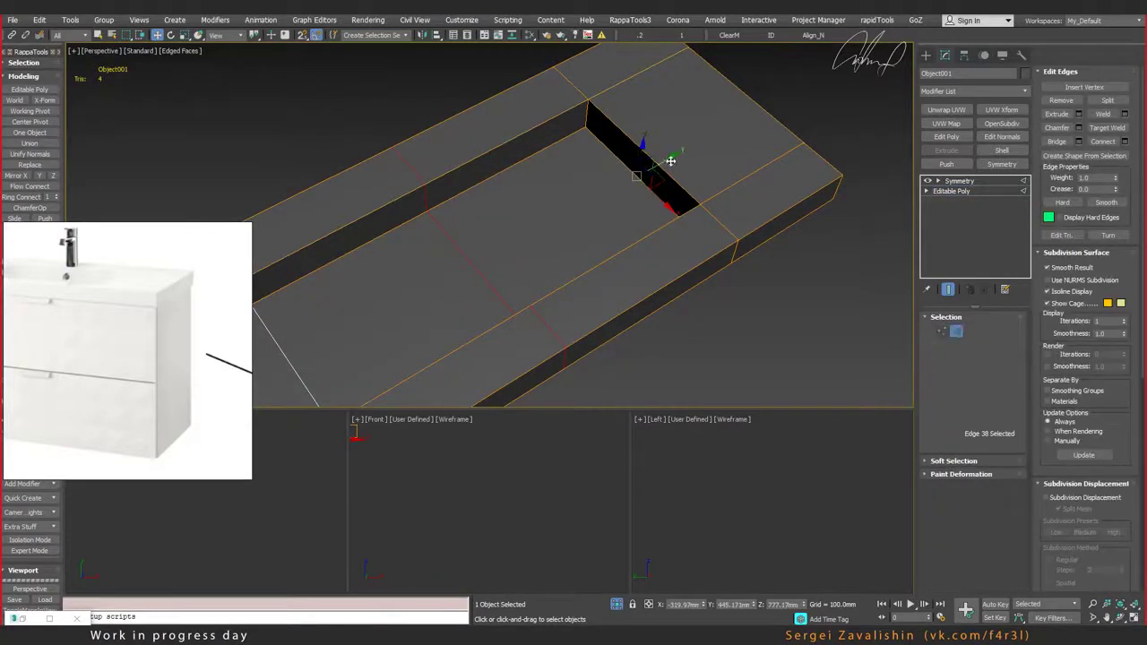
drag(660, 165, 536, 218)
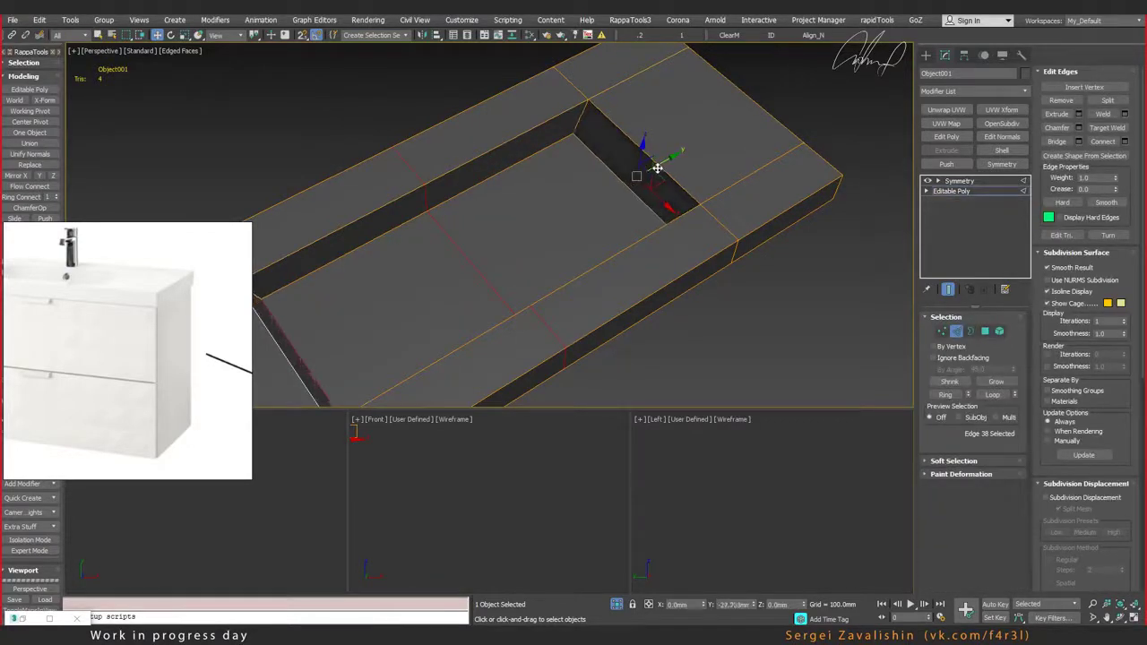
click(470, 263)
Step: Commit a new edge loop across the slab and switch to Vertex level
scroll(475, 255, down, 2)
scroll(453, 259, down, 1)
scroll(454, 260, down, 2)
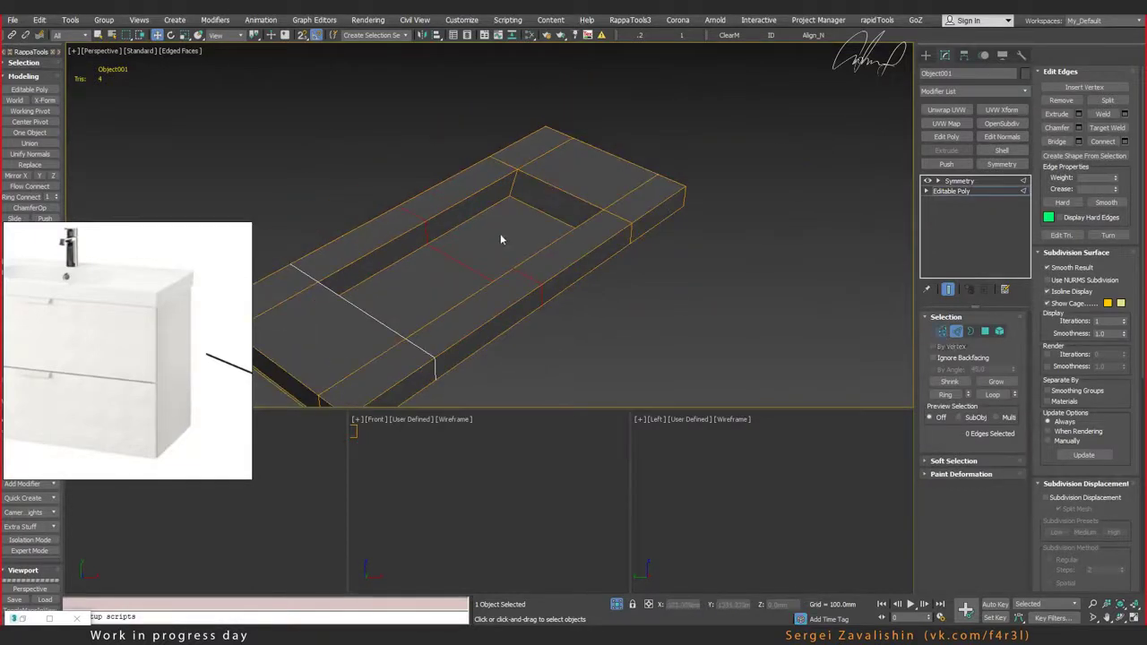
click(432, 242)
key(1)
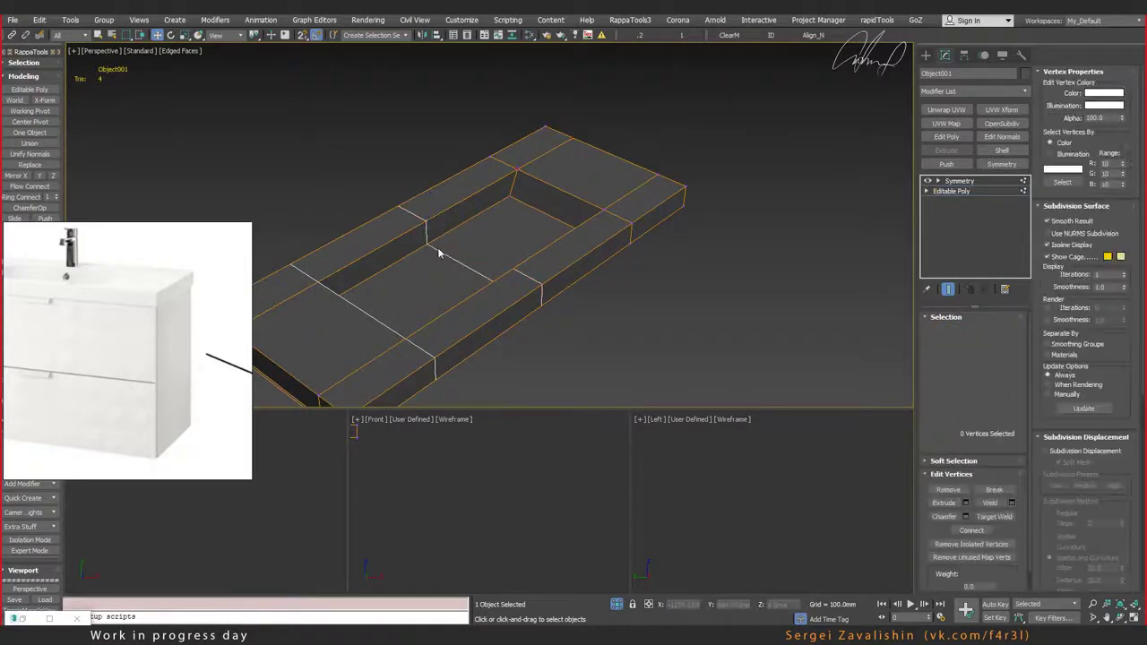
mouse_move(440, 255)
middle_down()
mouse_move(440, 274)
mouse_move(422, 256)
mouse_move(463, 259)
middle_up()
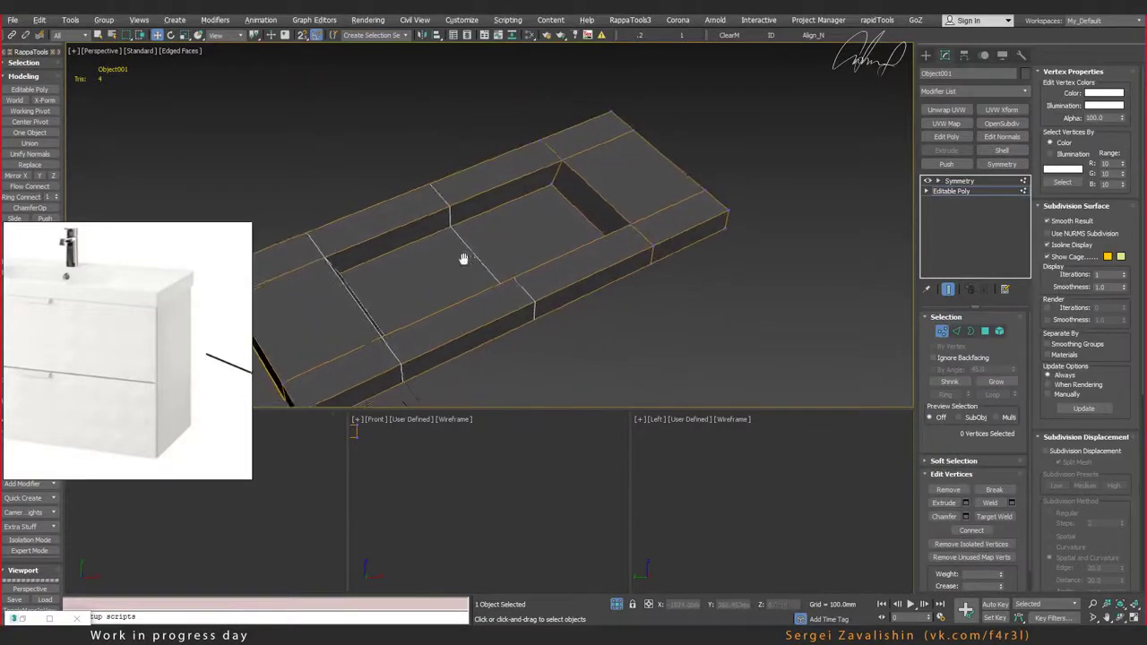
alt+middle_drag(538, 239, 502, 227)
scroll(491, 240, up, 4)
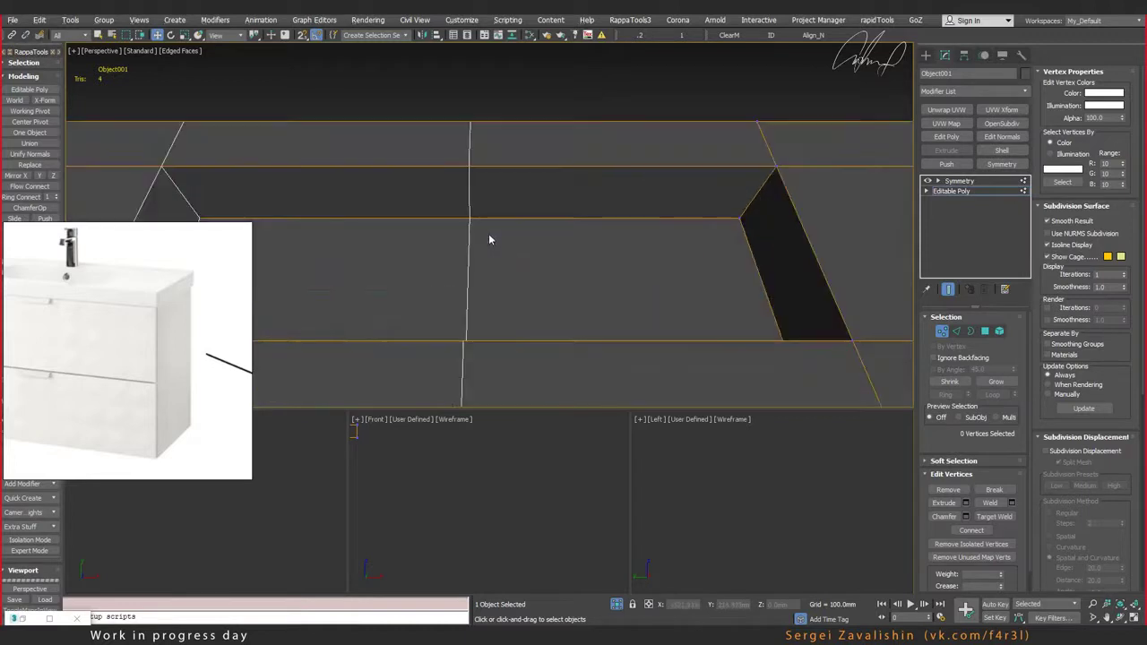
scroll(492, 240, down, 3)
Step: Insert another edge loop across the basin and return to the Move tool
key(alt+c)
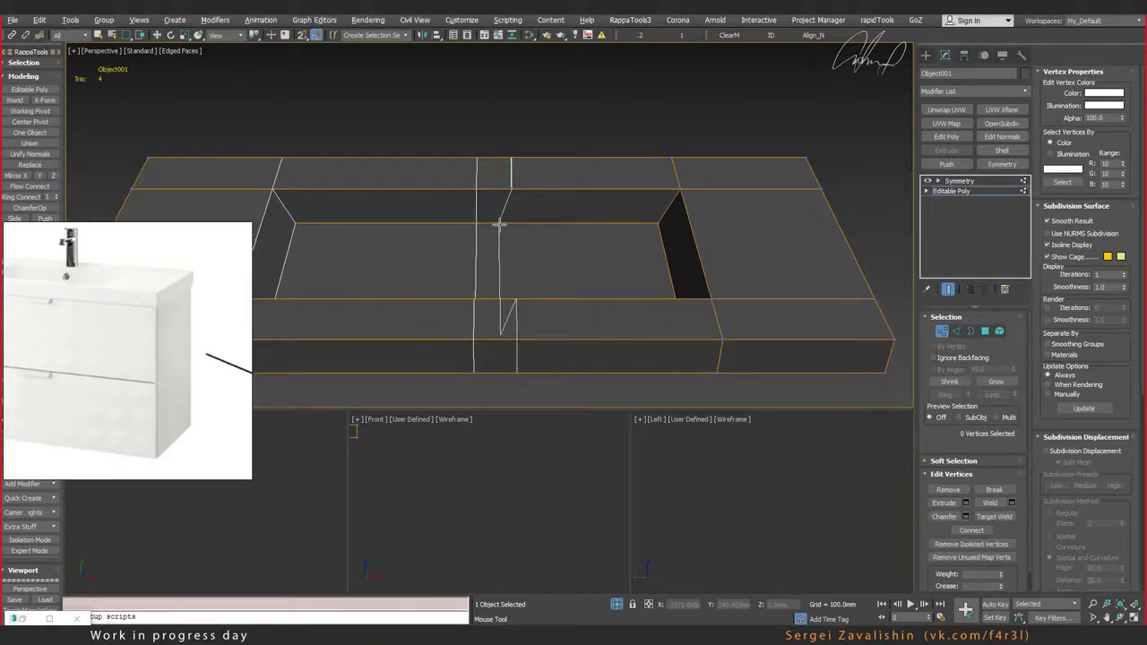
click(499, 224)
key(w)
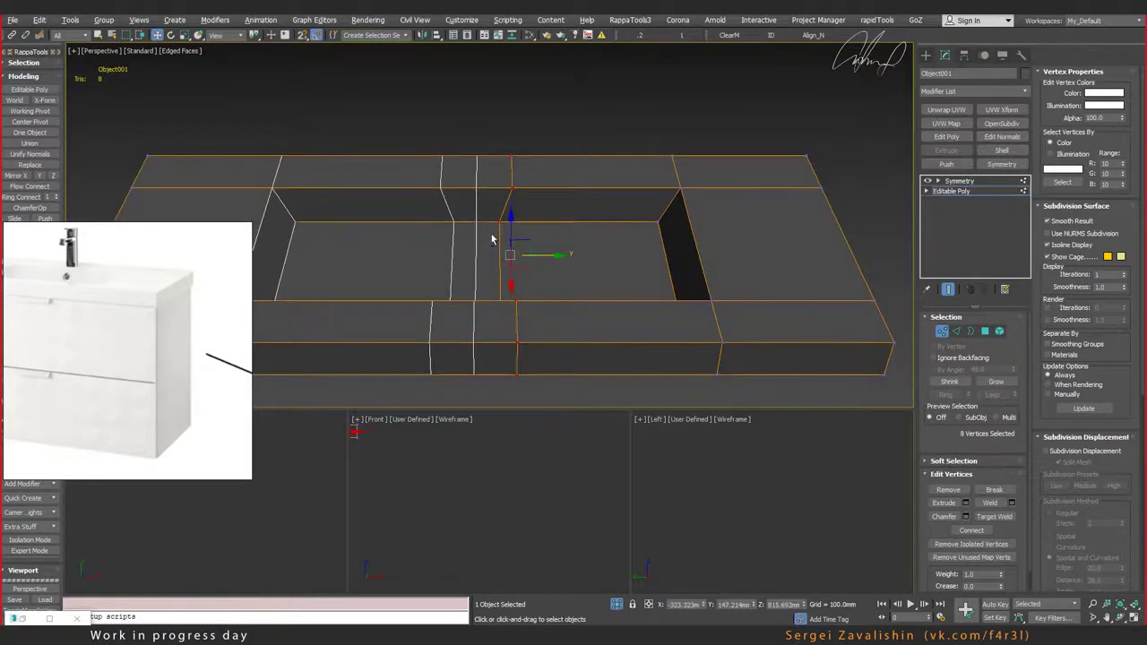
alt+middle_drag(491, 240, 498, 226)
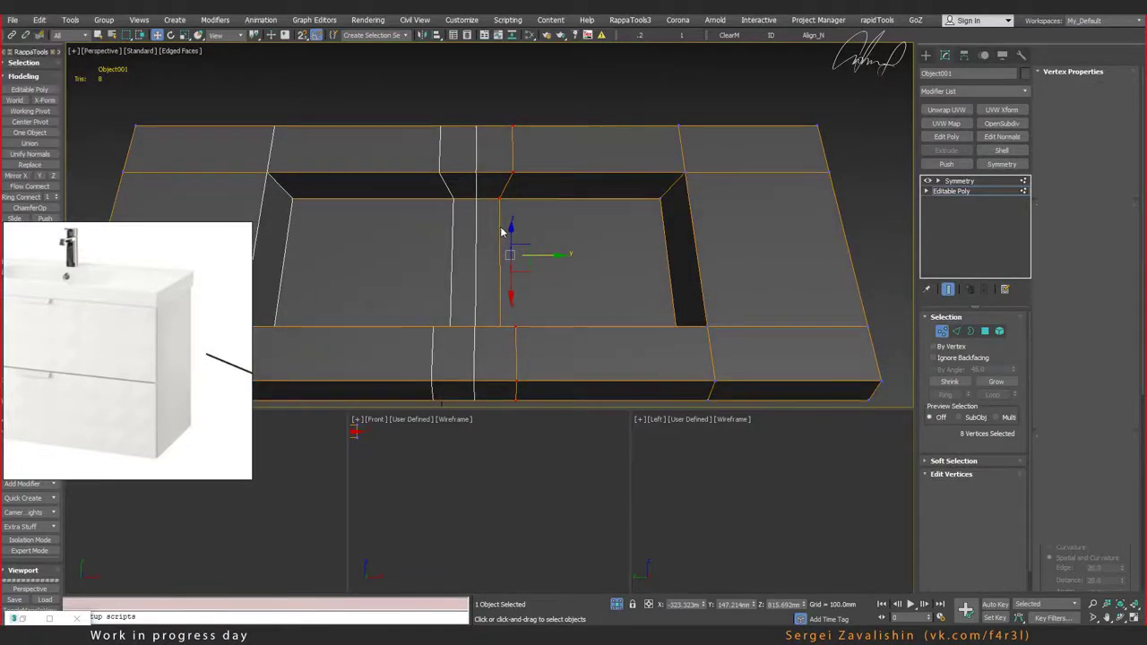
Step: At Edge level, lower the selected recess edges by about 31.5 mm
key(2)
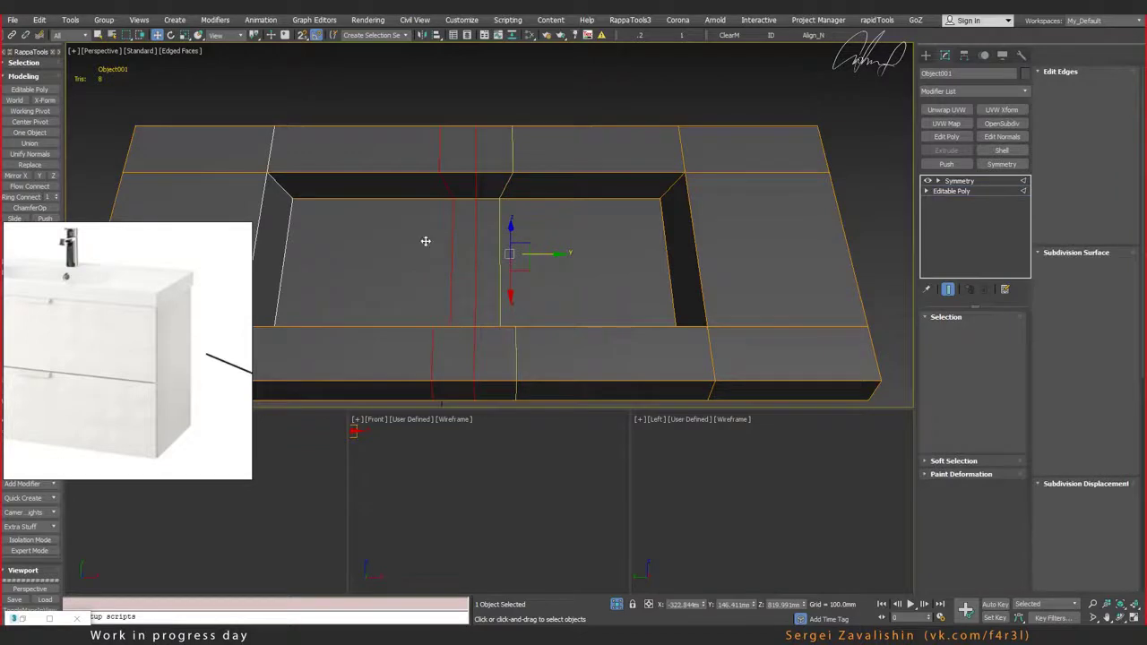
mouse_move(424, 241)
alt+middle_down()
mouse_move(466, 225)
mouse_move(502, 251)
alt+middle_up()
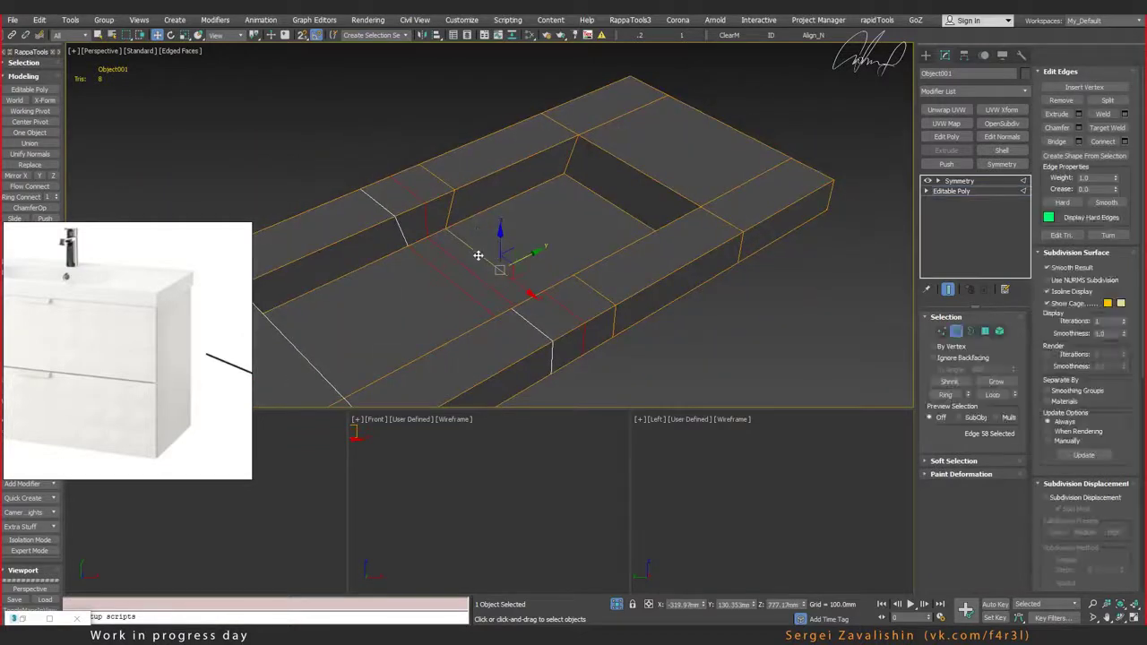
click(498, 234)
key(ctrl+z)
drag(501, 239, 502, 252)
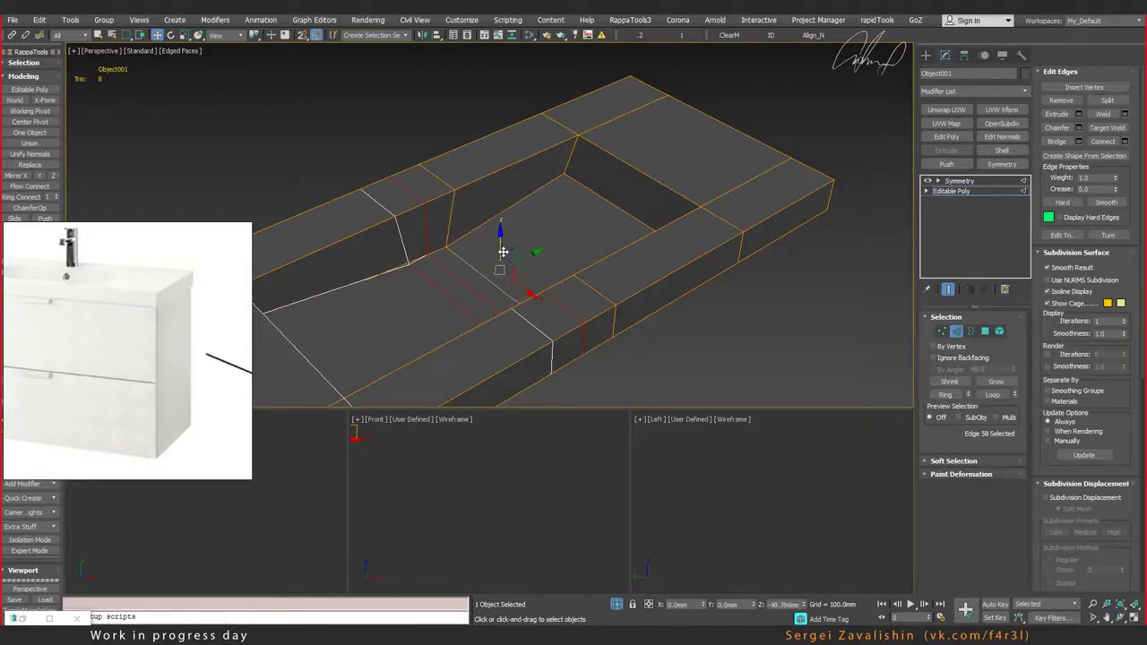
alt+middle_drag(503, 252, 514, 217)
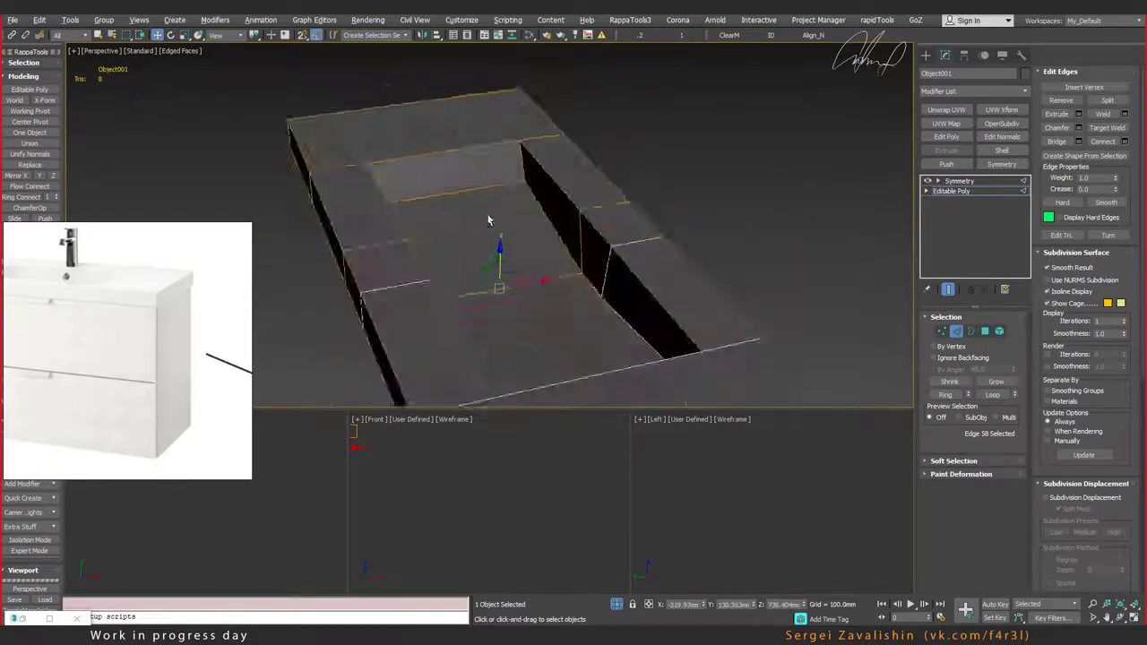
Step: Try raising an edge along the basin side, then undo the move
click(582, 270)
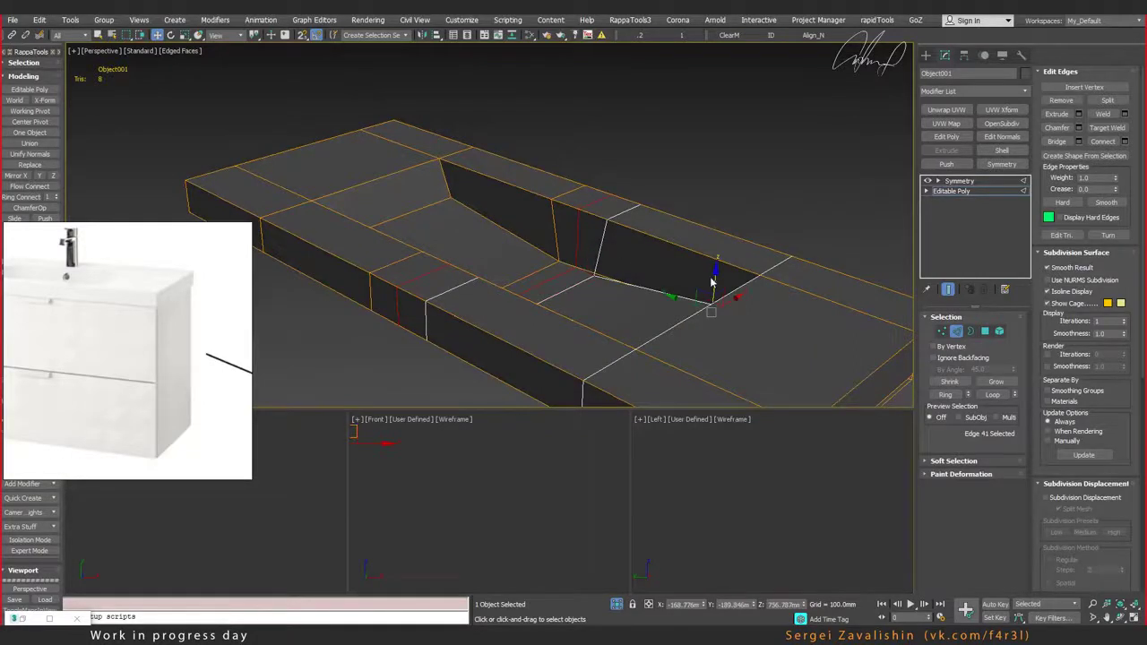
drag(713, 279, 715, 261)
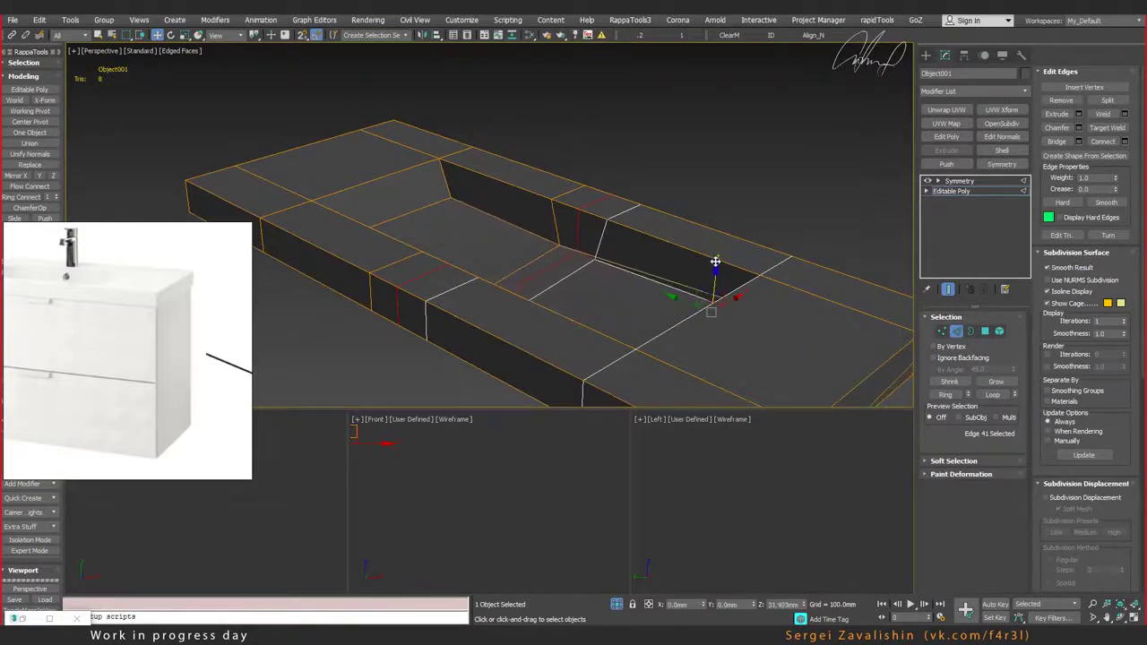
key(ctrl+z)
key(ctrl+z)
key(ctrl+z)
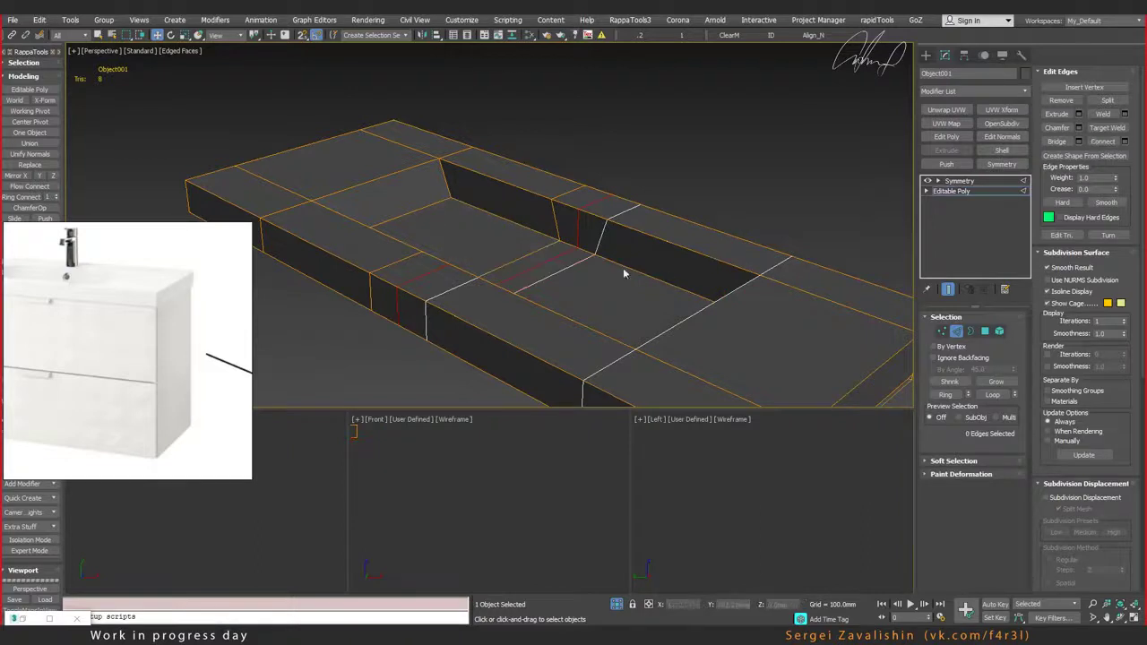
mouse_move(622, 269)
alt+middle_down()
mouse_move(574, 282)
mouse_move(538, 257)
alt+middle_up()
Step: Adjust the inner recess edge depth (about 35 mm) and connect an edge loop through the slab's middle
click(452, 239)
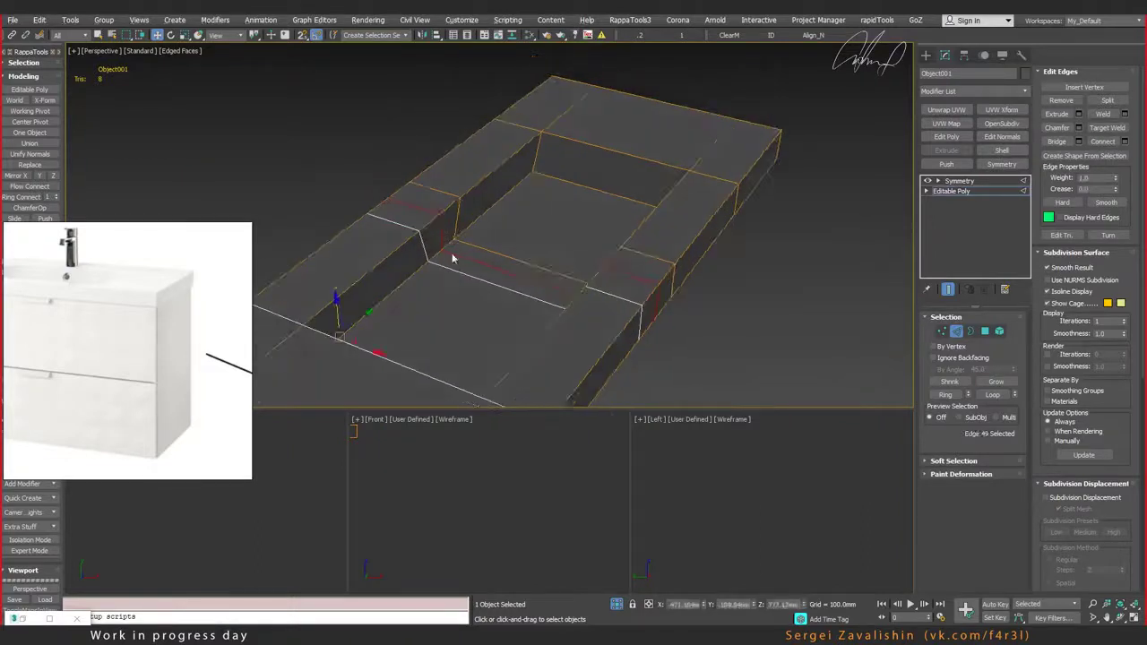
alt+middle_drag(465, 253, 455, 254)
drag(335, 295, 337, 320)
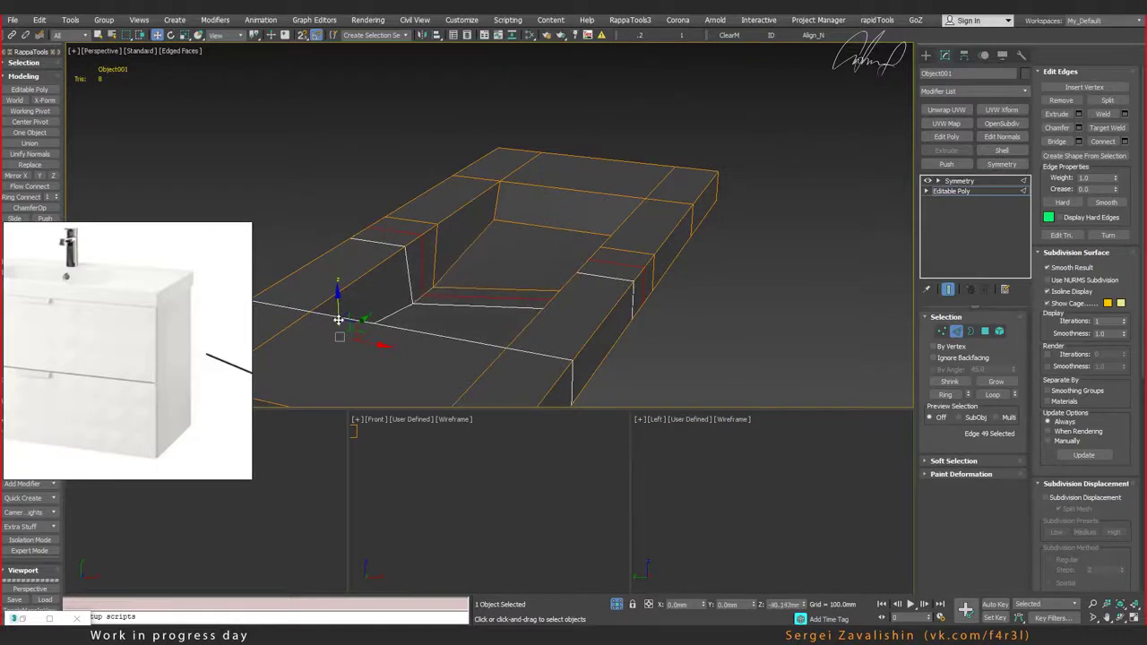
mouse_move(466, 257)
alt+middle_down()
mouse_move(482, 264)
mouse_move(450, 263)
alt+middle_up()
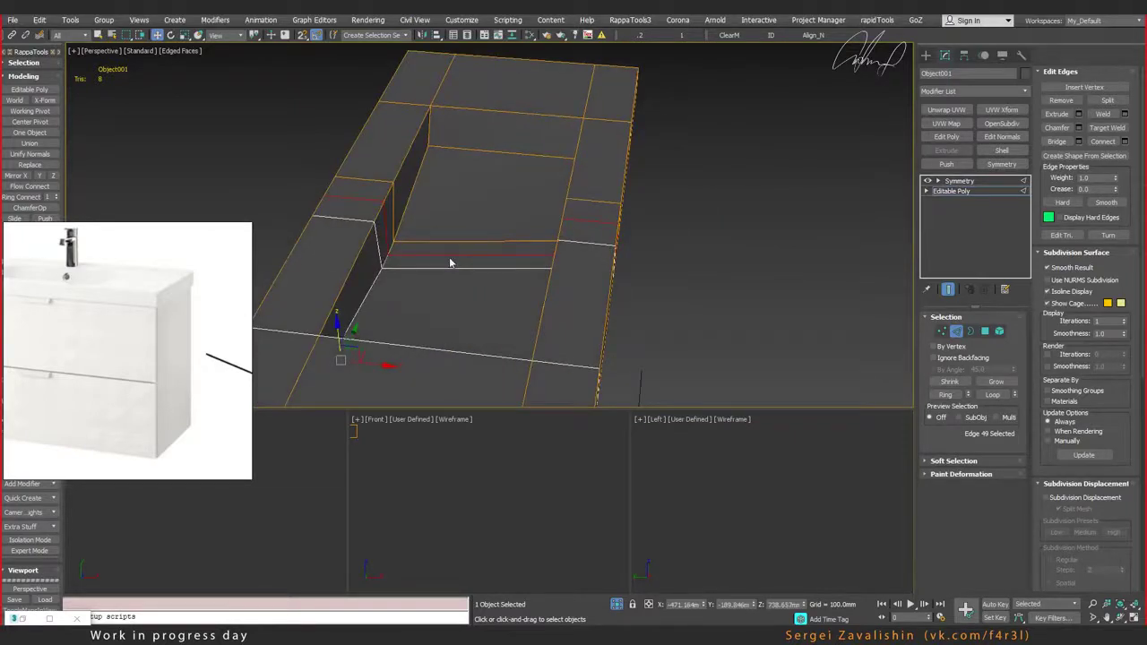
key(ctrl+z)
key(alt+r)
key(ctrl+shift+e)
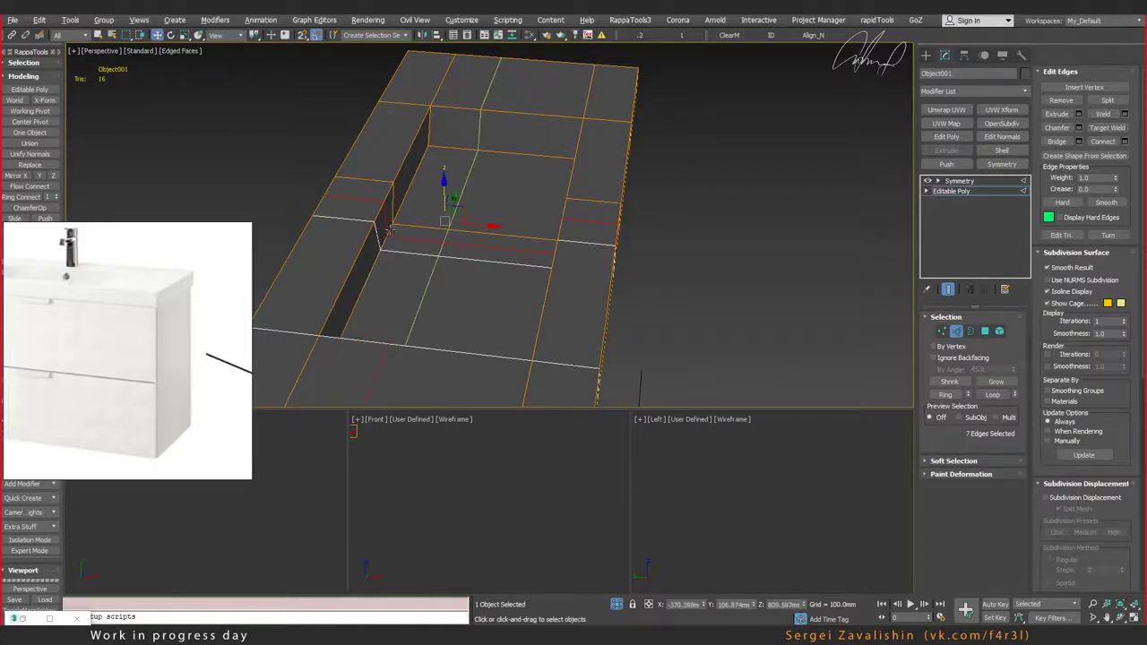
Step: Select the basin-side groove edge and shift it to reshape the groove
click(454, 240)
alt+middle_drag(443, 256, 430, 251)
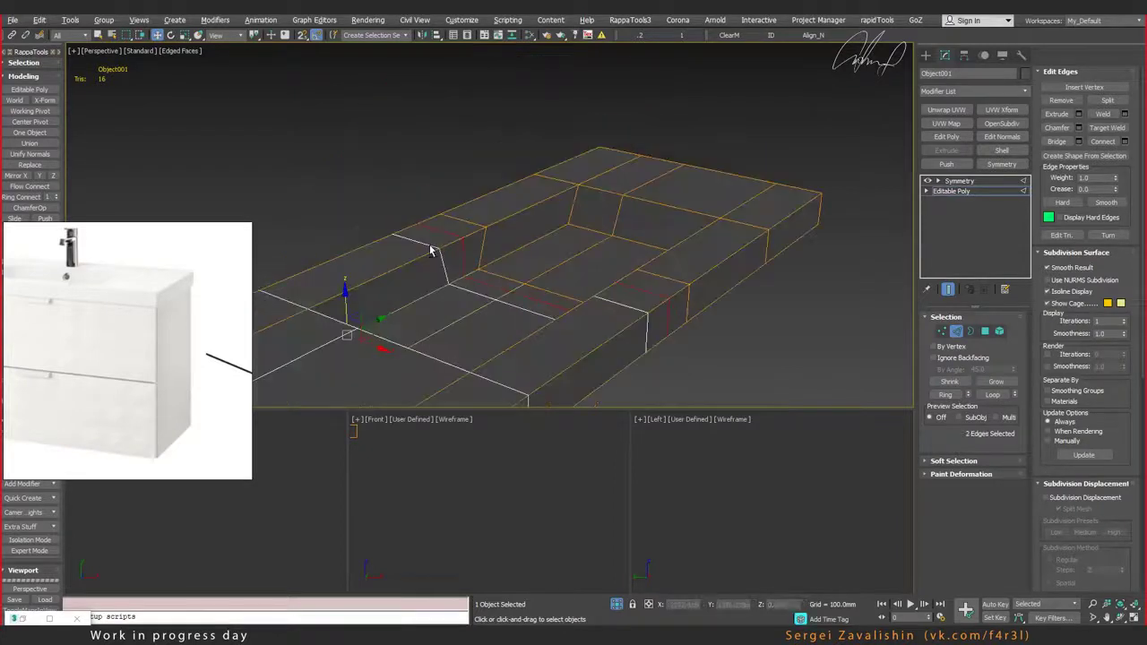
drag(346, 304, 350, 309)
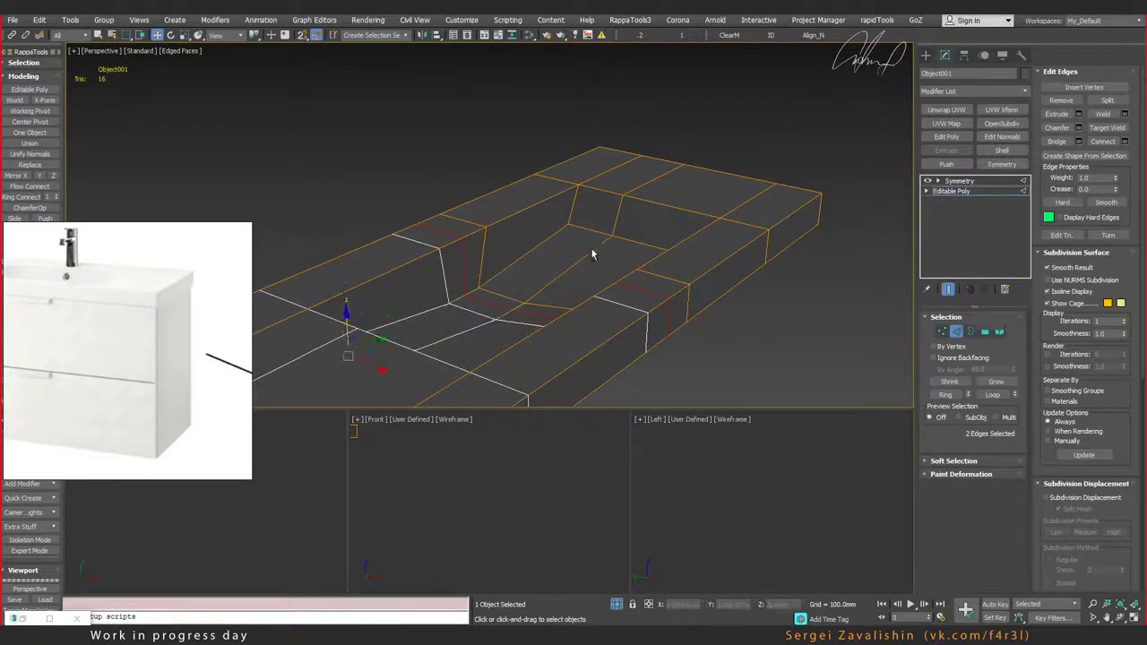
mouse_move(592, 251)
alt+middle_down()
mouse_move(571, 262)
mouse_move(604, 292)
mouse_move(539, 248)
alt+middle_up()
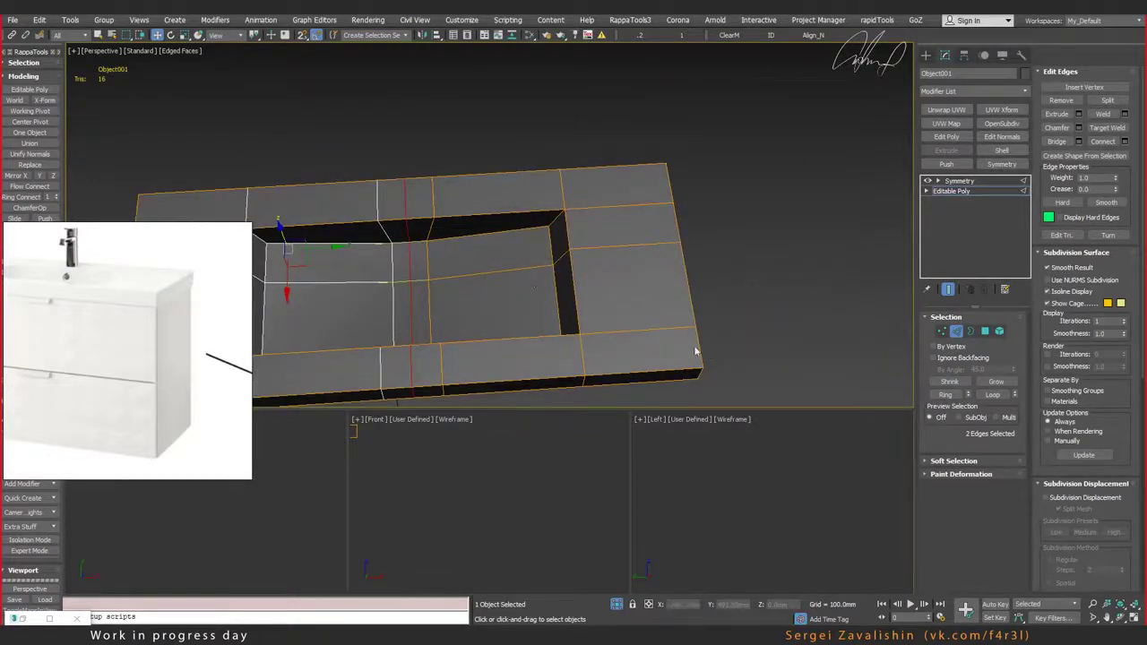
middle_drag(695, 352, 581, 279)
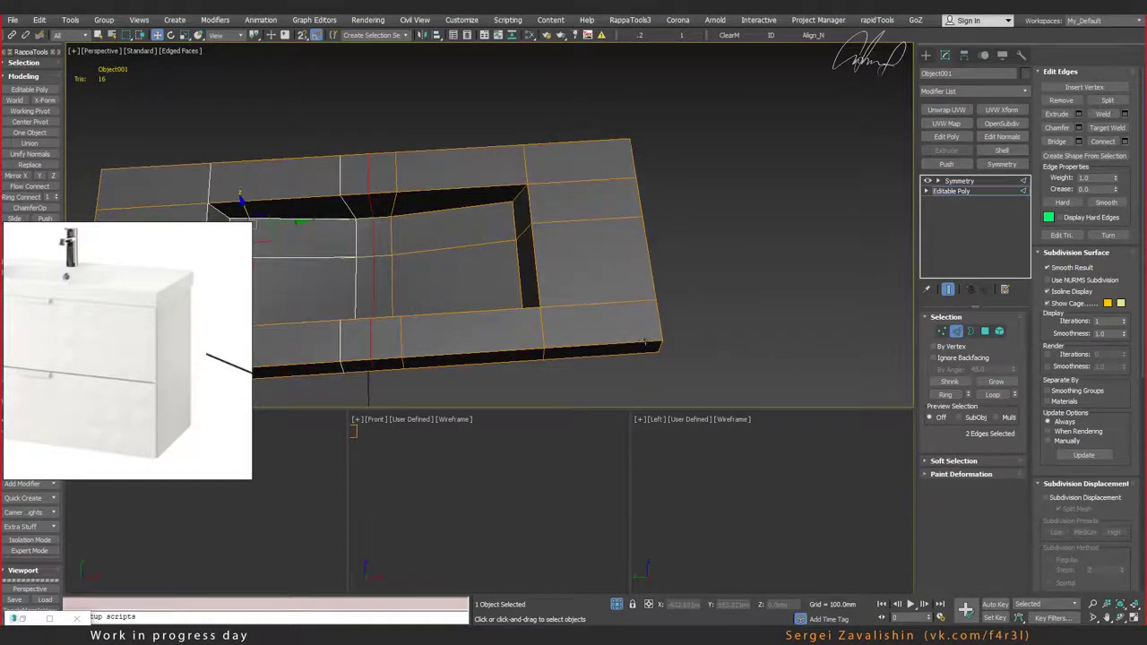
mouse_move(644, 341)
alt+middle_down()
mouse_move(371, 282)
mouse_move(382, 265)
mouse_move(360, 213)
alt+middle_up()
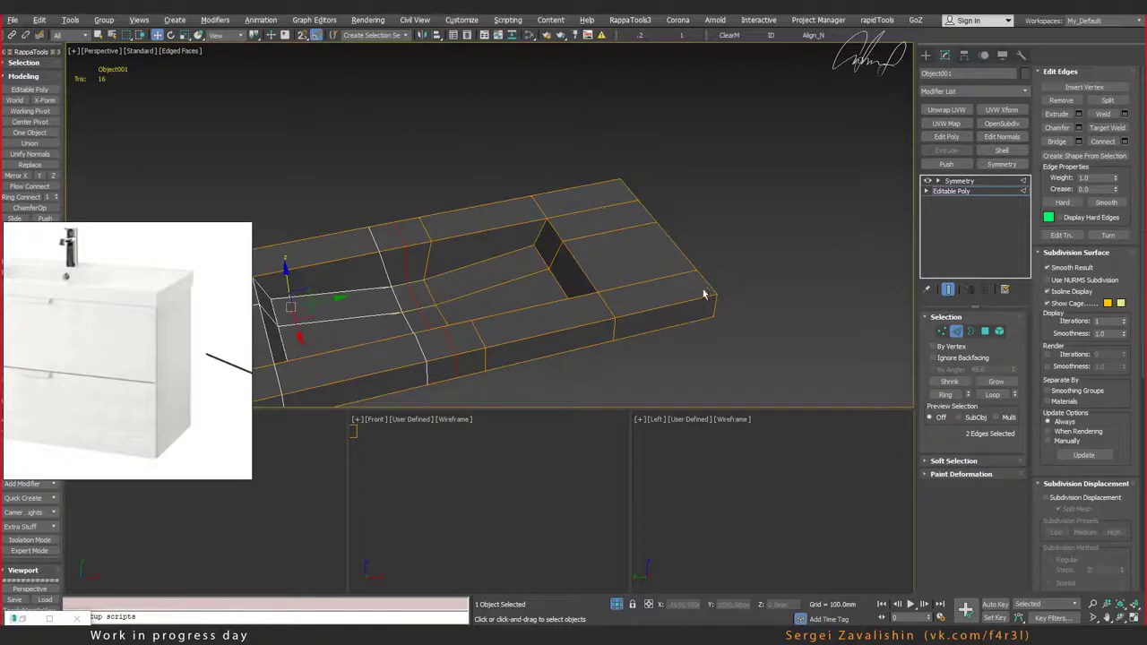
mouse_move(704, 294)
alt+middle_down()
mouse_move(655, 315)
mouse_move(589, 242)
mouse_move(590, 330)
mouse_move(539, 288)
alt+middle_up()
scroll(167, 293, up, 3)
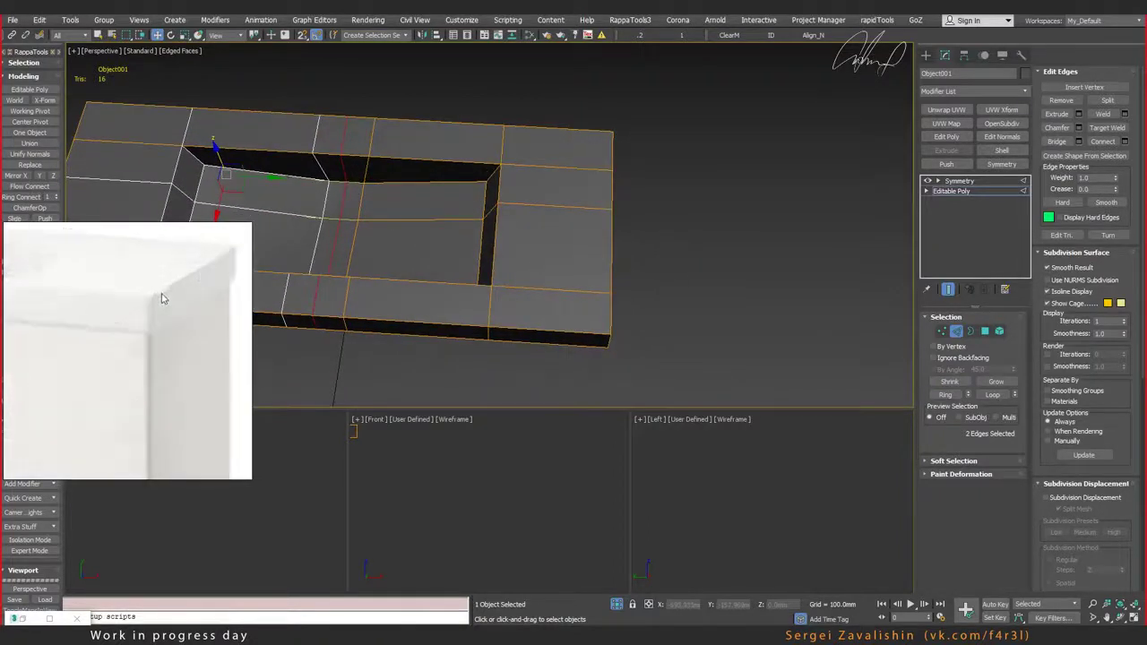
scroll(166, 293, up, 1)
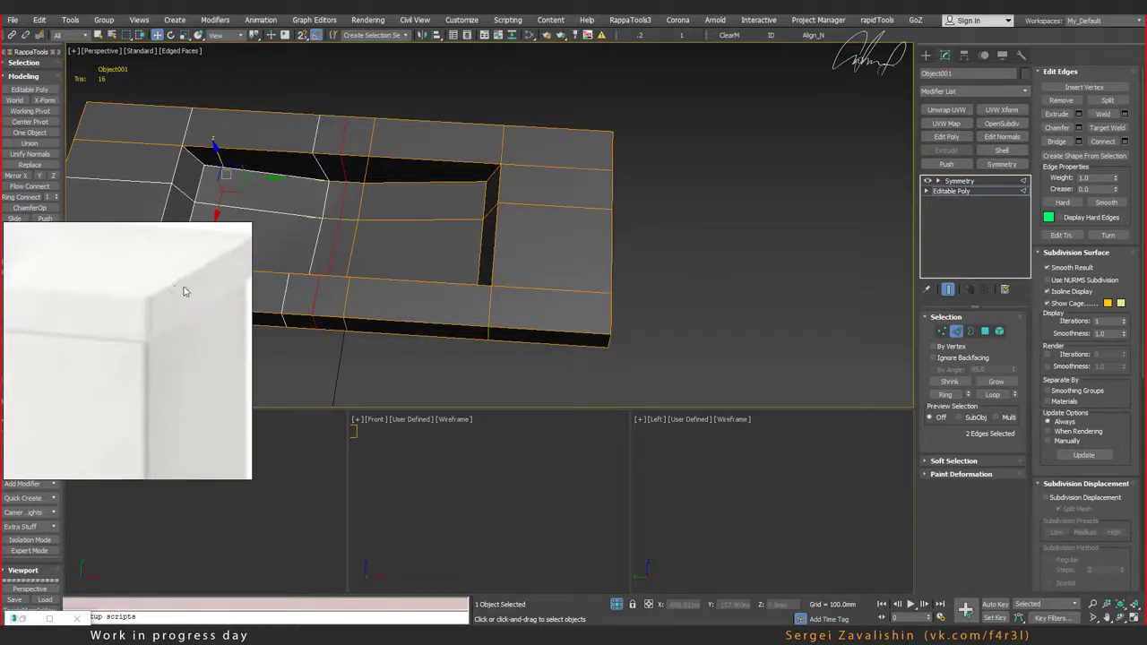
Step: With SwiftLoop, add a vertical support loop by the basin wall and a horizontal one near the lower ledge
mouse_move(607, 291)
middle_down()
mouse_move(574, 263)
mouse_move(507, 274)
middle_up()
scroll(507, 273, up, 2)
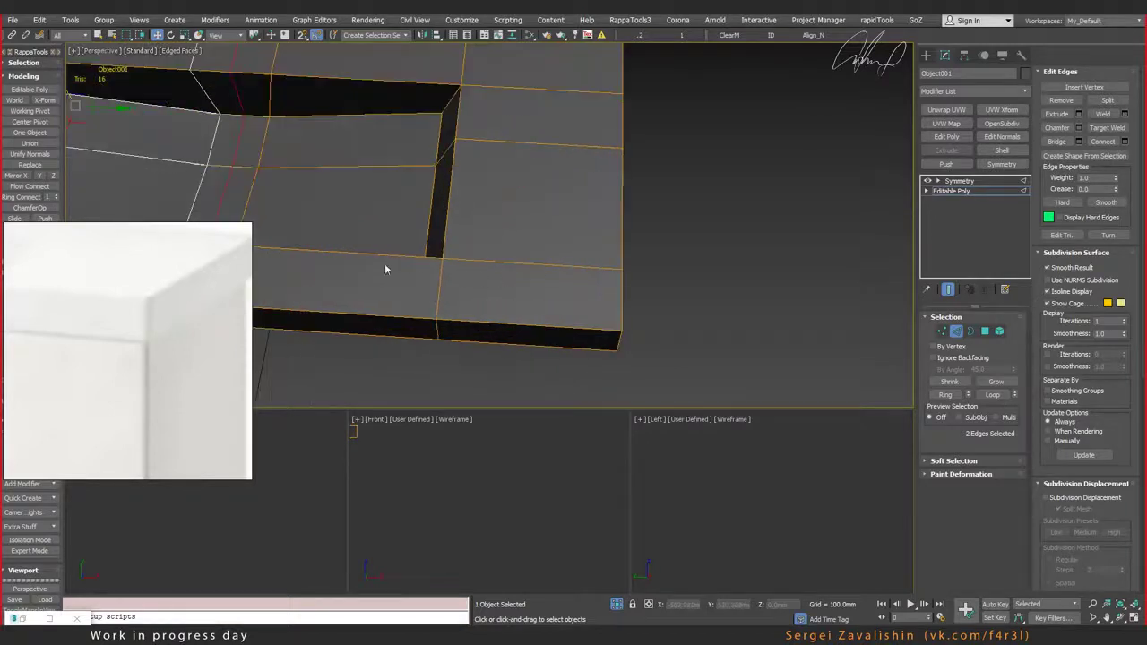
middle_drag(386, 267, 415, 265)
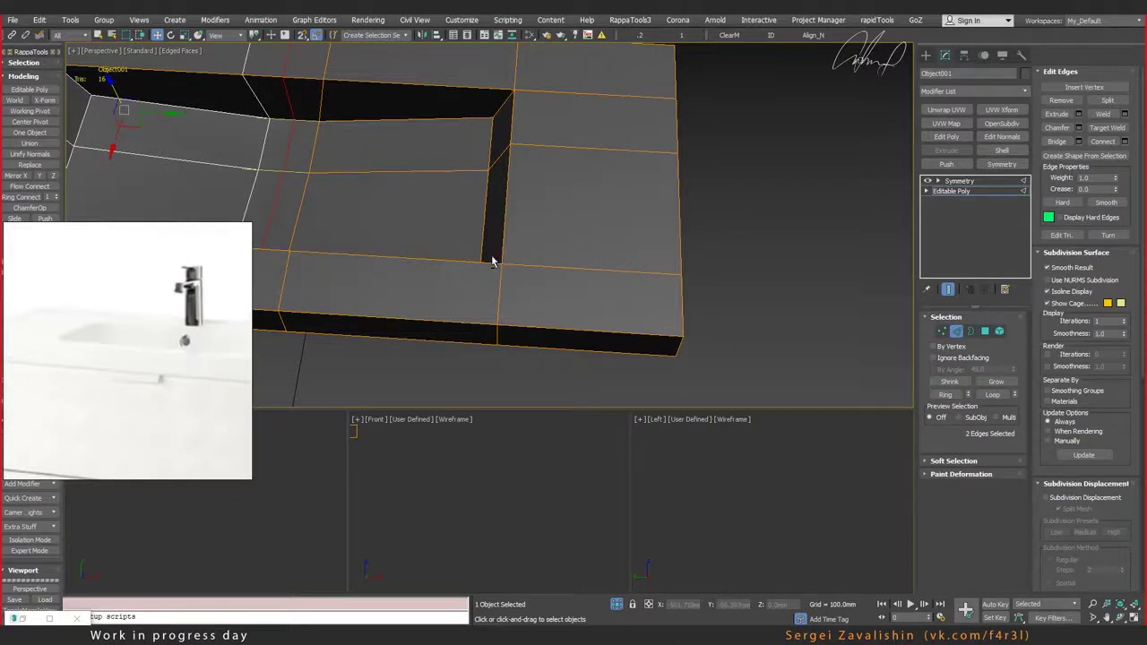
alt+middle_drag(491, 261, 494, 310)
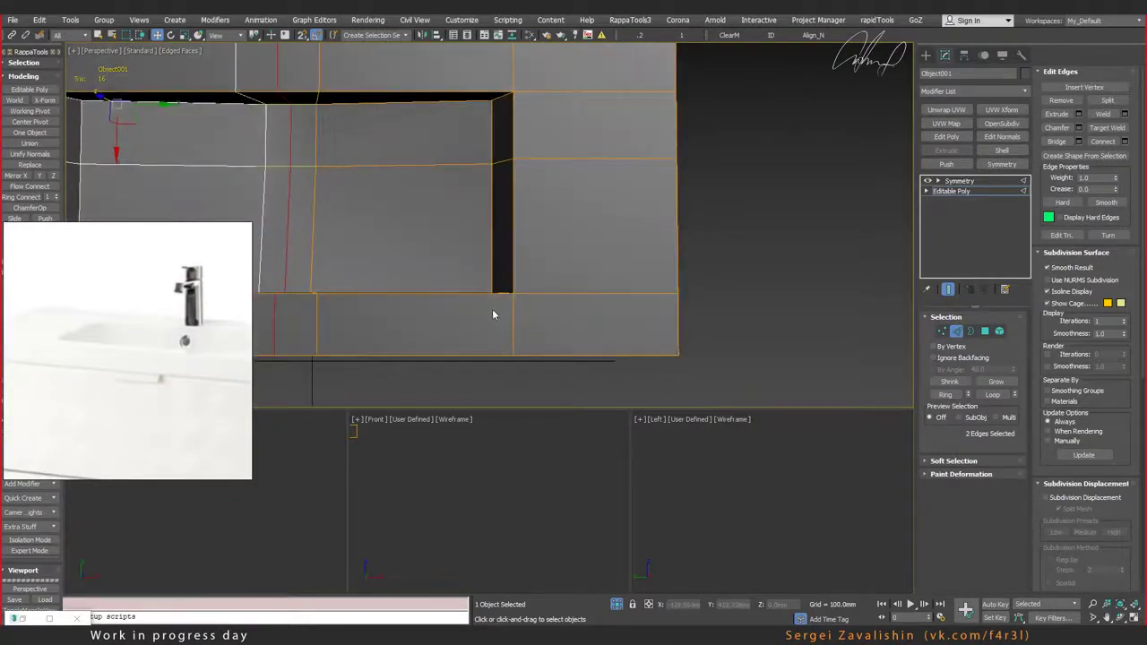
key(shift+alt+w)
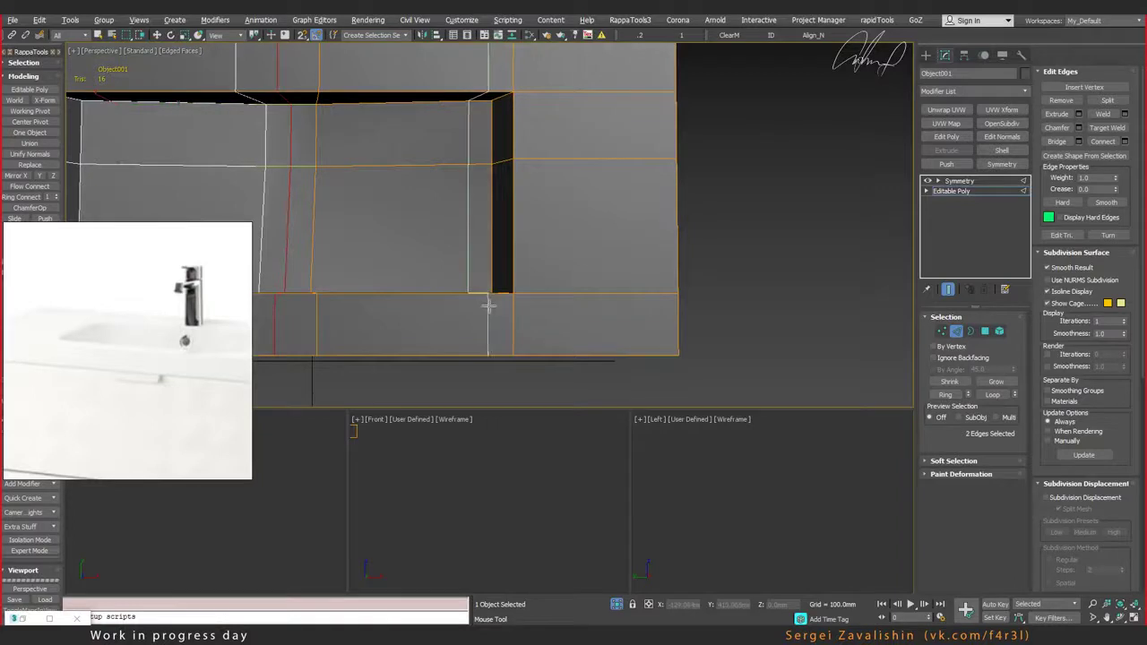
click(489, 303)
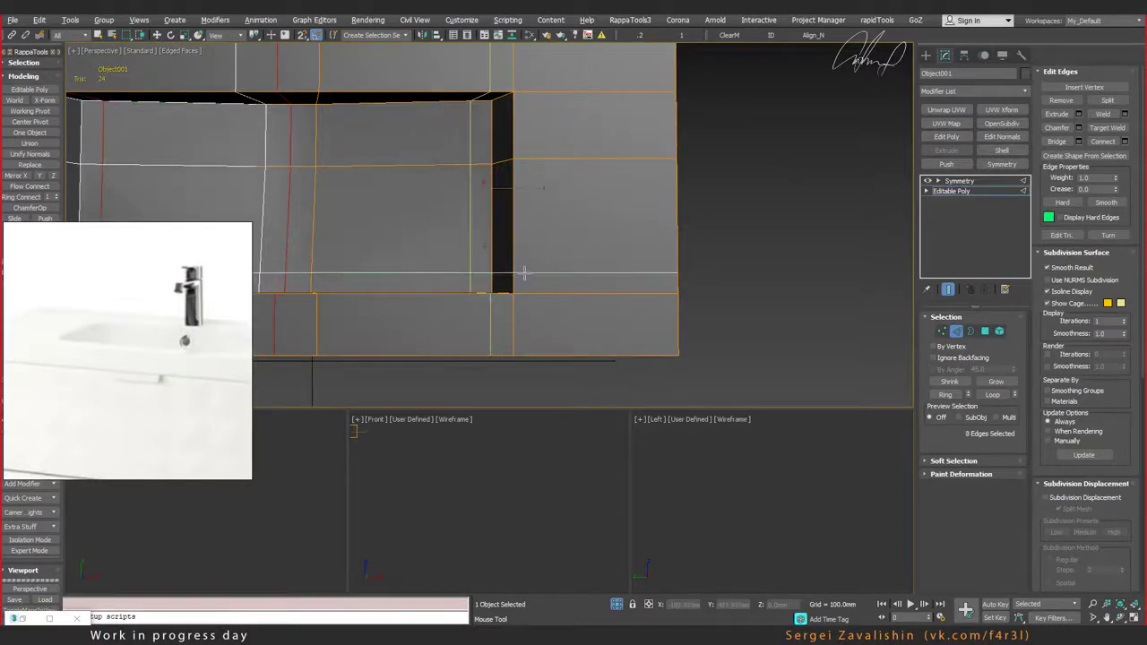
click(517, 292)
mouse_move(517, 291)
alt+middle_down()
mouse_move(510, 264)
mouse_move(493, 265)
alt+middle_up()
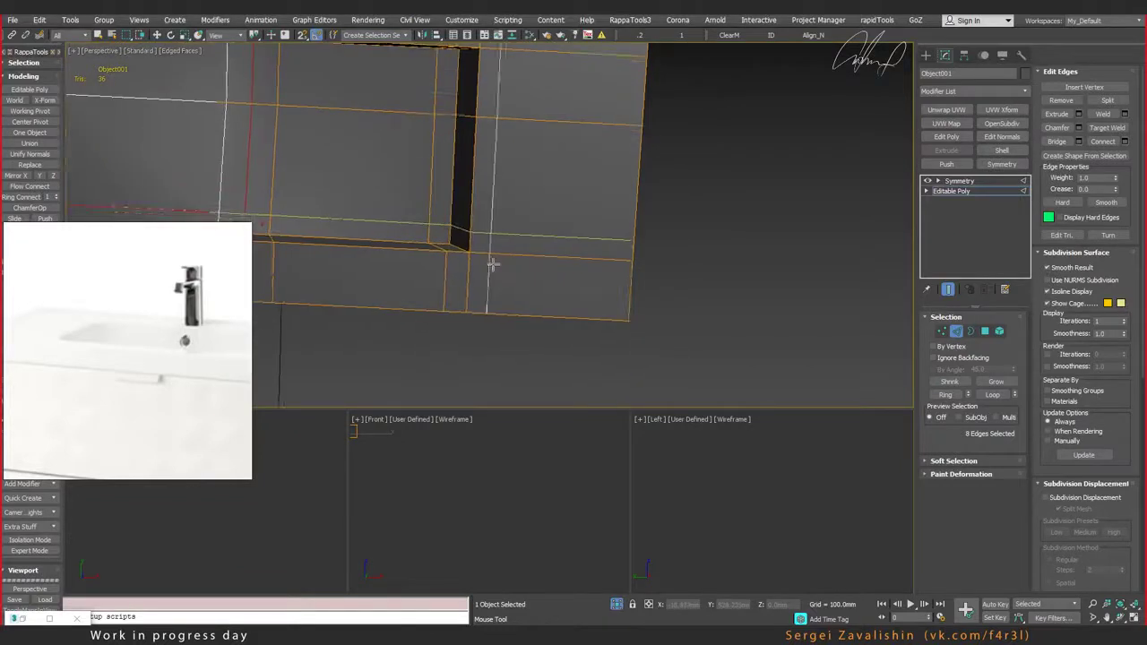
mouse_move(579, 295)
alt+middle_down()
mouse_move(567, 273)
mouse_move(574, 346)
mouse_move(554, 328)
alt+middle_up()
Step: At the slab's front corner, insert SwiftLoop supports along the short and long edges, then go to Vertex level
scroll(556, 346, up, 4)
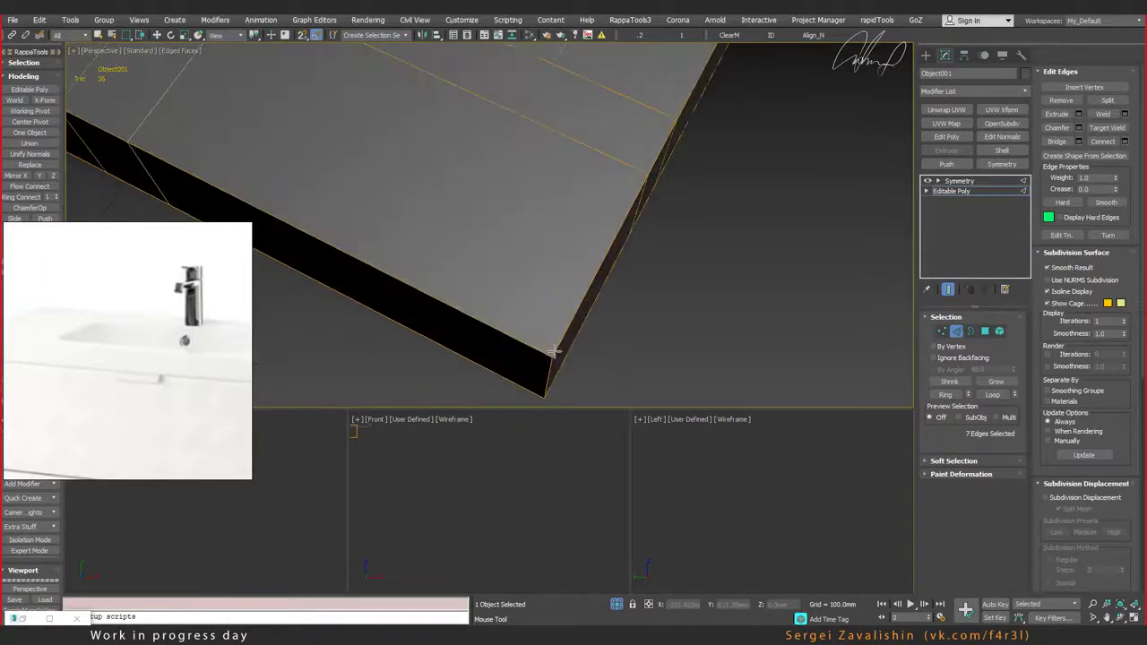
scroll(556, 346, up, 3)
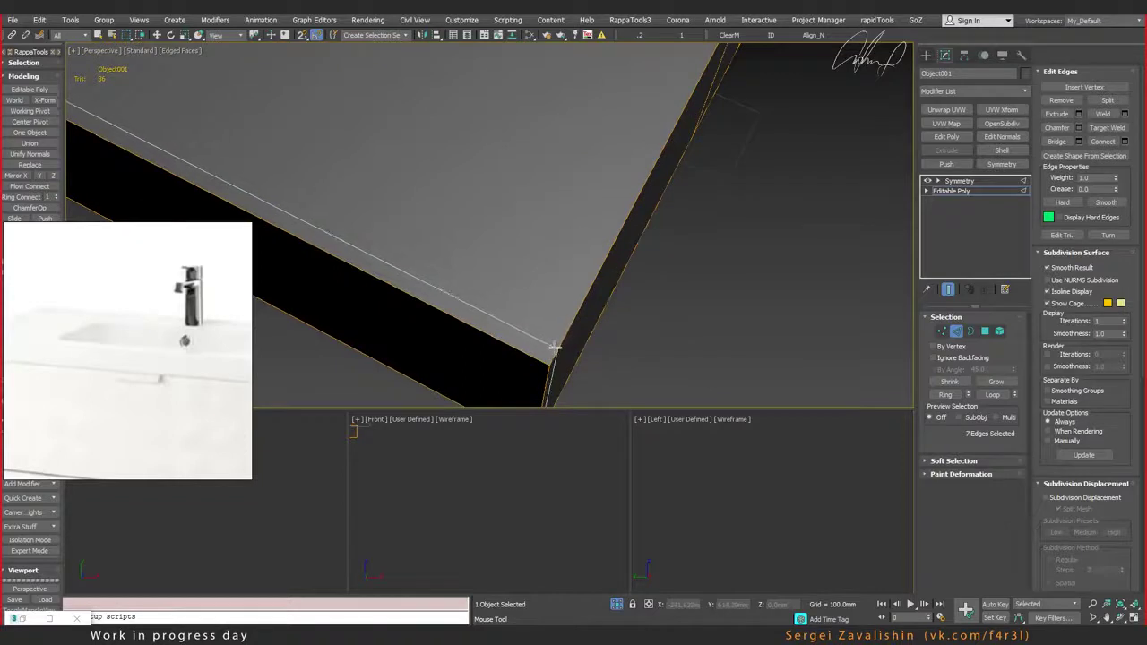
mouse_move(555, 346)
alt+middle_down()
mouse_move(541, 341)
mouse_move(551, 379)
mouse_move(589, 332)
alt+middle_up()
key(w)
mouse_move(538, 359)
alt+middle_down()
mouse_move(542, 278)
mouse_move(500, 295)
alt+middle_up()
key(alt+shift+s)
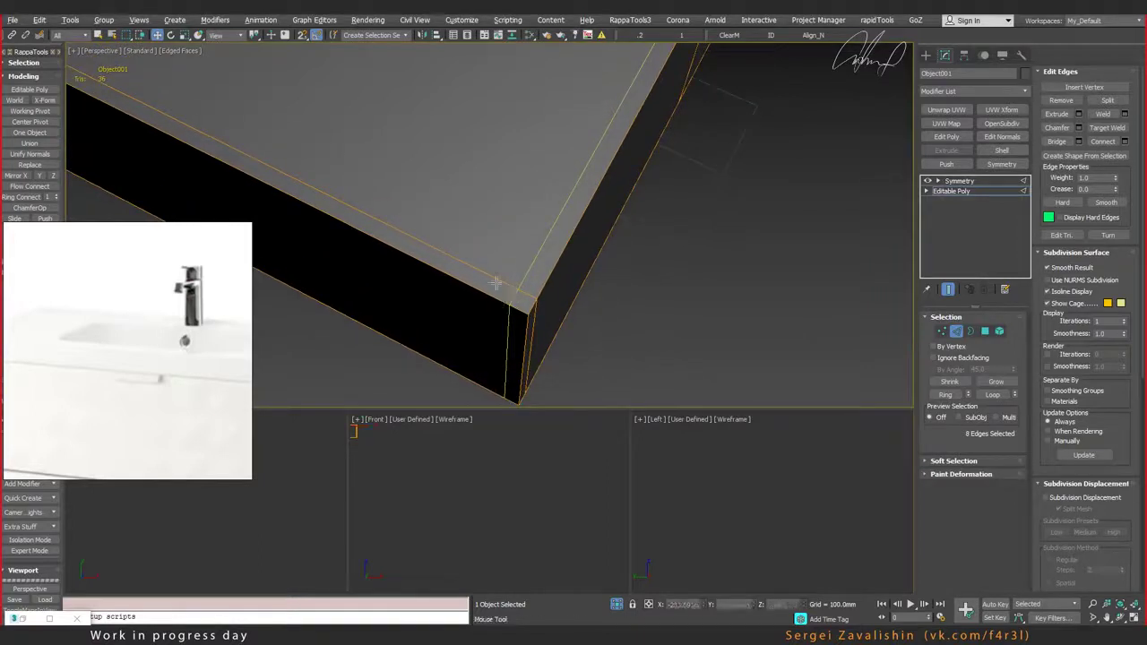
click(494, 280)
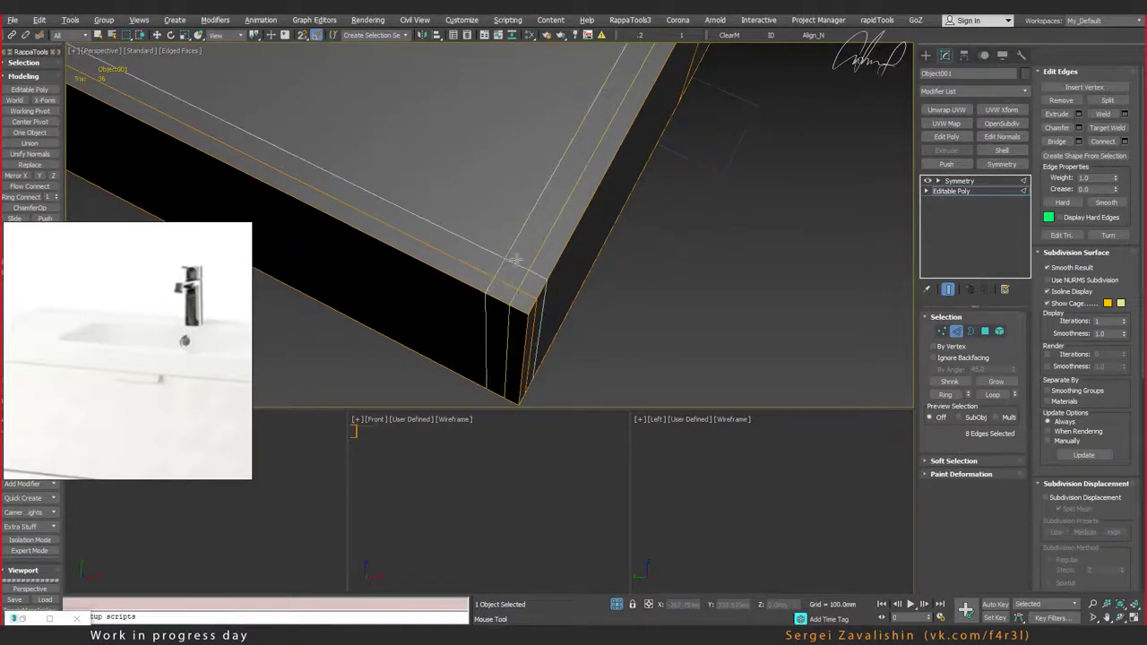
click(522, 256)
key(w)
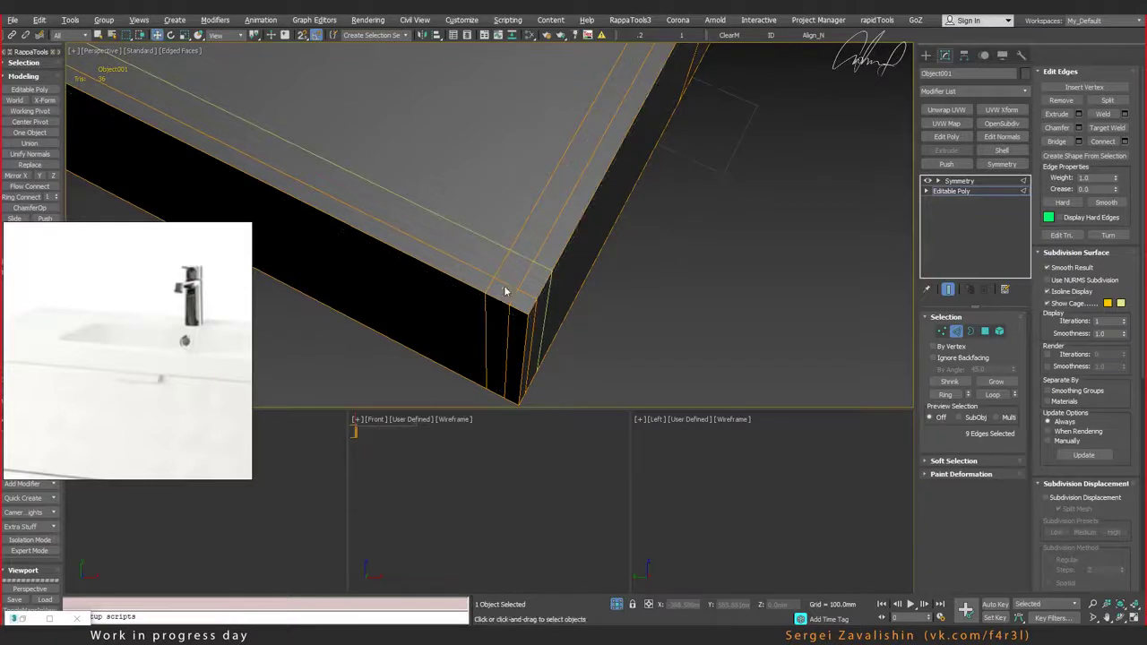
click(941, 332)
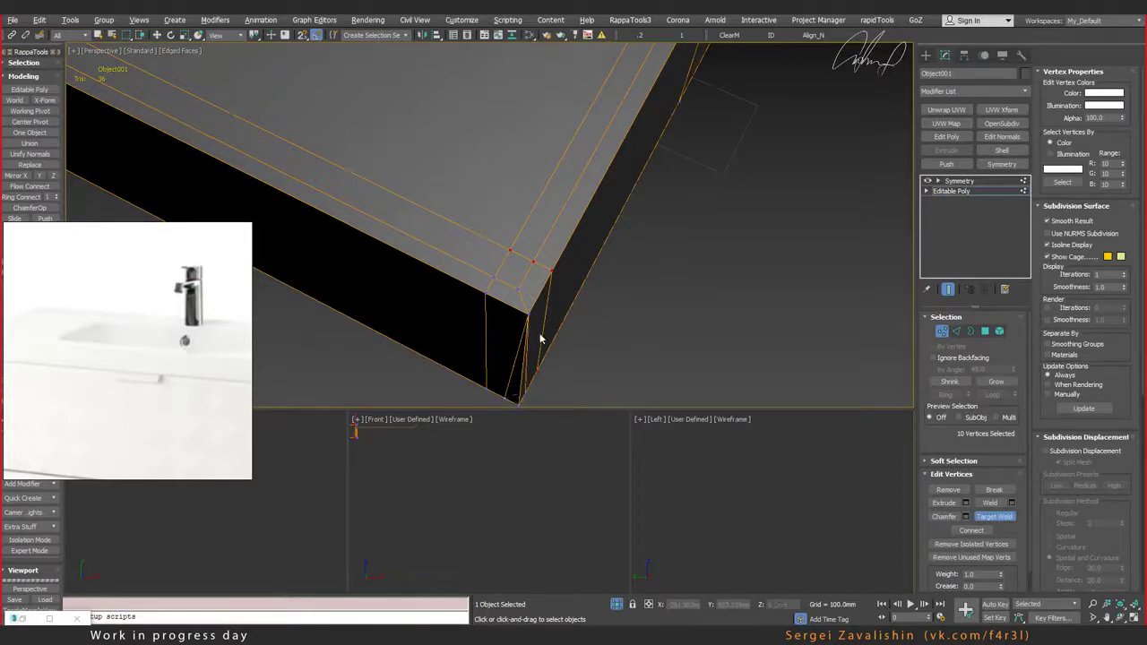
Step: Cancel Target Weld, frame Object001's slab corner, and capture a 729 × 518 px screenshot of it
right_click(585, 362)
middle_drag(540, 357, 541, 309)
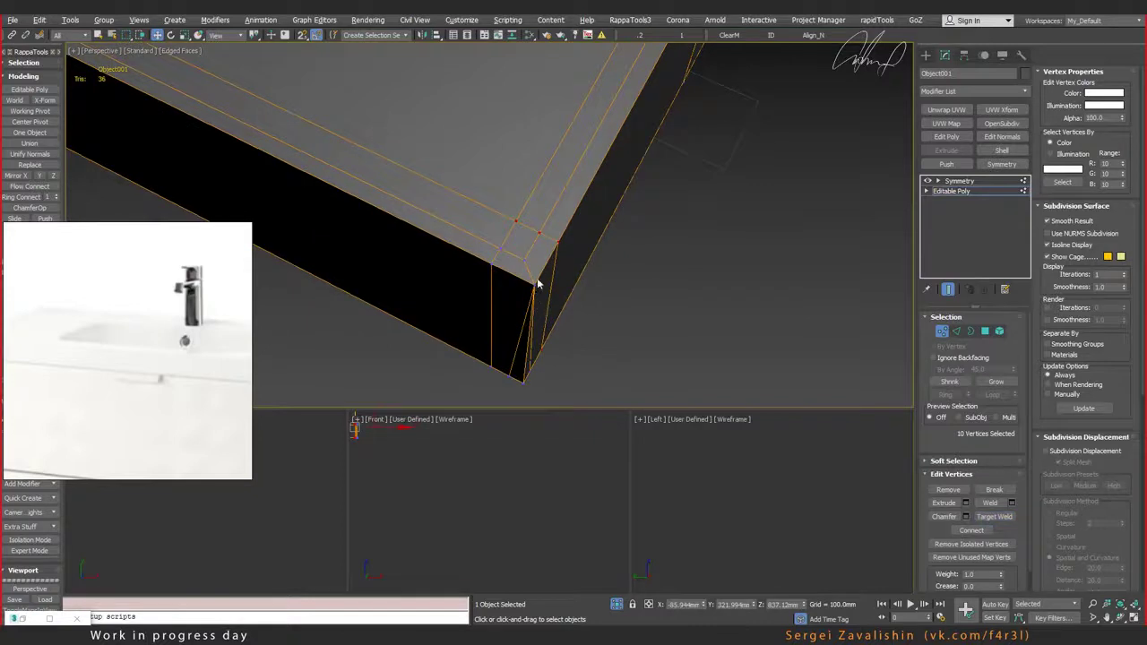
scroll(538, 284, up, 2)
scroll(526, 277, up, 2)
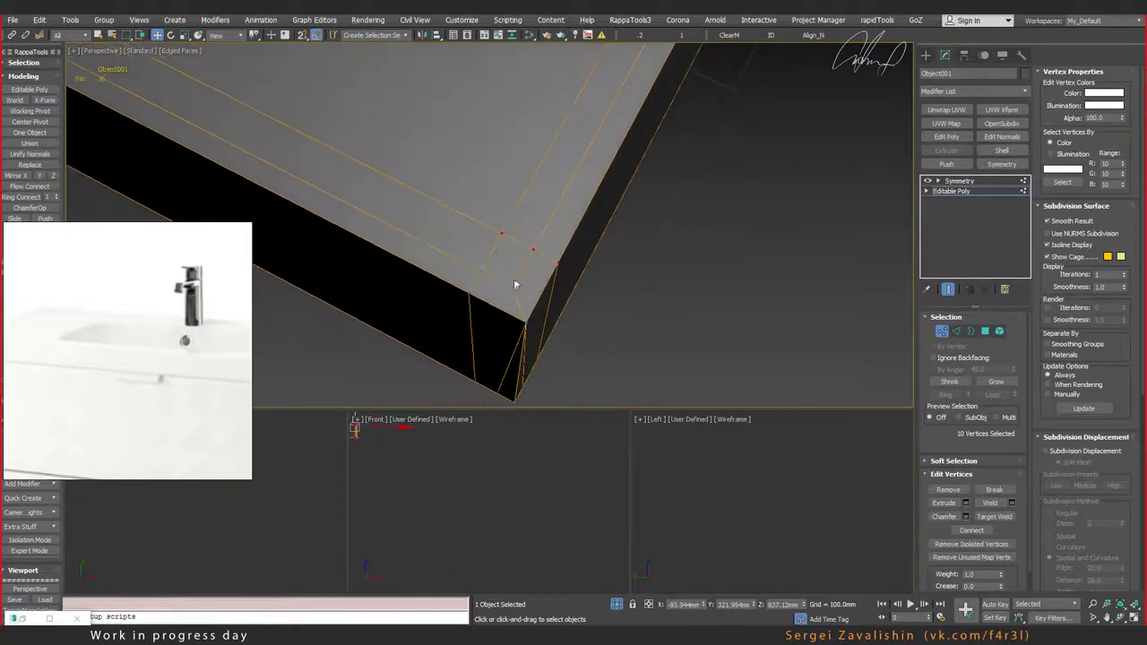
alt+middle_drag(505, 276, 503, 282)
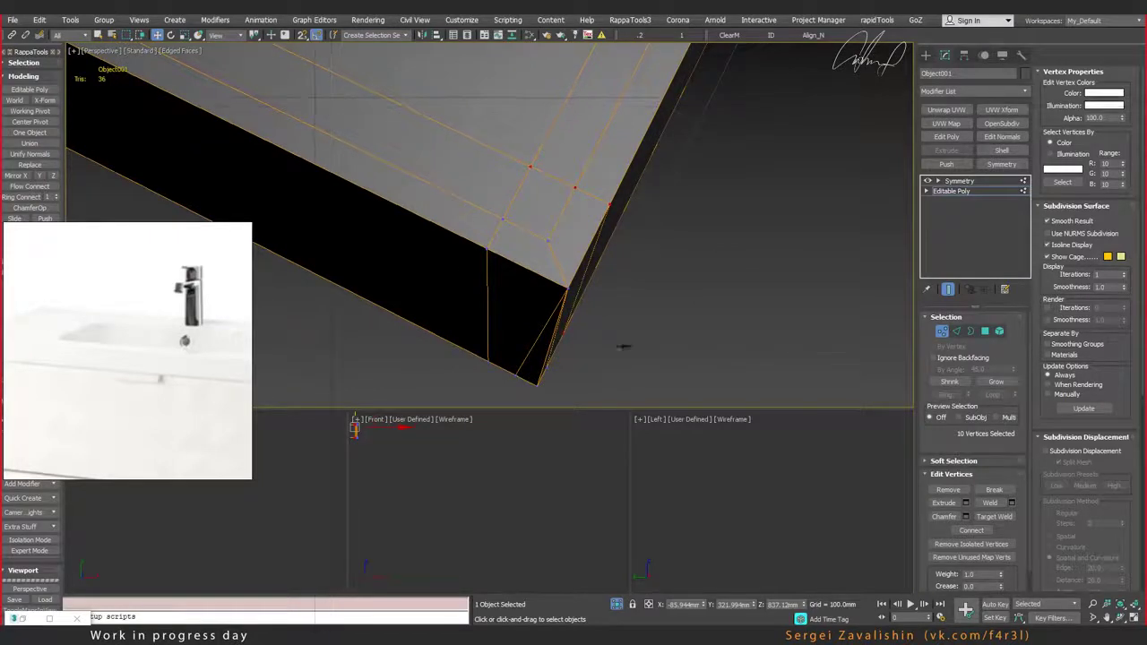
key(ctrl+Print)
drag(484, 235, 758, 410)
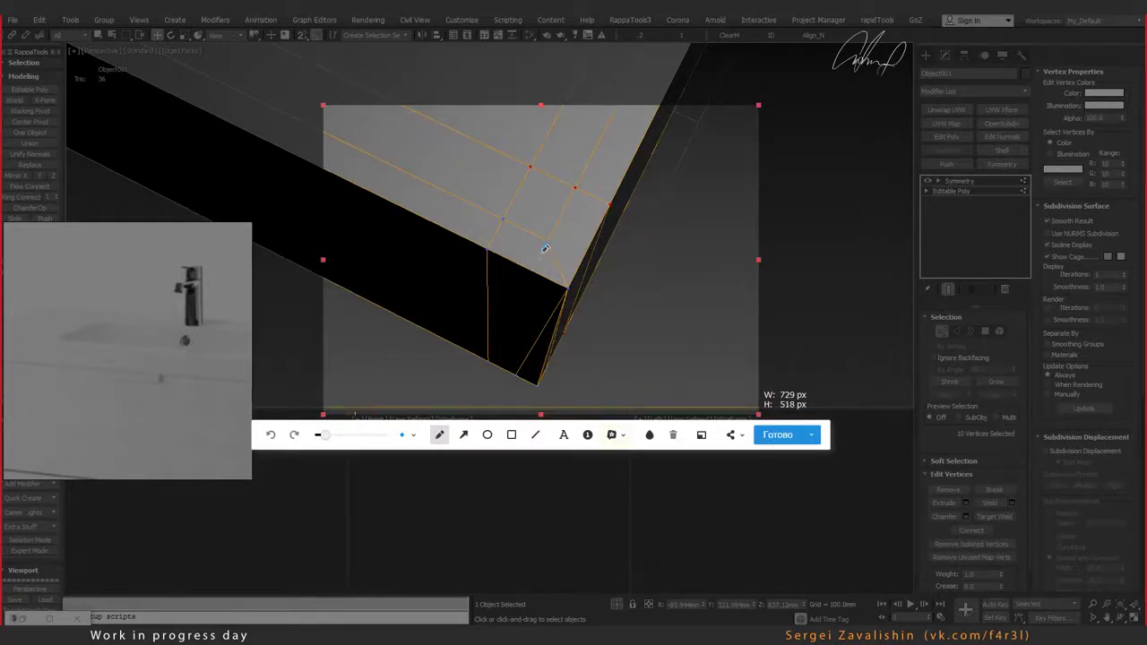
Step: Sketch a curved blue flow line over the corner capture, undoing and redrawing the first strokes
mouse_move(536, 267)
mouse_down()
mouse_move(561, 241)
mouse_move(582, 257)
mouse_up()
click(548, 278)
mouse_move(556, 276)
mouse_down()
mouse_move(585, 255)
mouse_move(542, 269)
mouse_up()
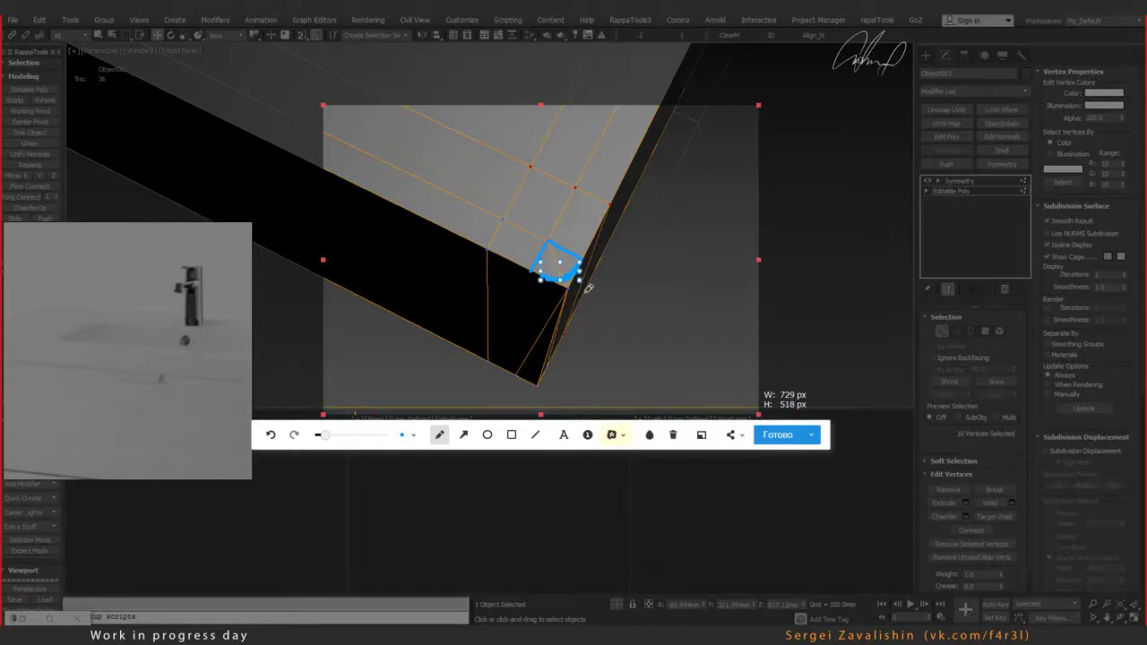
key(ctrl+z)
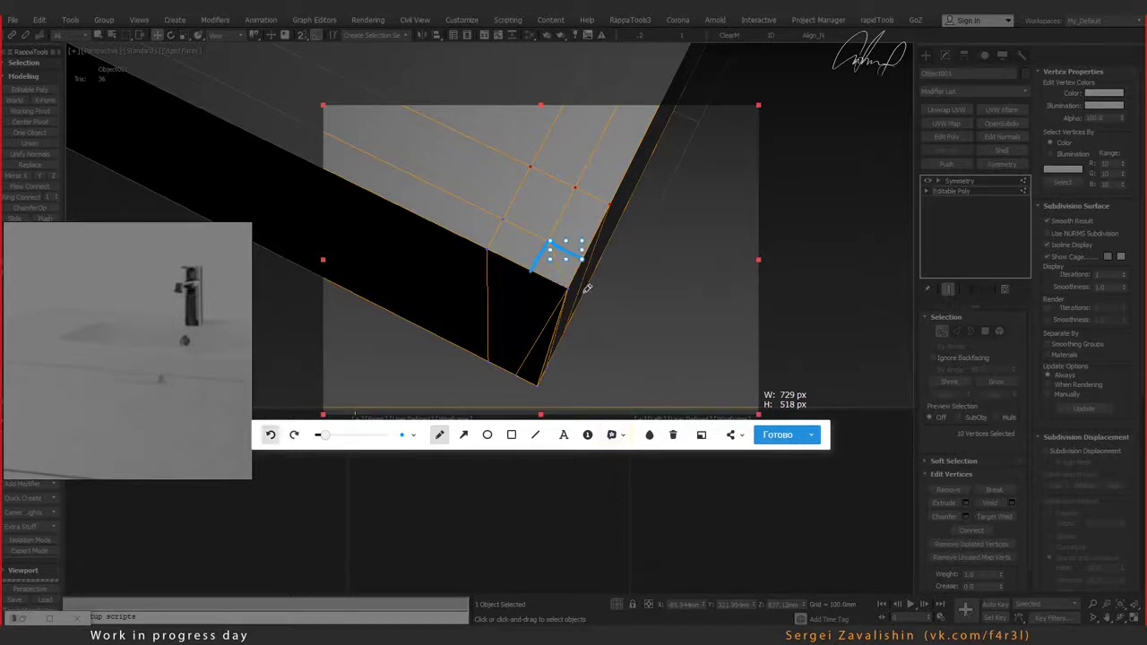
key(ctrl+z)
click(517, 263)
mouse_move(517, 264)
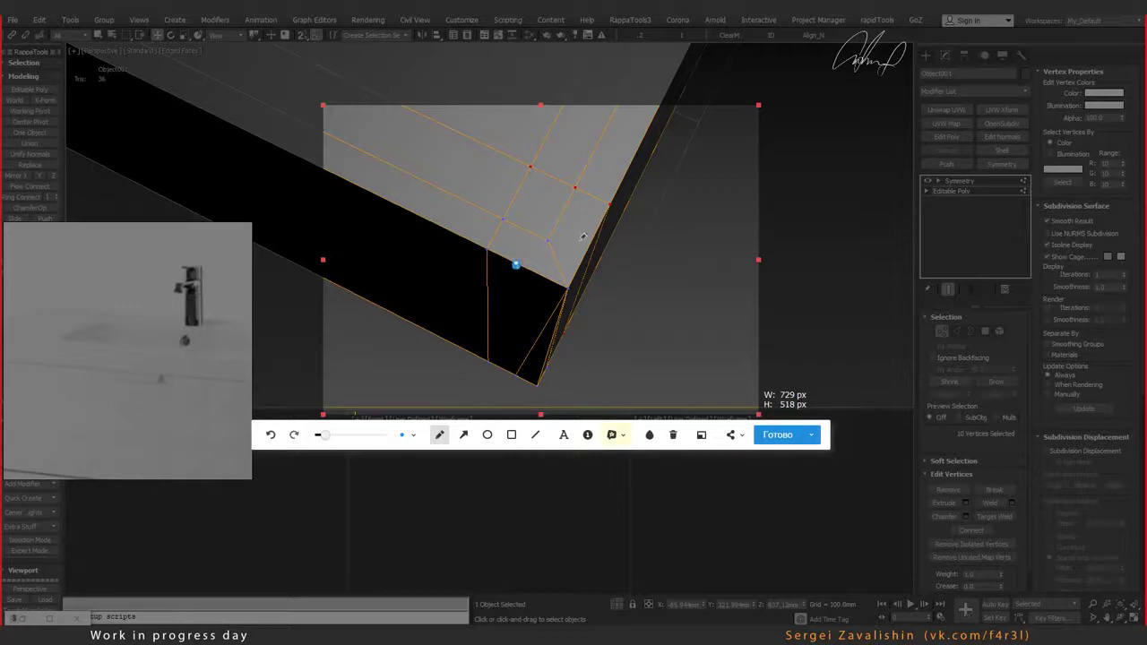
click(588, 241)
drag(517, 263, 538, 265)
drag(590, 238, 587, 242)
Step: Close the screenshot and target-weld the extra corner vertex onto its neighbour
key(Escape)
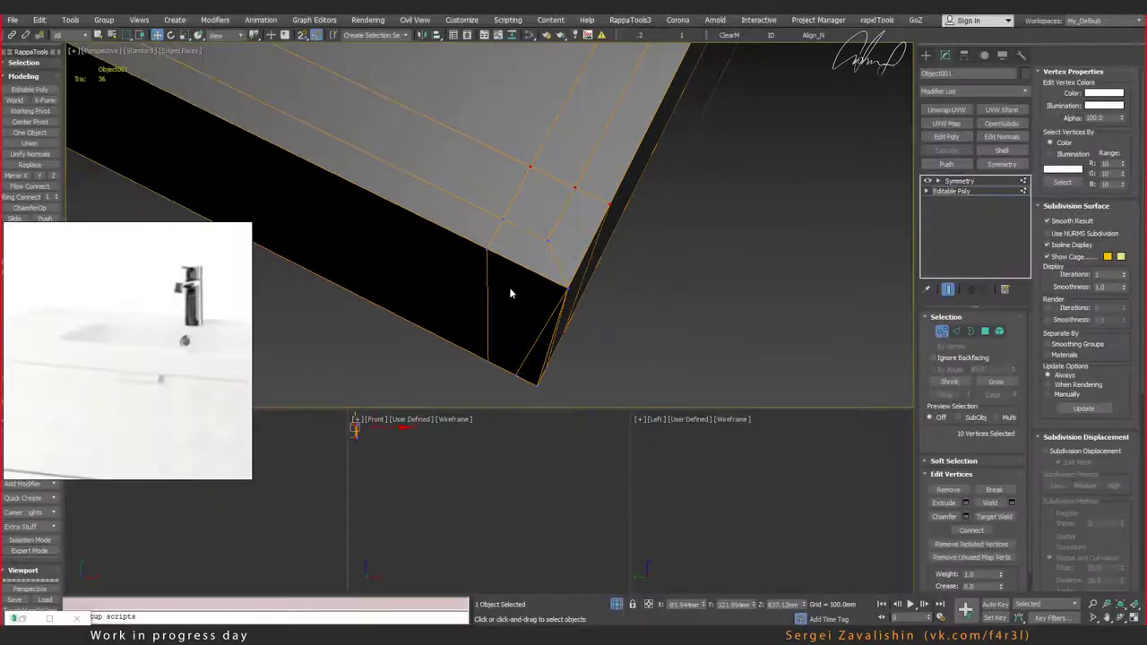
mouse_move(533, 385)
alt+middle_down()
mouse_move(512, 282)
mouse_move(509, 299)
alt+middle_up()
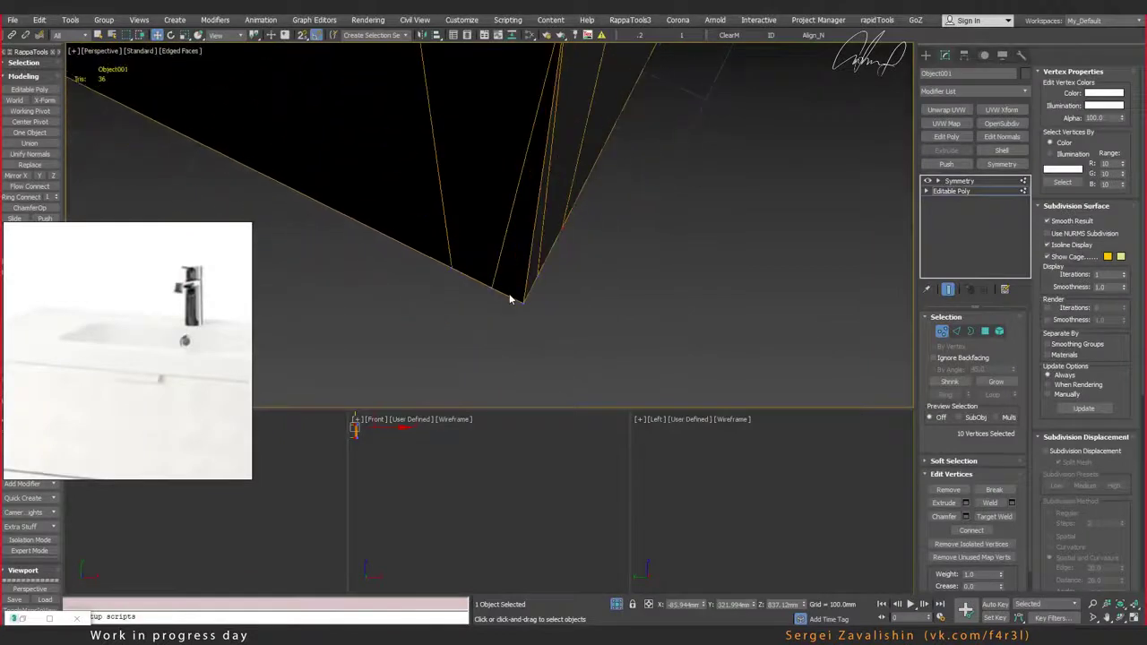
key(ctrl+w)
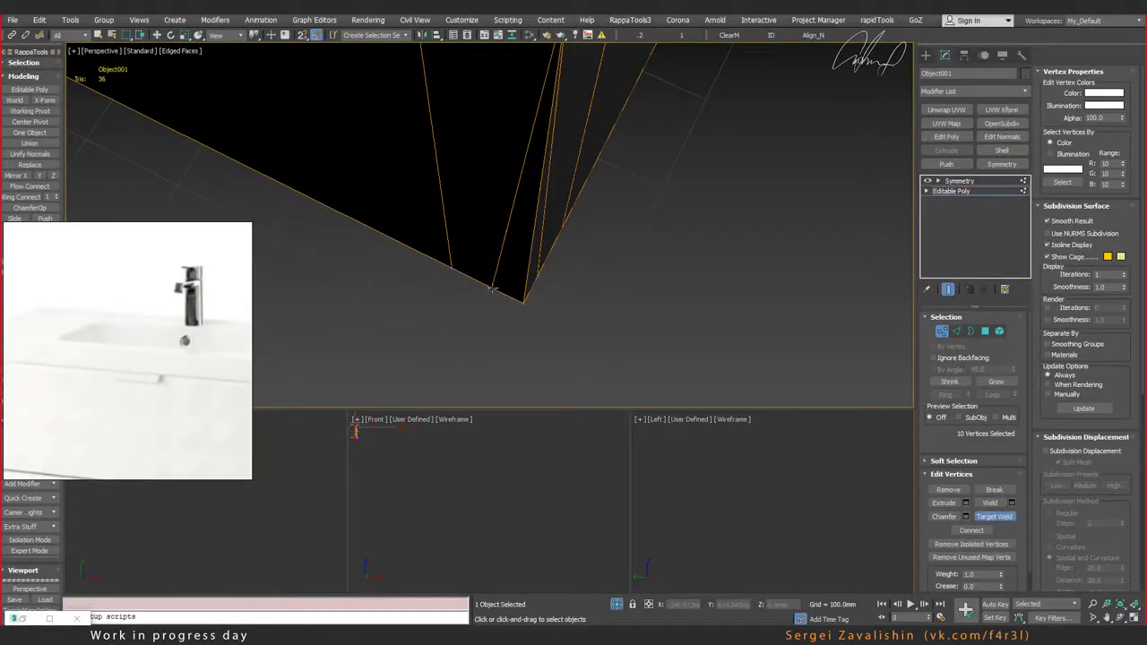
drag(521, 303, 538, 276)
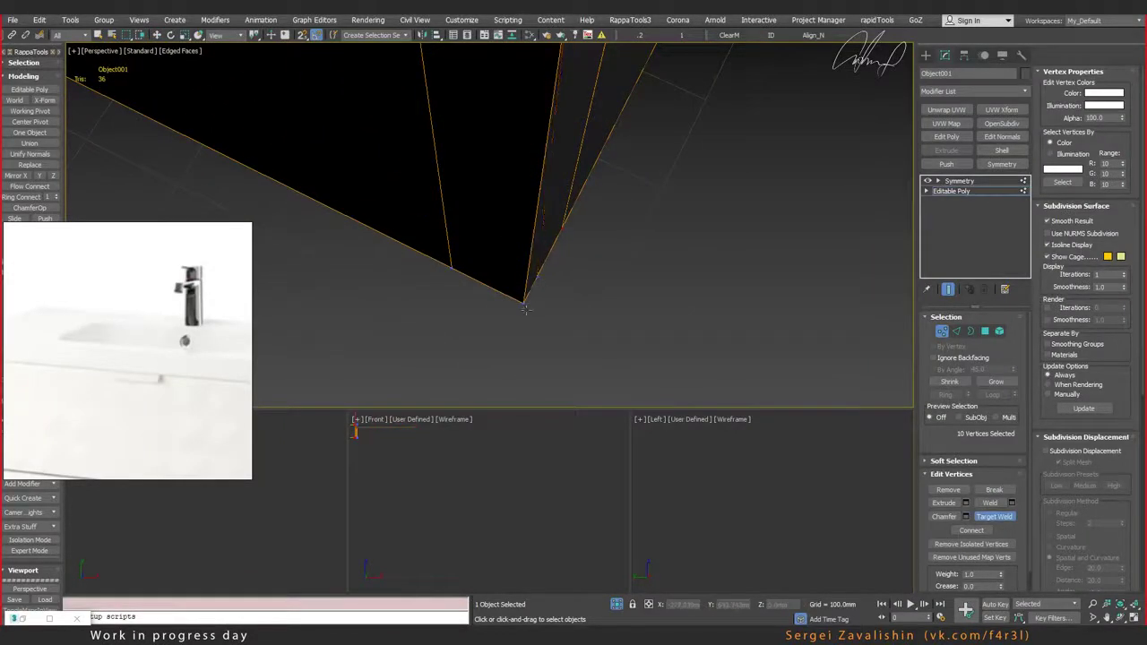
key(w)
right_click(346, 439)
Step: Maximize the viewport and zoom in on the slab corner in Top view
key(alt+w)
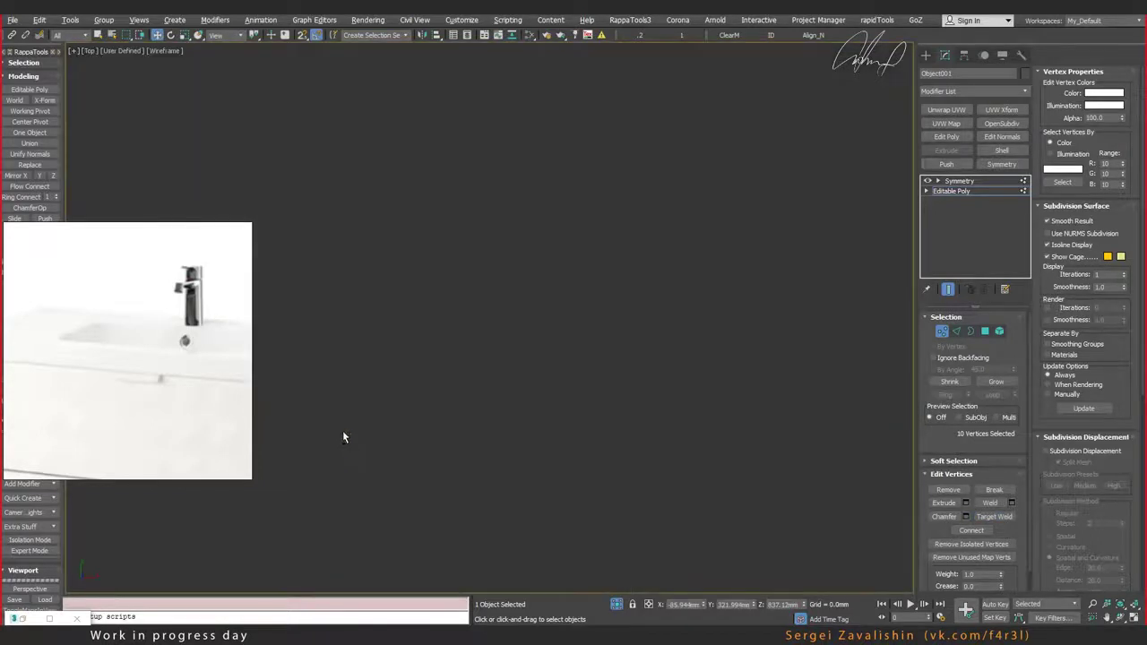
key(t)
key(f)
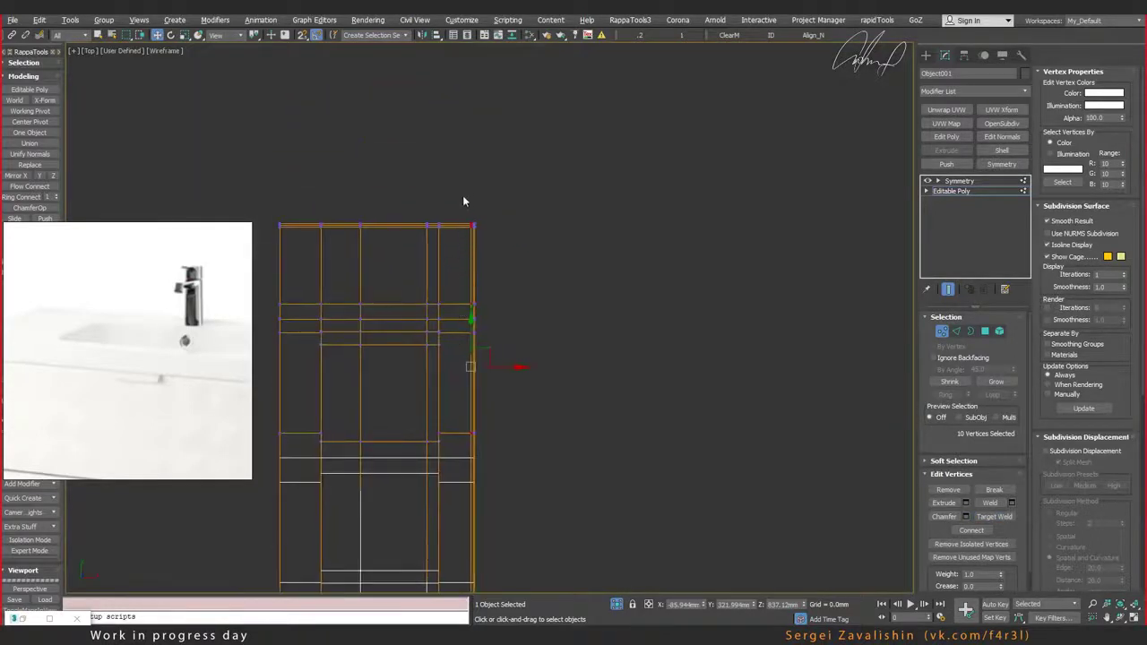
key(t)
scroll(494, 240, up, 2)
scroll(502, 236, up, 2)
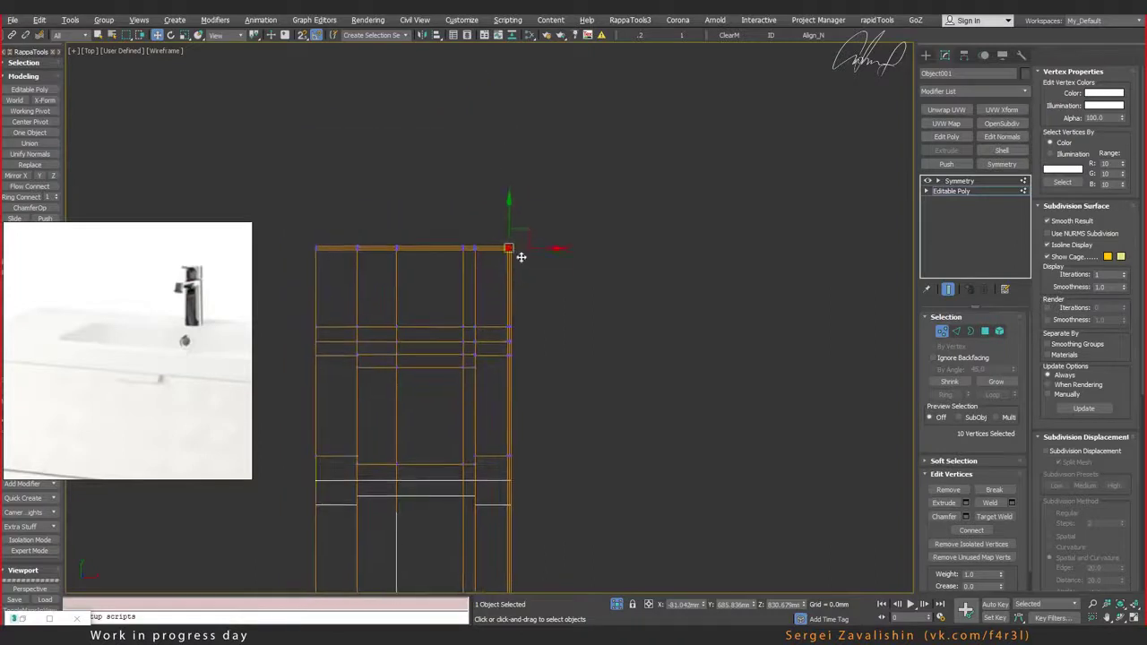
scroll(515, 251, up, 2)
scroll(502, 235, up, 2)
scroll(529, 286, up, 2)
scroll(511, 183, up, 2)
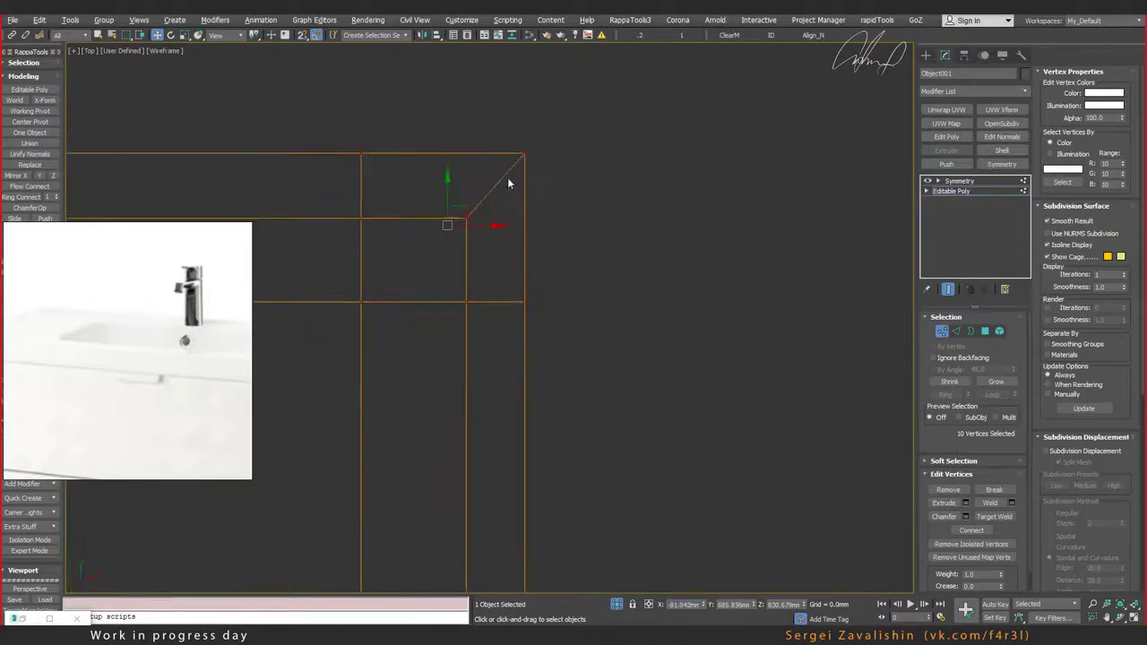
scroll(448, 222, up, 2)
scroll(367, 278, up, 1)
scroll(367, 274, down, 3)
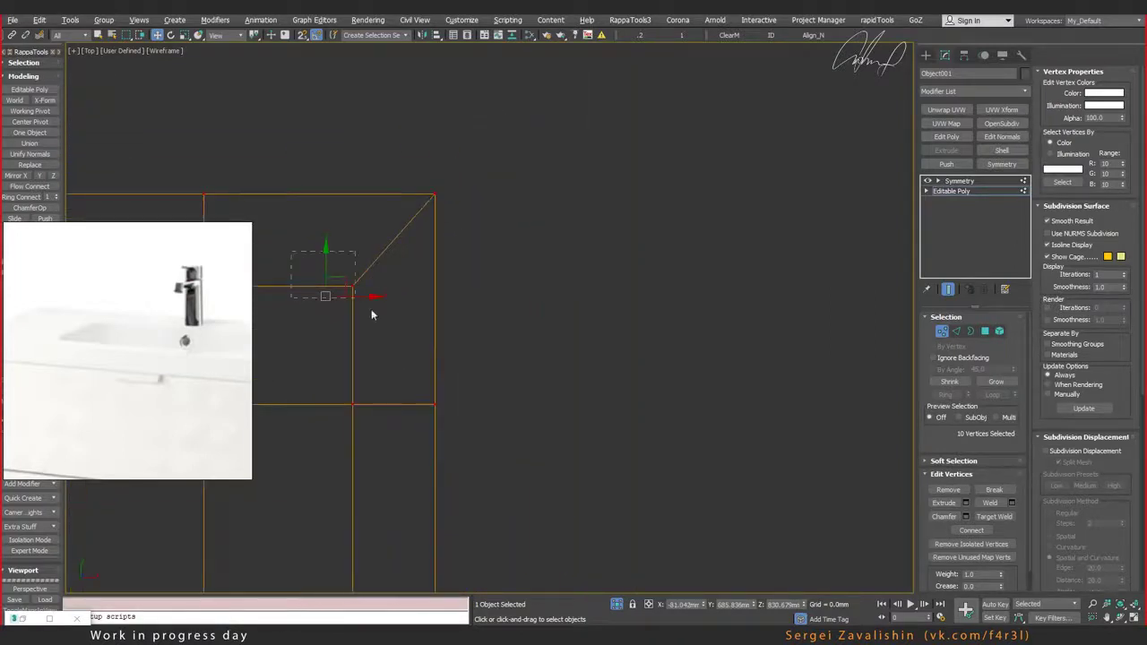
Step: Move the three corner vertices into a rounded outline, then capture a 663 × 670 px screenshot
click(352, 285)
drag(294, 323, 294, 321)
mouse_move(419, 209)
mouse_down()
mouse_move(393, 234)
mouse_move(411, 205)
mouse_move(393, 218)
mouse_up()
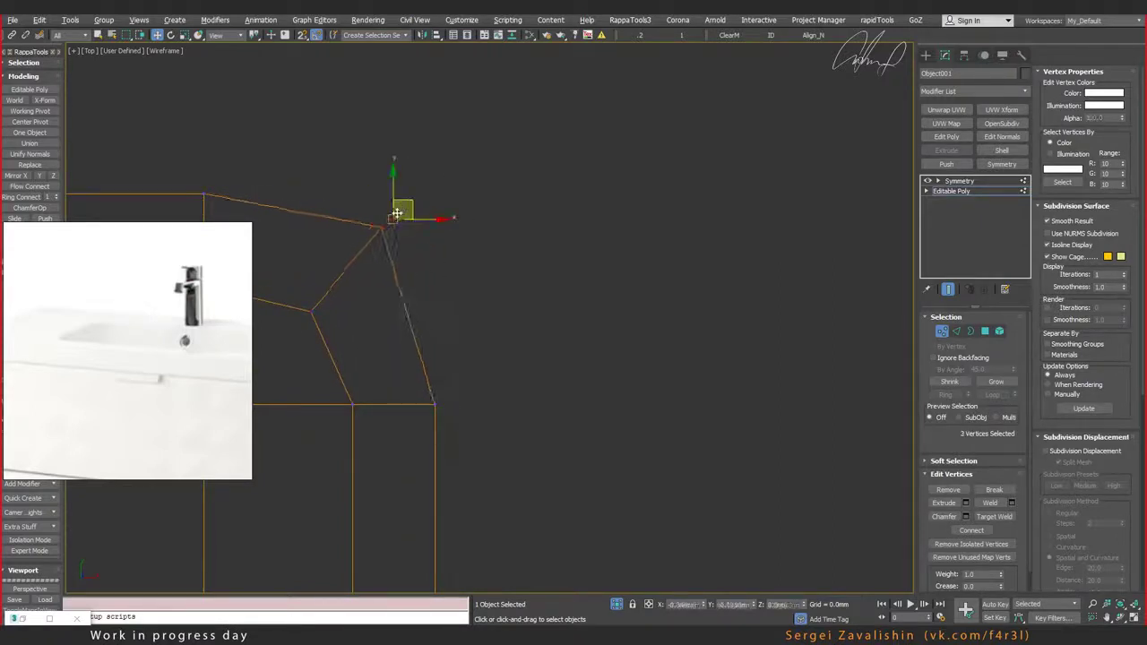
middle_drag(333, 248, 532, 241)
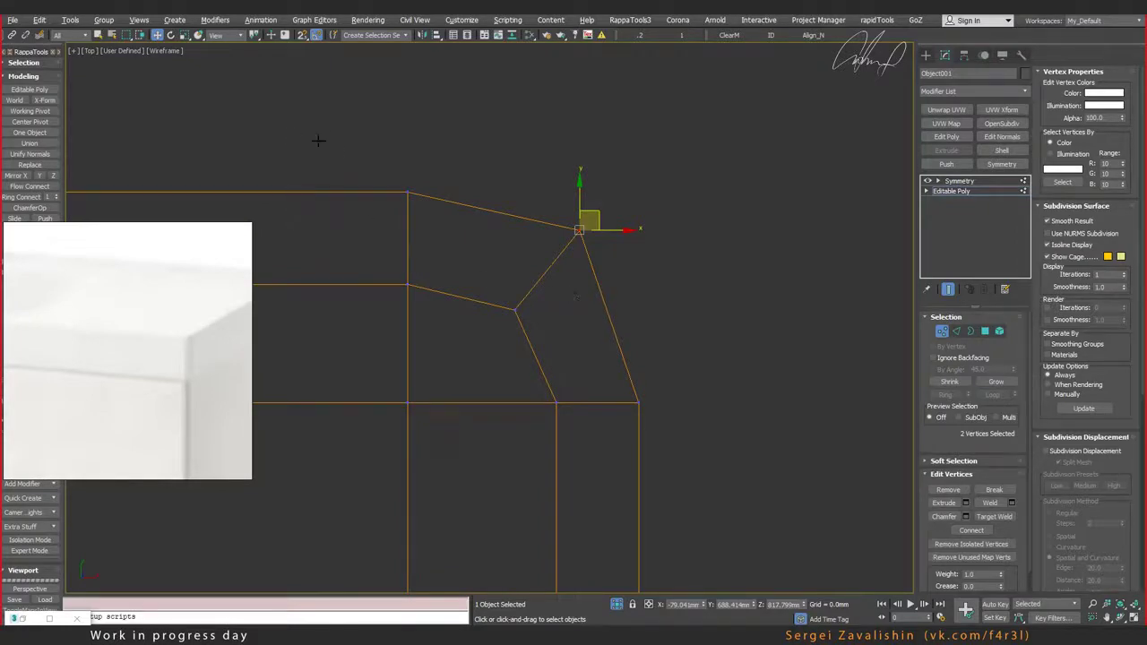
key(ctrl+shift+1)
drag(322, 122, 719, 523)
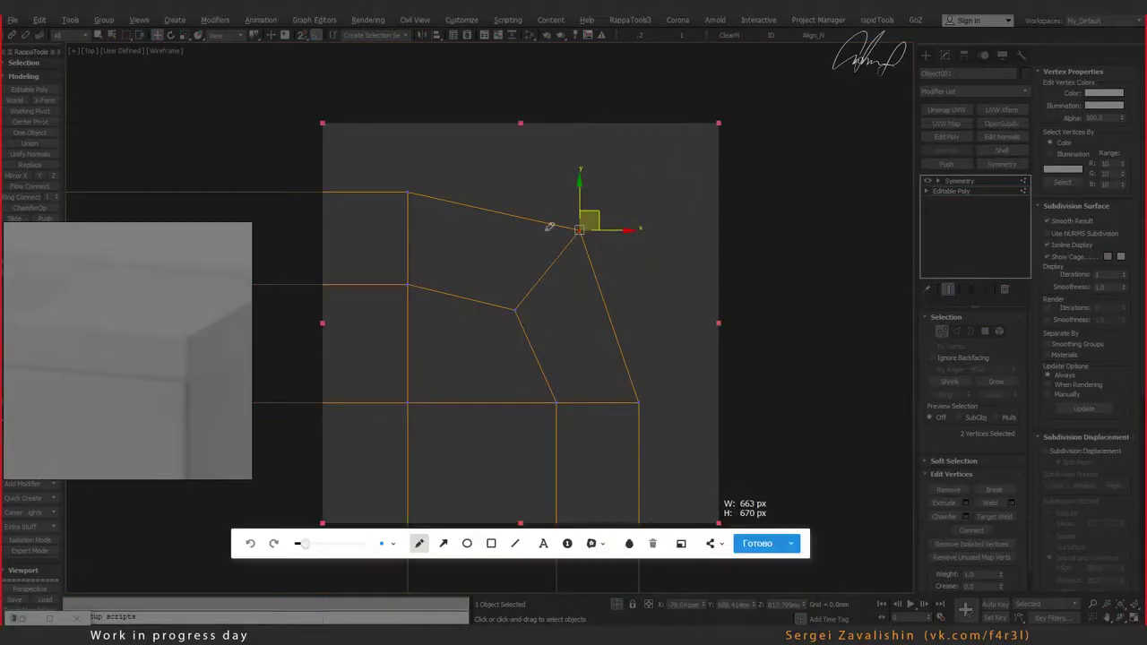
Step: Draw the desired smooth curve along the corner's top and right edges, then close the capture
click(491, 212)
click(609, 319)
drag(325, 188, 325, 200)
mouse_move(328, 192)
mouse_down()
mouse_move(504, 218)
mouse_move(633, 392)
mouse_up()
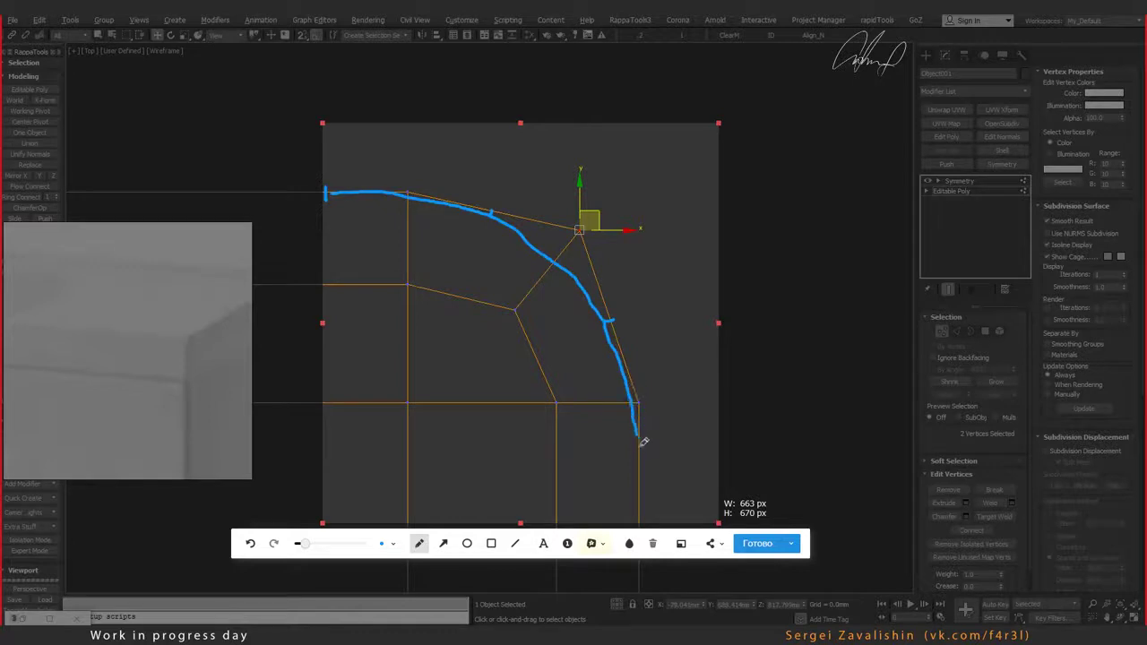
mouse_move(633, 392)
mouse_down()
mouse_move(641, 475)
mouse_move(607, 474)
mouse_up()
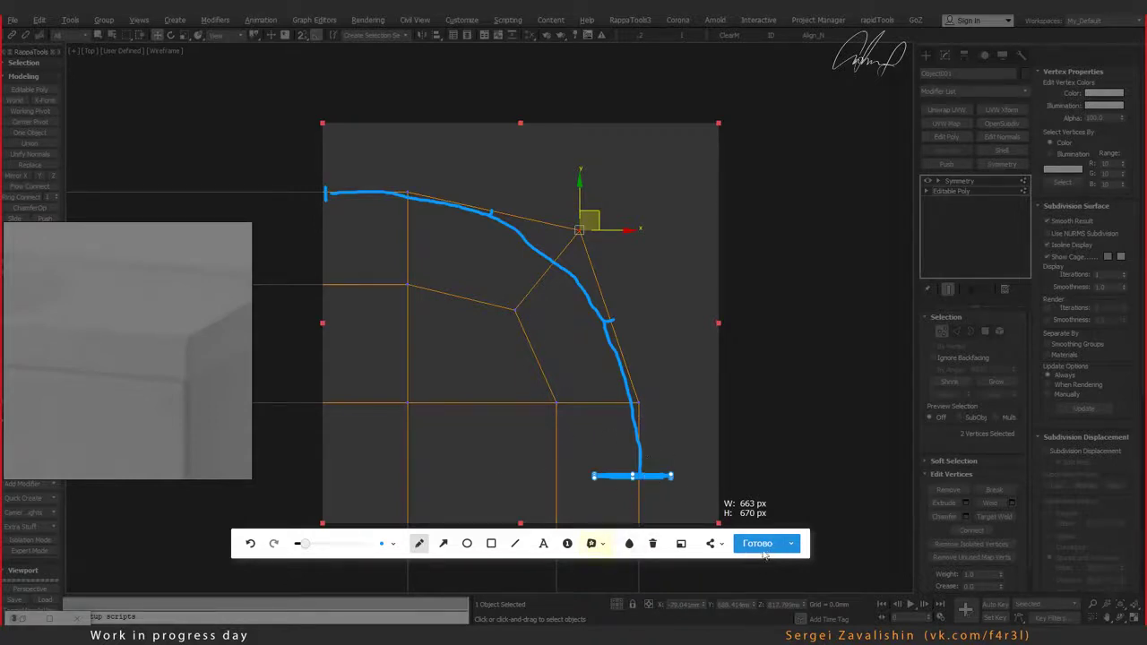
key(Escape)
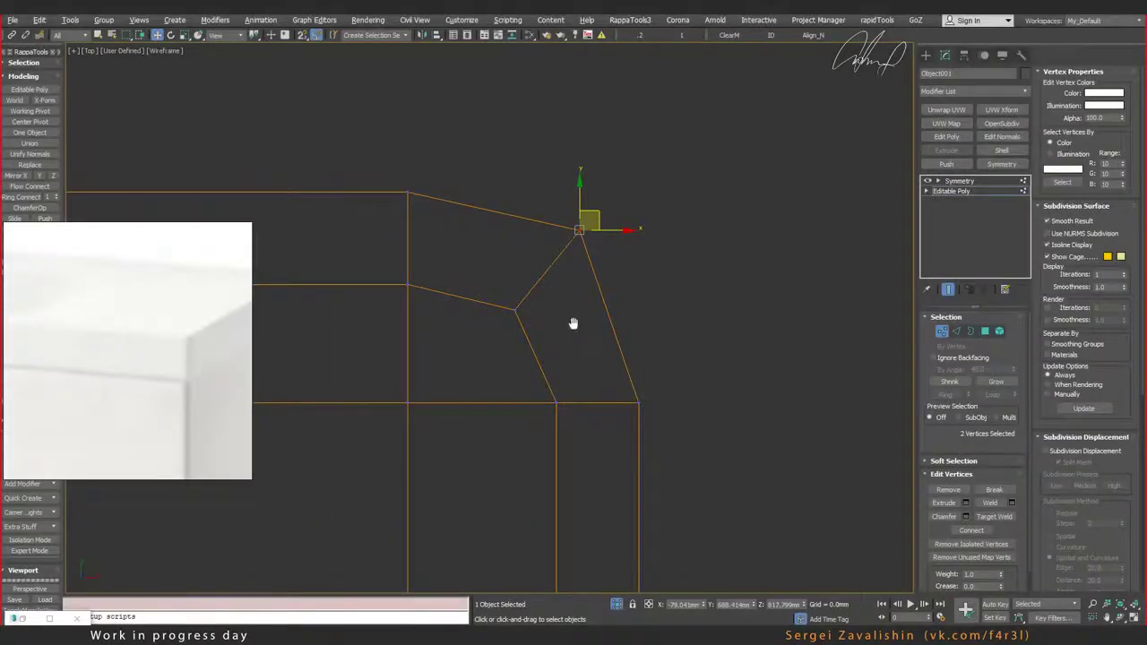
Step: Select the vertex loop along the edge plus one extra corner vertex
scroll(573, 318, down, 2)
scroll(563, 301, down, 1)
scroll(564, 344, down, 3)
scroll(564, 343, down, 3)
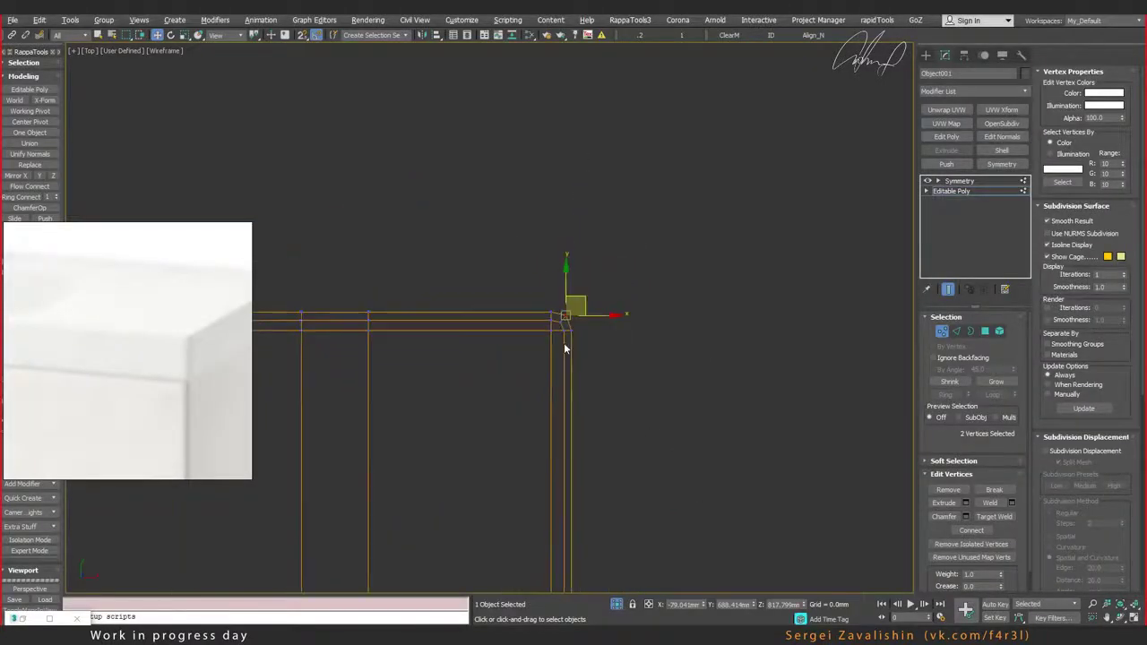
double_click(564, 352)
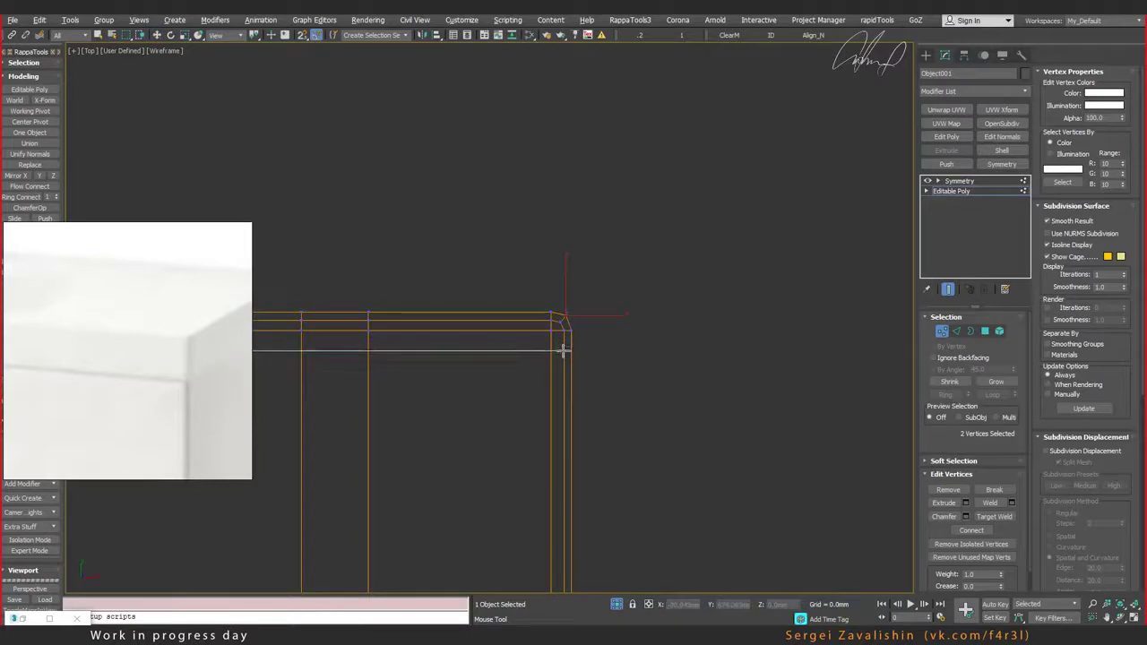
key(w)
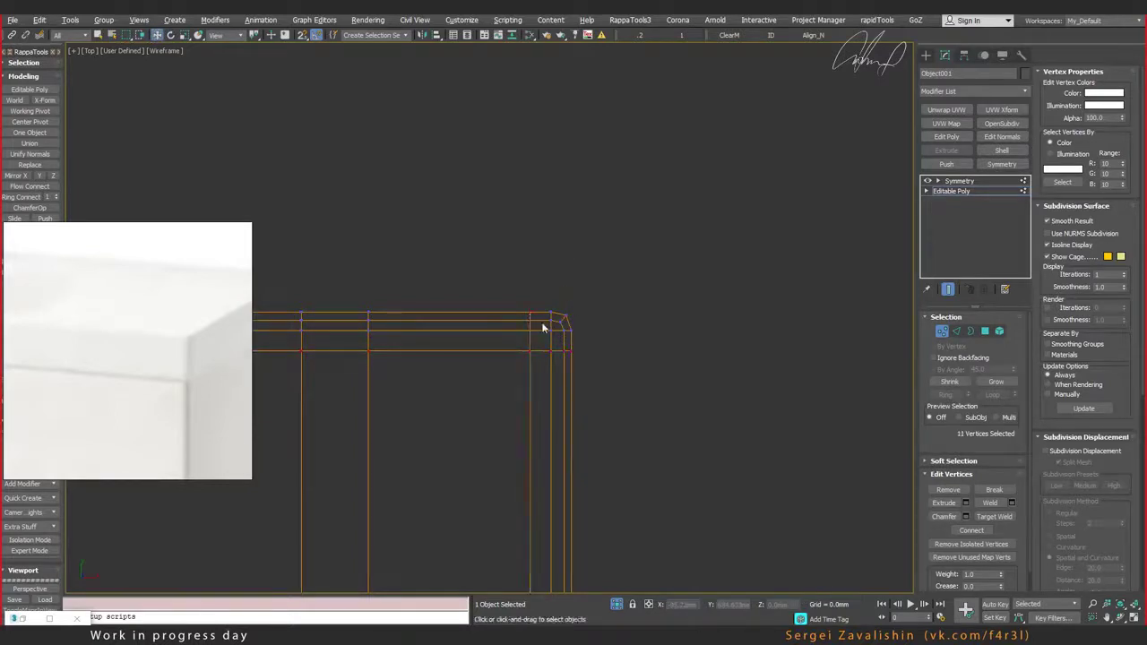
ctrl+click(545, 326)
Step: Frame the rounded front corner in Perspective and capture an 857 × 801 px screenshot
key(p)
scroll(602, 305, down, 1)
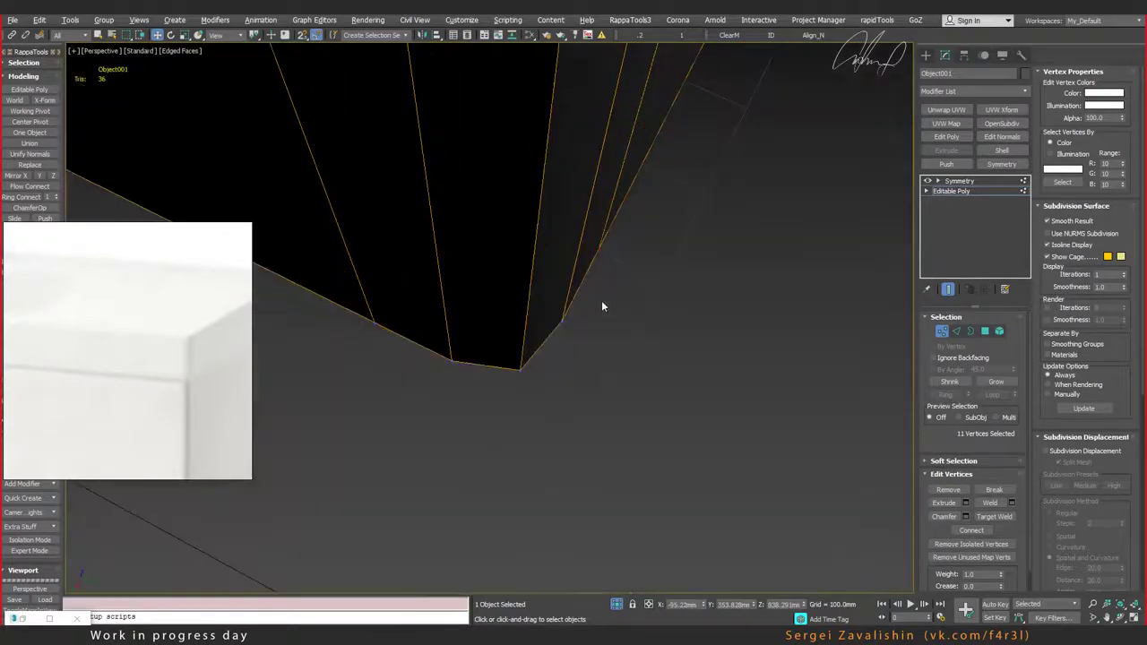
scroll(602, 305, down, 5)
scroll(603, 305, down, 2)
mouse_move(645, 328)
alt+middle_down()
mouse_move(607, 358)
mouse_move(598, 257)
alt+middle_up()
scroll(638, 340, up, 3)
scroll(638, 341, up, 4)
scroll(639, 342, up, 3)
mouse_move(545, 283)
alt+middle_down()
mouse_move(511, 264)
mouse_move(512, 302)
alt+middle_up()
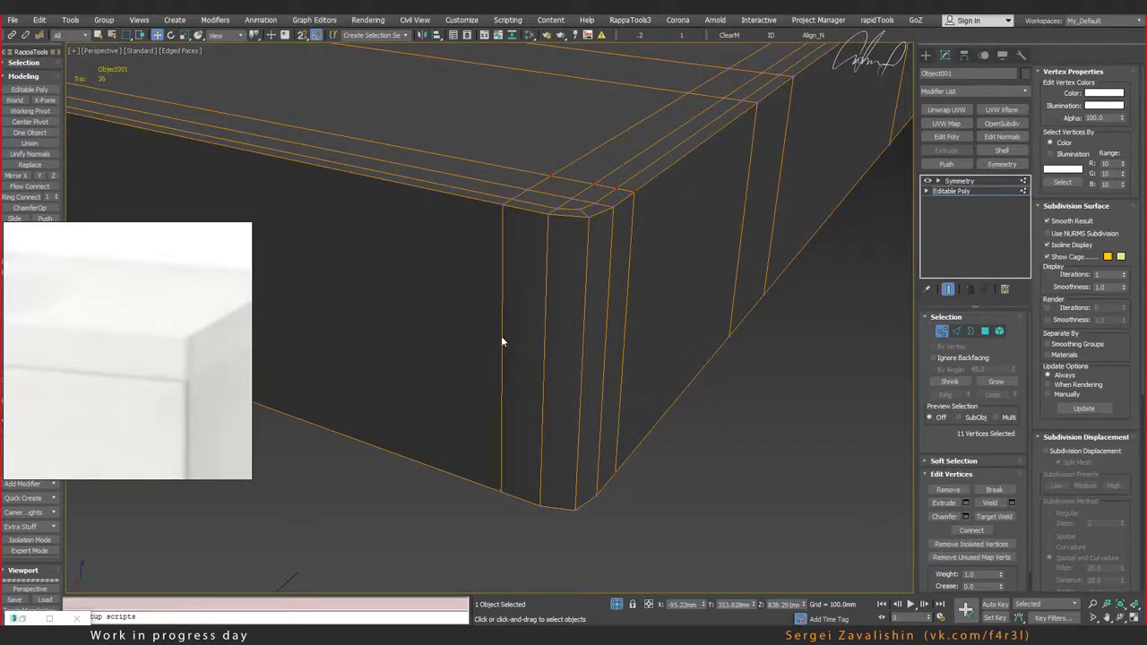
key(Print)
drag(310, 109, 823, 588)
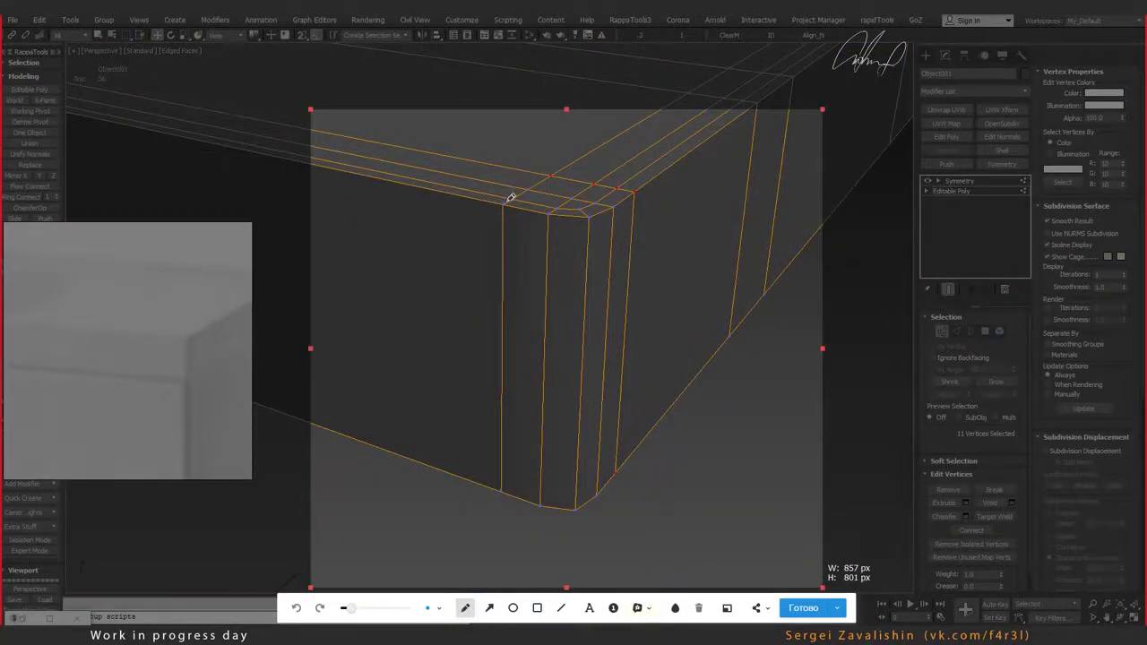
Step: Trace the vertical corner edge and mark support loops near the slab's top and bottom
click(507, 201)
click(502, 356)
drag(508, 203, 509, 479)
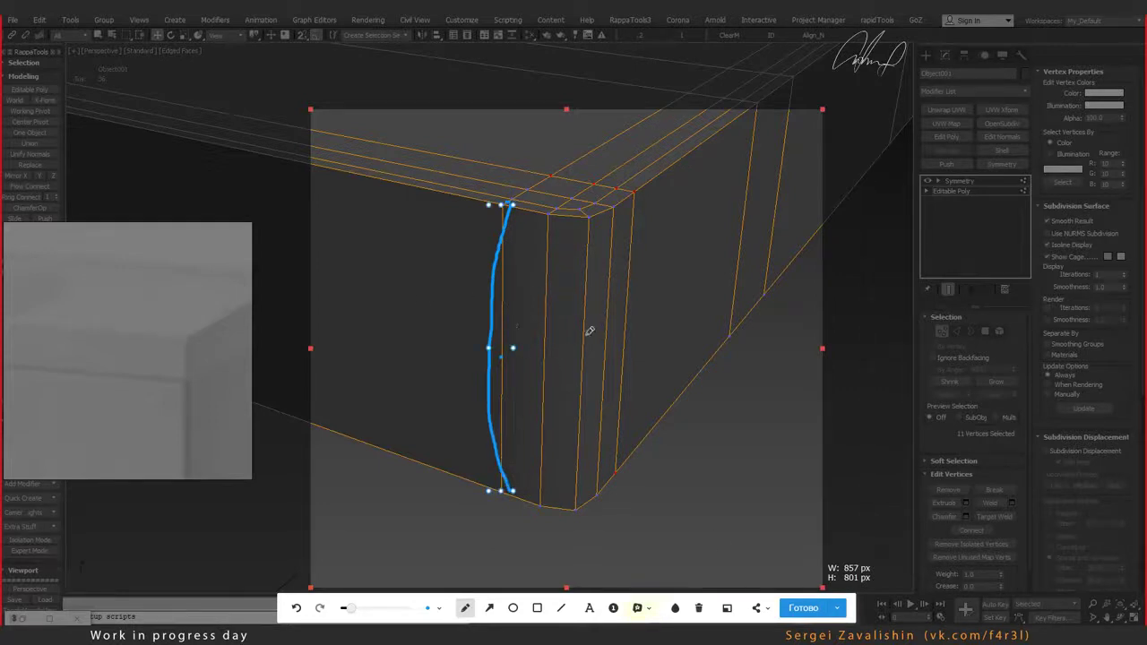
drag(476, 231, 693, 207)
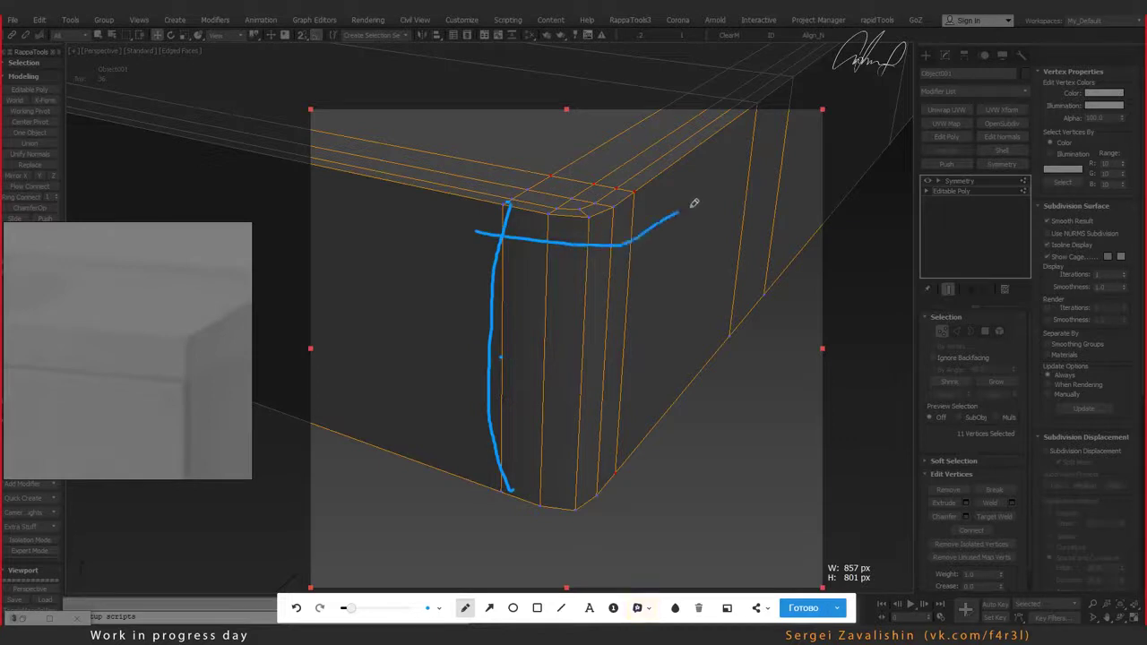
mouse_move(460, 462)
mouse_down()
mouse_move(513, 475)
mouse_move(681, 437)
mouse_up()
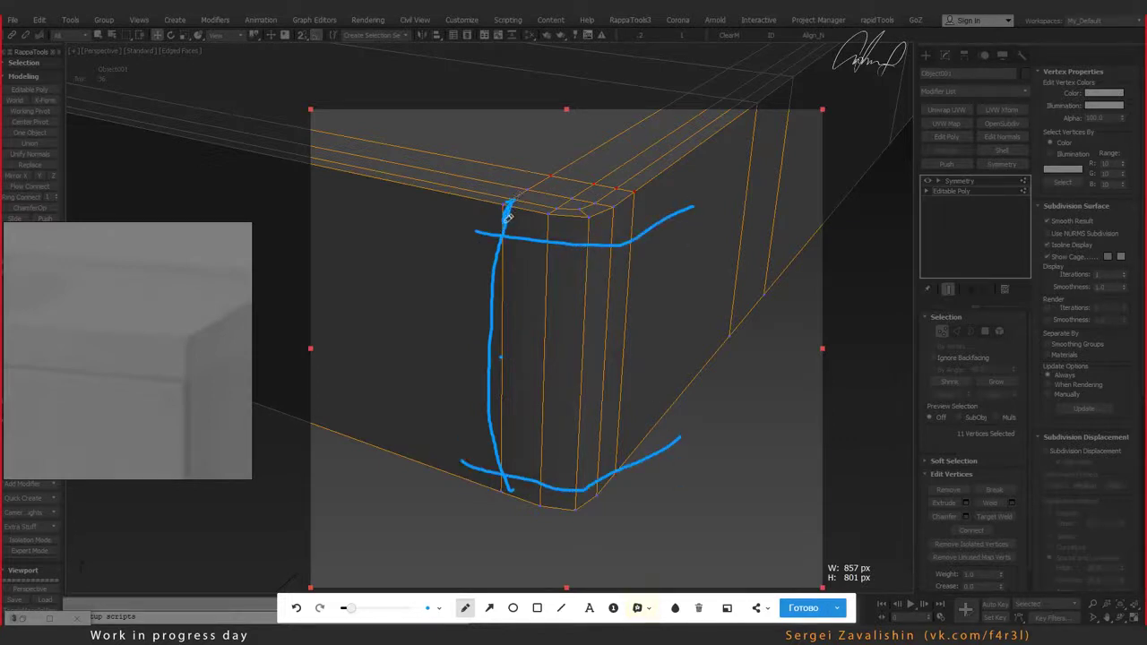
drag(514, 199, 508, 218)
key(Escape)
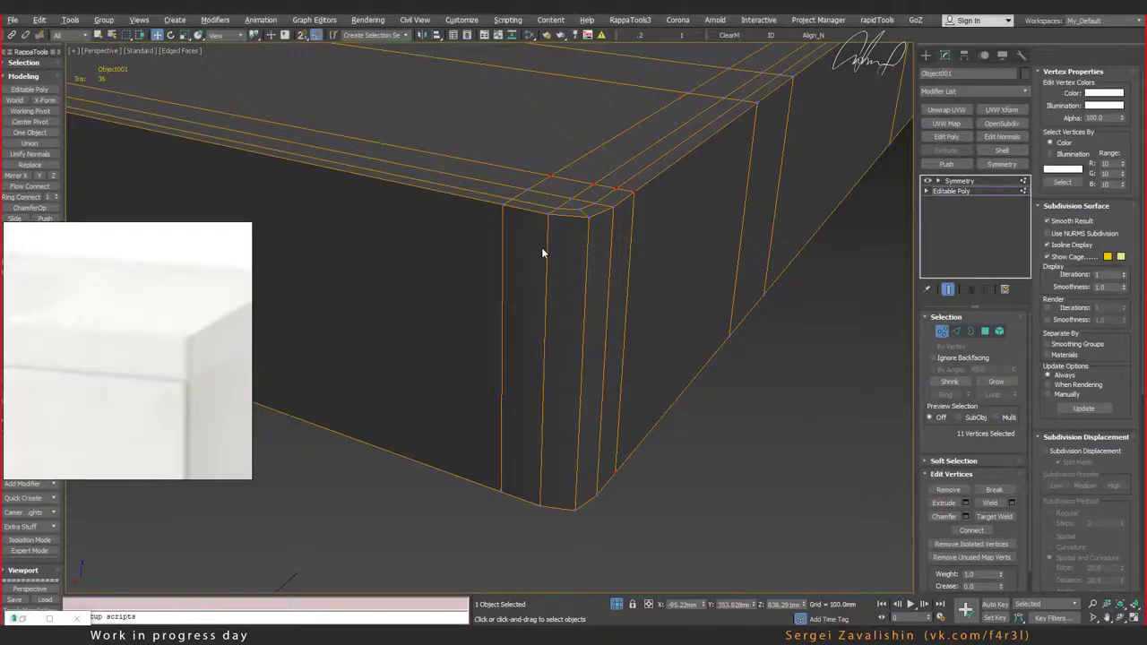
Step: Insert support loops just below the top edge and just above the bottom edge with Swift Loop
key(shift+alt+s)
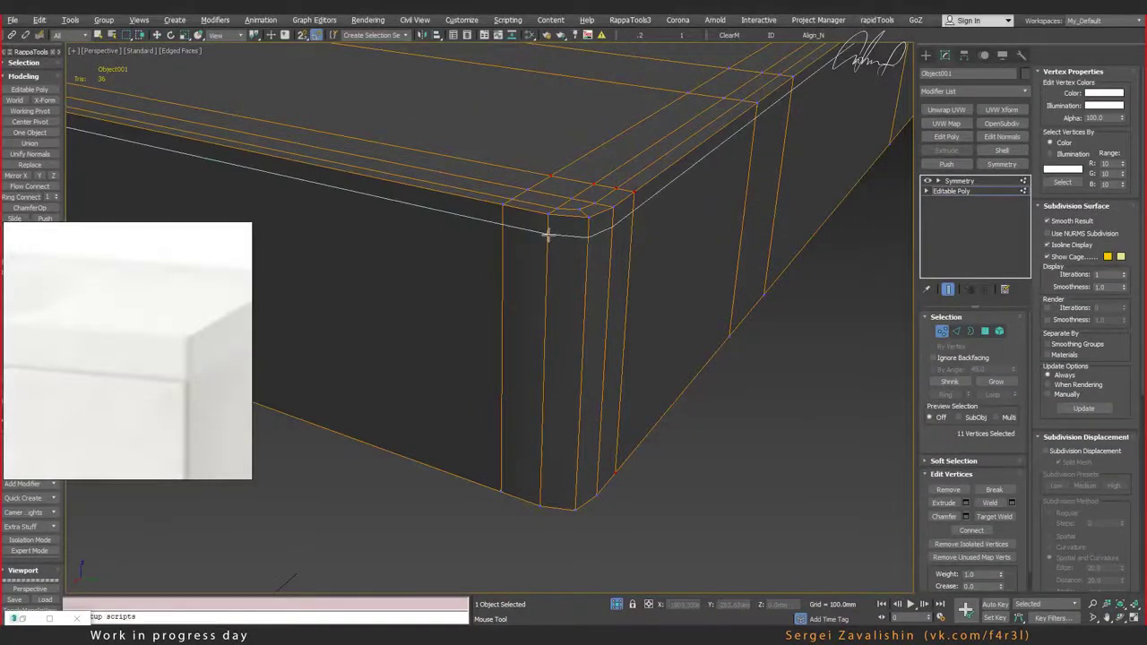
click(548, 235)
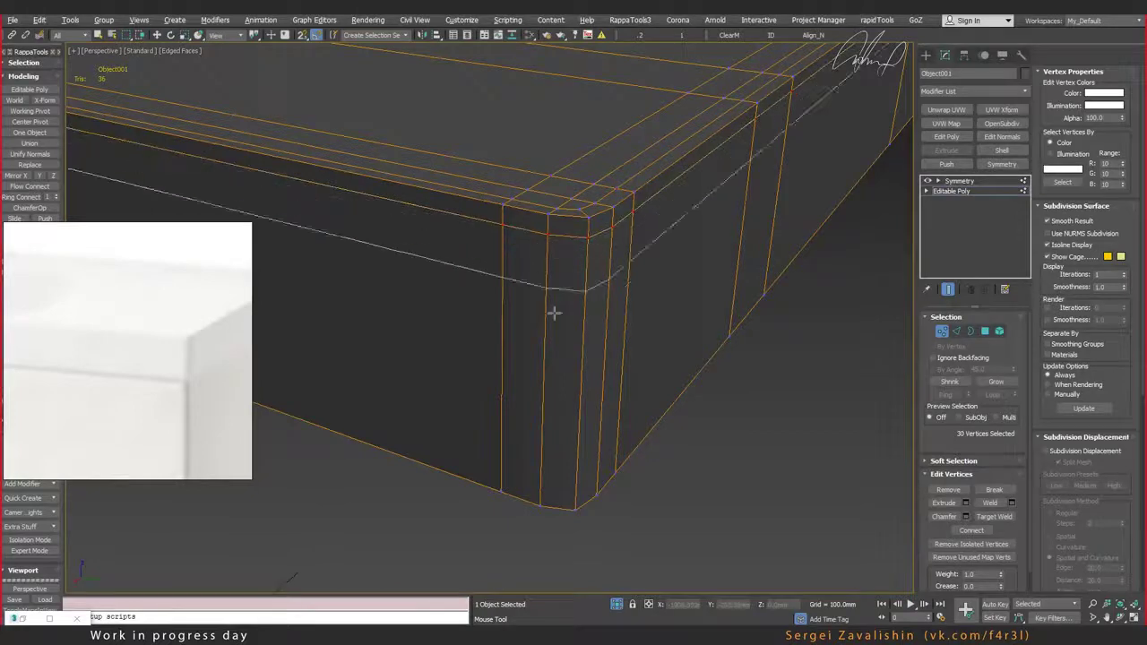
click(551, 490)
right_click(568, 408)
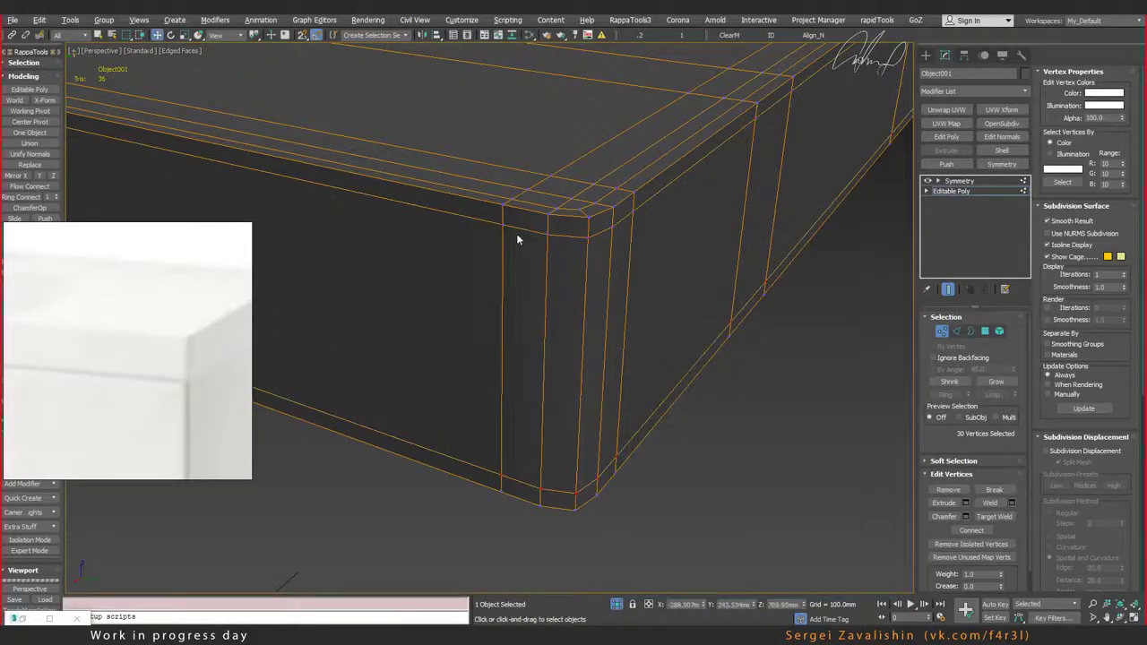
Step: Quick Slice across the mesh beside the basin opening
scroll(517, 238, down, 4)
mouse_move(518, 241)
alt+middle_down()
mouse_move(578, 288)
mouse_move(660, 314)
alt+middle_up()
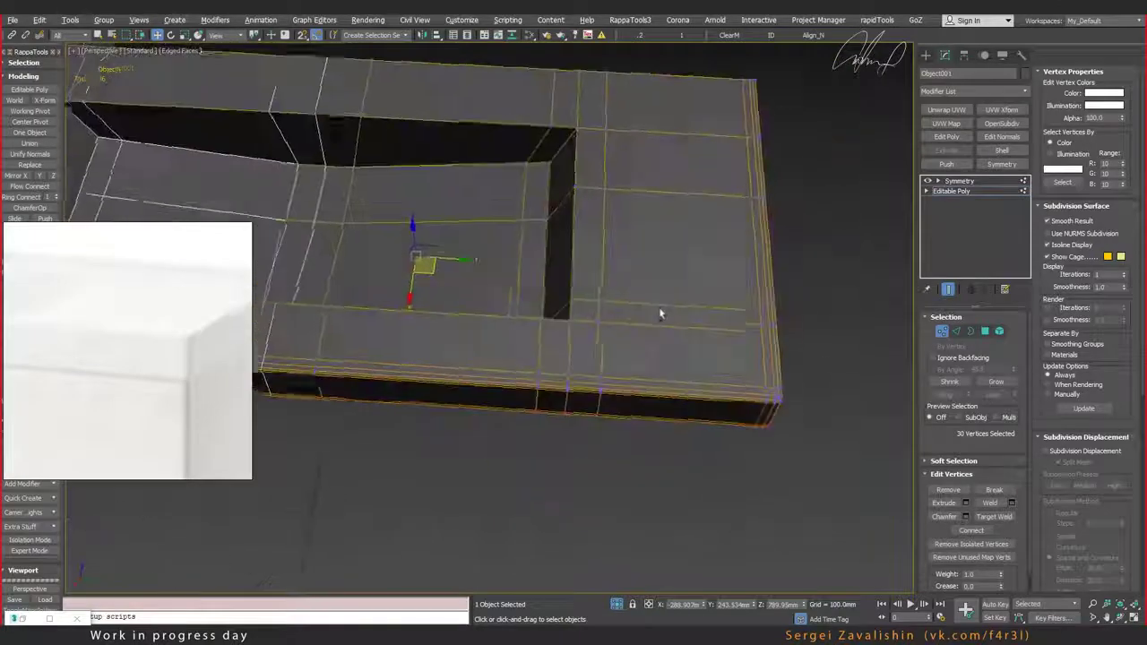
scroll(469, 230, up, 3)
alt+middle_drag(469, 231, 483, 274)
scroll(616, 221, up, 2)
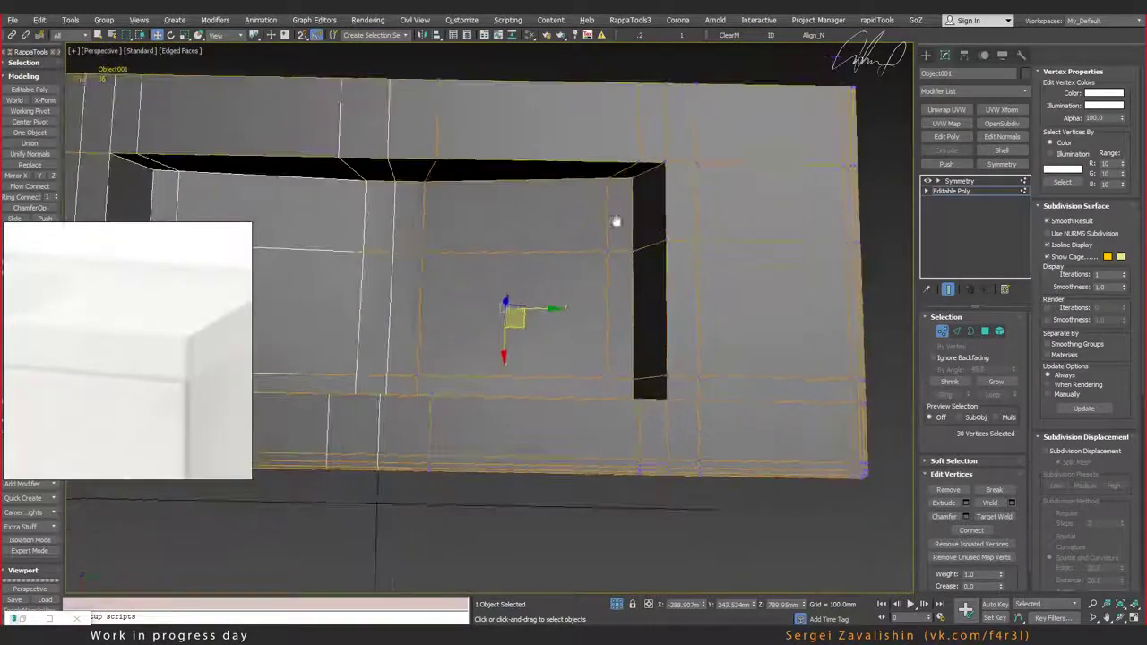
alt+middle_drag(615, 222, 585, 193)
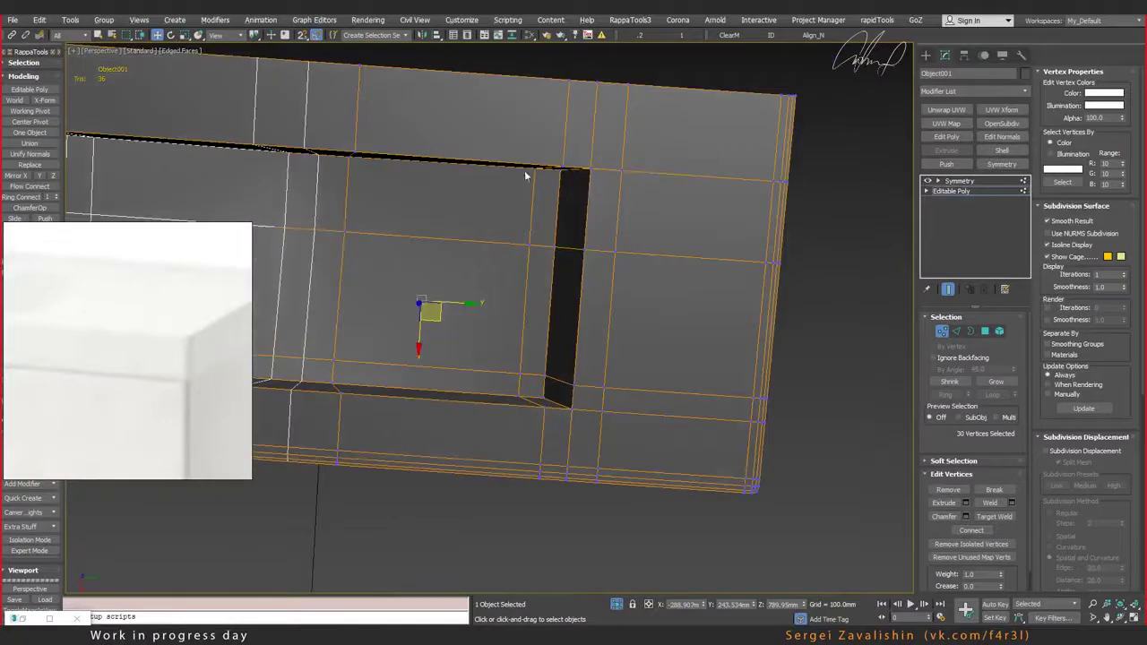
scroll(563, 169, up, 3)
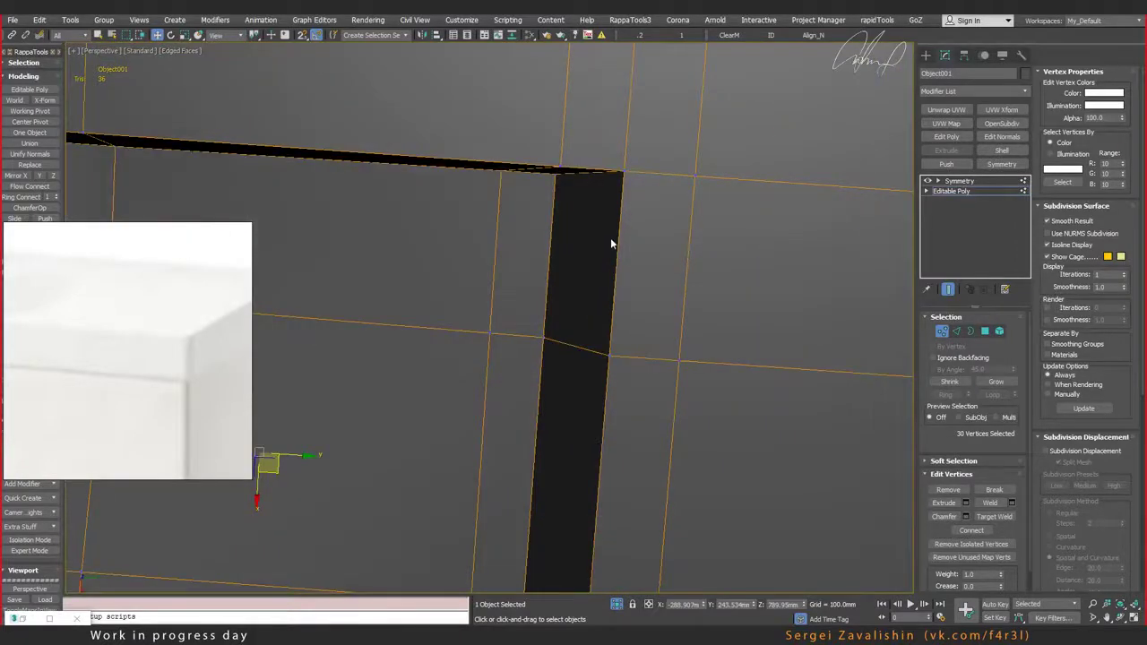
key(ctrl+shift+q)
click(640, 241)
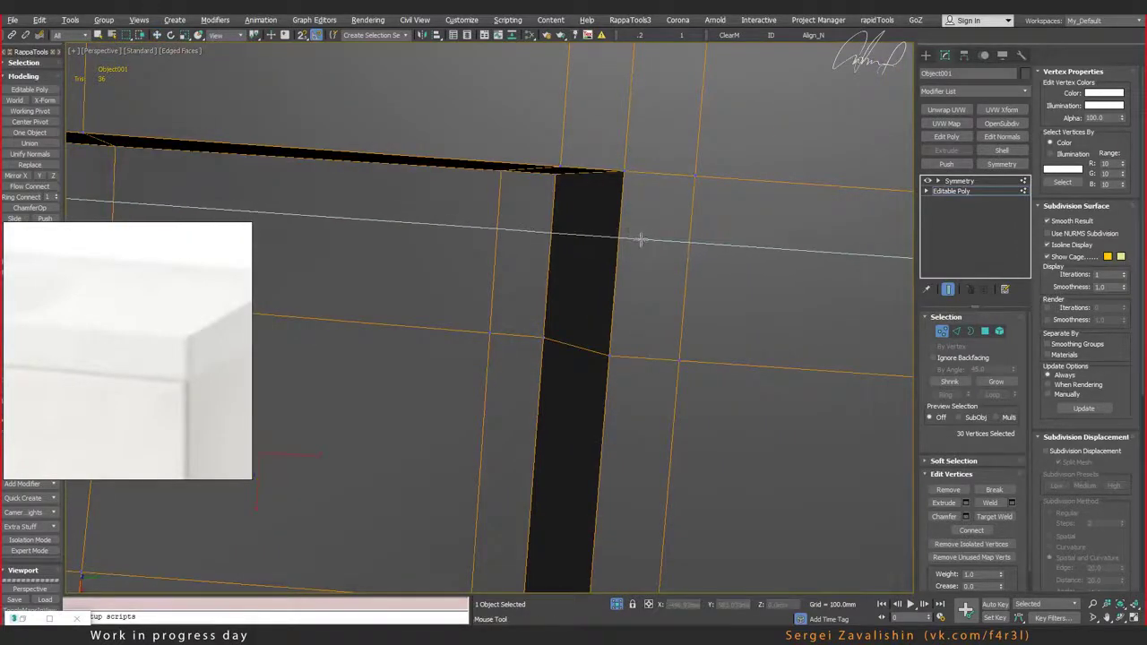
click(669, 213)
scroll(670, 213, down, 5)
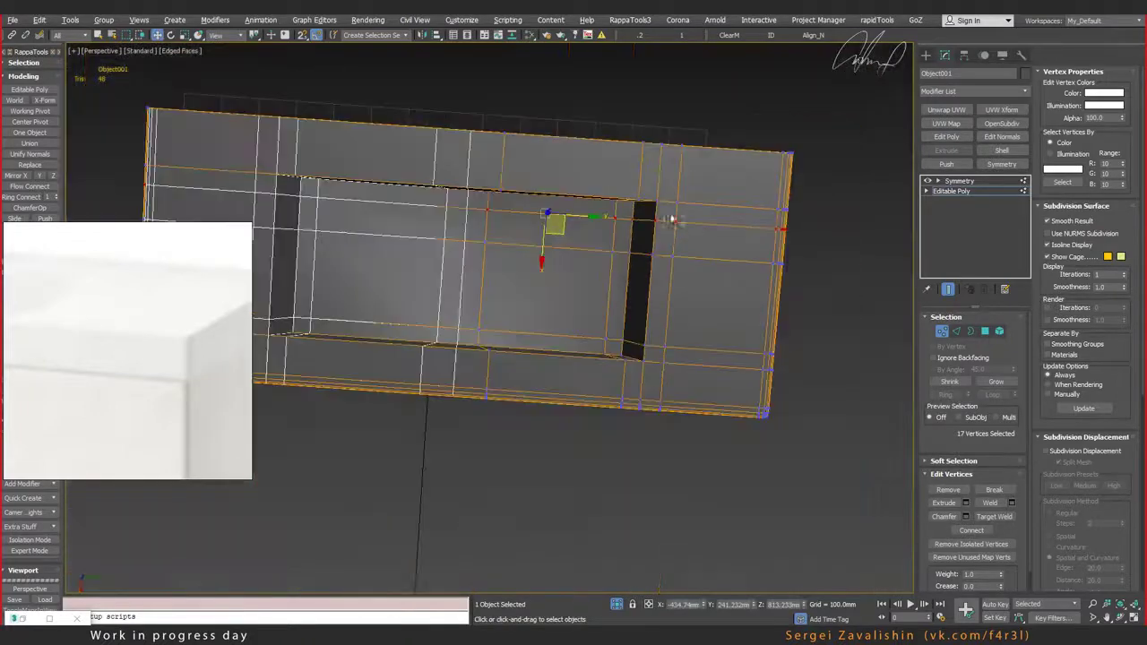
right_click(540, 190)
Step: Insert a vertical edge loop close to the slab's front corner
alt+middle_drag(541, 189, 508, 197)
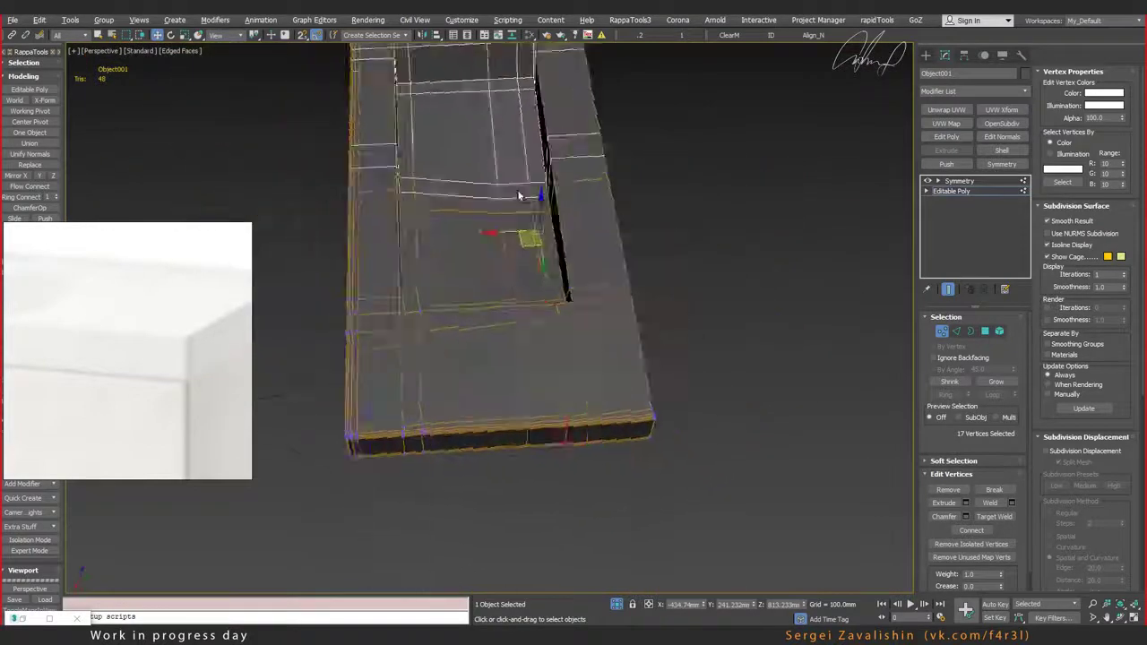
scroll(556, 429, up, 4)
scroll(523, 376, up, 1)
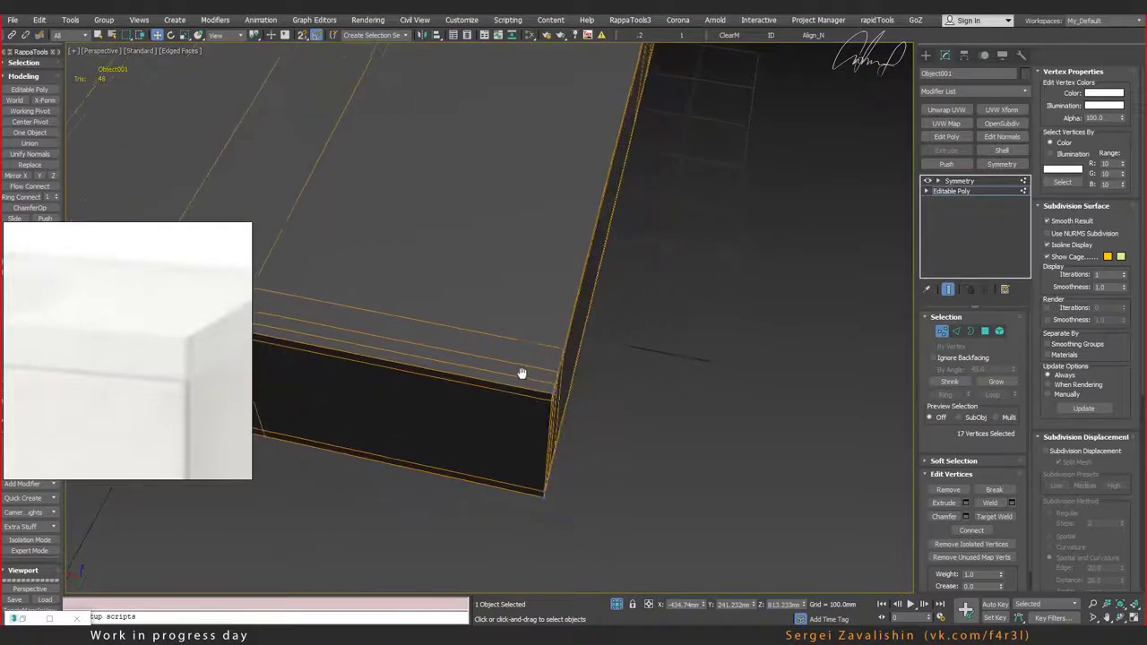
scroll(542, 401, up, 2)
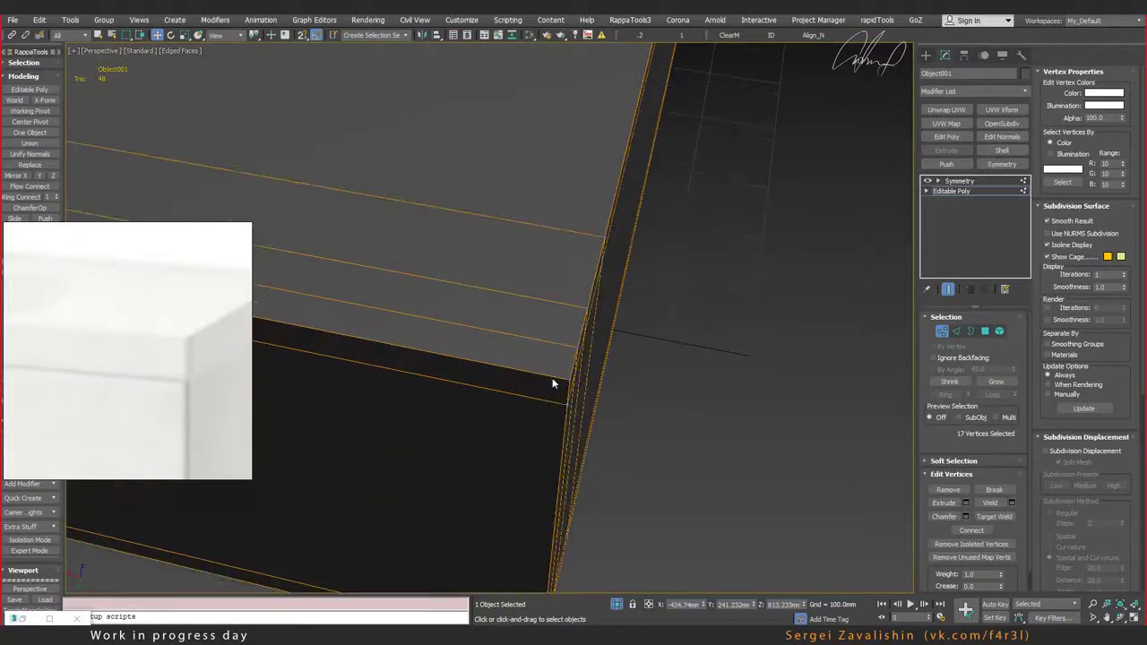
scroll(556, 388, down, 2)
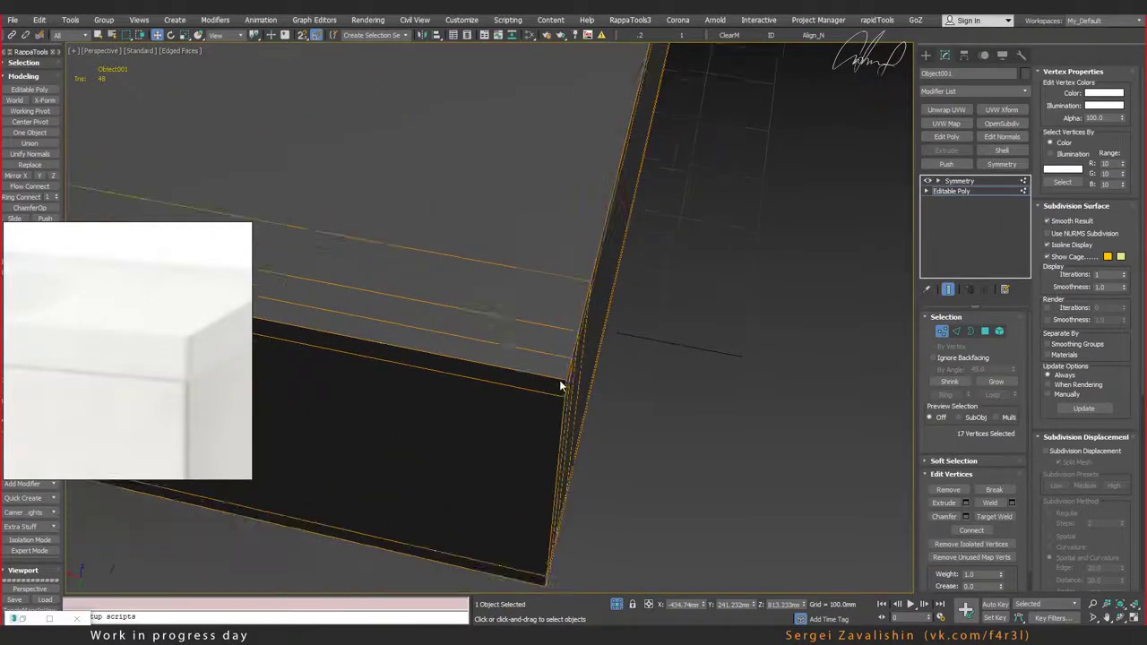
scroll(556, 387, down, 2)
scroll(556, 390, up, 2)
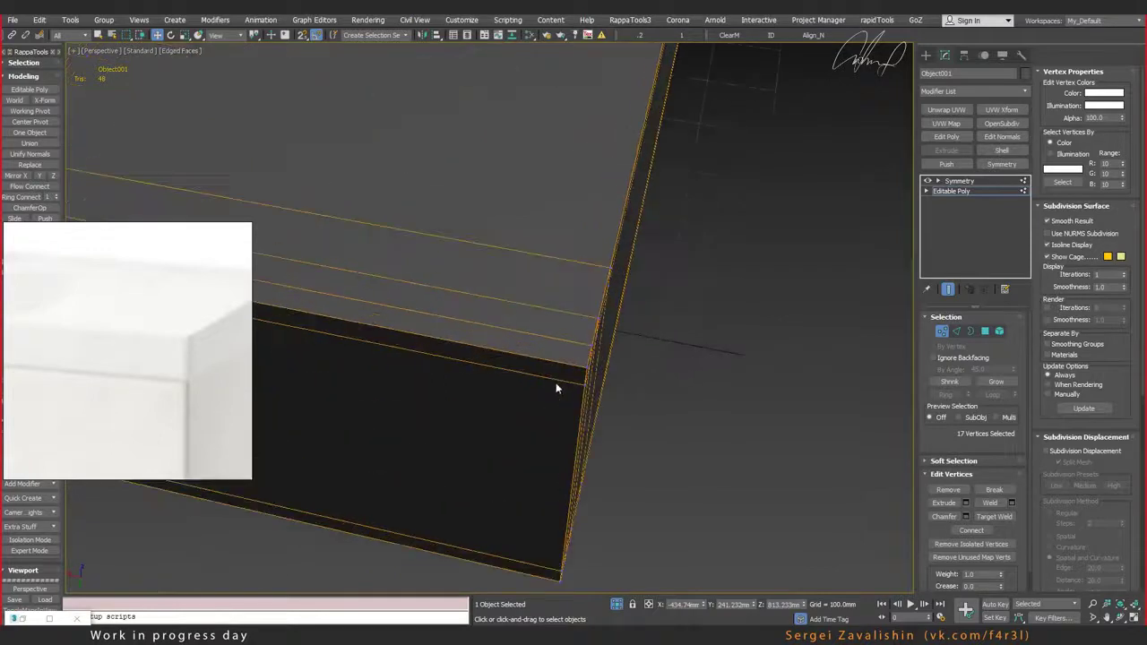
key(shift+alt+c)
click(570, 365)
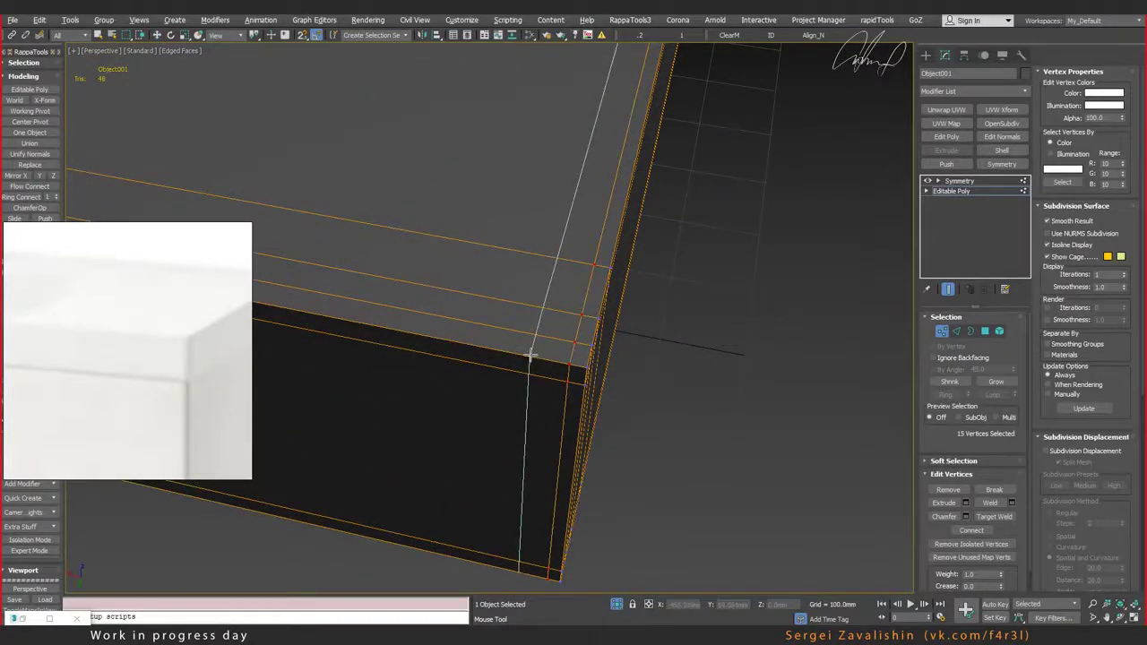
key(w)
mouse_move(510, 349)
alt+middle_down()
mouse_move(457, 240)
mouse_move(505, 257)
alt+middle_up()
mouse_move(709, 243)
alt+middle_down()
mouse_move(643, 328)
mouse_move(499, 233)
mouse_move(520, 162)
mouse_move(547, 253)
mouse_move(539, 243)
alt+middle_up()
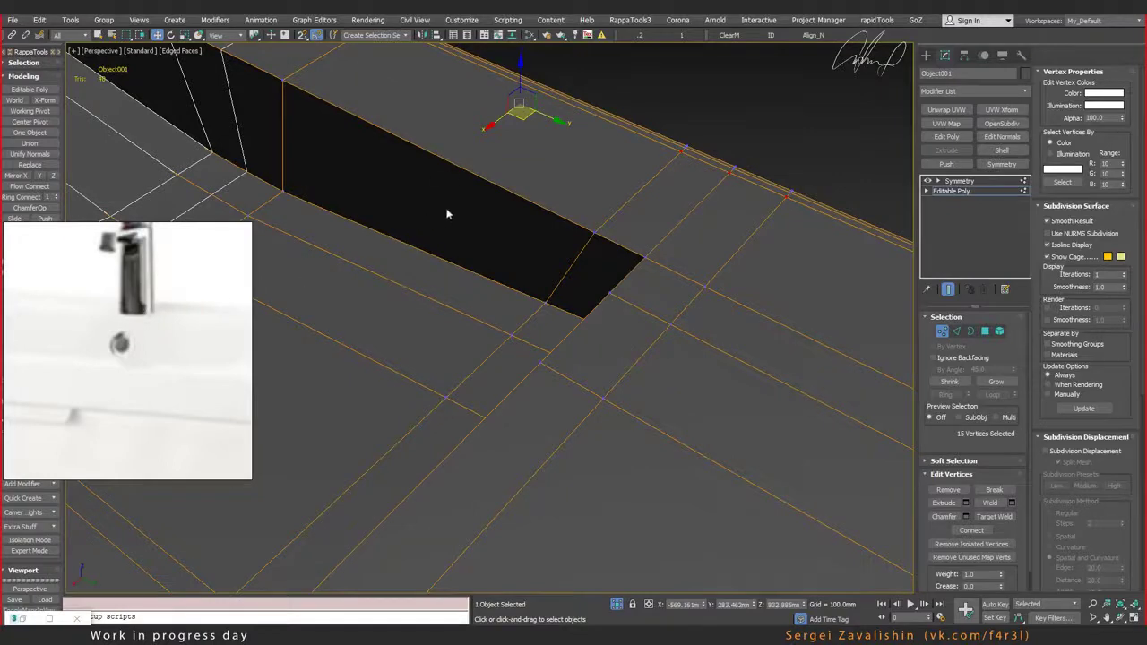
Step: Insert a vertical edge loop across the slab near the basin wall
mouse_move(544, 252)
alt+middle_down()
mouse_move(429, 242)
mouse_move(479, 227)
mouse_move(407, 238)
alt+middle_up()
alt+middle_drag(612, 207, 408, 256)
key(alt+c)
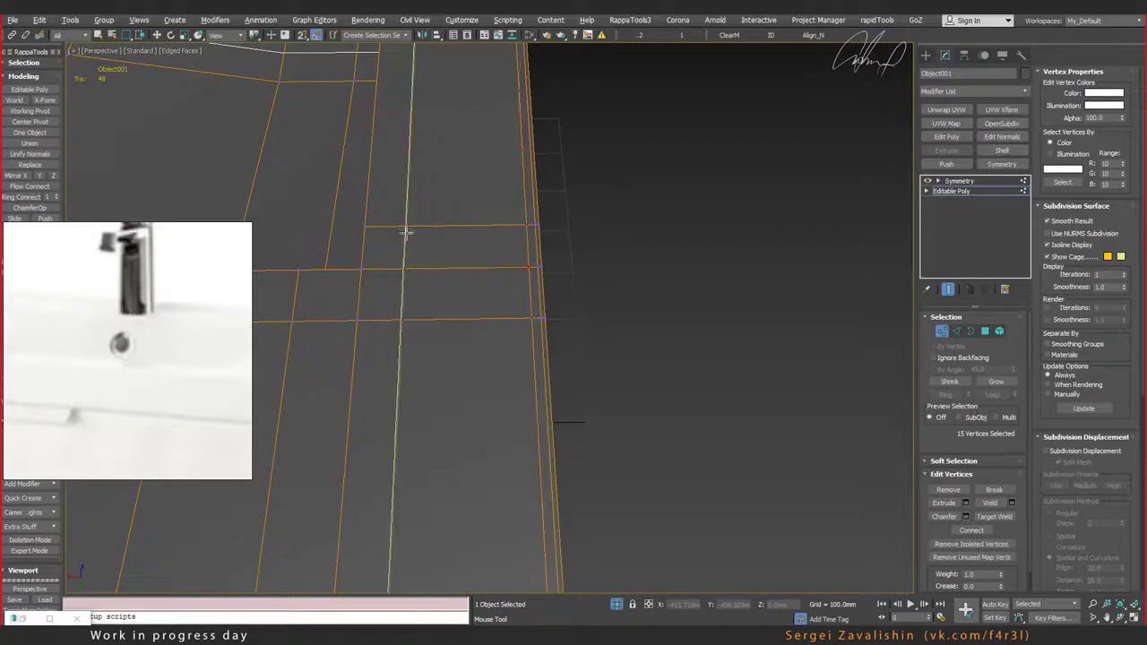
click(403, 239)
key(w)
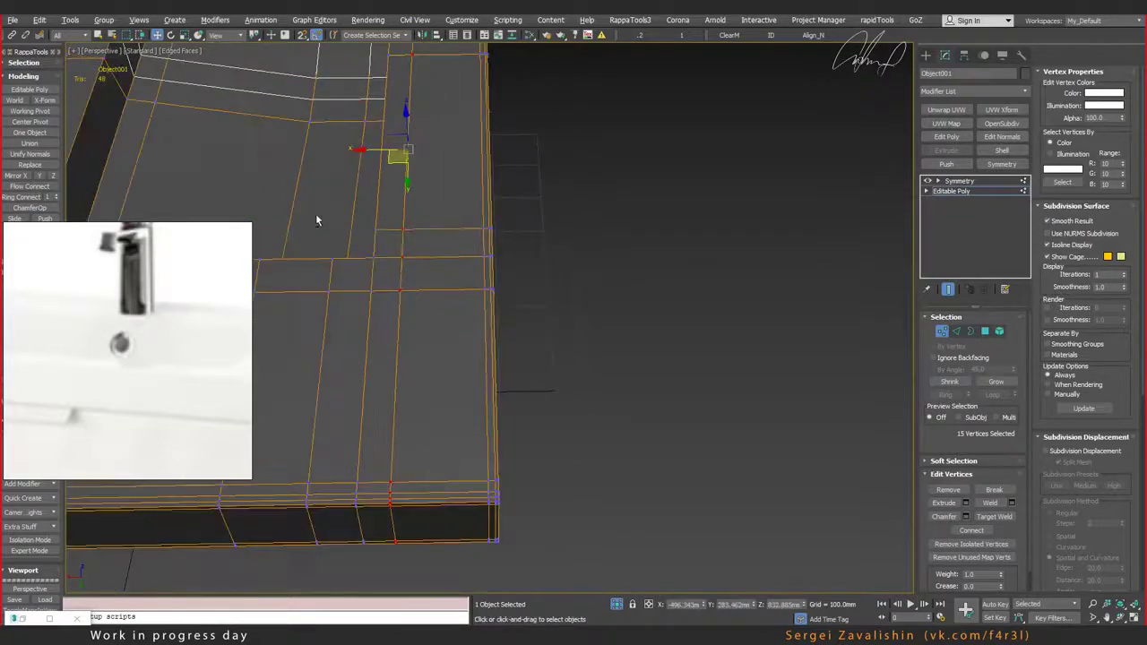
Step: Move the inner basin vertices to reshape the basin's back wall
mouse_move(400, 240)
alt+middle_down()
mouse_move(332, 197)
mouse_move(490, 225)
mouse_move(469, 215)
mouse_move(526, 252)
mouse_move(469, 248)
mouse_move(566, 238)
mouse_move(522, 265)
alt+middle_up()
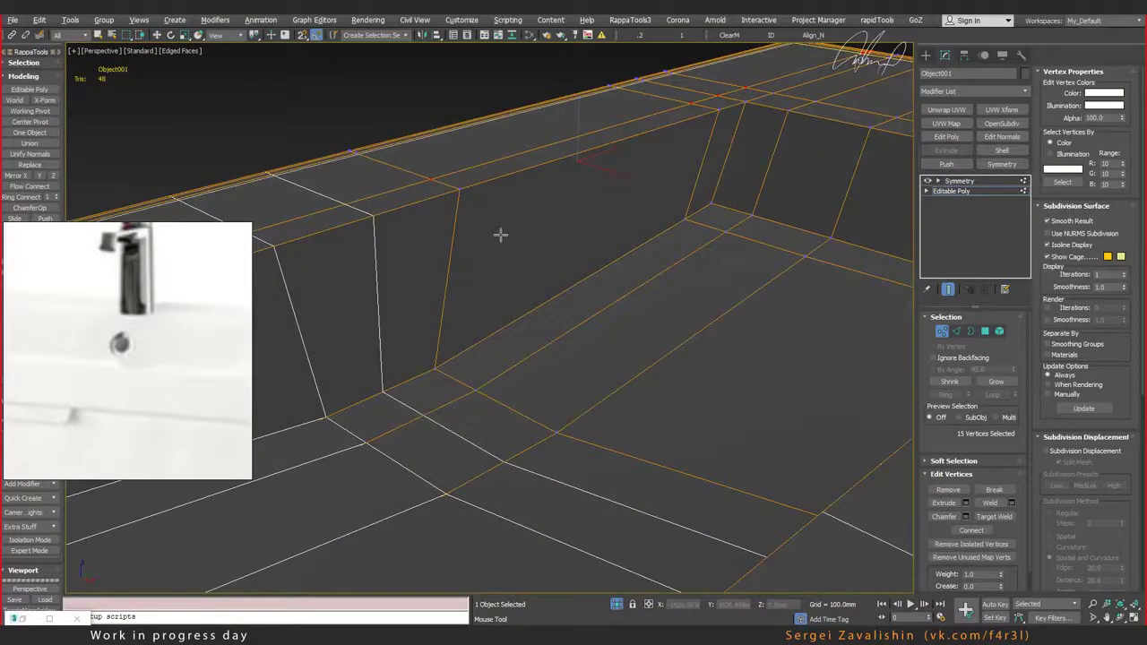
scroll(502, 229, down, 5)
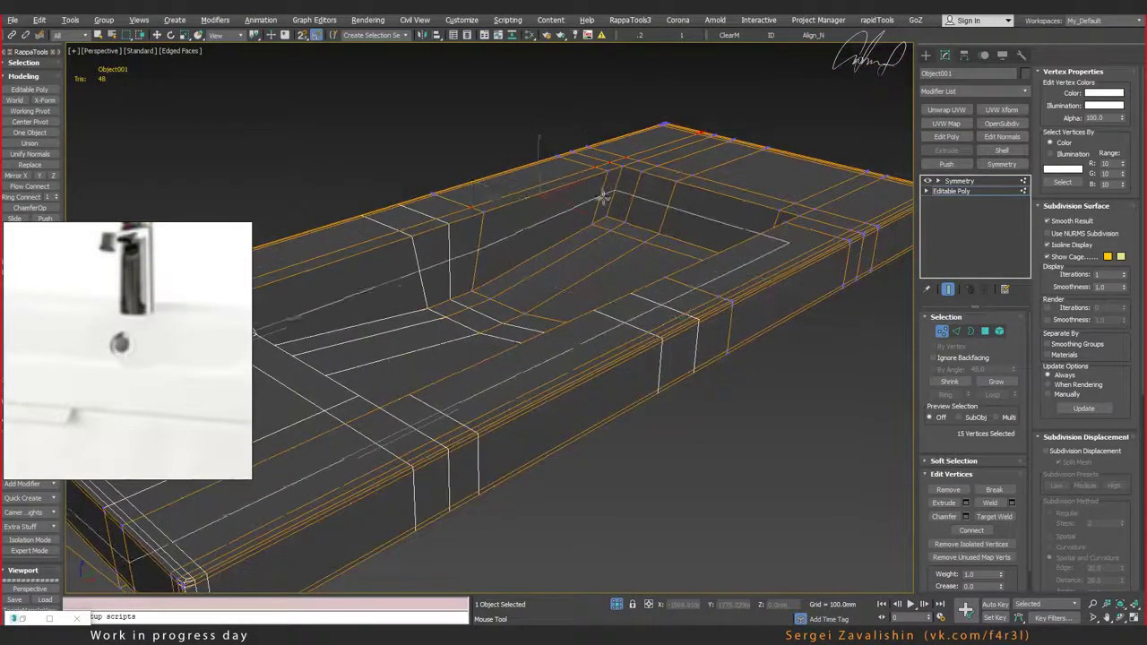
mouse_move(587, 220)
mouse_down()
mouse_move(589, 185)
mouse_move(597, 211)
mouse_move(606, 188)
mouse_up()
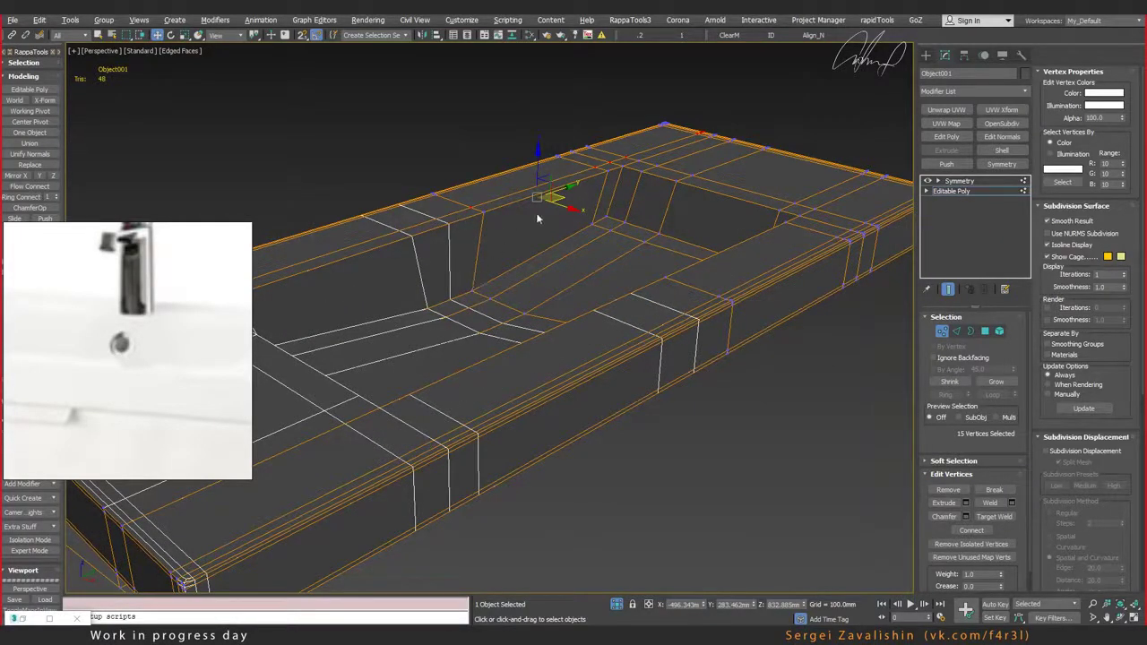
Step: Add an edge loop across the basin's back wall and floor, then clear the selection
key(alt+c)
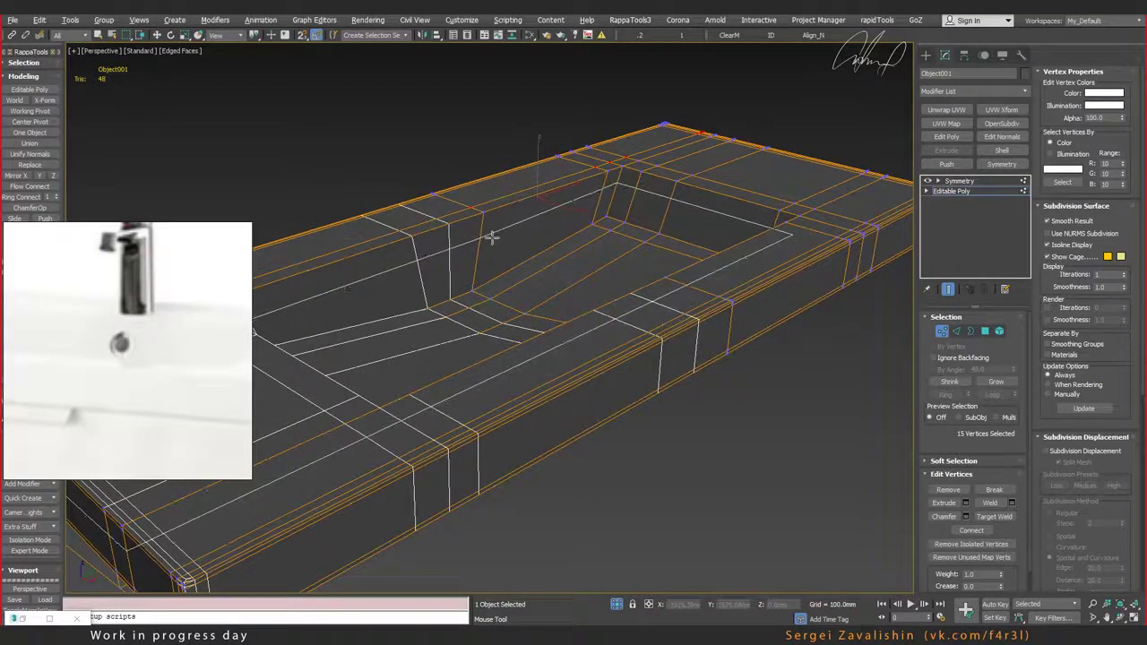
click(527, 222)
right_click(527, 222)
scroll(591, 218, up, 4)
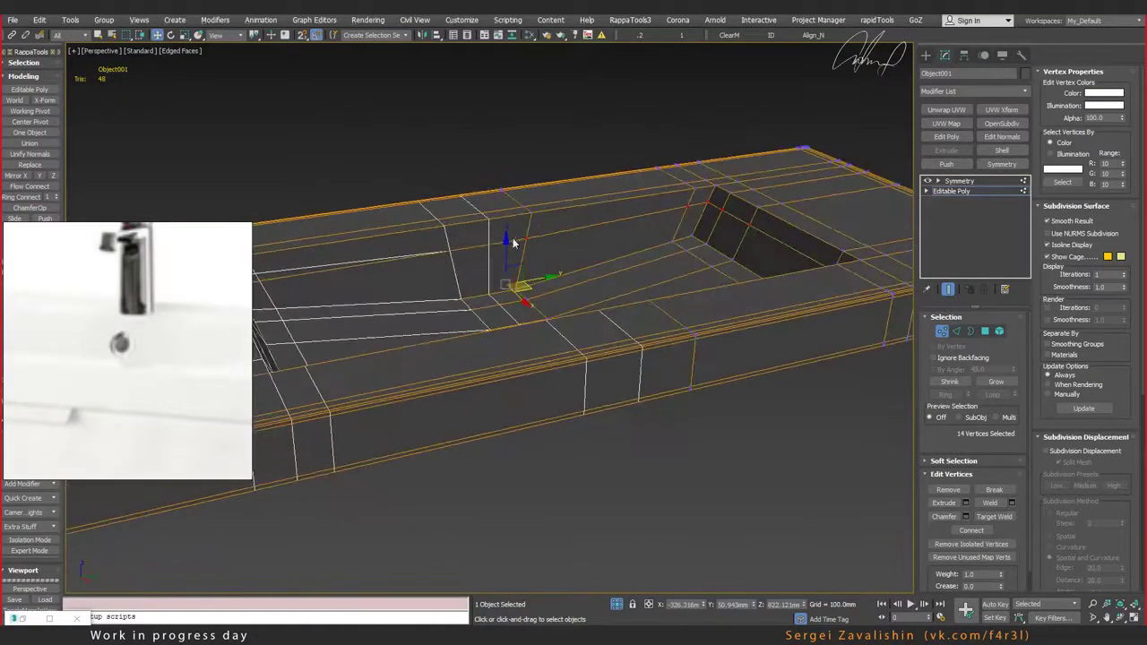
scroll(538, 238, up, 3)
scroll(538, 238, down, 2)
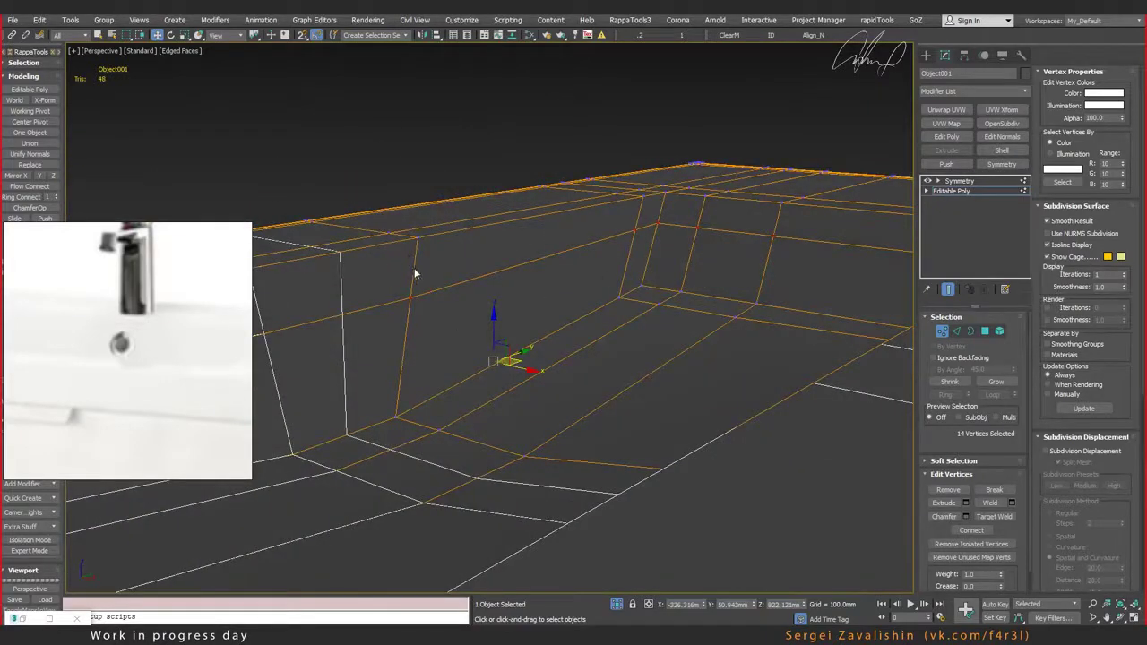
click(436, 287)
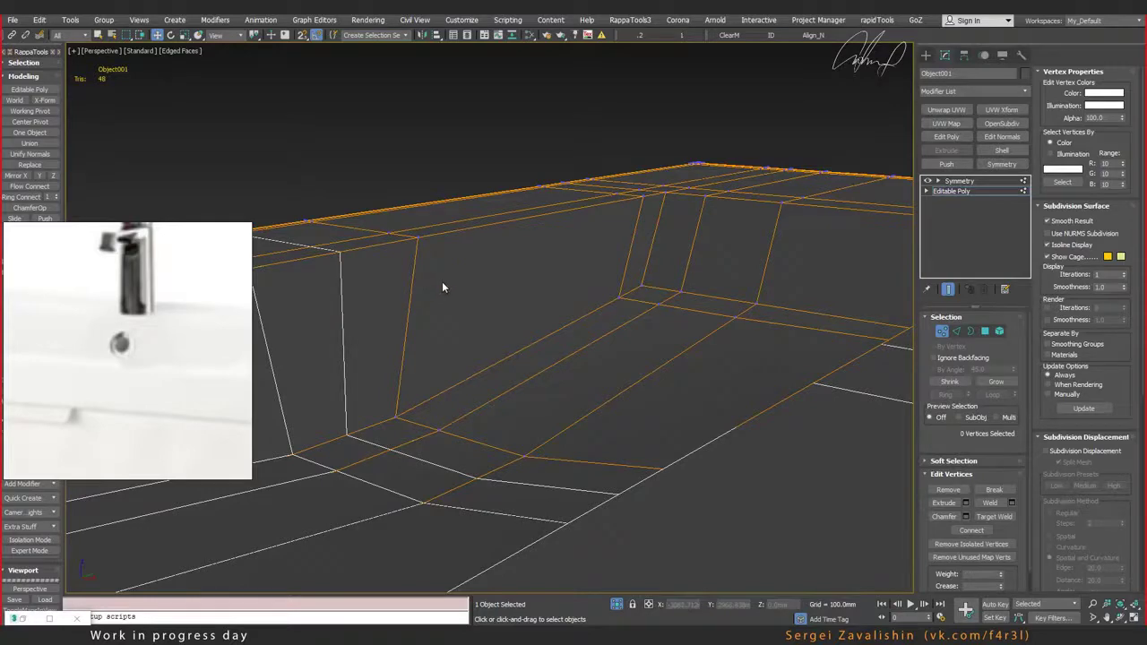
scroll(462, 287, down, 3)
mouse_move(484, 289)
alt+middle_down()
mouse_move(502, 300)
mouse_move(518, 266)
mouse_move(541, 290)
alt+middle_up()
scroll(510, 290, up, 2)
scroll(487, 290, up, 1)
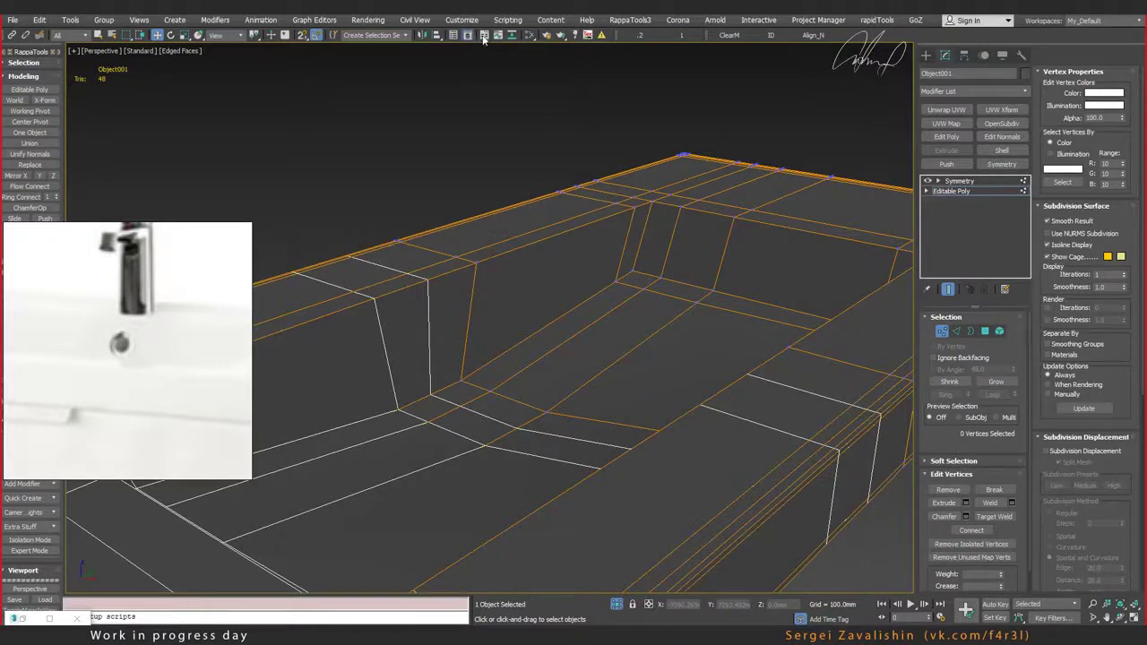
Step: Open and close the Scene Explorer, then show the polygon modeling ribbon
click(483, 36)
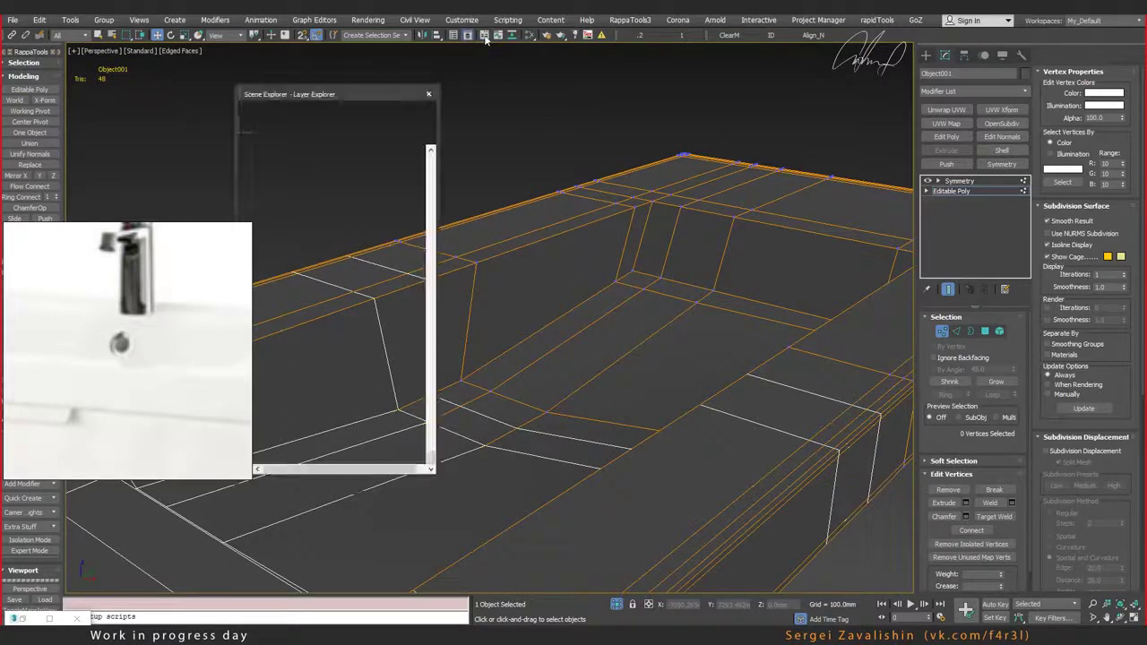
click(428, 94)
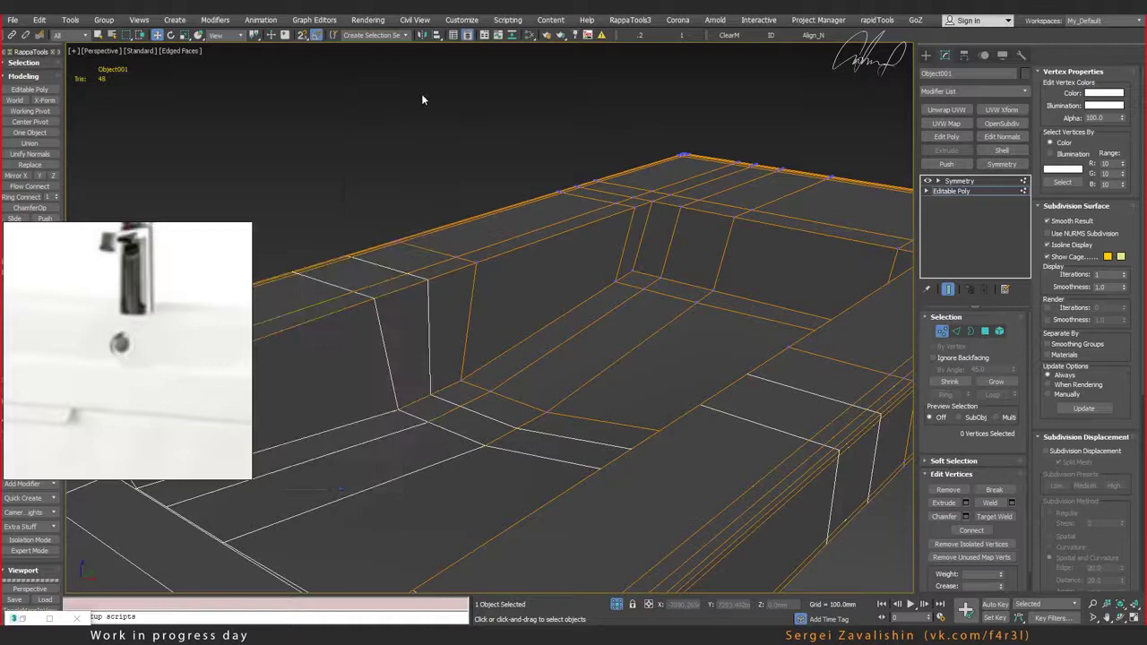
click(485, 36)
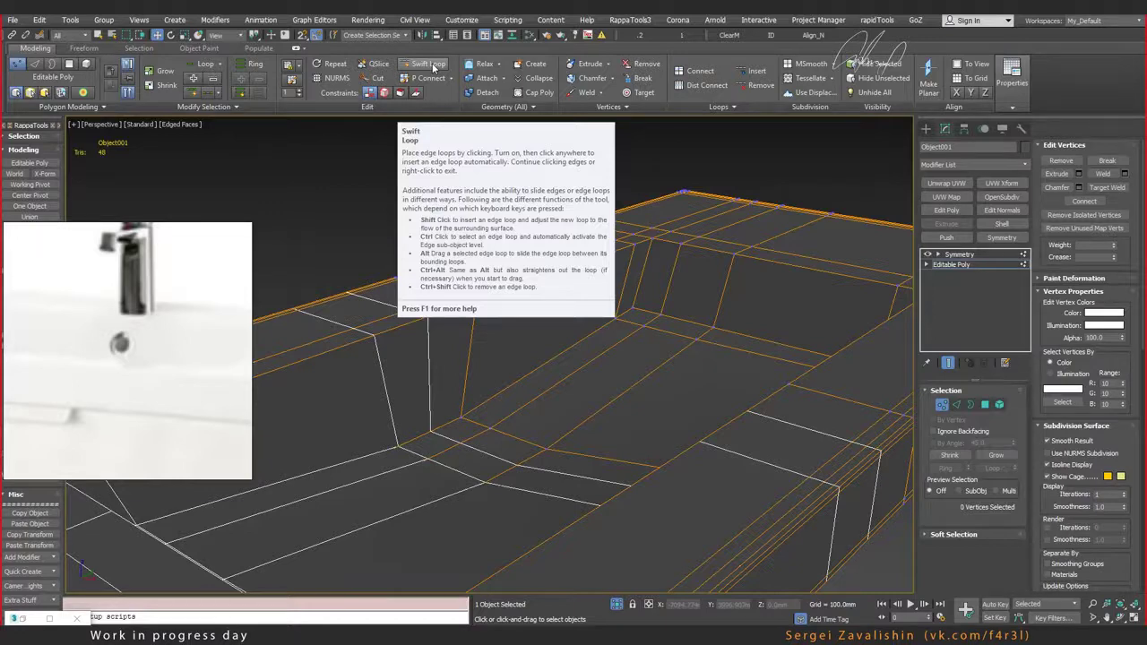
mouse_move(425, 64)
click(414, 70)
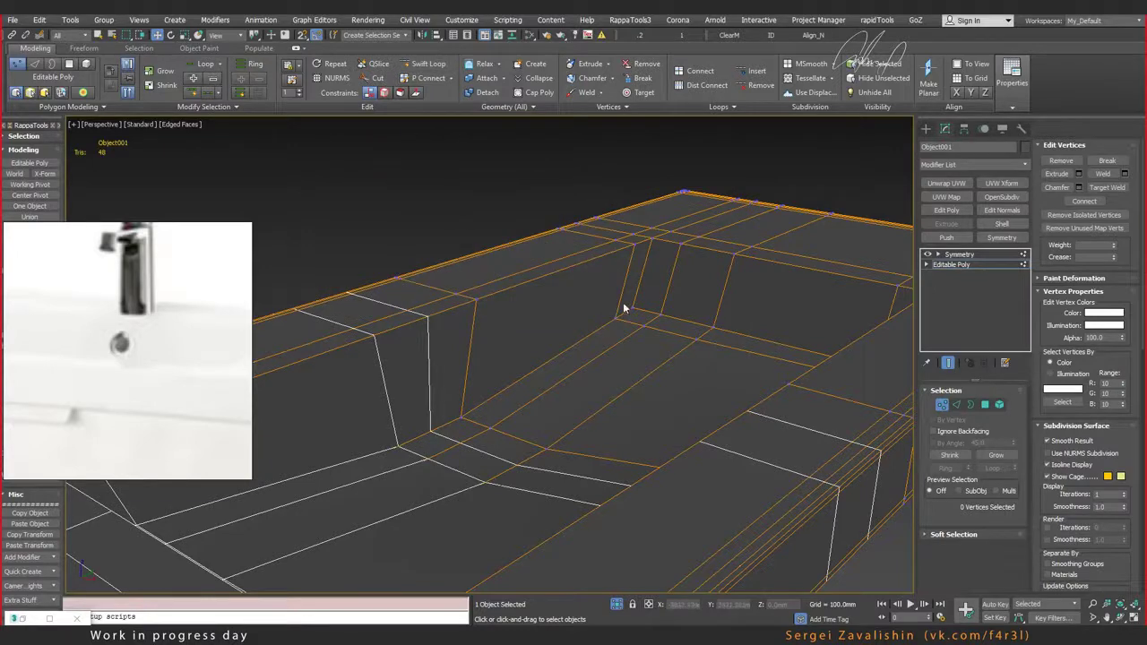
Step: Insert a new 14-vertex edge loop across the basin's inner side wall
middle_drag(622, 307, 584, 298)
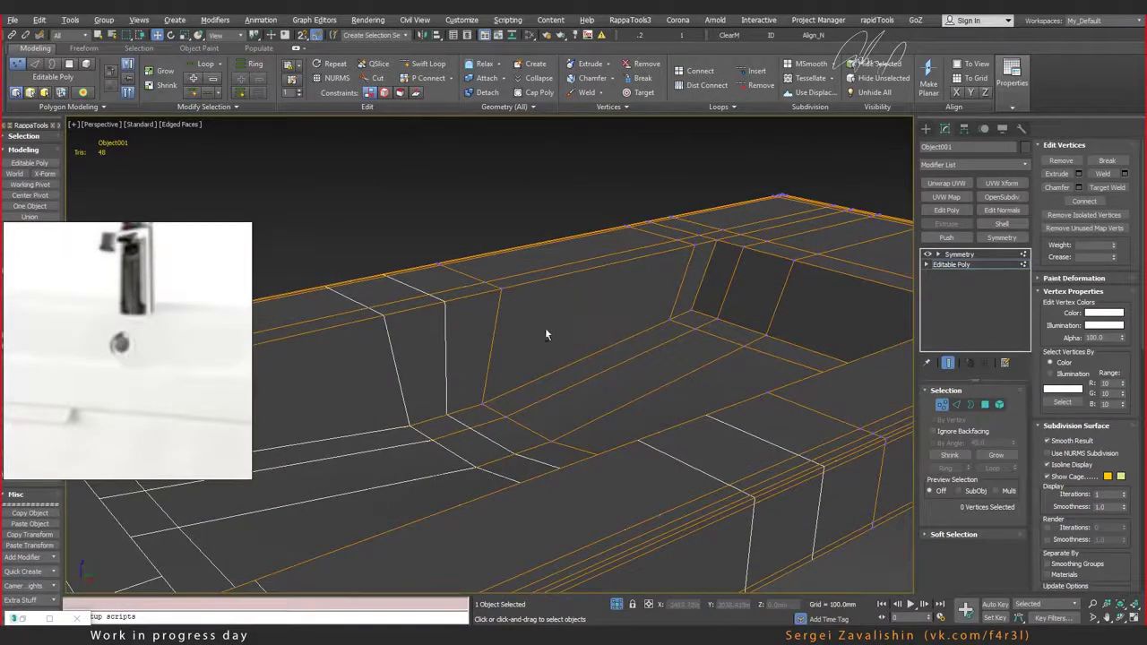
key(shift+alt+w)
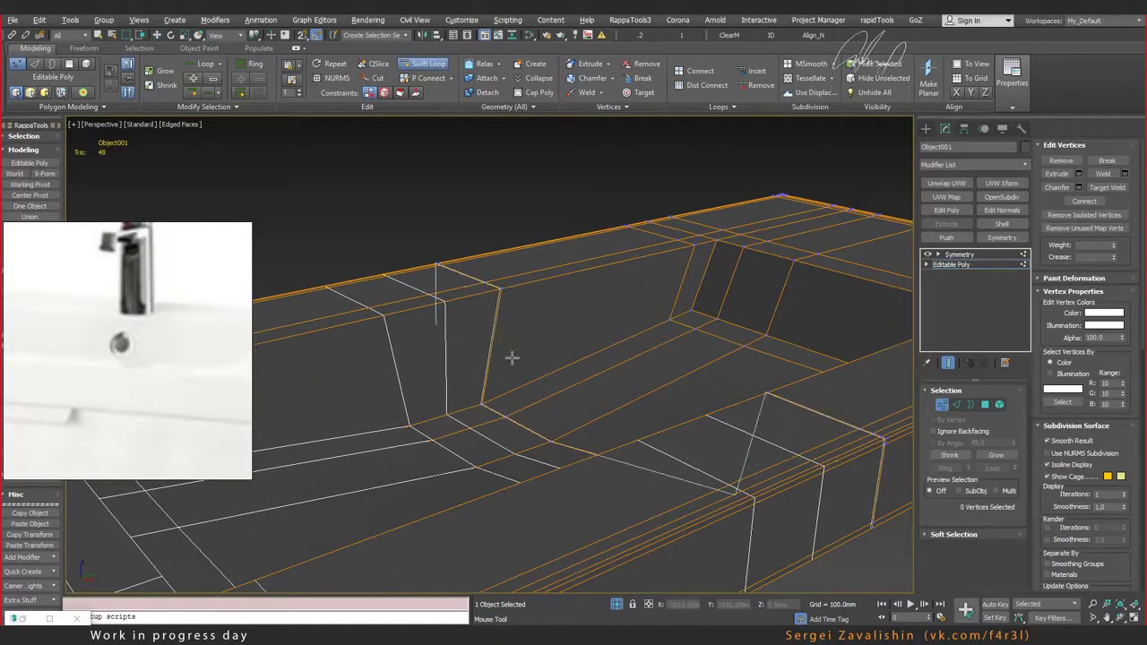
click(489, 366)
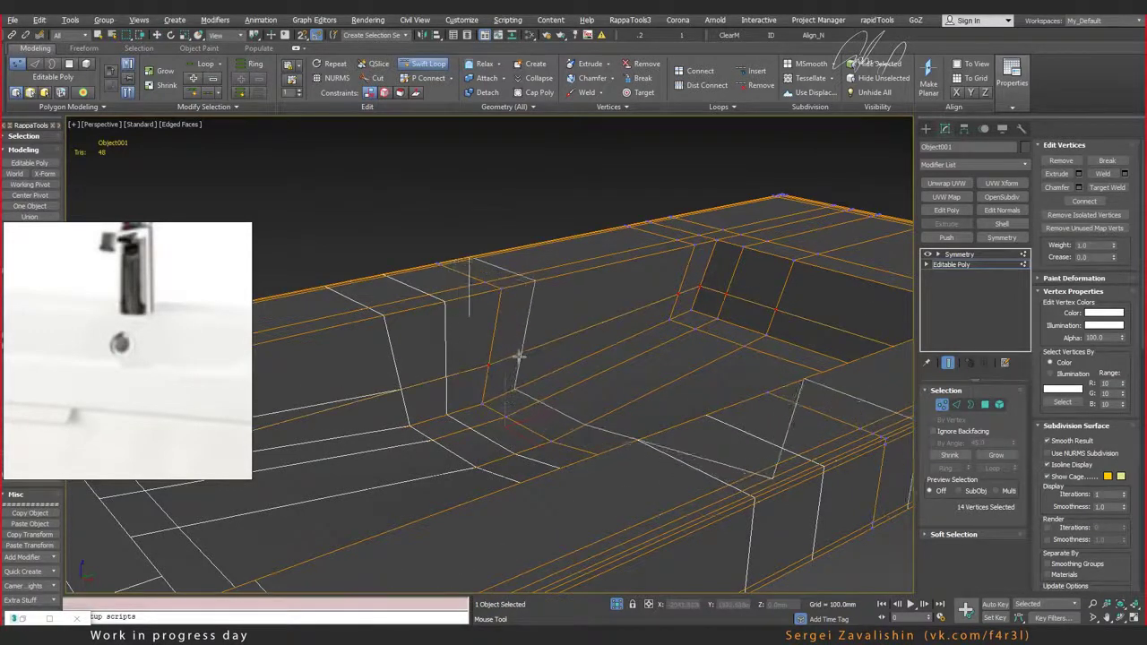
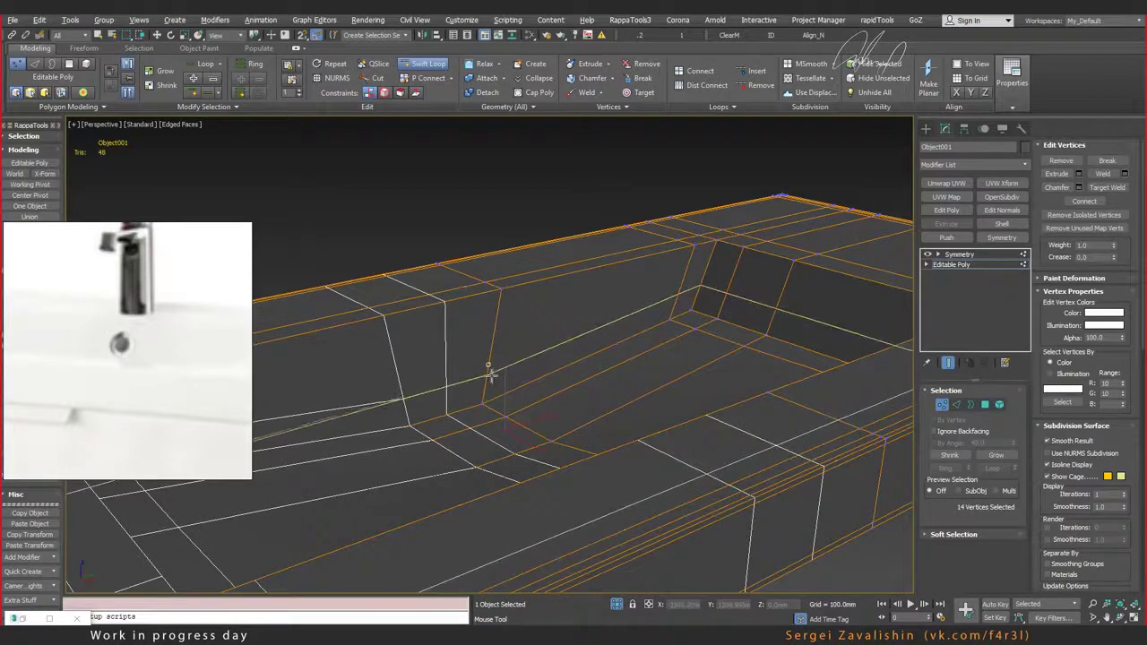
Step: Insert a second edge loop lower on the basin's inner wall, then orbit out to view the slab
click(490, 352)
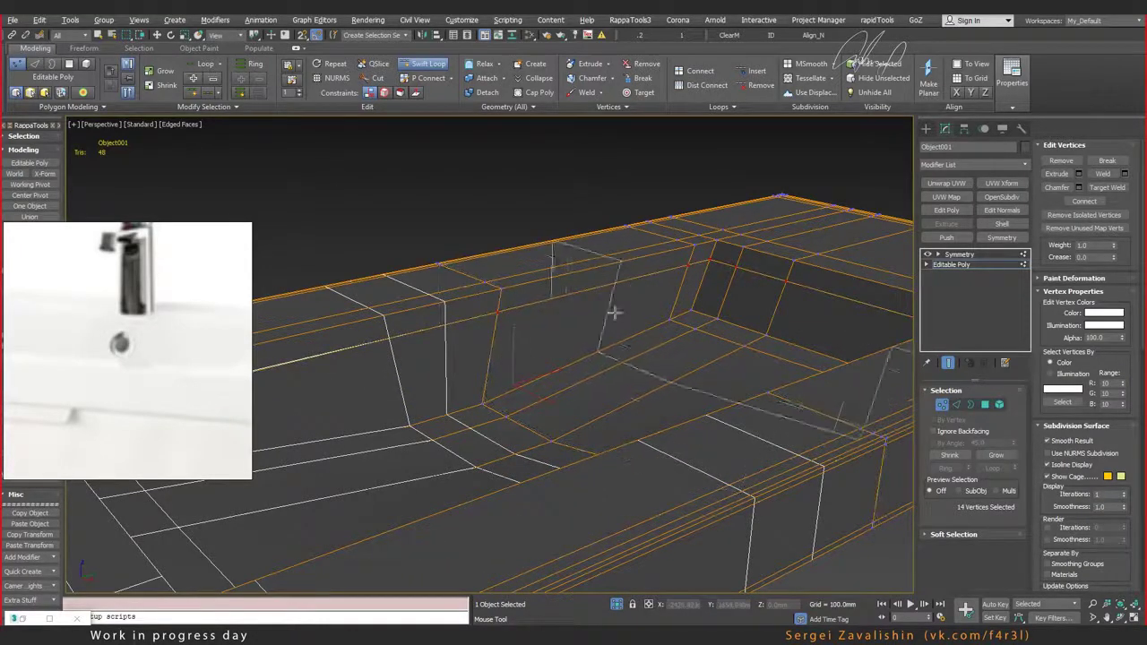
key(w)
mouse_move(634, 319)
alt+middle_down()
mouse_move(546, 362)
mouse_move(567, 357)
alt+middle_up()
scroll(546, 362, down, 5)
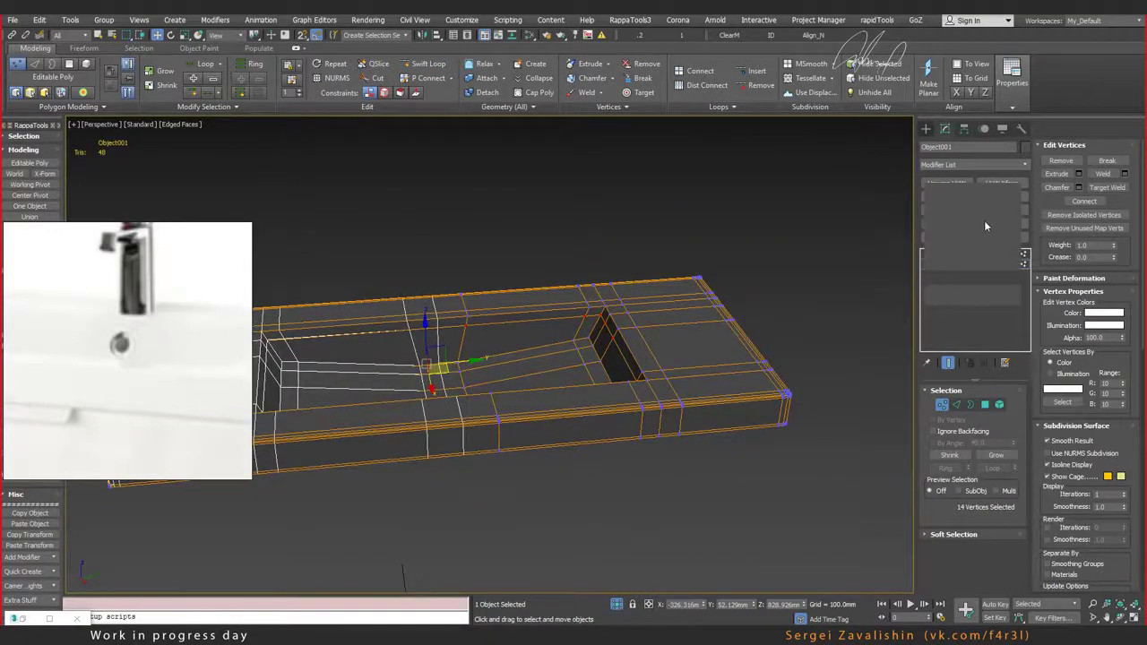
Step: Draw a new box primitive on the grid
click(948, 201)
scroll(627, 486, down, 4)
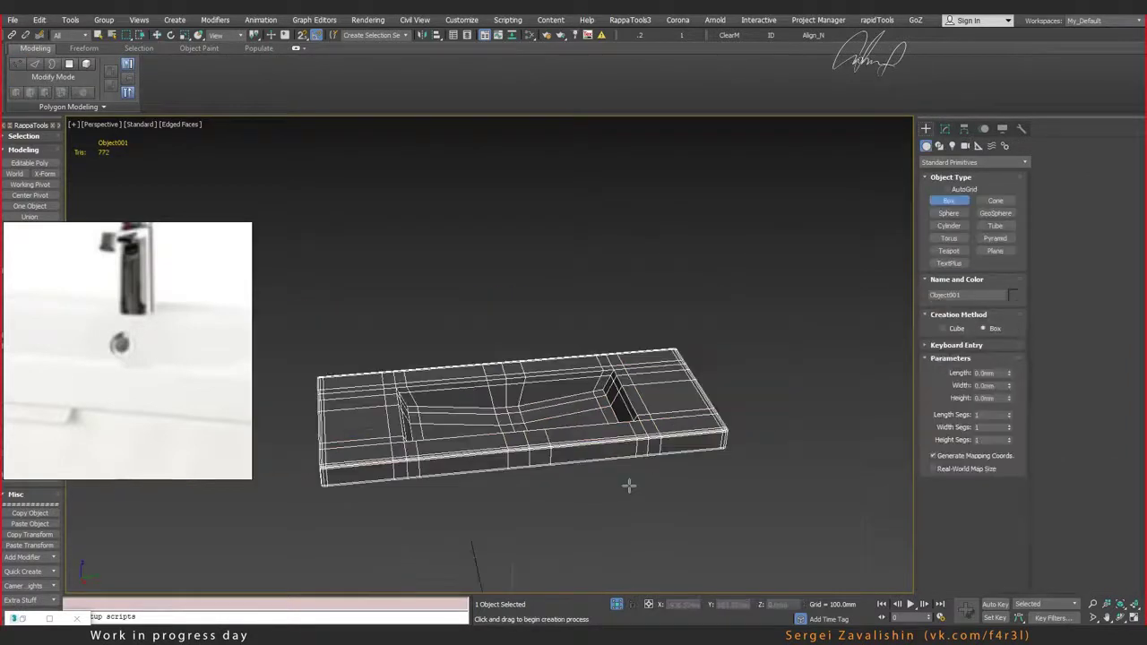
scroll(618, 487, down, 3)
alt+middle_drag(610, 490, 614, 447)
drag(614, 447, 638, 466)
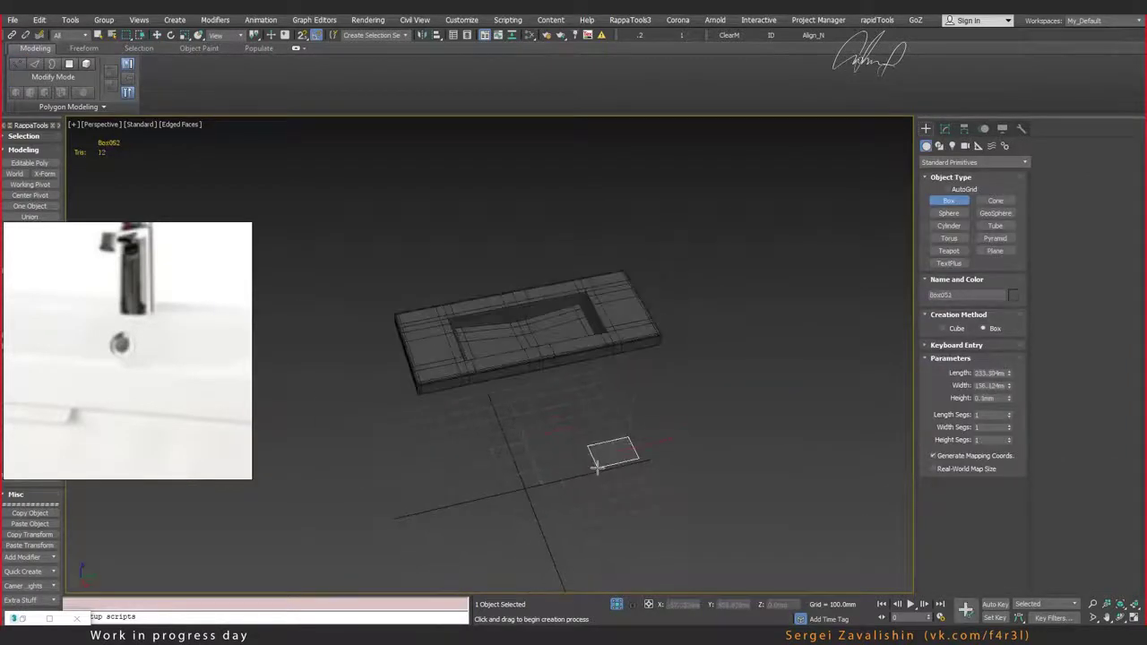
key(w)
scroll(623, 439, up, 3)
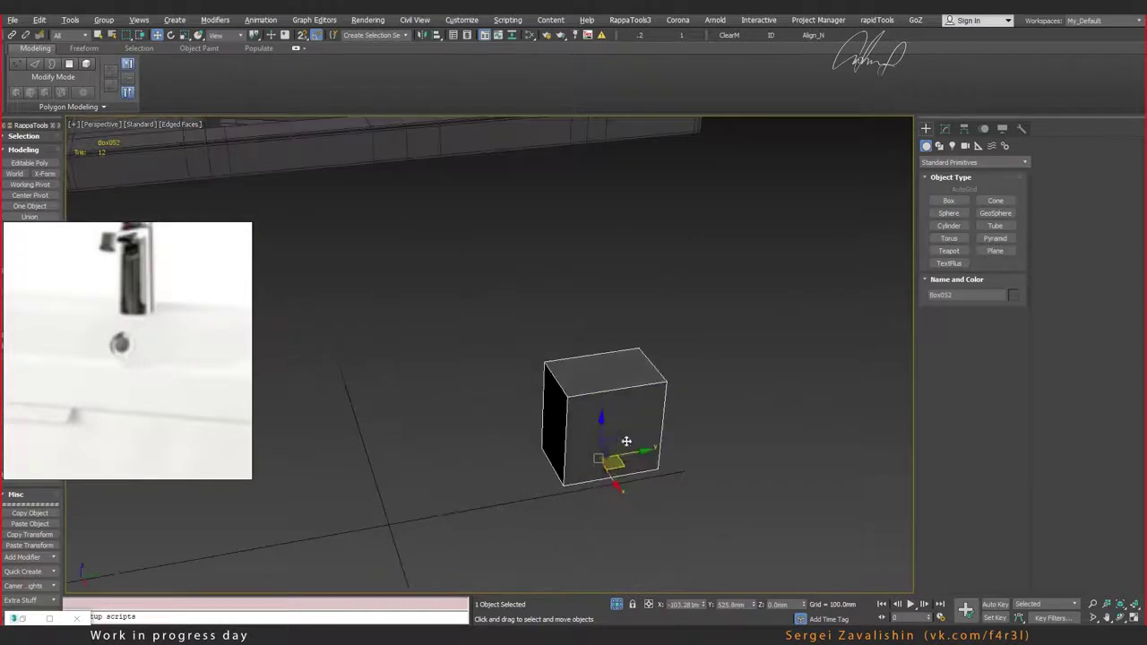
scroll(615, 440, up, 2)
Step: Convert the box to Editable Poly and lower its top edge to slant the top
key(ctrl+e)
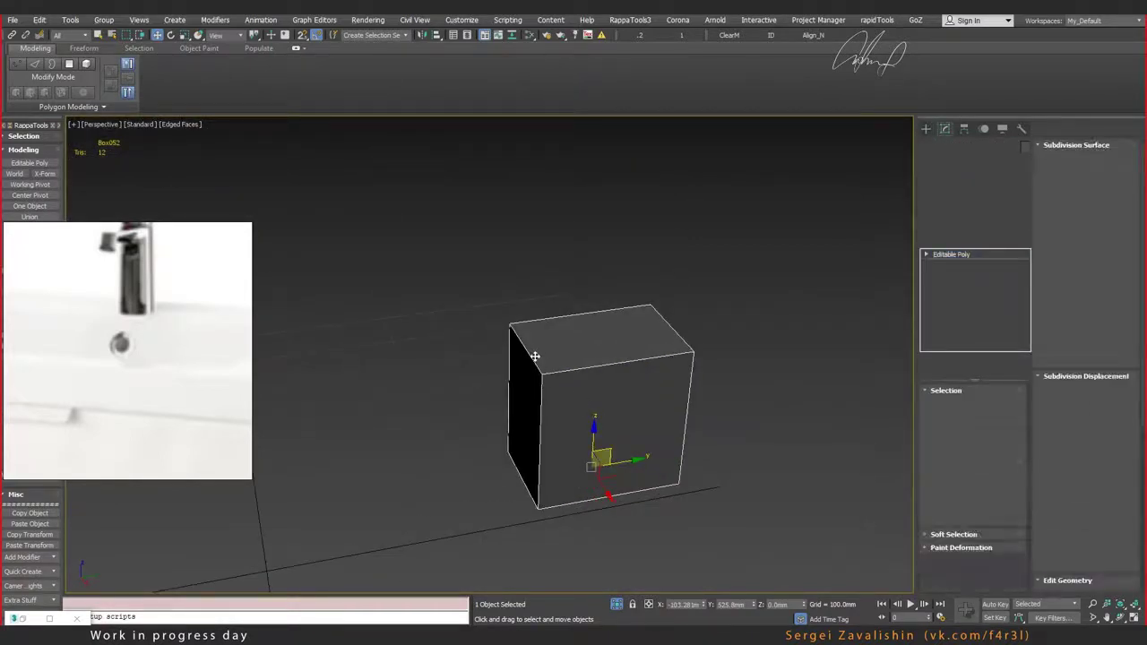
key(2)
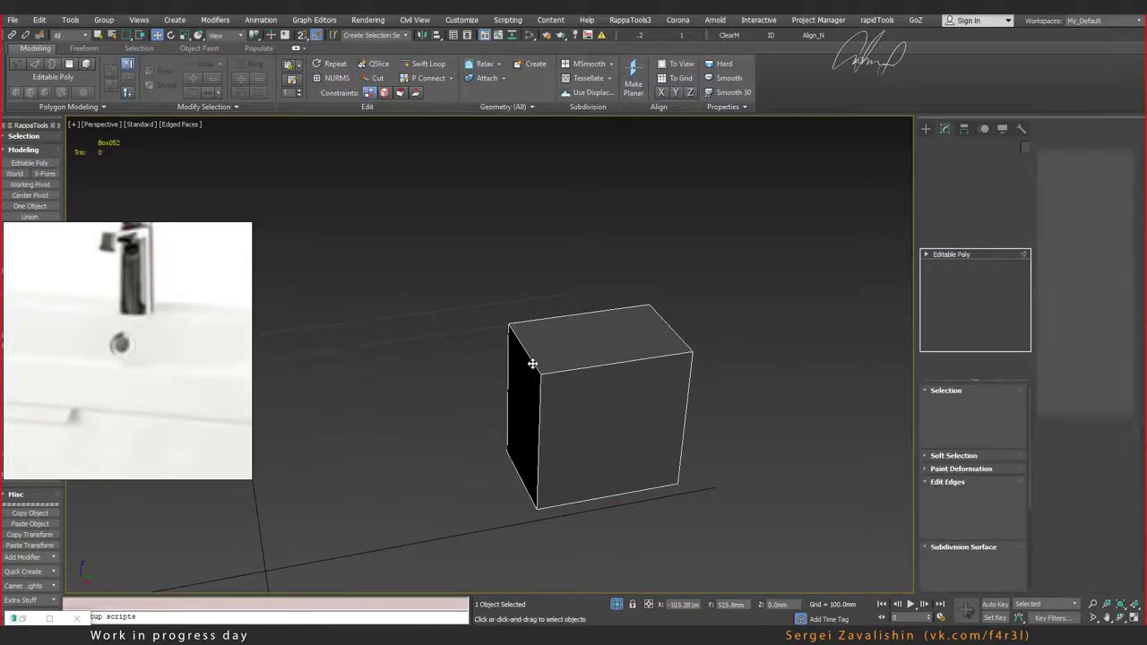
click(530, 361)
mouse_move(530, 361)
alt+middle_down()
mouse_move(574, 390)
mouse_move(545, 333)
alt+middle_up()
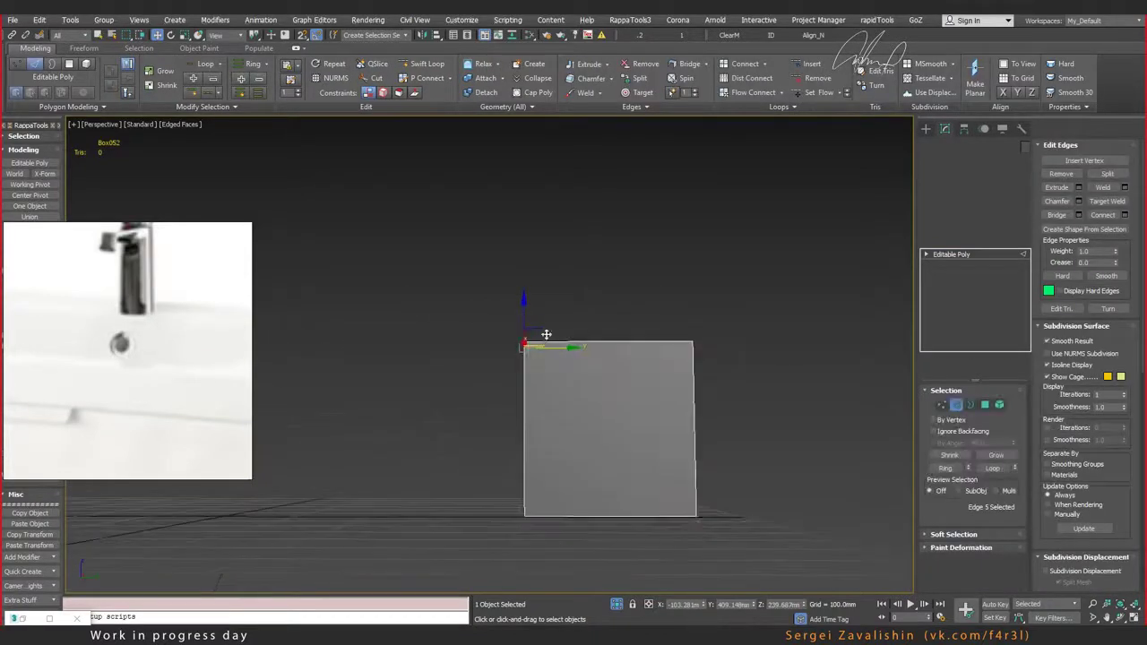
drag(522, 312, 526, 418)
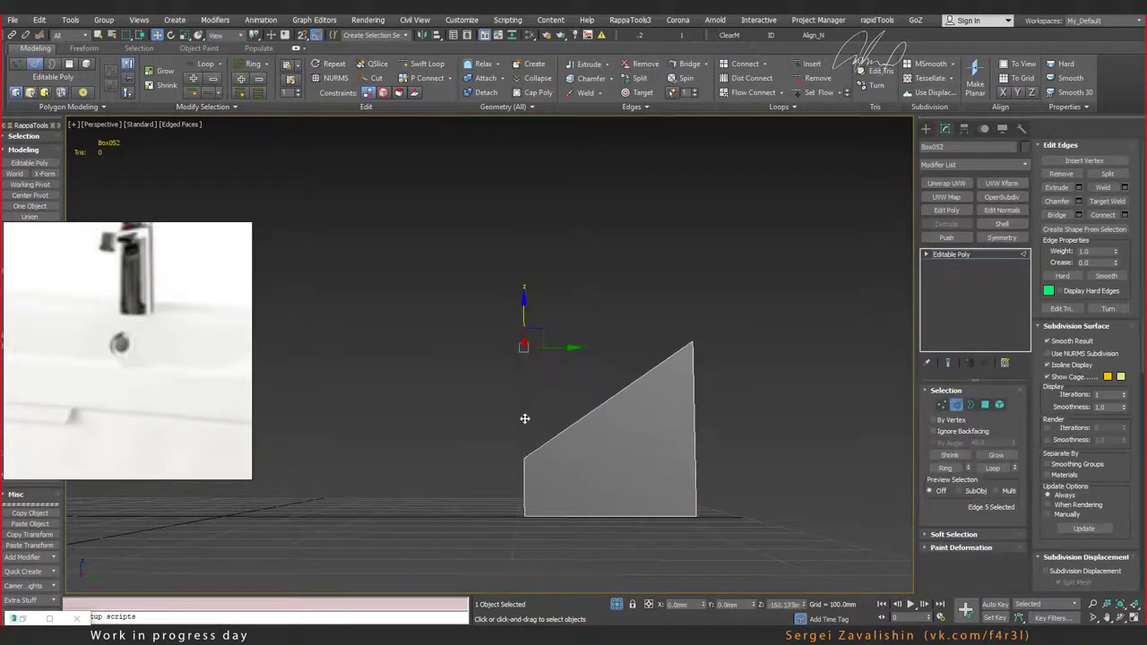
alt+middle_drag(524, 411, 503, 415)
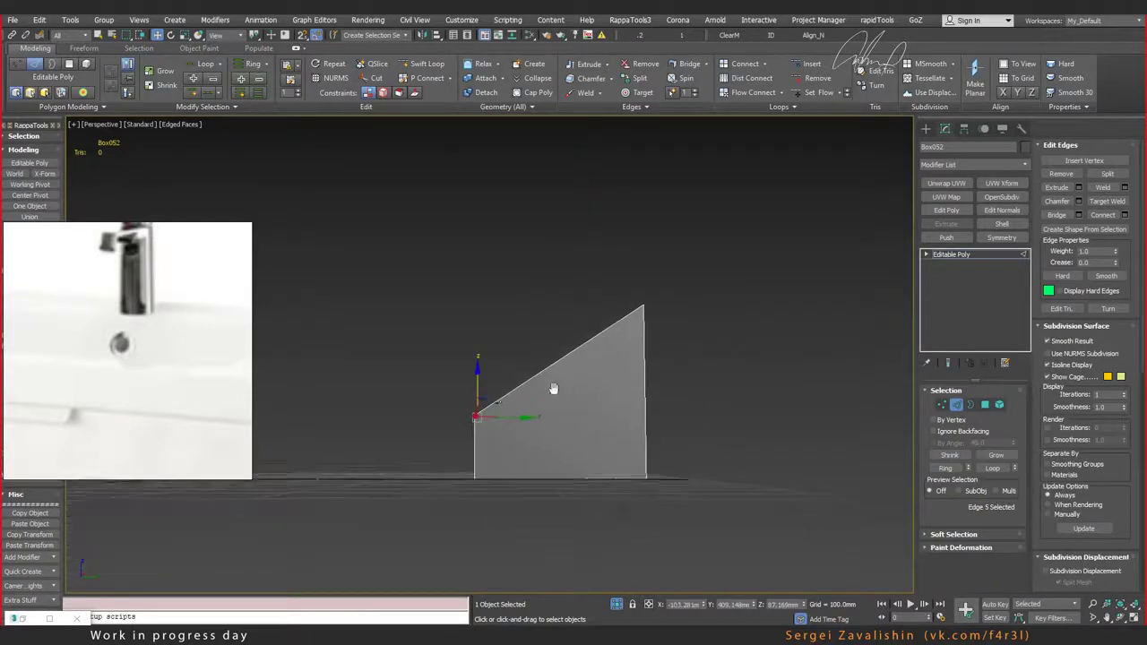
key(shift+alt+w)
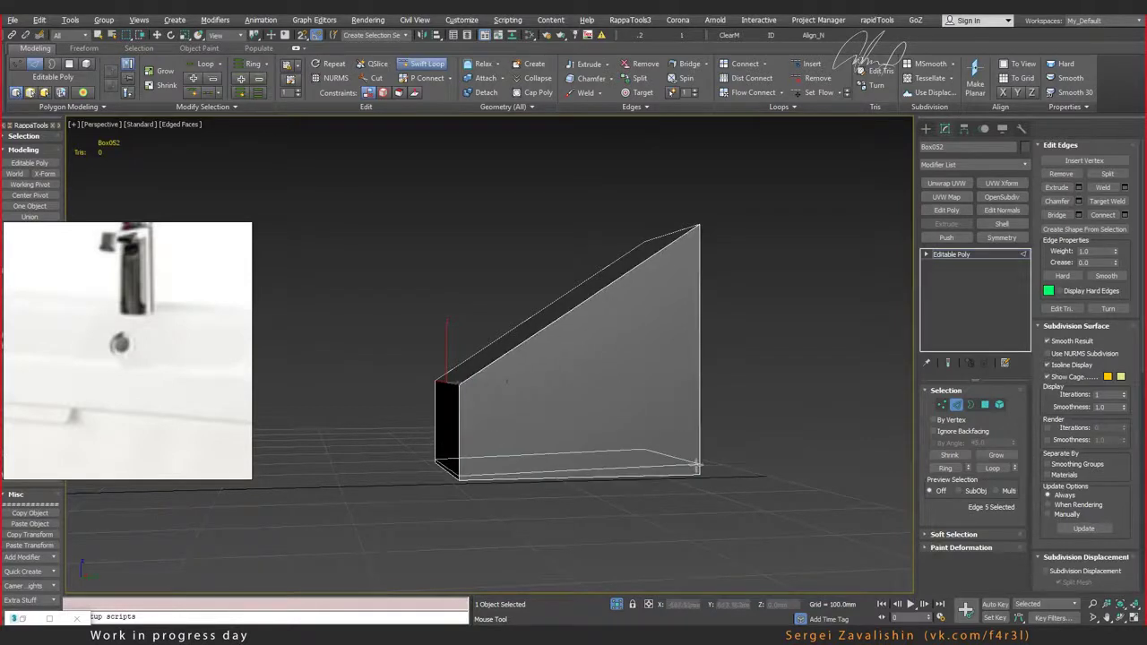
Step: Add horizontal edge loops near the box's bottom and top, sliding one just above the base
click(697, 467)
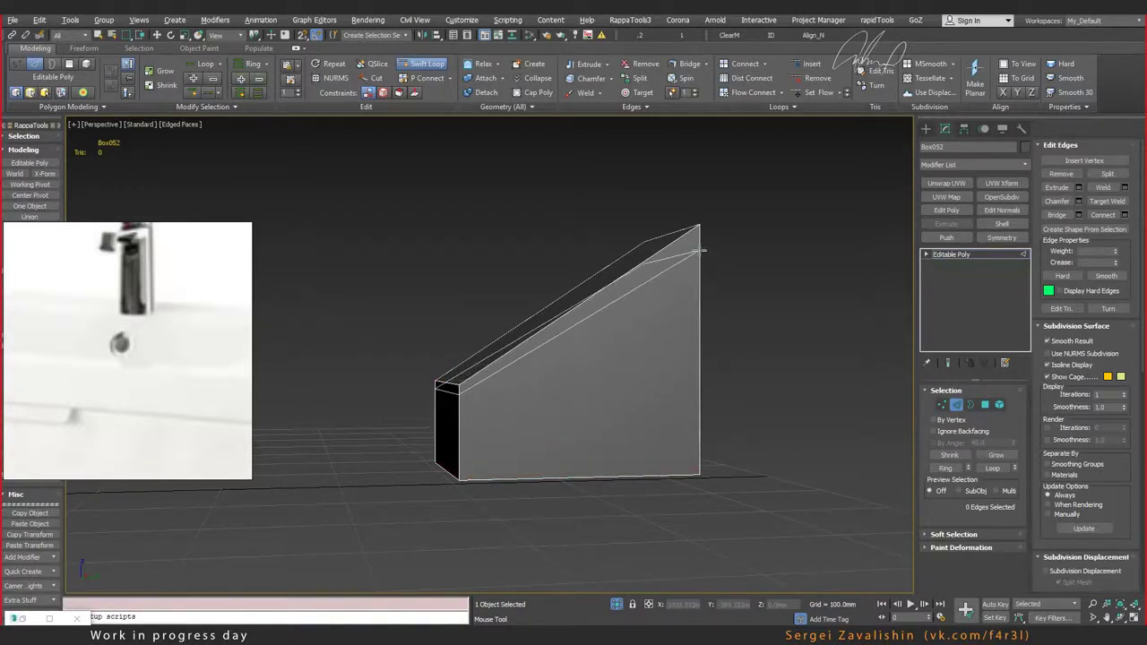
click(697, 253)
key(ctrl+z)
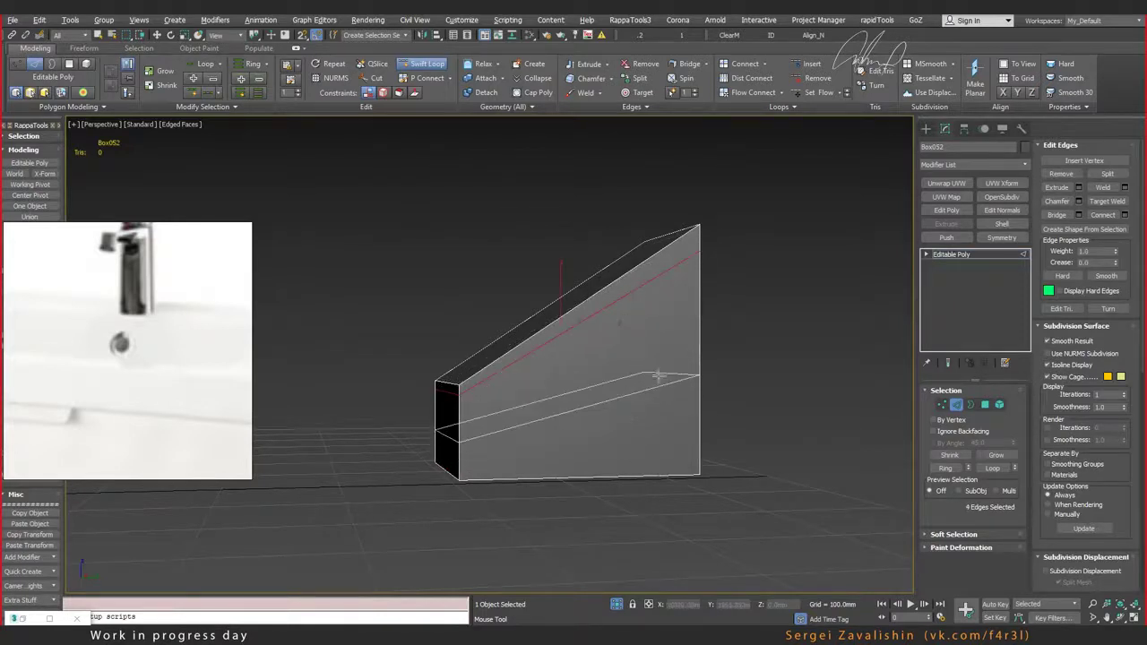
click(697, 372)
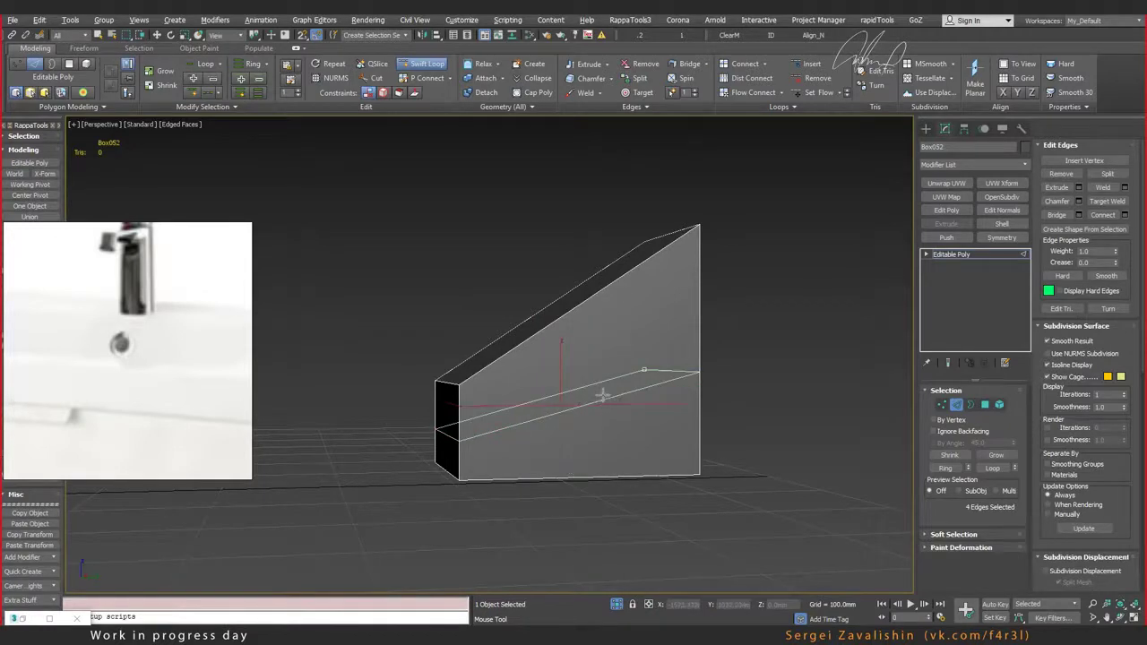
drag(600, 393, 605, 439)
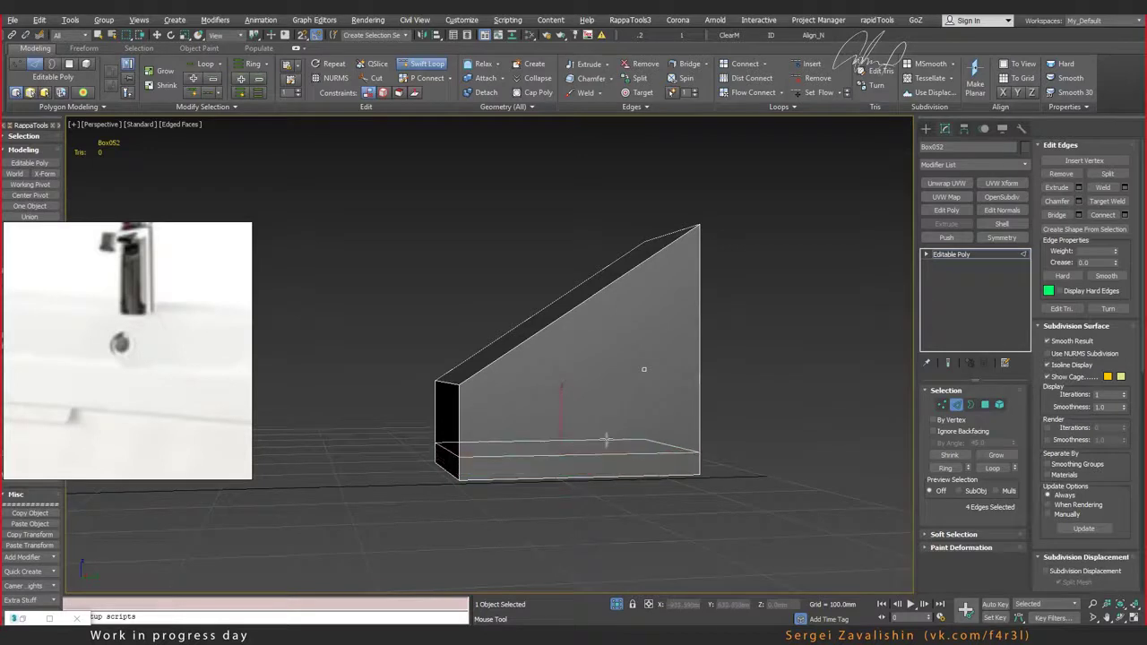
drag(606, 439, 605, 256)
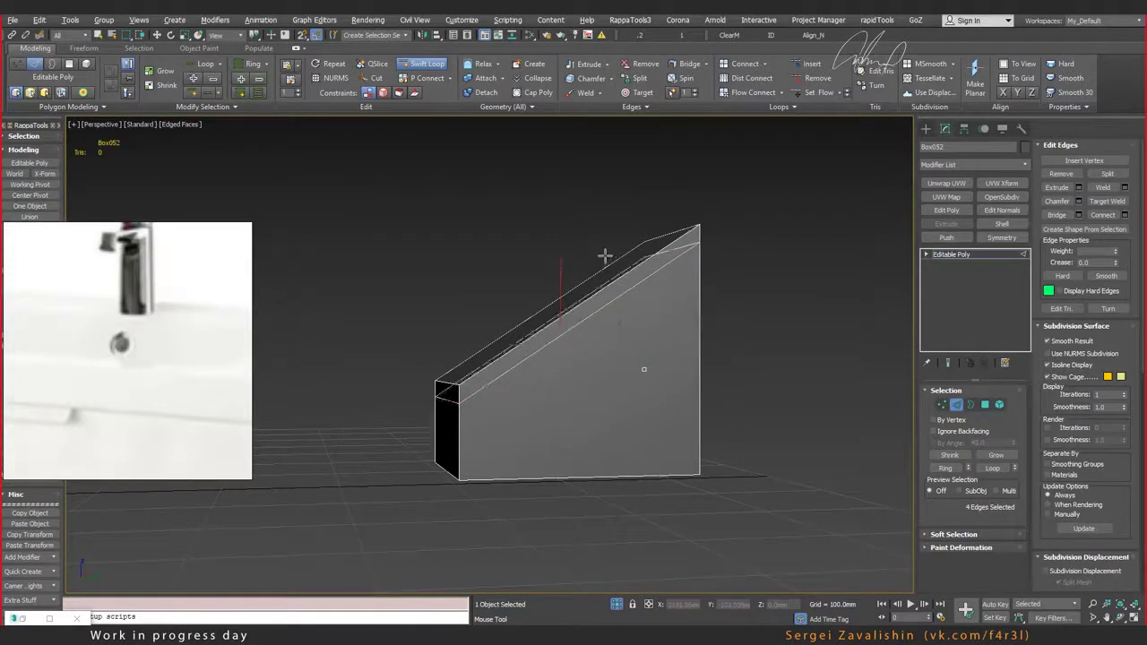
click(605, 256)
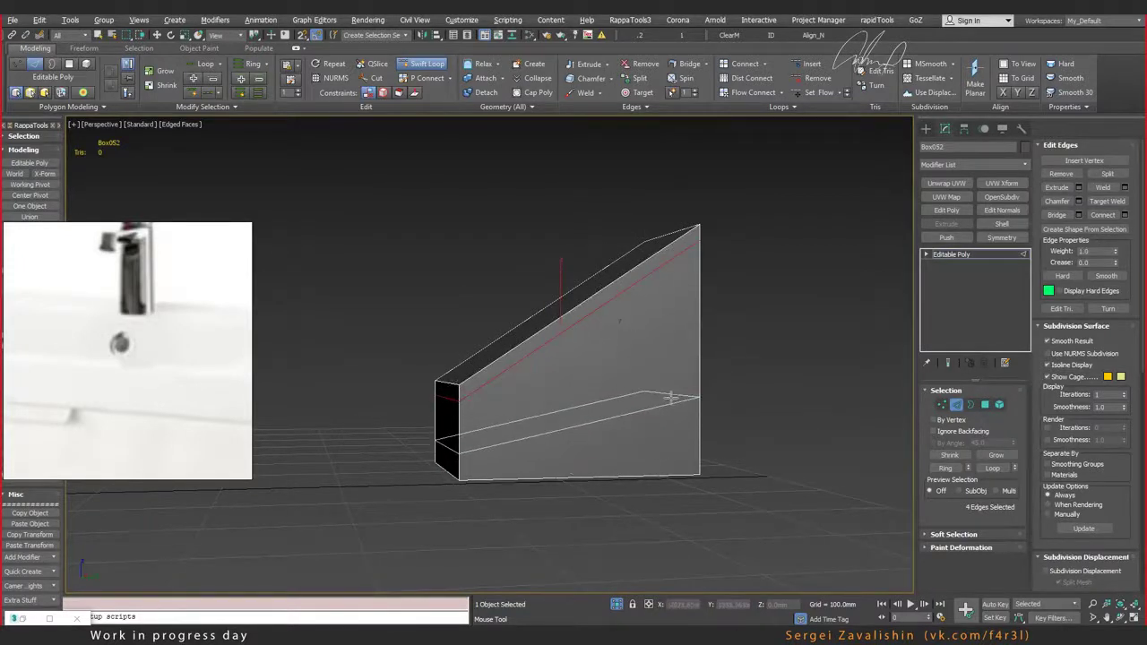
drag(669, 397, 670, 456)
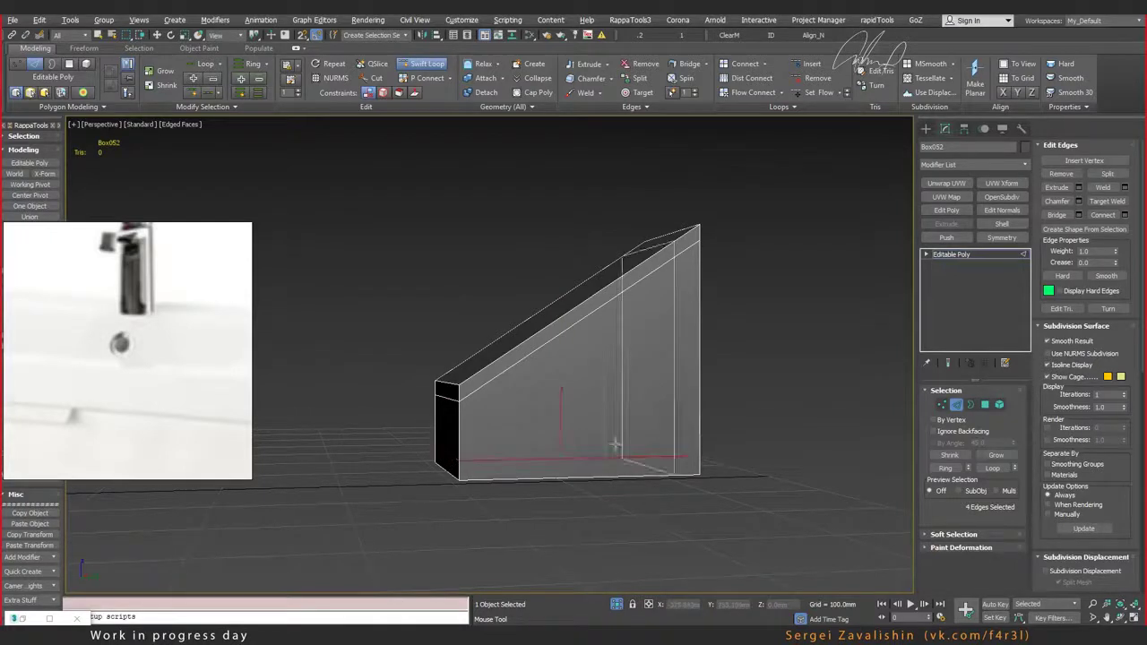
Step: Add vertical edge loops near the box's left and right ends, then orbit to inspect them
click(479, 399)
drag(638, 349, 789, 285)
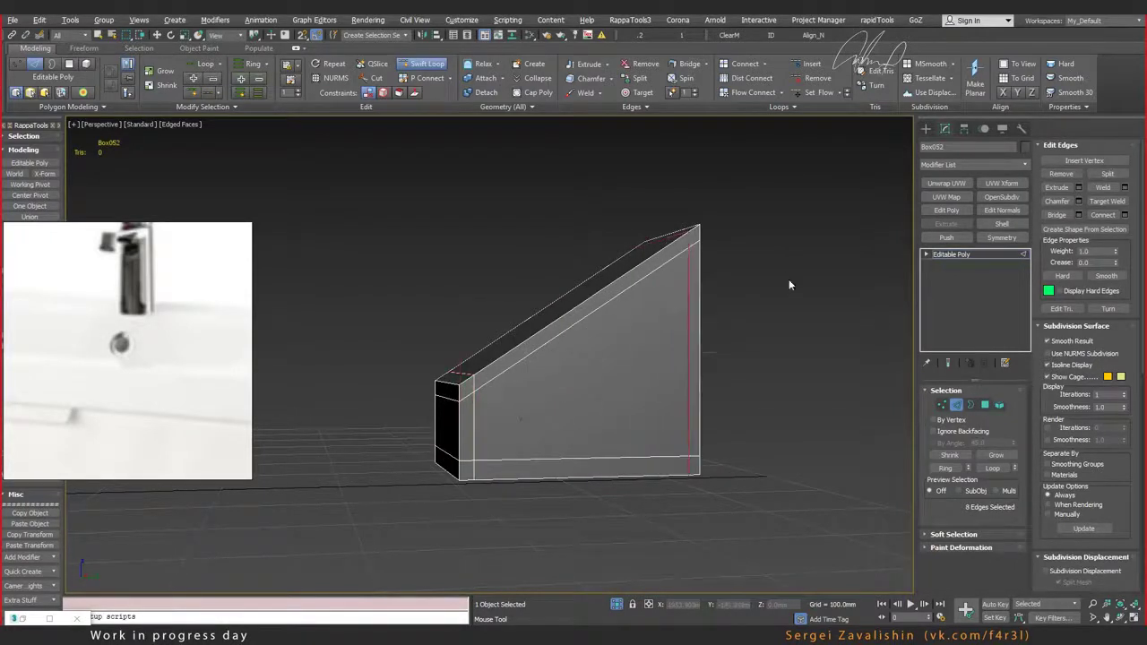
key(w)
mouse_move(699, 361)
alt+middle_down()
mouse_move(686, 361)
mouse_move(702, 369)
alt+middle_up()
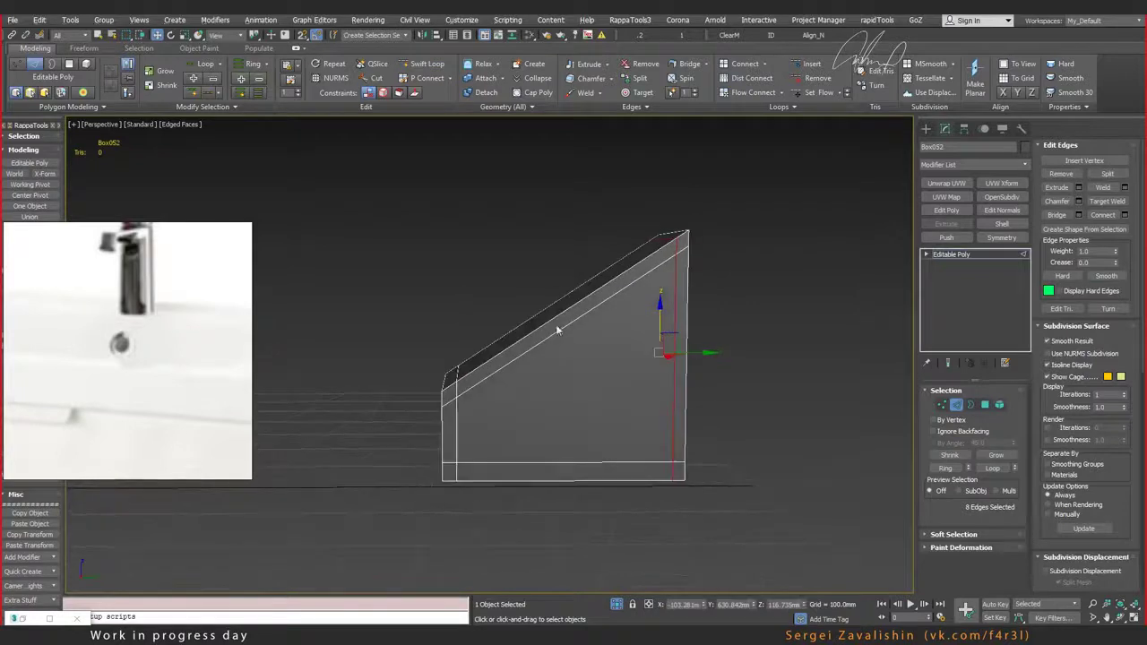
alt+middle_drag(521, 385, 540, 391)
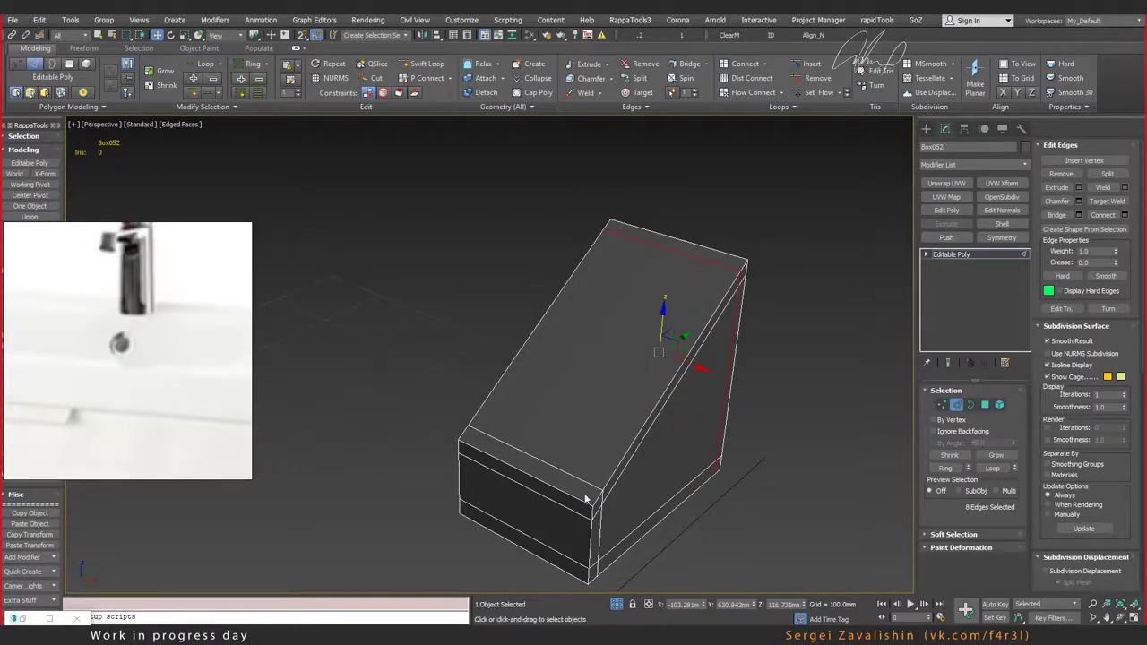
mouse_move(587, 499)
alt+middle_down()
mouse_move(661, 501)
mouse_move(637, 452)
alt+middle_up()
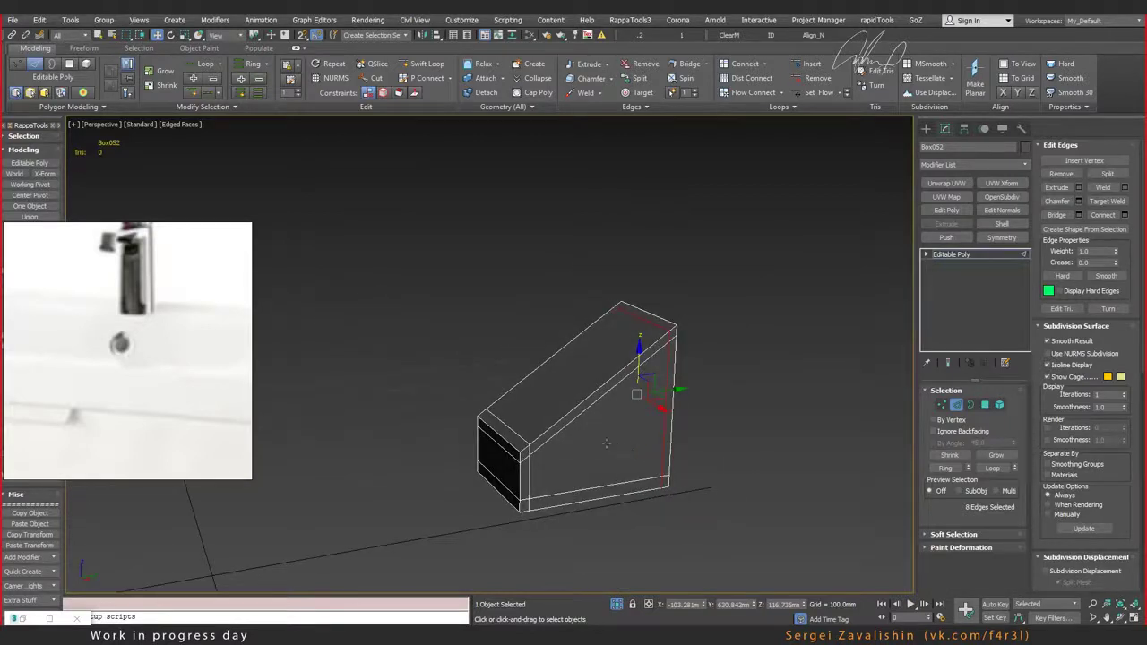
alt+middle_drag(592, 437, 585, 438)
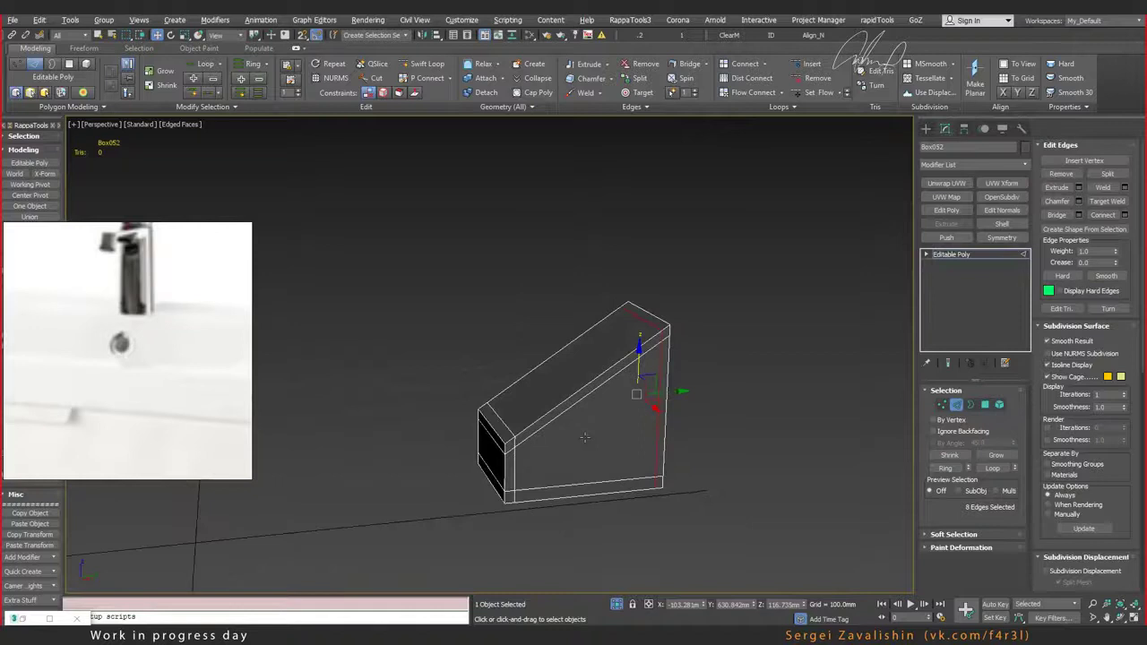
Step: Exit Edge mode and delete the slanted box
click(959, 406)
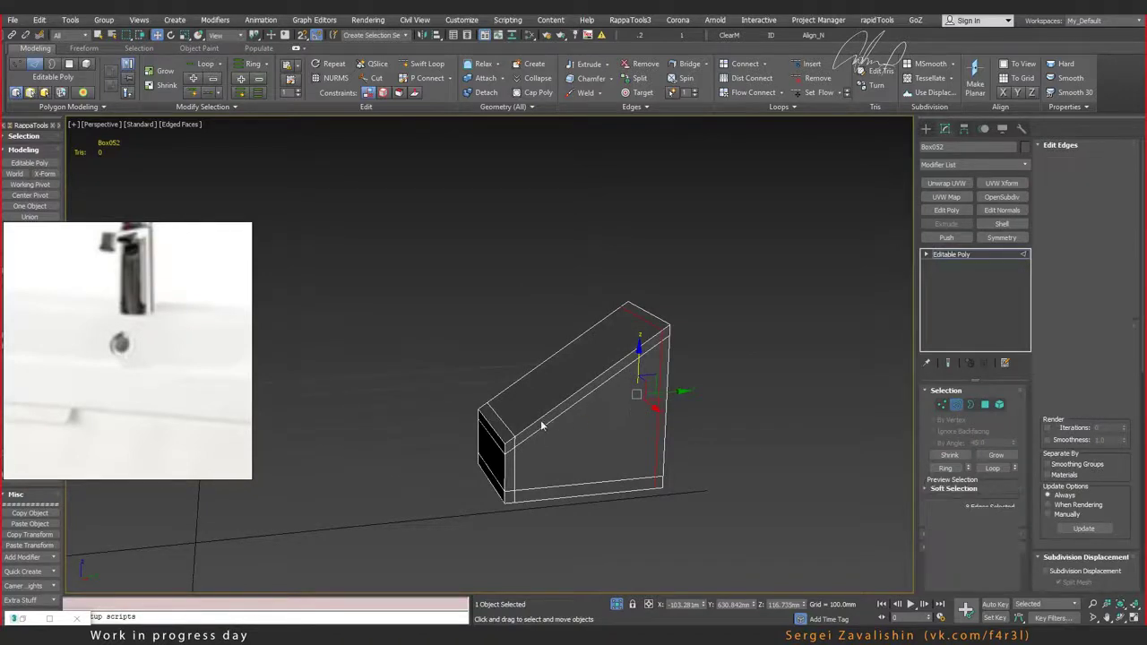
key(2)
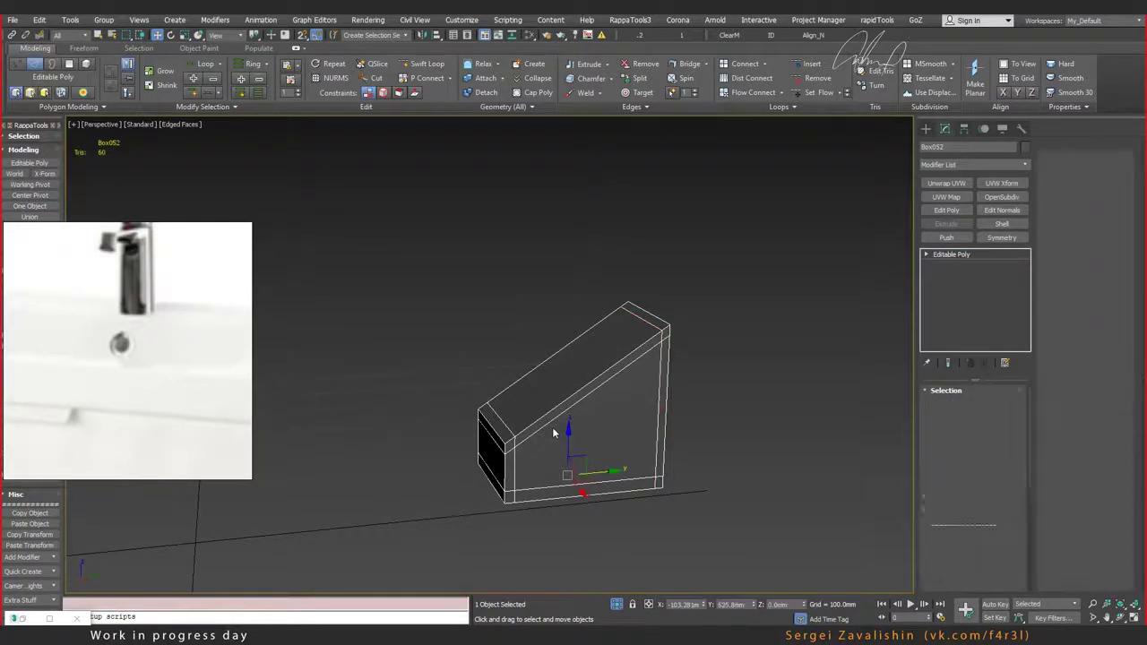
scroll(552, 433, up, 5)
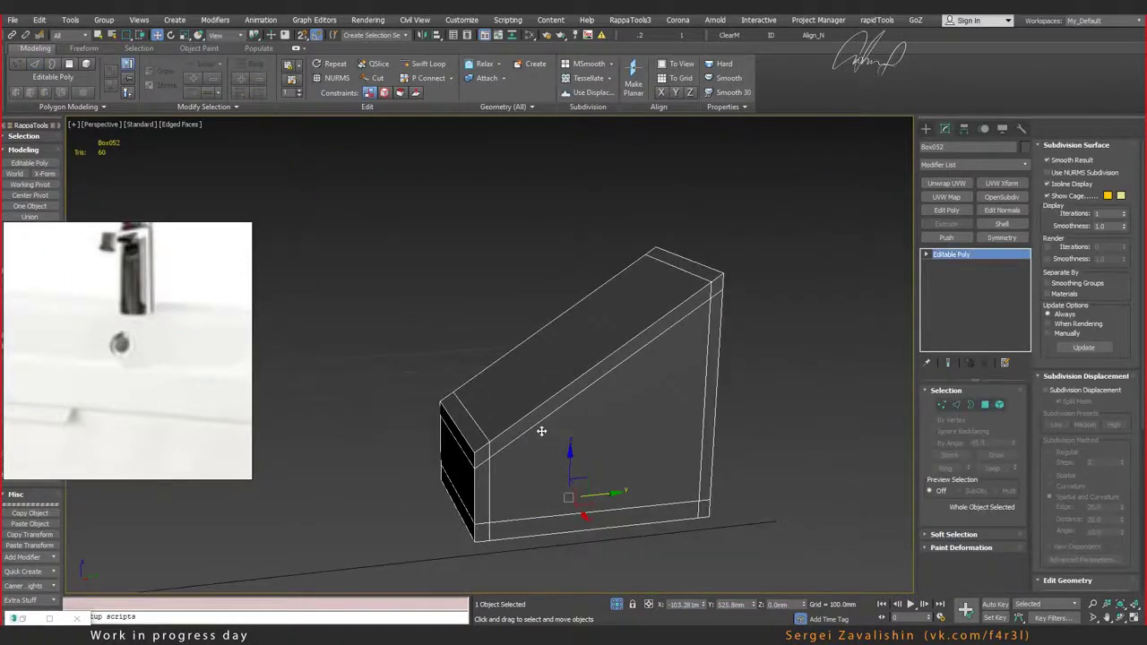
key(Delete)
Step: Frame, pan and orbit the view to centre on the sink basin
key(z)
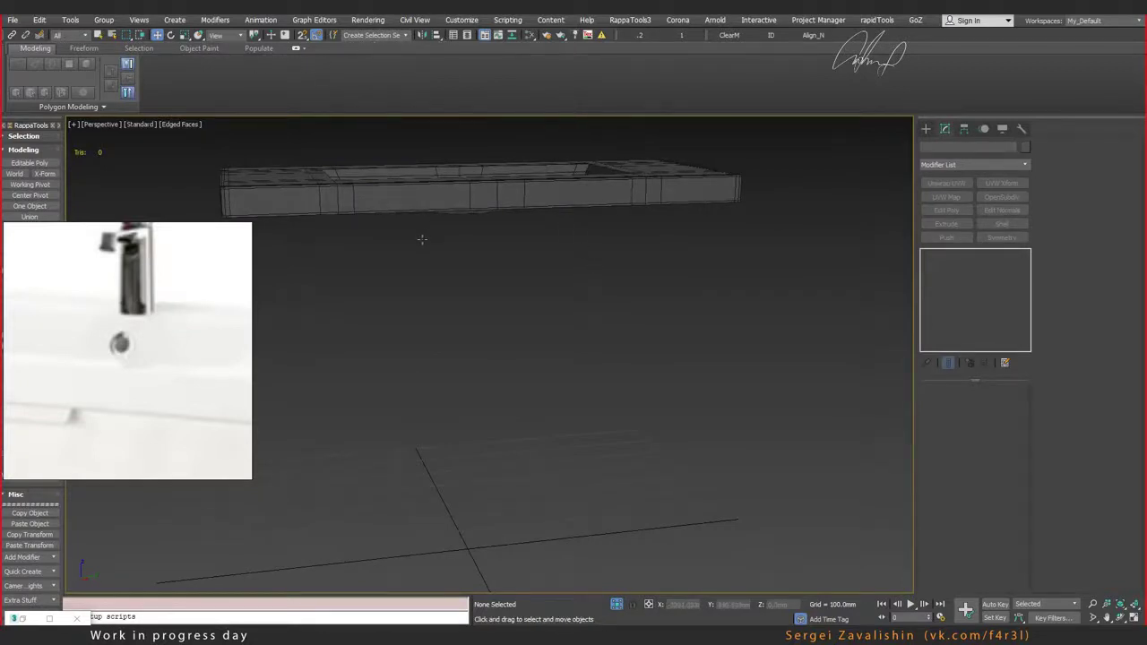
scroll(422, 239, up, 3)
scroll(422, 240, up, 3)
scroll(423, 239, up, 3)
middle_drag(423, 240, 536, 318)
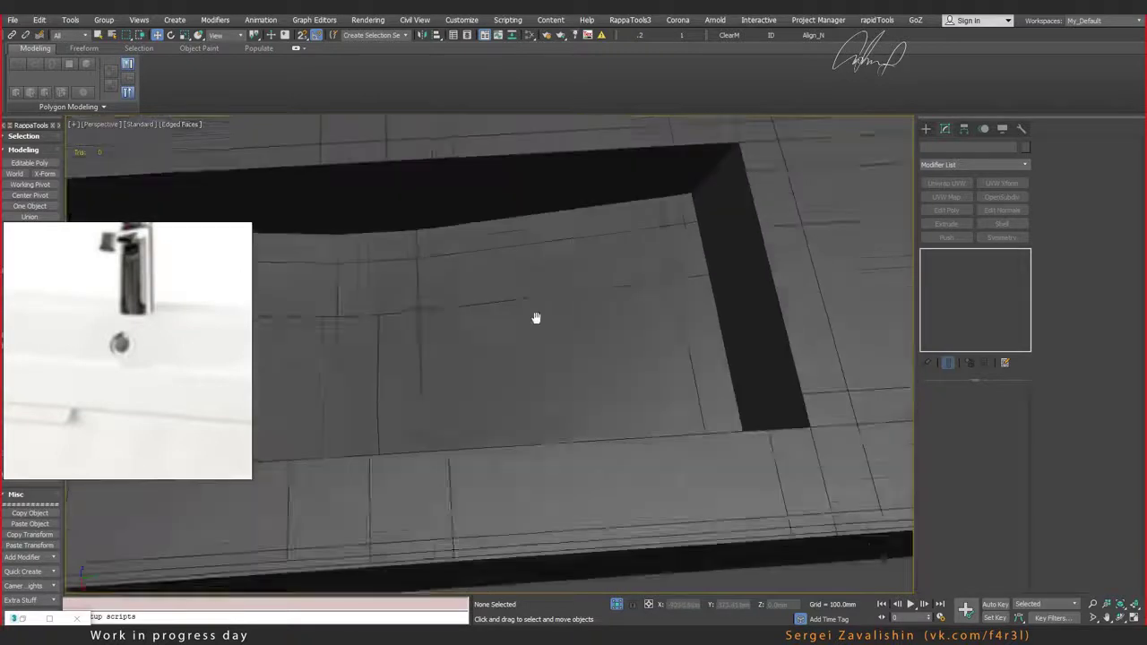
scroll(536, 318, down, 1)
scroll(442, 259, down, 2)
scroll(461, 261, up, 1)
scroll(475, 273, up, 2)
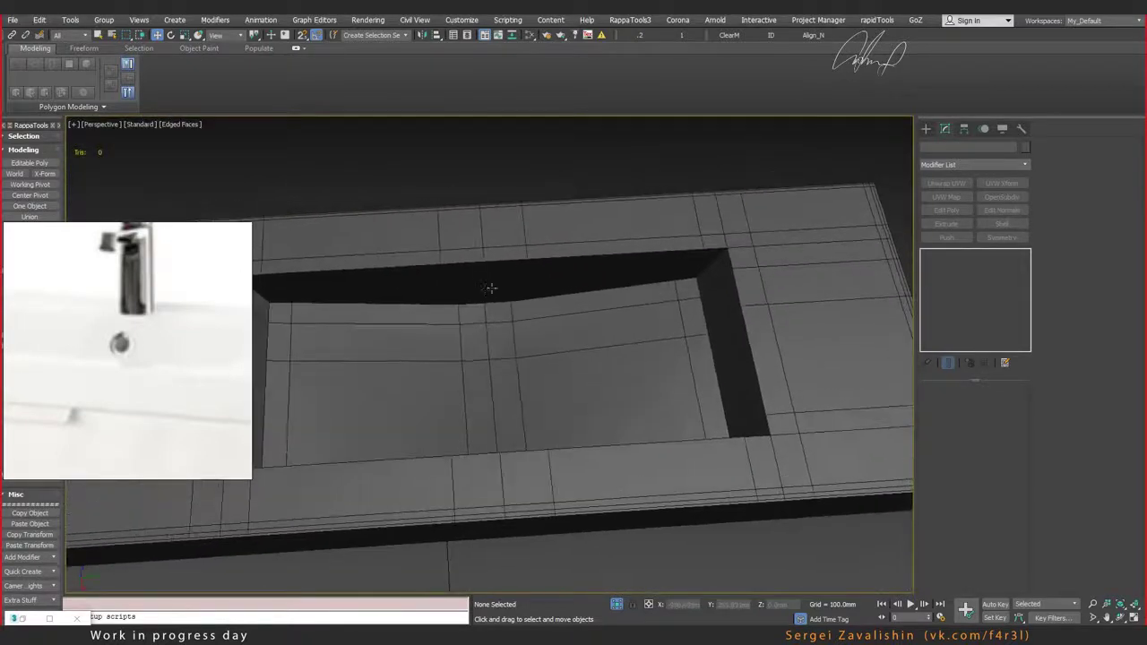
alt+middle_drag(490, 287, 509, 262)
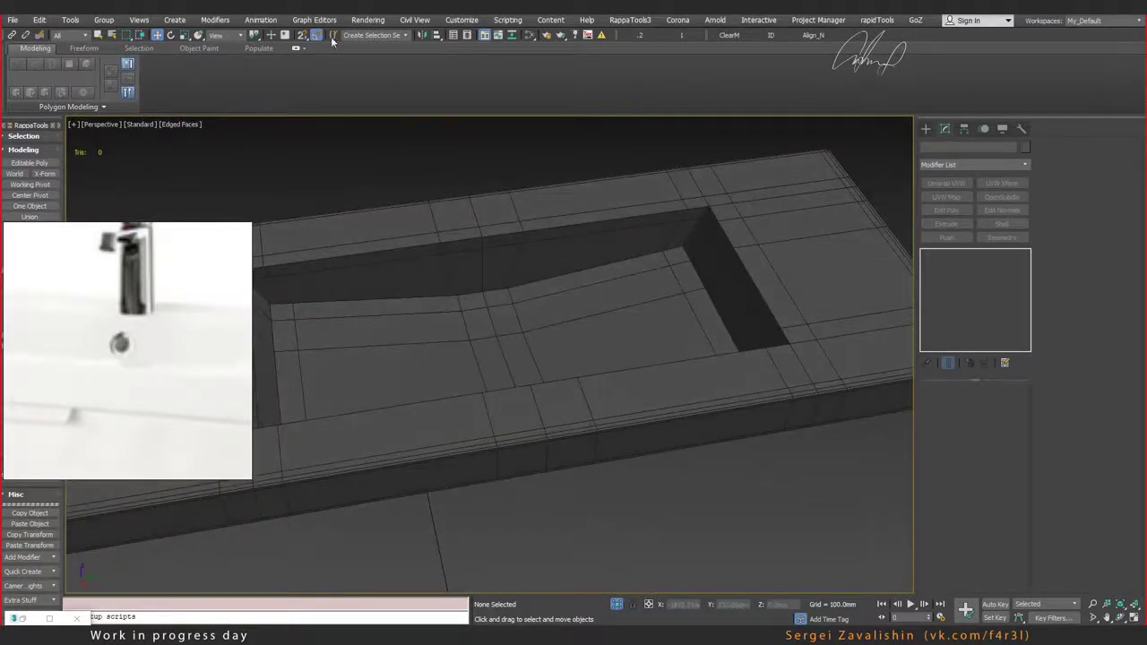
Step: Select the sink, edit its base mesh's edges beneath Symmetry, and activate Swift Loop
click(561, 257)
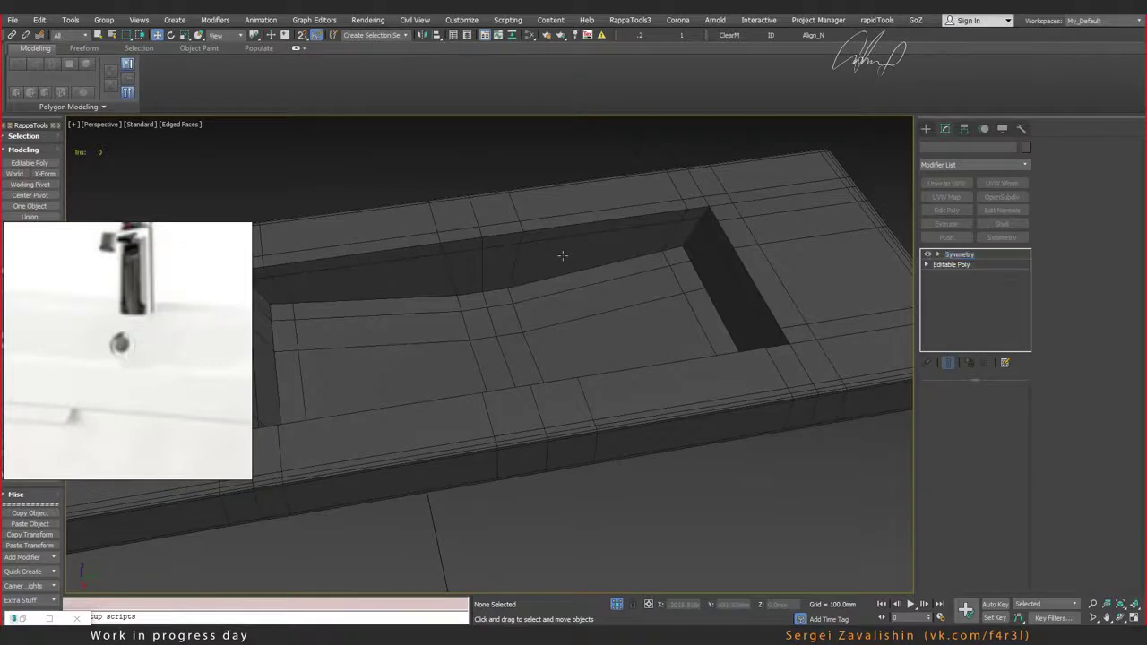
click(947, 264)
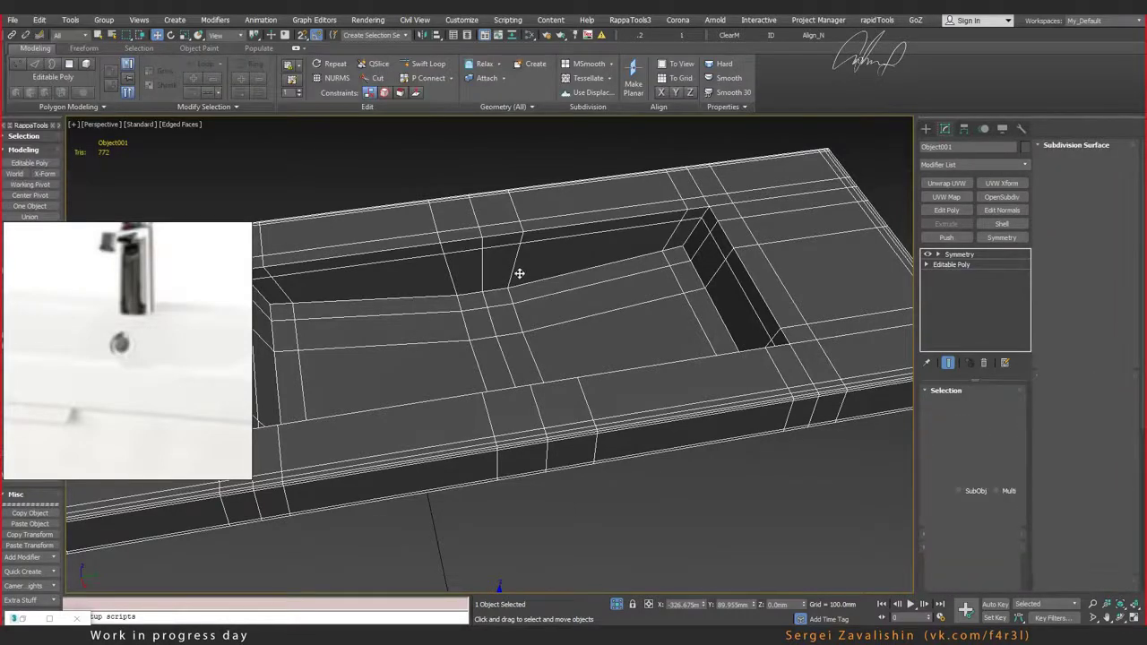
key(2)
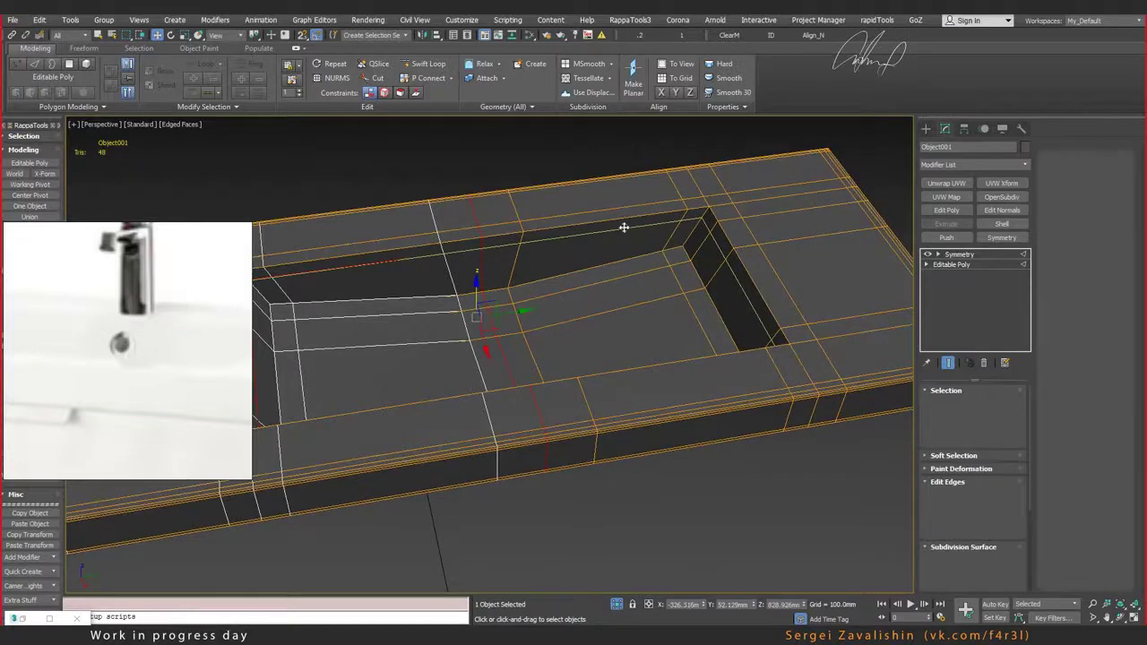
mouse_move(545, 236)
alt+middle_down()
mouse_move(566, 225)
mouse_move(537, 256)
mouse_move(511, 229)
alt+middle_up()
scroll(538, 257, up, 2)
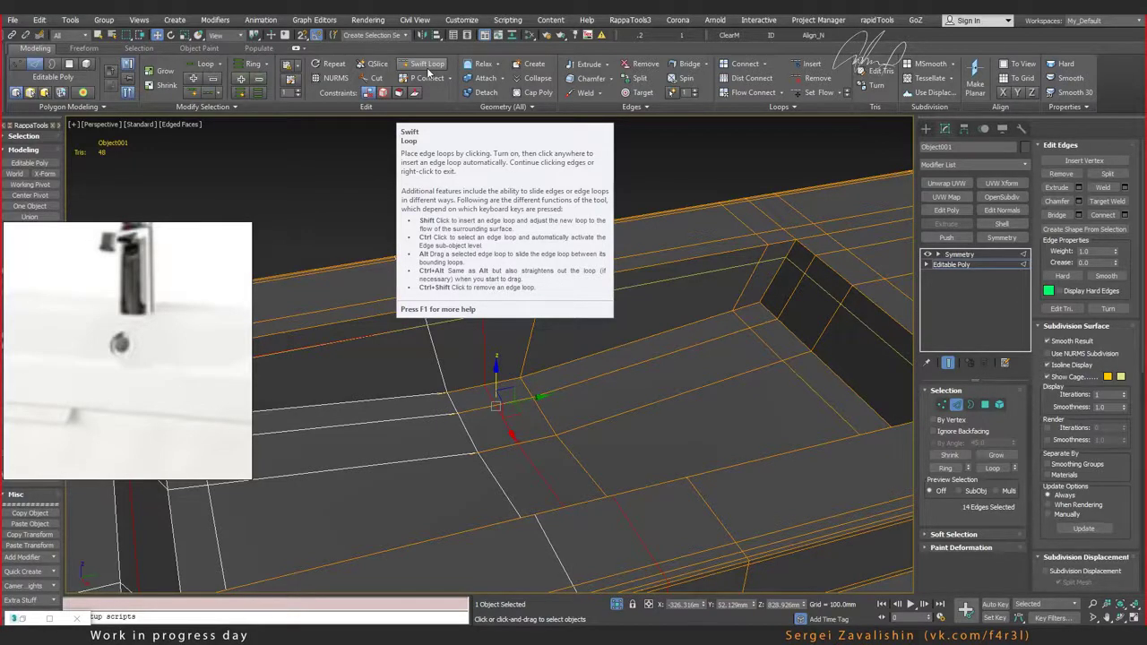
scroll(643, 245, down, 3)
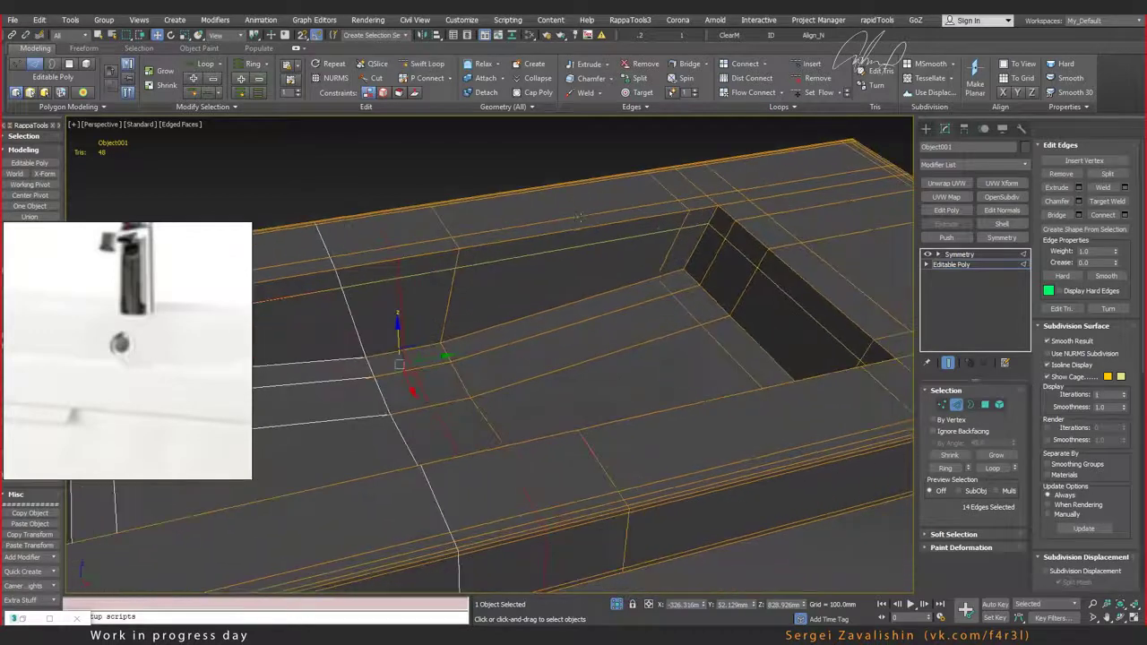
scroll(644, 246, down, 5)
alt+middle_drag(644, 245, 625, 234)
scroll(625, 233, up, 3)
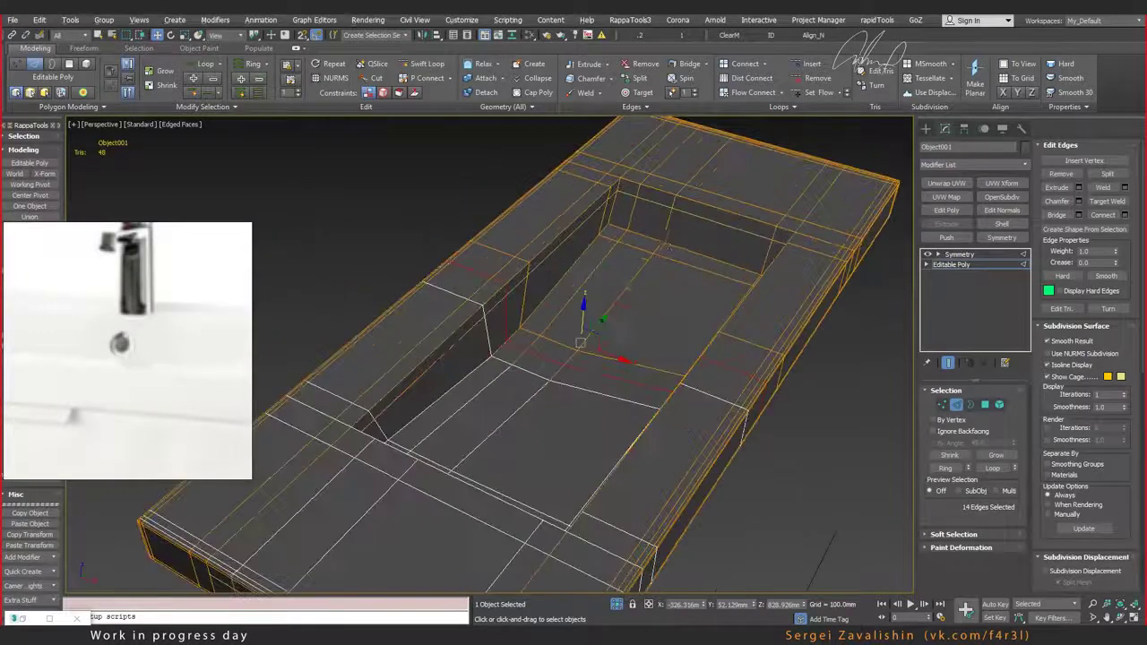
scroll(670, 236, up, 2)
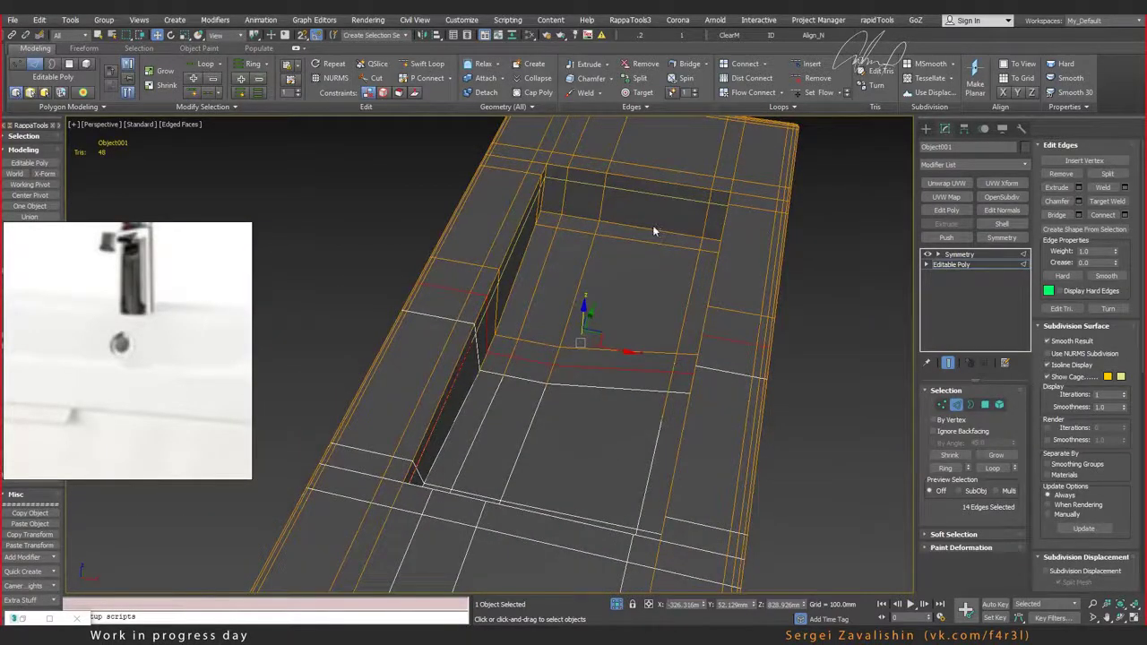
key(shift+alt+w)
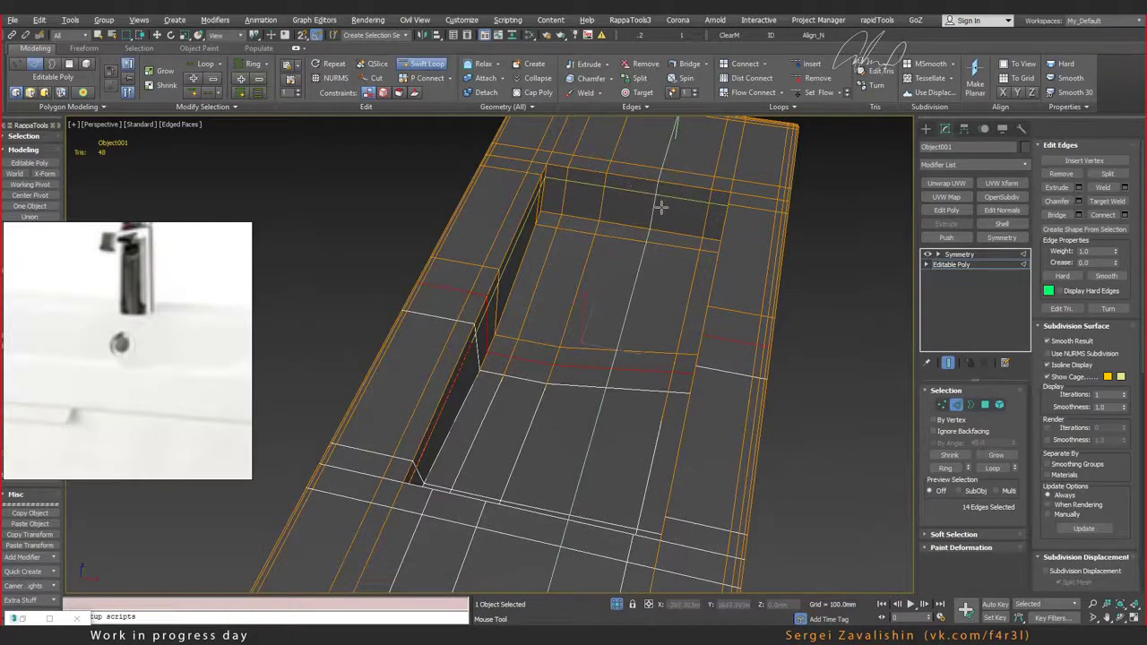
Step: Add a new edge loop across the sink near the basin end
click(699, 243)
mouse_move(699, 243)
alt+middle_down()
mouse_move(666, 233)
mouse_move(775, 267)
mouse_move(583, 243)
mouse_move(663, 251)
mouse_move(617, 266)
alt+middle_up()
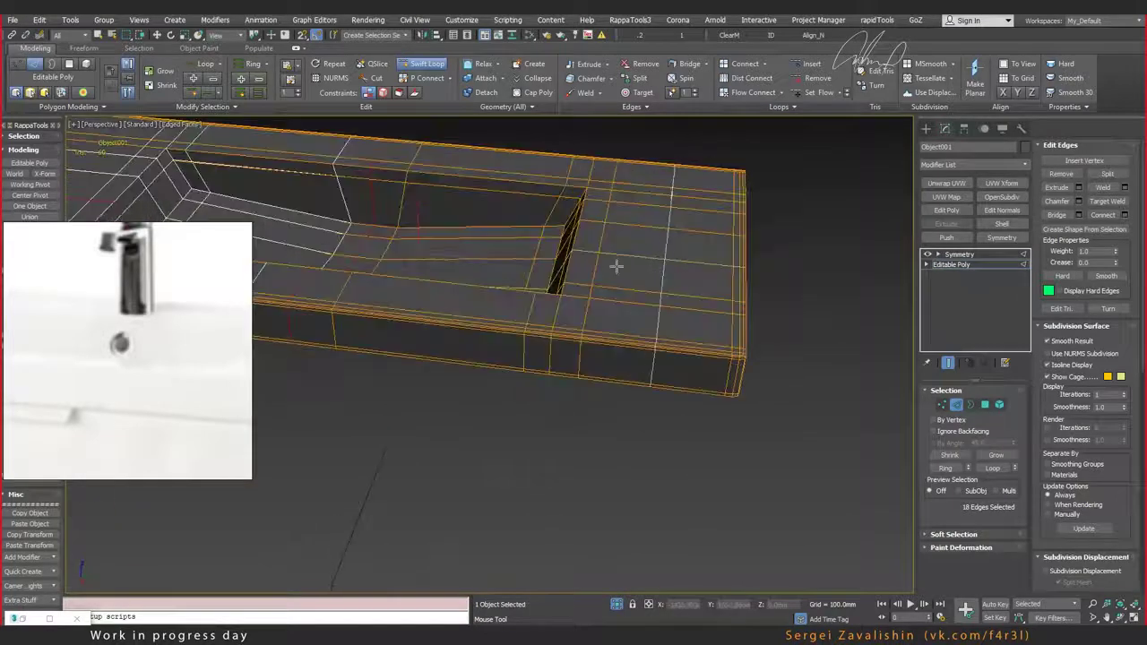
click(678, 266)
key(w)
Step: Select the edges near the basin end and inspect the slot and rim from several angles
mouse_move(794, 277)
alt+middle_down()
mouse_move(723, 287)
mouse_move(578, 241)
alt+middle_up()
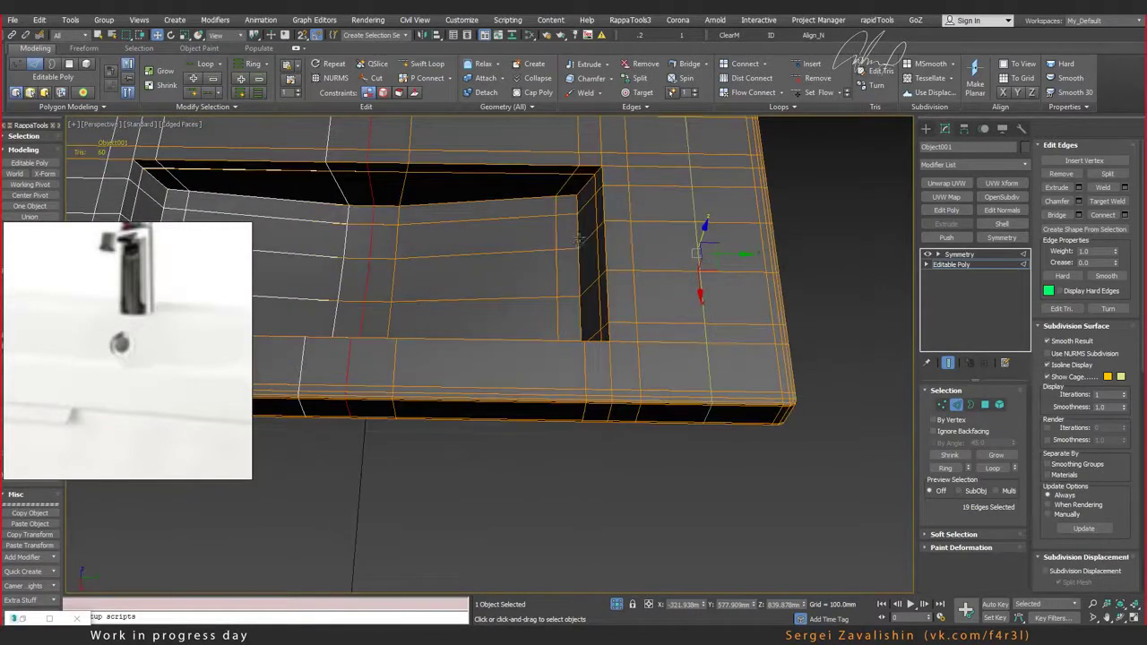
click(694, 258)
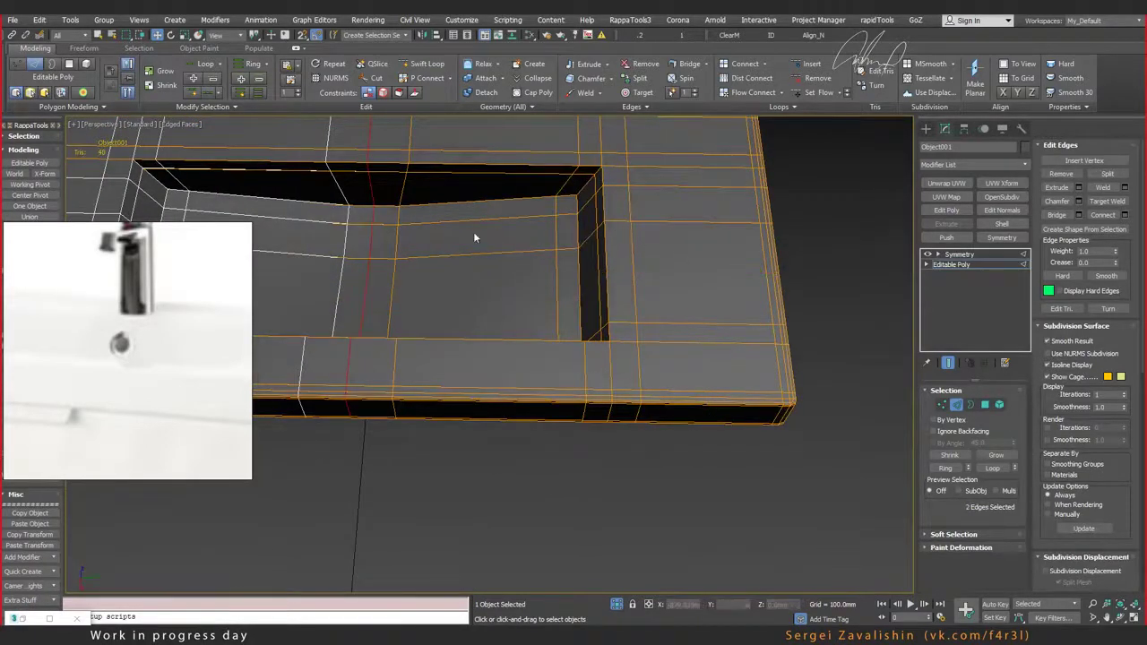
mouse_move(475, 238)
alt+middle_down()
mouse_move(615, 225)
mouse_move(559, 248)
mouse_move(604, 261)
mouse_move(591, 262)
mouse_move(622, 225)
mouse_move(546, 221)
mouse_move(557, 271)
mouse_move(578, 274)
mouse_move(564, 272)
mouse_move(585, 291)
mouse_move(540, 256)
mouse_move(597, 256)
mouse_move(659, 227)
mouse_move(581, 249)
mouse_move(730, 267)
mouse_move(583, 238)
mouse_move(547, 274)
mouse_move(608, 235)
mouse_move(732, 500)
mouse_move(565, 441)
alt+middle_up()
scroll(557, 272, up, 5)
scroll(569, 269, down, 2)
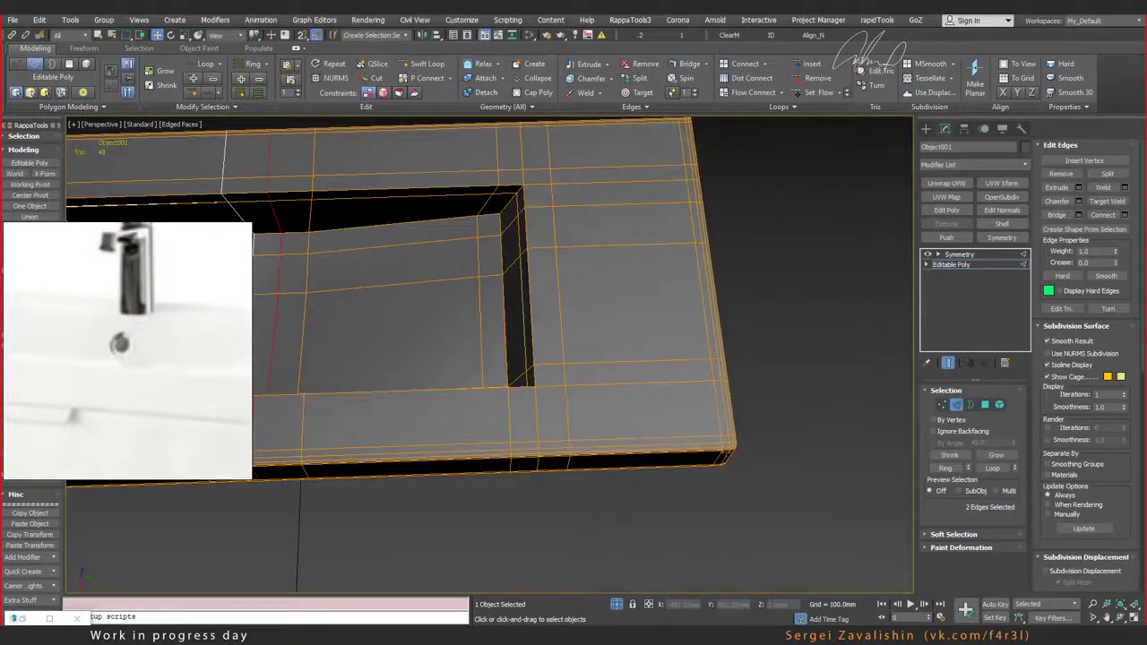
alt+middle_drag(700, 431, 699, 405)
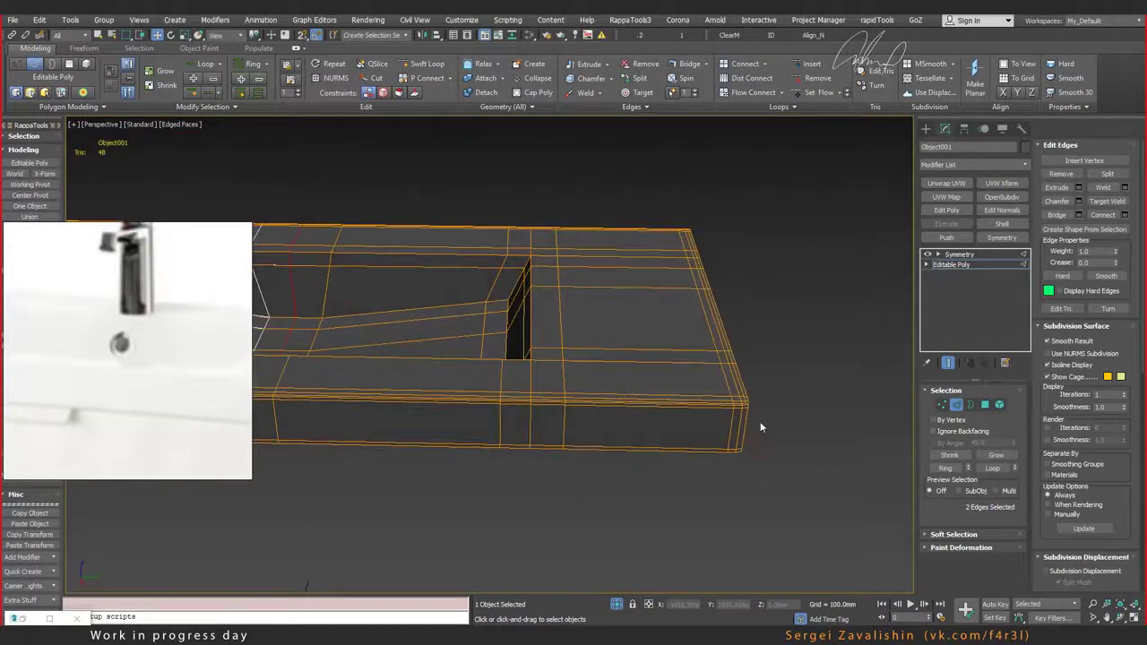
mouse_move(735, 425)
alt+middle_down()
mouse_move(755, 397)
mouse_move(722, 466)
mouse_move(747, 452)
alt+middle_up()
scroll(722, 466, up, 3)
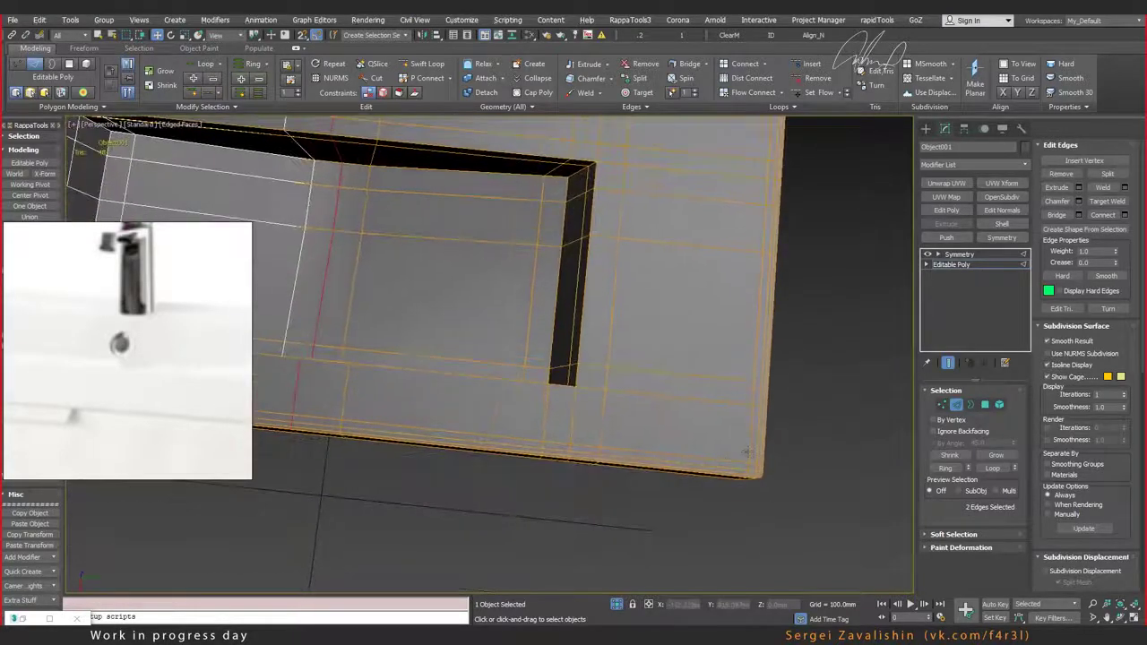
scroll(584, 406, up, 4)
alt+middle_drag(568, 394, 559, 383)
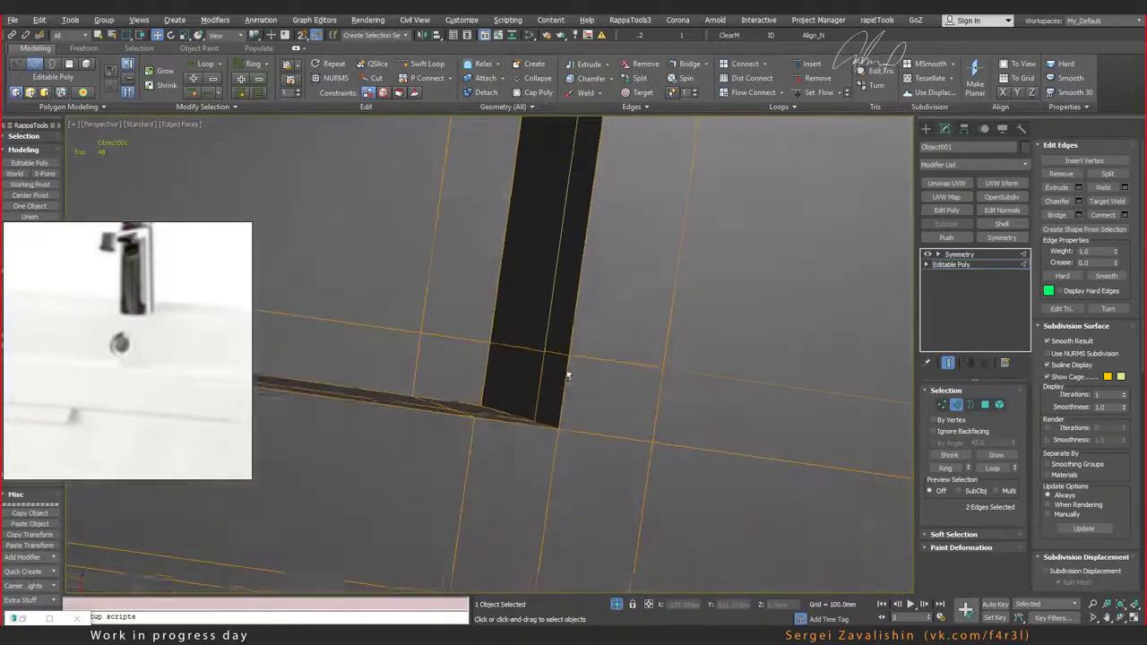
mouse_move(542, 421)
alt+middle_down()
mouse_move(702, 363)
mouse_move(776, 379)
mouse_move(463, 295)
mouse_move(524, 266)
alt+middle_up()
scroll(703, 363, down, 3)
scroll(524, 265, up, 2)
scroll(466, 335, up, 2)
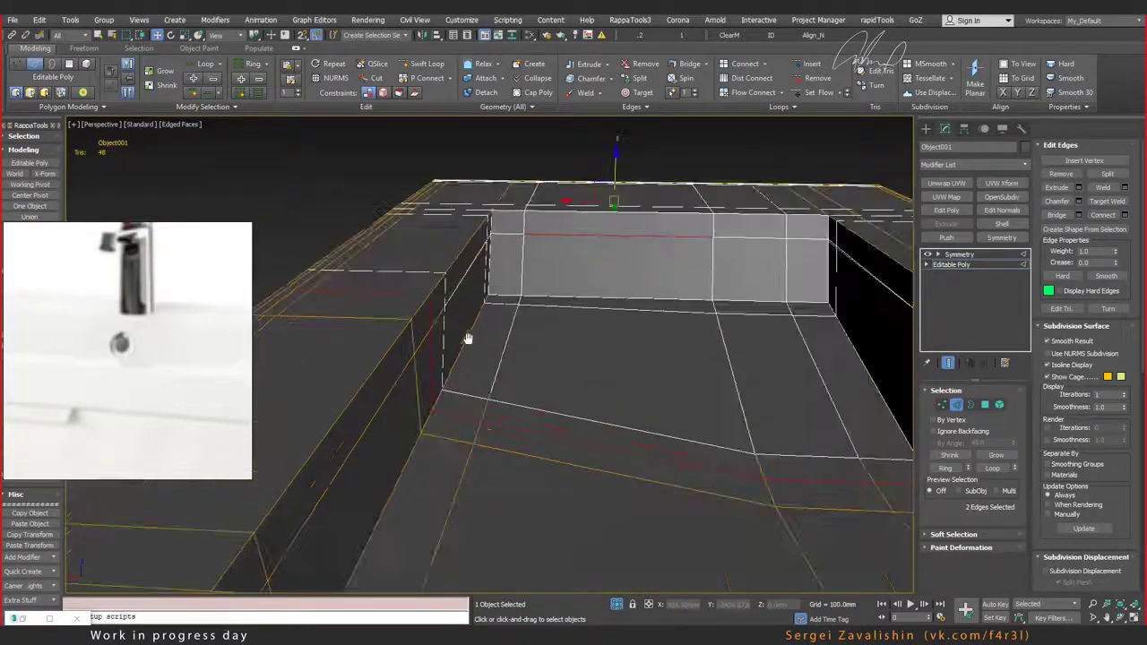
scroll(515, 274, up, 2)
scroll(529, 265, up, 2)
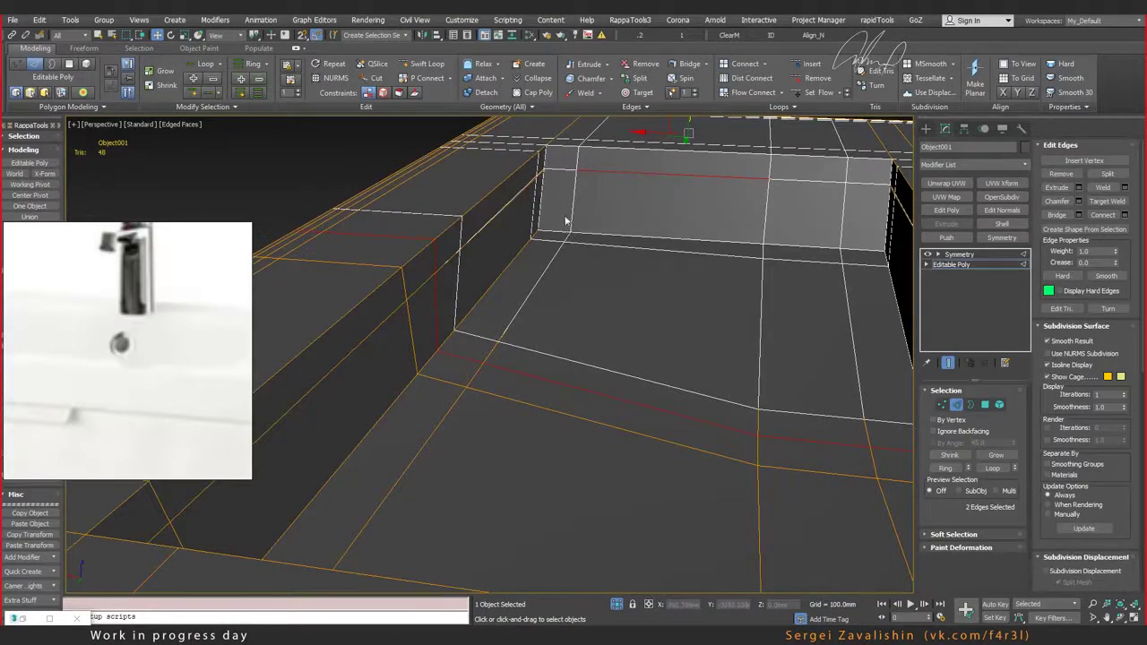
Step: Nudge the inner-corner edge loop along X, then undo the stray edge adjustments
alt+middle_drag(594, 317, 622, 296)
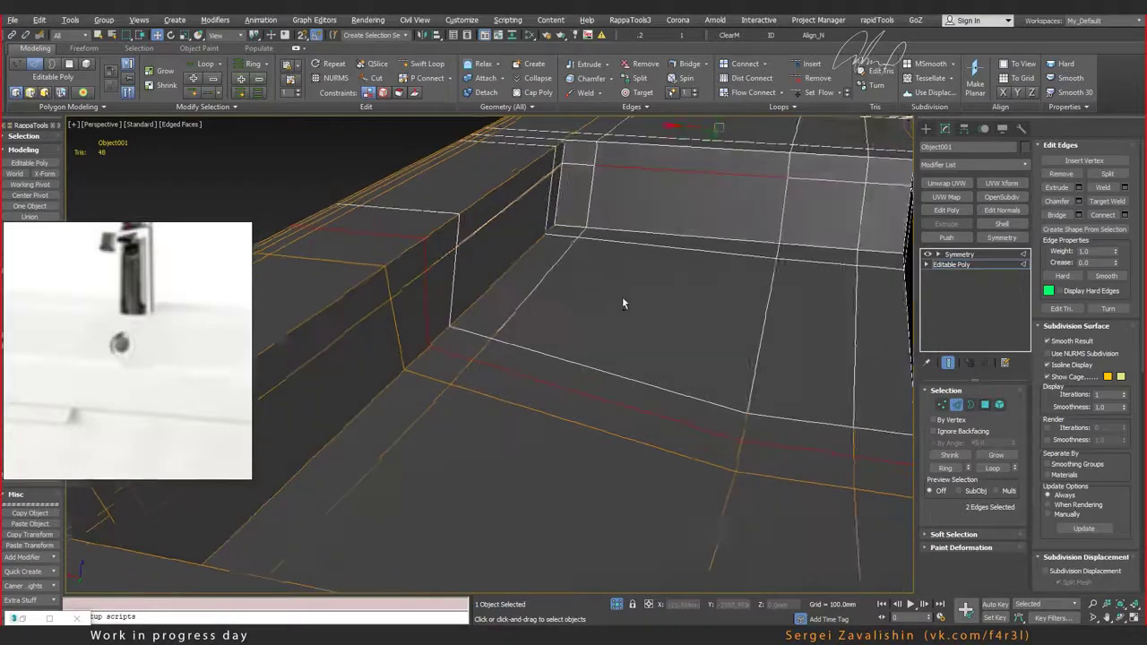
middle_drag(448, 261, 566, 242)
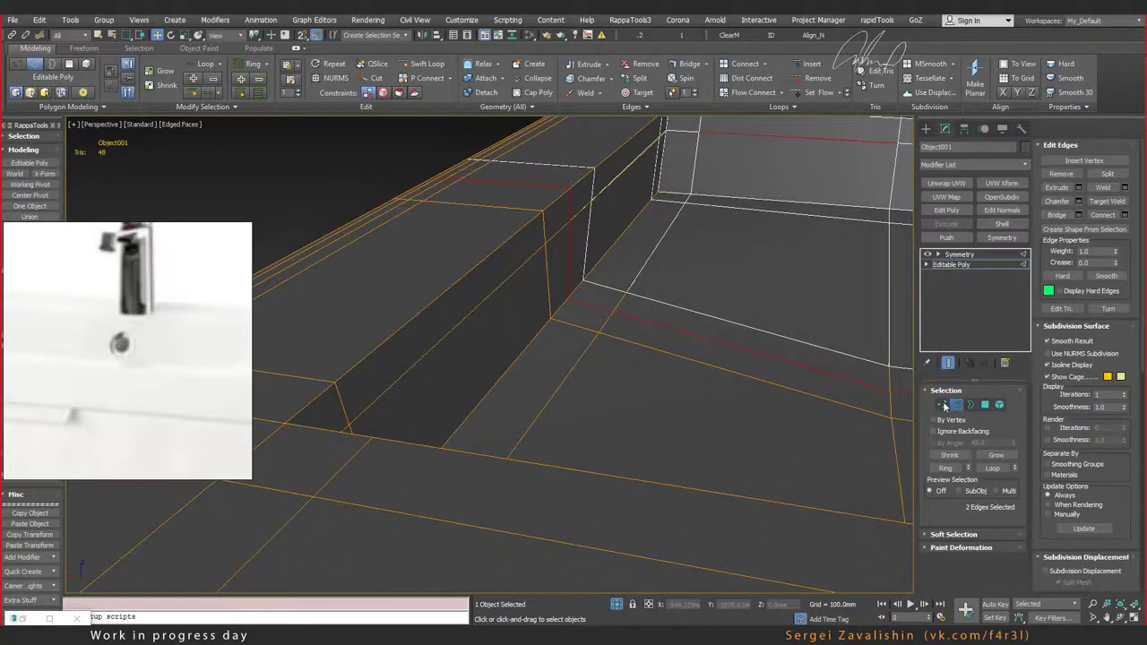
ctrl+click(612, 243)
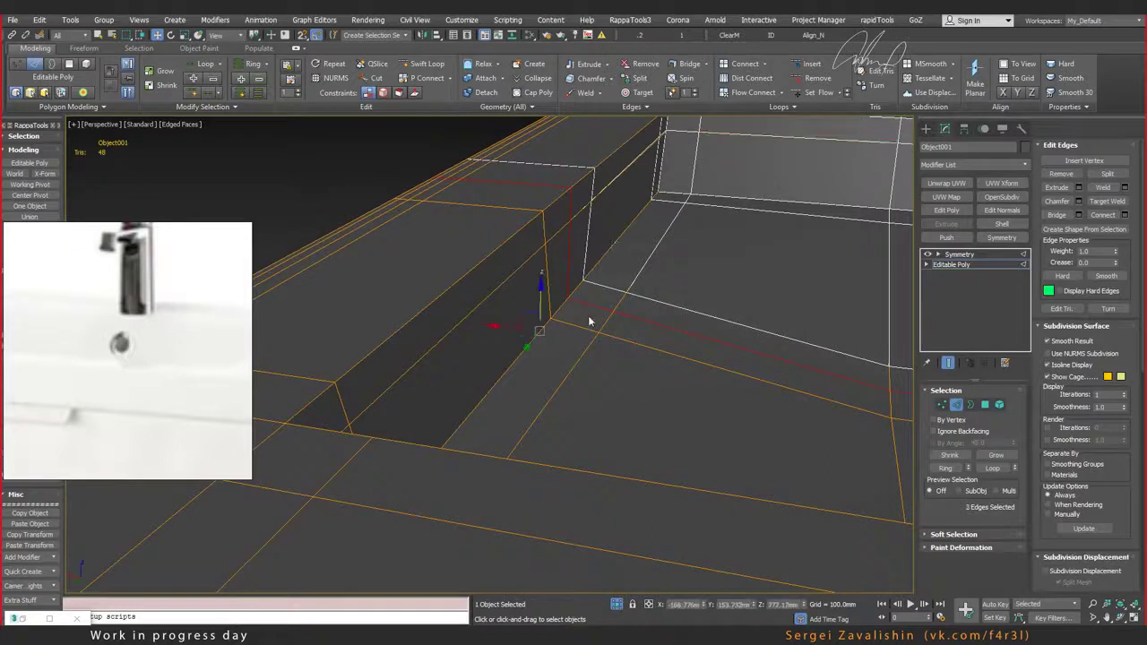
alt+middle_drag(588, 315, 593, 312)
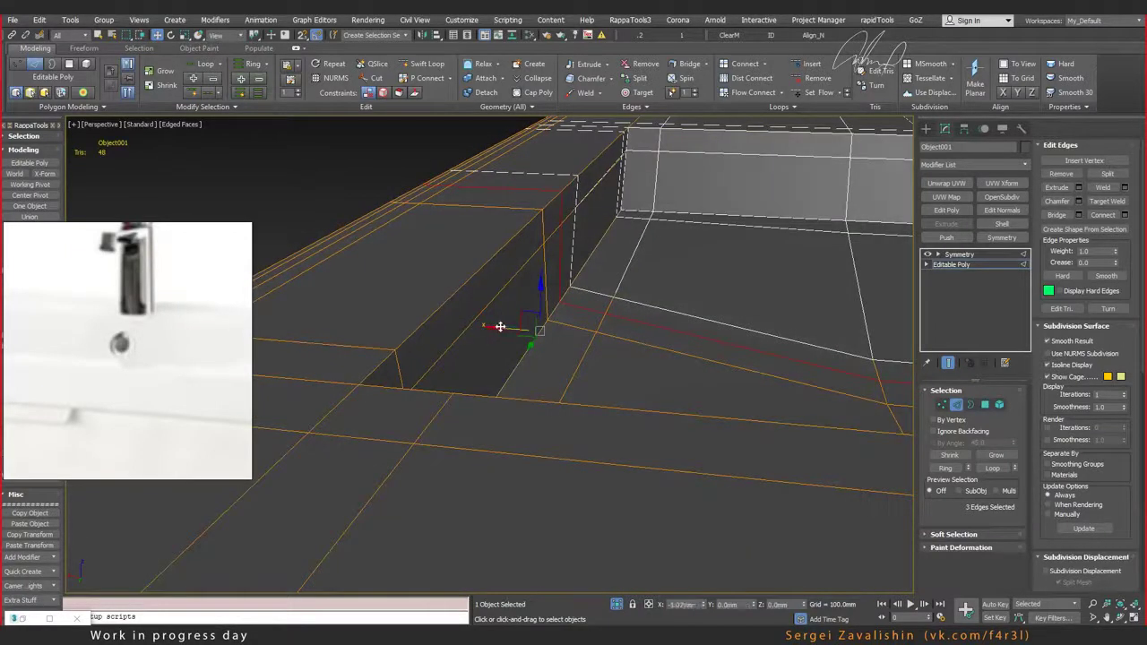
drag(495, 326, 514, 328)
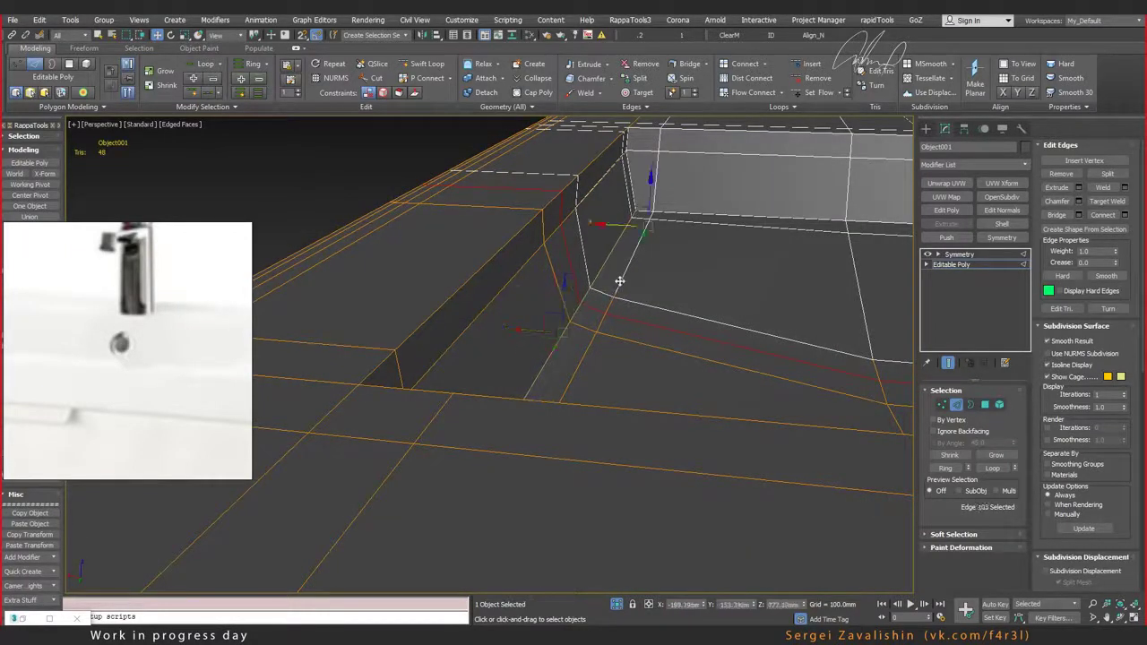
key(alt+l)
drag(543, 293, 549, 293)
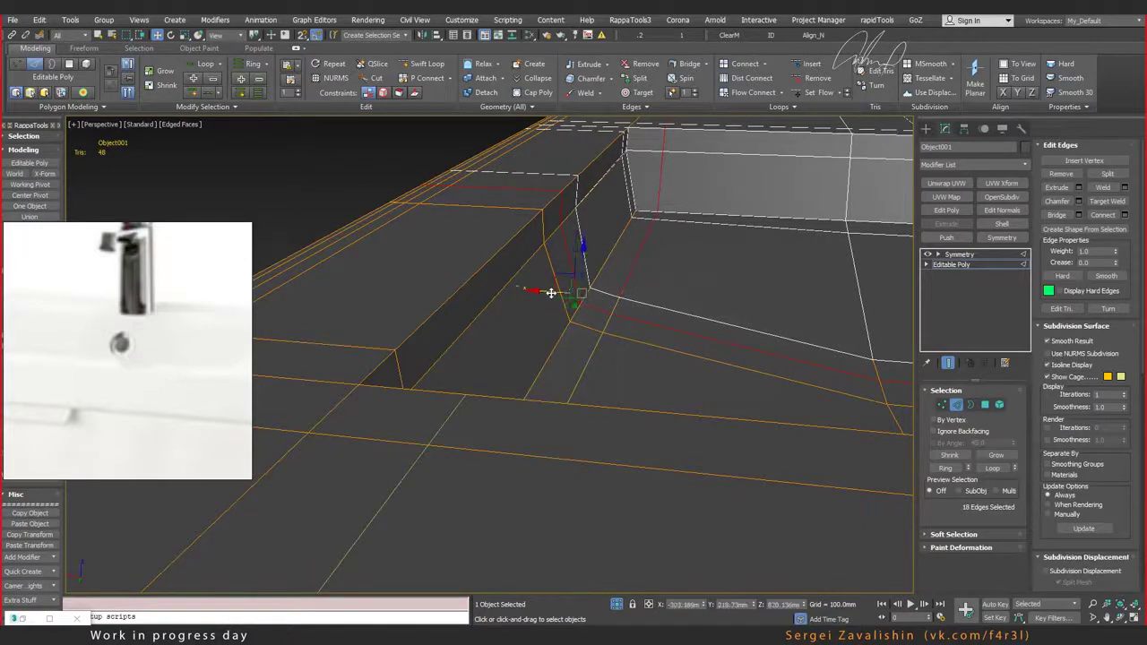
alt+click(588, 191)
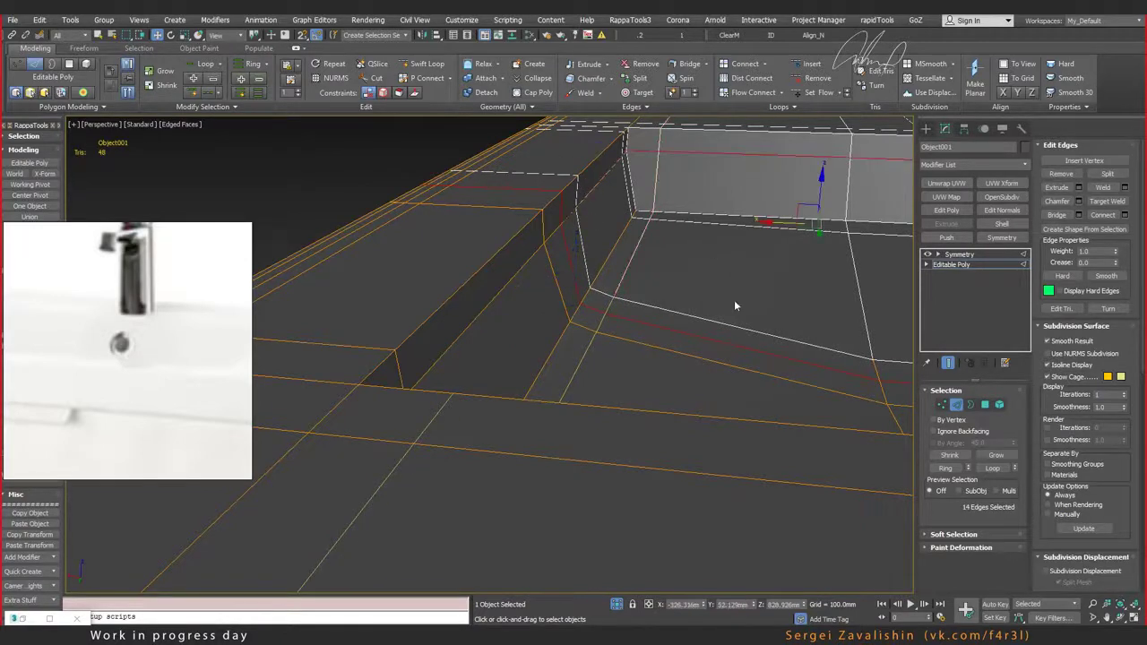
alt+middle_drag(614, 191, 617, 221)
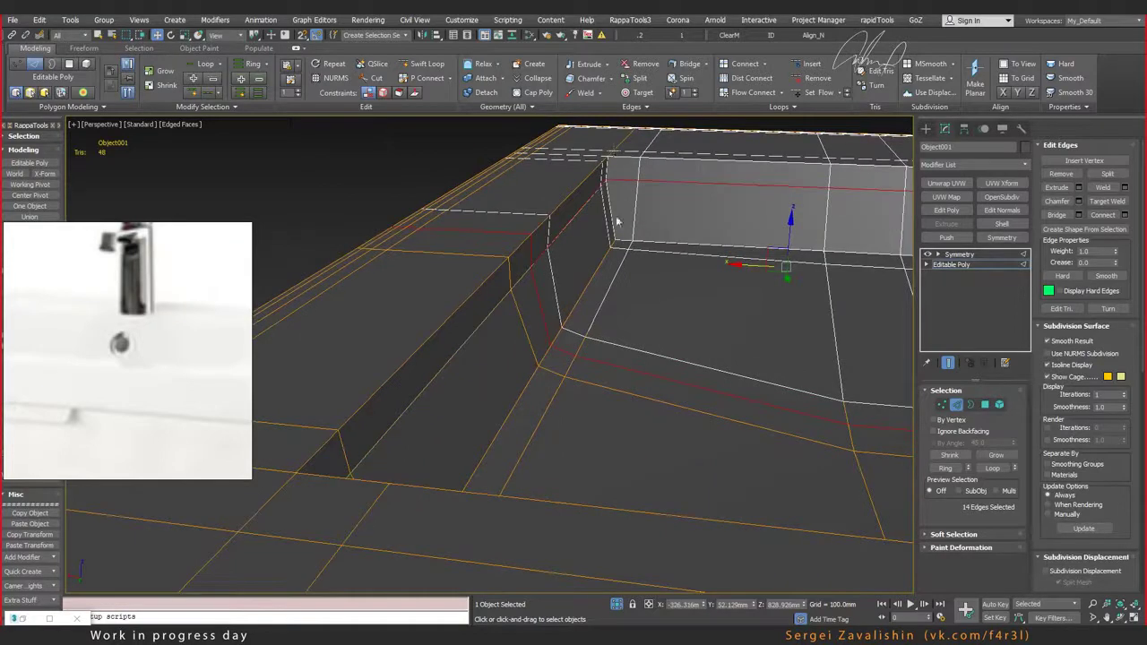
key(ctrl+z)
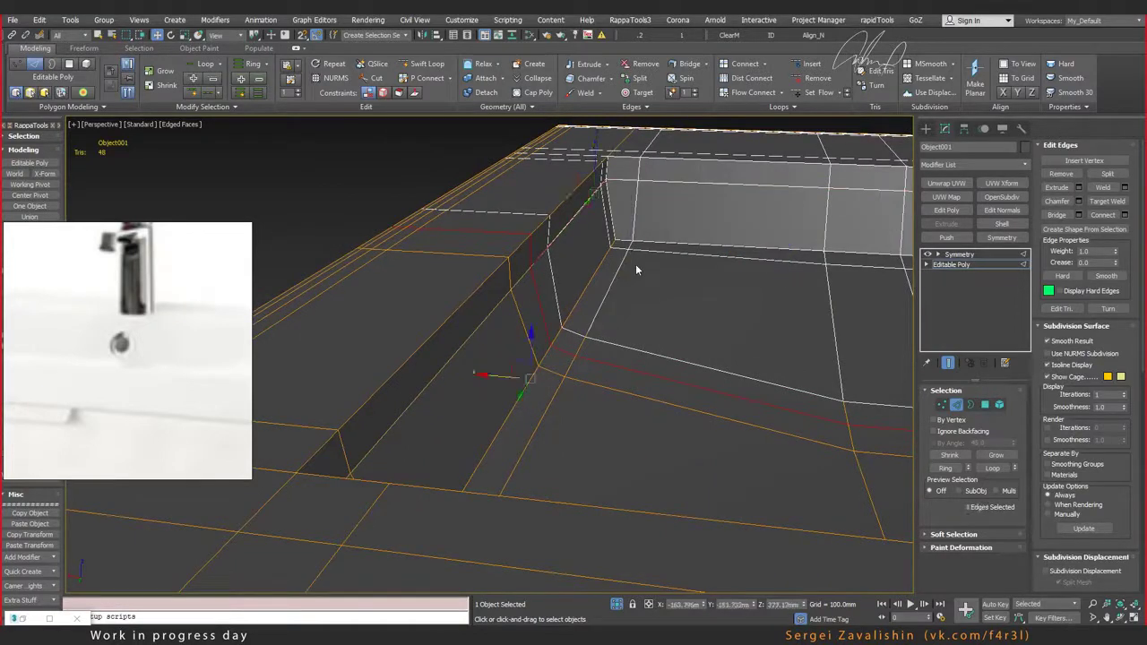
key(ctrl+z)
click(985, 404)
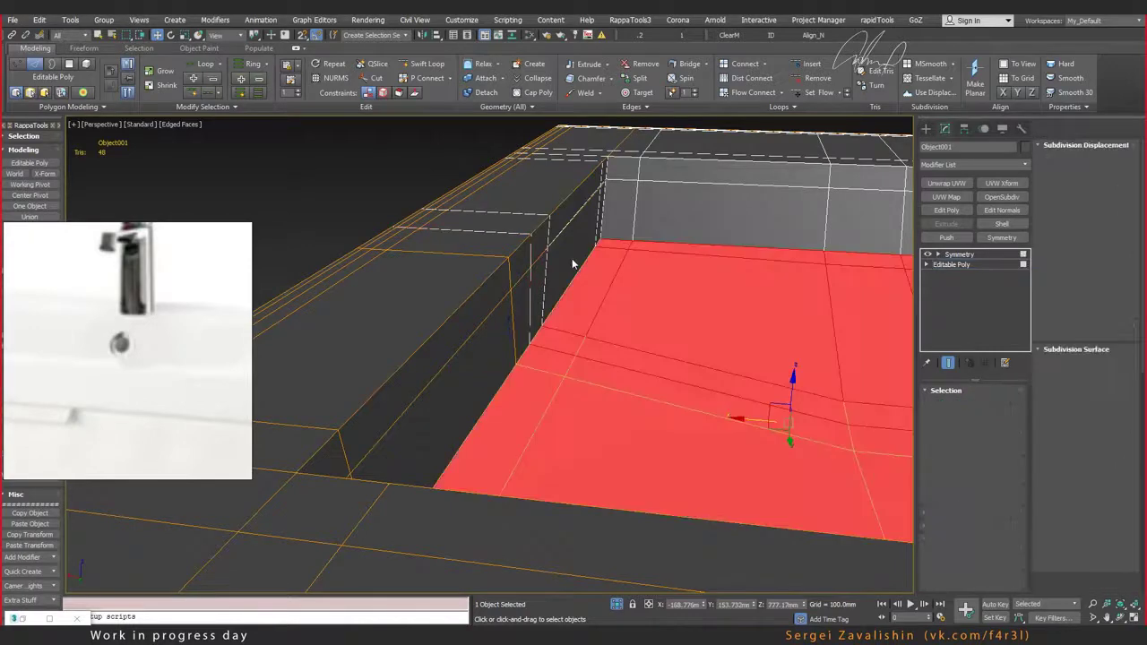
Step: Select the rim polygons: the long rim strip, its end faces and the front strip
click(572, 267)
alt+middle_drag(572, 269, 416, 239)
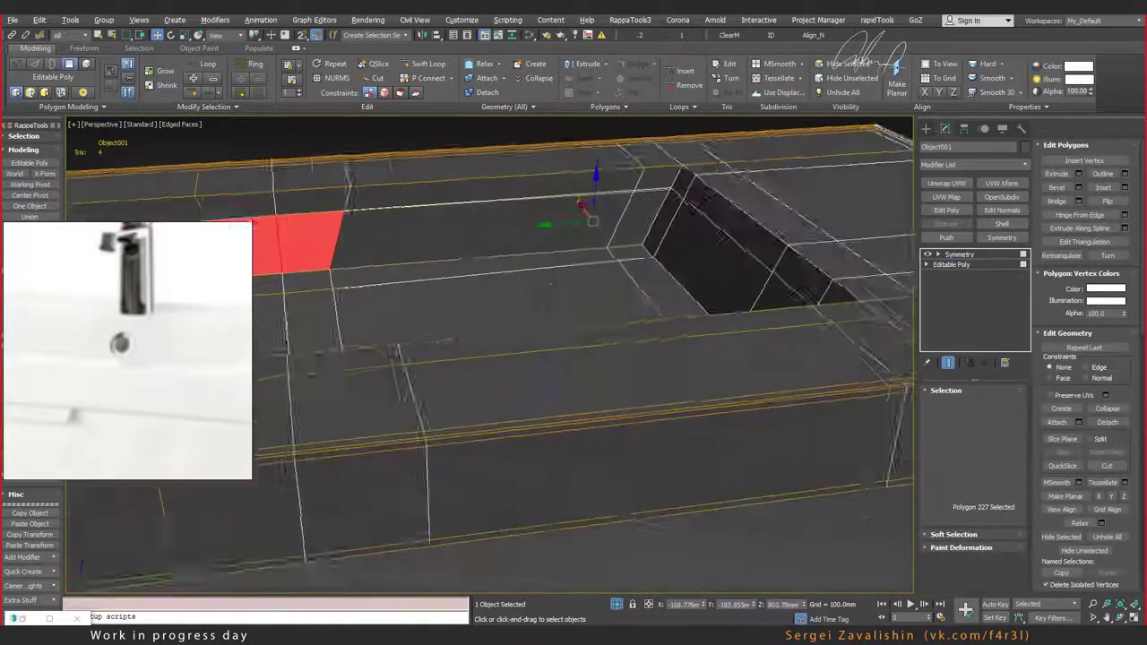
ctrl+click(304, 211)
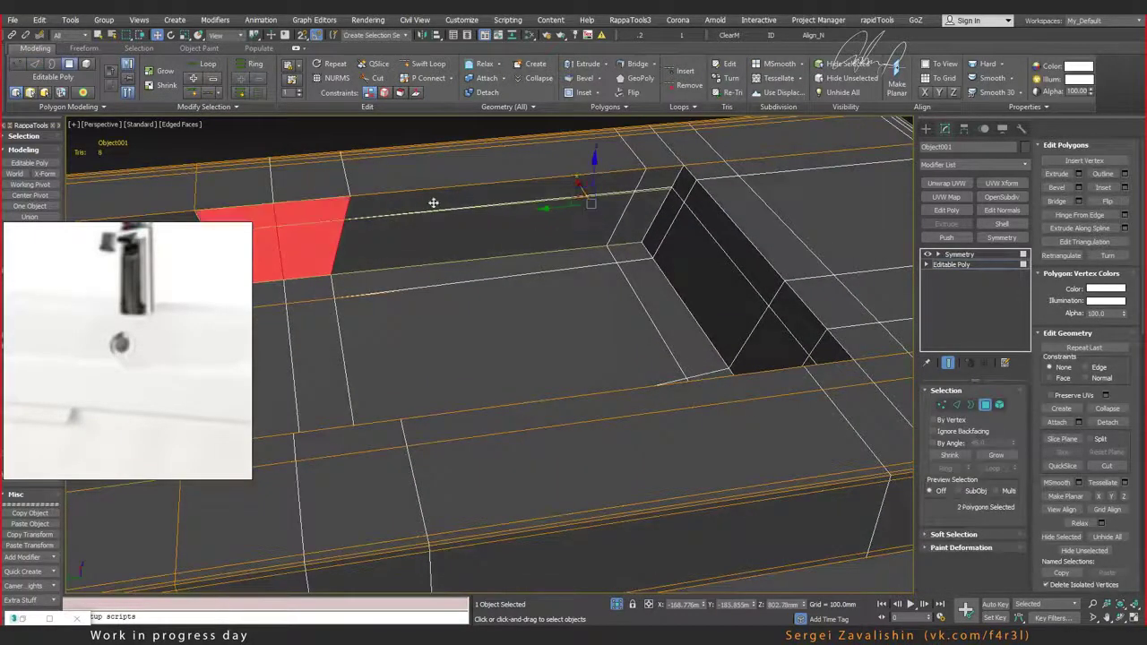
mouse_move(350, 236)
alt+middle_down()
mouse_move(425, 238)
mouse_move(543, 272)
alt+middle_up()
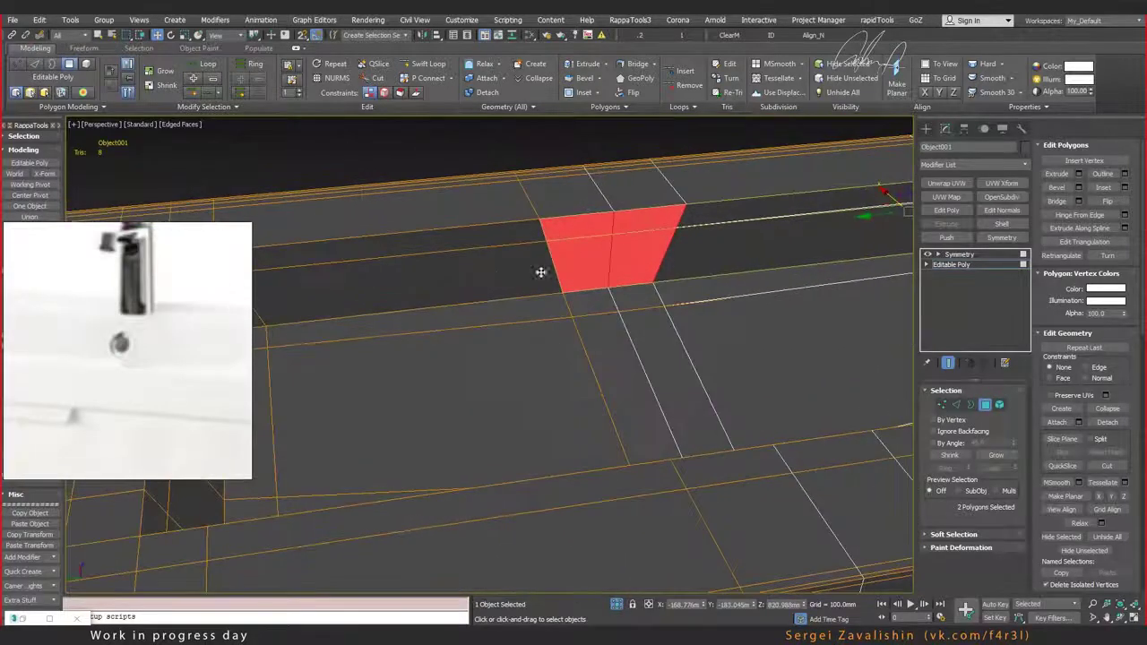
ctrl+click(543, 272)
mouse_move(424, 259)
alt+middle_down()
mouse_move(551, 256)
mouse_move(469, 294)
alt+middle_up()
ctrl+click(379, 305)
ctrl+click(368, 259)
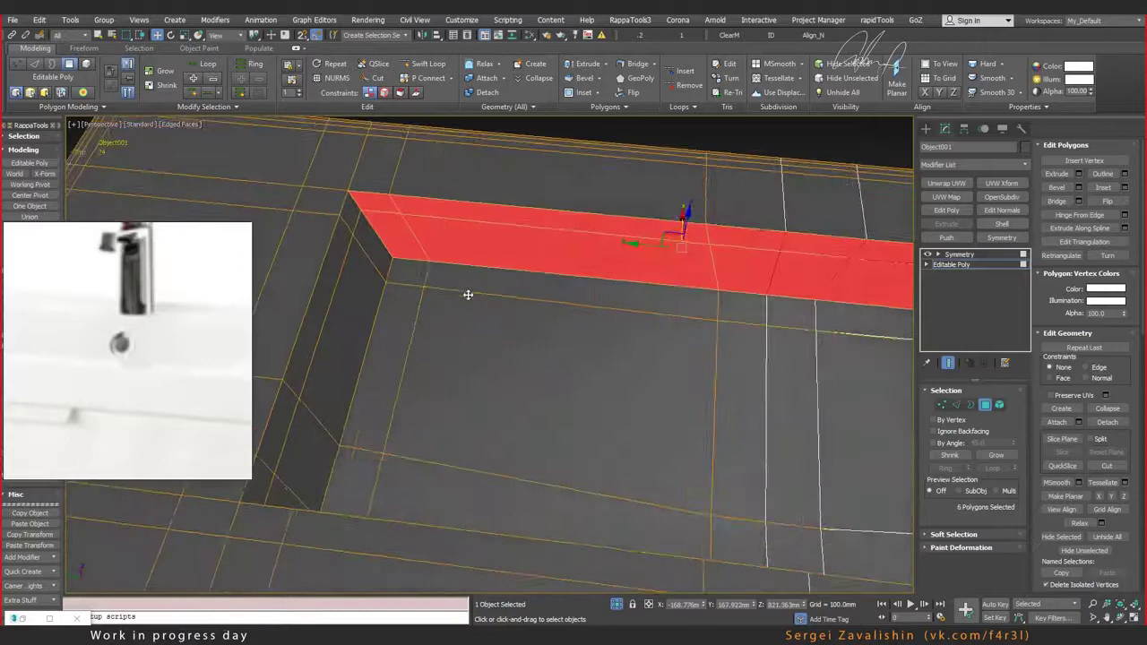
ctrl+click(354, 215)
ctrl+click(390, 260)
ctrl+click(492, 286)
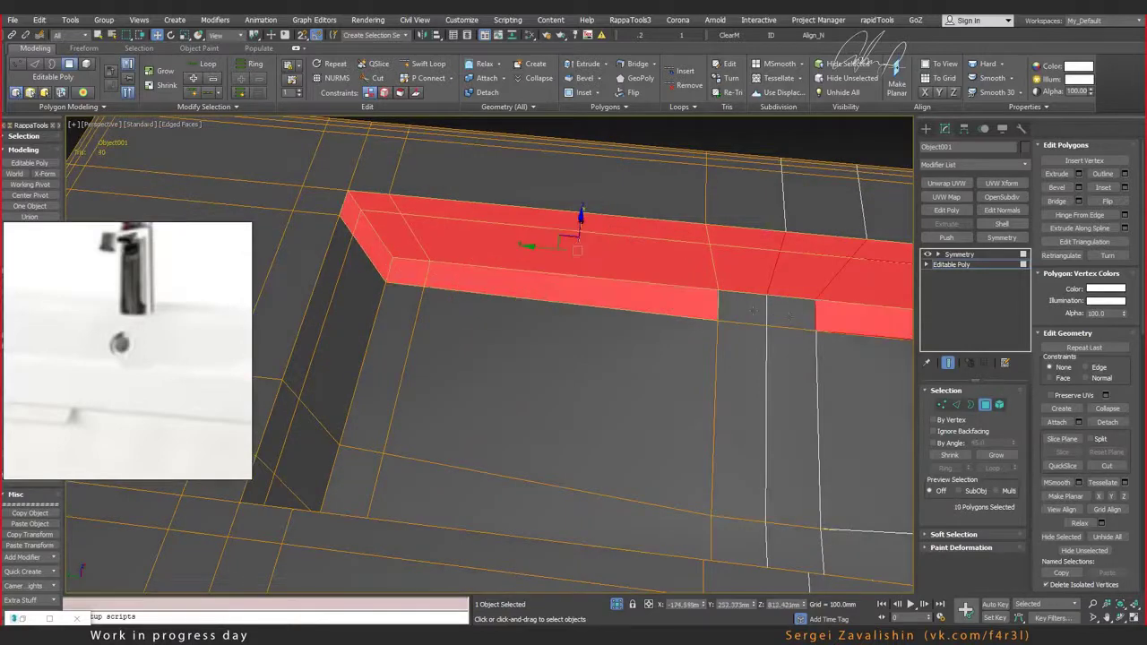
ctrl+click(753, 311)
alt+middle_drag(753, 314, 654, 260)
Step: Open the Modifier List dropdown
click(1027, 166)
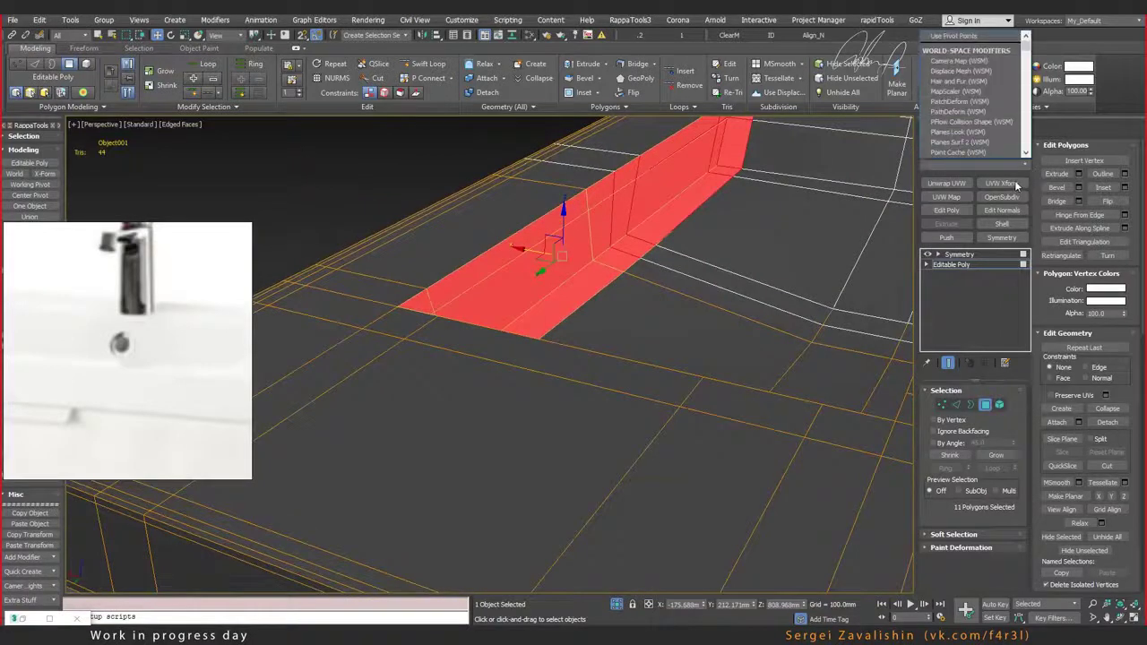
click(1025, 168)
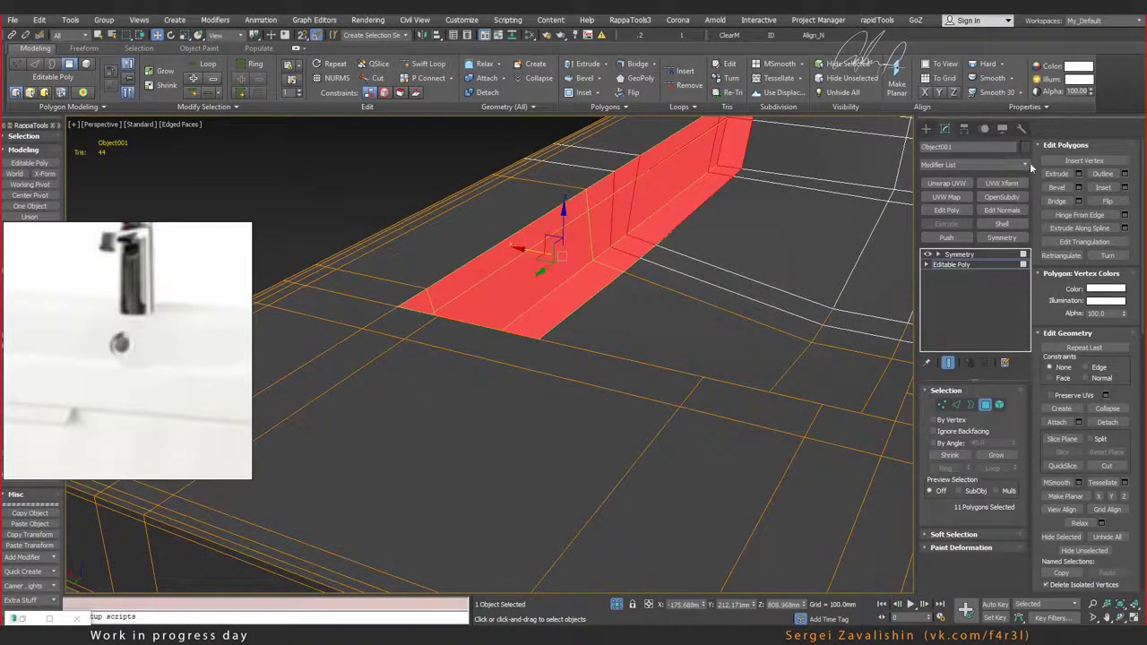
click(1027, 166)
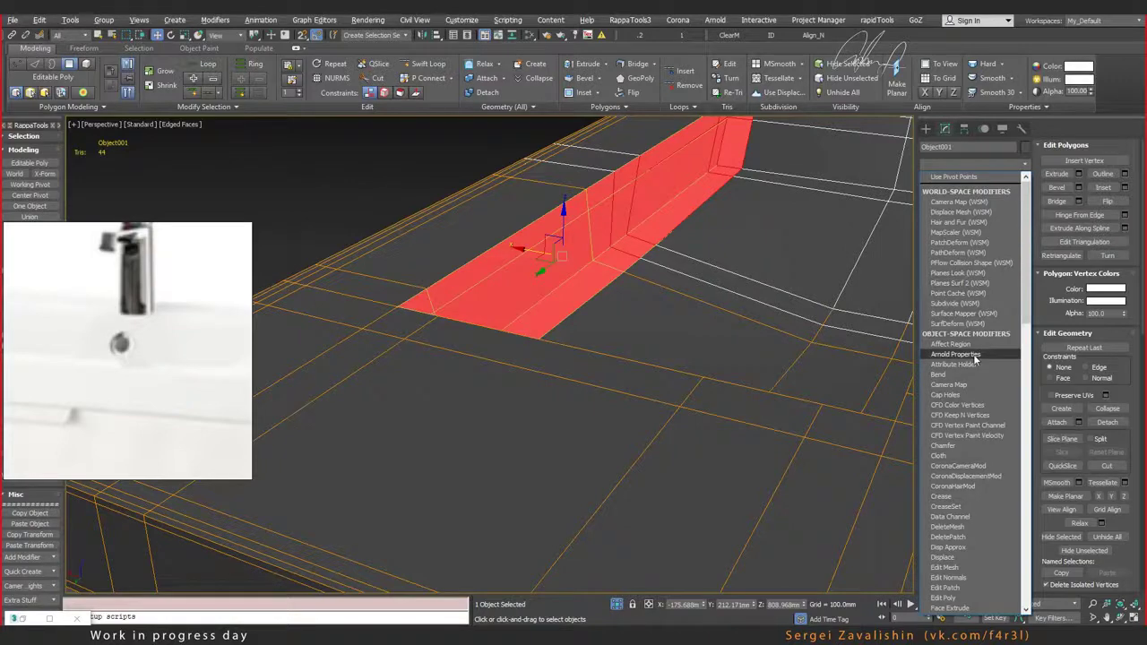
Step: Apply an FFD 2x2x2 modifier to the selected basin faces
key(f)
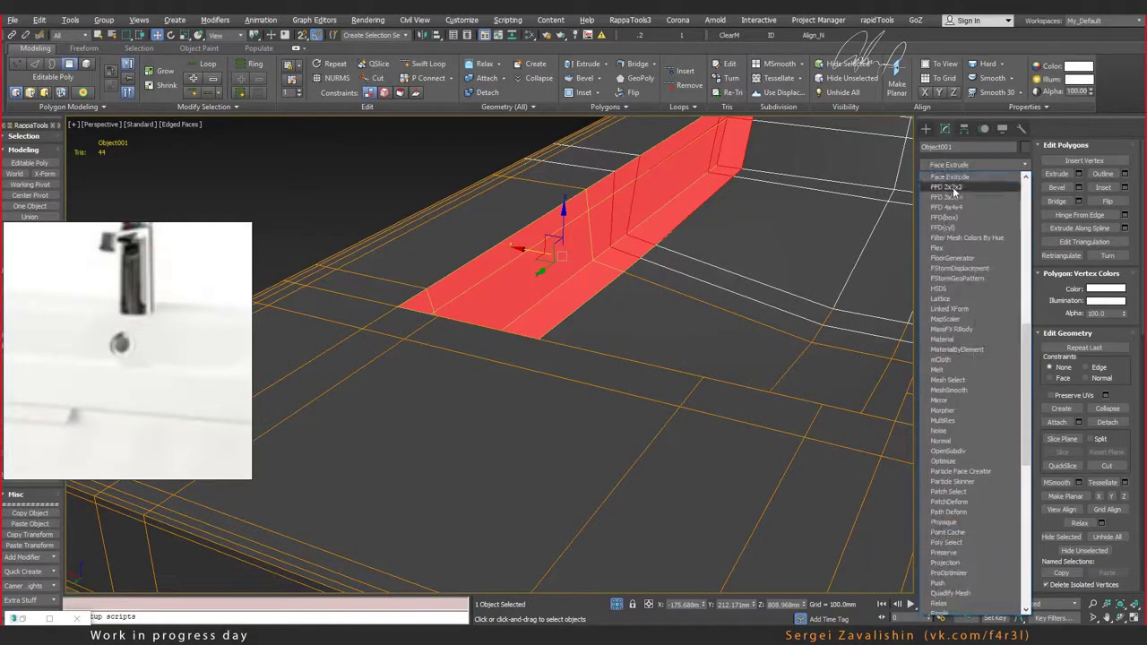
click(950, 186)
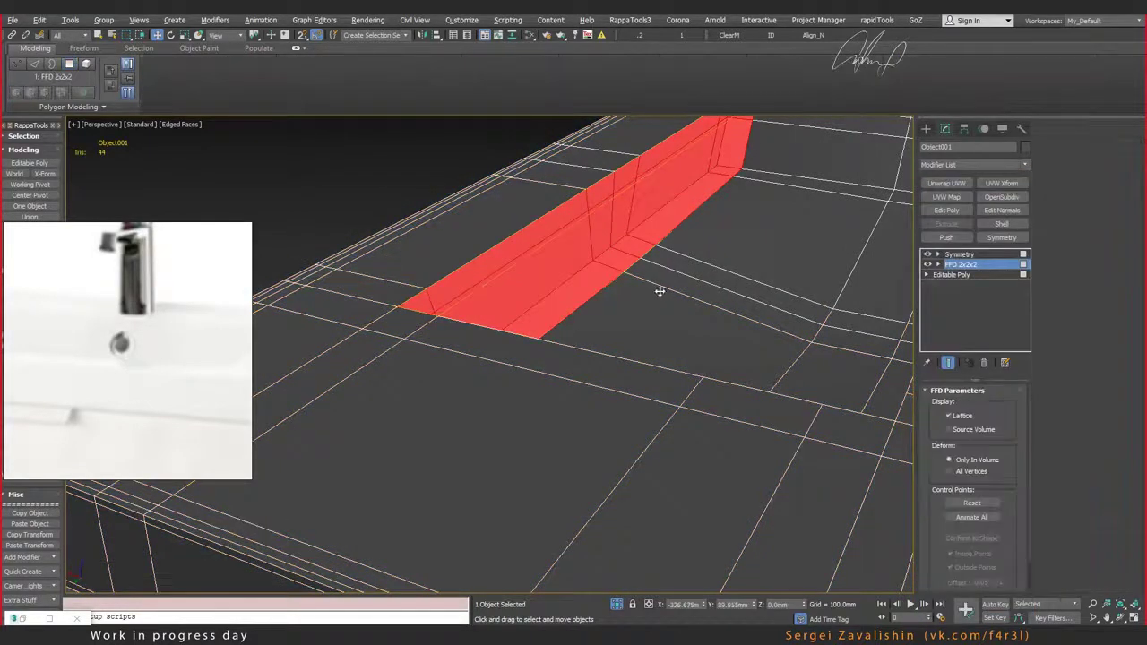
scroll(661, 288, down, 3)
alt+middle_drag(660, 290, 794, 277)
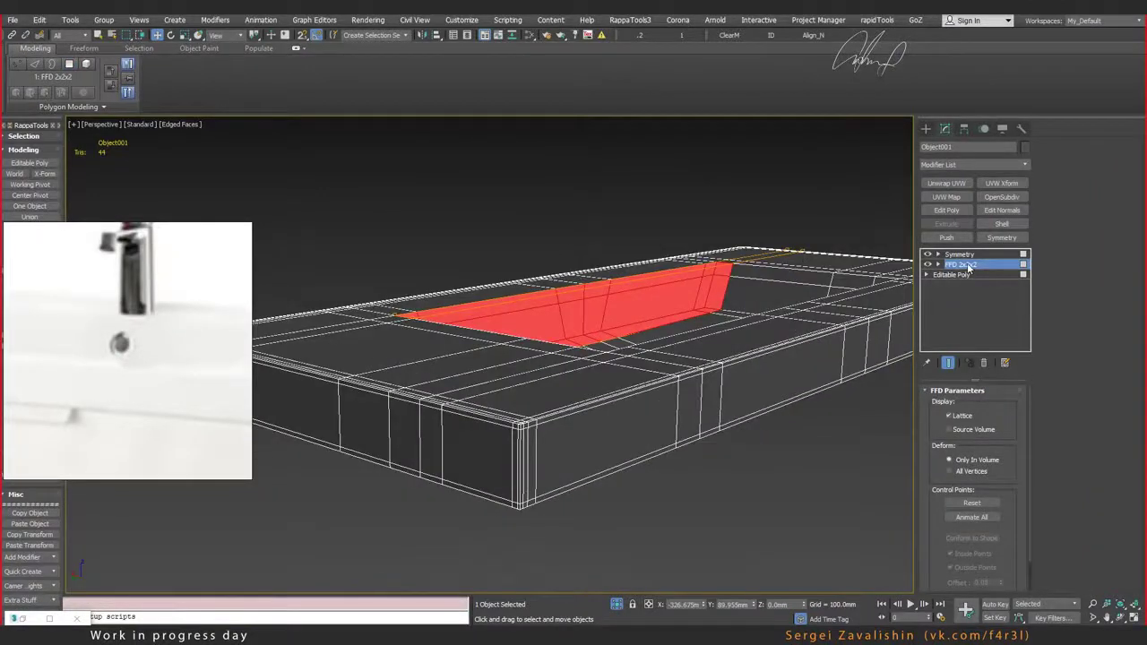
key(Return)
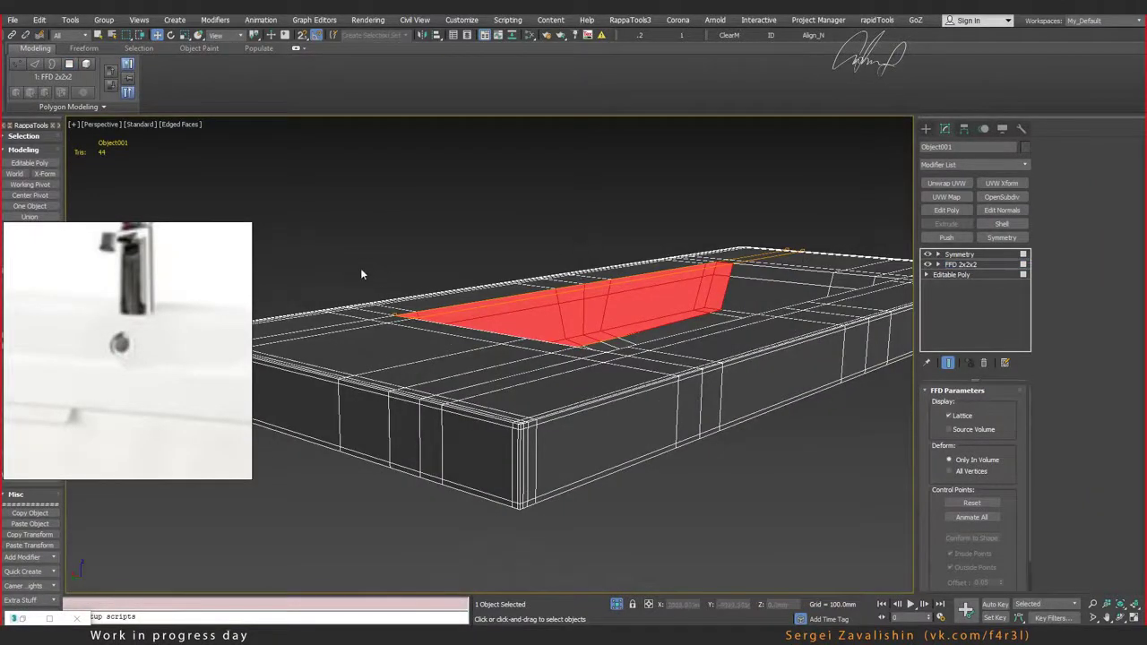
click(401, 314)
alt+middle_drag(724, 310, 622, 322)
alt+middle_drag(541, 341, 529, 352)
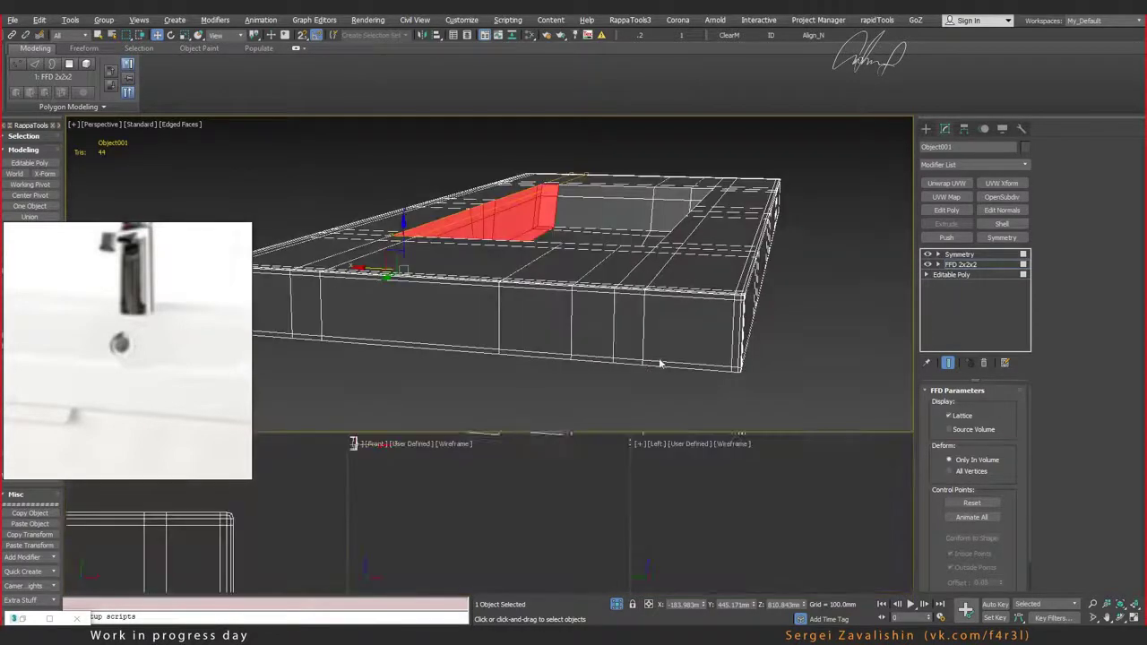
key(alt+w)
key(z)
Step: In a maximized Front view, slide the bottom lattice control points left along X
key(alt+w)
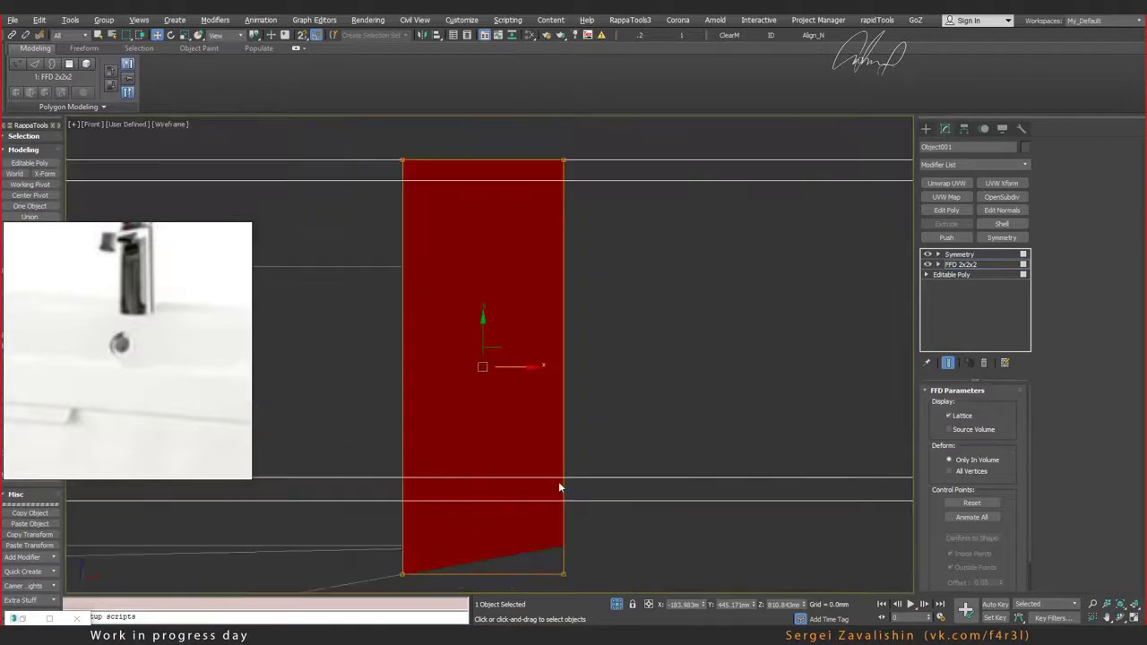
scroll(559, 481, down, 5)
middle_drag(558, 481, 667, 307)
scroll(668, 307, down, 2)
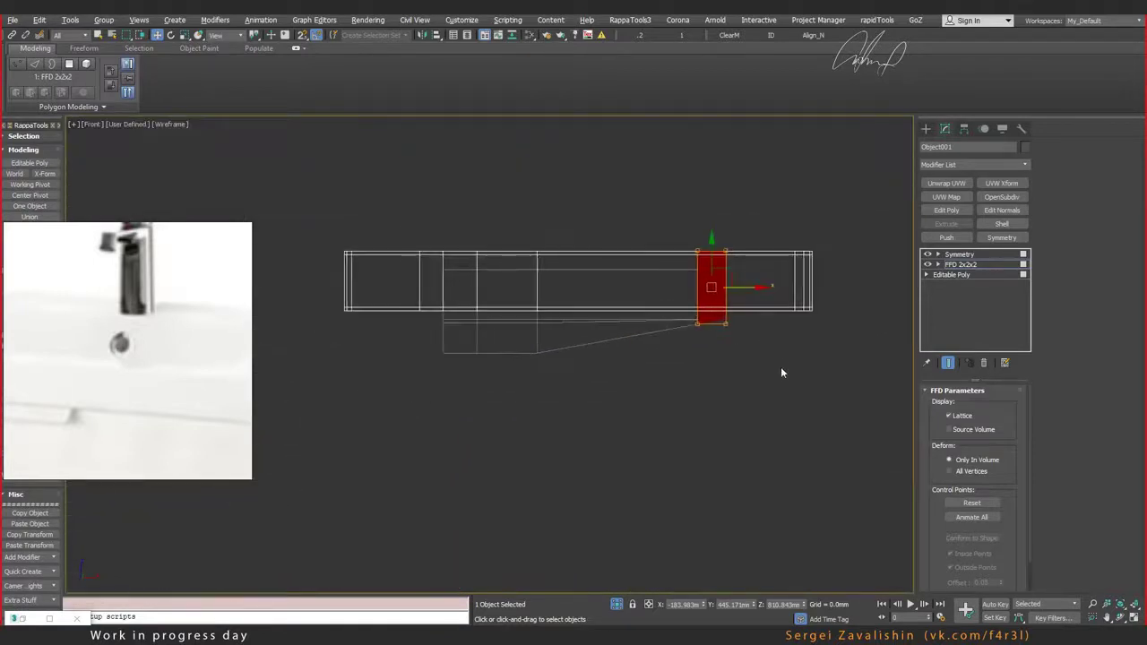
click(726, 324)
scroll(740, 323, up, 2)
scroll(725, 317, up, 2)
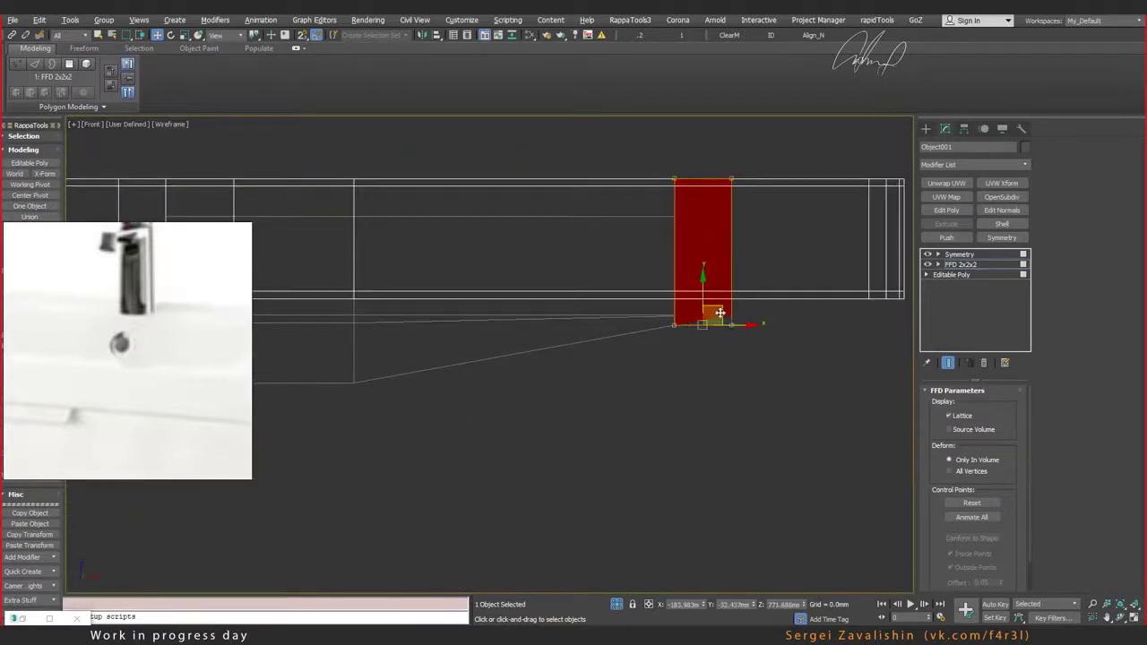
drag(591, 293, 789, 388)
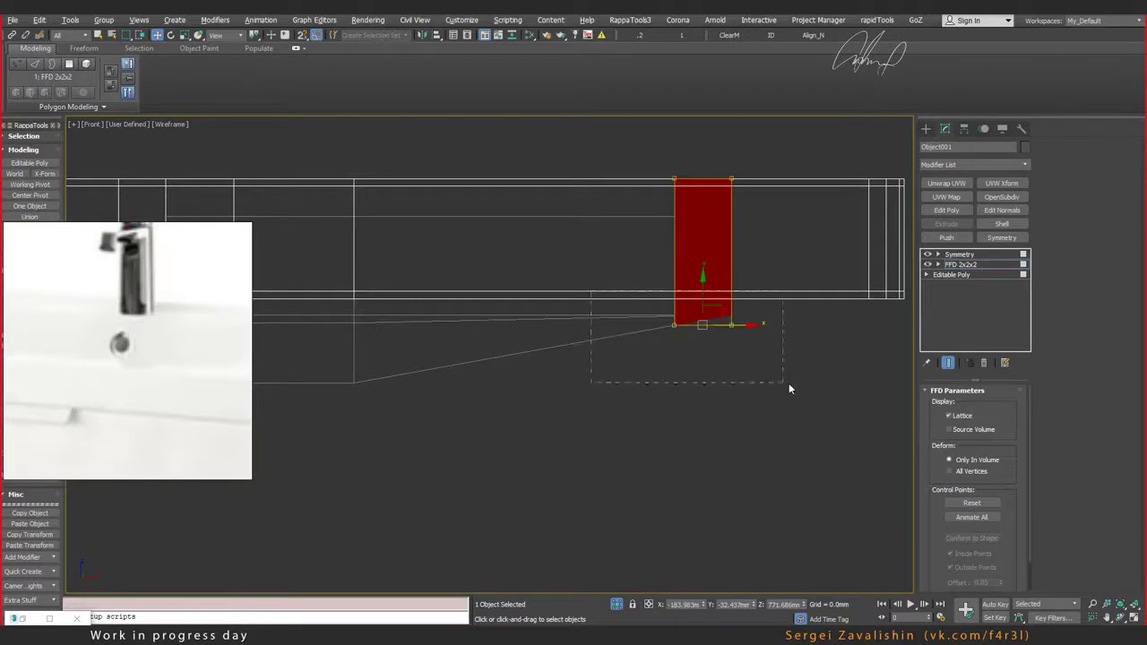
click(940, 266)
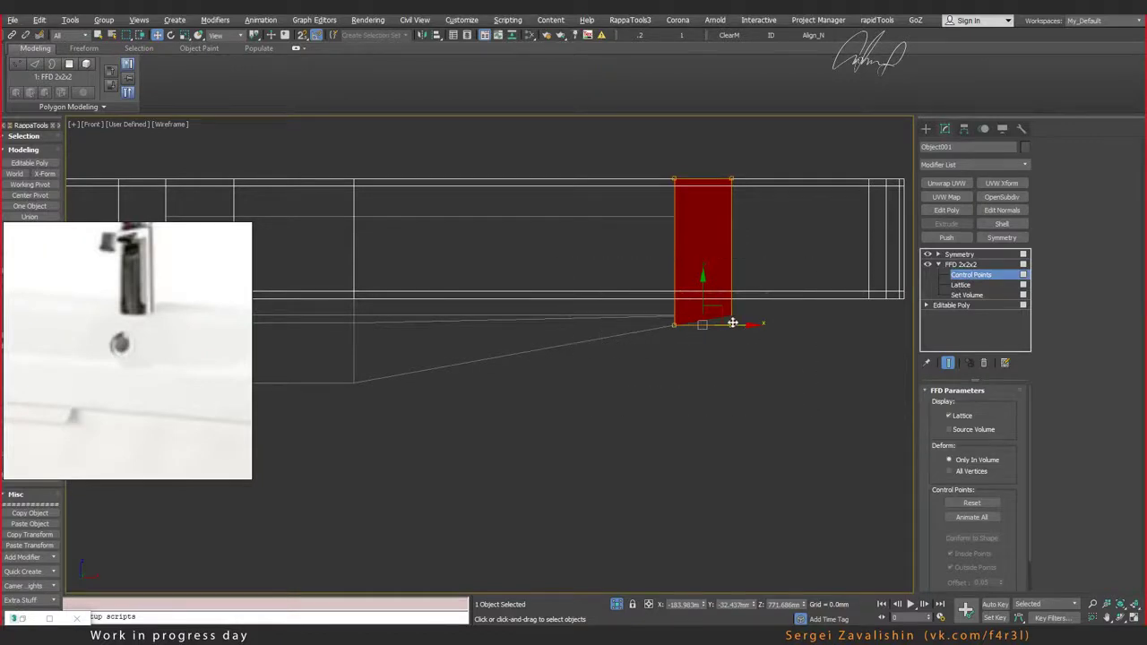
mouse_move(732, 323)
mouse_down()
mouse_move(663, 309)
mouse_move(626, 316)
mouse_up()
scroll(622, 347, up, 3)
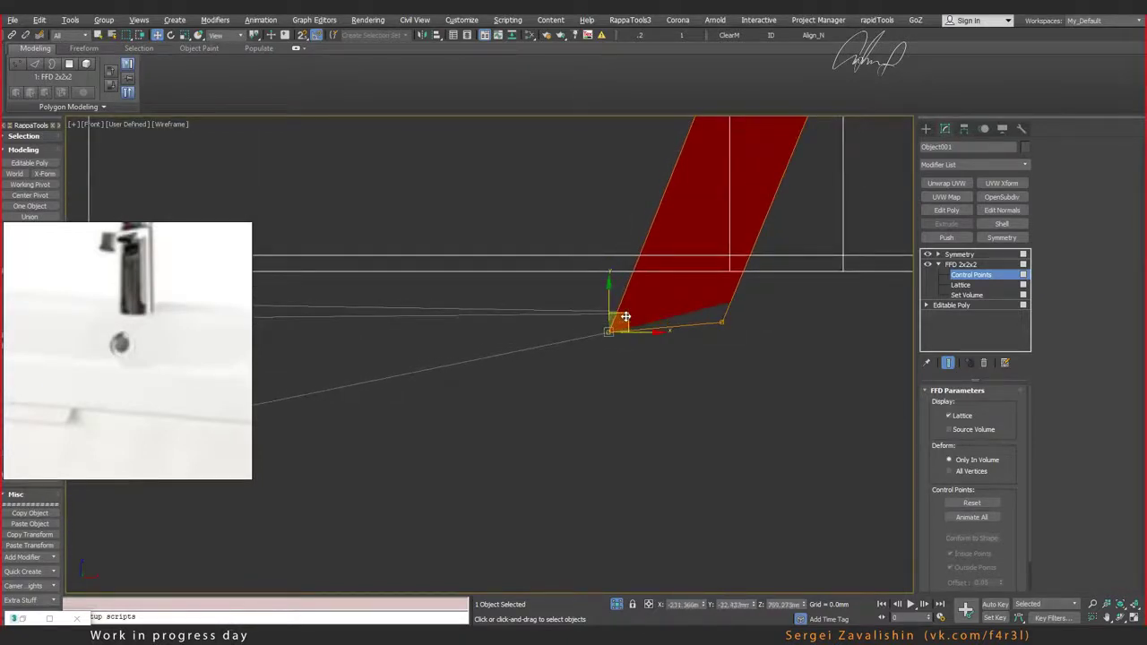
scroll(653, 320, down, 3)
Step: Return to Perspective, leave Control Points, and orbit to check the slanted basin end
key(alt+w)
mouse_move(616, 244)
alt+middle_down()
mouse_move(621, 278)
mouse_move(591, 278)
alt+middle_up()
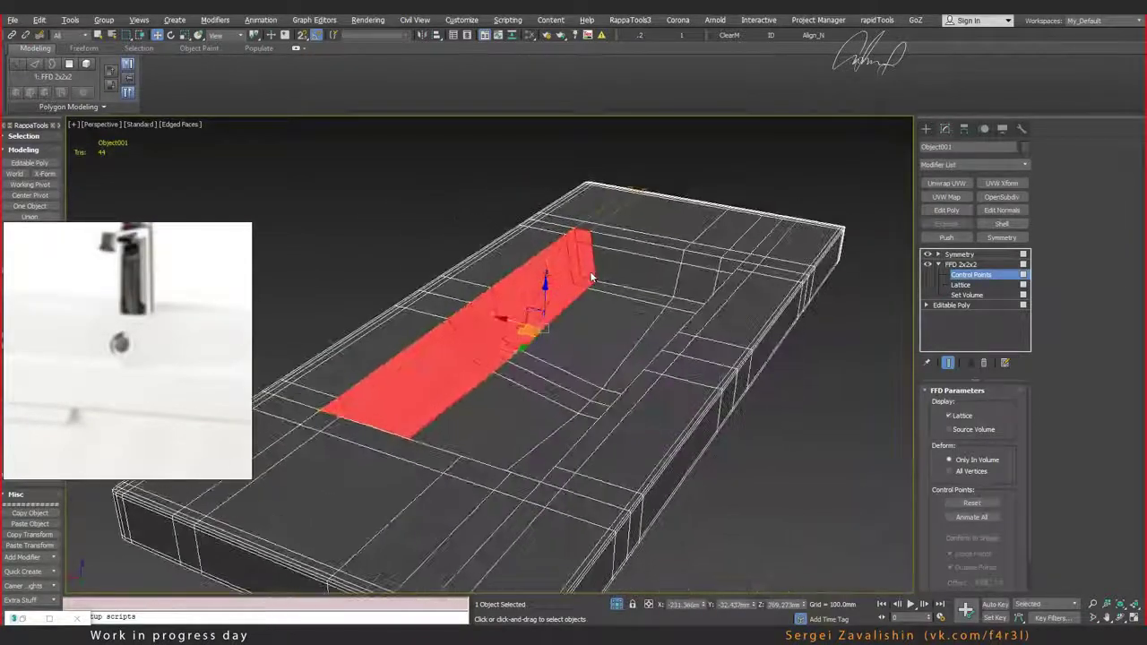
click(961, 264)
click(938, 265)
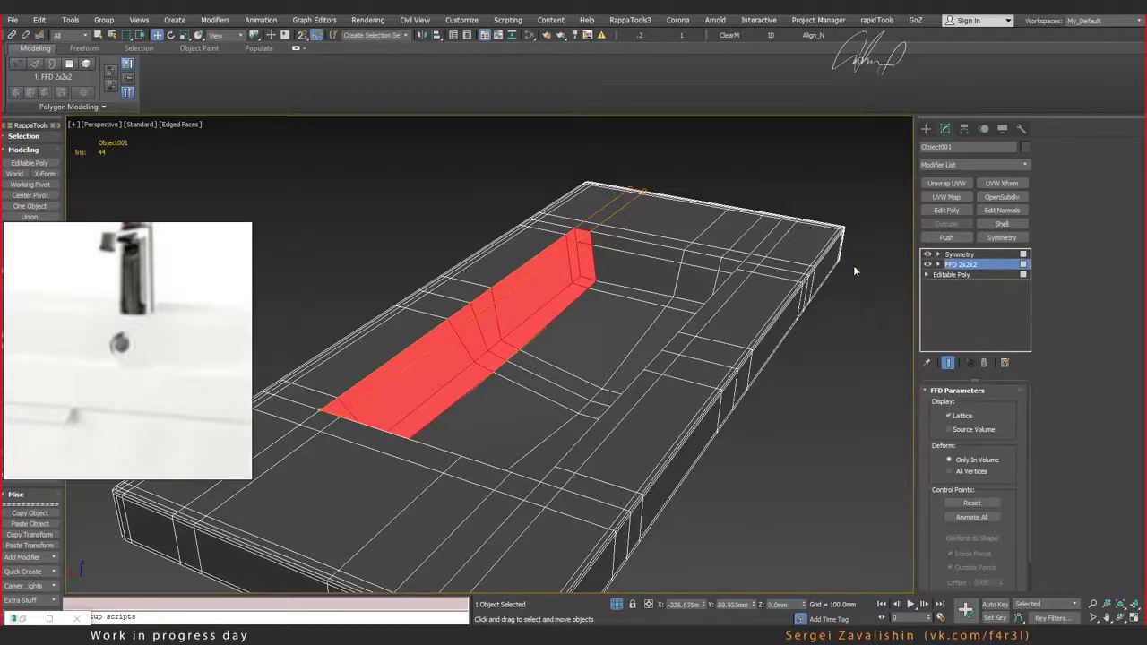
mouse_move(855, 271)
alt+middle_down()
mouse_move(607, 248)
mouse_move(722, 310)
mouse_move(601, 364)
mouse_move(658, 306)
mouse_move(710, 299)
alt+middle_up()
Step: Collapse only the FFD 2x2x2 into the Editable Poly, reverting the mistaken collapse attempts
mouse_move(704, 301)
alt+middle_down()
mouse_move(622, 287)
mouse_move(661, 287)
alt+middle_up()
scroll(660, 296, up, 3)
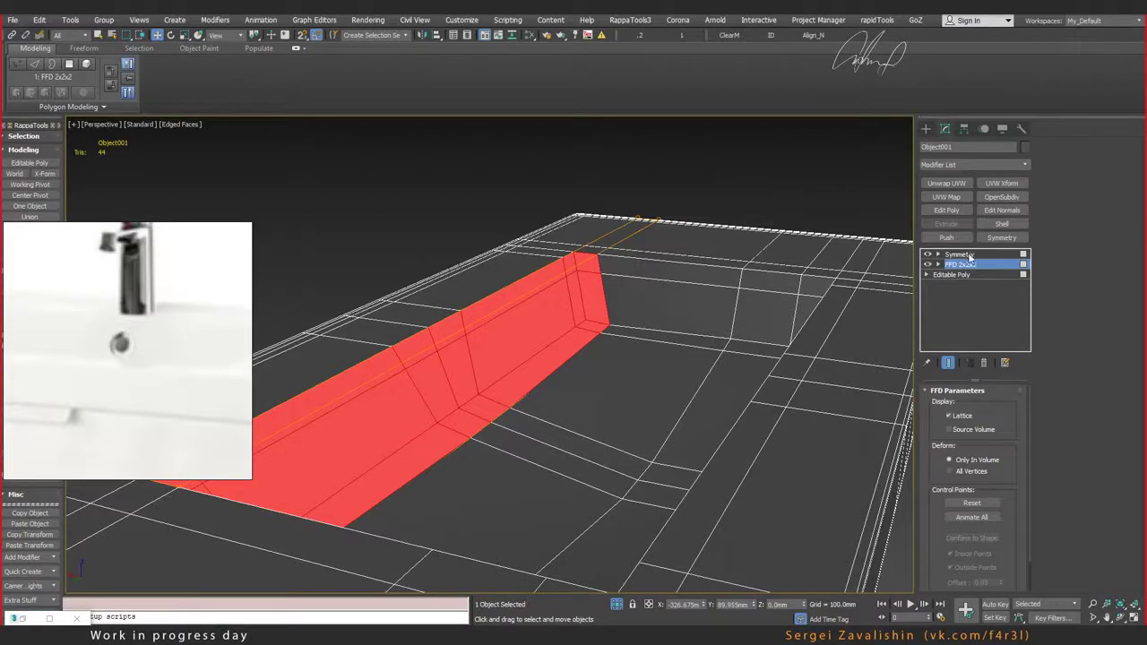
right_click(964, 269)
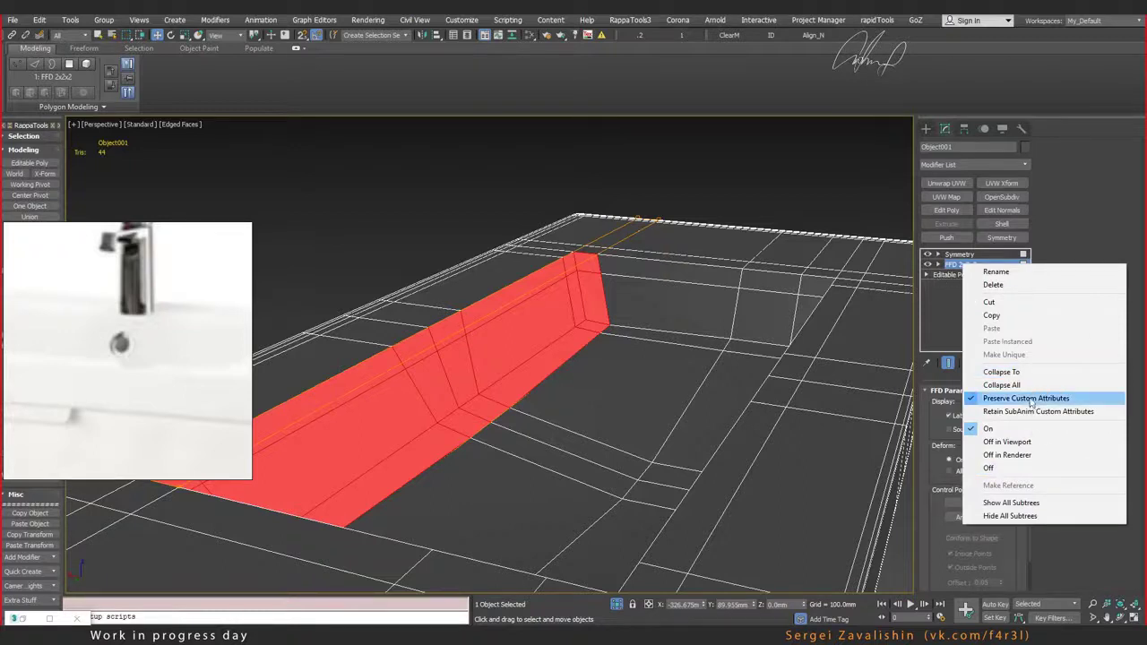
click(1002, 373)
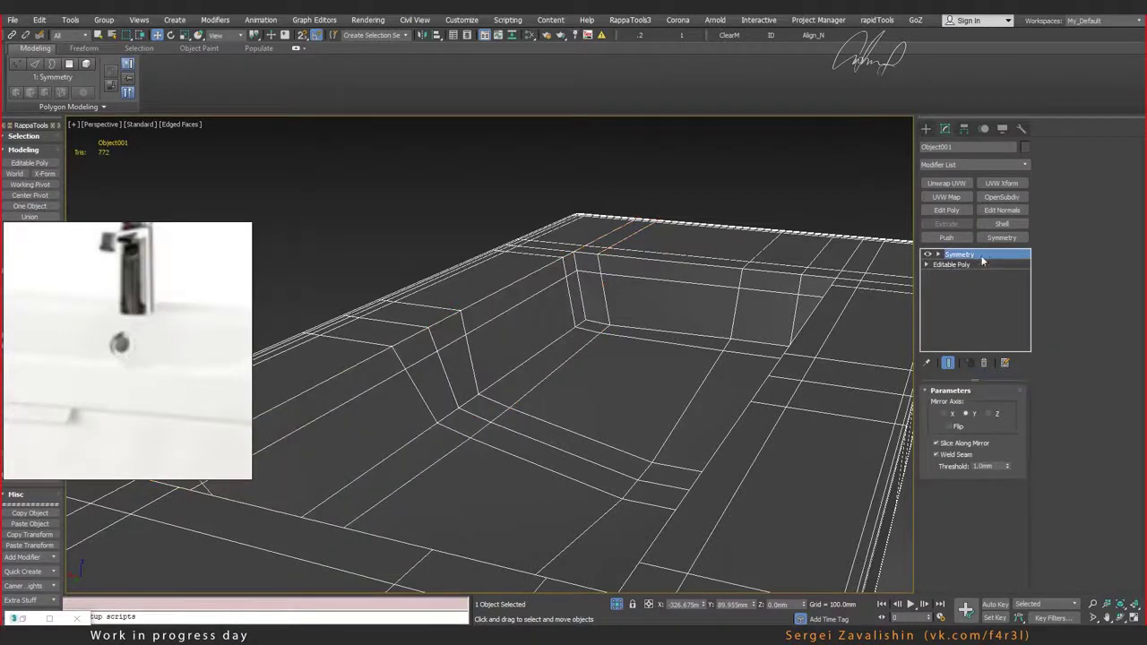
key(ctrl+z)
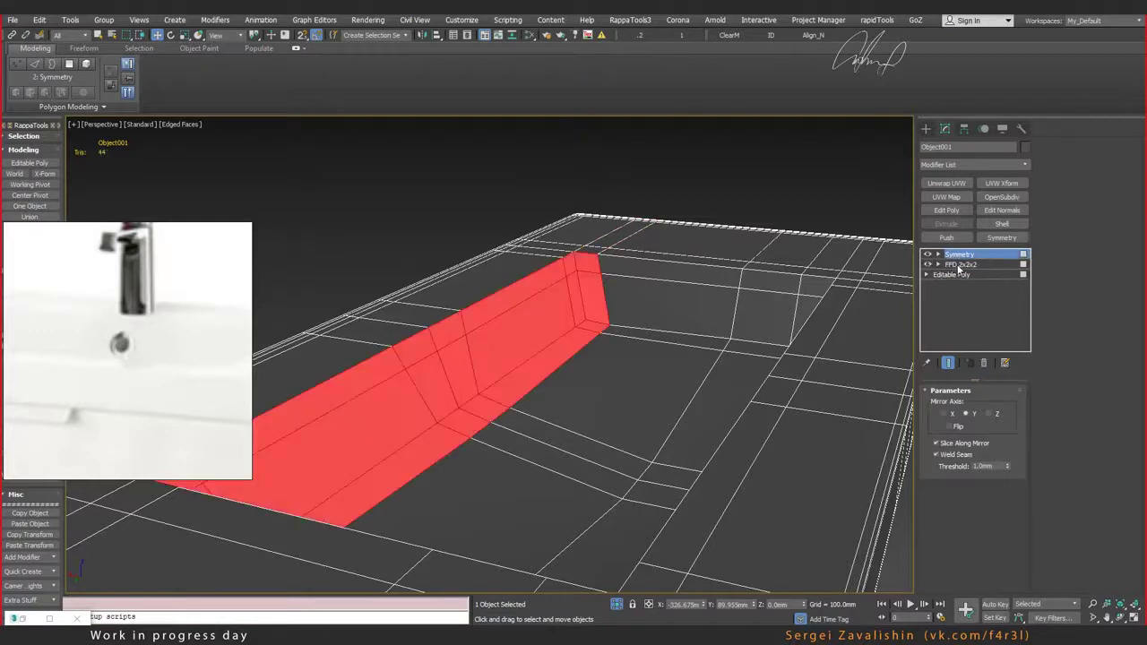
right_click(954, 264)
click(952, 269)
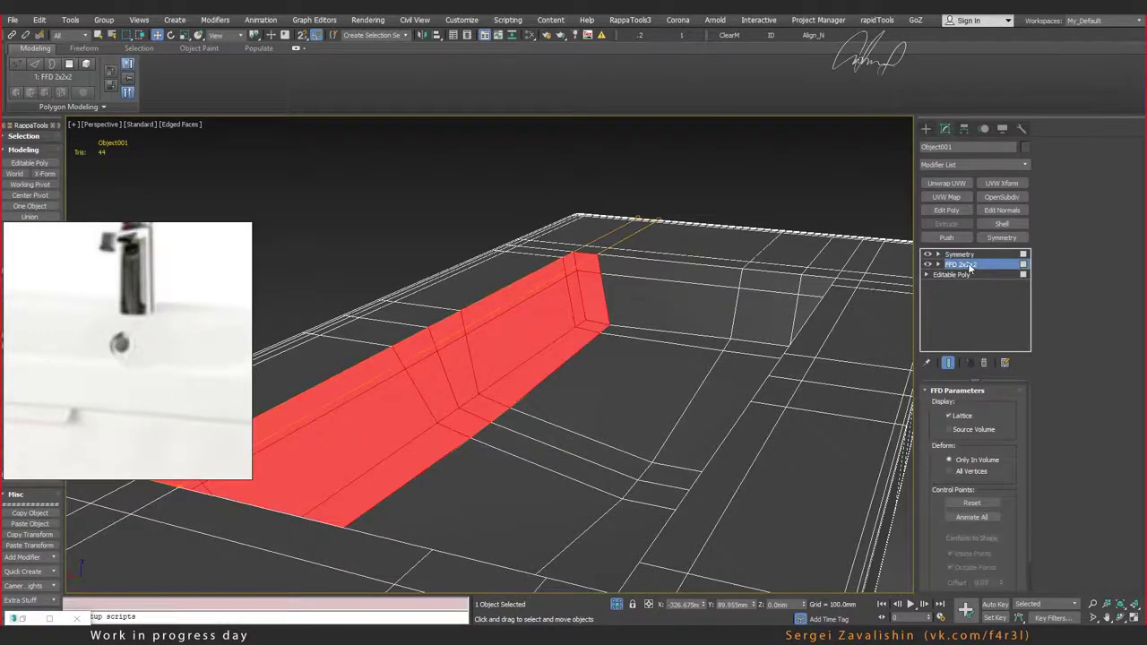
right_click(961, 265)
click(1019, 386)
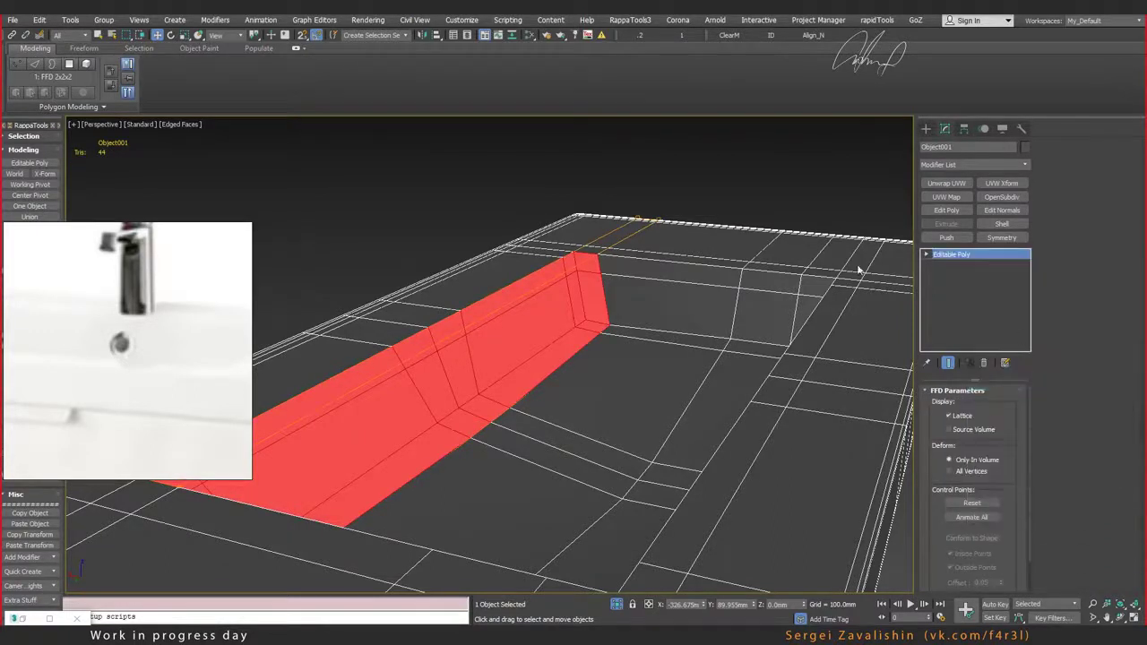
key(ctrl+z)
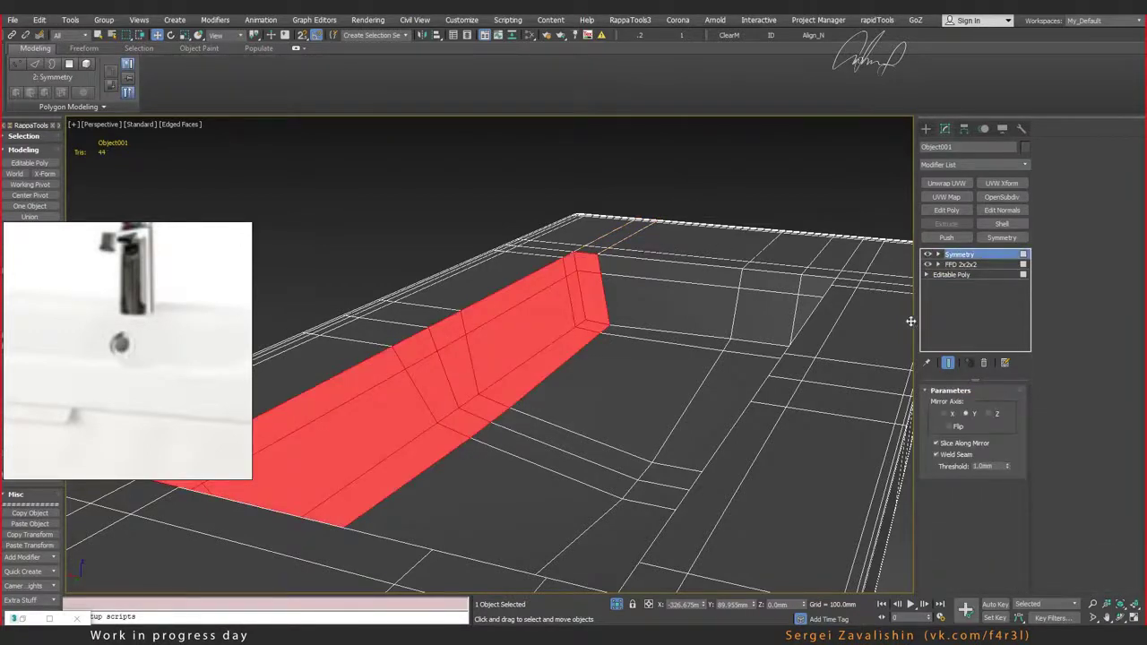
click(967, 272)
right_click(967, 271)
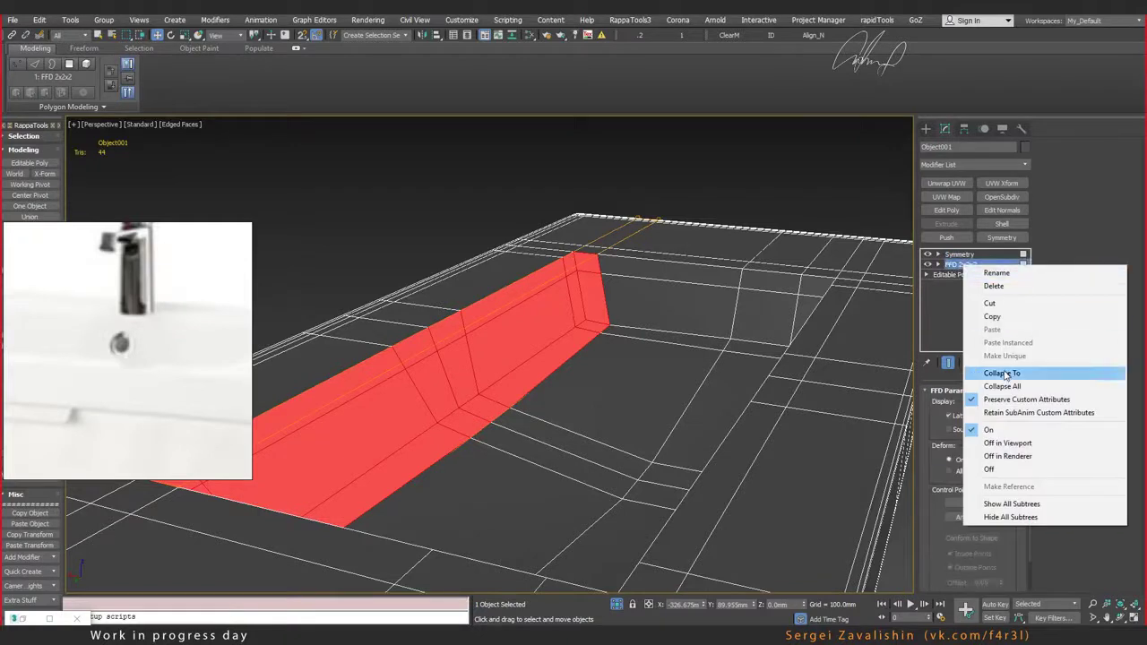
click(1005, 375)
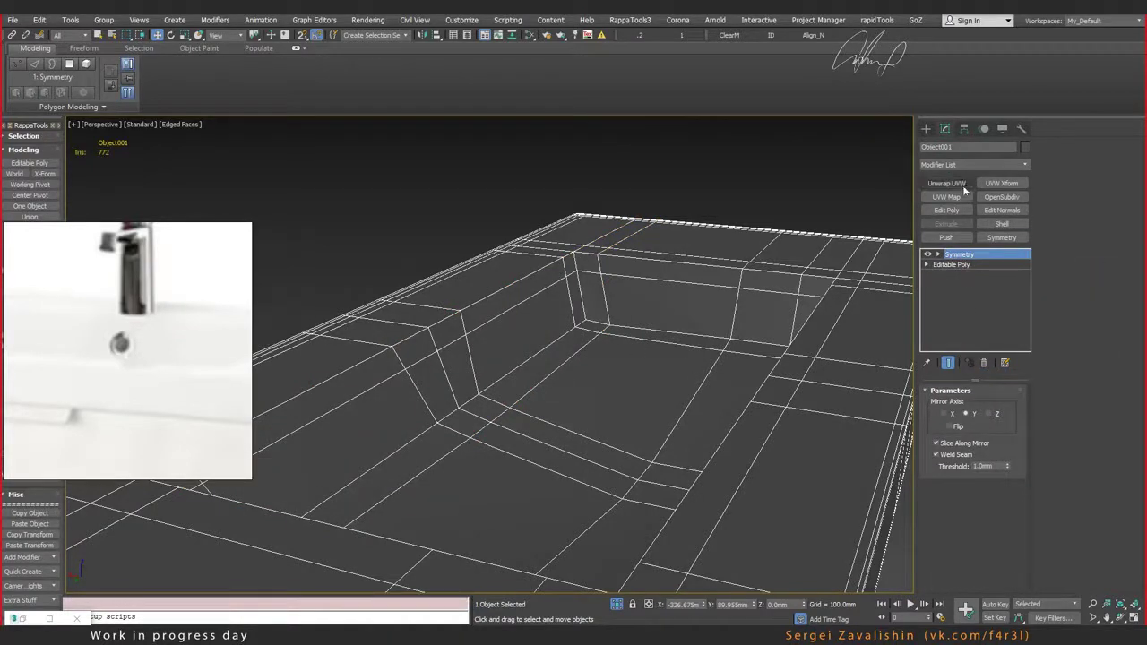
Step: Select the base Editable Poly and turn on Show End Result to see the mirrored sink
click(949, 265)
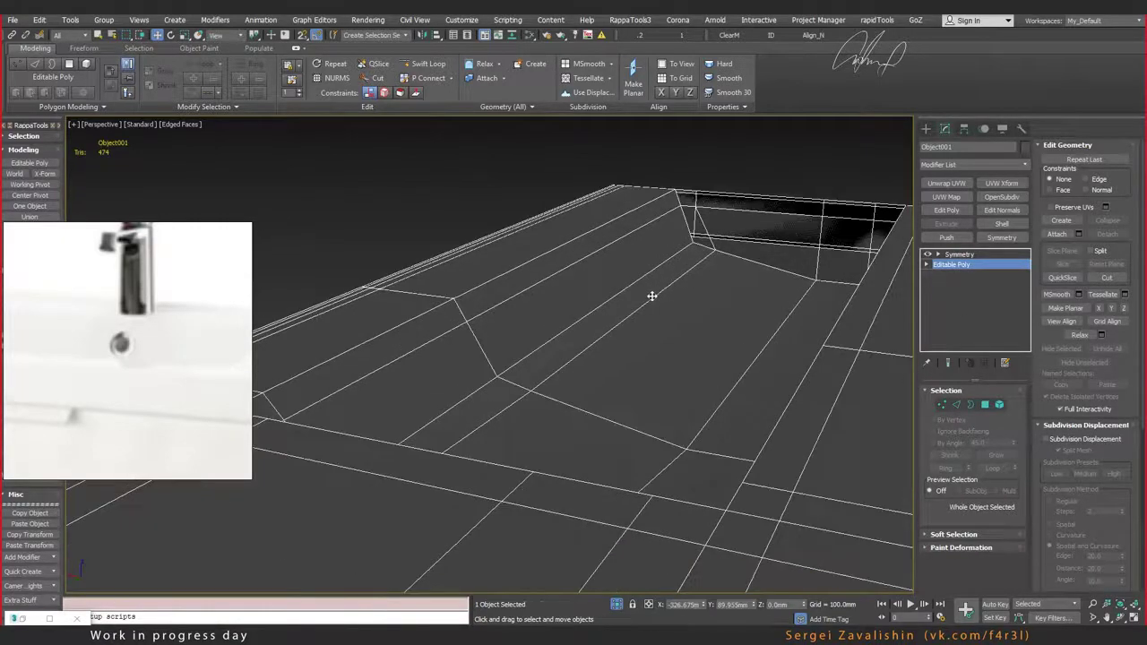
key(z)
mouse_move(628, 358)
alt+middle_down()
mouse_move(589, 384)
mouse_move(710, 366)
mouse_move(797, 226)
alt+middle_up()
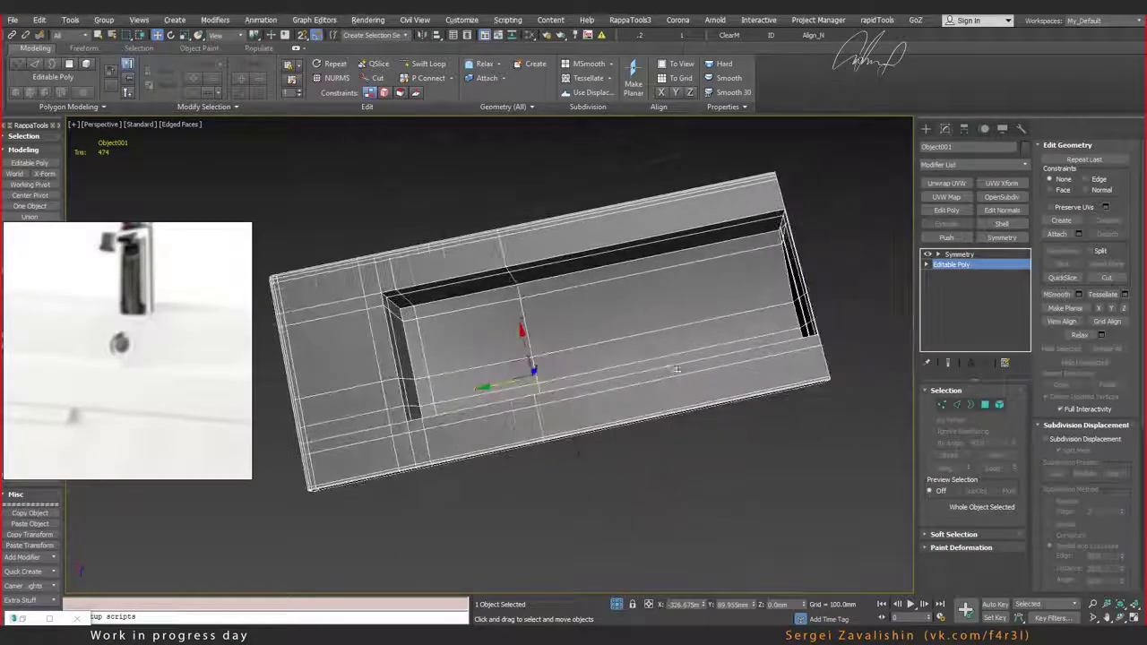
mouse_move(613, 328)
alt+middle_down()
mouse_move(702, 274)
mouse_move(753, 260)
alt+middle_up()
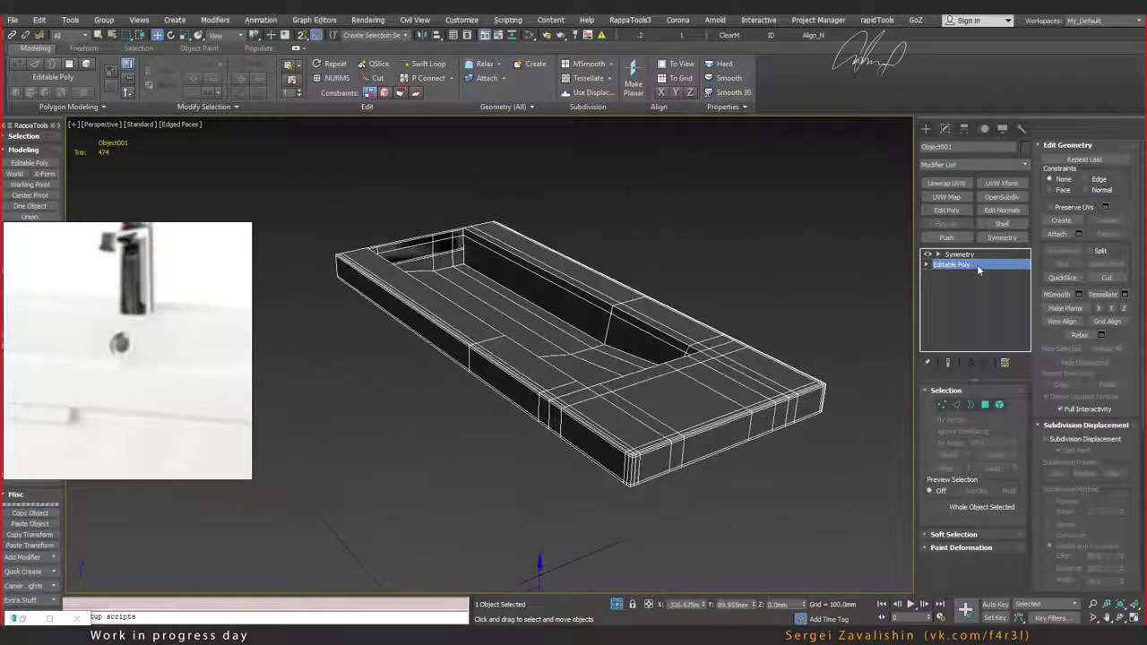
click(949, 363)
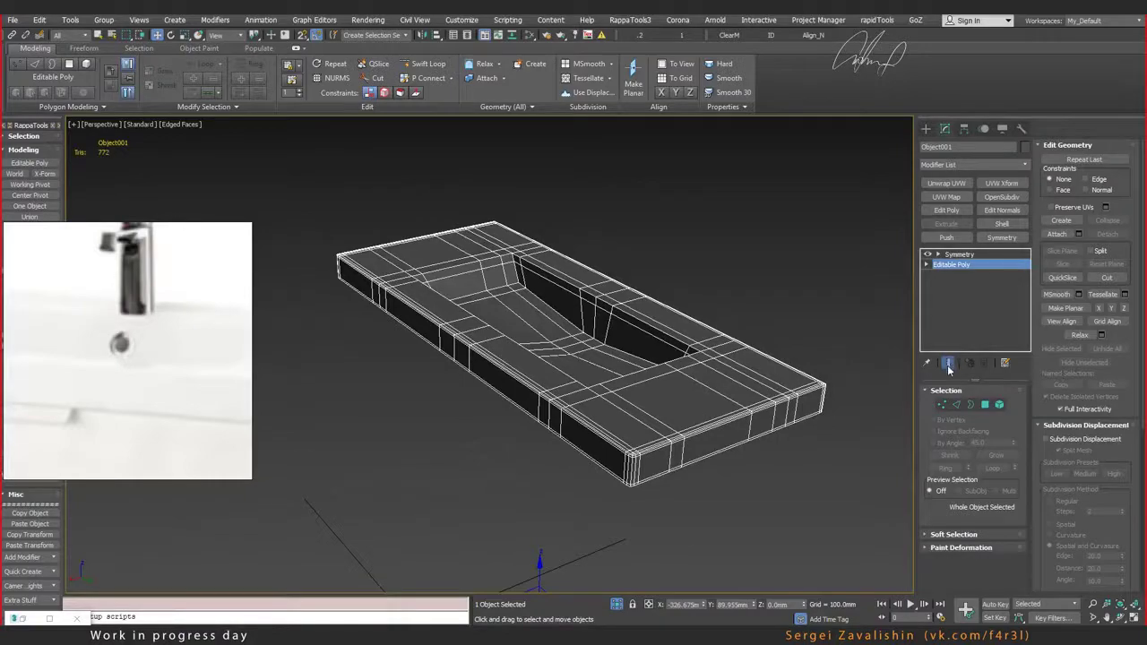
alt+middle_drag(498, 320, 573, 350)
scroll(456, 320, up, 2)
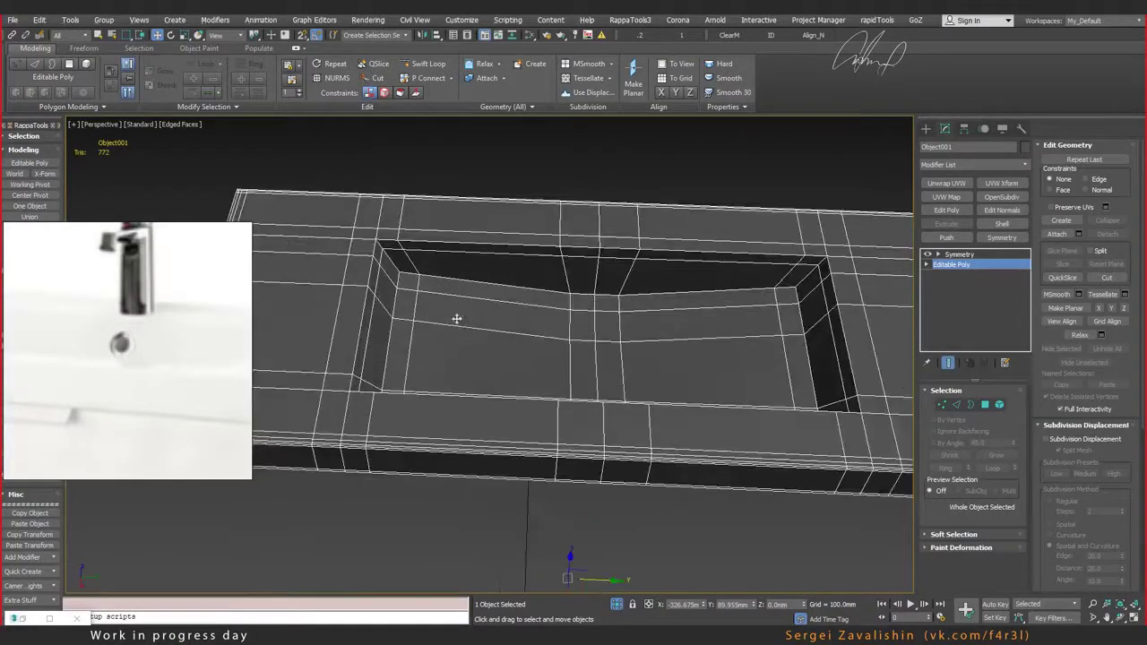
scroll(508, 313, up, 1)
mouse_move(508, 313)
alt+middle_down()
mouse_move(596, 331)
mouse_move(598, 307)
mouse_move(583, 314)
mouse_move(583, 335)
mouse_move(535, 333)
mouse_move(494, 312)
mouse_move(470, 320)
alt+middle_up()
scroll(493, 312, up, 2)
scroll(436, 359, up, 2)
scroll(494, 323, up, 2)
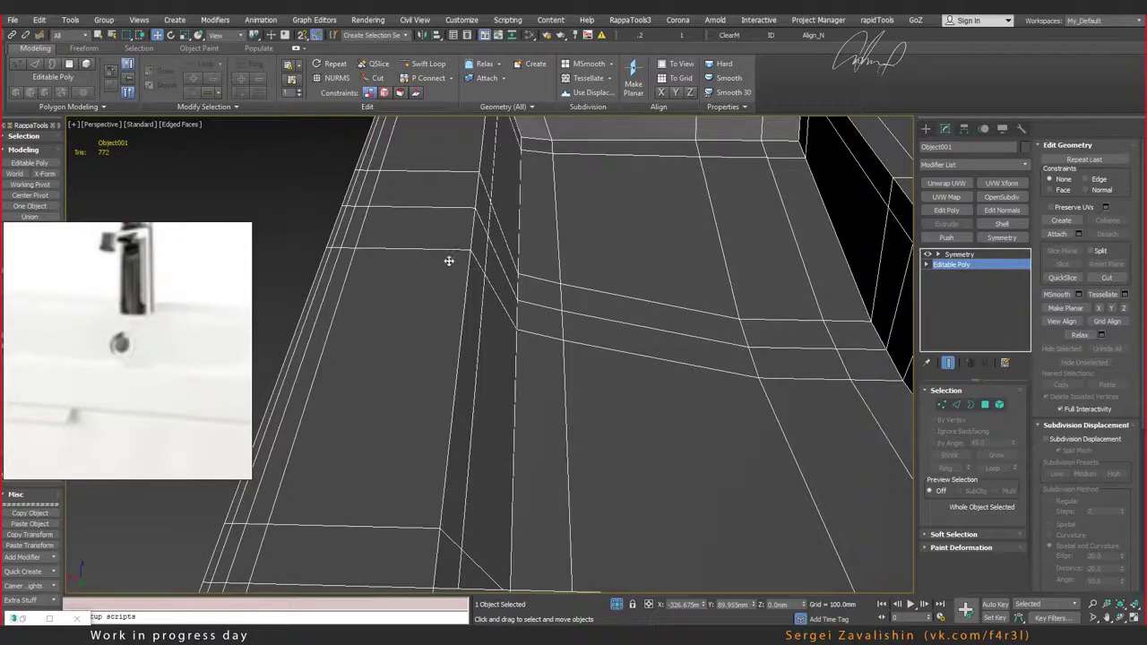
Step: Insert a Swift Loop edge loop across the slab beside the basin rim
key(alt+shift+w)
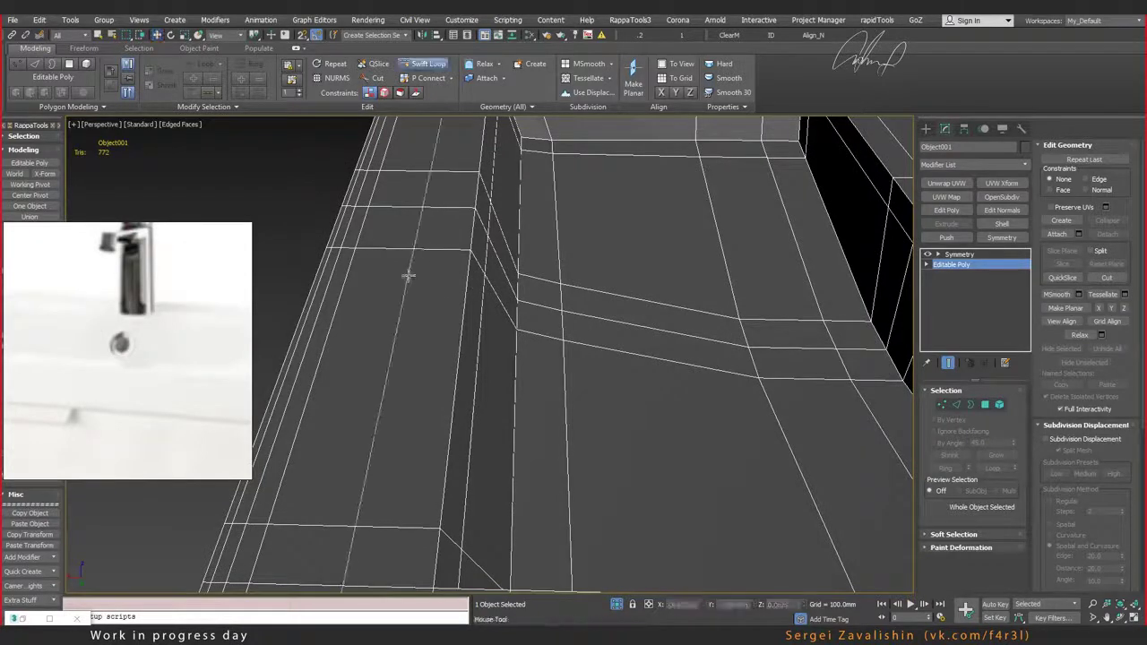
click(509, 273)
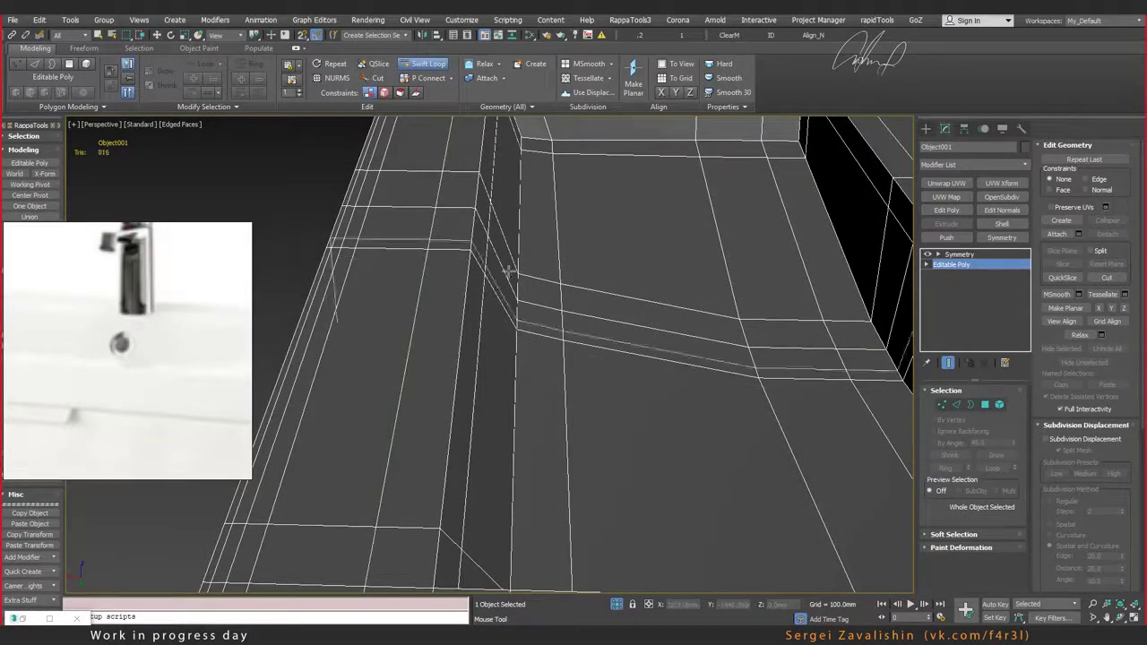
key(w)
scroll(533, 271, down, 3)
scroll(442, 273, up, 2)
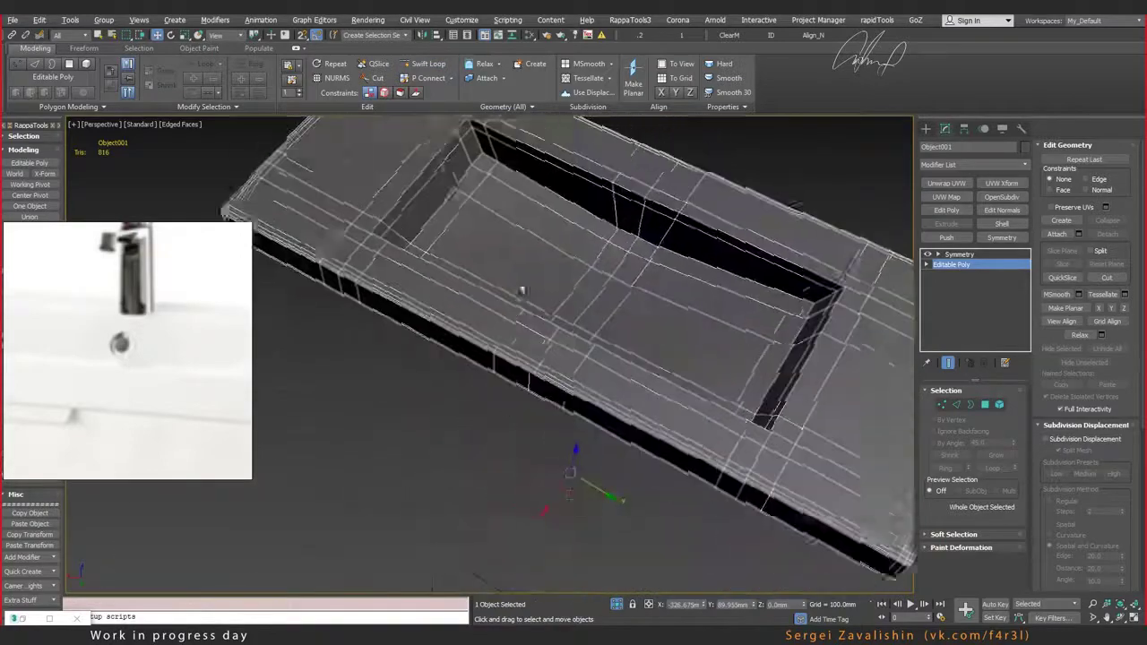
mouse_move(443, 274)
alt+middle_down()
mouse_move(535, 277)
mouse_move(483, 287)
mouse_move(504, 274)
mouse_move(597, 313)
mouse_move(546, 323)
mouse_move(651, 484)
alt+middle_up()
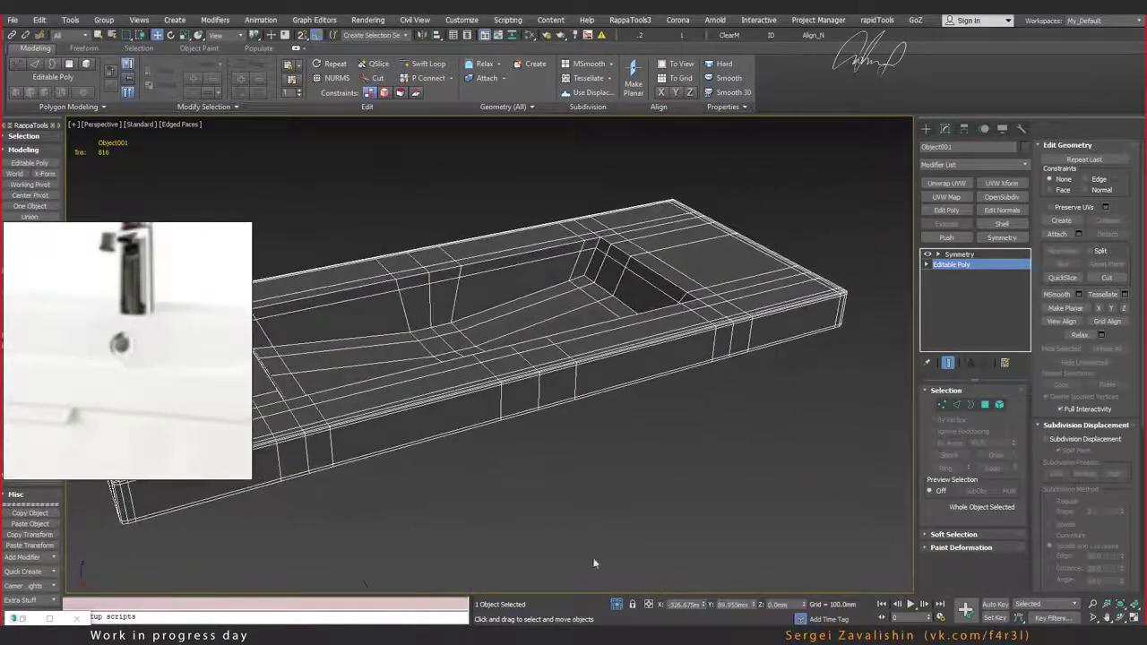
Step: At Edge level, select the edge loop across the basin floor and slide it slightly along X
mouse_move(594, 563)
alt+middle_down()
mouse_move(479, 333)
mouse_move(469, 376)
alt+middle_up()
scroll(474, 331, up, 3)
mouse_move(474, 331)
alt+middle_down()
mouse_move(514, 358)
mouse_move(525, 386)
mouse_move(536, 361)
alt+middle_up()
key(2)
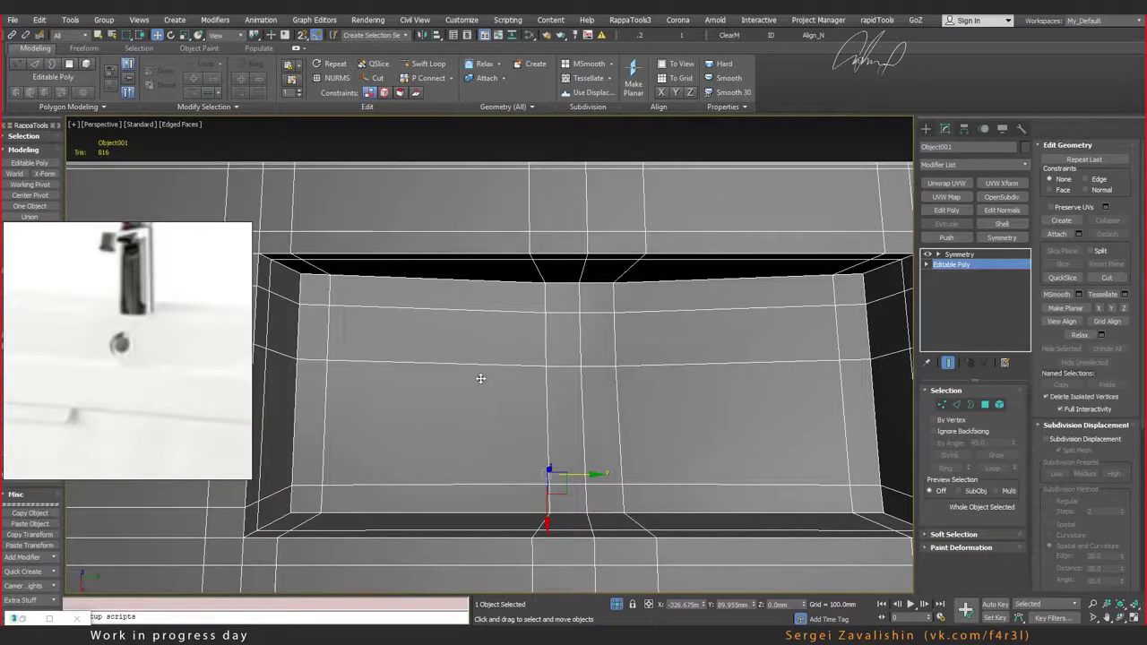
click(480, 366)
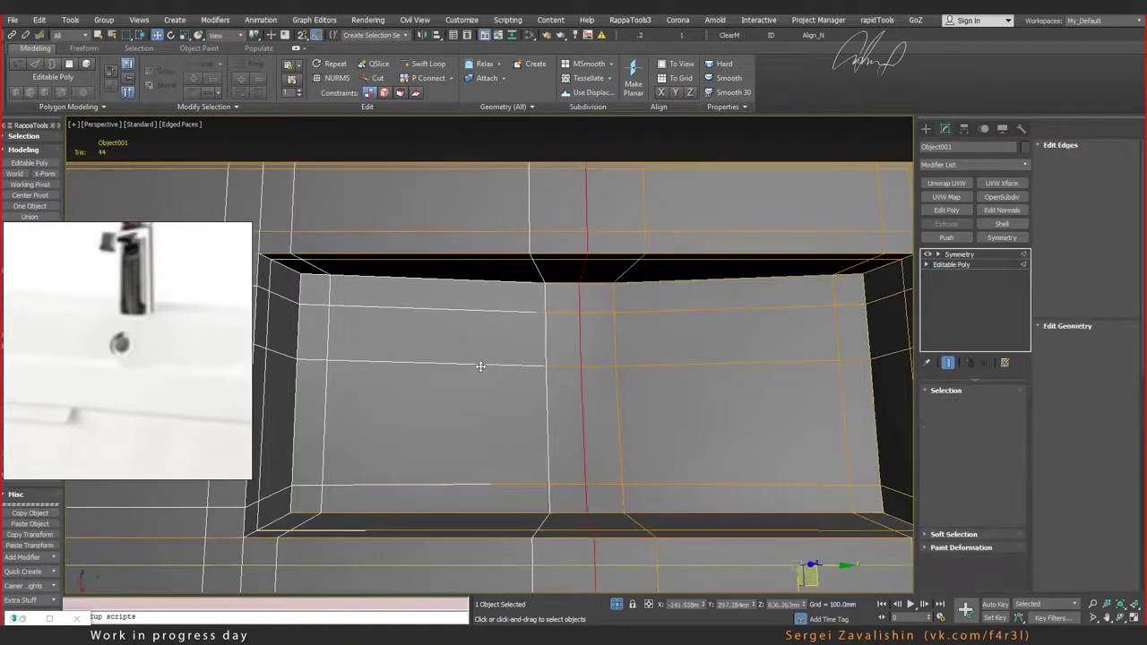
double_click(639, 365)
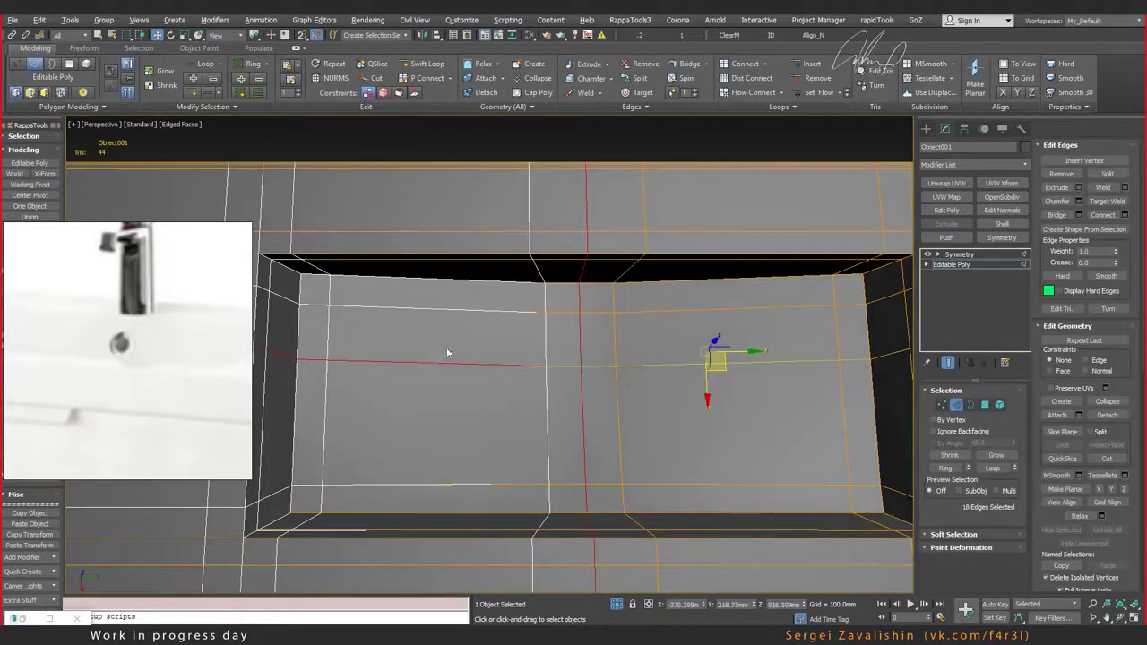
alt+middle_drag(447, 347, 737, 356)
drag(737, 357, 760, 359)
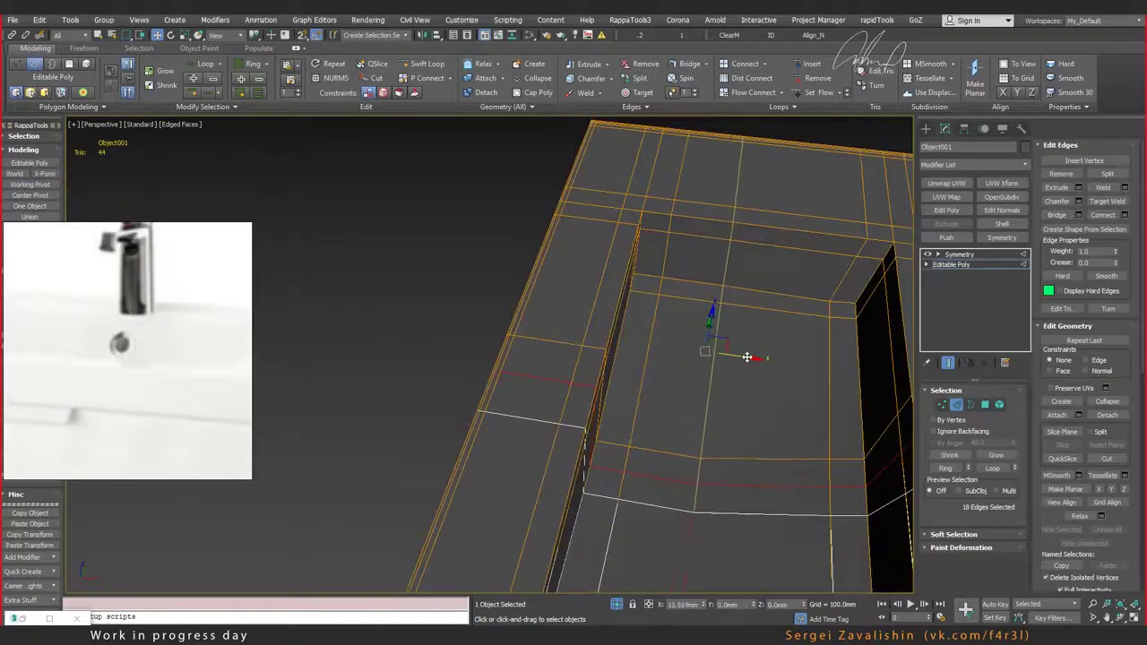
mouse_move(761, 358)
alt+middle_down()
mouse_move(740, 394)
mouse_move(683, 440)
alt+middle_up()
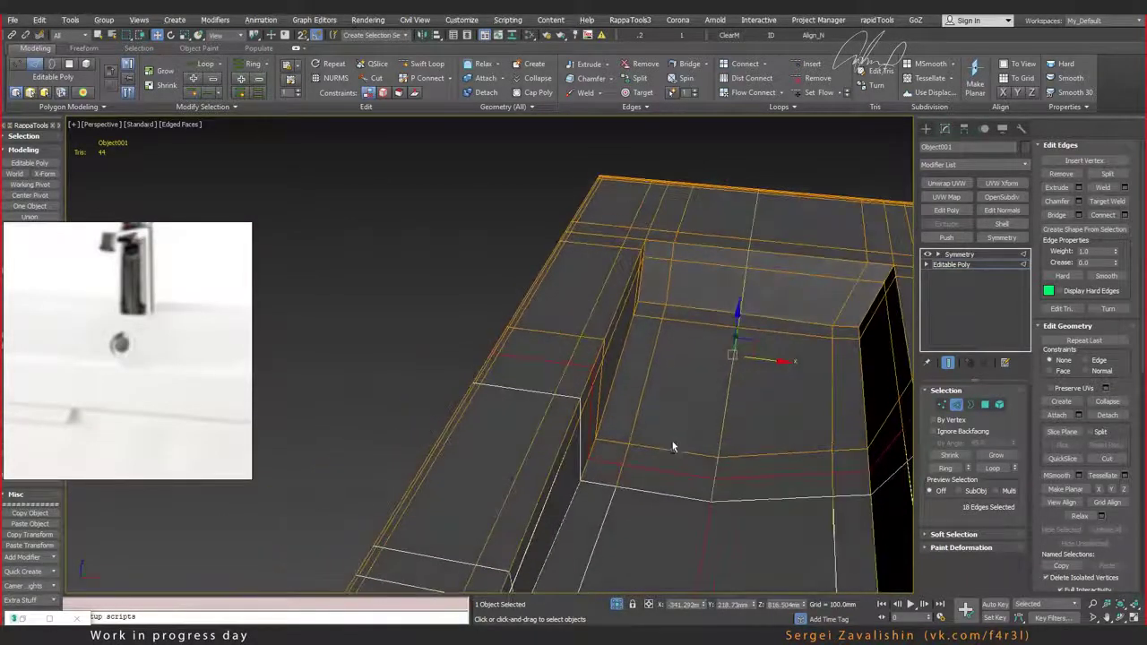
Step: Cancel a Swift Loop attempt and return the Editable Poly to whole-object level
key(shift+alt+w)
right_click(667, 460)
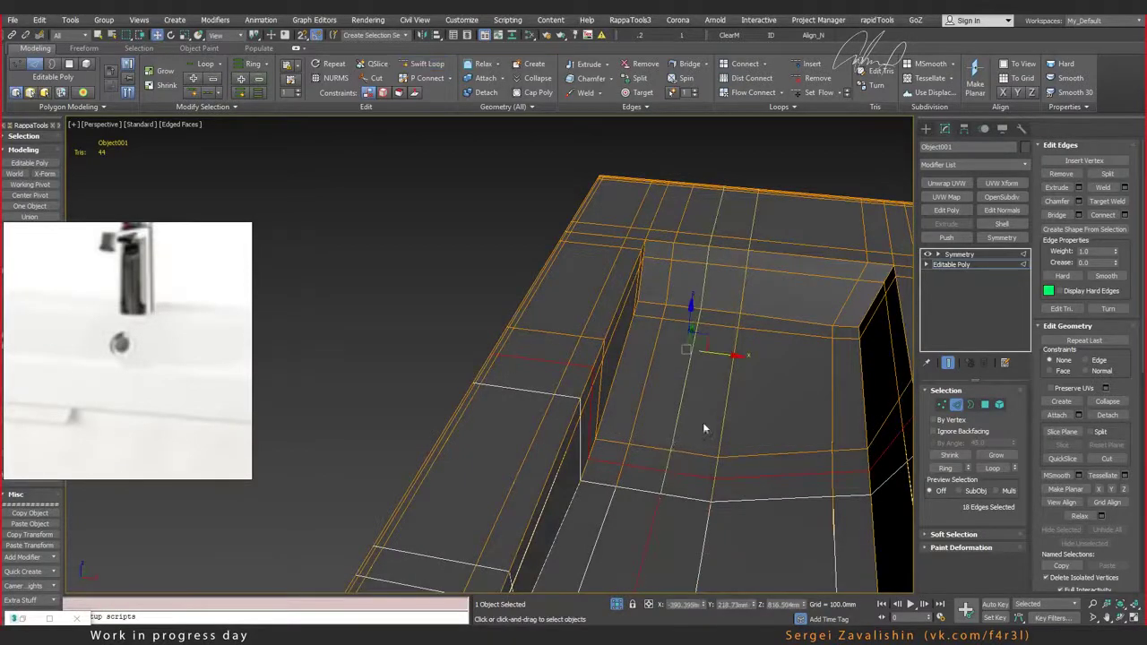
mouse_move(702, 423)
alt+middle_down()
mouse_move(622, 481)
mouse_move(548, 403)
alt+middle_up()
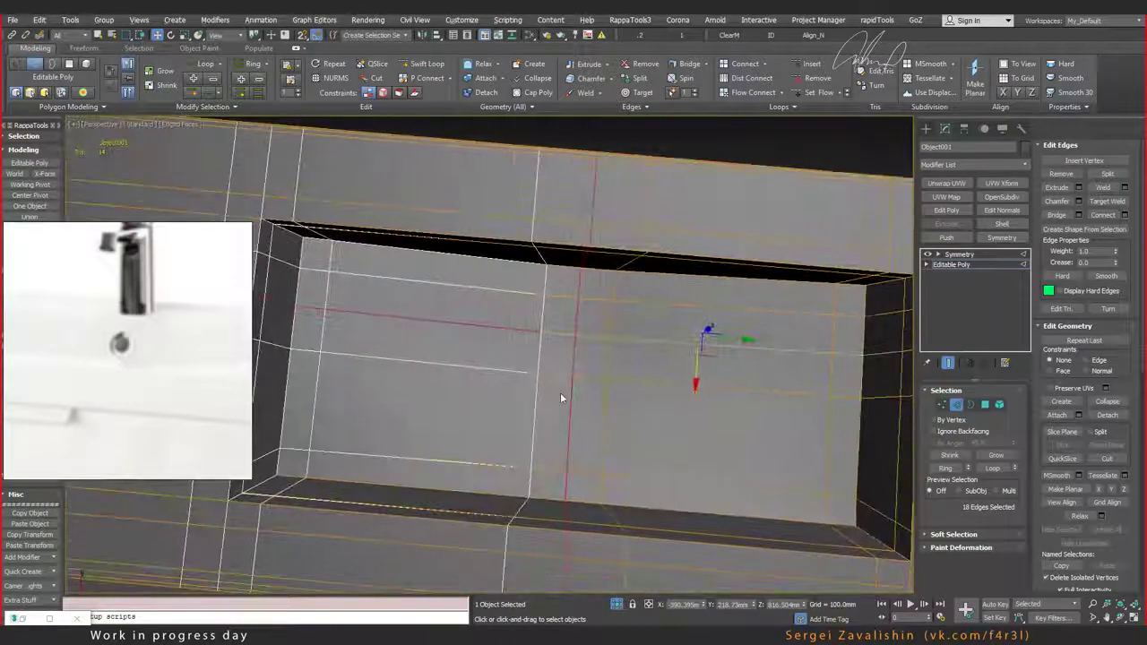
scroll(560, 392, down, 3)
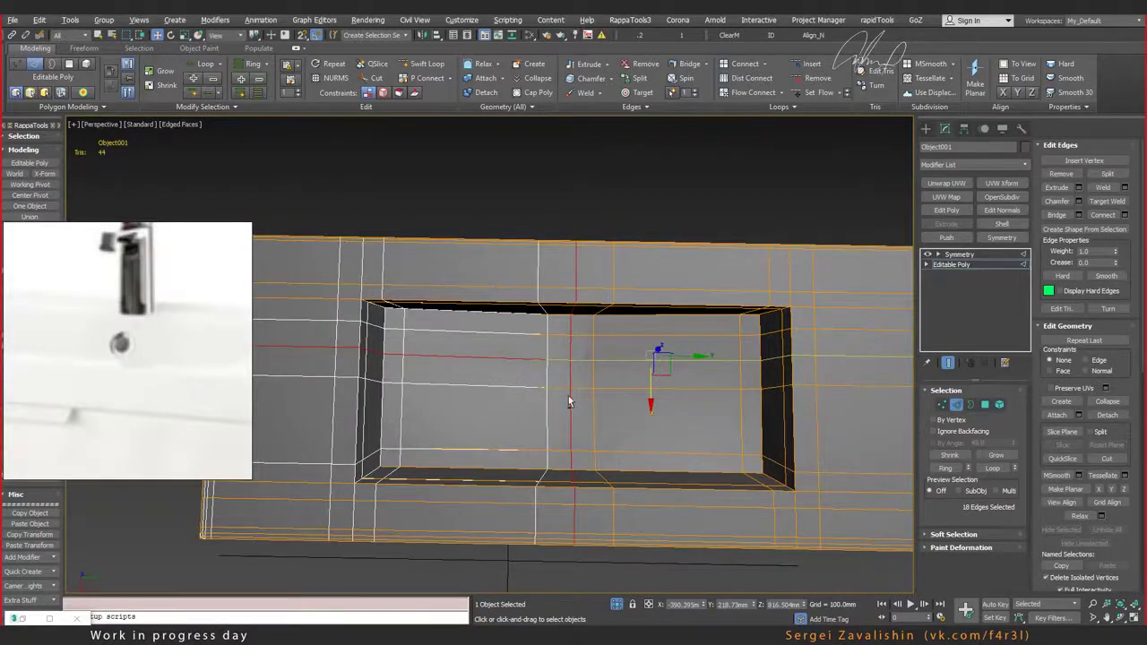
alt+middle_drag(568, 402, 582, 349)
scroll(583, 349, up, 3)
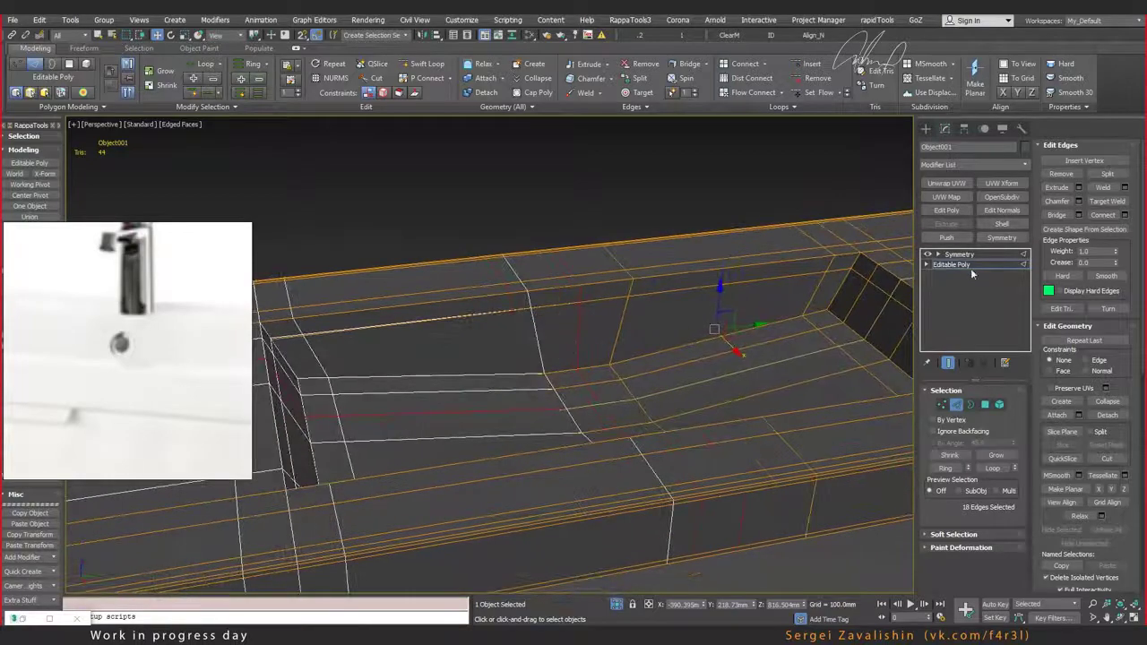
click(962, 266)
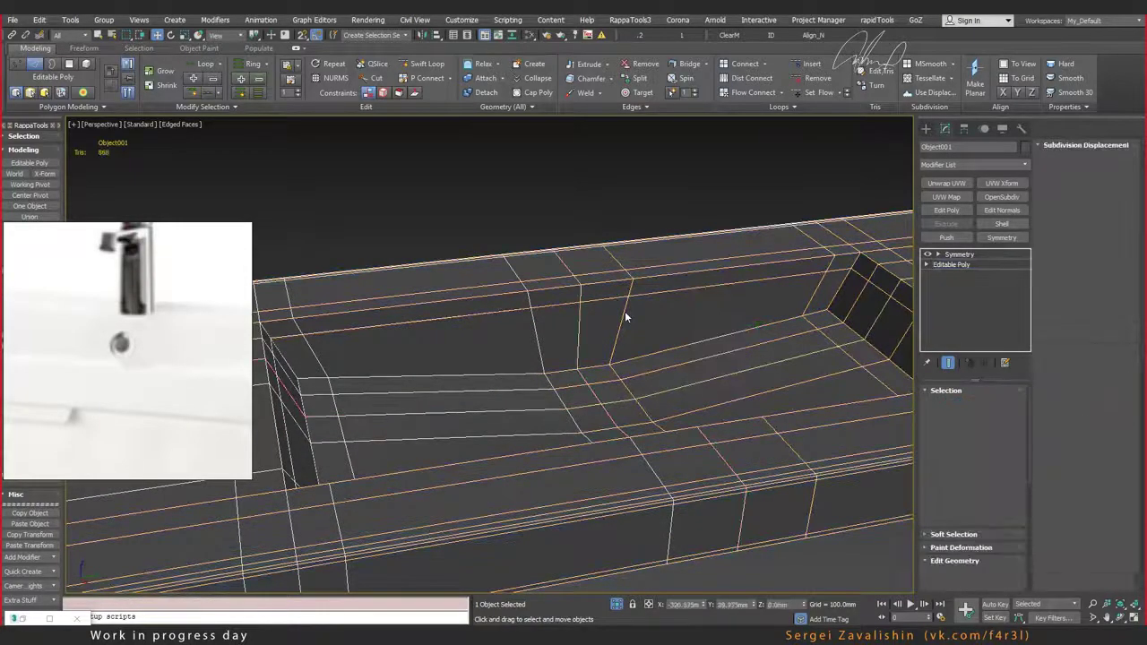
mouse_move(589, 338)
alt+middle_down()
mouse_move(653, 340)
mouse_move(643, 358)
mouse_move(669, 348)
alt+middle_up()
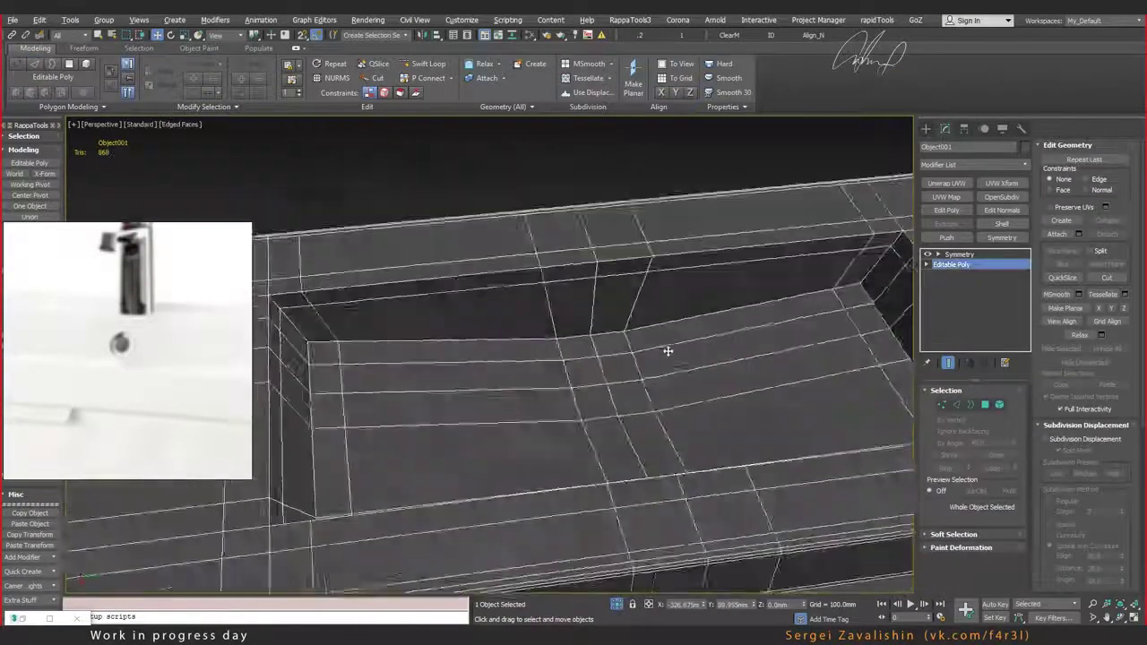
Step: Collapse All the modifier stack to bake the symmetry into the mesh
click(964, 266)
right_click(965, 266)
click(1006, 363)
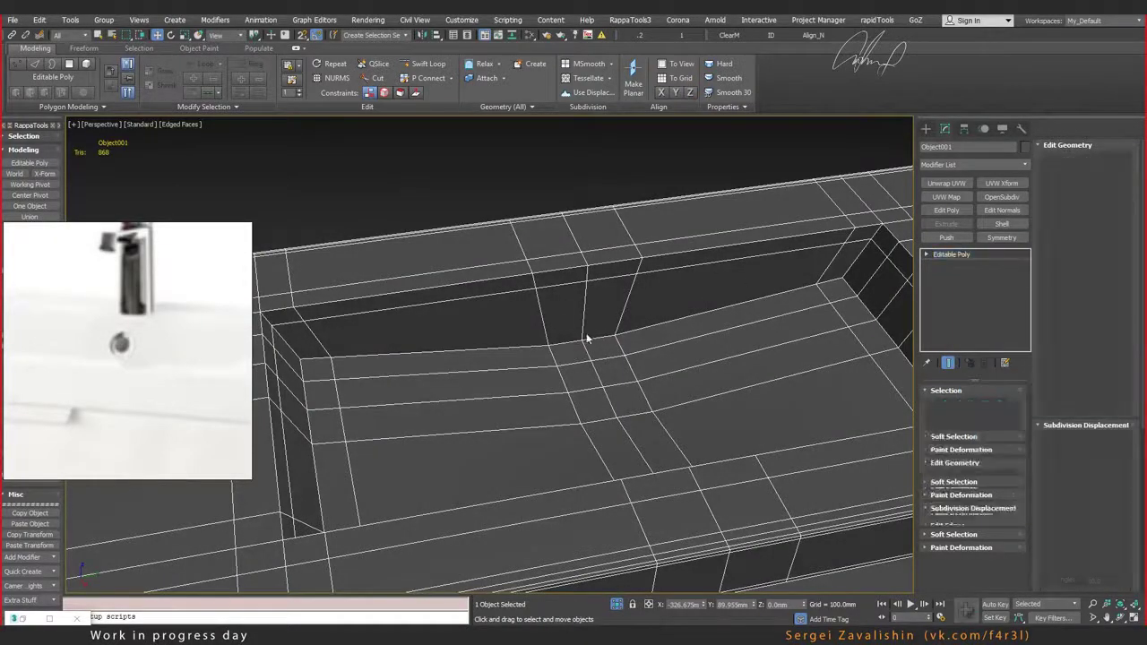
Step: In Polygon mode, select a 2x2 block of basin-floor polygons and inset them
mouse_move(586, 341)
alt+middle_down()
mouse_move(580, 363)
mouse_move(939, 406)
alt+middle_up()
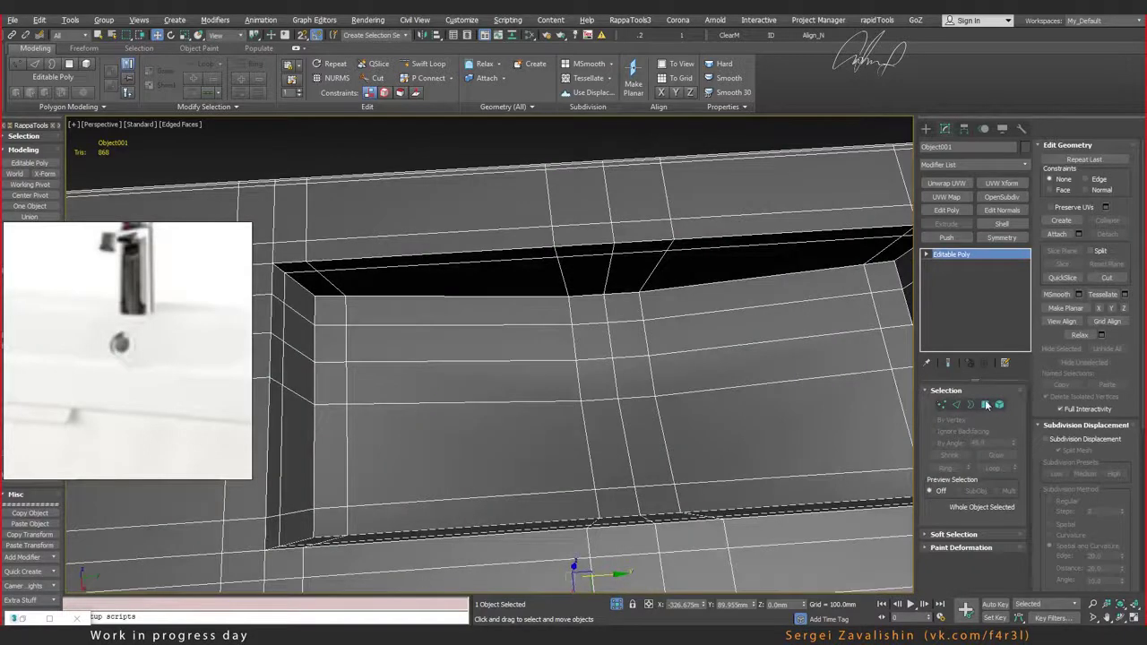
click(986, 405)
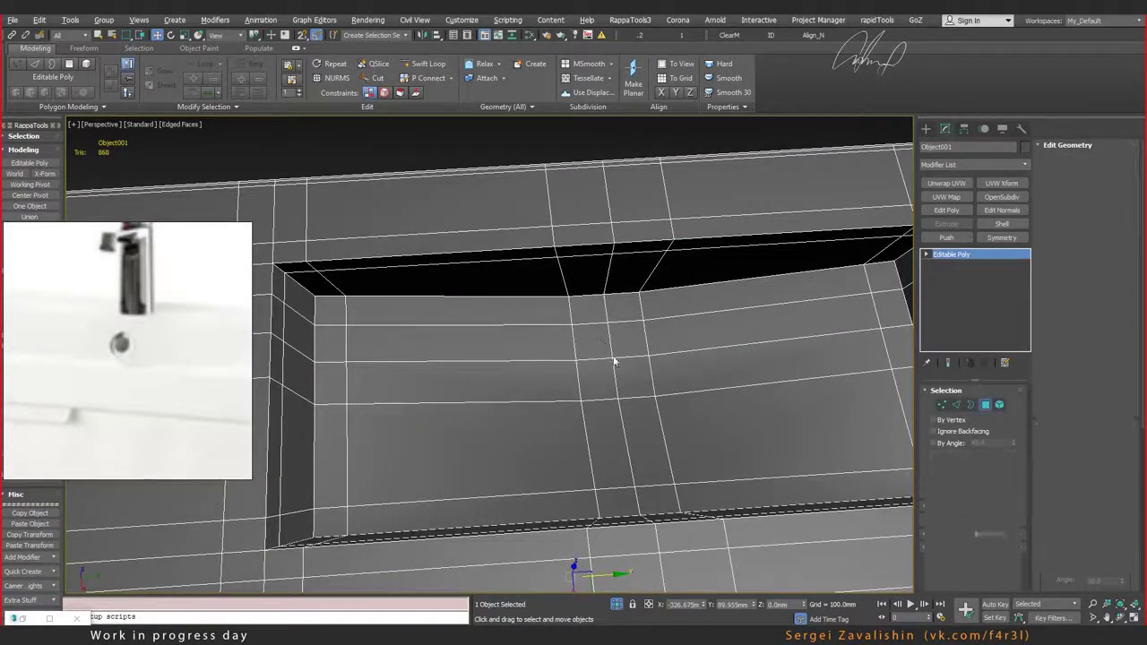
click(601, 368)
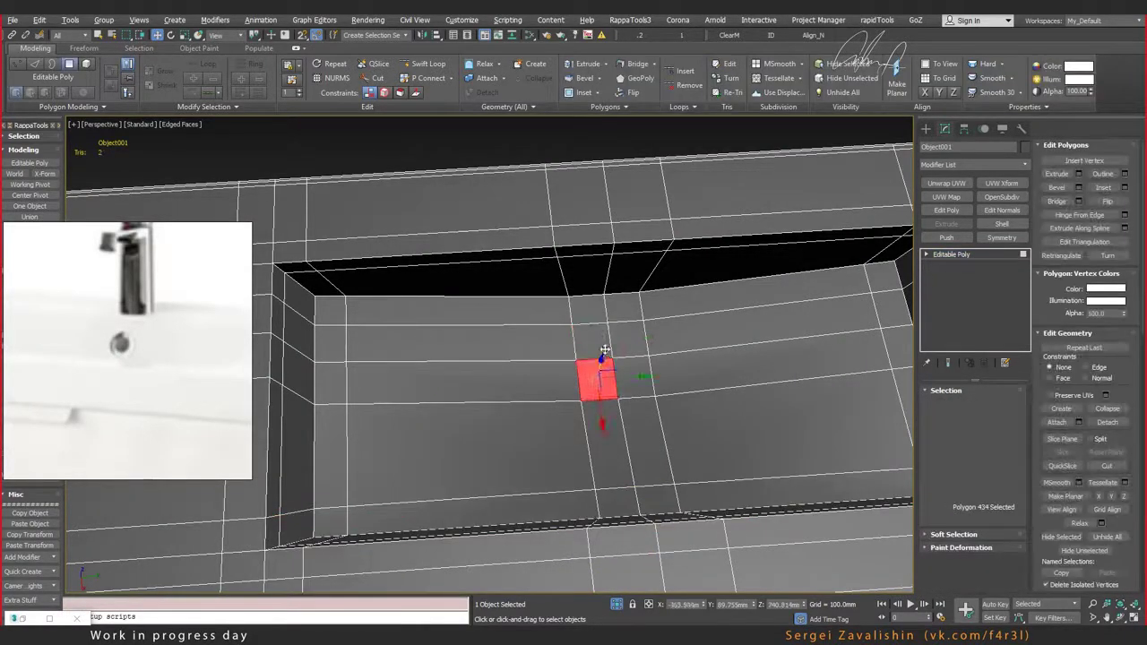
ctrl+click(596, 341)
ctrl+click(630, 340)
ctrl+click(635, 373)
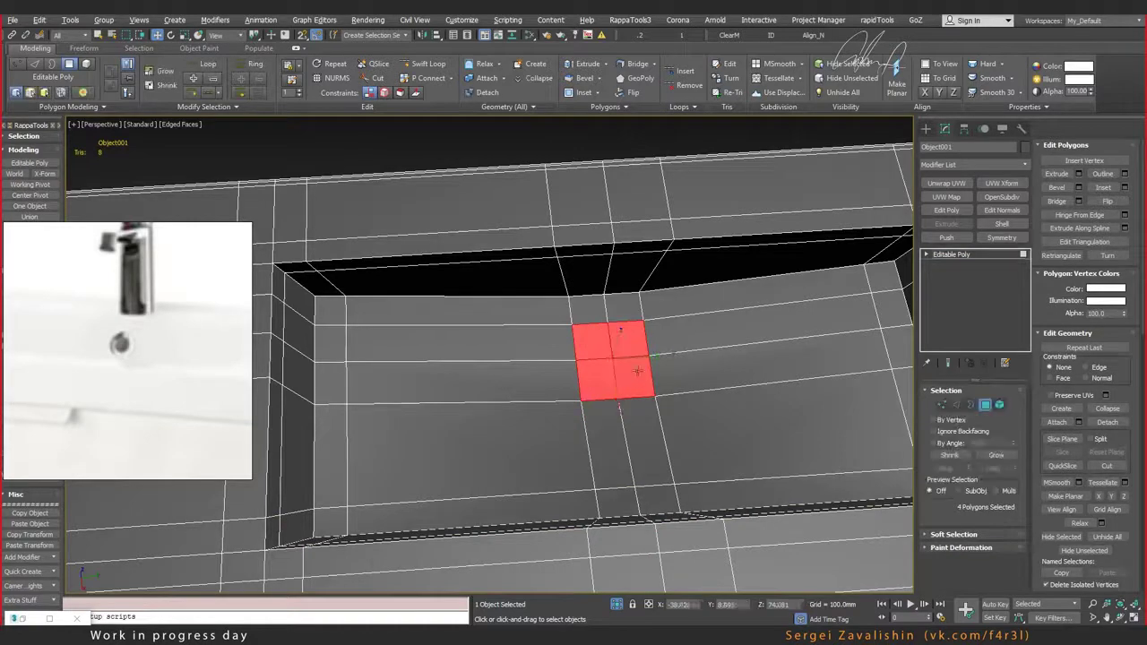
key(shift+ctrl+i)
drag(587, 335, 595, 342)
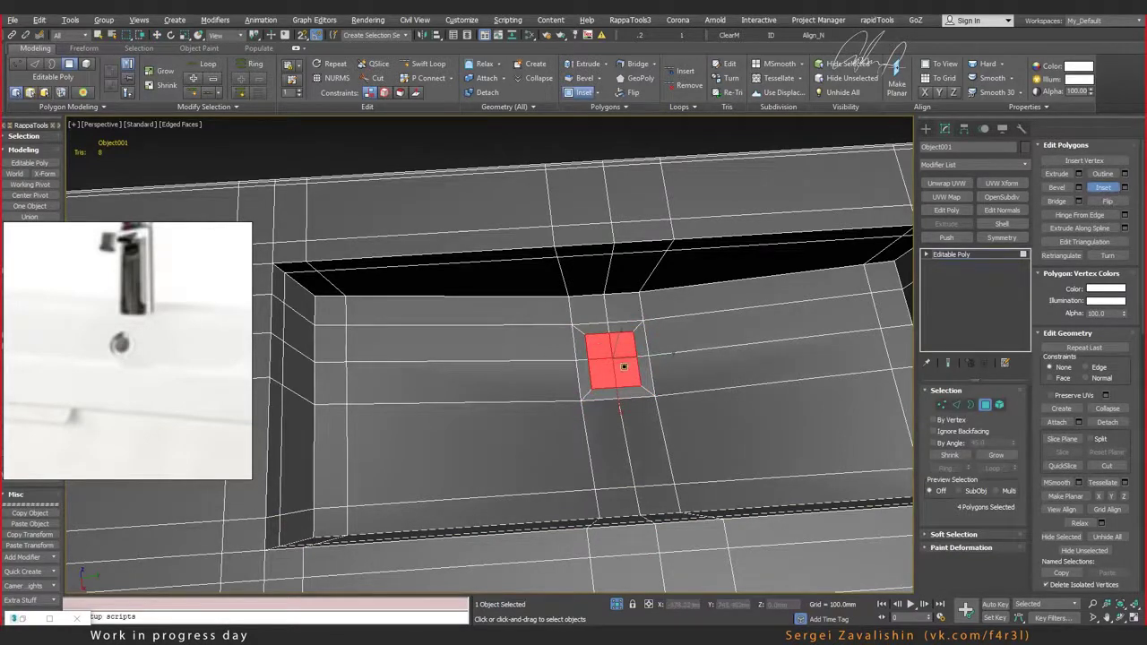
scroll(591, 345, up, 2)
scroll(589, 343, up, 3)
key(w)
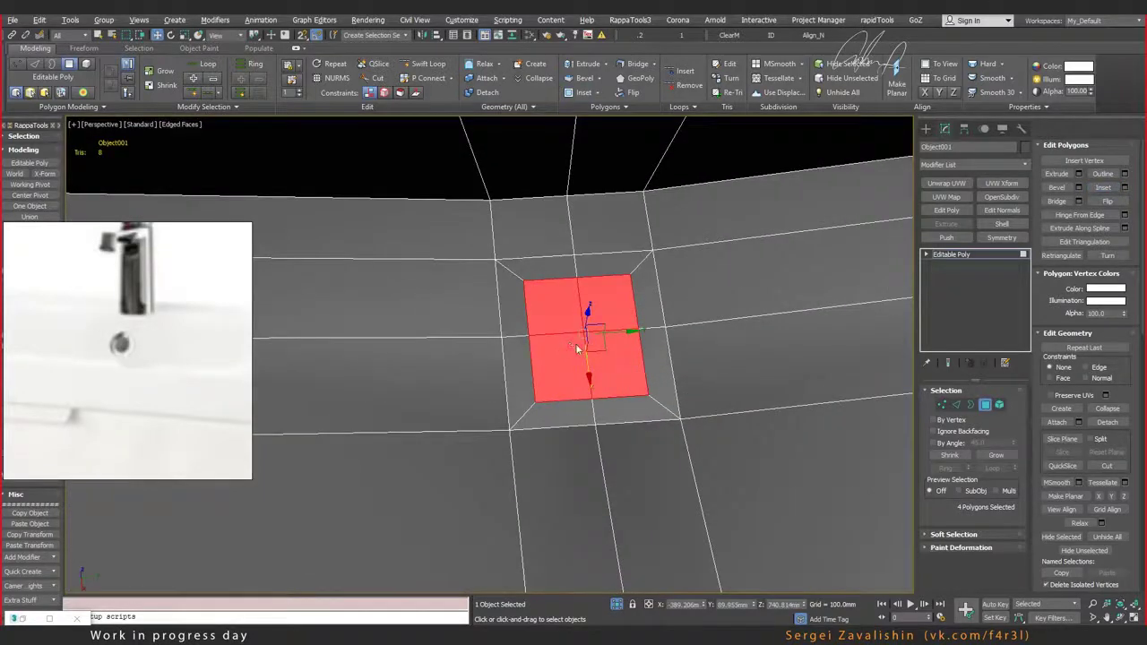
right_click(578, 349)
Step: Reshape the inset block into a round outline and rotate it flat as an octagon at -135 degrees
click(520, 446)
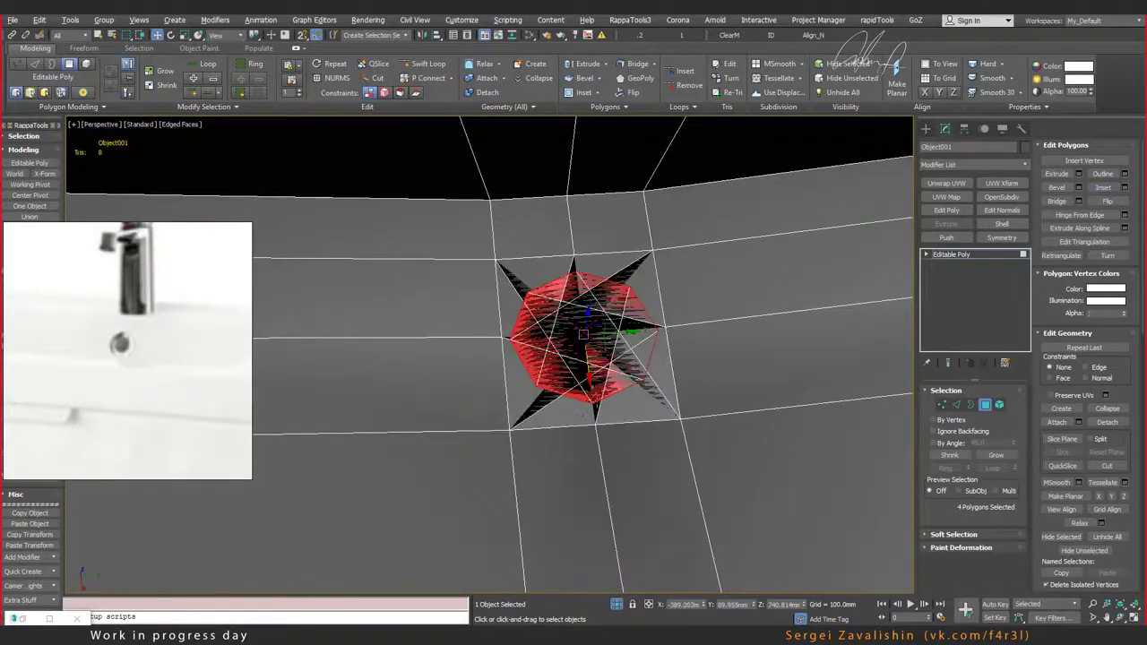
alt+middle_drag(587, 362, 592, 367)
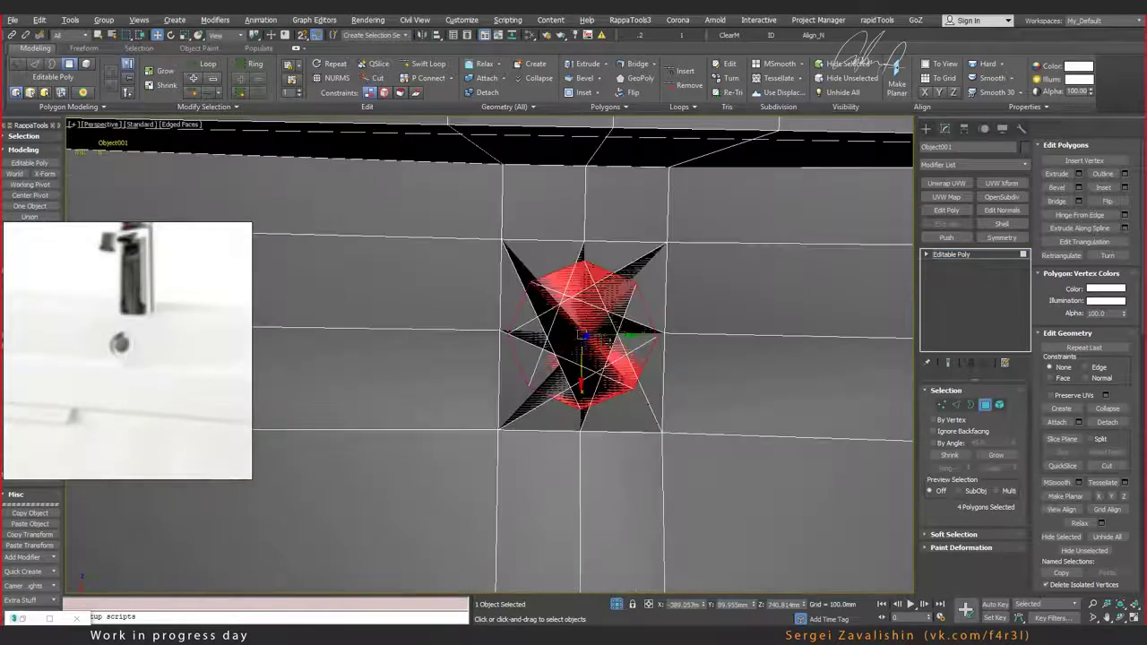
key(e)
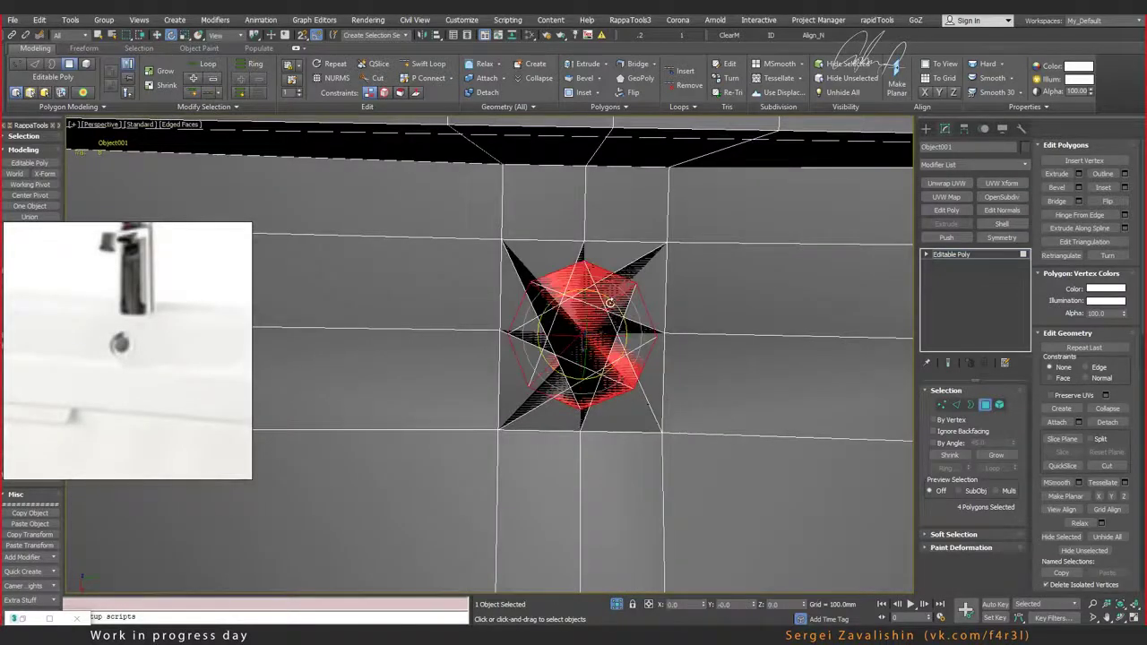
drag(610, 303, 663, 372)
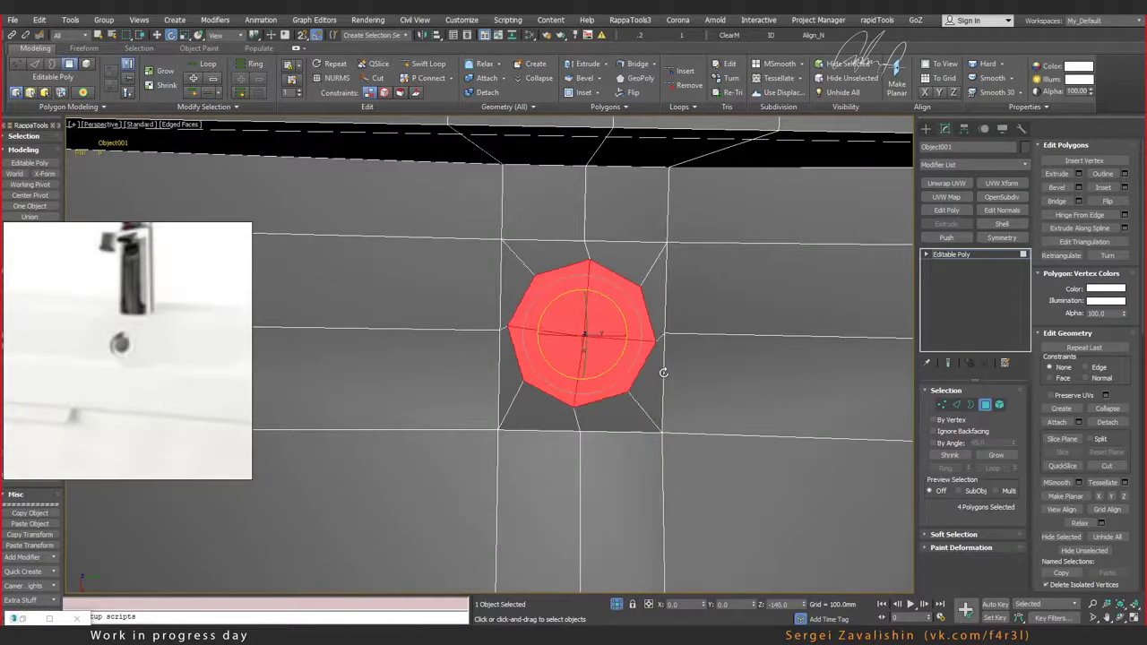
drag(665, 366, 665, 361)
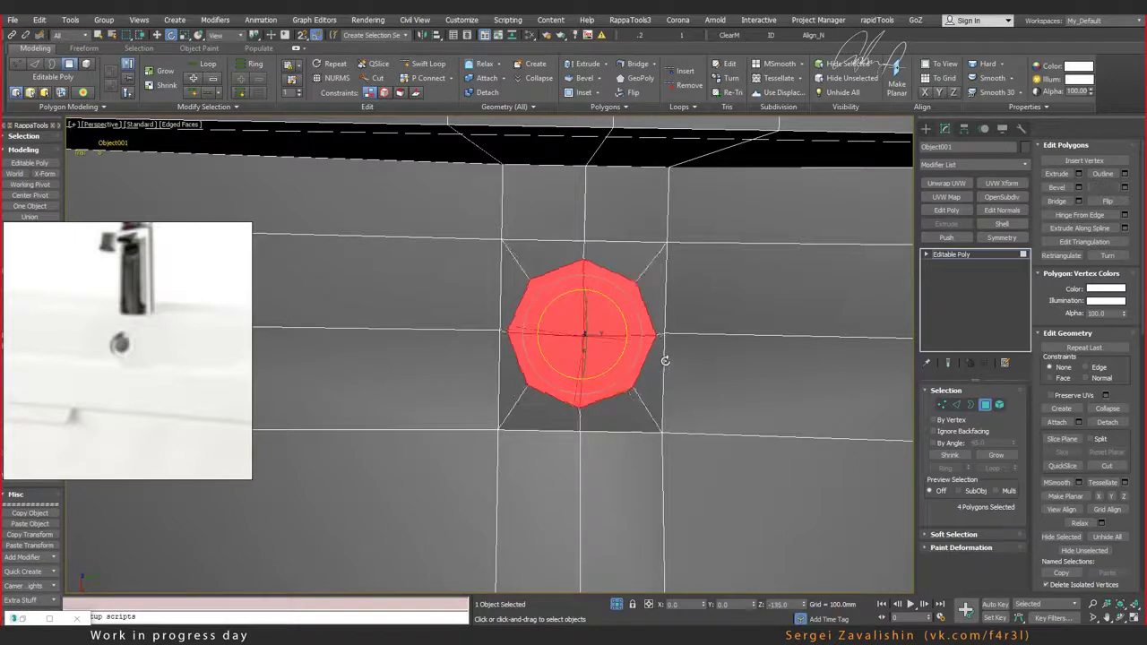
key(w)
drag(598, 351, 598, 348)
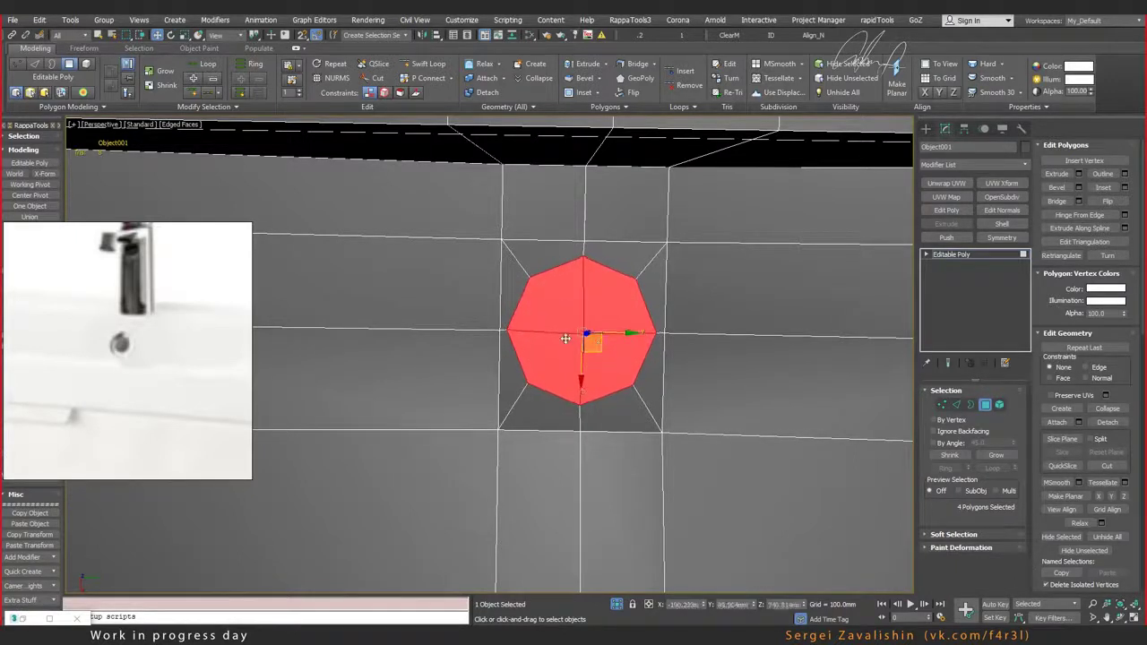
key(e)
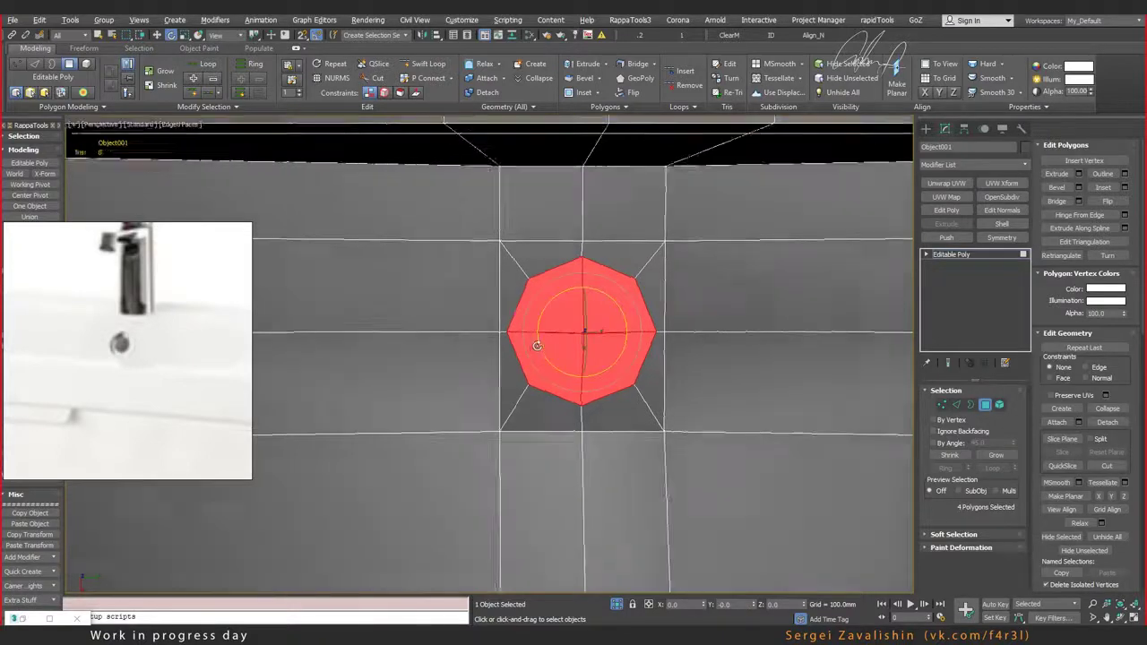
alt+middle_drag(592, 310, 542, 341)
Step: Discard a trial extrusion and inset the octagon into a smaller octagon
key(shift+e)
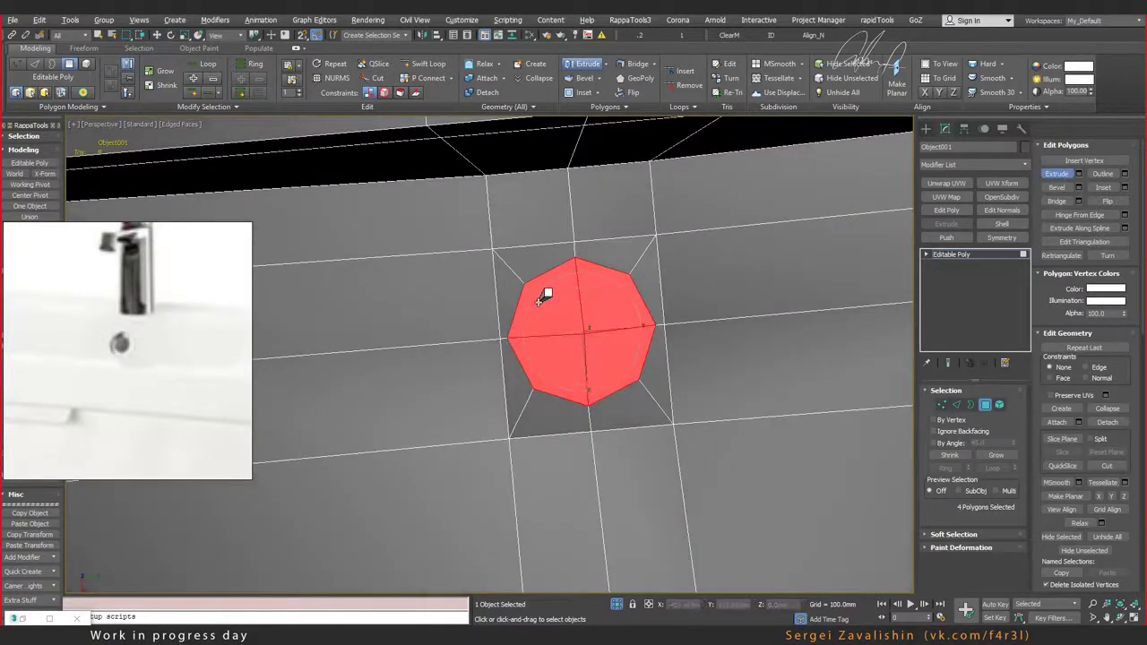
drag(543, 301, 552, 316)
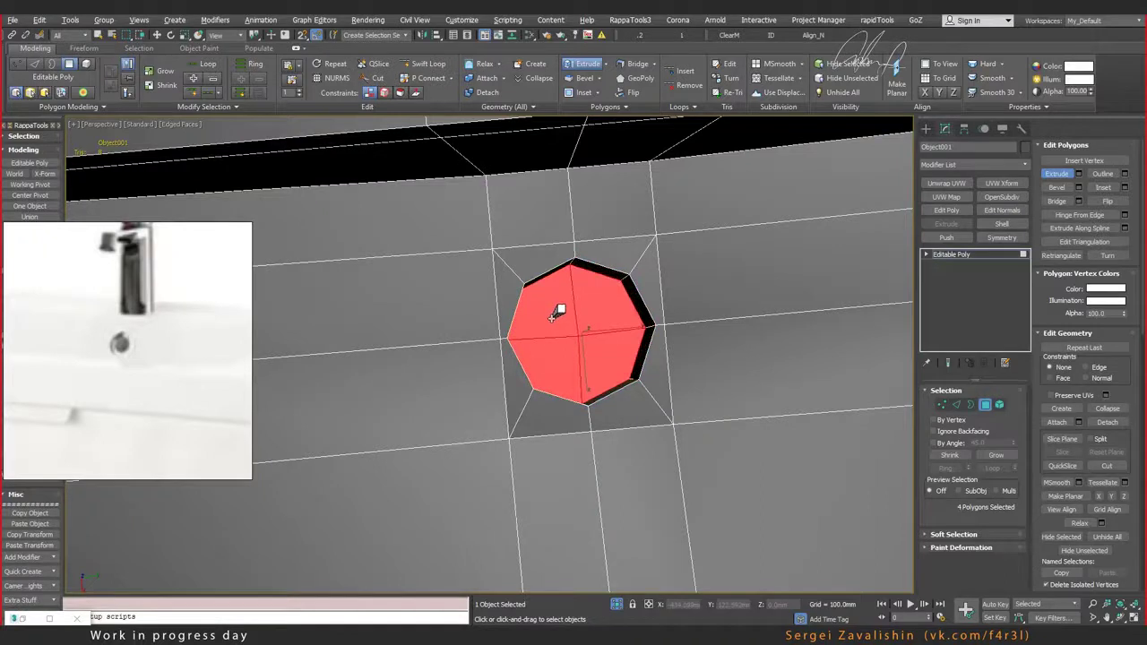
key(e)
key(ctrl+z)
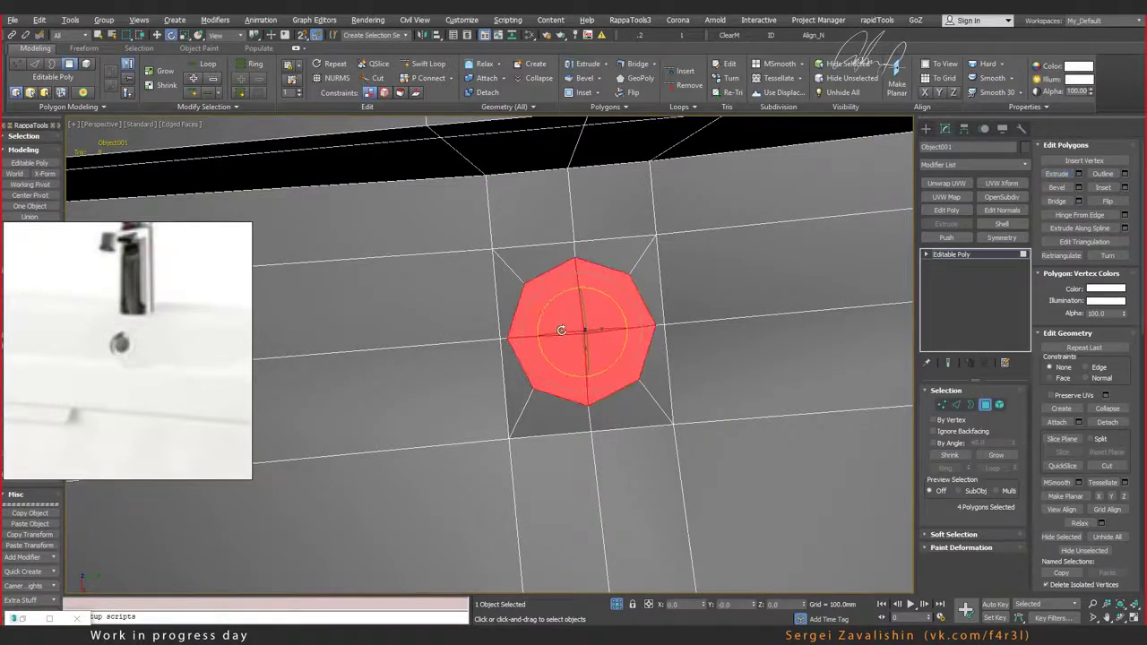
key(shift+i)
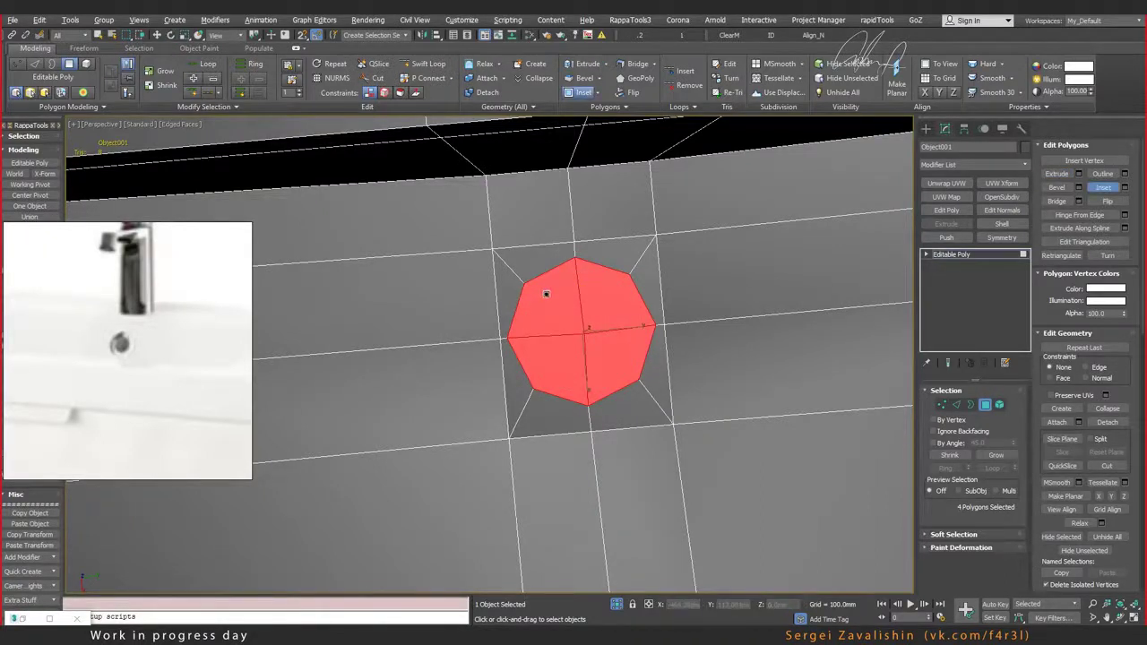
drag(543, 294, 549, 293)
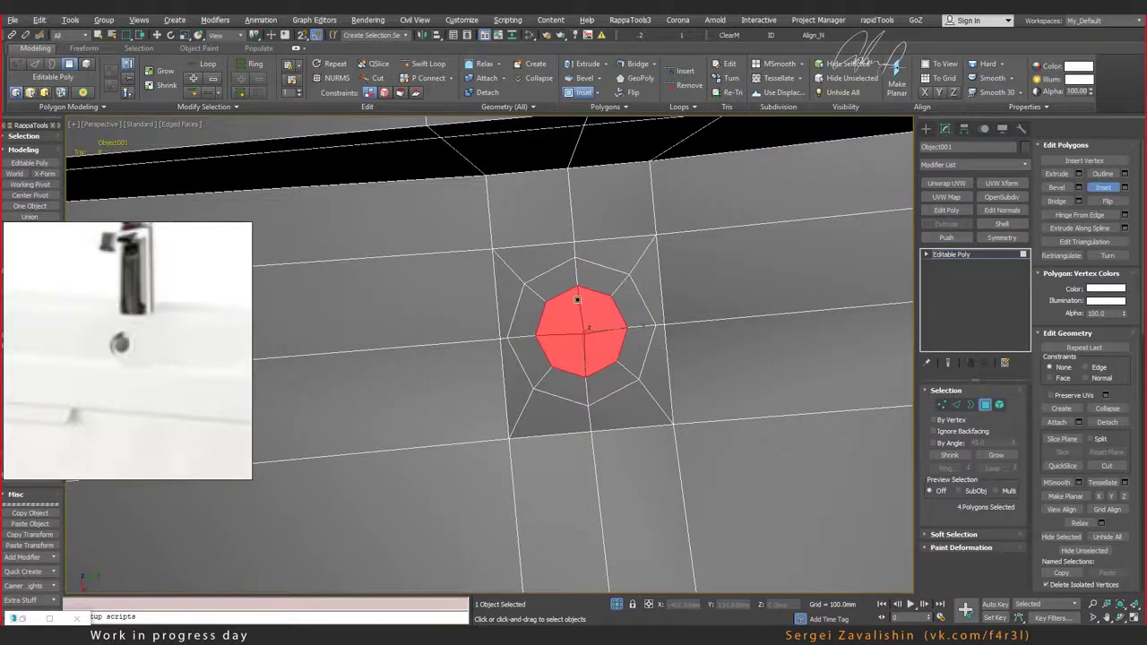
Step: Lower the smaller octagonal faces slightly along Z
alt+middle_drag(577, 300, 577, 279)
alt+middle_drag(592, 352, 585, 314)
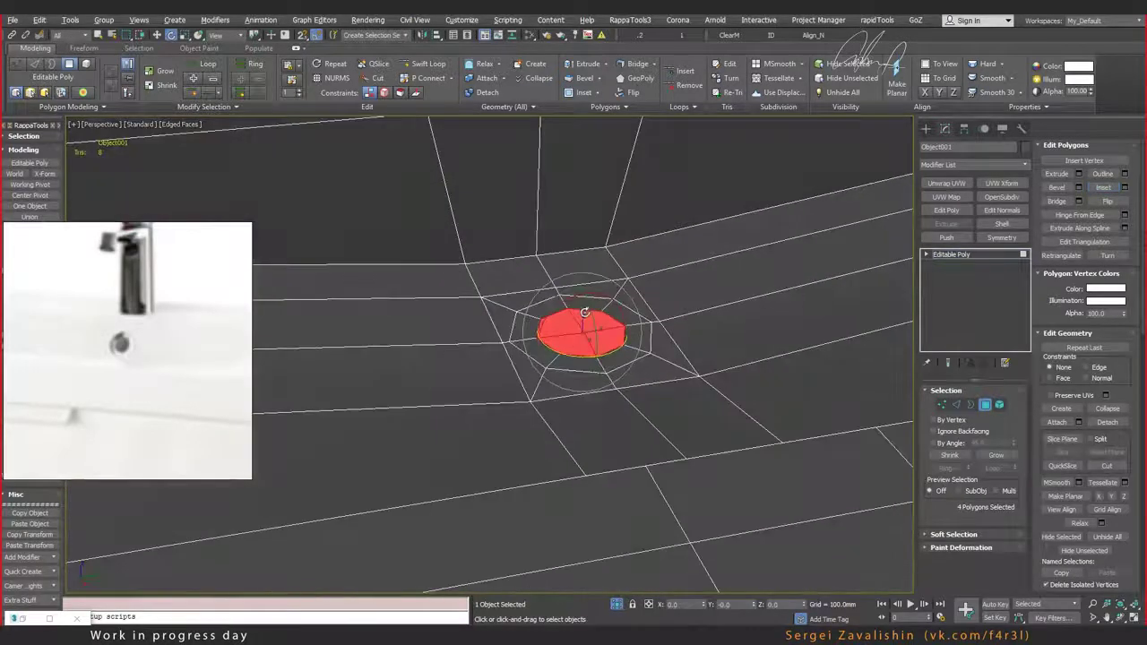
key(w)
drag(585, 305, 584, 324)
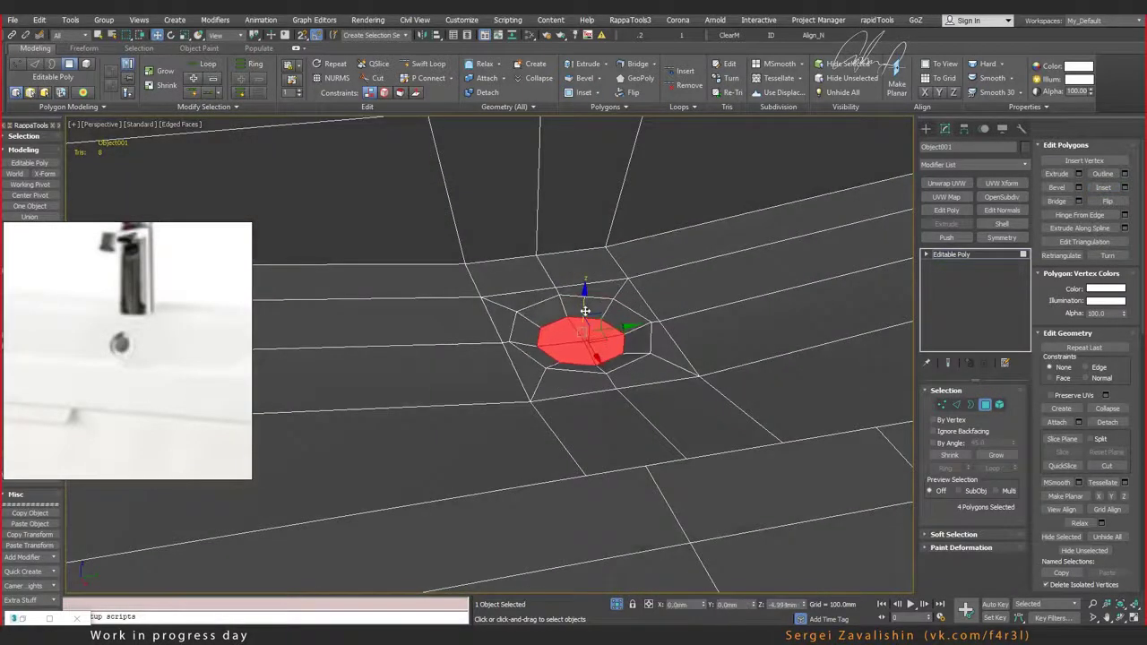
alt+middle_drag(584, 324, 600, 309)
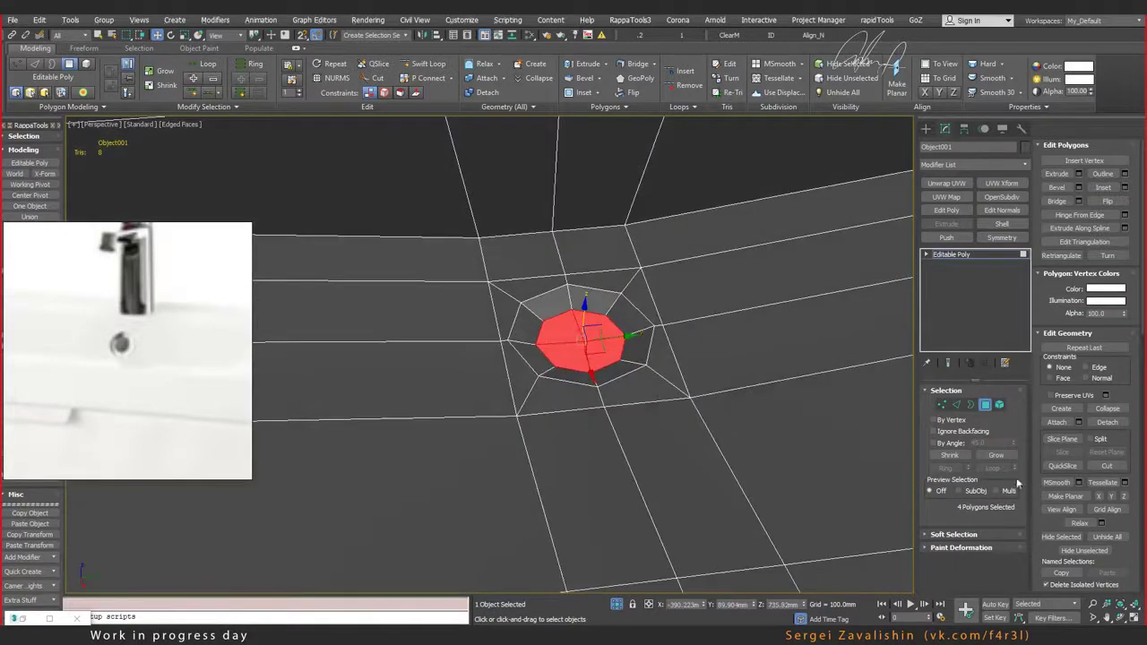
Step: Extrude the octagonal face inward by -33.909mm into a hole, then clear the selection
key(shift+e)
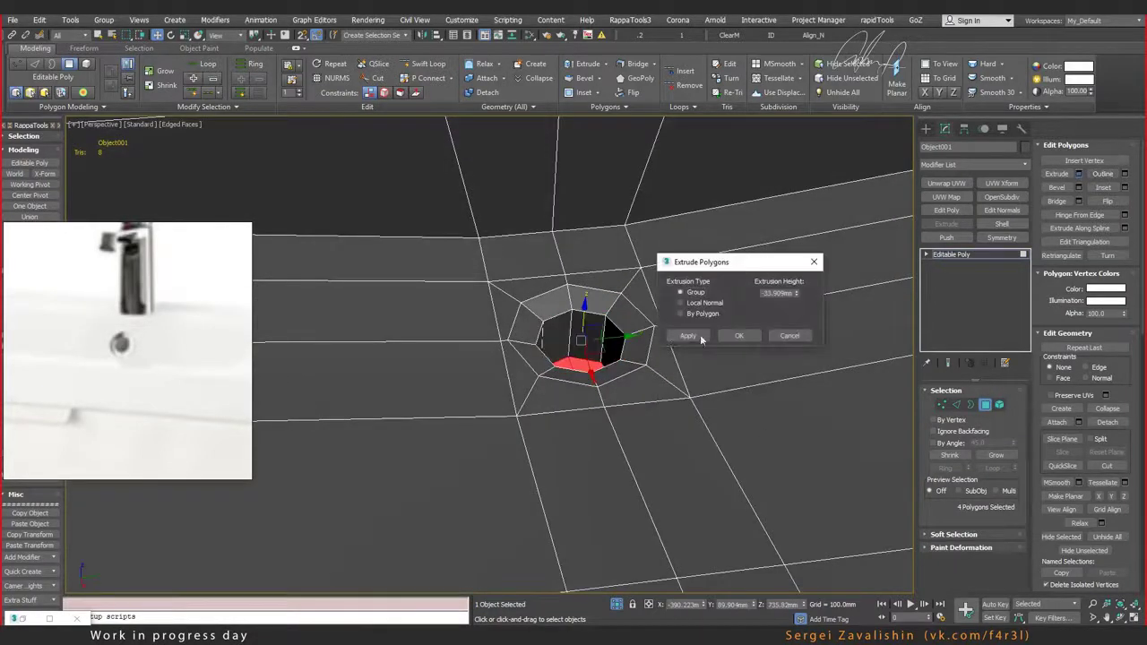
click(750, 336)
alt+middle_drag(591, 340, 587, 373)
key(r)
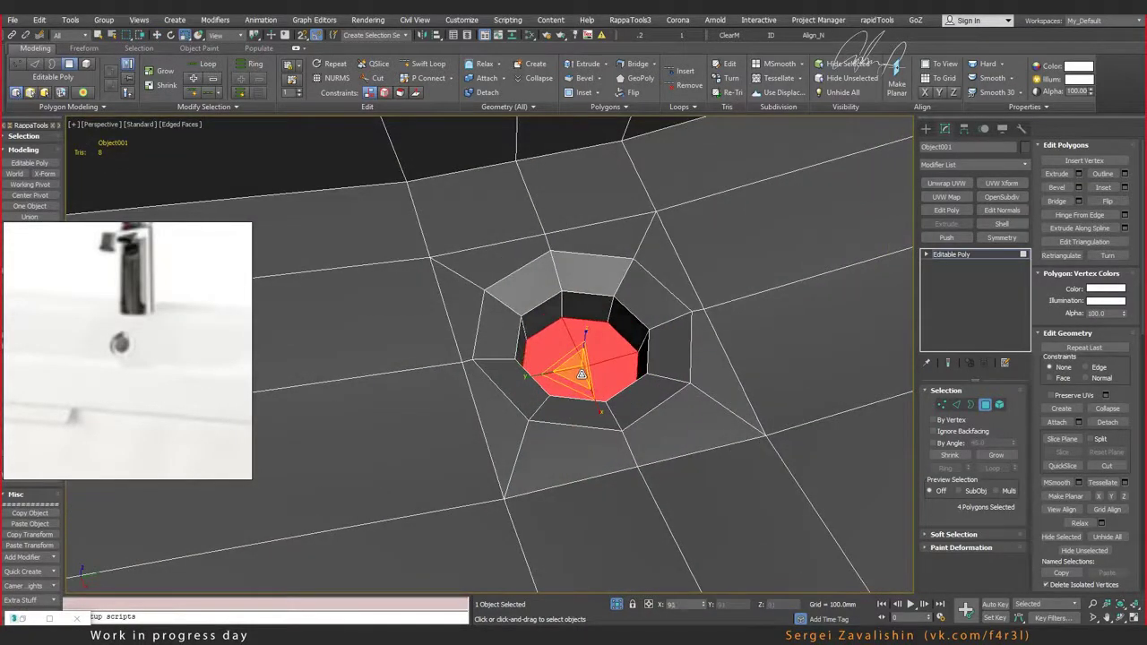
key(ctrl+d)
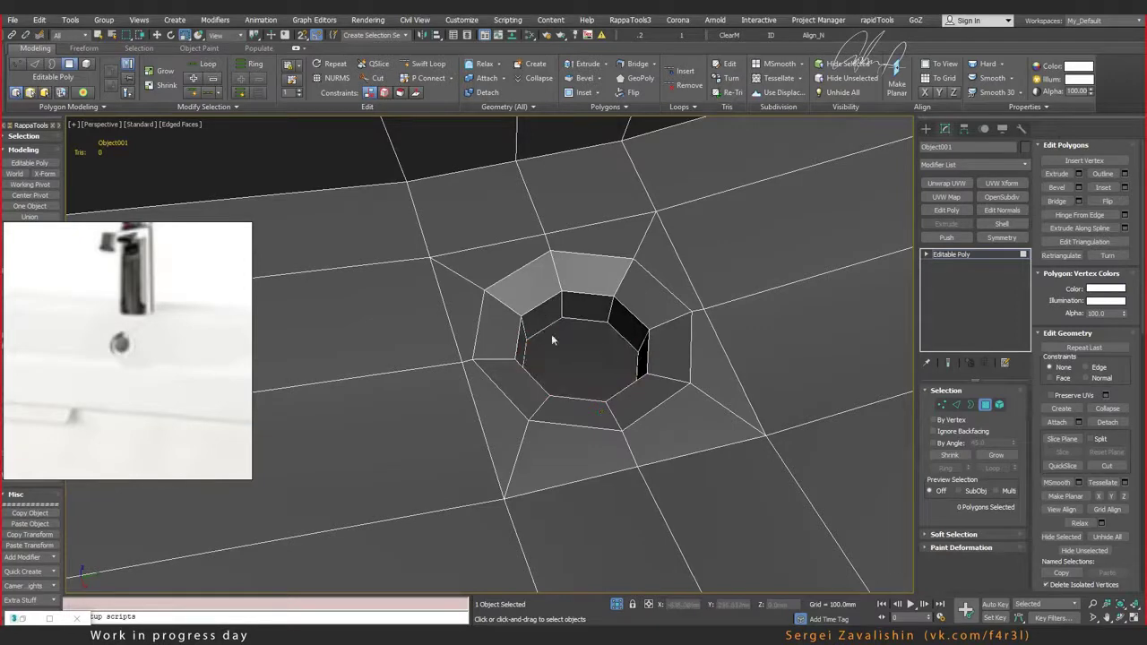
Step: Select one inner wall of the hole and extend the selection to all eight walls
alt+middle_drag(551, 341, 590, 361)
click(611, 279)
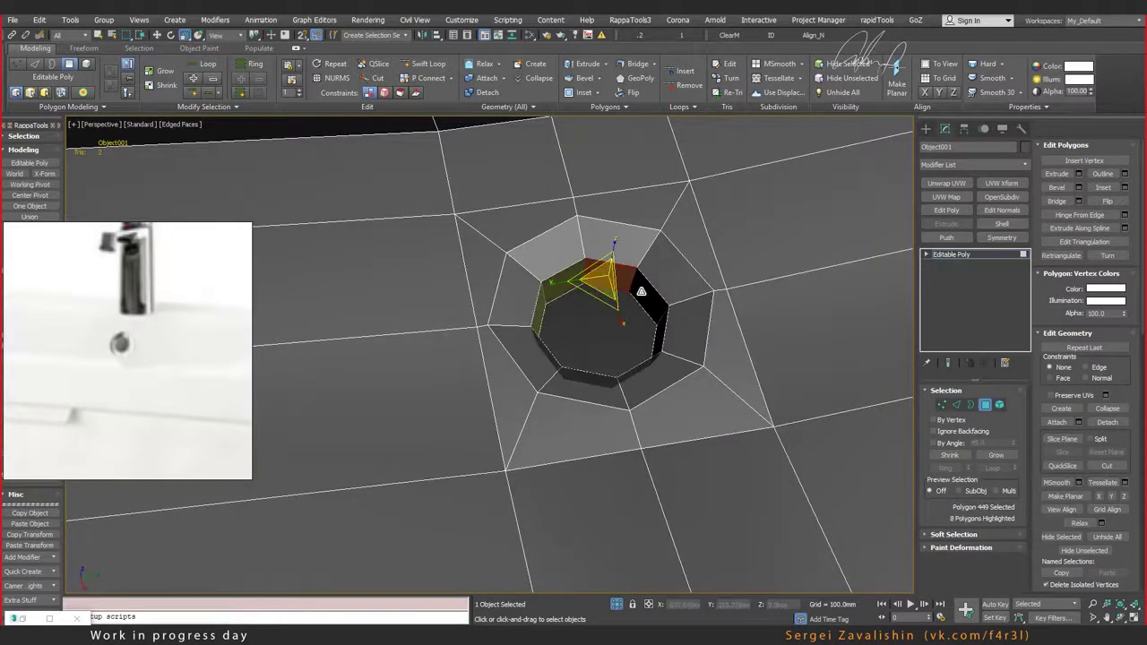
alt+middle_drag(603, 337, 600, 347)
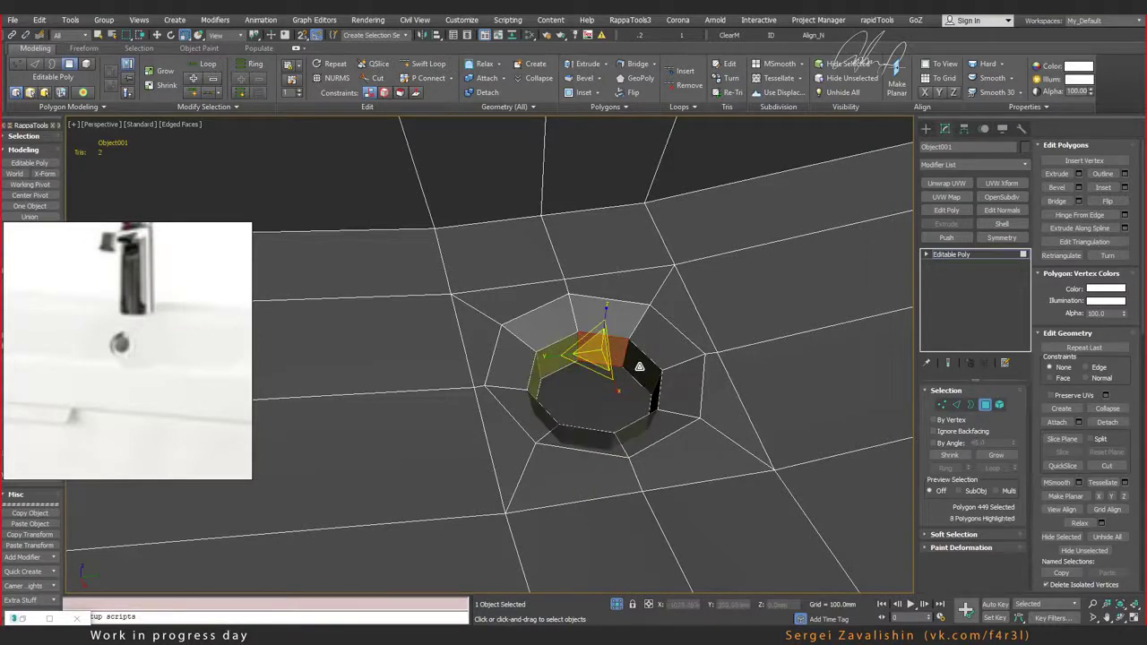
shift+click(640, 365)
scroll(616, 365, up, 3)
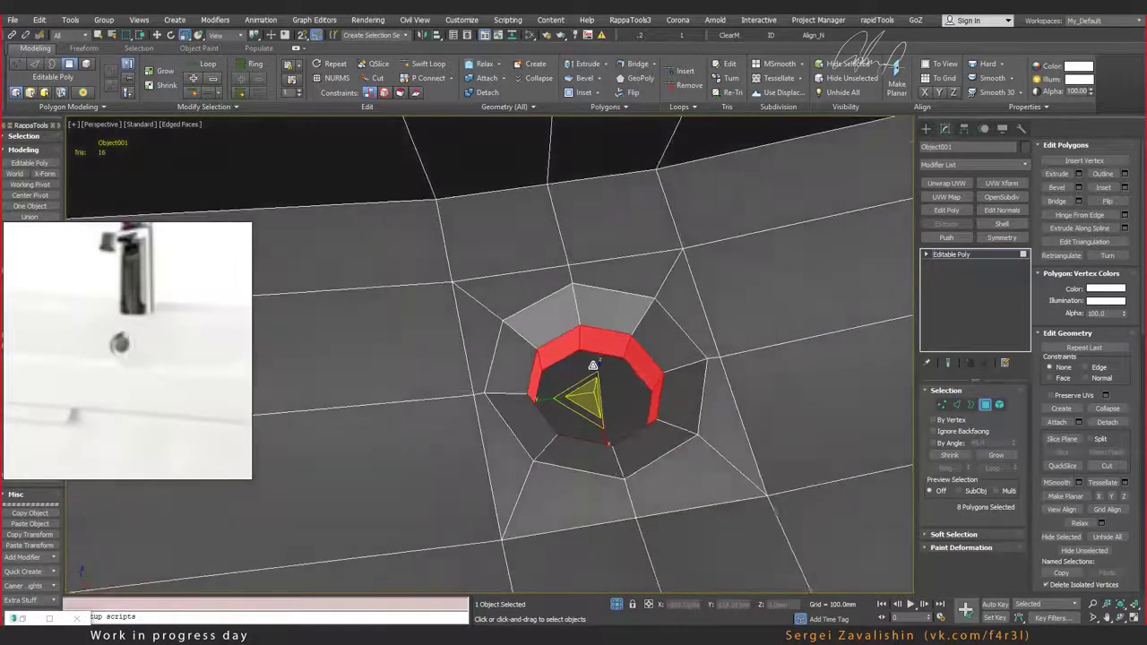
scroll(614, 370, up, 3)
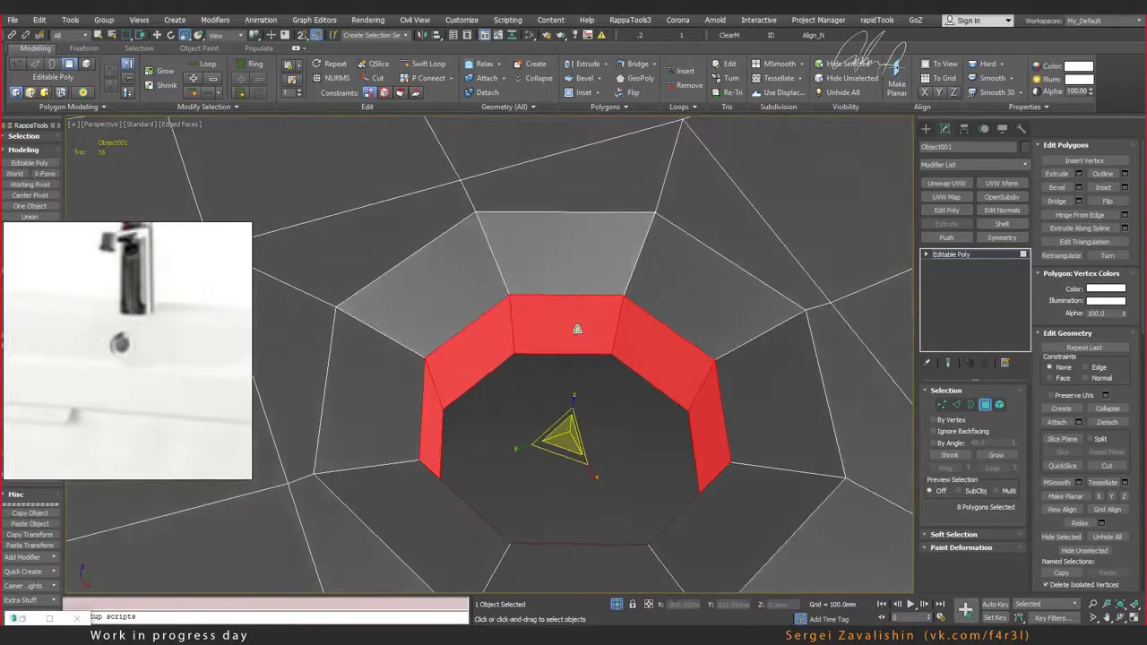
click(591, 325)
shift+click(637, 337)
Step: Grow the selection and Shift-drag a copy upward as a new object named Object002
click(996, 455)
mouse_move(660, 337)
alt+middle_down()
mouse_move(609, 321)
mouse_move(626, 328)
alt+middle_up()
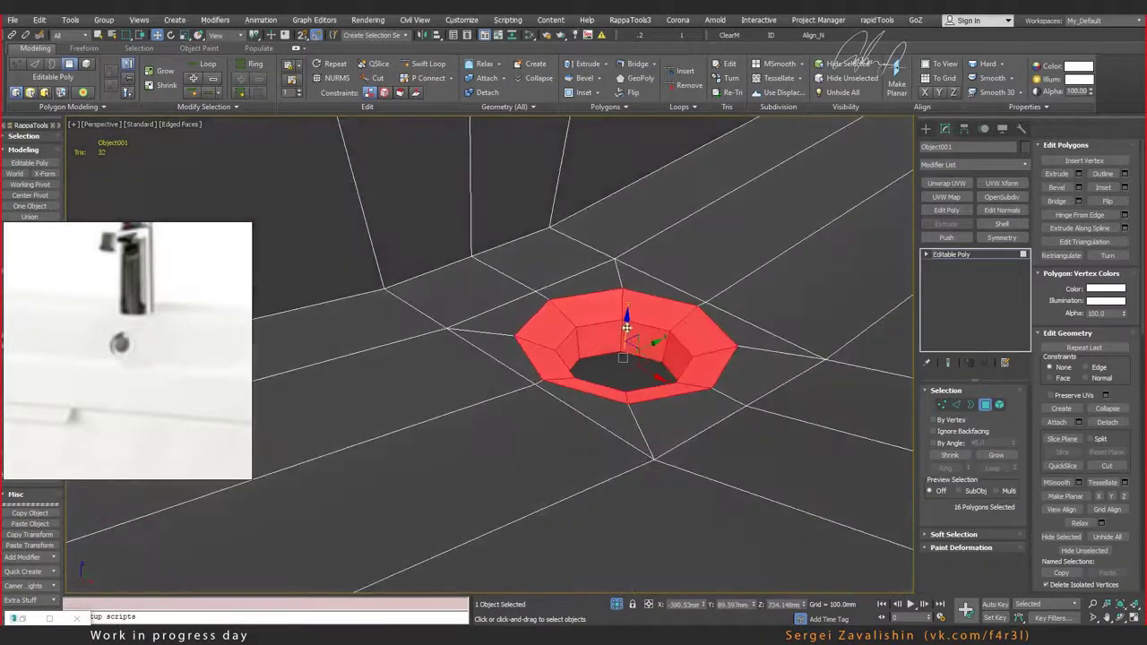
mouse_move(626, 331)
mouse_down()
mouse_move(623, 278)
mouse_move(655, 291)
mouse_up()
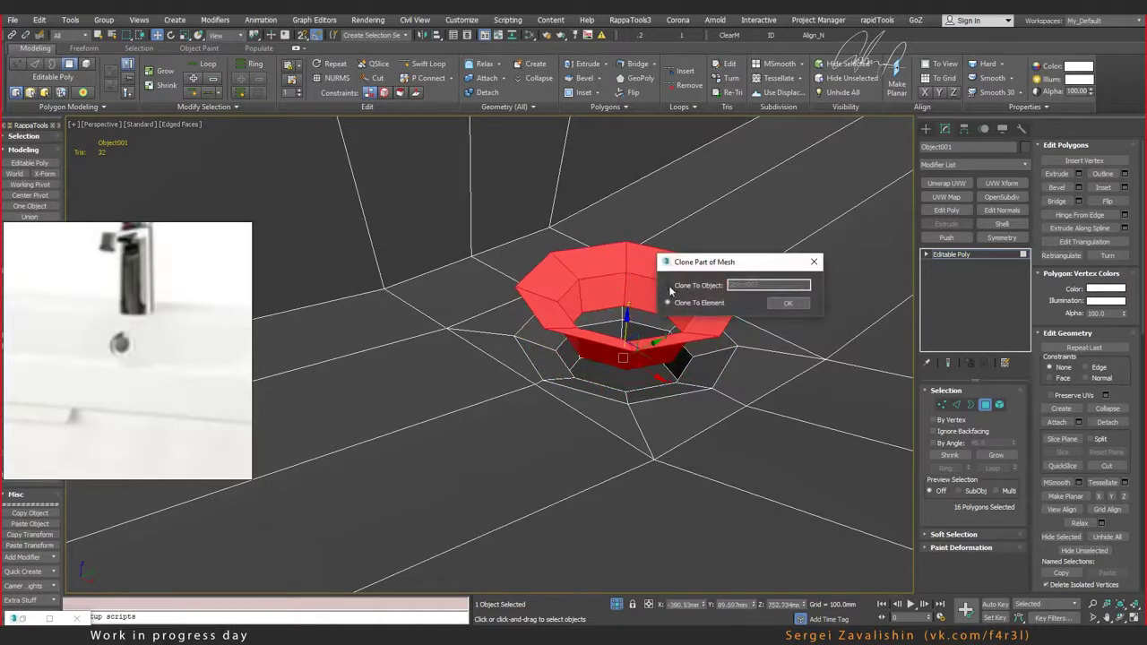
click(678, 287)
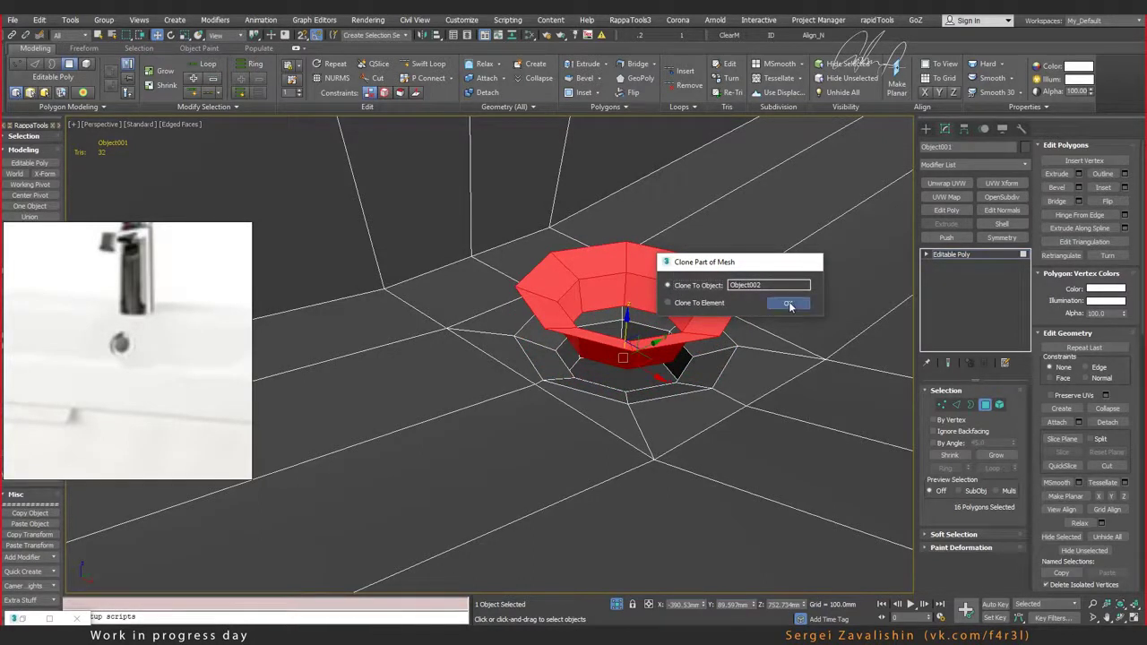
click(788, 307)
Step: Return to object level and select Object002 to inspect it
click(986, 405)
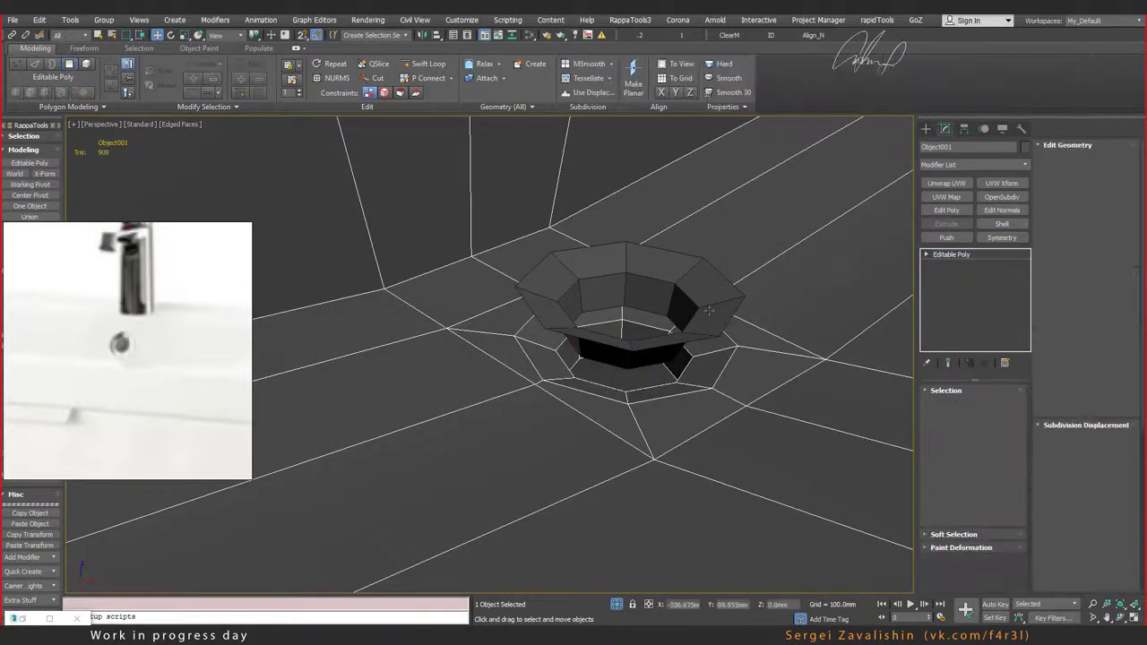
click(711, 303)
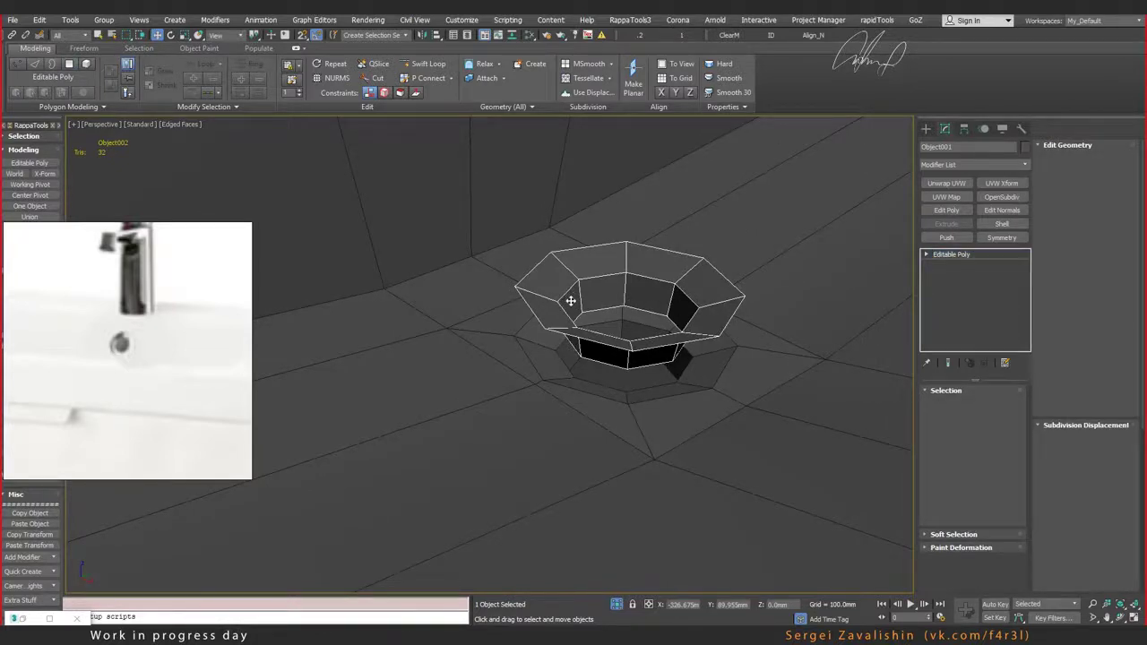
scroll(570, 300, up, 1)
scroll(577, 302, up, 2)
scroll(645, 313, up, 2)
alt+middle_drag(634, 323, 626, 328)
mouse_move(504, 295)
middle_down()
mouse_move(497, 286)
mouse_move(517, 287)
middle_up()
scroll(499, 287, down, 2)
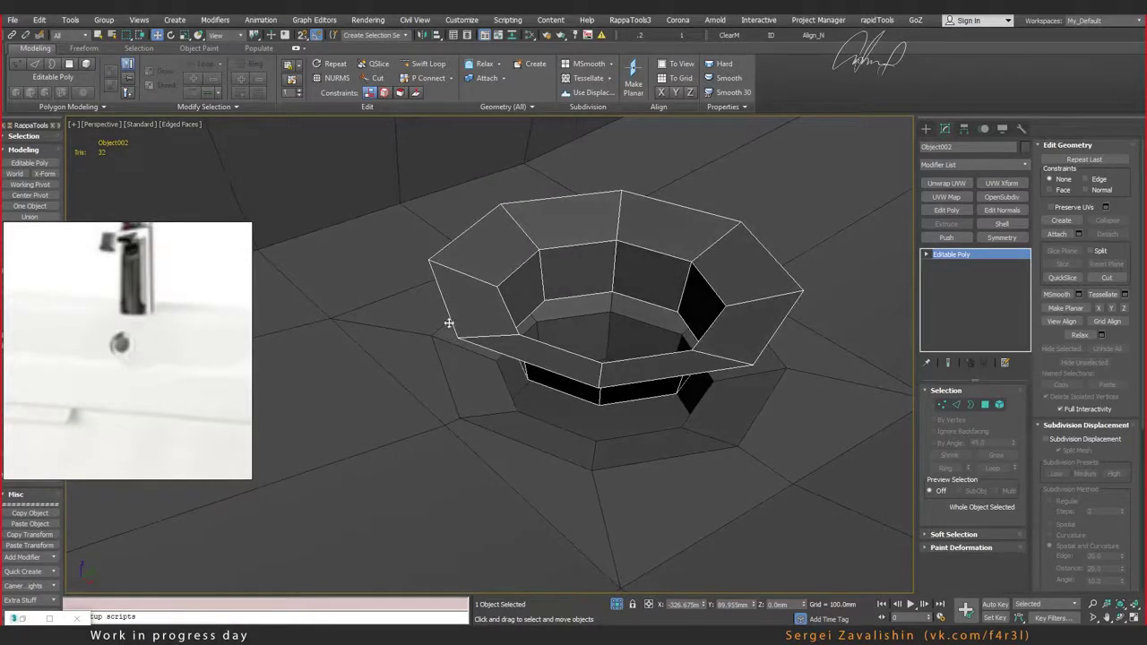
alt+middle_drag(475, 357, 497, 336)
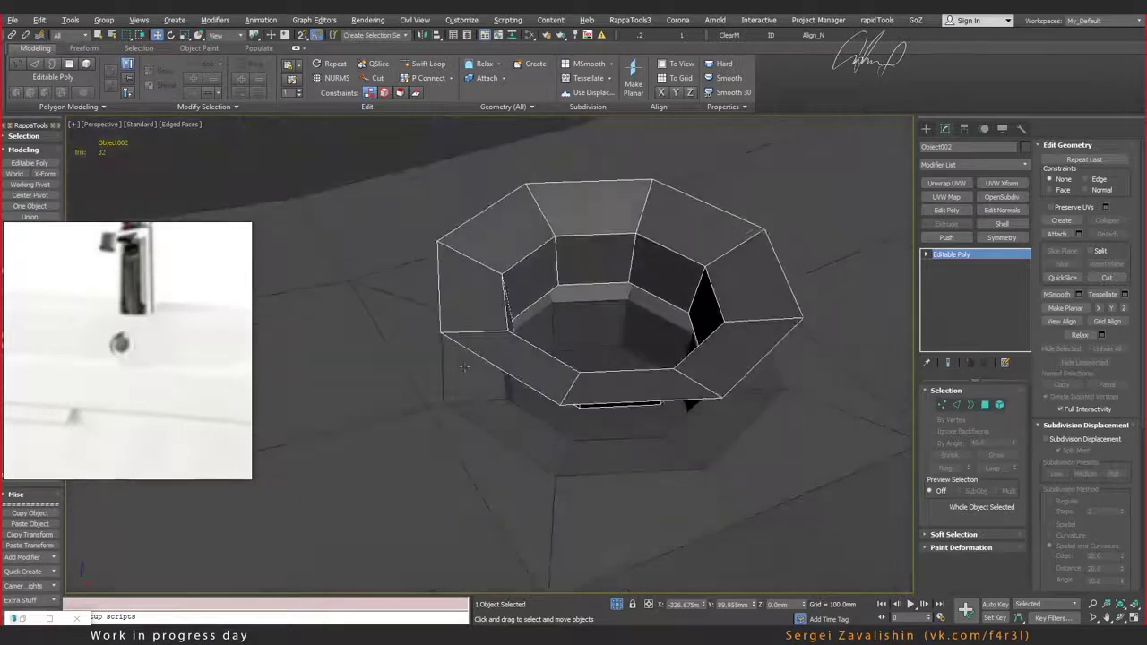
scroll(477, 294, up, 3)
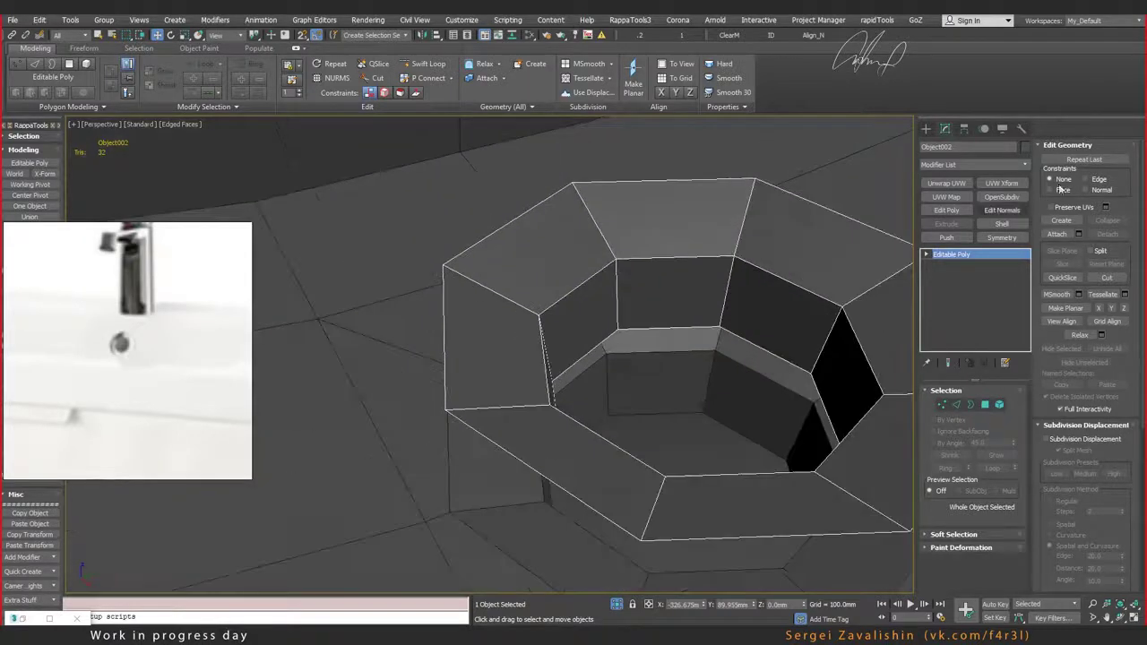
Step: Add a Shell modifier to Object002 with an Outer Amount of about 2.6 mm
click(1004, 224)
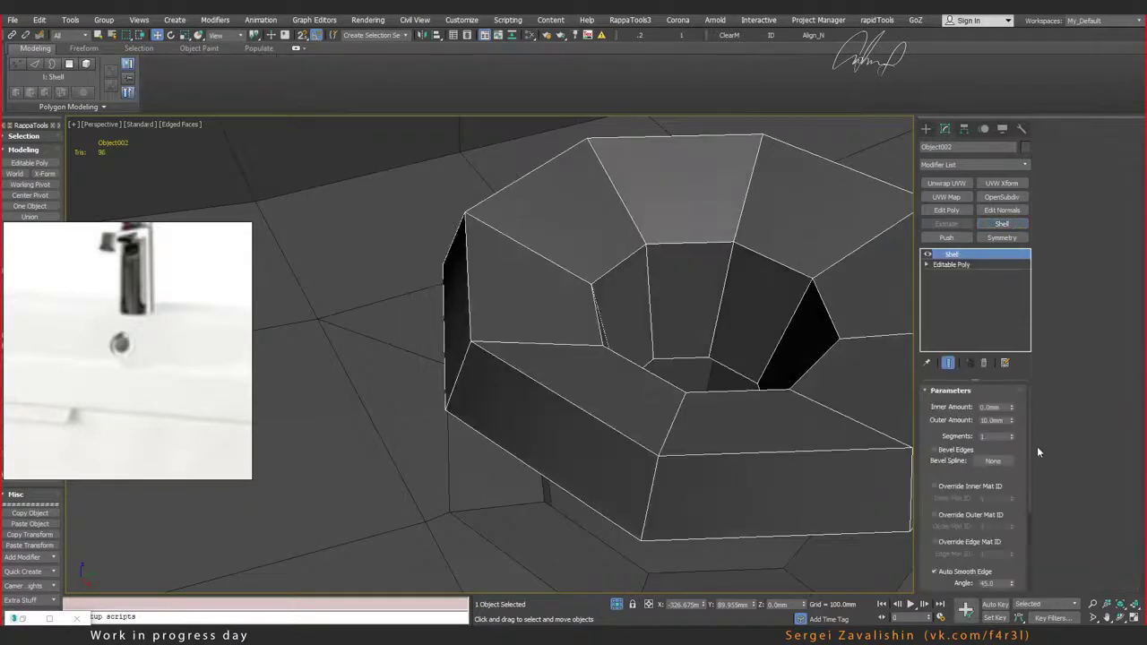
right_click(1013, 421)
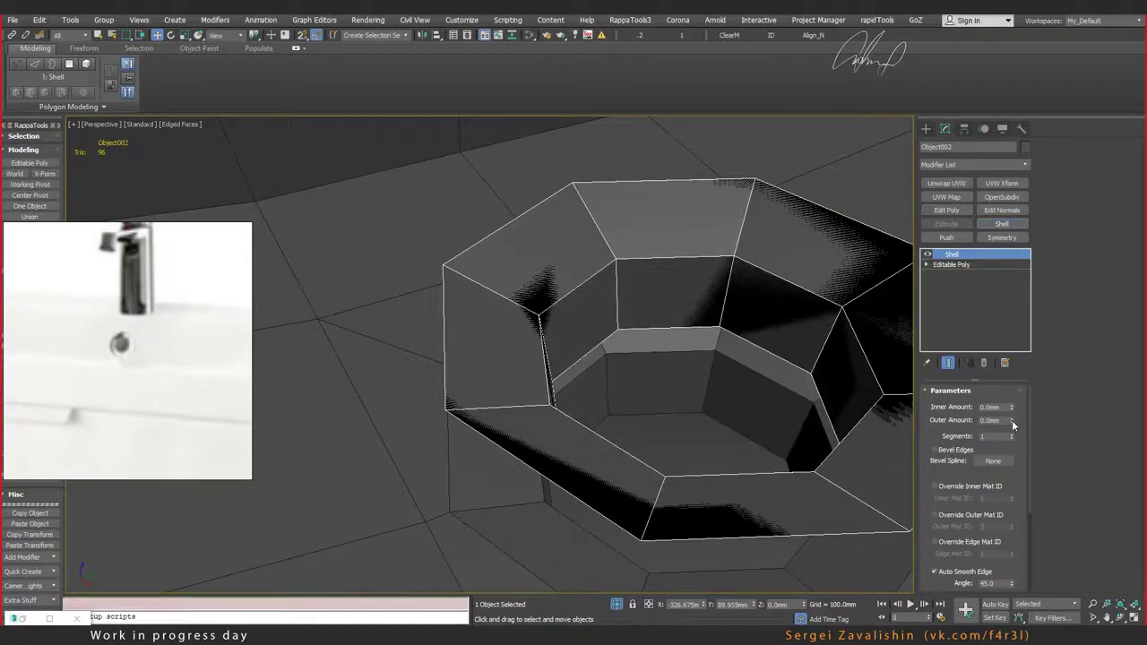
drag(1013, 425, 1017, 407)
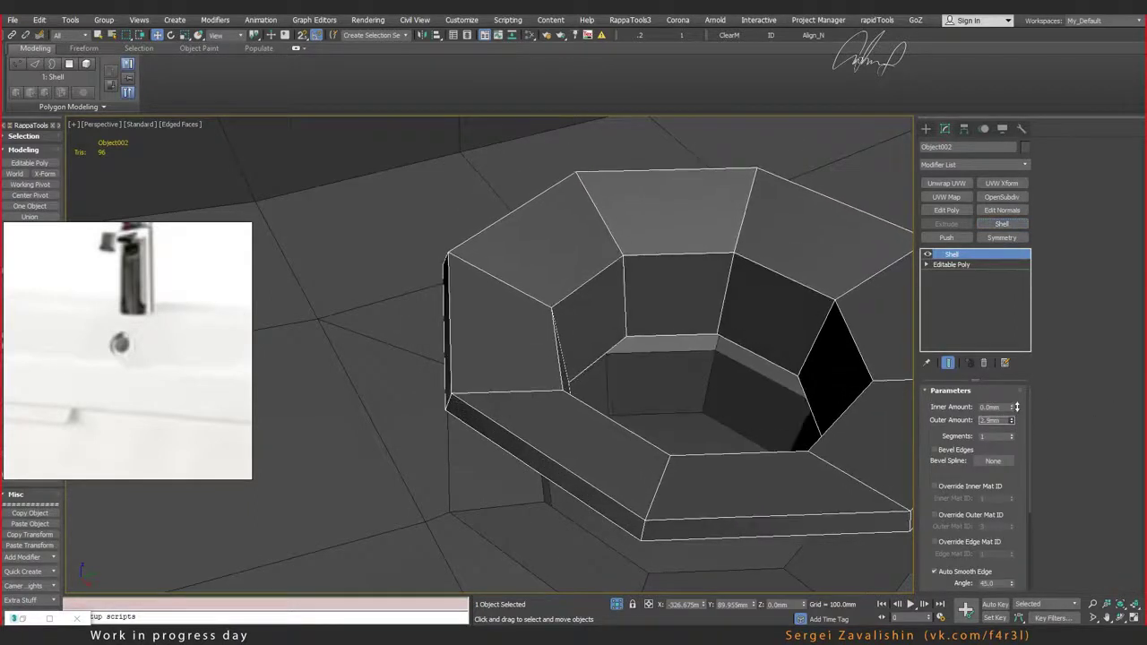
mouse_move(763, 359)
alt+middle_down()
mouse_move(760, 313)
mouse_move(750, 338)
mouse_move(725, 352)
mouse_move(583, 293)
alt+middle_up()
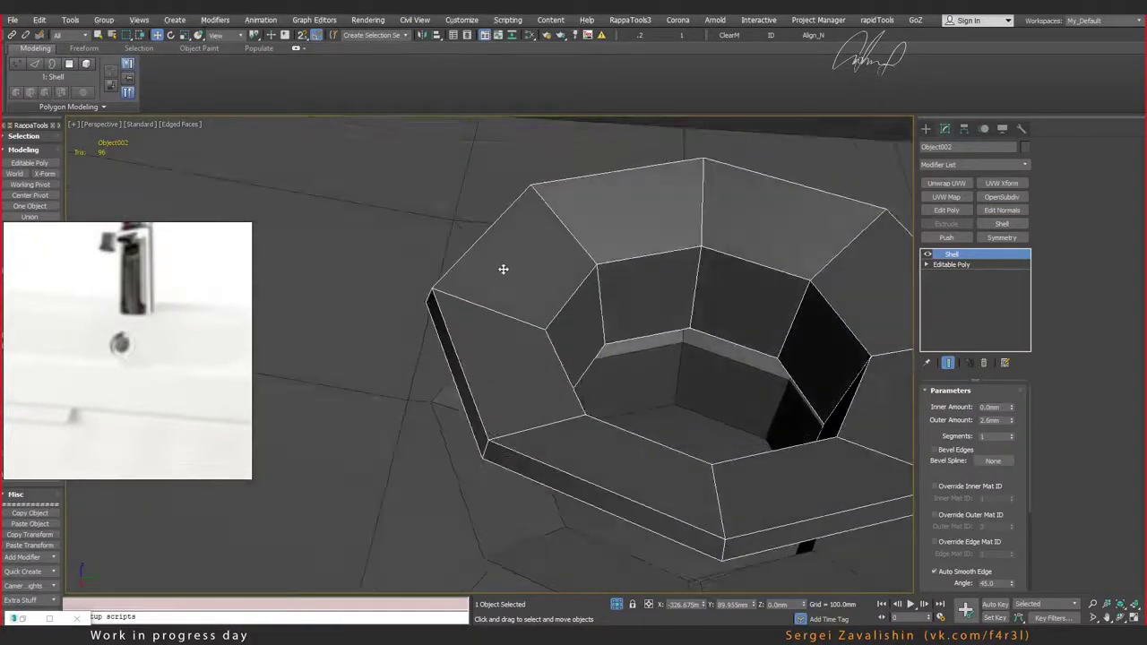
scroll(525, 303, down, 2)
scroll(655, 297, down, 2)
scroll(530, 320, up, 2)
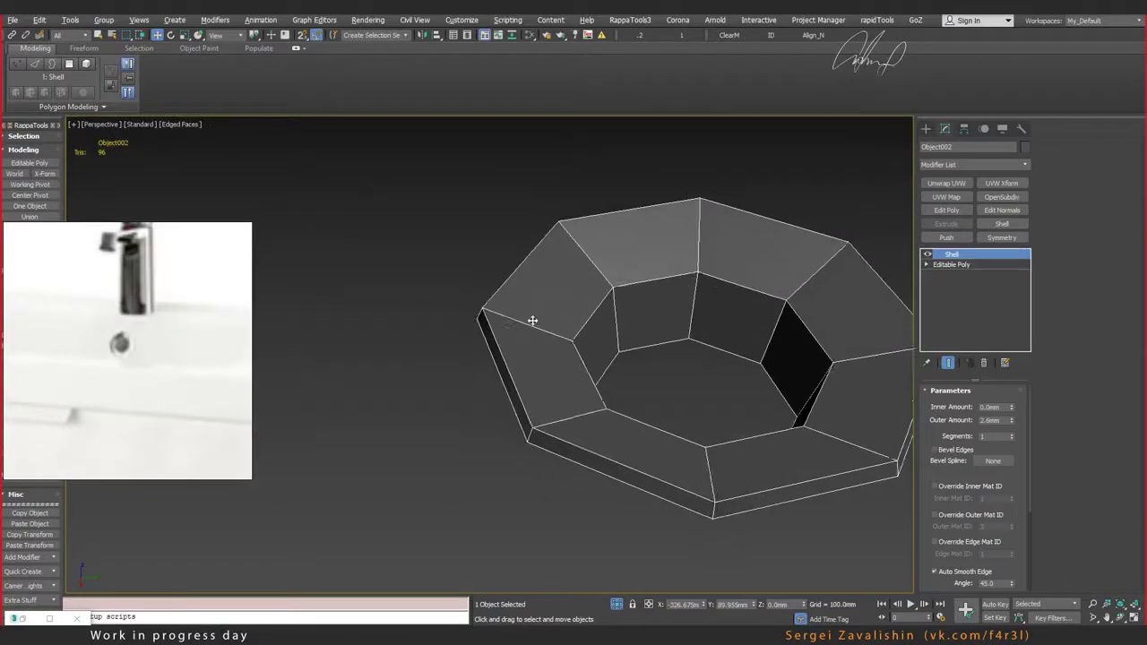
scroll(531, 321, up, 4)
alt+middle_drag(556, 305, 569, 309)
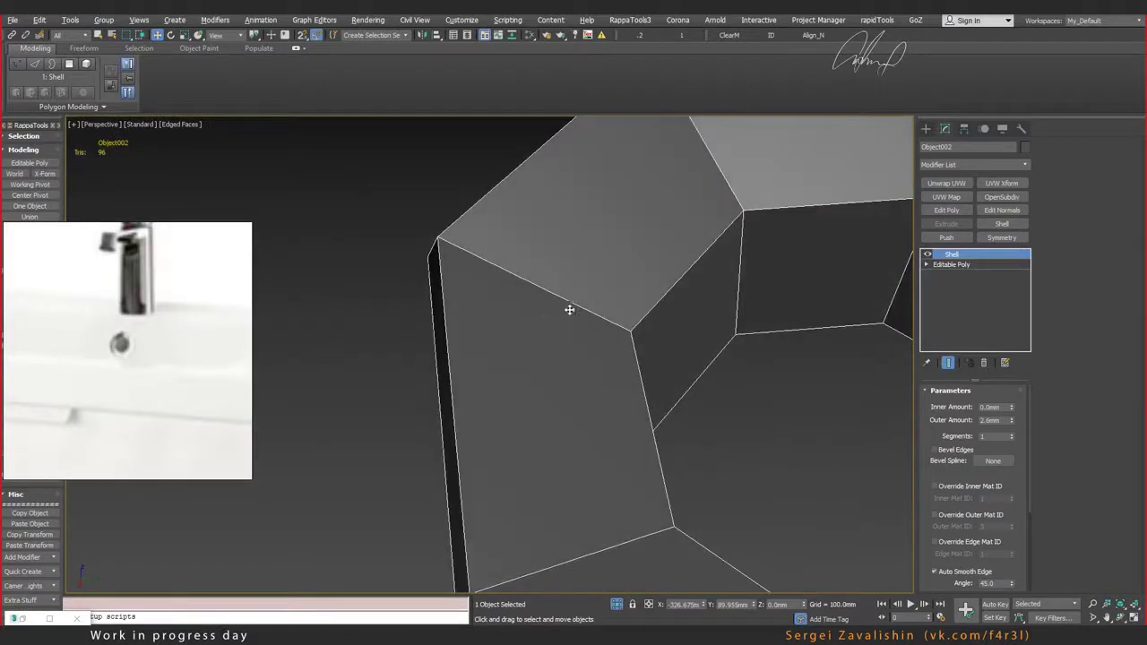
Step: Add an Edit Poly modifier above the Shell
right_click(457, 258)
key(Escape)
click(946, 210)
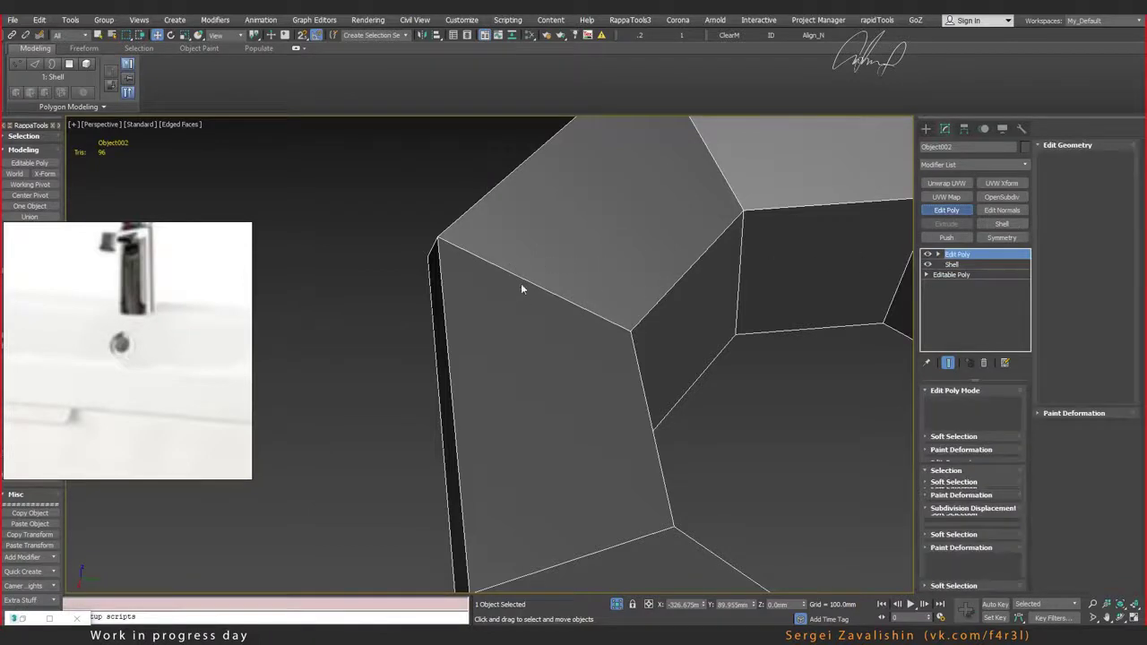
Step: Insert two Swift Loop edge loops near the bowl's left and top rim edges
key(alt+shift+w)
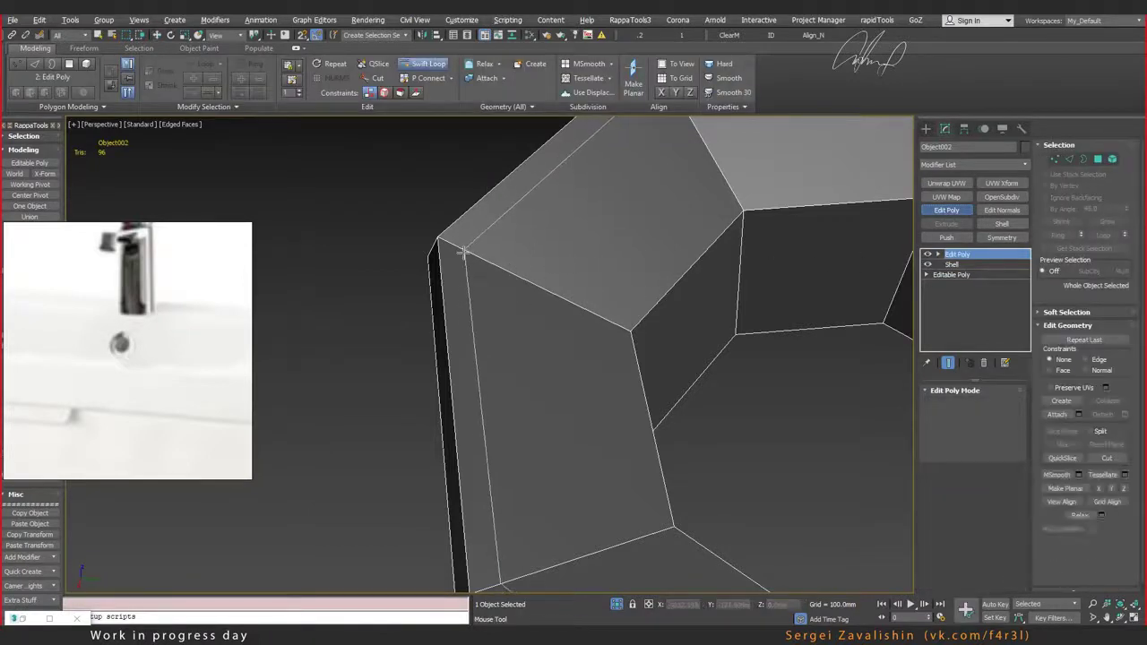
click(493, 287)
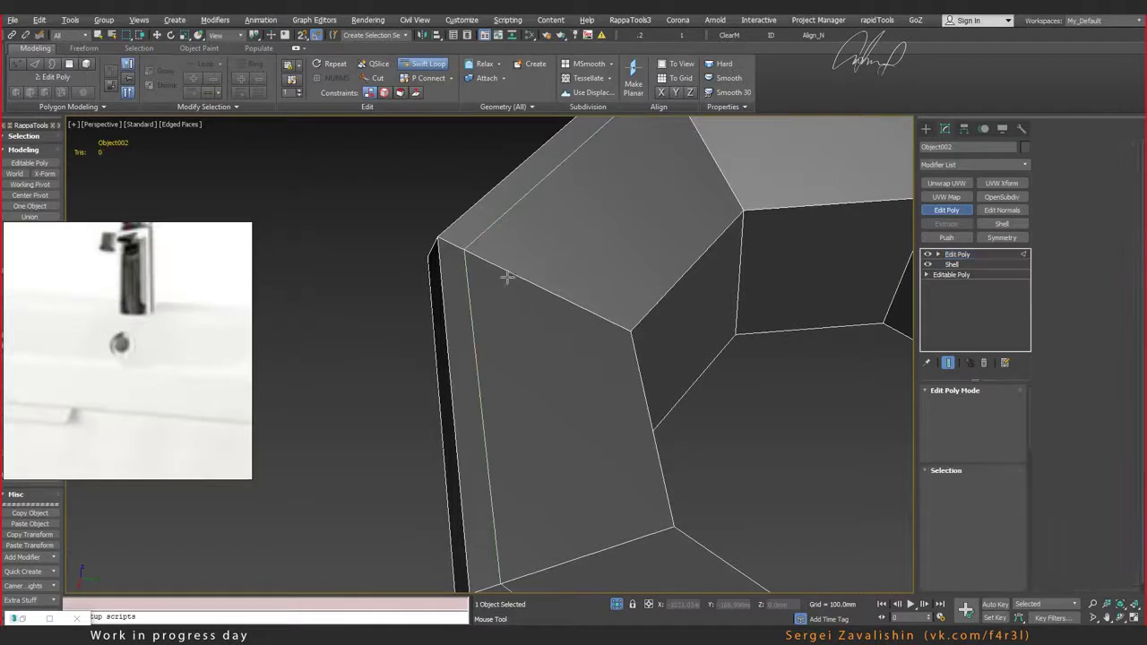
click(540, 230)
mouse_move(544, 212)
alt+middle_down()
mouse_move(596, 166)
mouse_move(609, 134)
alt+middle_up()
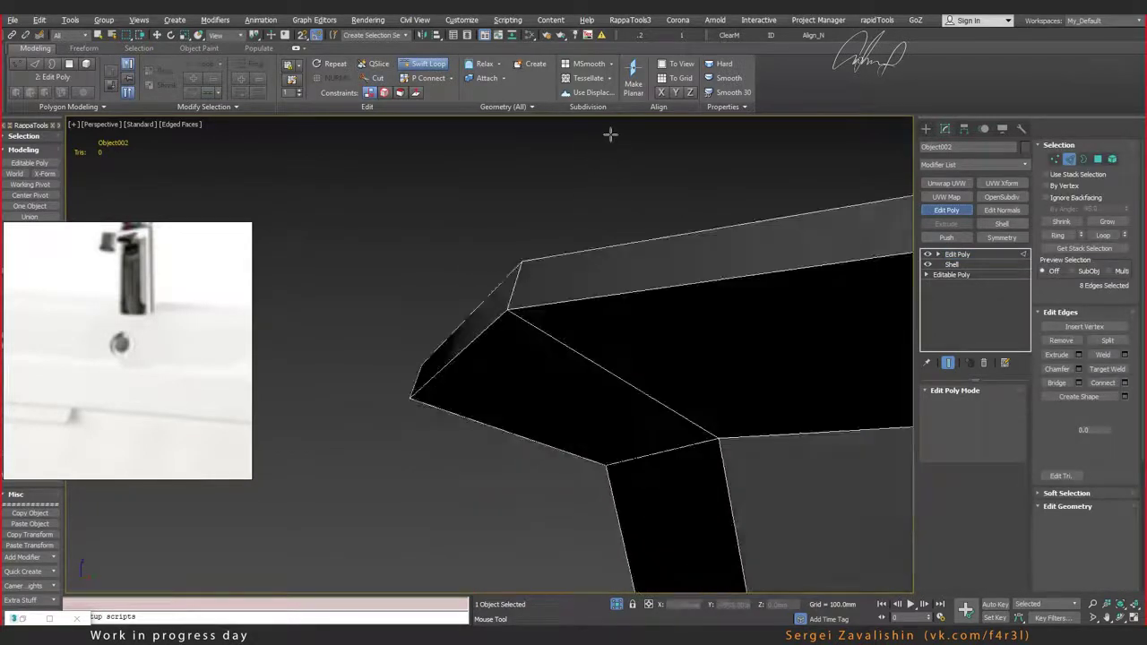
right_click(553, 325)
mouse_move(553, 326)
alt+middle_down()
mouse_move(578, 321)
mouse_move(597, 341)
mouse_move(619, 298)
mouse_move(681, 308)
alt+middle_up()
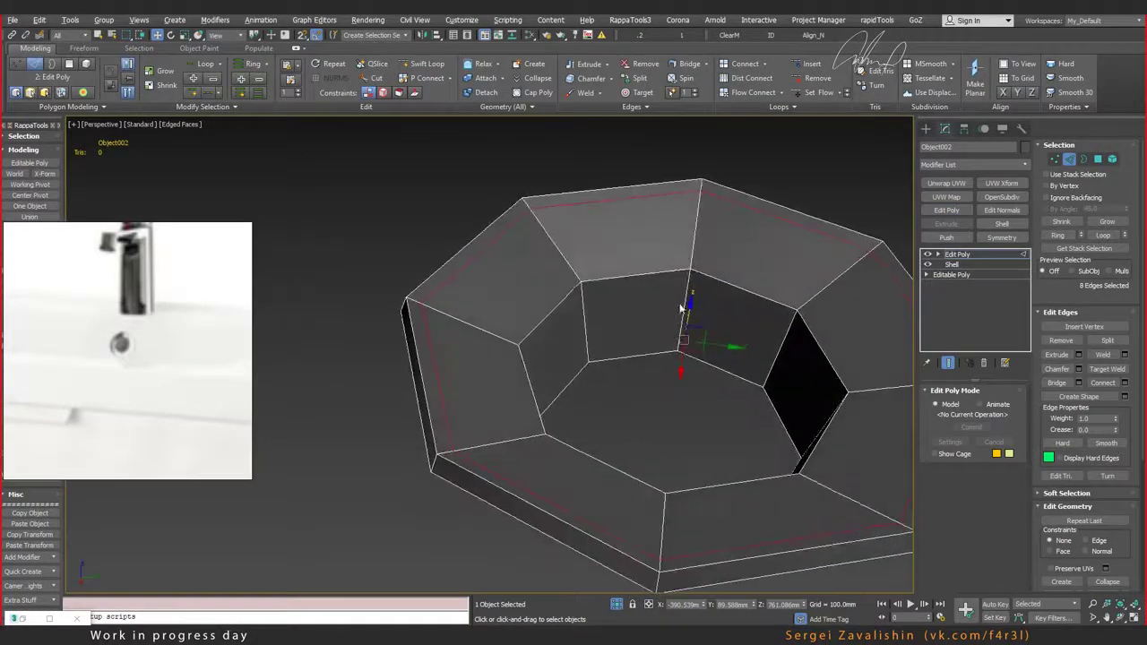
Step: Delete the Edit Poly modifier, disable the Shell, and add an edge loop near the top rim in the base mesh
click(984, 362)
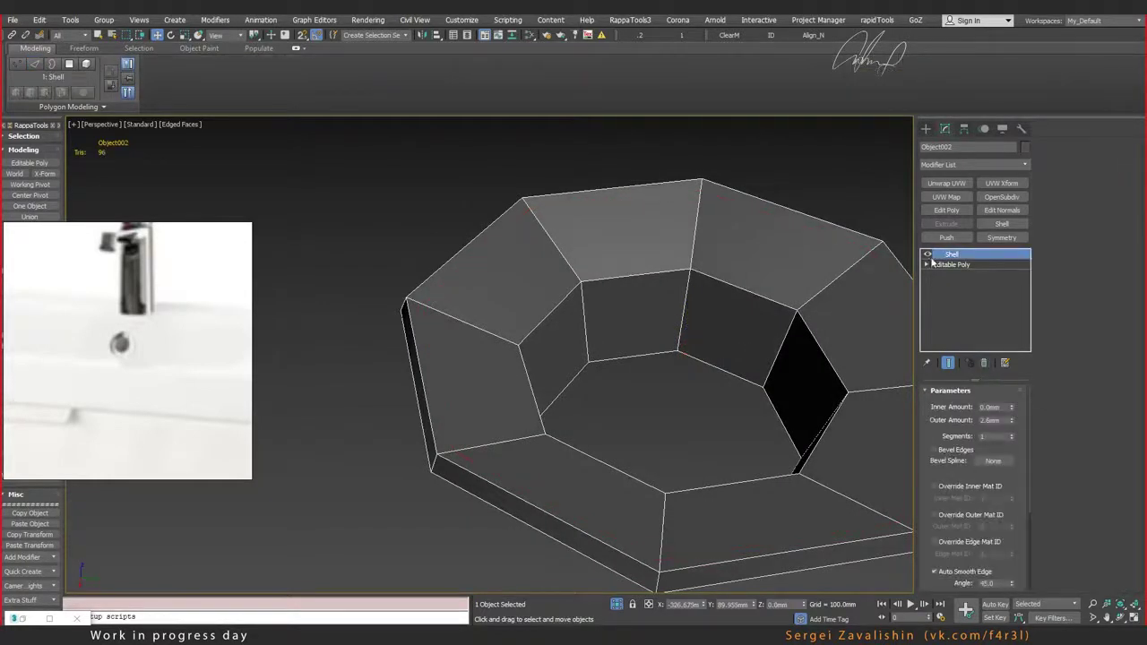
click(928, 256)
click(948, 265)
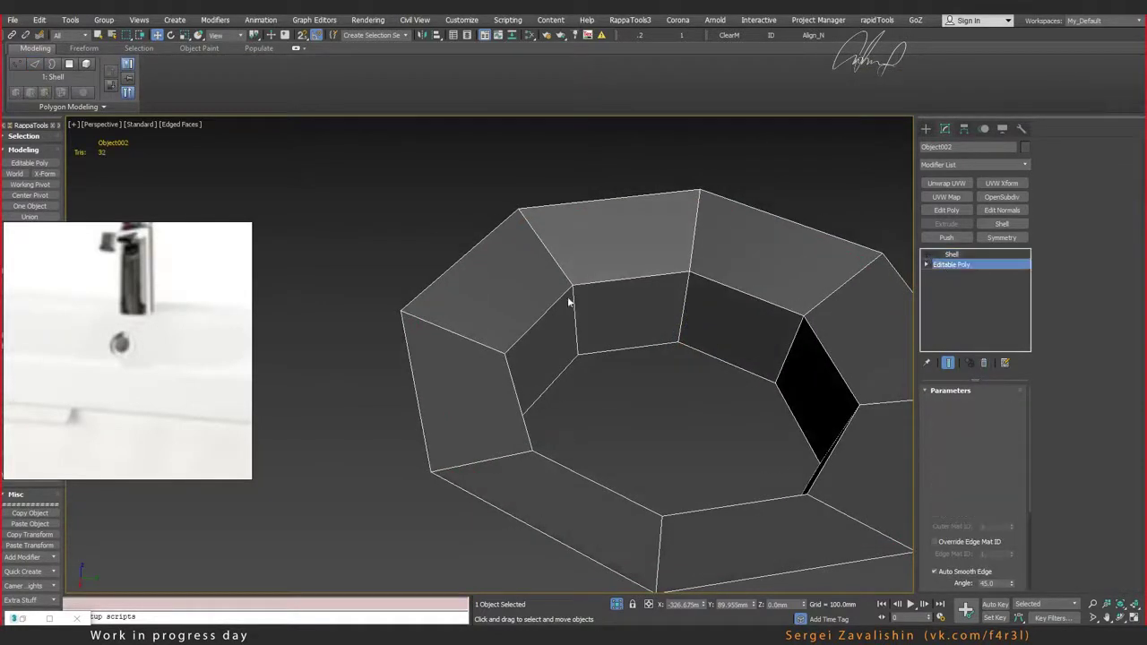
scroll(525, 228, up, 3)
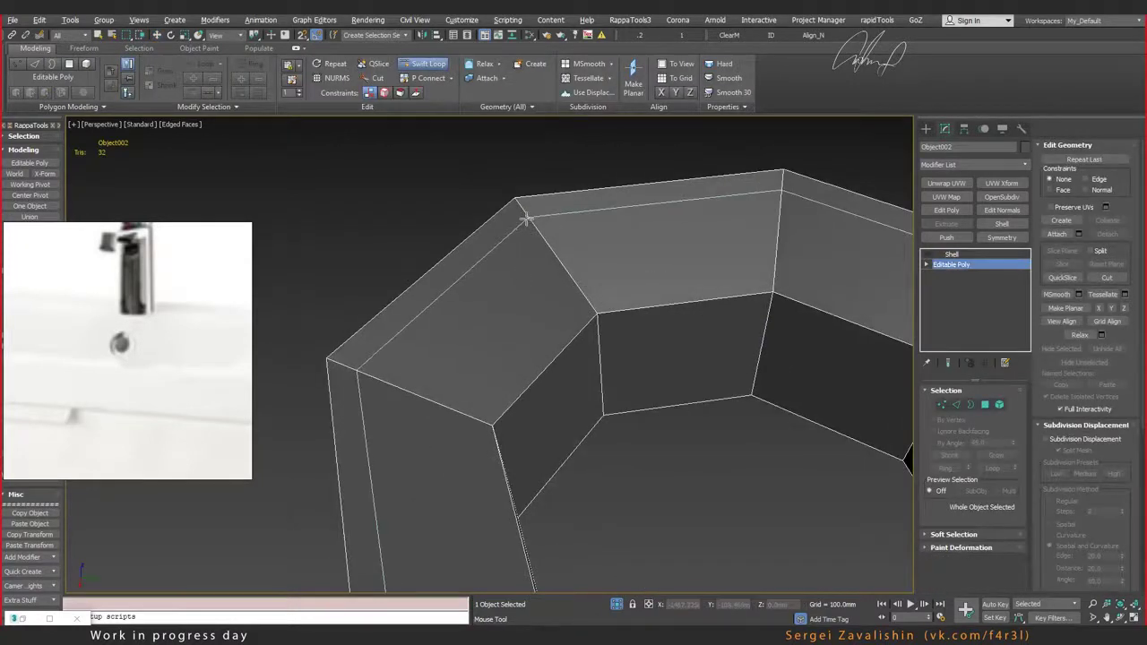
click(530, 218)
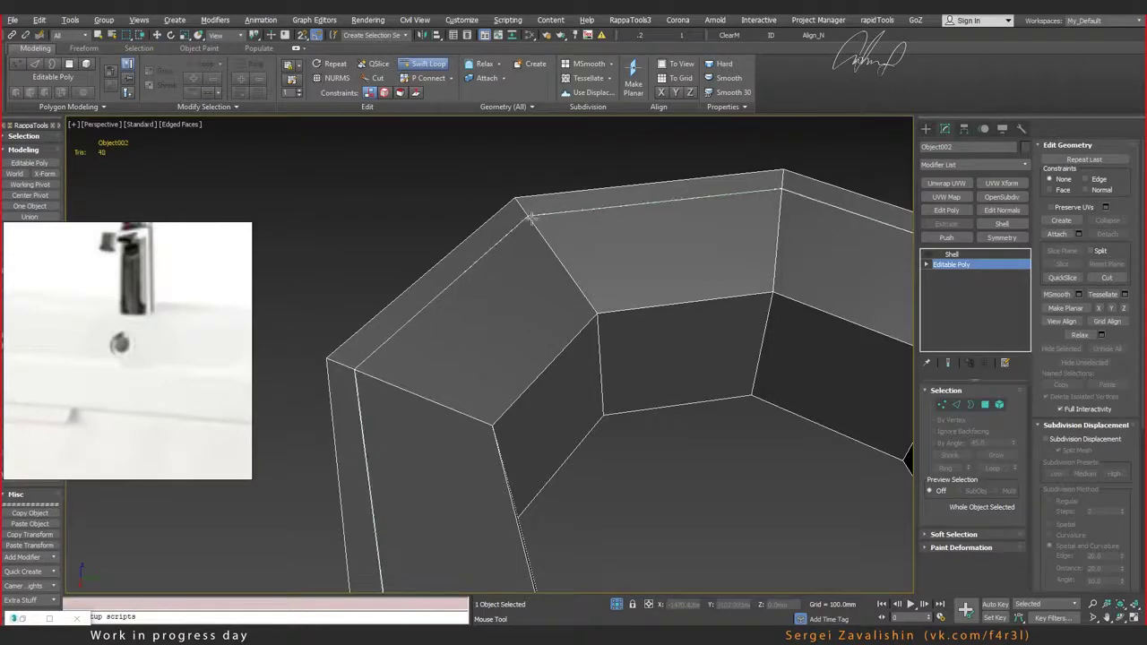
key(w)
mouse_move(597, 251)
alt+middle_down()
mouse_move(526, 260)
mouse_move(678, 257)
alt+middle_up()
Step: Set the Shell's Outer Amount to 2.6mm and inspect the bowl
click(955, 255)
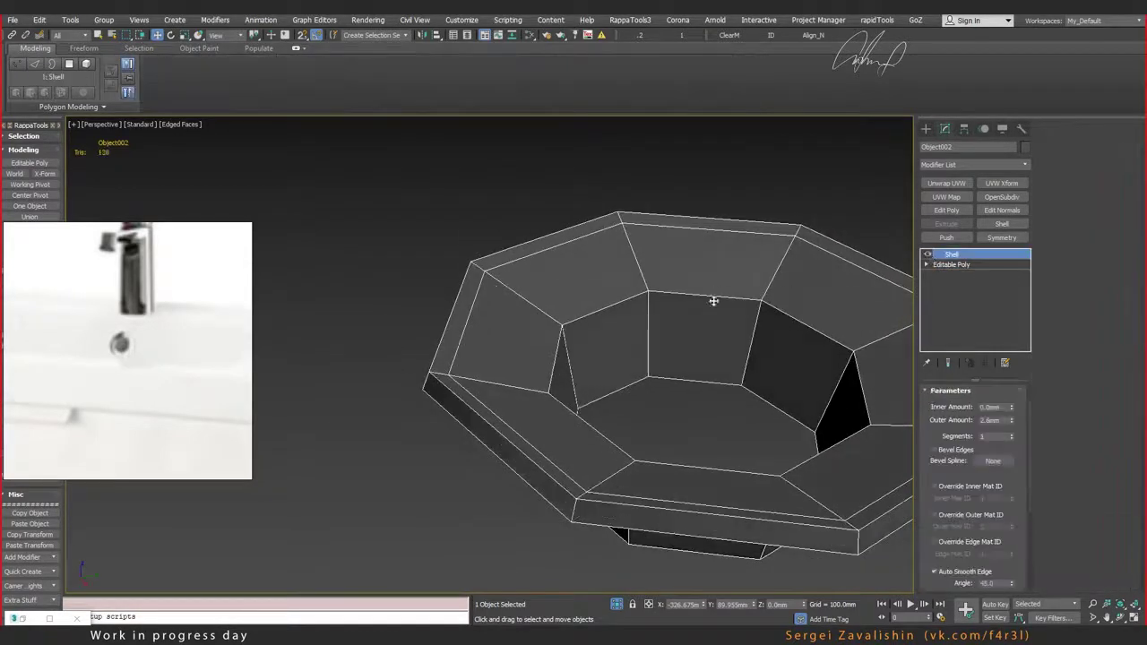
mouse_move(712, 295)
alt+middle_down()
mouse_move(508, 275)
mouse_move(512, 209)
mouse_move(504, 254)
mouse_move(482, 277)
mouse_move(515, 267)
alt+middle_up()
mouse_move(672, 337)
alt+middle_down()
mouse_move(707, 307)
mouse_move(614, 323)
mouse_move(671, 329)
mouse_move(658, 313)
mouse_move(563, 327)
alt+middle_up()
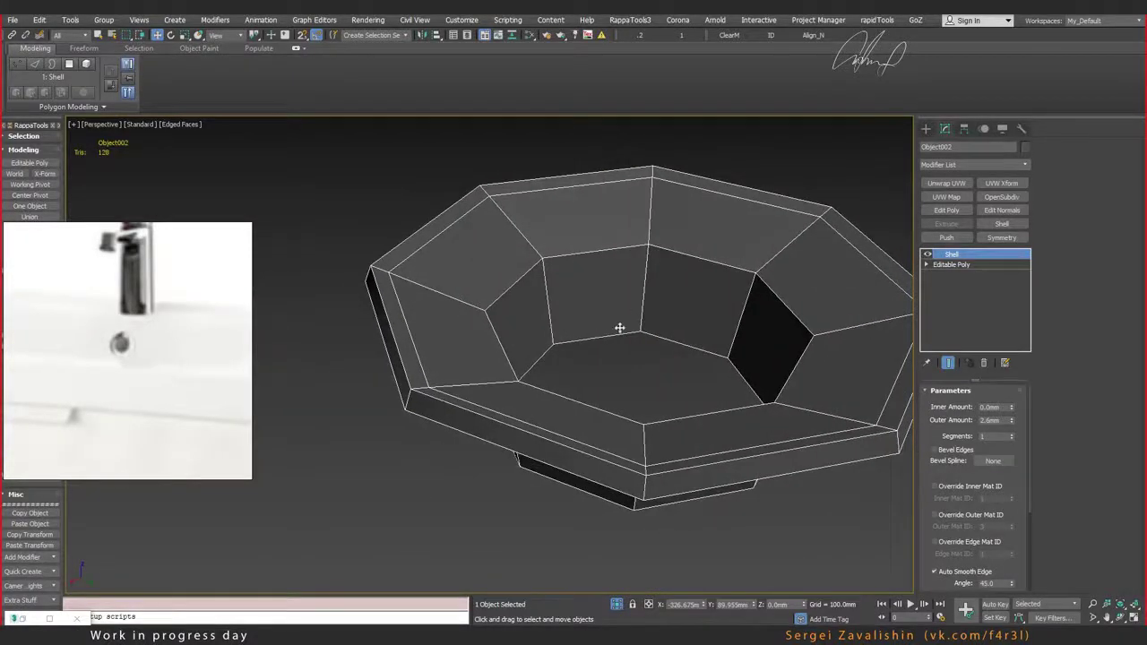
Step: Collapse the Shell modifier into Object002's Editable Poly
click(926, 265)
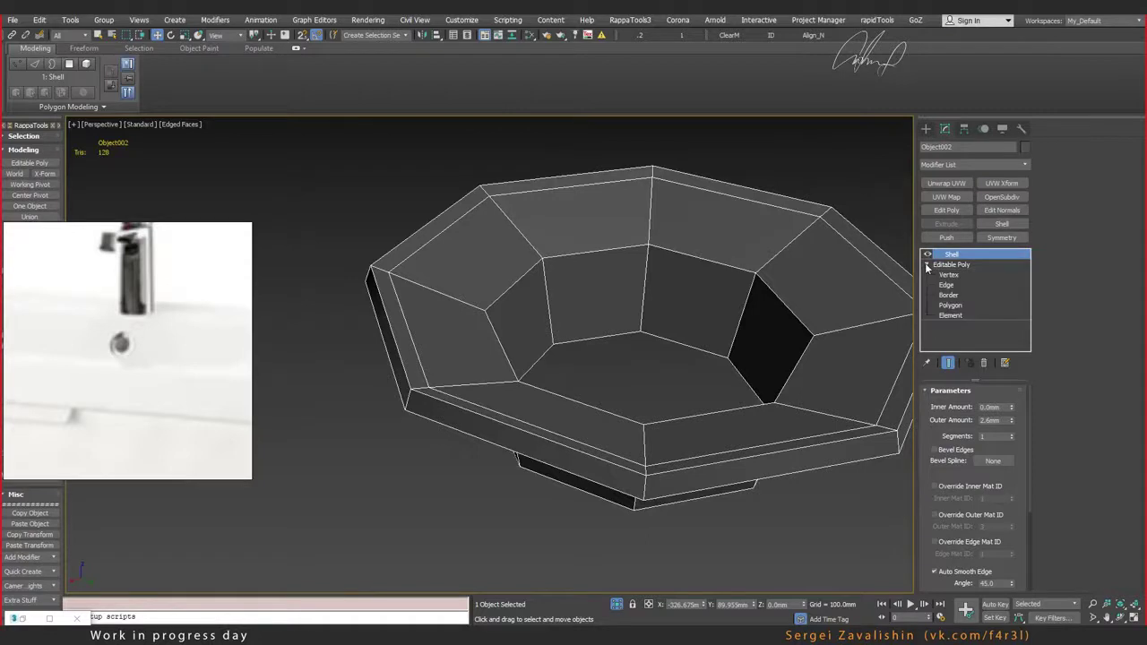
click(946, 285)
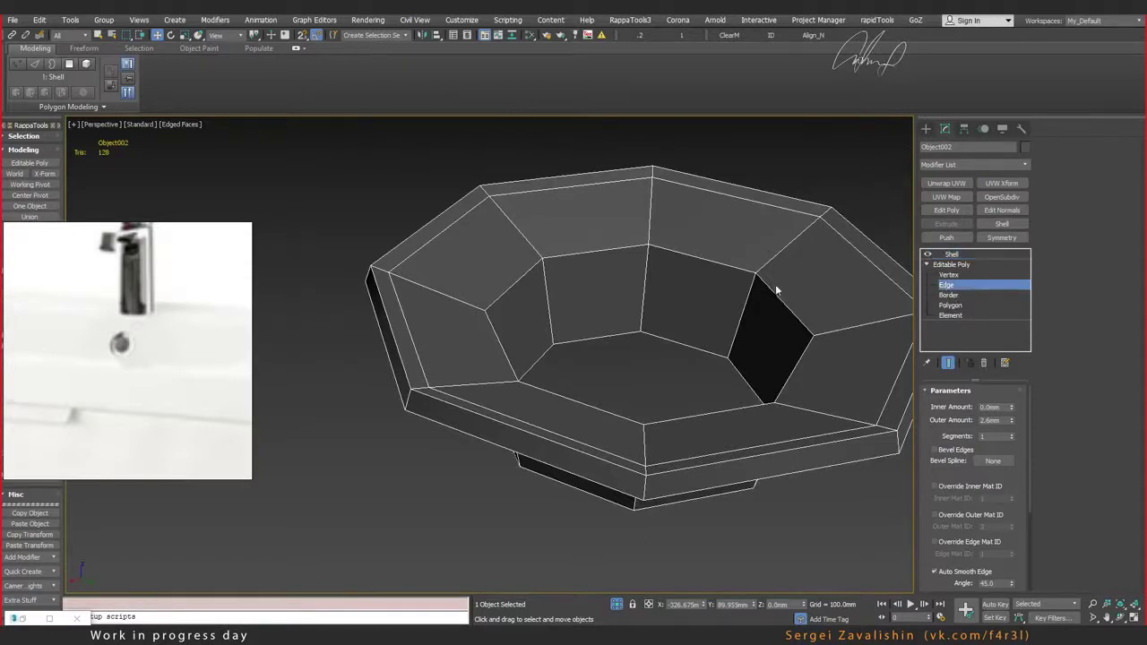
double_click(653, 321)
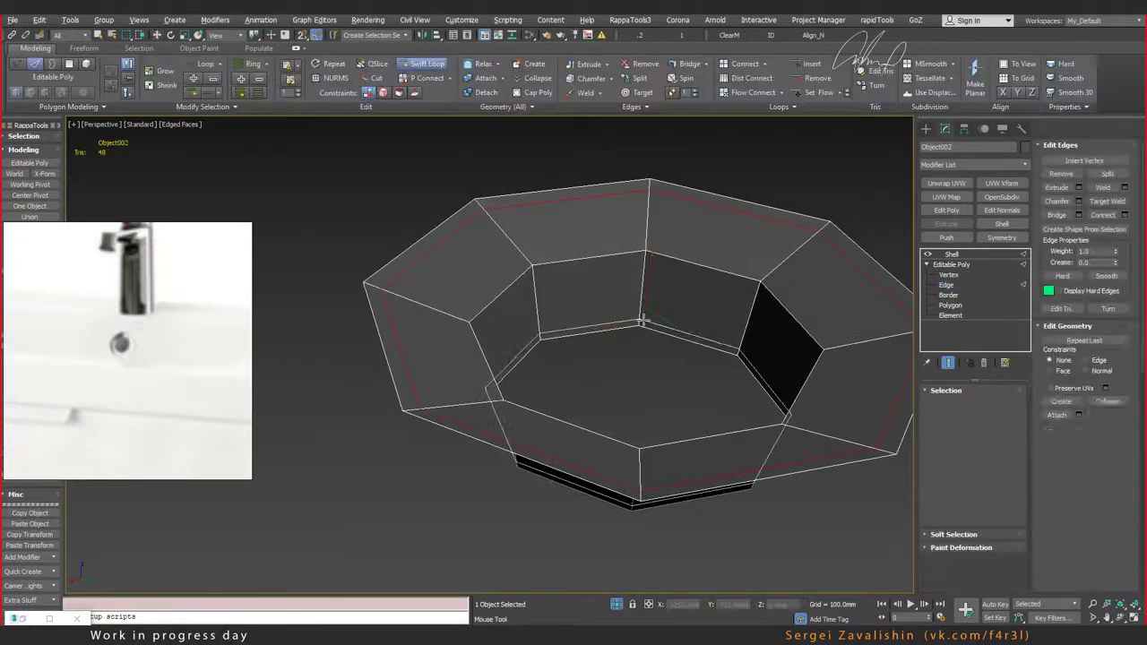
click(963, 265)
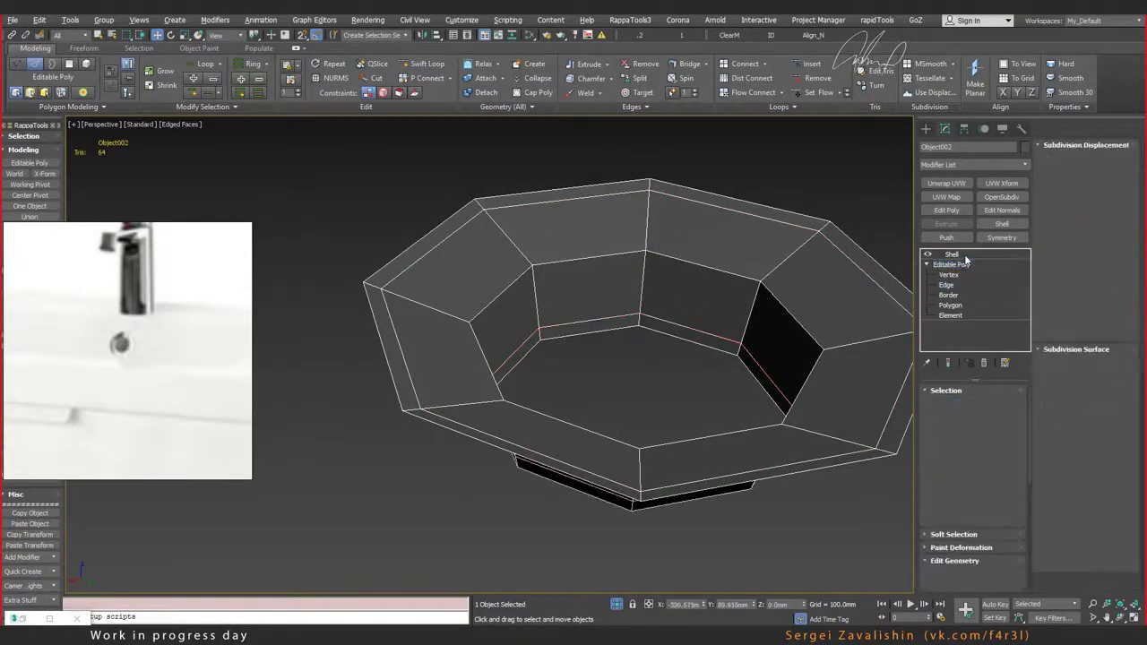
click(959, 255)
scroll(595, 302, down, 4)
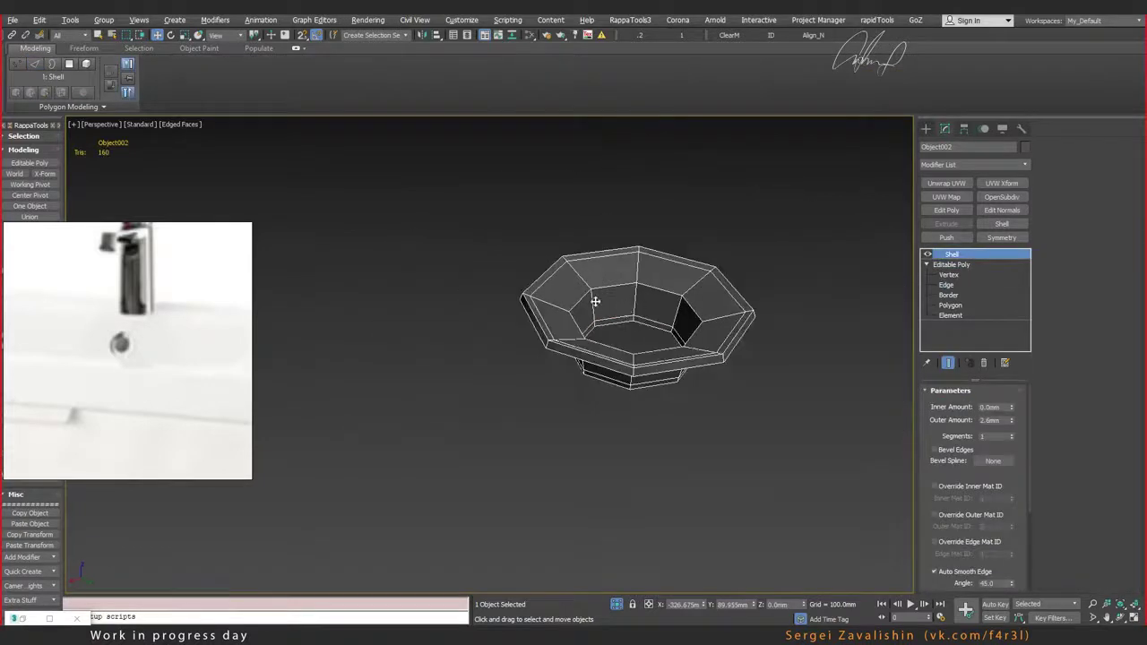
scroll(643, 321, up, 4)
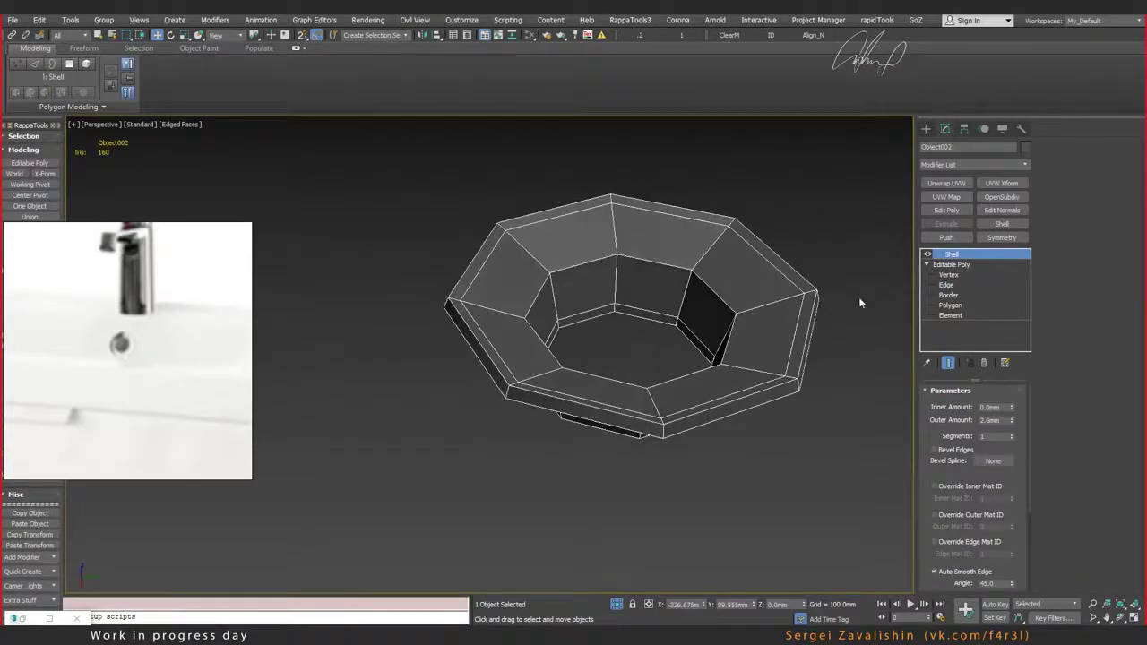
key(Delete)
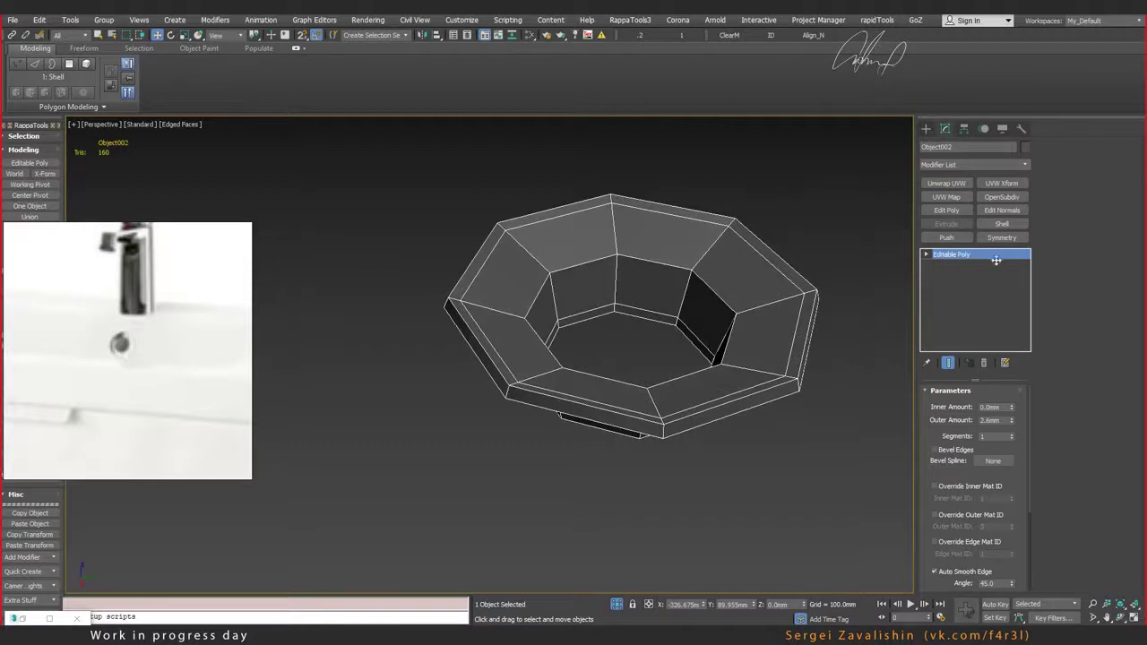
Step: Loop-select the bowl's eight top-rim polygons and clone them as a raised copy
click(996, 257)
scroll(668, 300, up, 3)
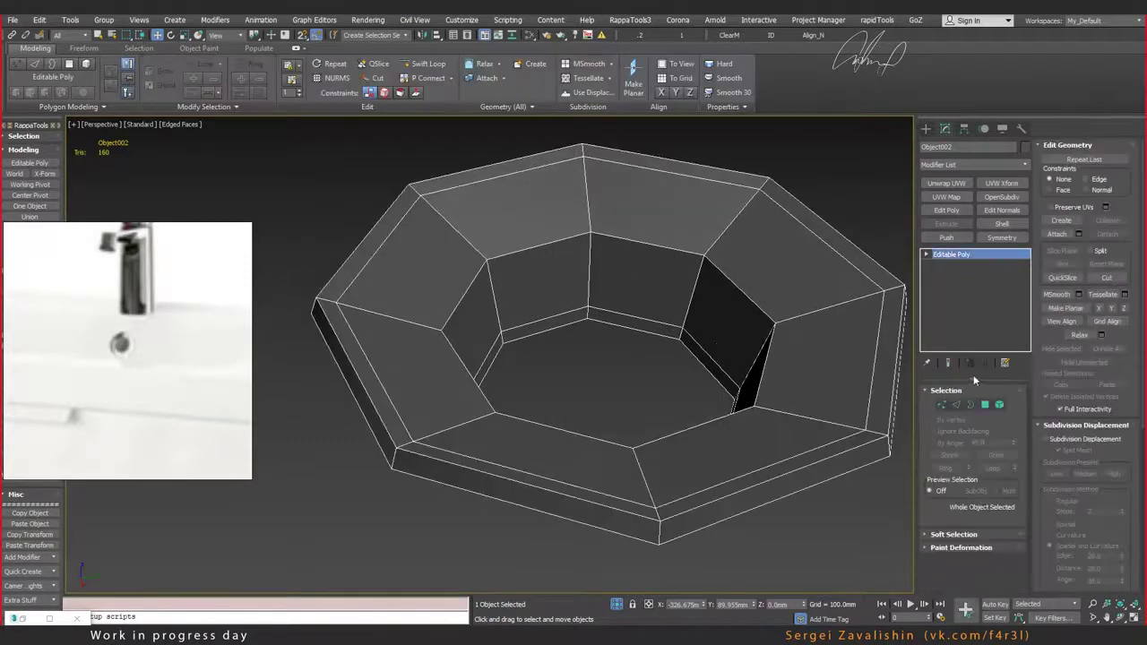
click(986, 405)
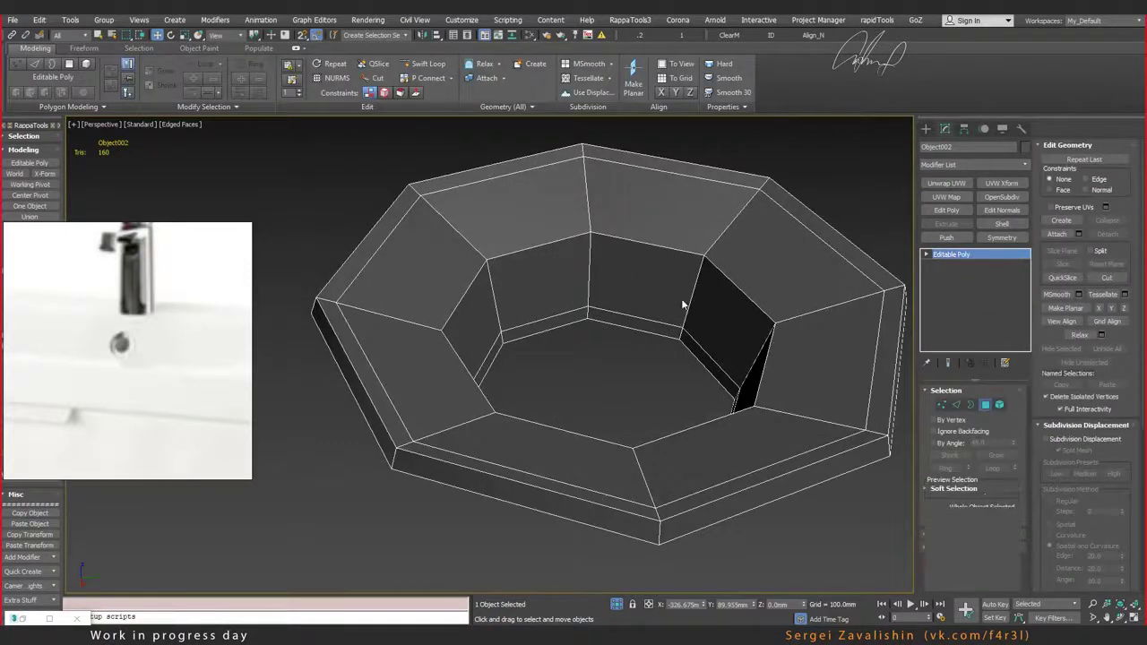
click(748, 266)
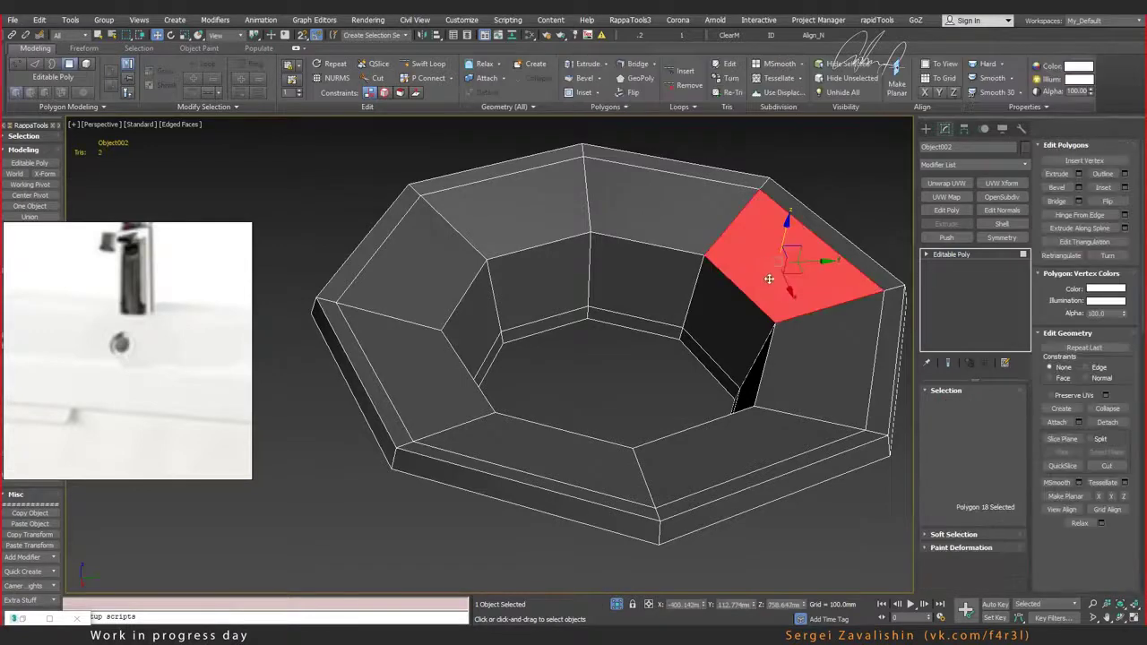
shift+click(825, 330)
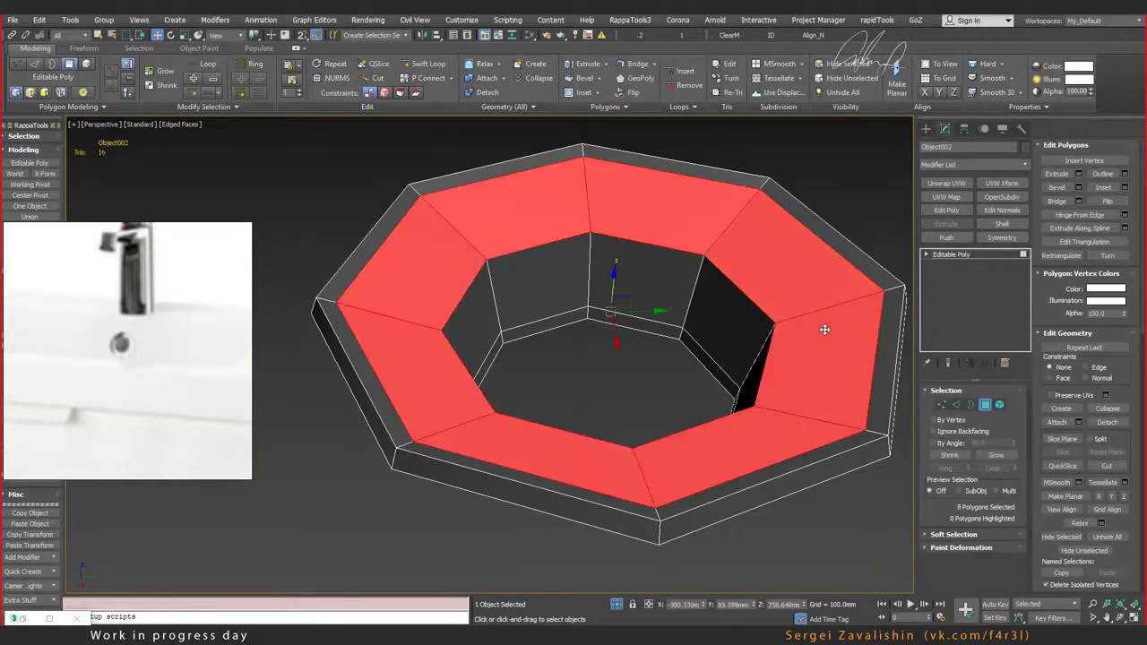
alt+middle_drag(824, 330, 695, 278)
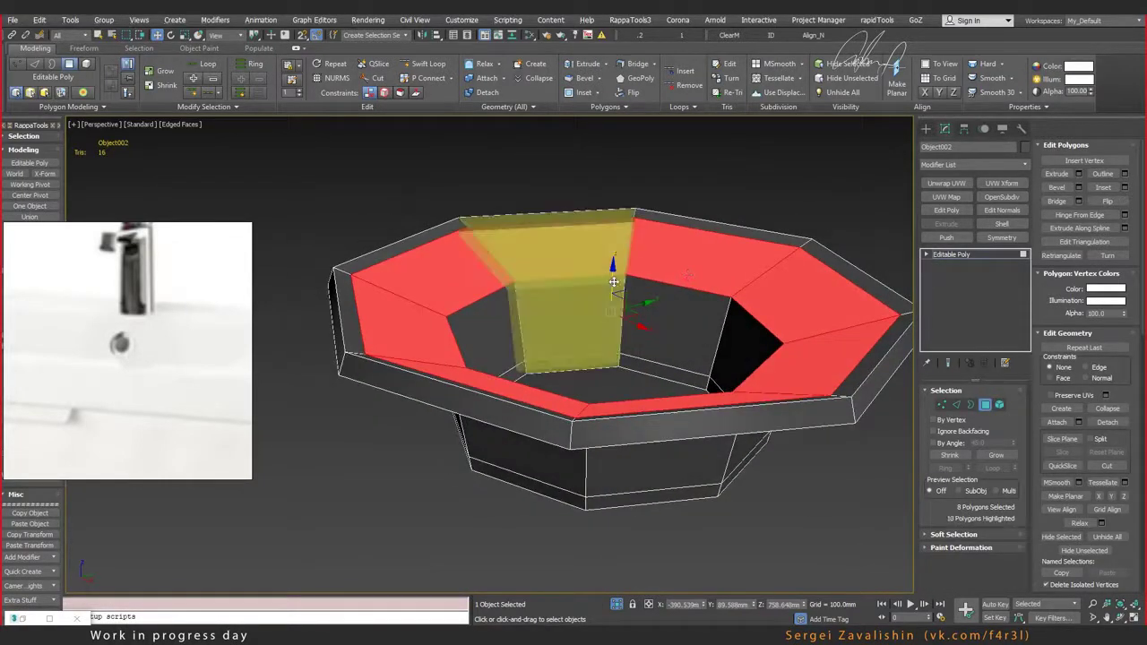
shift+drag(614, 283, 618, 254)
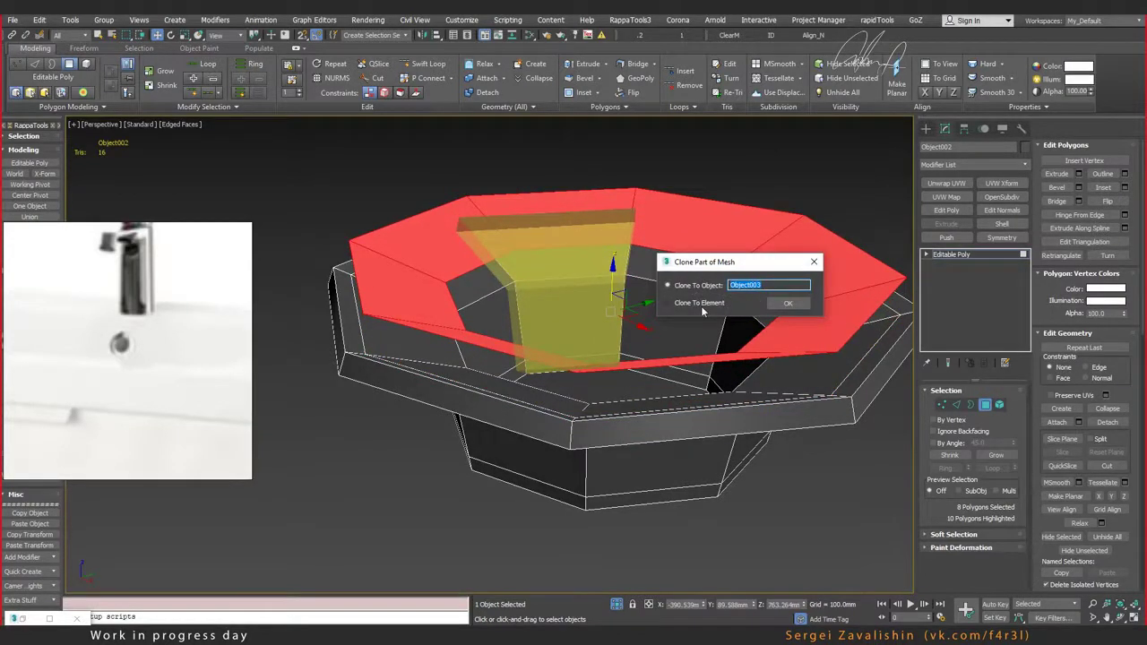
click(788, 303)
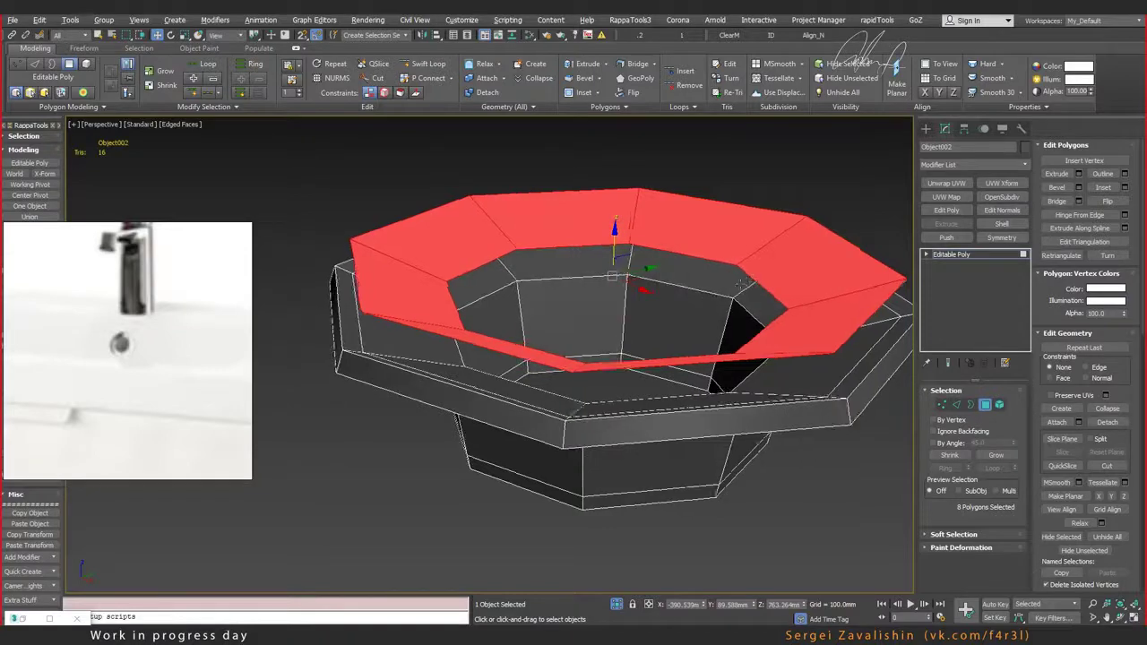
Step: Scale the raised ring up to 110%
alt+middle_drag(739, 283, 738, 328)
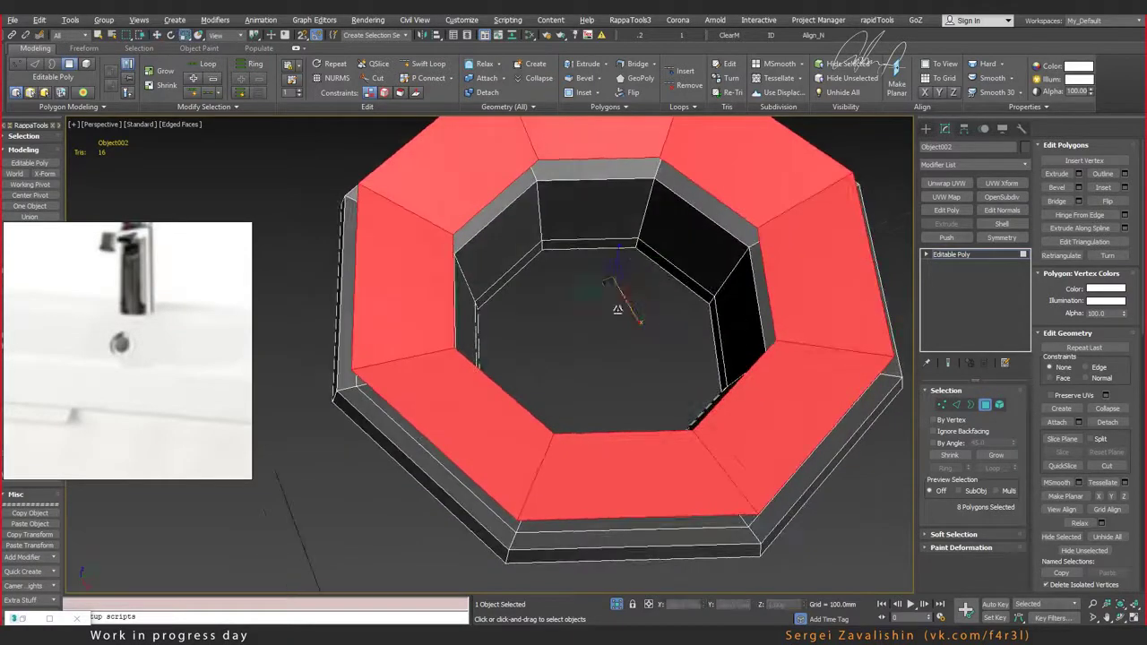
key(r)
drag(611, 285, 613, 275)
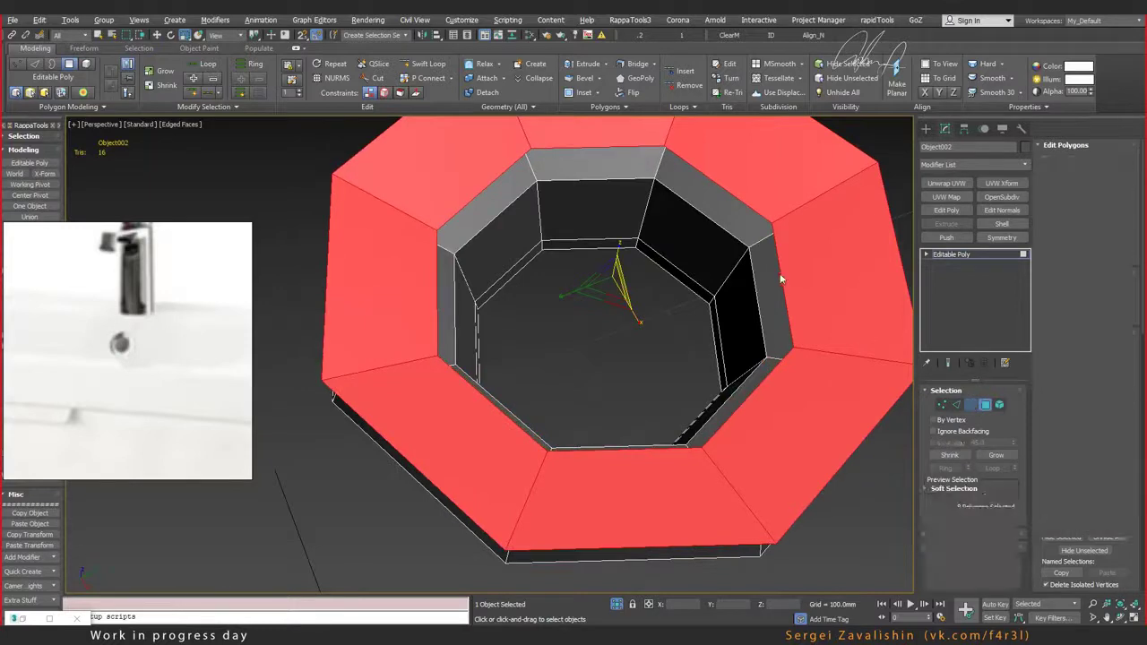
Step: At Border level, scale the ring's inner border inward into a new ring and raise it slightly
key(3)
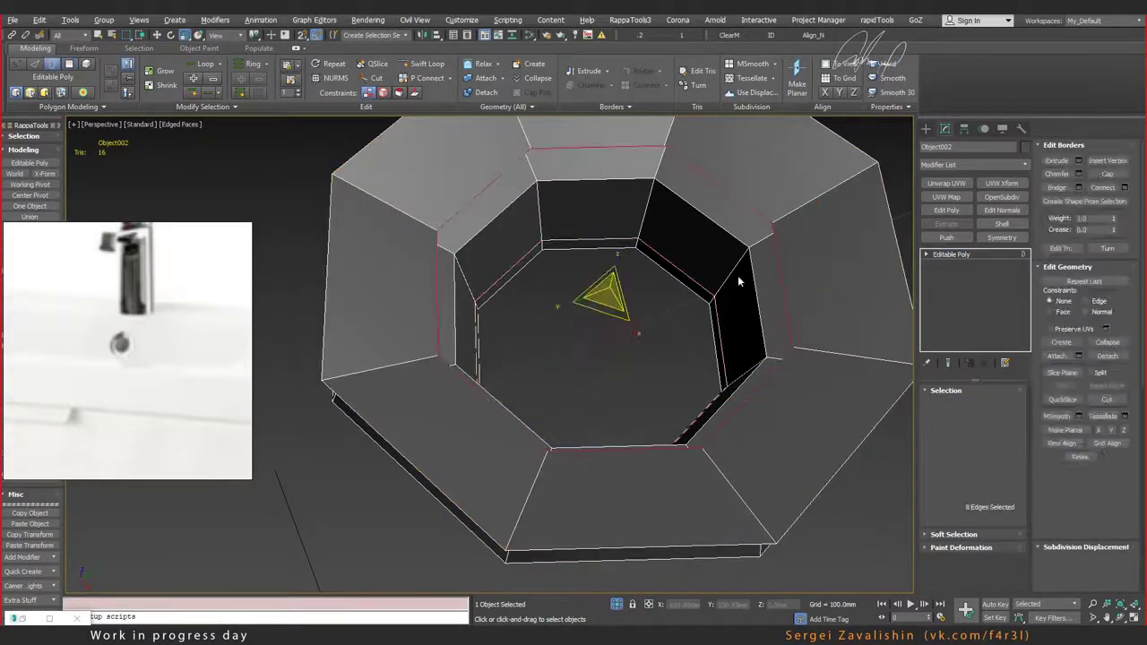
alt+middle_drag(738, 275, 758, 243)
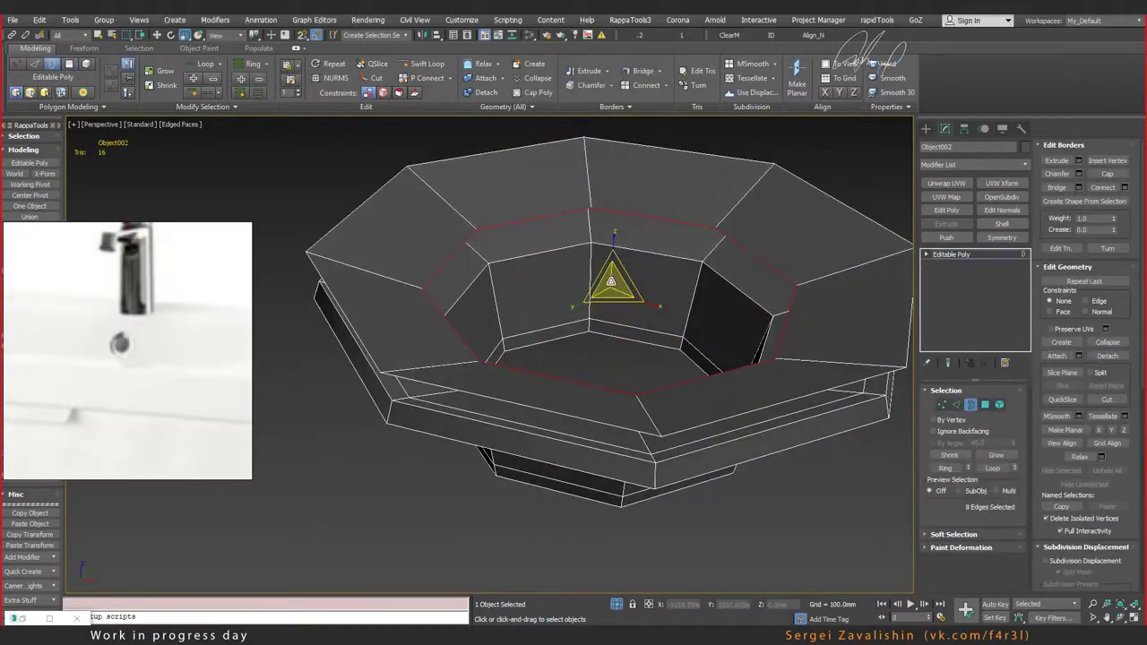
drag(612, 284, 613, 309)
key(w)
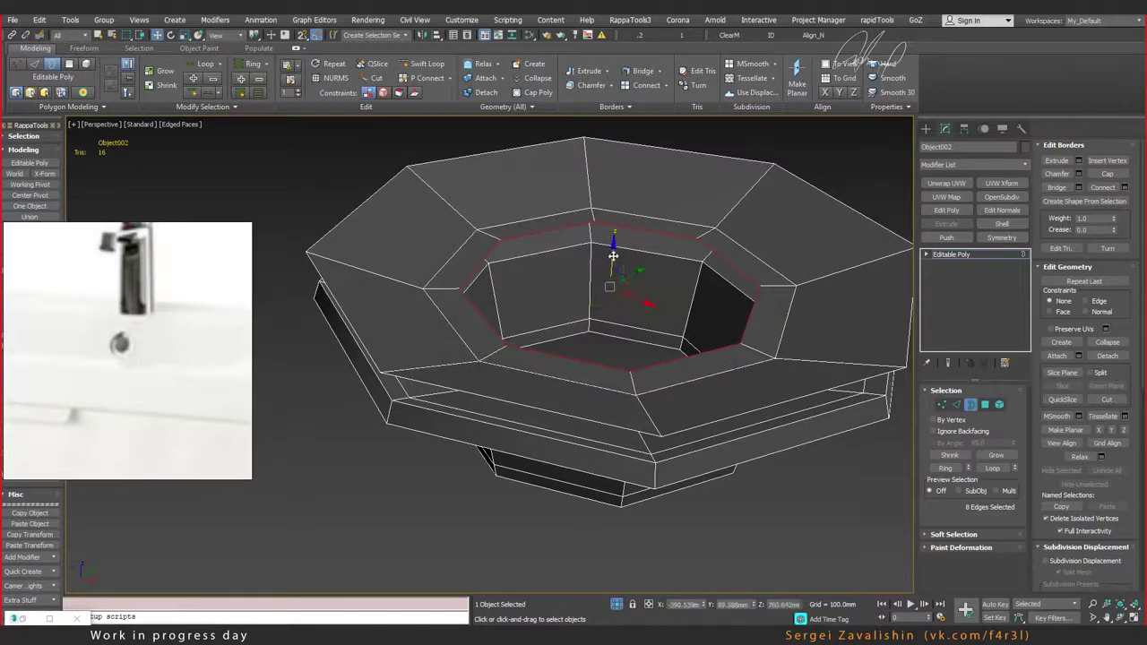
drag(613, 257, 624, 311)
Step: Step the inner border inward again, slightly raised, until only a small central octagonal hole remains
key(r)
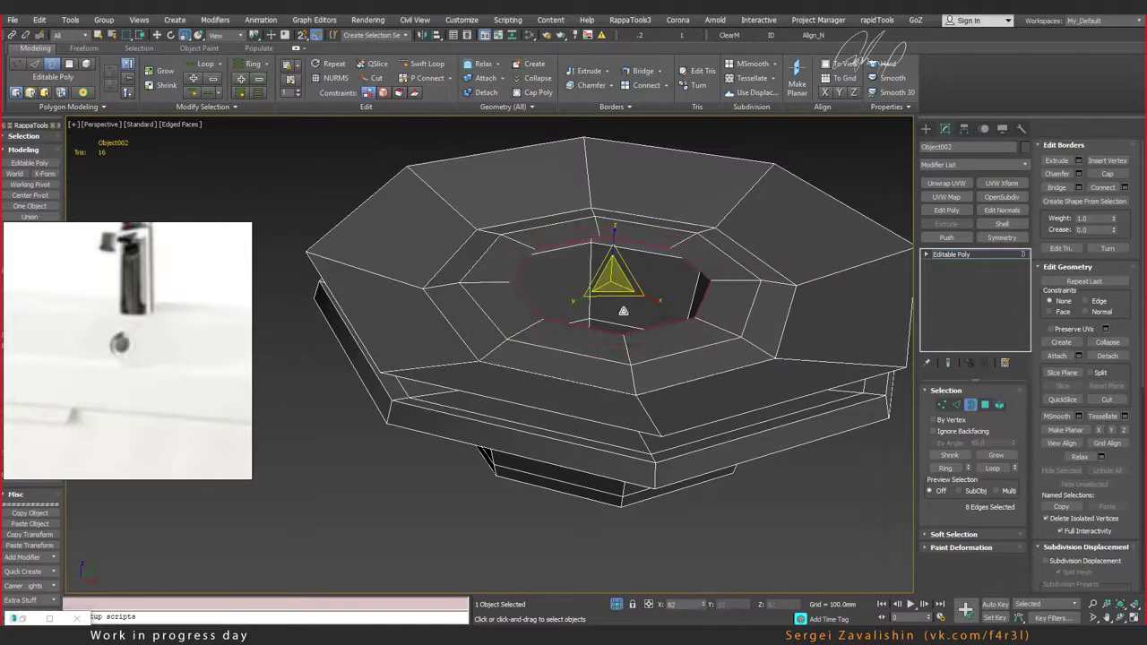
key(w)
drag(614, 259, 634, 319)
key(r)
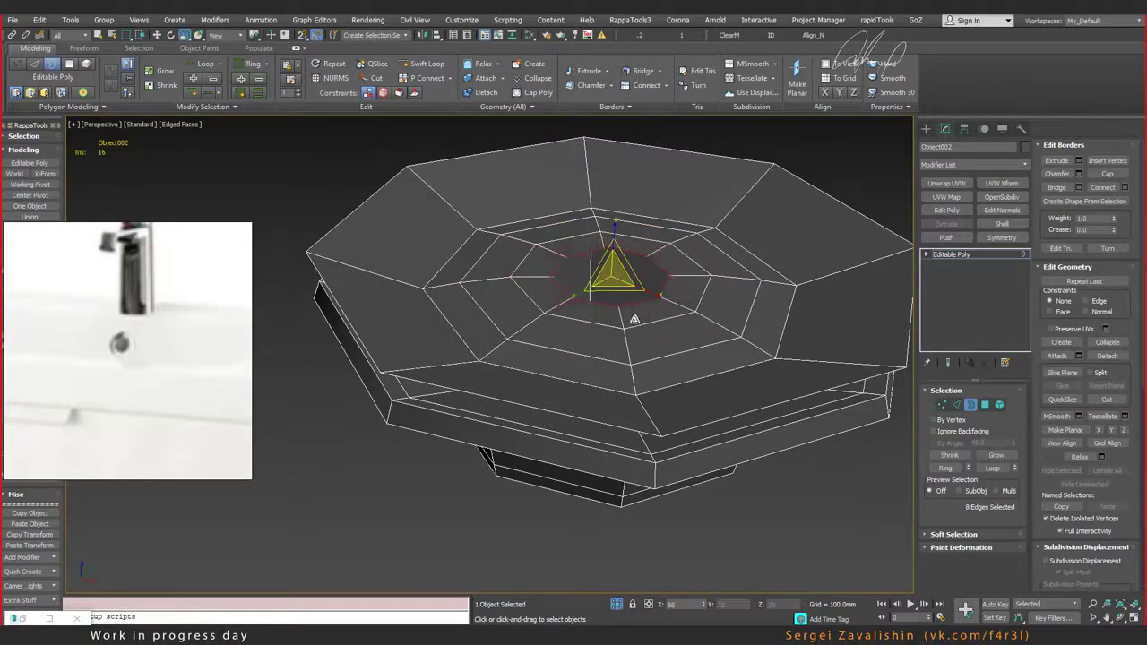
alt+middle_drag(638, 316, 626, 320)
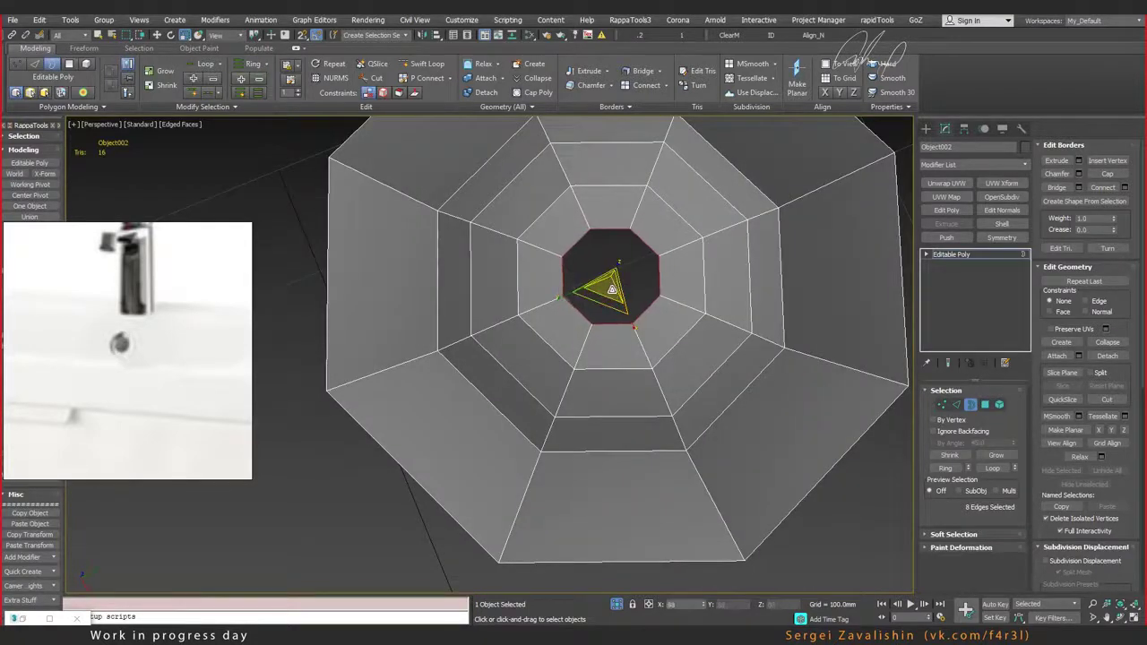
mouse_move(669, 283)
alt+middle_down()
mouse_move(671, 273)
mouse_move(670, 340)
mouse_move(651, 347)
mouse_move(705, 356)
alt+middle_up()
scroll(670, 341, up, 2)
scroll(670, 341, up, 3)
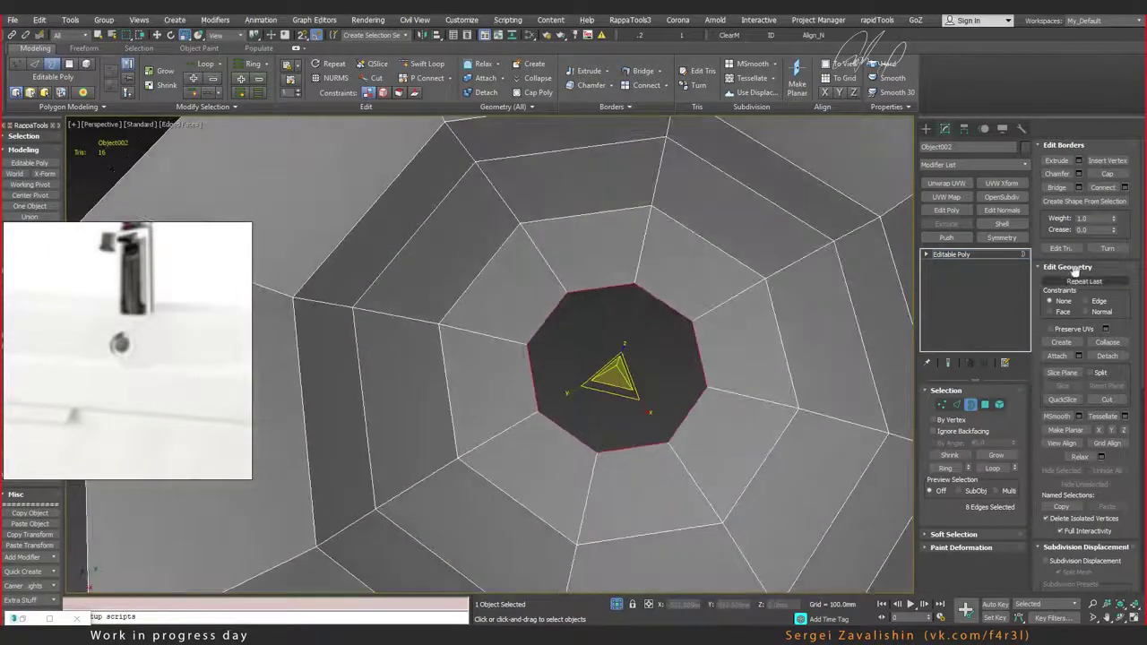
Step: Cap the central octagon and cut diagonal edges across it, then delete them to reopen the hole
click(1109, 175)
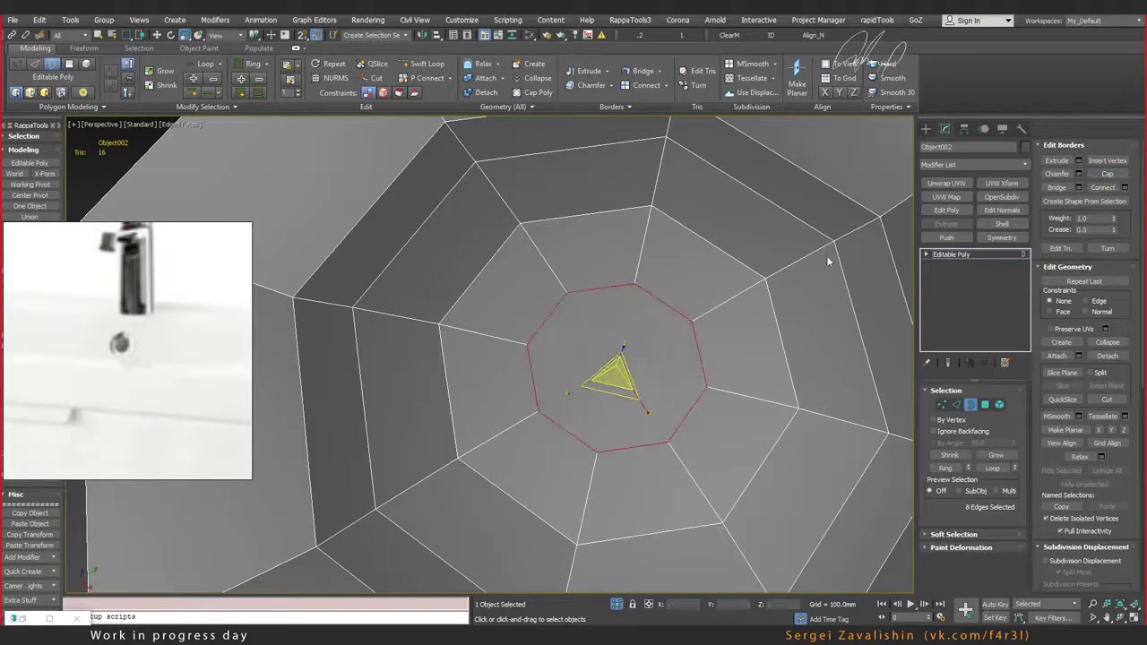
alt+middle_drag(656, 329, 651, 340)
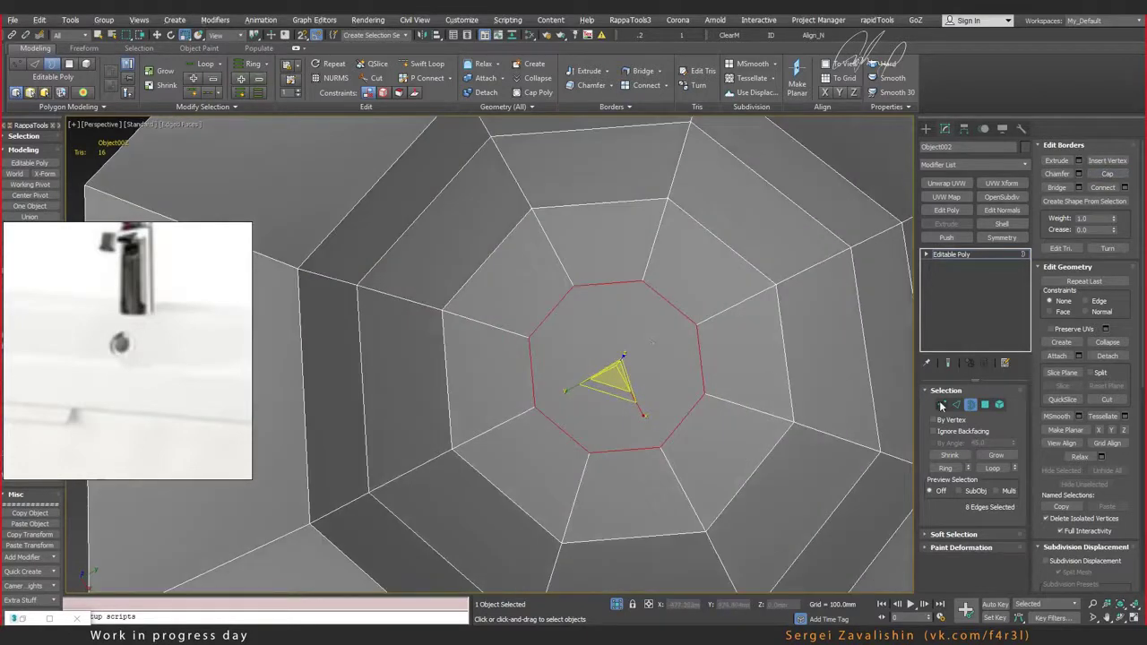
key(alt+c)
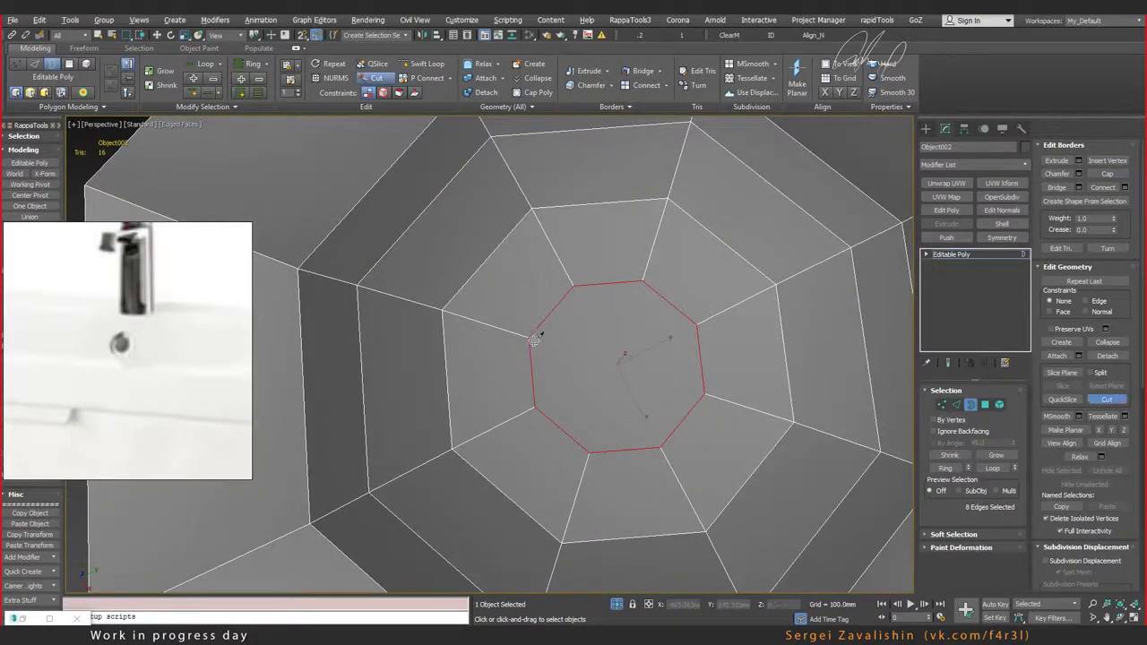
click(530, 337)
click(641, 281)
alt+middle_drag(626, 363, 613, 378)
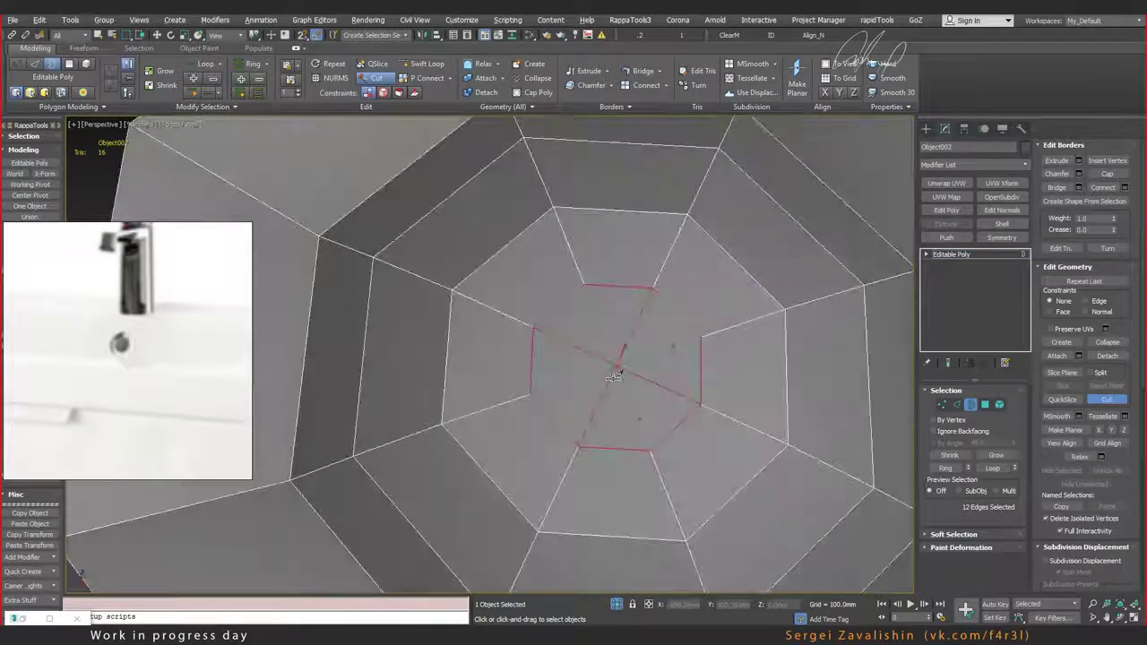
right_click(611, 314)
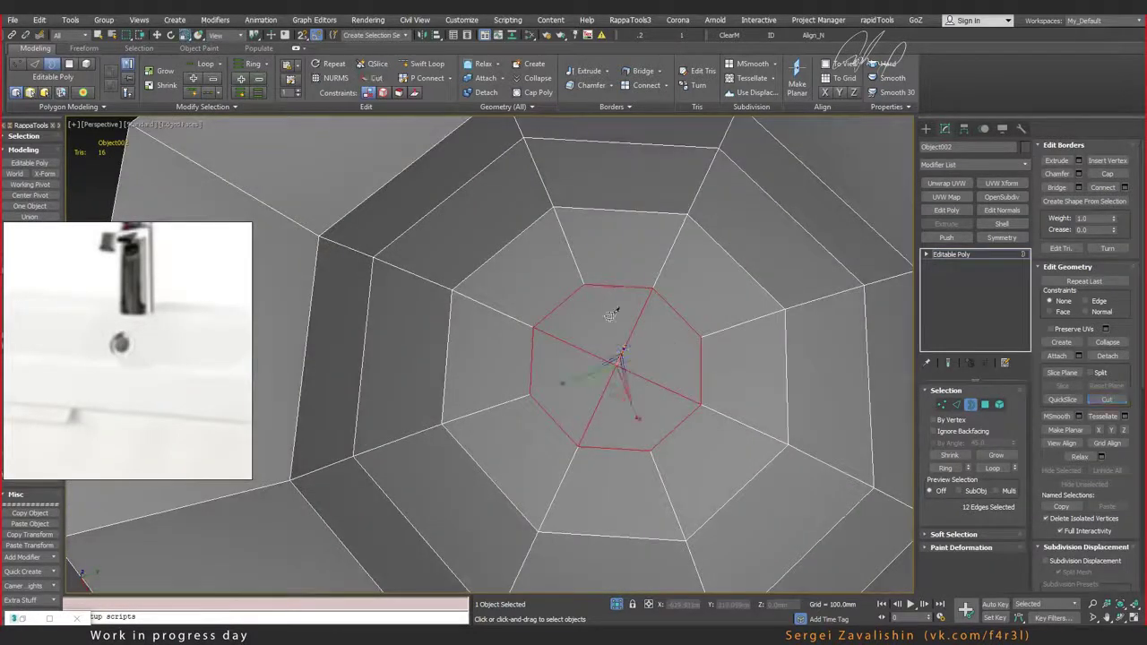
key(BackSpace)
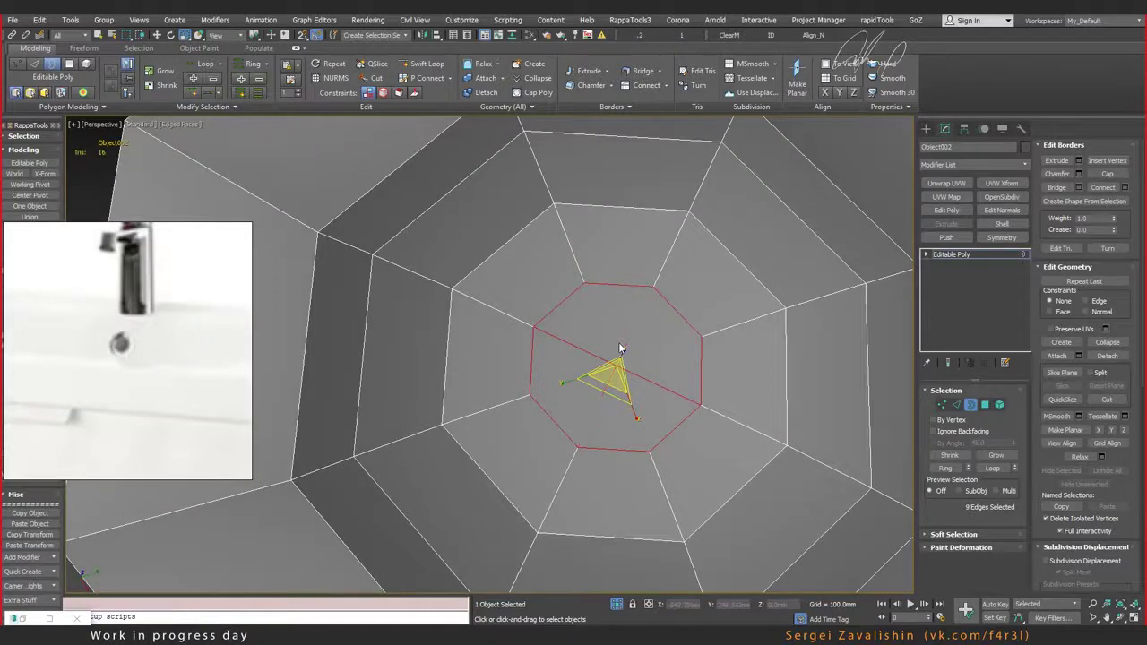
key(Delete)
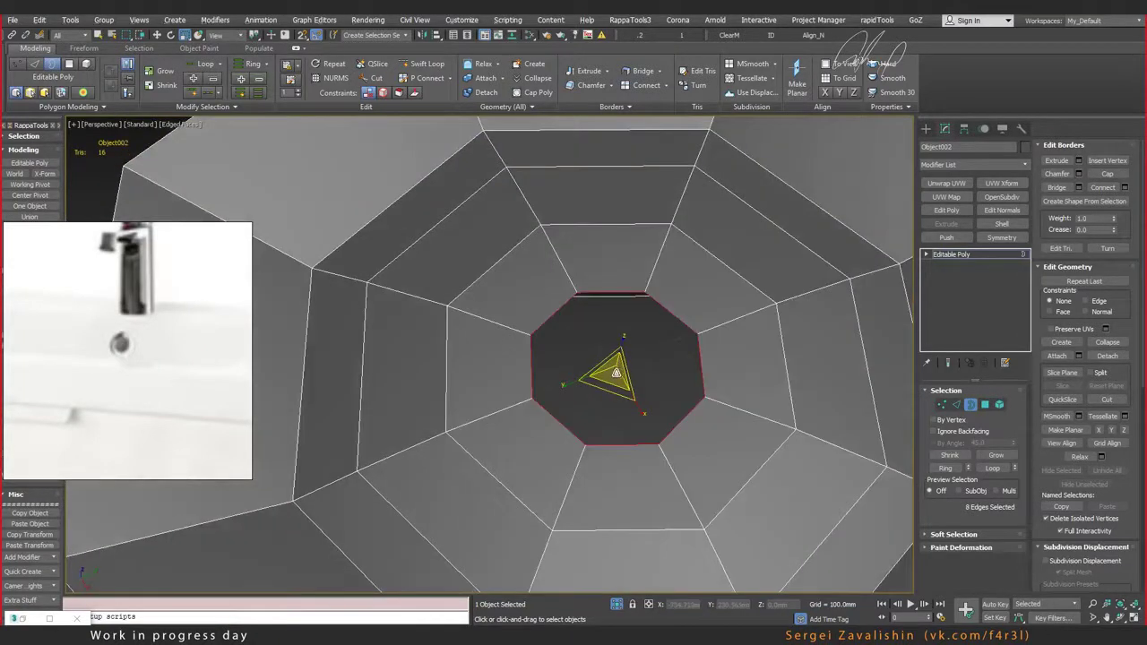
Step: Inset the octagonal border into a new ring, then collapse the hole to one centre point
shift+drag(619, 374, 618, 422)
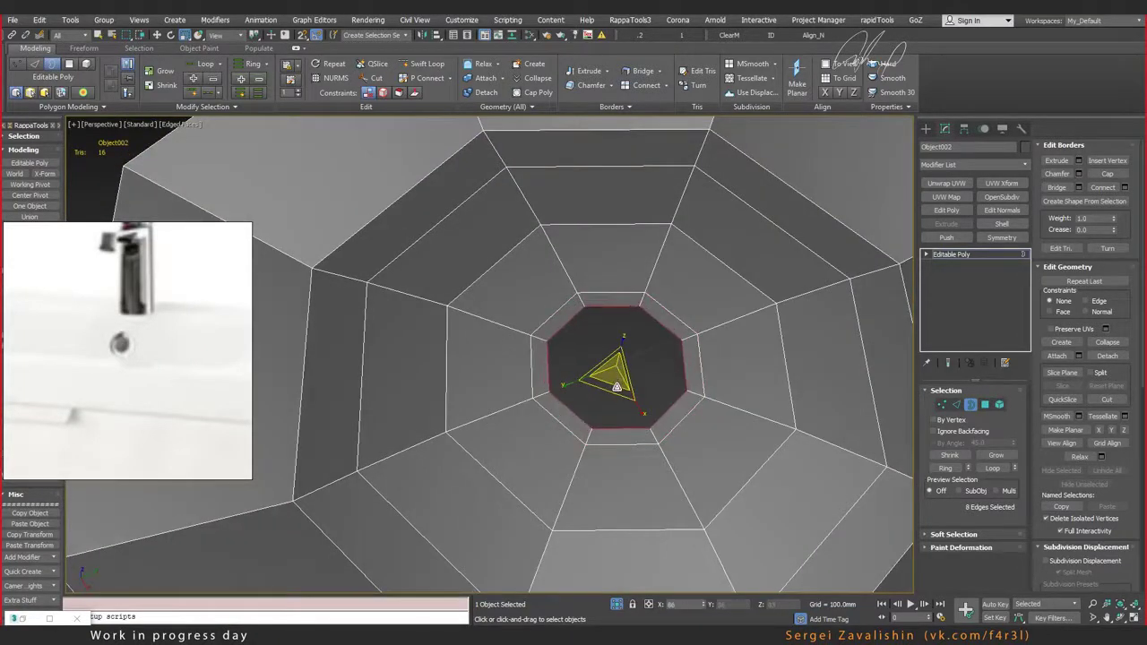
click(1109, 345)
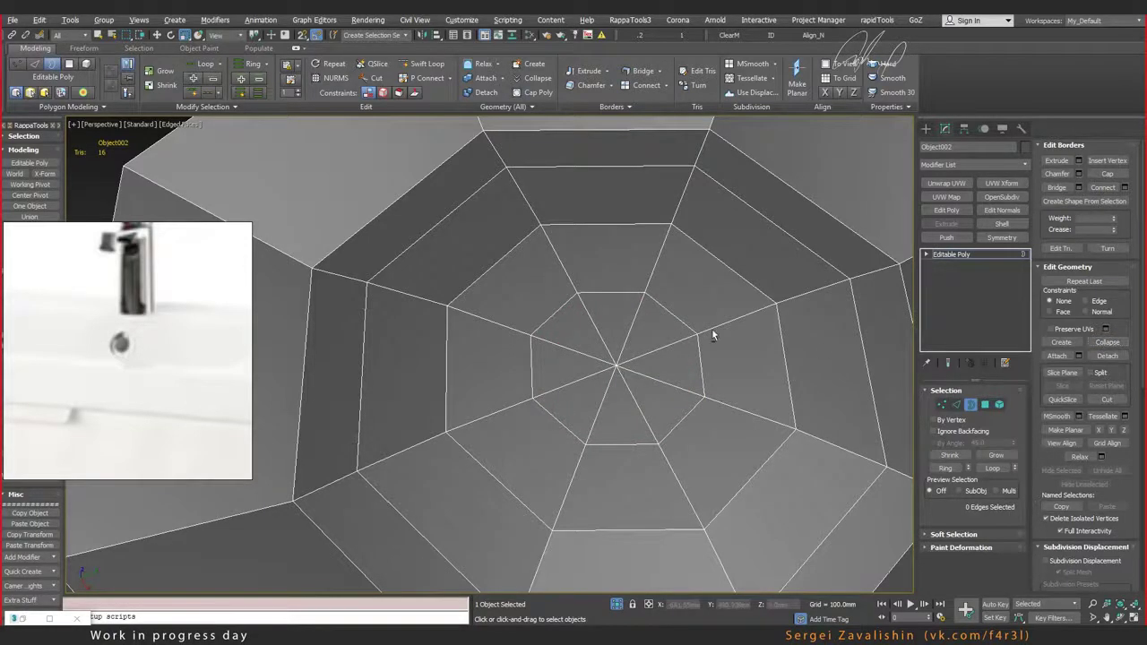
alt+middle_drag(700, 316, 694, 327)
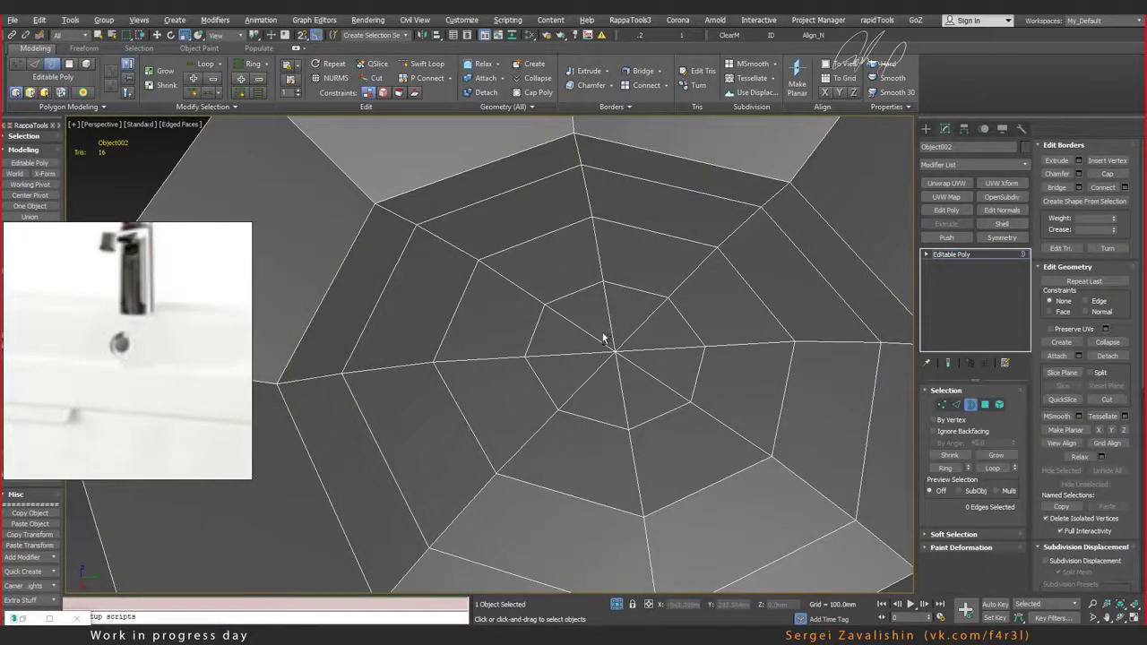
scroll(604, 339, down, 2)
scroll(609, 340, down, 2)
scroll(615, 343, down, 2)
alt+middle_drag(615, 343, 641, 332)
Step: Bridge the drain's outer border to the lower rim and pull the inner octagon border down
click(821, 284)
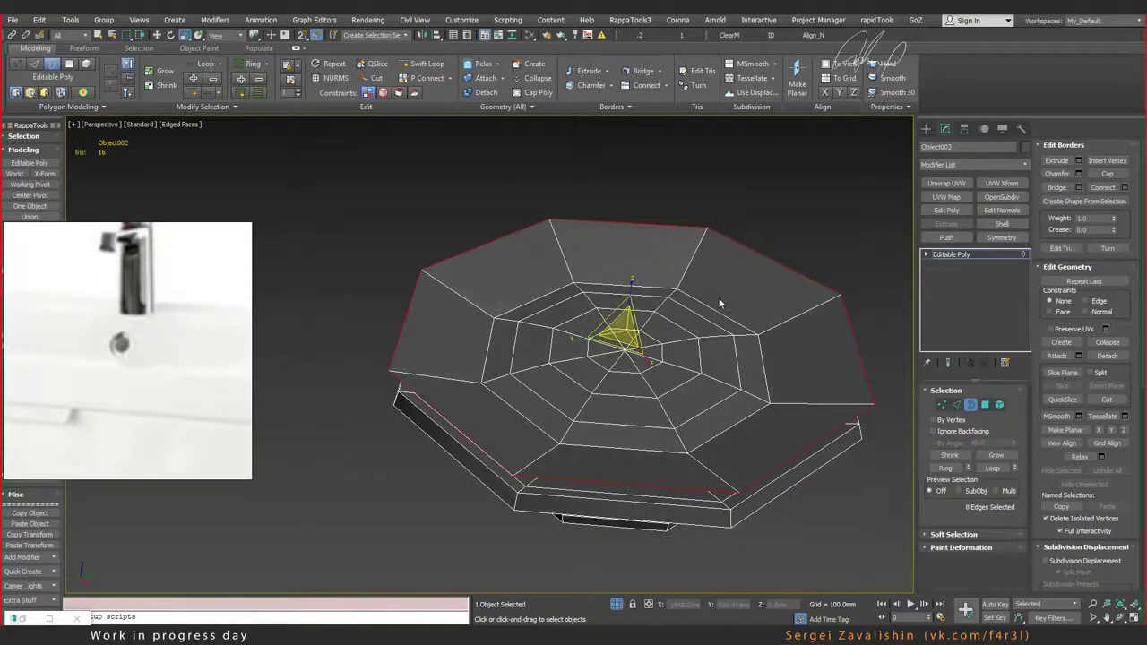
key(shift+alt+b)
click(760, 352)
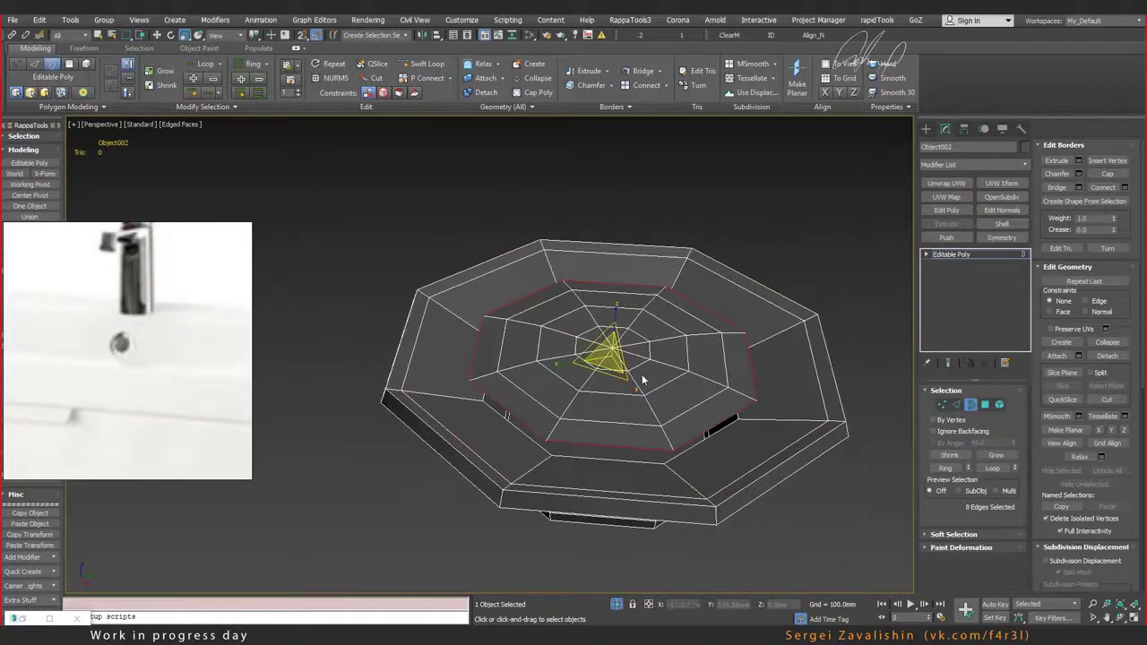
scroll(643, 379, up, 3)
scroll(631, 363, up, 2)
alt+middle_drag(631, 363, 609, 357)
key(w)
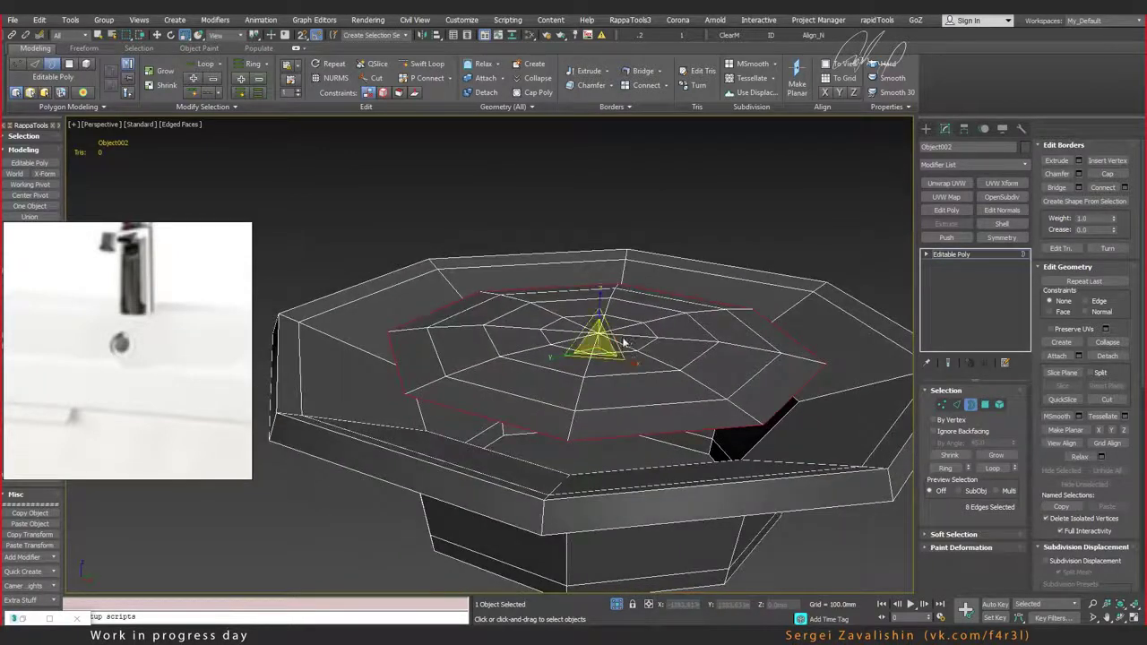
shift+drag(598, 317, 599, 328)
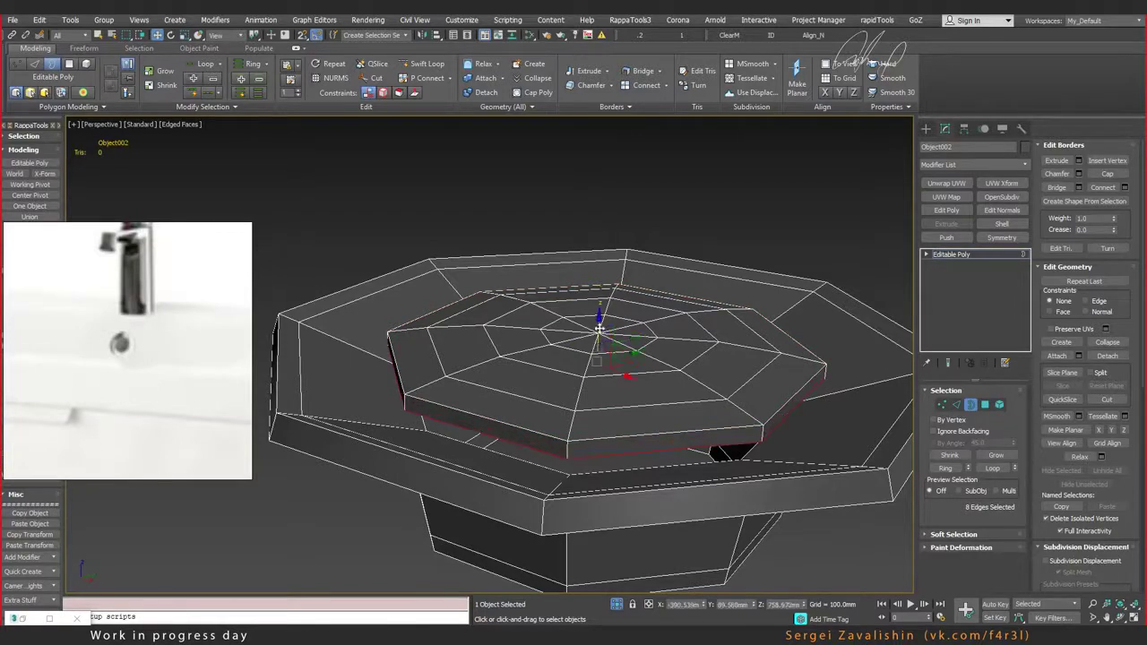
Step: Add a supporting edge loop on the top disc and return to object level
alt+middle_drag(629, 335, 635, 351)
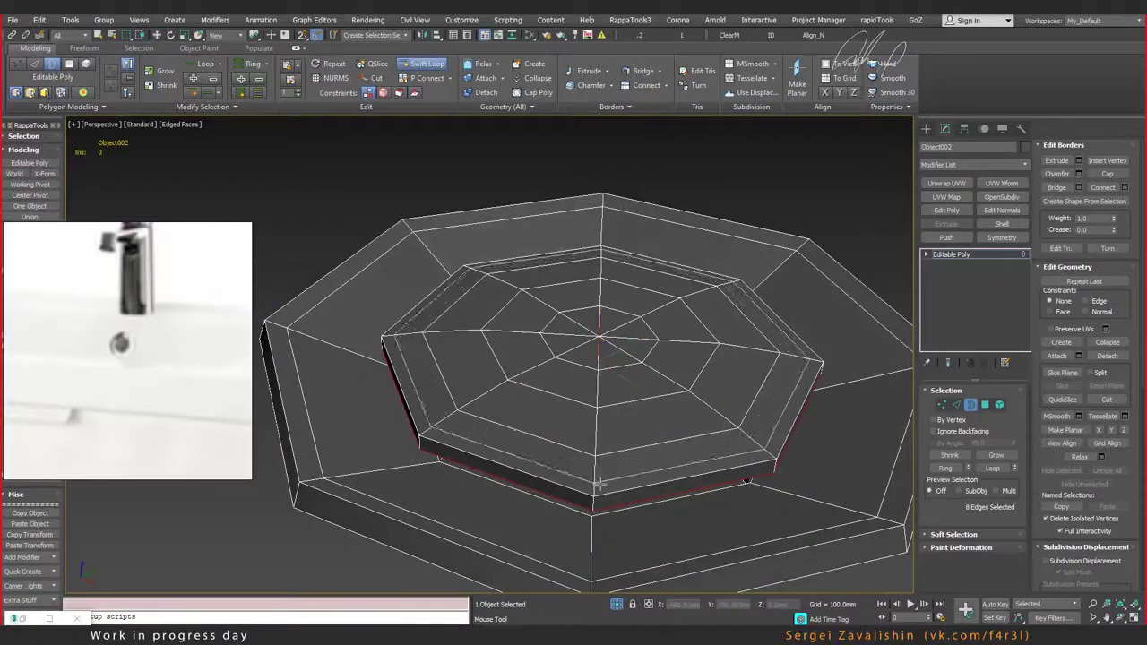
click(614, 466)
right_click(649, 428)
alt+middle_drag(650, 424, 640, 395)
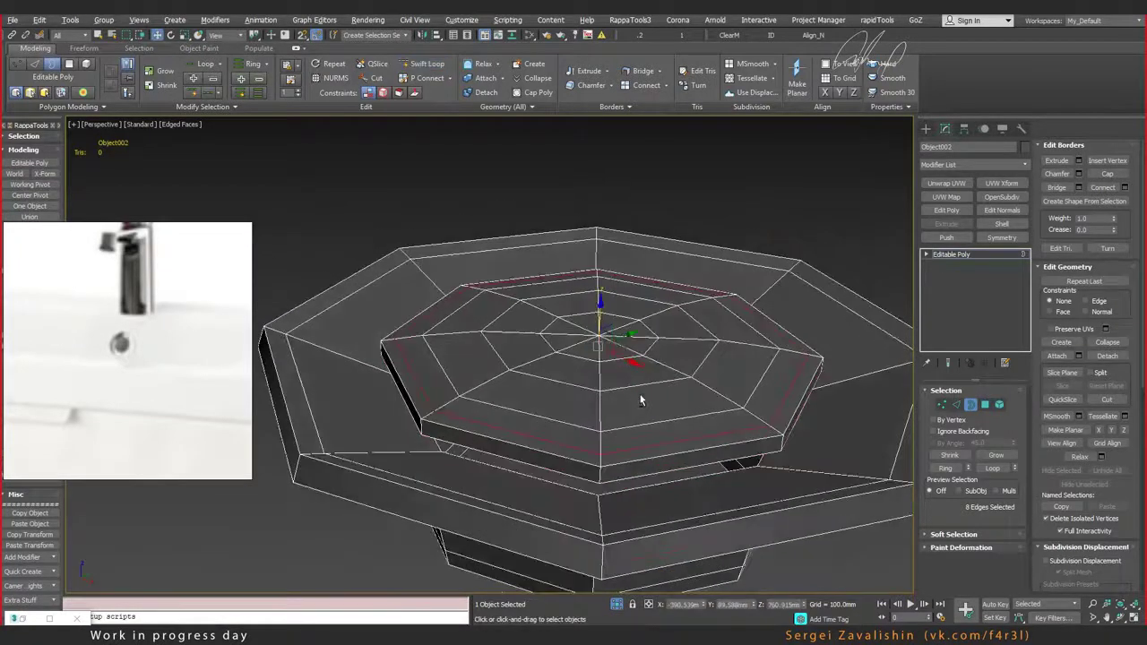
click(977, 405)
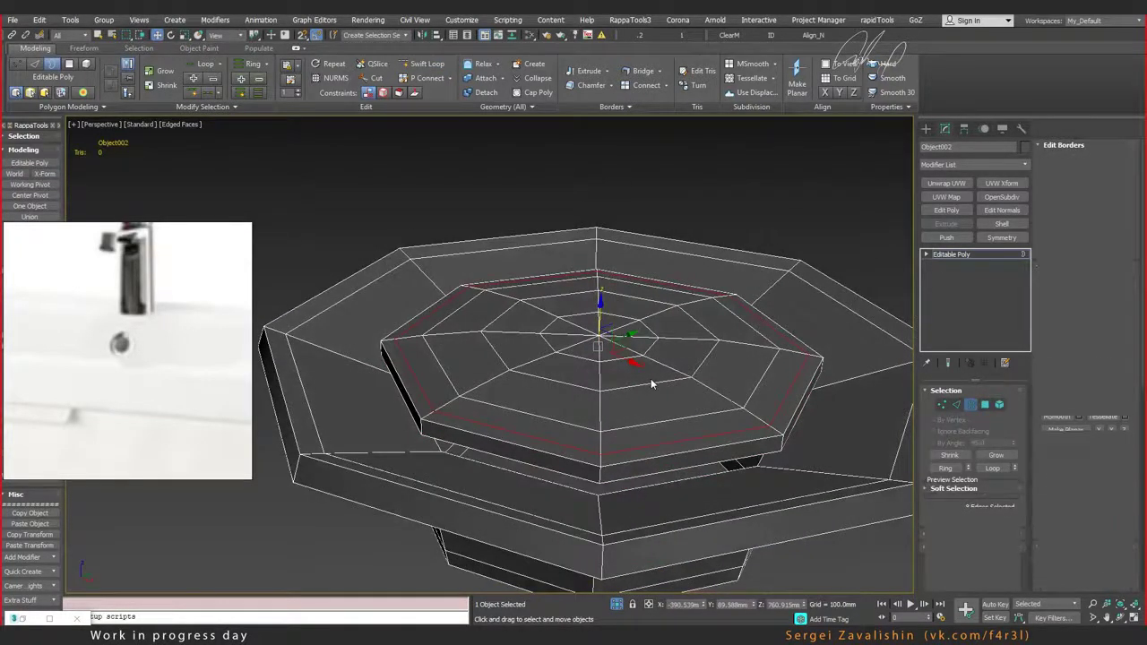
Step: Exit isolation to show the whole scene and frame the sink and drain together
scroll(651, 378, down, 3)
scroll(651, 378, down, 5)
scroll(645, 377, up, 1)
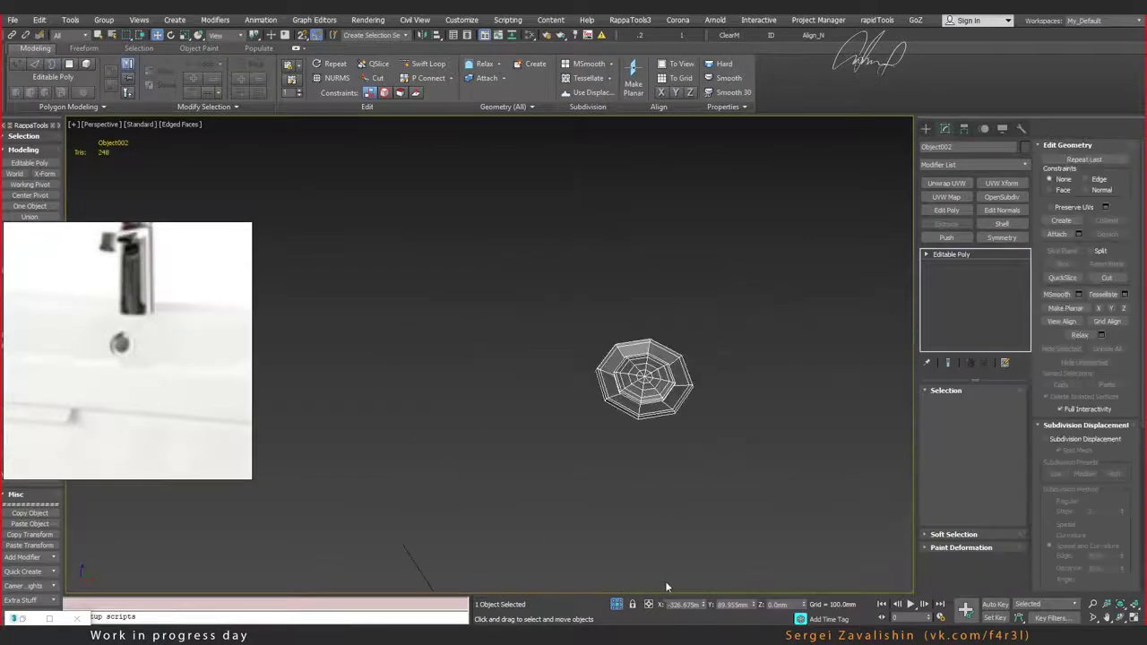
scroll(645, 376, up, 2)
click(618, 604)
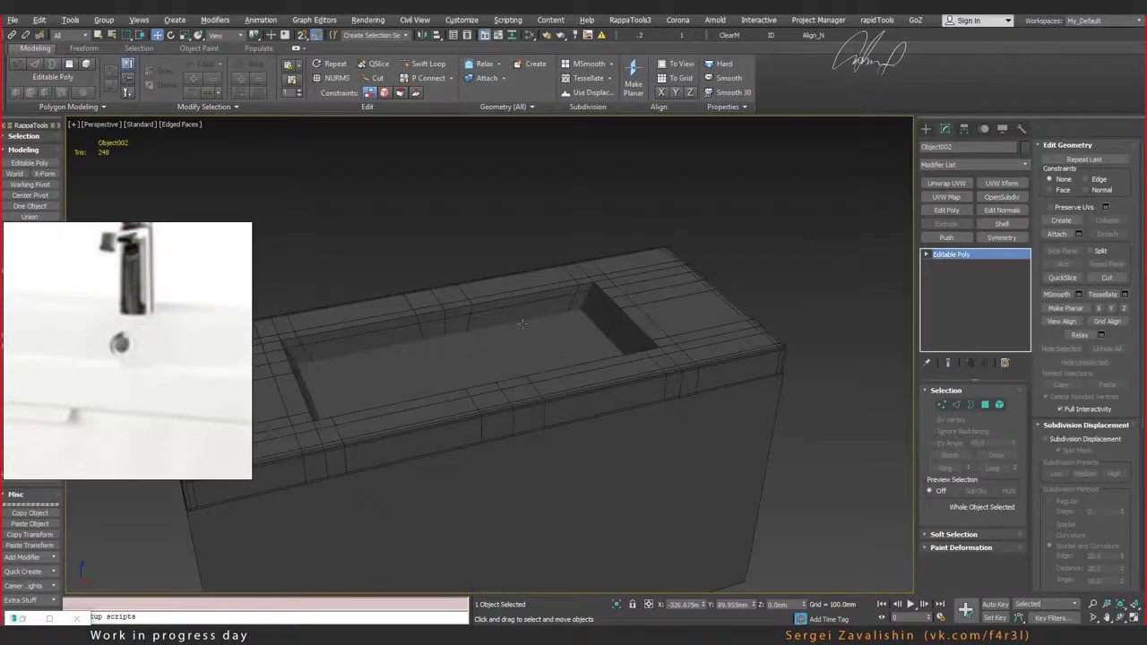
alt+middle_drag(522, 324, 532, 321)
key(ctrl+a)
key(z)
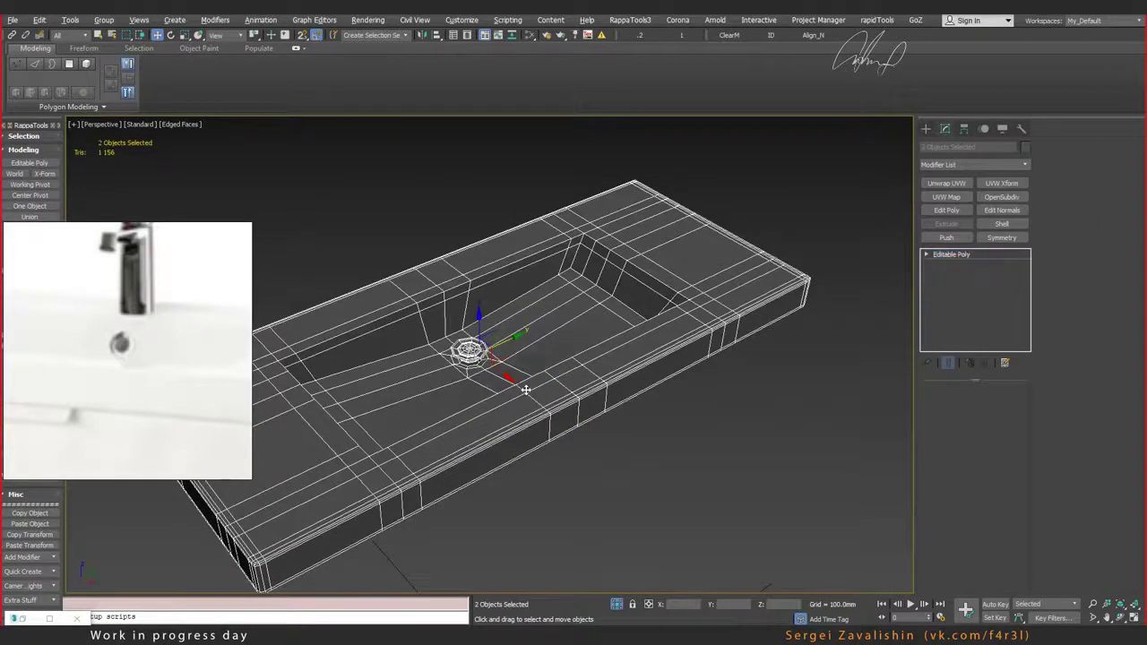
Step: Lower the drain insert into the sink's drain hole to Z -17.9 mm
click(472, 355)
key(z)
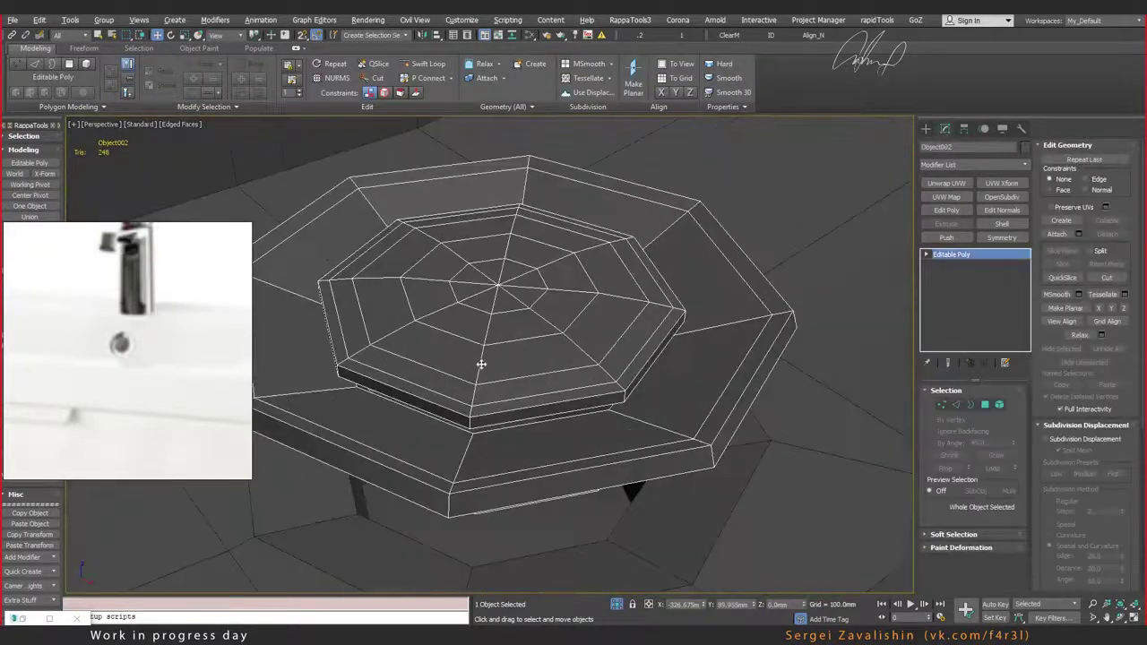
alt+middle_drag(476, 364, 524, 377)
scroll(493, 356, down, 5)
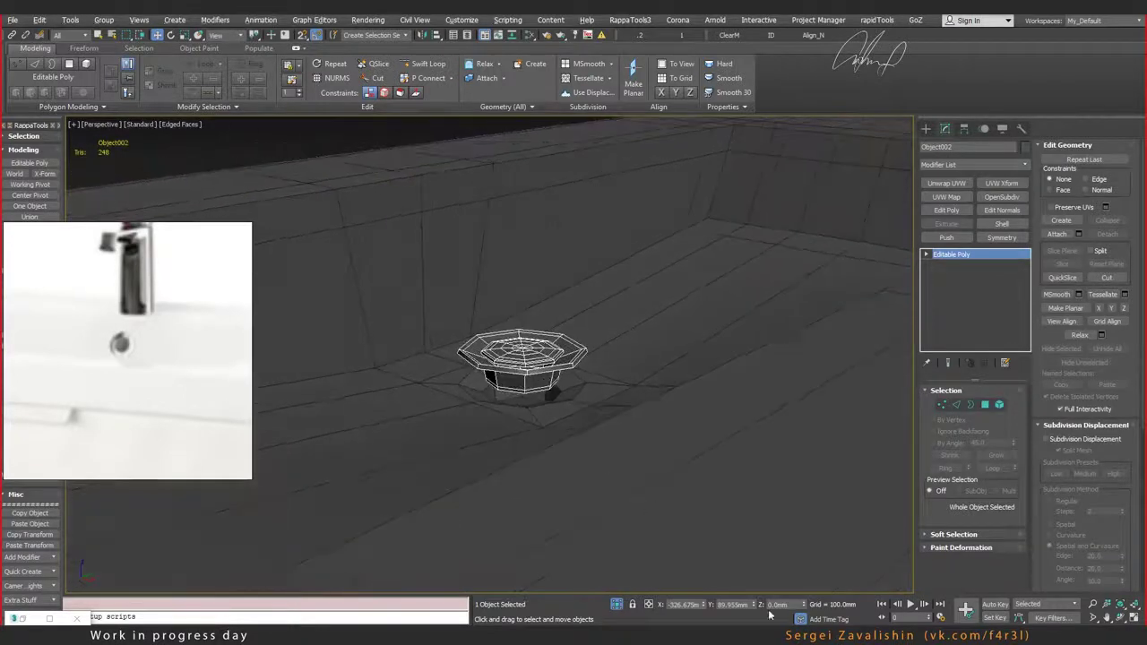
drag(806, 609, 800, 620)
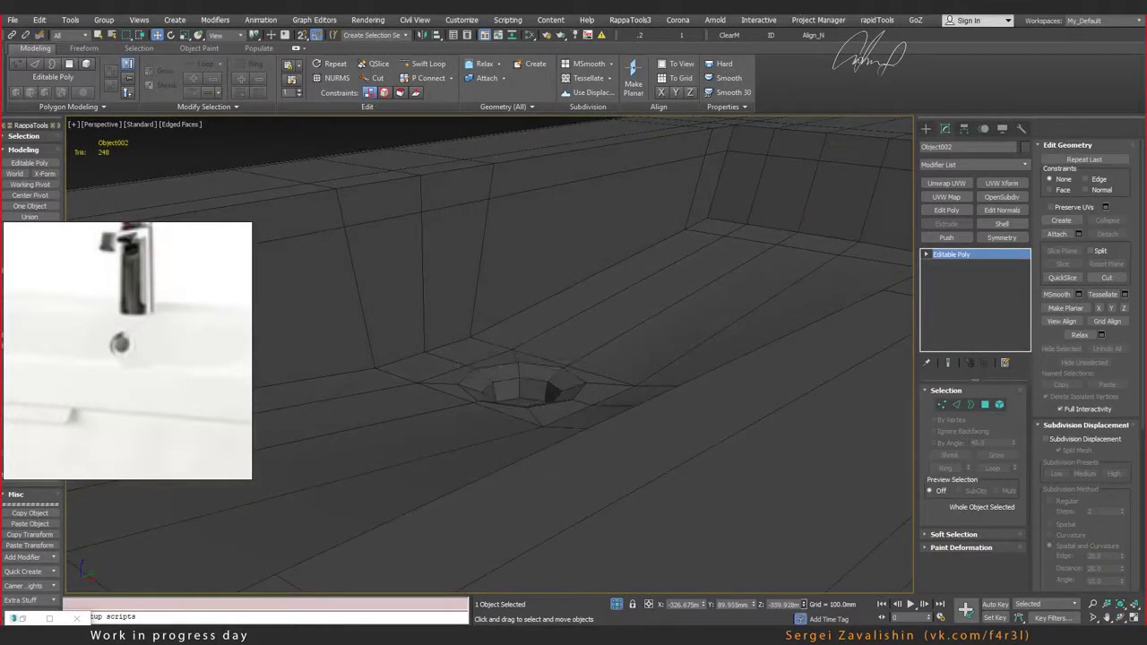
drag(805, 607, 802, 619)
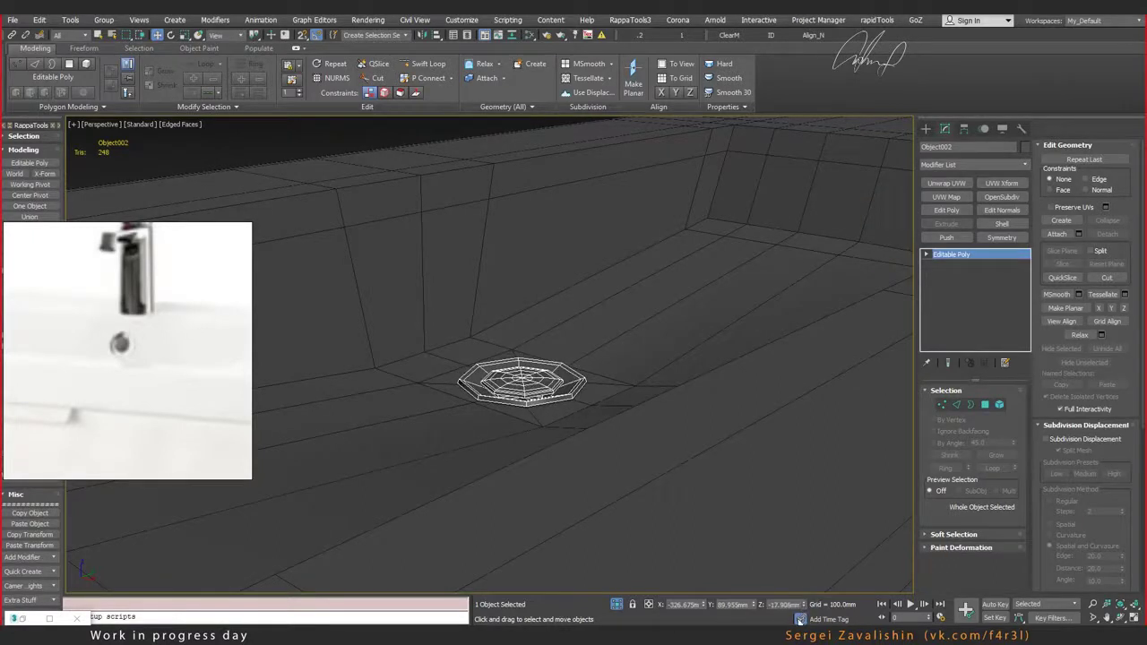
alt+middle_drag(639, 341, 638, 374)
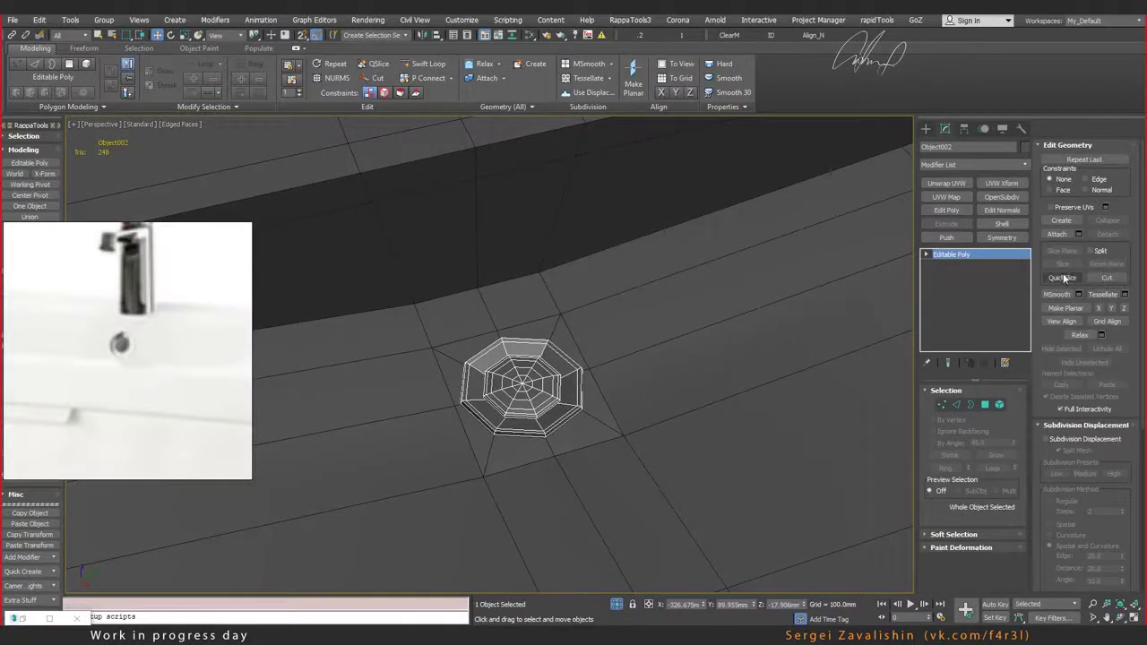
Step: Attach the sink countertop to the drain insert as one object
click(1058, 234)
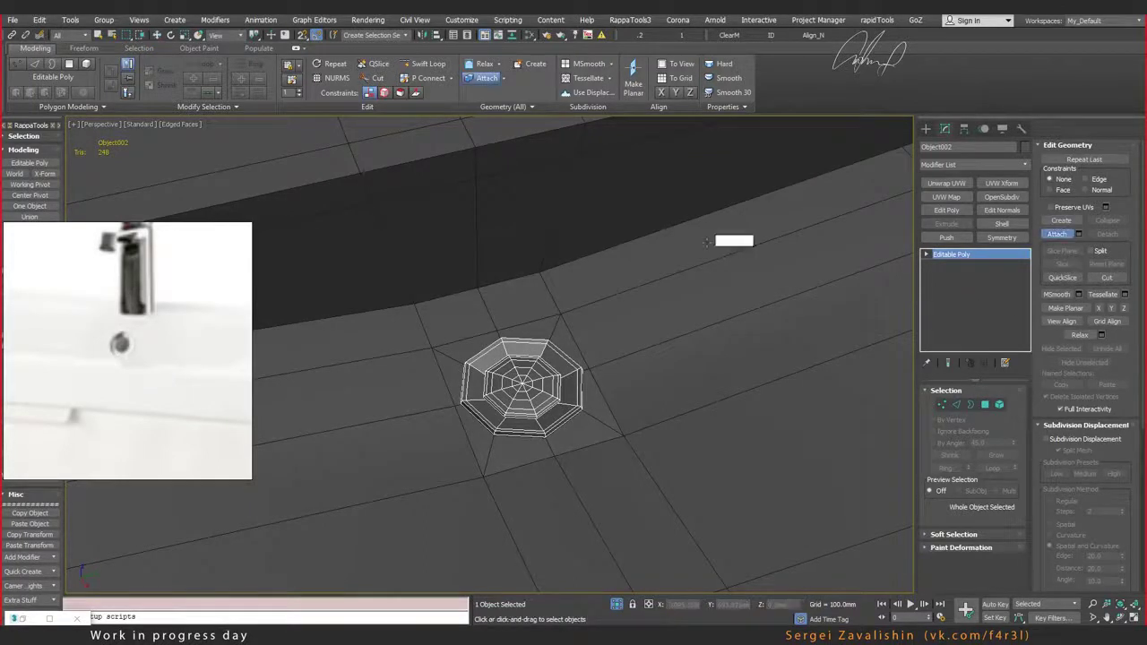
click(710, 231)
scroll(662, 380, down, 5)
scroll(662, 380, down, 5)
Step: View the smoothed sink without edged faces from above and a low angle
key(w)
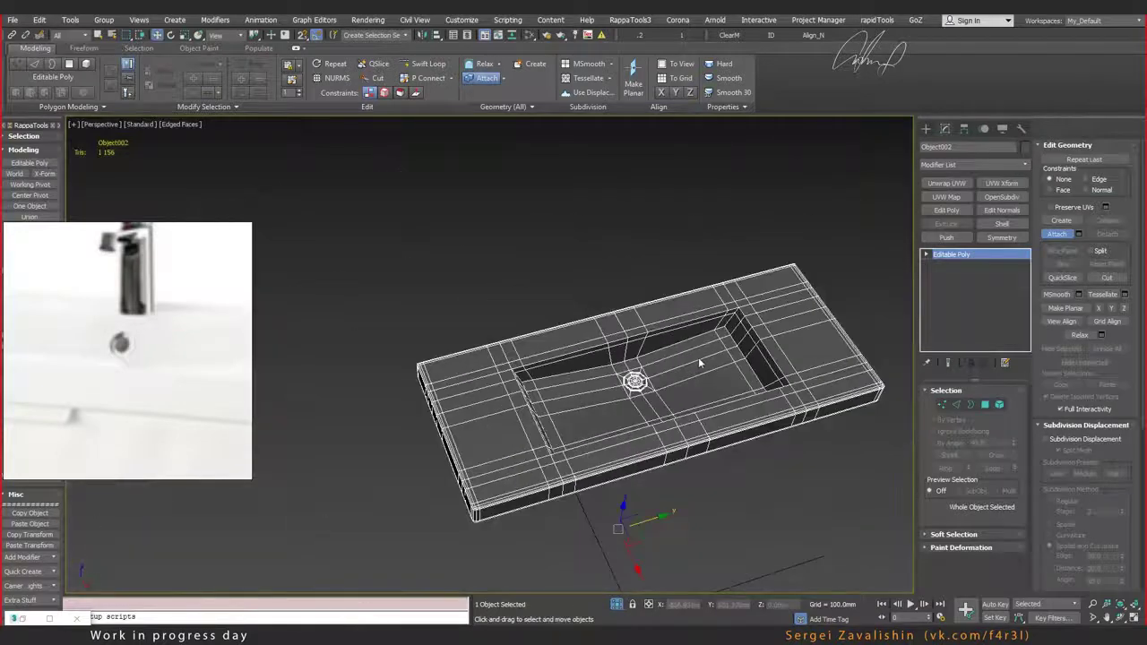
mouse_move(722, 327)
middle_down()
mouse_move(738, 383)
mouse_move(638, 370)
middle_up()
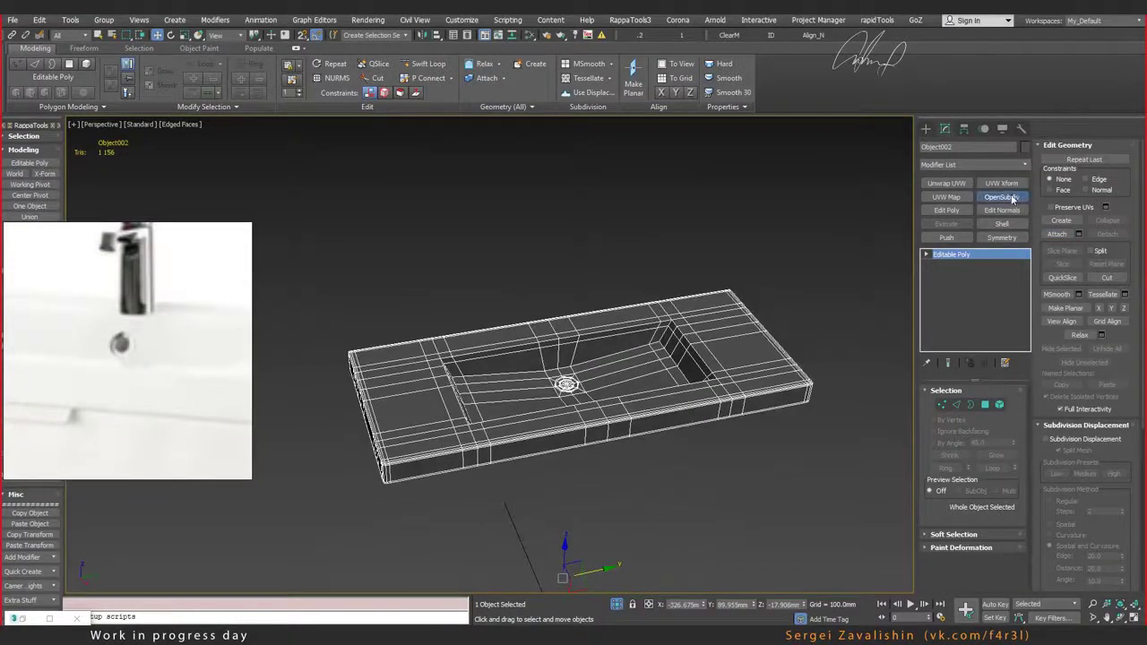
scroll(628, 336, up, 3)
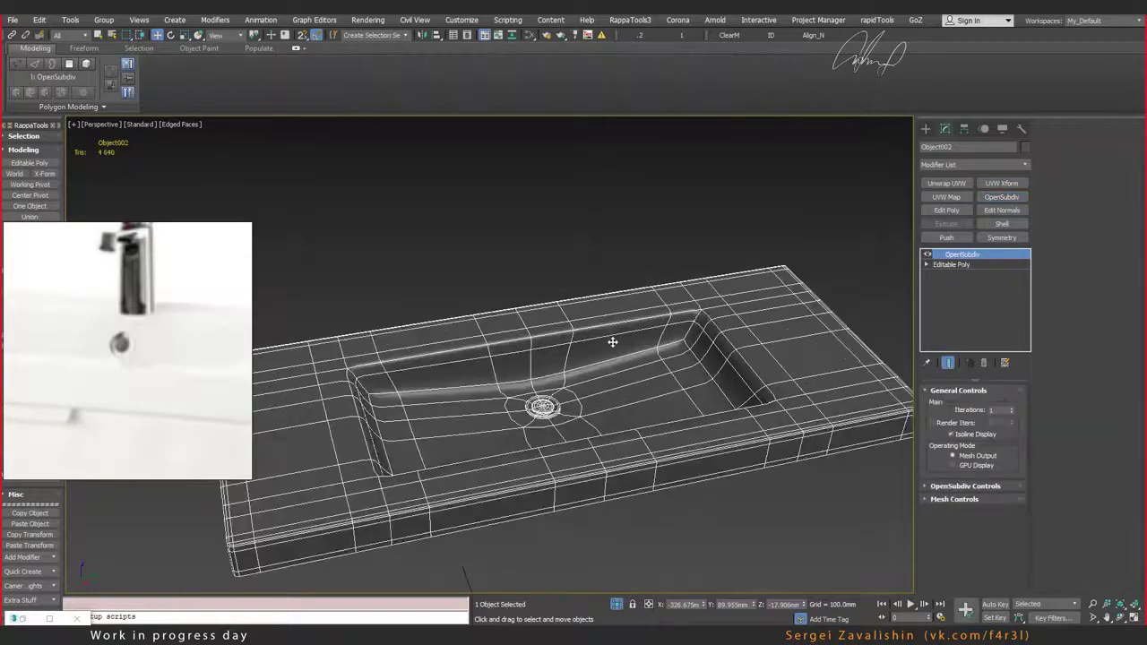
key(F4)
alt+middle_drag(555, 369, 576, 379)
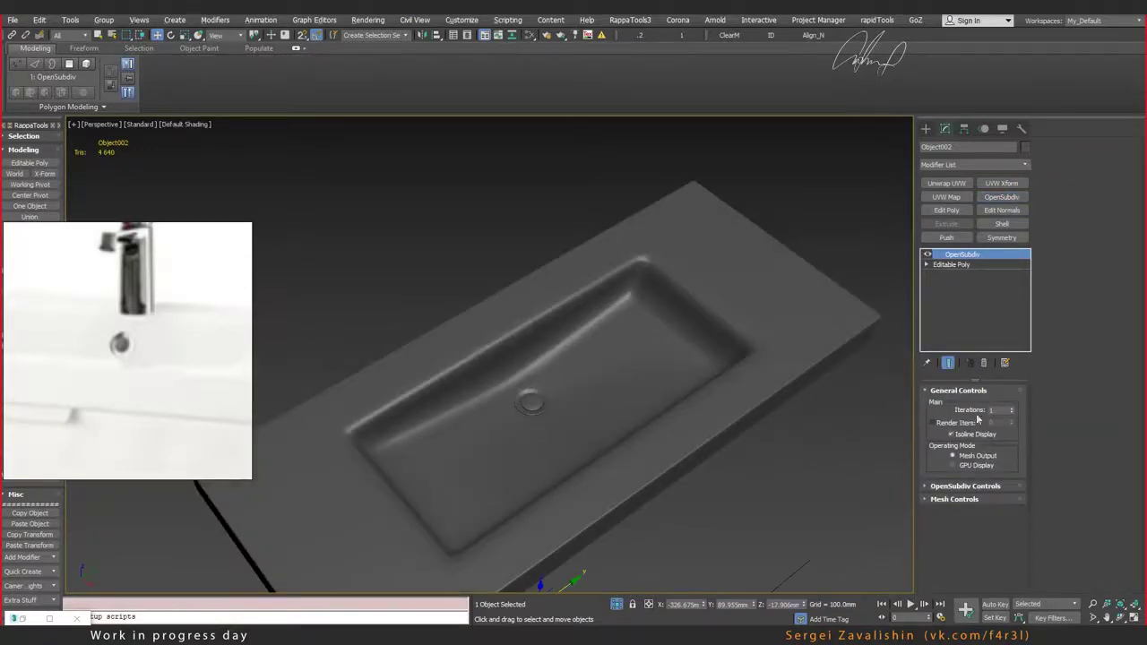
mouse_move(656, 361)
alt+middle_down()
mouse_move(655, 325)
mouse_move(579, 350)
mouse_move(546, 328)
mouse_move(647, 344)
mouse_move(660, 331)
mouse_move(630, 313)
mouse_move(622, 381)
mouse_move(620, 371)
mouse_move(687, 402)
mouse_move(679, 454)
mouse_move(660, 428)
mouse_move(622, 412)
alt+middle_up()
Step: Zoom in on the bowl's corner and turn edged-faces display back on to inspect it
scroll(675, 440, up, 5)
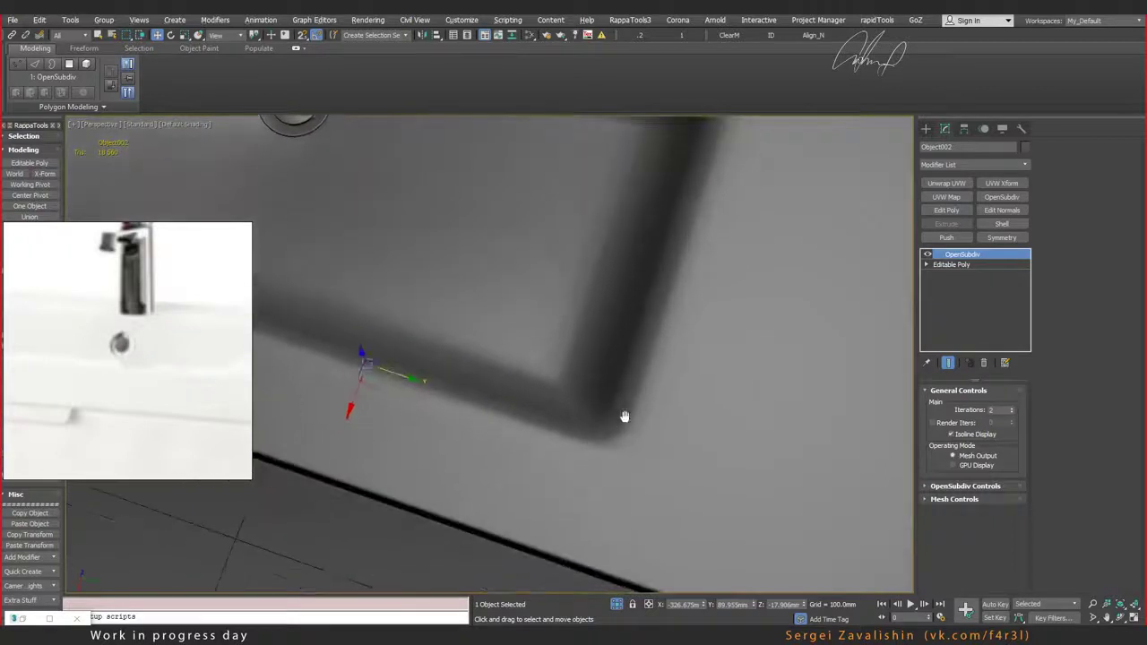
scroll(556, 395, up, 2)
middle_drag(556, 392, 554, 383)
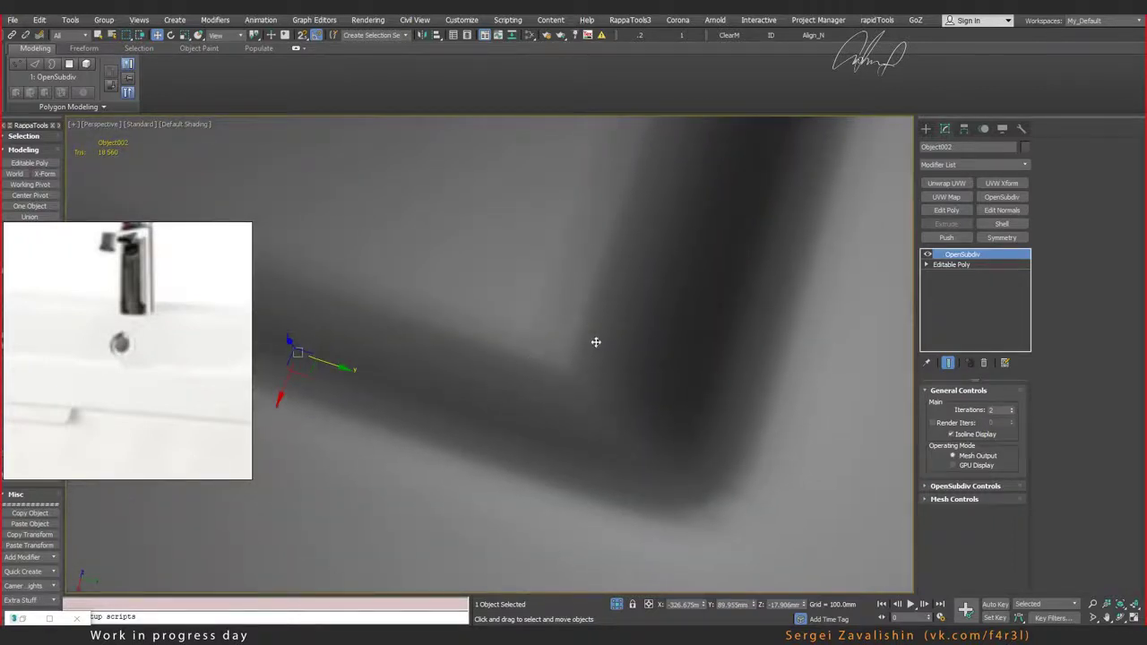
scroll(541, 362, down, 2)
scroll(628, 400, down, 2)
key(F4)
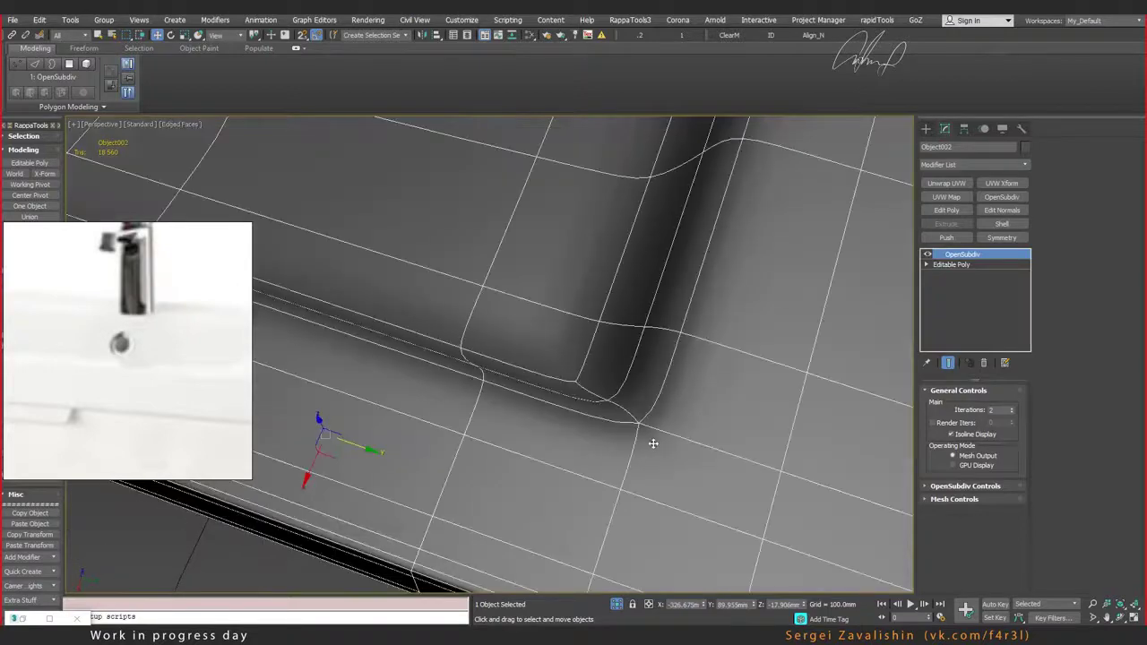
scroll(641, 428, down, 1)
middle_drag(632, 419, 562, 379)
scroll(574, 400, up, 2)
Step: Disable the OpenSubdiv smoothing and at Vertex level try welding a basin corner vertex, then undo it
click(929, 256)
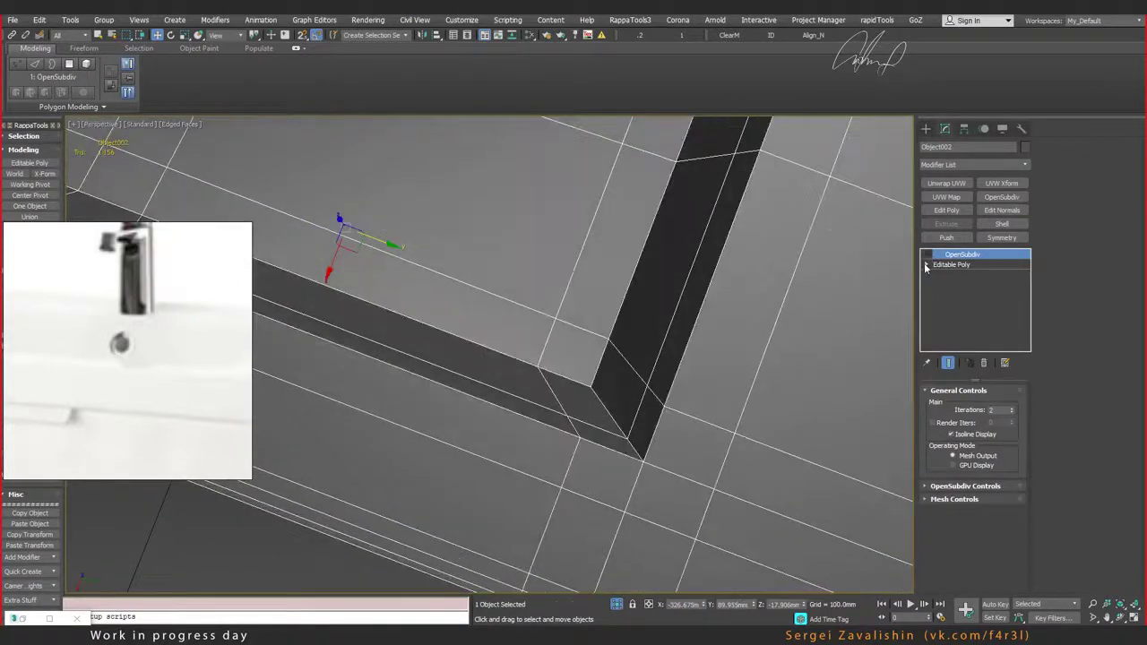
click(926, 264)
scroll(572, 380, down, 2)
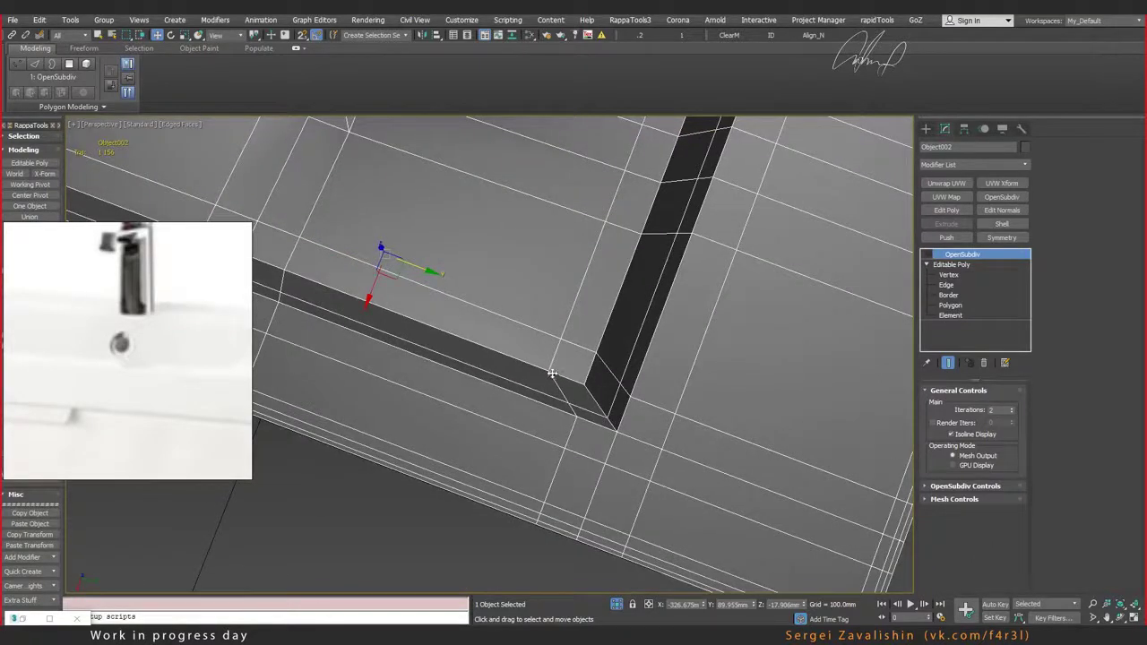
click(948, 275)
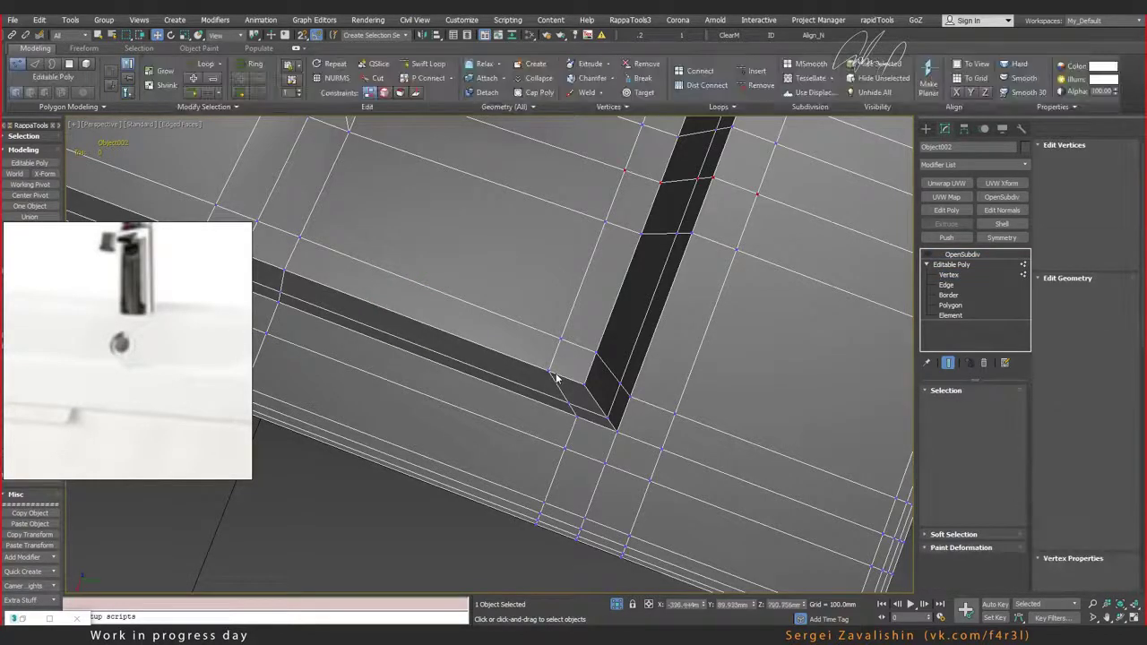
scroll(555, 378, up, 3)
click(564, 323)
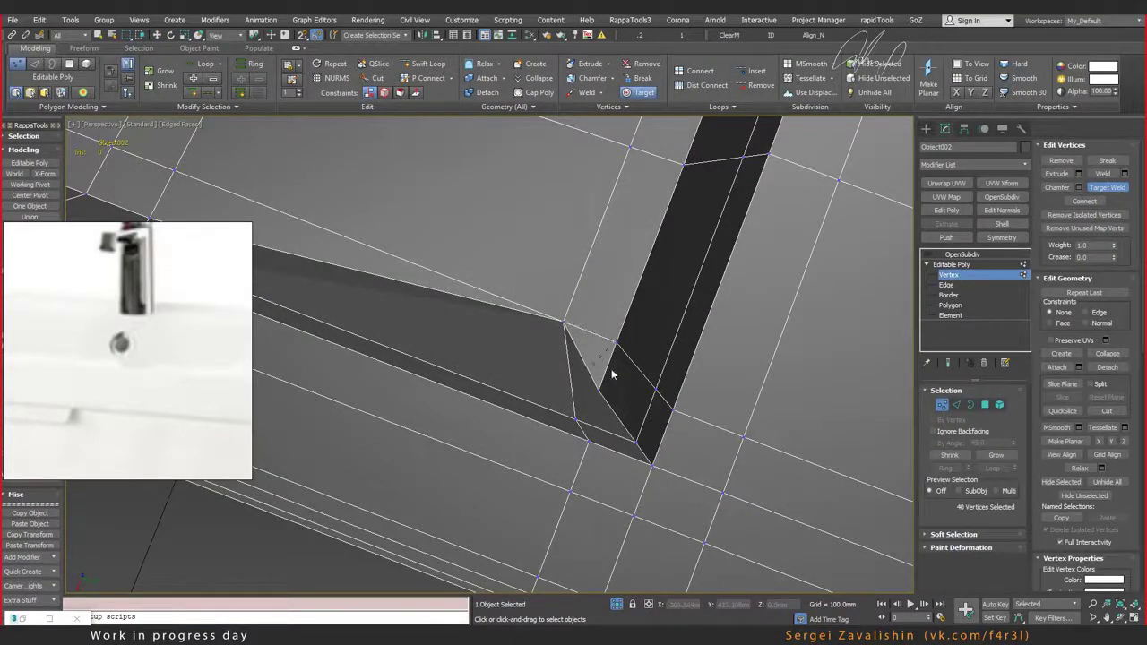
key(ctrl+z)
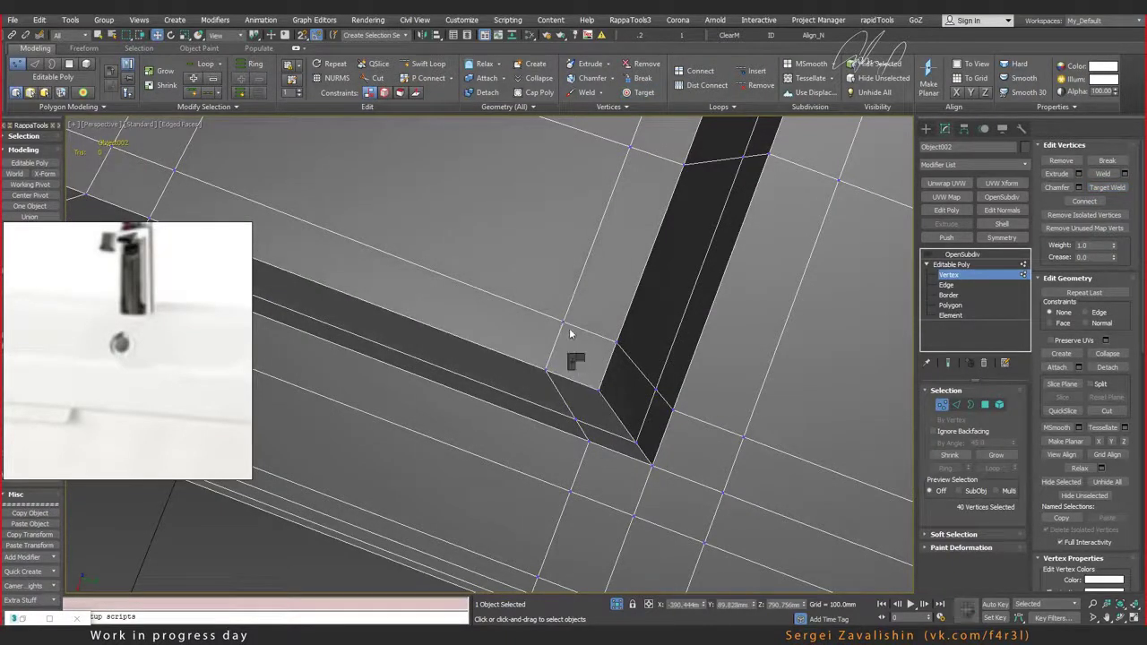
right_click(570, 334)
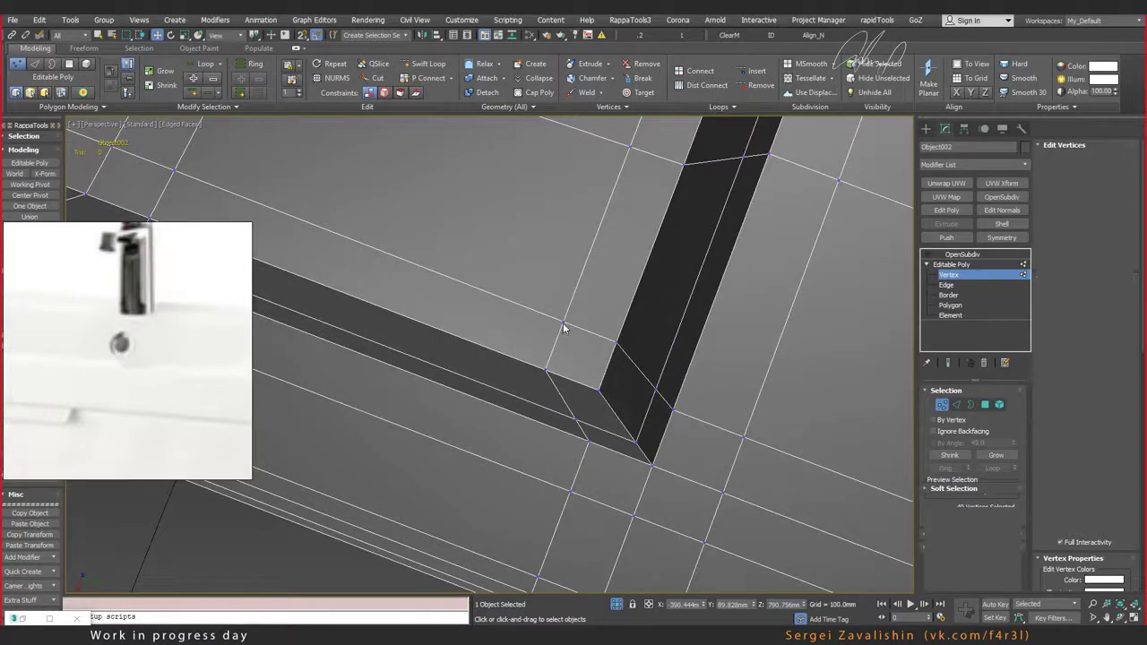
Step: Select both vertices at the basin's inner corner in Vertex mode
key(3)
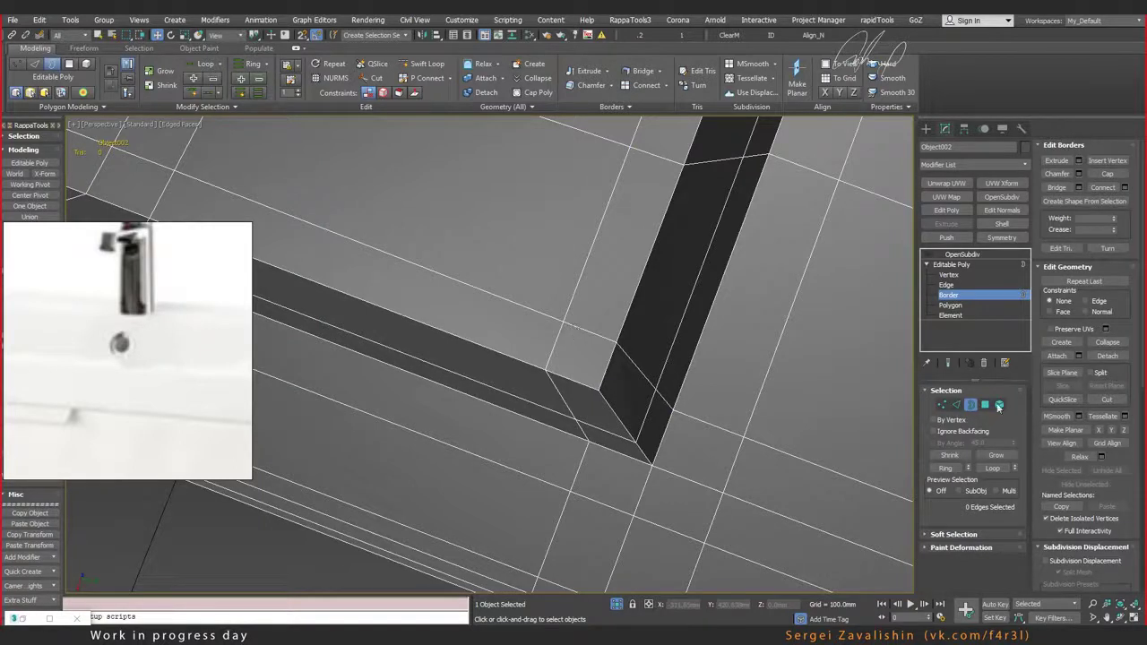
click(553, 320)
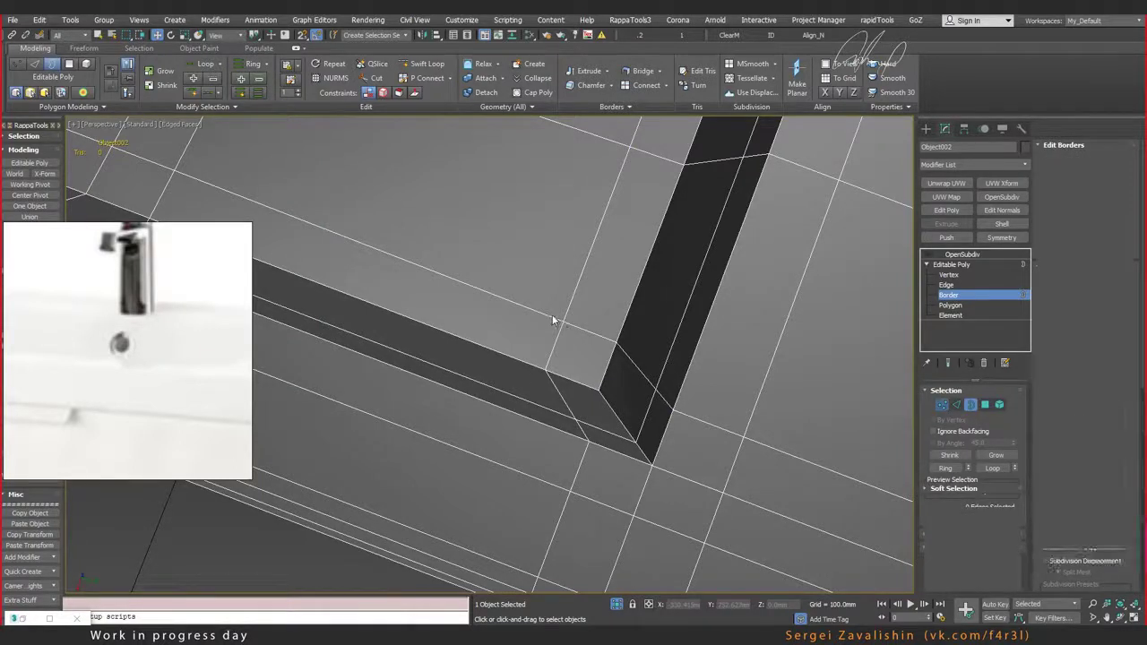
key(1)
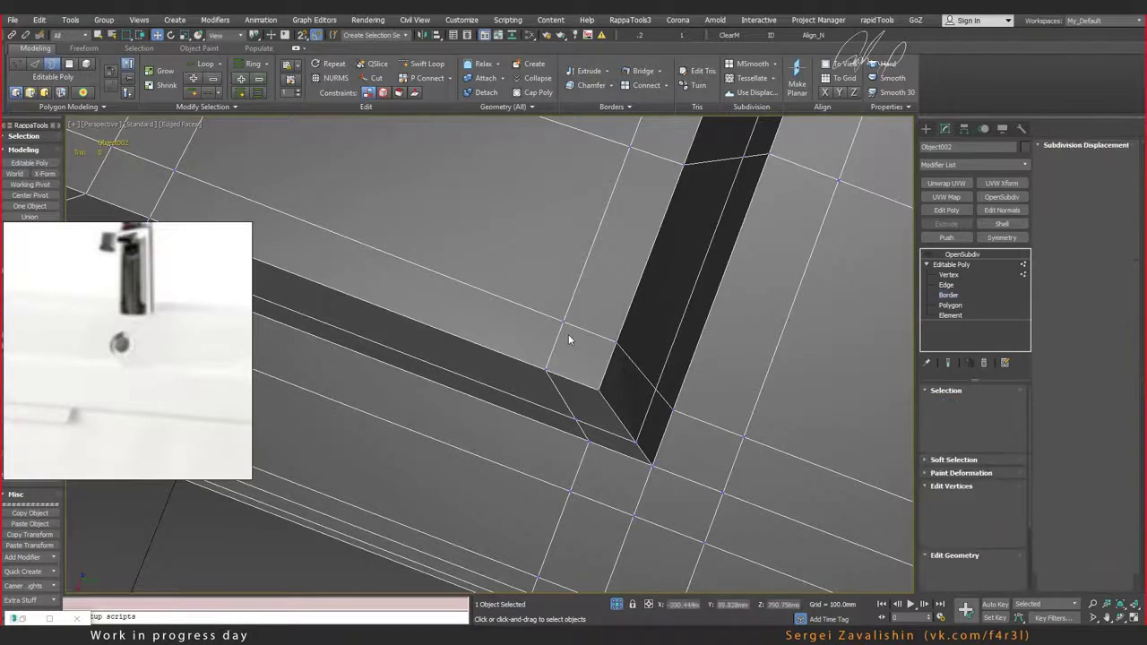
scroll(569, 327, down, 3)
ctrl+click(608, 397)
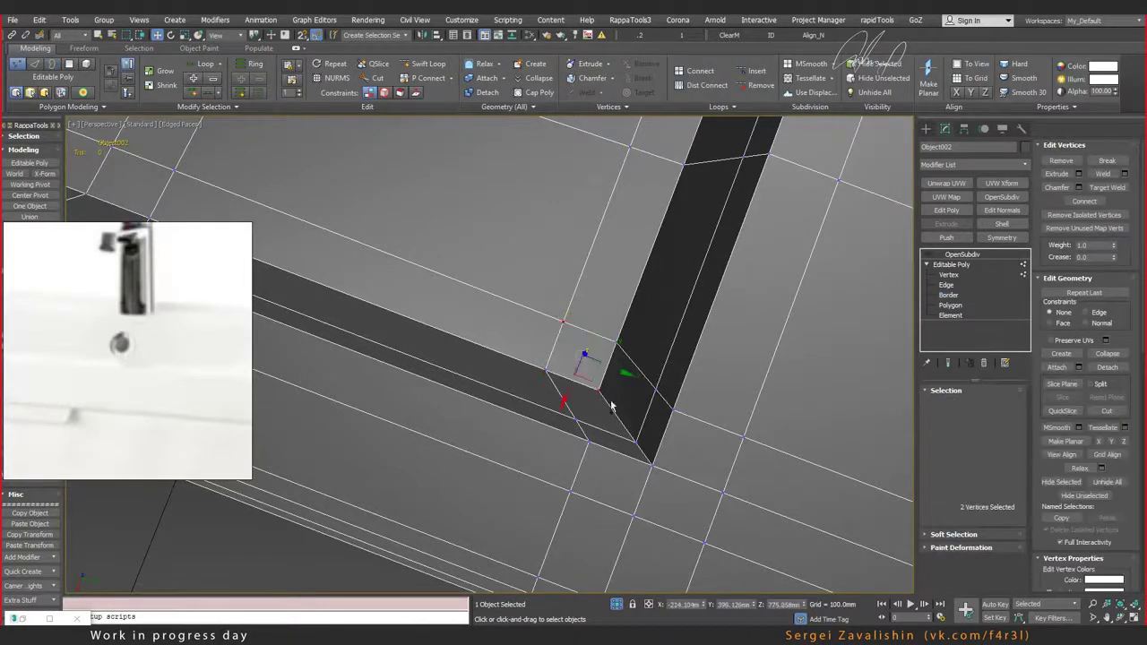
alt+middle_drag(607, 397, 583, 358)
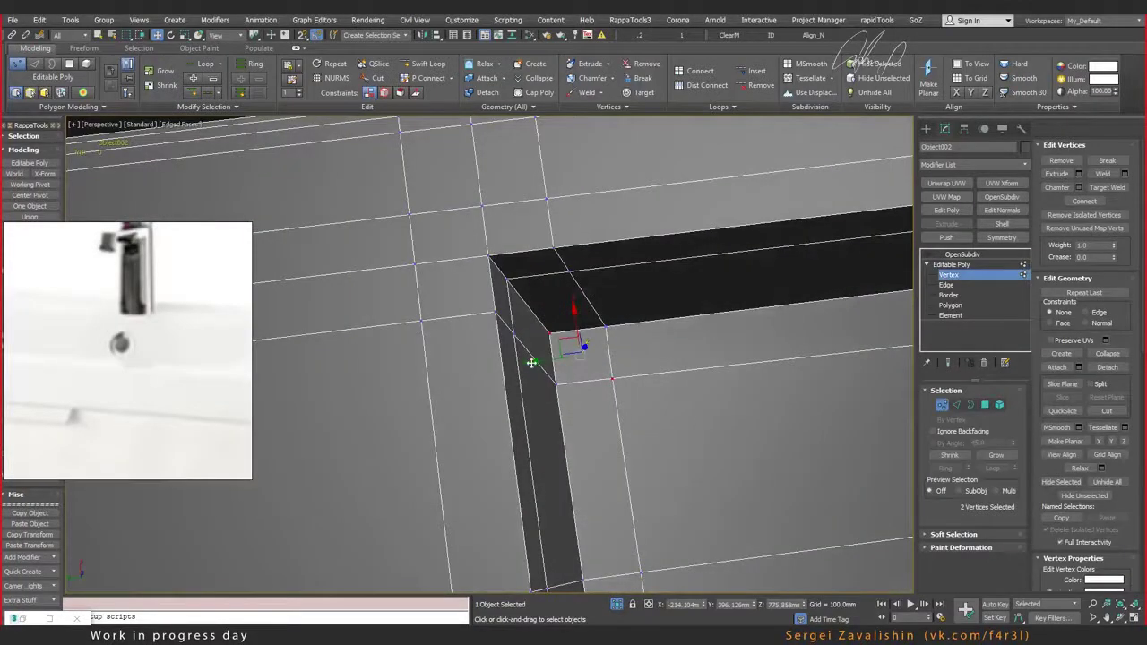
mouse_move(583, 354)
alt+middle_down()
mouse_move(655, 366)
mouse_move(582, 363)
mouse_move(598, 368)
mouse_move(583, 317)
mouse_move(622, 335)
alt+middle_up()
scroll(580, 327, up, 2)
Step: Pull the basin rim's corner vertex down and adjust the lower corner vertex
click(610, 316)
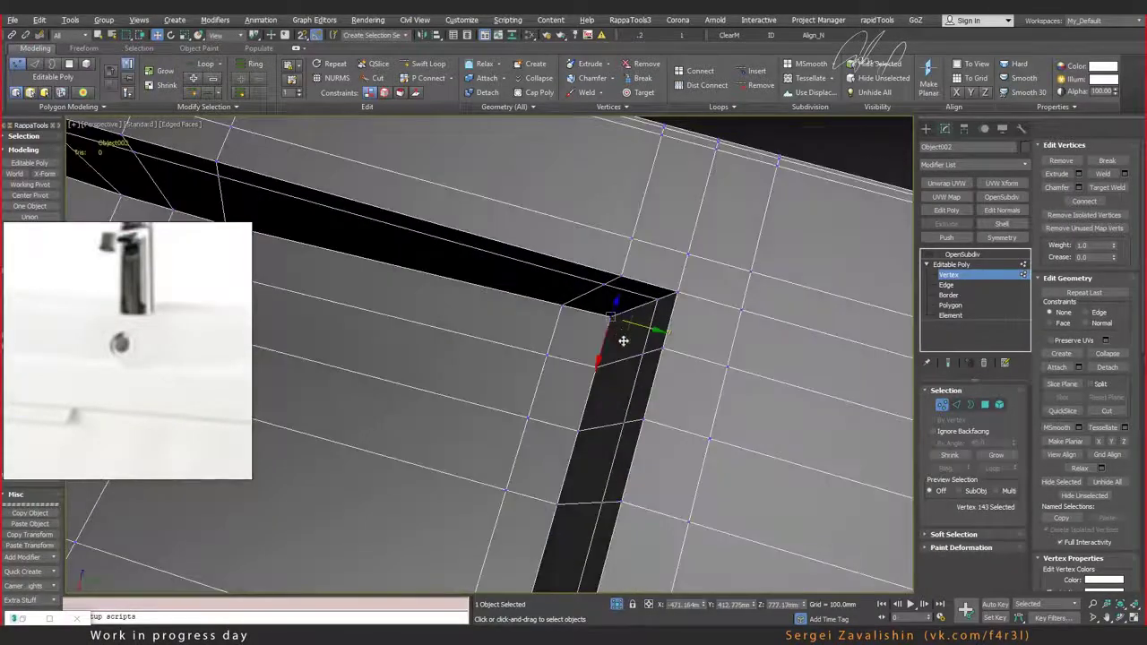
drag(615, 335, 602, 361)
middle_drag(602, 360, 664, 206)
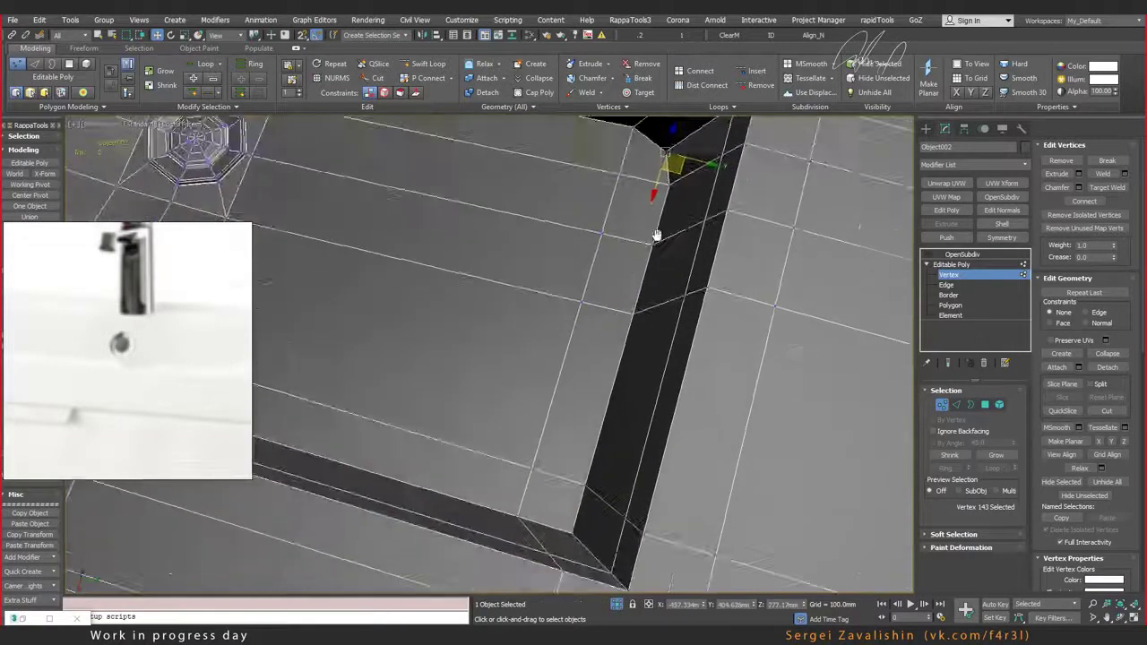
click(570, 533)
drag(570, 534, 573, 536)
Step: Nudge the basin's top-left inner corner vertex, select the bottom-left one, and return to object level
scroll(572, 536, down, 5)
scroll(456, 328, up, 1)
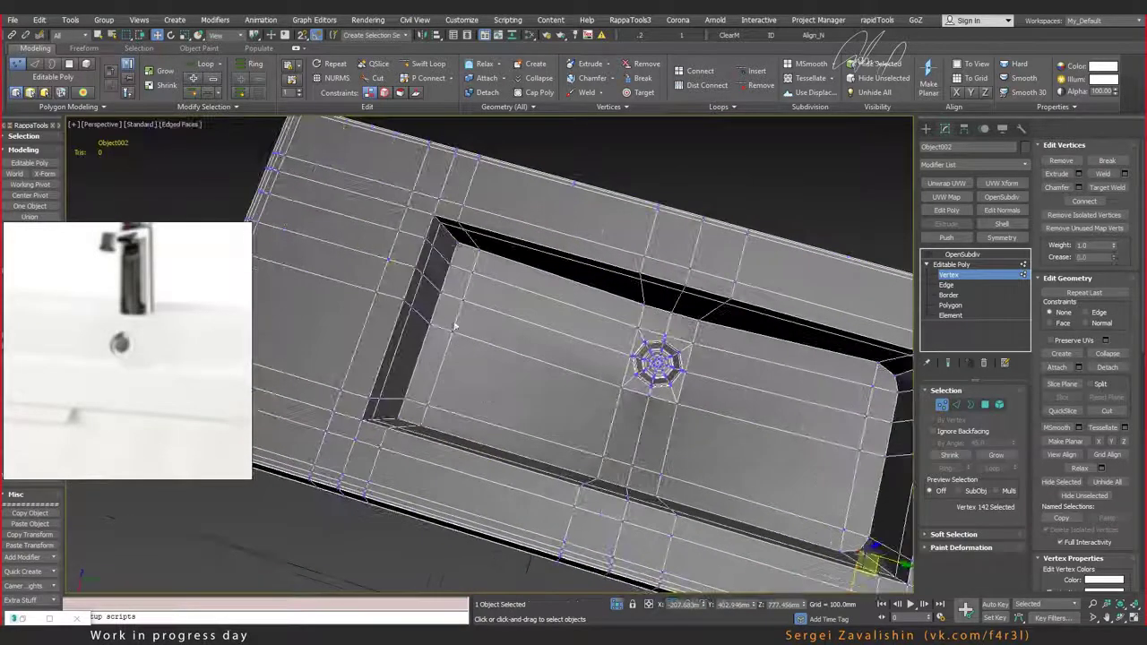
click(461, 259)
drag(462, 258, 479, 278)
click(394, 417)
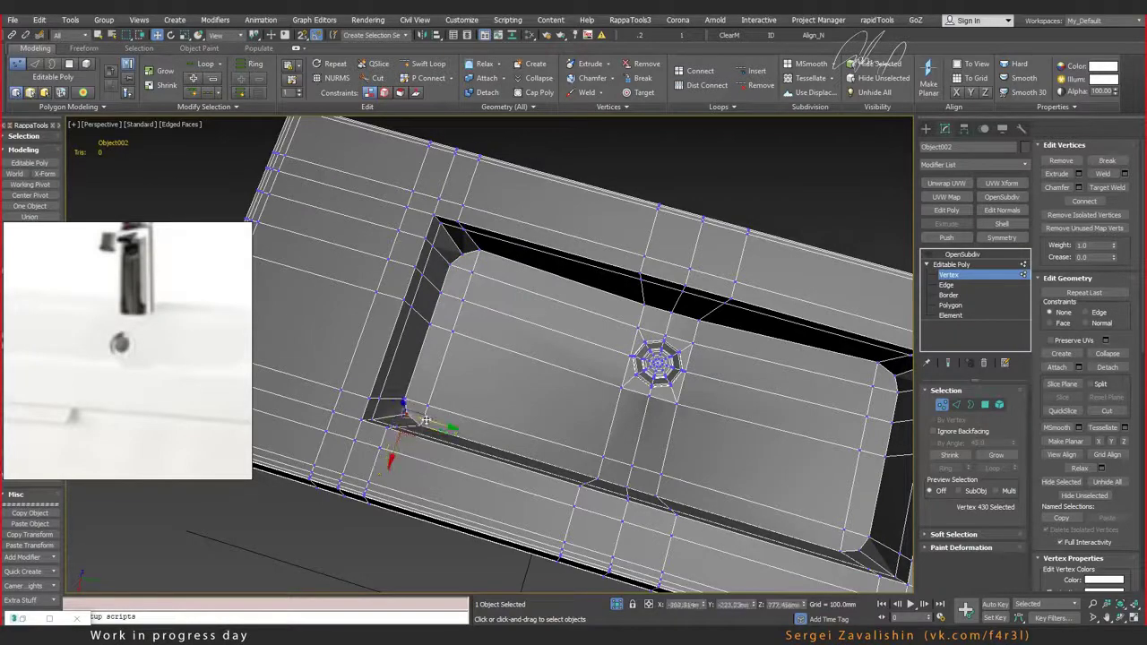
mouse_move(419, 435)
alt+middle_down()
mouse_move(481, 375)
mouse_move(431, 332)
mouse_move(500, 334)
alt+middle_up()
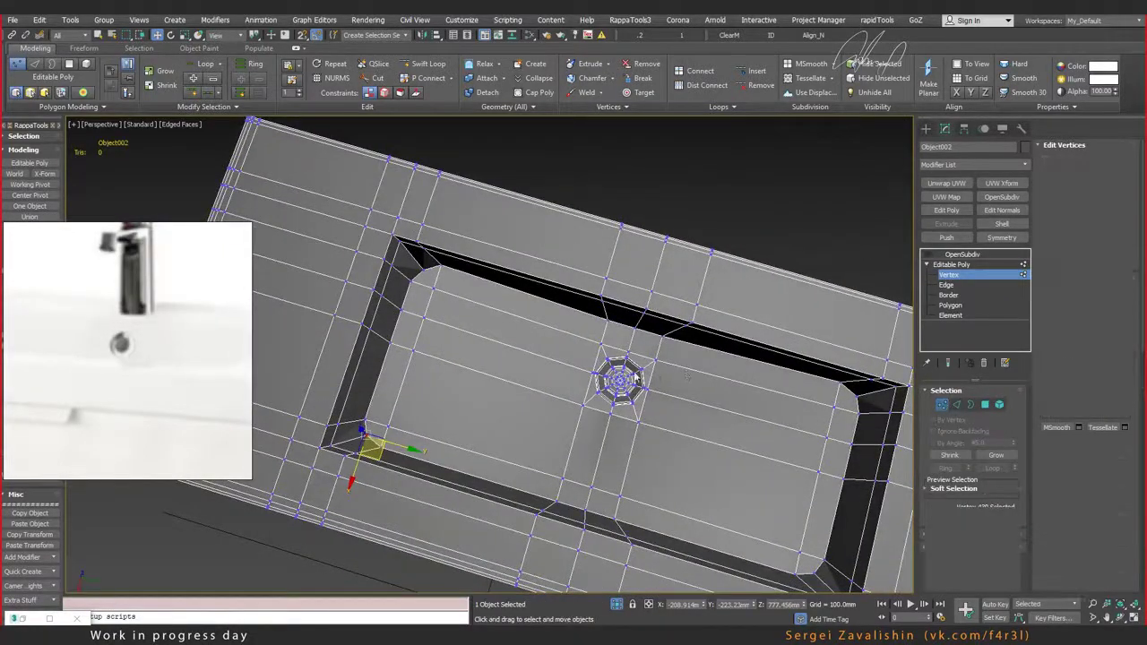
click(983, 267)
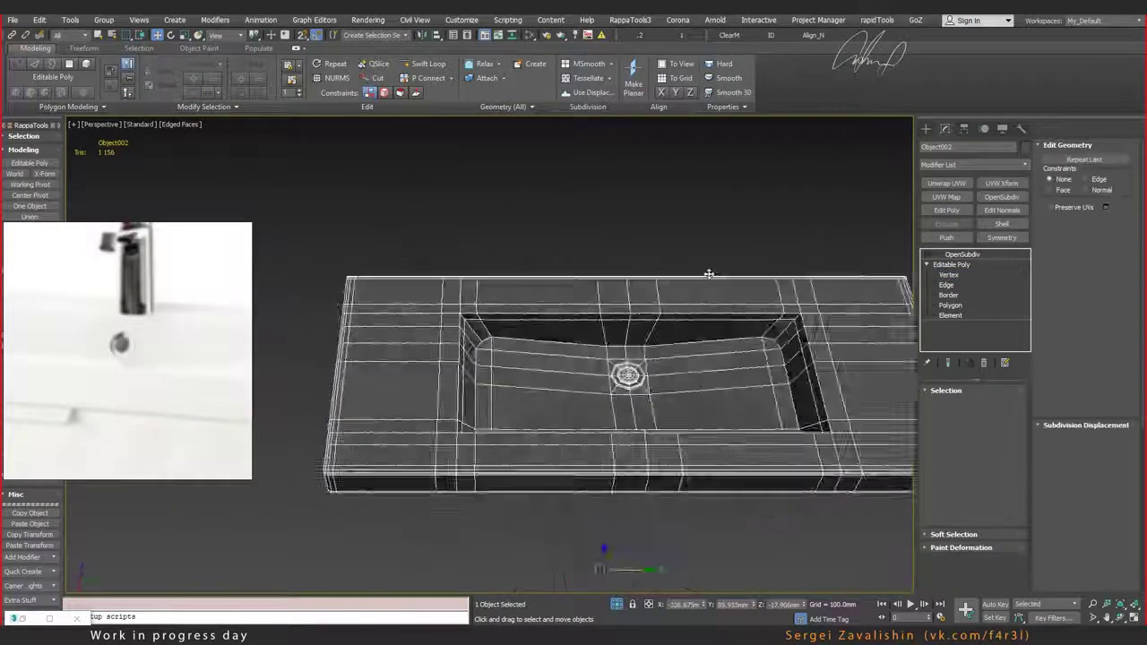
Step: Turn OpenSubdiv smoothing back on and view the basin without edged faces
click(977, 256)
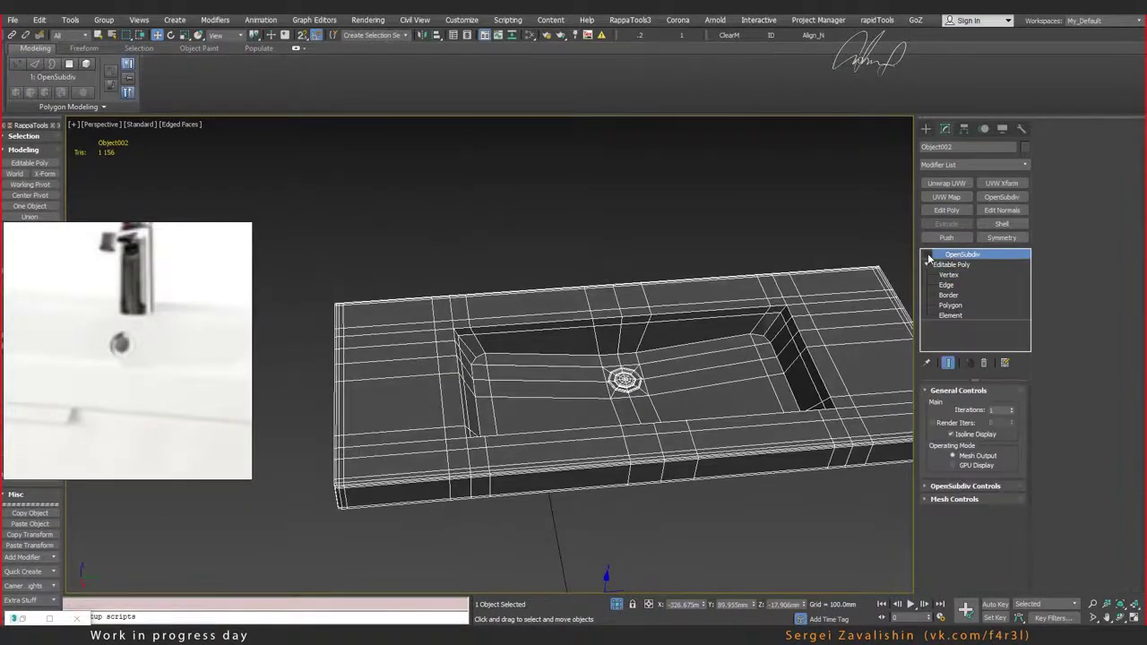
key(F4)
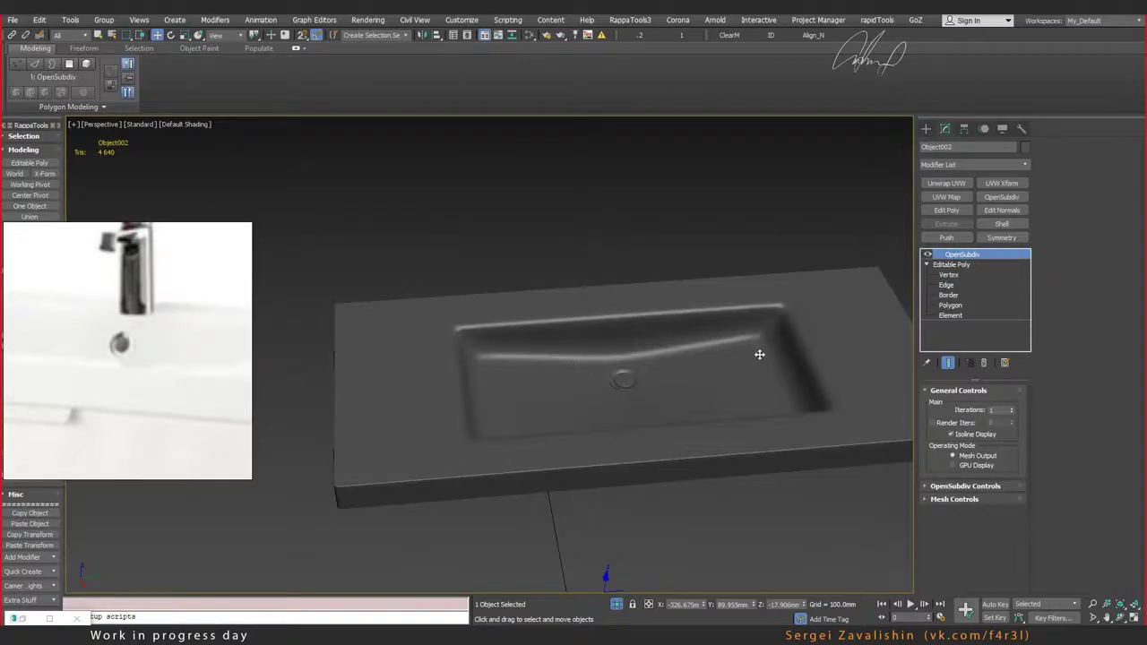
mouse_move(759, 354)
alt+middle_down()
mouse_move(730, 379)
mouse_move(743, 410)
mouse_move(709, 397)
alt+middle_up()
scroll(744, 329, up, 5)
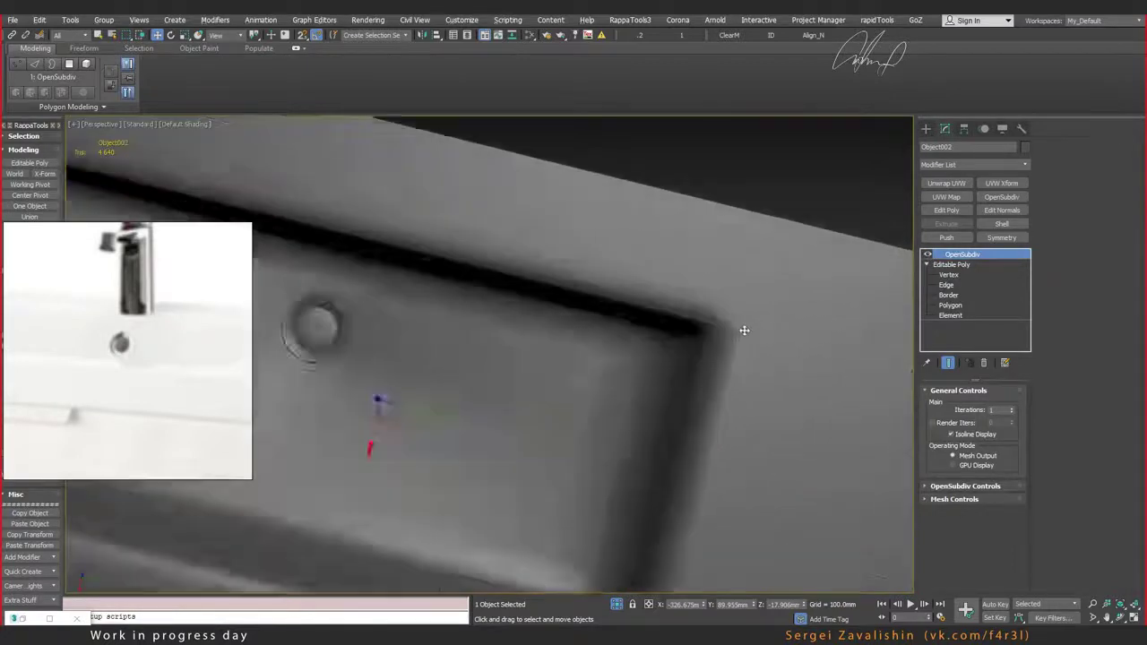
scroll(717, 316, up, 1)
key(F4)
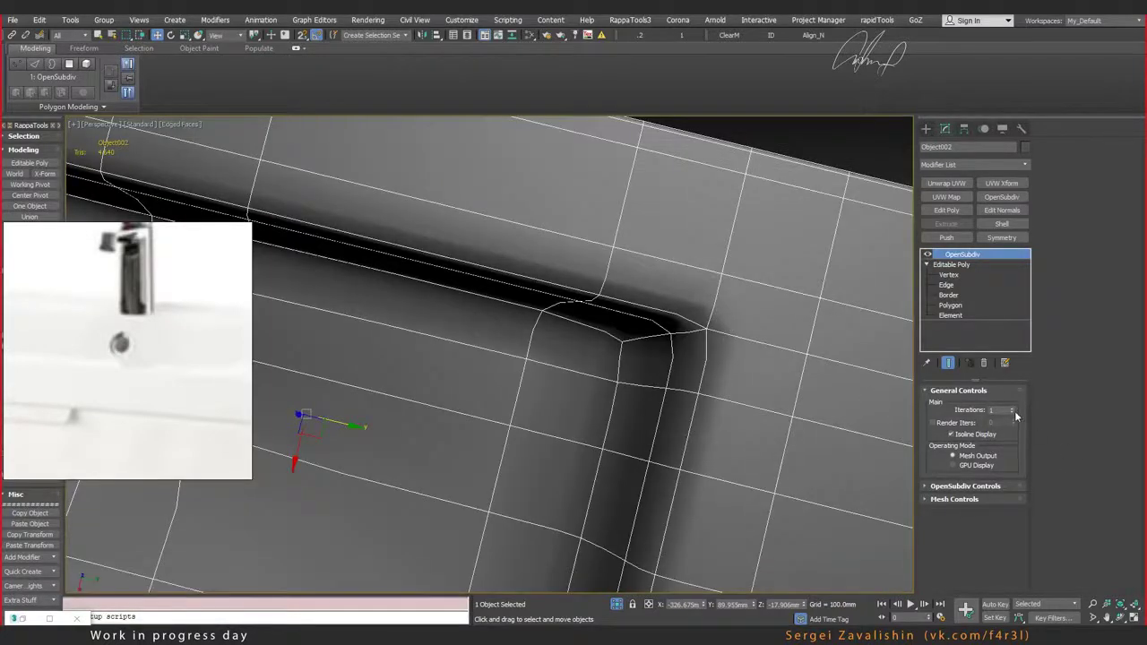
Step: Raise OpenSubdiv iterations to 3 and orbit the basin corner to judge smoothness
click(1012, 409)
key(F4)
scroll(702, 363, down, 1)
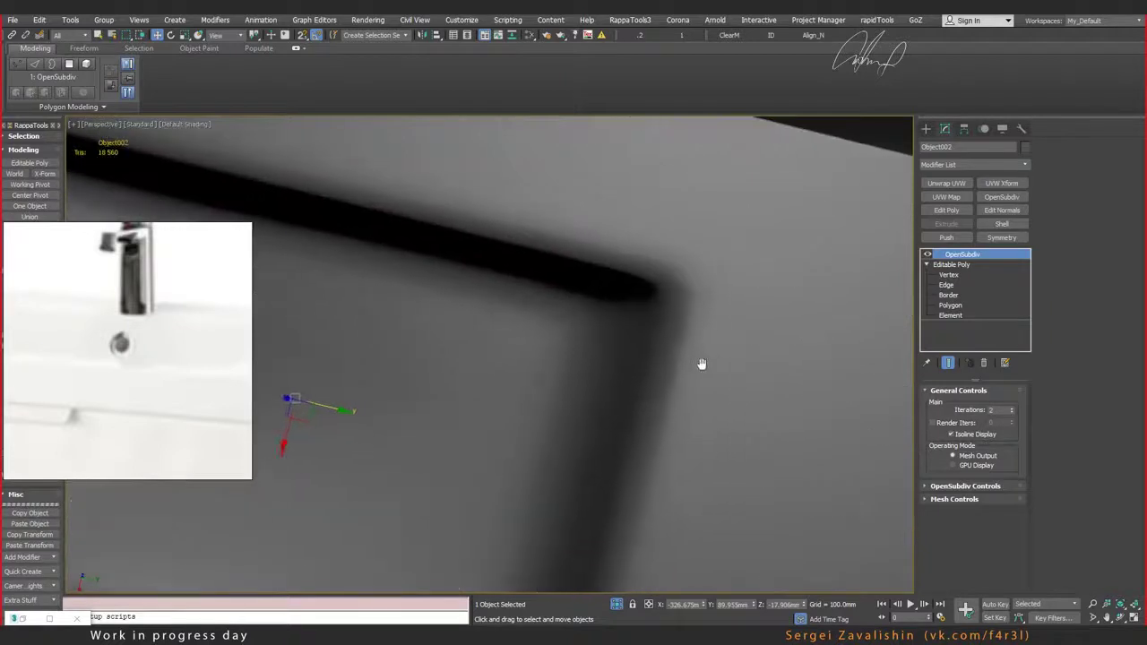
scroll(717, 381, down, 1)
alt+middle_drag(720, 387, 724, 361)
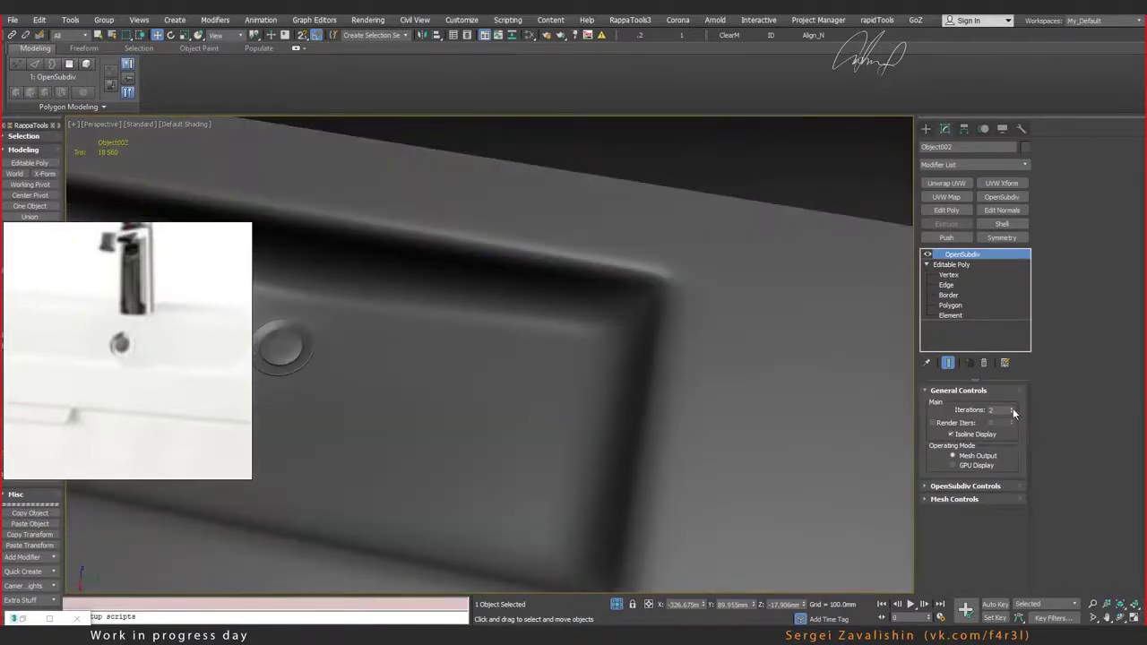
mouse_move(702, 360)
alt+middle_down()
mouse_move(729, 330)
mouse_move(729, 356)
mouse_move(730, 315)
mouse_move(637, 328)
mouse_move(687, 359)
mouse_move(748, 368)
mouse_move(738, 377)
mouse_move(543, 361)
mouse_move(735, 385)
mouse_move(494, 321)
mouse_move(504, 297)
mouse_move(646, 296)
mouse_move(607, 341)
mouse_move(679, 366)
alt+middle_up()
Step: Zoom in on the drain and show edged faces over the smoothed sink
scroll(678, 366, down, 3)
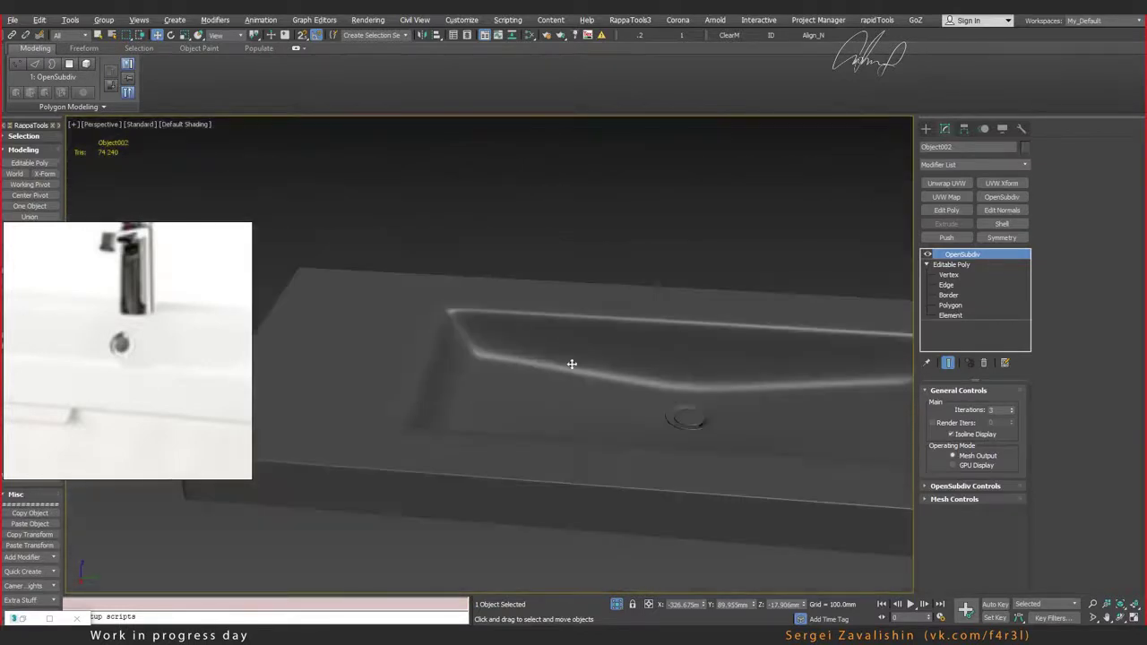
mouse_move(571, 366)
alt+middle_down()
mouse_move(612, 367)
mouse_move(615, 386)
alt+middle_up()
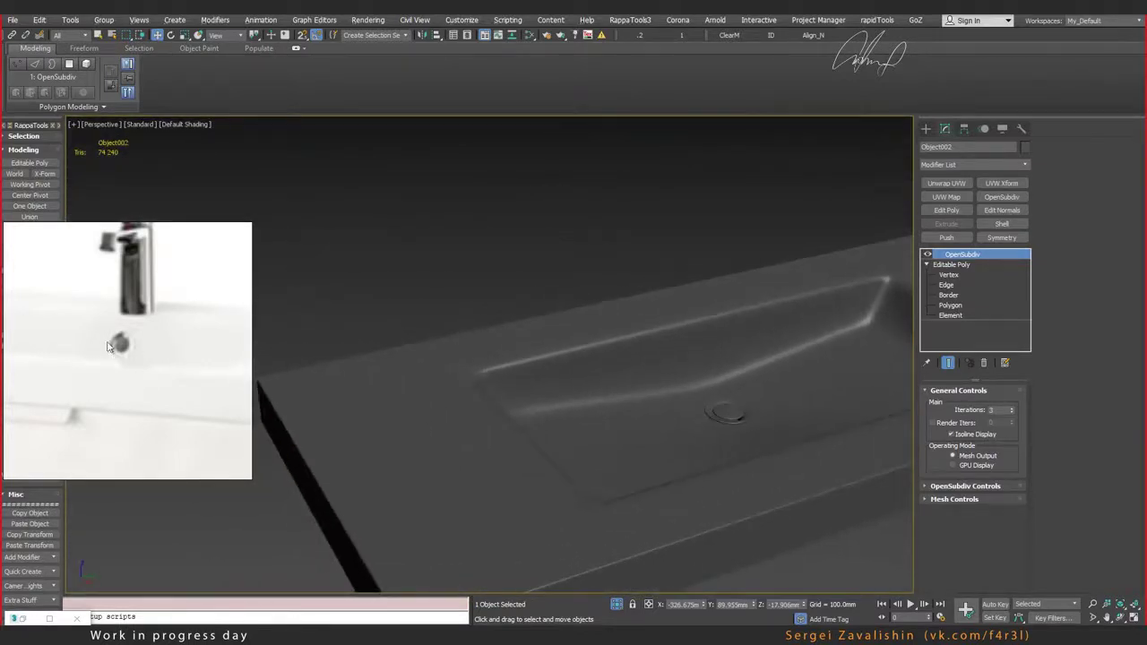
scroll(148, 349, up, 2)
scroll(156, 352, up, 2)
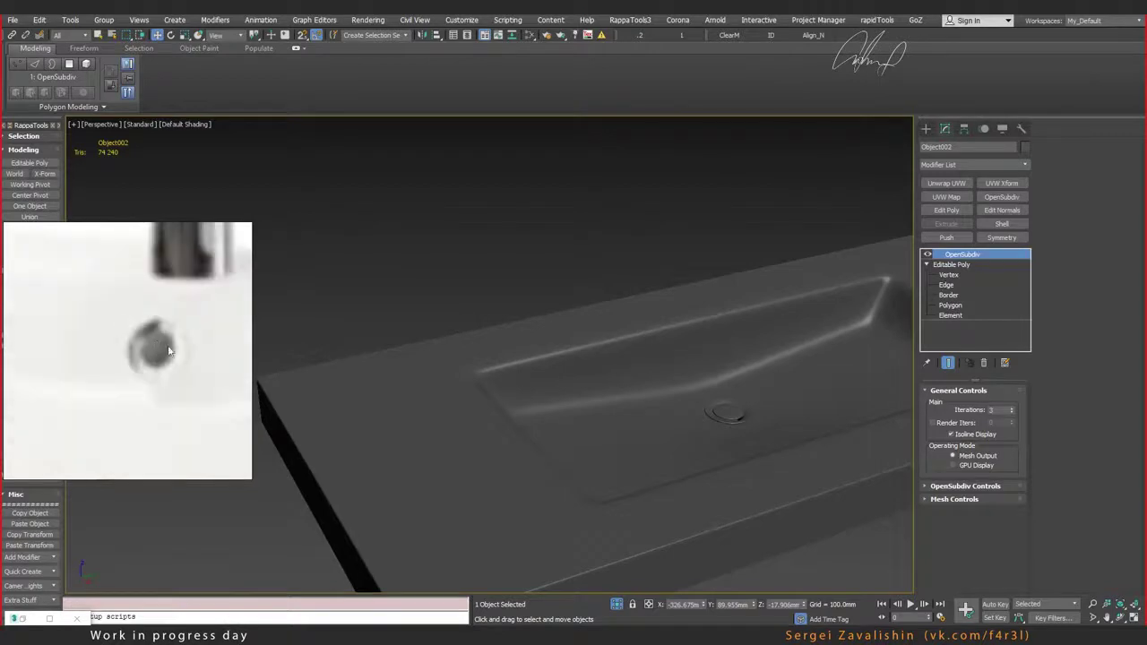
scroll(645, 377, up, 3)
middle_drag(668, 359, 591, 353)
key(F4)
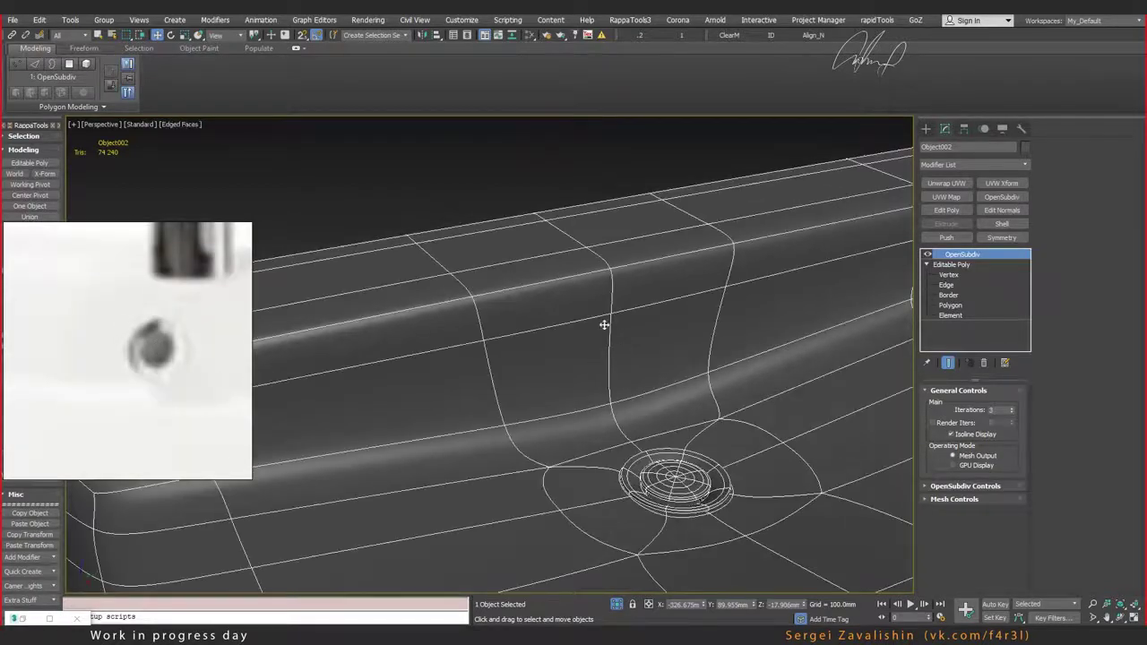
Step: Draw a small cylinder on the basin's back wall
click(925, 128)
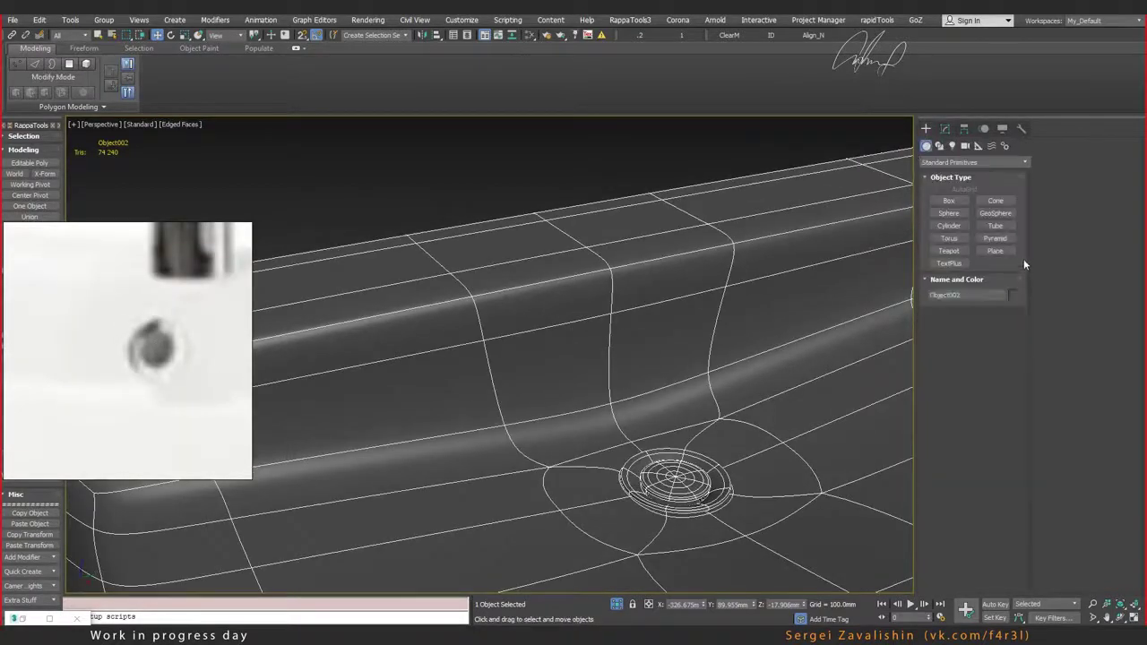
click(952, 225)
scroll(623, 380, up, 2)
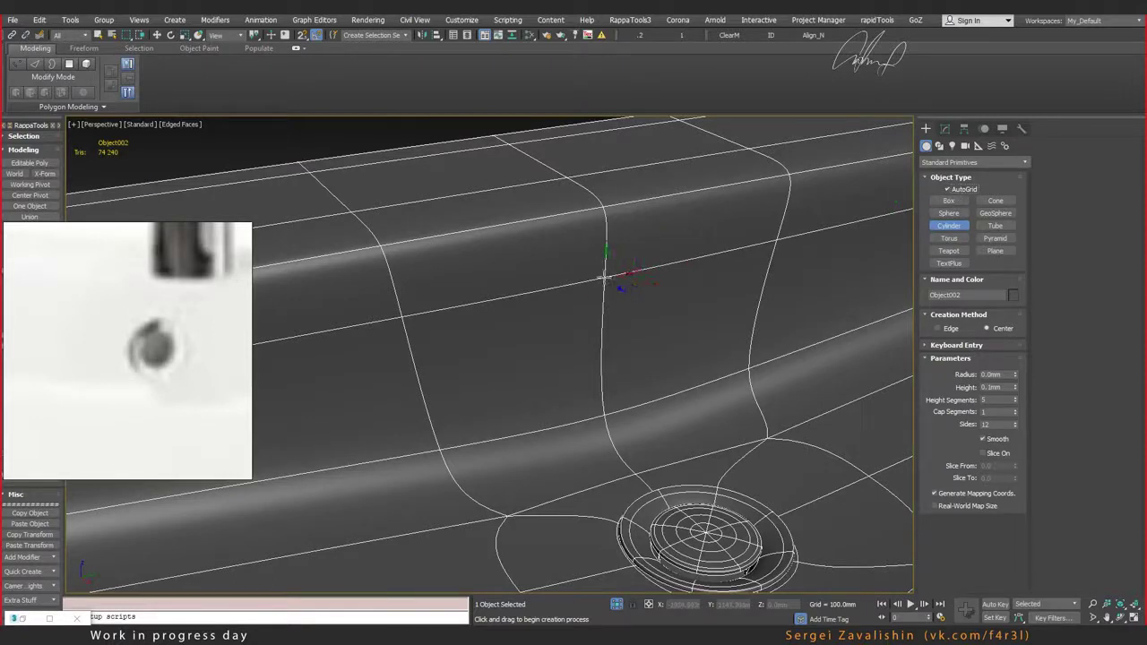
drag(609, 280, 622, 288)
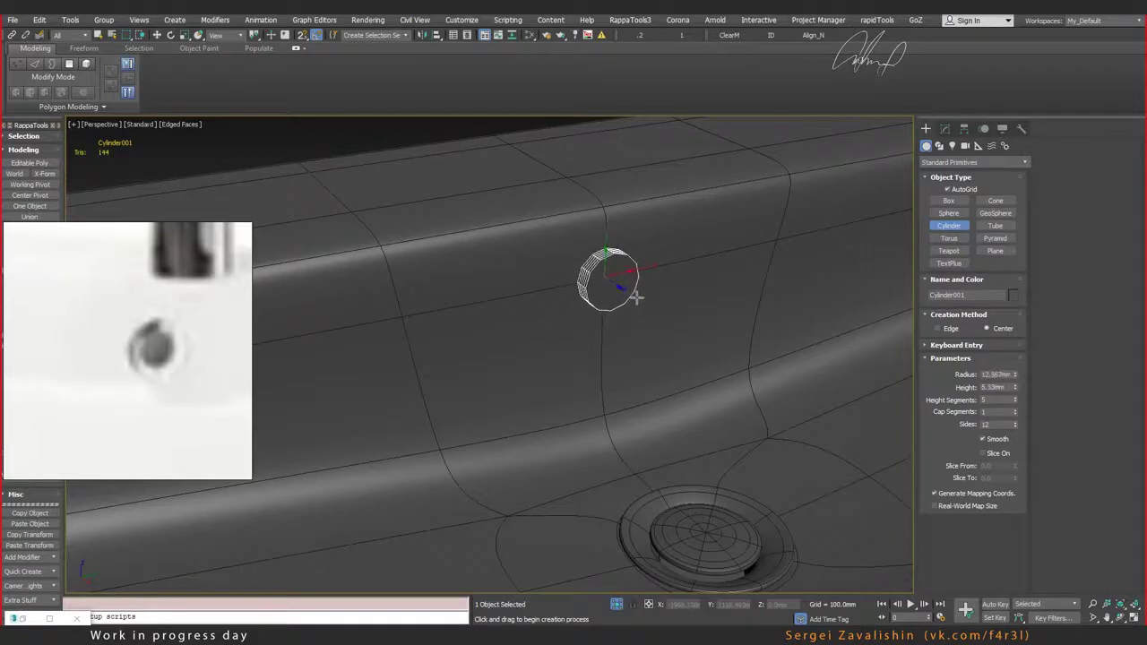
click(890, 316)
key(w)
alt+middle_drag(891, 316, 807, 359)
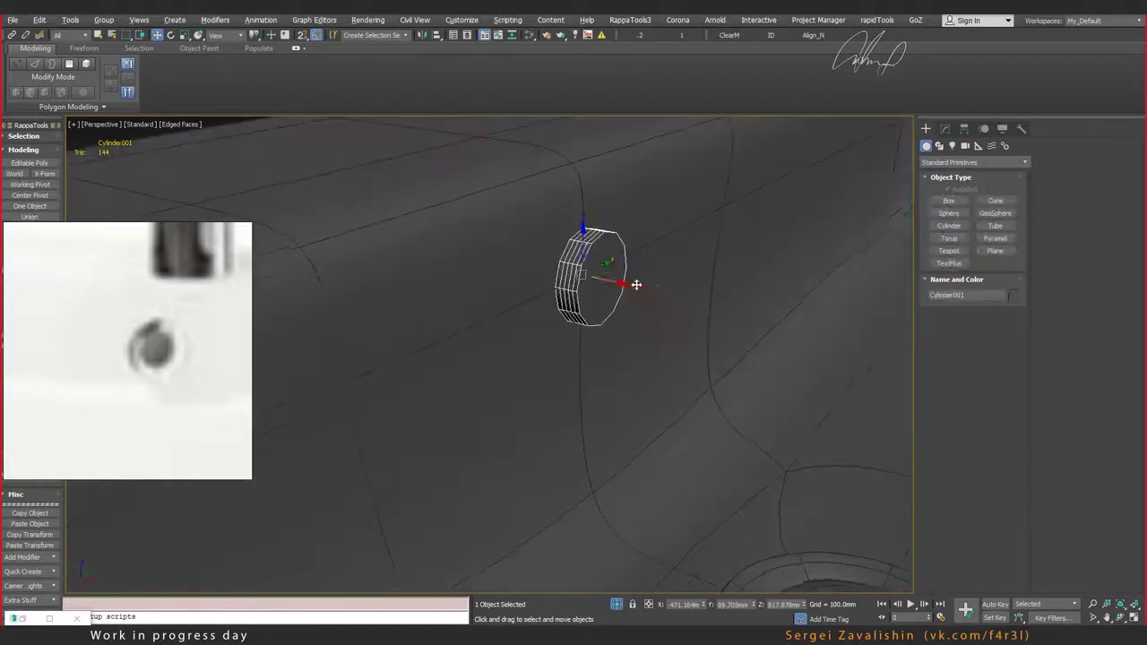
Step: Give the cylinder 1 height segment and 8 sides, then convert it to Editable Poly
click(944, 128)
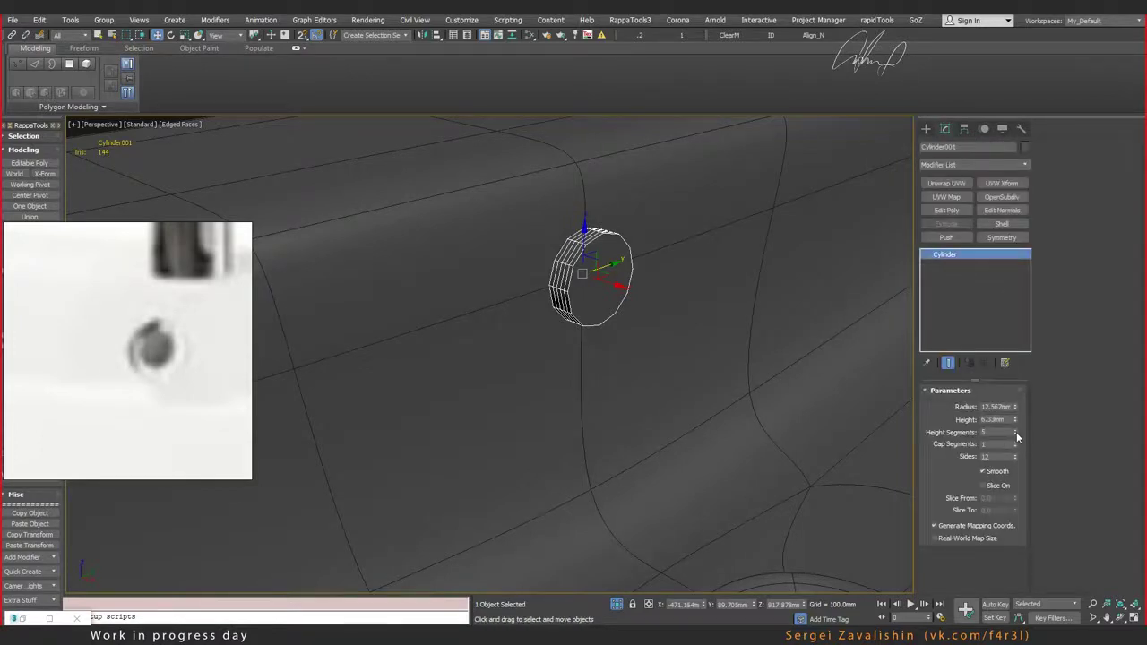
right_click(1016, 432)
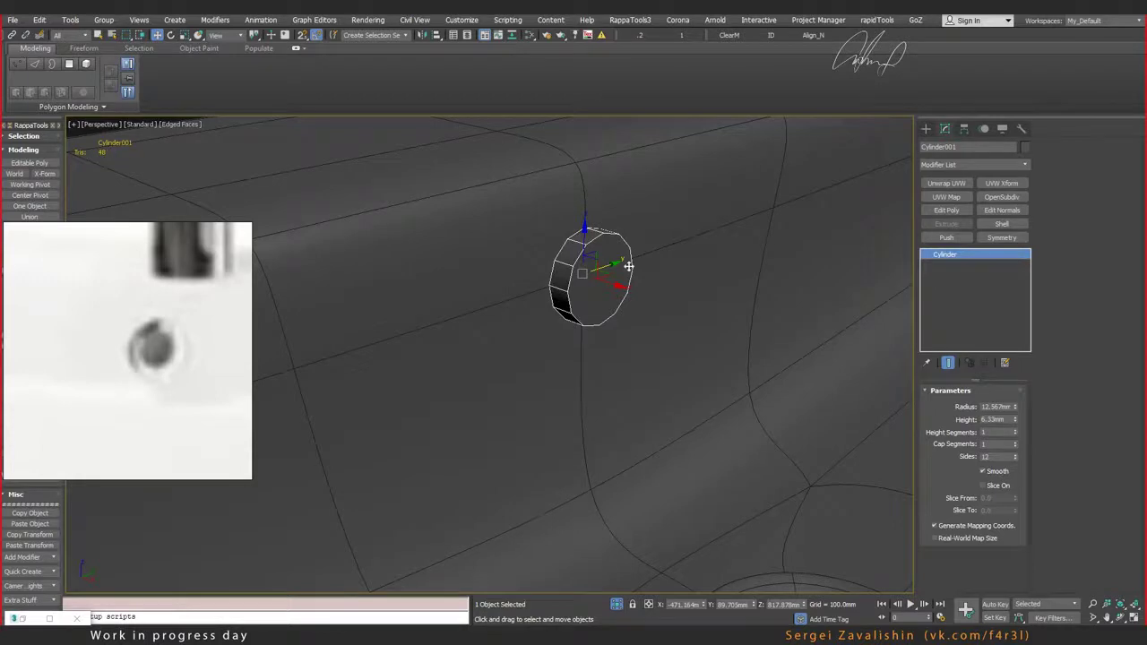
alt+middle_drag(629, 266, 692, 289)
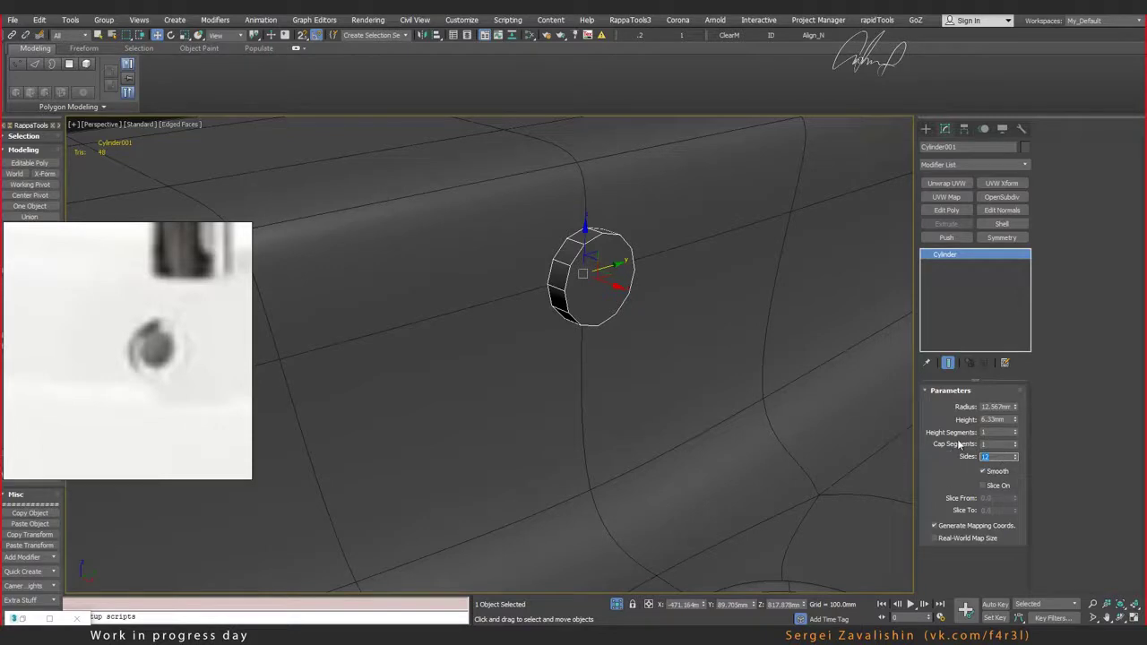
text(8)
key(Return)
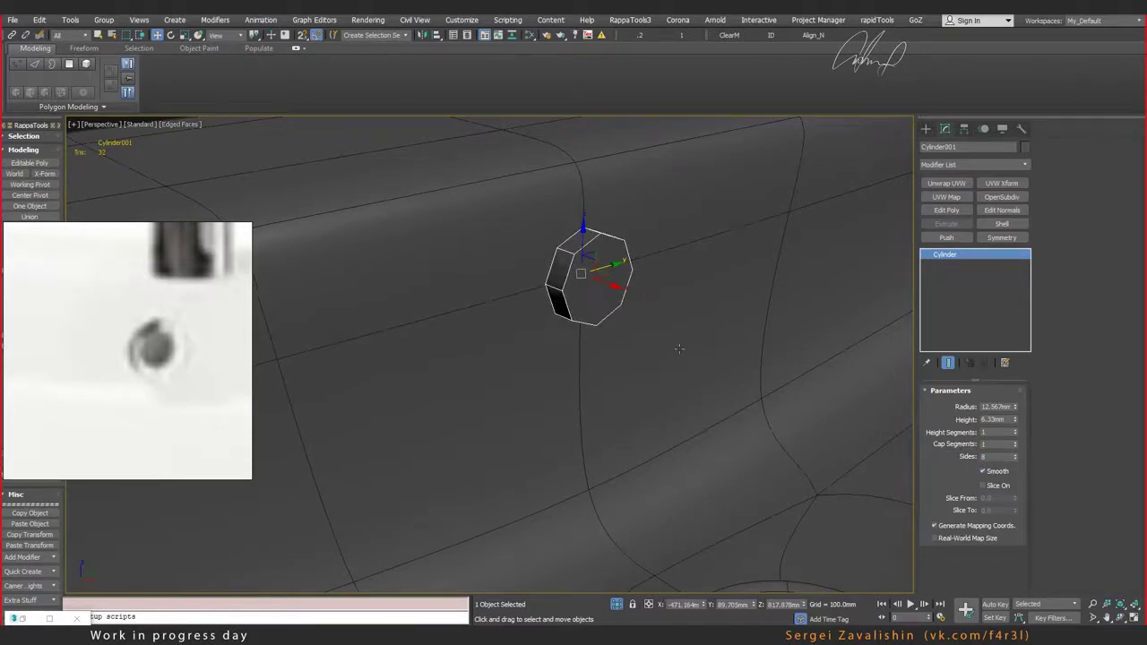
scroll(704, 362, down, 3)
scroll(704, 362, down, 1)
scroll(685, 374, up, 3)
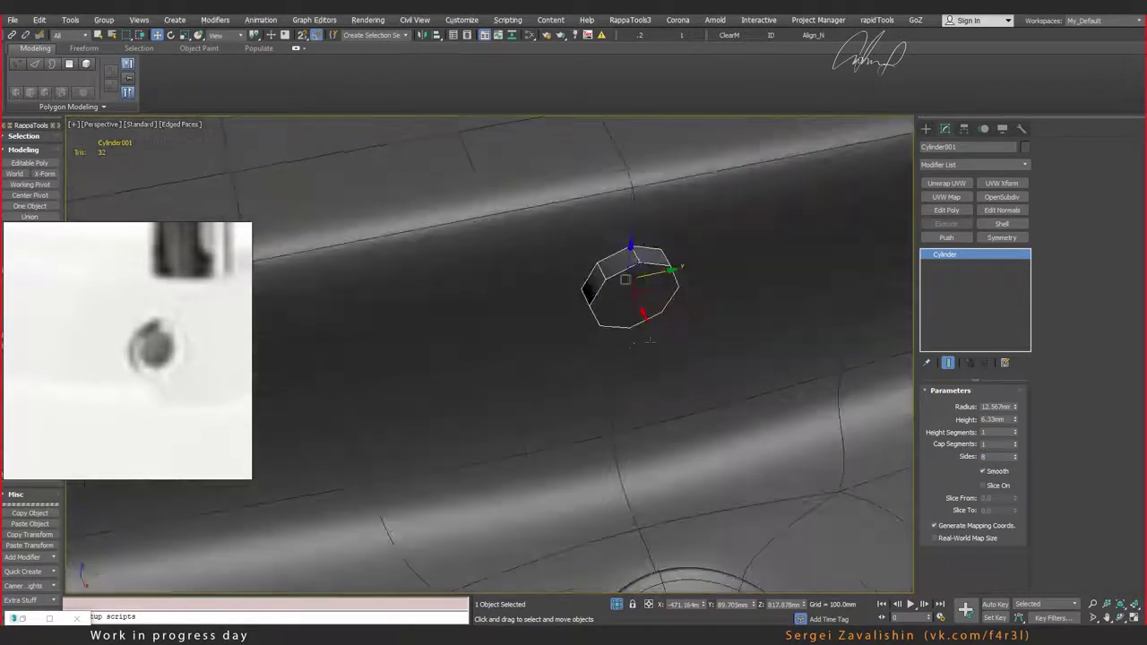
mouse_move(685, 373)
alt+middle_down()
mouse_move(634, 331)
mouse_move(640, 361)
mouse_move(654, 291)
mouse_move(610, 277)
mouse_move(591, 298)
alt+middle_up()
scroll(603, 338, down, 2)
scroll(638, 285, up, 4)
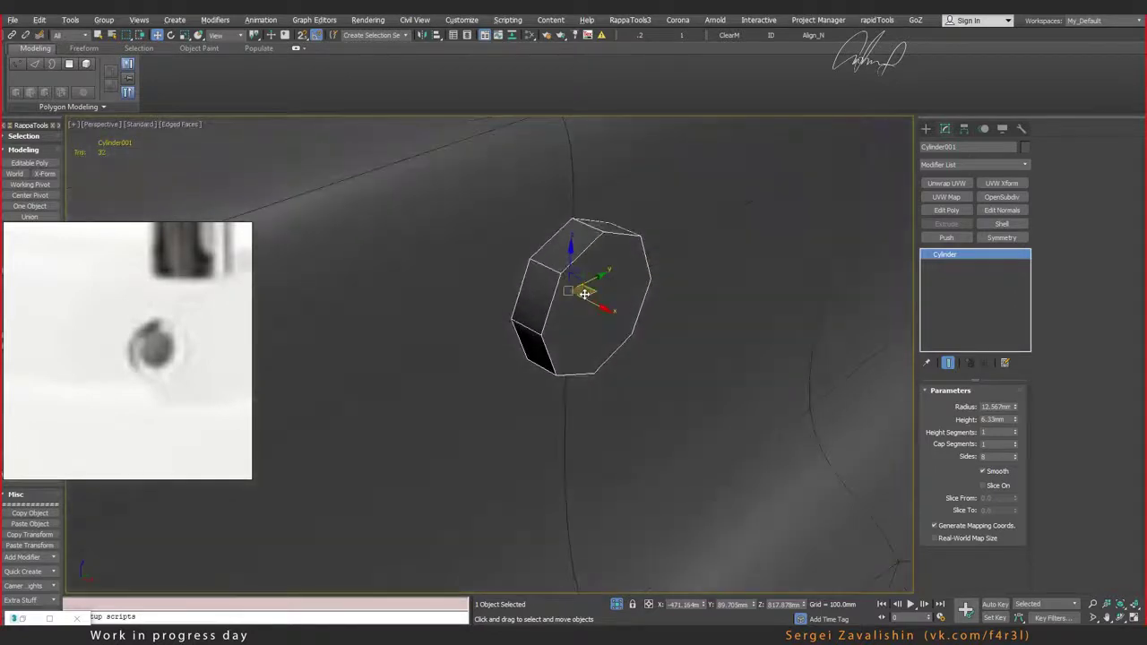
key(ctrl+shift+e)
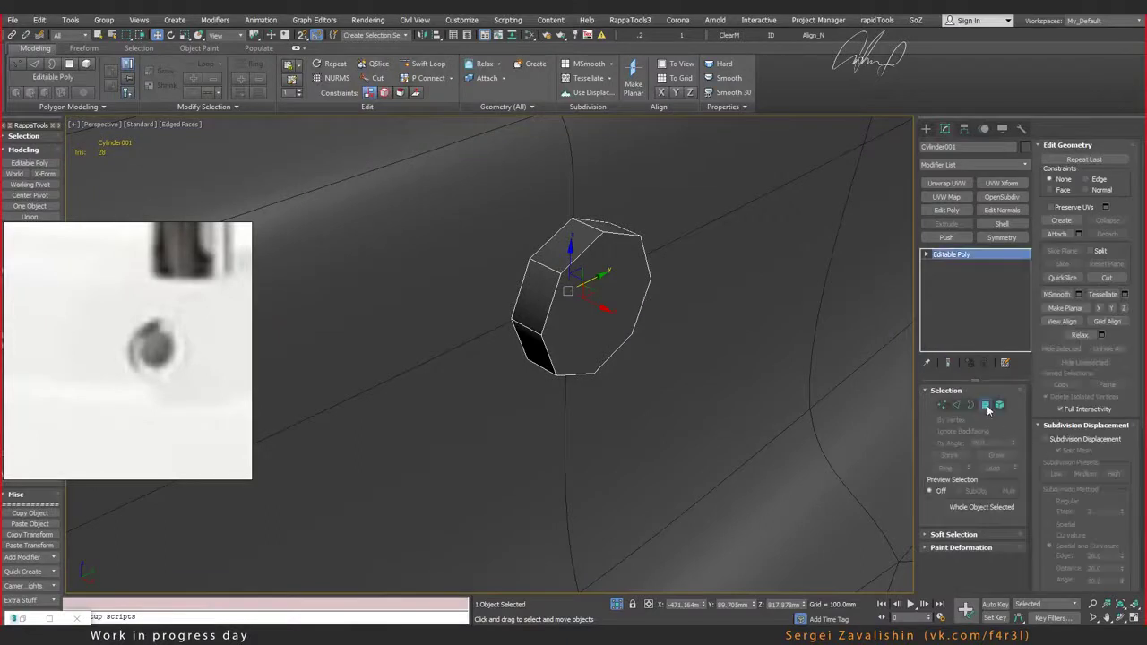
Step: Delete the cylinder's front polygon to open it
click(986, 404)
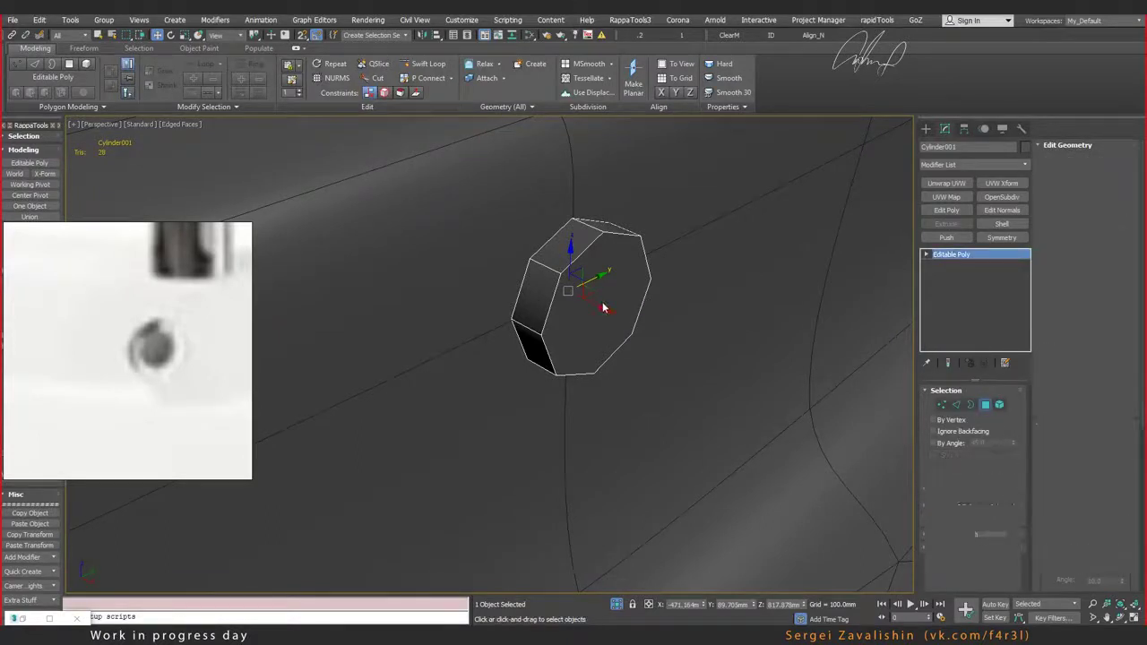
key(4)
key(4)
click(612, 301)
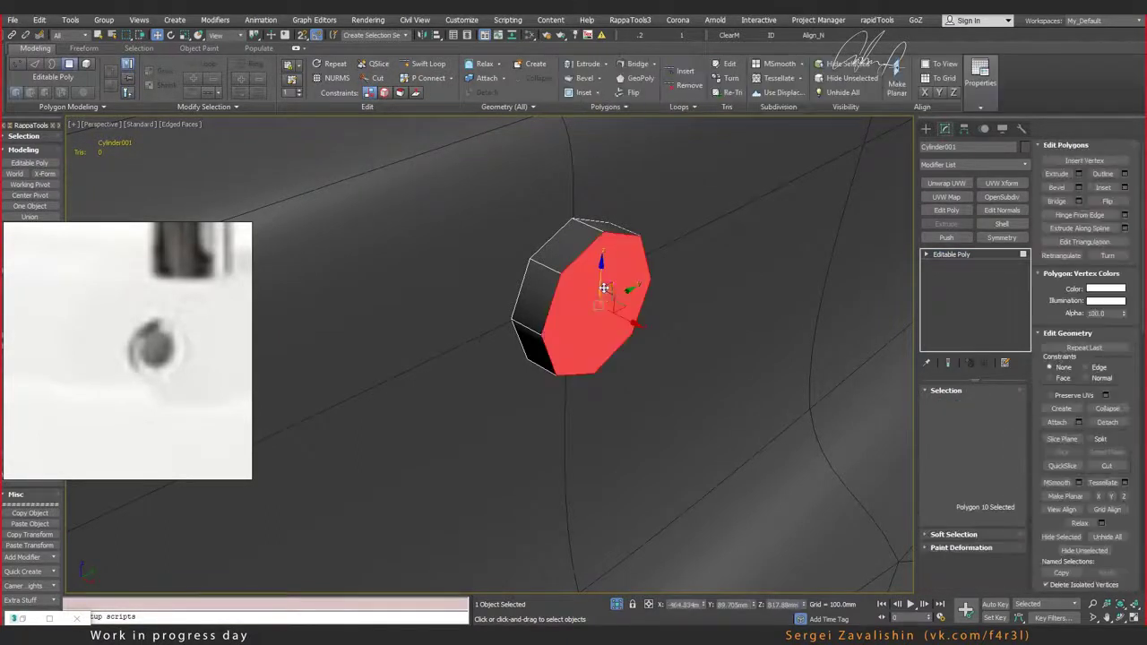
drag(613, 295, 593, 286)
key(Delete)
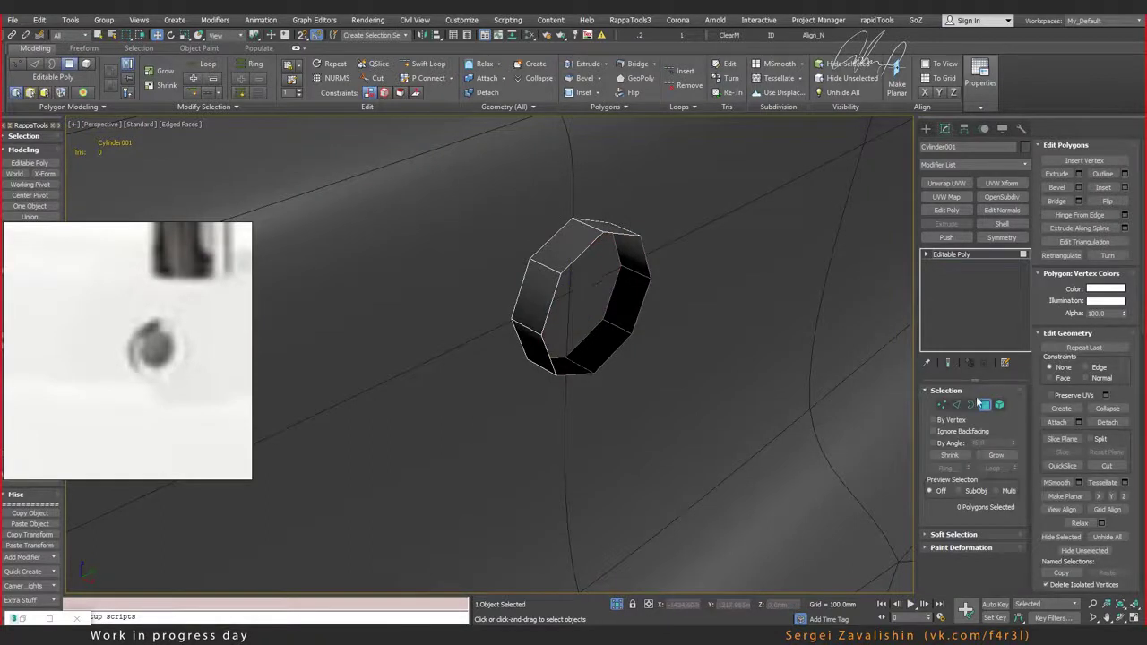
Step: Select the open front border and pull it back to thin the ring
key(4)
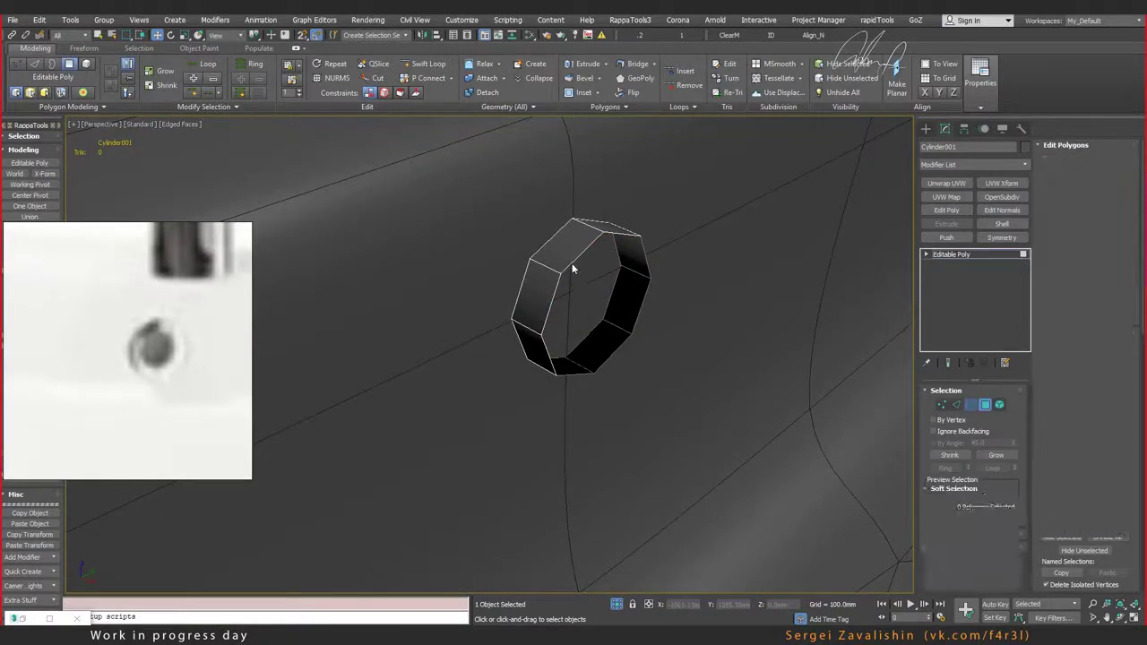
key(3)
click(546, 303)
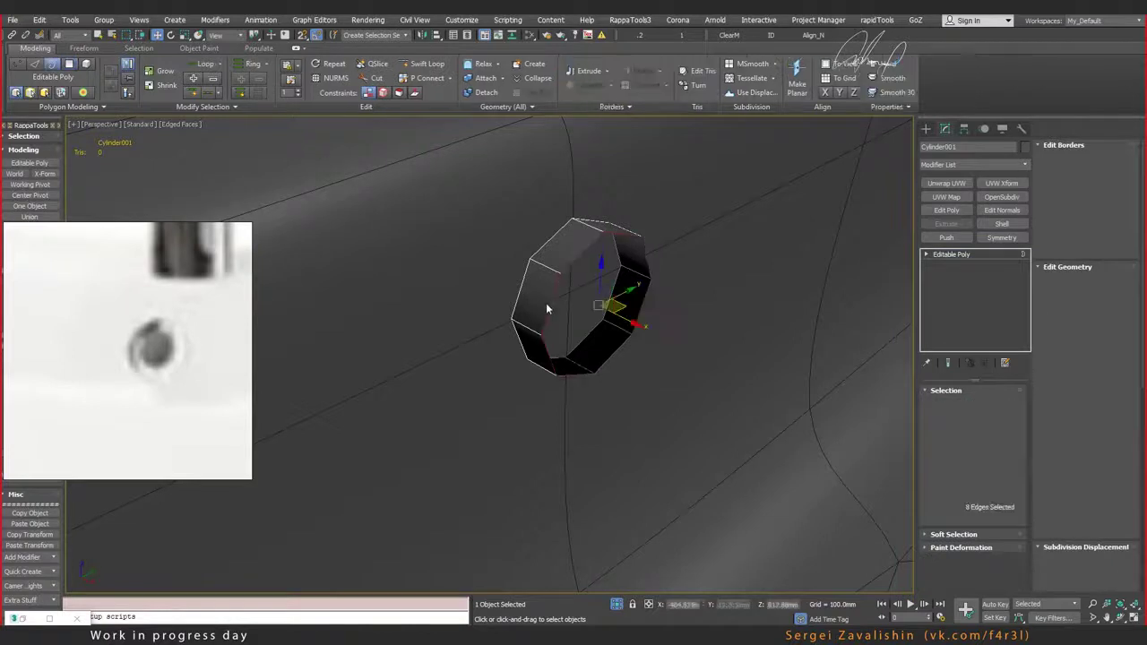
alt+middle_drag(545, 312, 622, 309)
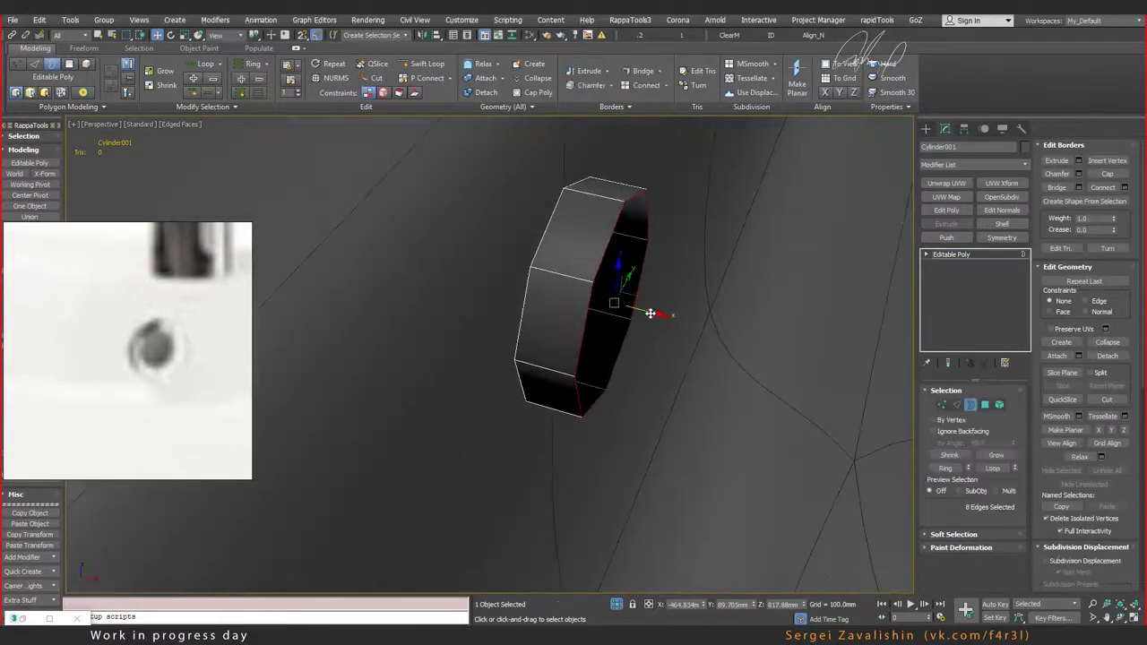
drag(622, 309, 614, 308)
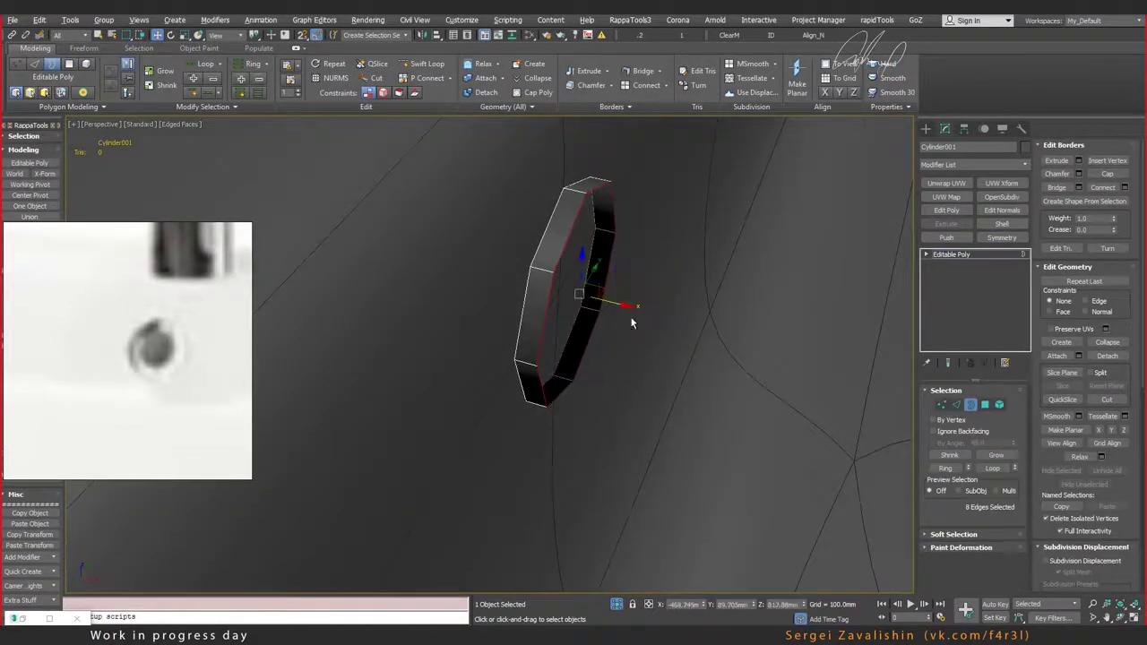
mouse_move(615, 308)
alt+middle_down()
mouse_move(577, 294)
mouse_move(590, 300)
alt+middle_up()
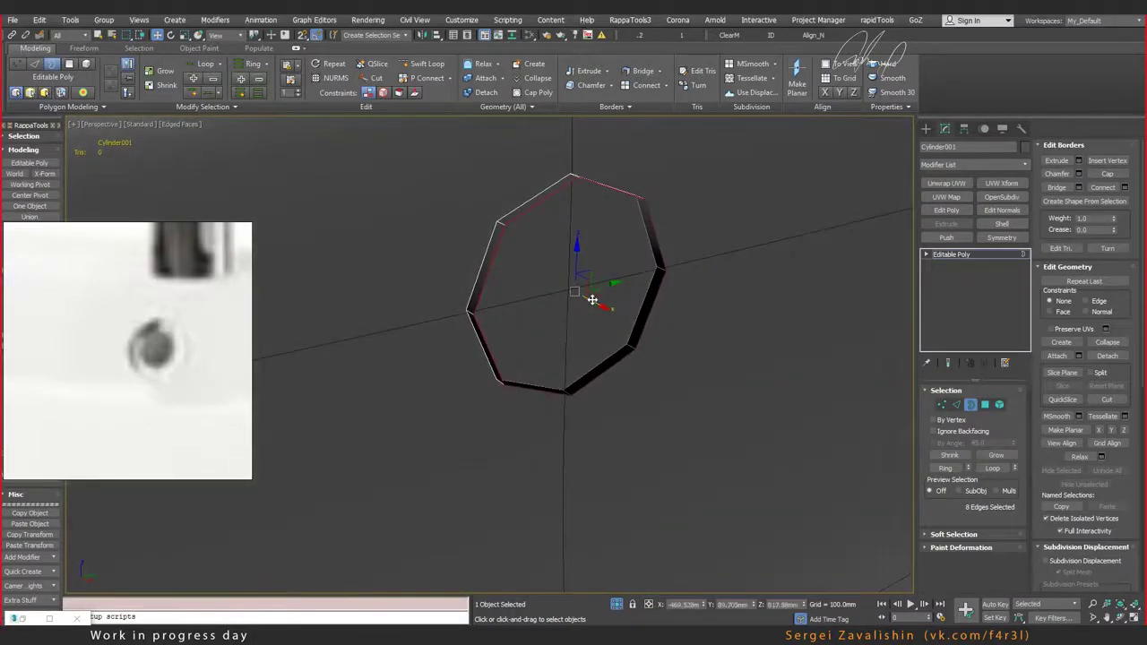
Step: Shift-scale the border inward and push it in as the first inset loop
key(r)
shift+drag(574, 289, 588, 305)
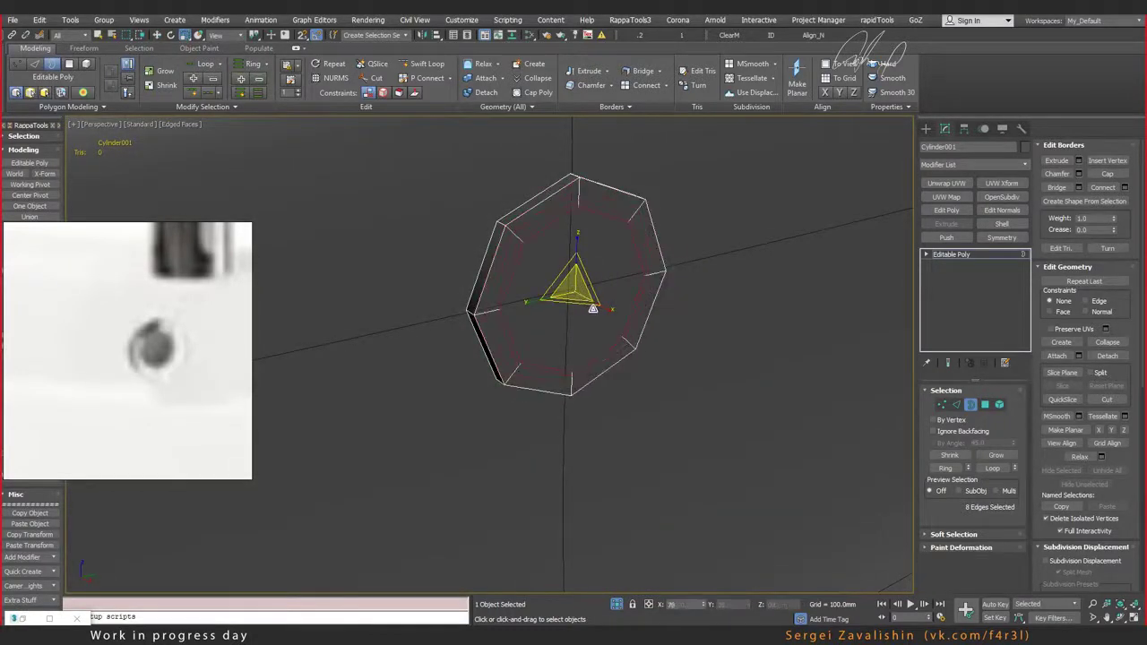
key(w)
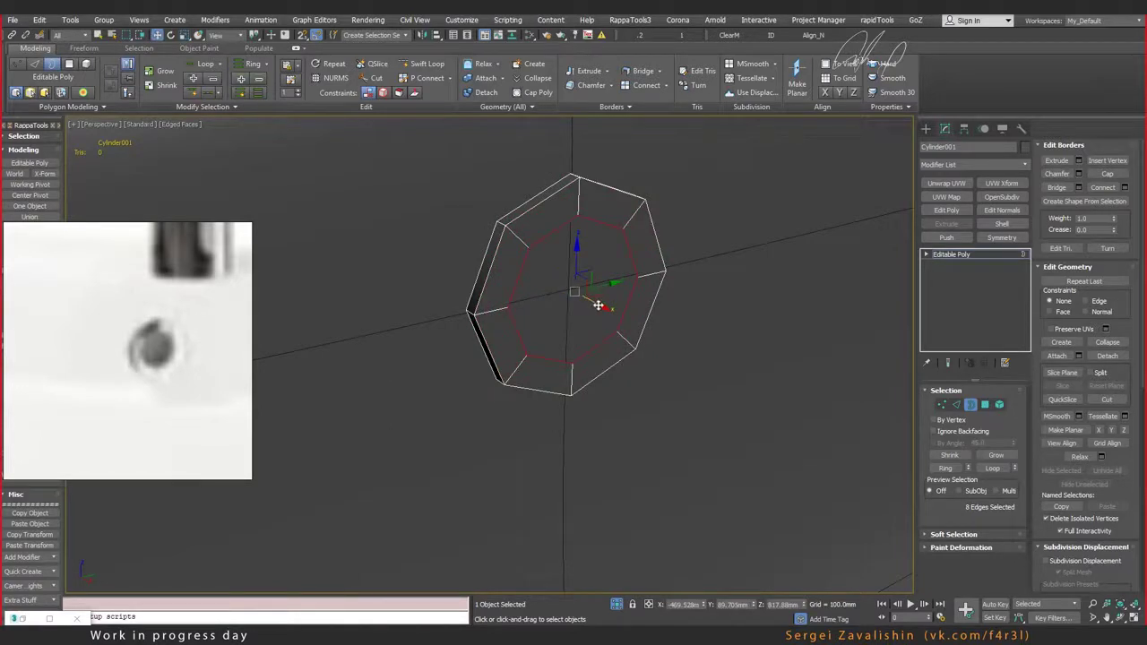
drag(598, 306, 591, 301)
key(r)
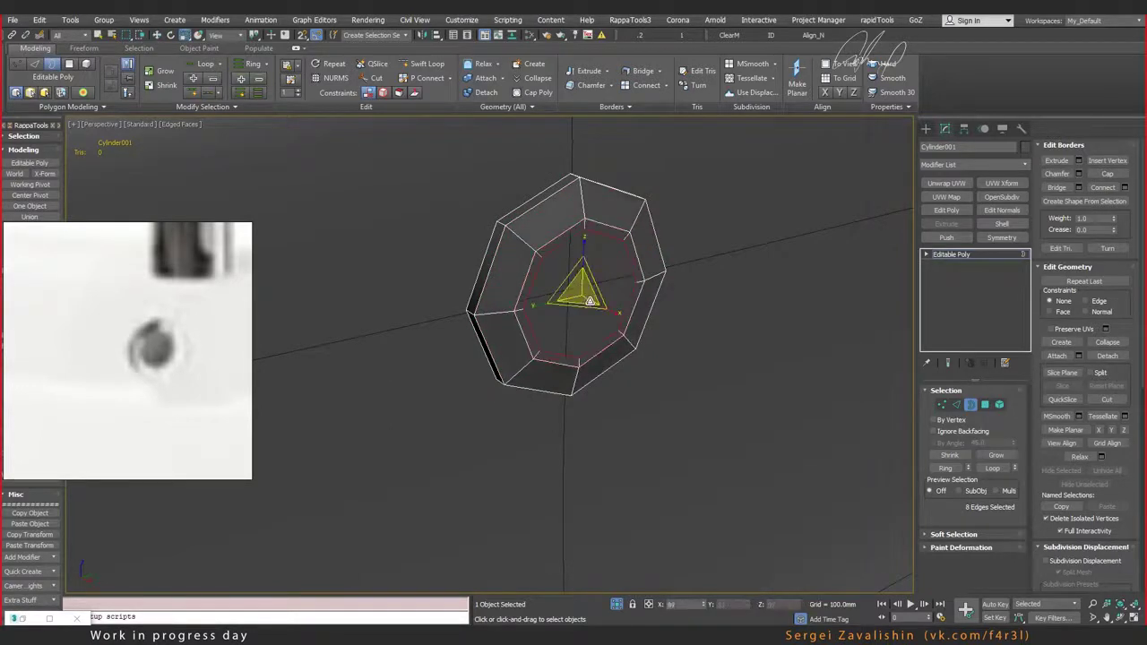
key(w)
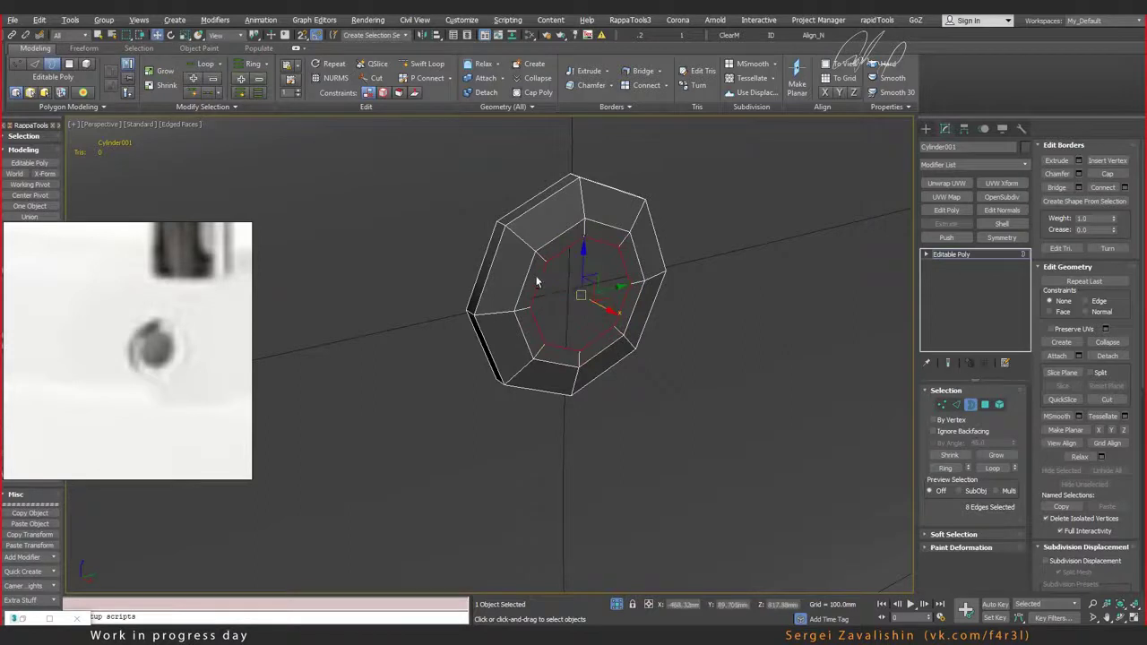
Step: Add another stepped inset loop, then return to object level
alt+middle_drag(538, 281, 575, 313)
shift+drag(610, 311, 606, 311)
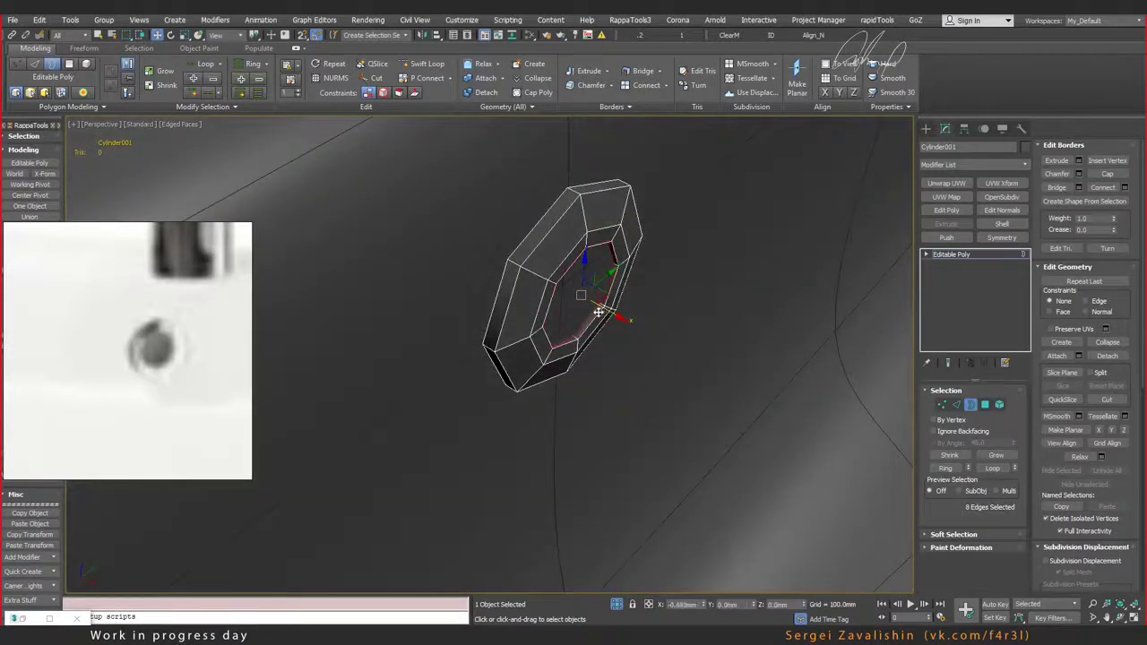
alt+middle_drag(594, 315, 574, 290)
key(r)
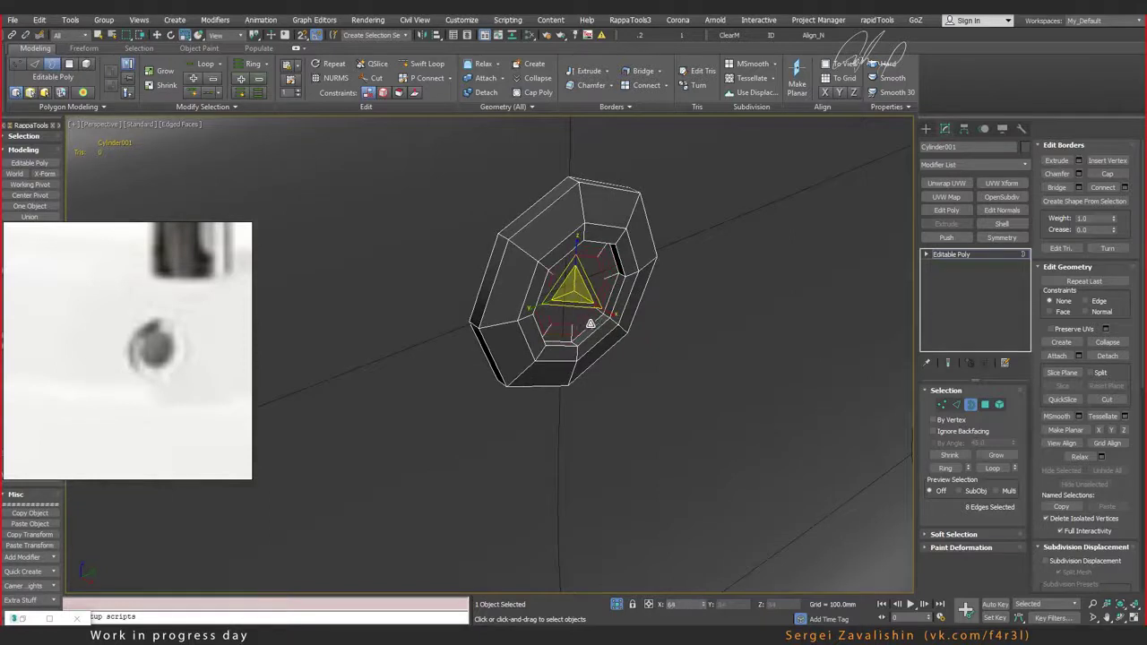
mouse_move(590, 320)
alt+middle_down()
mouse_move(590, 302)
mouse_move(544, 301)
mouse_move(512, 262)
alt+middle_up()
key(w)
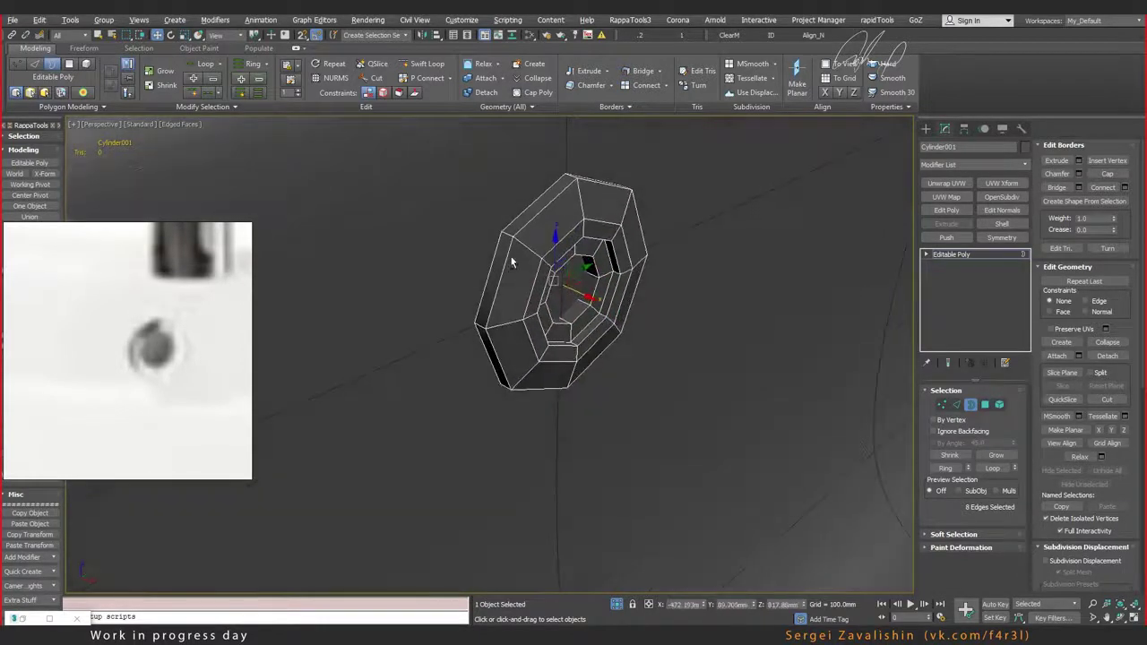
key(alt+shift+w)
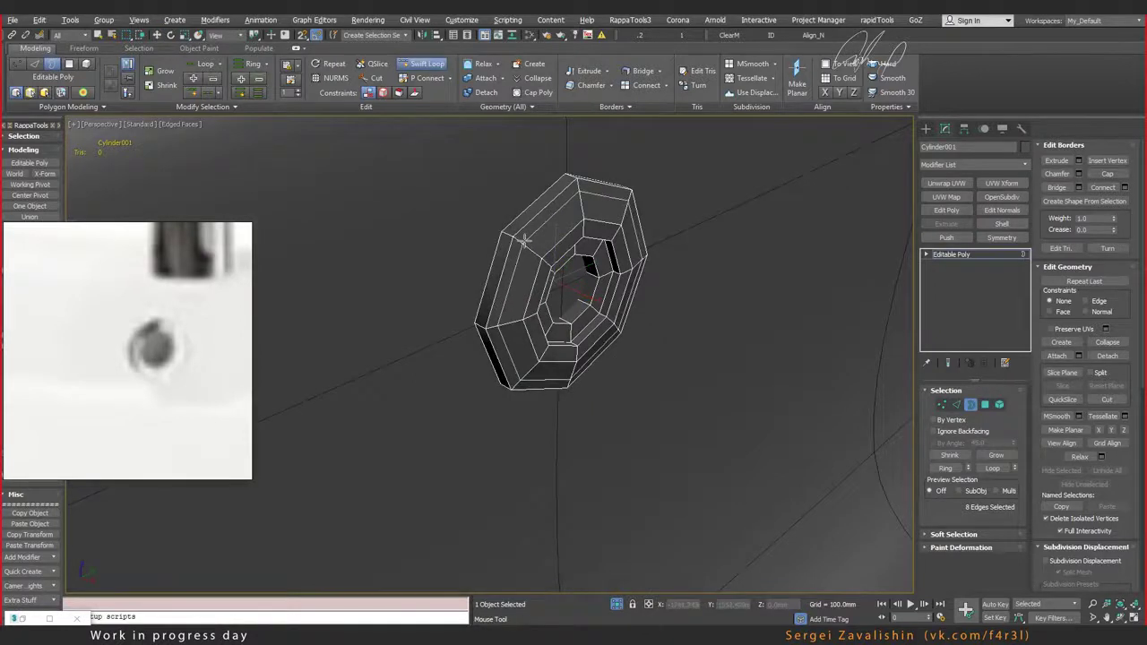
alt+middle_drag(630, 280, 582, 311)
key(w)
scroll(609, 296, down, 5)
click(966, 403)
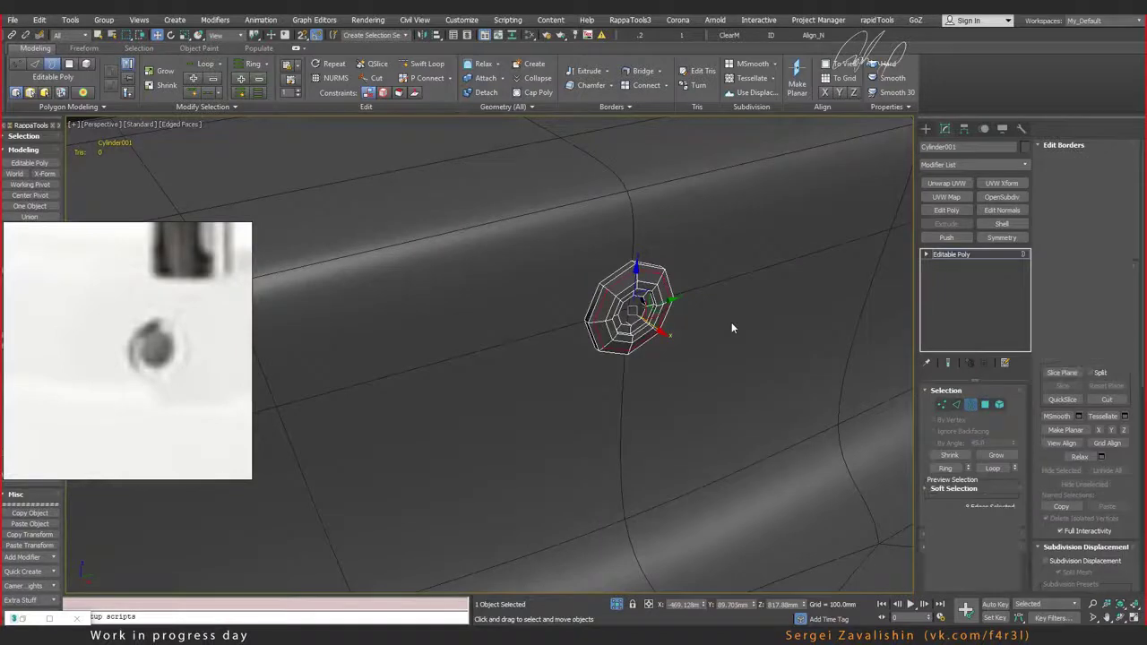
Step: Attach the octagonal ring to Object002 at its Editable Poly level
click(733, 316)
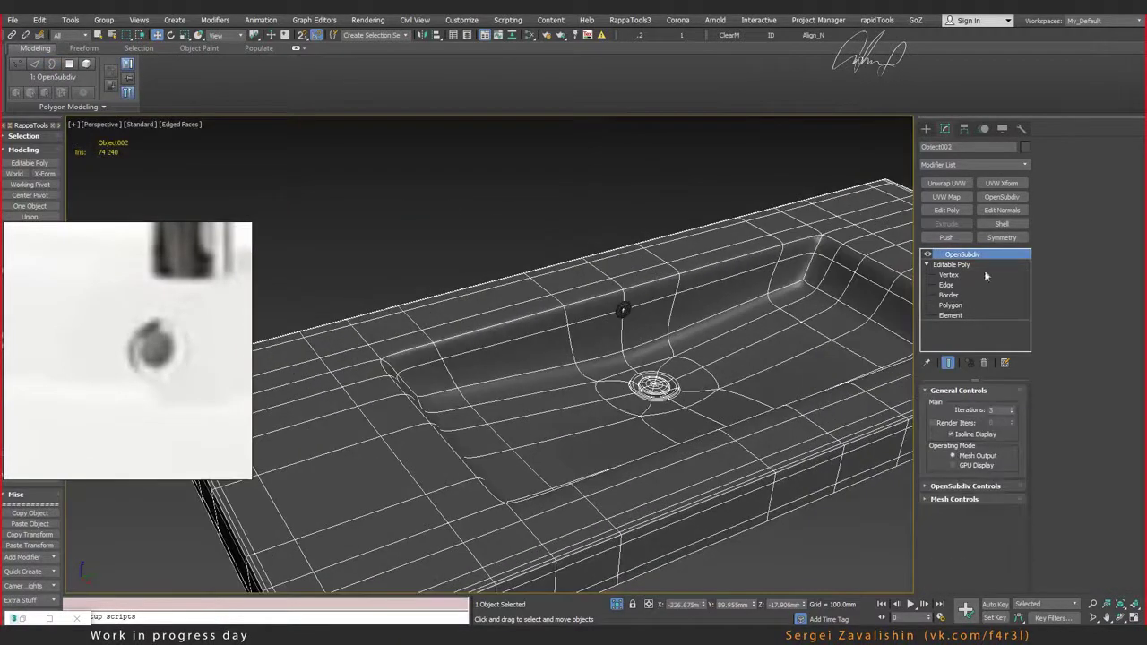
click(948, 266)
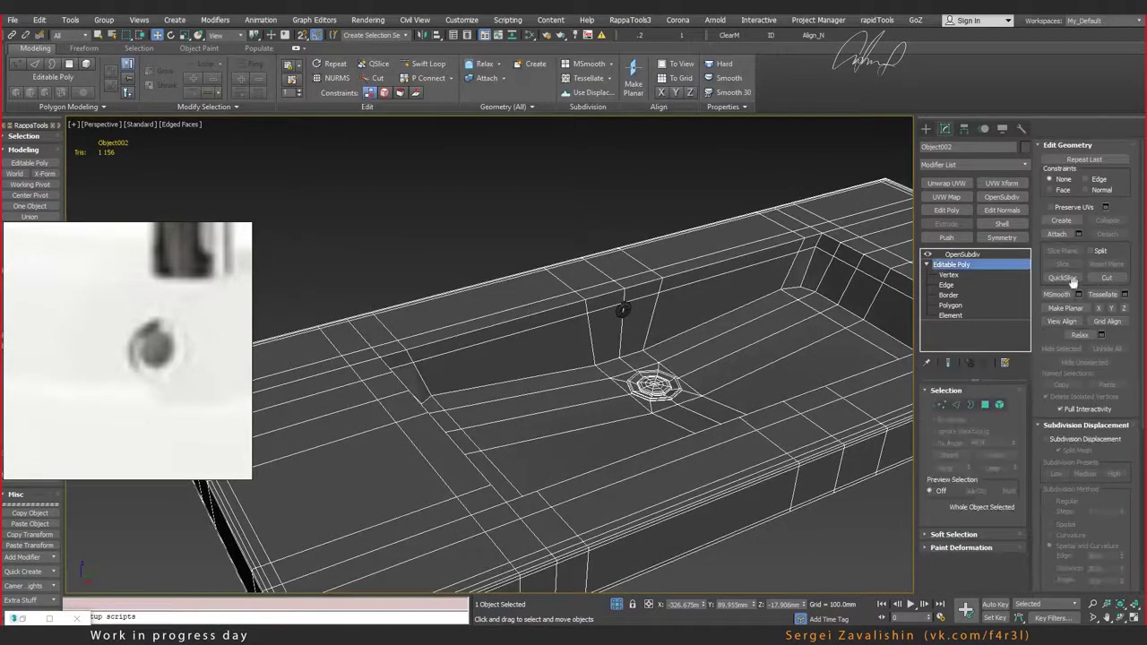
click(1061, 236)
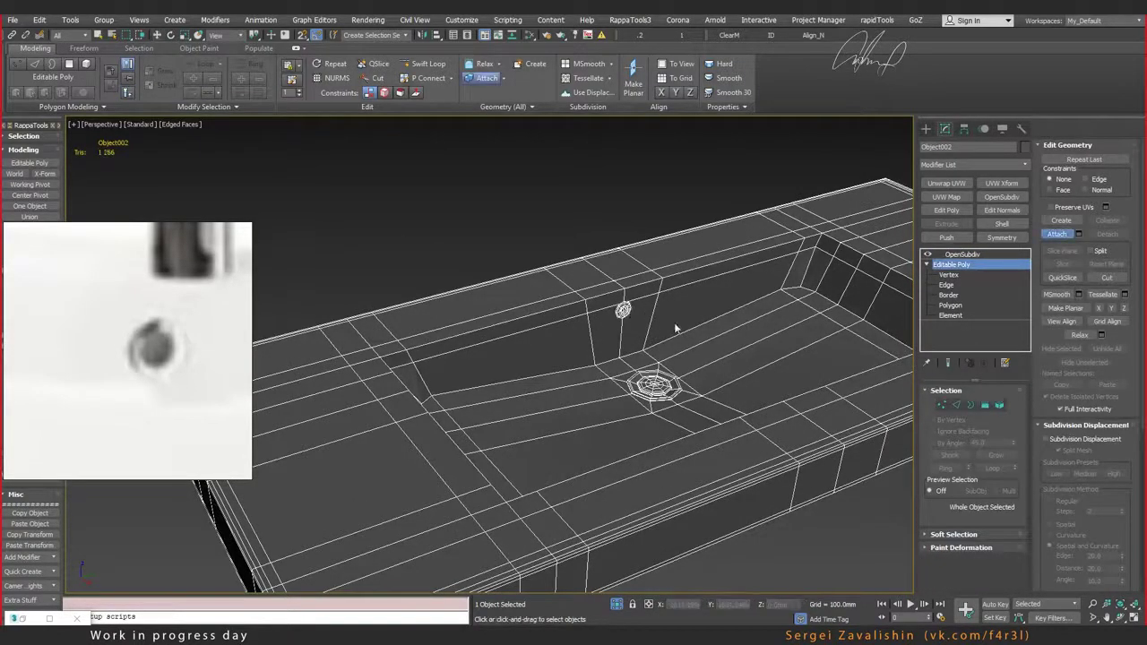
right_click(643, 198)
Step: Return to OpenSubdiv, deselect, and exit Isolate Selection to show the whole sink
click(968, 255)
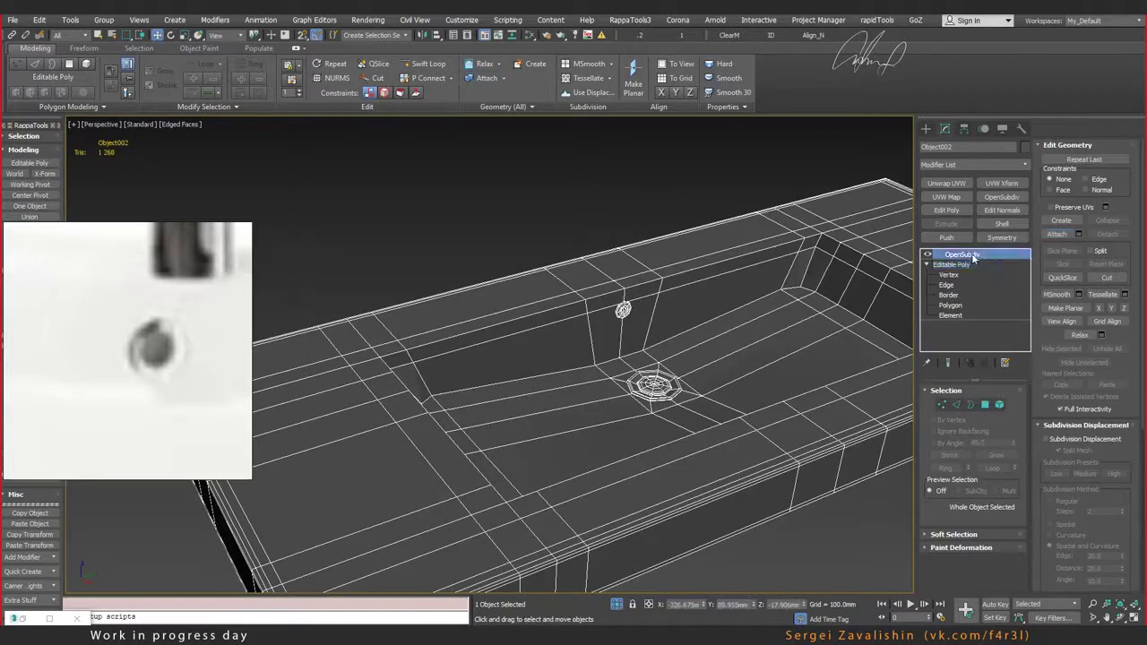
click(562, 194)
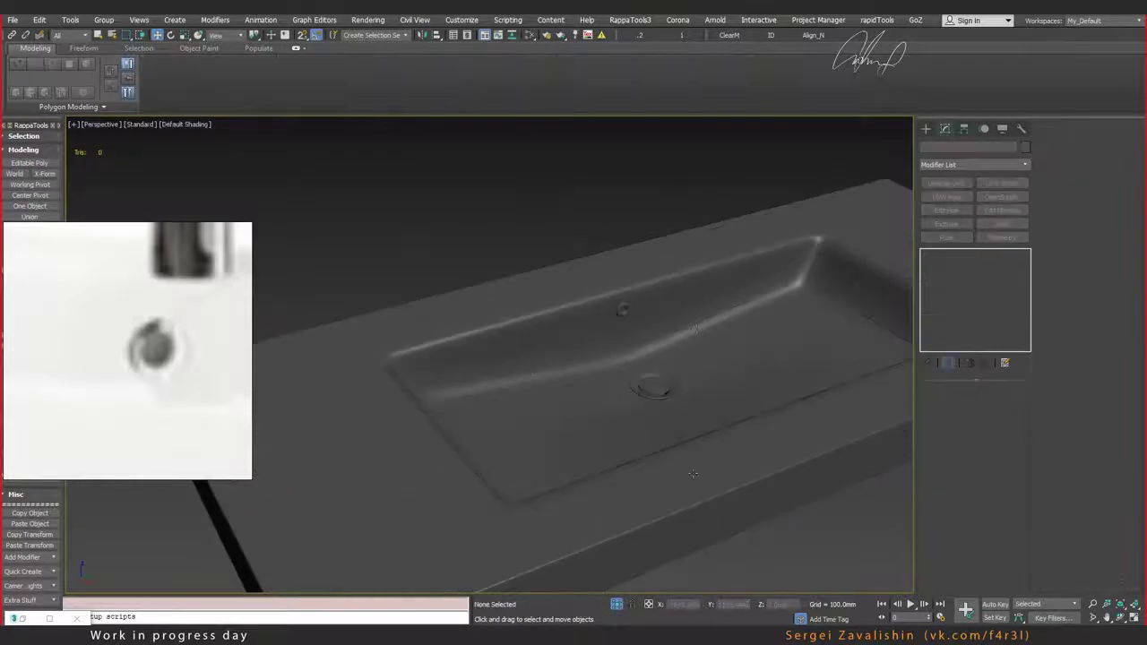
click(616, 605)
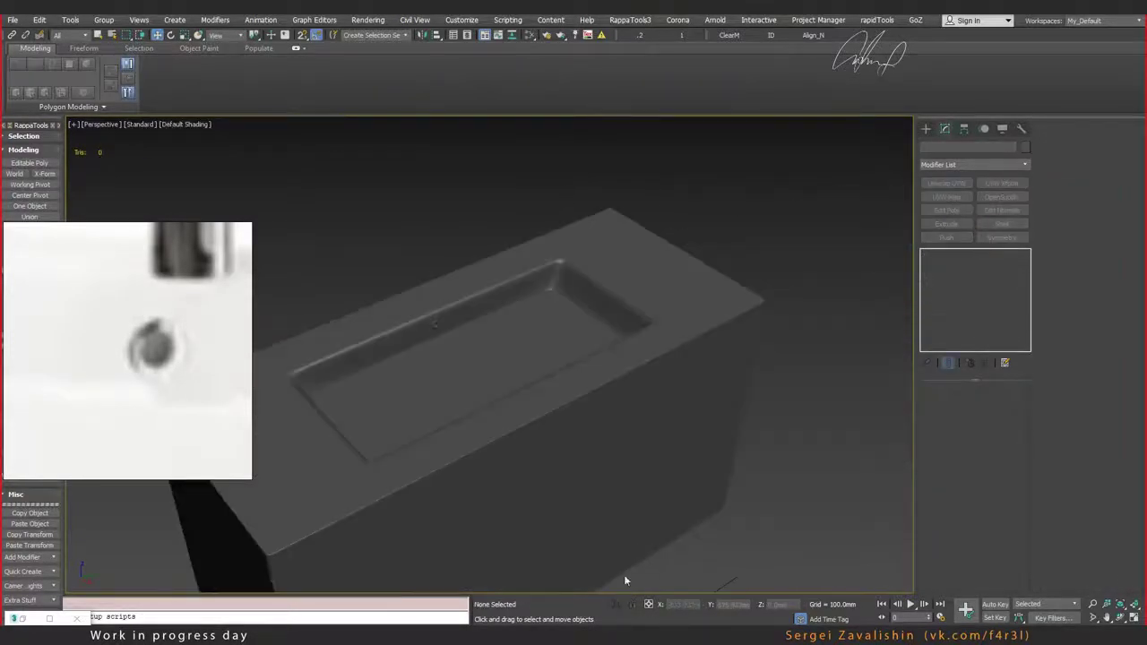
mouse_move(581, 412)
alt+middle_down()
mouse_move(601, 463)
mouse_move(585, 401)
alt+middle_up()
Step: Select Box051 and move its top vertices to sit beneath the countertop
click(585, 401)
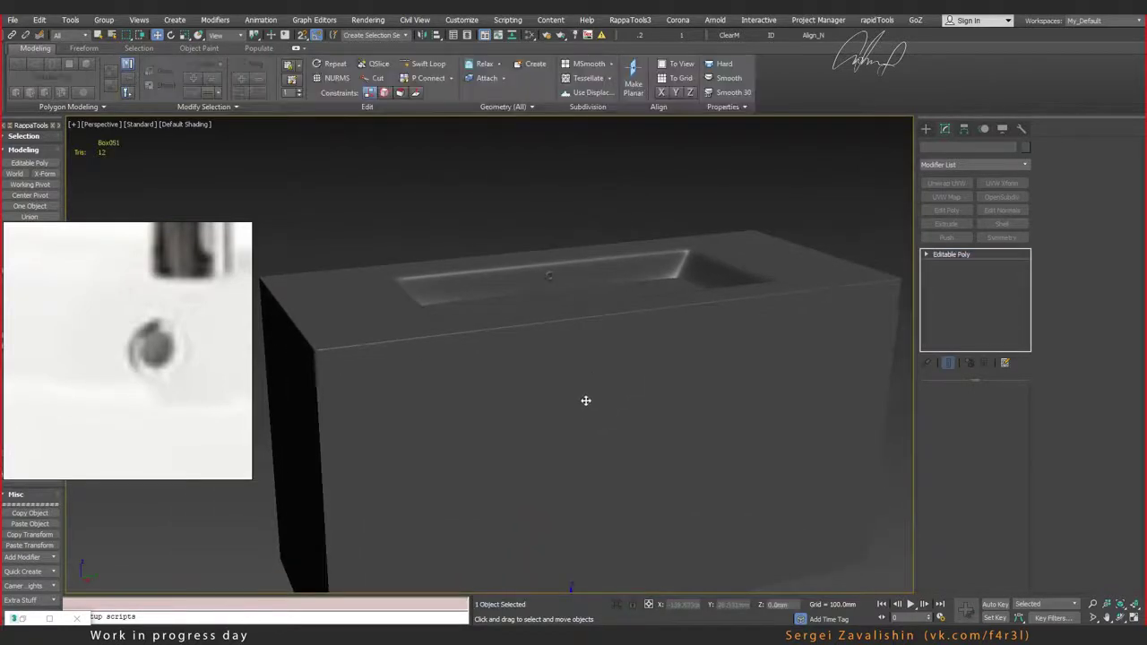
alt+middle_drag(588, 442, 583, 402)
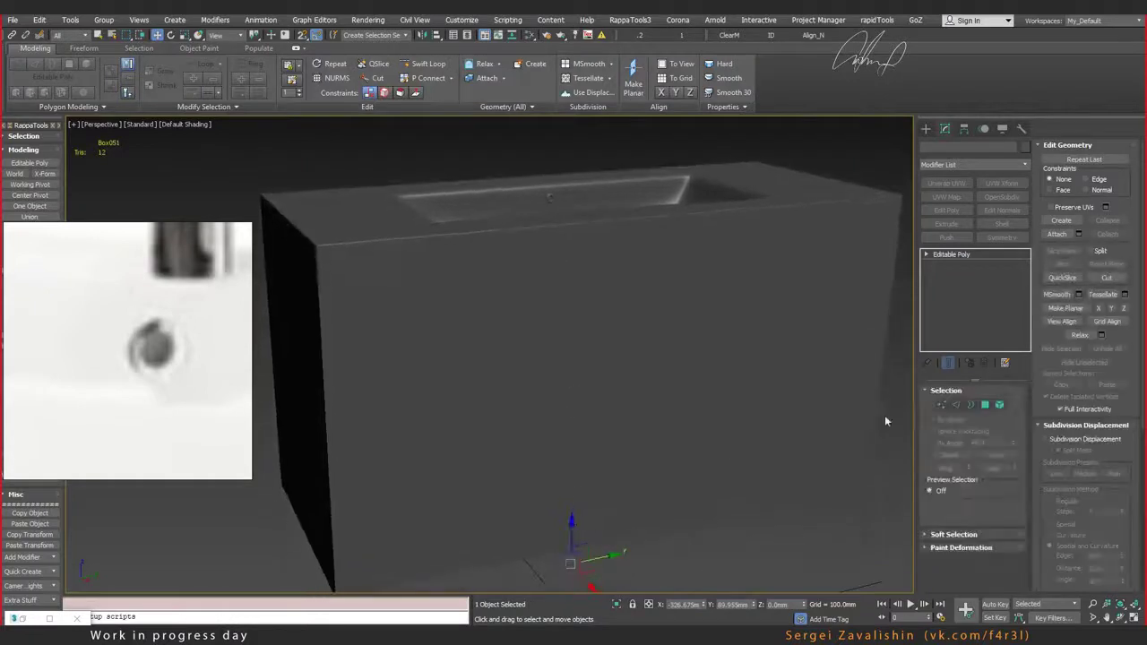
click(943, 405)
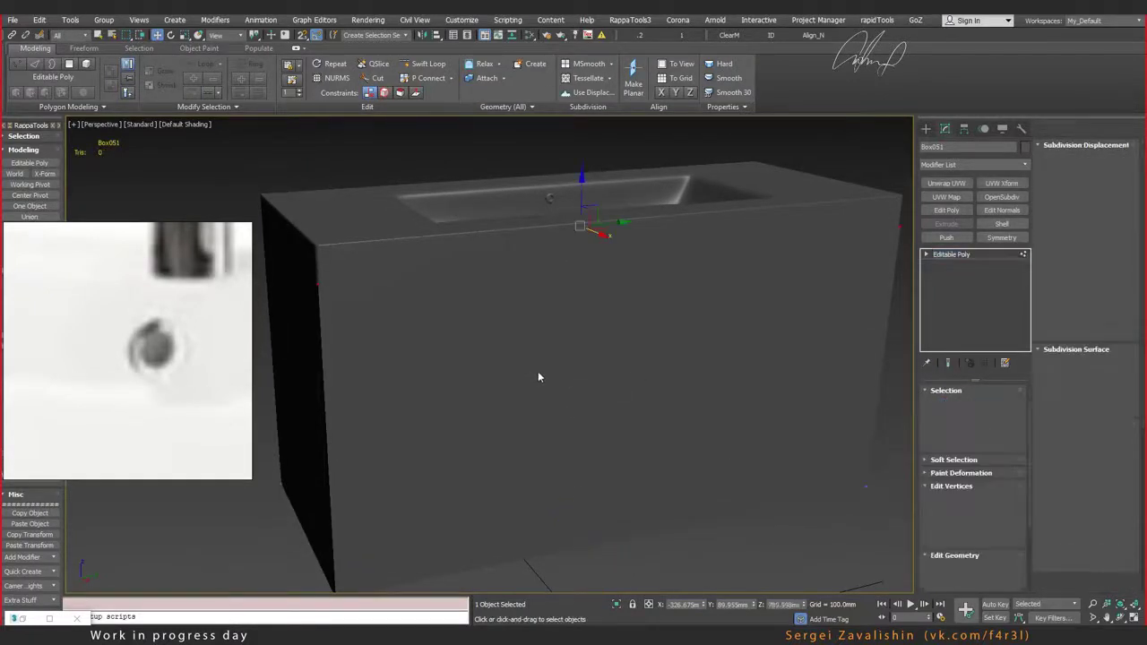
scroll(592, 146, down, 5)
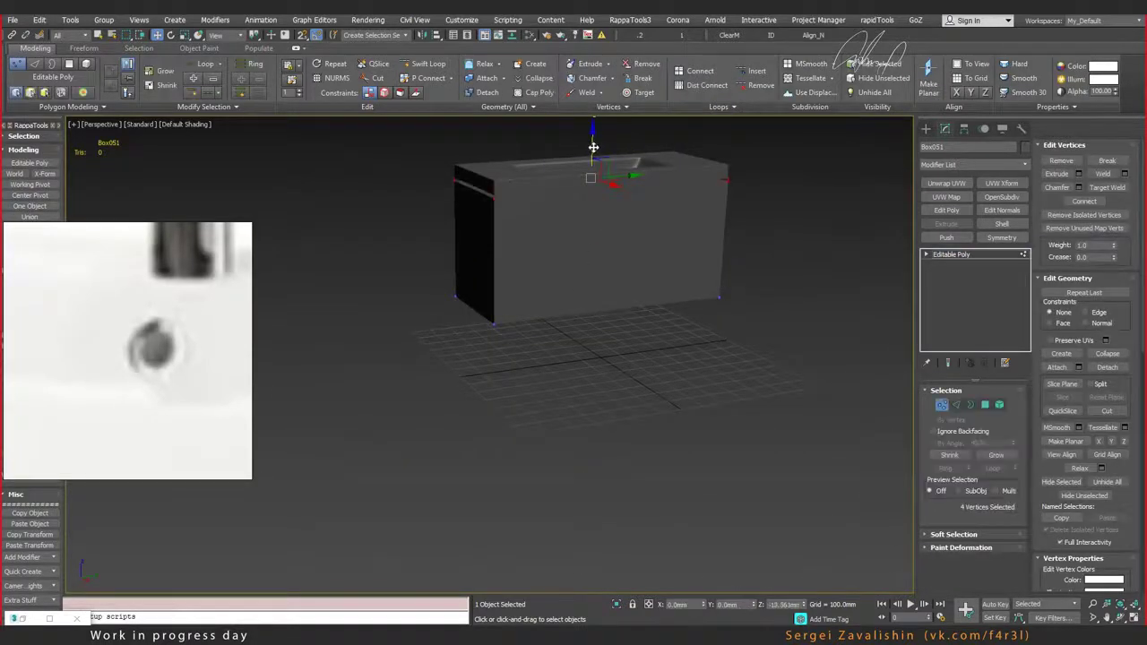
click(941, 404)
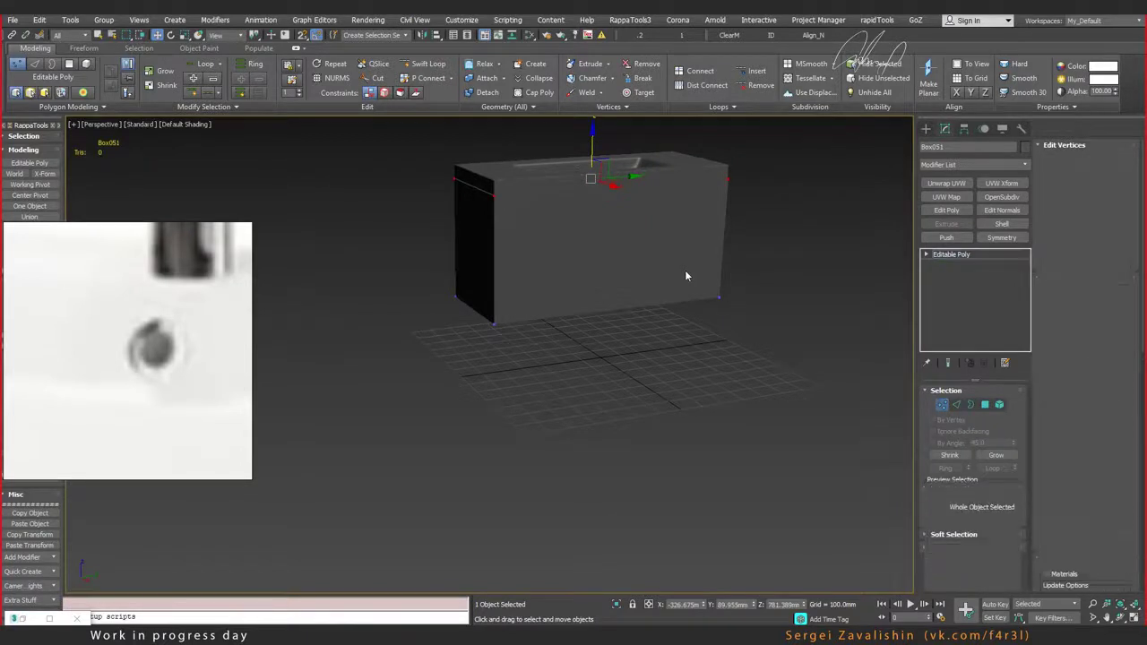
key(1)
Step: Check the cabinet base in wireframe, frame it, and return to shaded view
key(F3)
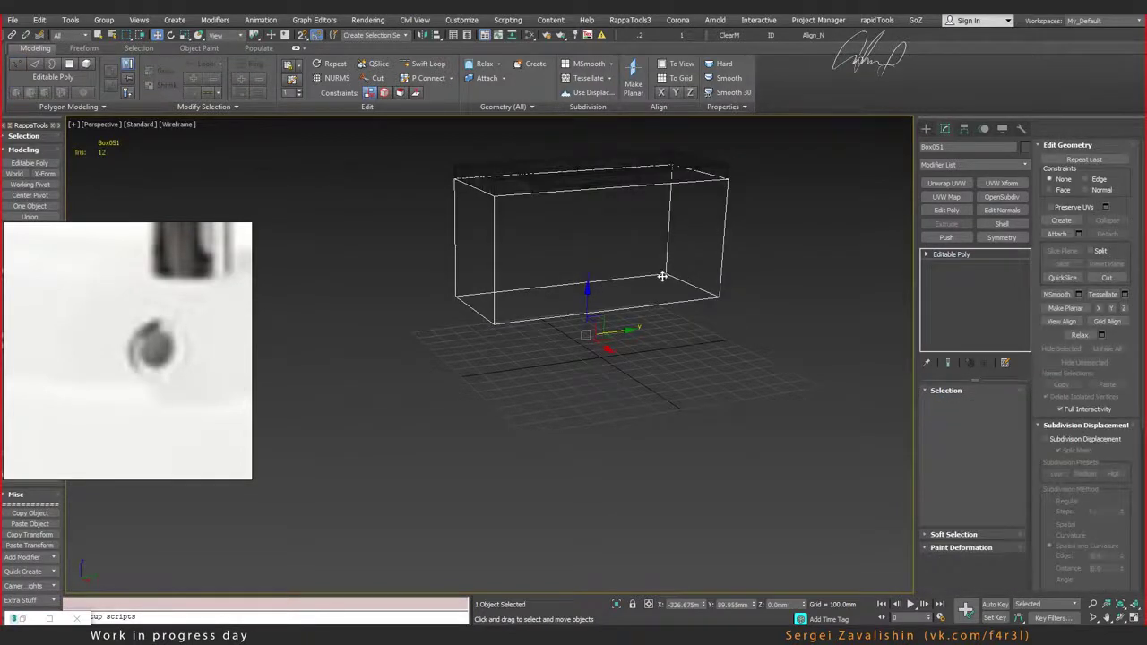
key(z)
mouse_move(661, 276)
alt+middle_down()
mouse_move(668, 245)
mouse_move(645, 308)
mouse_move(613, 251)
mouse_move(427, 250)
mouse_move(428, 266)
mouse_move(591, 225)
mouse_move(532, 323)
mouse_move(582, 305)
alt+middle_up()
key(F3)
click(985, 405)
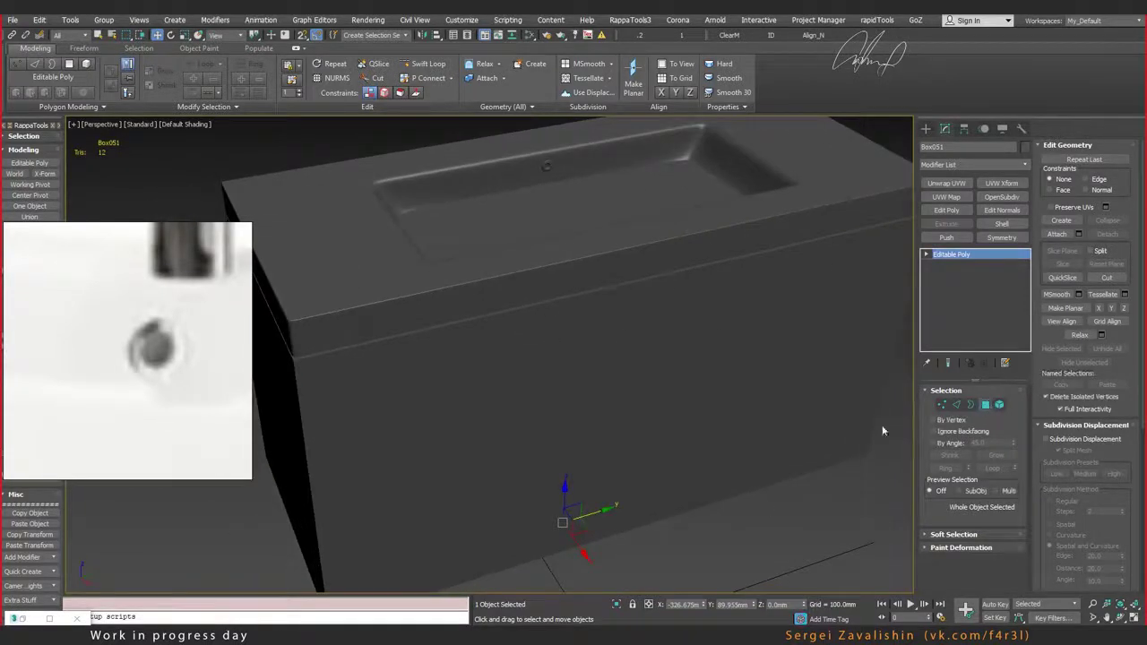
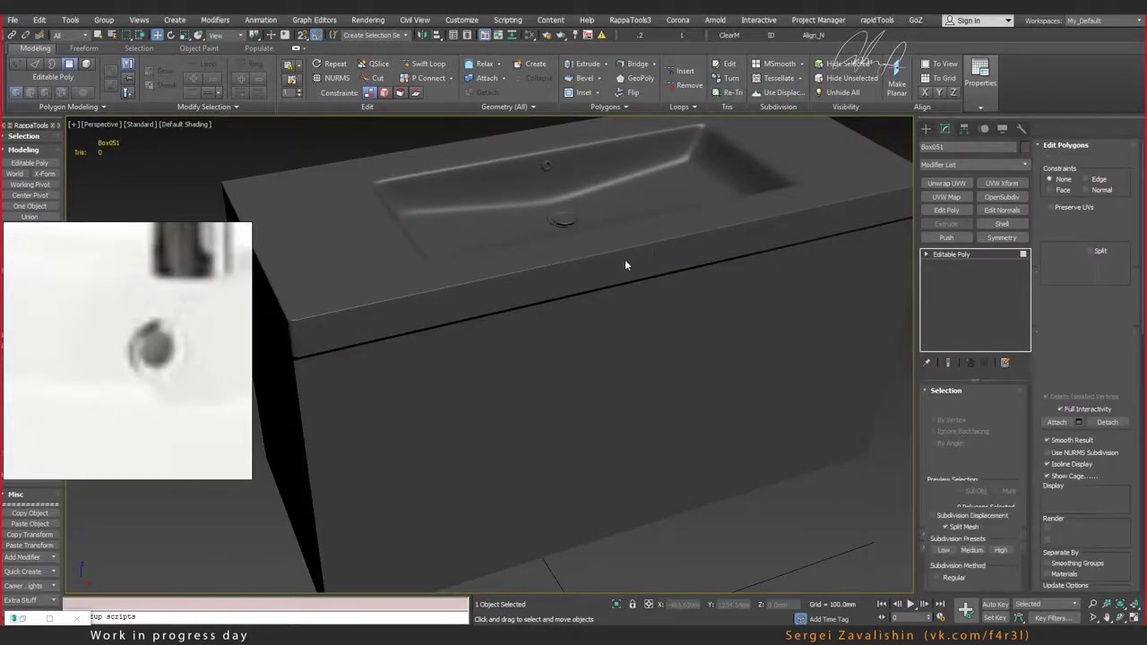
Step: Leave Polygon level on the countertop and turn on Edged Faces over the shaded model
key(4)
scroll(615, 262, down, 3)
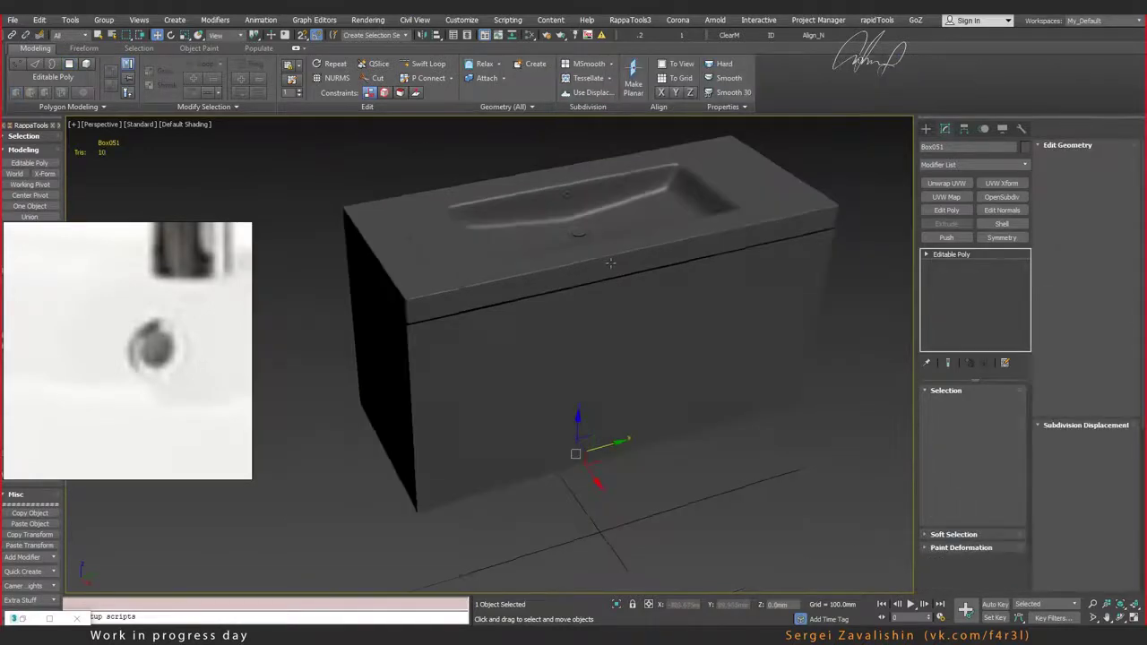
mouse_move(586, 265)
alt+middle_down()
mouse_move(682, 287)
mouse_move(694, 310)
alt+middle_up()
scroll(717, 292, up, 3)
key(F4)
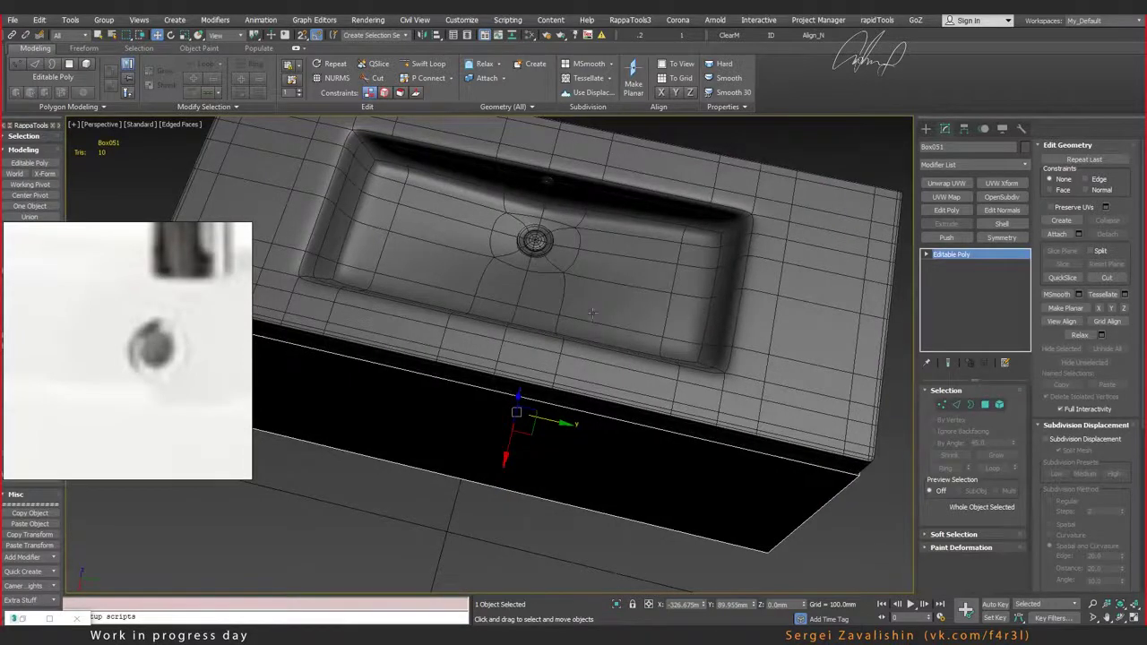
Step: Orbit and zoom around the smoothed sink basin to inspect its mesh edges
alt+middle_drag(592, 313, 627, 305)
scroll(556, 340, up, 2)
scroll(556, 340, up, 2)
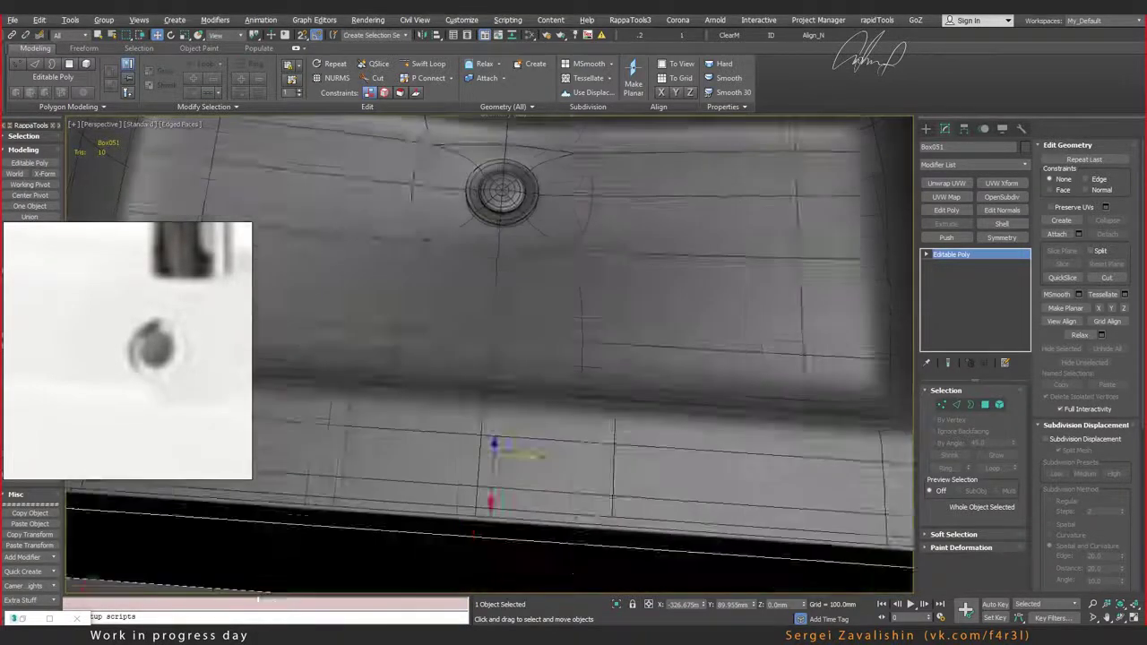
scroll(786, 325, down, 3)
scroll(512, 269, up, 3)
mouse_move(512, 269)
alt+middle_down()
mouse_move(548, 320)
mouse_move(528, 305)
mouse_move(593, 325)
mouse_move(730, 264)
alt+middle_up()
scroll(531, 297, down, 3)
scroll(532, 296, down, 3)
scroll(593, 325, up, 3)
scroll(687, 308, up, 2)
alt+middle_drag(686, 307, 763, 389)
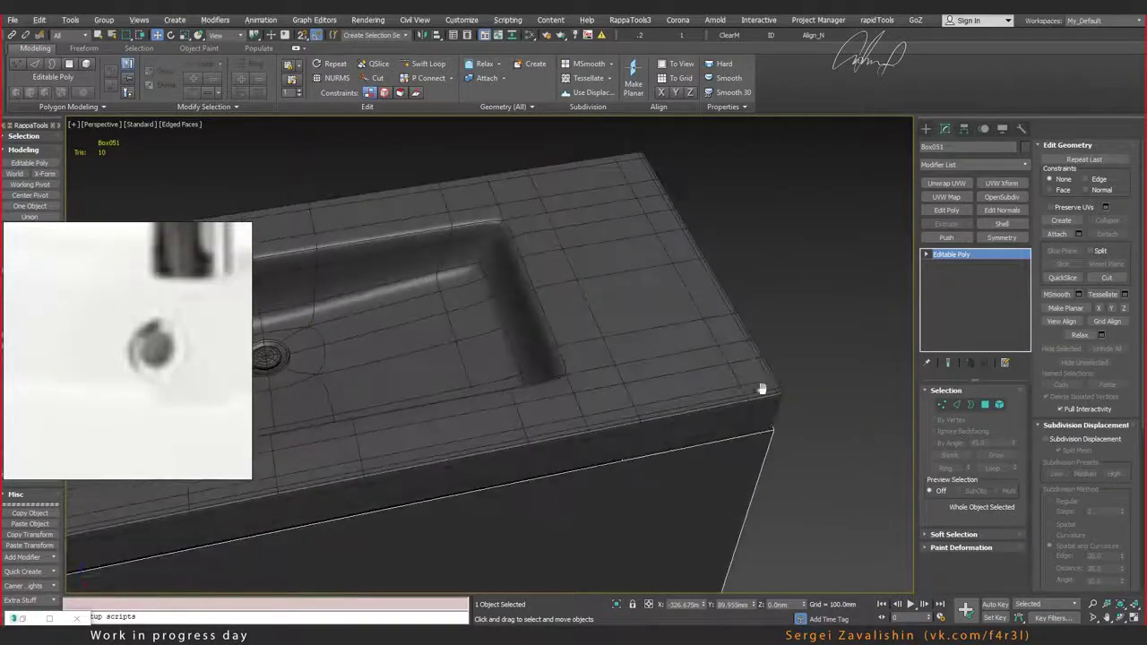
scroll(744, 376, up, 3)
scroll(546, 333, up, 2)
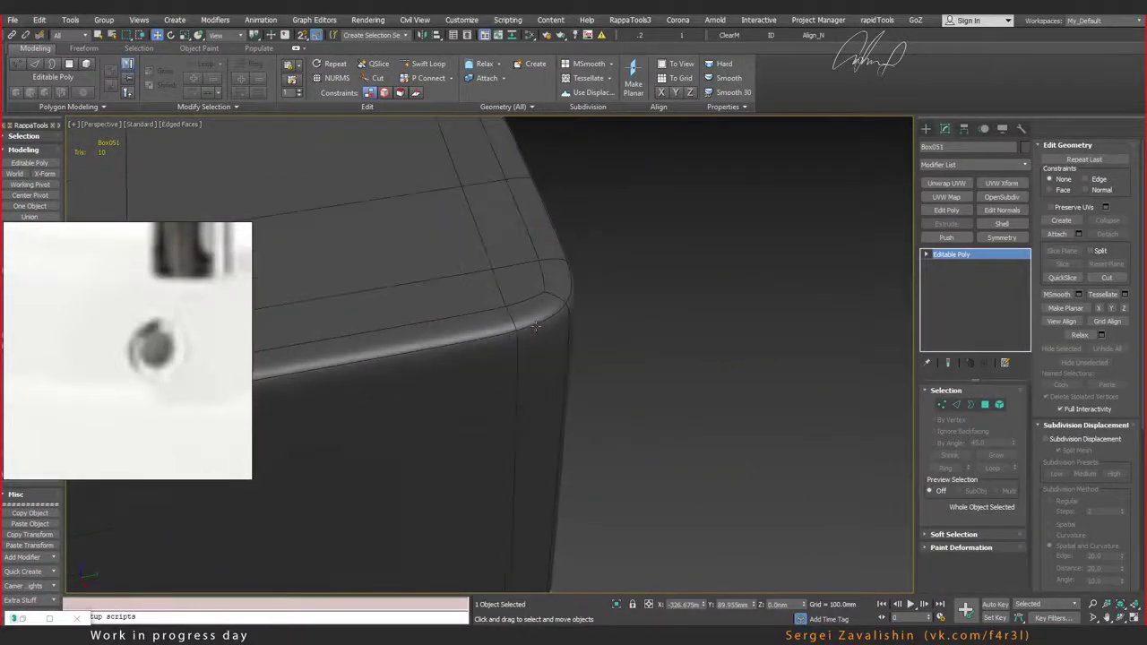
Step: Inspect the cabinet's rounded front corners, then select the sink piece Object002
mouse_move(546, 334)
middle_down()
mouse_move(579, 313)
mouse_move(451, 341)
middle_up()
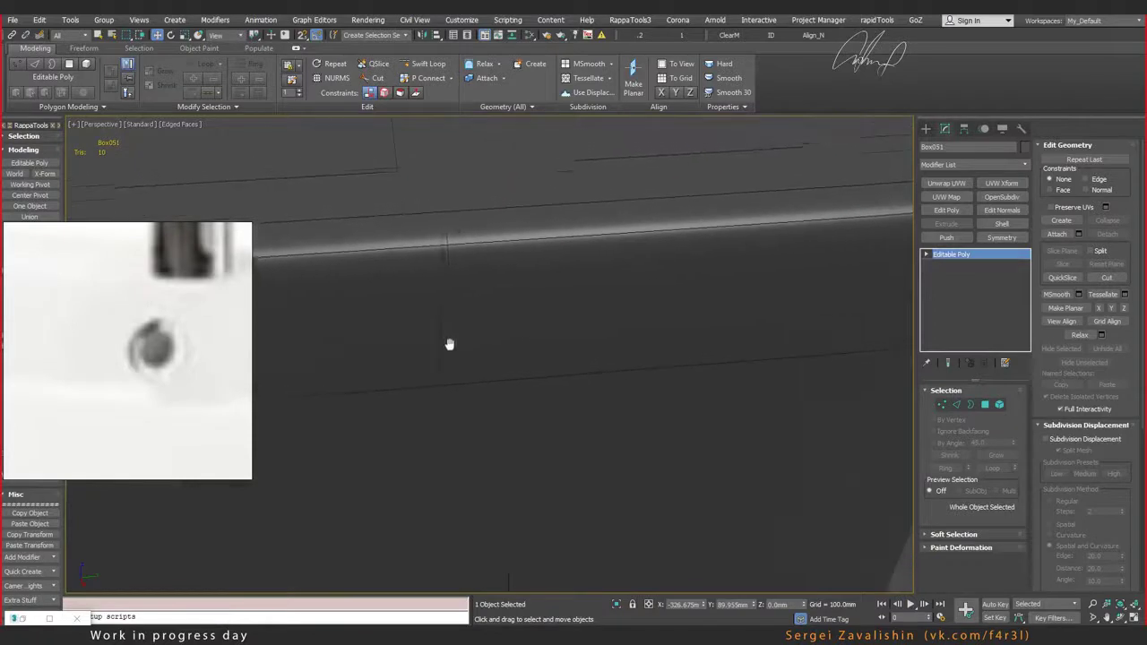
scroll(450, 341, down, 2)
middle_drag(589, 307, 533, 322)
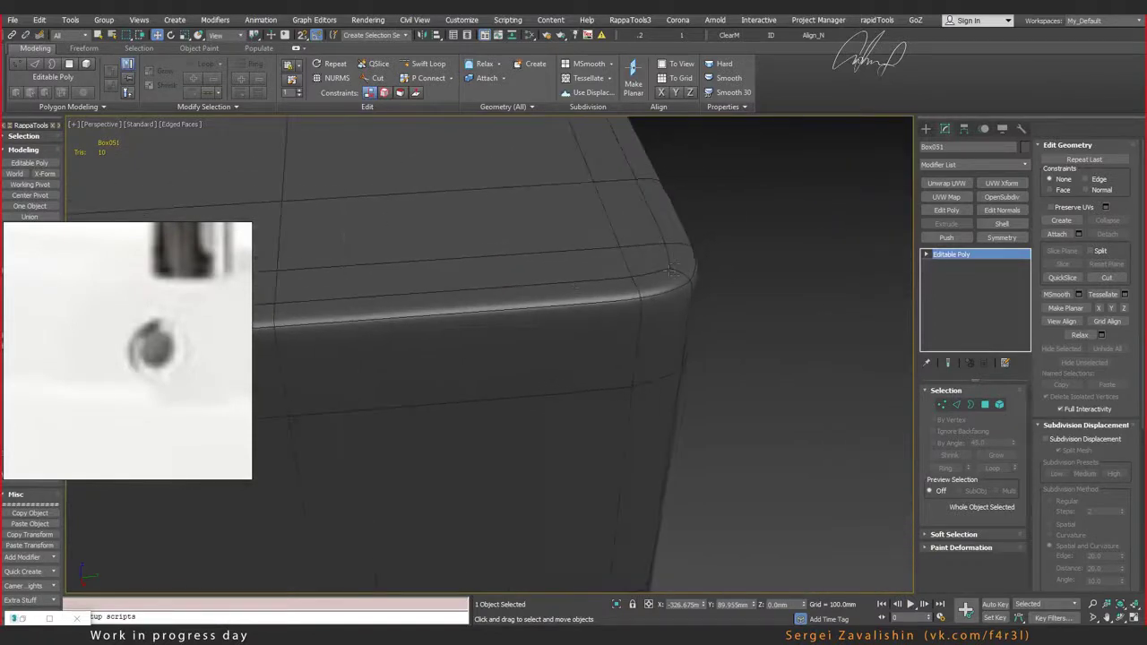
mouse_move(678, 289)
alt+middle_down()
mouse_move(708, 260)
mouse_move(768, 277)
alt+middle_up()
scroll(708, 260, up, 2)
scroll(738, 238, down, 2)
scroll(597, 302, down, 2)
scroll(768, 277, up, 2)
scroll(710, 406, down, 2)
scroll(699, 296, down, 2)
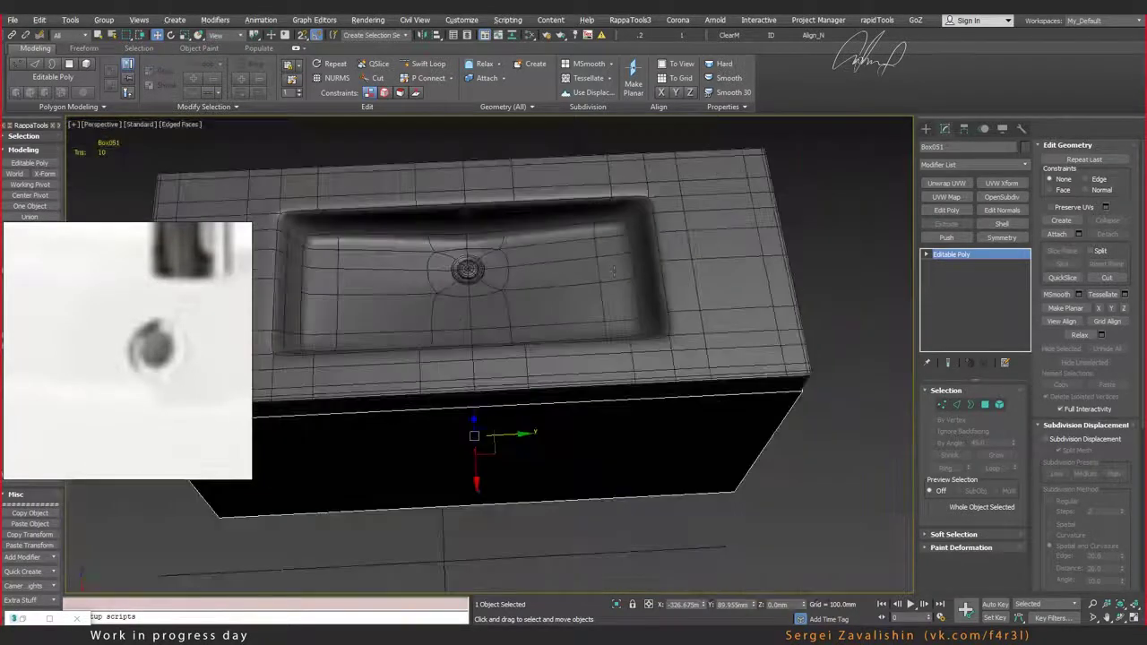
middle_drag(699, 269, 688, 266)
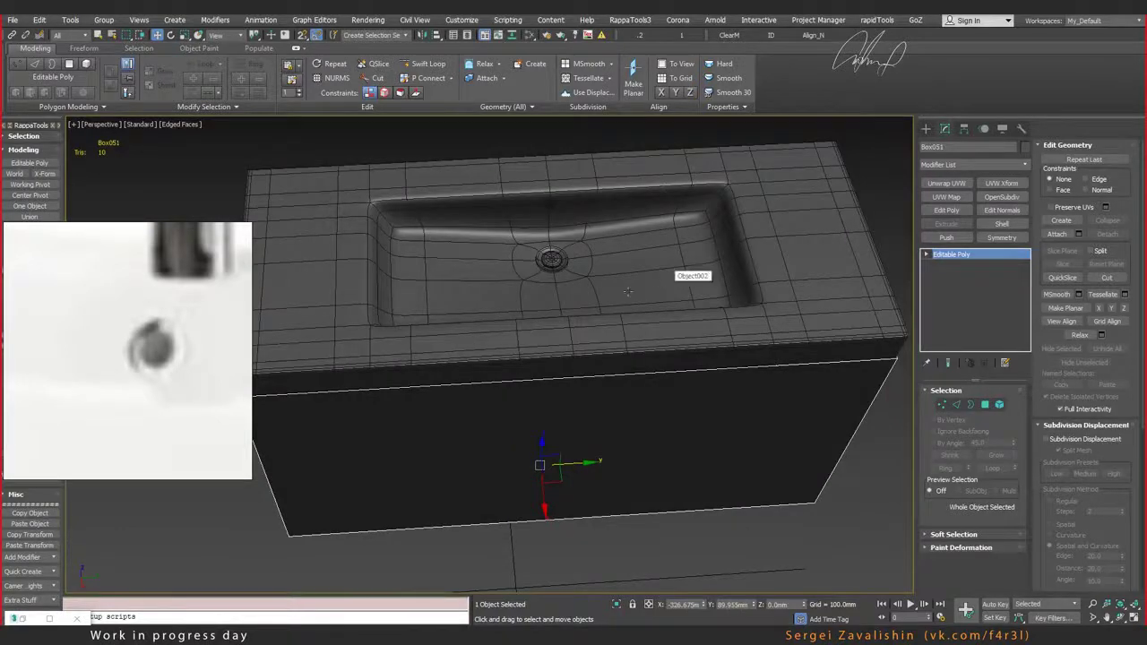
alt+middle_drag(628, 291, 728, 287)
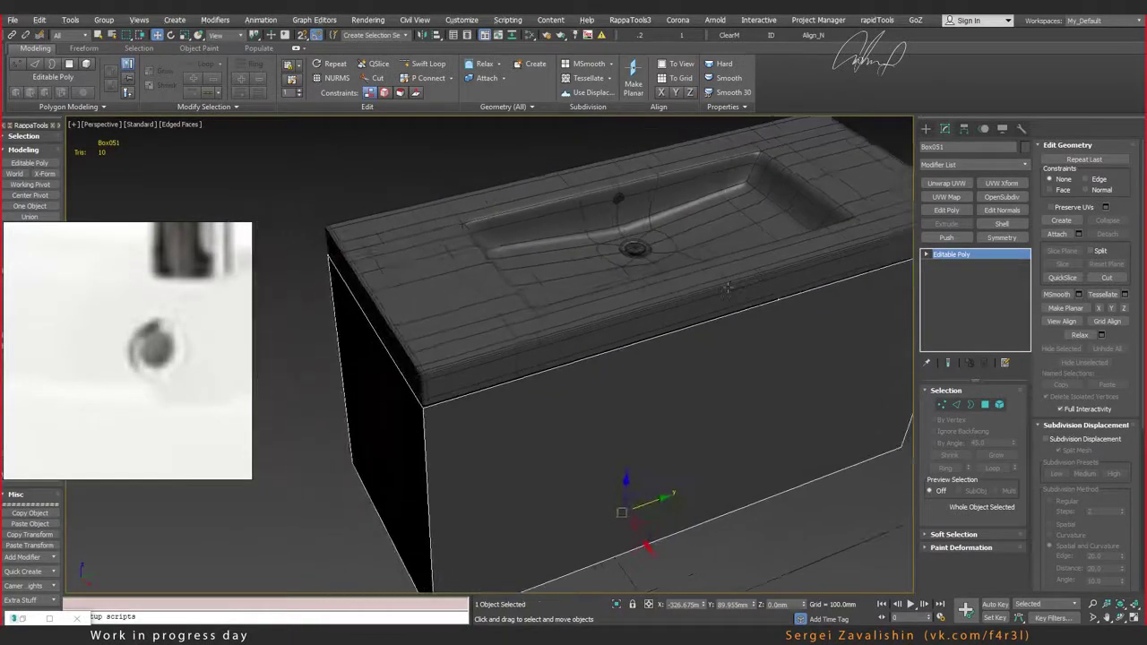
click(728, 287)
Step: Isolate Object002 and pull its right-end vertices inward at Vertex level
key(alt+q)
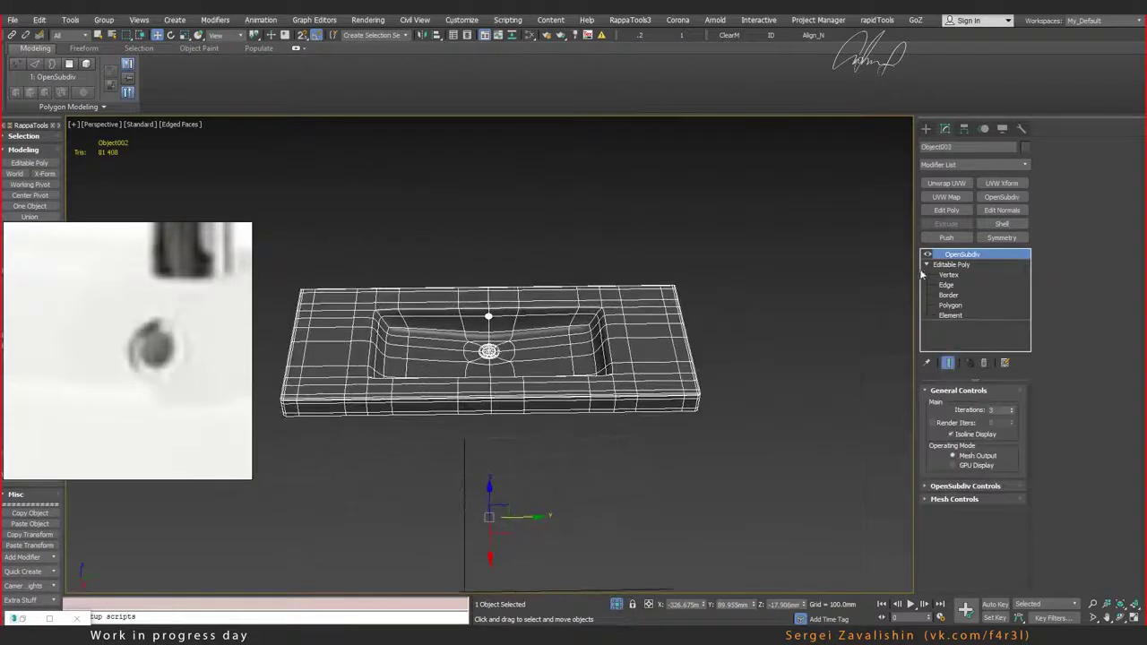
click(952, 275)
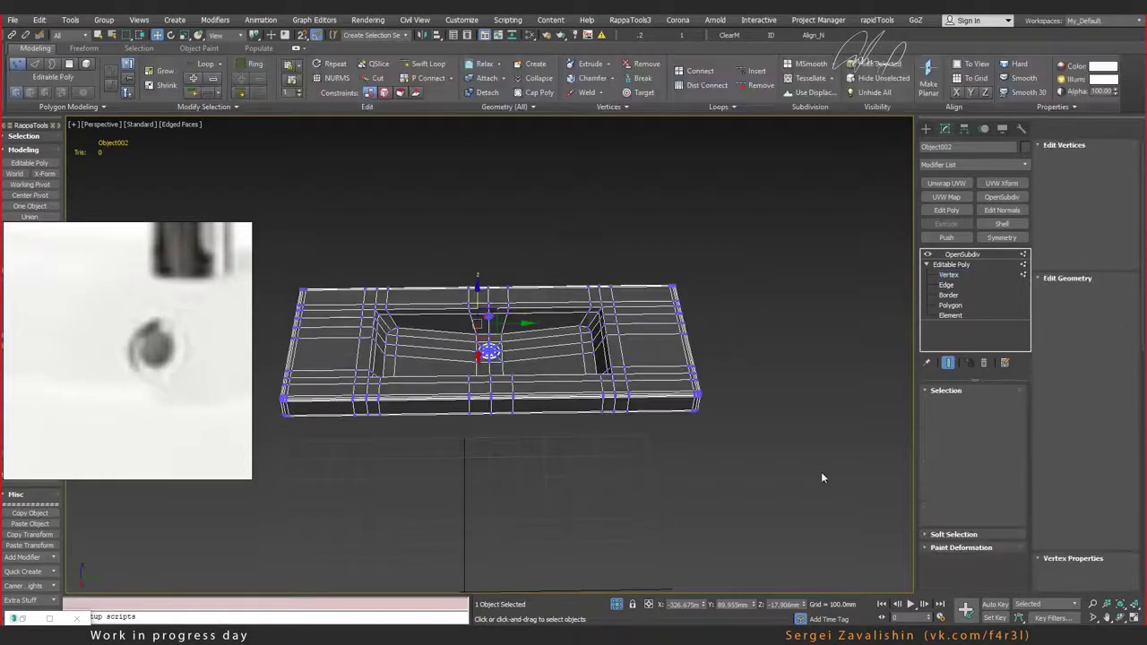
drag(821, 472, 578, 271)
drag(695, 345, 645, 347)
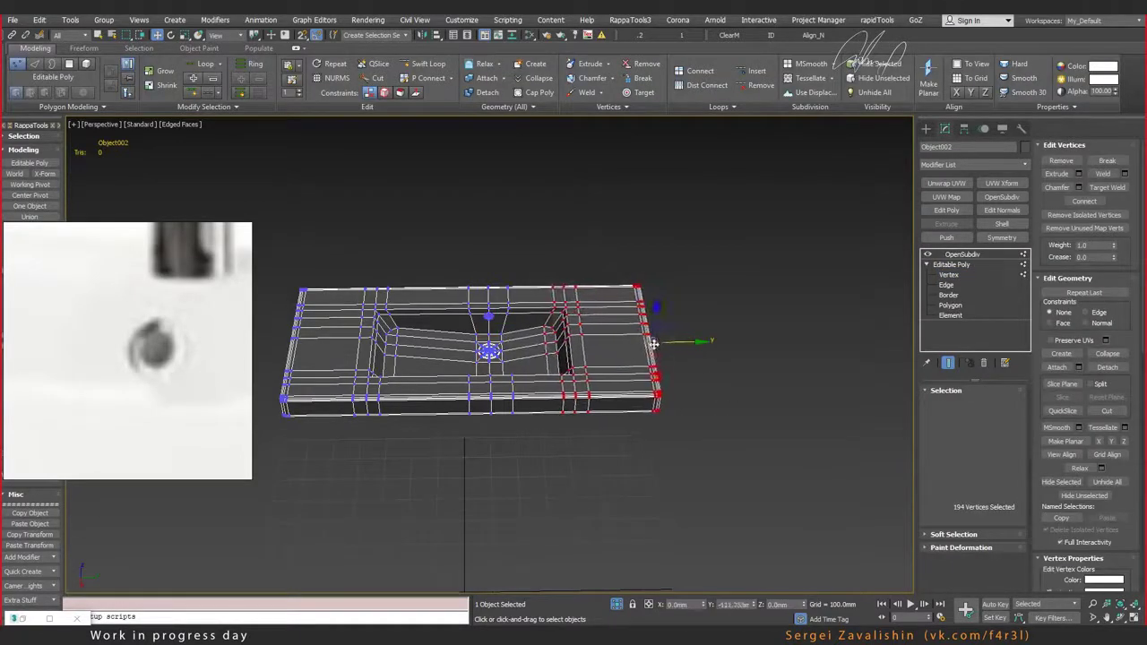
Step: Pull the sink's left-end vertices inward so both ends are narrowed
middle_drag(532, 334, 633, 313)
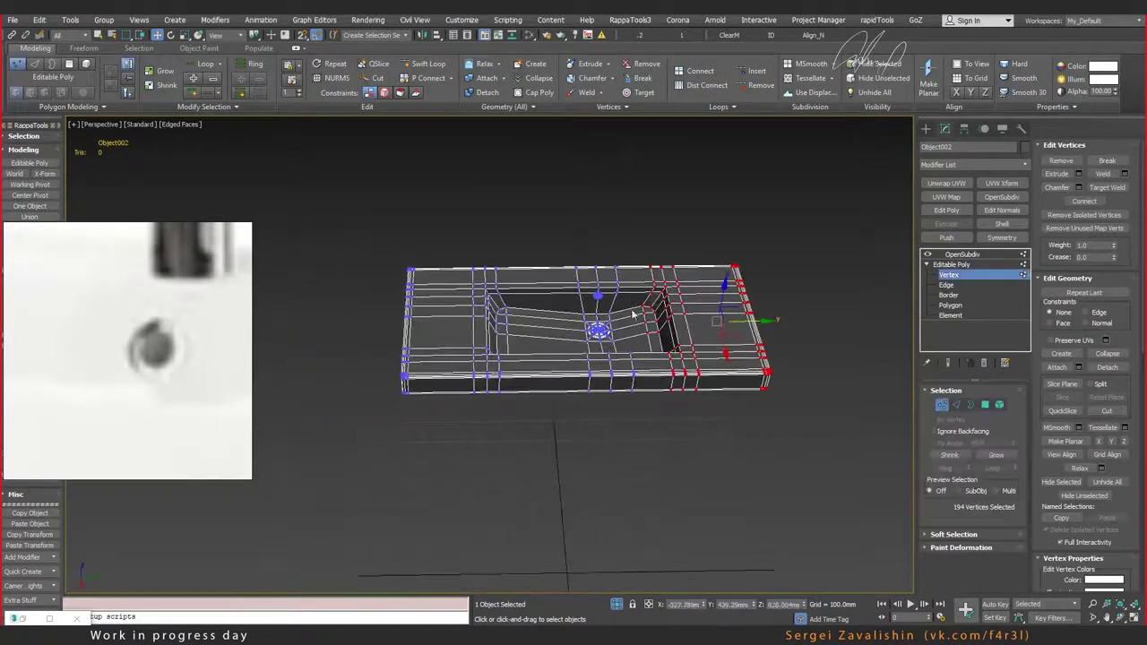
drag(506, 419, 523, 406)
drag(469, 334, 523, 332)
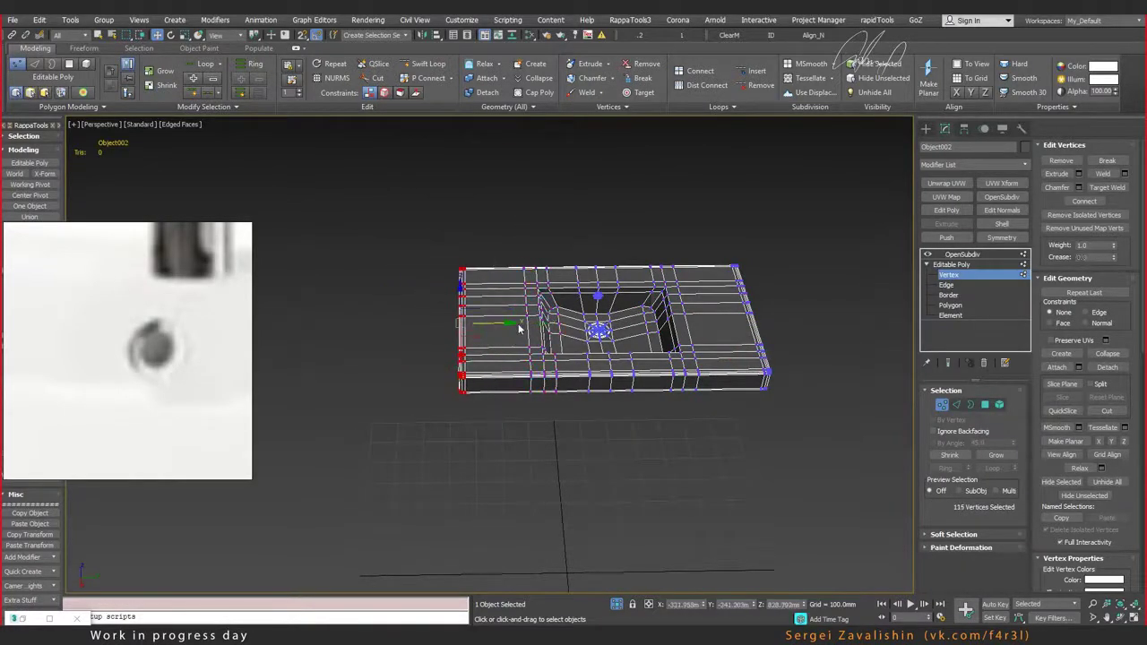
drag(499, 325, 524, 325)
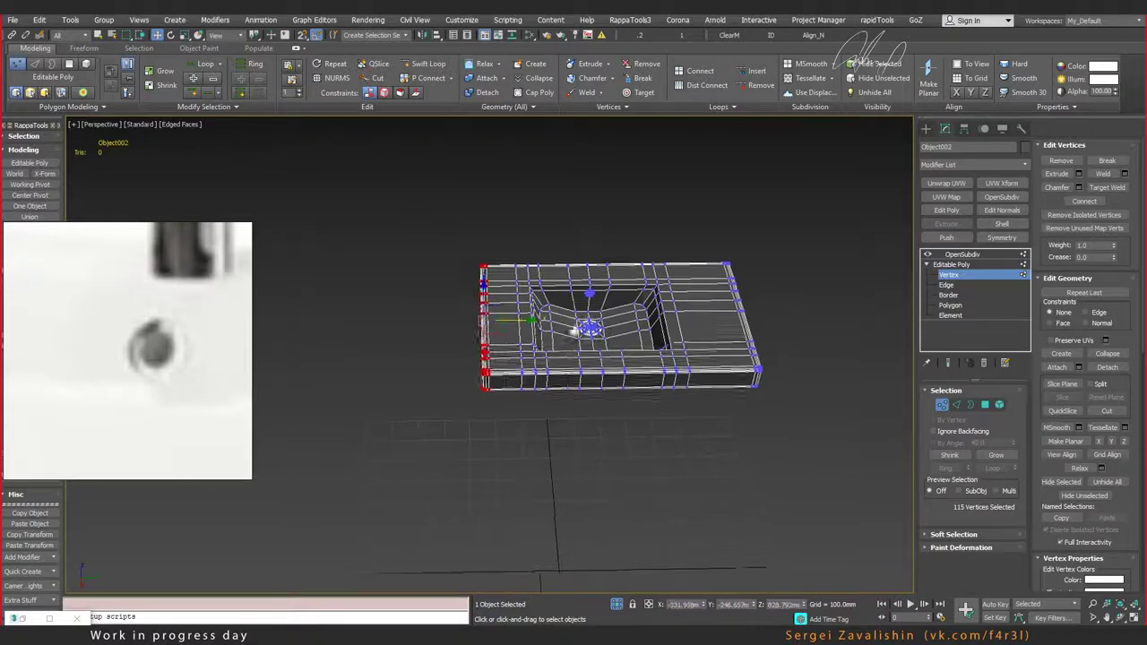
scroll(531, 294, up, 2)
alt+middle_drag(536, 295, 536, 341)
key(alt+w)
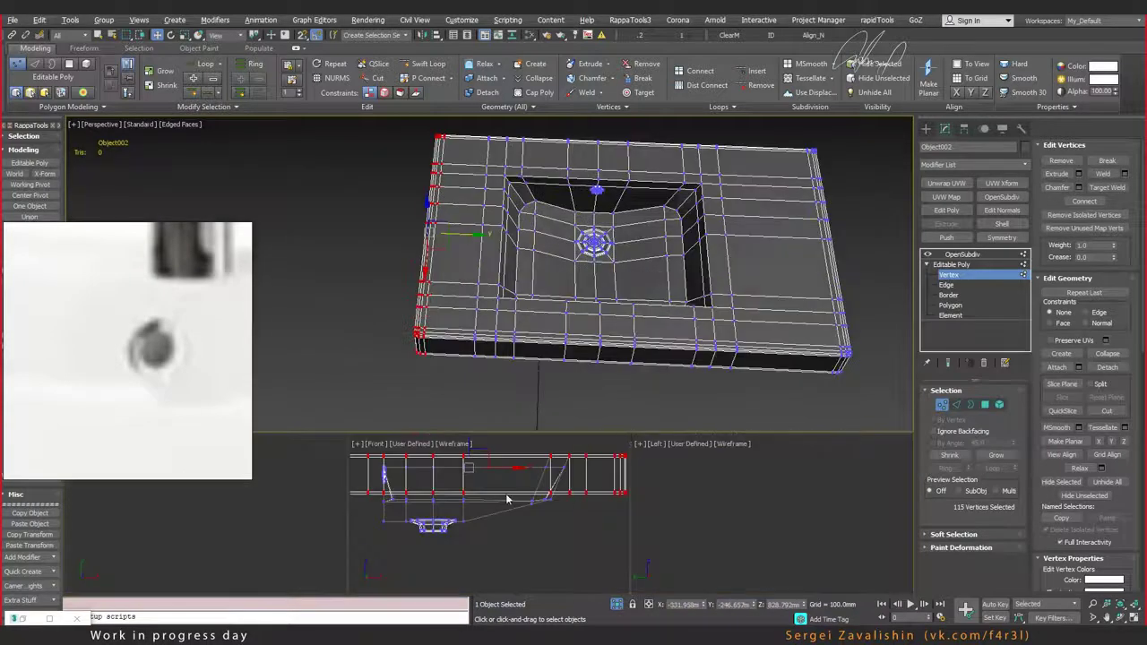
Step: In the maximized Left view, move the six basin-bottom vertices down on Y
right_click(706, 488)
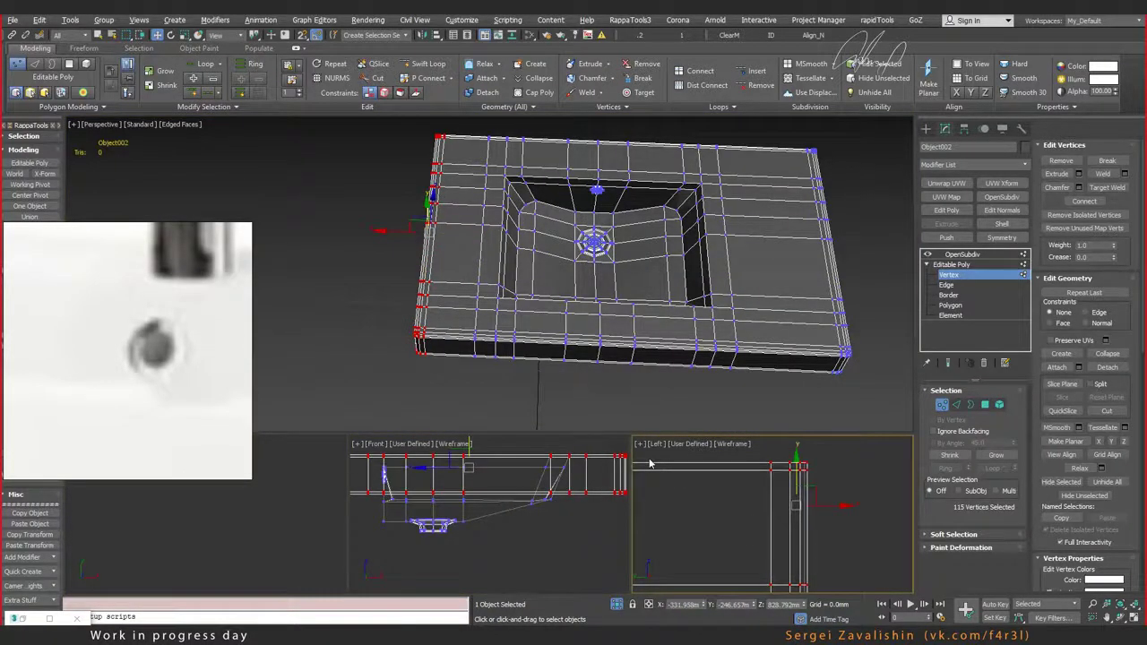
scroll(650, 463, down, 3)
key(alt+w)
scroll(658, 455, down, 2)
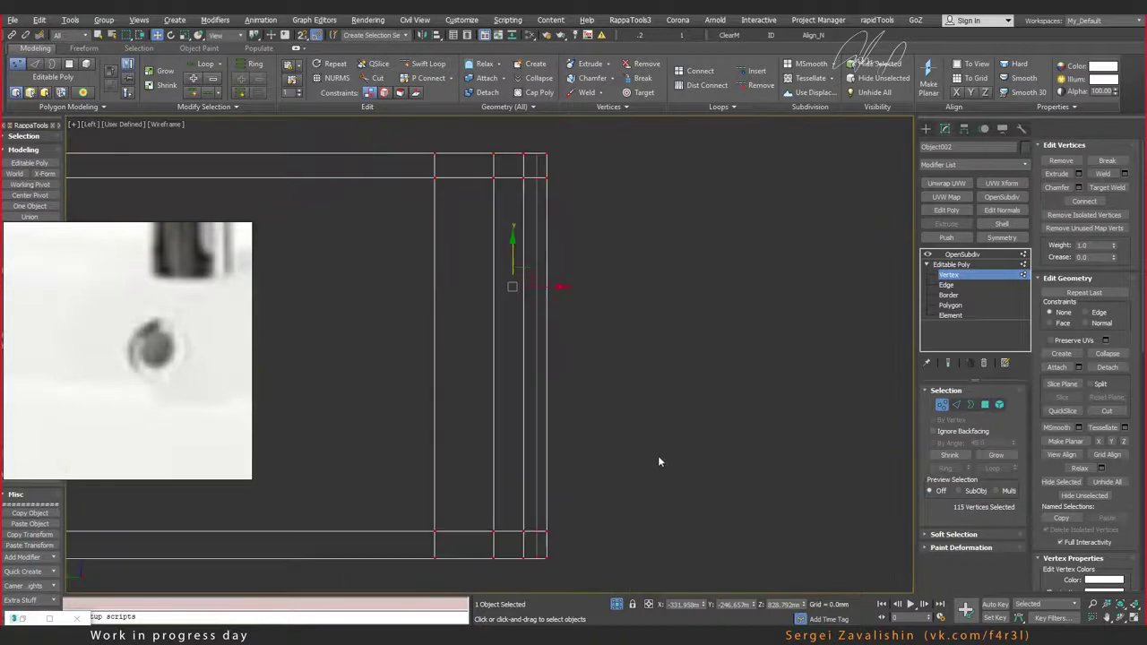
scroll(653, 452, down, 3)
scroll(562, 405, up, 5)
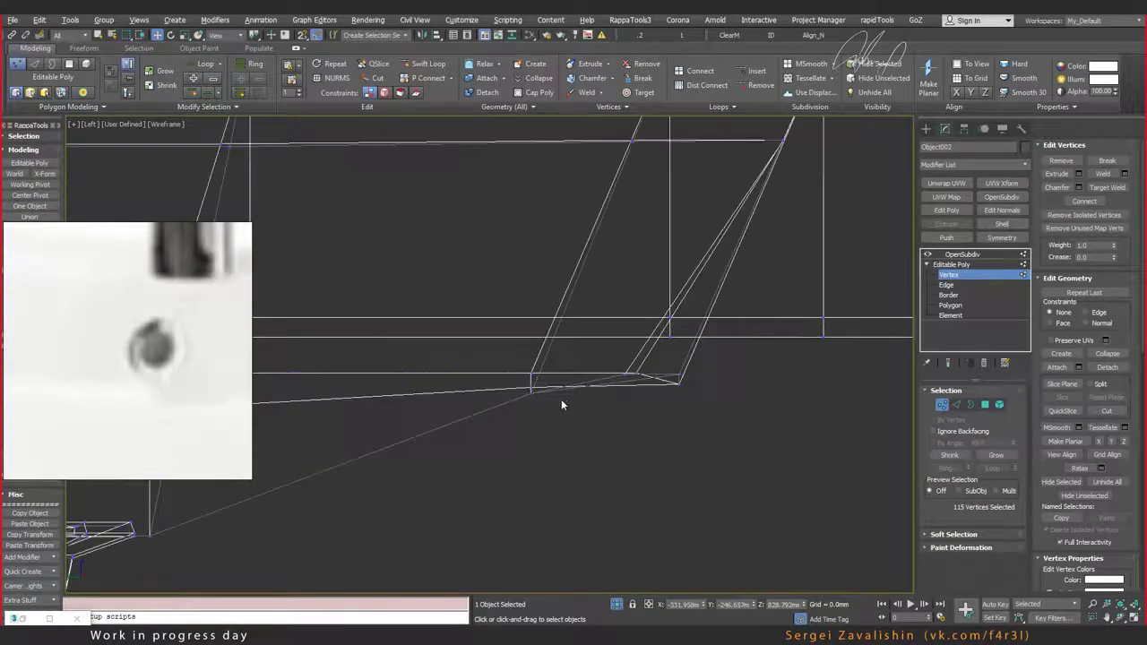
drag(507, 362, 552, 416)
drag(531, 357, 534, 386)
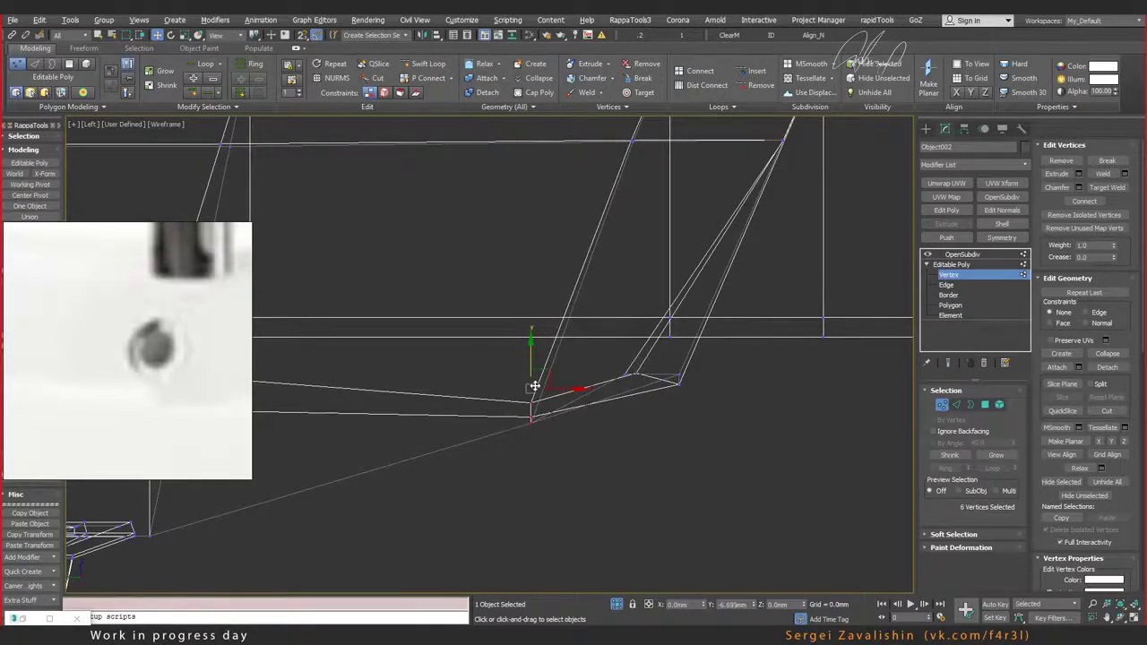
Step: Return to the Perspective view and orbit to a front-facing angle of the drain
scroll(534, 388, down, 2)
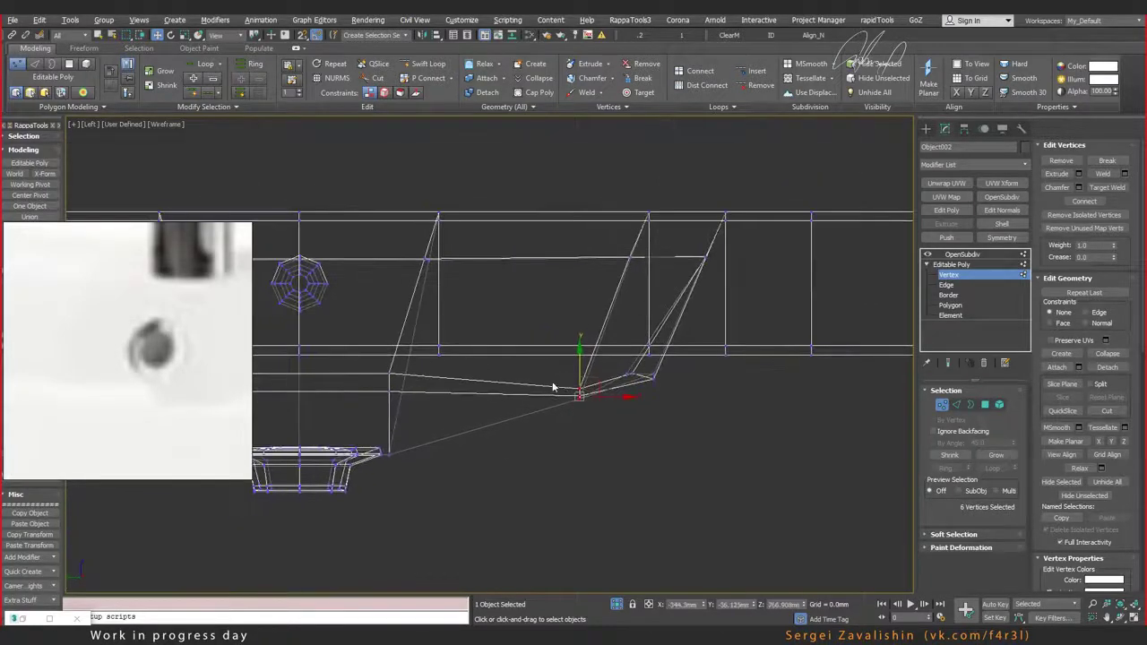
key(alt+w)
key(alt+w)
mouse_move(592, 387)
alt+middle_down()
mouse_move(595, 260)
mouse_move(574, 313)
mouse_move(502, 323)
mouse_move(508, 310)
mouse_move(543, 292)
mouse_move(652, 322)
alt+middle_up()
scroll(482, 323, up, 4)
scroll(652, 323, down, 5)
scroll(649, 318, up, 2)
scroll(647, 313, up, 6)
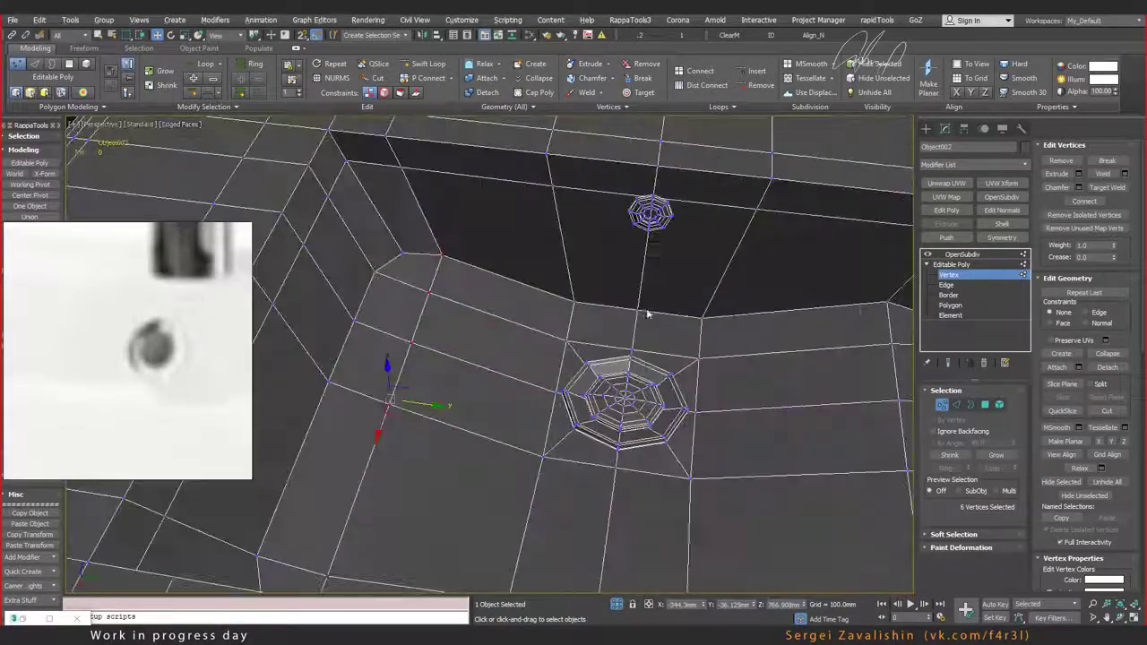
Step: Exit vertex editing and enable Flip on the Symmetry modifier to mirror the other half
click(943, 407)
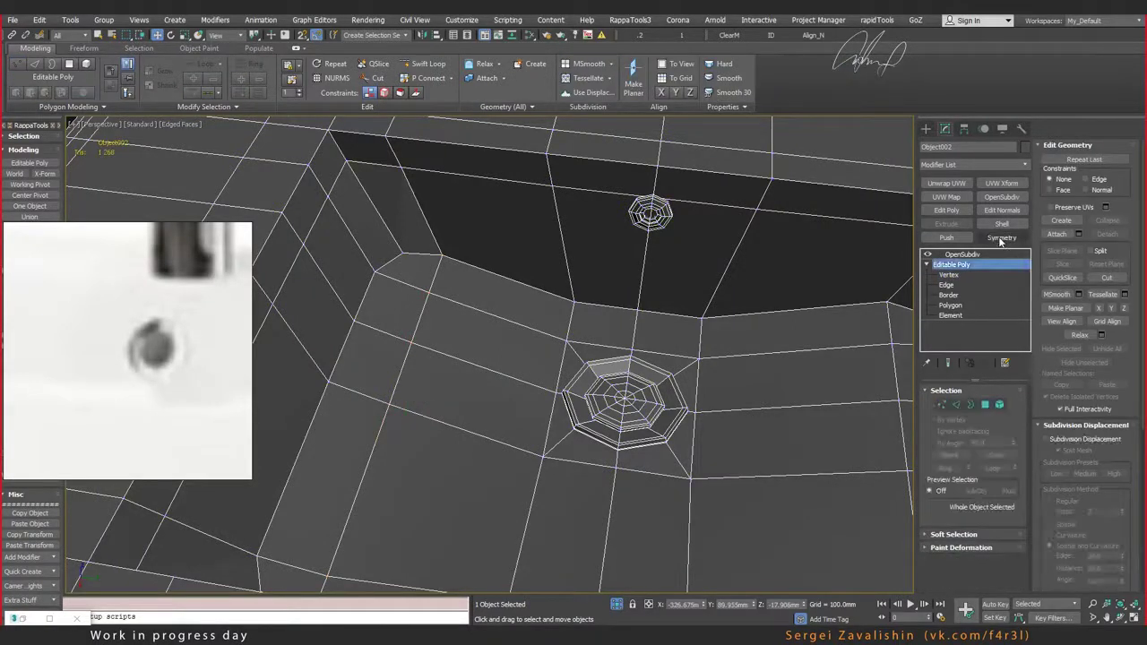
scroll(635, 350, down, 3)
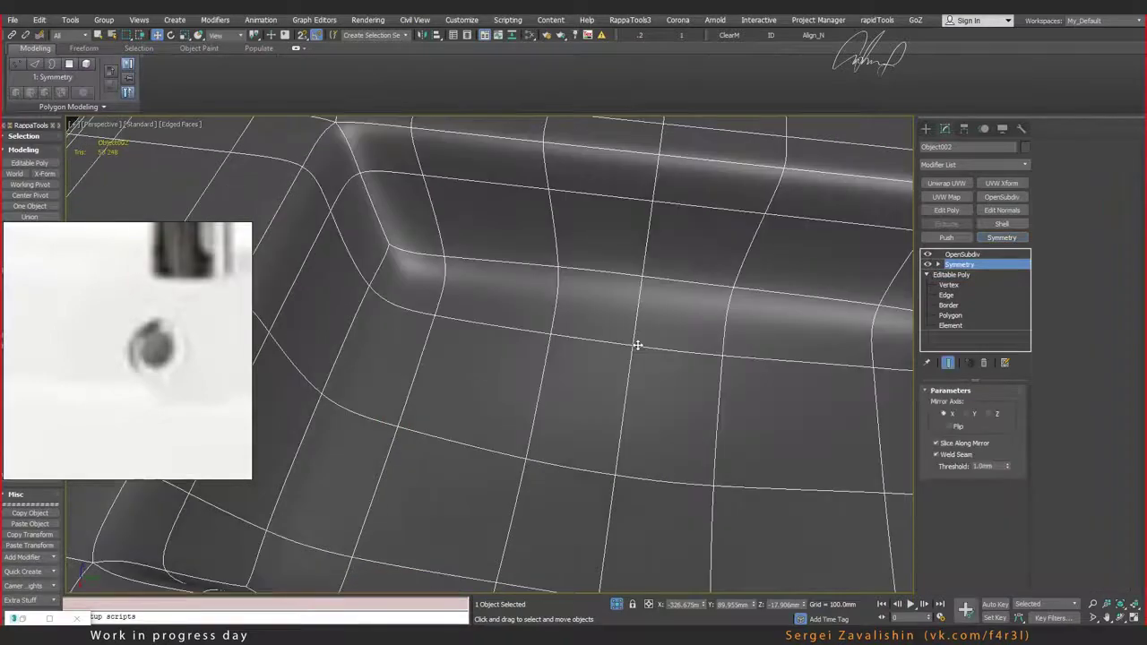
scroll(641, 347, down, 4)
alt+middle_drag(647, 345, 885, 356)
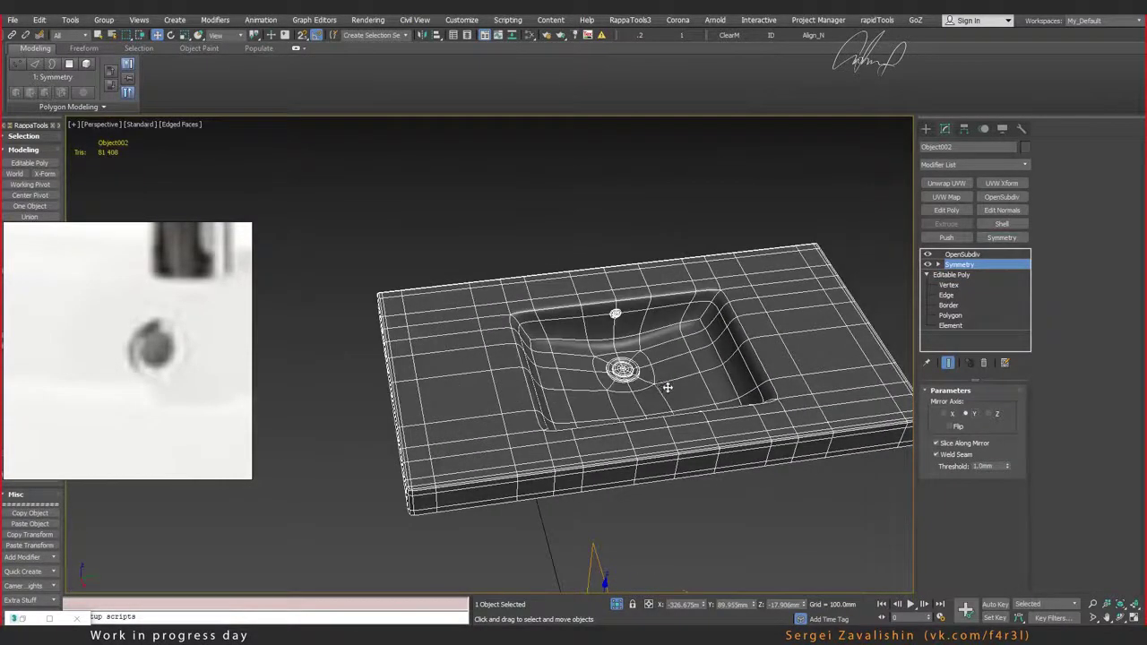
alt+middle_drag(667, 387, 1035, 441)
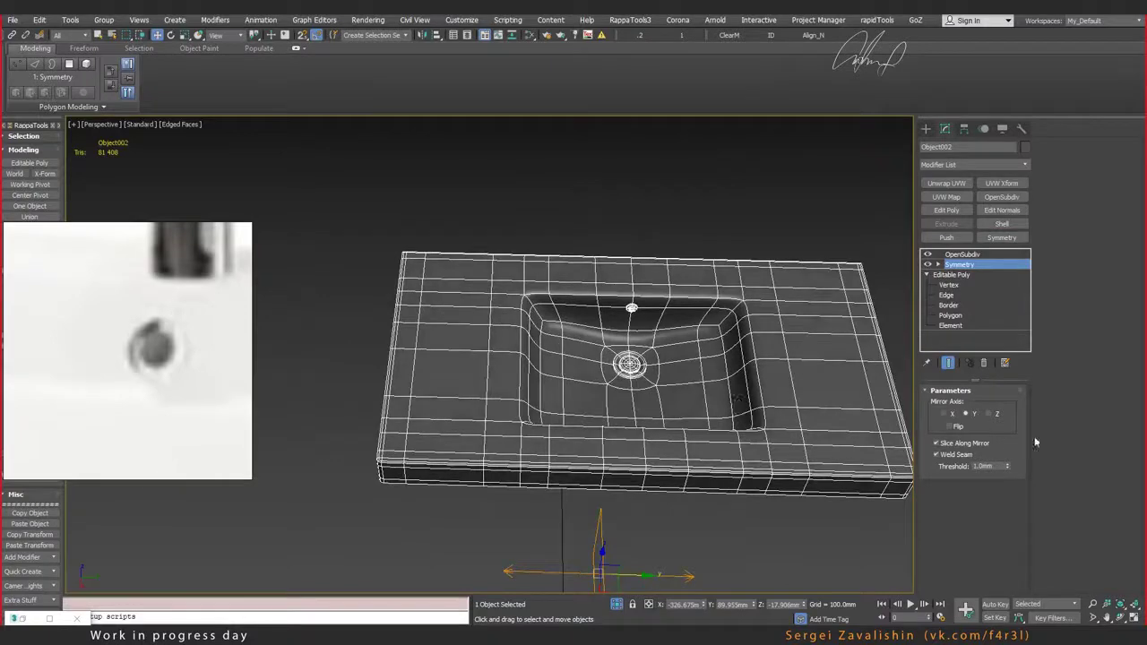
click(952, 428)
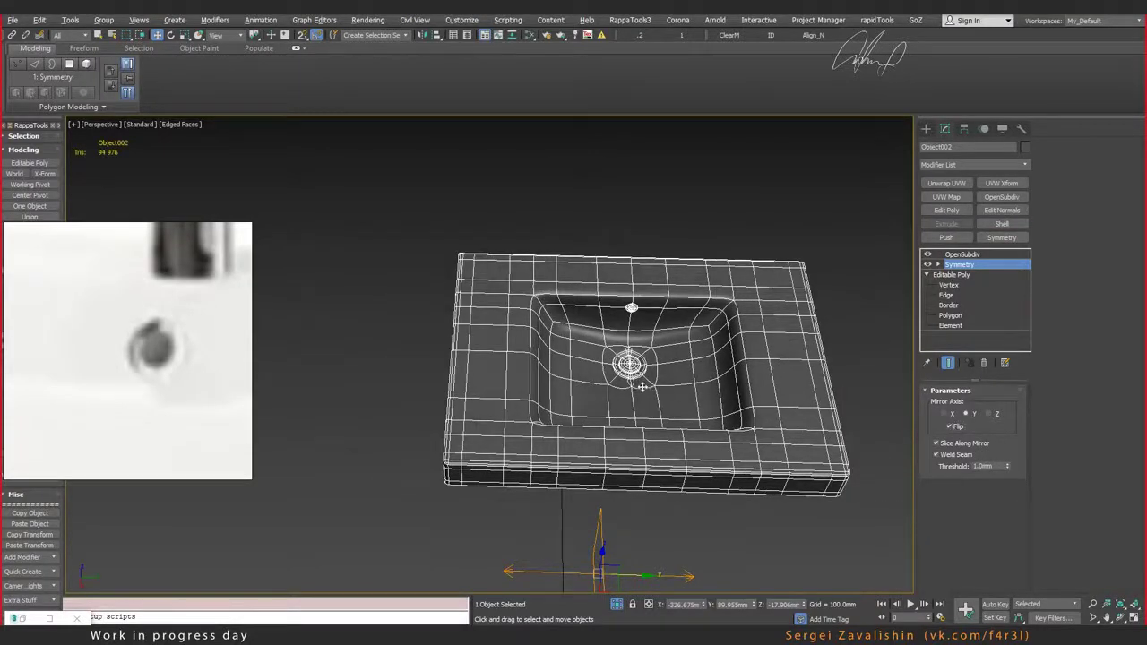
Step: Turn off the OpenSubdiv modifier to reveal the low-poly basin mesh
scroll(641, 388, up, 3)
scroll(638, 384, up, 1)
scroll(632, 378, up, 4)
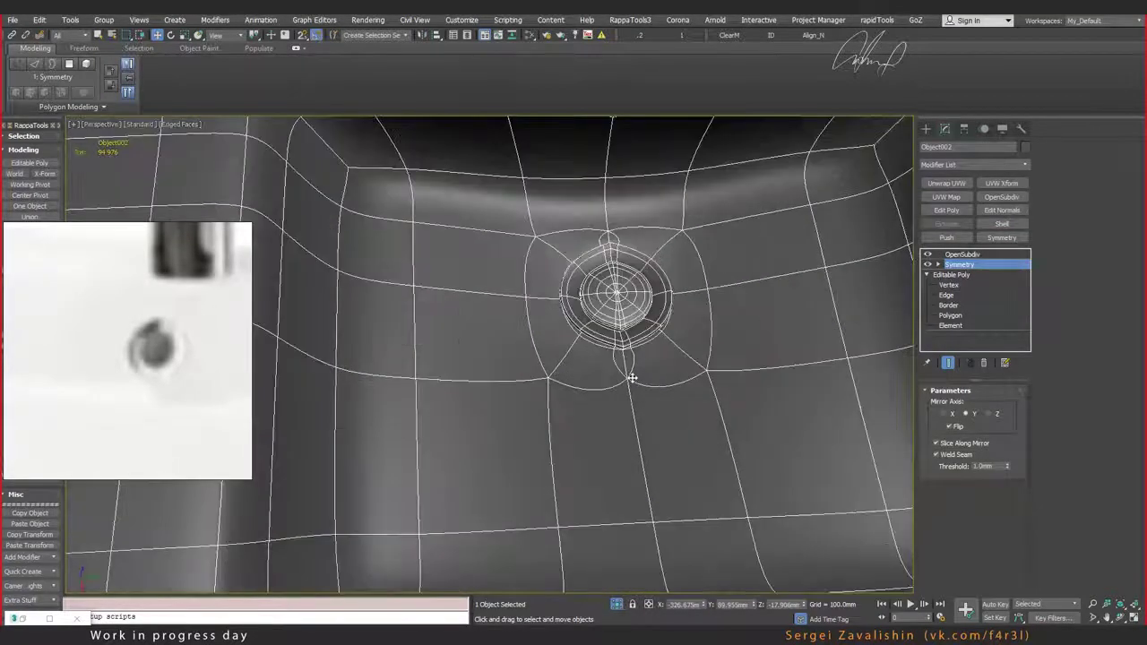
scroll(630, 375, up, 3)
scroll(618, 354, down, 3)
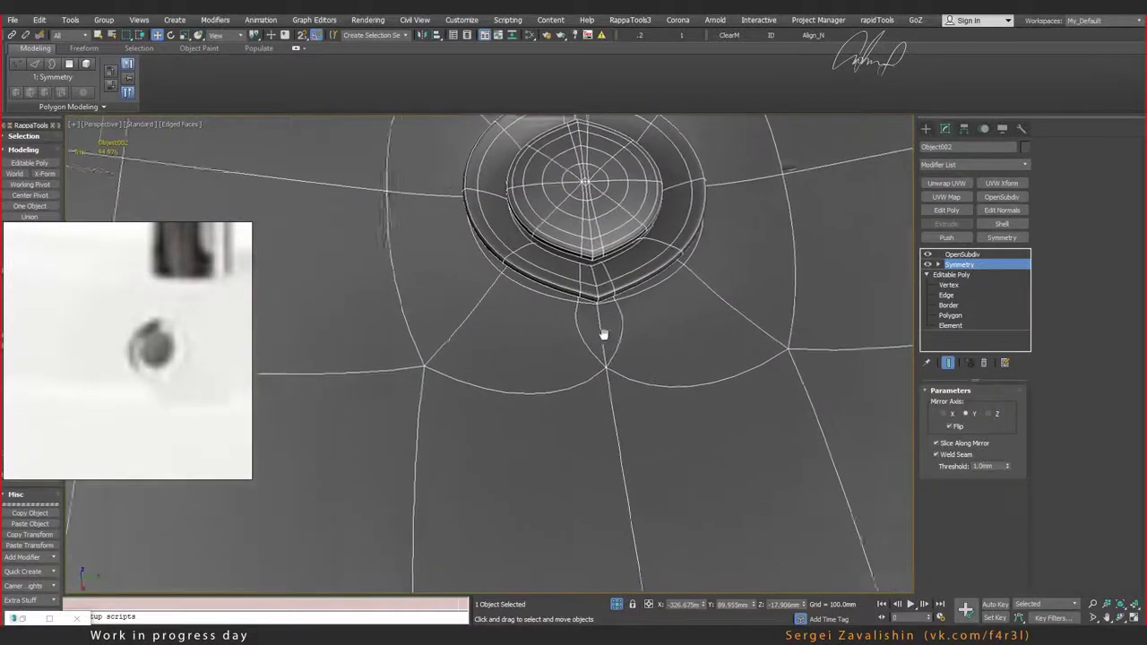
scroll(592, 350, down, 2)
scroll(585, 341, down, 3)
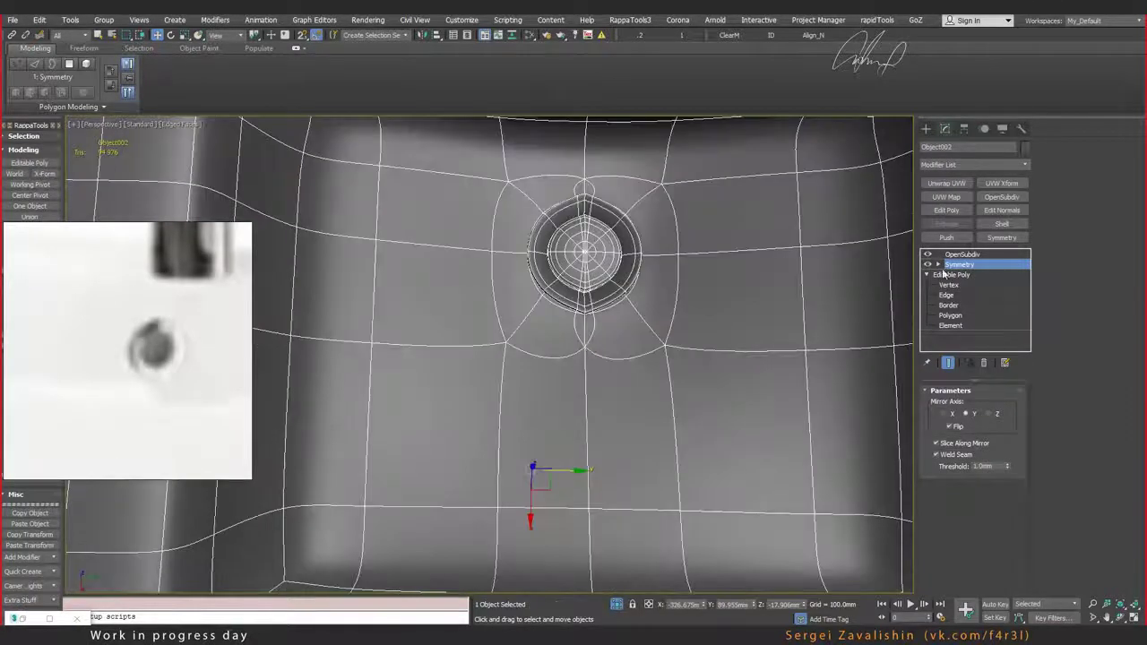
click(929, 258)
alt+middle_drag(634, 368, 640, 311)
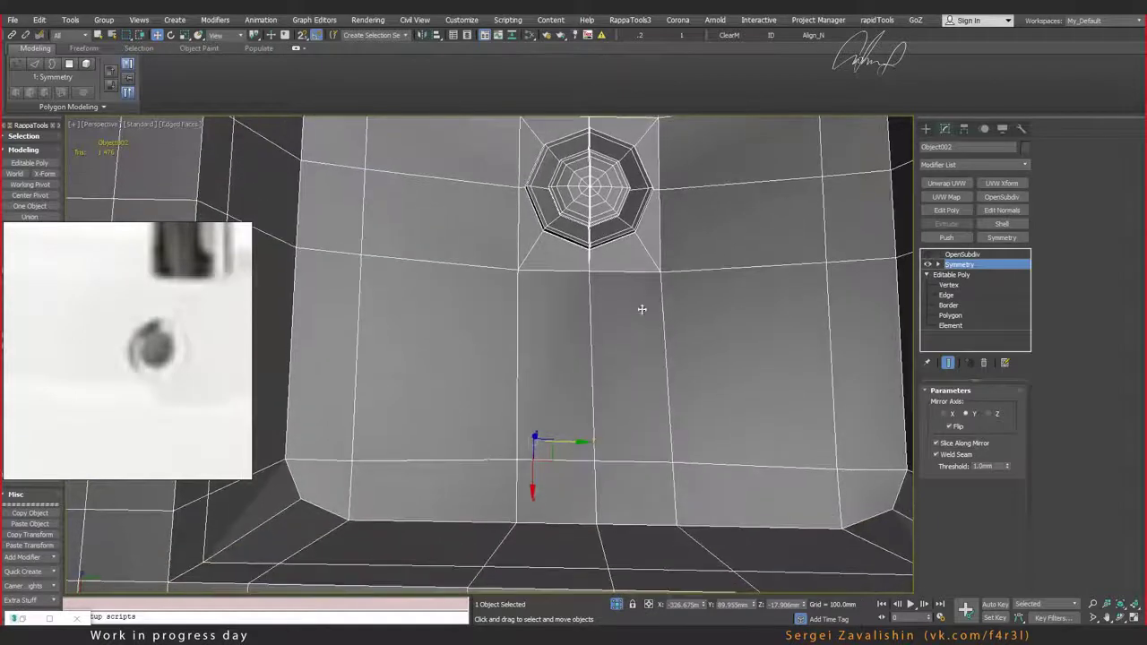
Step: In the maximized Top view, snap the Symmetry Mirror gizmo onto the drain's centre vertex
click(938, 265)
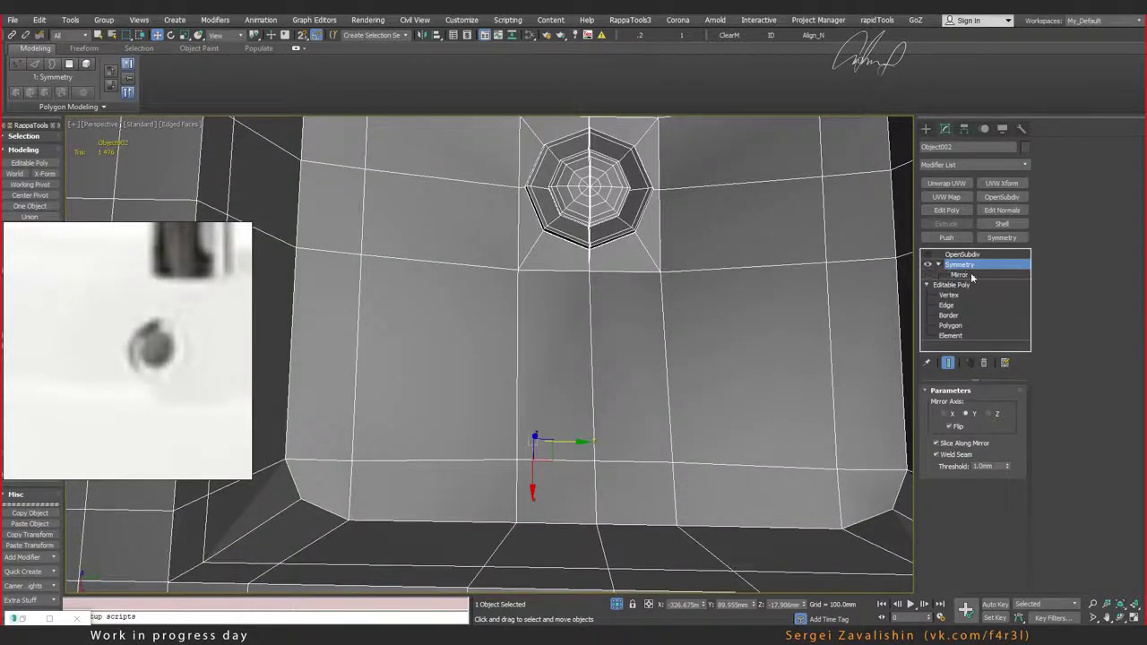
click(959, 274)
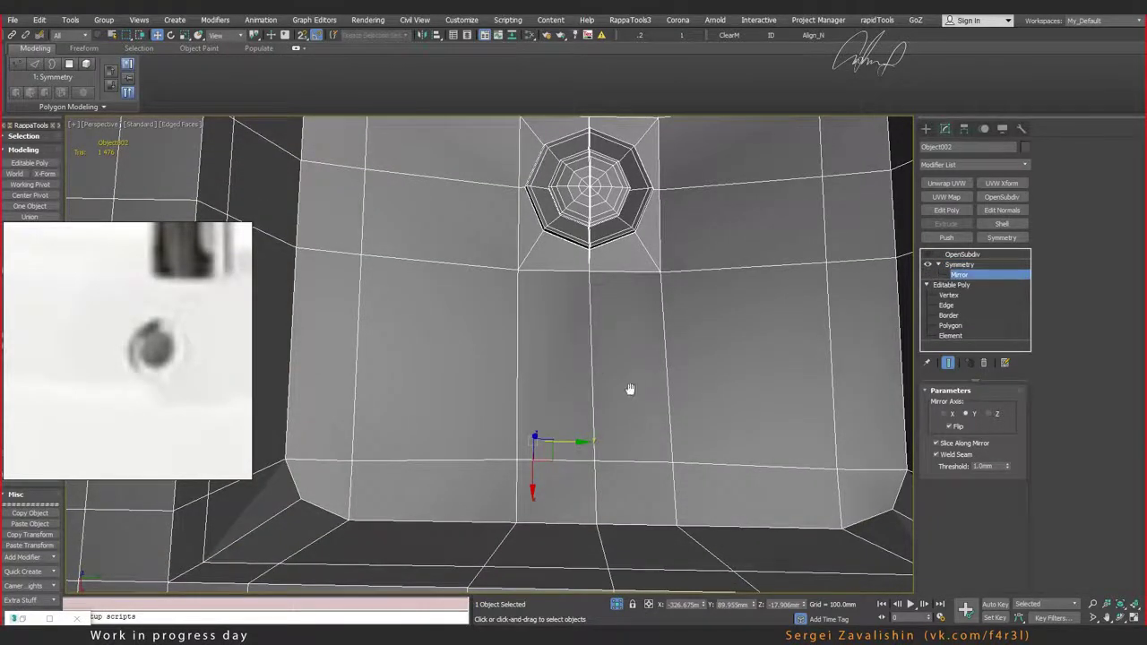
key(alt+w)
click(322, 507)
key(alt+w)
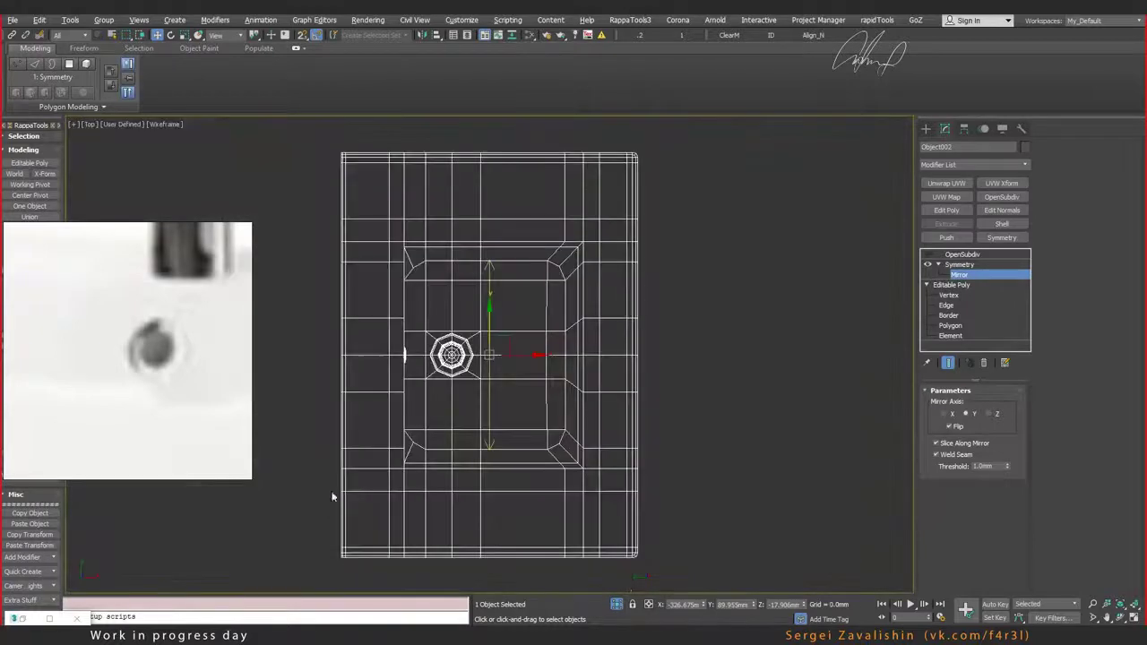
scroll(416, 401, up, 3)
scroll(520, 338, up, 3)
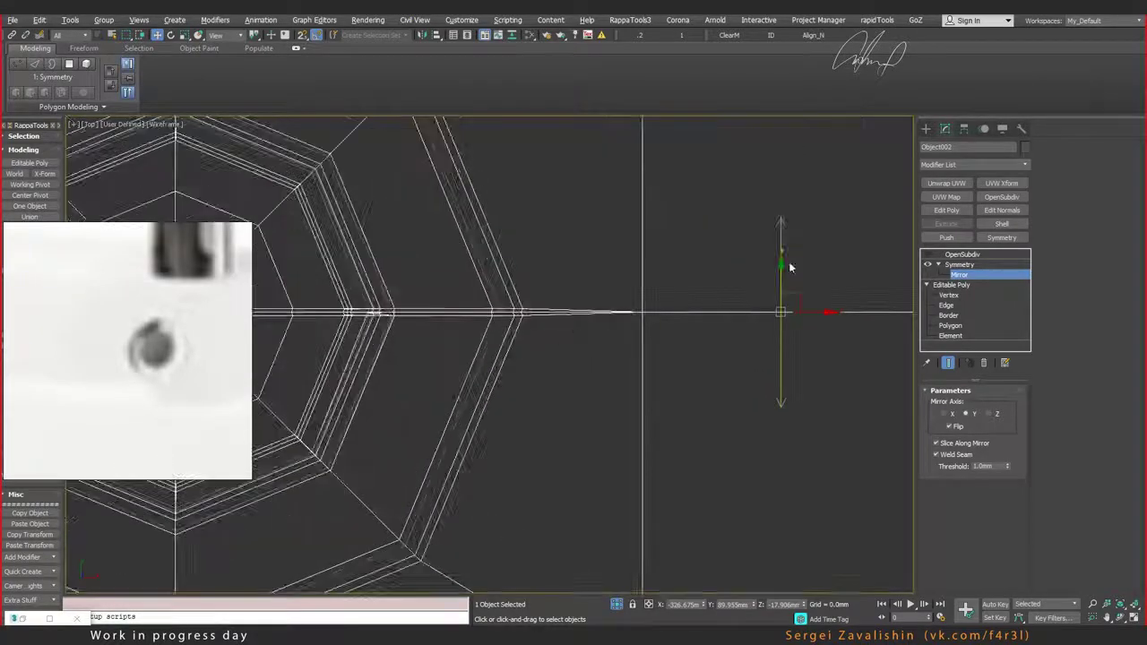
mouse_move(674, 320)
middle_down()
mouse_move(719, 345)
mouse_move(729, 363)
mouse_move(726, 326)
middle_up()
scroll(673, 340, down, 3)
scroll(676, 353, down, 3)
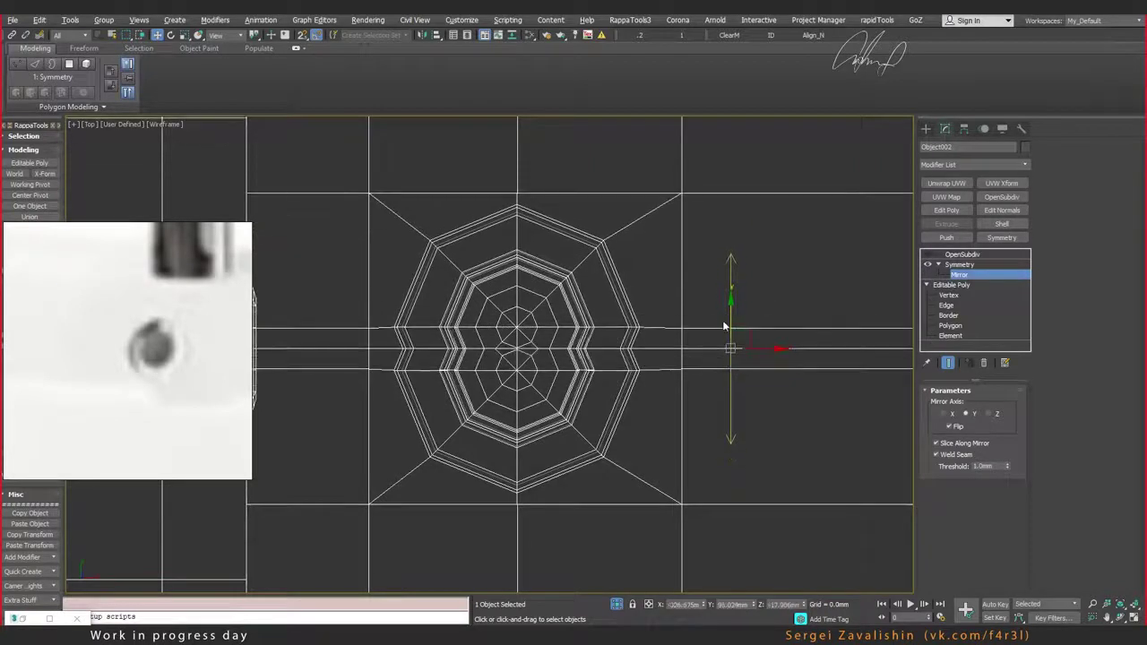
key(s)
drag(729, 316, 517, 370)
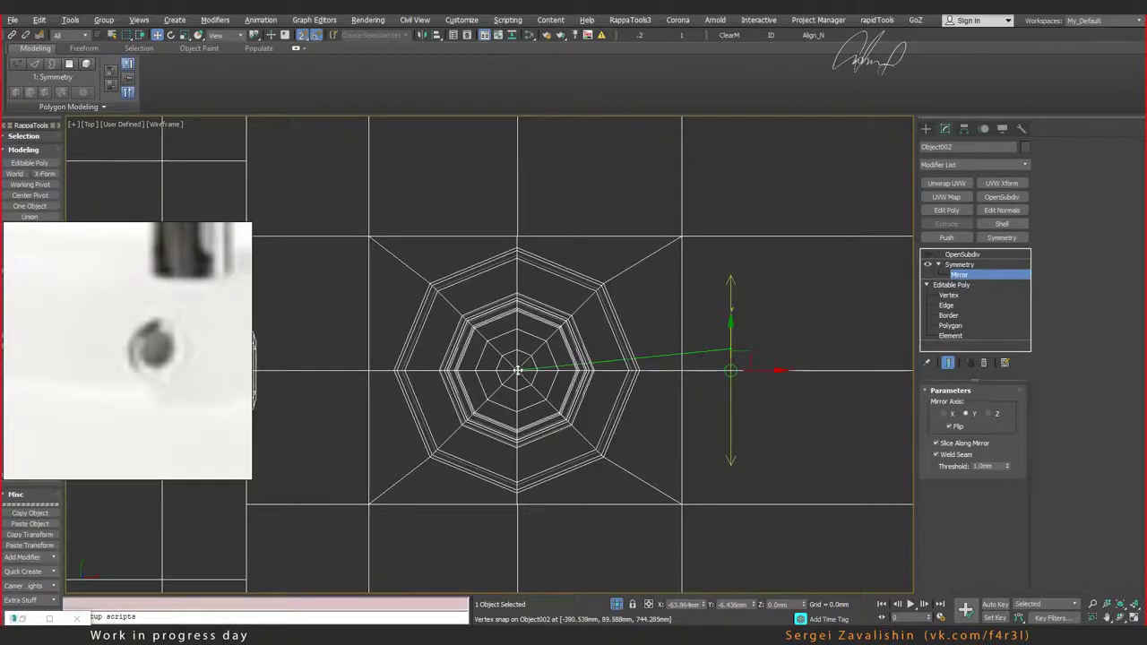
Step: Inspect the centred drain in Perspective and turn OpenSubdiv smoothing back on
scroll(512, 369, down, 5)
alt+middle_drag(497, 358, 548, 368)
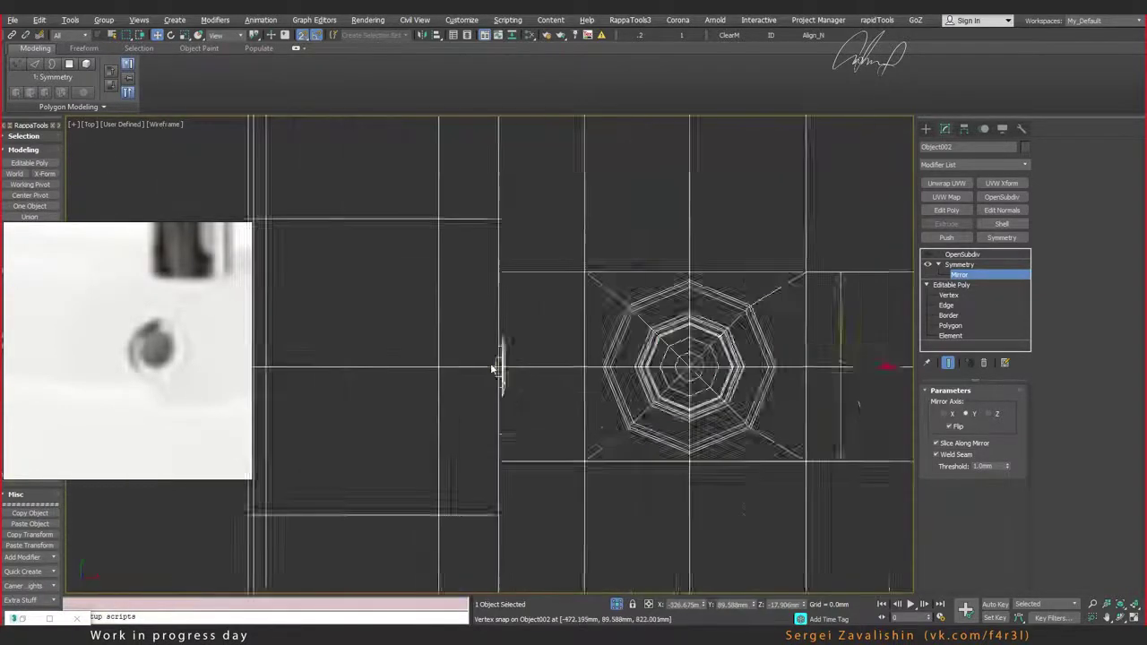
key(alt+w)
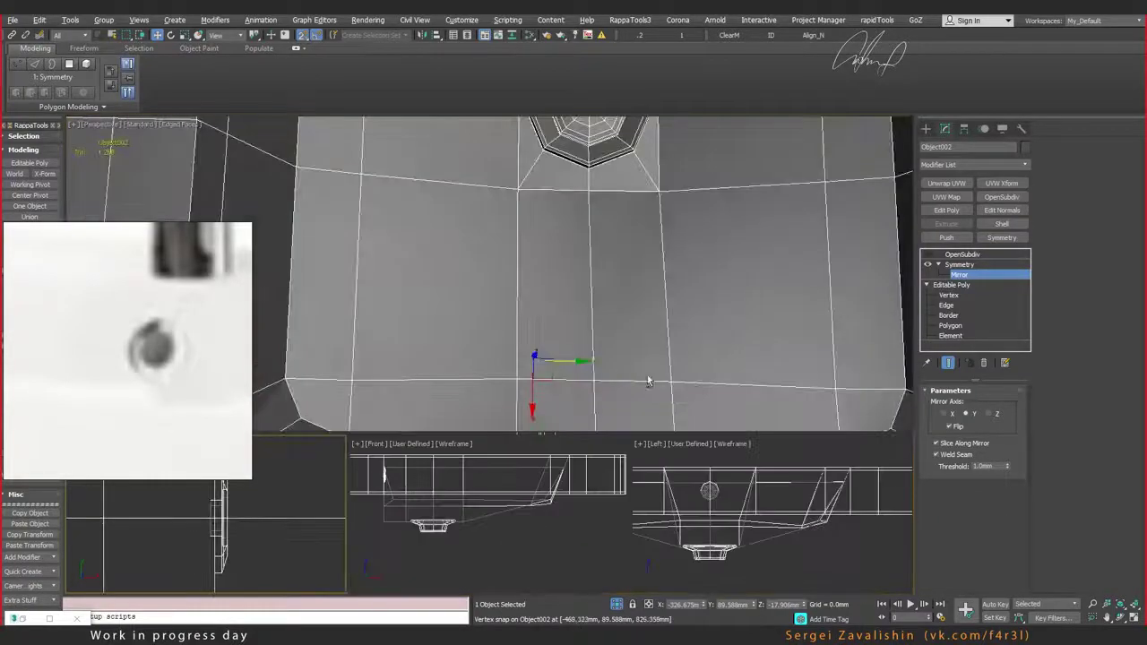
key(alt+w)
scroll(578, 341, down, 3)
mouse_move(475, 366)
alt+middle_down()
mouse_move(469, 307)
mouse_move(492, 296)
mouse_move(426, 335)
mouse_move(484, 328)
alt+middle_up()
scroll(426, 335, up, 5)
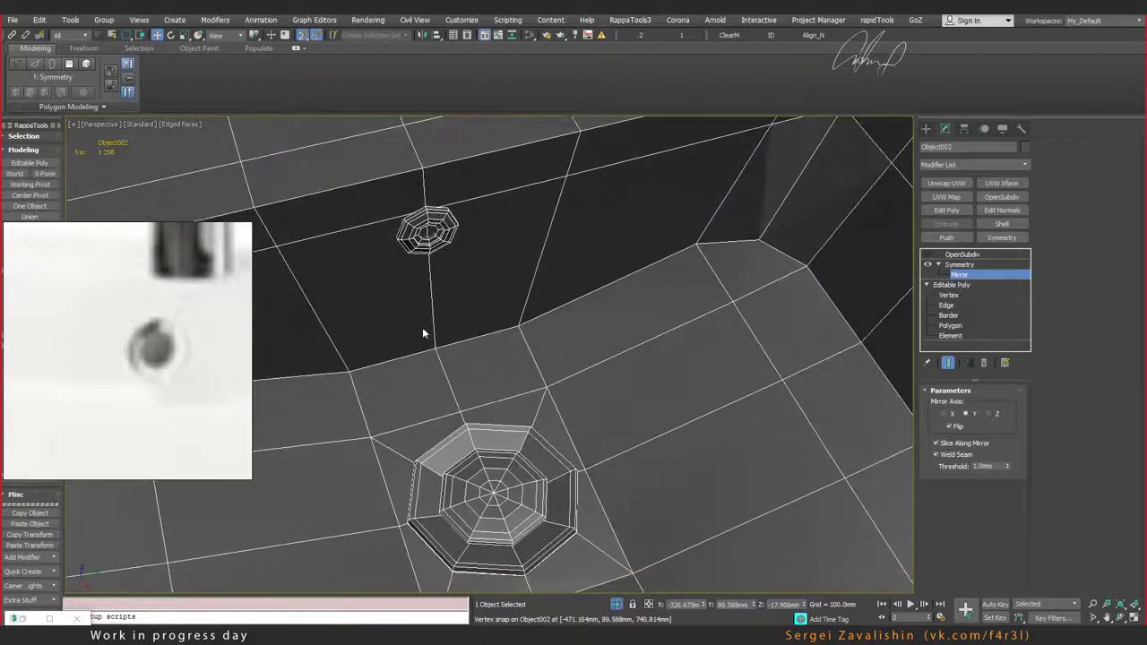
scroll(545, 345, up, 3)
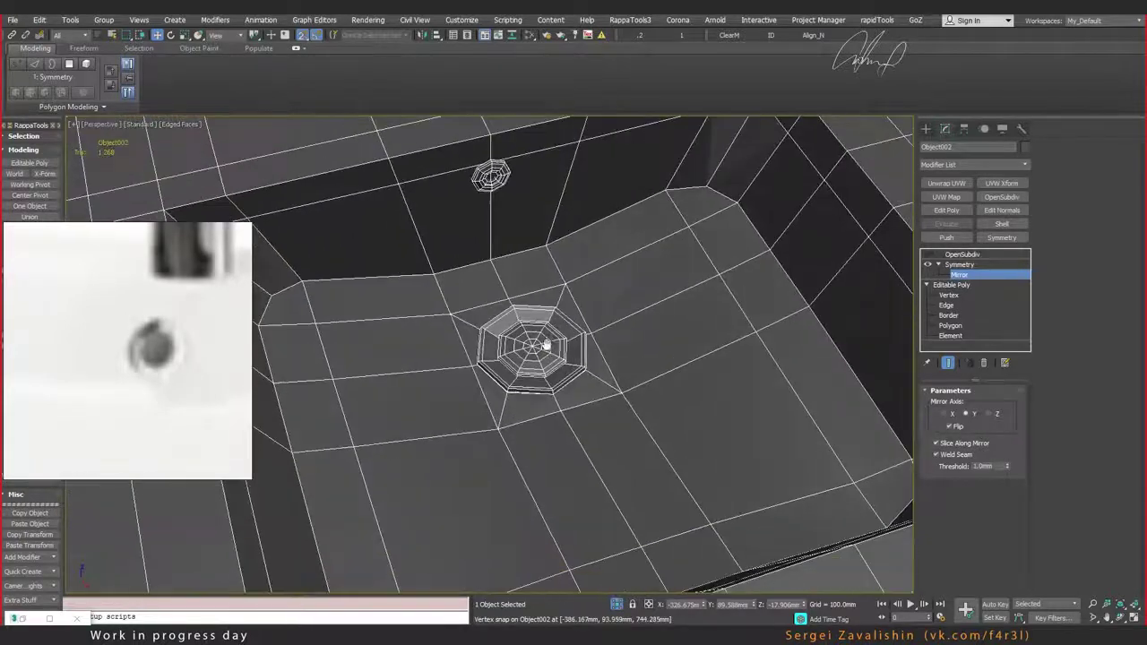
click(957, 265)
click(954, 256)
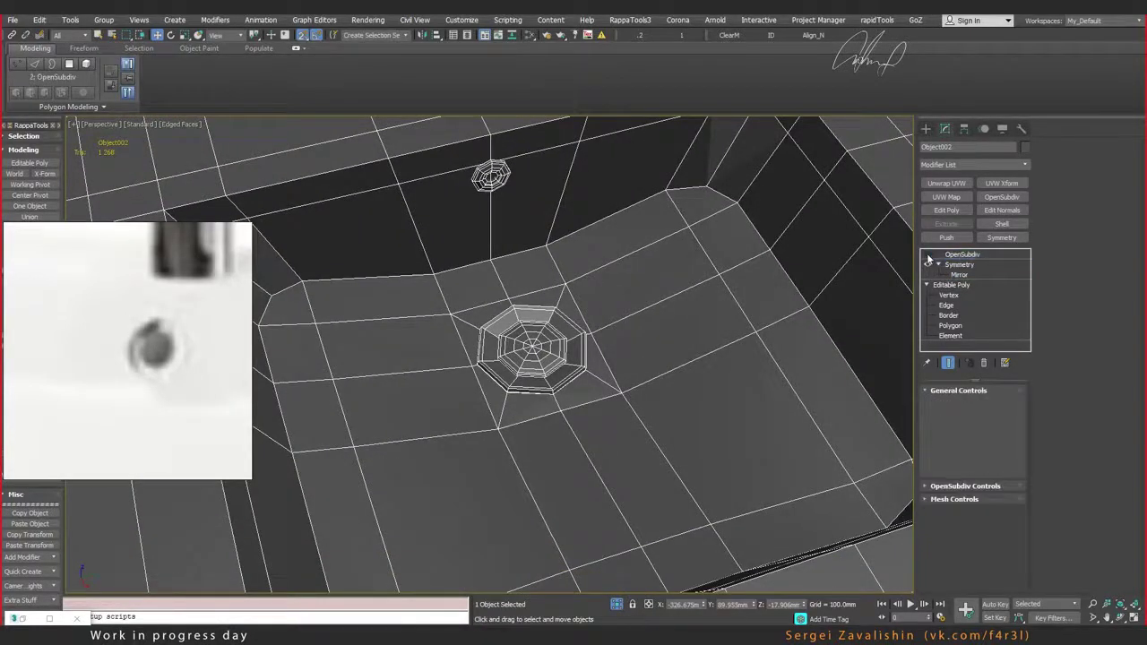
Step: Turn off Edged Faces and orbit around the smoothed sink to inspect it
scroll(743, 300, down, 3)
scroll(743, 300, down, 5)
key(F4)
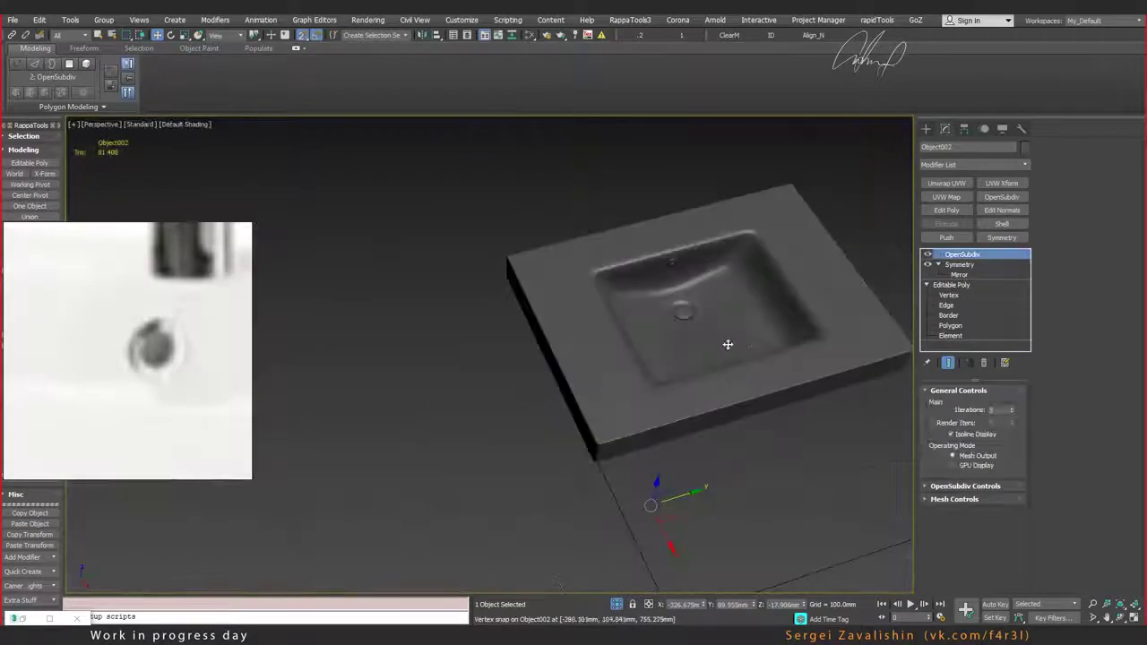
mouse_move(724, 326)
alt+middle_down()
mouse_move(679, 333)
mouse_move(720, 346)
mouse_move(658, 346)
mouse_move(681, 353)
mouse_move(659, 372)
alt+middle_up()
scroll(653, 357, up, 4)
scroll(652, 357, down, 2)
scroll(658, 351, down, 1)
scroll(669, 354, down, 2)
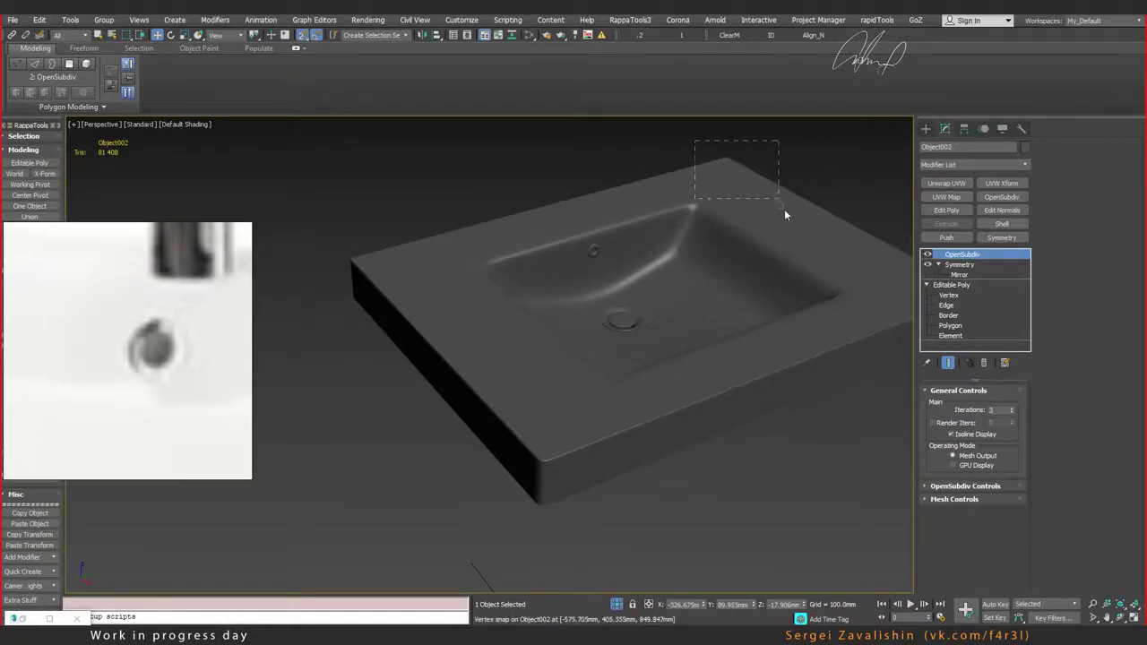
Step: Reframe the sink, then switch to Discord and open the #вопросы channel
drag(789, 216, 789, 214)
middle_drag(691, 234, 587, 230)
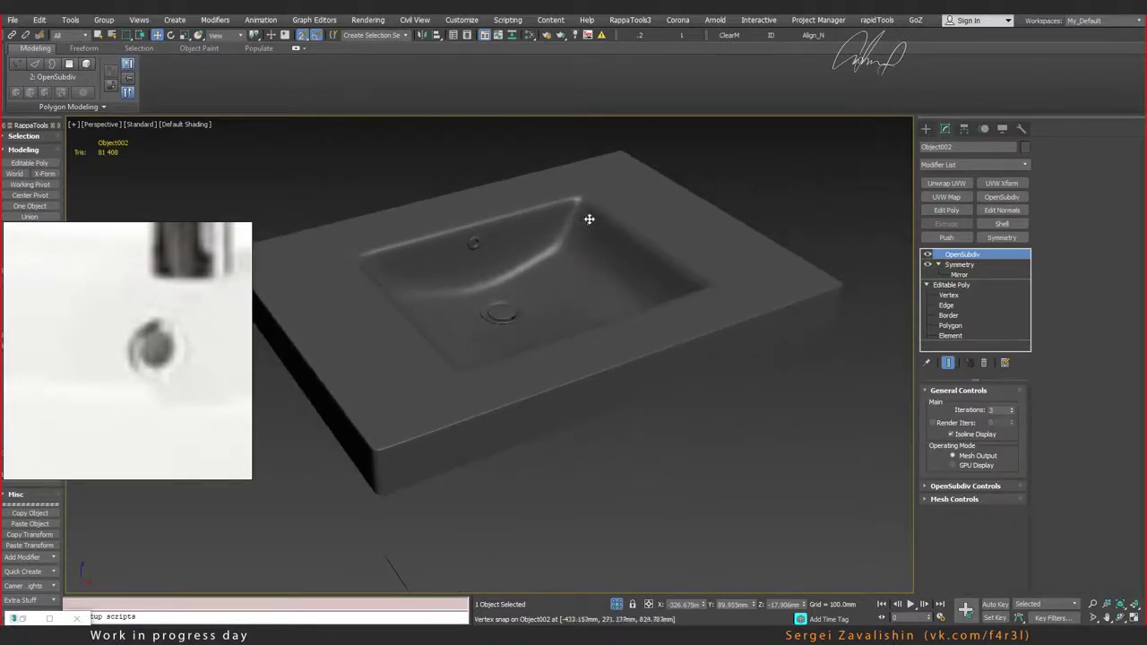
scroll(618, 229, down, 3)
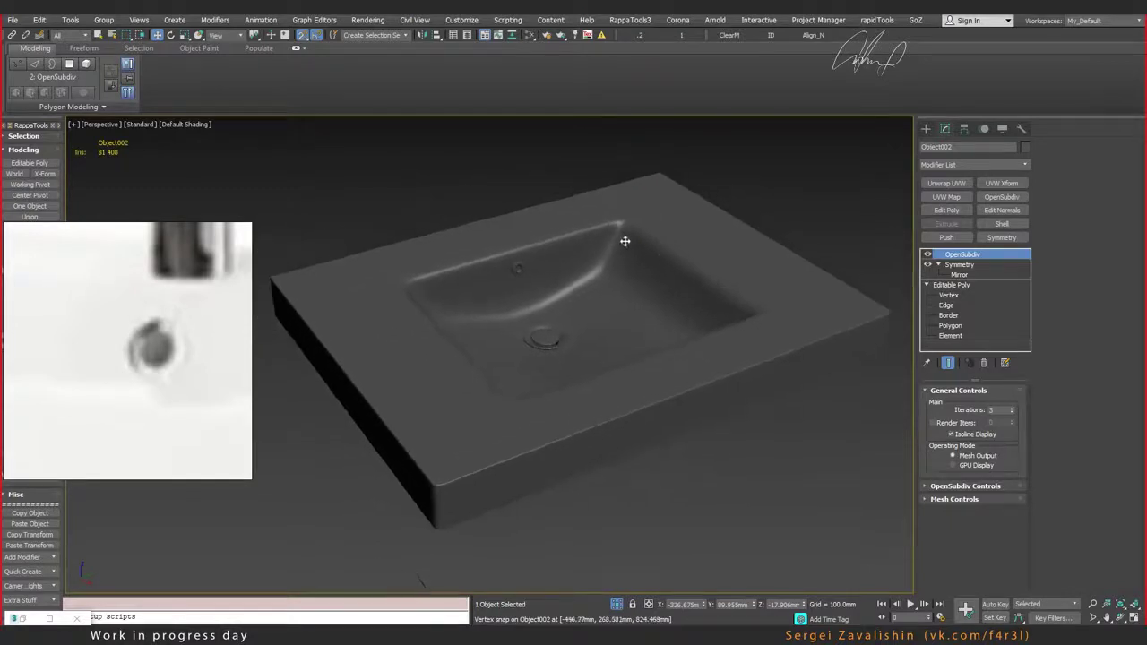
scroll(628, 255, down, 3)
middle_drag(631, 266, 629, 259)
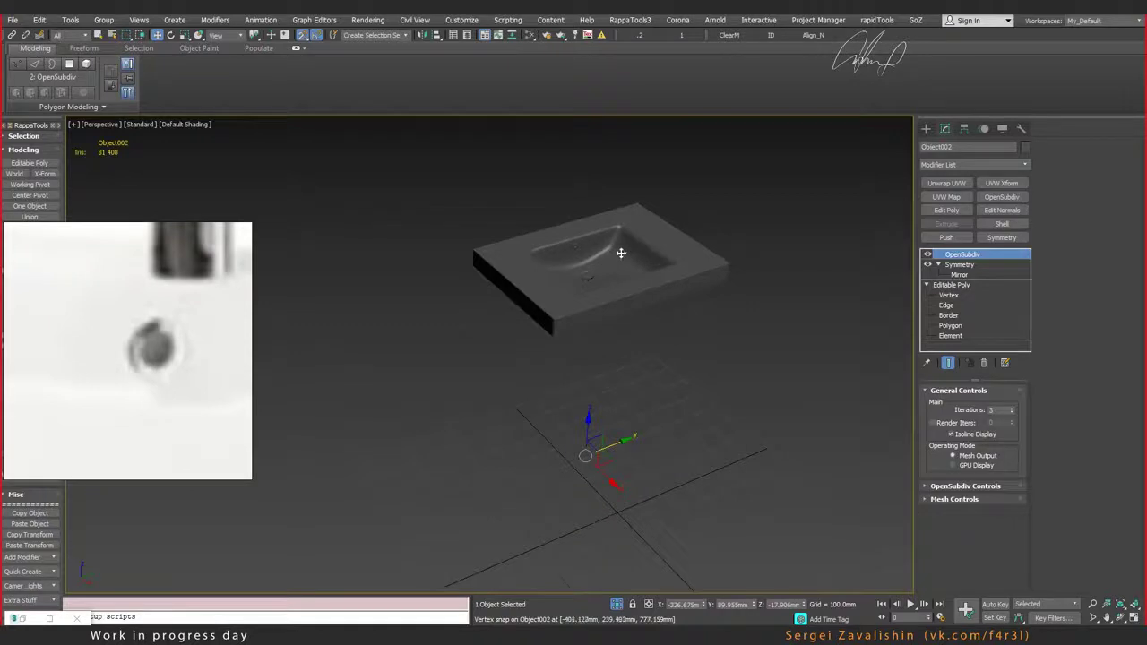
scroll(619, 254, up, 3)
scroll(618, 251, up, 3)
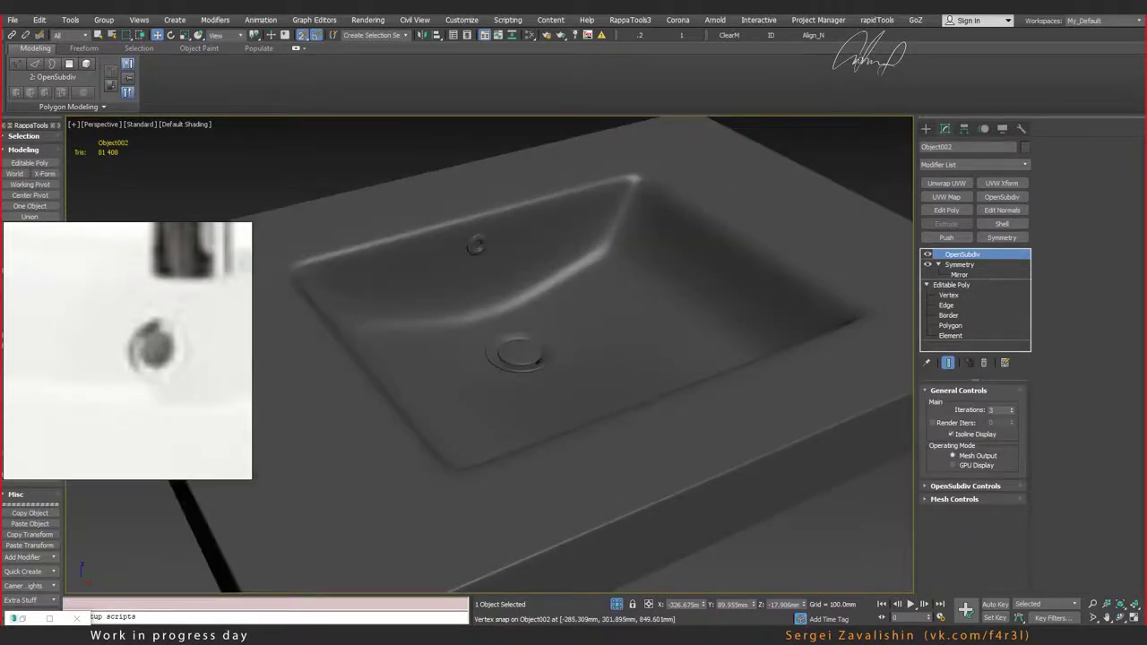
key(alt+Tab)
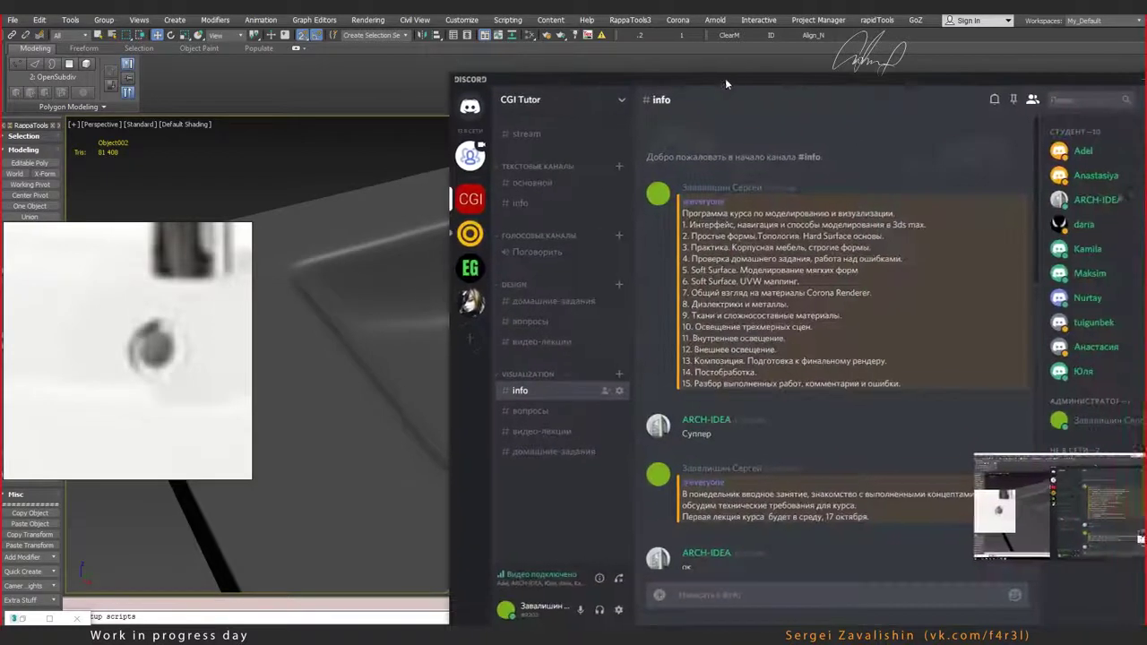
click(330, 385)
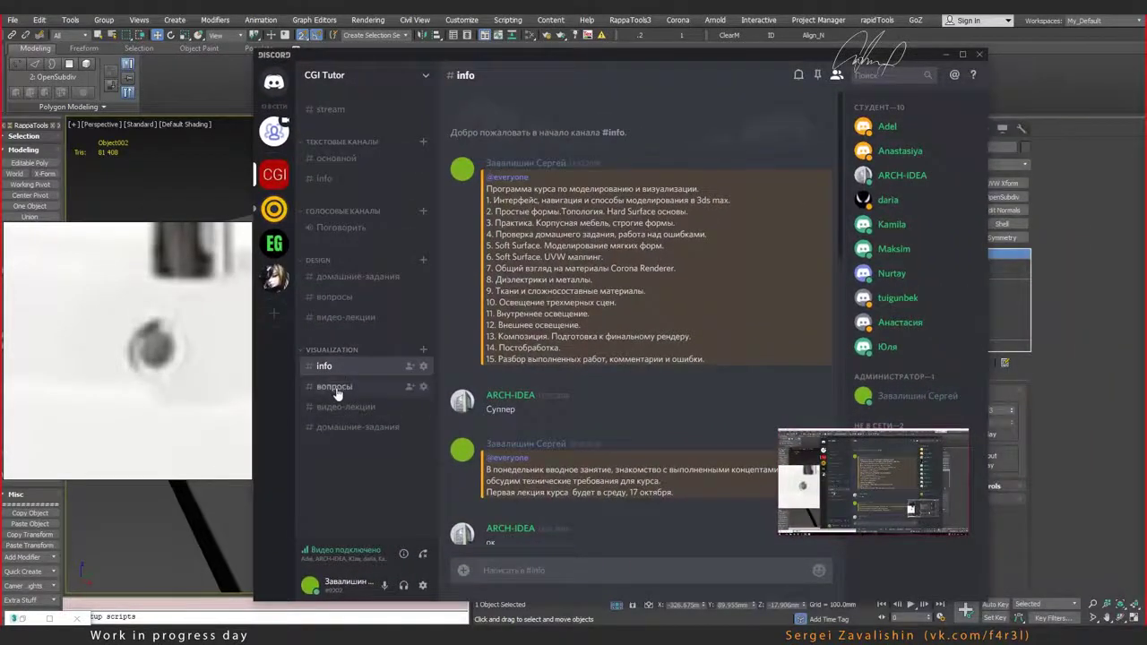